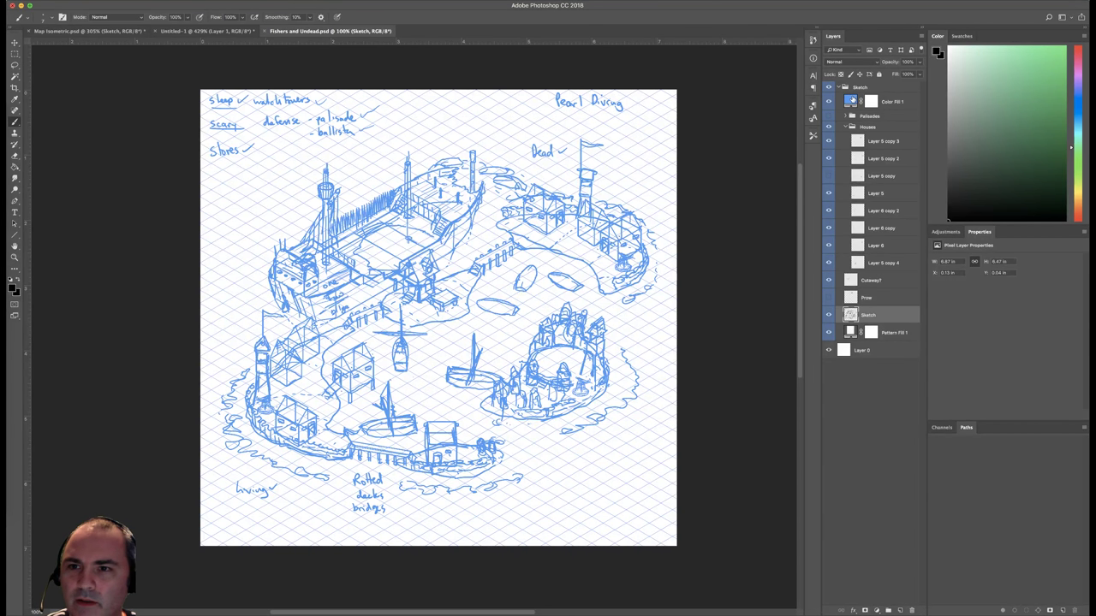
Add a new layer above the Sketch group, name it Inks, and undo a test stroke on it.
left_click(853, 90)
left_click(899, 610)
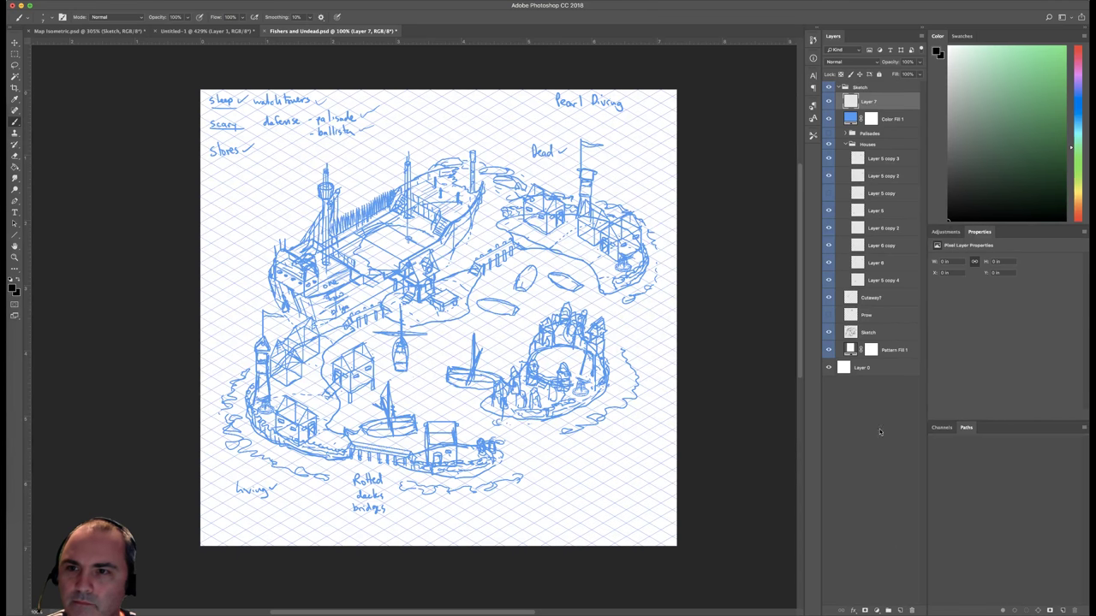
left_click_drag(856, 100, 851, 89)
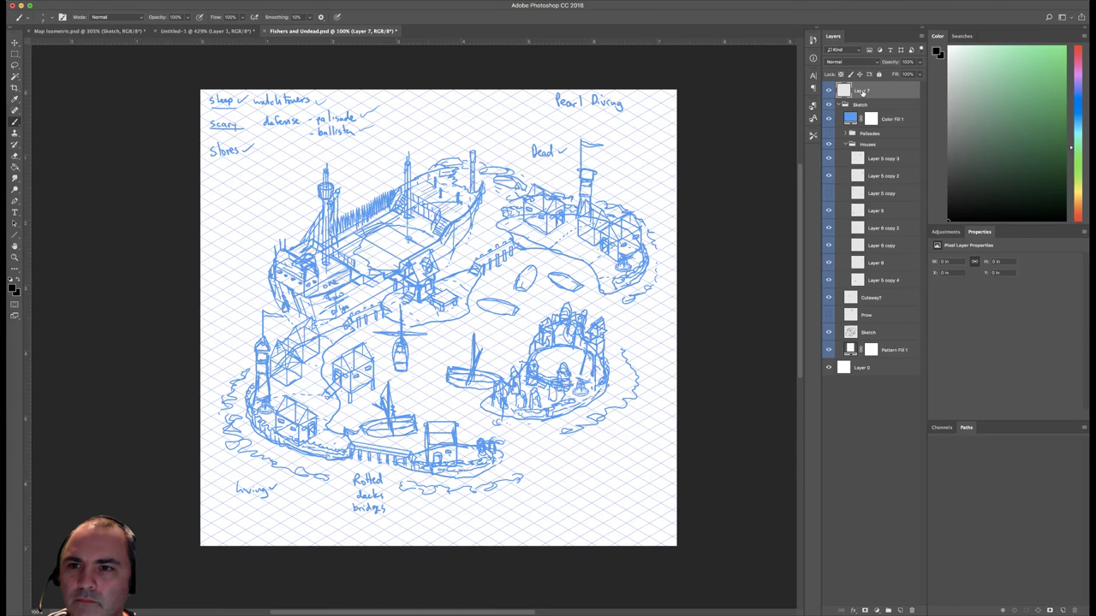
double_click(861, 92)
type("I")
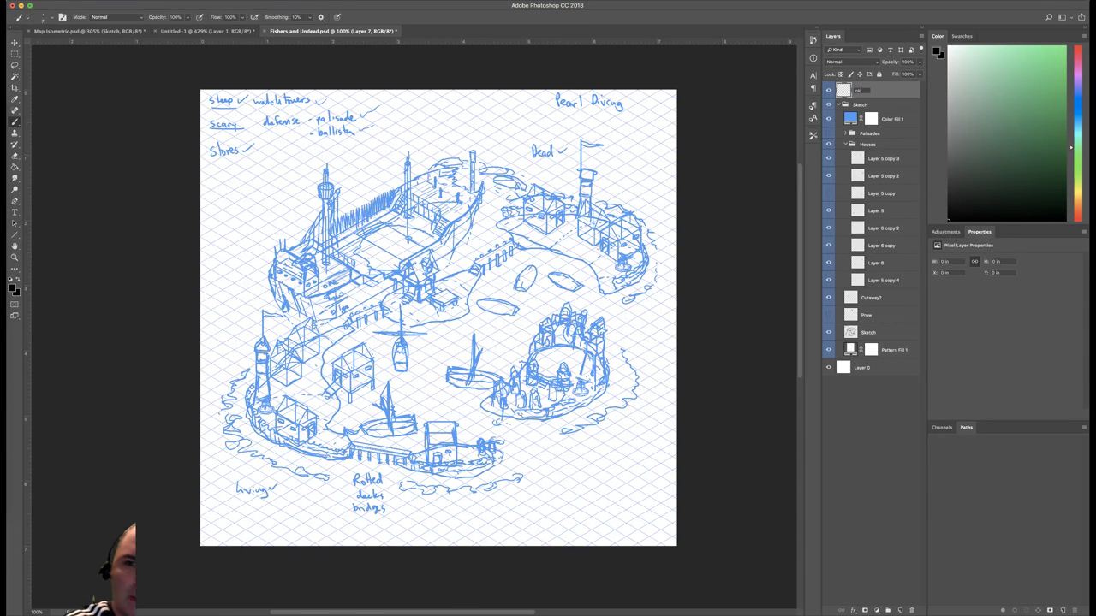
key("Return")
mouse_move(574, 190)
left_mouse_down()
mouse_move(596, 197)
mouse_move(563, 330)
left_mouse_up()
key("cmd+z")
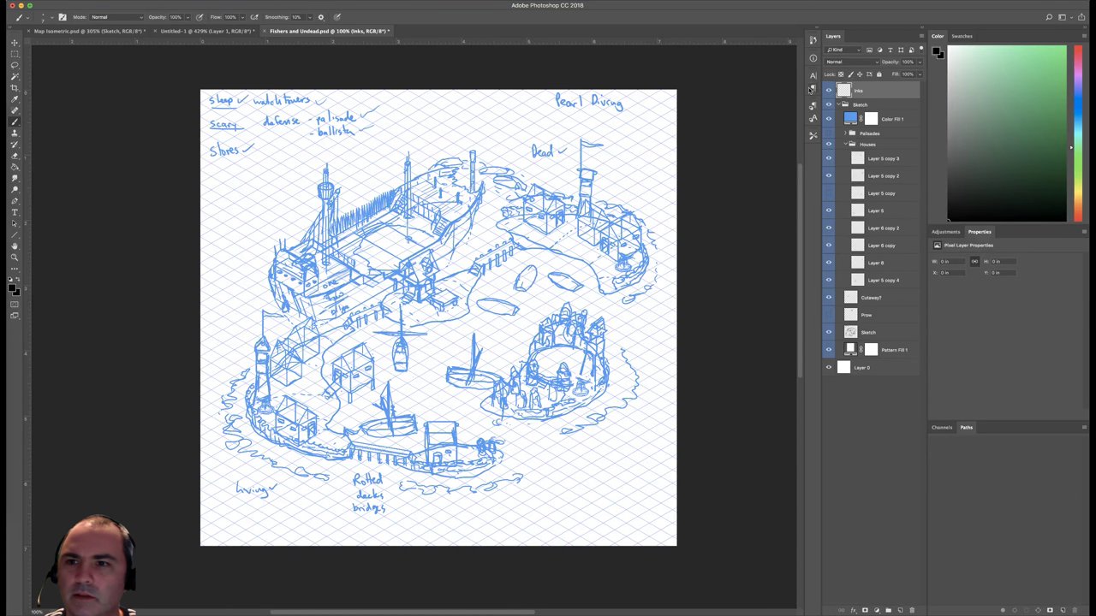
Lower the Sketch group's opacity to 50%, reselect the Inks layer and save the document.
left_click(845, 105)
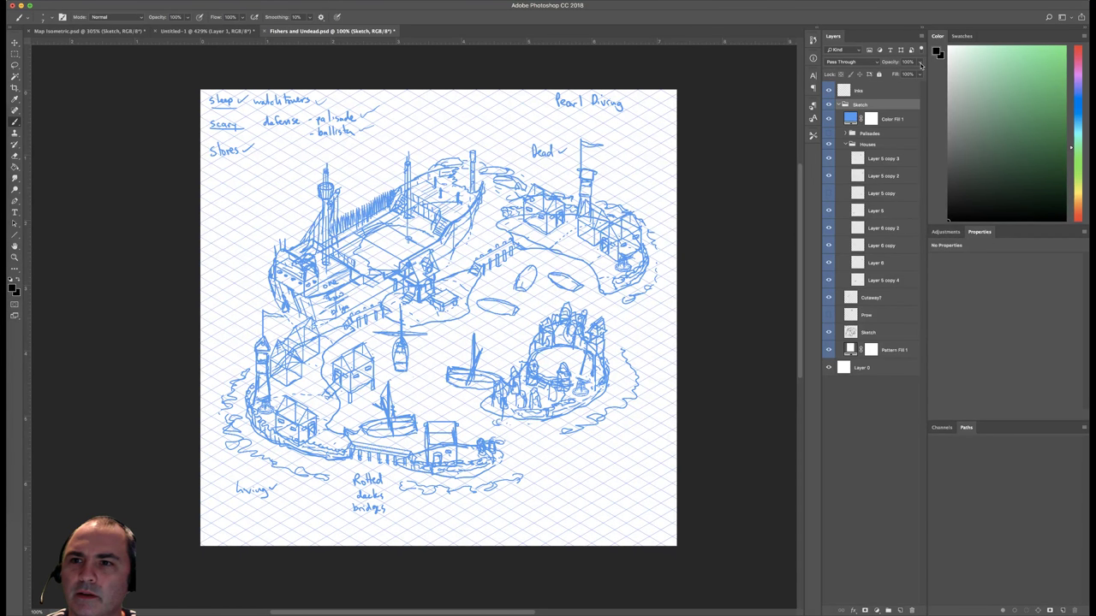
left_click(920, 62)
left_click_drag(917, 74, 901, 75)
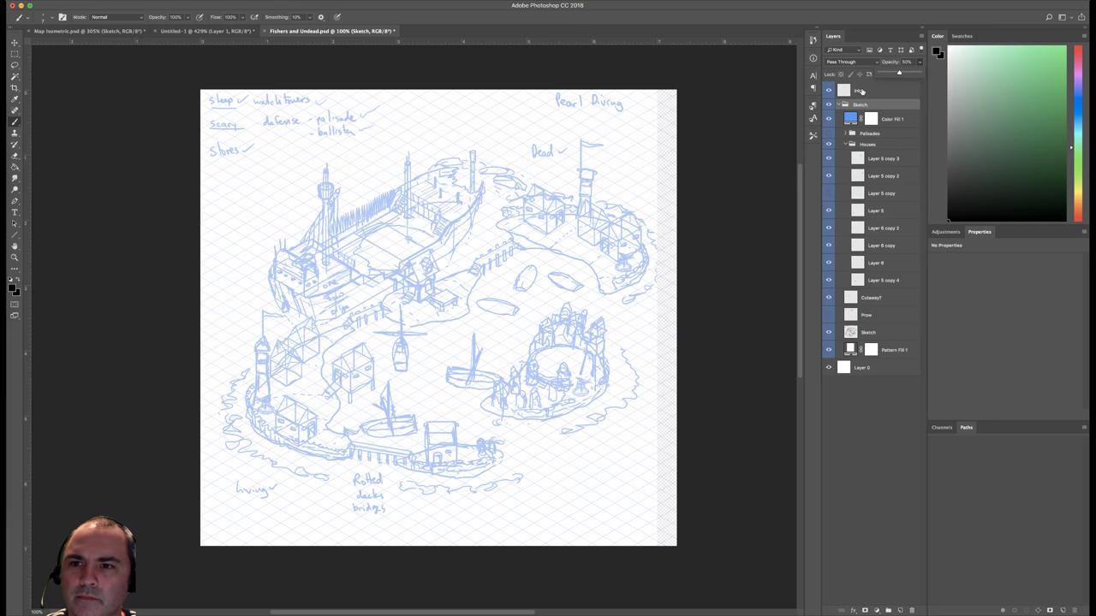
left_click(861, 91)
key("super+s")
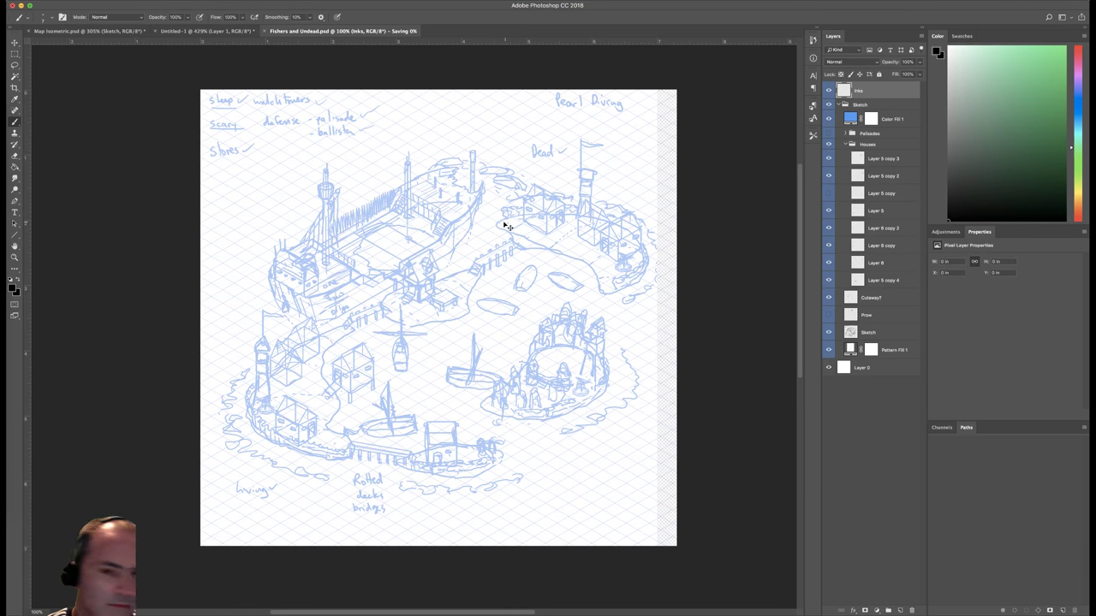
Fill the transparent strip along the right edge of Layer 0 with white, and return to the Inks layer with a black brush.
left_click(849, 367)
key("x")
key("g")
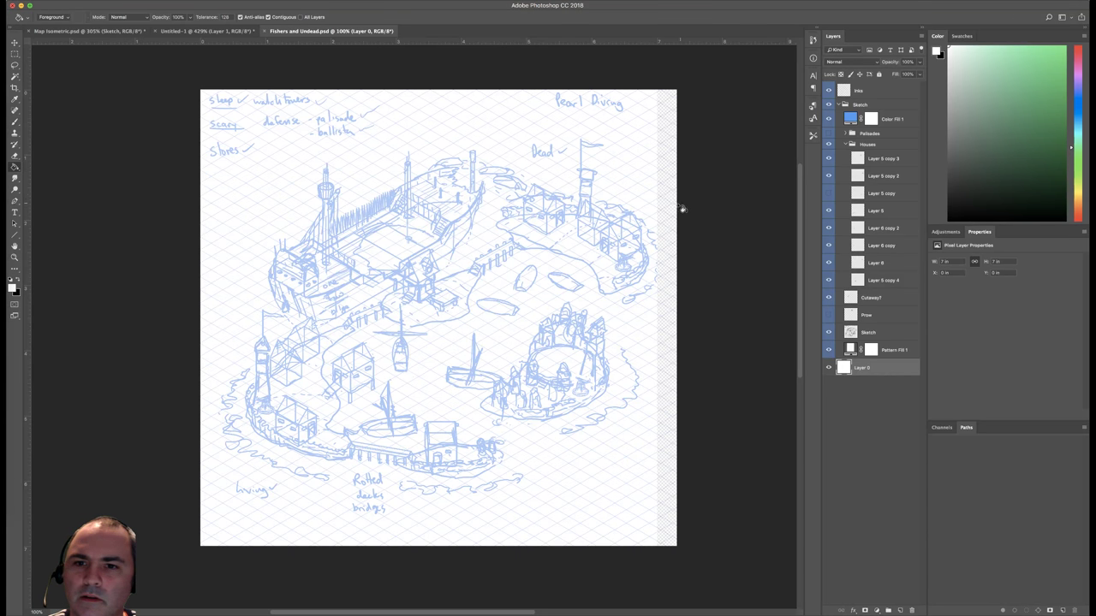
left_click(672, 212)
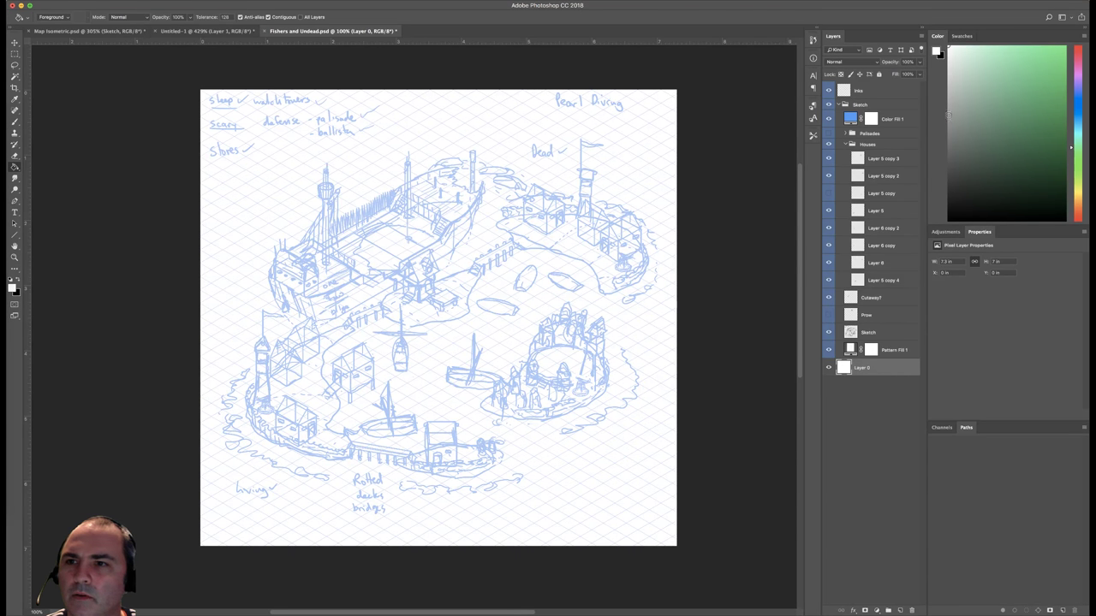
key("x")
left_click(849, 91)
key("b")
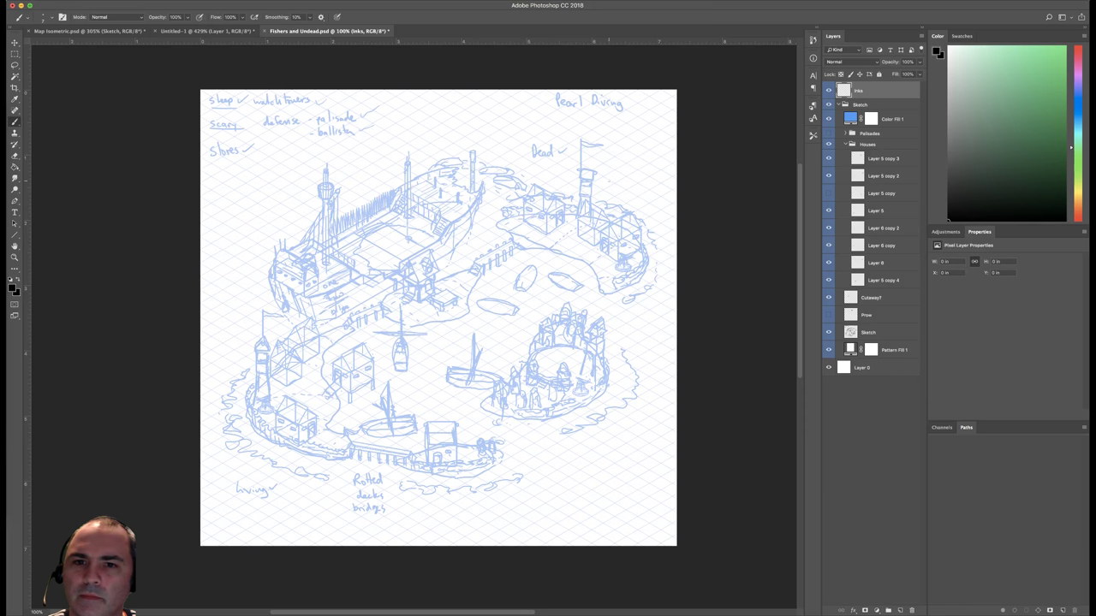
Try out brush line weights with test strokes around the Dead island, and undo the strokes.
left_click_drag(616, 177, 590, 266)
key("super+z")
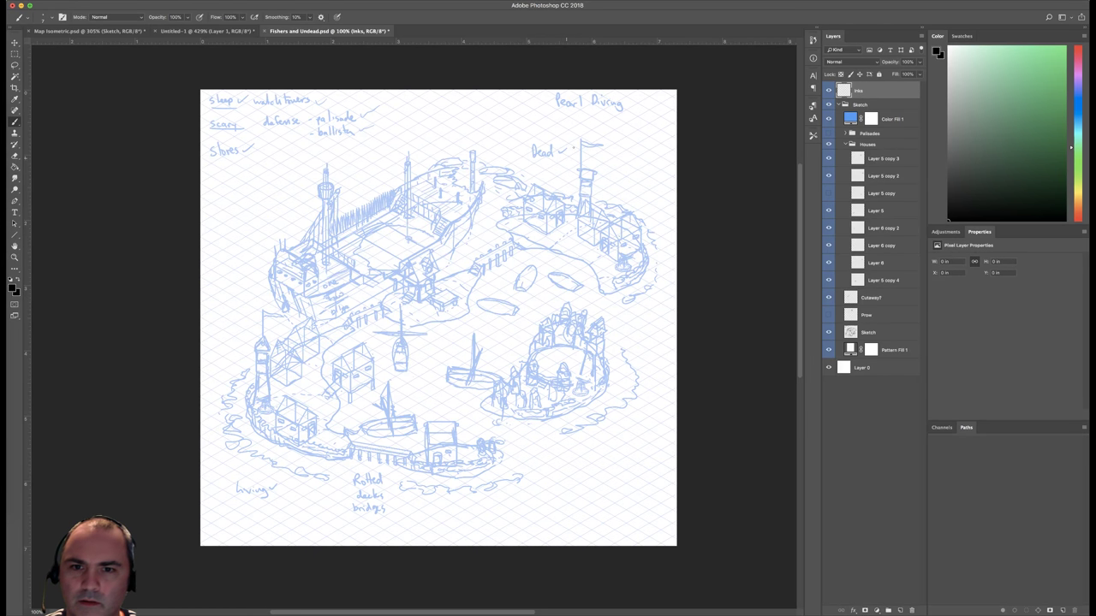
right_click(602, 156)
key("Escape")
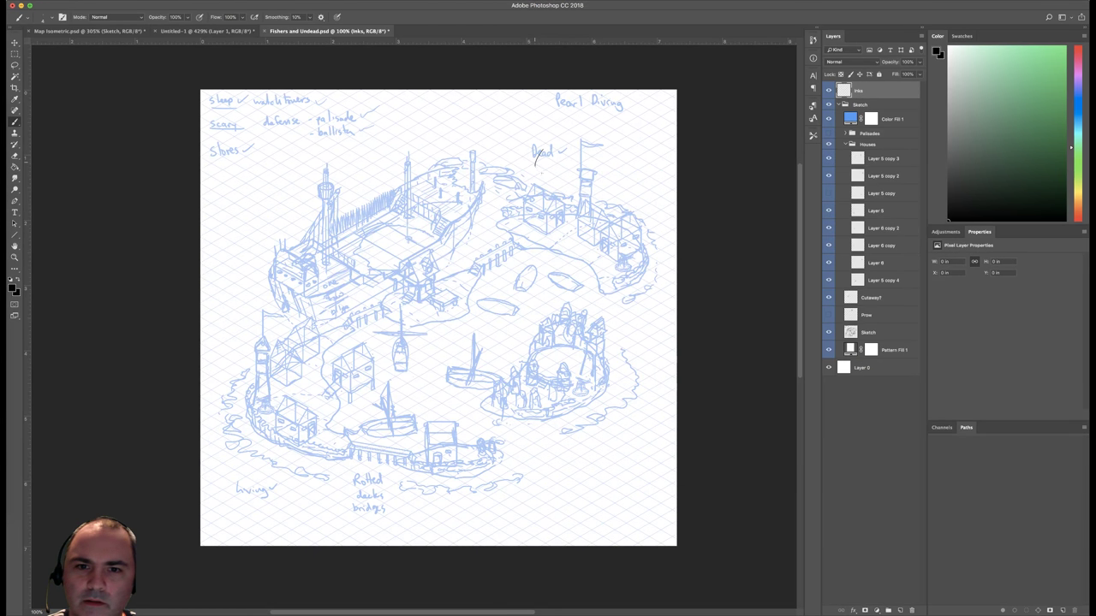
left_click_drag(536, 151, 540, 231)
right_click(613, 192)
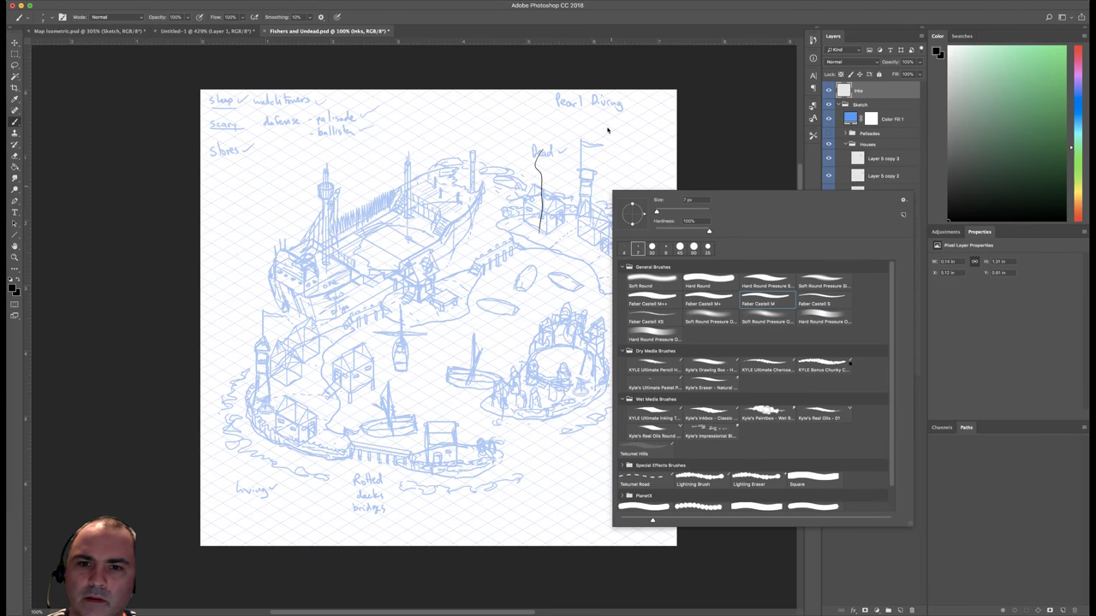
key("Escape")
left_click_drag(606, 128, 589, 224)
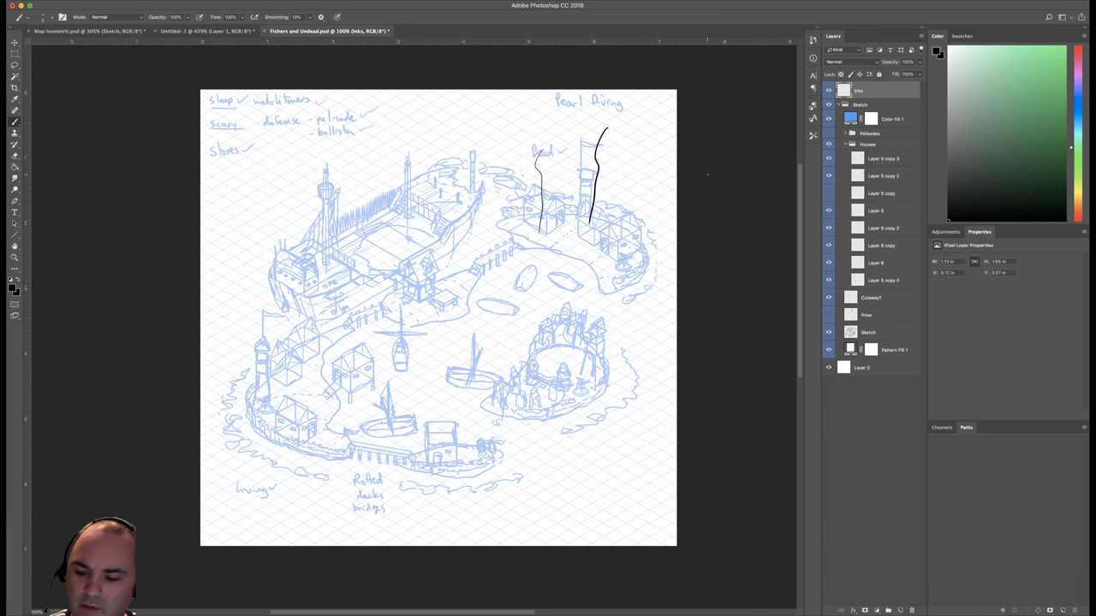
key("super+alt+z")
key("super+alt+z")
Choose the Faber Castell S brush at 4 px for inking.
right_click(611, 204)
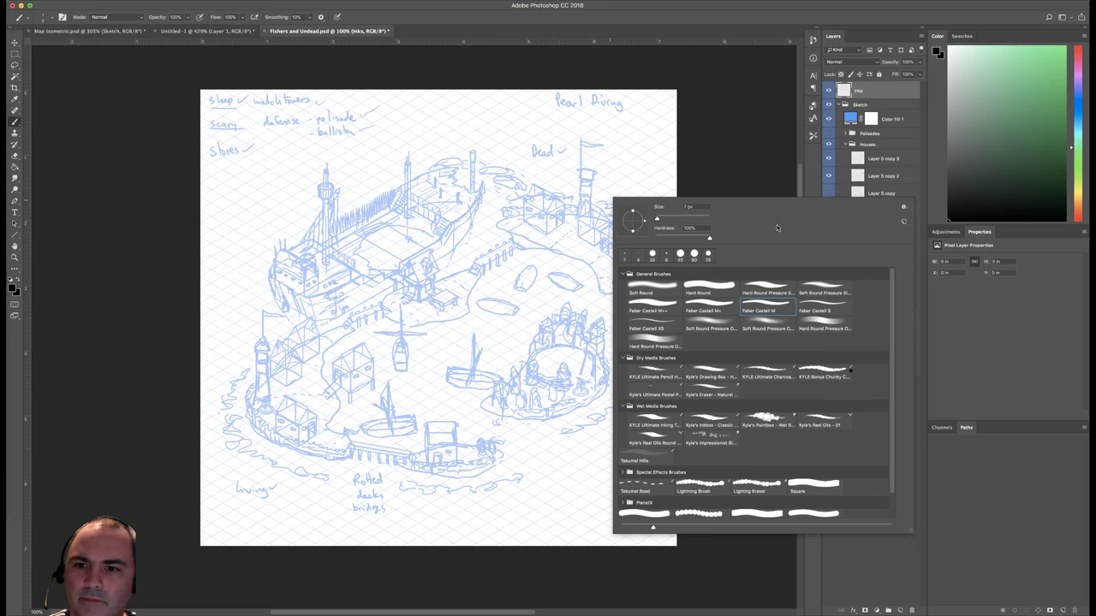
left_click(823, 304)
key("Return")
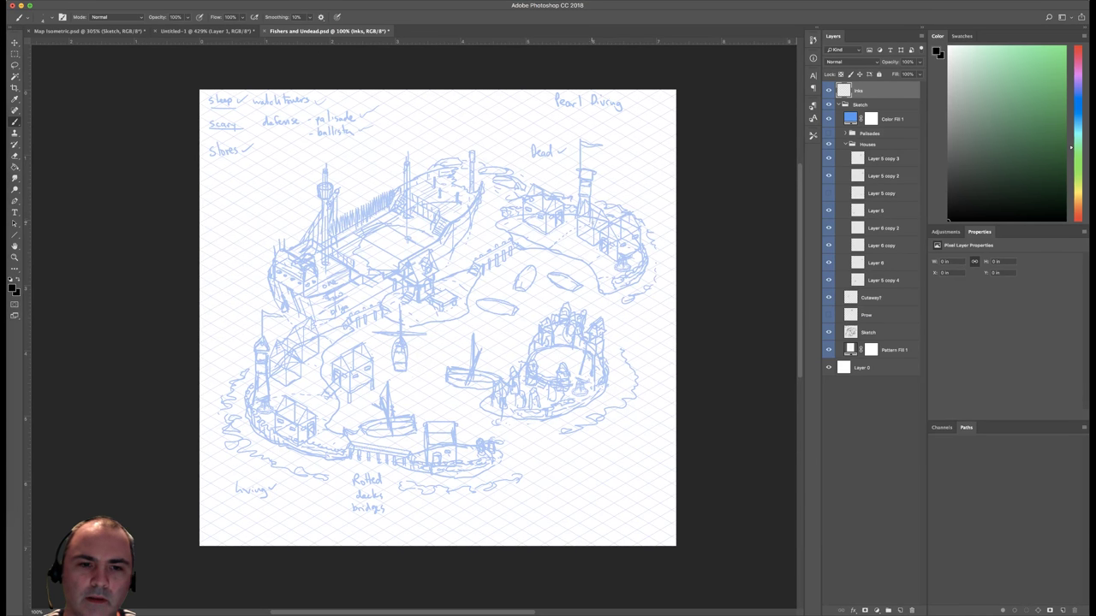
right_click(611, 204)
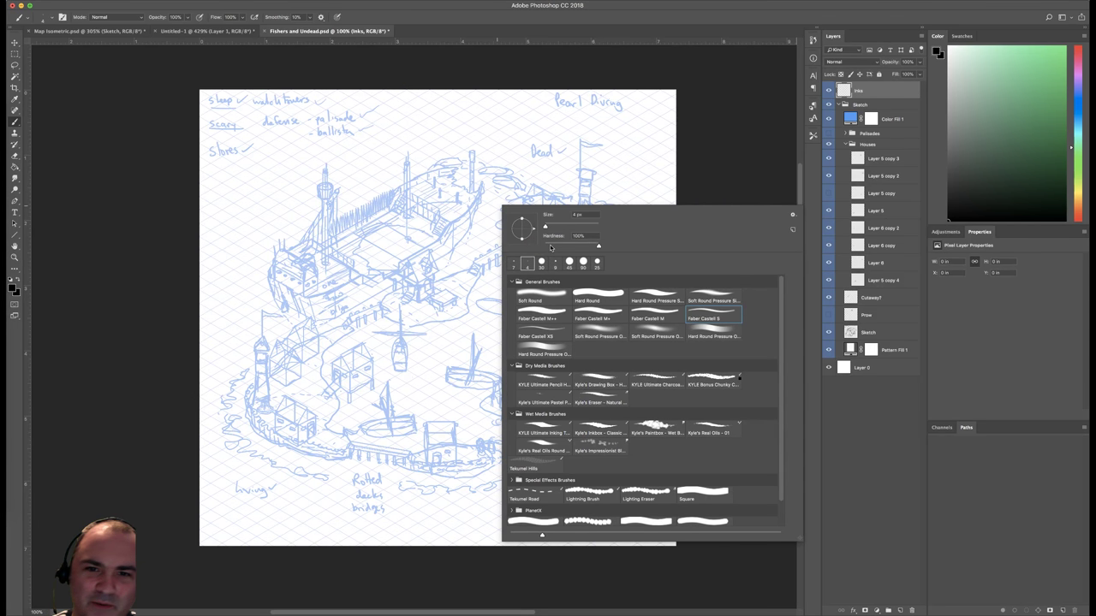
left_click(707, 166)
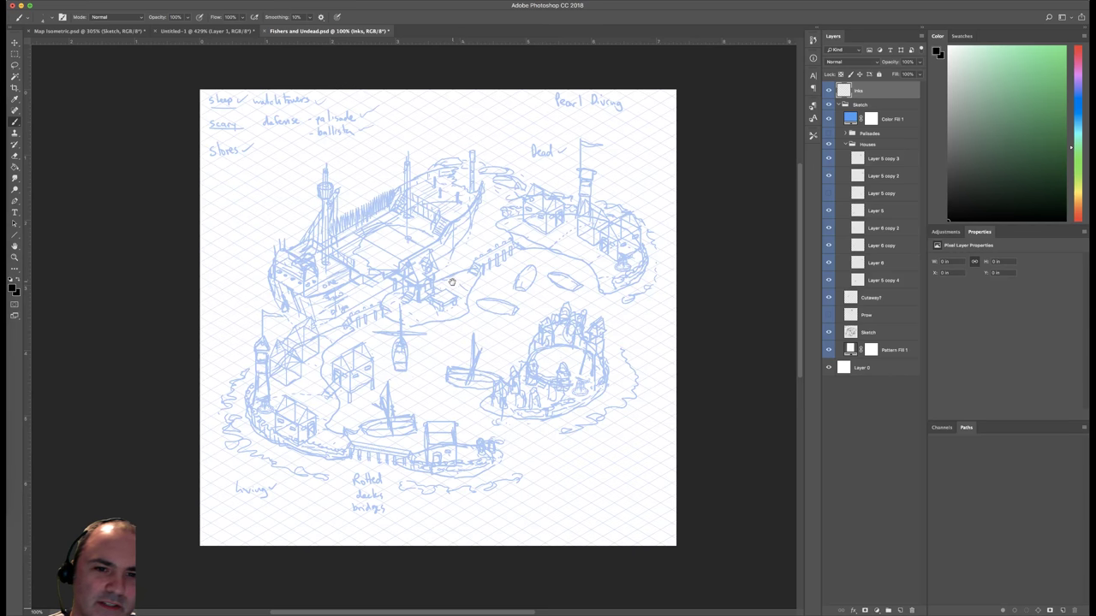
Ink the first rounded stone tops along the front shore of the small islet above the Rotted decks note, undoing a stray stroke.
scroll(454, 280, "left", 2)
scroll(545, 287, "down", 3)
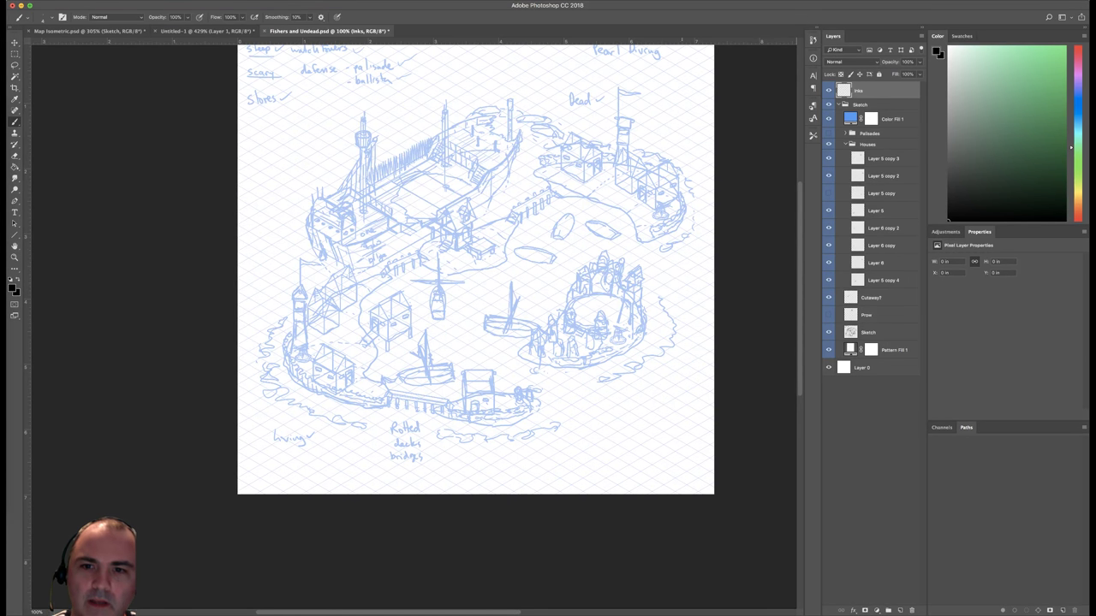
scroll(596, 208, "up", 5)
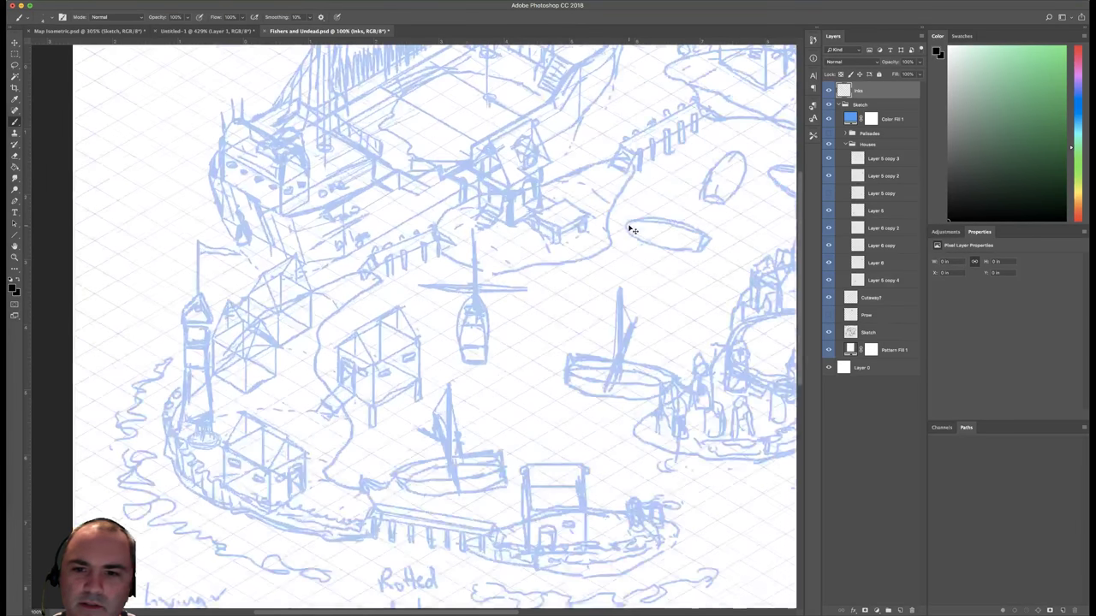
left_click_drag(627, 282, 342, 265)
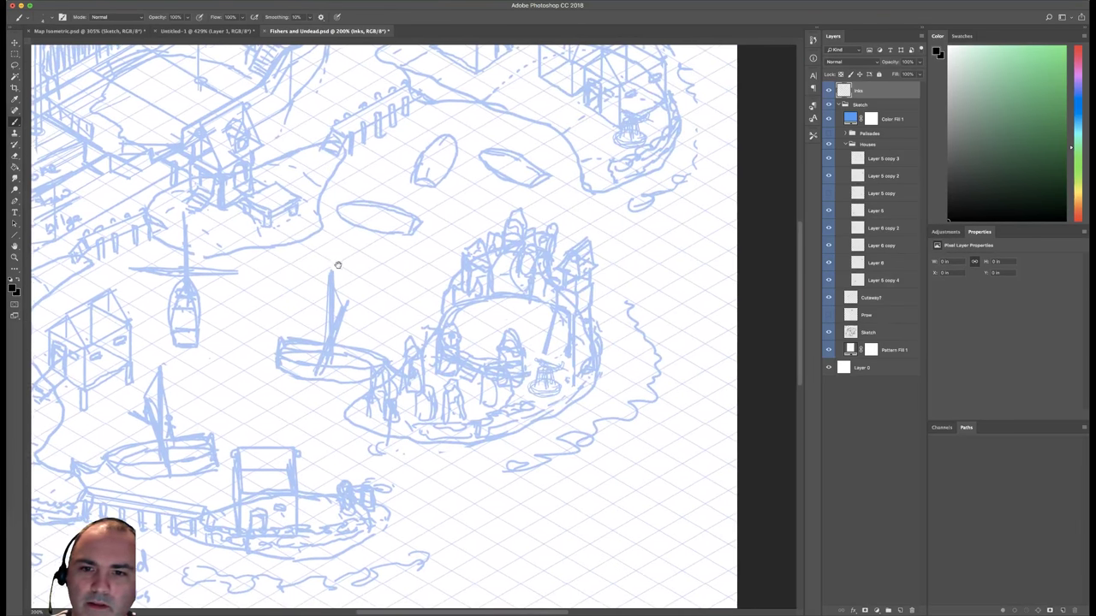
left_click_drag(572, 281, 577, 259)
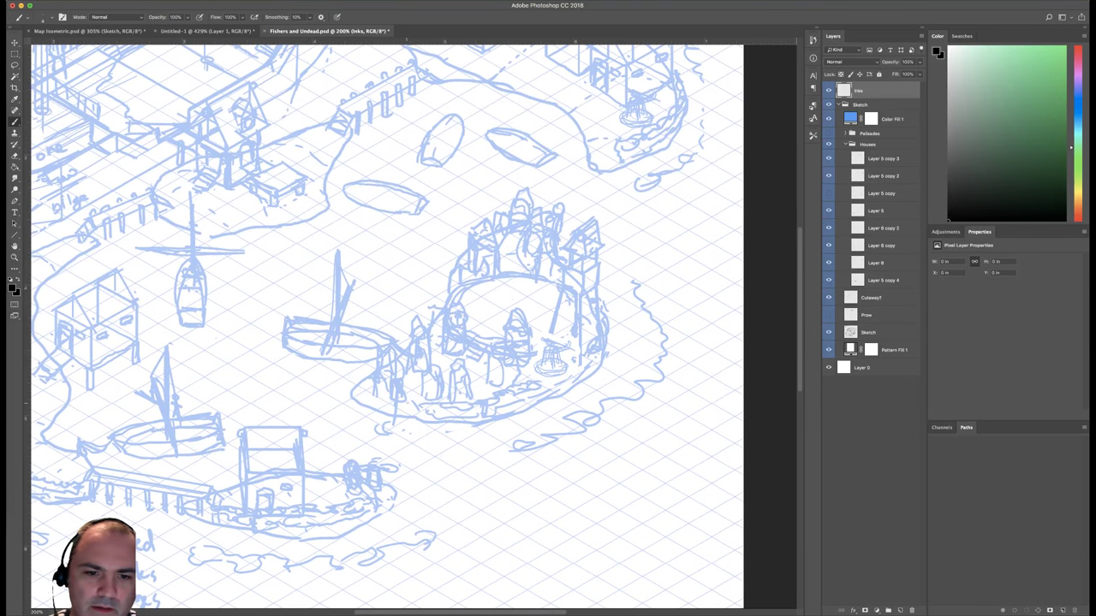
left_click_drag(459, 355, 614, 259)
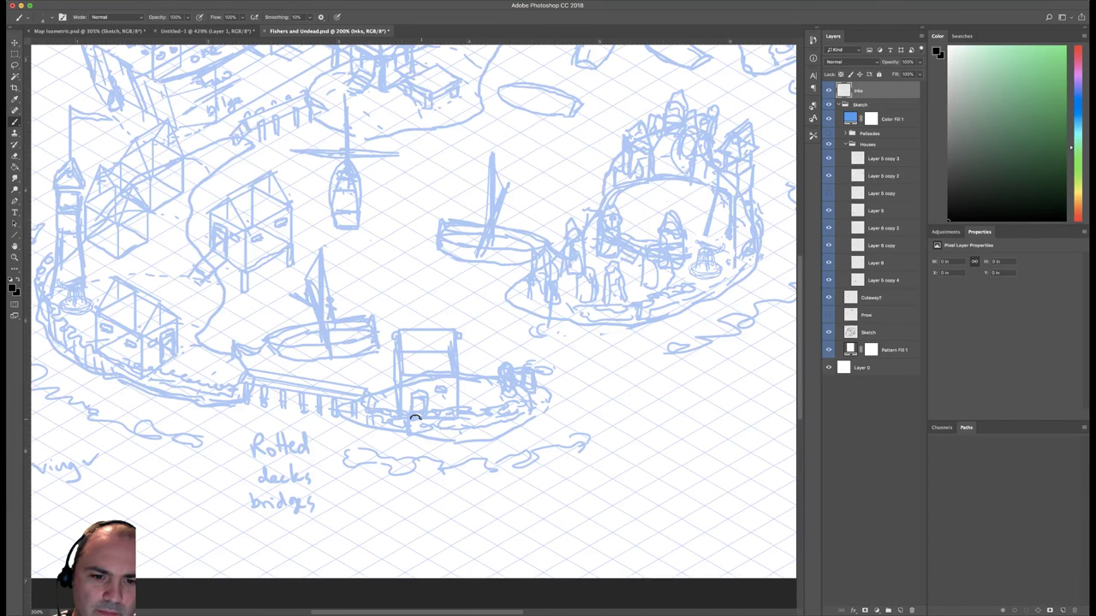
left_click_drag(588, 348, 600, 501)
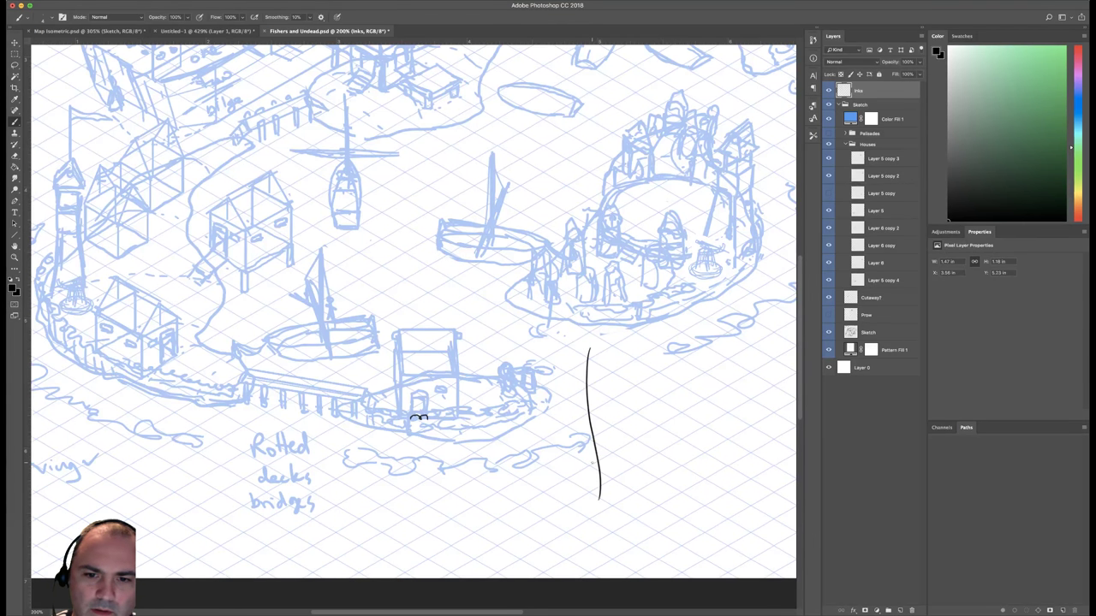
key("ctrl+z")
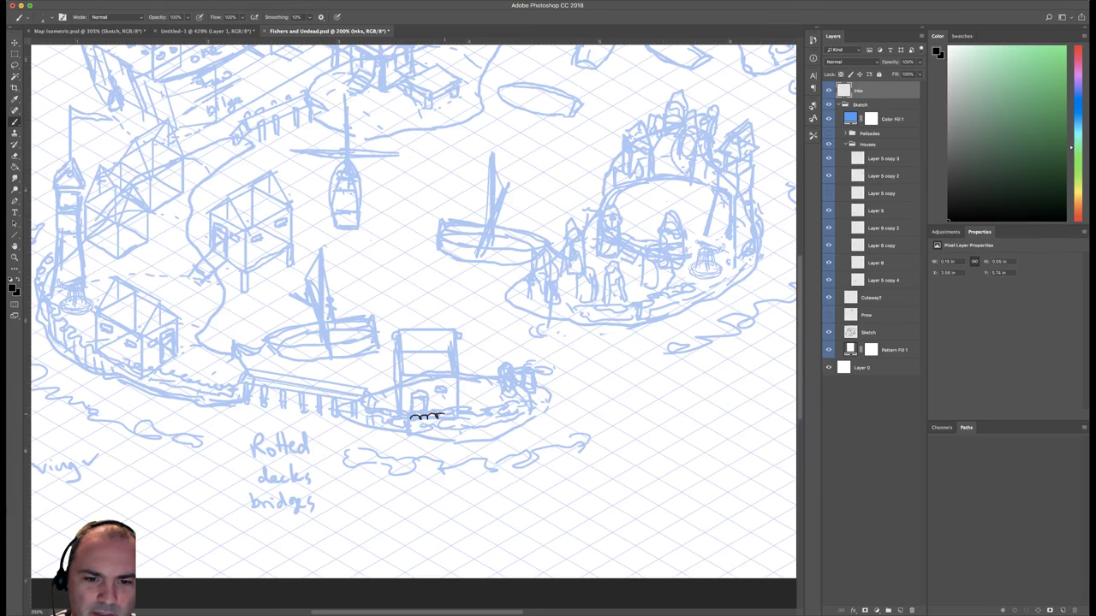
left_click_drag(443, 415, 447, 419)
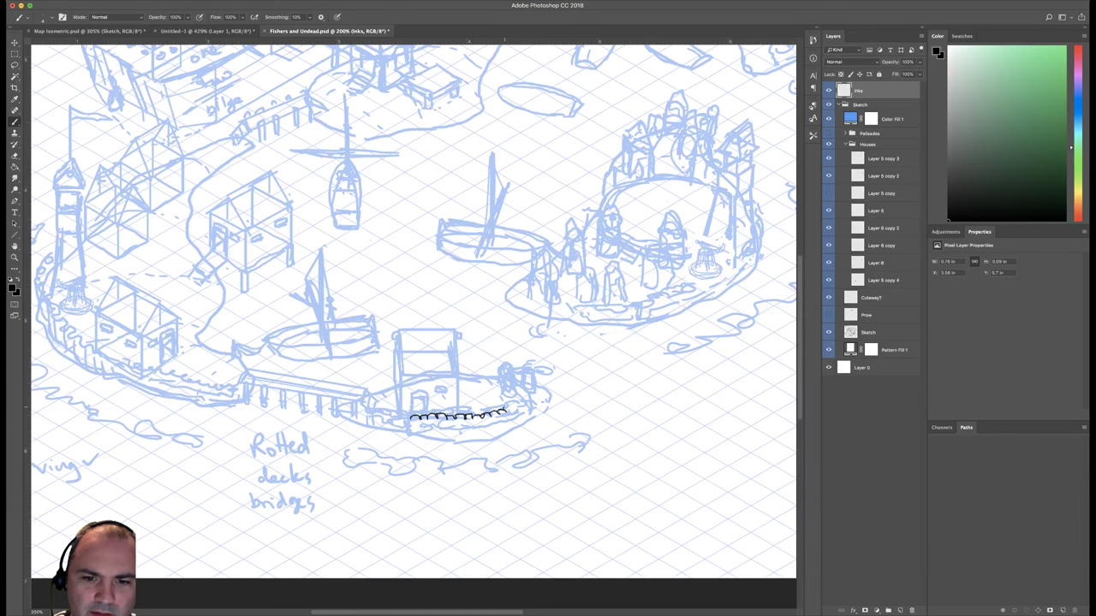
Continue the row of shoreline stones to the islet's right tip and close their lower edges, about 1.3 in wide overall.
left_click_drag(598, 344, 609, 434)
key("super+z")
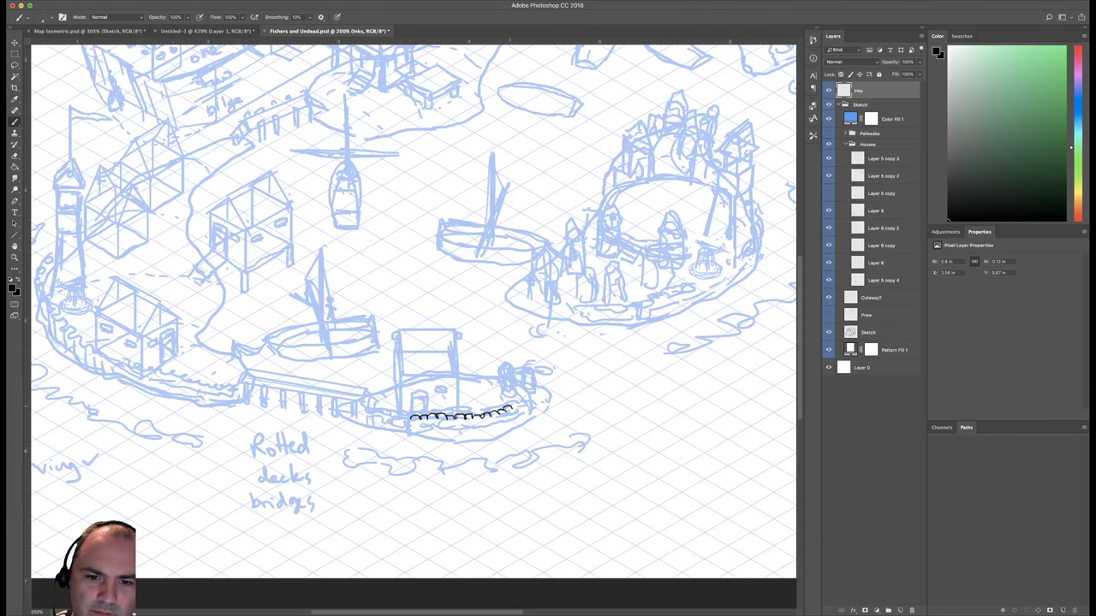
left_click_drag(513, 409, 524, 402)
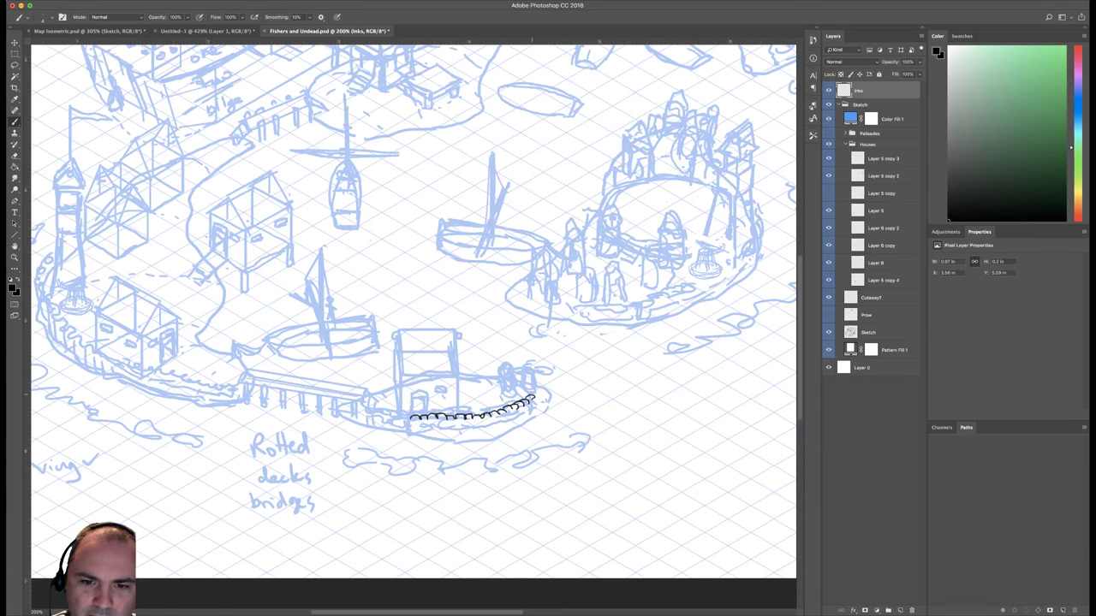
left_click_drag(531, 397, 538, 391)
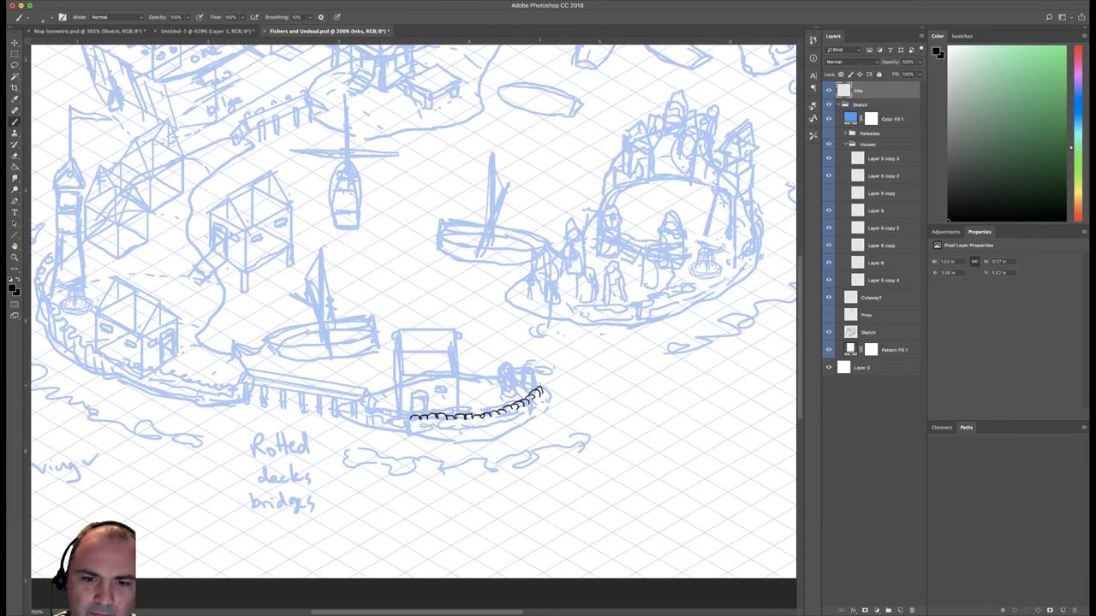
left_click_drag(539, 384, 544, 385)
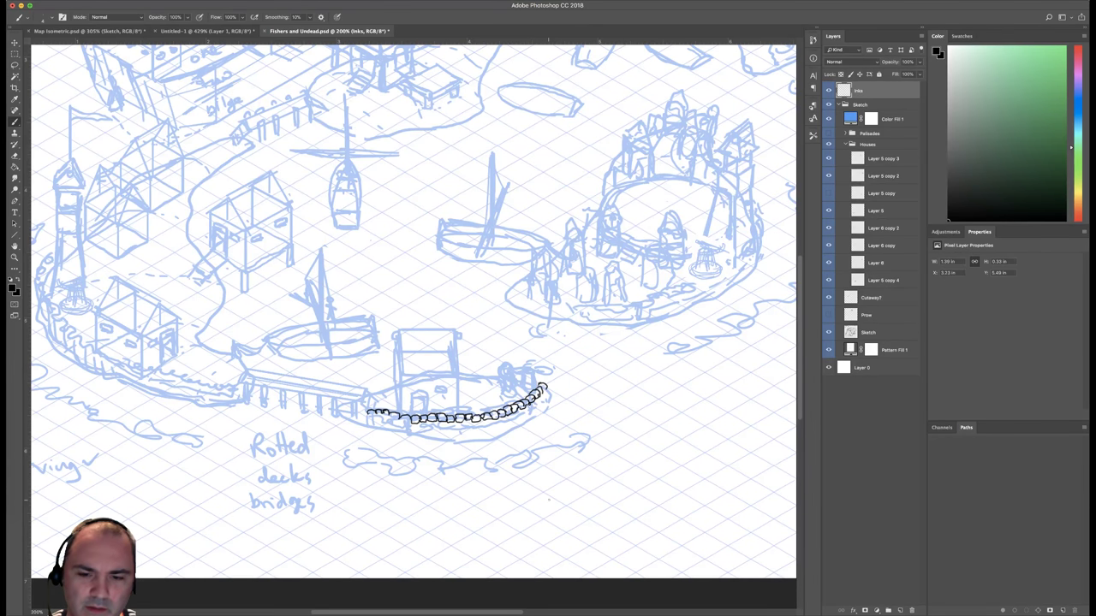
Undo the last strokes at the row's right end, redraw those stones and extend the row to the bridge, about 1.5 in wide.
key("super+alt+z")
key("super+alt+z")
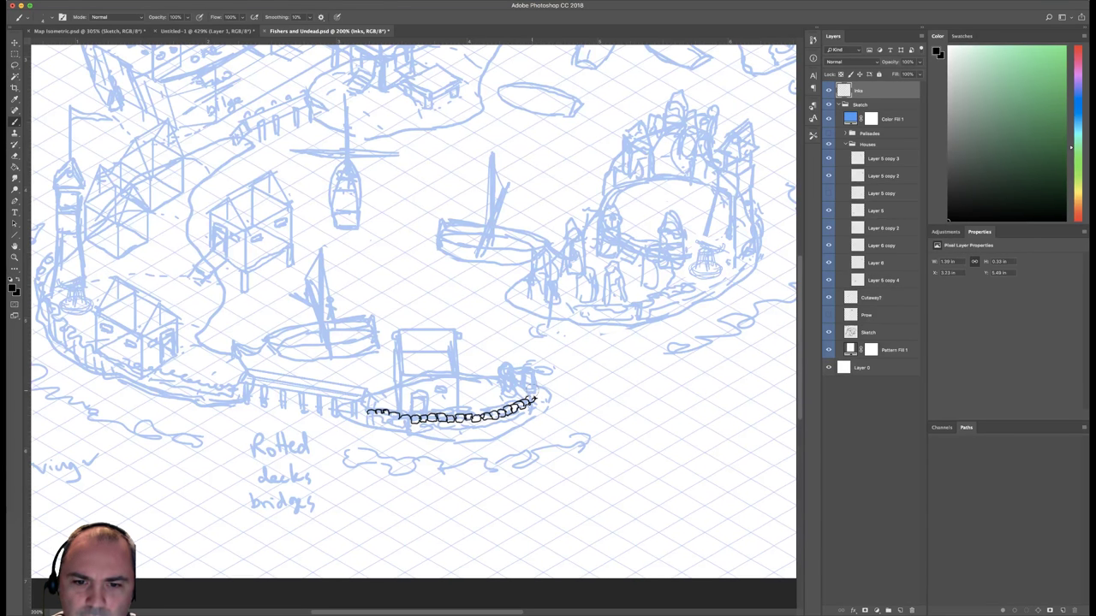
key("ctrl+z")
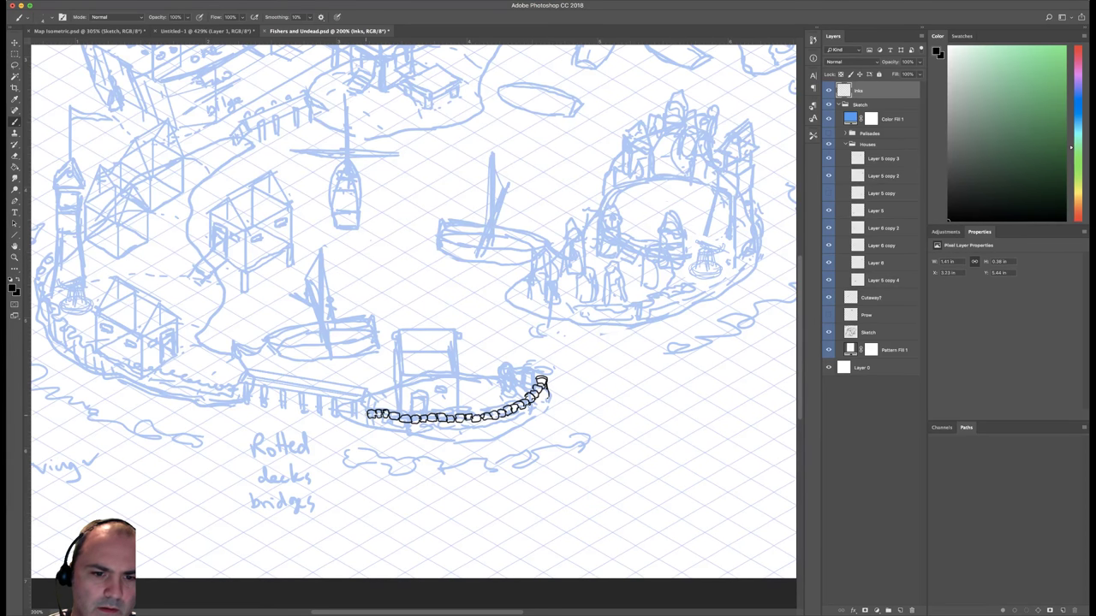
left_click_drag(364, 411, 363, 418)
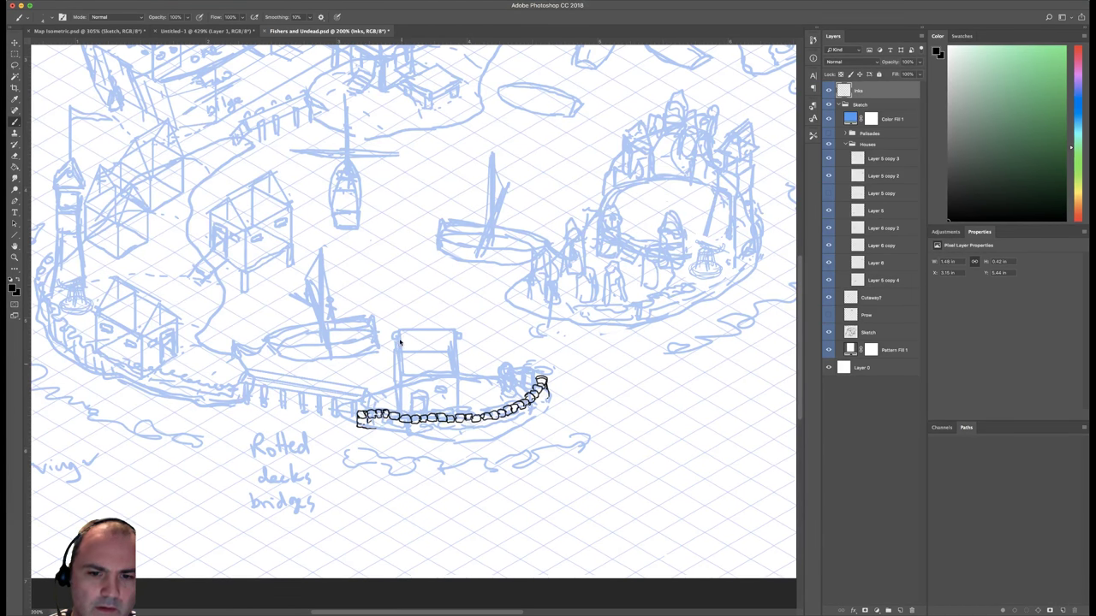
Switch to a heavier brush and thicken the upper outline of the whole row of shoreline stones.
right_click(405, 280)
double_click(556, 381)
scroll(360, 410, "down", 1)
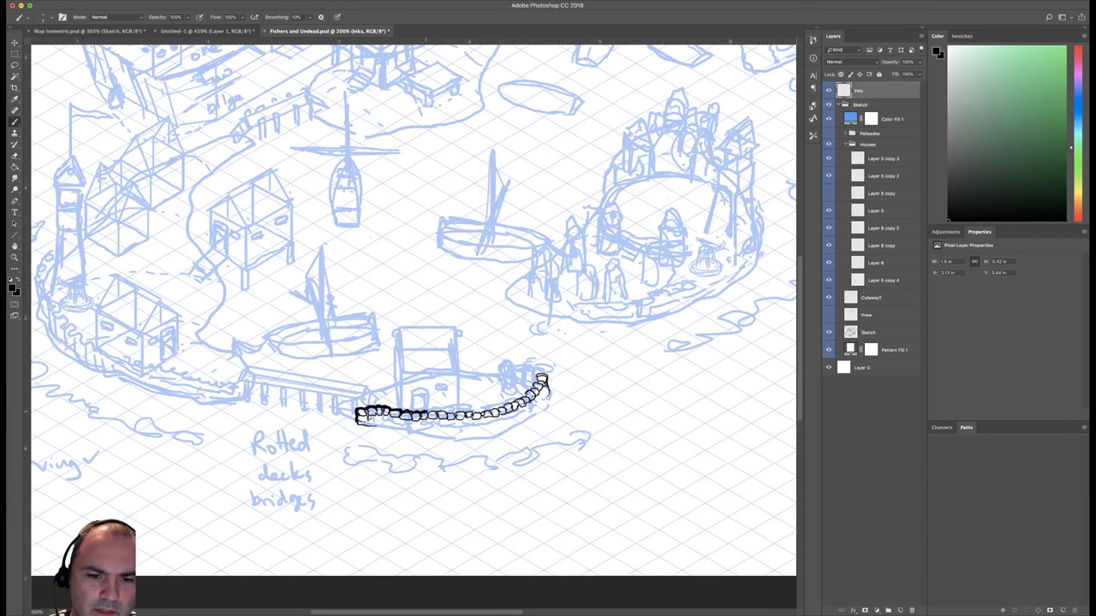
left_click_drag(442, 410, 446, 414)
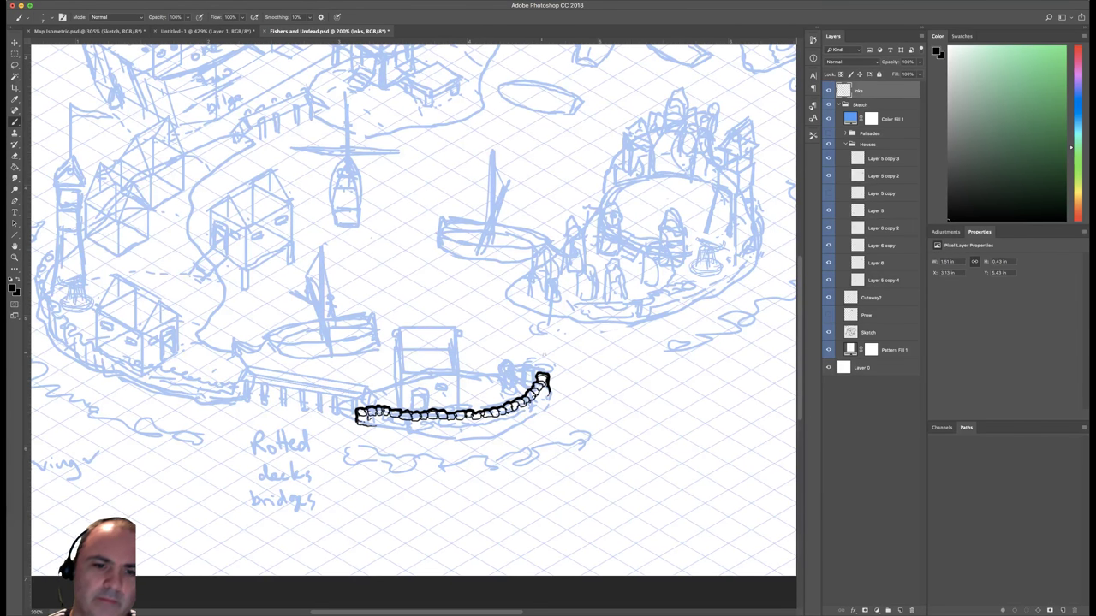
Switch to the 4 px Faber Castell S brush and ink a second course of small stones below the row's bridge end.
right_click(572, 347)
left_click(771, 389)
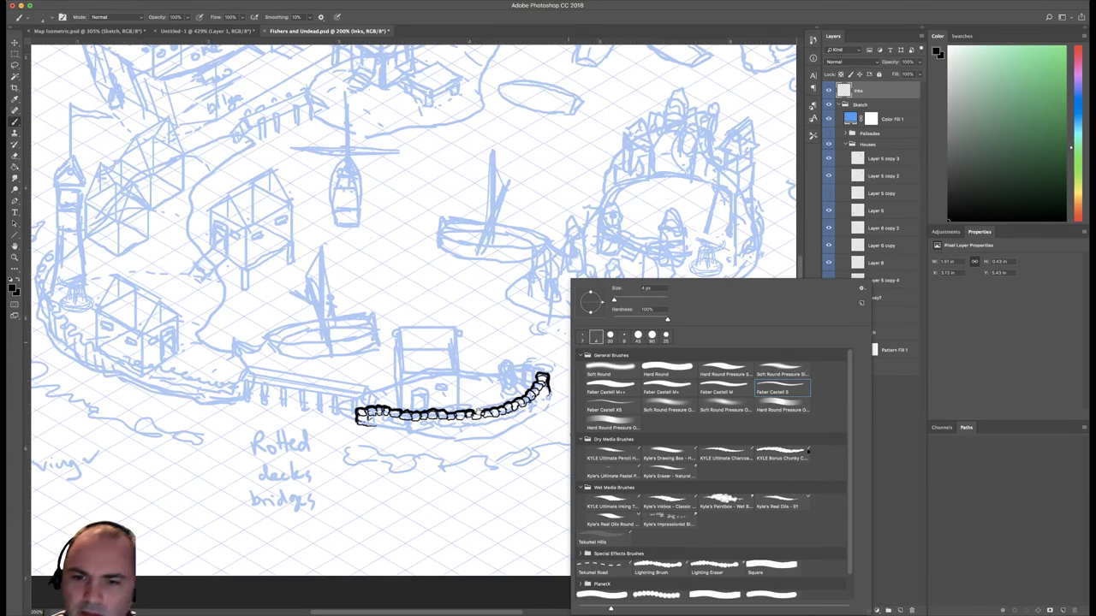
left_click(414, 425)
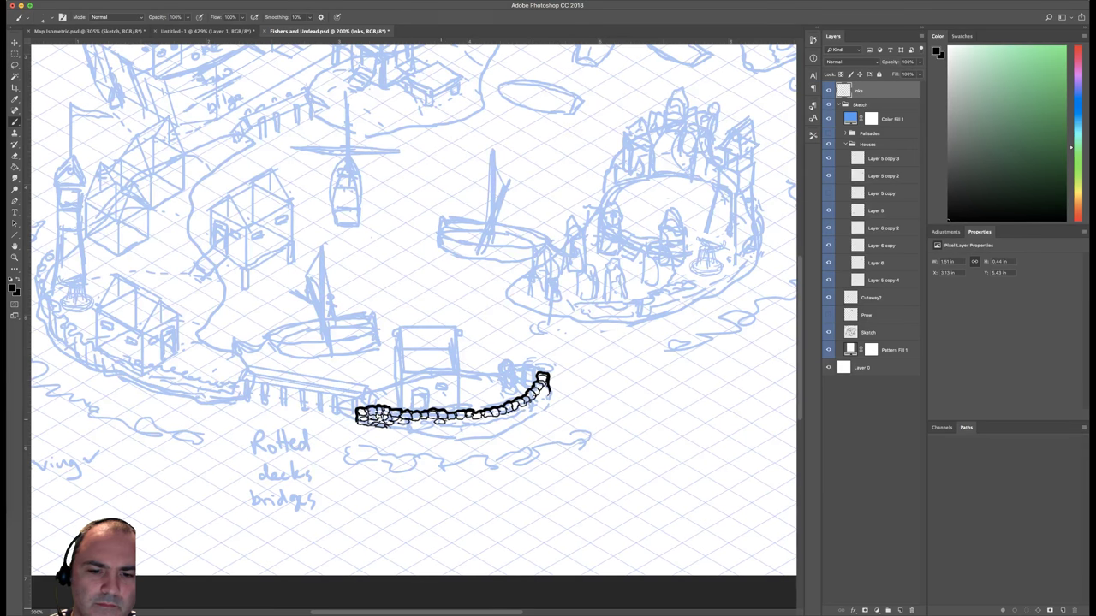
left_click_drag(427, 419, 417, 422)
Try the Faber Castell M+ and M++ brushes with one test stroke each over the open water, undoing both strokes.
right_click(474, 276)
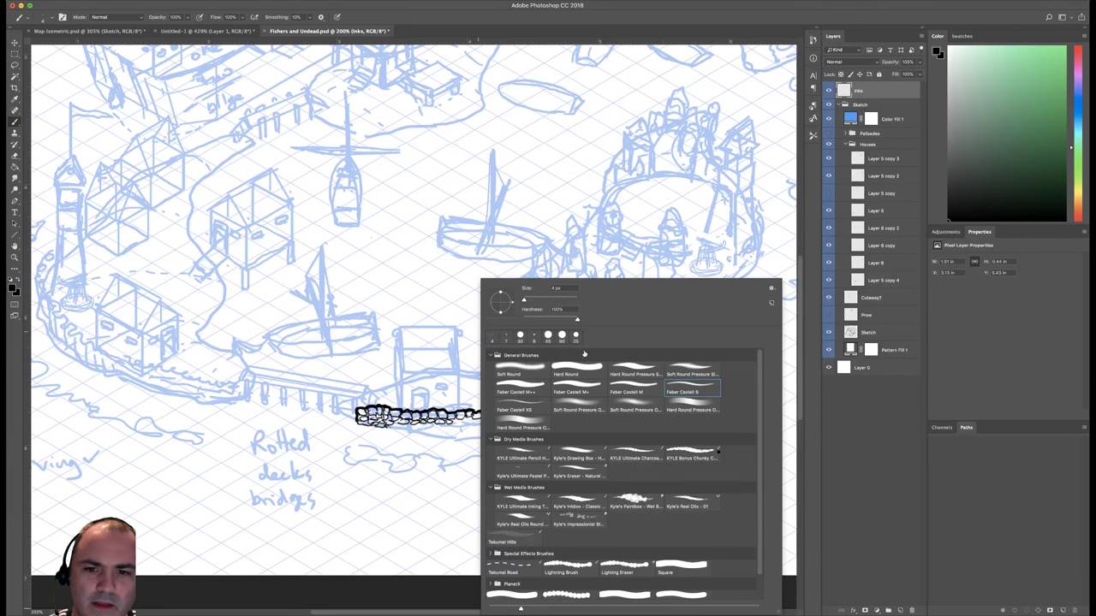
left_click_drag(454, 264, 442, 337)
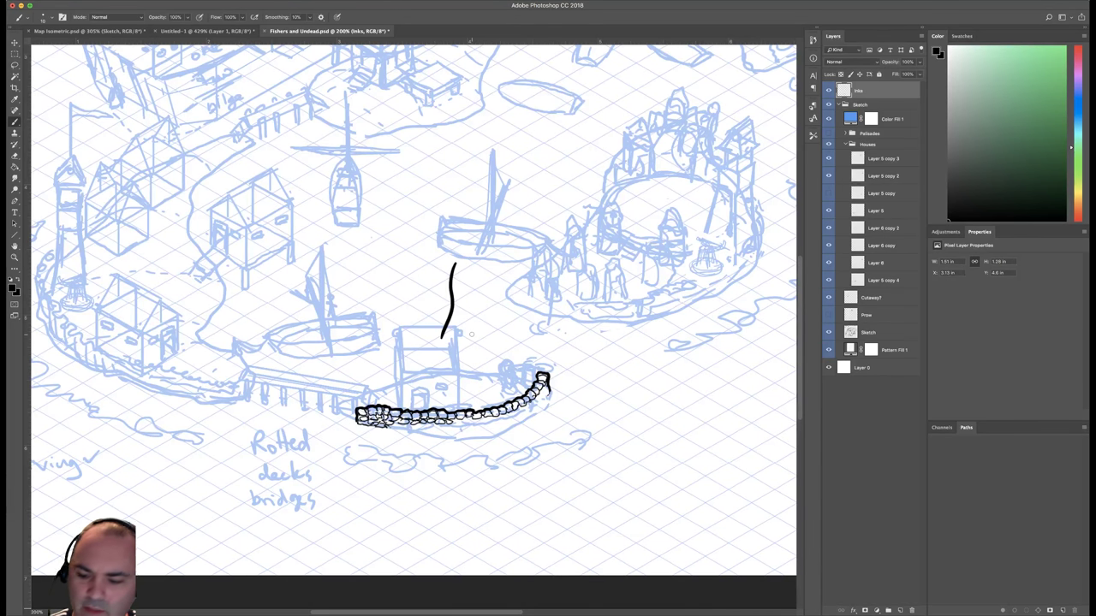
key("ctrl+z")
right_click(569, 269)
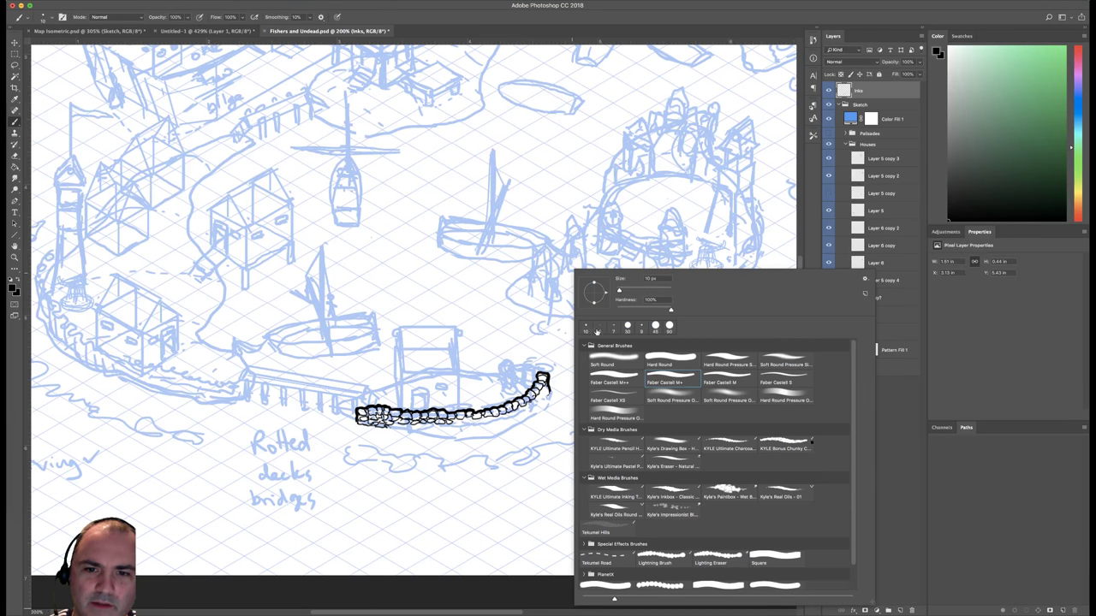
left_click(625, 376)
mouse_move(489, 269)
left_mouse_down()
mouse_move(516, 309)
mouse_move(595, 400)
left_mouse_up()
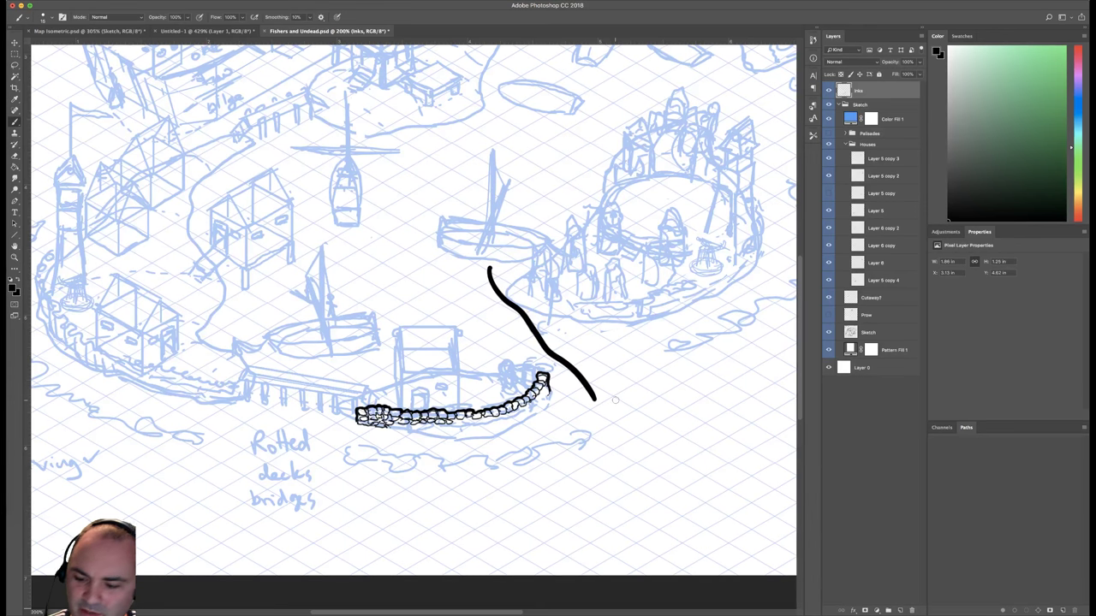
key("ctrl+z")
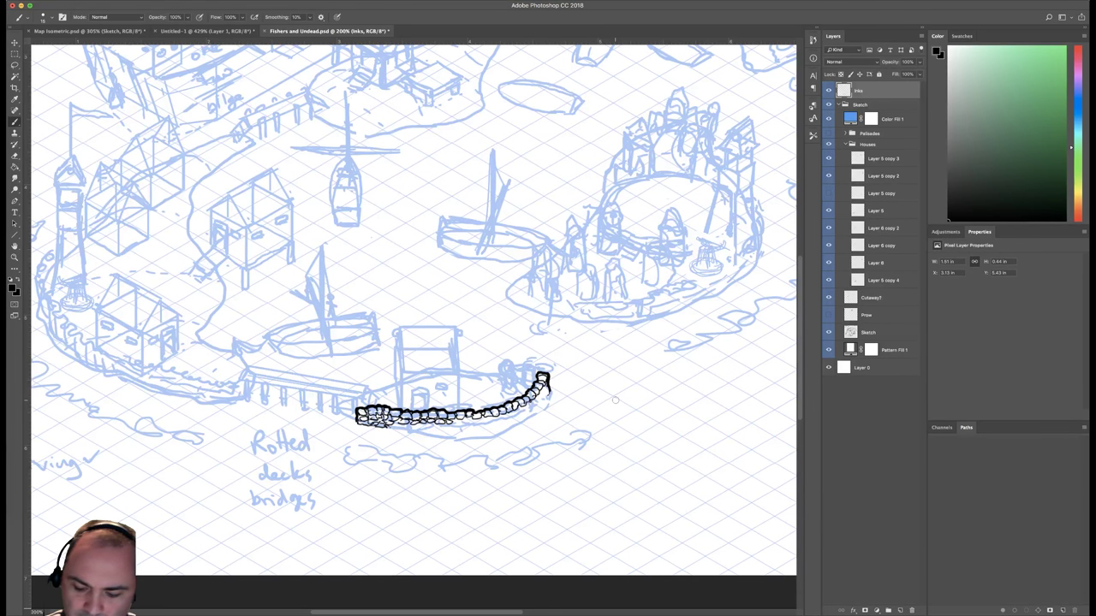
Try the Faber Castell M brush, return to the fine Faber Castell S brush and undo the last stray mark.
right_click(650, 294)
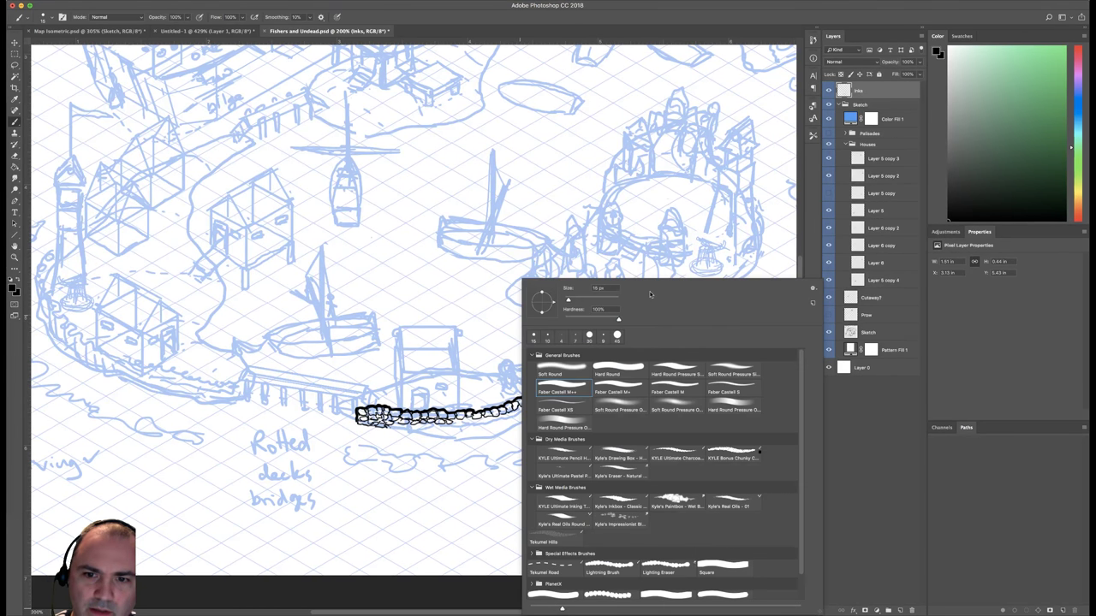
left_click(675, 388)
left_click(442, 416)
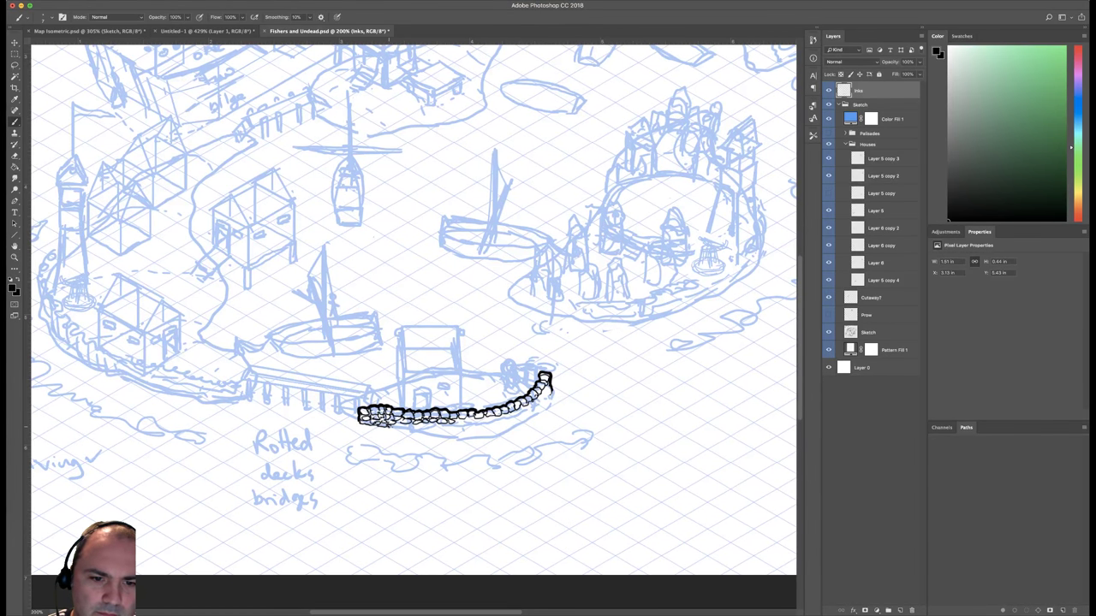
left_click_drag(388, 426, 395, 424)
right_click(423, 416)
left_click(628, 378)
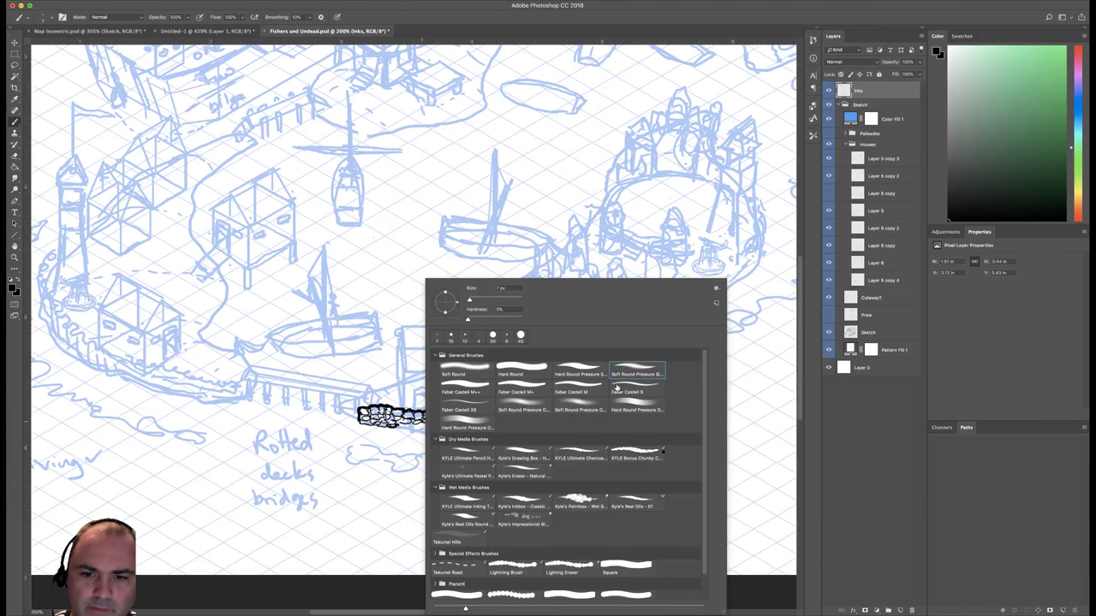
left_click(626, 394)
left_click_drag(330, 451, 333, 451)
key("super+z")
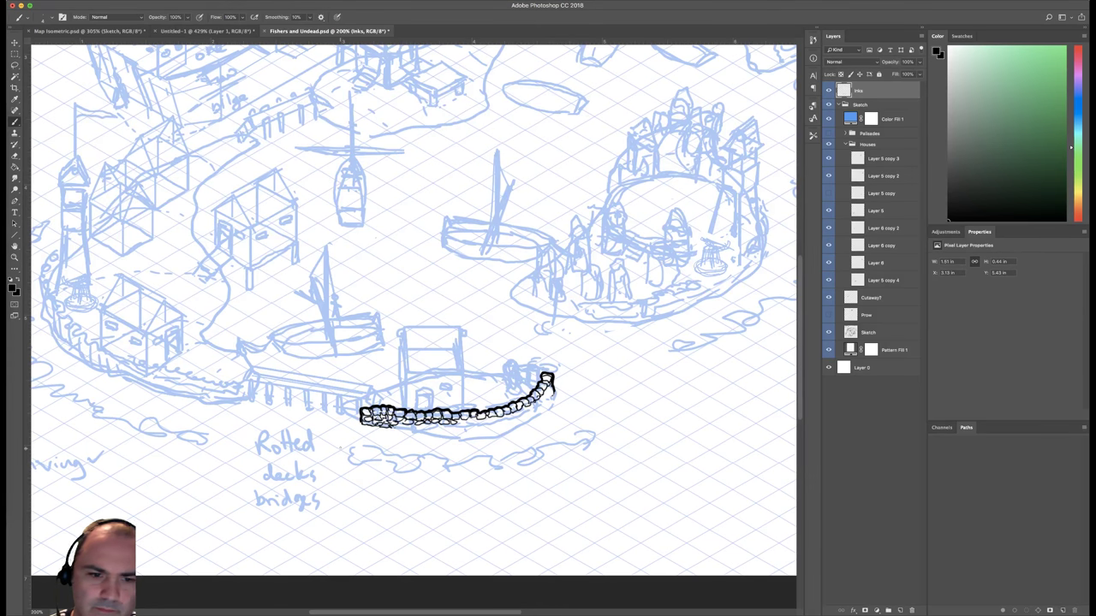
Extend the lower courses of small stones beneath the shoreline row, working along the wall up to the islet's right tip.
left_click_drag(390, 428, 491, 419)
left_click(491, 428)
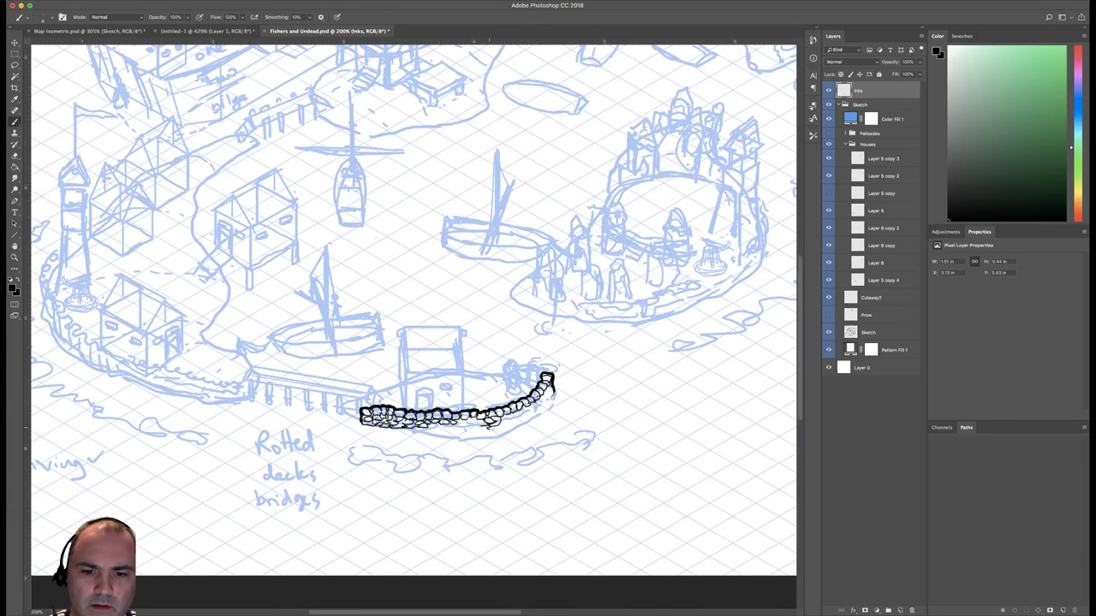
left_click(502, 425)
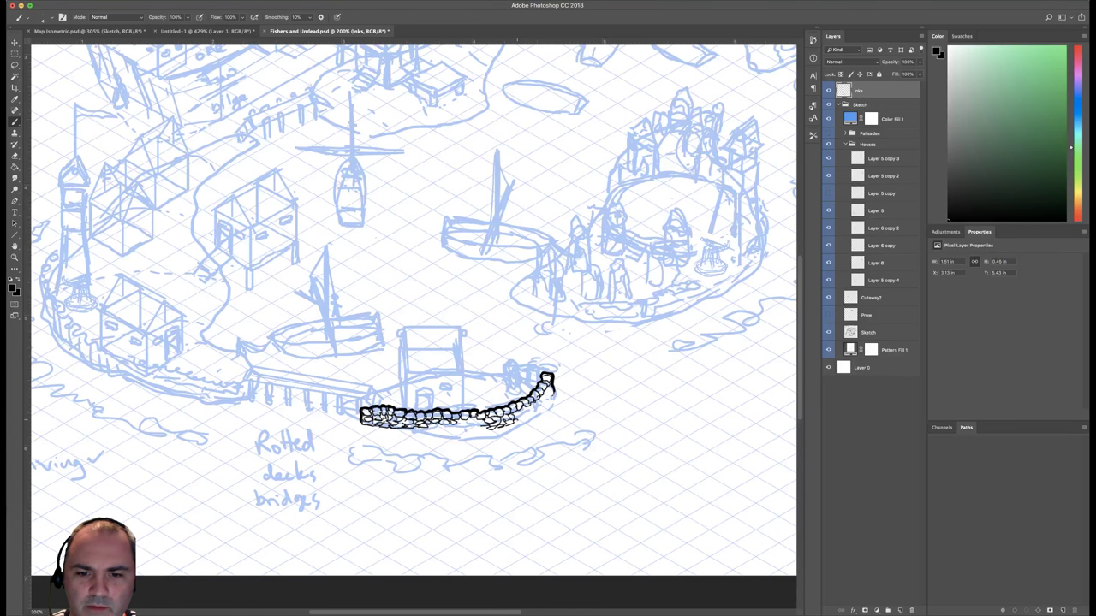
left_click(518, 413)
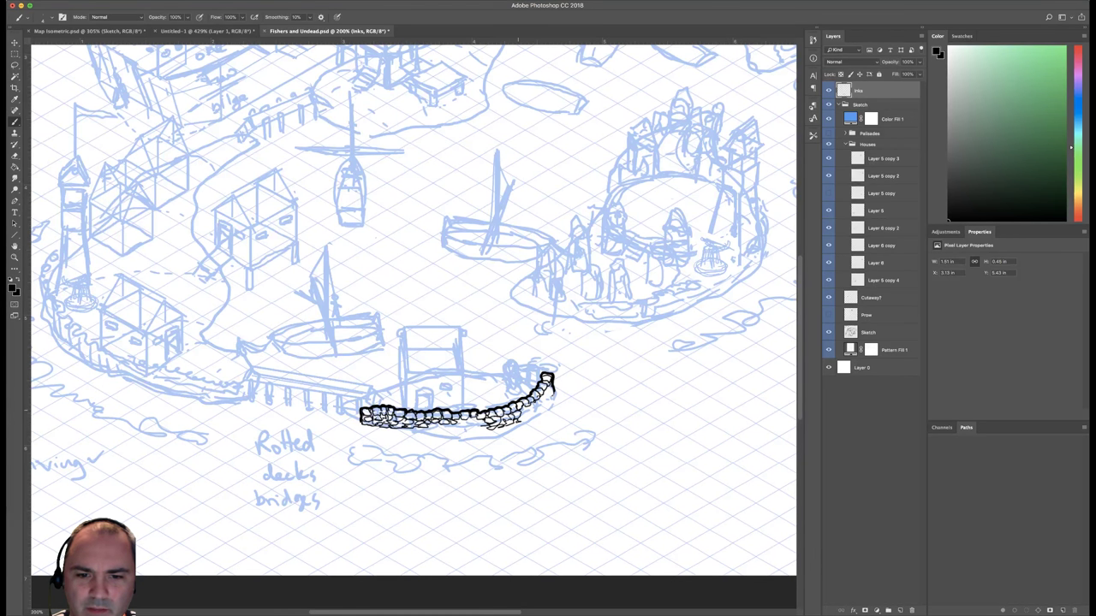
left_click(523, 413)
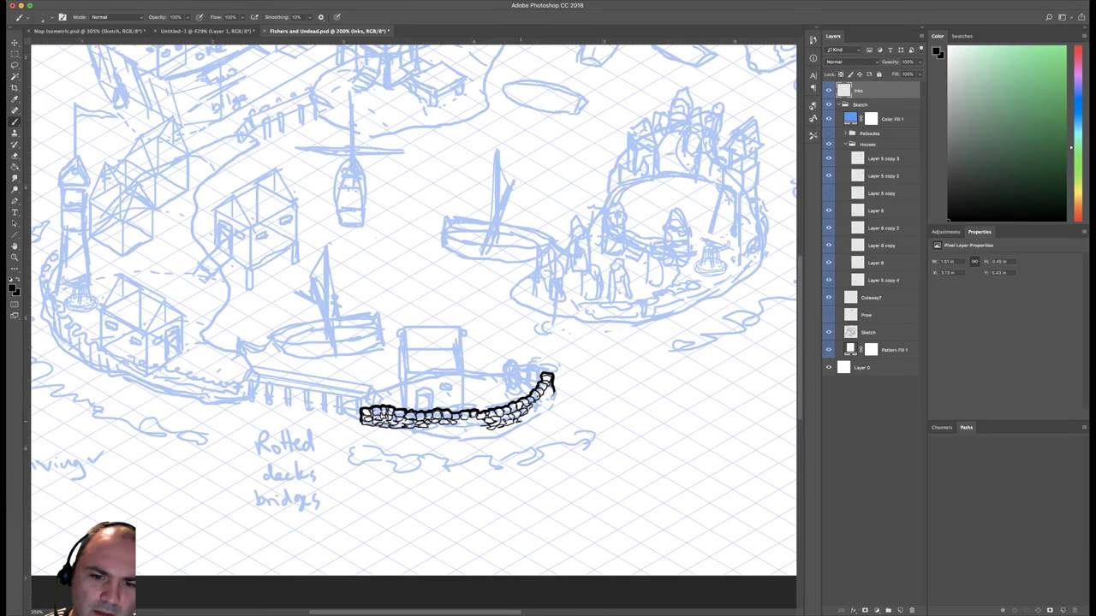
left_click(524, 418)
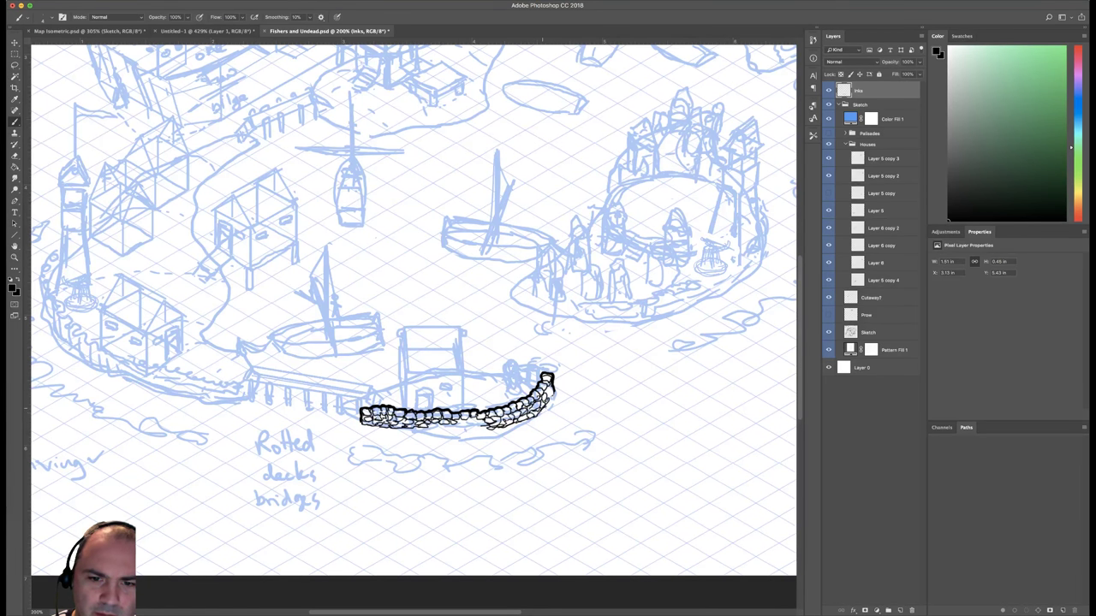
left_click_drag(543, 408, 551, 402)
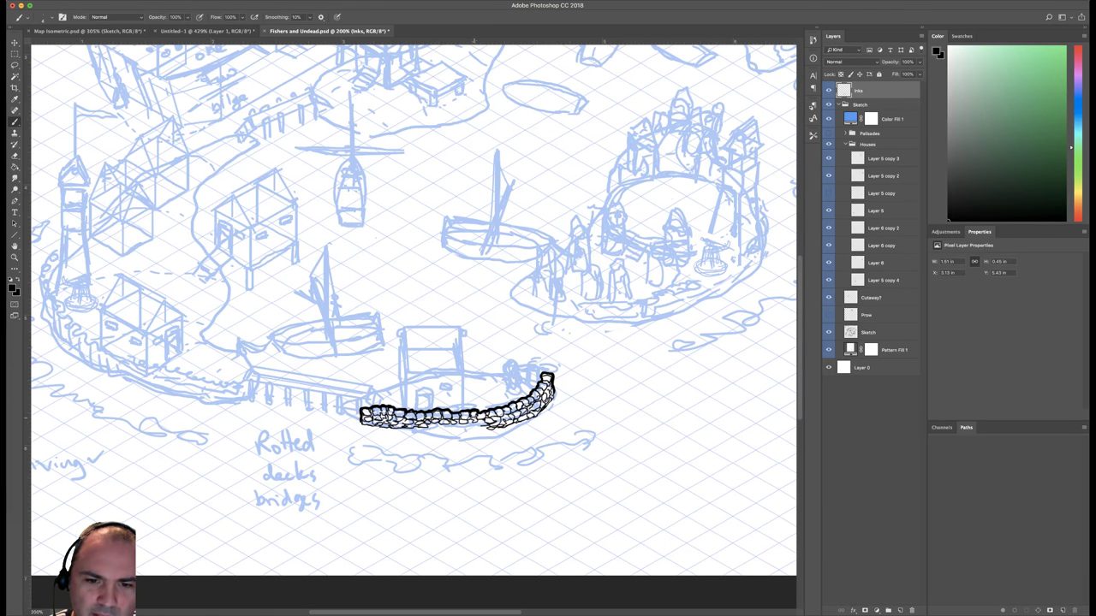
Fill the gap in the wall's middle with stones and ink its curved rocky base, making the shoreline about 0.52 in tall.
left_click_drag(490, 431, 450, 430)
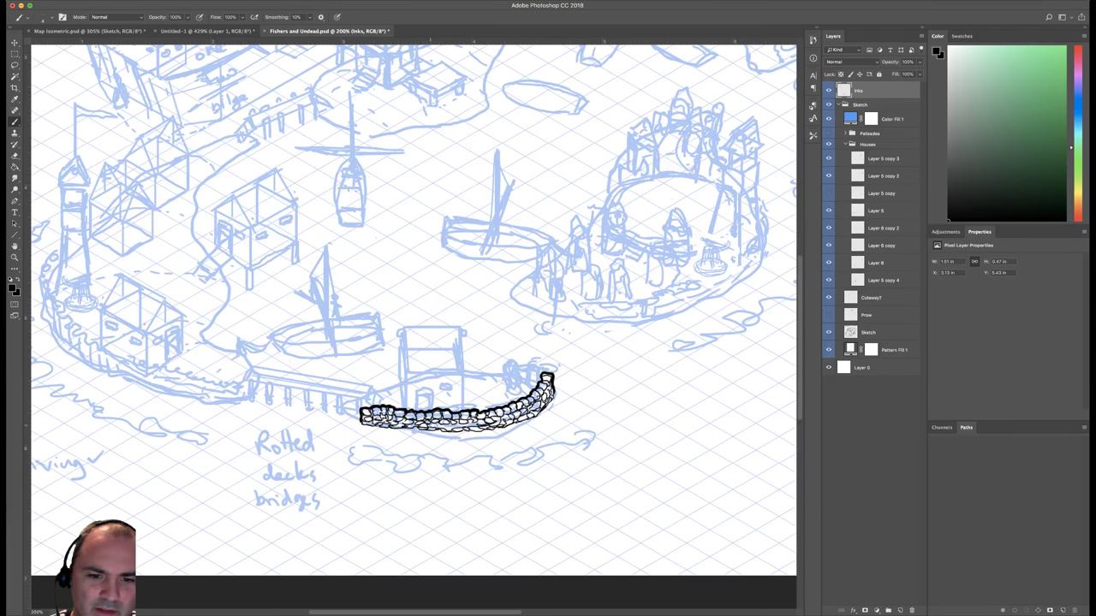
left_click_drag(468, 425, 457, 425)
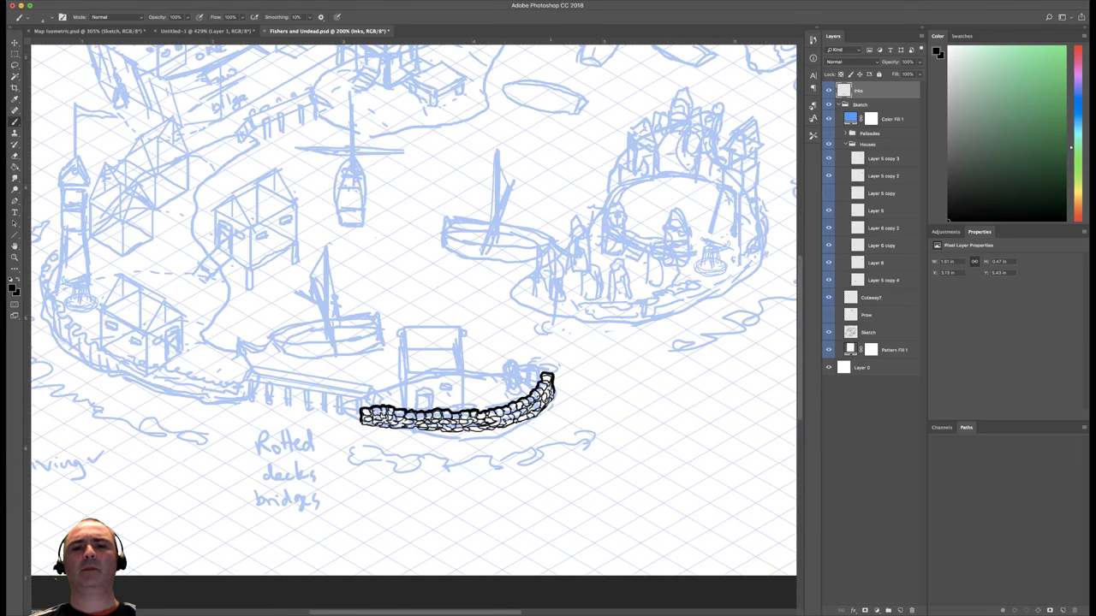
left_click_drag(549, 339, 564, 313)
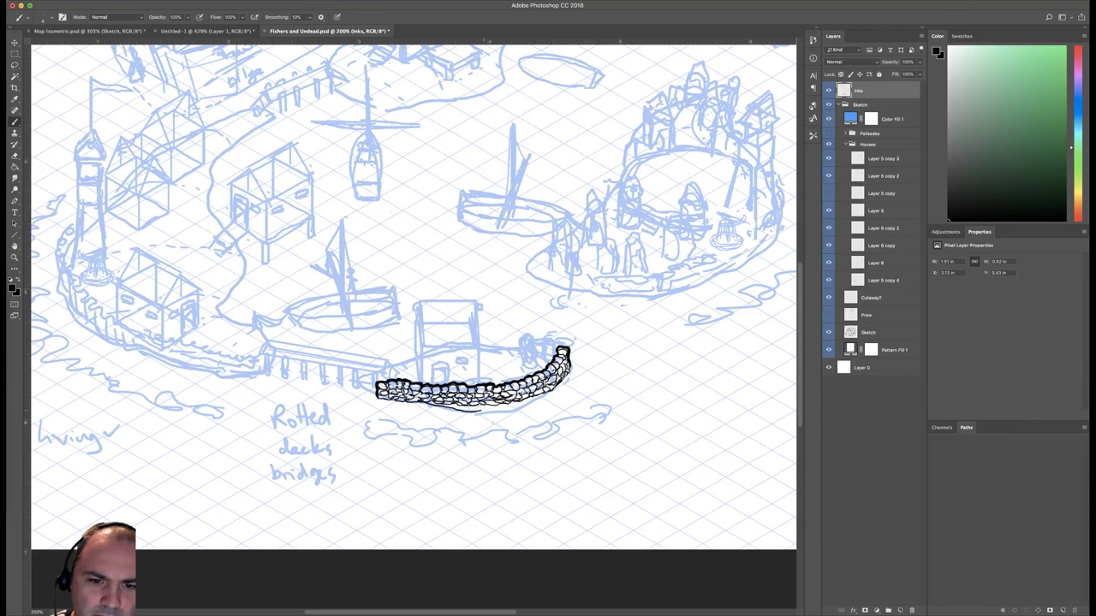
left_click_drag(479, 410, 519, 405)
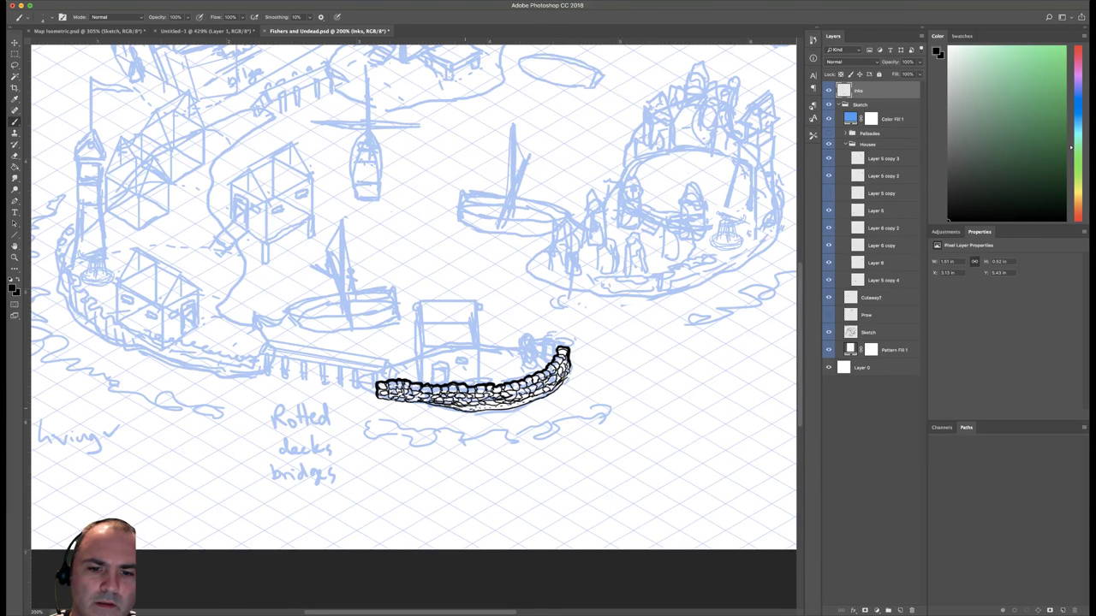
Save the document and examine the inked islet shoreline against the whole map sketch.
key("super+minus")
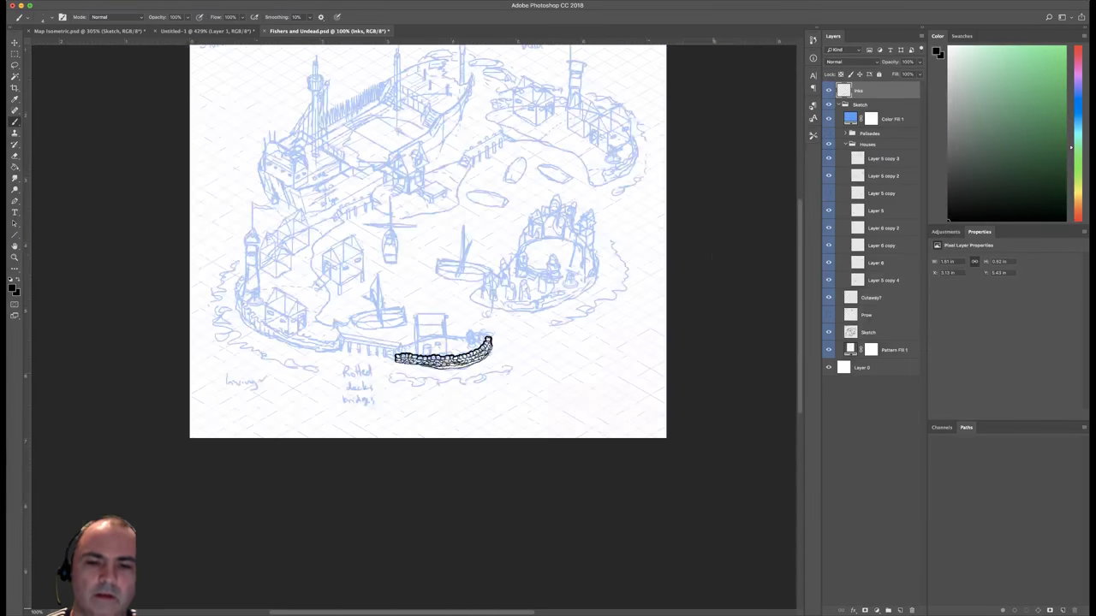
key("super+minus")
key("super+plus")
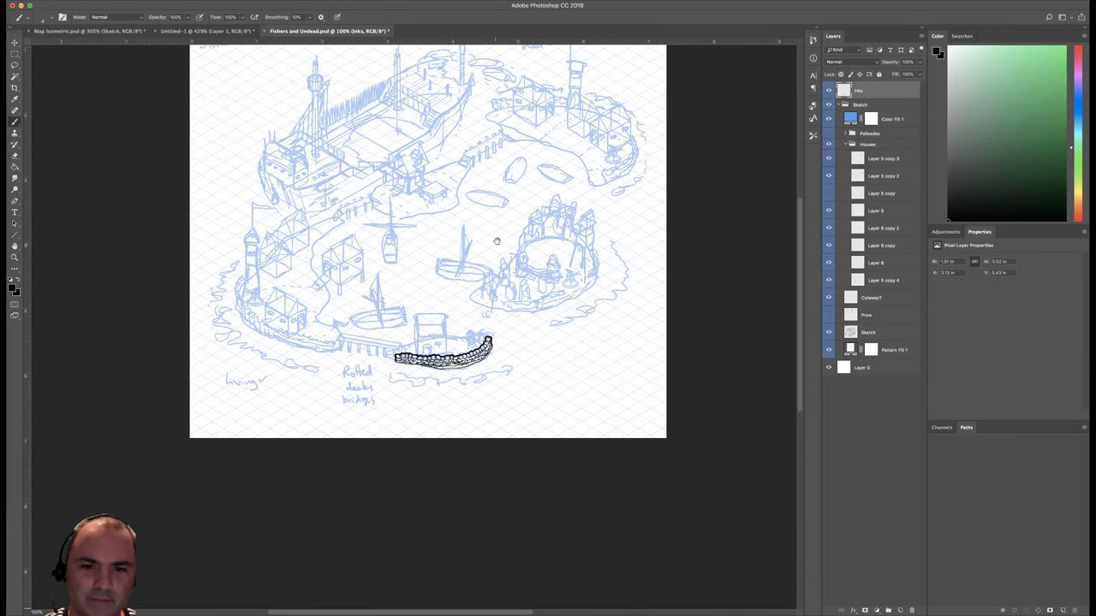
left_click_drag(497, 241, 517, 316)
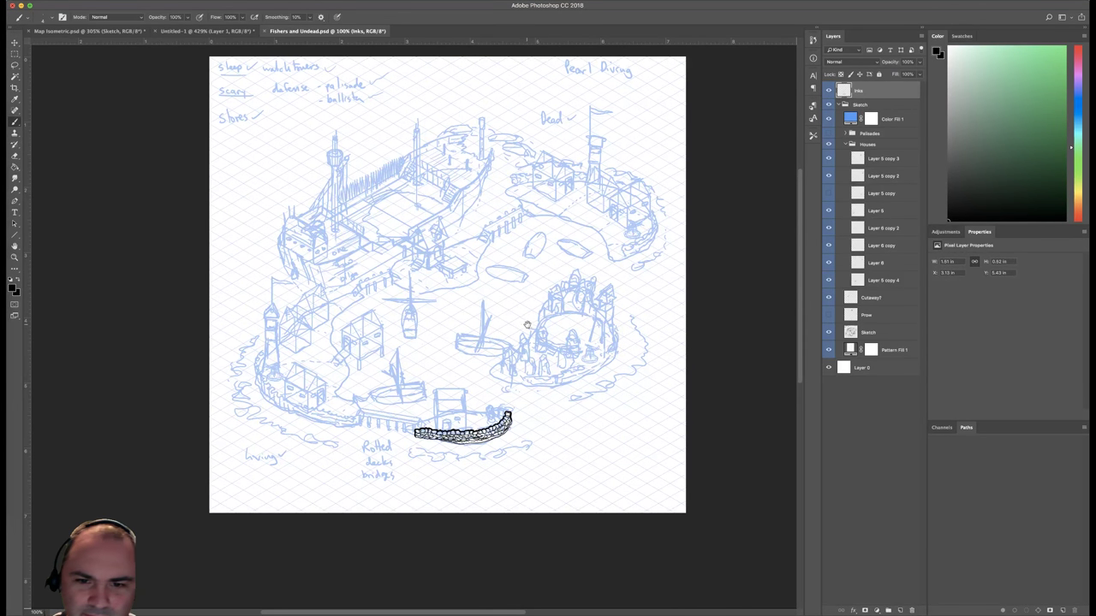
scroll(527, 325, "up", 2)
key("super+plus")
key("super+plus")
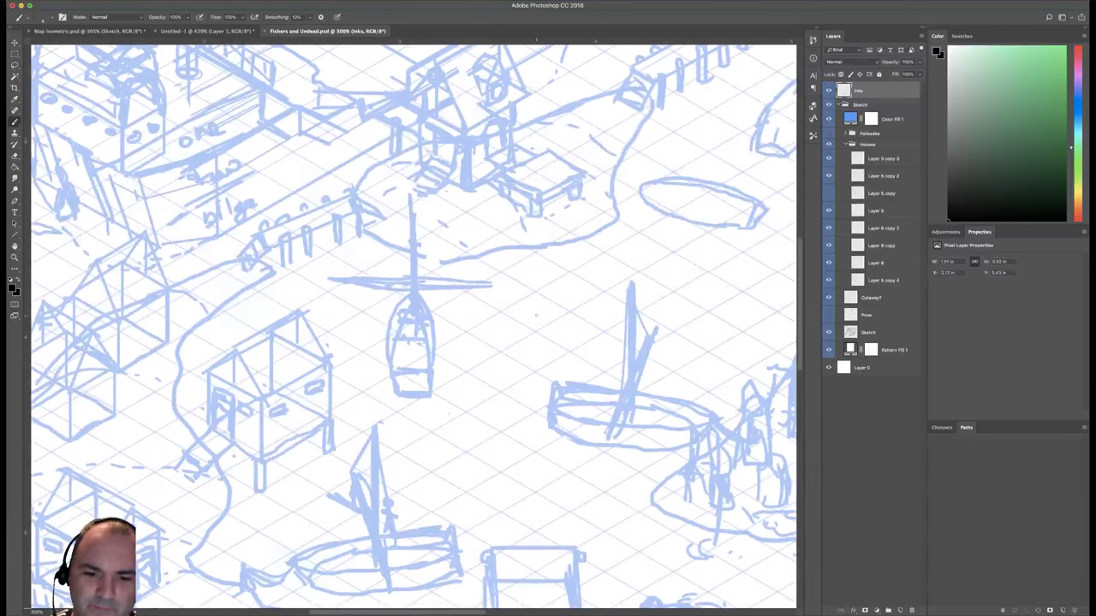
key("super+minus")
scroll(558, 360, "down", 5)
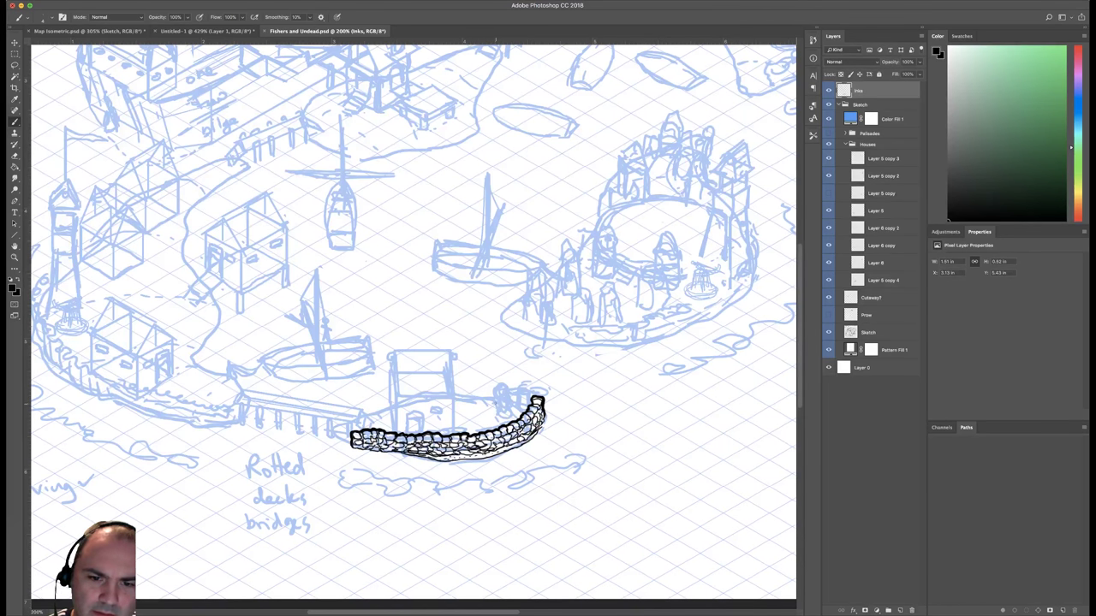
Ink the round barrel-like object on splayed legs behind the wall near the islet's right tip, including its hub, back rim and shading.
left_click_drag(491, 401, 499, 396)
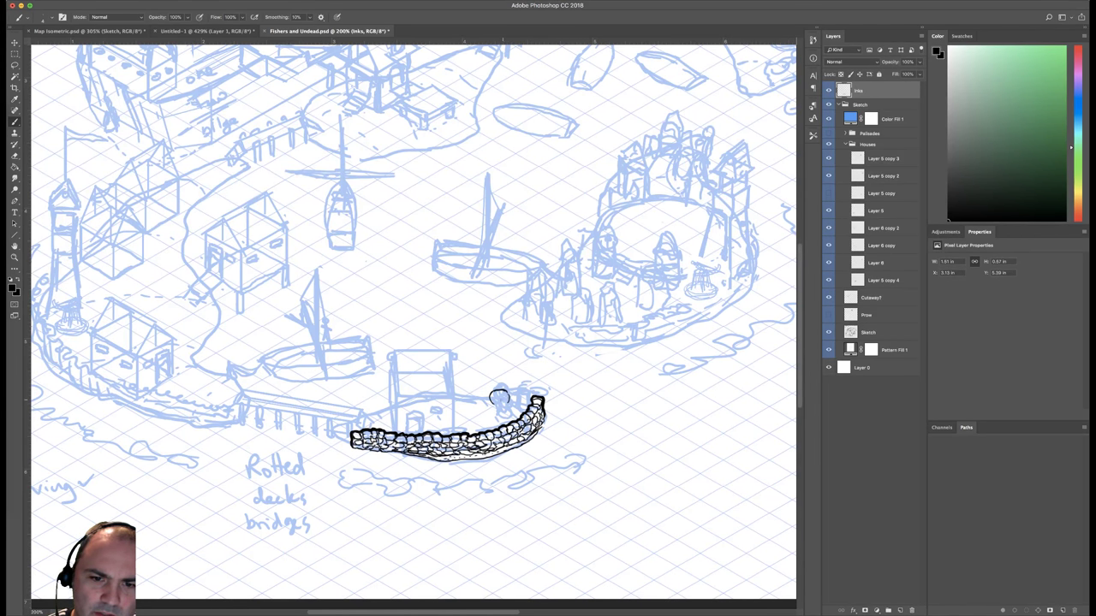
left_click_drag(508, 402, 491, 404)
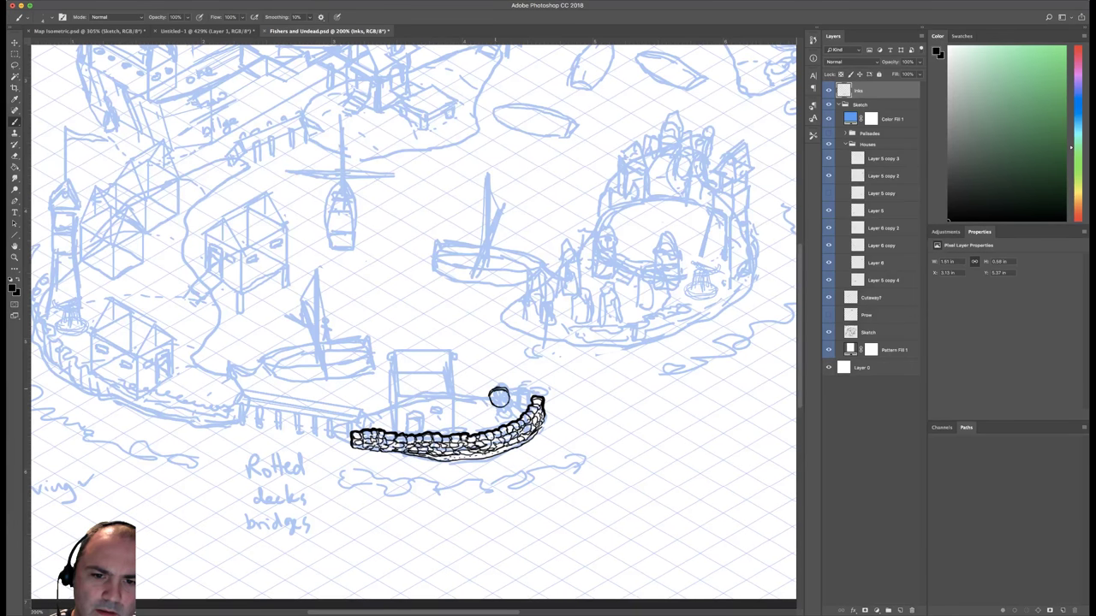
left_click_drag(499, 396, 500, 398)
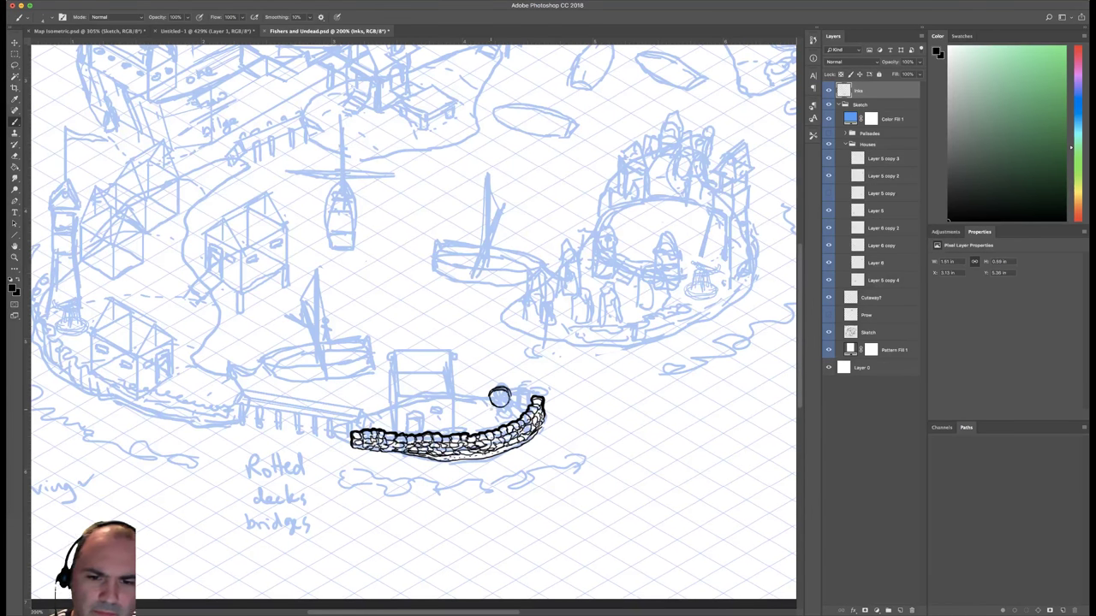
left_click_drag(500, 404, 494, 417)
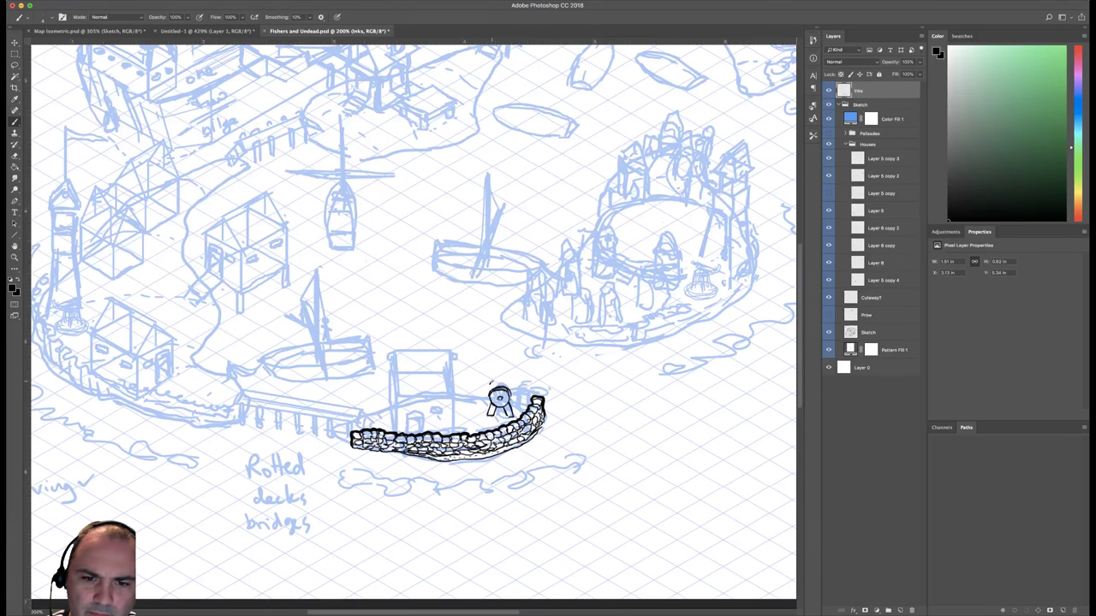
left_click_drag(491, 382, 503, 378)
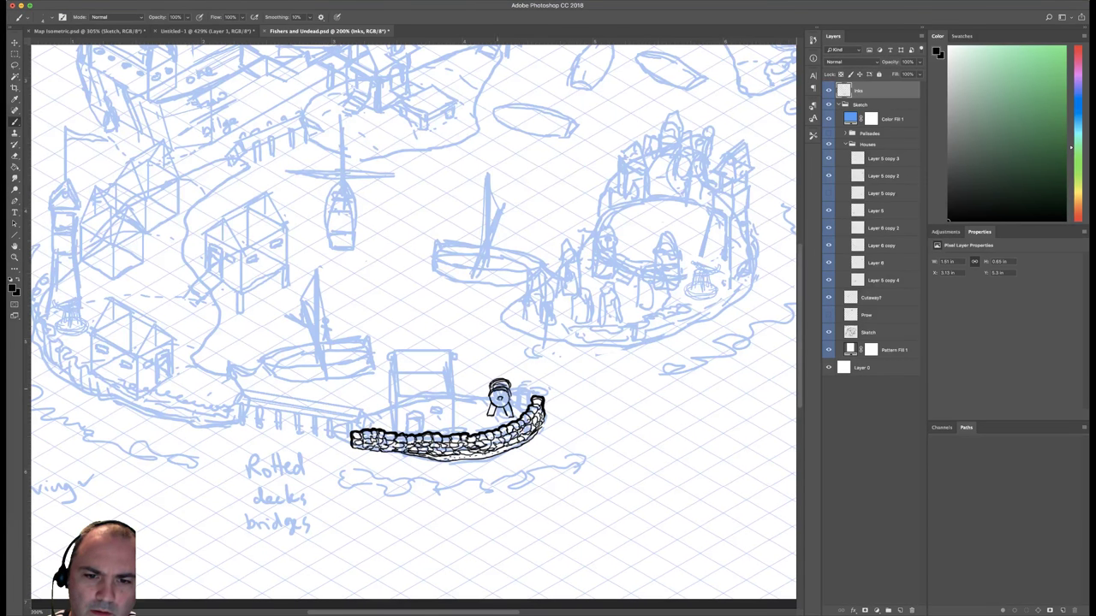
left_click_drag(493, 406, 490, 413)
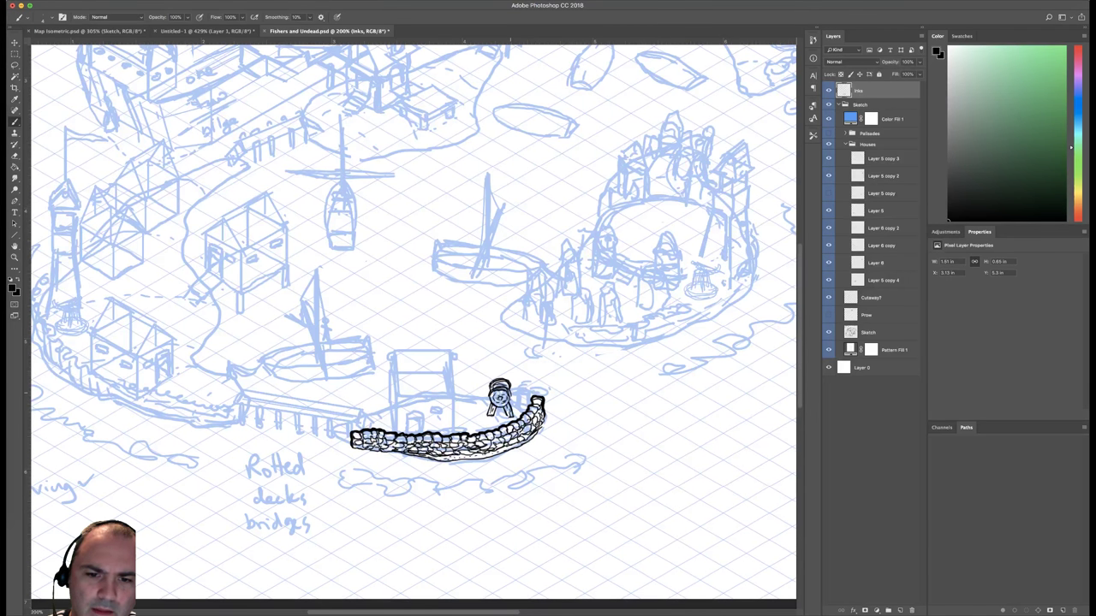
key("super+minus")
key("super+minus")
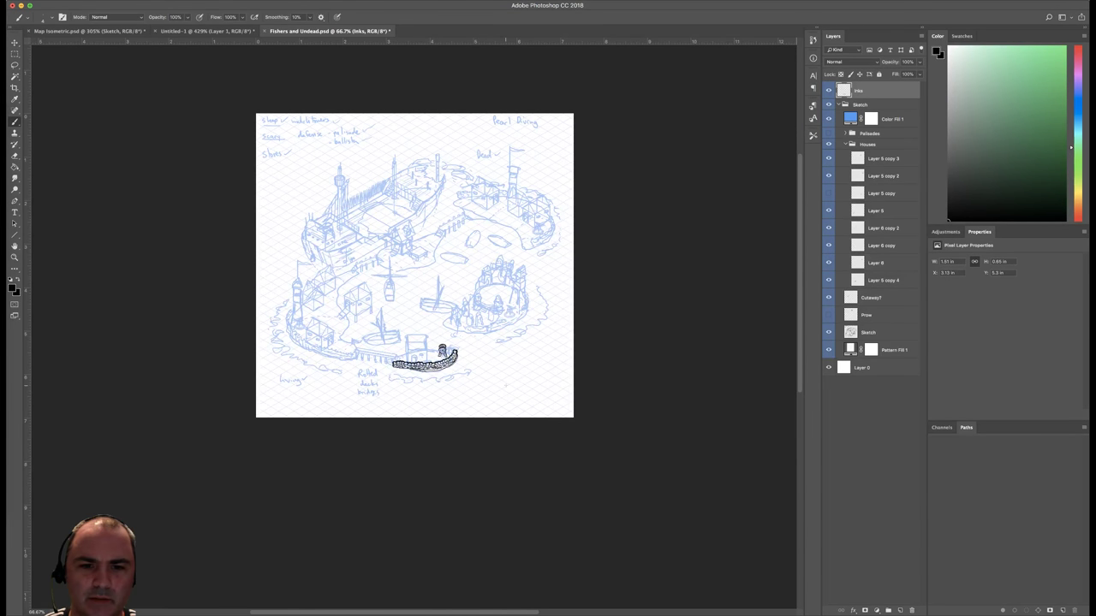
key("super+equal")
key("super+equal")
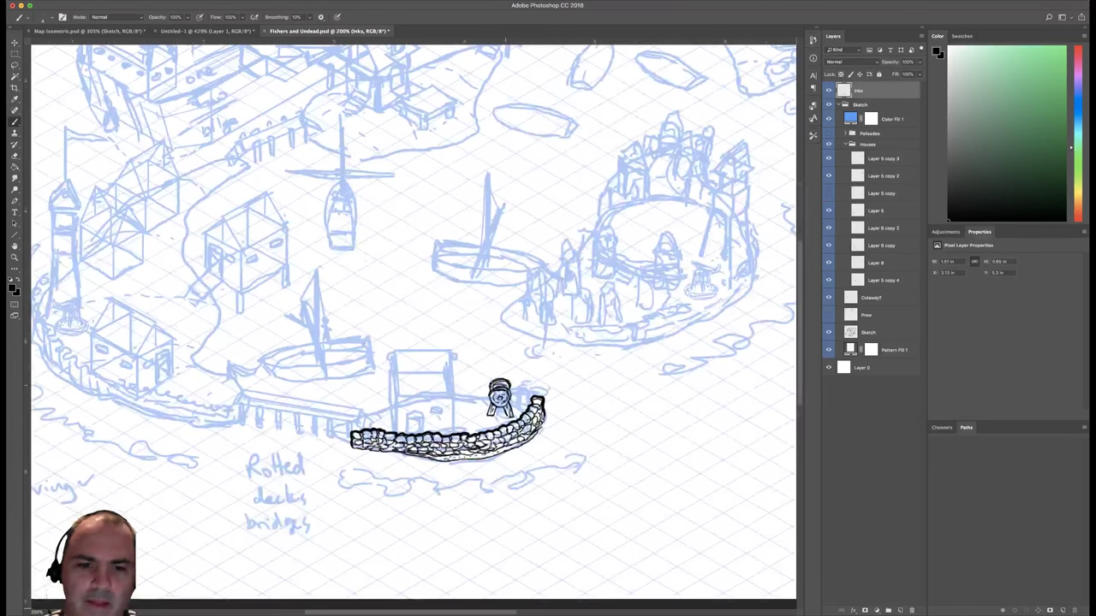
left_click_drag(483, 372, 531, 366)
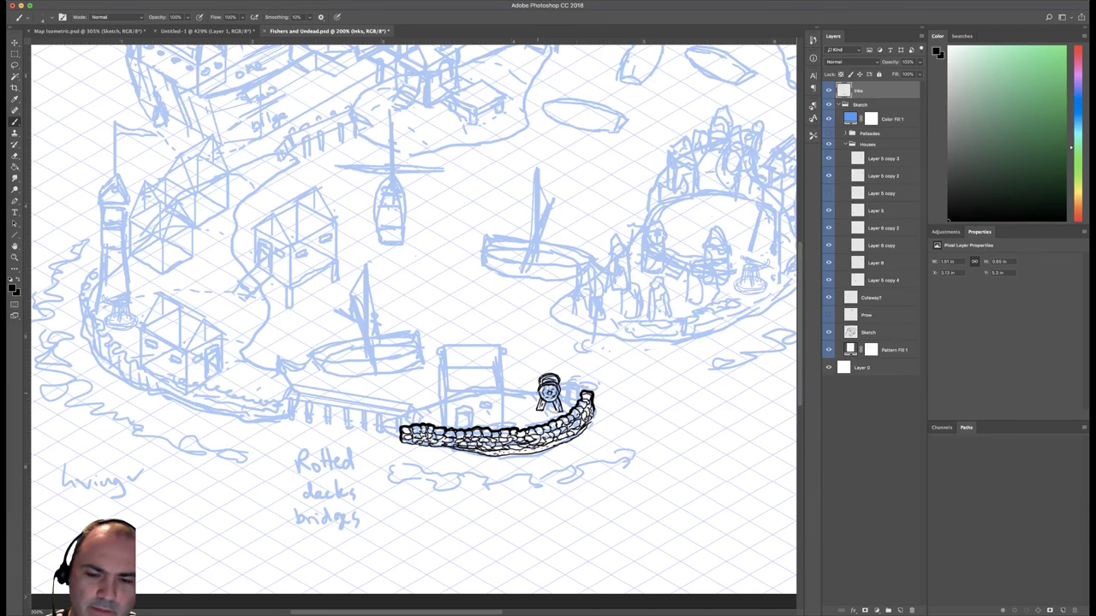
Shrink the eraser for cleaning up the barrel-like winch behind the wall, and ink a crank arm reaching out from its hub.
key("e")
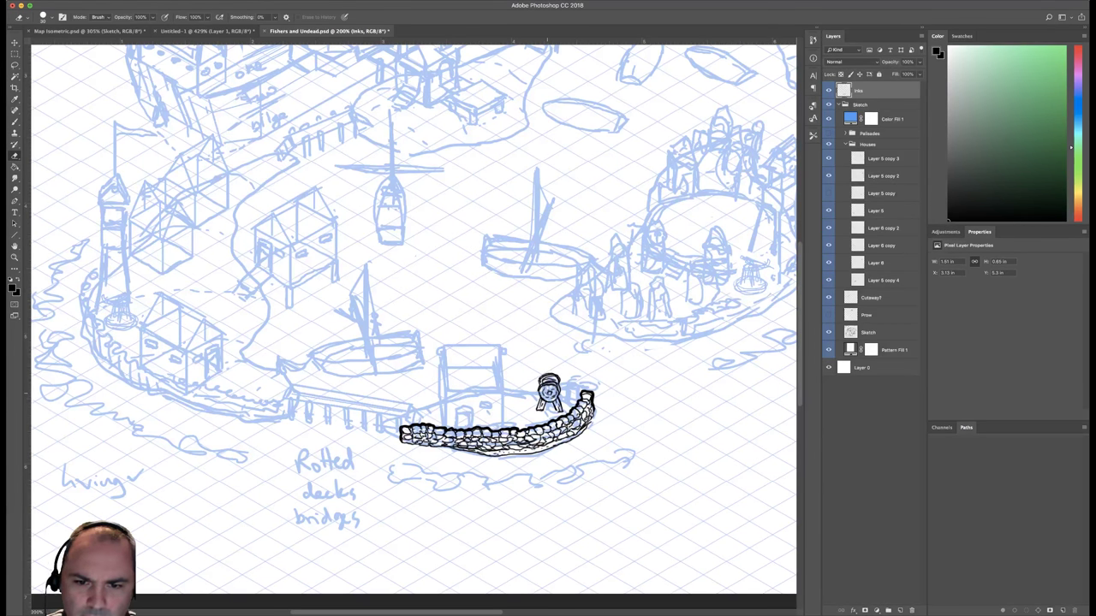
key("bracketleft")
key("bracketleft")
key("bracketleft")
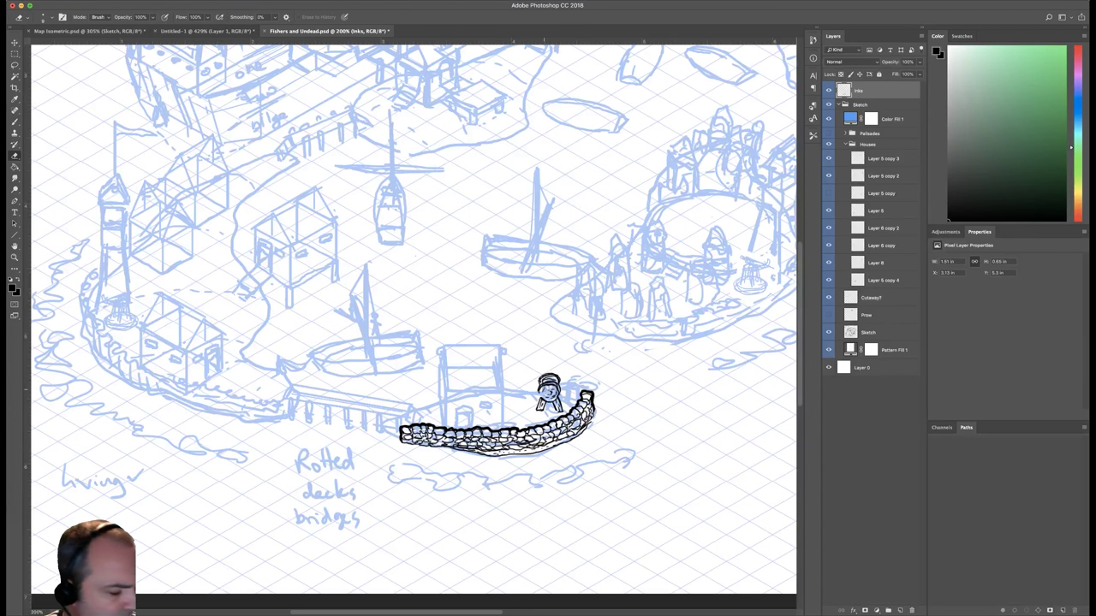
key("b")
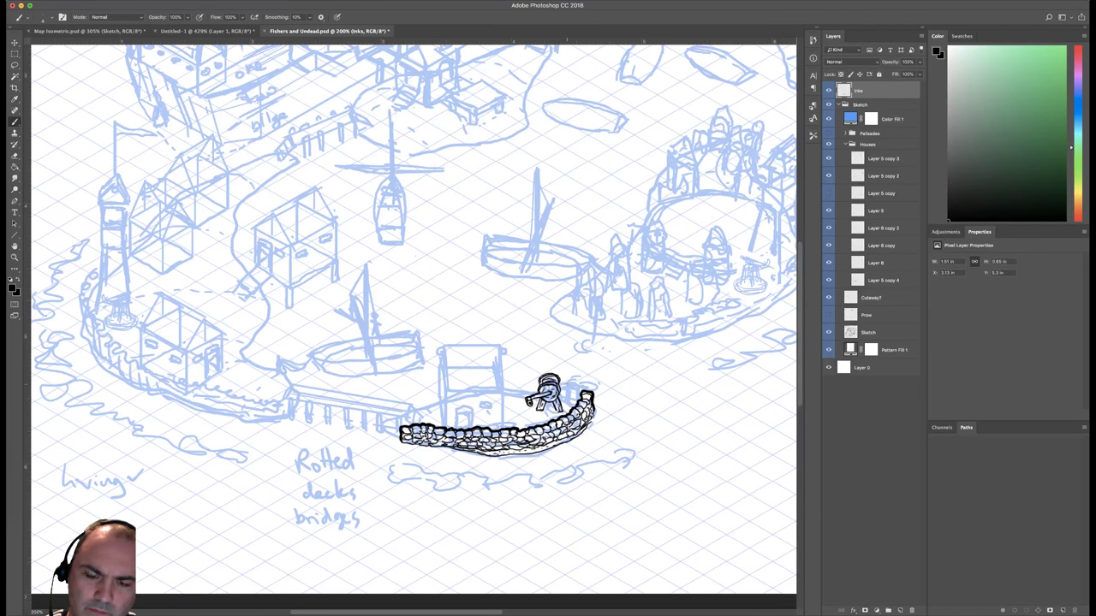
Ink a tapered stone pillar at the tip of the neighbouring castle islet and fill it with courses of stone blocks.
scroll(414, 317, "right", 3)
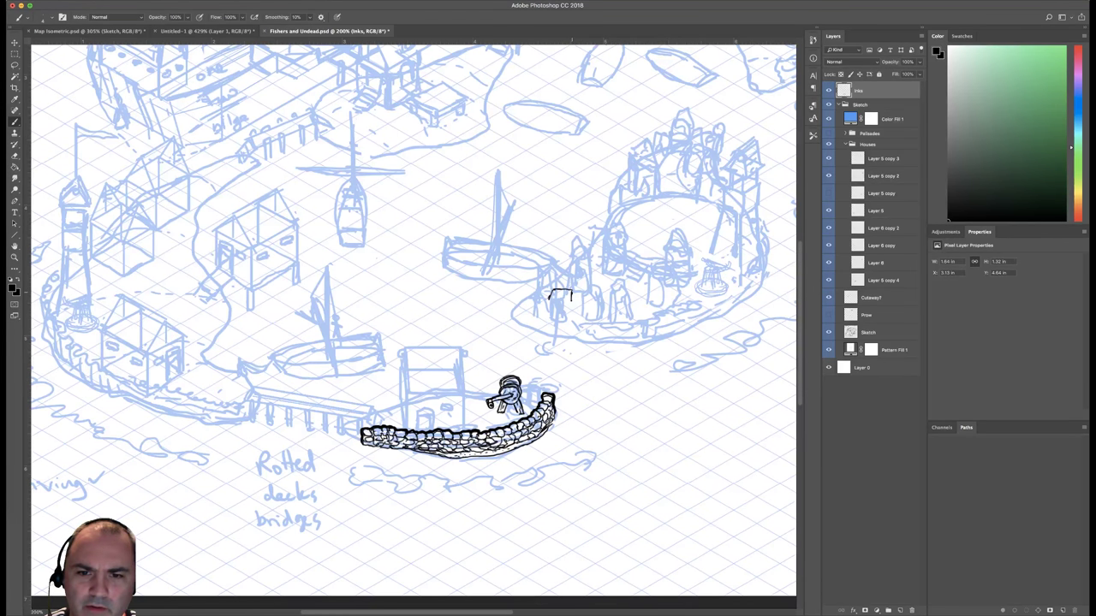
mouse_move(550, 305)
left_mouse_down()
mouse_move(563, 305)
mouse_move(554, 299)
left_mouse_up()
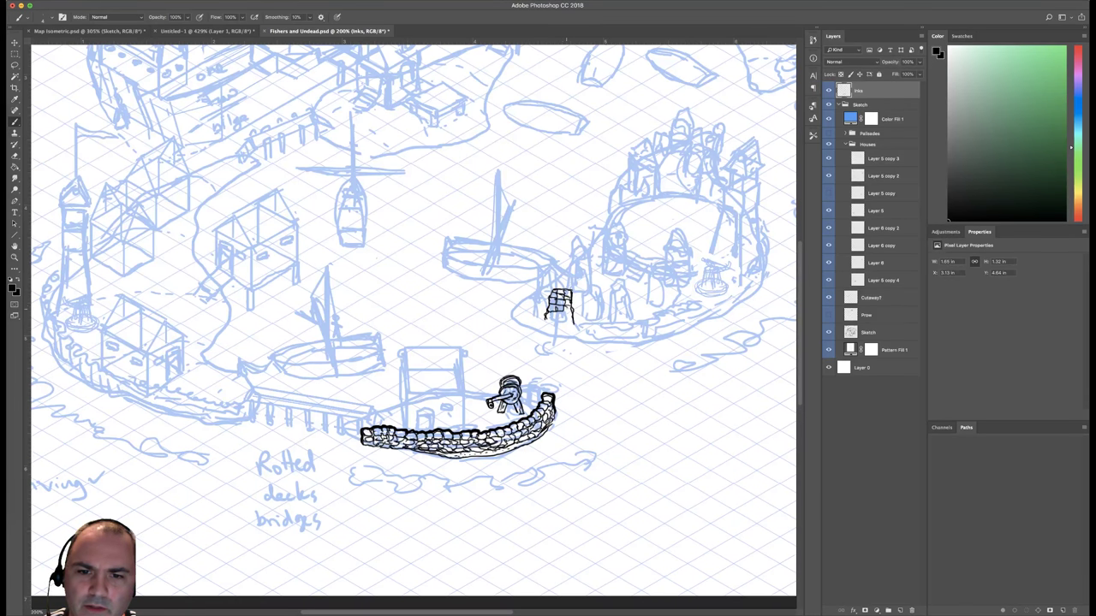
left_click_drag(557, 313, 562, 319)
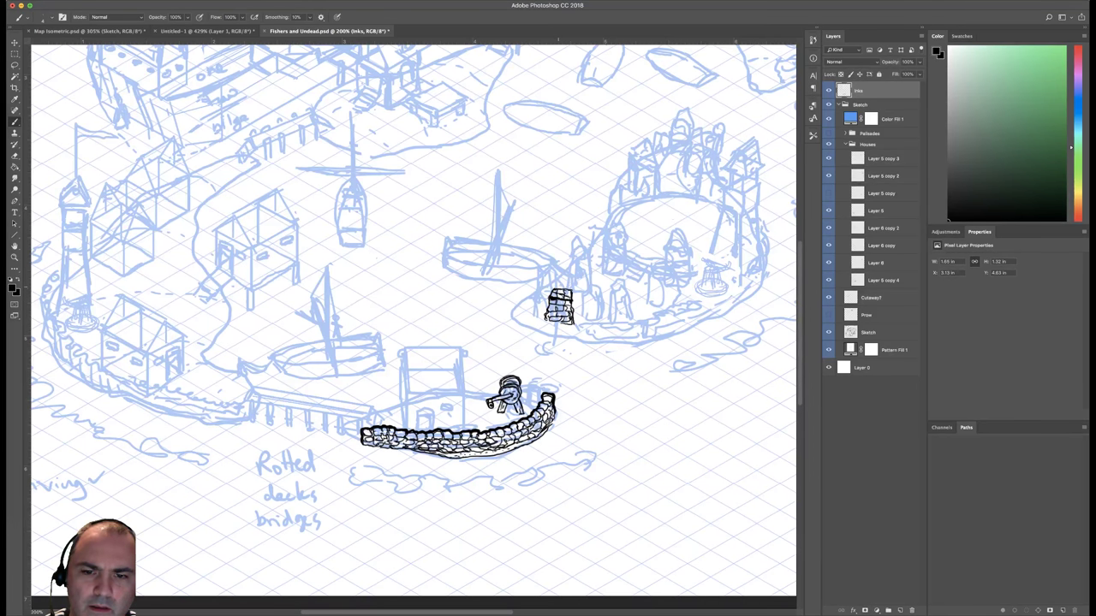
Thicken the stone pillar's outline down to its base with the Faber Castell M brush.
right_click(573, 270)
left_click(710, 380)
left_click(545, 283)
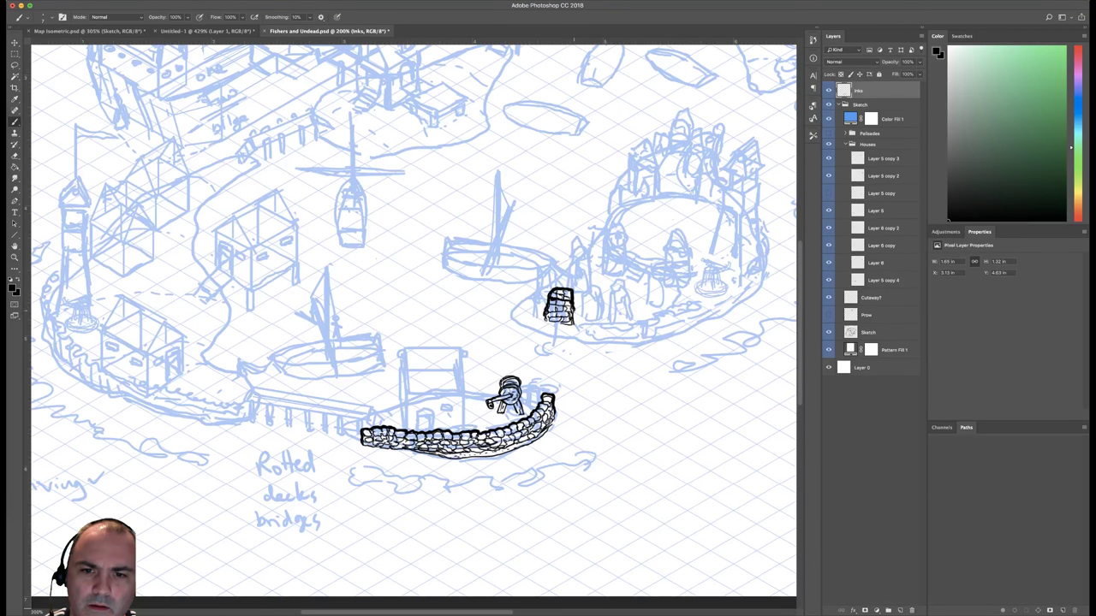
mouse_move(575, 309)
left_mouse_down()
mouse_move(574, 322)
mouse_move(543, 323)
left_mouse_up()
key("e")
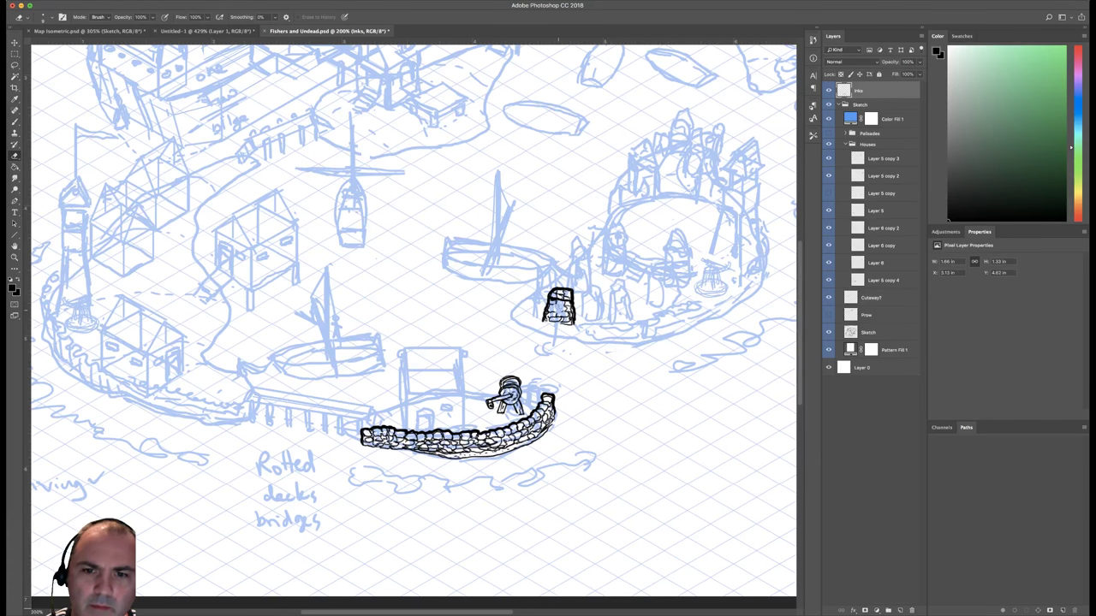
Clean up the pillar's stonework and ink a round chain ring in its lower half with the 4 px Faber Castell S brush.
key("b")
right_click(561, 306)
left_click(764, 385)
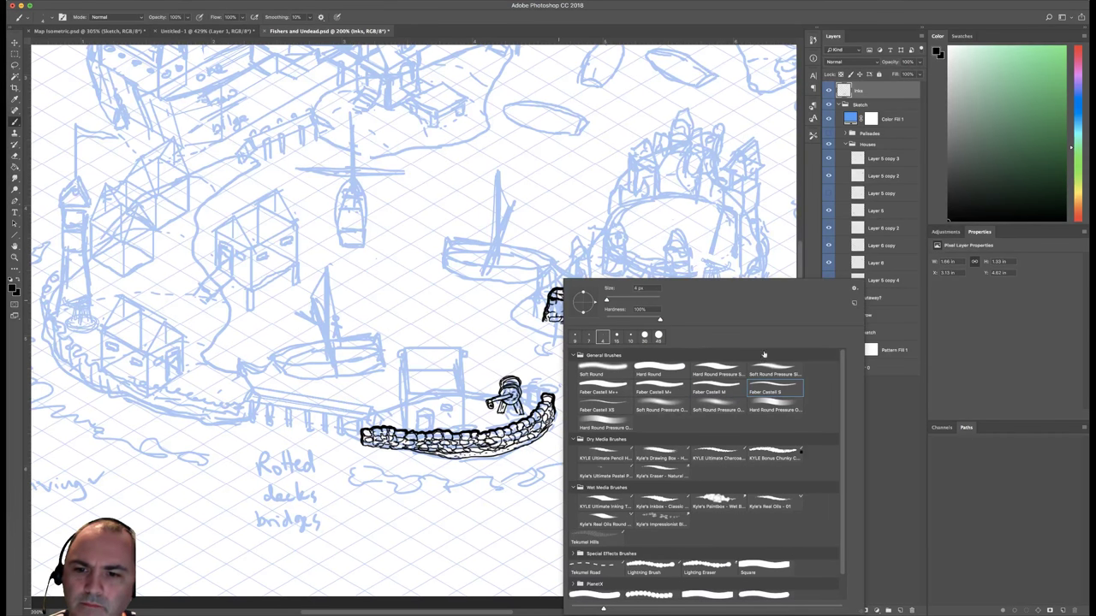
left_click(693, 252)
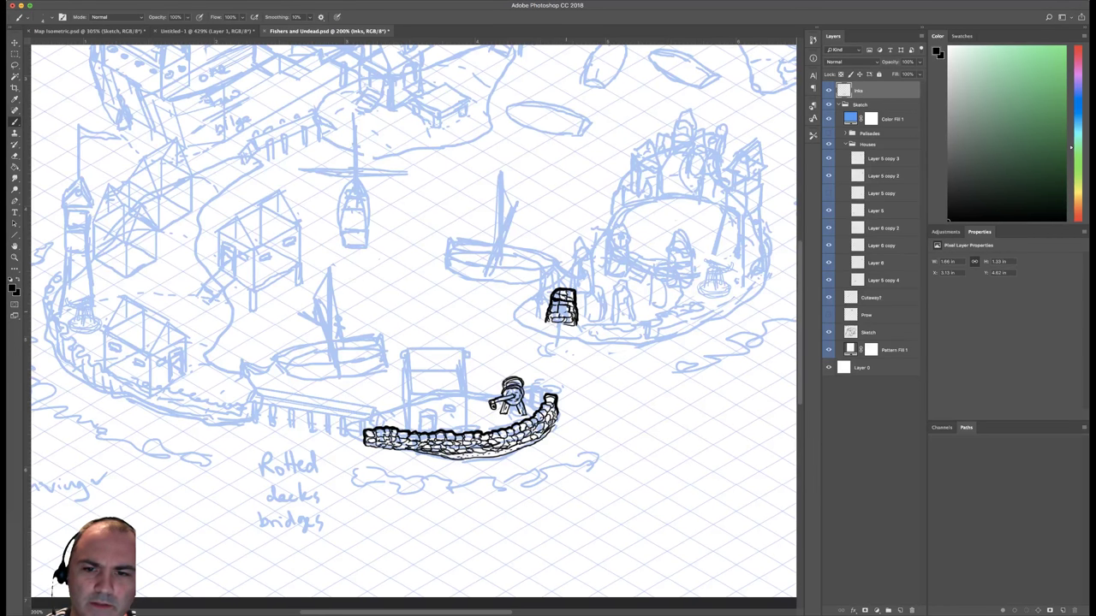
key("e")
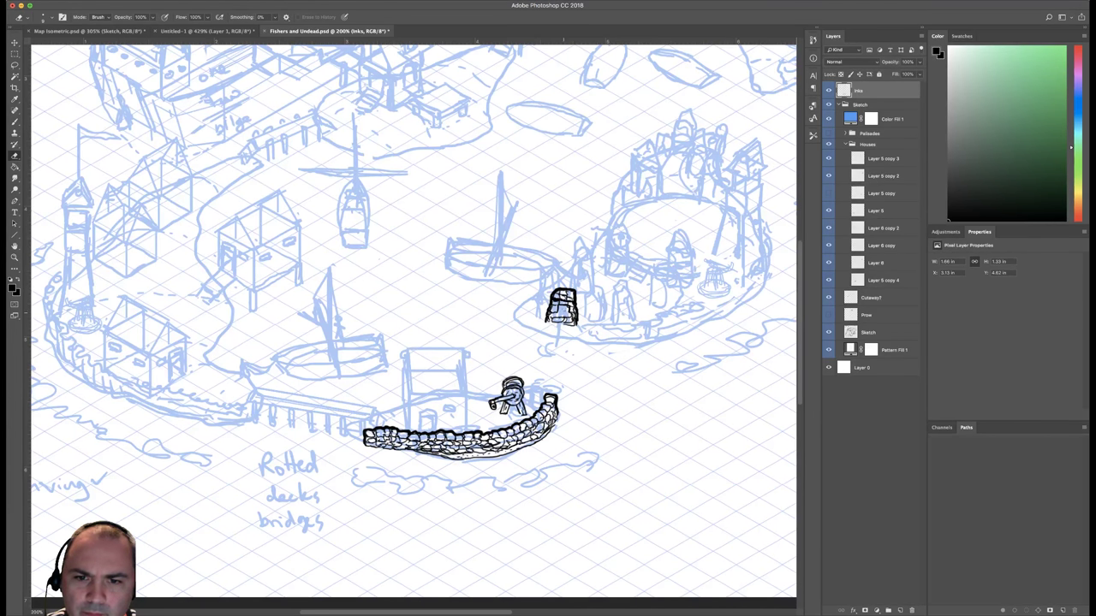
key("b")
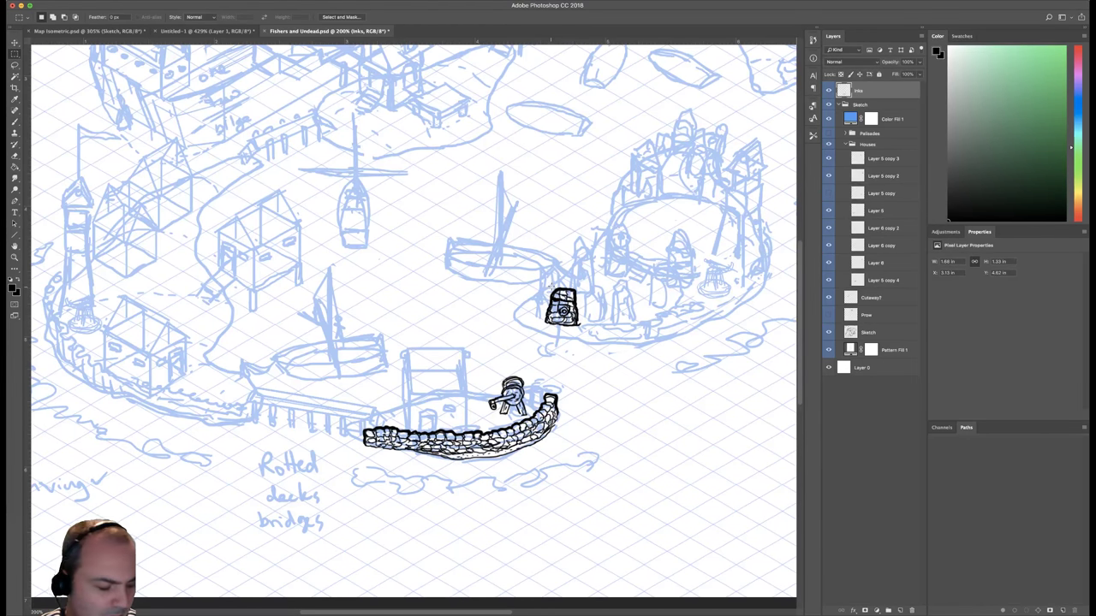
Lasso the inked stone pillar, adjust it with Free Transform, and clear the selection.
key("l")
mouse_move(554, 284)
left_mouse_down()
mouse_move(550, 332)
mouse_move(589, 331)
mouse_move(556, 280)
mouse_move(598, 247)
left_mouse_up()
key("ctrl+t")
key("Return")
key("super+d")
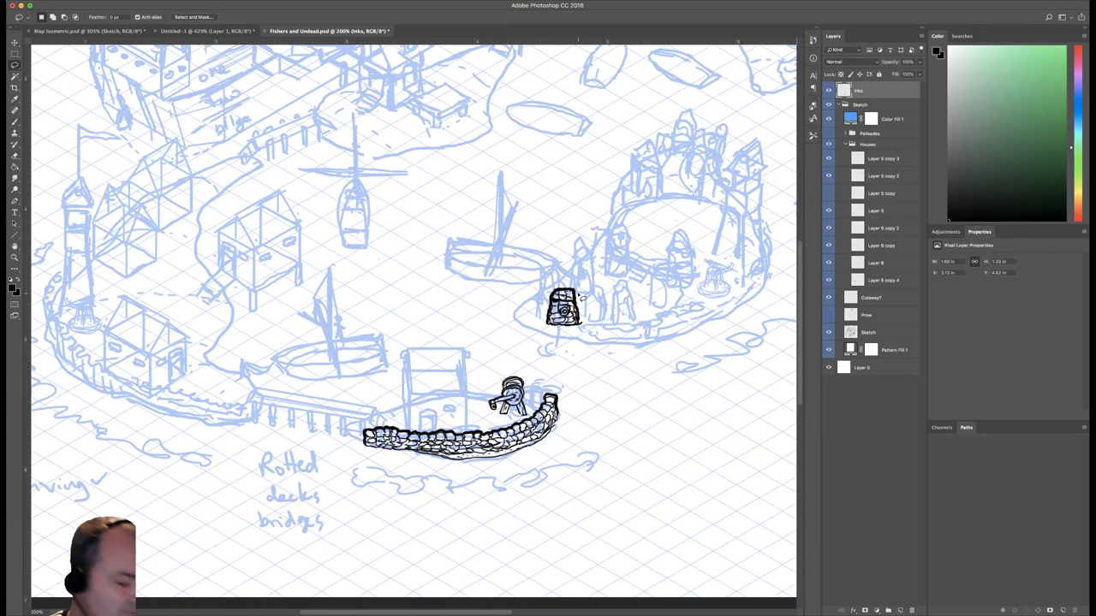
Ink two upright posts with short supports behind the wall at the small islet's tip, beside the winch.
key("b")
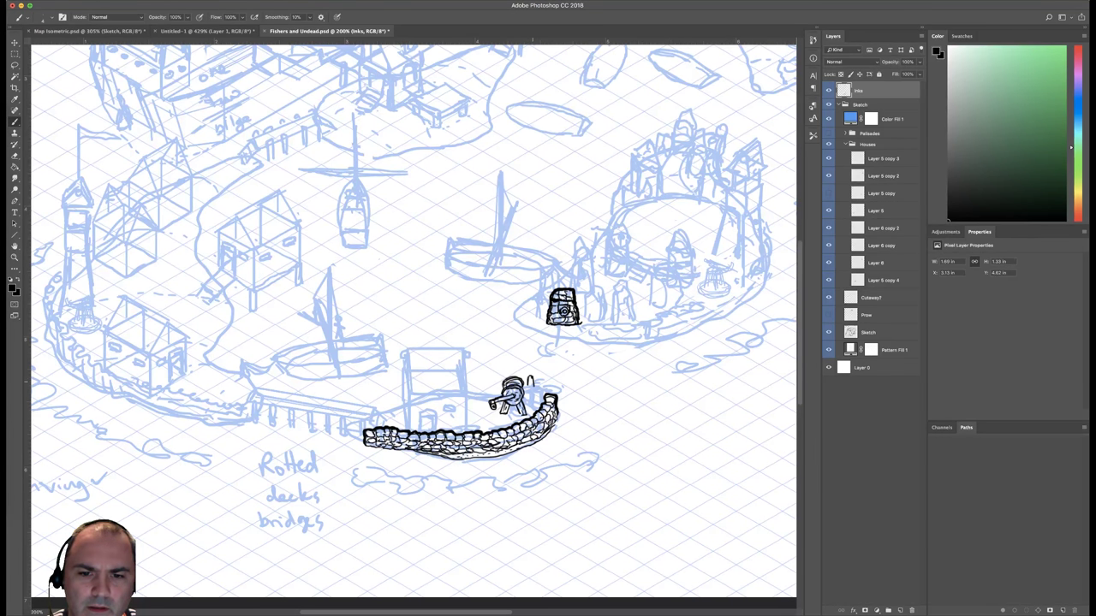
left_click_drag(530, 376, 532, 391)
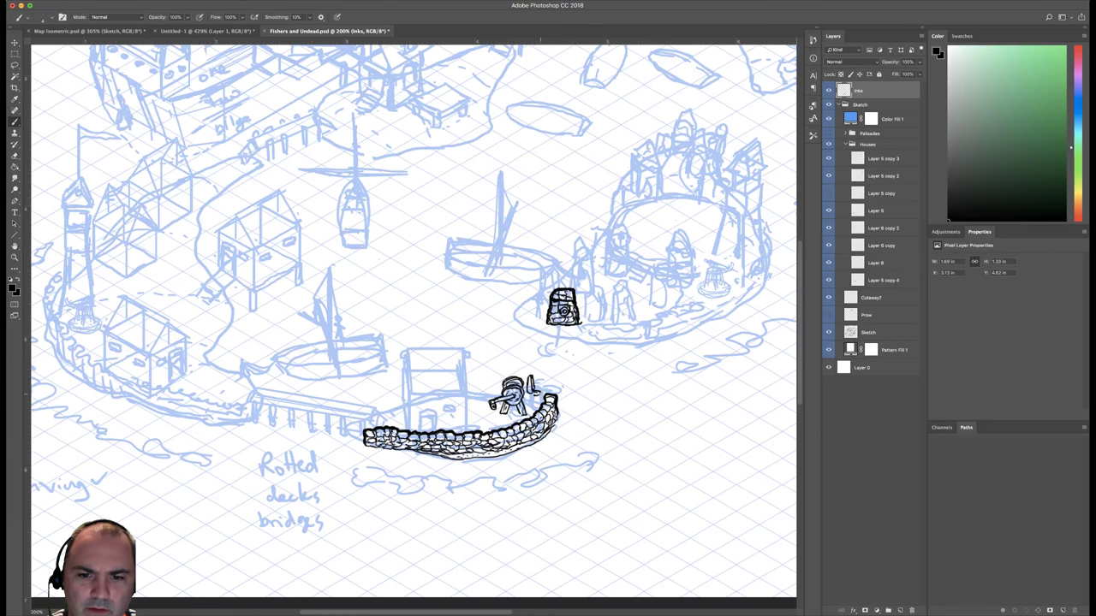
mouse_move(541, 391)
left_mouse_down()
mouse_move(544, 378)
mouse_move(545, 391)
left_mouse_up()
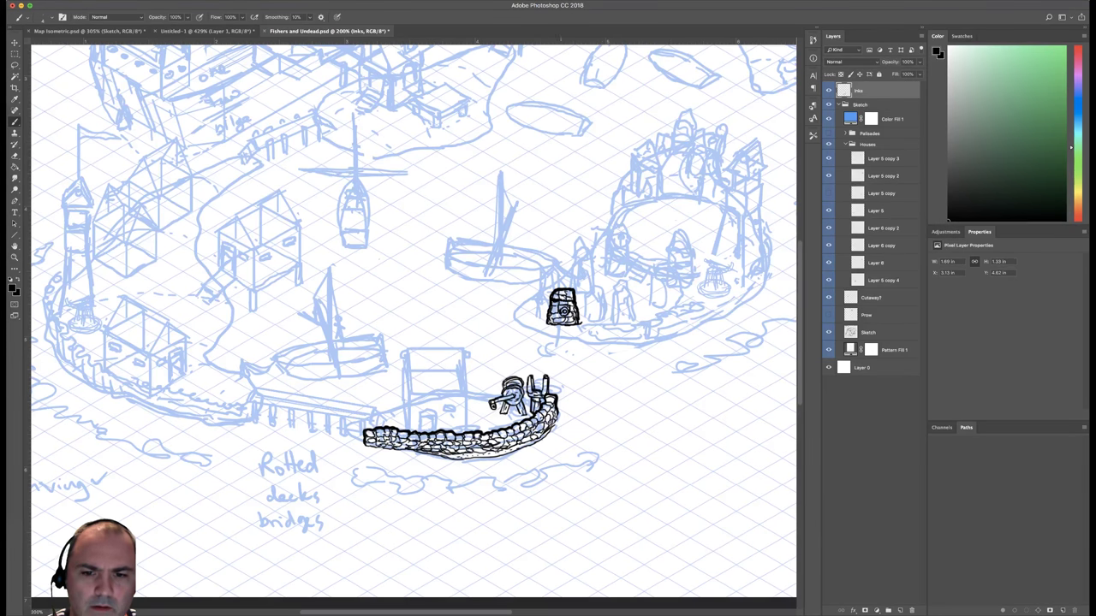
Thicken the outlines of the winch, its crank arm and the neighbouring posts with the 7 px Faber Castell M brush.
key("super+minus")
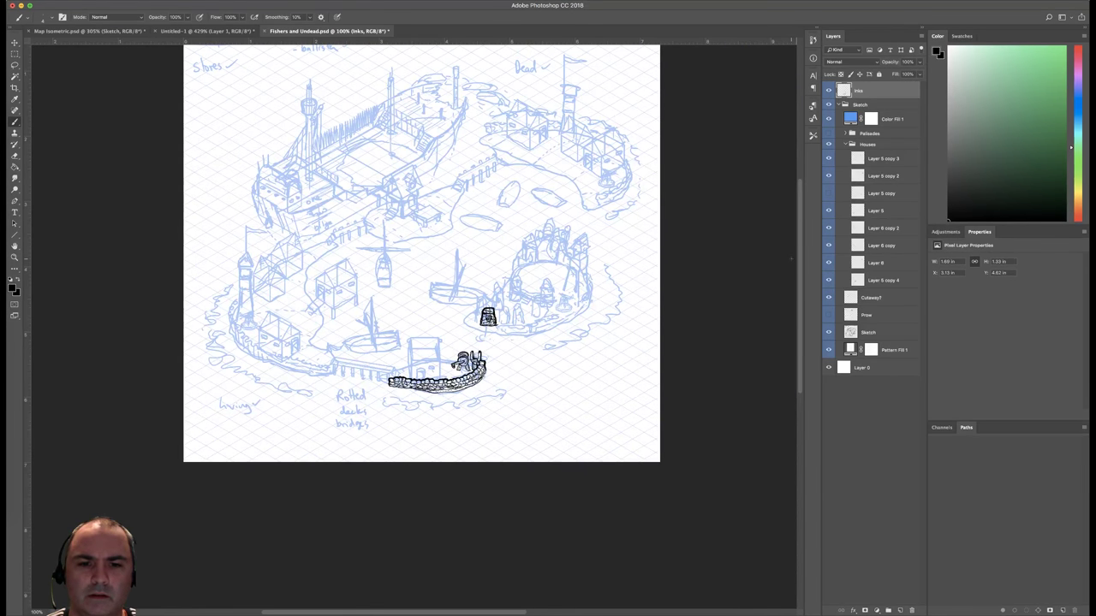
key("super+plus")
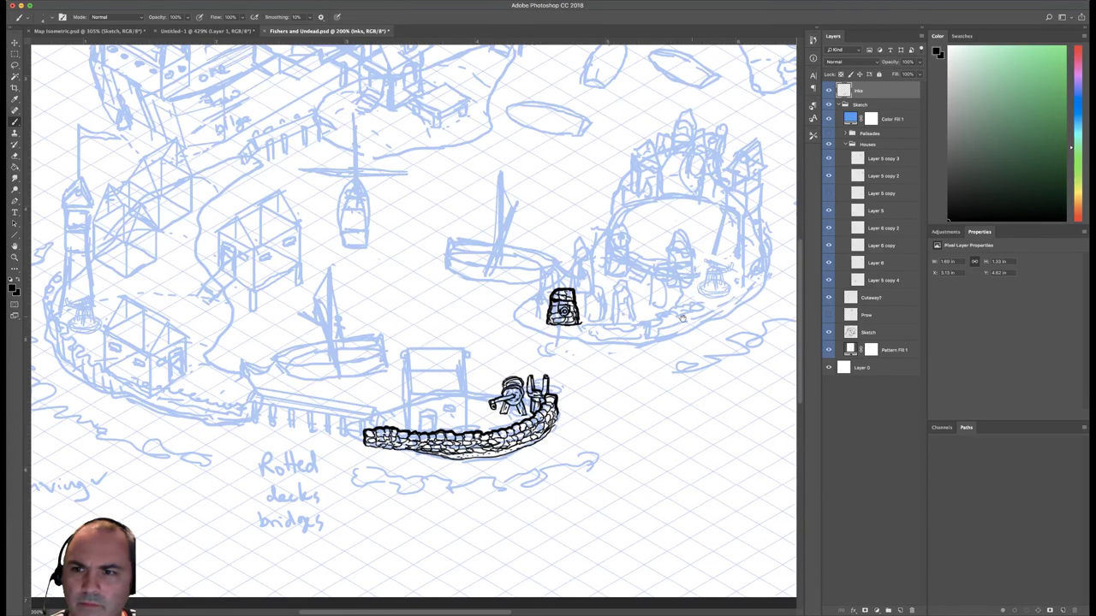
left_click_drag(654, 329, 621, 318)
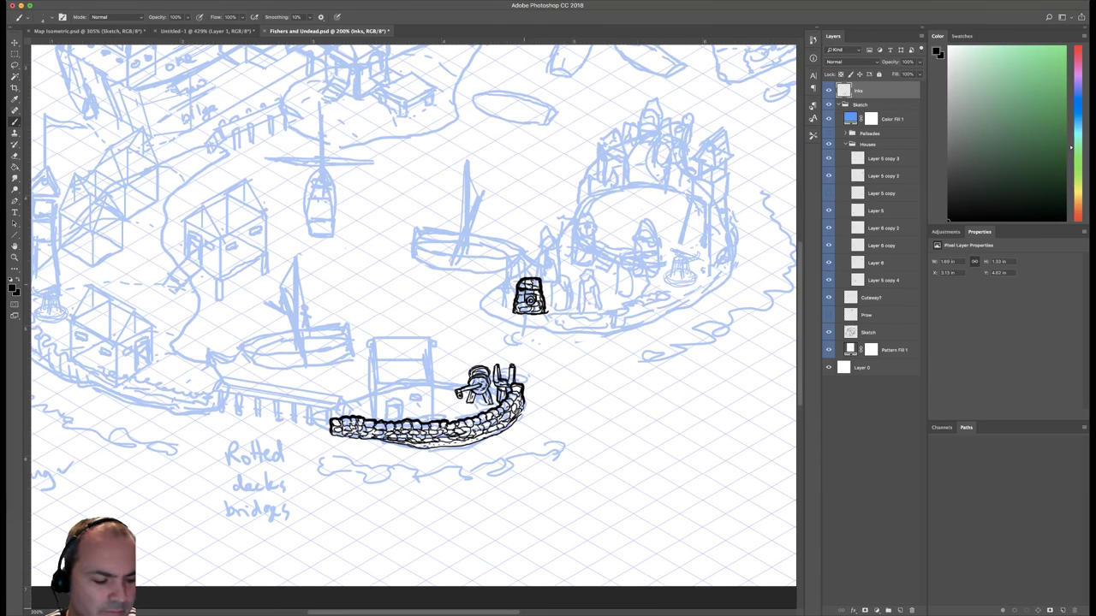
right_click(596, 337)
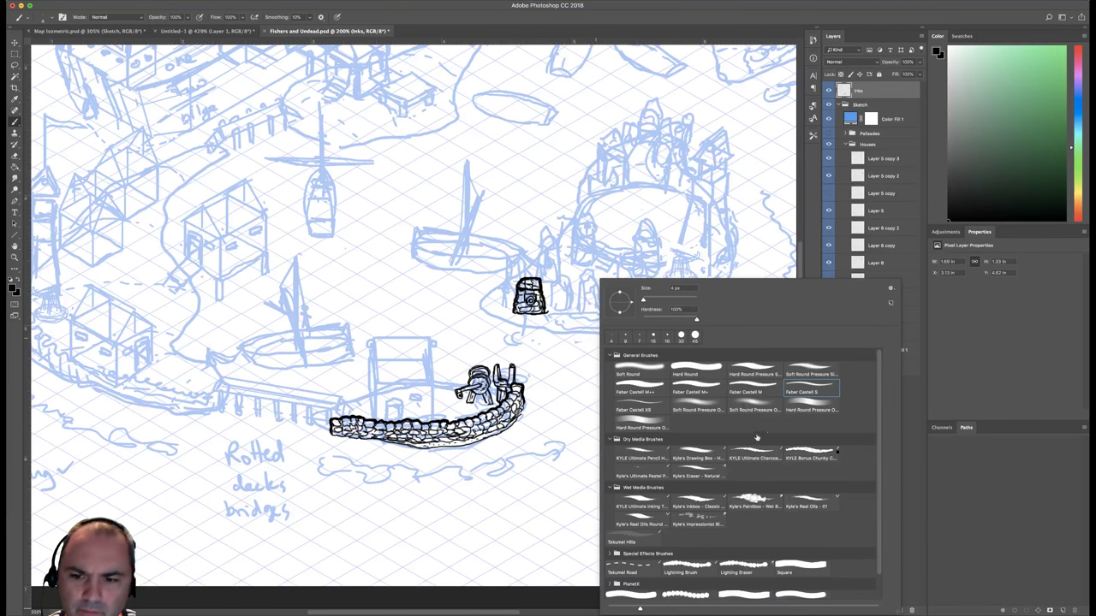
left_click(755, 393)
key("Return")
mouse_move(472, 344)
left_mouse_down()
mouse_move(474, 366)
mouse_move(491, 360)
left_mouse_up()
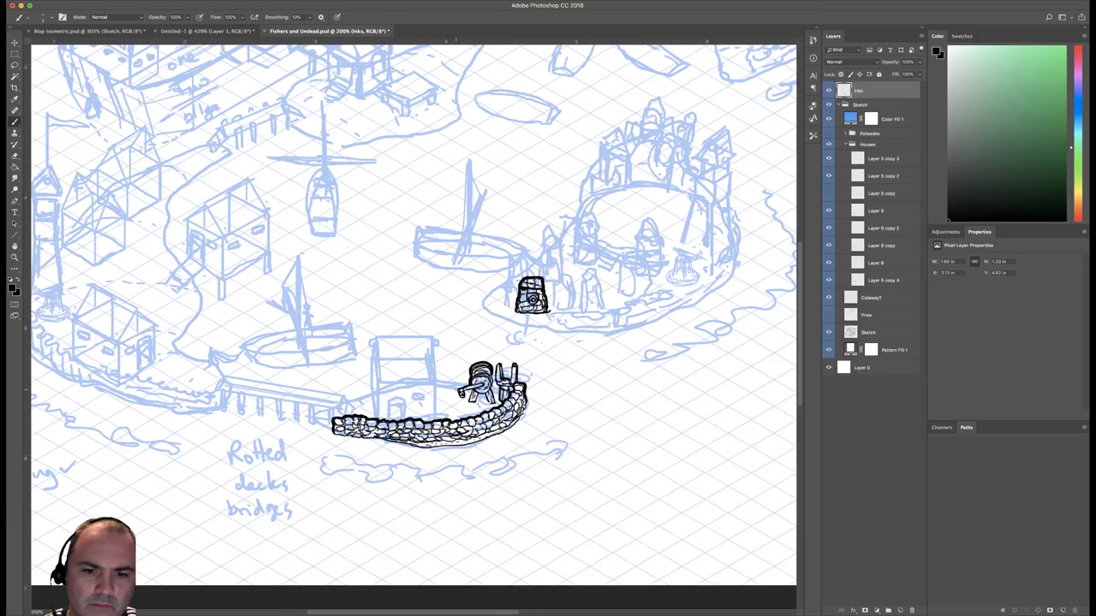
mouse_move(457, 389)
left_mouse_down()
mouse_move(485, 395)
mouse_move(491, 379)
mouse_move(495, 400)
mouse_move(499, 367)
mouse_move(505, 376)
mouse_move(520, 364)
mouse_move(517, 375)
left_mouse_up()
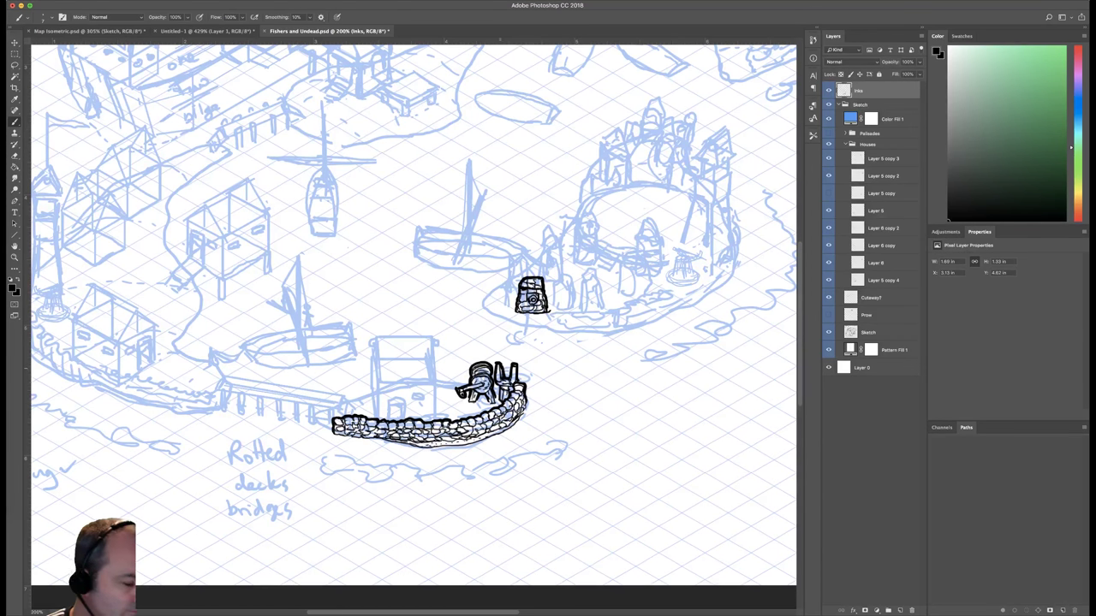
Clean up the heavy lines around the winch and add fine details between it and the posts with the Faber Castell S brush.
key("e")
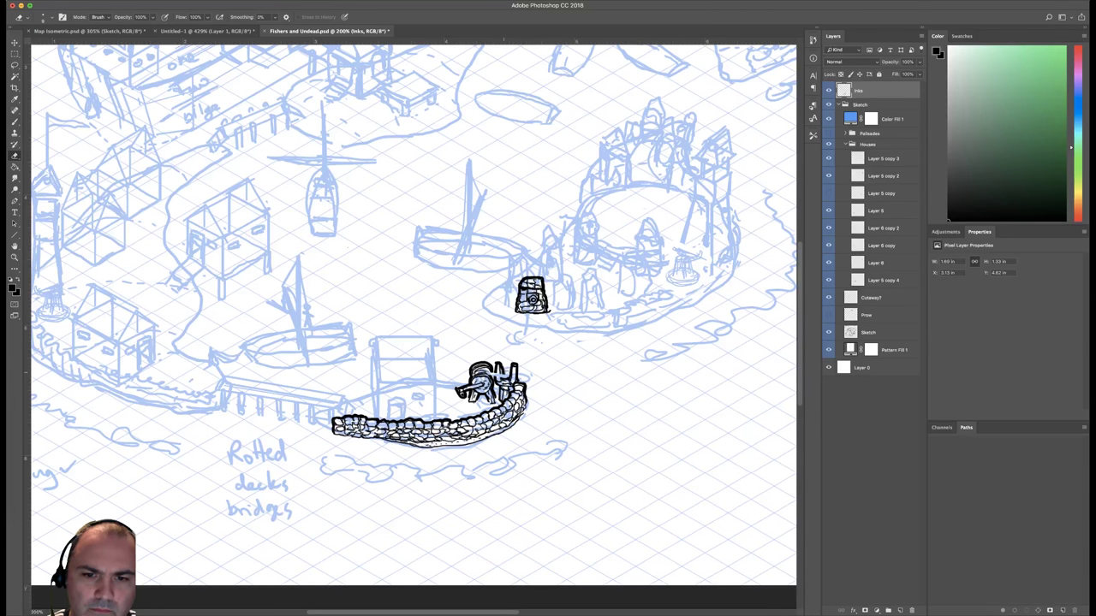
key("b")
right_click(532, 351)
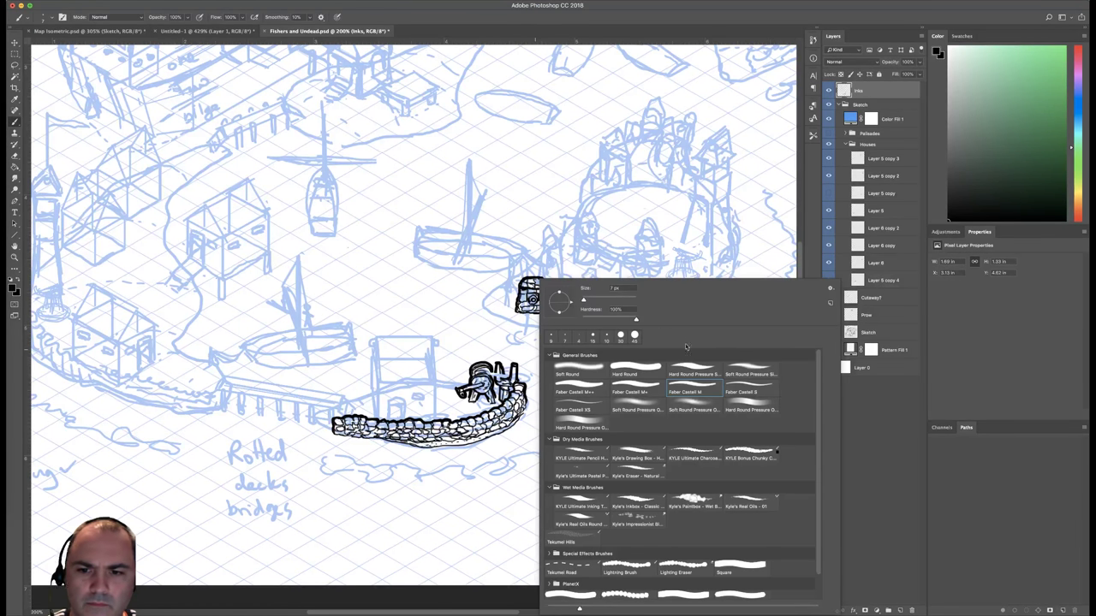
left_click(736, 383)
left_click(499, 353)
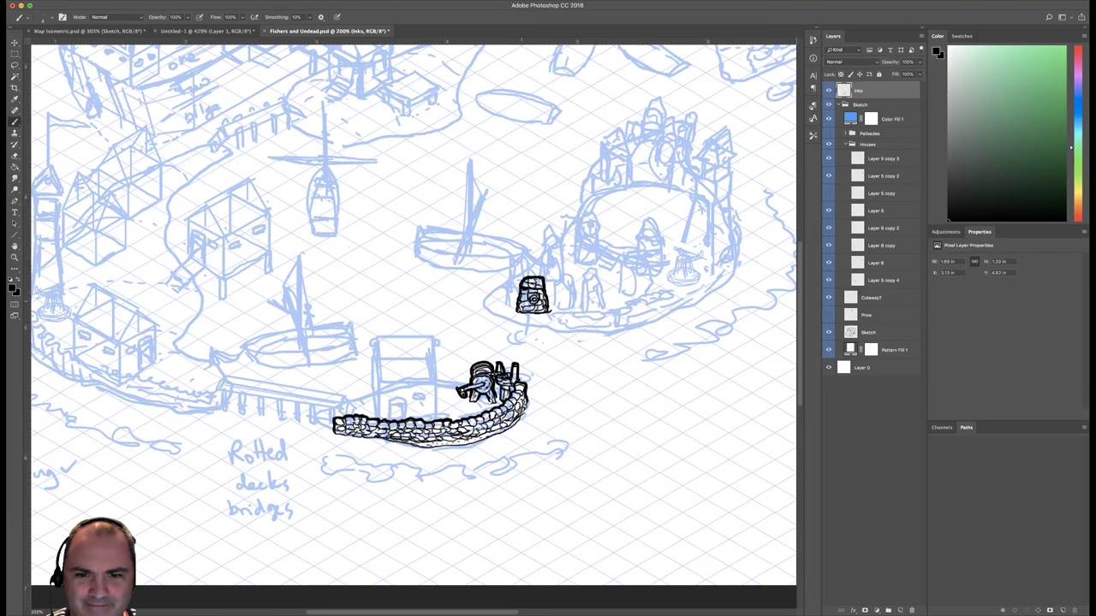
key("e")
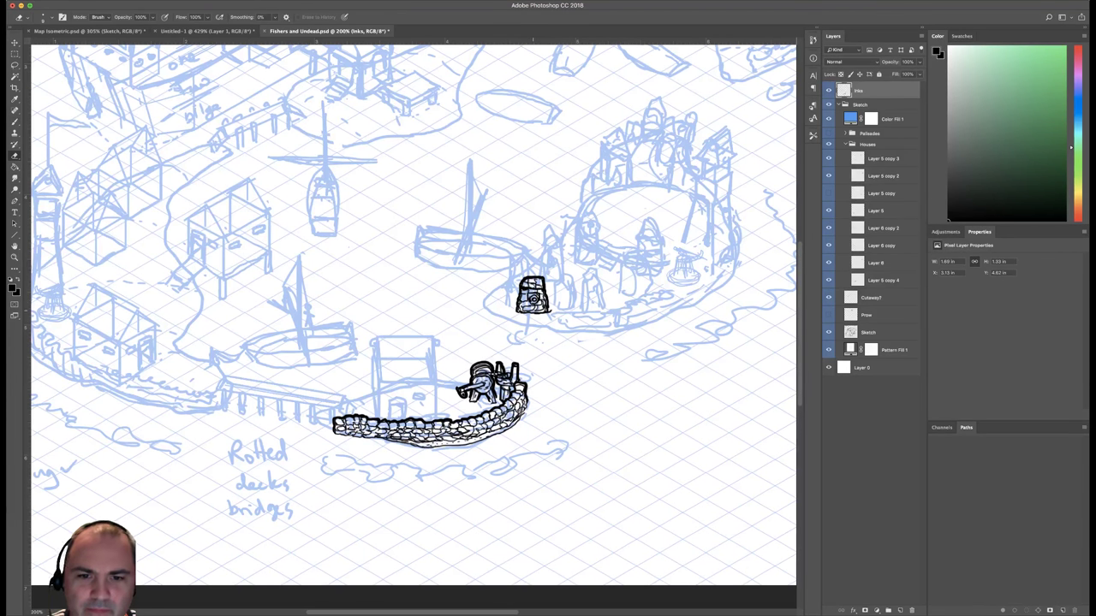
key("b")
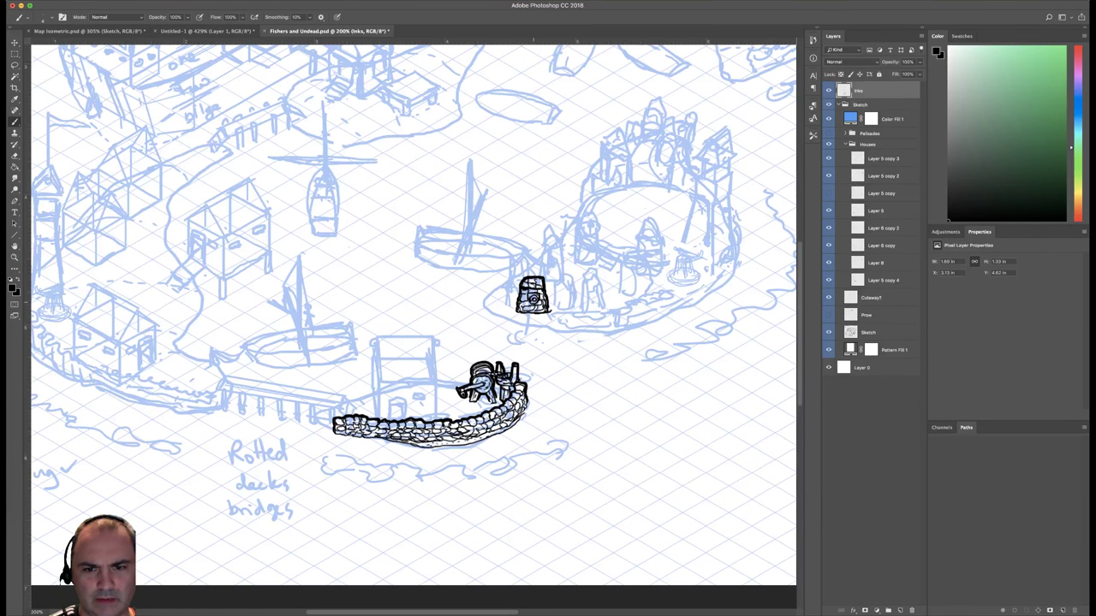
Erase the stonework below the pillar's ring and ink a linked chain hanging from it down to the water.
key("e")
left_click_drag(534, 298, 532, 311)
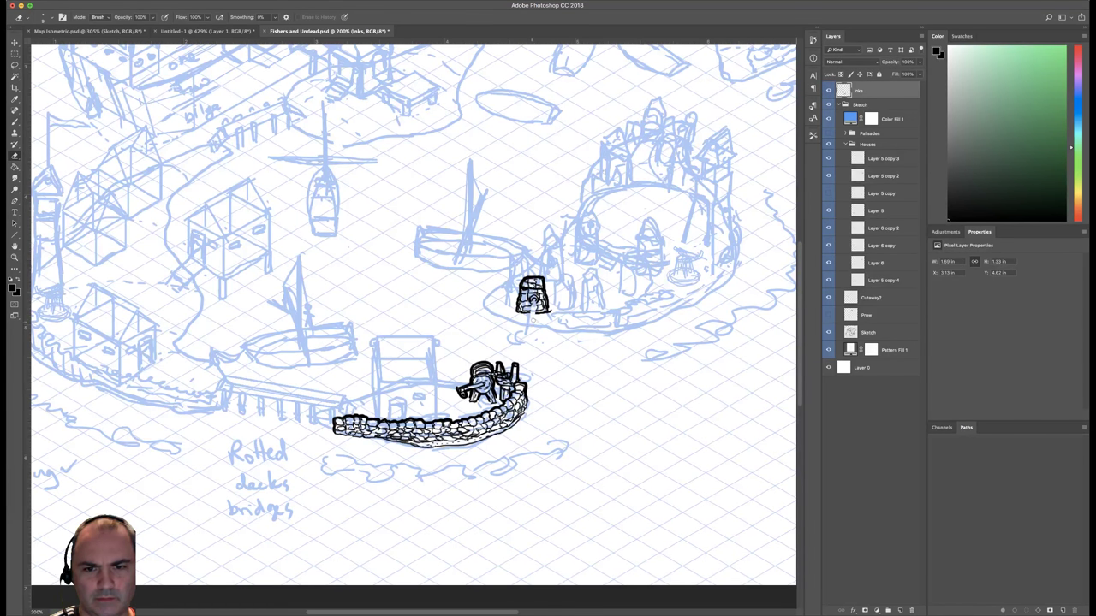
key("b")
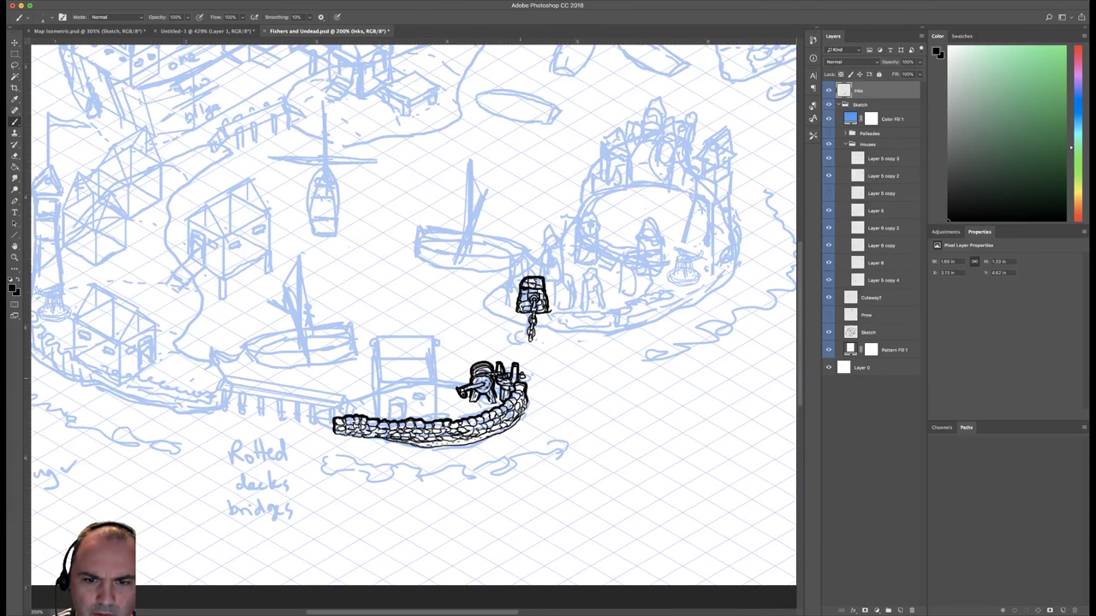
Reinforce the hanging chain's links with heavier lines using the Faber Castell M brush.
right_click(558, 276)
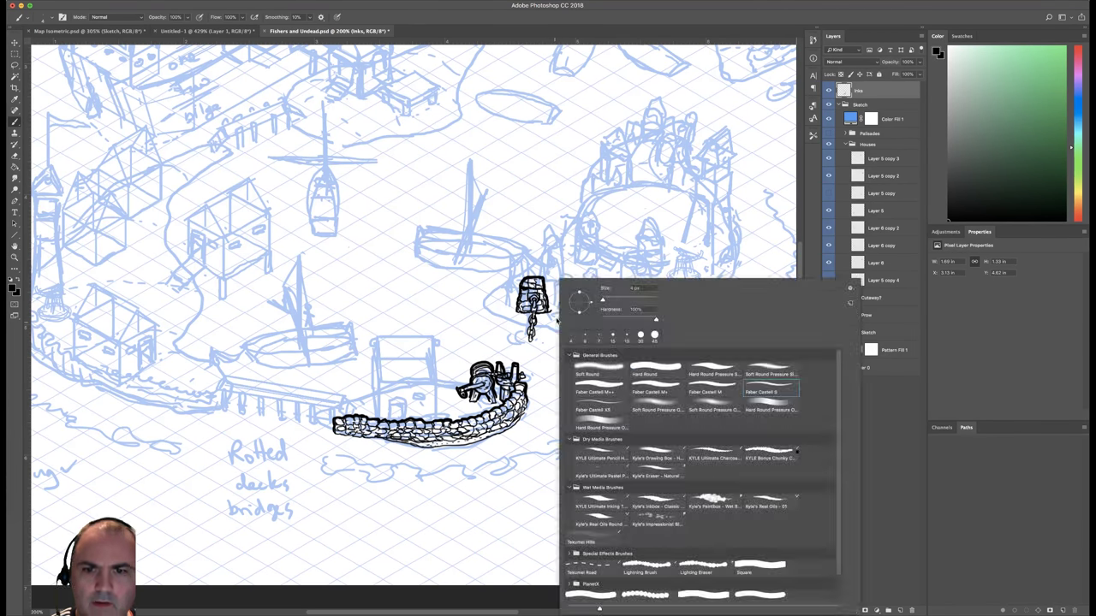
left_click(699, 383)
left_click(540, 325)
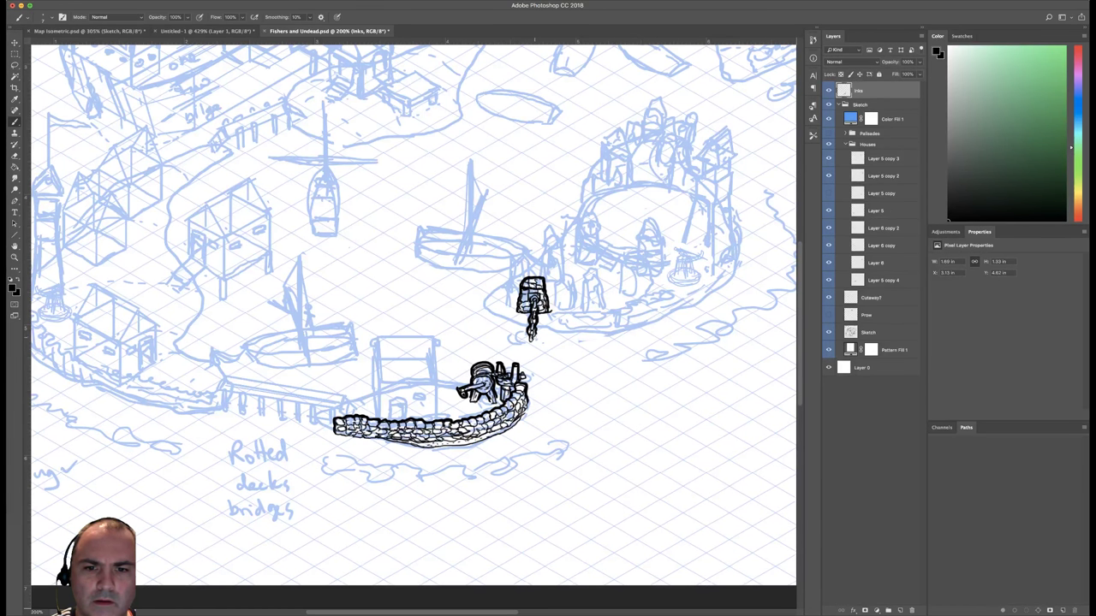
Ink broken ripple lines in the water around the chain's lower end and off the small islet's tip with the Faber Castell S brush.
right_click(561, 339)
double_click(762, 385)
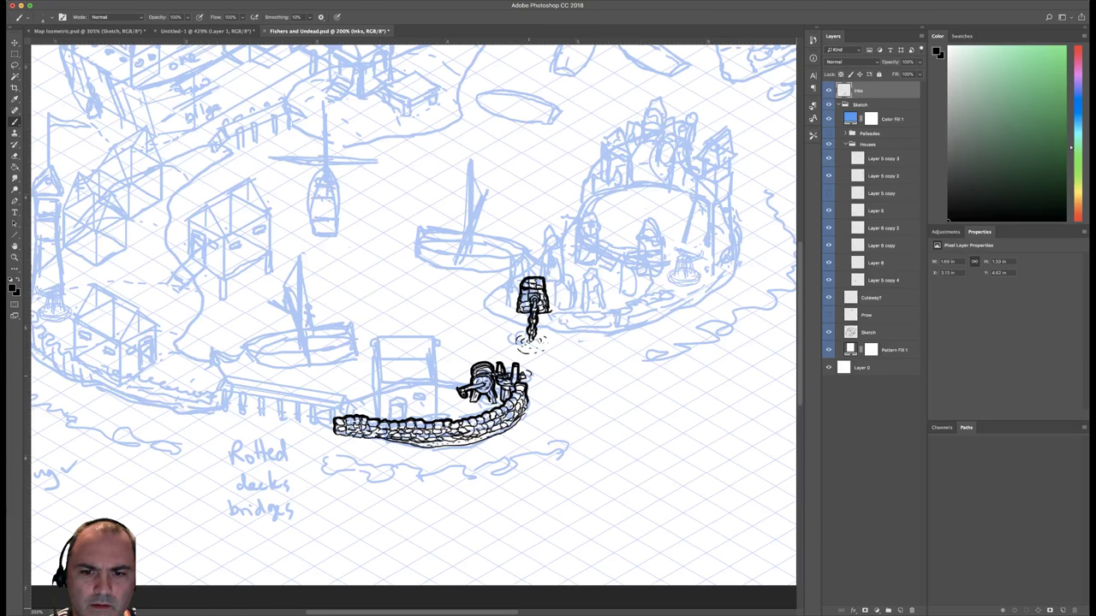
left_click_drag(537, 374, 544, 366)
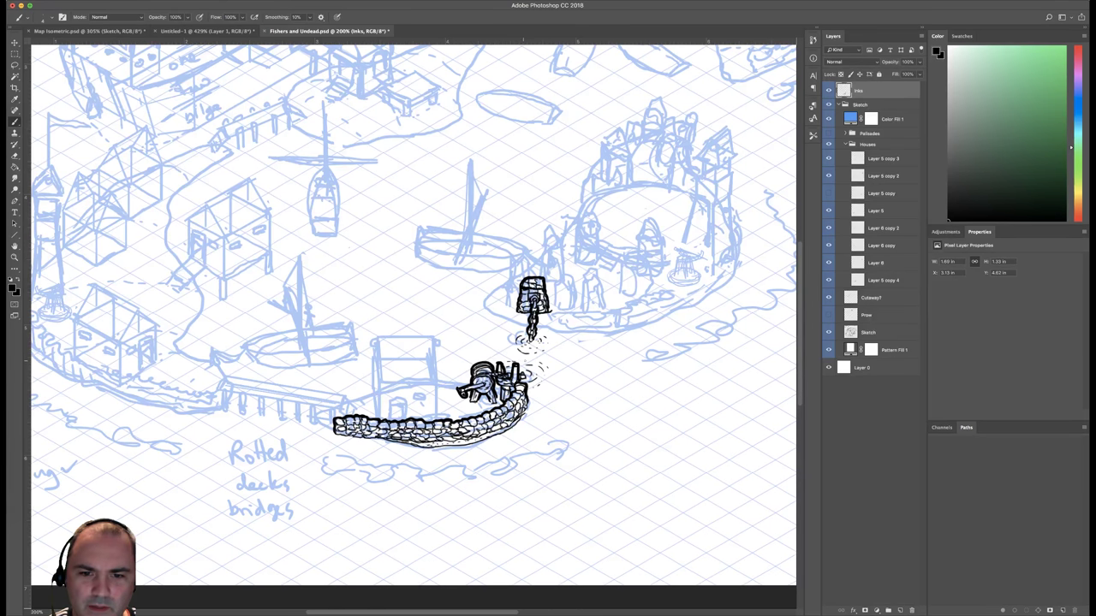
key("super+minus")
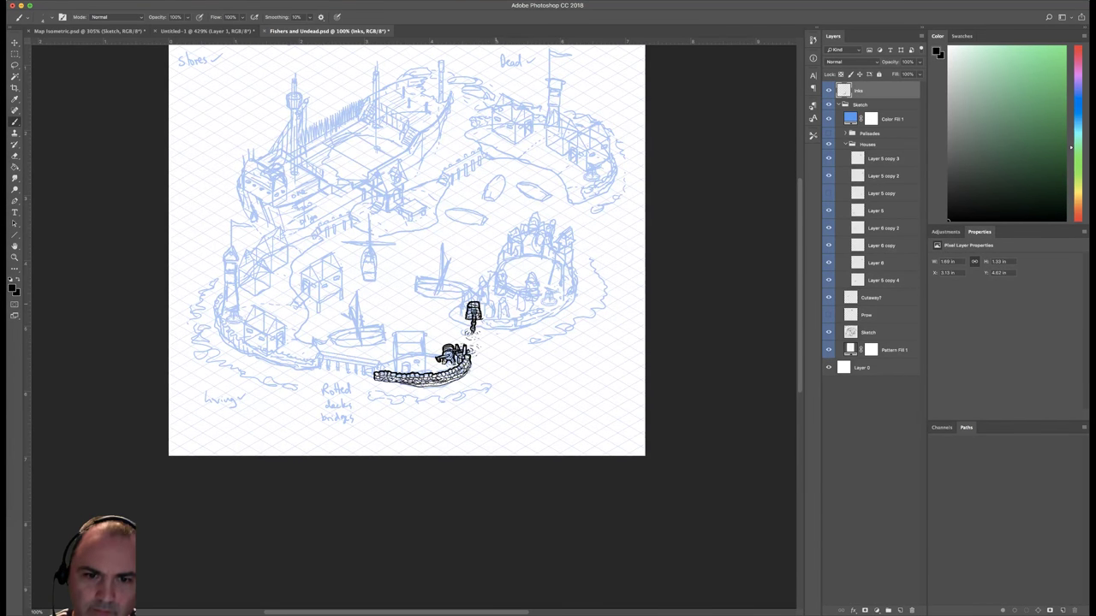
key("super+plus")
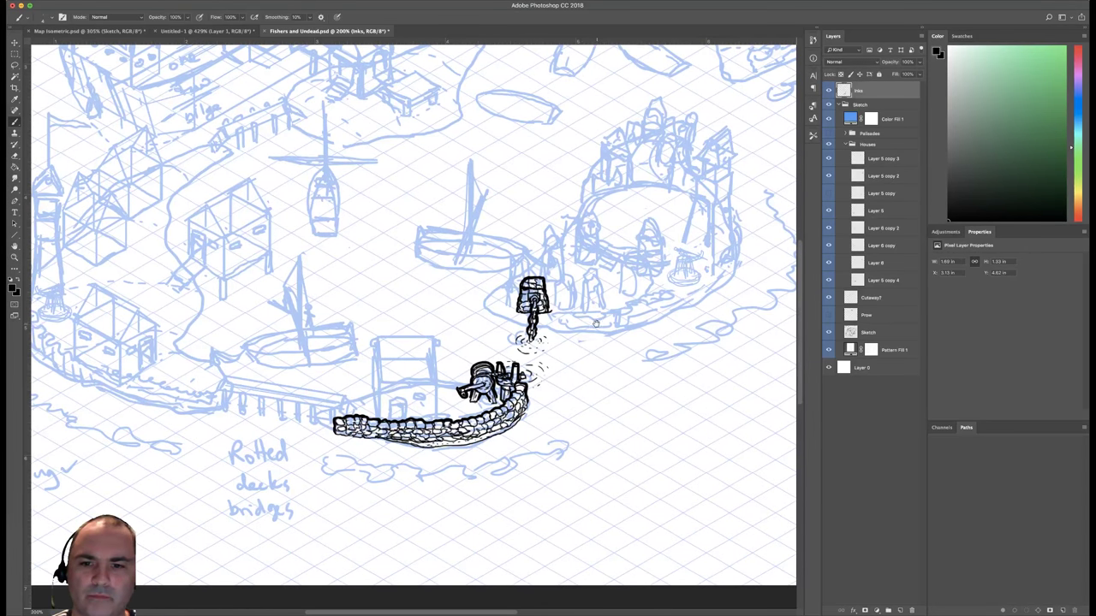
Ink the outline of the small house's roof and front wall behind the islet's stone wall, following the blue sketch.
left_click_drag(596, 325, 584, 291)
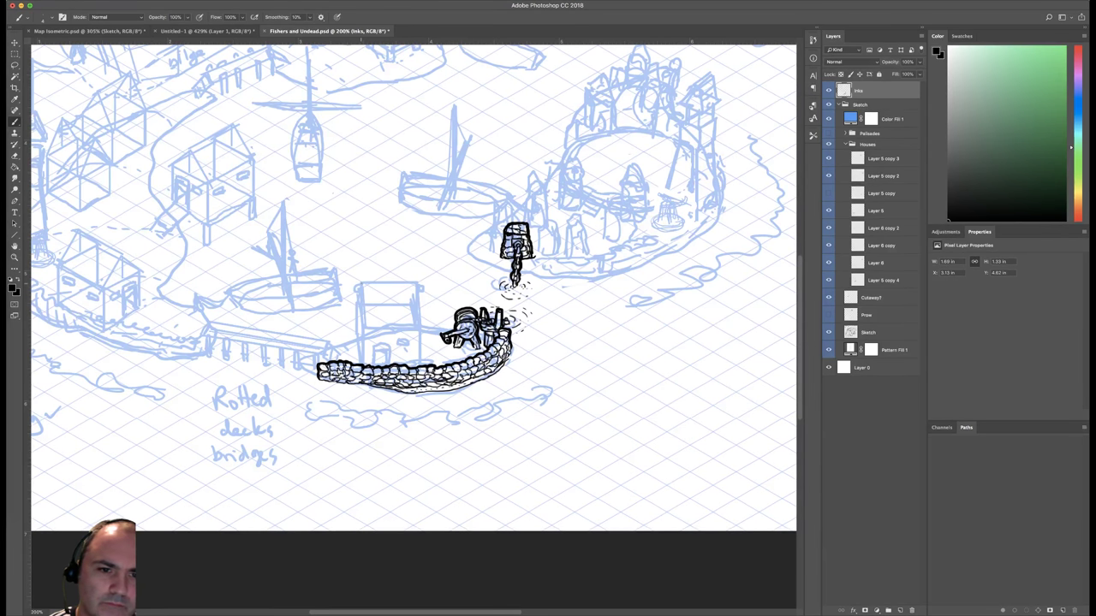
left_click_drag(361, 285, 365, 325)
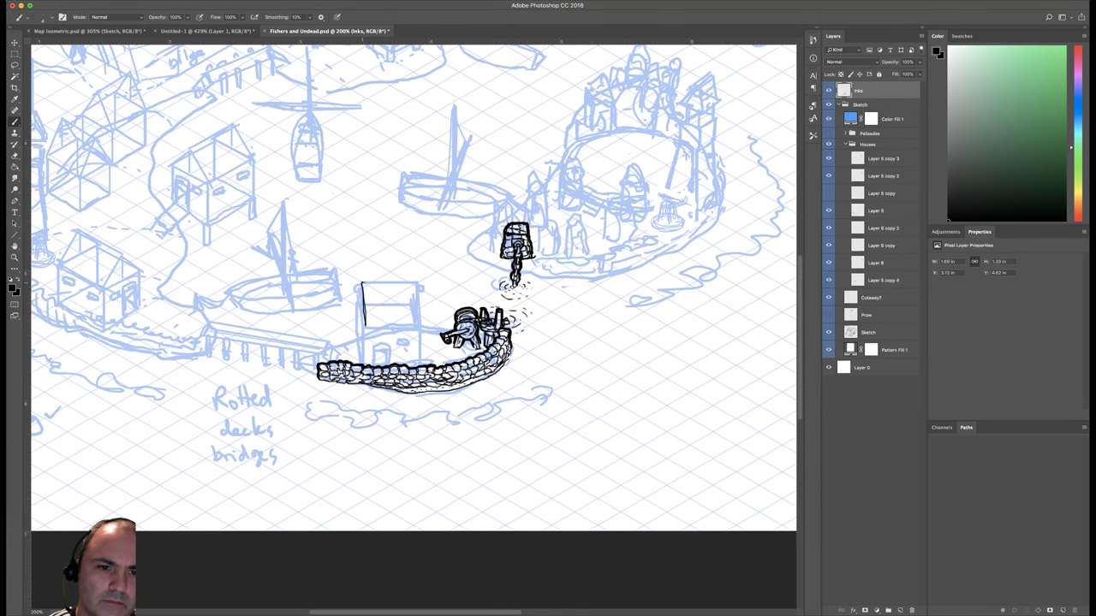
left_click_drag(363, 282, 418, 283)
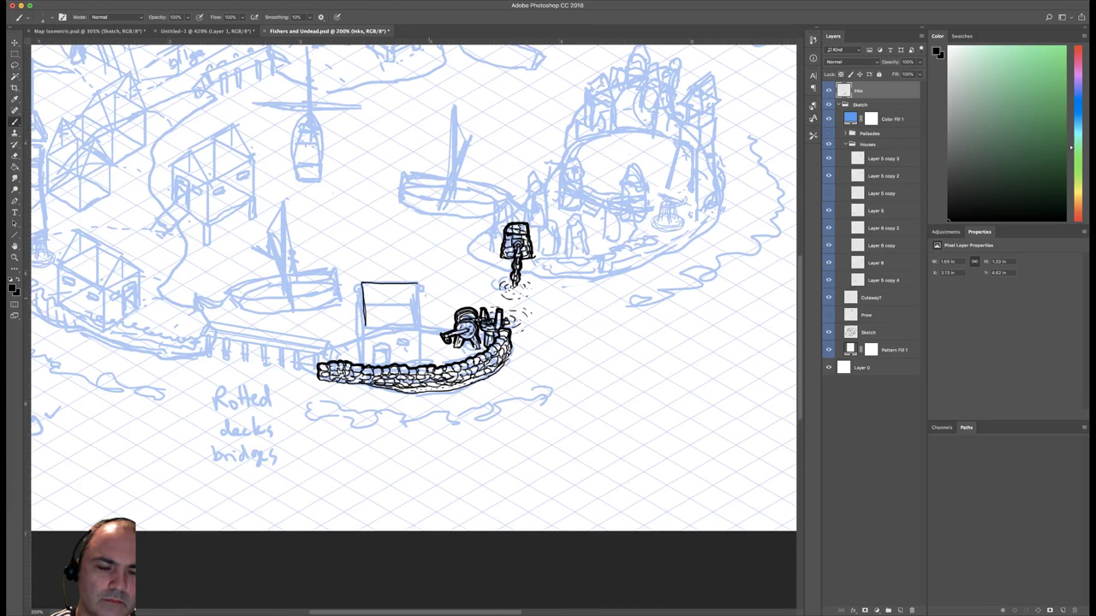
key("super+minus")
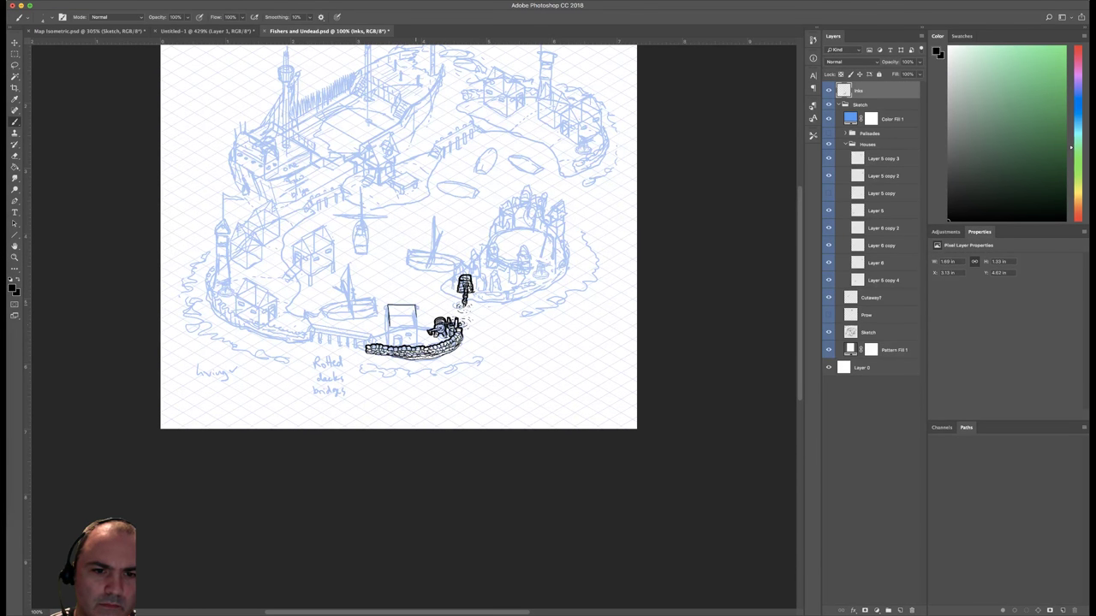
mouse_move(417, 305)
left_mouse_down()
mouse_move(417, 325)
mouse_move(394, 327)
left_mouse_up()
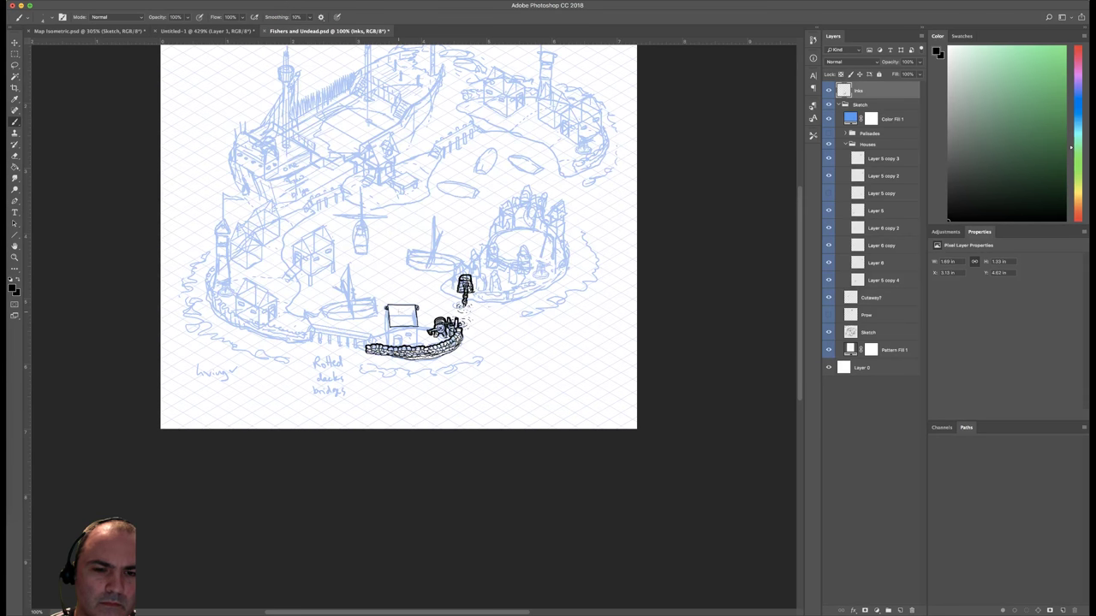
key("super+plus")
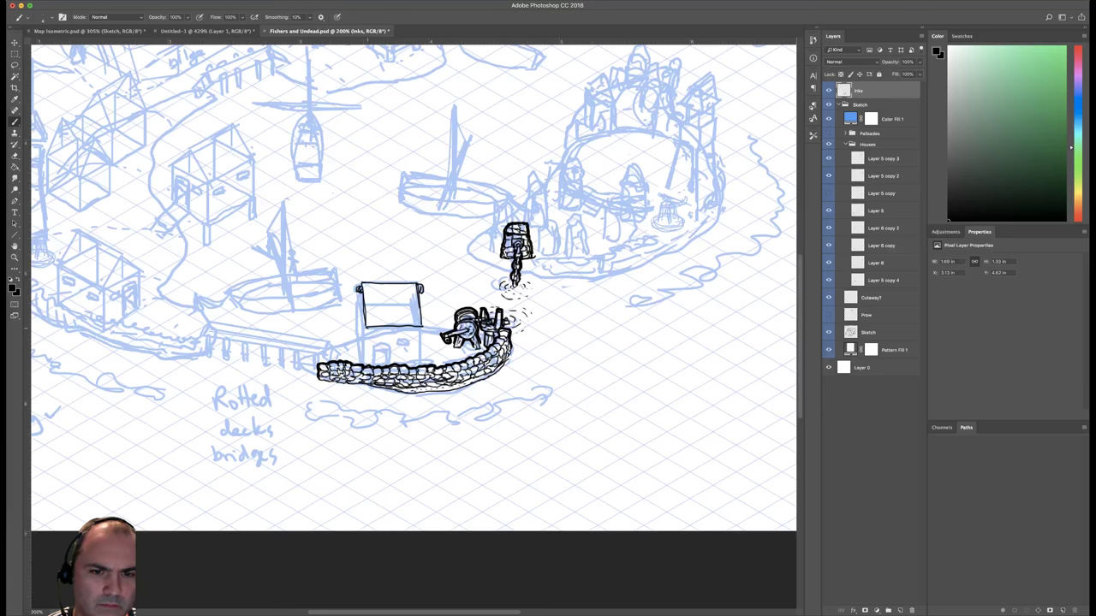
left_click_drag(368, 327, 368, 363)
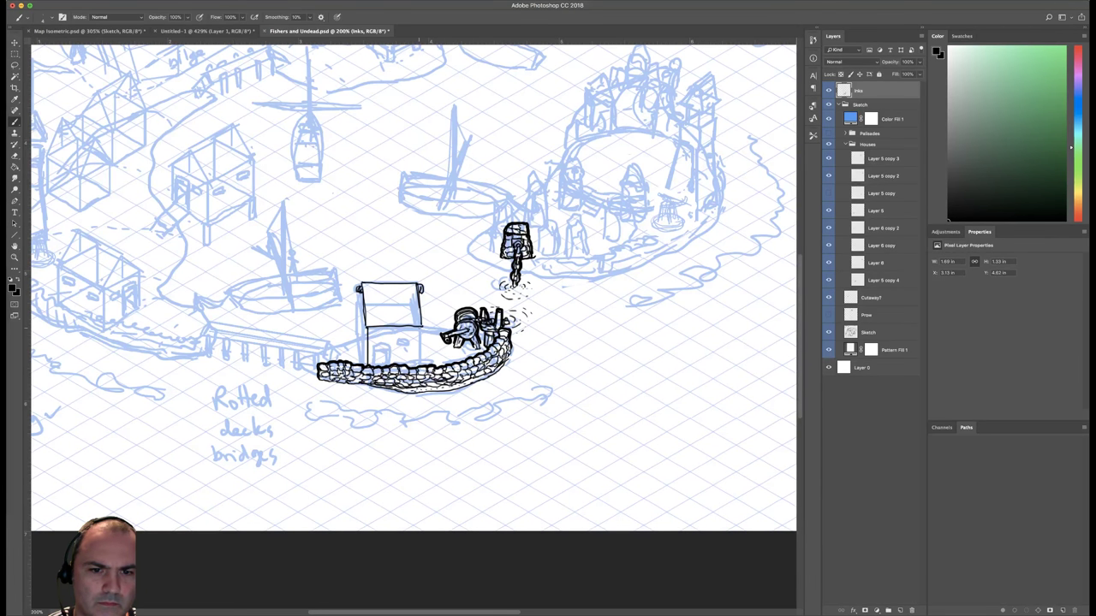
left_click_drag(420, 325, 419, 366)
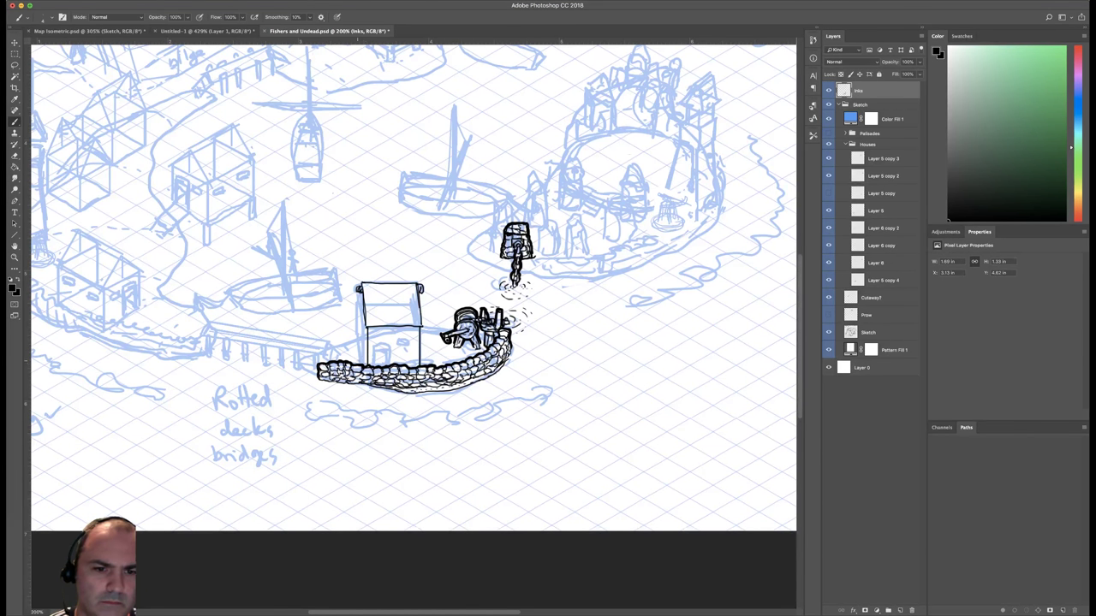
Ink the door frame at the lower left of the house's front wall and fill the door with thin plank lines.
left_click_drag(373, 344, 390, 351)
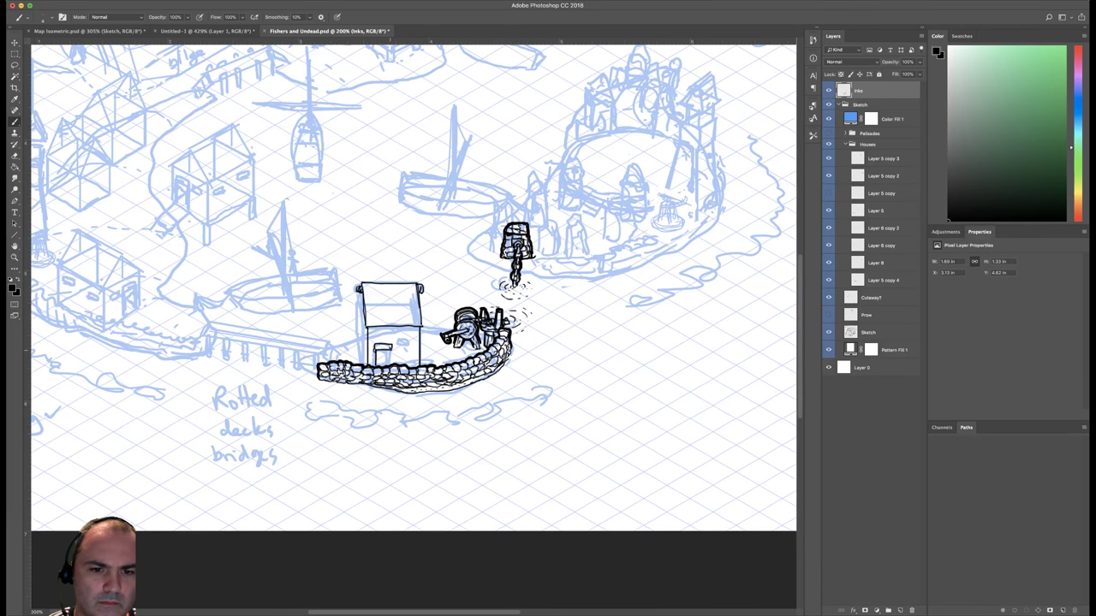
left_click_drag(390, 349, 390, 361)
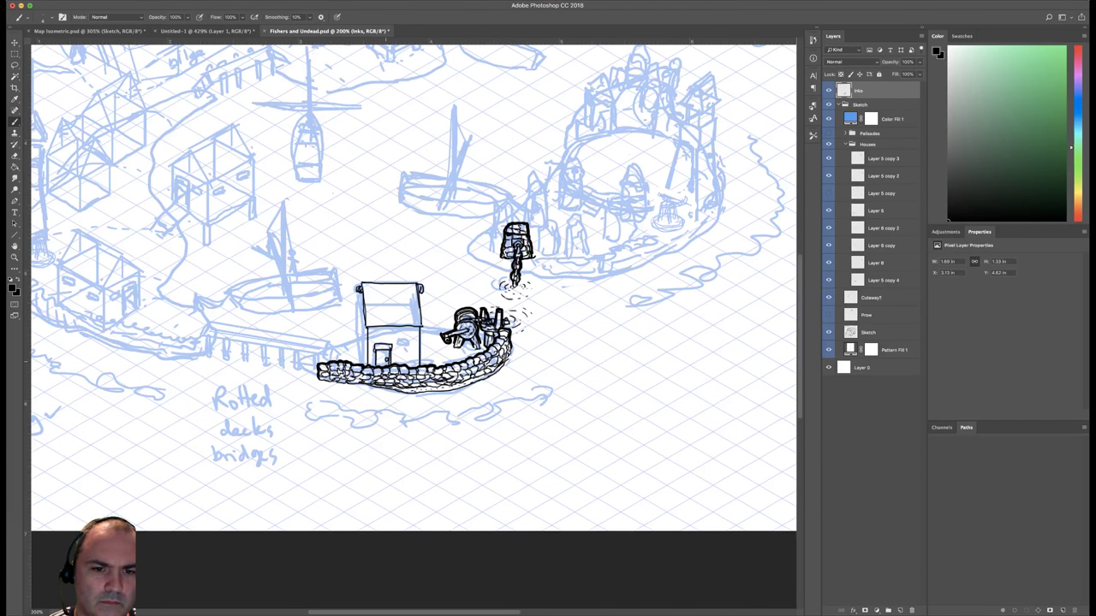
left_click_drag(378, 349, 378, 364)
right_click(401, 281)
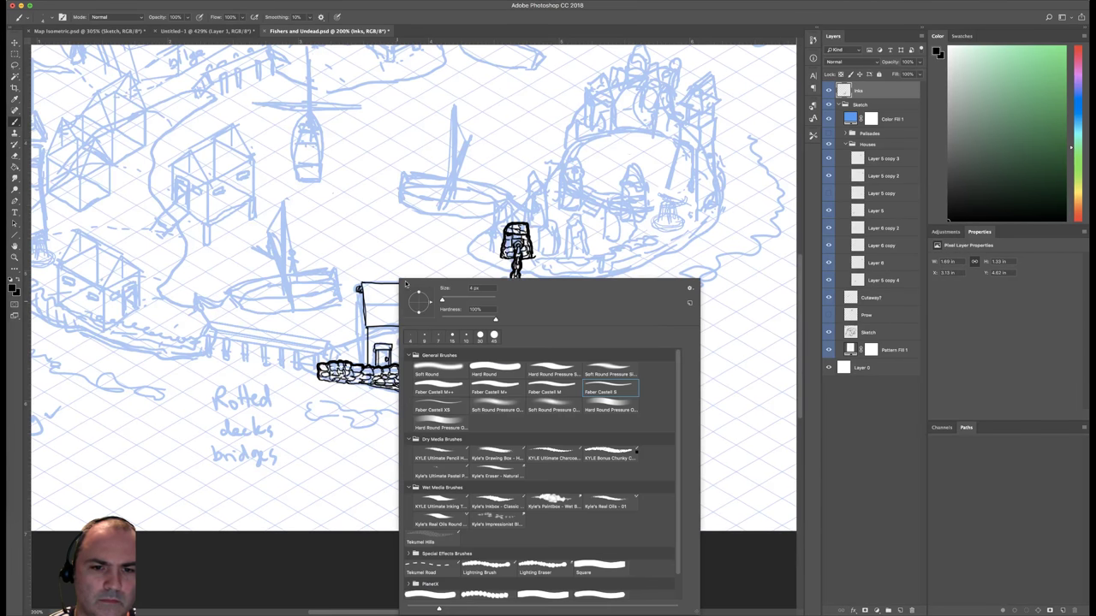
left_click(361, 369)
left_click_drag(361, 369, 384, 363)
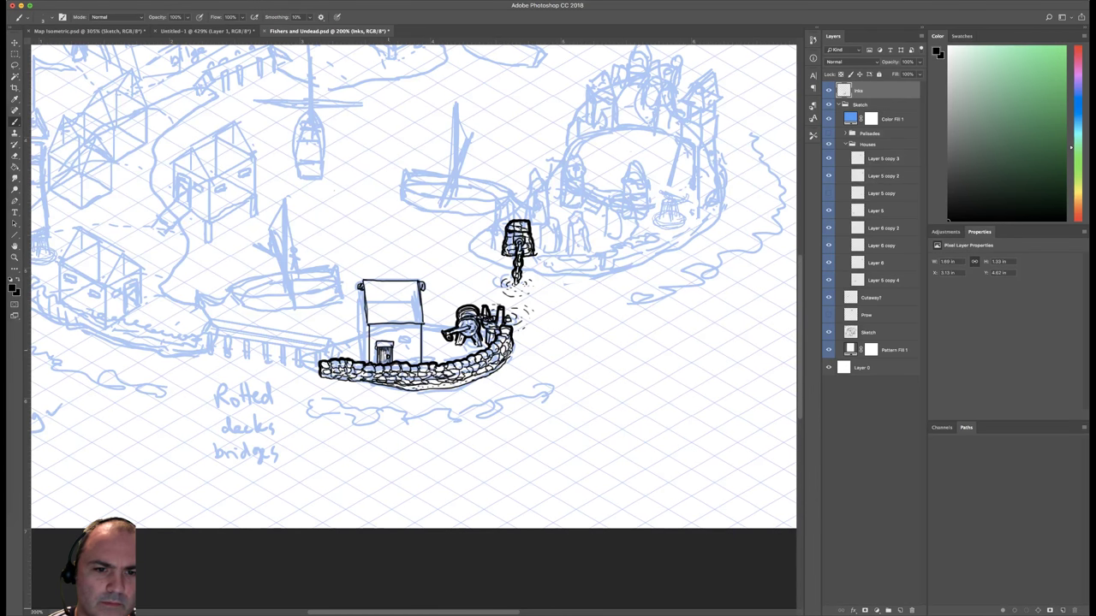
Ink the house's window, scattered wall stones and narrow left side wall with the Faber Castell S brush.
right_click(410, 276)
left_click(627, 381)
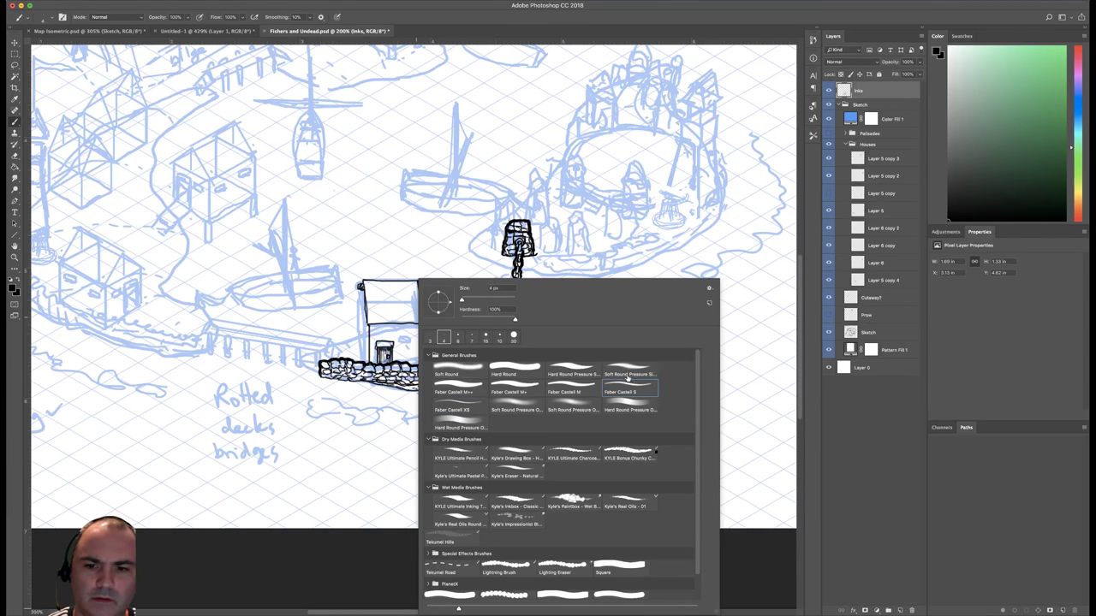
key("Return")
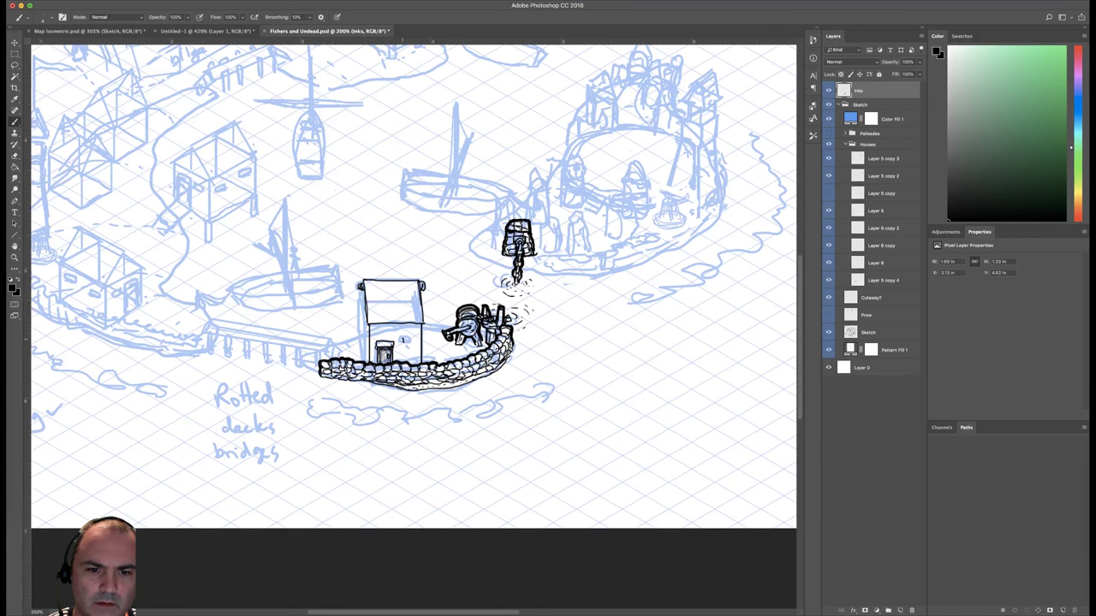
left_click_drag(403, 337, 416, 342)
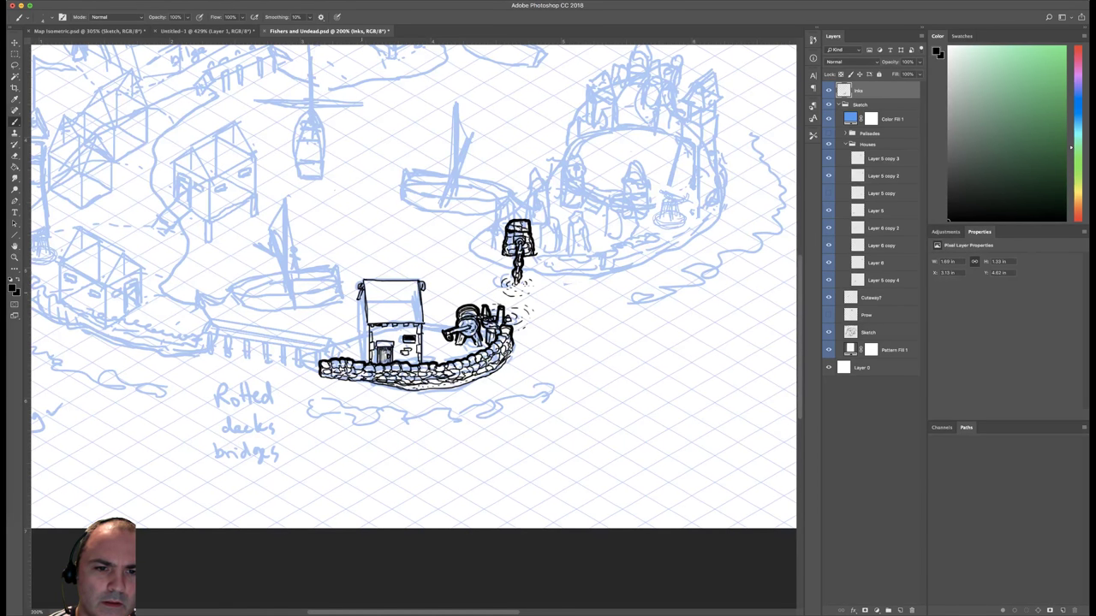
left_click_drag(360, 298, 360, 327)
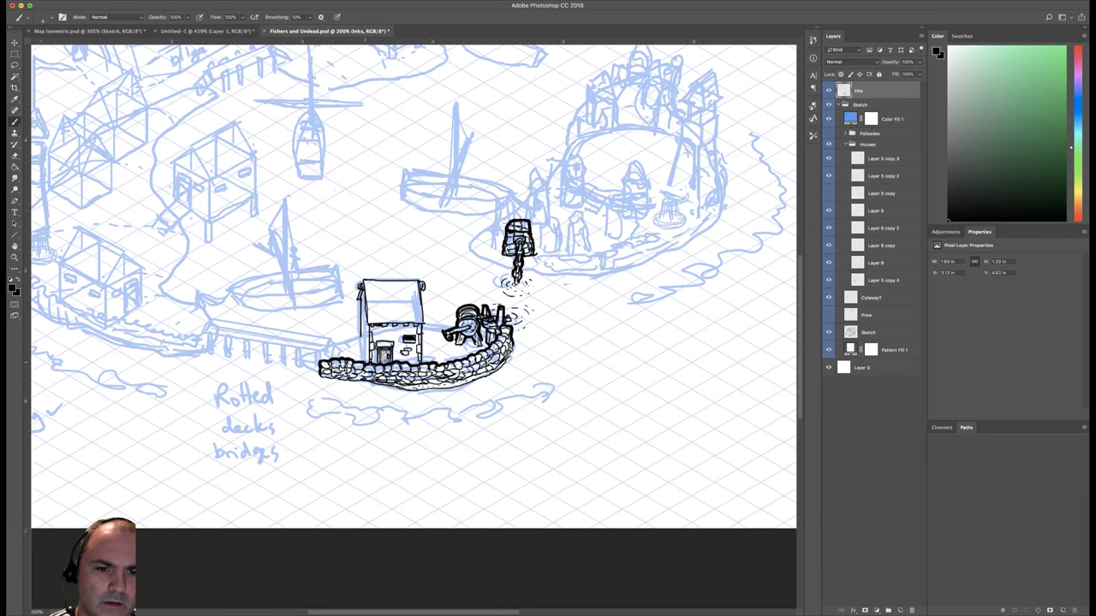
left_click_drag(364, 361, 362, 338)
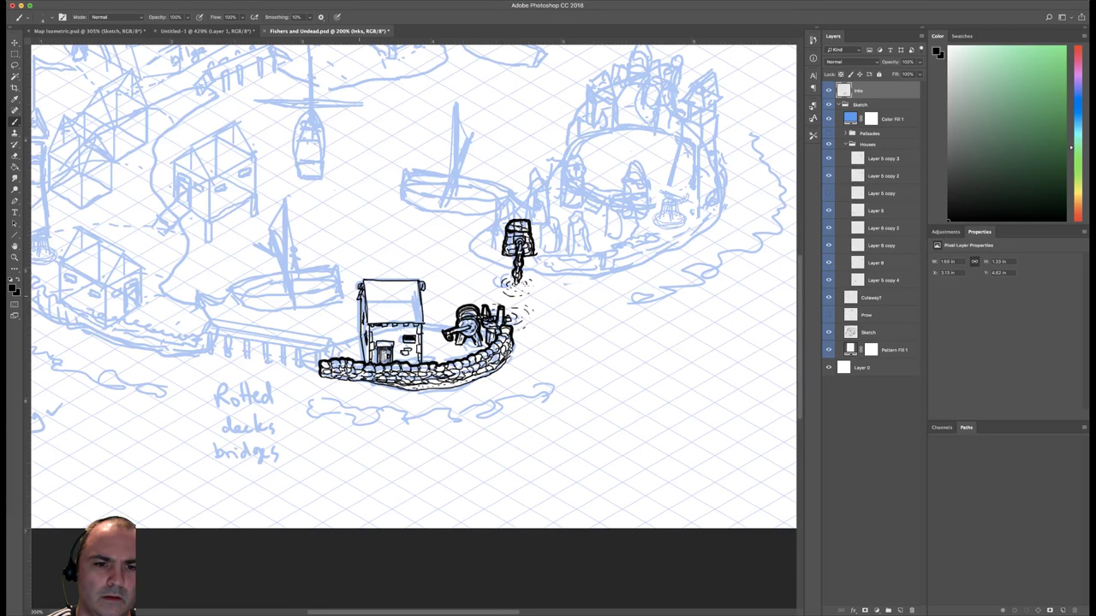
Thicken the right edge of the house and its roof ridge with the Faber Castell M brush.
left_click_drag(565, 299, 697, 278)
right_click(527, 284)
left_click(685, 389)
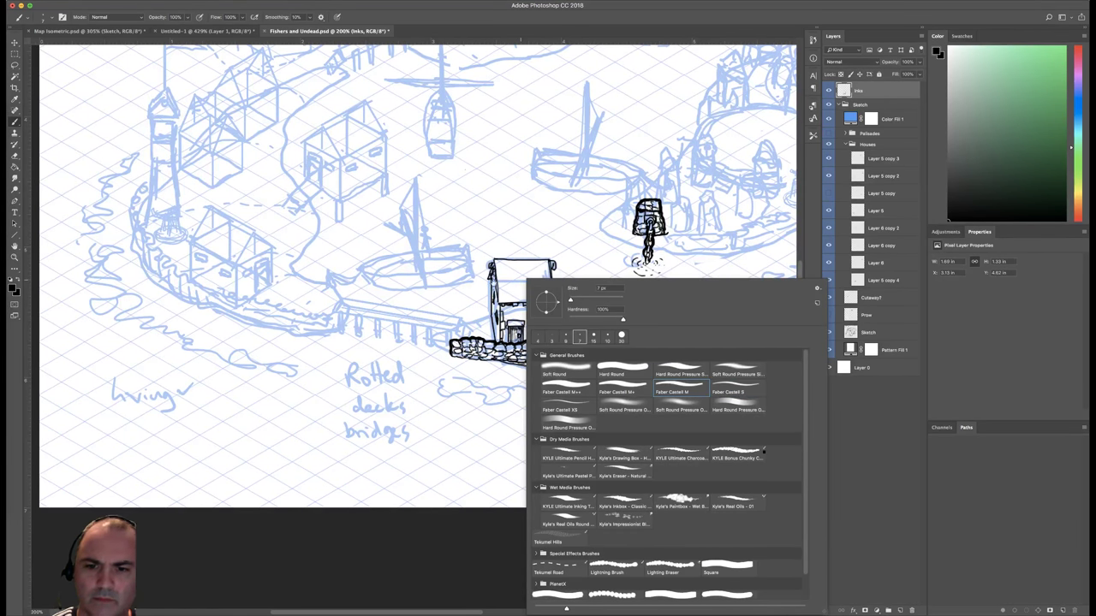
key("Escape")
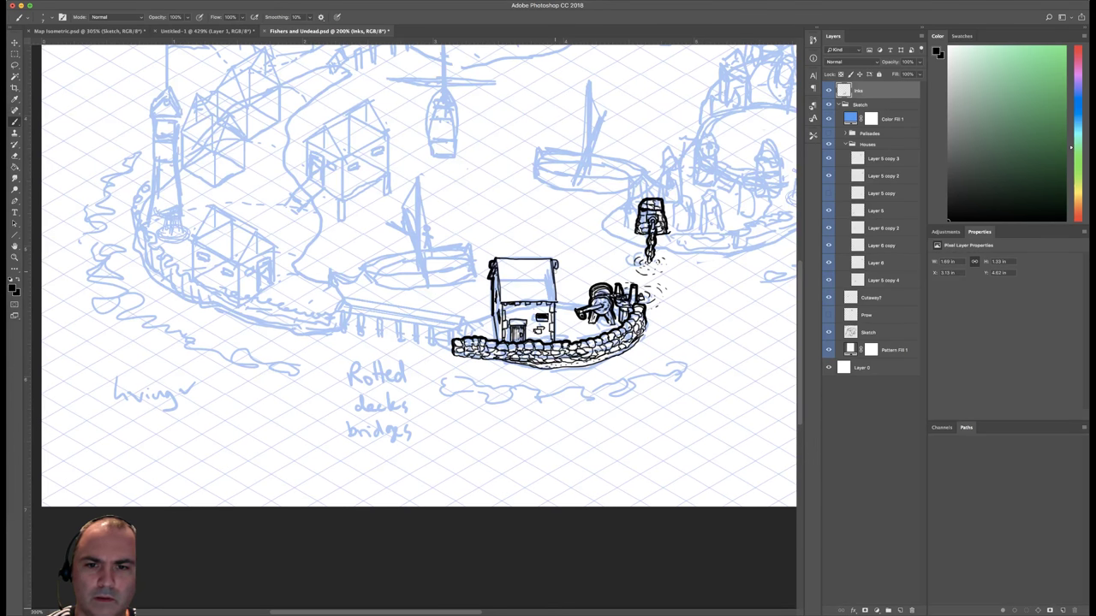
left_click_drag(556, 276, 554, 344)
left_click_drag(558, 286, 559, 298)
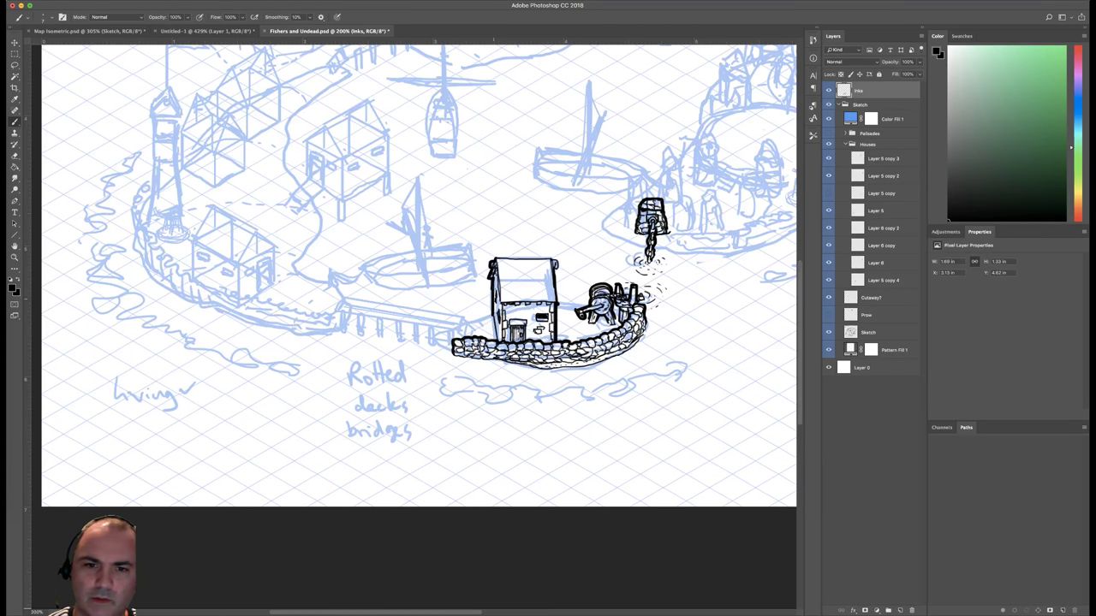
left_click_drag(585, 285, 507, 286)
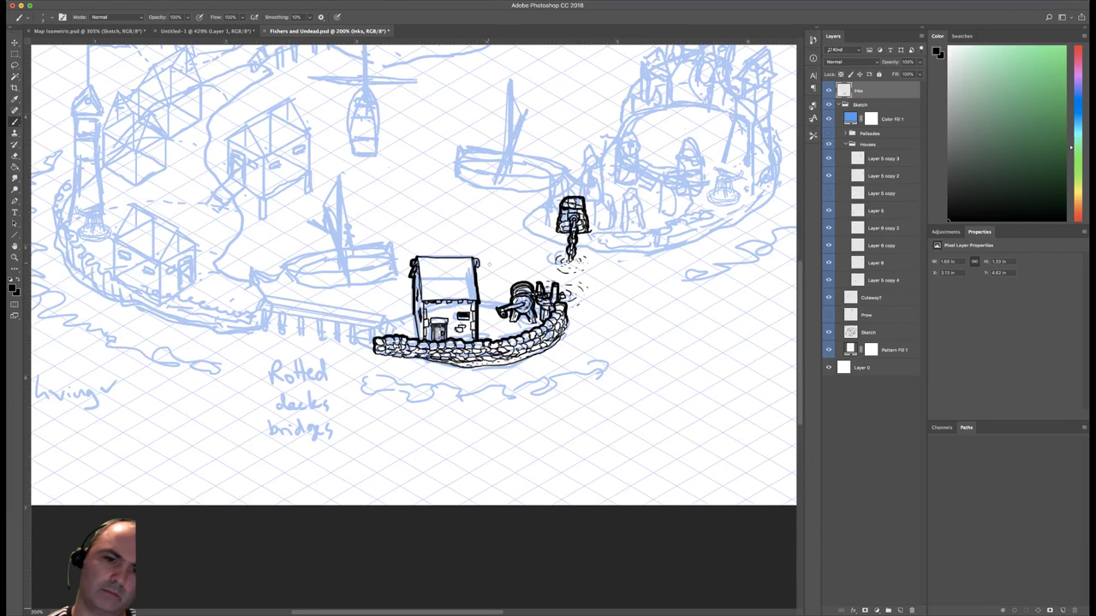
mouse_move(472, 256)
left_mouse_down()
mouse_move(481, 265)
mouse_move(416, 256)
left_mouse_up()
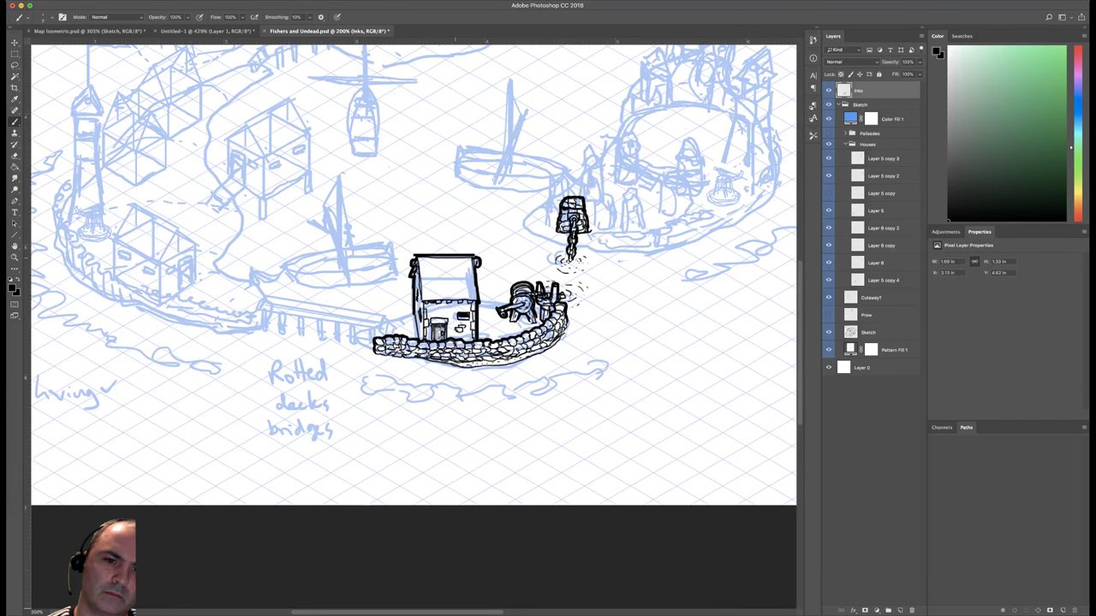
key("super+z")
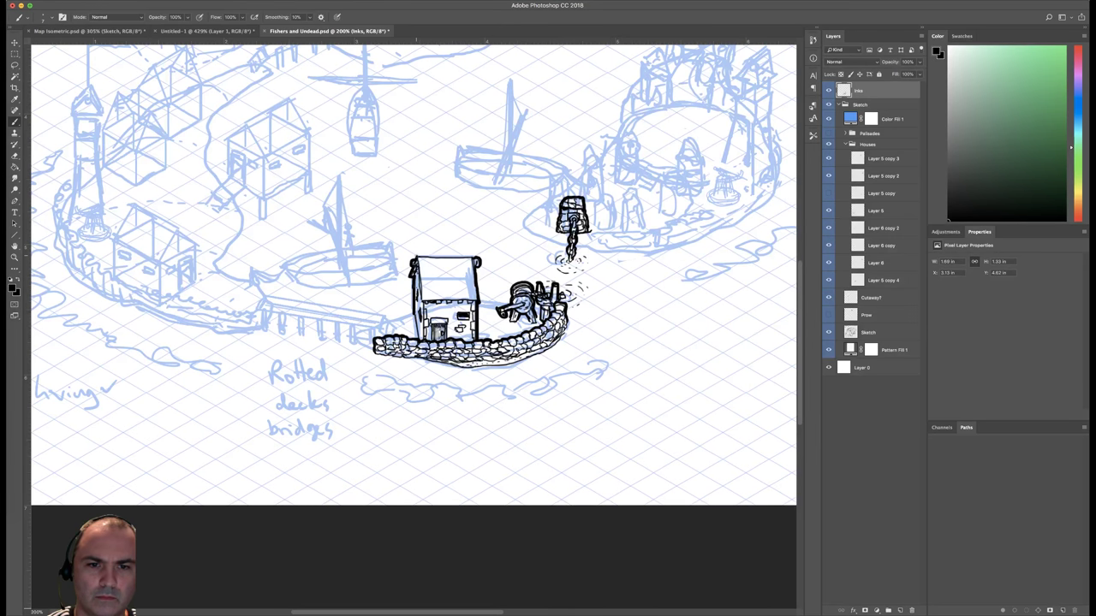
left_click_drag(414, 256, 470, 256)
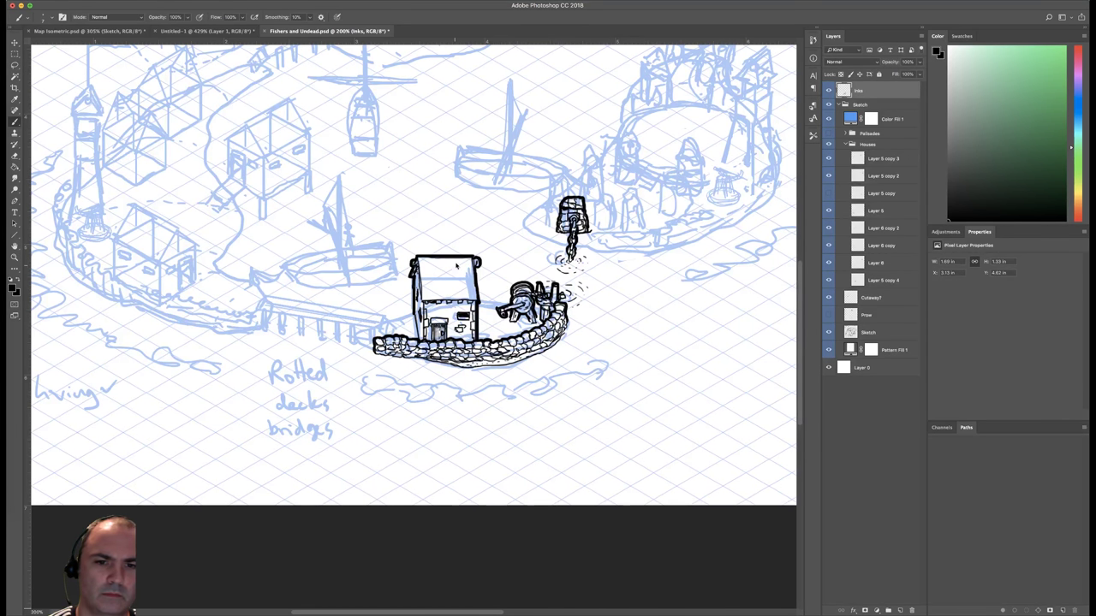
Strengthen the eave line between the house's roof and front wall with a 4 px brush.
right_click(453, 267)
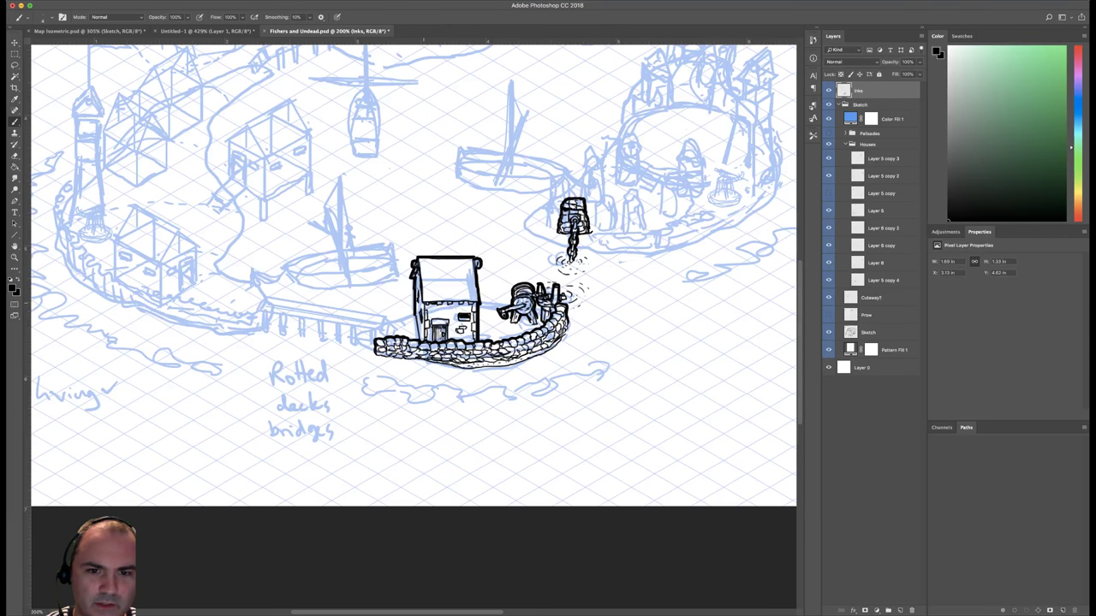
left_click_drag(424, 302, 456, 301)
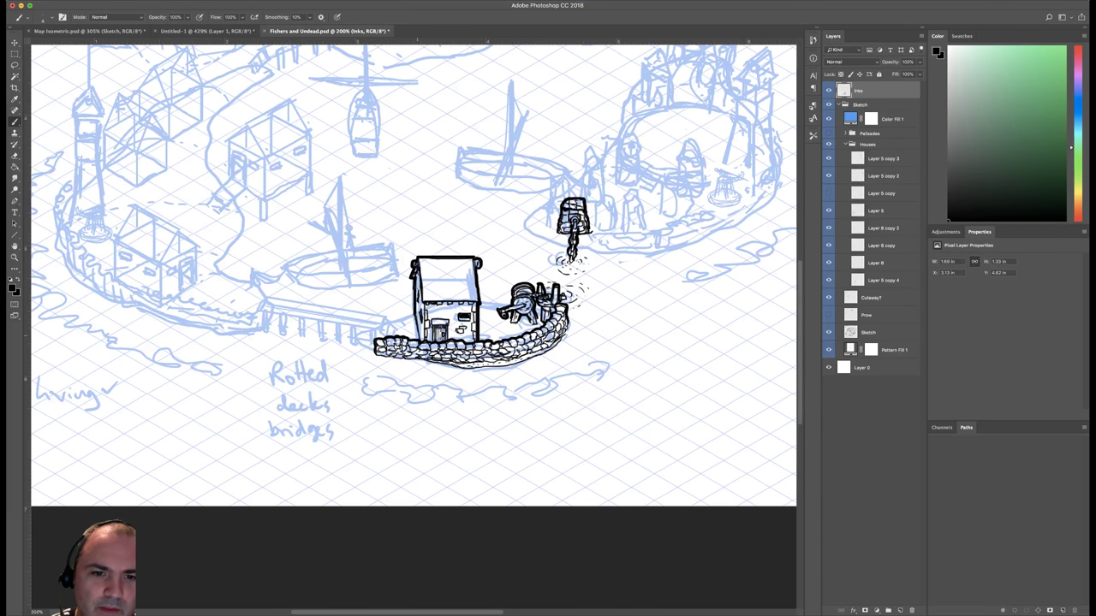
left_click_drag(571, 324, 639, 335)
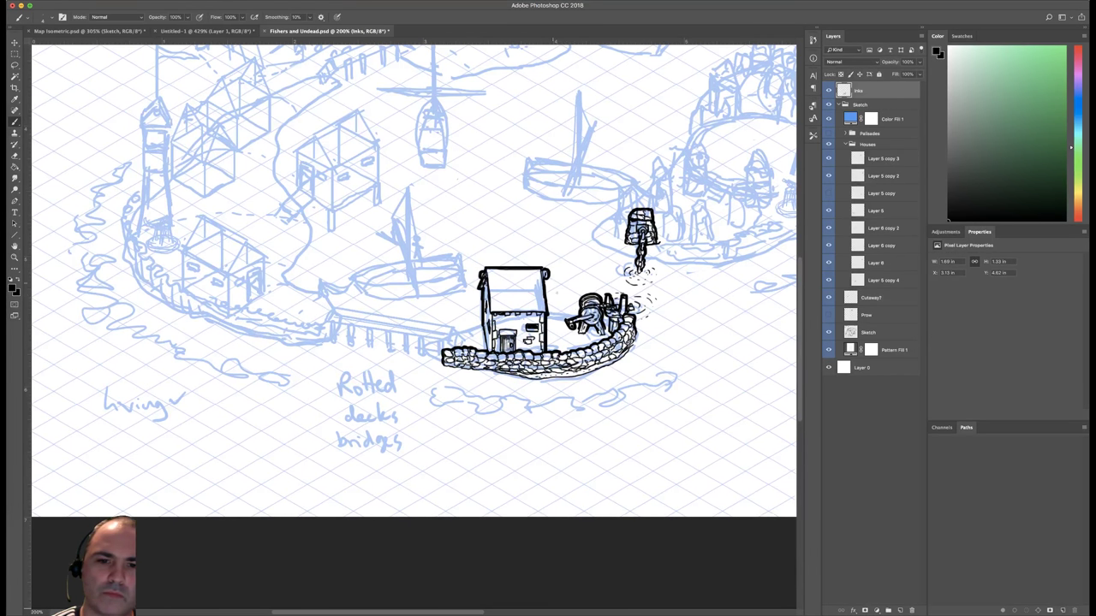
scroll(479, 322, "left", 4)
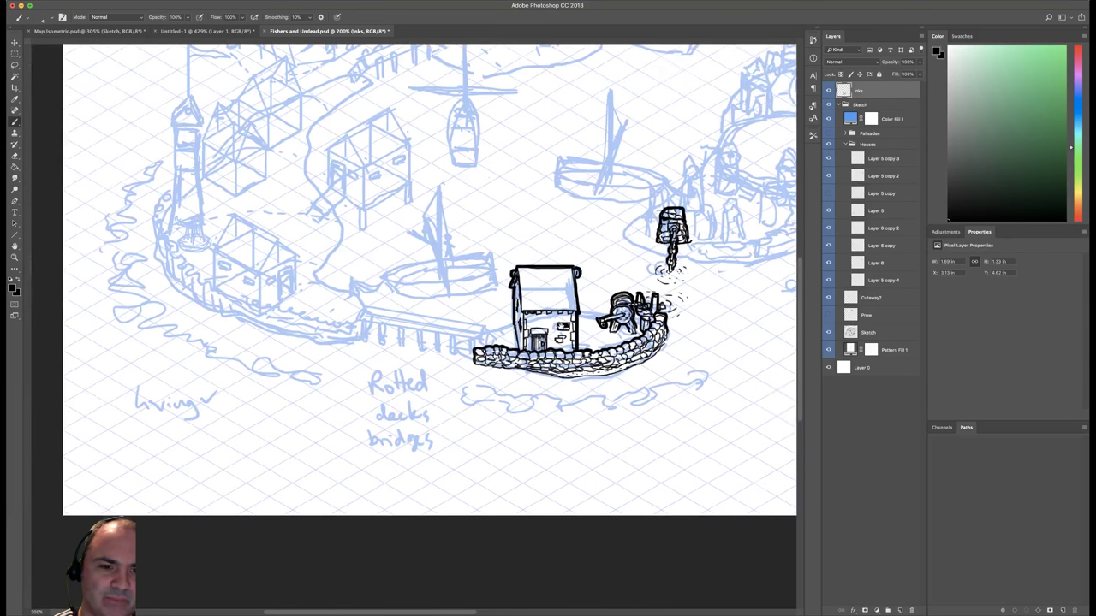
scroll(568, 321, "right", 7)
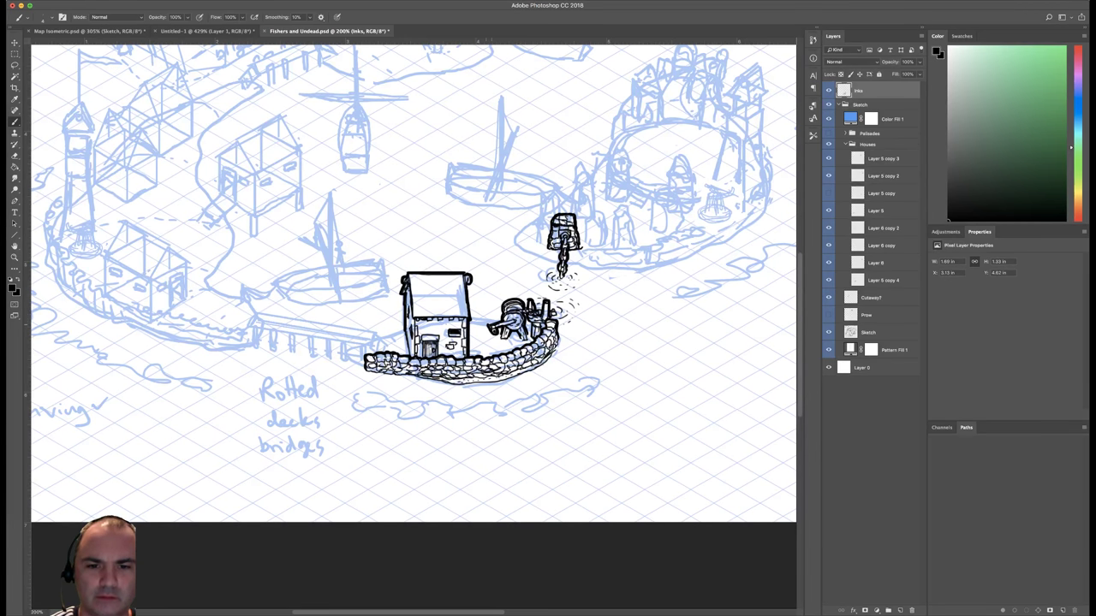
Ink the islet's rear ground line on both sides of the house with the Faber Castell M brush.
right_click(503, 279)
left_click(664, 381)
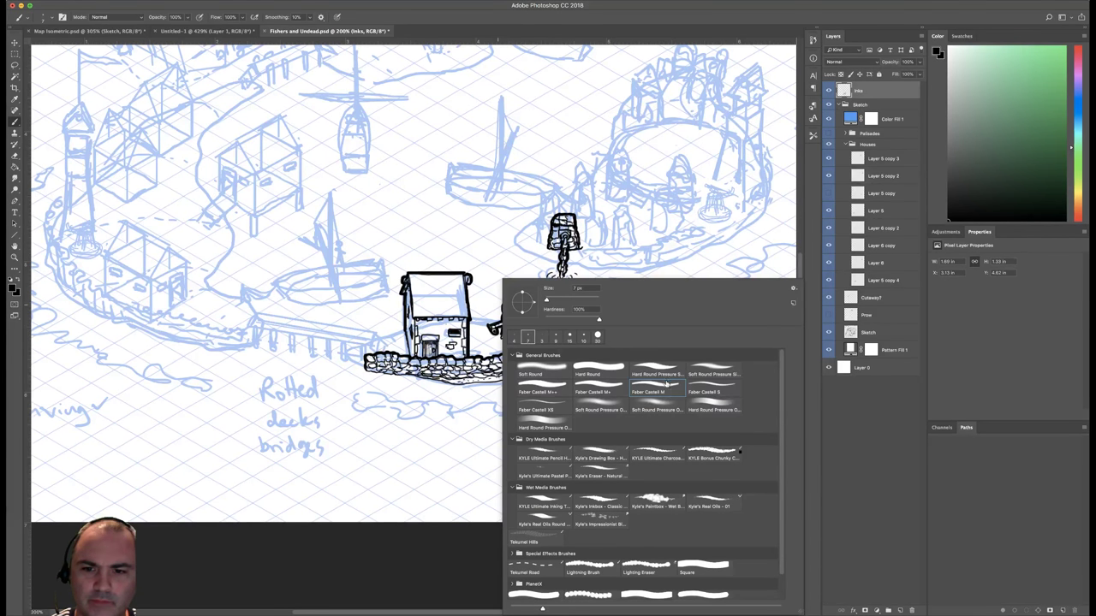
key("Return")
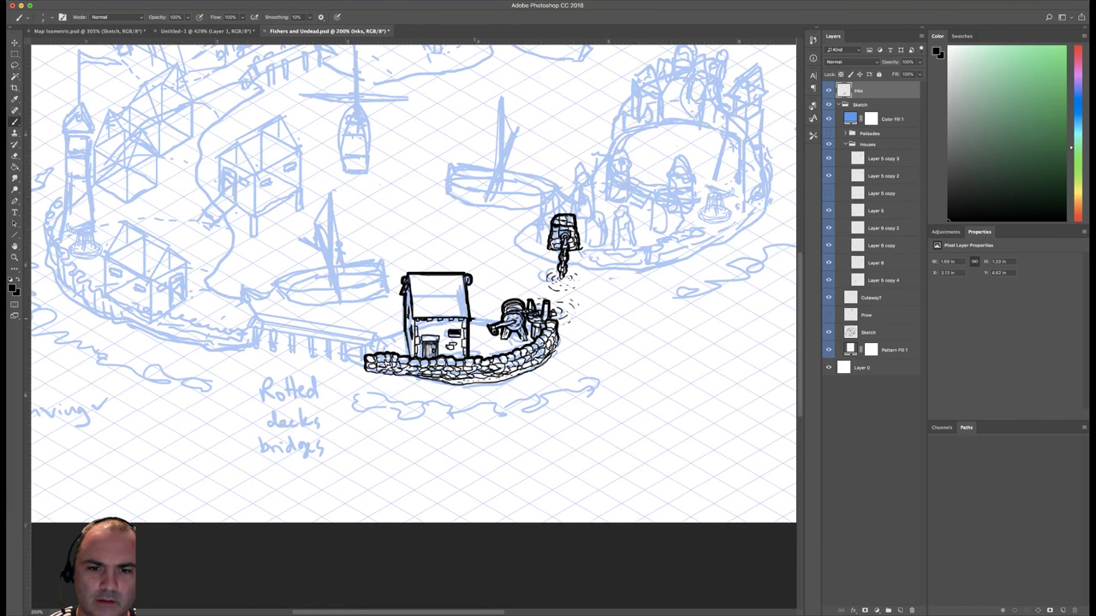
left_click_drag(476, 319, 500, 320)
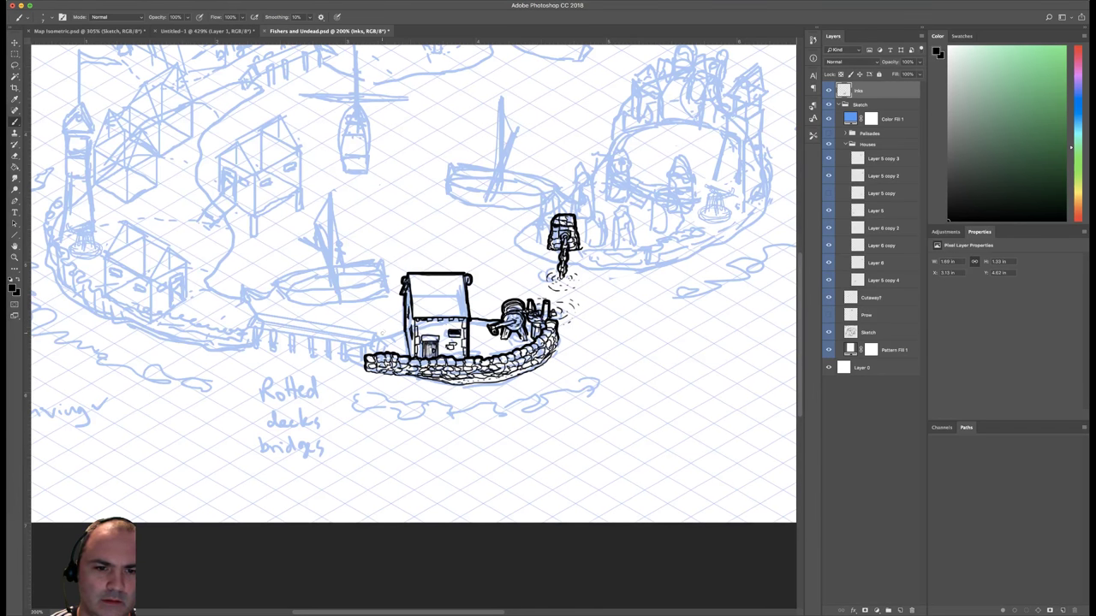
left_click_drag(379, 335, 398, 331)
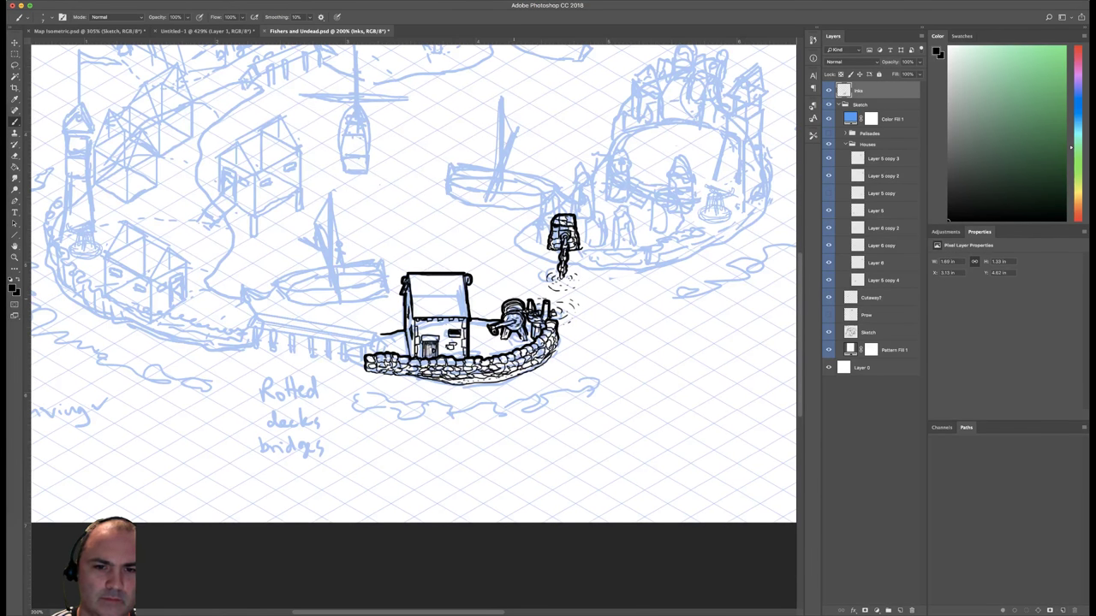
Ink small ground marks between the house and the winch with the Faber Castell S brush.
right_click(491, 319)
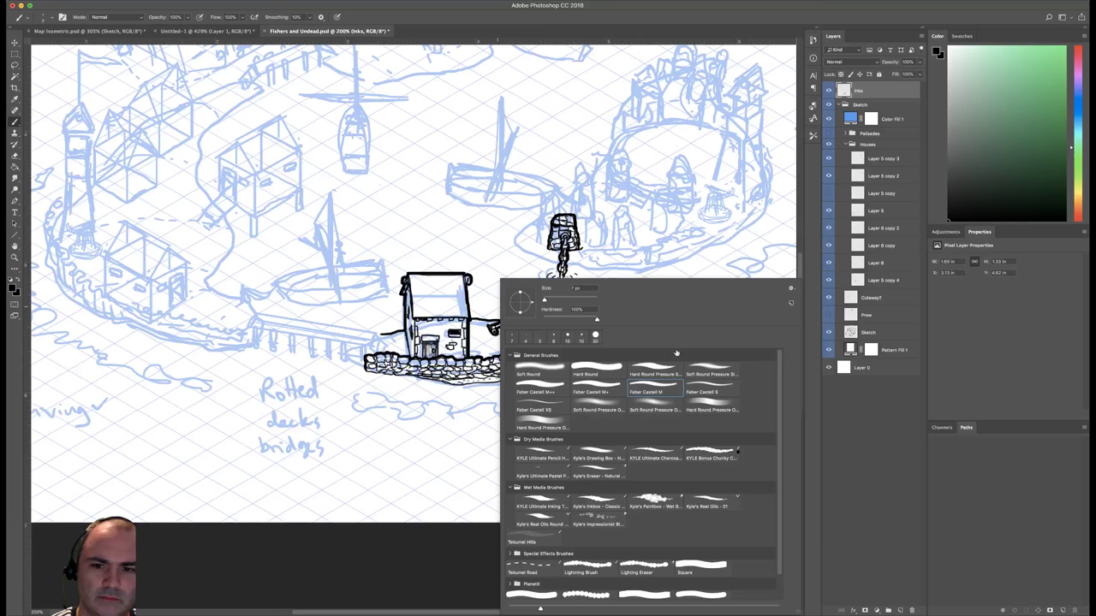
left_click(721, 383)
left_click(468, 350)
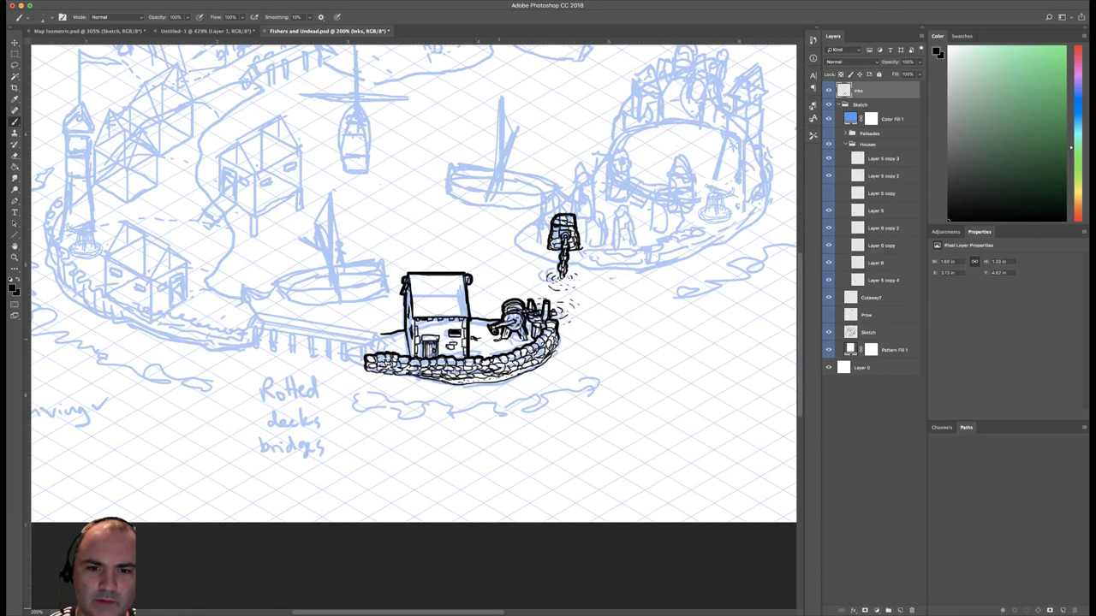
left_click_drag(506, 347, 525, 341)
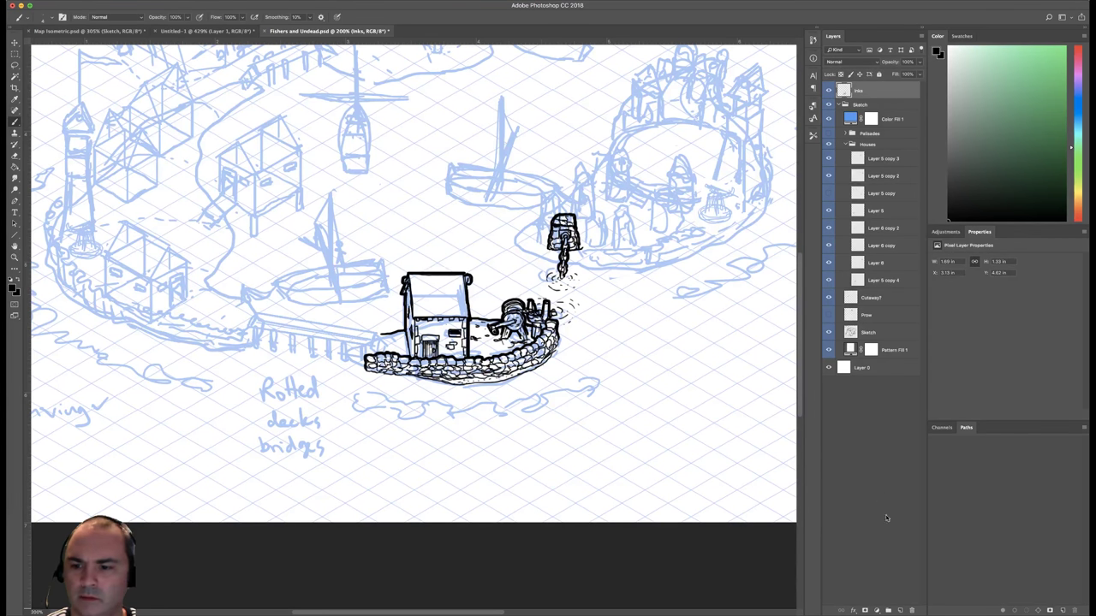
Add a white solid colour fill layer above the inks, invert its mask to black and make white the foreground colour.
left_click(876, 609)
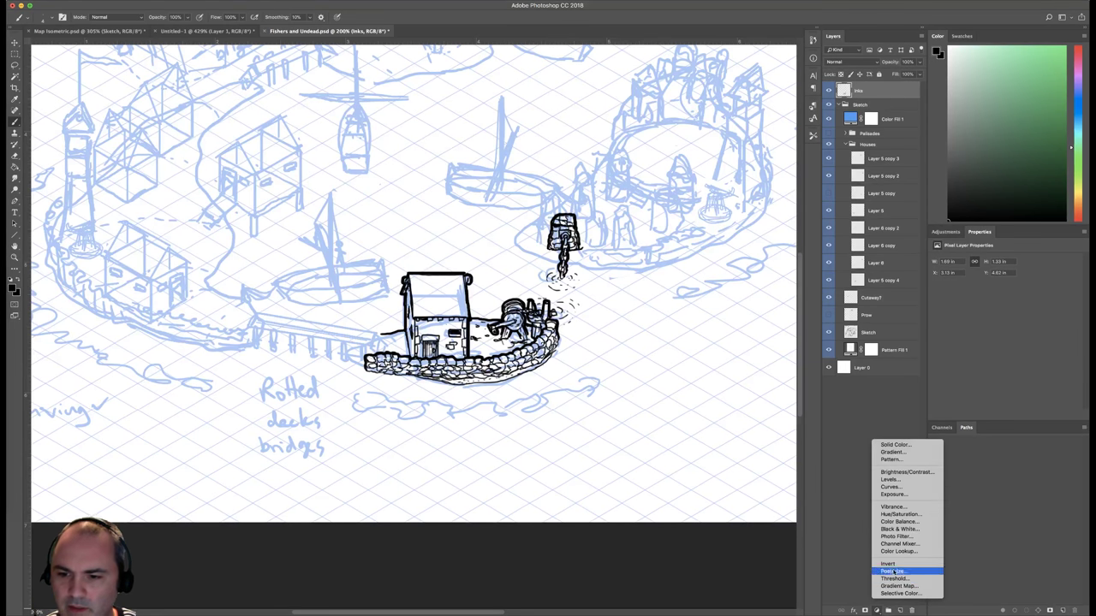
left_click(890, 444)
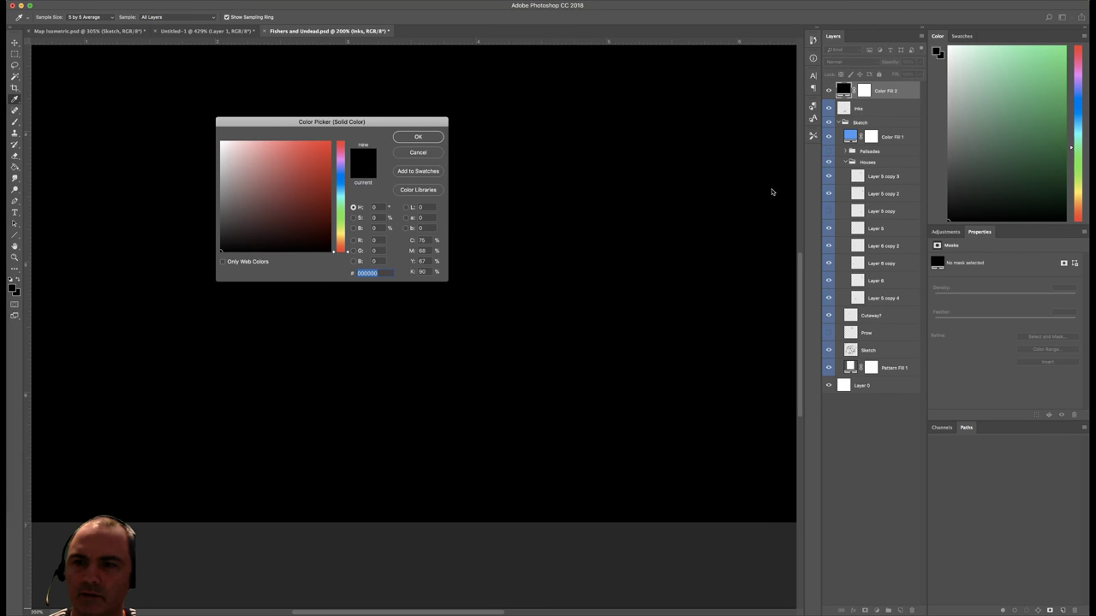
left_click_drag(249, 171, 212, 113)
left_click(429, 141)
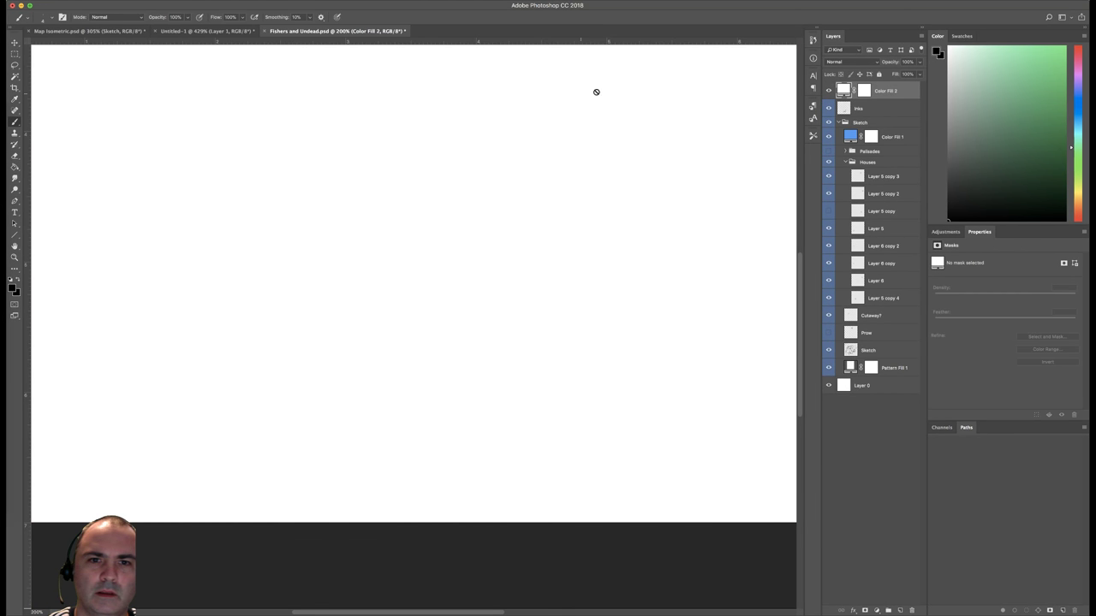
left_click(865, 92)
key("b")
key("ctrl+i")
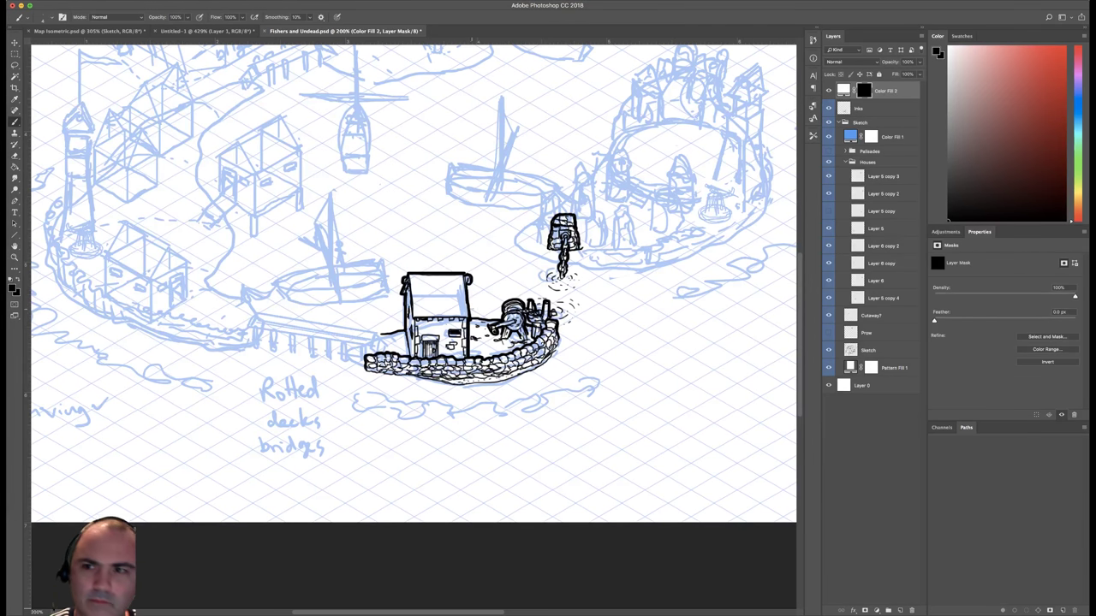
key("x")
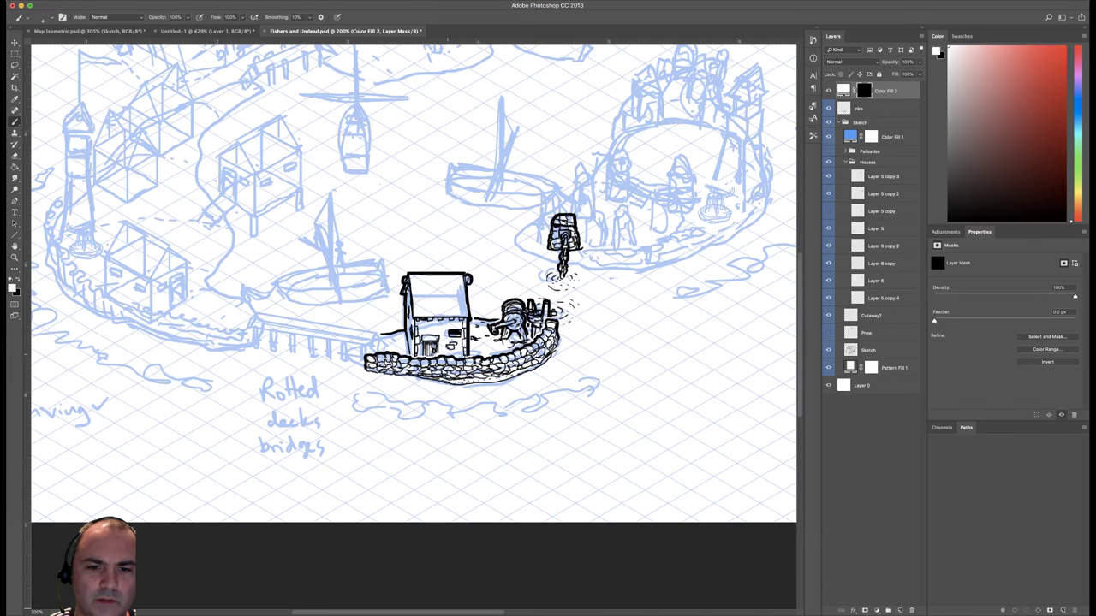
Check the inked islet on the whole page with the sketch group hidden and shown, toggling the white fill layer too.
left_click(829, 123)
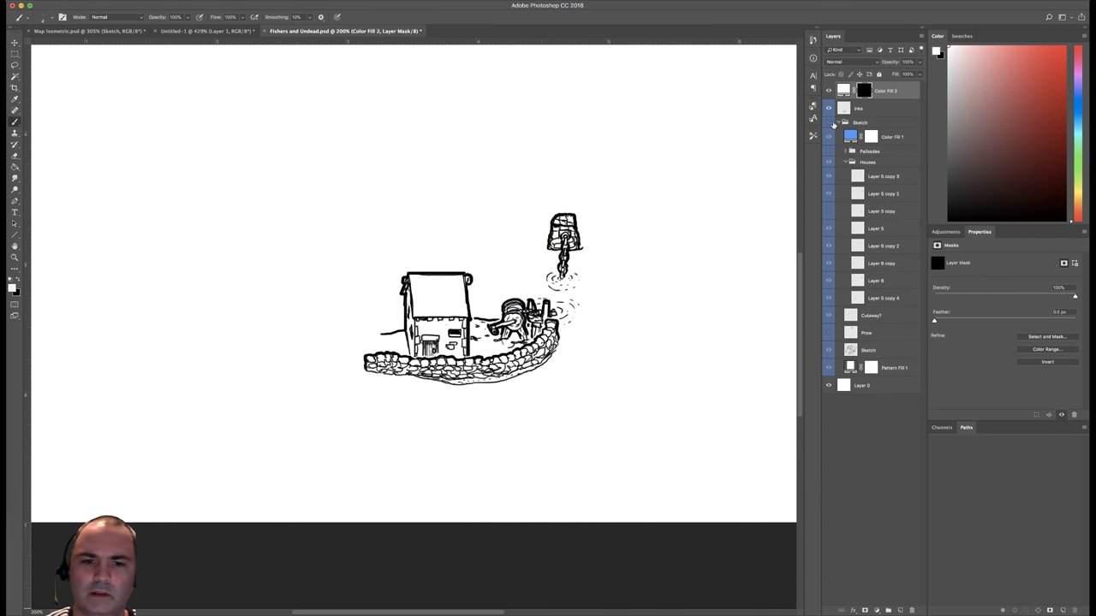
key("super+minus")
key("super+minus")
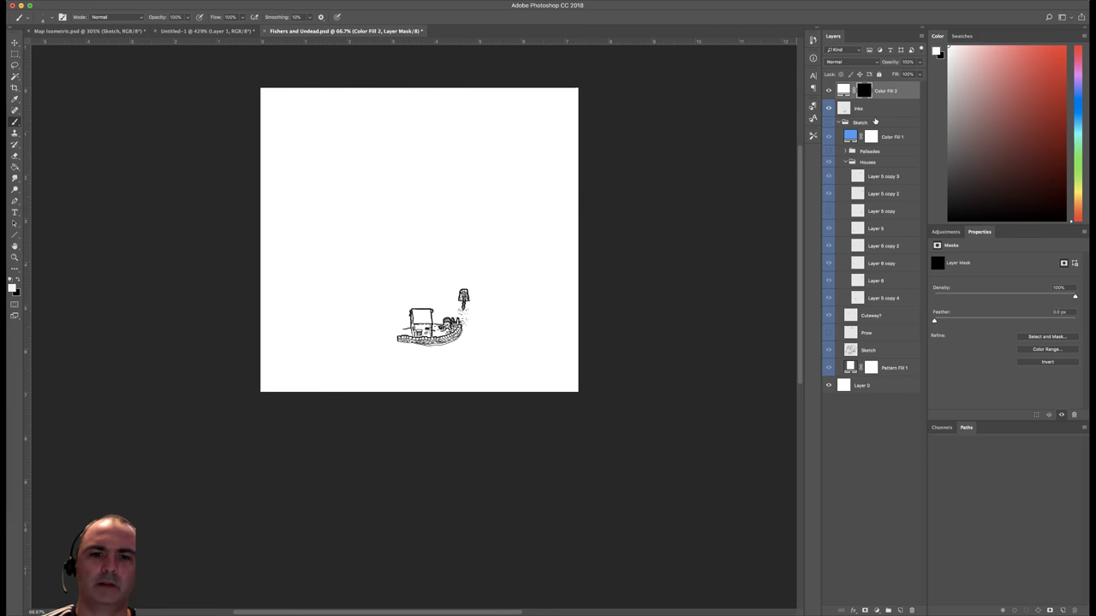
left_click(828, 123)
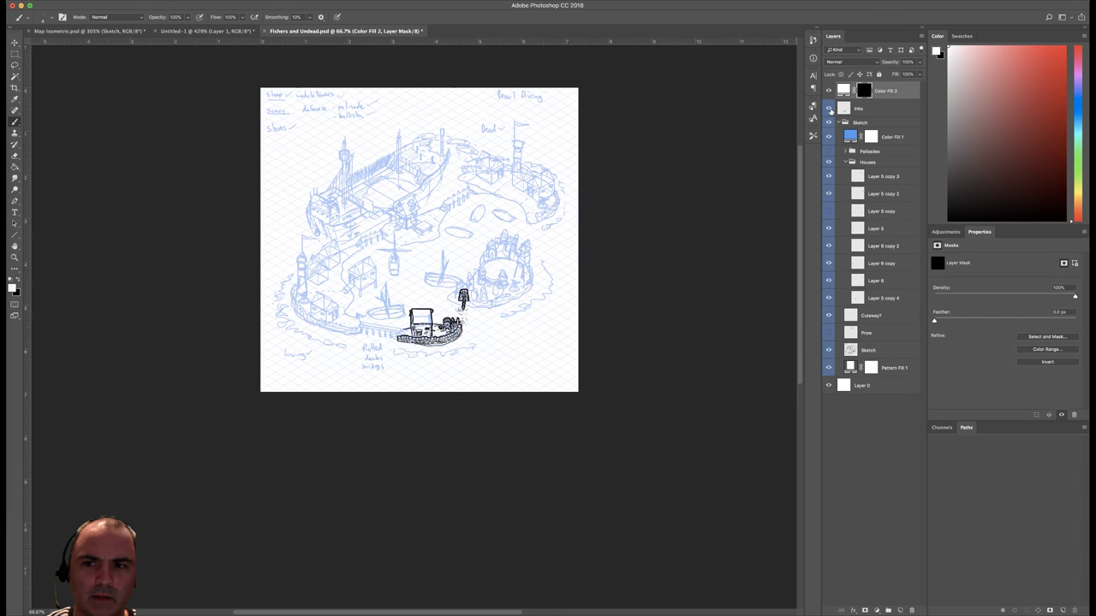
left_click(829, 90)
left_click(828, 91)
Ink rows of shingles across the house's roof on the Inks layer with the Faber Castell XS brush.
left_click(842, 110)
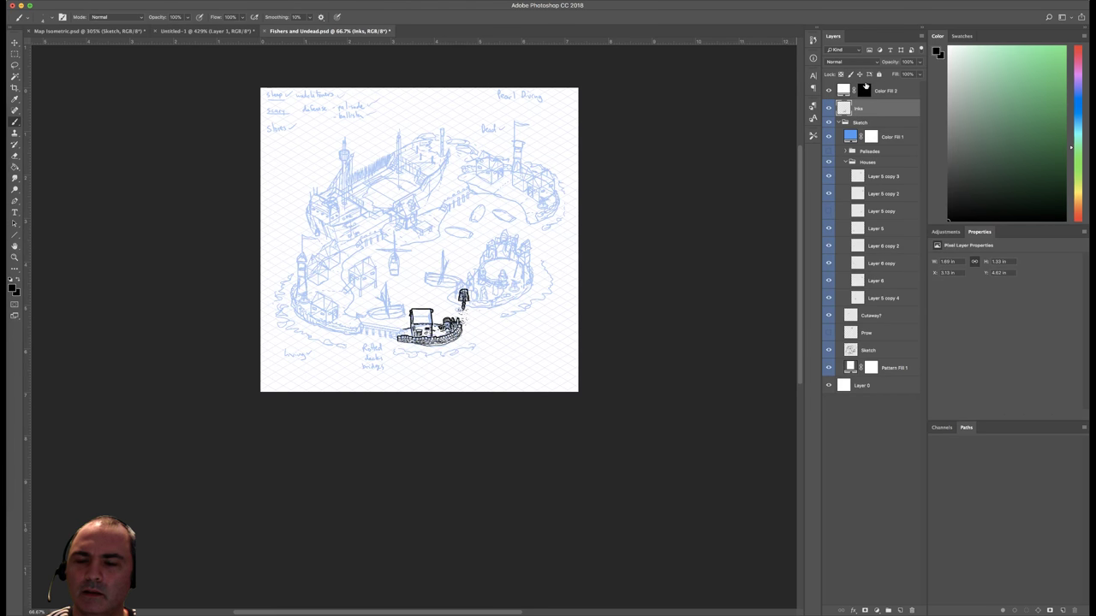
key("super+plus")
key("super+plus")
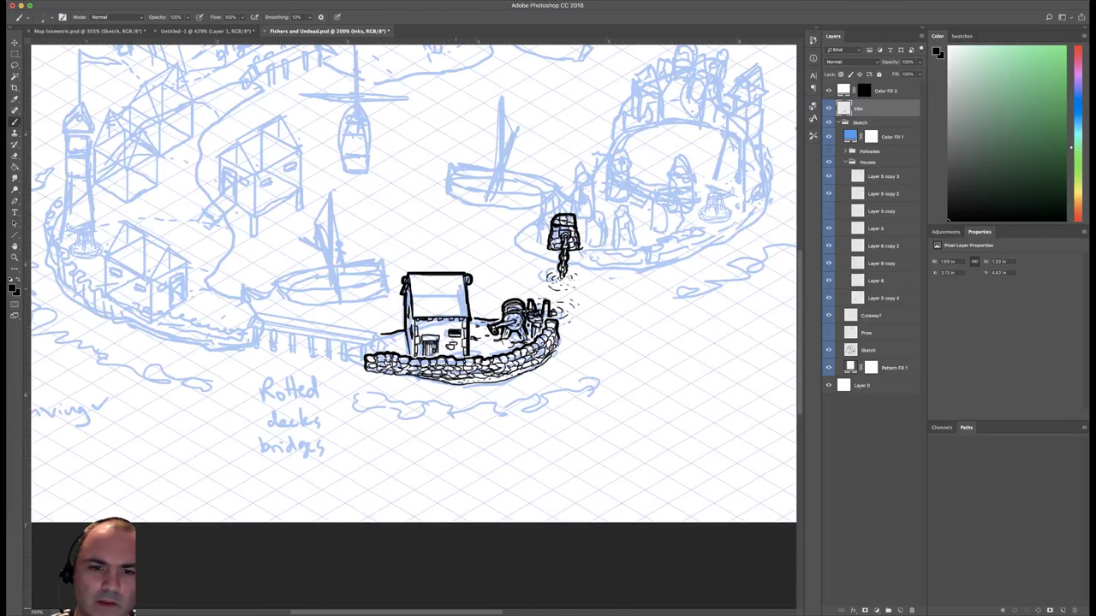
left_click_drag(505, 274, 523, 293)
right_click(522, 293)
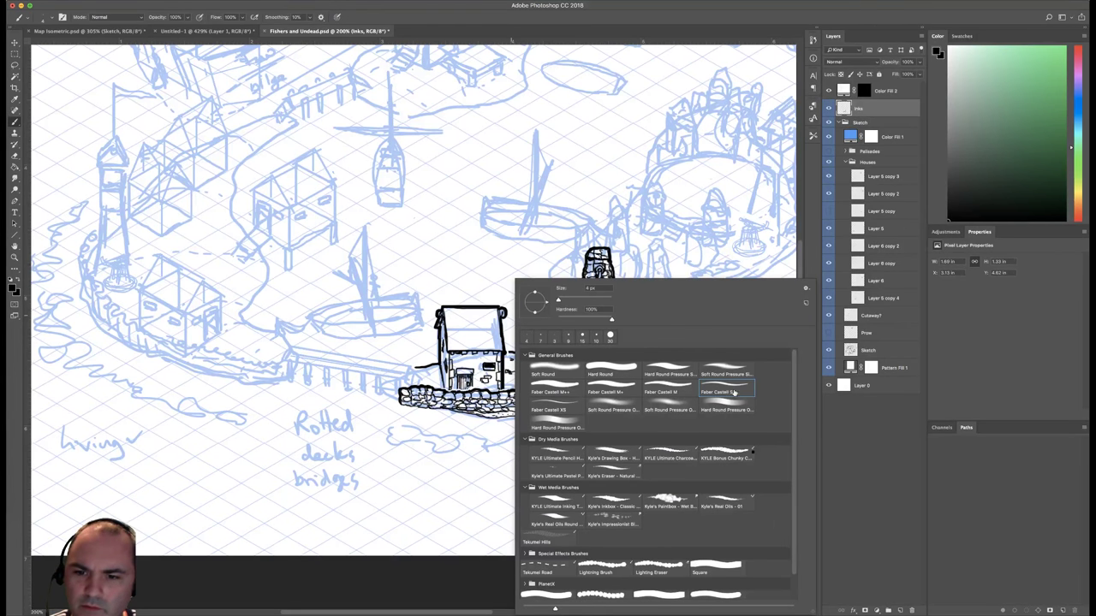
left_click(552, 409)
key("Return")
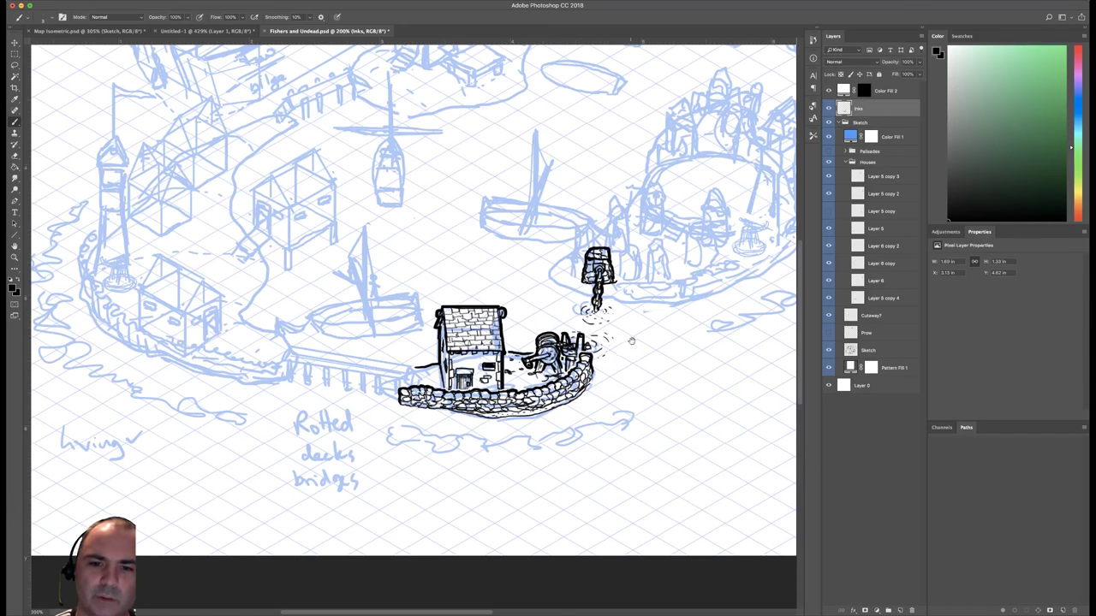
Thicken the lower outline of the islet's curved stone wall with the Faber Castell M brush.
left_click_drag(624, 346, 663, 328)
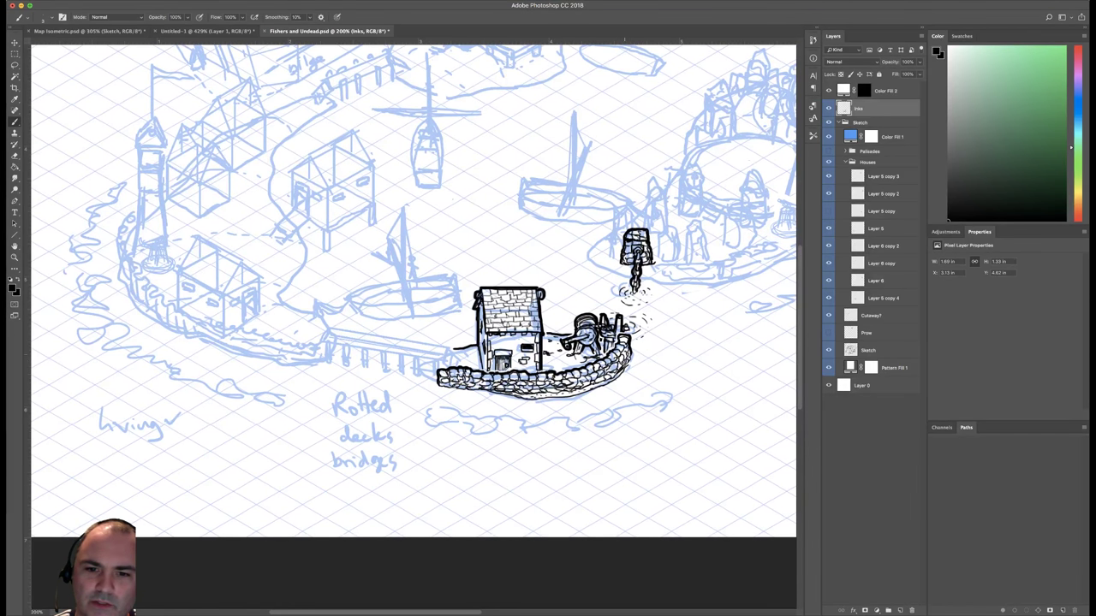
right_click(656, 339)
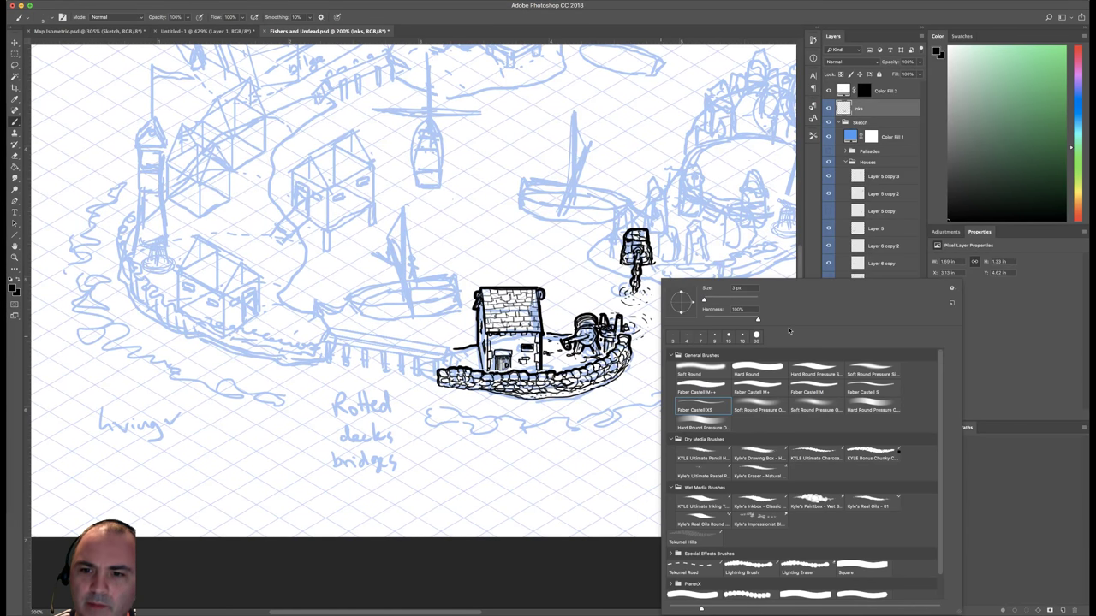
left_click(811, 390)
left_click(533, 395)
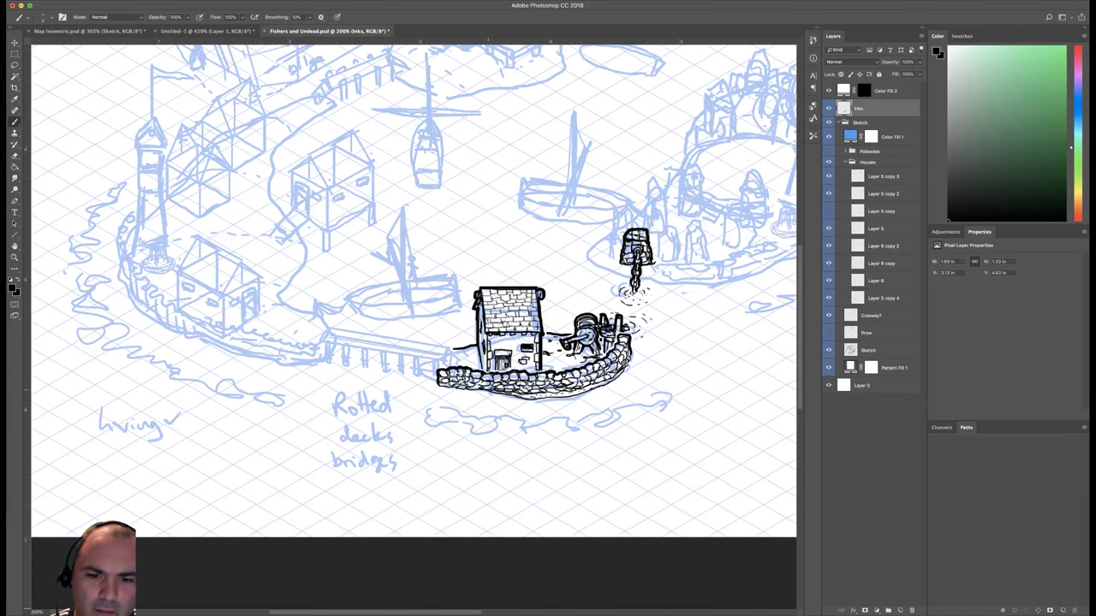
mouse_move(502, 393)
left_mouse_down()
mouse_move(589, 391)
mouse_move(621, 375)
mouse_move(631, 351)
left_mouse_up()
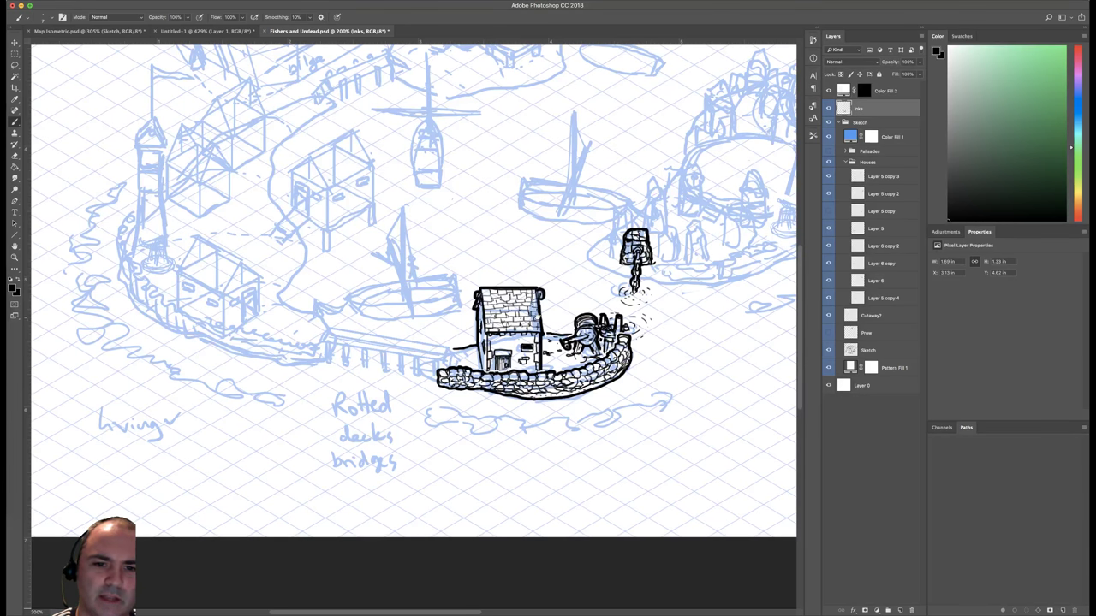
Ink the rotted bridge's seven support posts and the thin deck edge linking their tops with the Faber Castell S brush.
left_click_drag(526, 328, 631, 314)
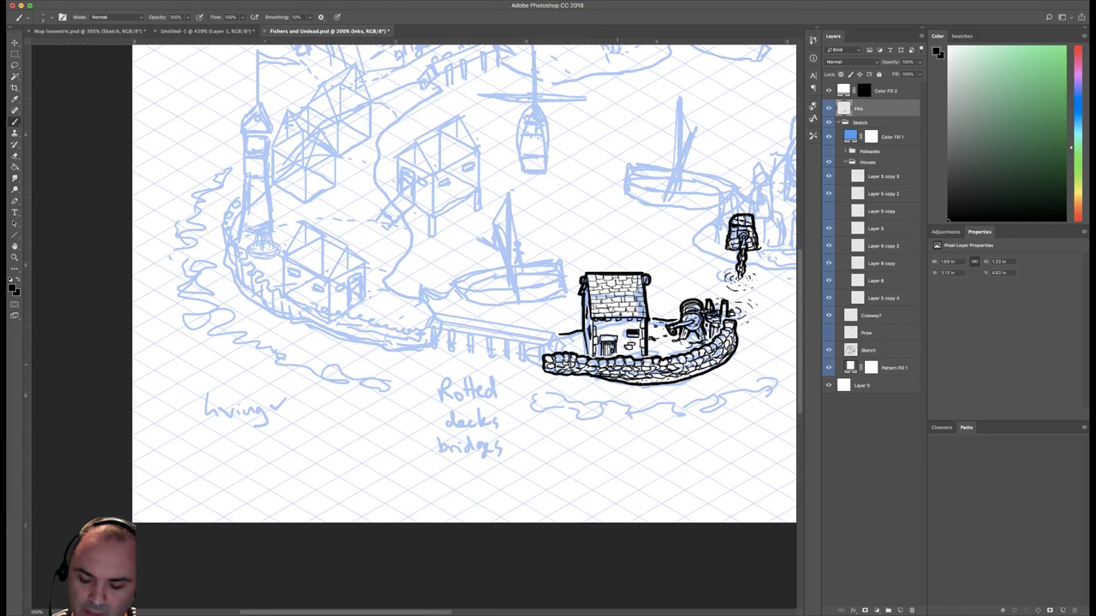
scroll(603, 282, "right", 6)
scroll(603, 282, "up", 2)
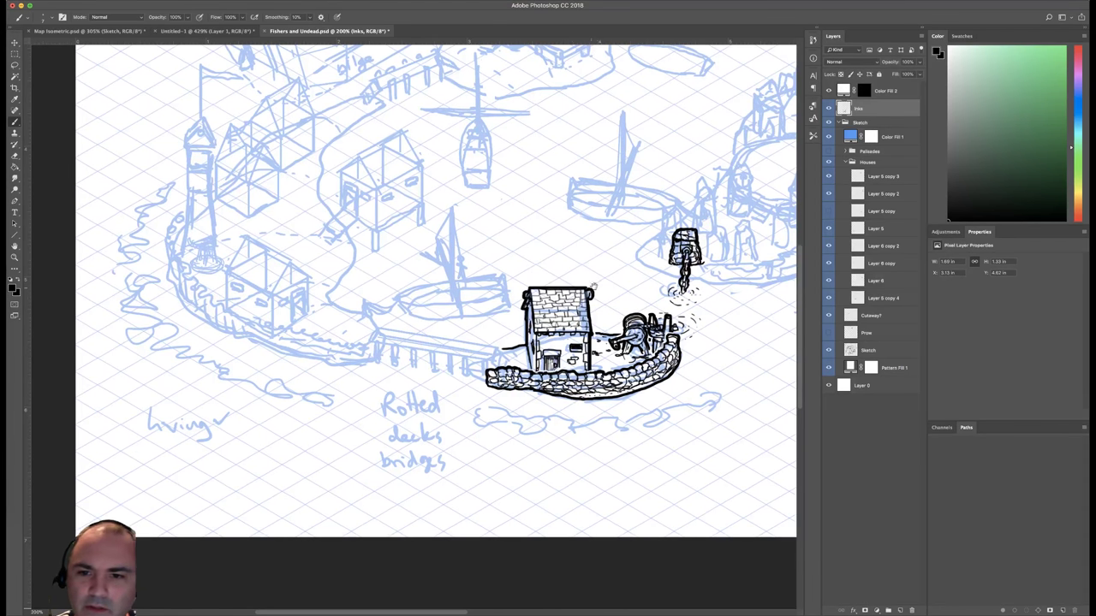
scroll(566, 309, "right", 2)
scroll(566, 309, "up", 1)
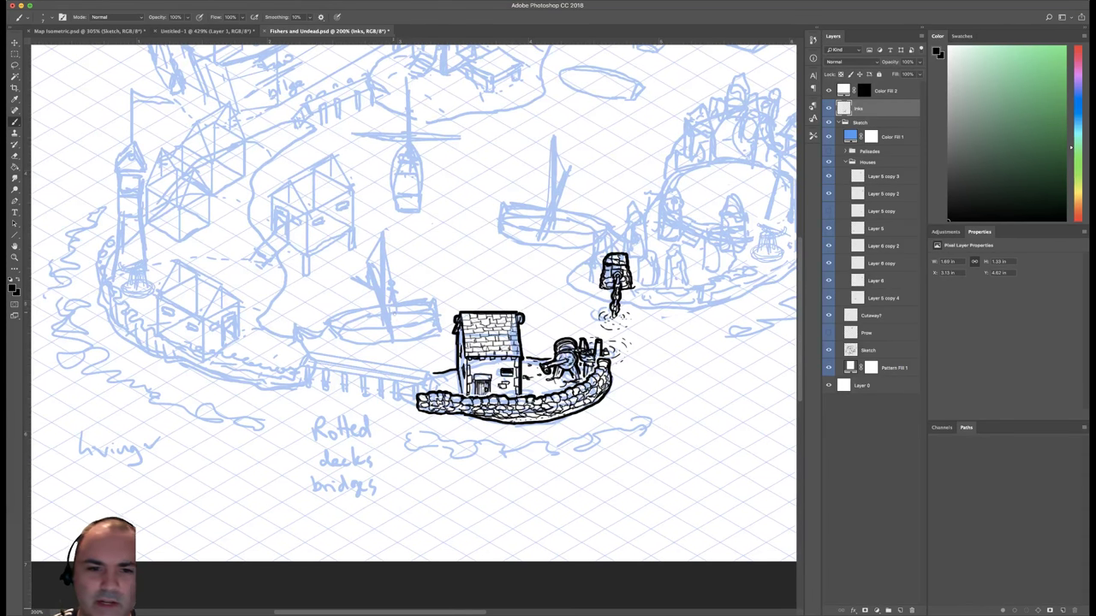
right_click(397, 324)
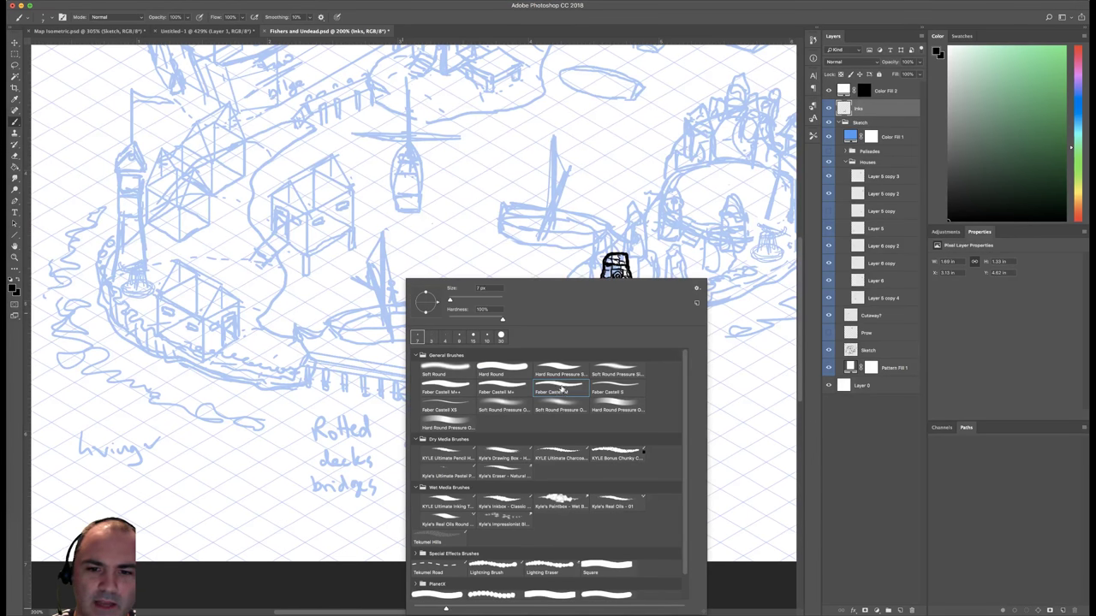
left_click(618, 386)
left_click(351, 370)
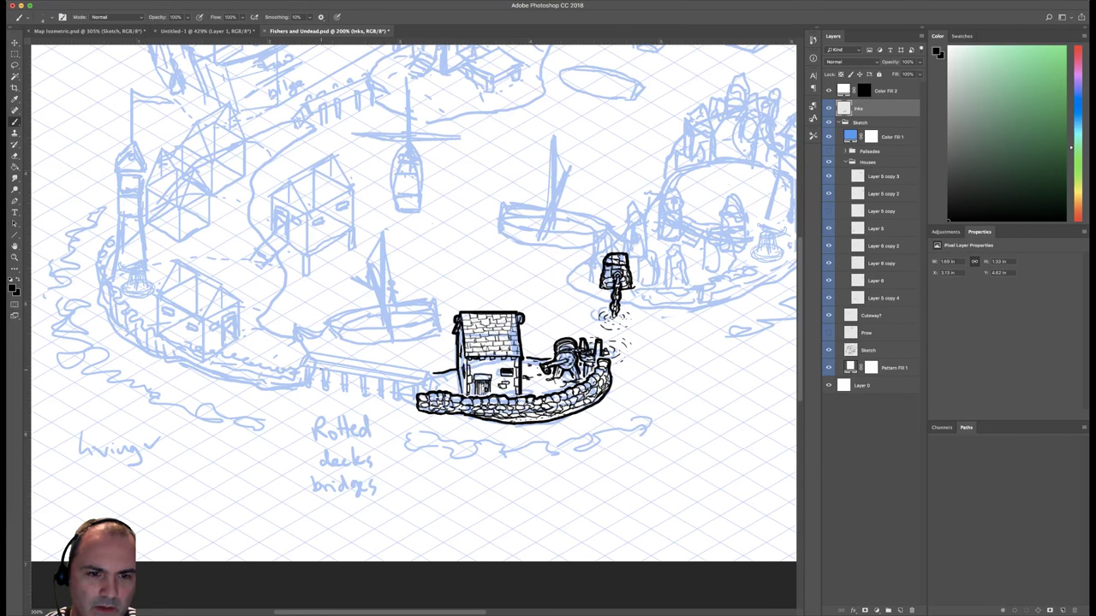
left_click_drag(321, 369, 321, 387)
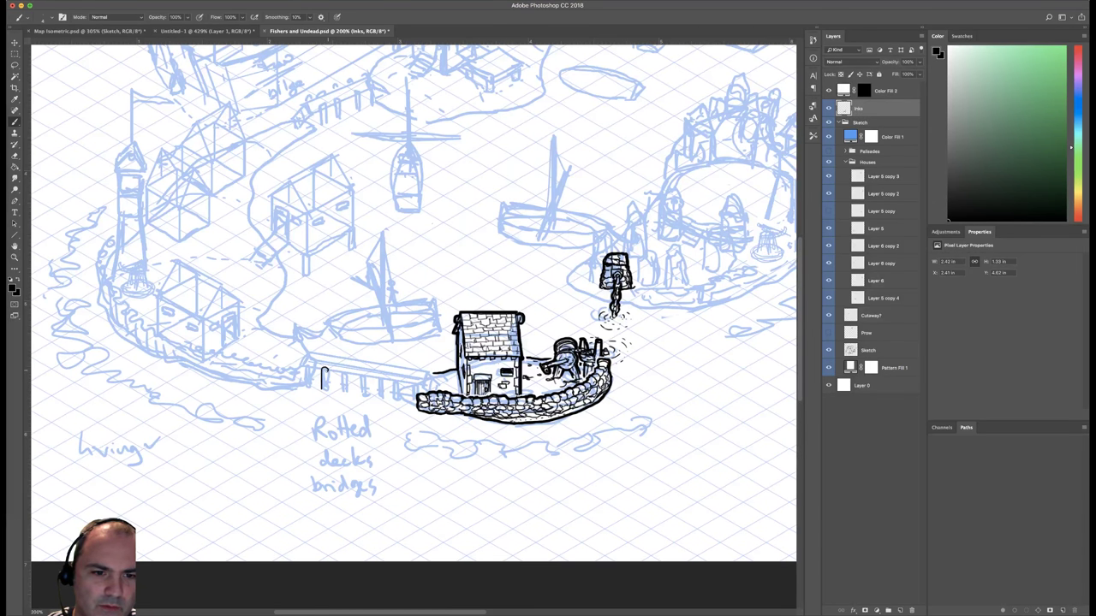
mouse_move(329, 369)
left_mouse_down()
mouse_move(329, 389)
mouse_move(340, 393)
left_mouse_up()
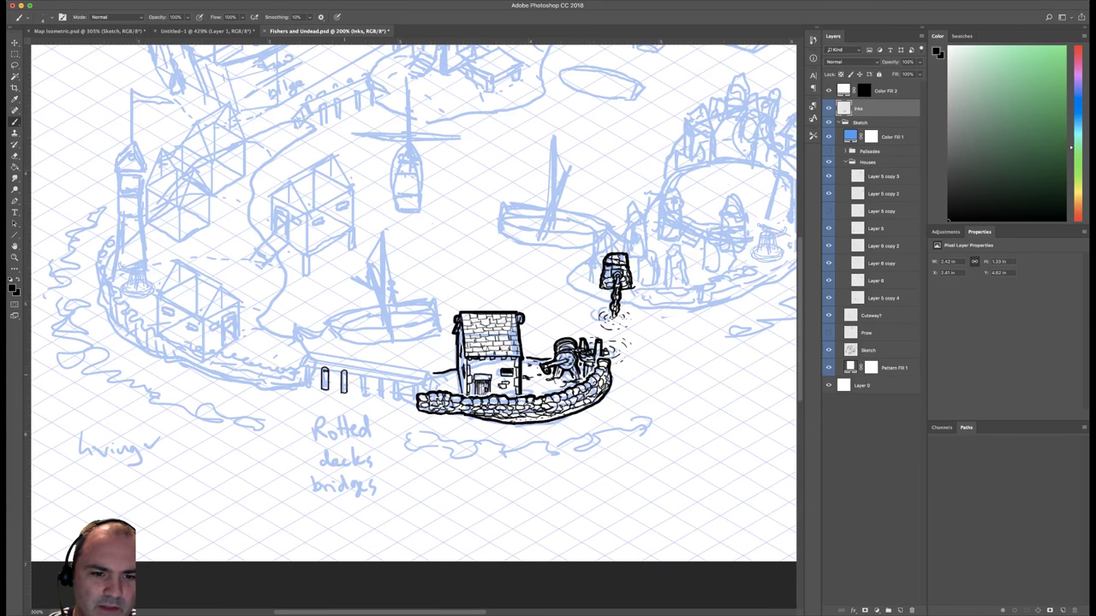
left_click_drag(360, 374, 367, 394)
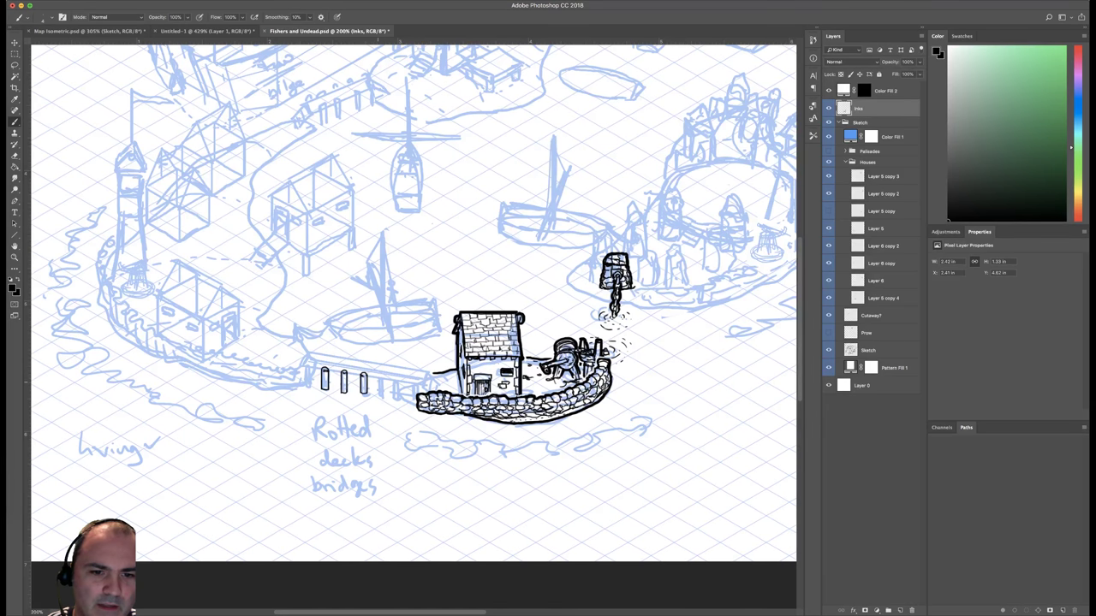
left_click_drag(378, 377, 385, 394)
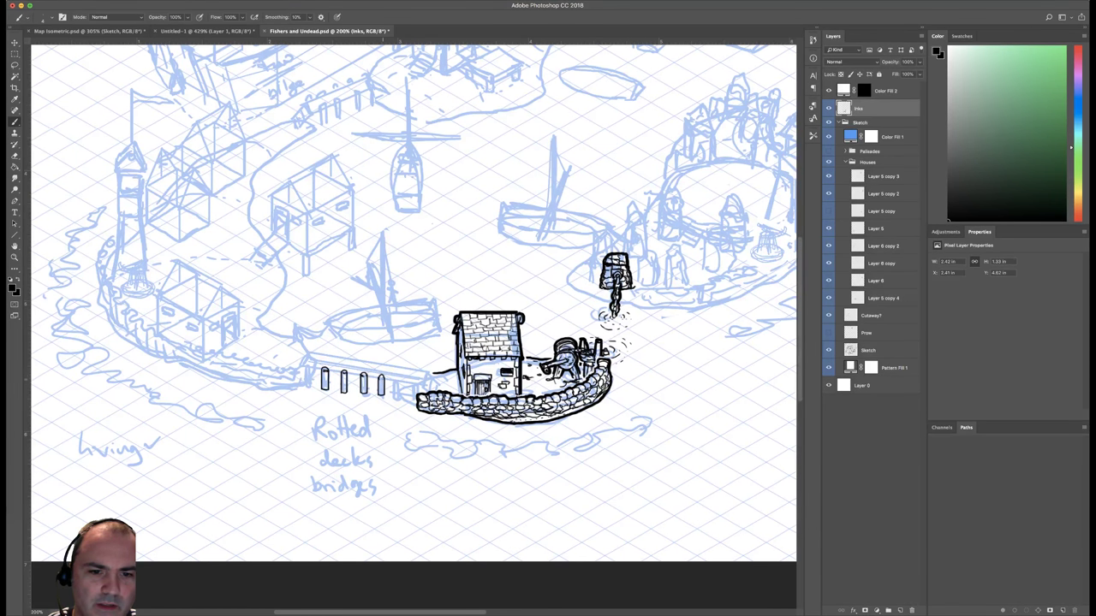
left_click_drag(394, 376, 394, 396)
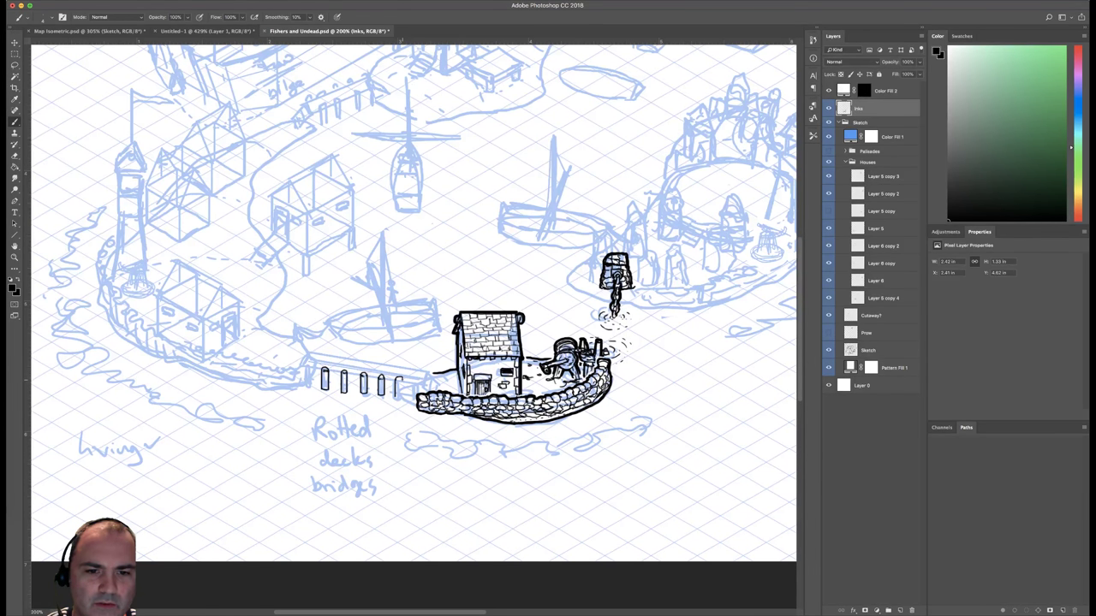
left_click_drag(403, 378, 402, 396)
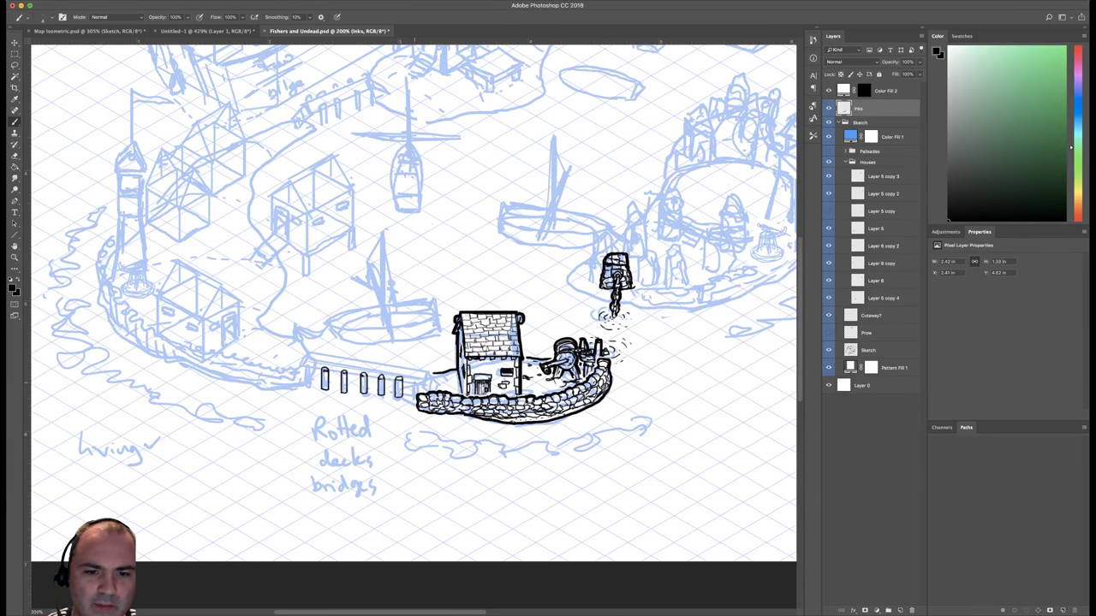
left_click_drag(413, 382, 413, 400)
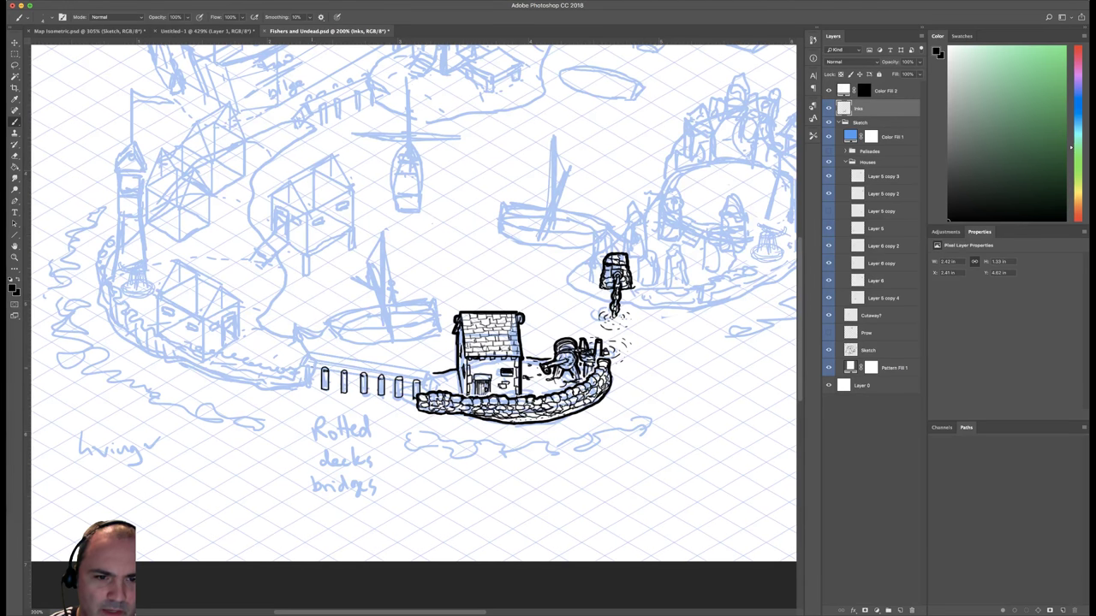
left_click_drag(305, 365, 311, 387)
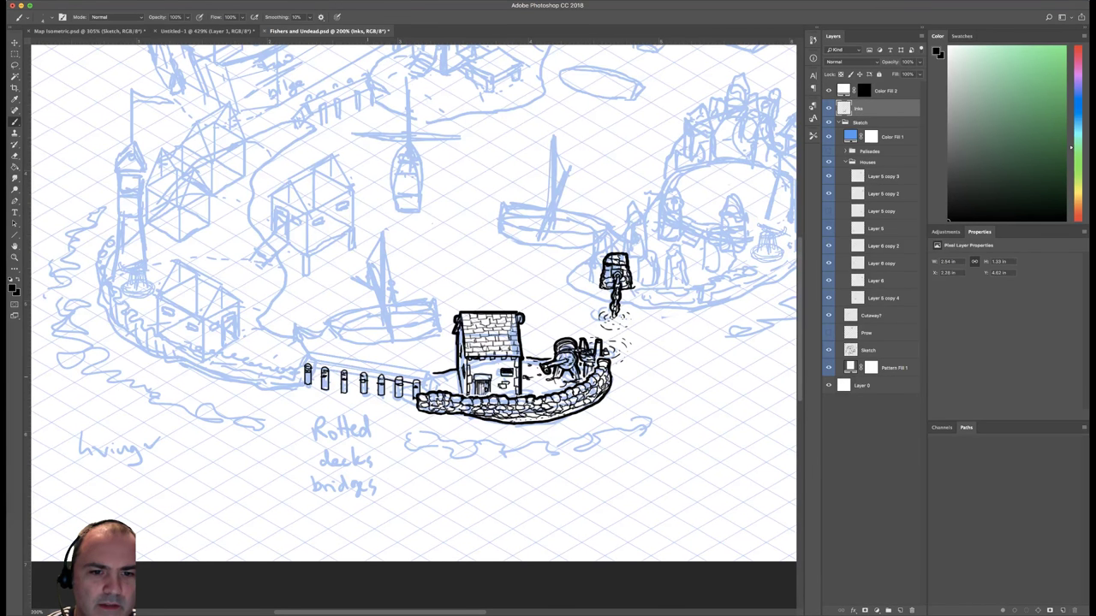
left_click_drag(347, 374, 359, 376)
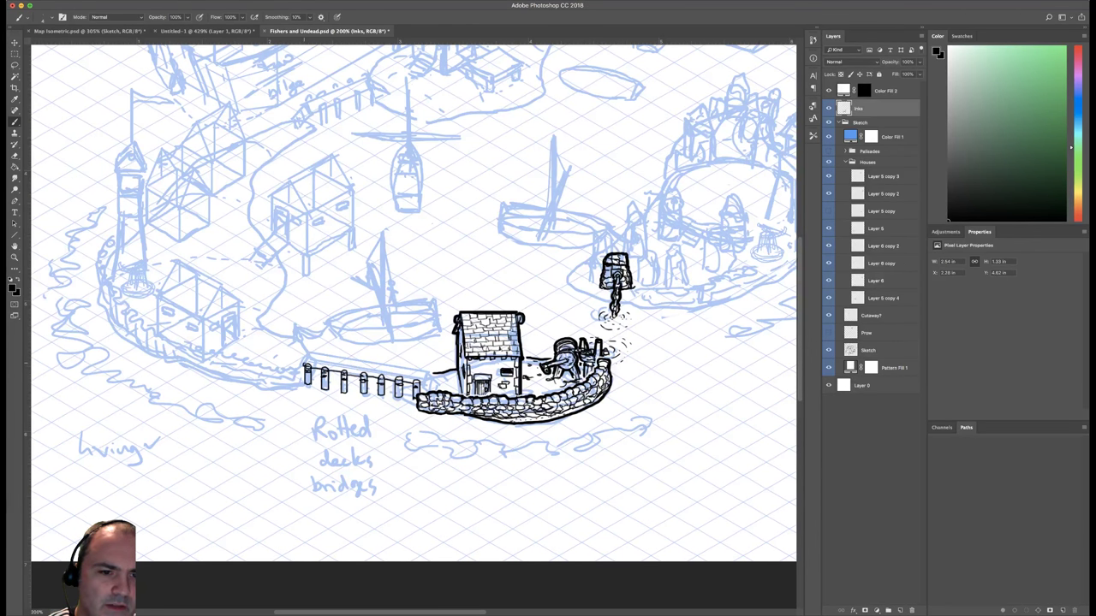
Try a straight 4 px line along the bridge deck with the Line tool.
key("u")
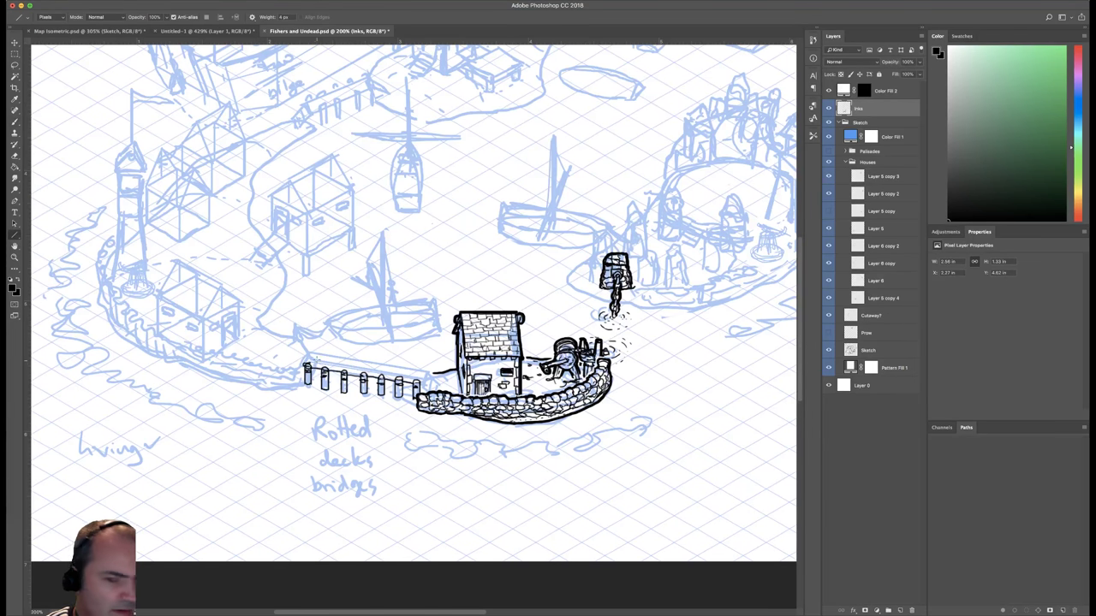
left_click_drag(315, 359, 368, 359)
key("super+z")
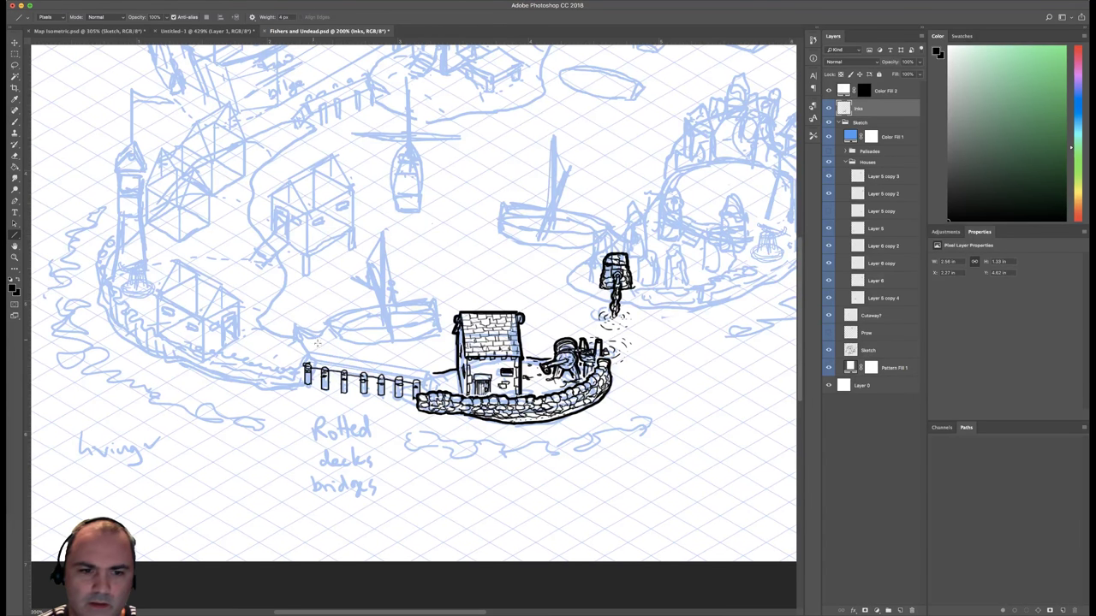
Ink the rotted bridge deck's long edges with straight 3 px lines and close its islet end with brush strokes.
left_click_drag(306, 361, 430, 366)
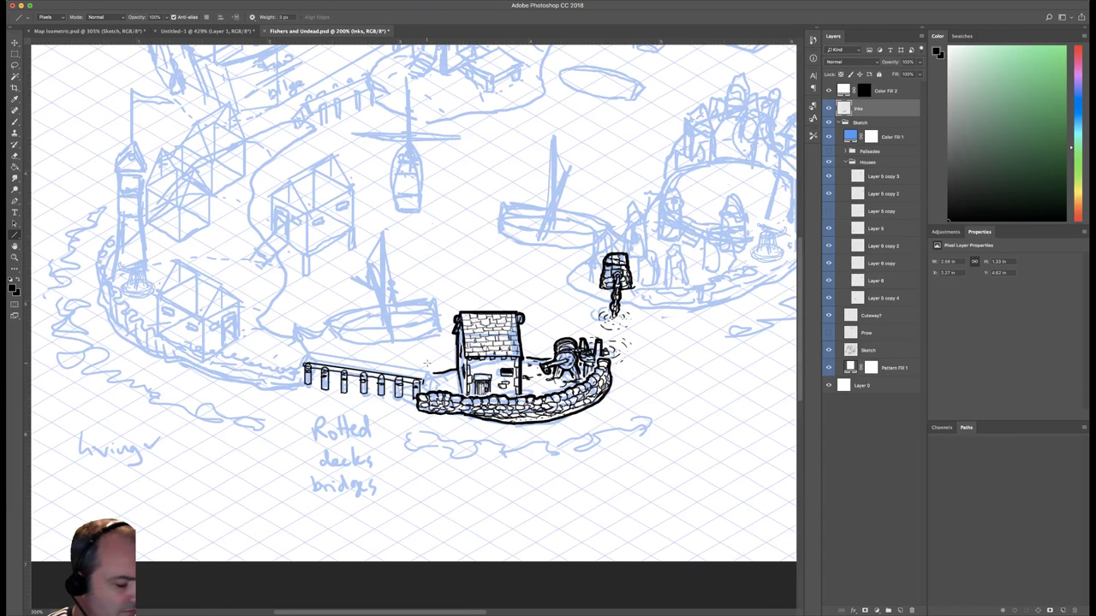
left_click_drag(426, 377, 304, 352)
key("b")
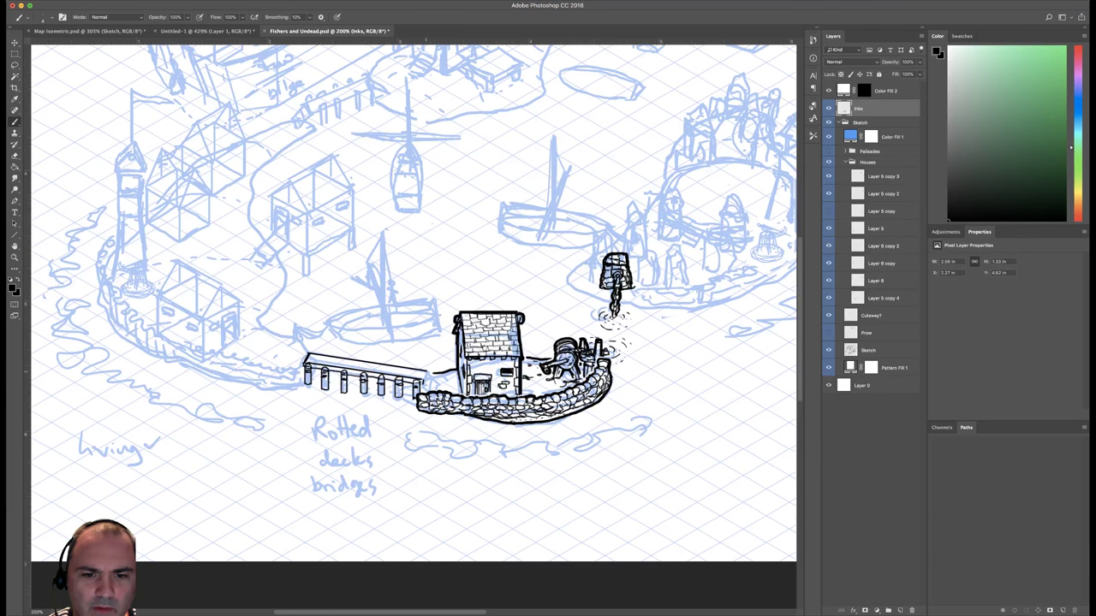
left_click_drag(426, 371, 425, 381)
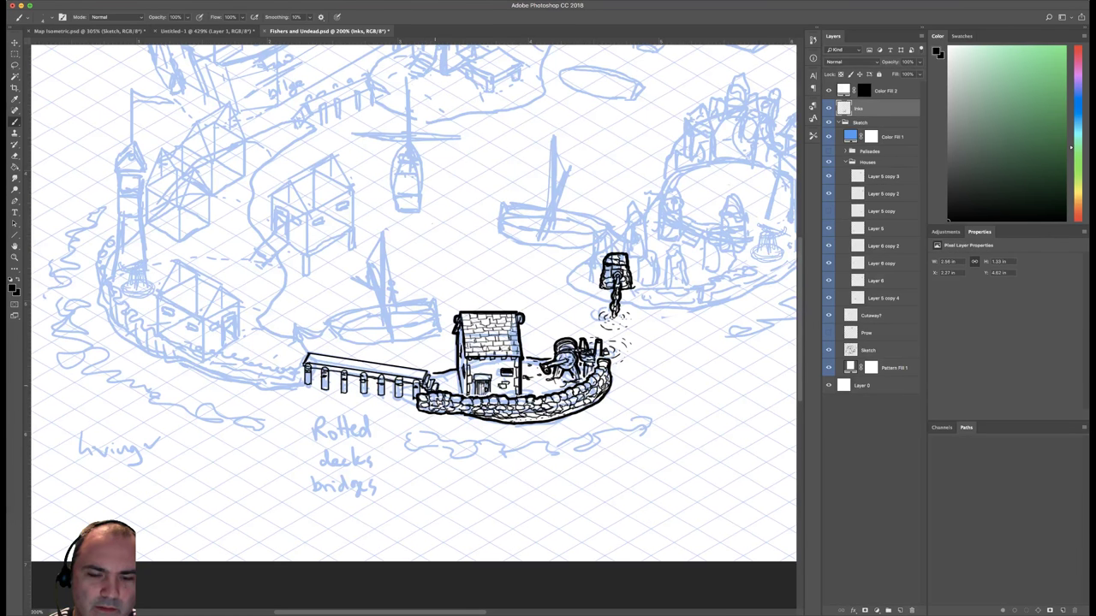
left_click_drag(403, 328, 519, 310)
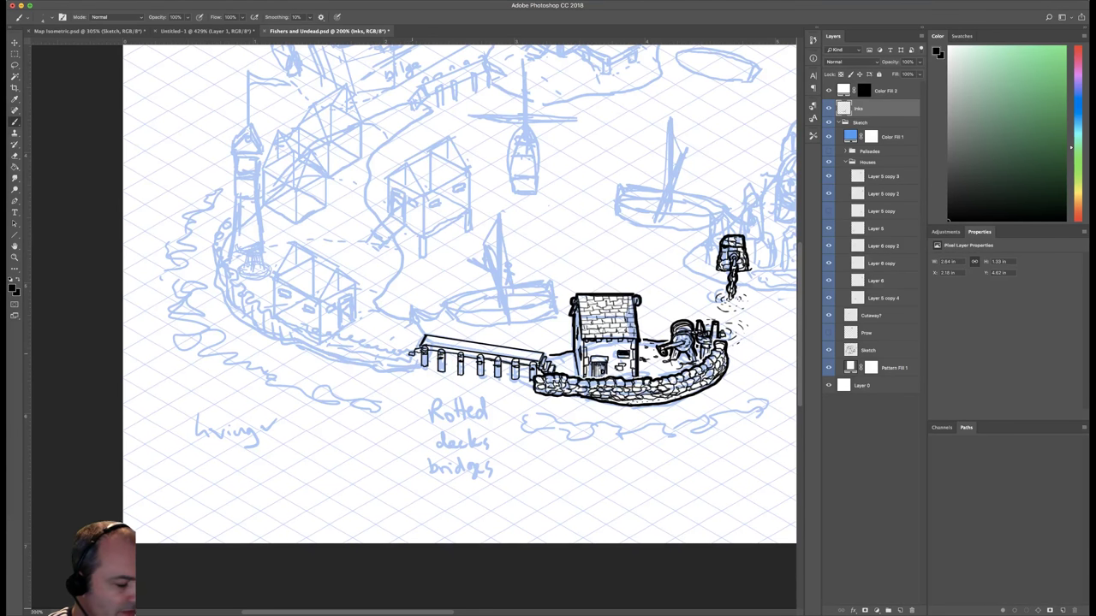
Erase the stray ink at the lighthouse end of the bridge deck.
key("e")
left_click_drag(412, 351, 412, 360)
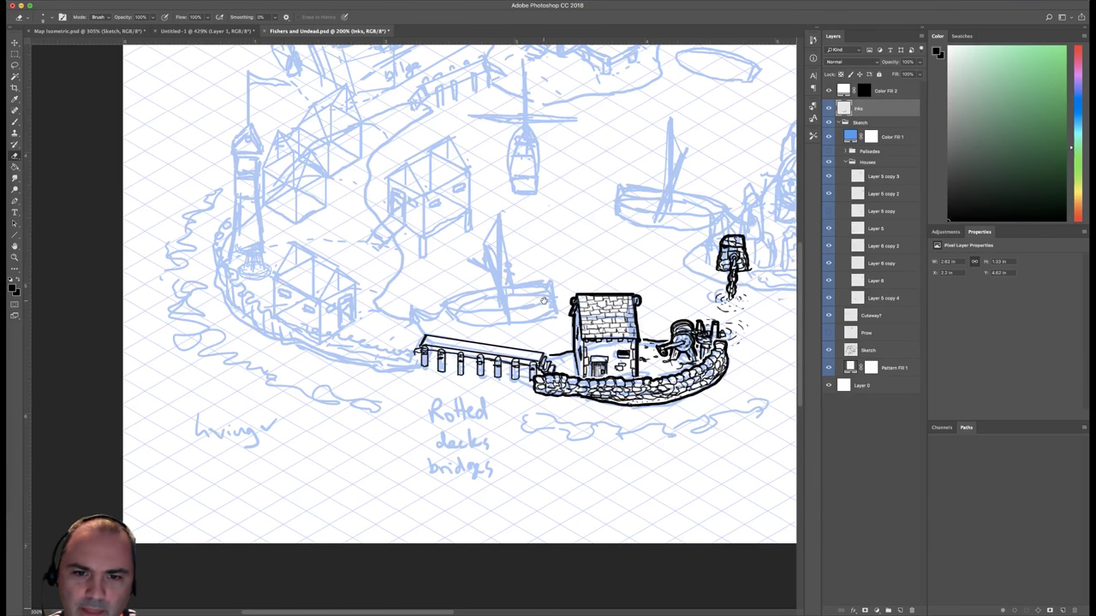
scroll(544, 308, "left", 5)
scroll(544, 308, "down", 3)
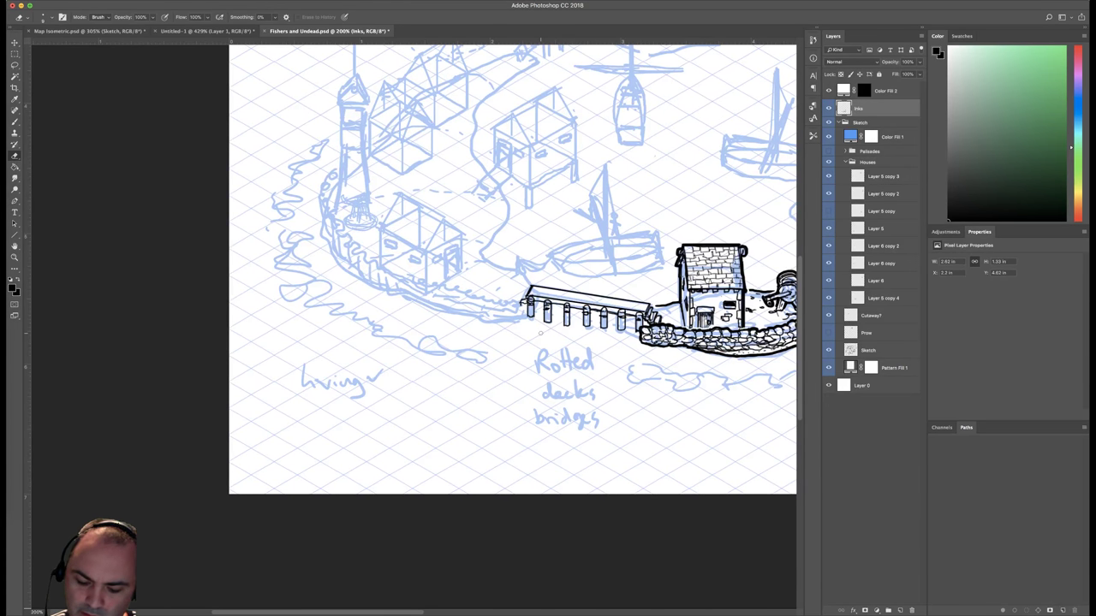
scroll(473, 284, "right", 8)
scroll(473, 283, "up", 2)
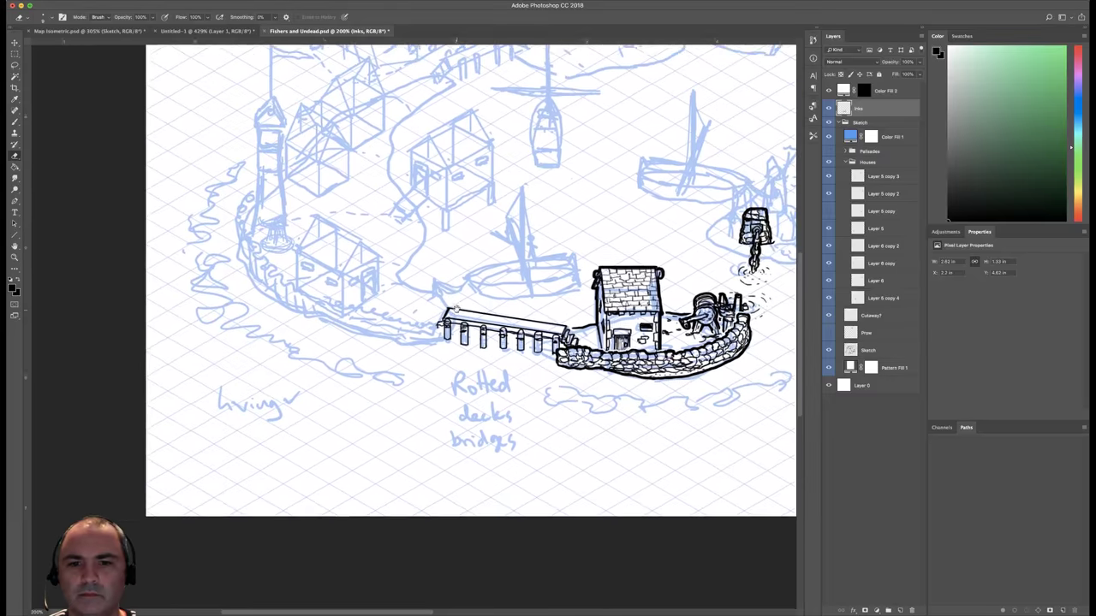
scroll(472, 304, "right", 1)
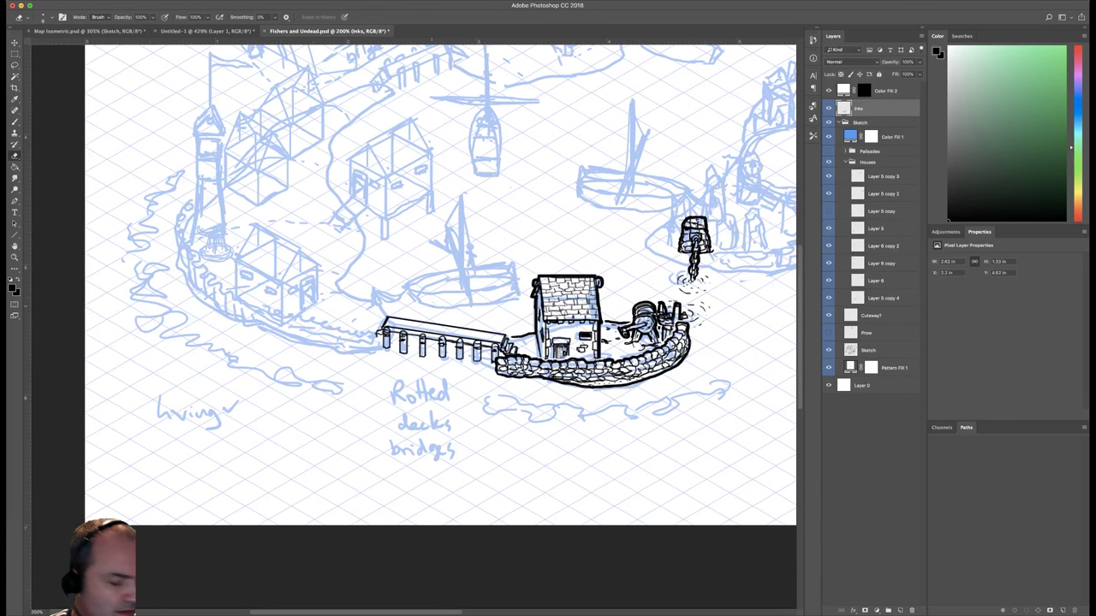
right_click(532, 290)
left_click(669, 386)
left_click(406, 336)
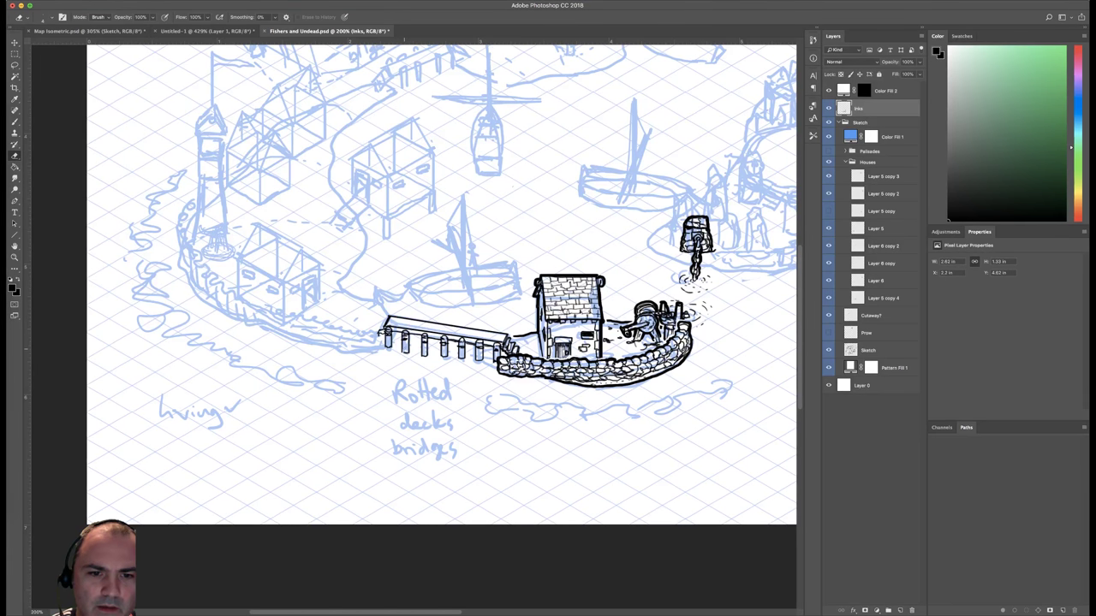
Shade the bridge's support posts and ink narrow planks across the deck with the Faber Castell XS brush.
key("b")
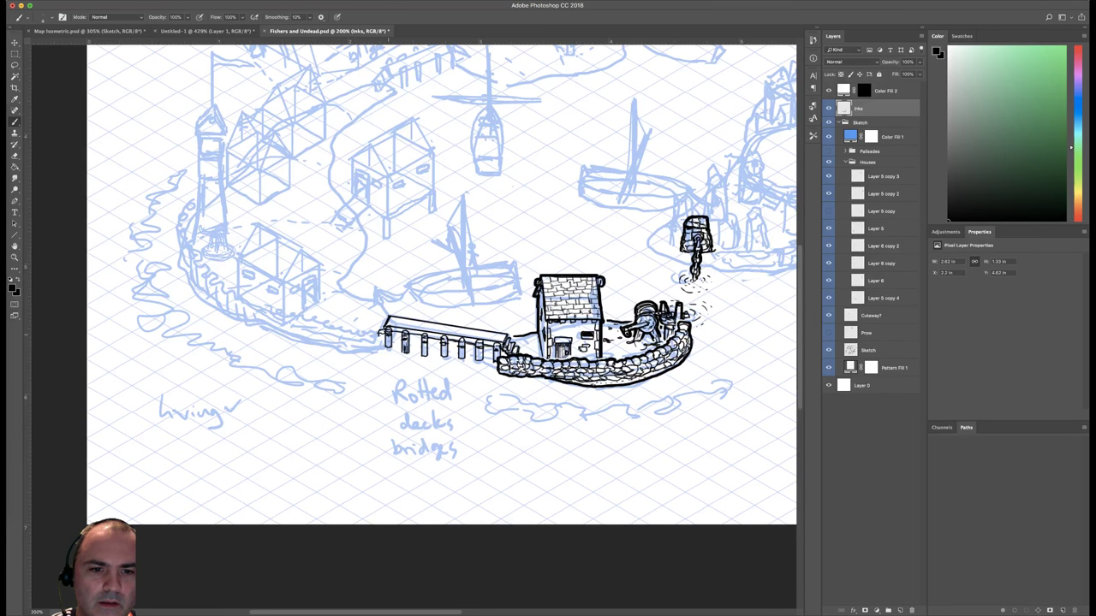
left_click_drag(389, 338, 390, 346)
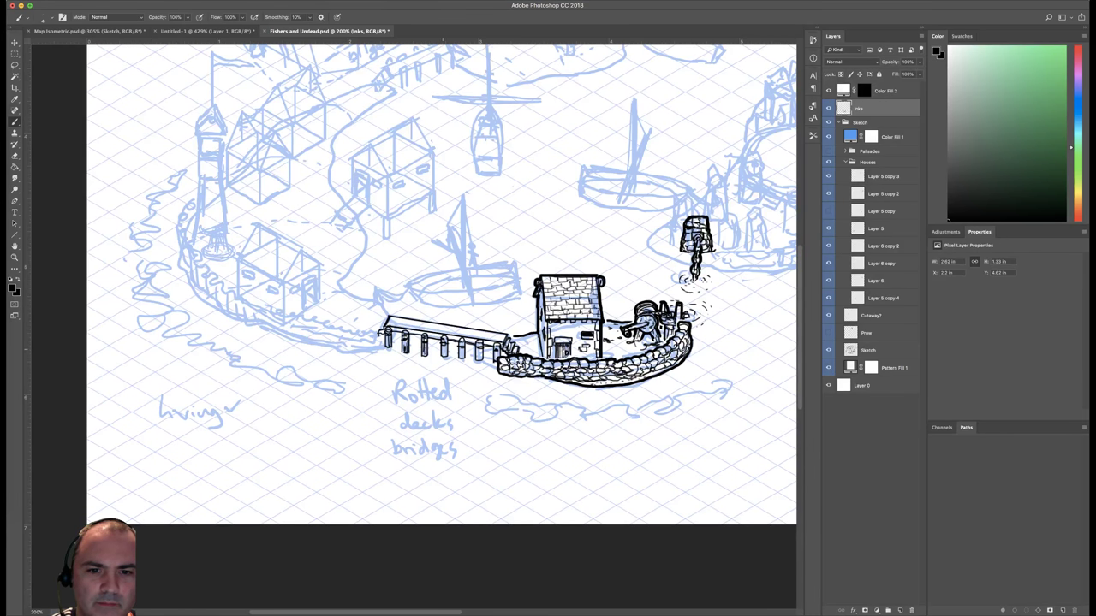
right_click(449, 341)
left_click(488, 403)
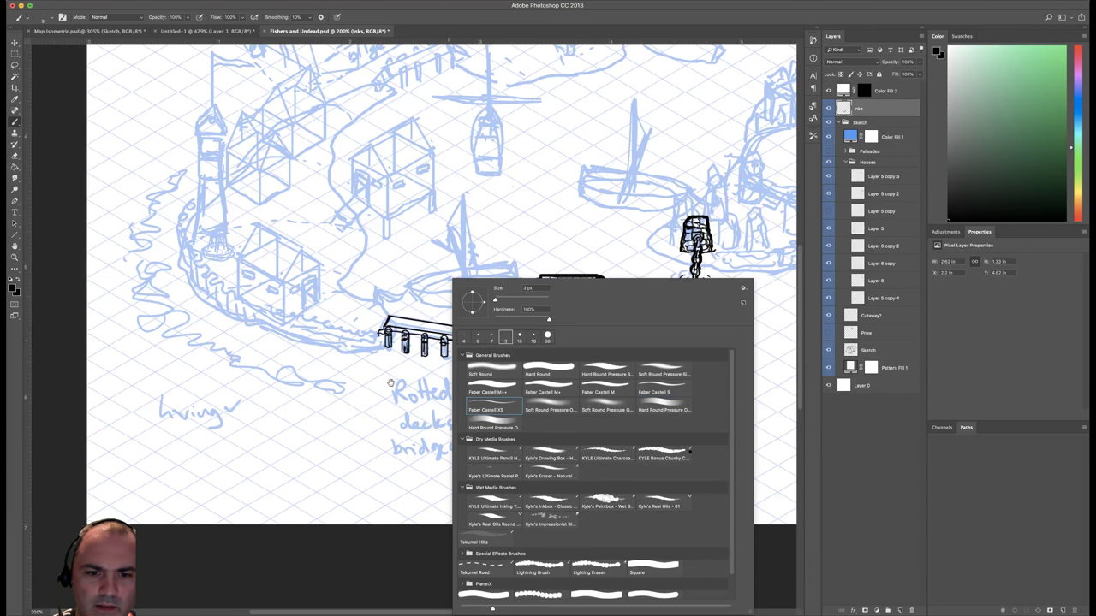
key("Return")
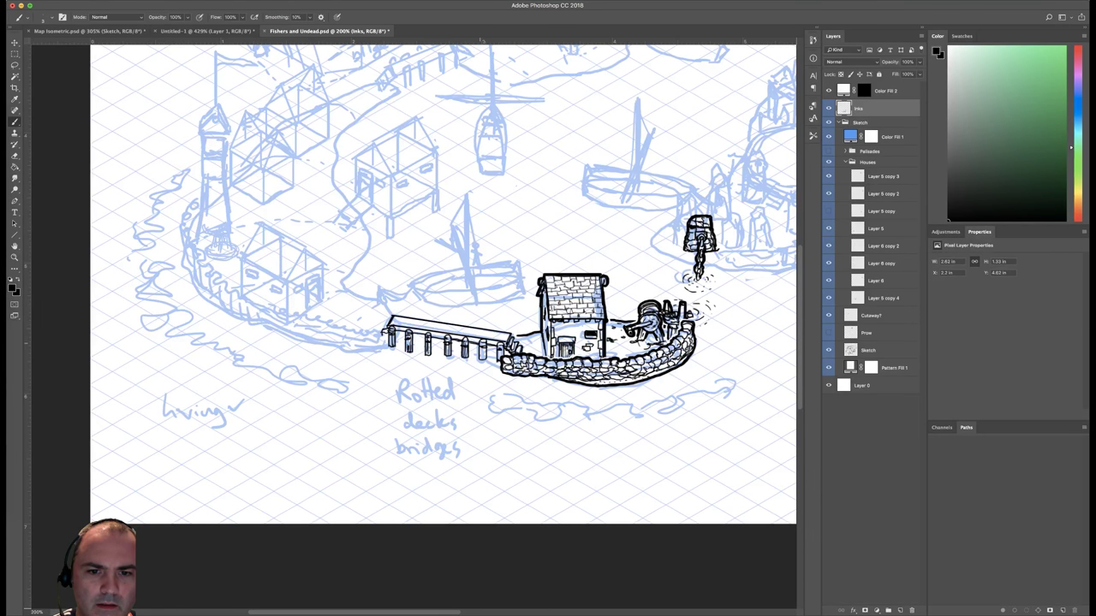
left_click_drag(481, 346, 485, 358)
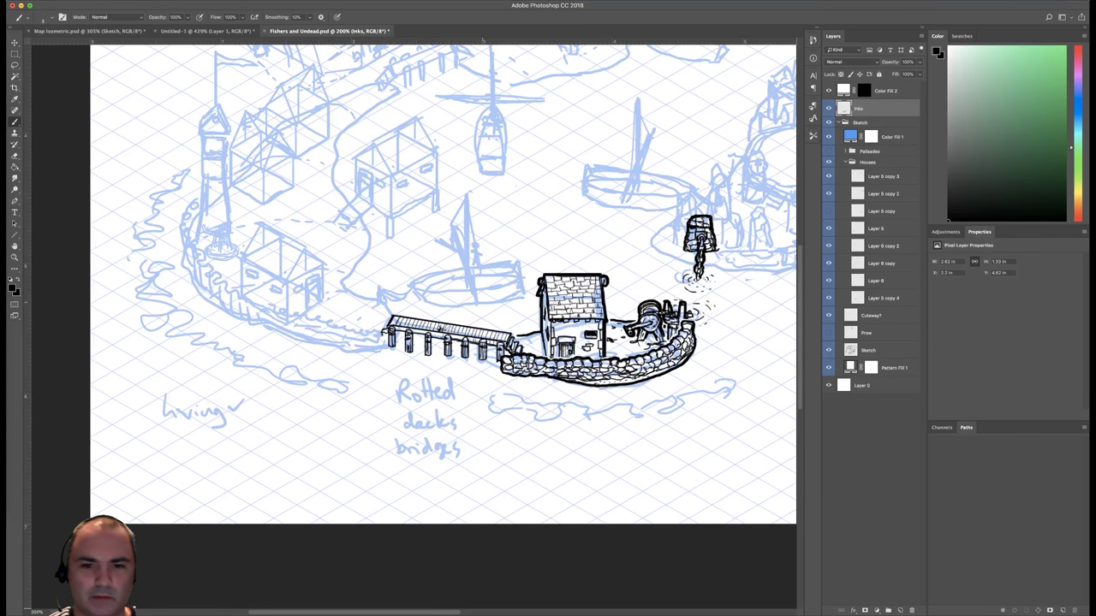
Thicken the bridge deck's long upper edge with a straight stroke of the Faber Castell M brush.
right_click(502, 328)
double_click(661, 388)
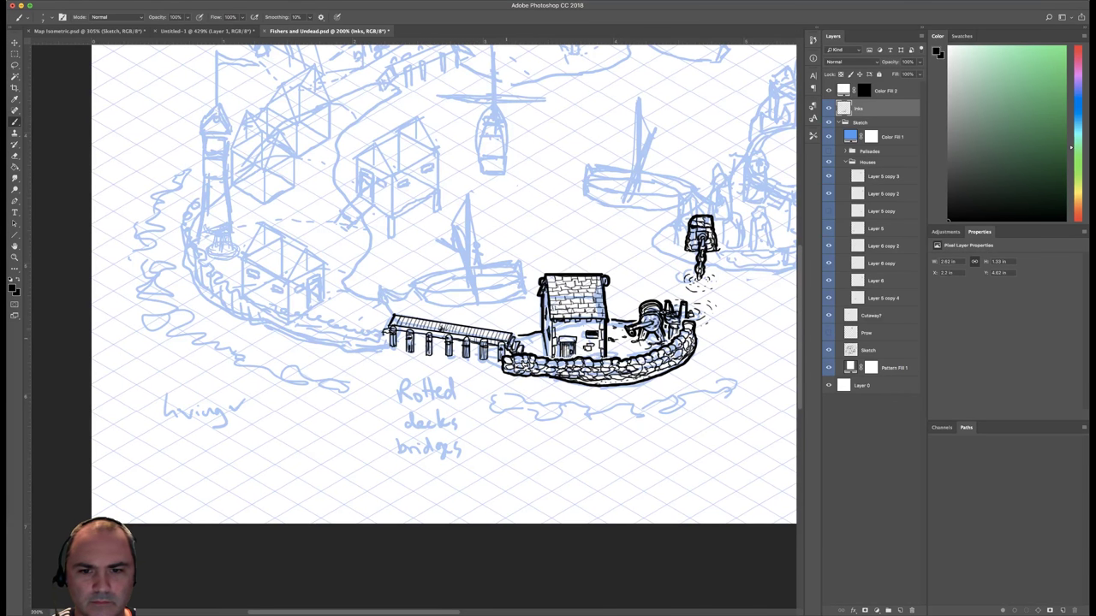
left_click(512, 333, "shift")
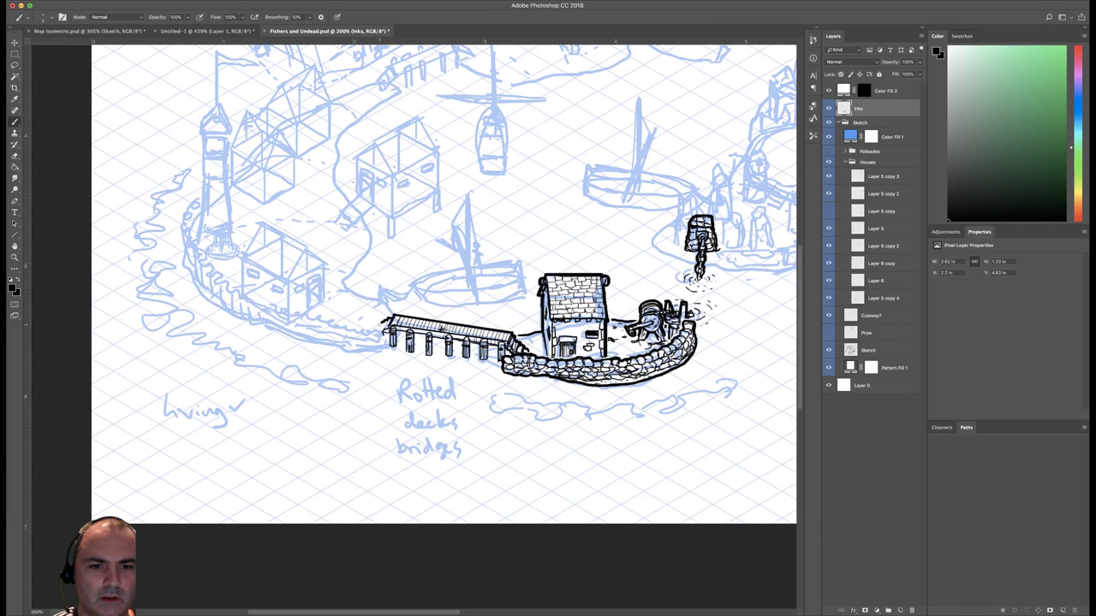
Ink the bumpy top edge of the lighthouse island's wall from the bridge towards the house with the Faber Castell M brush.
right_click(395, 279)
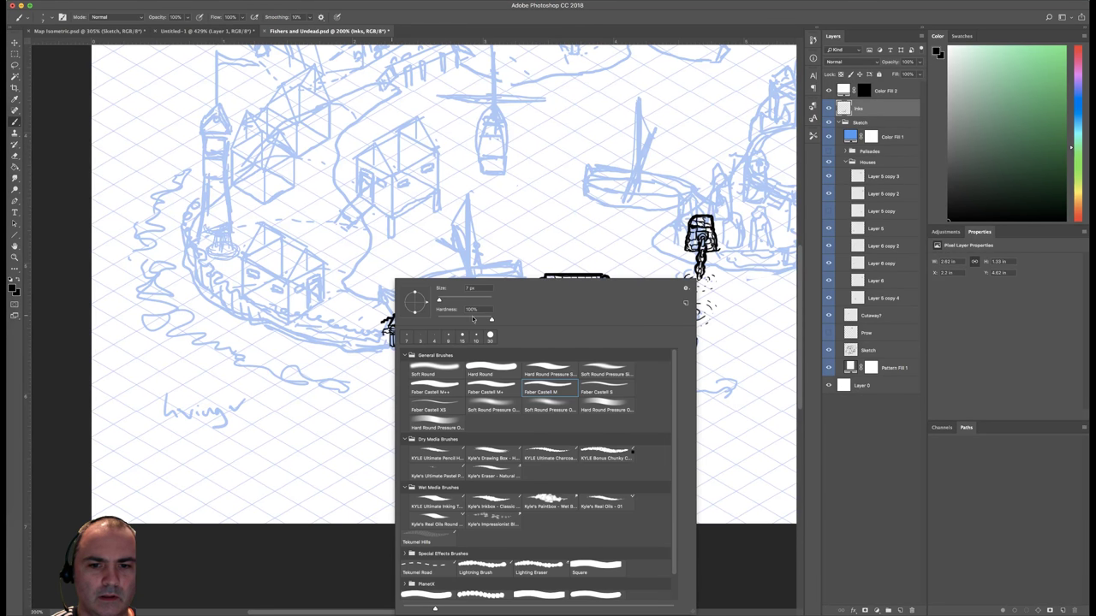
left_click(559, 390)
left_click_drag(262, 354, 372, 380)
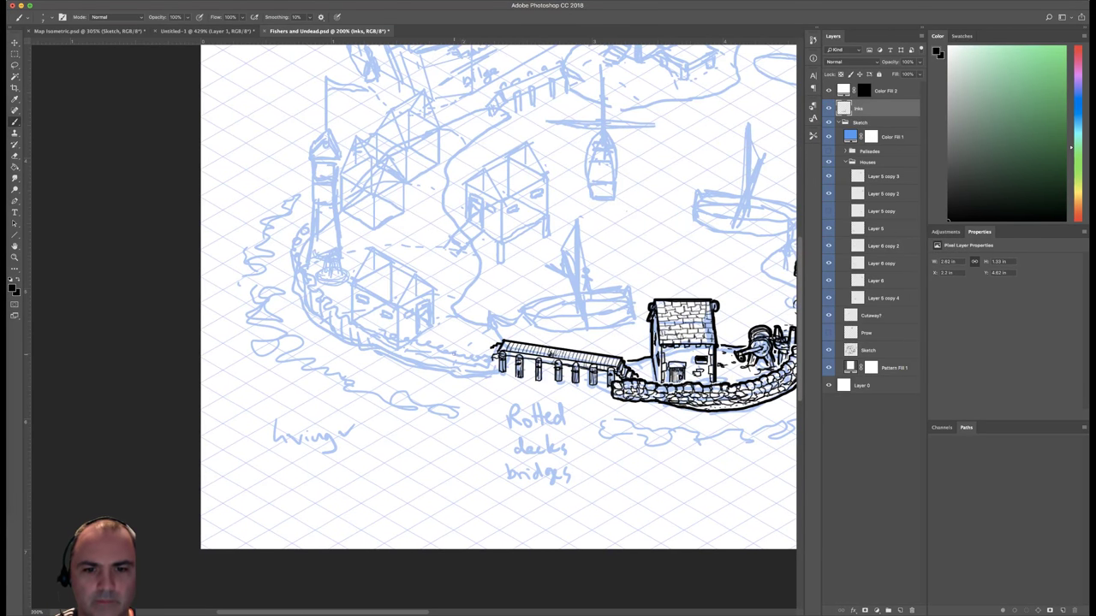
mouse_move(454, 349)
left_mouse_down()
mouse_move(489, 347)
mouse_move(494, 373)
left_mouse_up()
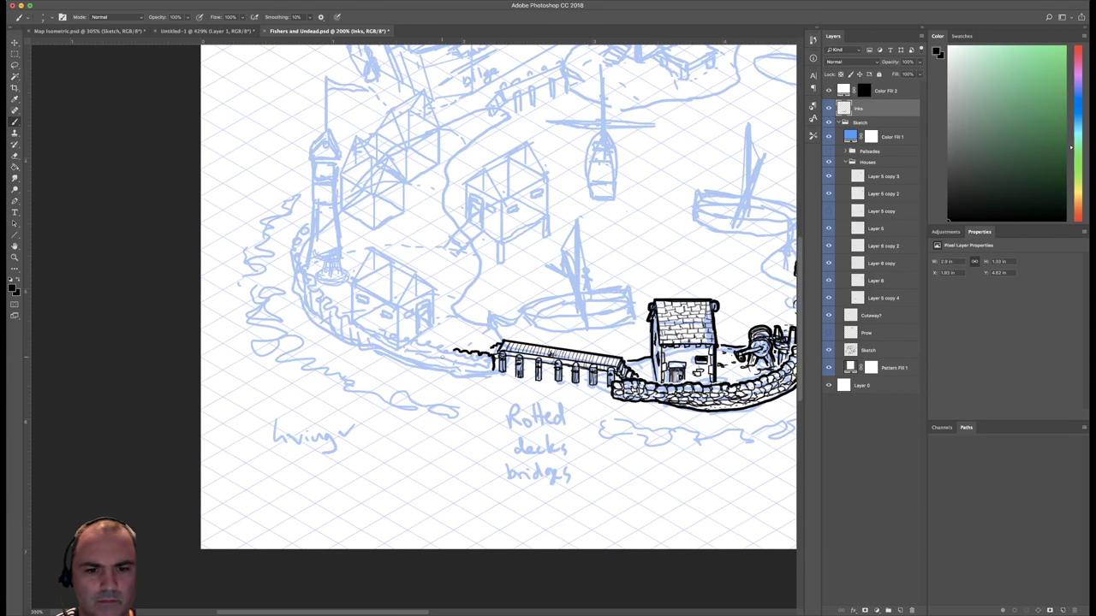
left_click_drag(441, 347, 434, 343)
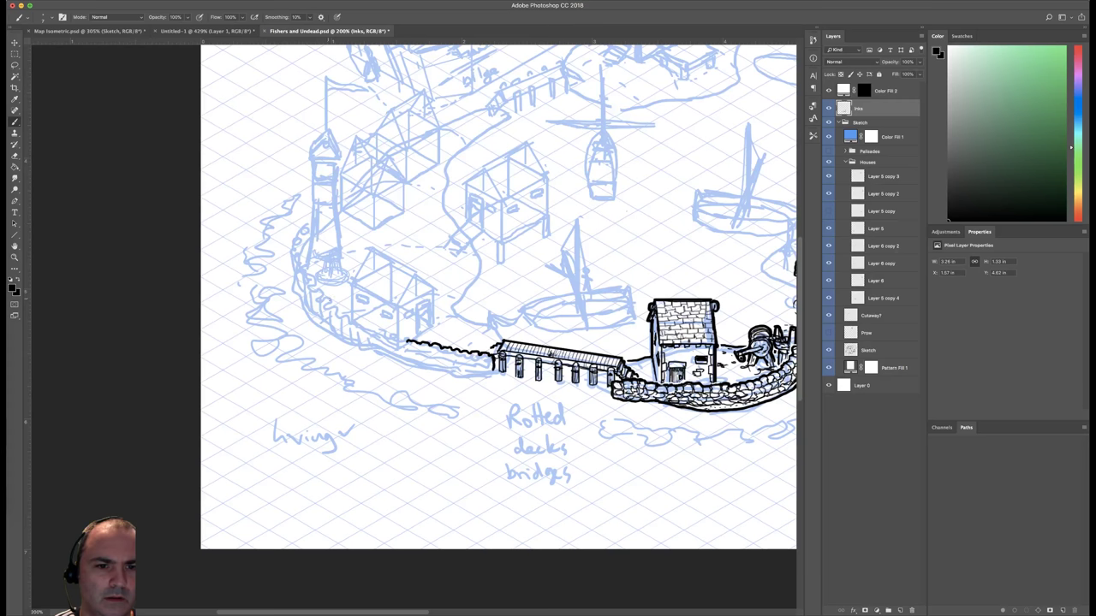
Ink a row of rounded capstones along the curved wall, past the house and up to the lighthouse, with the Faber Castell S brush.
right_click(346, 289)
left_click(554, 383)
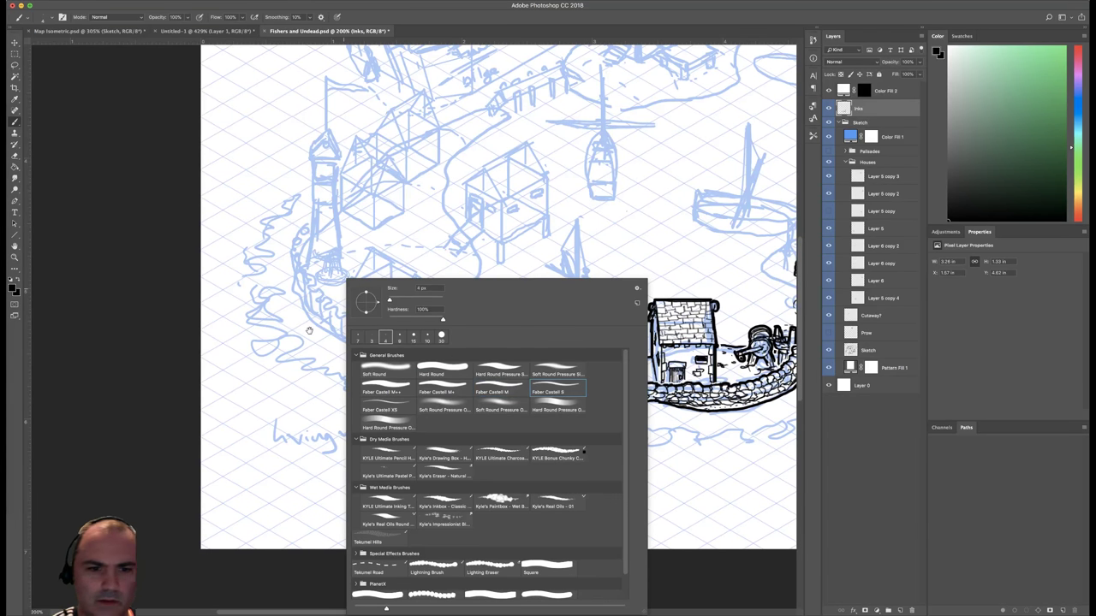
left_click(309, 331)
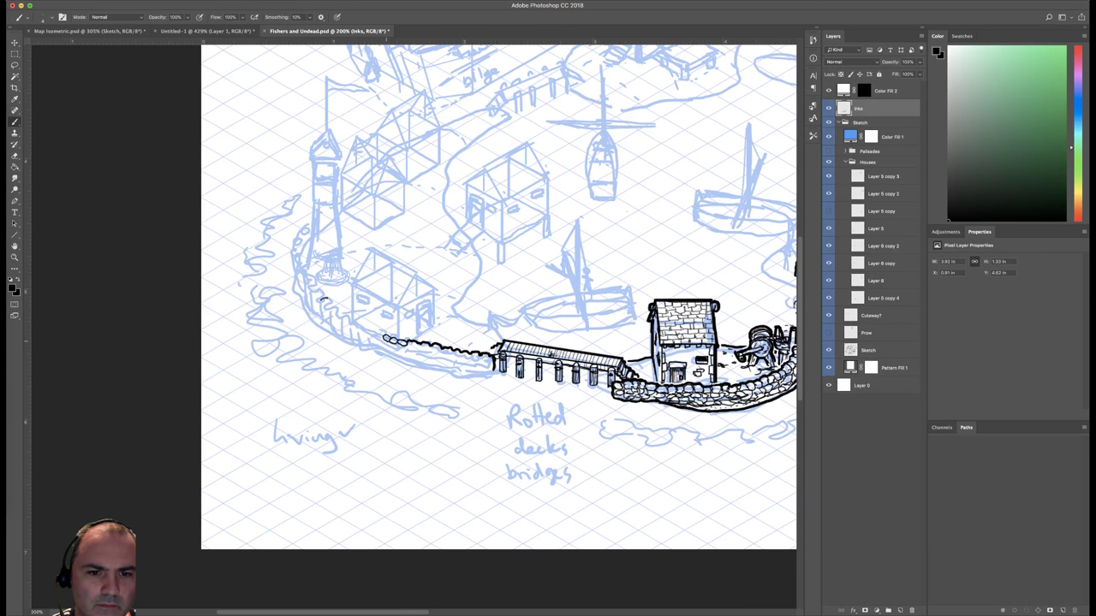
left_click_drag(375, 336, 421, 324)
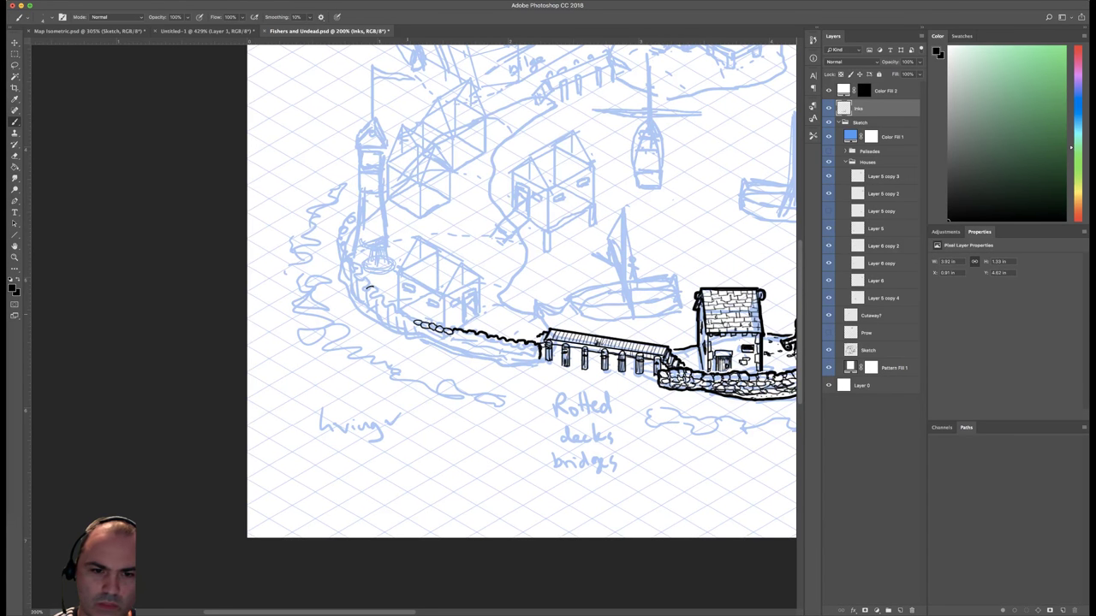
left_click_drag(417, 321, 410, 322)
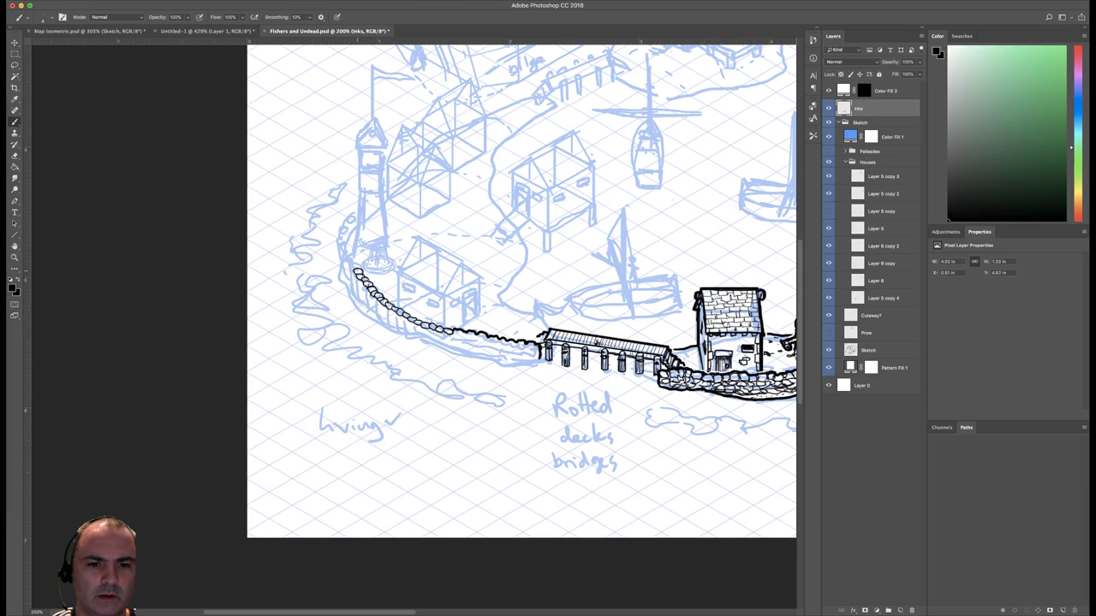
left_click_drag(357, 270, 346, 259)
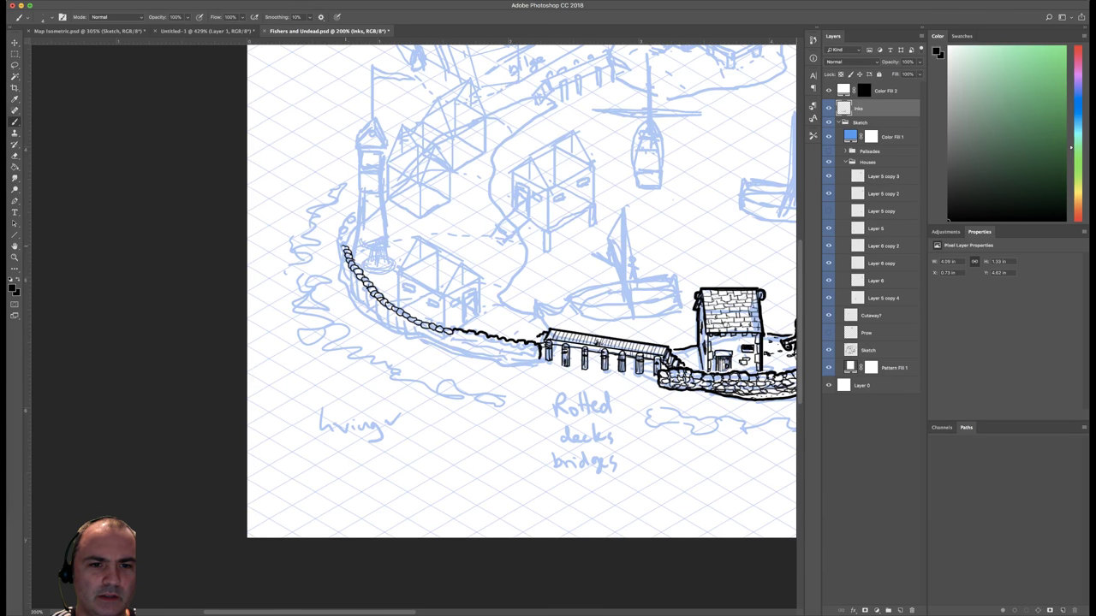
left_click_drag(346, 250, 342, 246)
scroll(521, 291, "up", 1)
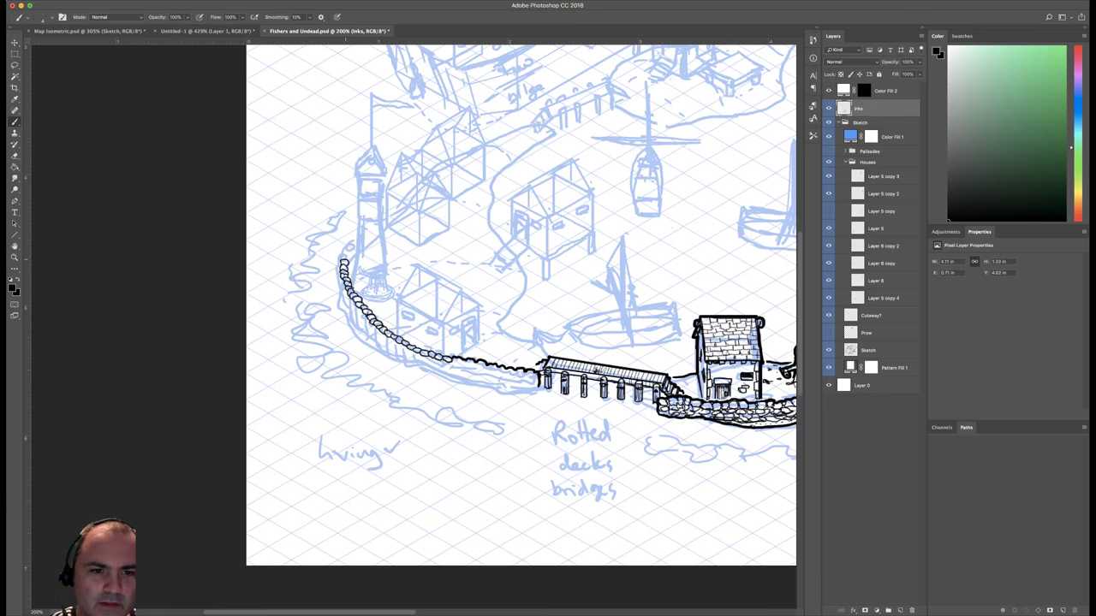
left_click_drag(348, 261, 342, 256)
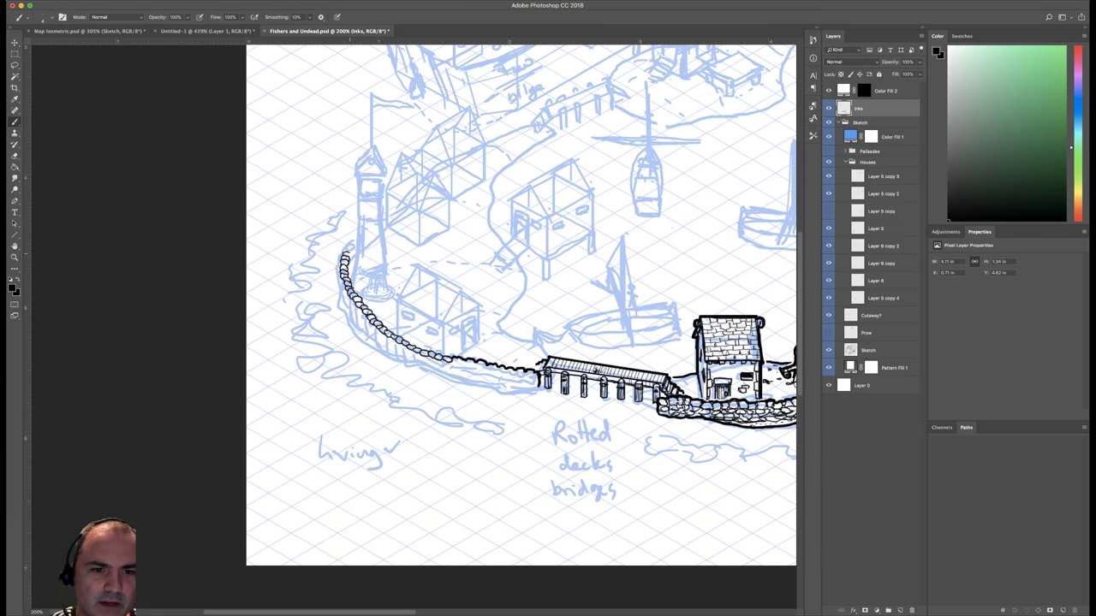
left_click_drag(346, 250, 351, 245)
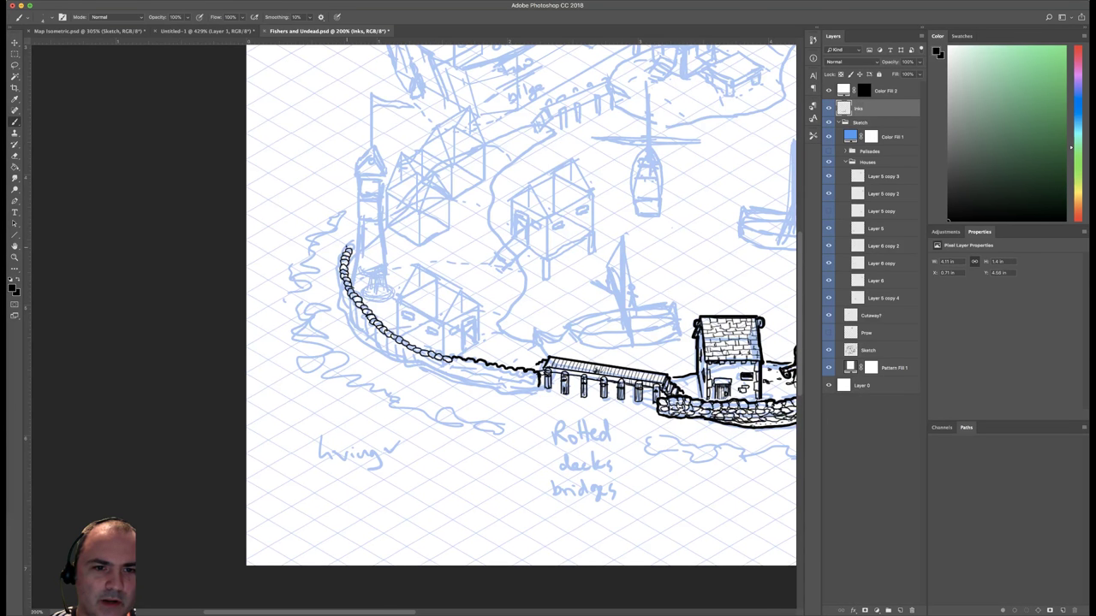
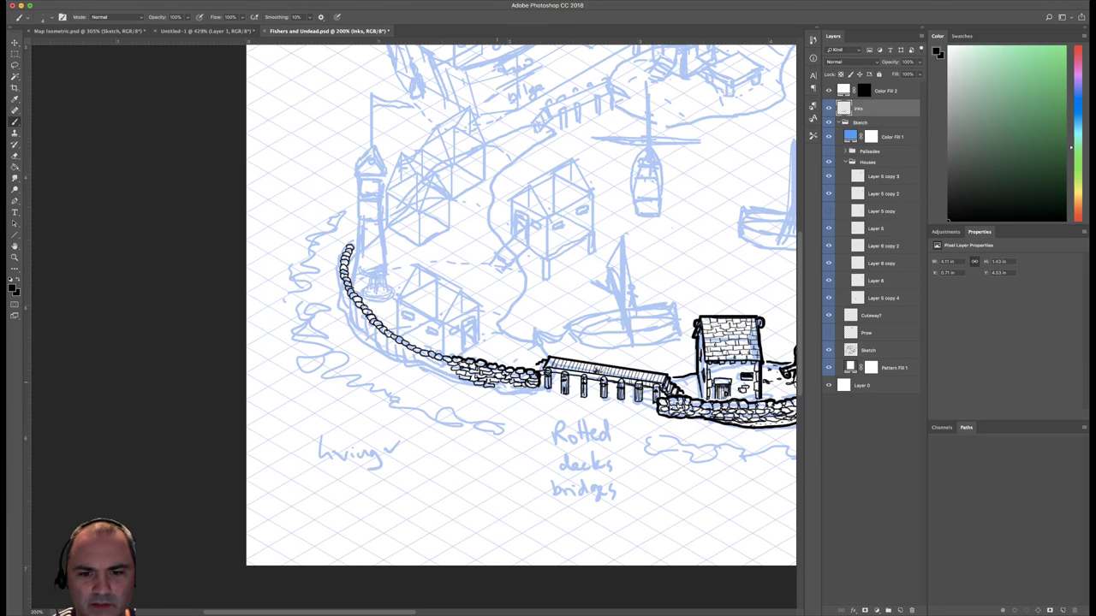
Fill the face of the lighthouse island's curved wall with irregular stones, from the bridge up to the lighthouse, using the Faber Castell S brush.
left_click_drag(496, 387, 526, 389)
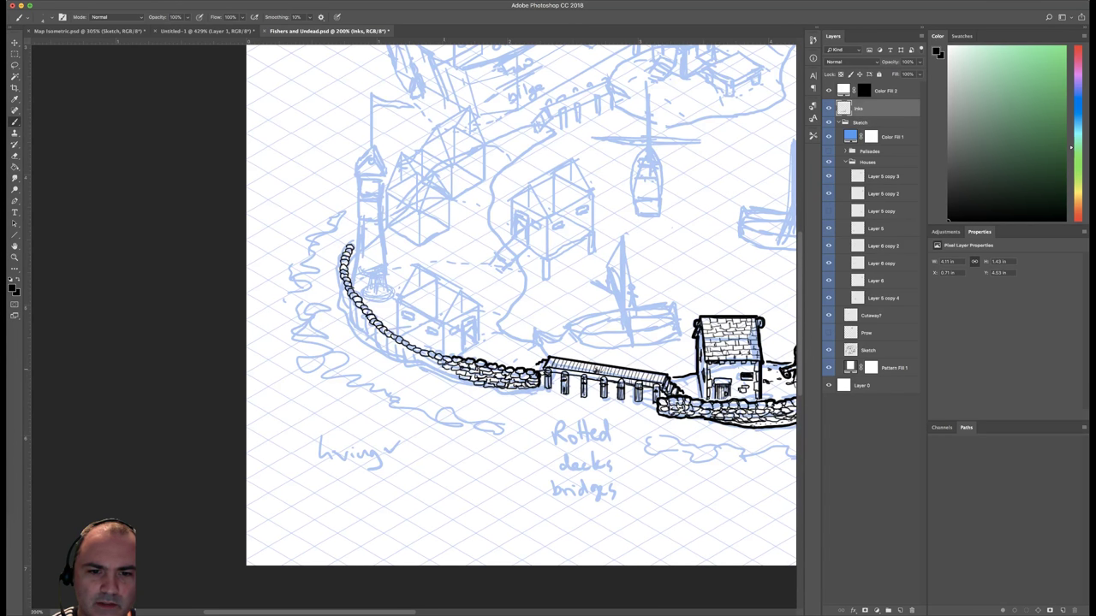
left_click_drag(445, 371, 456, 374)
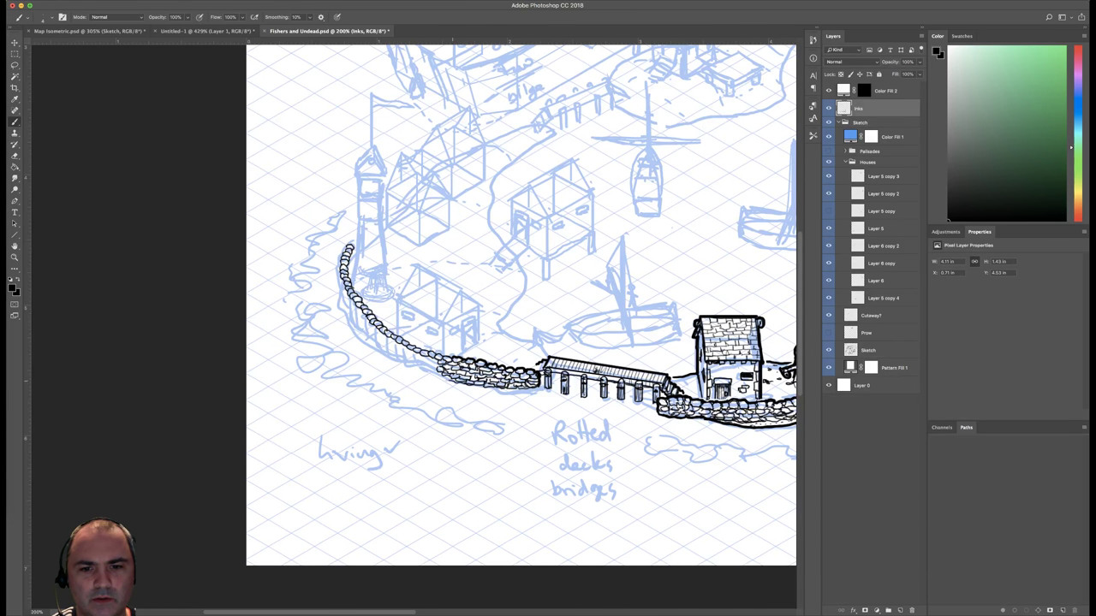
left_click_drag(672, 321, 570, 280)
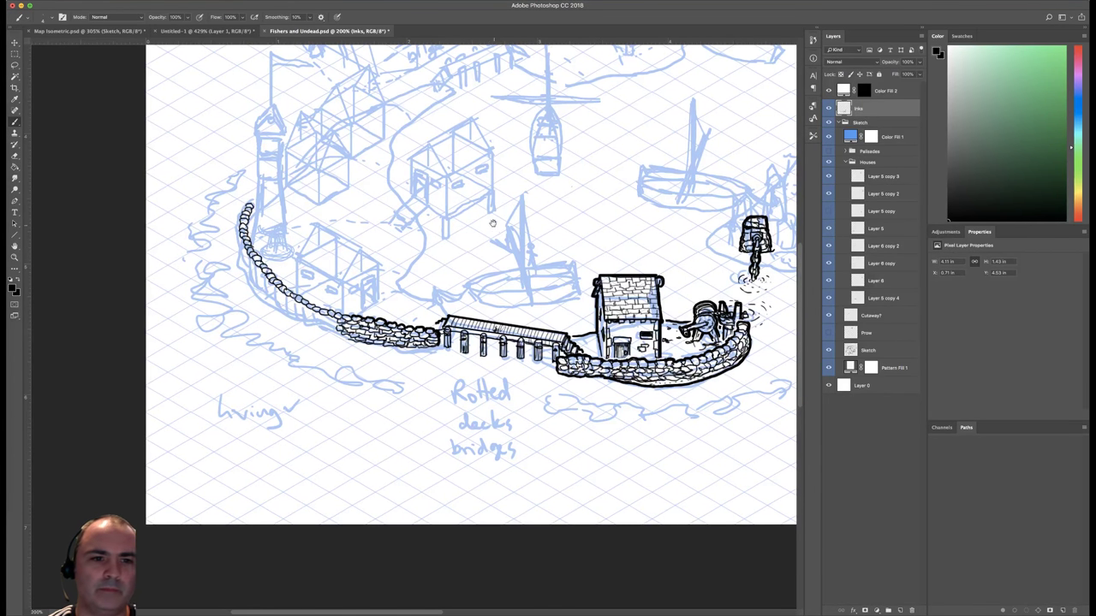
scroll(471, 286, "left", 3)
scroll(470, 287, "up", 1)
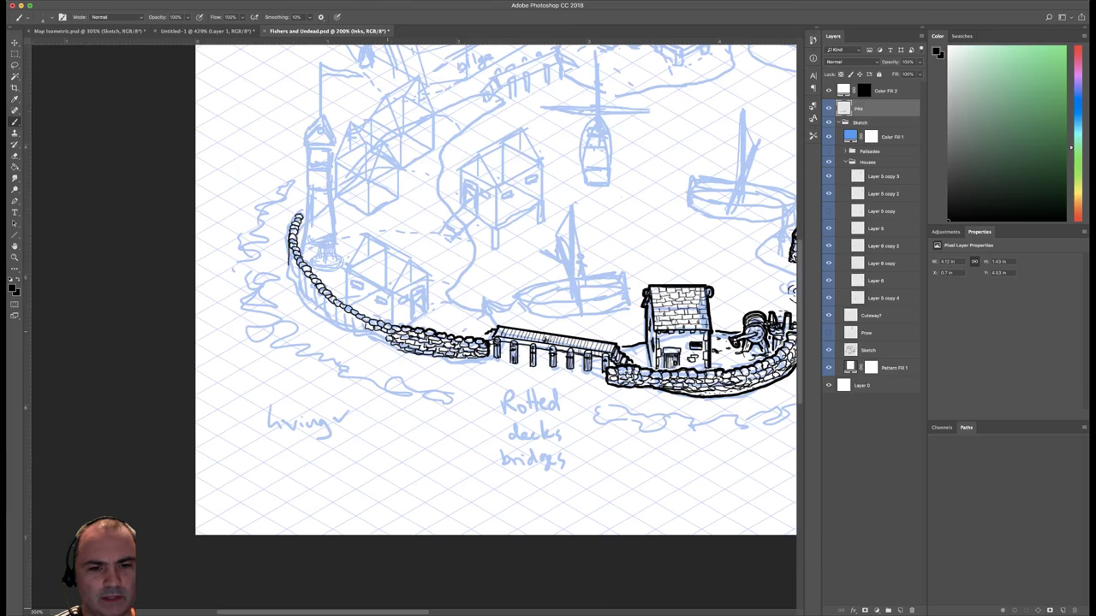
left_click_drag(378, 333, 386, 336)
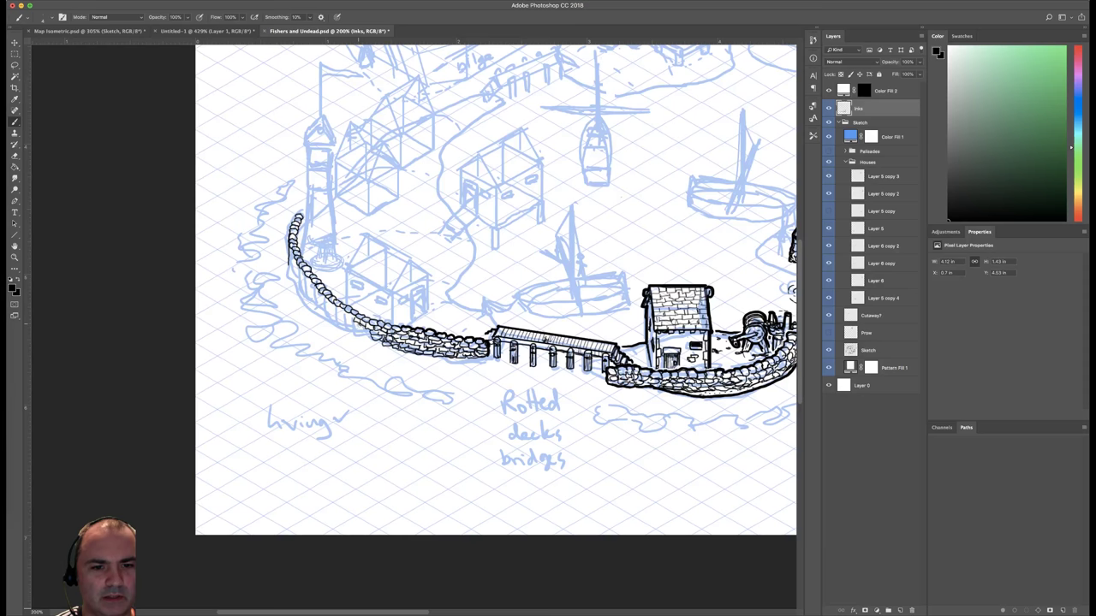
mouse_move(357, 324)
left_mouse_down()
mouse_move(366, 338)
mouse_move(353, 329)
left_mouse_up()
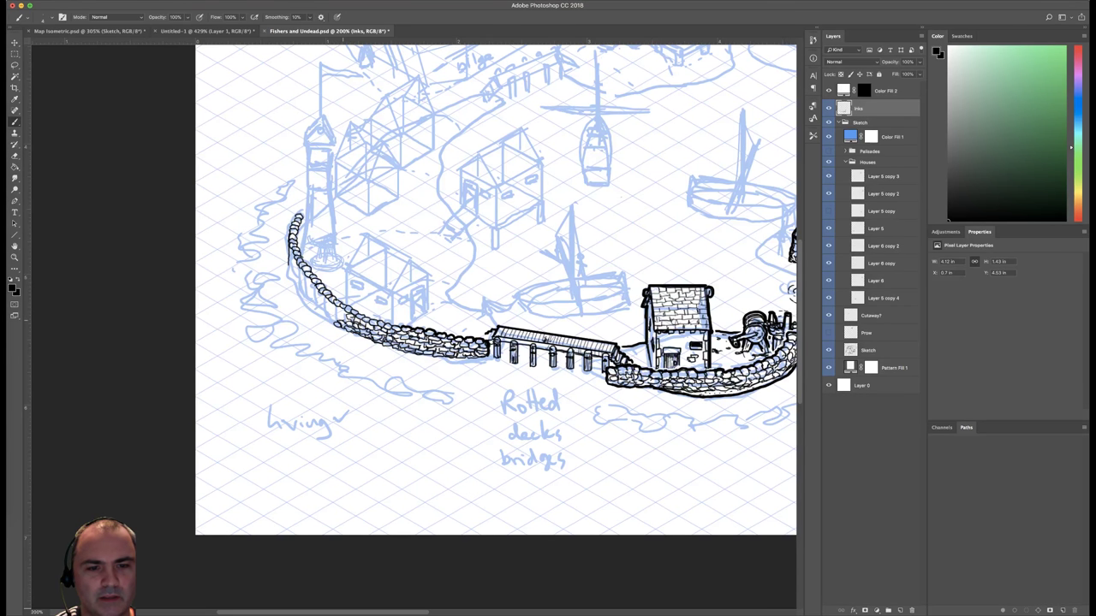
left_click_drag(343, 317, 346, 315)
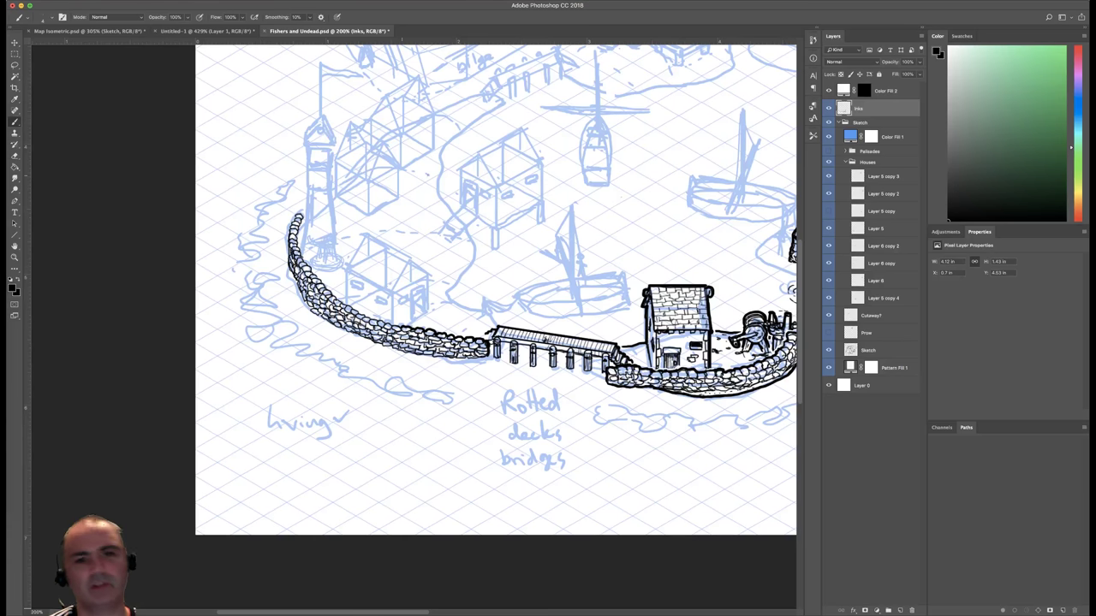
Thicken the outlines of the bridge's support posts with the Faber Castell M brush.
key("super+minus")
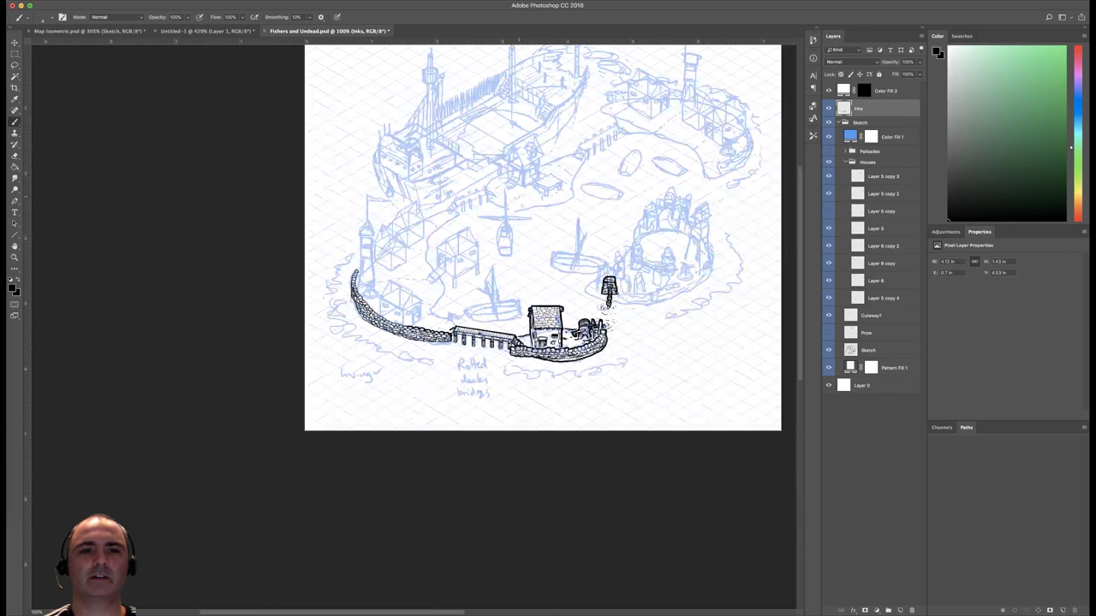
key("super+minus")
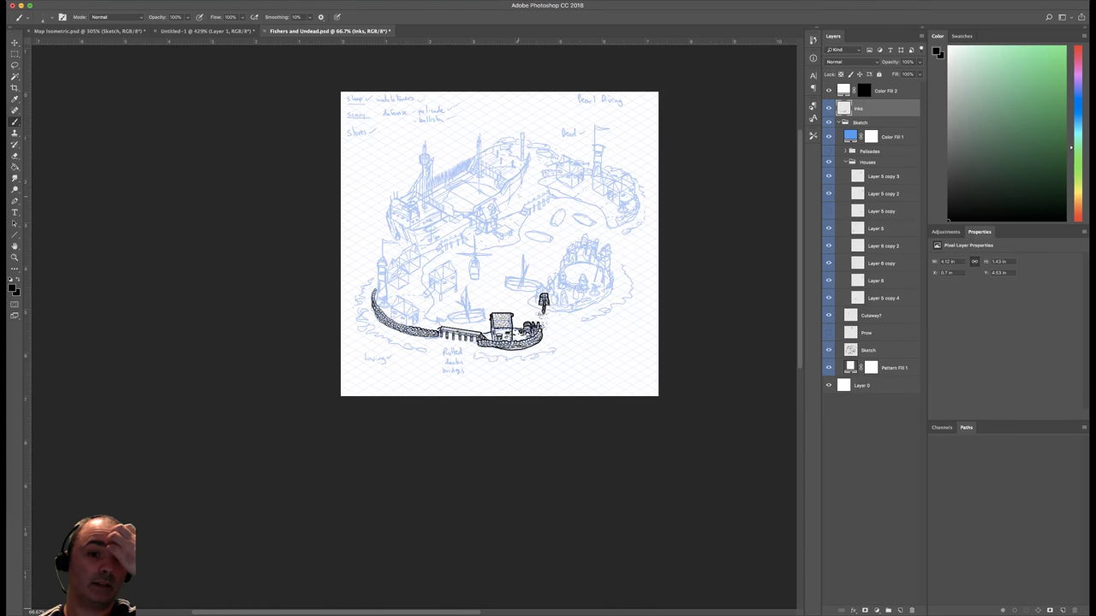
key("super+plus")
key("super+plus")
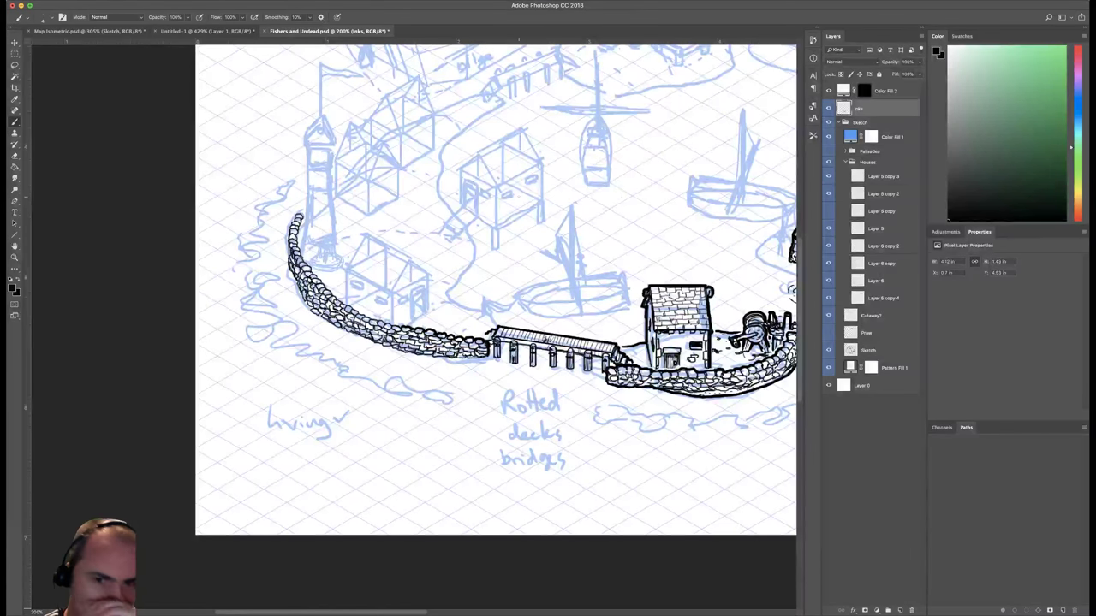
scroll(541, 287, "up", 2)
scroll(542, 287, "right", 2)
right_click(620, 296)
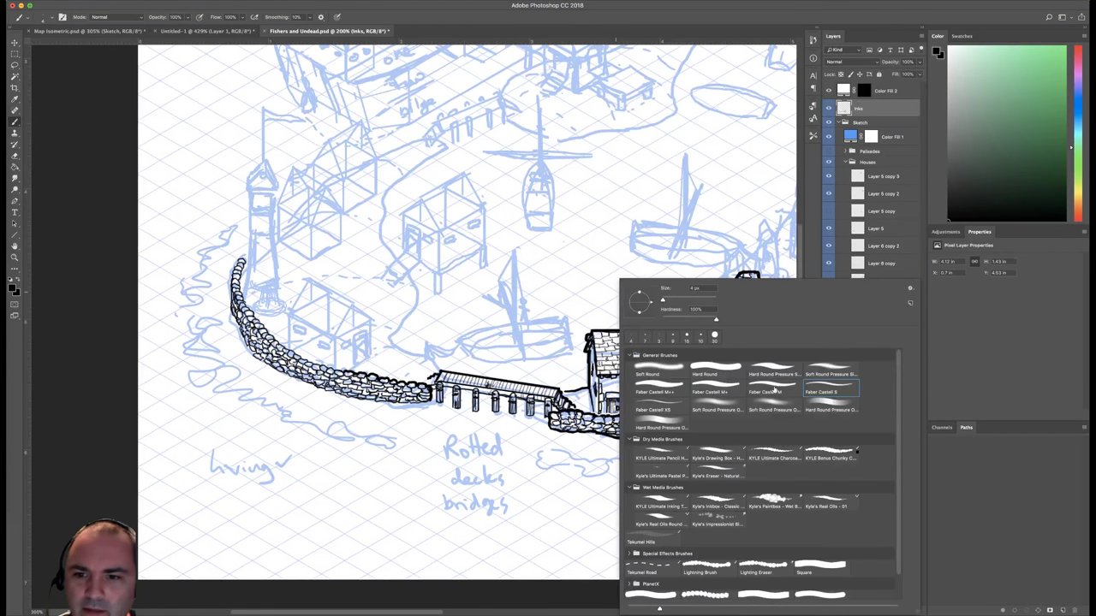
left_click(786, 387)
left_click(487, 384)
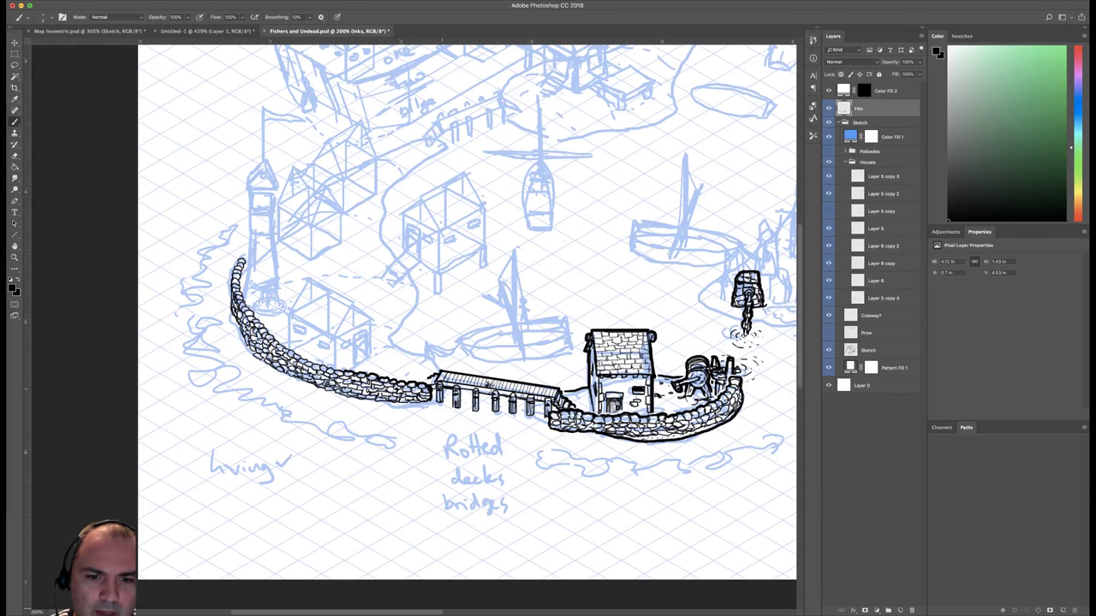
left_click_drag(450, 389, 451, 400)
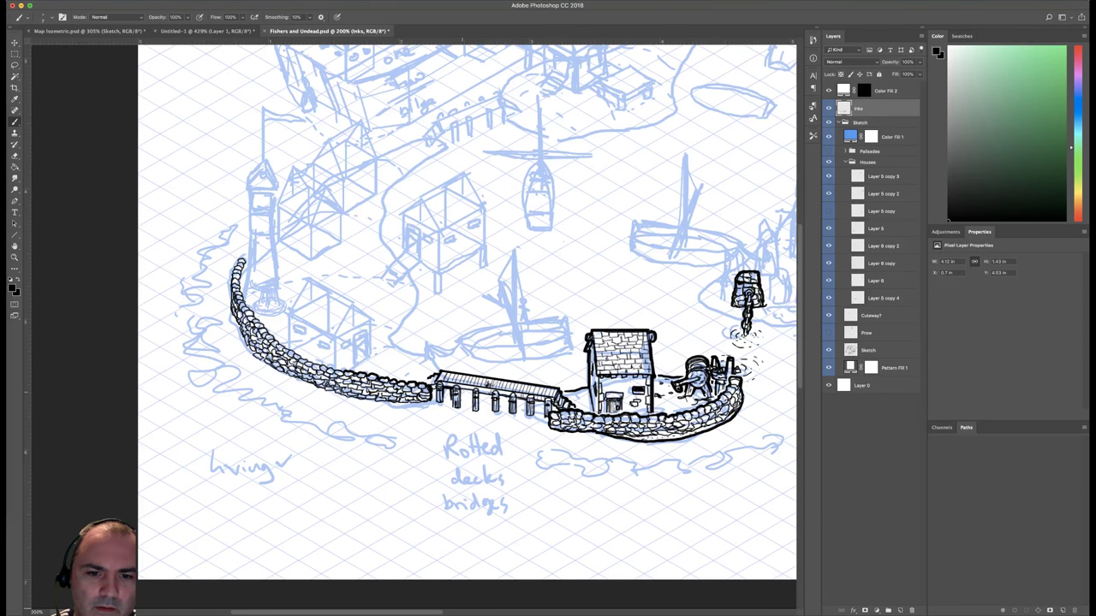
key("super+z")
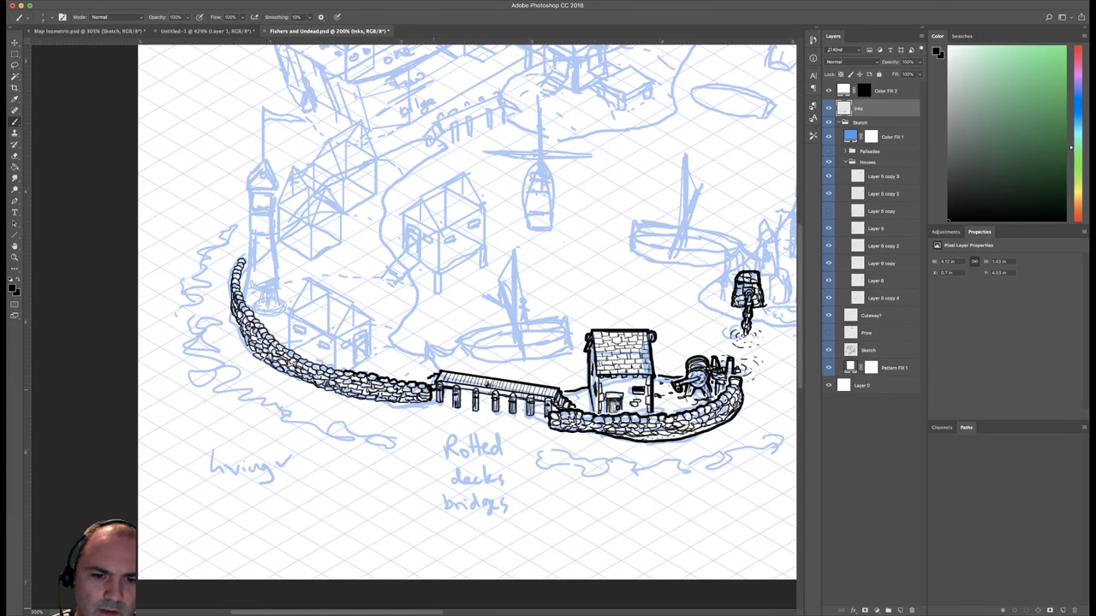
mouse_move(436, 390)
left_mouse_down()
mouse_move(461, 408)
mouse_move(474, 392)
mouse_move(472, 407)
mouse_move(490, 396)
mouse_move(491, 412)
mouse_move(543, 413)
left_mouse_up()
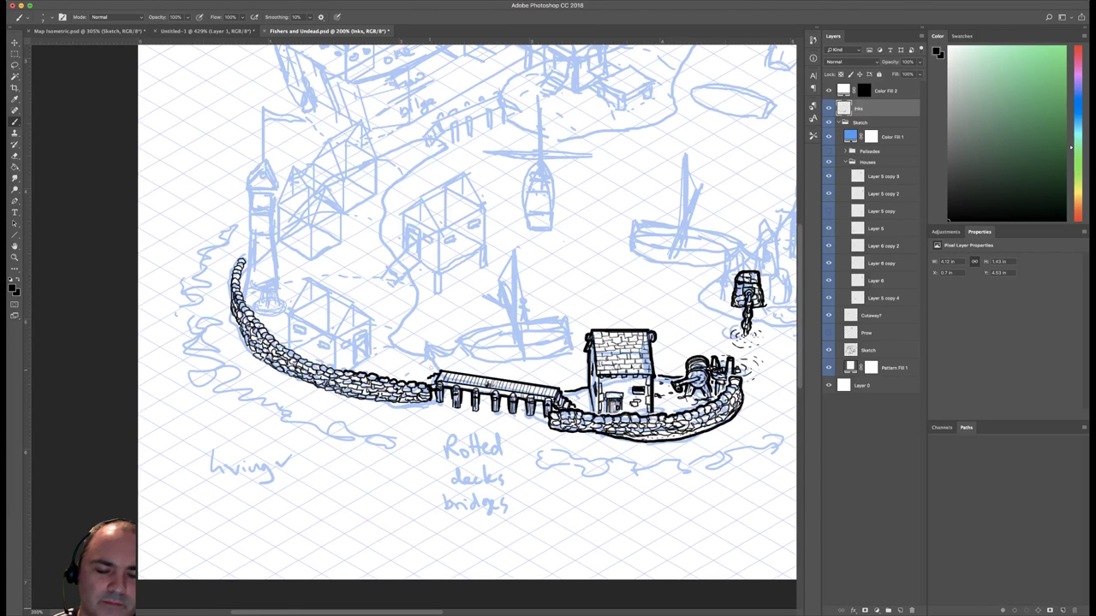
Ink small details at the bridge's end where it meets the lighthouse island's wall with the Faber Castell S brush.
right_click(431, 369)
left_click(655, 384)
left_click(403, 363)
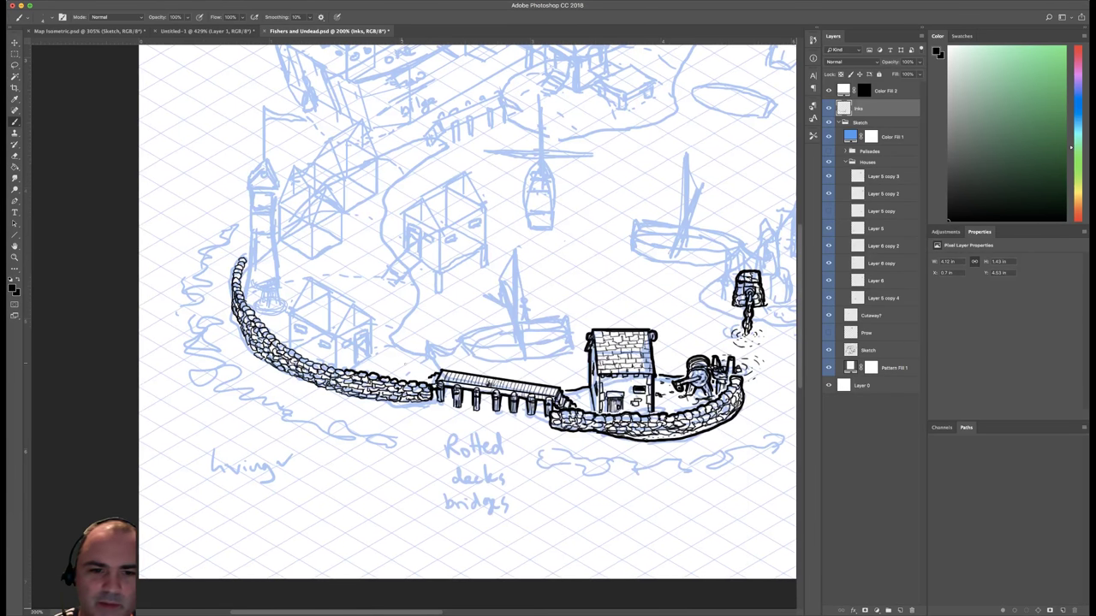
left_click_drag(433, 372, 433, 386)
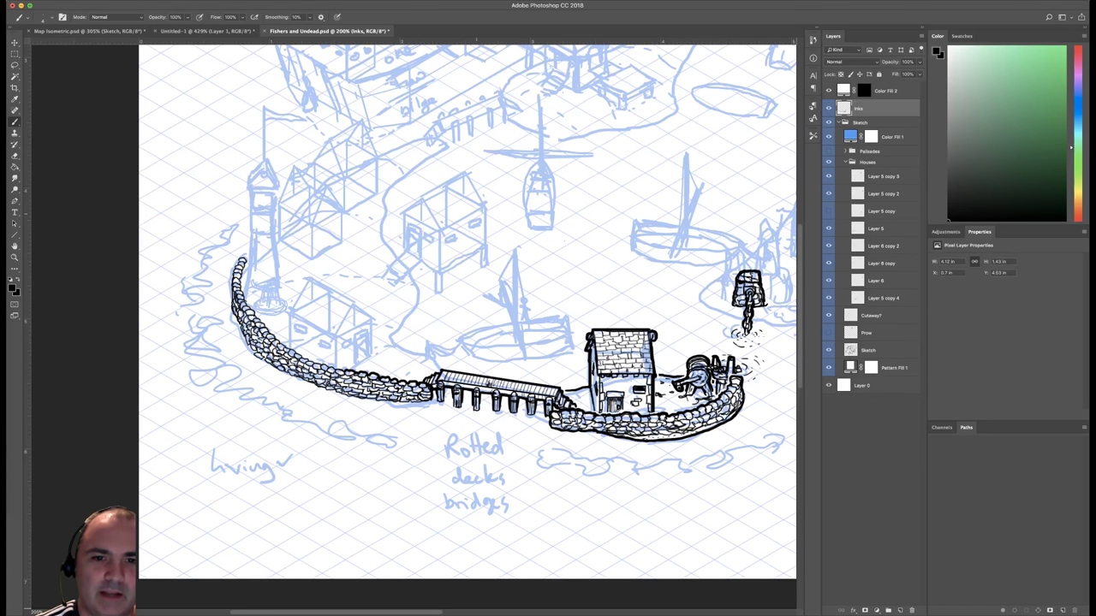
Thicken the outline of the lighthouse island's curved stone wall with the Faber Castell M brush.
left_click_drag(512, 253, 570, 246)
right_click(571, 246)
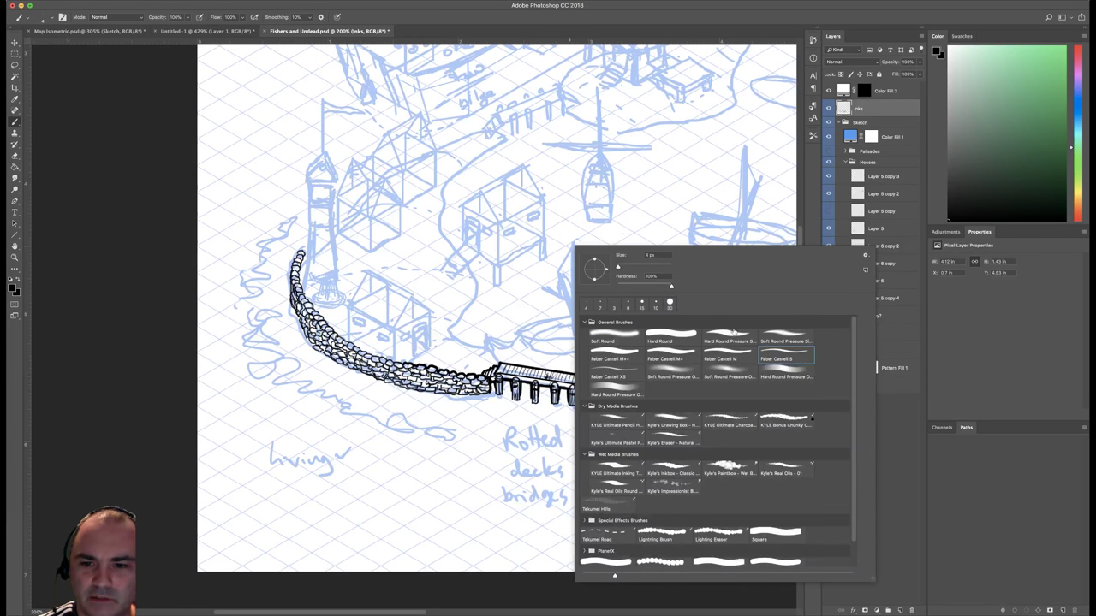
left_click(729, 353)
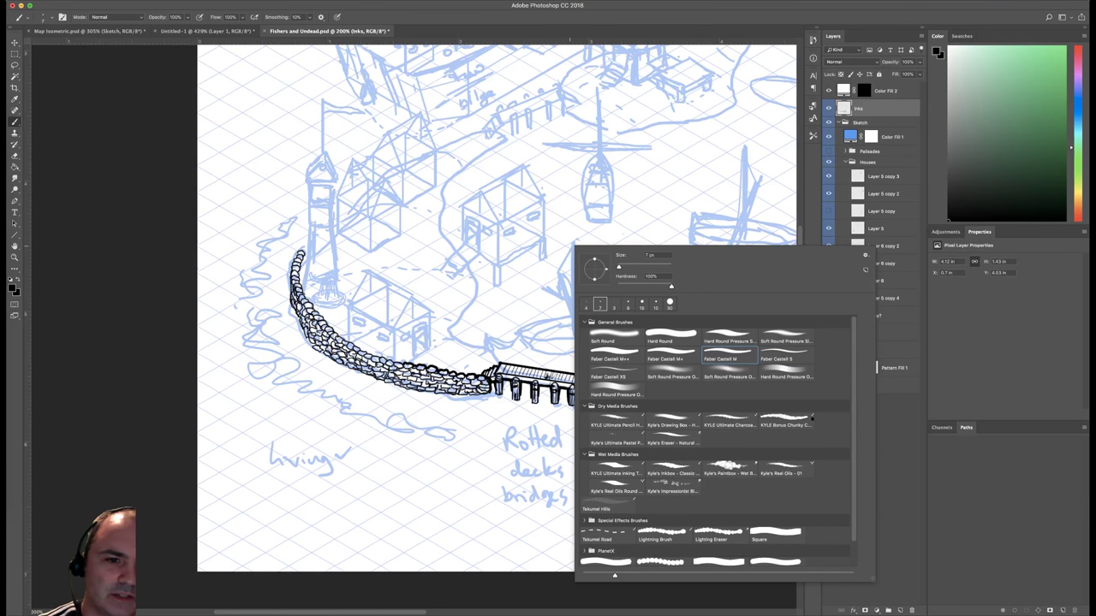
key("Return")
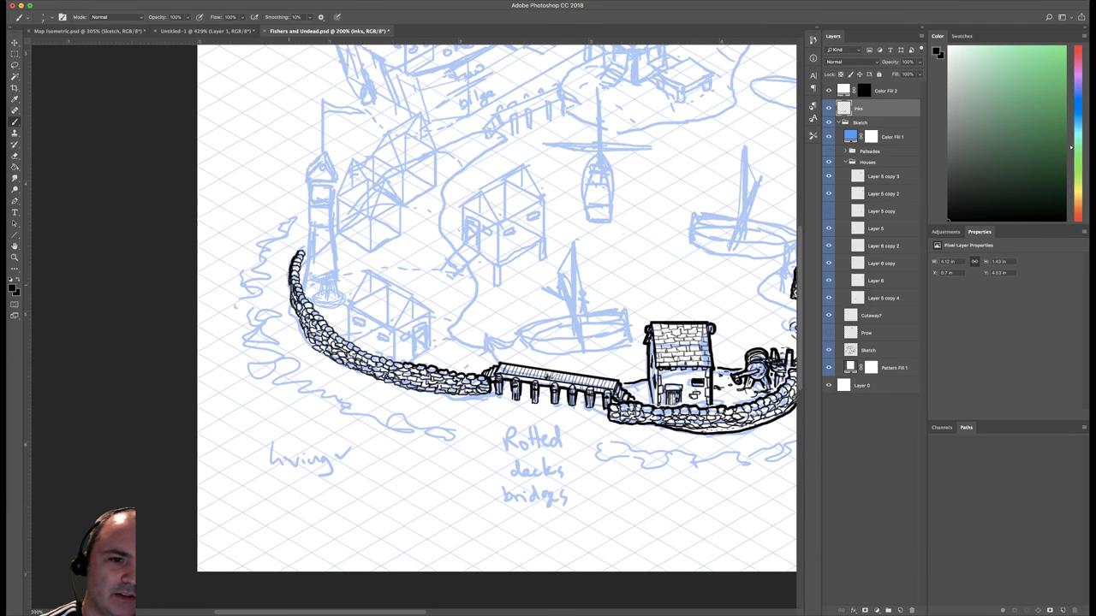
left_click_drag(290, 285, 290, 283)
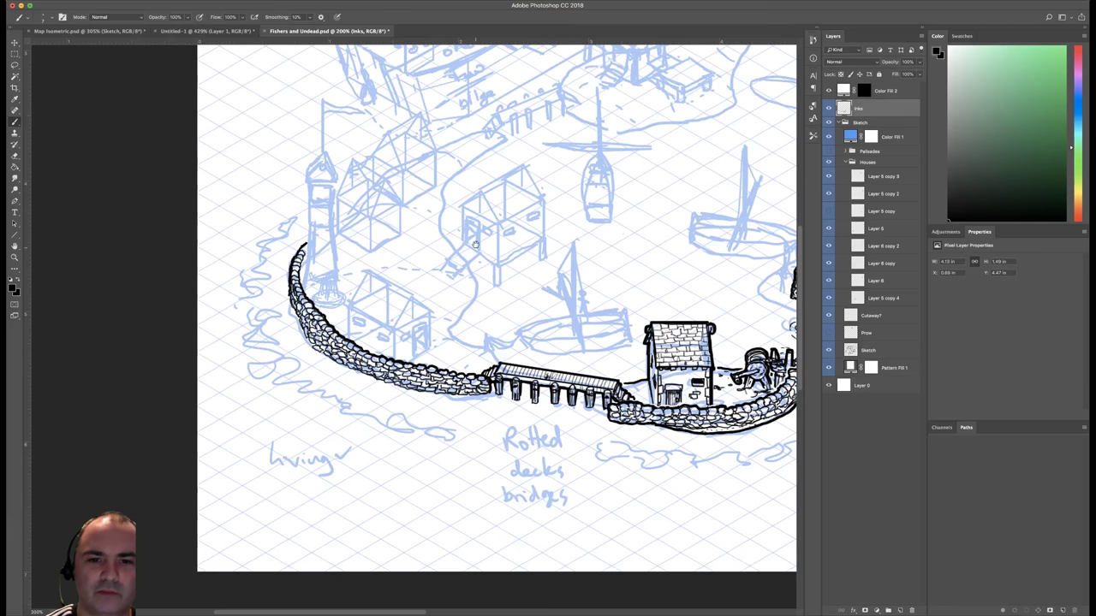
Ink the lighthouse's upper section with the Faber Castell S brush: a box, a ledge above it, side posts and a top beam.
scroll(496, 326, "up", 3)
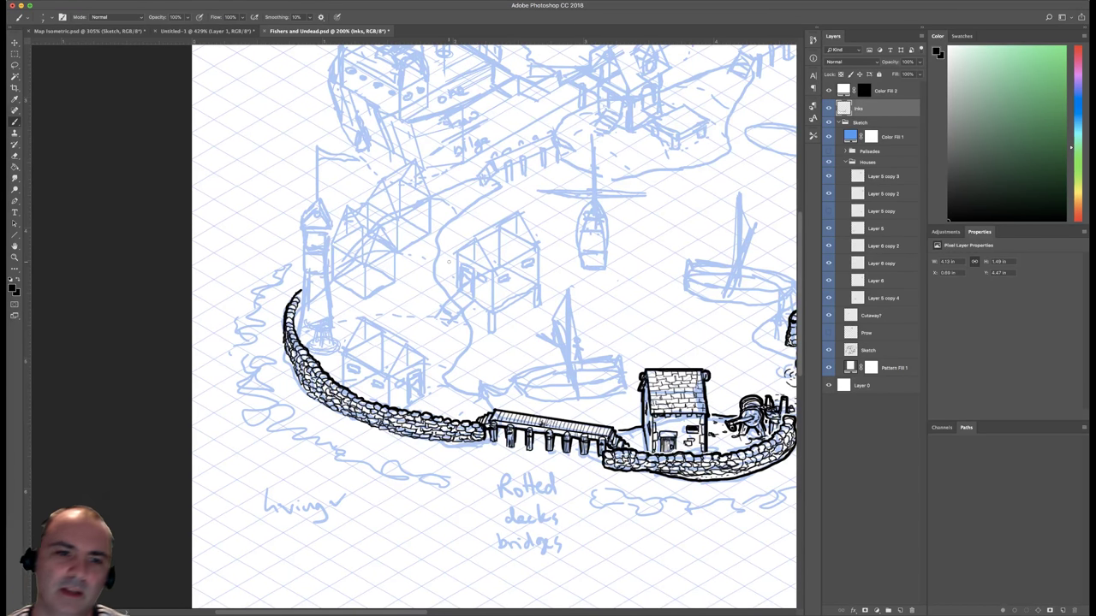
right_click(436, 208)
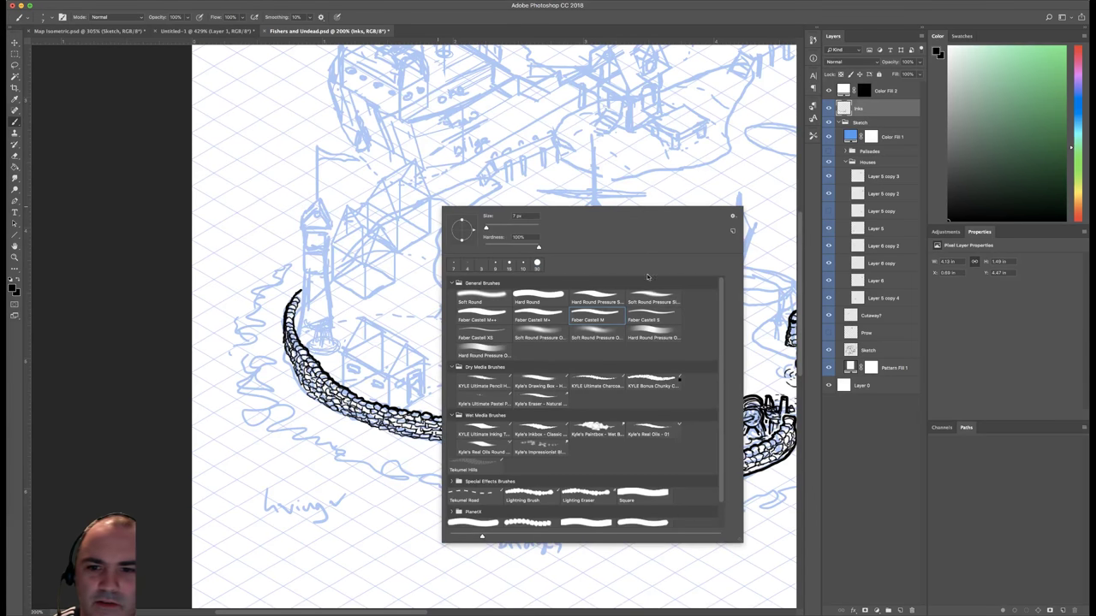
left_click(662, 319)
left_click(378, 279)
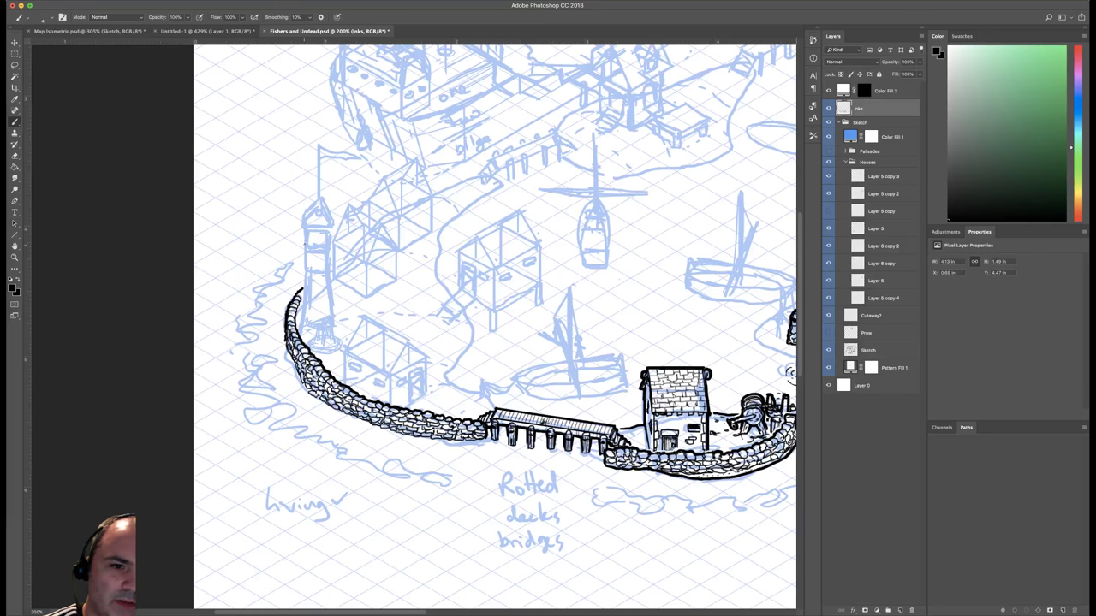
mouse_move(304, 250)
left_mouse_down()
mouse_move(305, 266)
mouse_move(328, 272)
mouse_move(328, 246)
left_mouse_up()
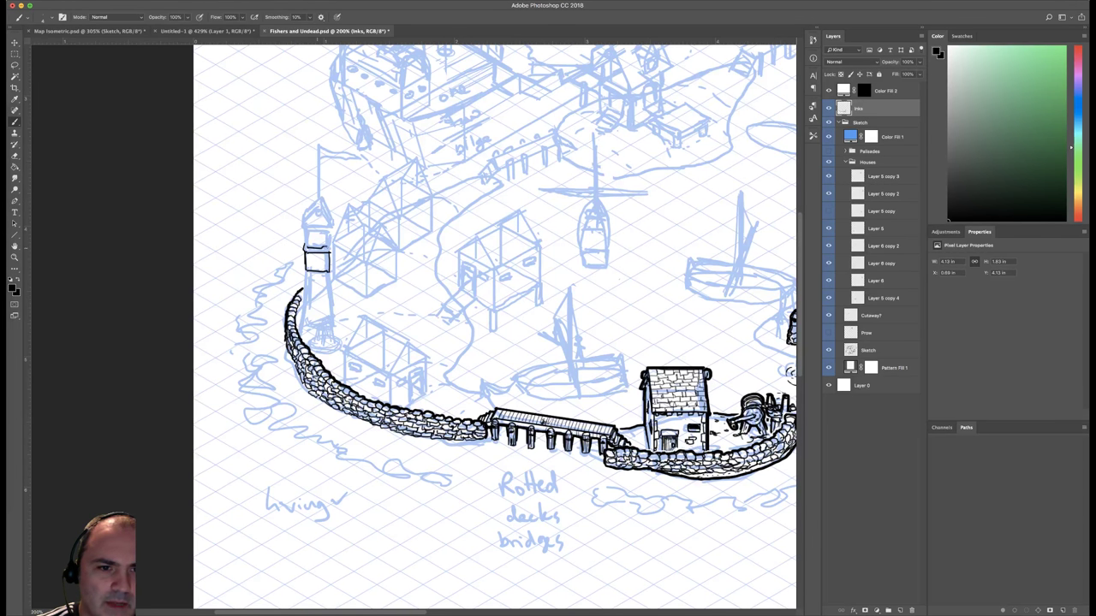
key("super+z")
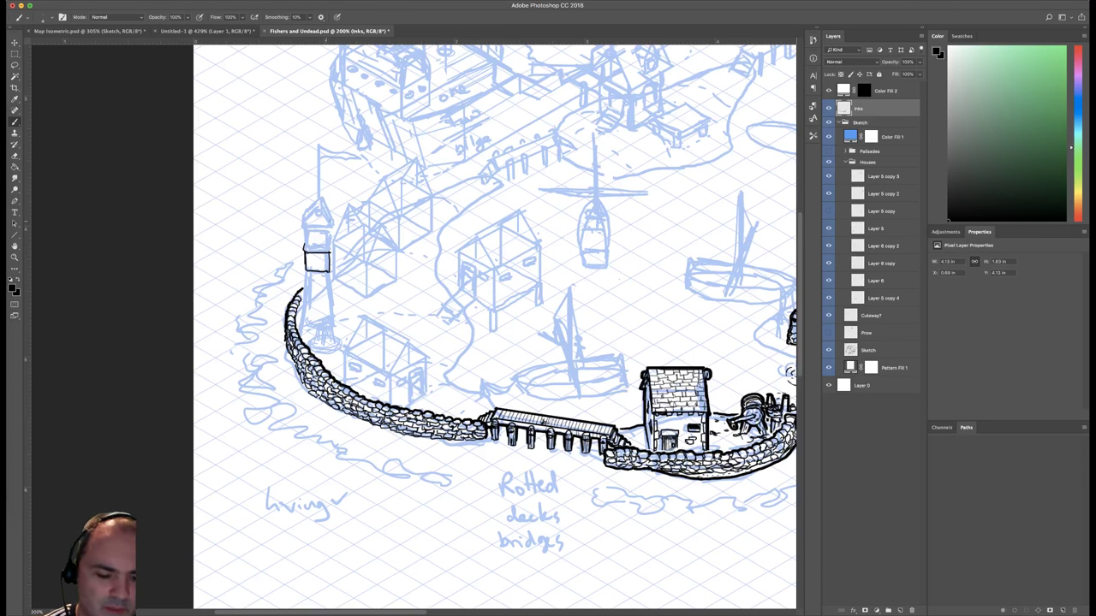
left_click_drag(306, 248, 323, 248)
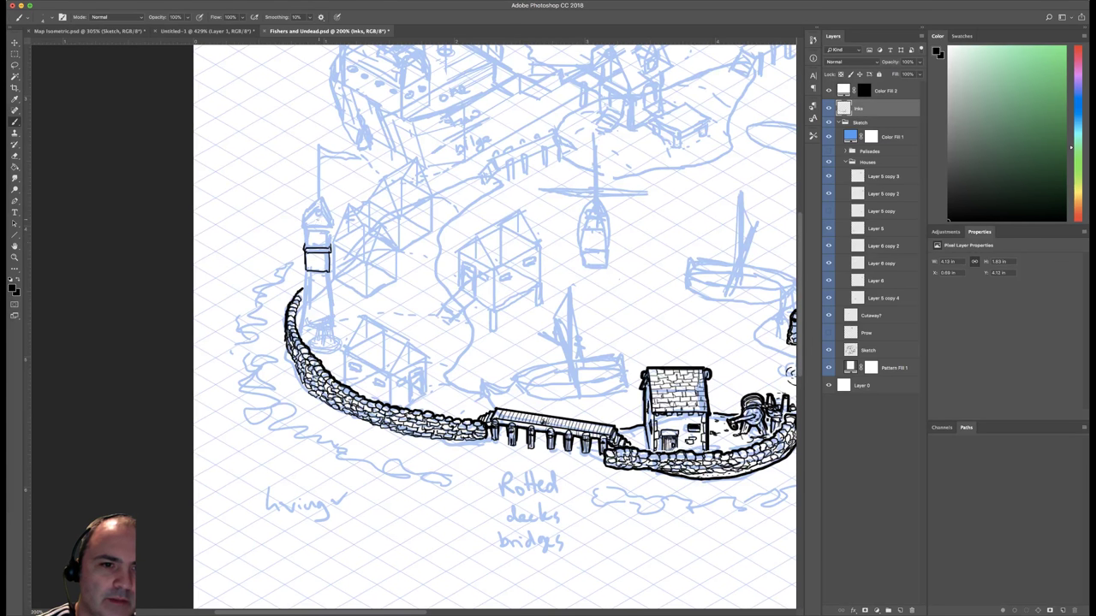
mouse_move(305, 230)
left_mouse_down()
mouse_move(304, 249)
mouse_move(331, 244)
left_mouse_up()
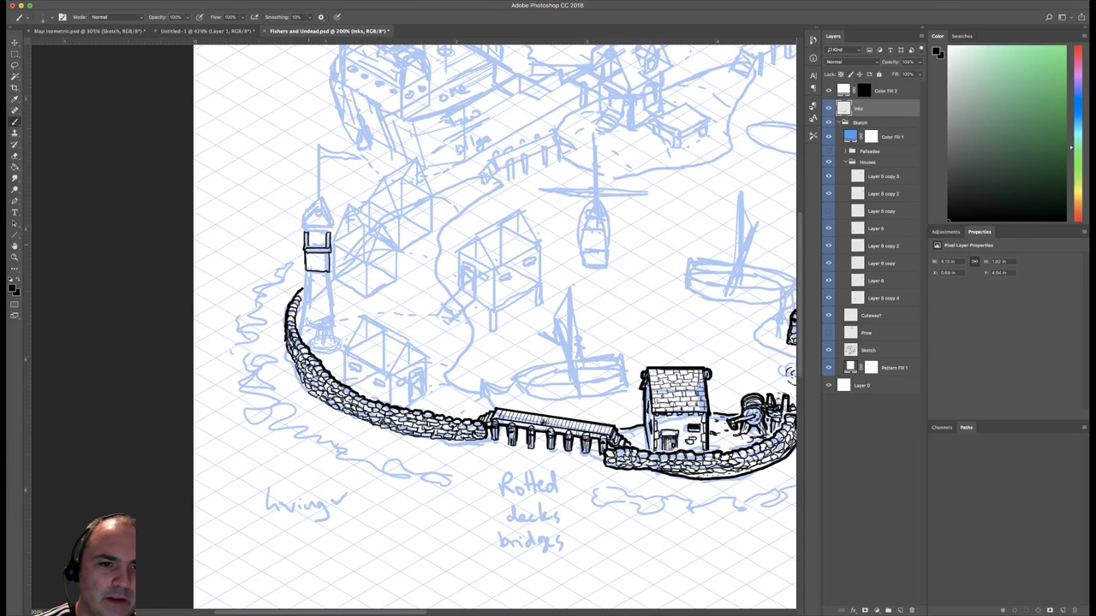
left_click_drag(305, 233, 324, 229)
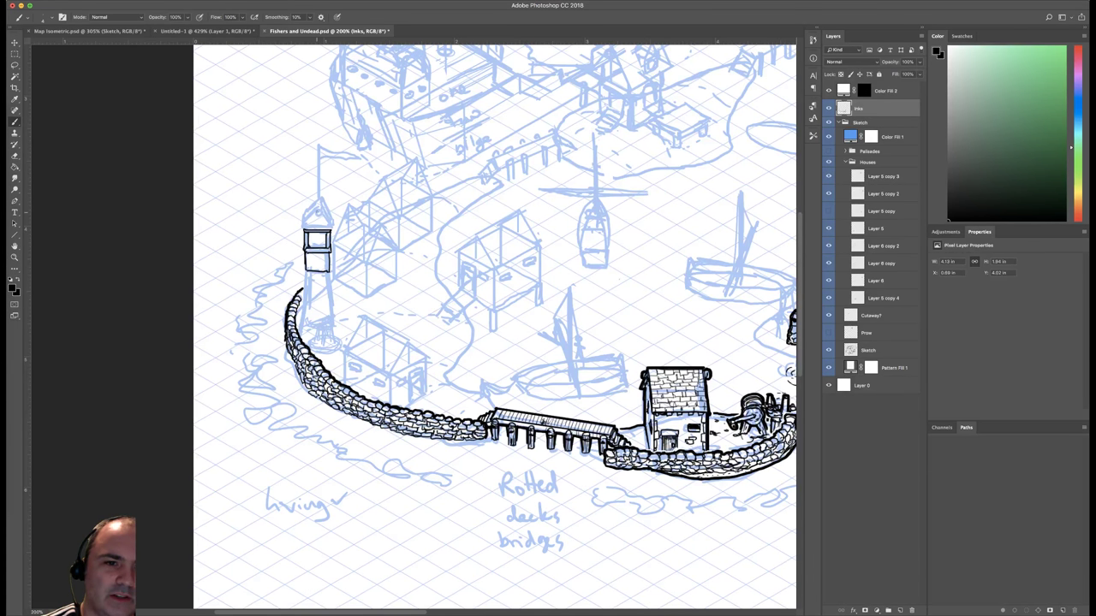
Ink the lighthouse's peaked roof with a small round opening, and darken the lantern room's interior.
left_click_drag(316, 211, 319, 209)
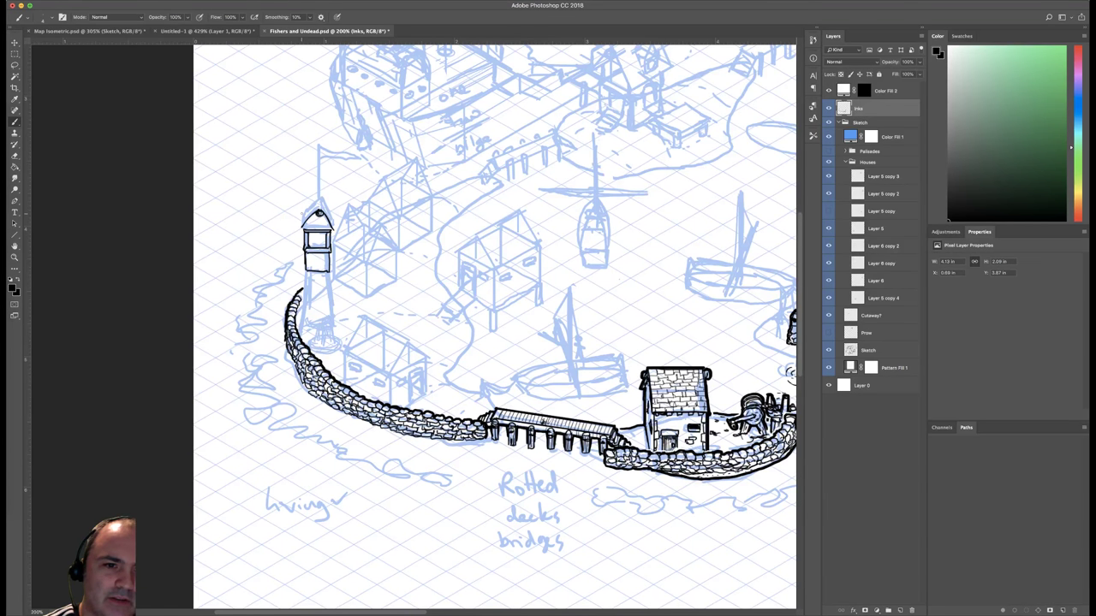
mouse_move(303, 214)
left_mouse_down()
mouse_move(313, 204)
mouse_move(335, 232)
left_mouse_up()
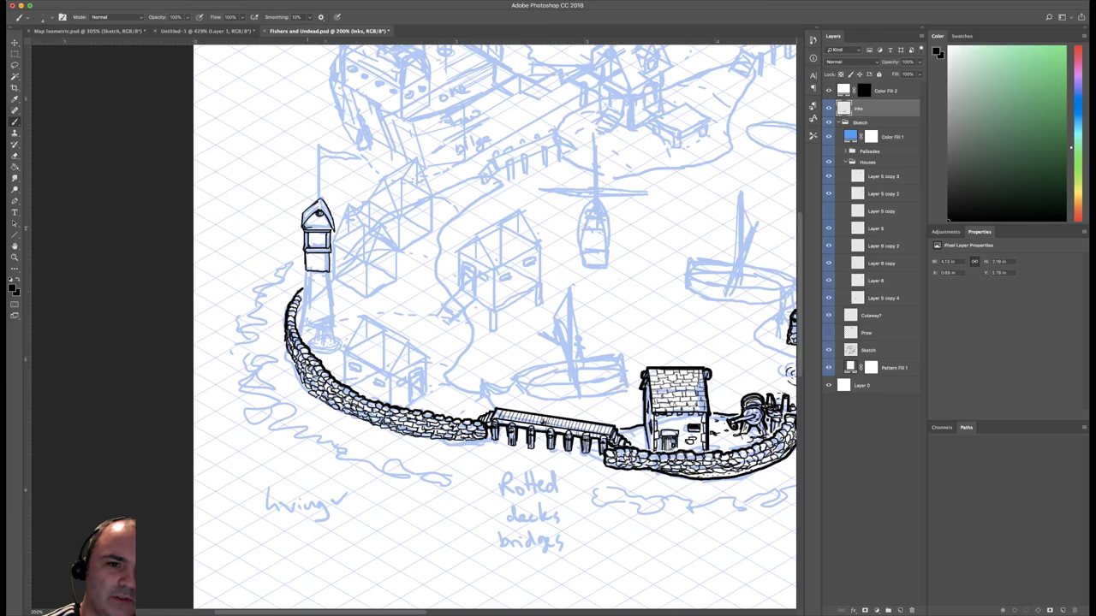
left_click_drag(310, 227, 329, 230)
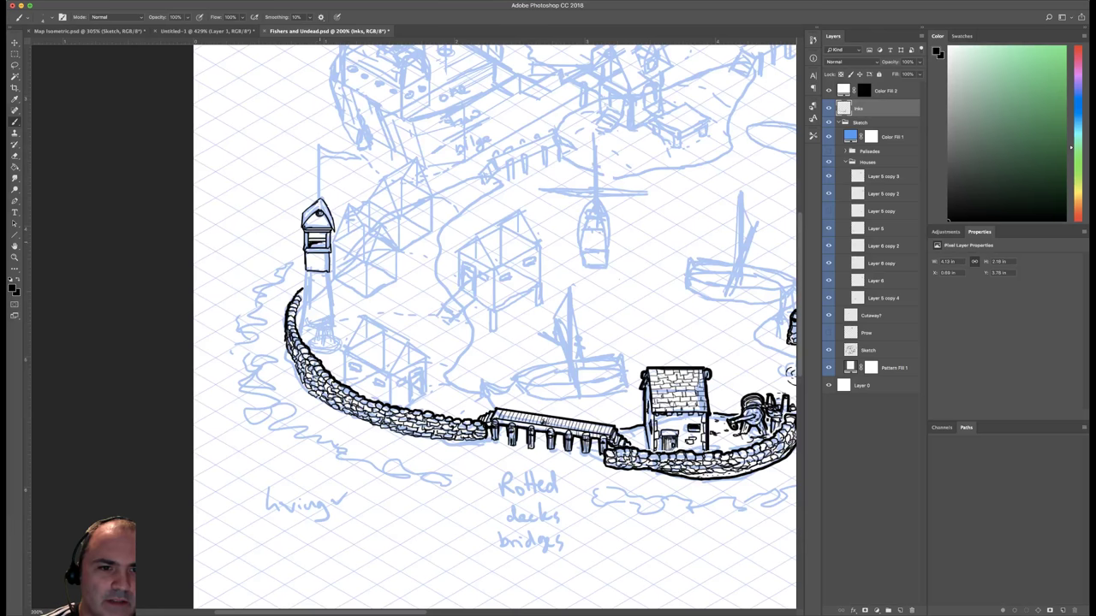
left_click_drag(323, 245, 309, 244)
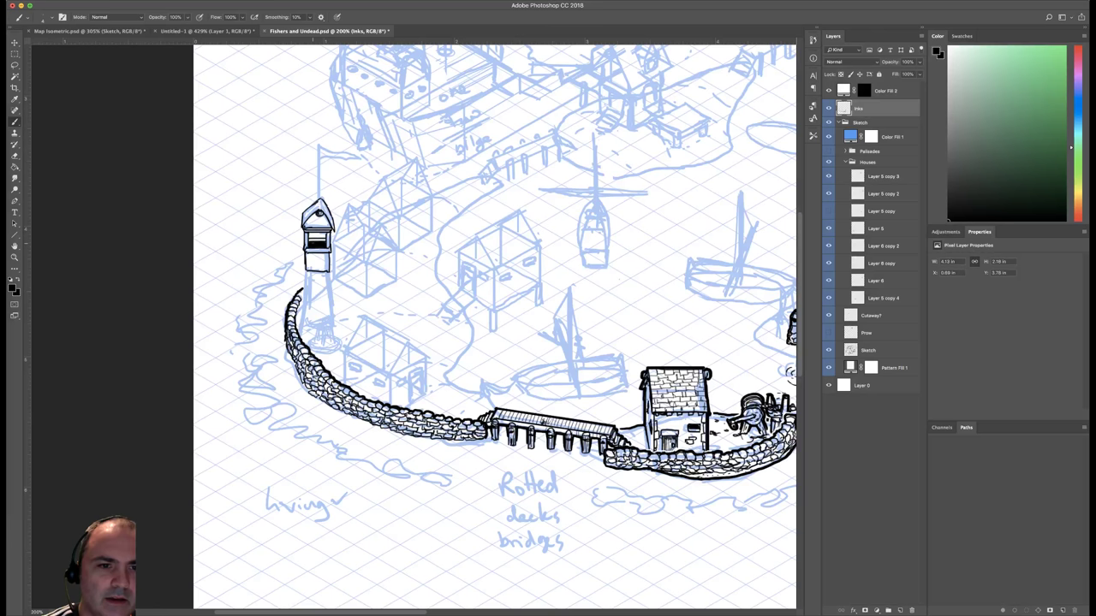
Darken the lighthouse's lantern room further with the Faber Castell S brush, inking over its interior and side posts.
right_click(508, 313)
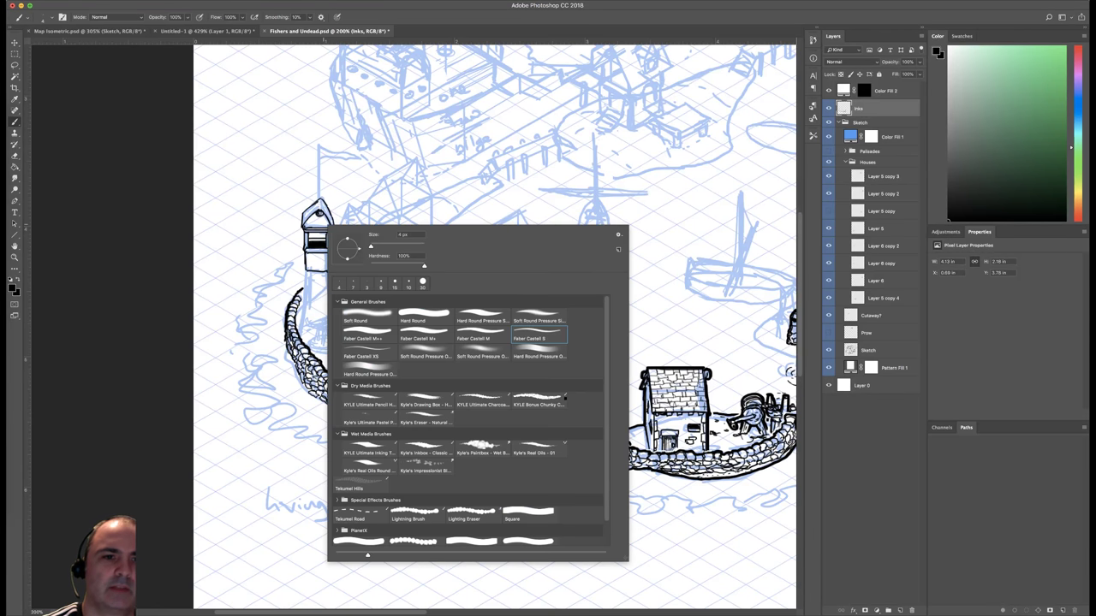
left_click(493, 333)
key("Return")
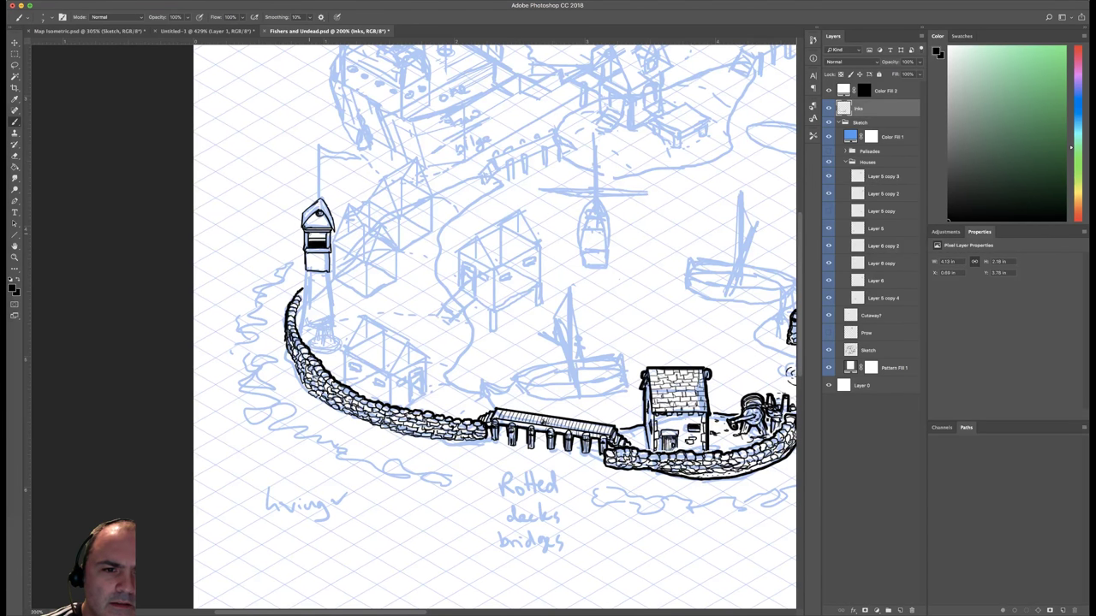
mouse_move(308, 237)
left_mouse_down()
mouse_move(327, 237)
mouse_move(306, 234)
left_mouse_up()
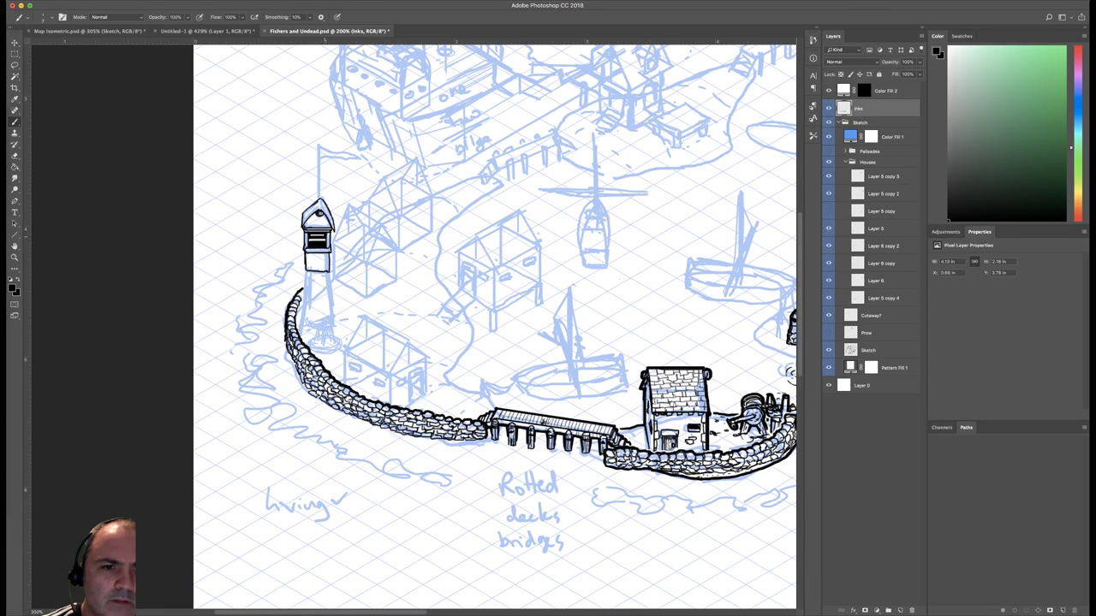
right_click(335, 233)
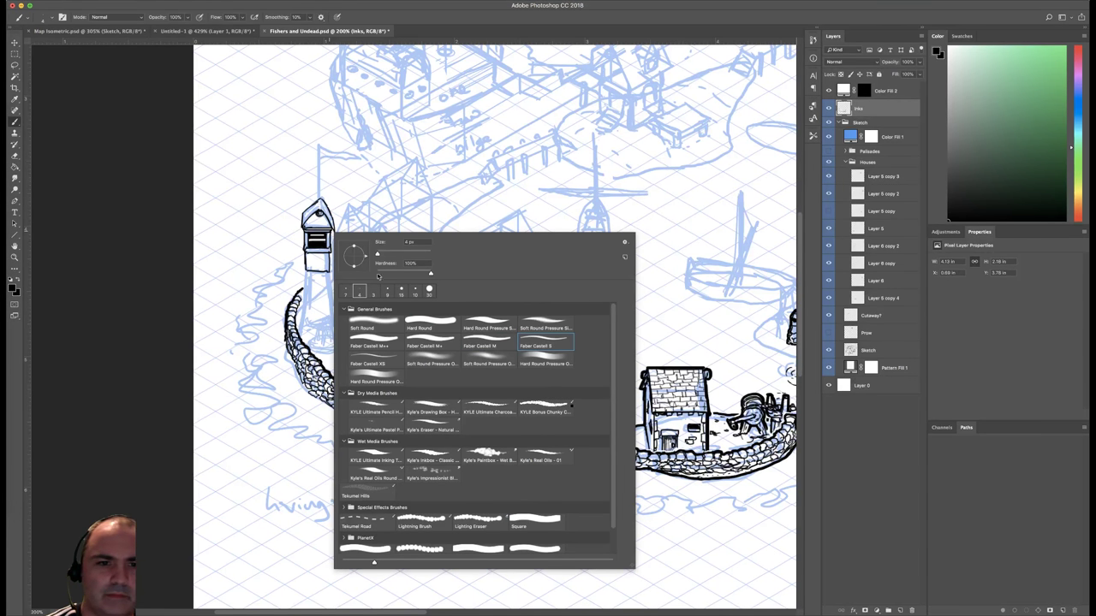
left_click(373, 291)
left_click(292, 275)
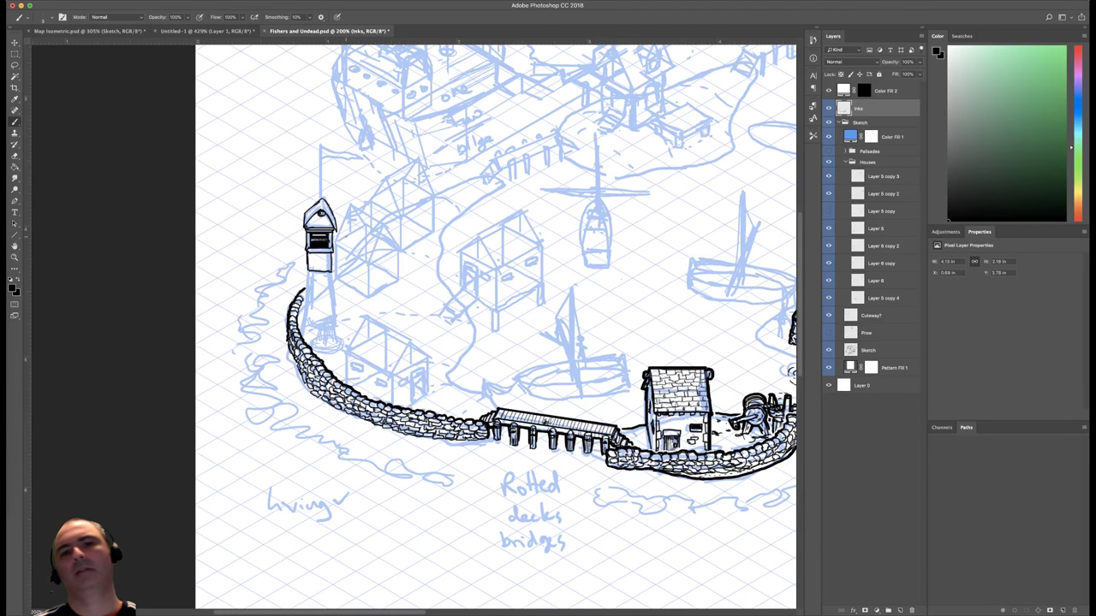
Erase a thin horizontal highlight in the lantern room's dark interior and set the eraser tip to Faber Castell XS.
key("super+minus")
key("super+plus")
key("super+plus")
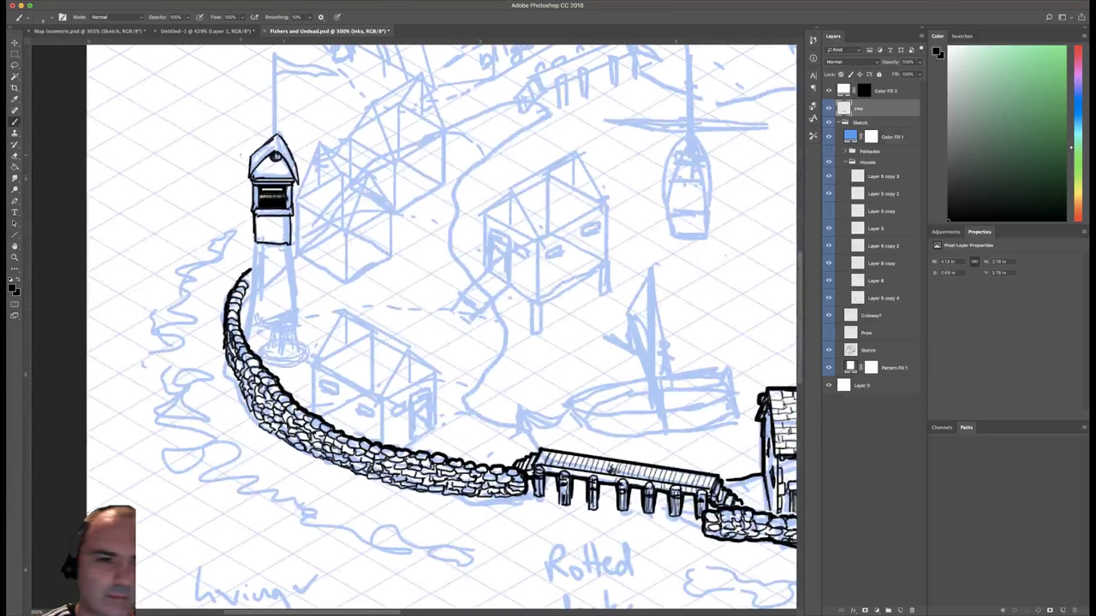
key("e")
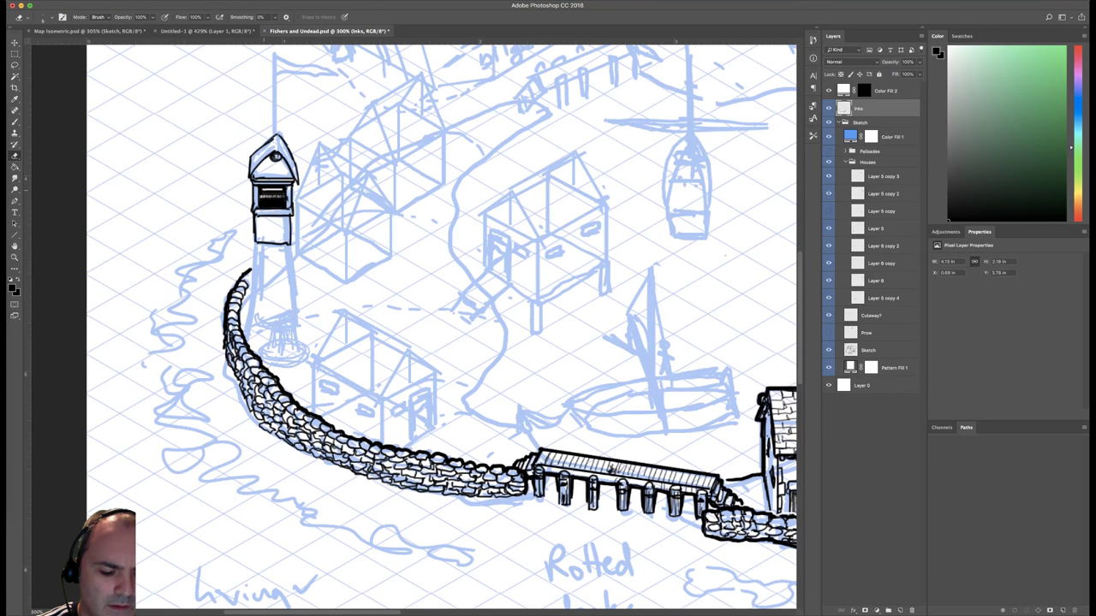
left_click_drag(264, 190, 279, 190)
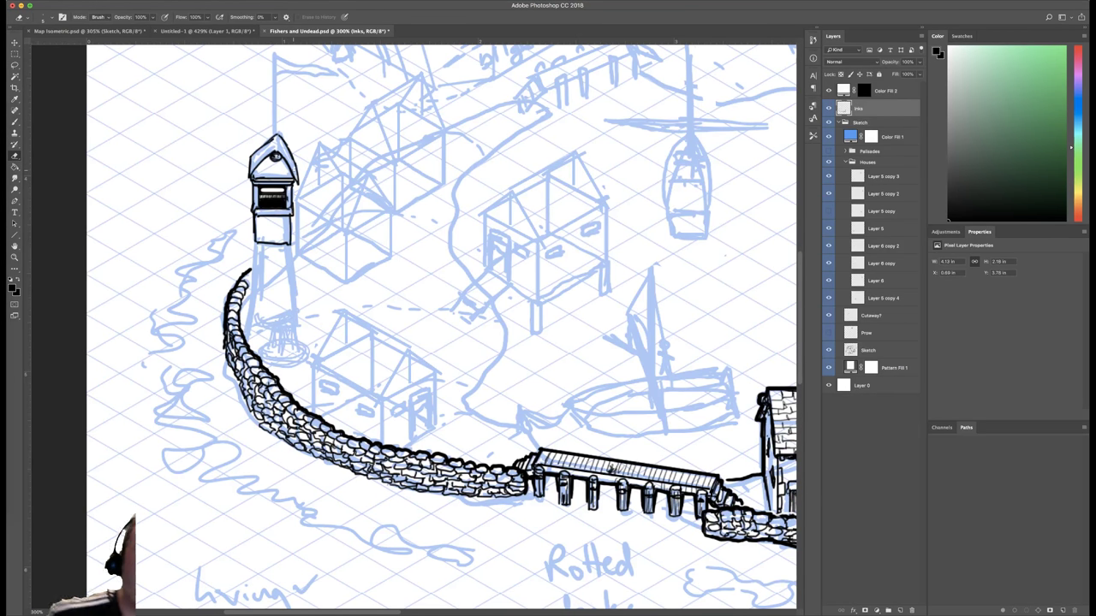
right_click(375, 177)
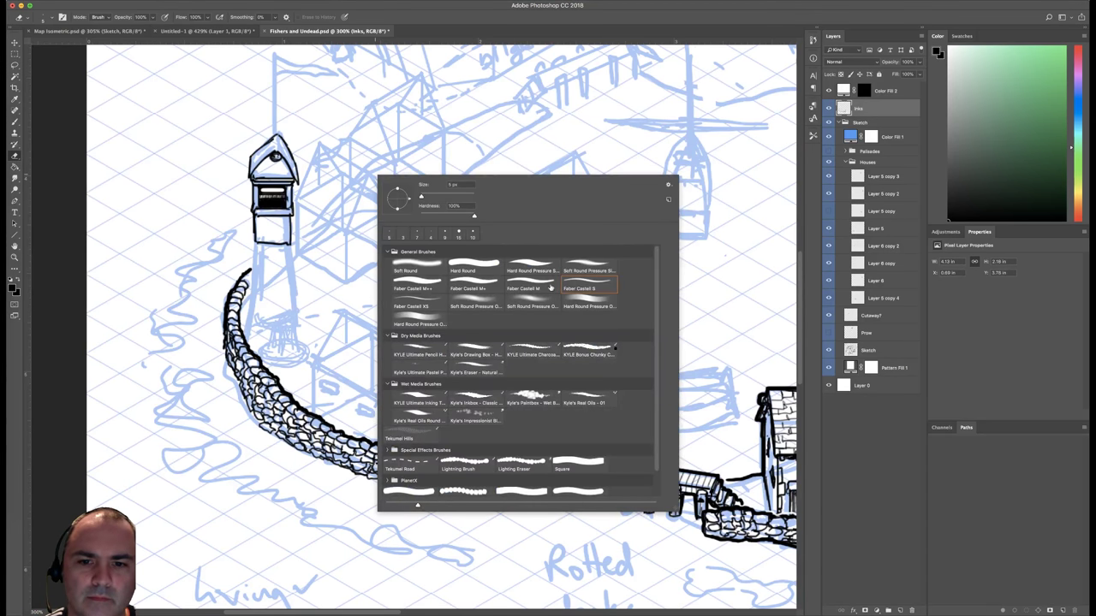
left_click(428, 302)
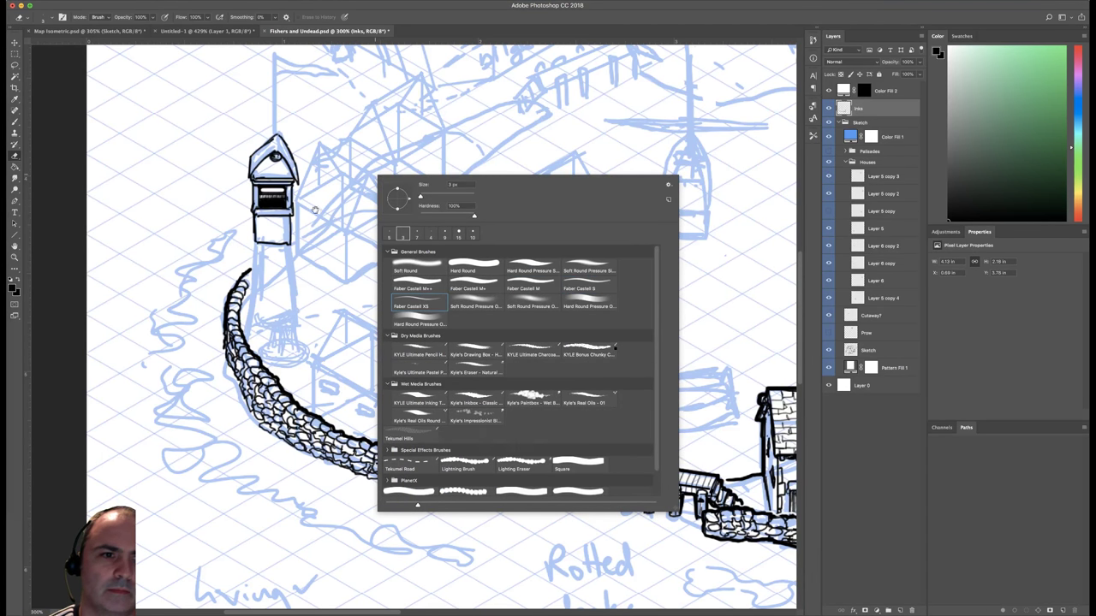
left_click(315, 210)
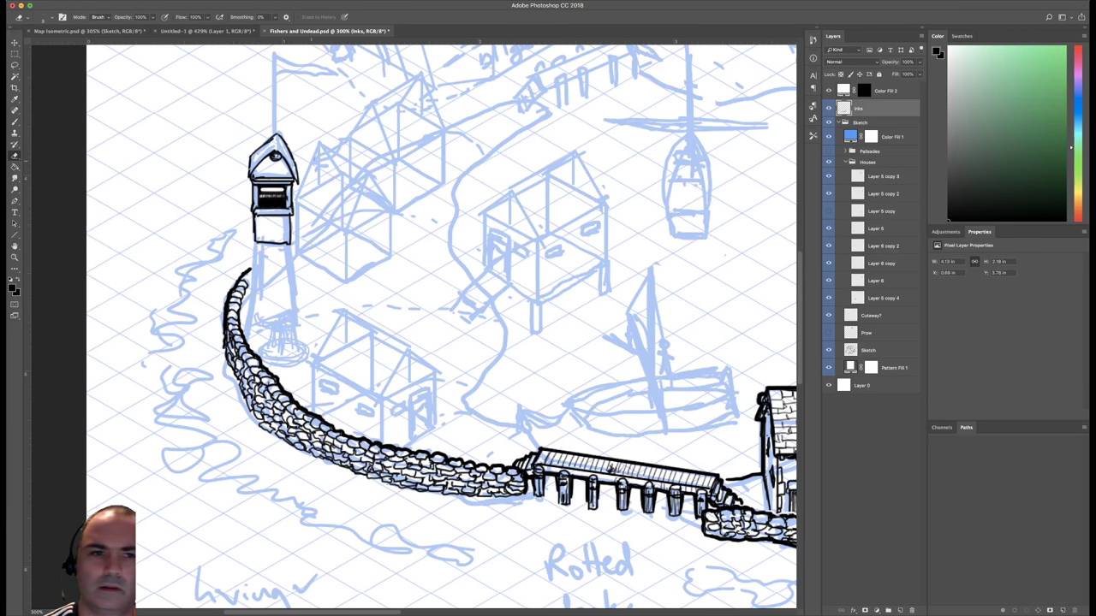
Ink fine shingle lines along the slope and edge of the lighthouse's peaked roof with the Faber Castell XS brush.
key("b")
left_click_drag(437, 135, 433, 221)
key("super+z")
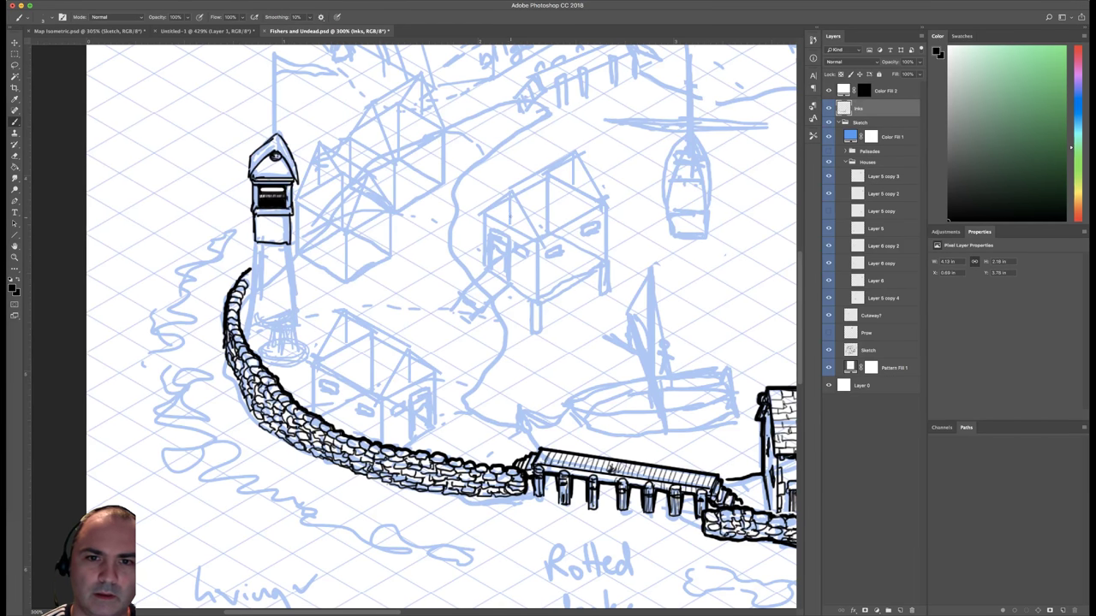
right_click(511, 221)
left_click(362, 226)
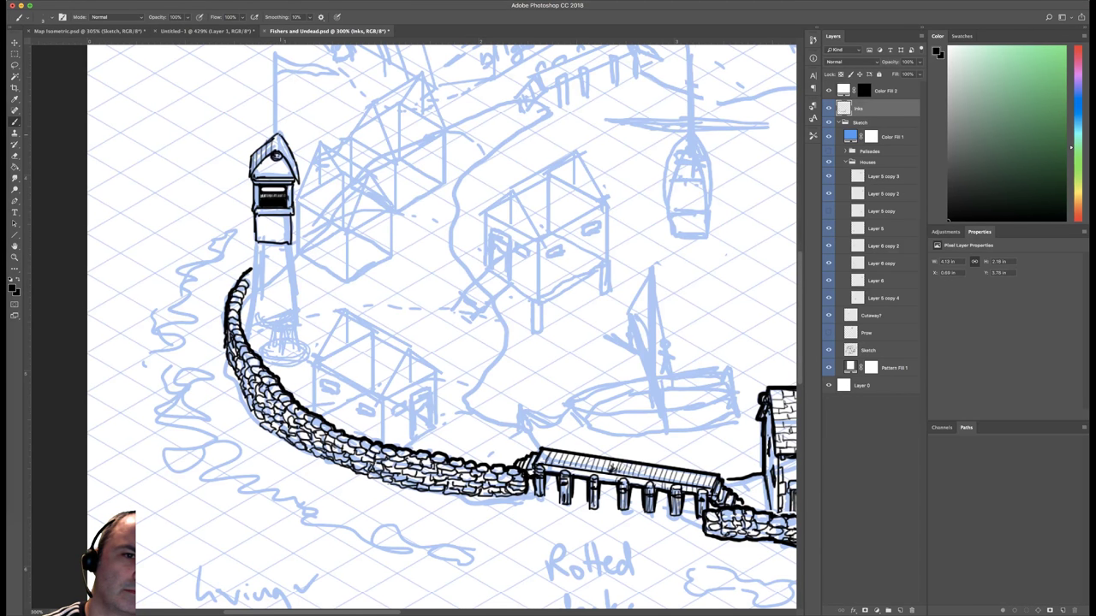
left_click_drag(280, 136, 294, 171)
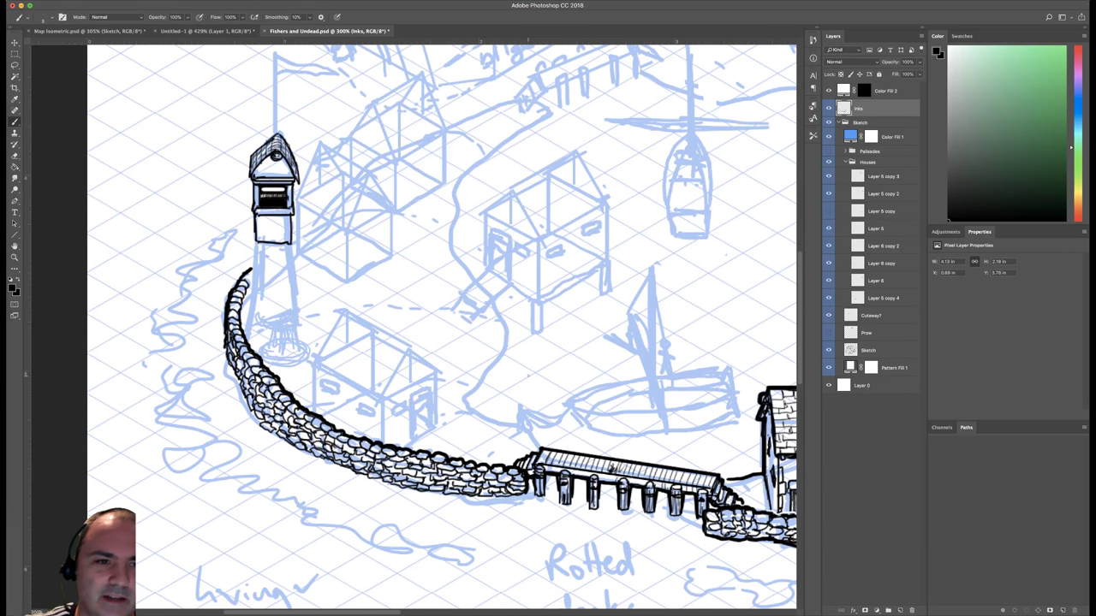
Ink fine vertical lines on the lantern room's side post with the Faber Castell XS brush.
key("e")
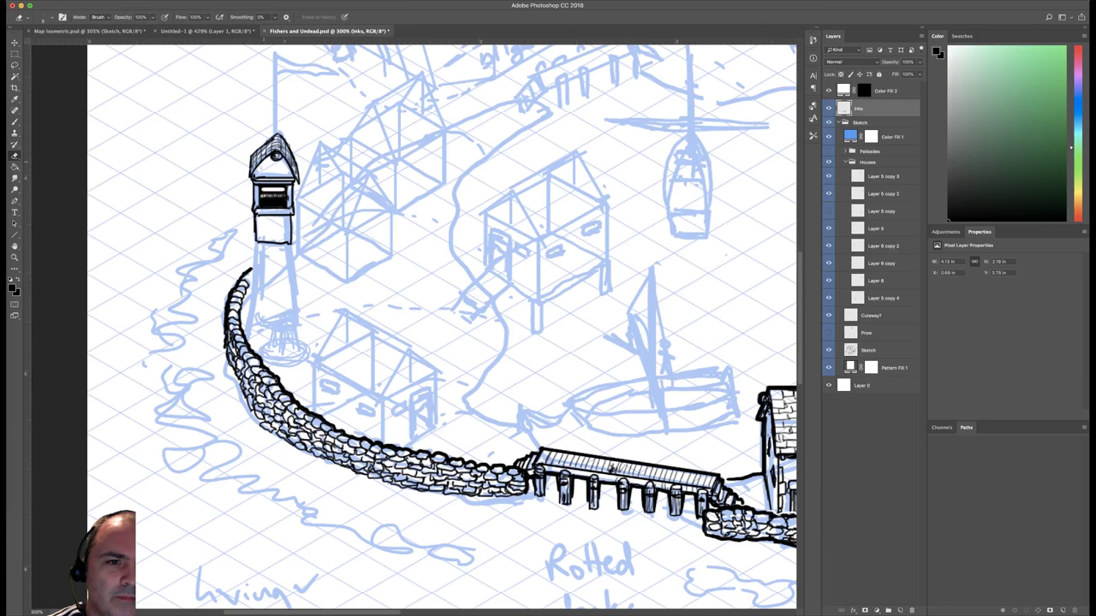
key("b")
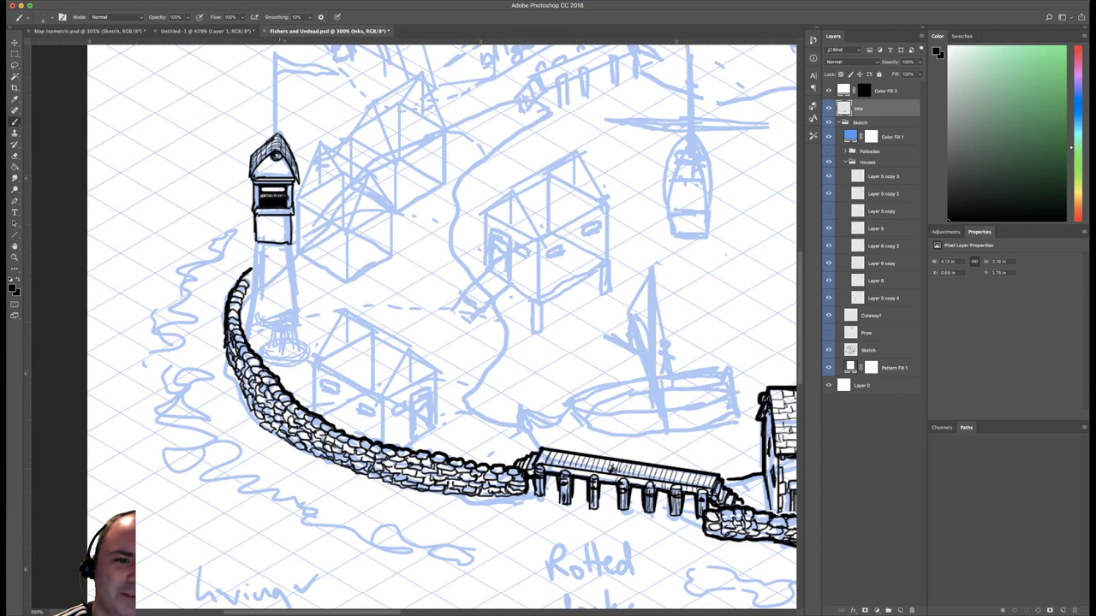
right_click(417, 187)
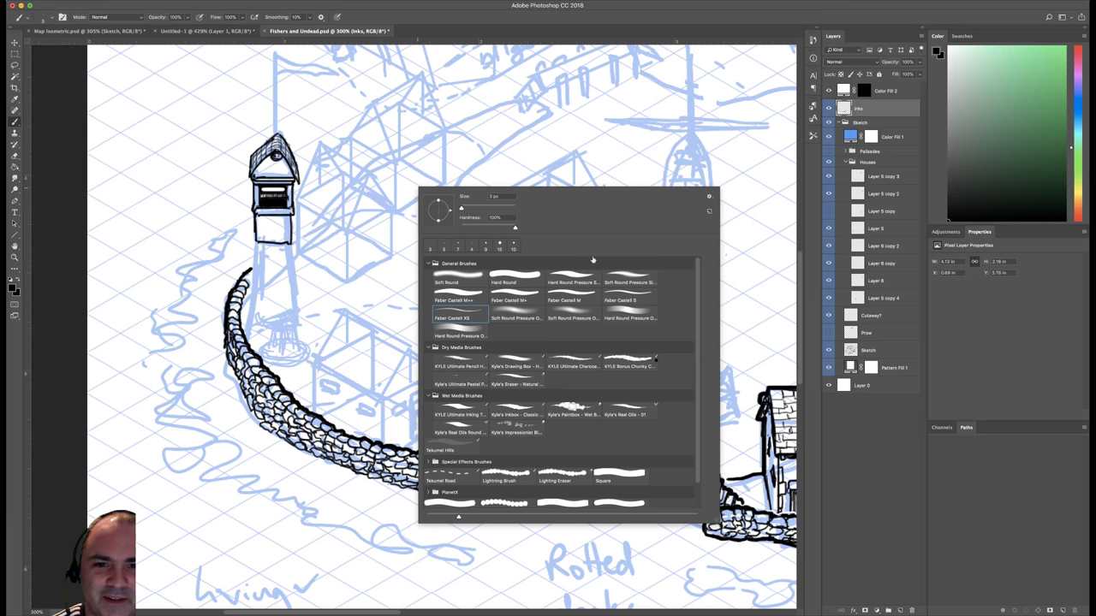
left_click(256, 192)
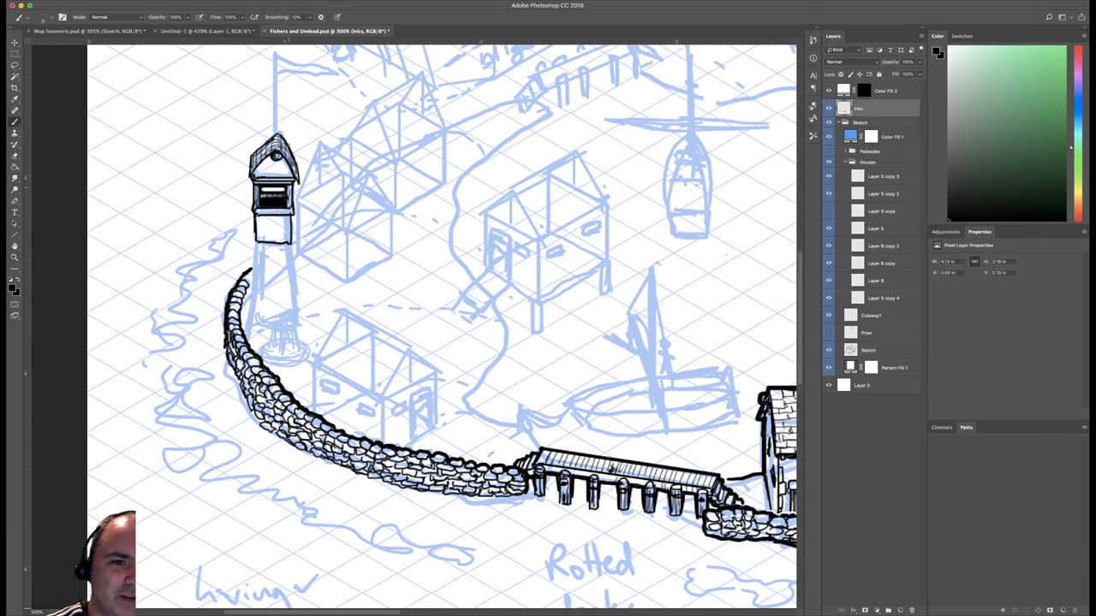
left_click_drag(288, 195, 289, 206)
left_click_drag(291, 187, 291, 204)
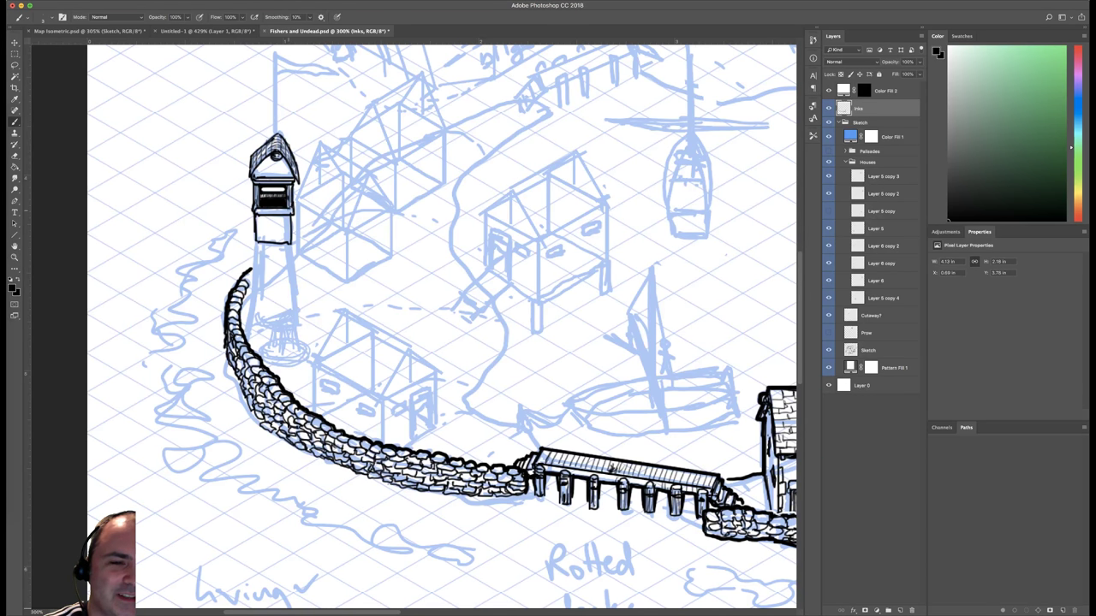
key("e")
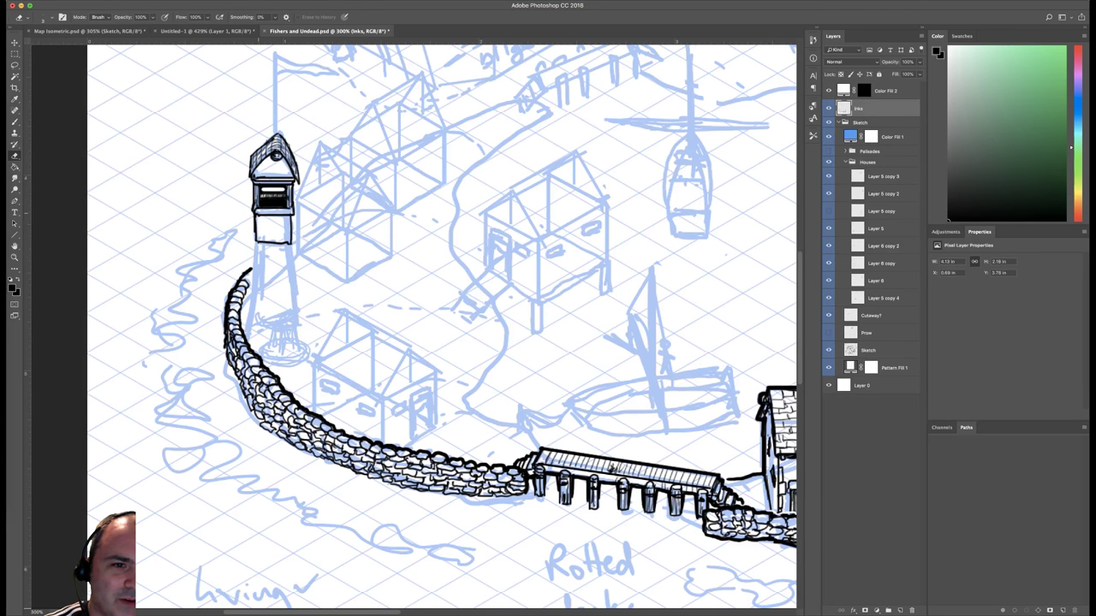
key("b")
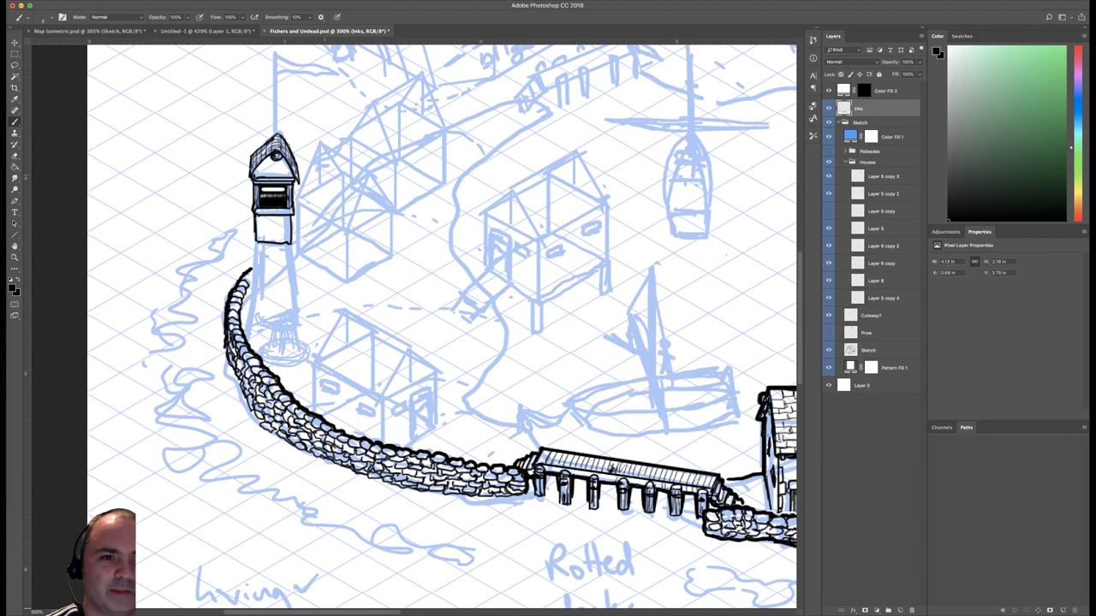
Ink vertical plank lines on the lighthouse's gable and on the box below the lantern room with the Faber Castell XS brush.
right_click(264, 212)
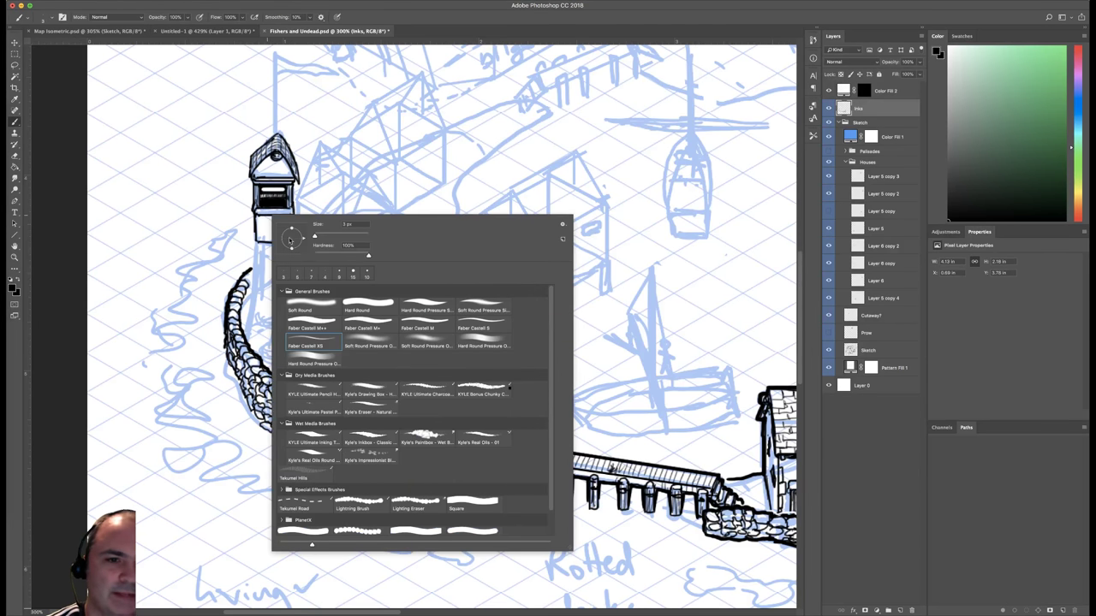
left_click(226, 195)
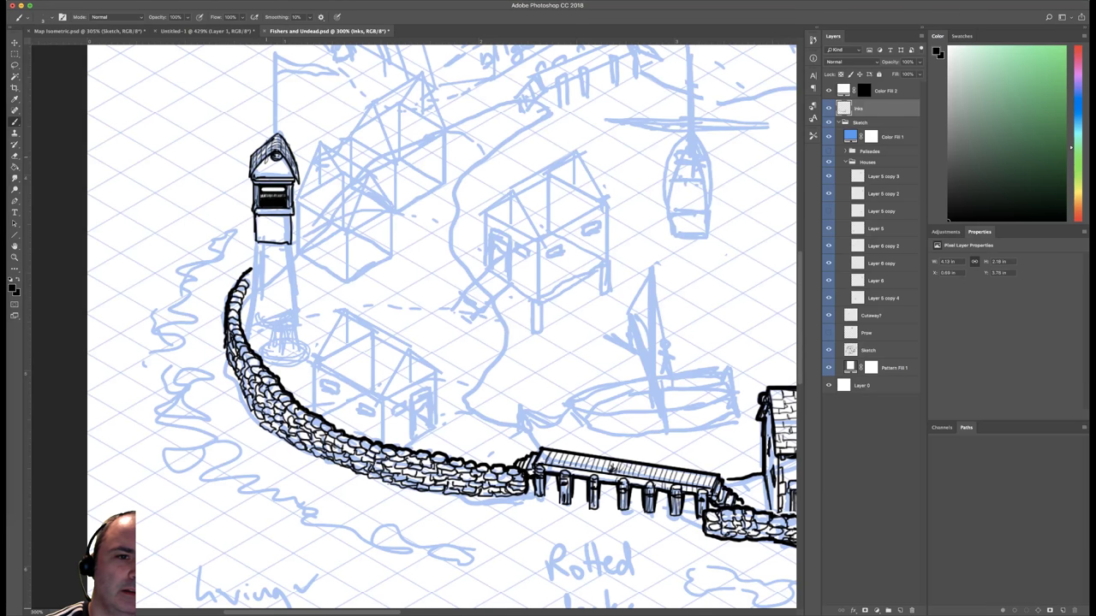
mouse_move(265, 158)
left_mouse_down()
mouse_move(265, 175)
mouse_move(280, 171)
left_mouse_up()
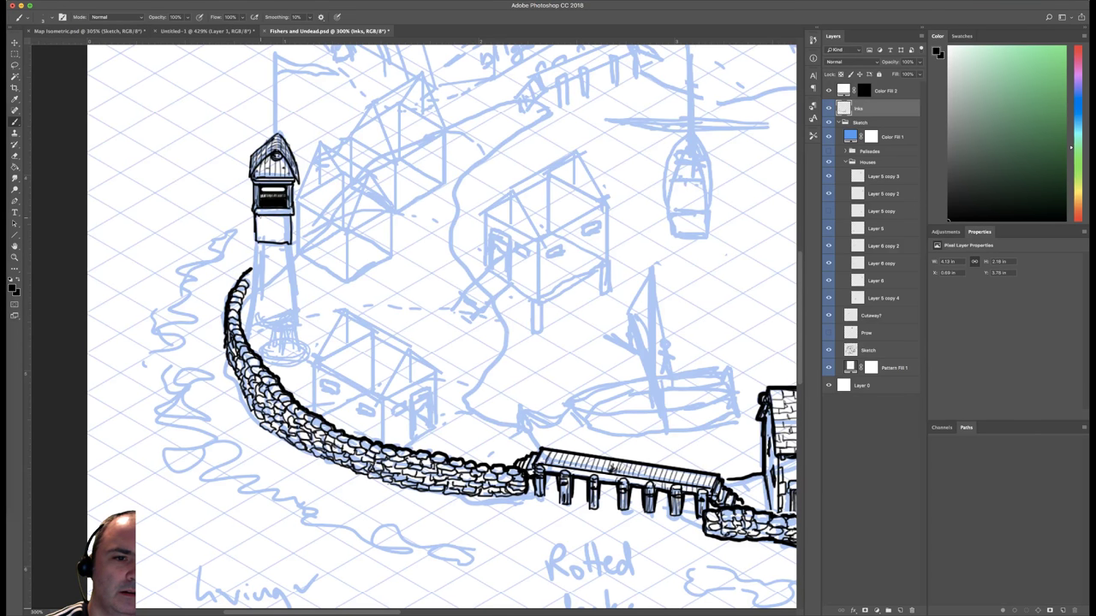
mouse_move(260, 215)
left_mouse_down()
mouse_move(261, 241)
mouse_move(285, 231)
mouse_move(286, 245)
left_mouse_up()
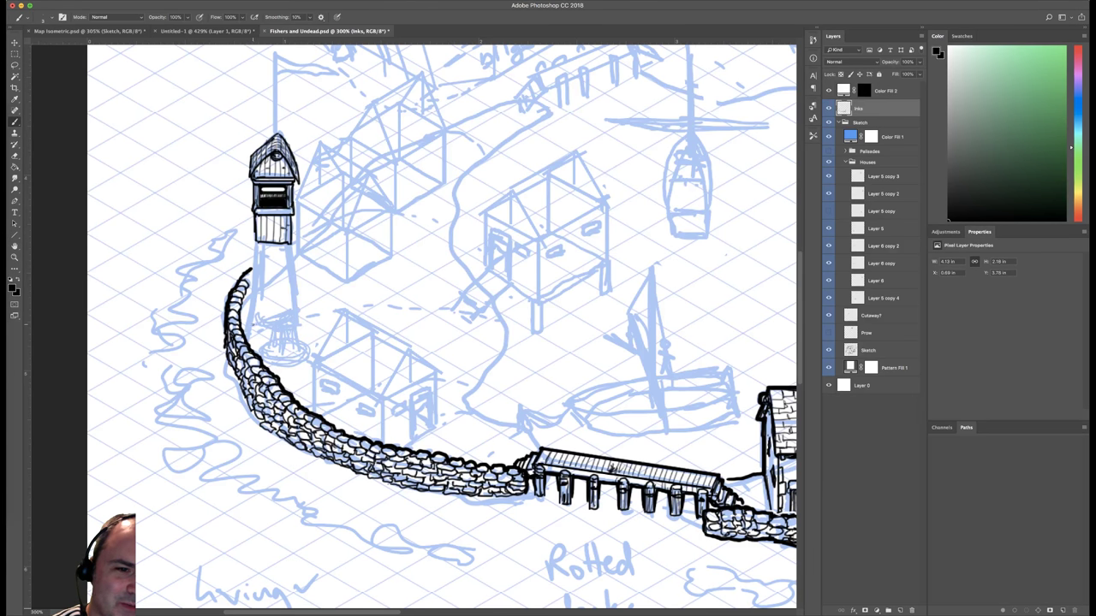
Ink the curved bow and slanted beam of the ballista-like device at the lighthouse's foot with the 4 px Faber Castell S brush.
left_click_drag(254, 325, 271, 318)
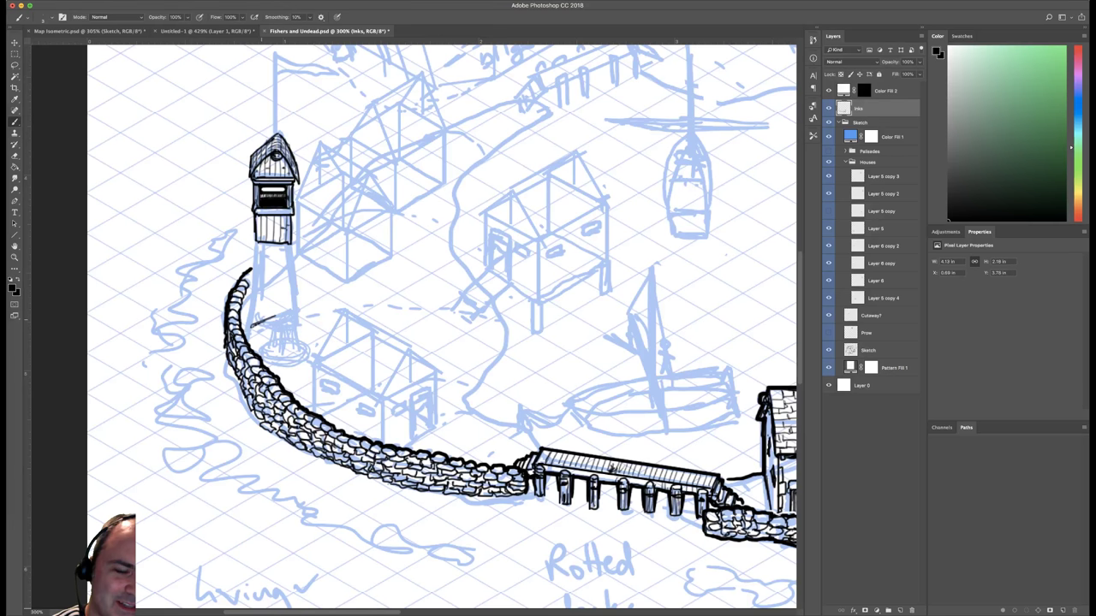
right_click(287, 280)
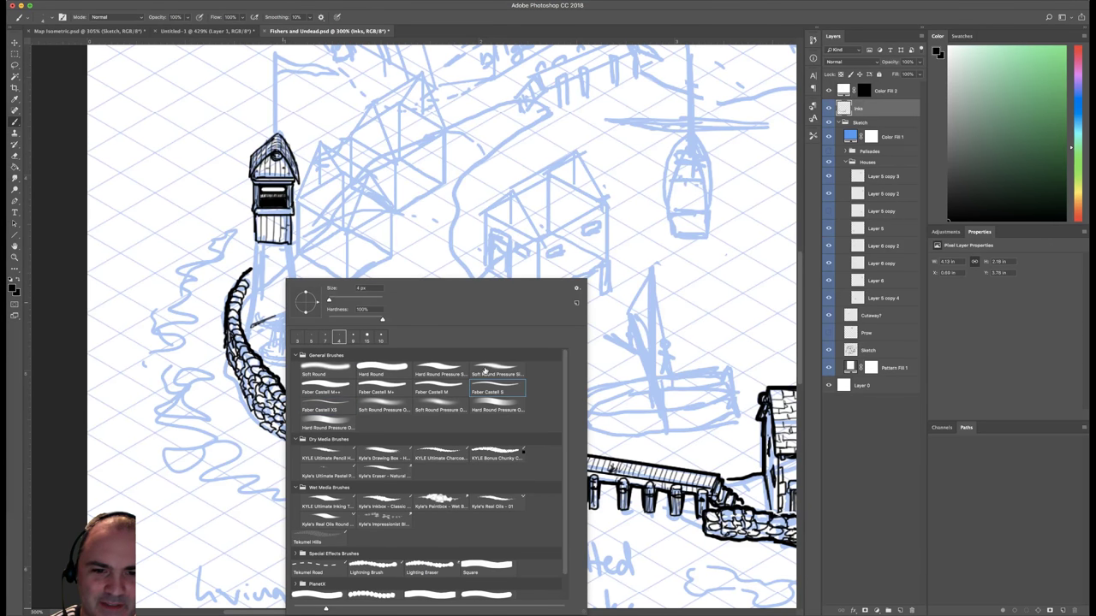
left_click(259, 296)
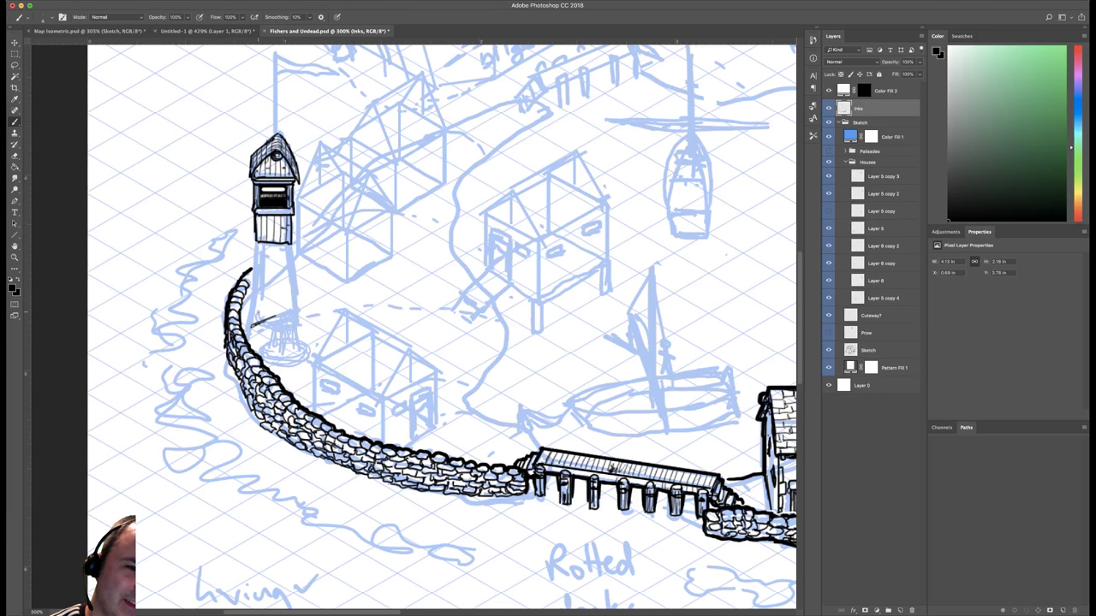
mouse_move(255, 322)
left_mouse_down()
mouse_move(259, 311)
mouse_move(279, 330)
mouse_move(291, 325)
left_mouse_up()
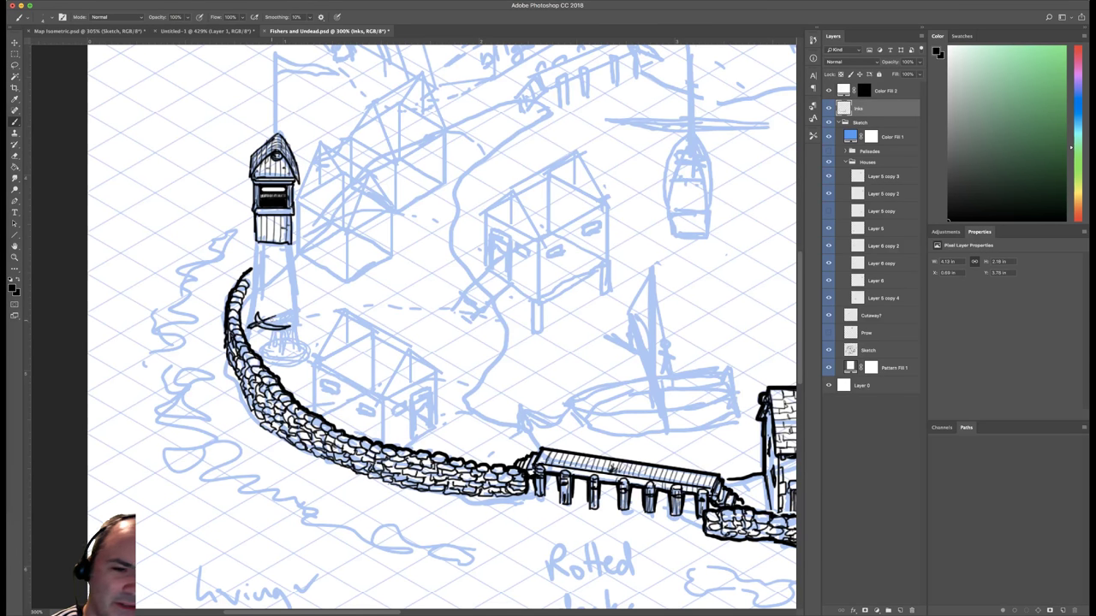
mouse_move(272, 317)
left_mouse_down()
mouse_move(303, 307)
mouse_move(295, 316)
left_mouse_up()
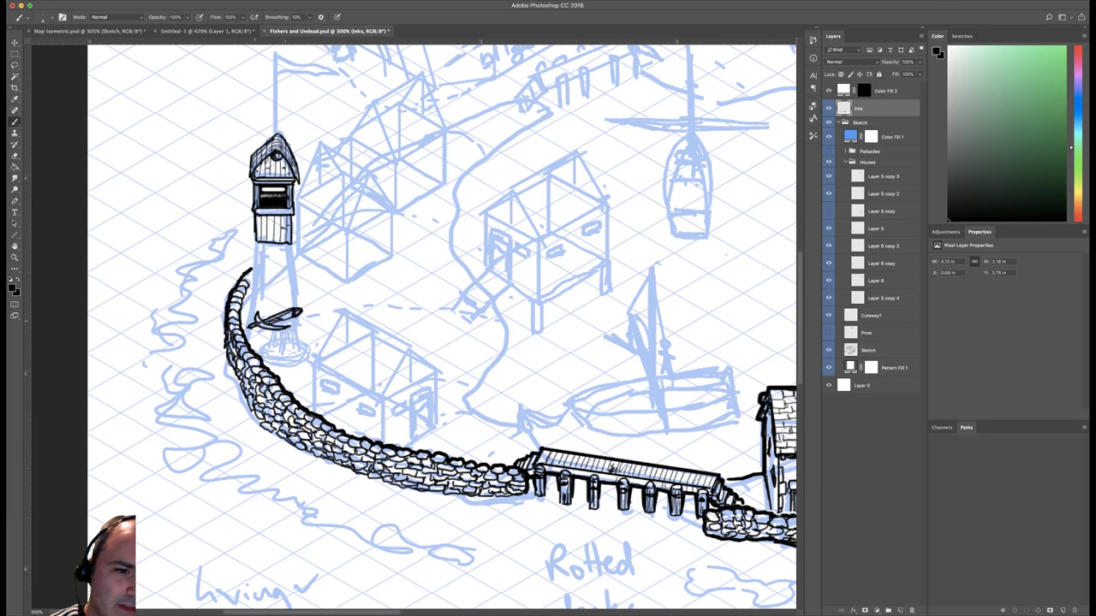
Reinforce the device's beam and bow, and ink its upright post above and below the beam.
left_click_drag(257, 313, 262, 320)
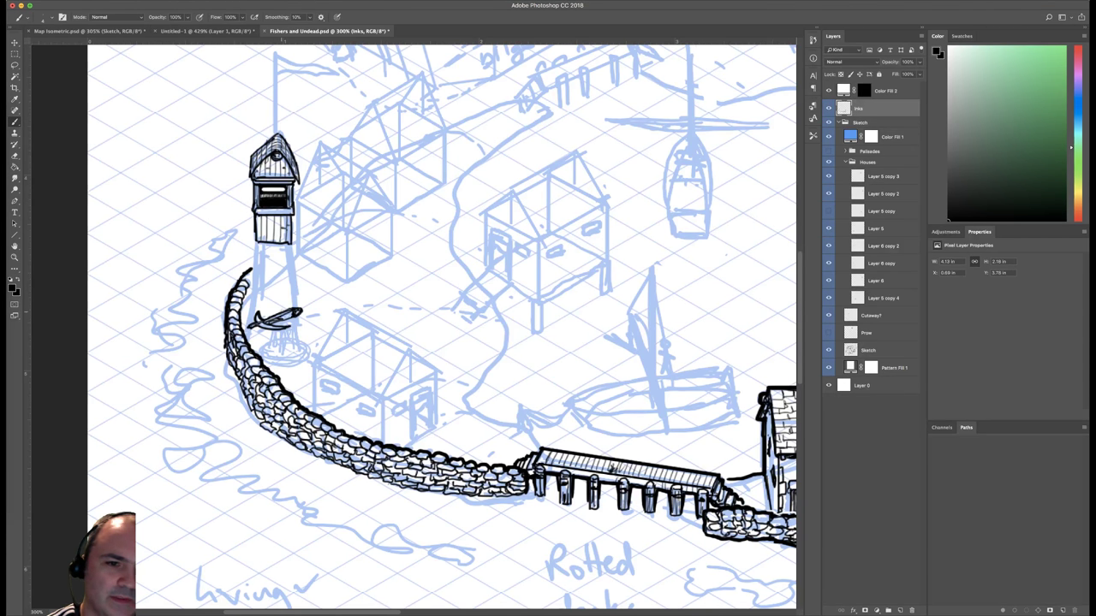
left_click_drag(290, 308, 269, 317)
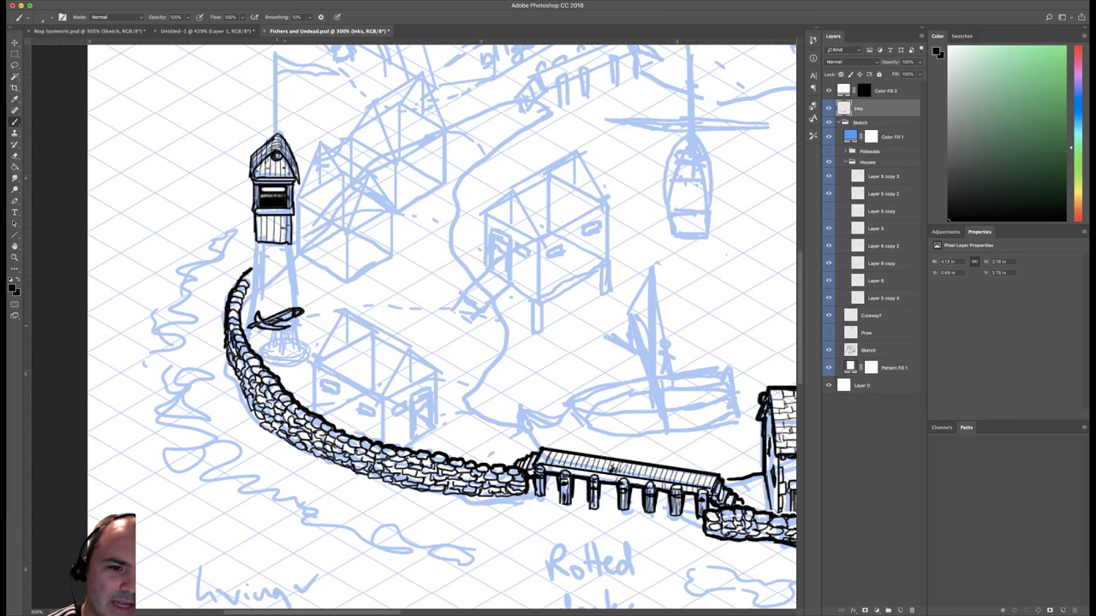
left_click_drag(272, 327, 285, 327)
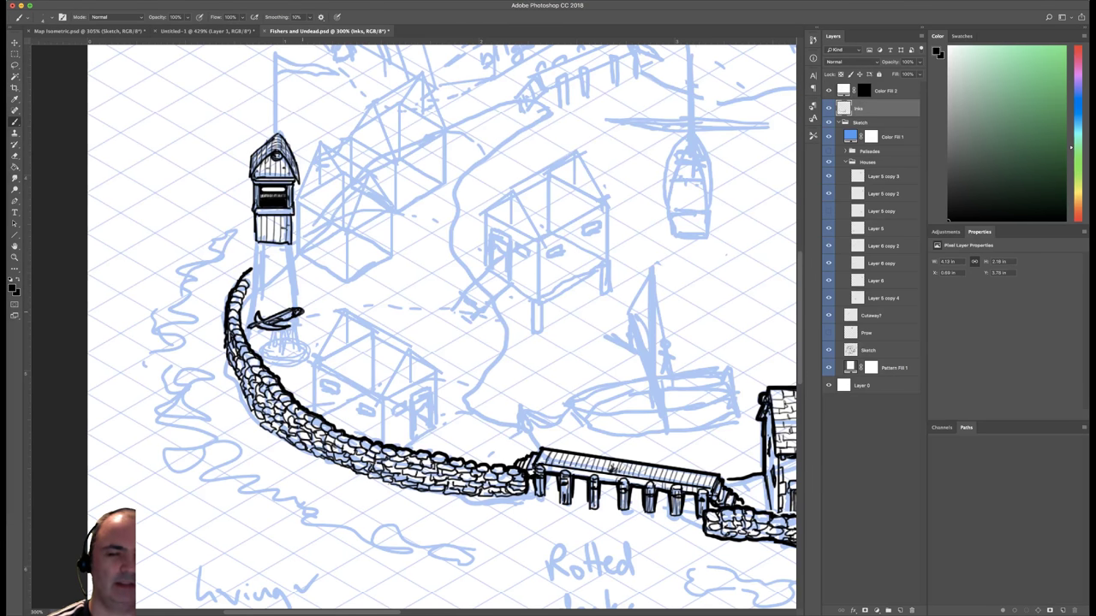
left_click_drag(283, 313, 290, 297)
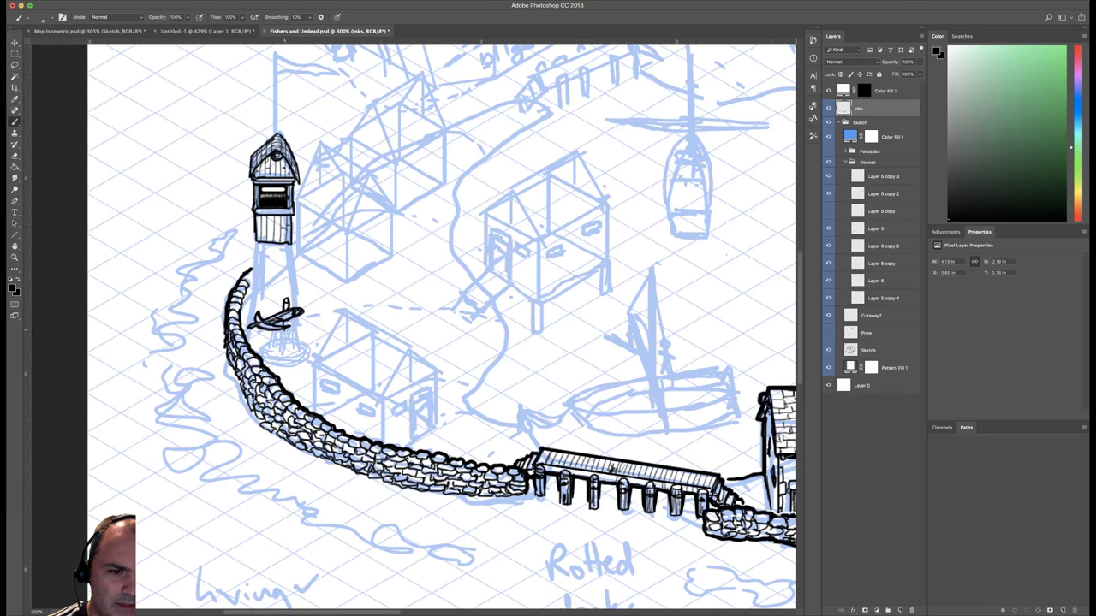
left_click_drag(283, 328, 283, 348)
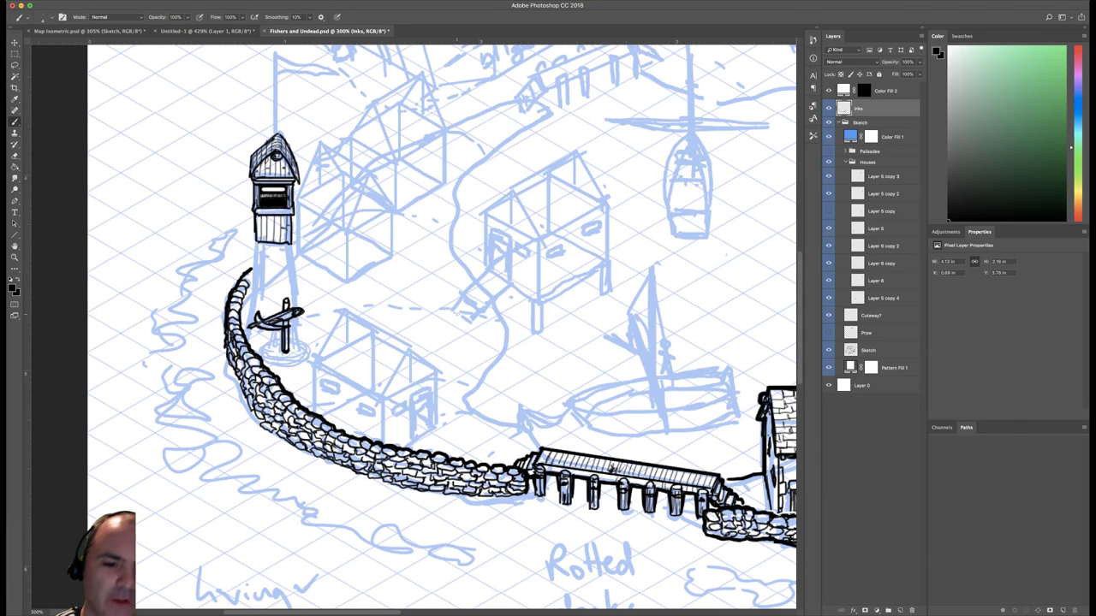
Ink a short round log sticking out of the foot of the curved stone wall, near its middle.
left_click_drag(556, 277, 580, 235)
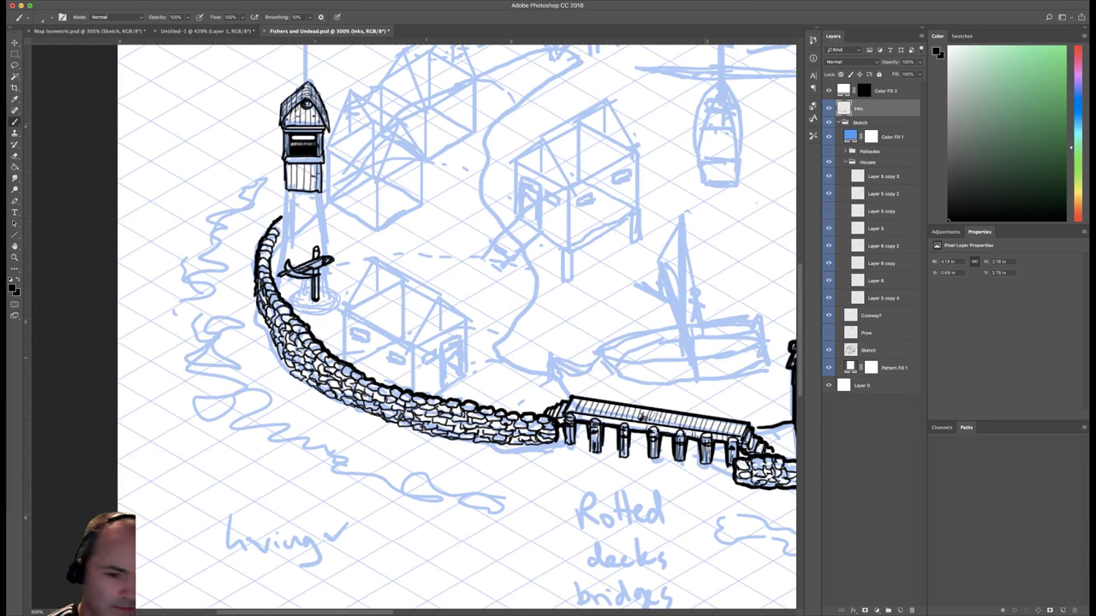
key("e")
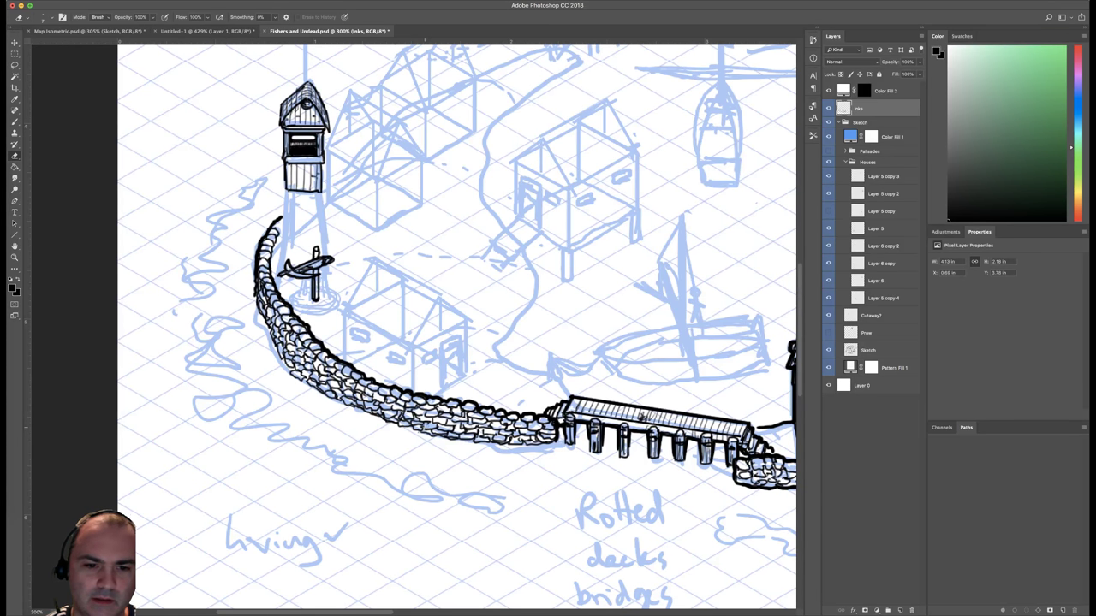
left_click_drag(424, 428, 425, 432)
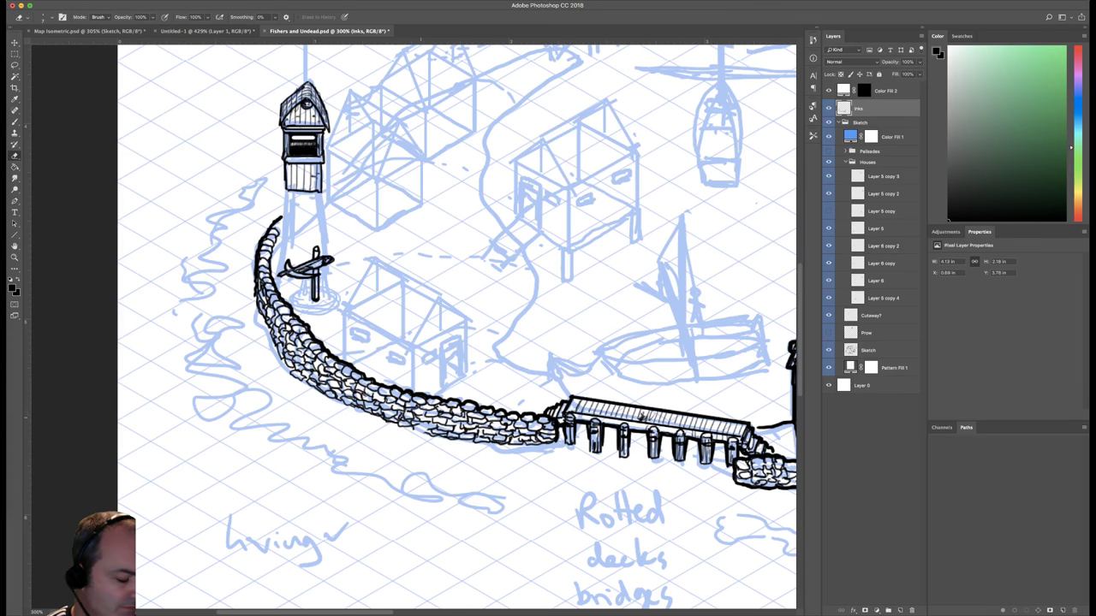
key("b")
right_click(440, 368)
left_click(656, 387)
left_click(376, 421)
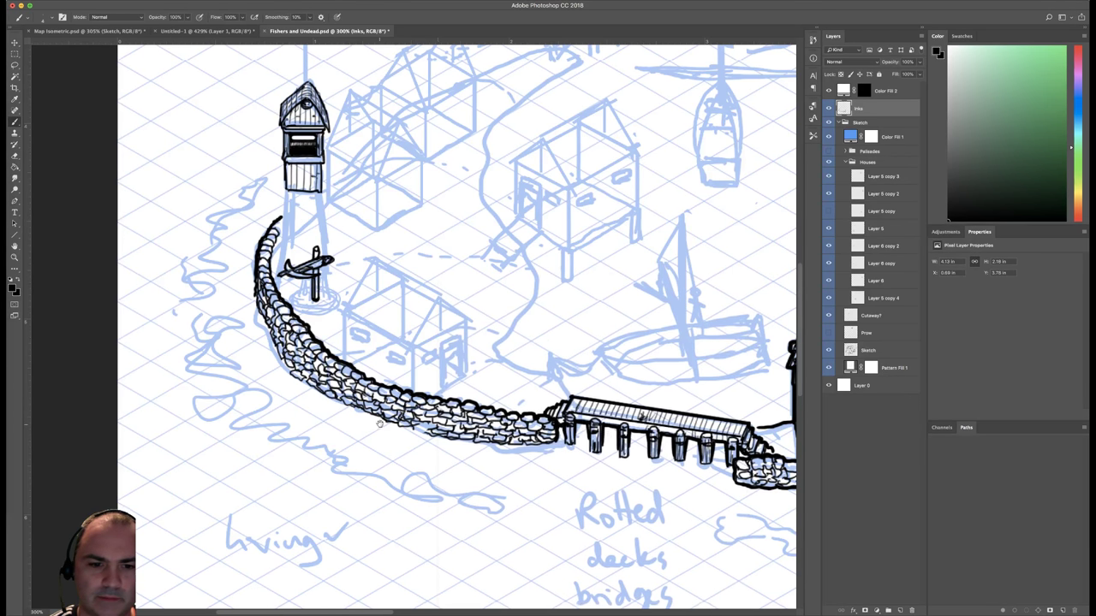
left_click_drag(381, 424, 382, 423)
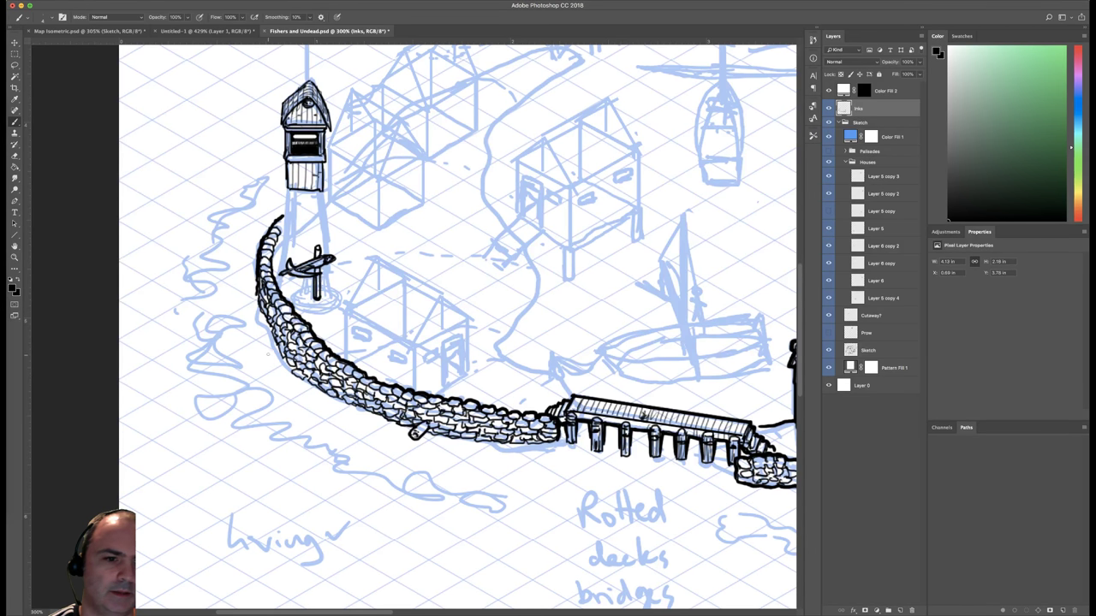
Ink a second short log sticking out of the wall's outer side, below the lighthouse.
key("e")
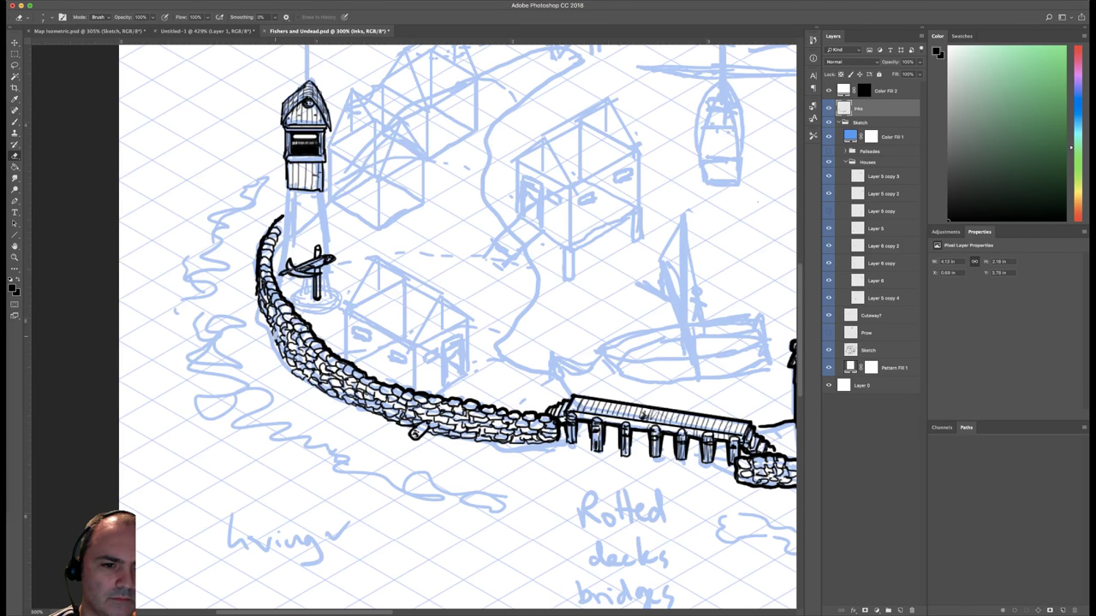
key("b")
left_click_drag(261, 335, 274, 341)
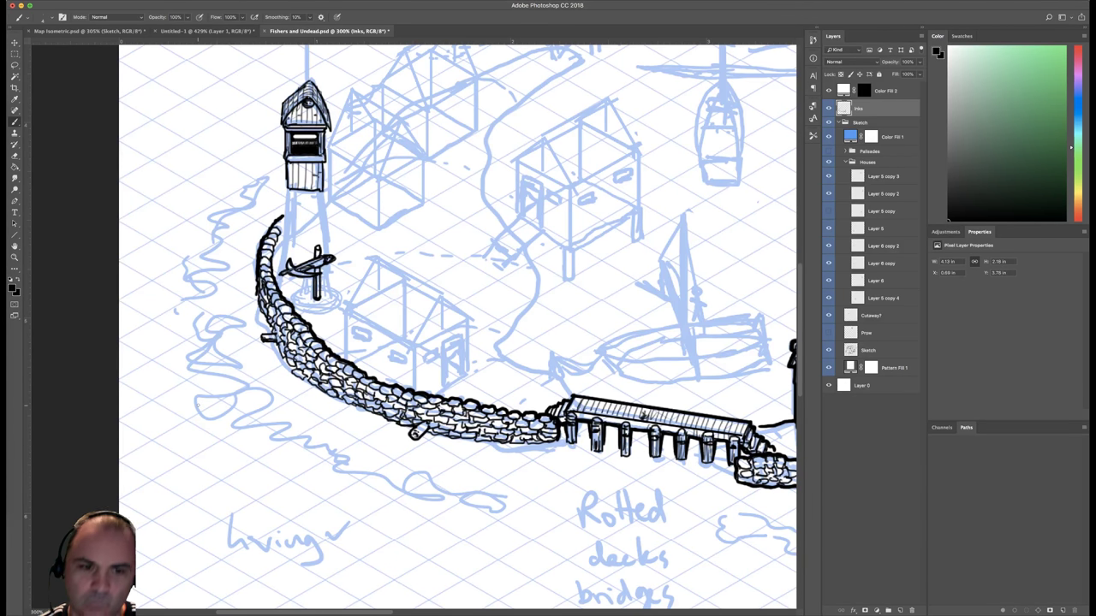
Examine the inked shoreline against the whole map sketch, and return to the lighthouse at 300% zoom.
scroll(411, 308, "up", 2)
scroll(411, 308, "right", 1)
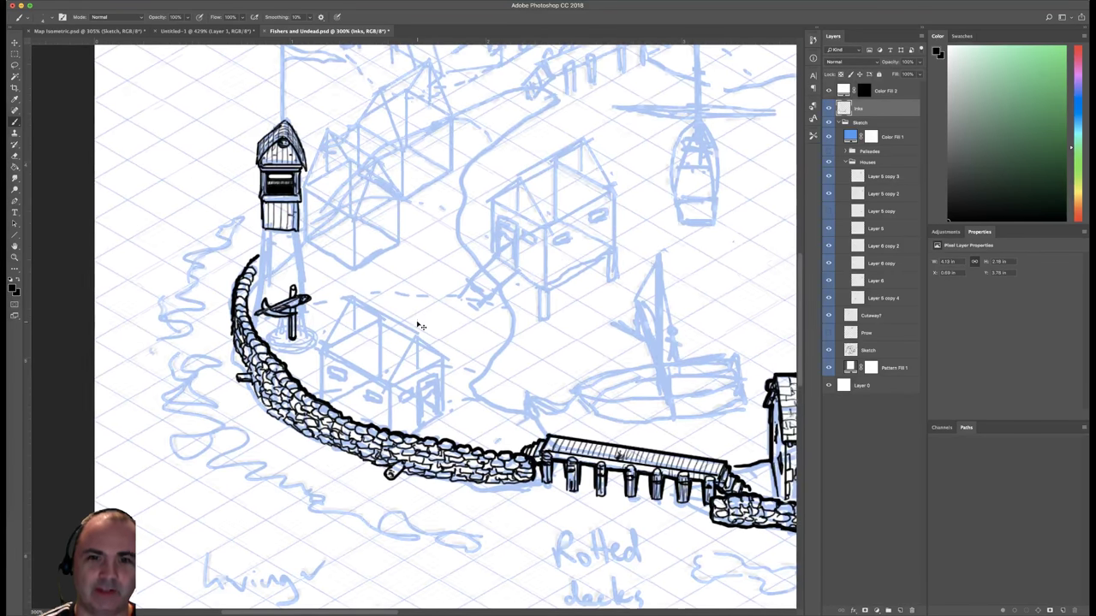
key("super+minus")
key("super+minus")
scroll(545, 257, "right", 3)
scroll(544, 257, "up", 1)
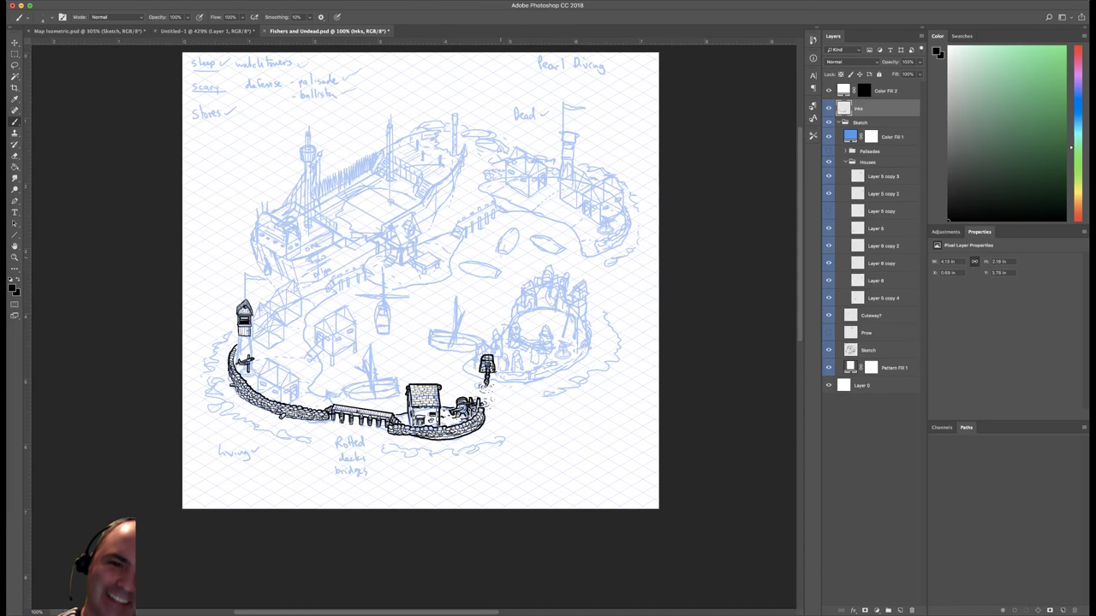
scroll(502, 261, "left", 2)
scroll(502, 261, "down", 1)
key("super+plus")
key("super+plus")
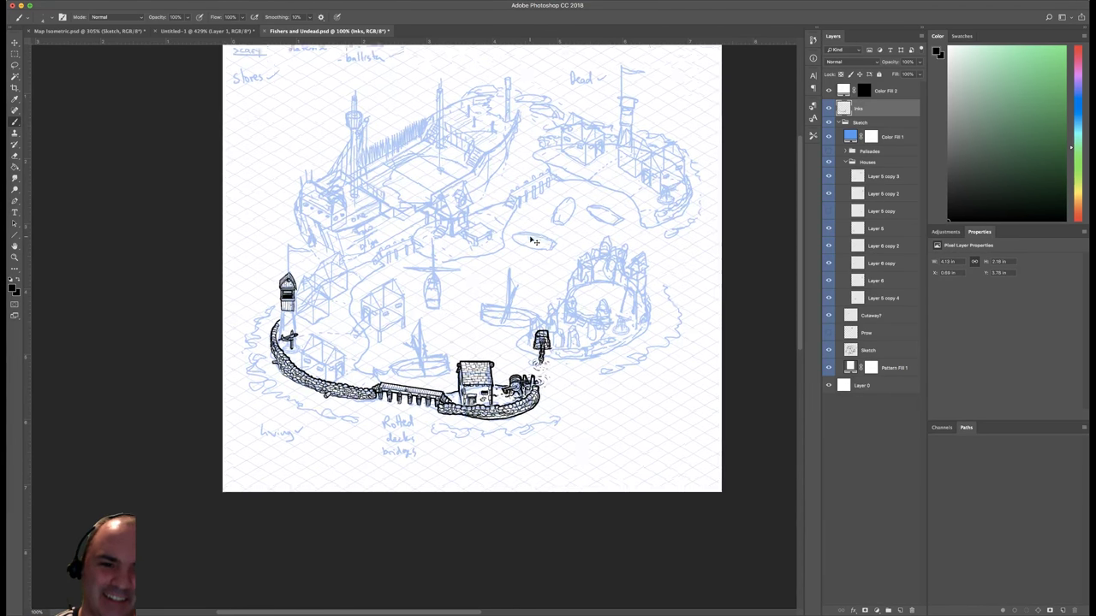
left_click_drag(386, 267, 402, 264)
scroll(401, 263, "left", 5)
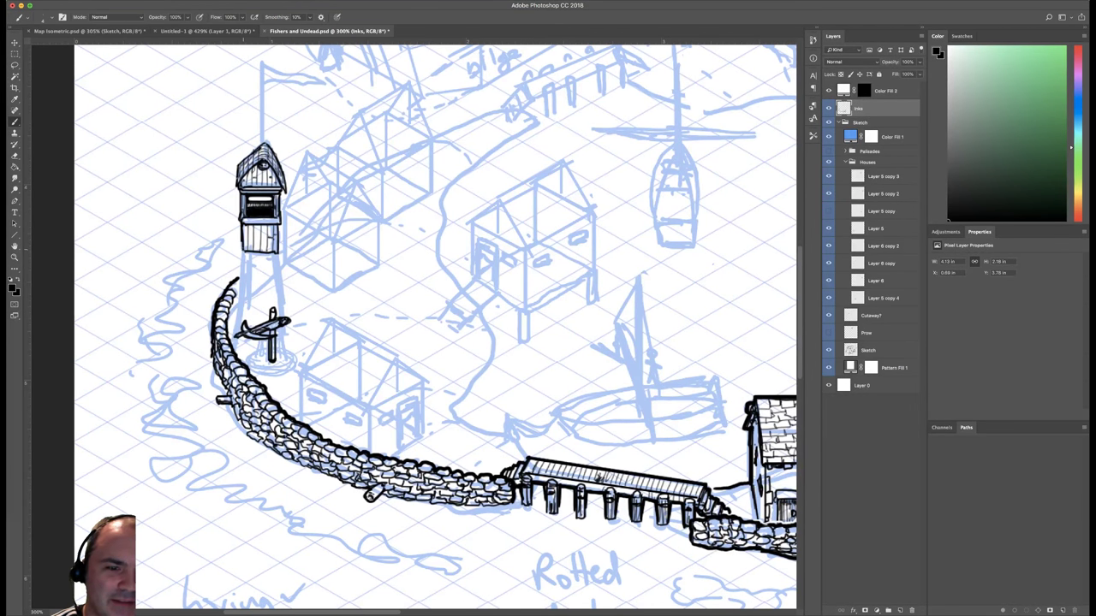
Draw the lighthouse's two splayed legs as pairs of straight lines from the box down to the device with the Line tool.
key("u")
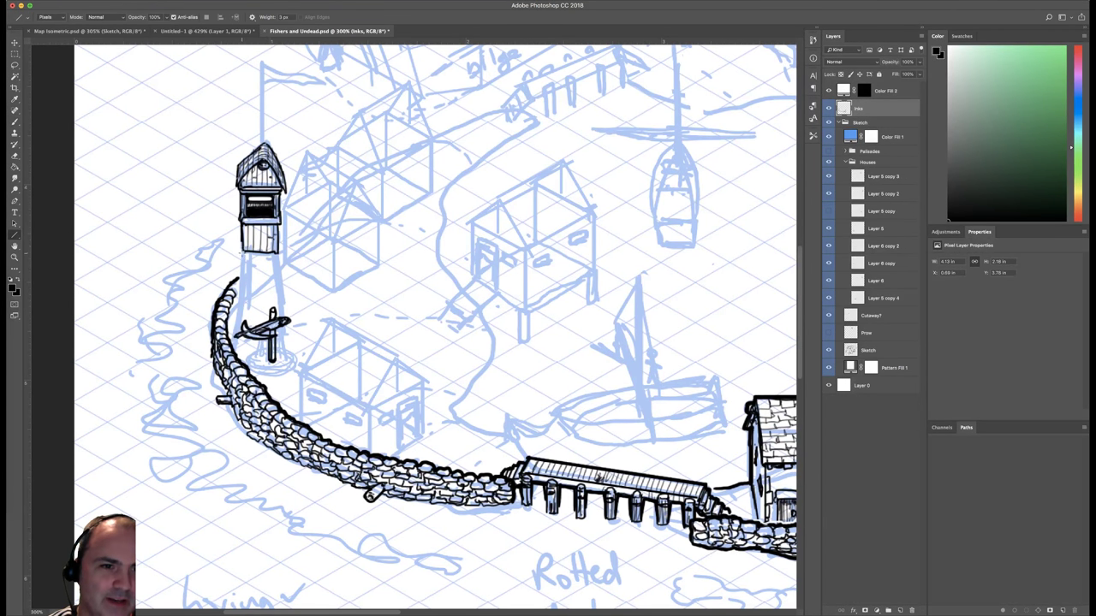
left_click_drag(240, 253, 233, 336)
left_click_drag(245, 254, 237, 328)
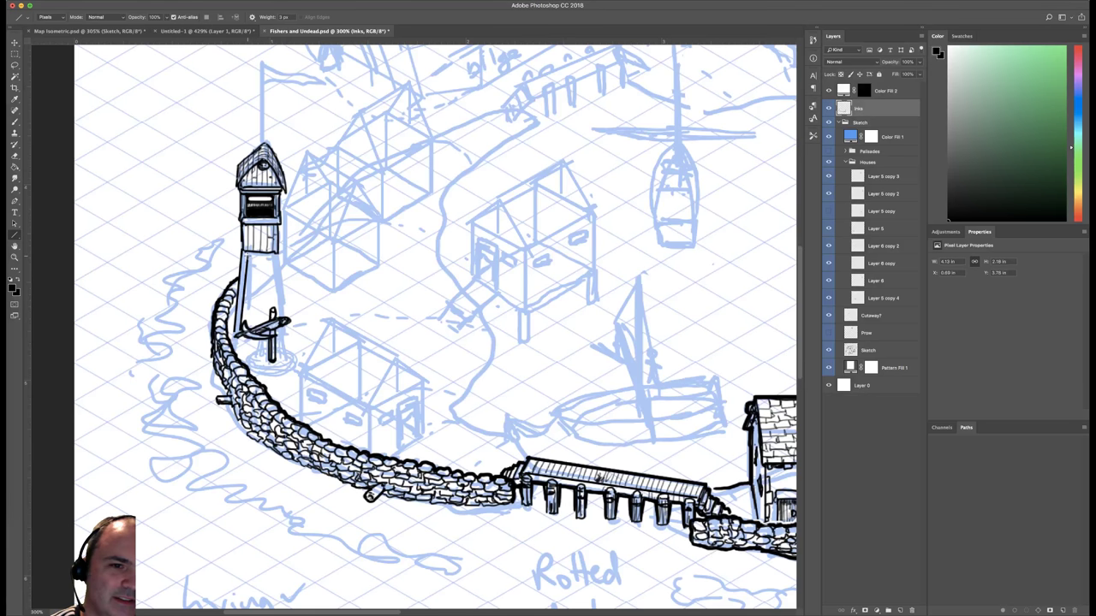
left_click_drag(270, 253, 279, 319)
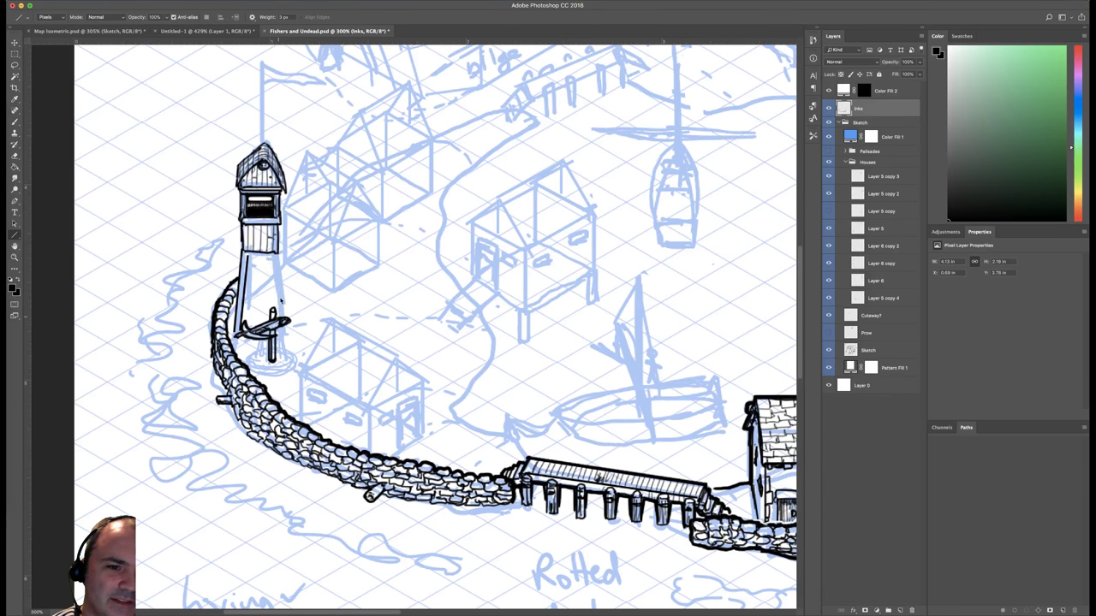
left_click_drag(276, 254, 286, 334)
Erase the leg lines crossing the ballista-like device on the Inks layer, and ink short diagonal braces between the legs below the box.
key("b")
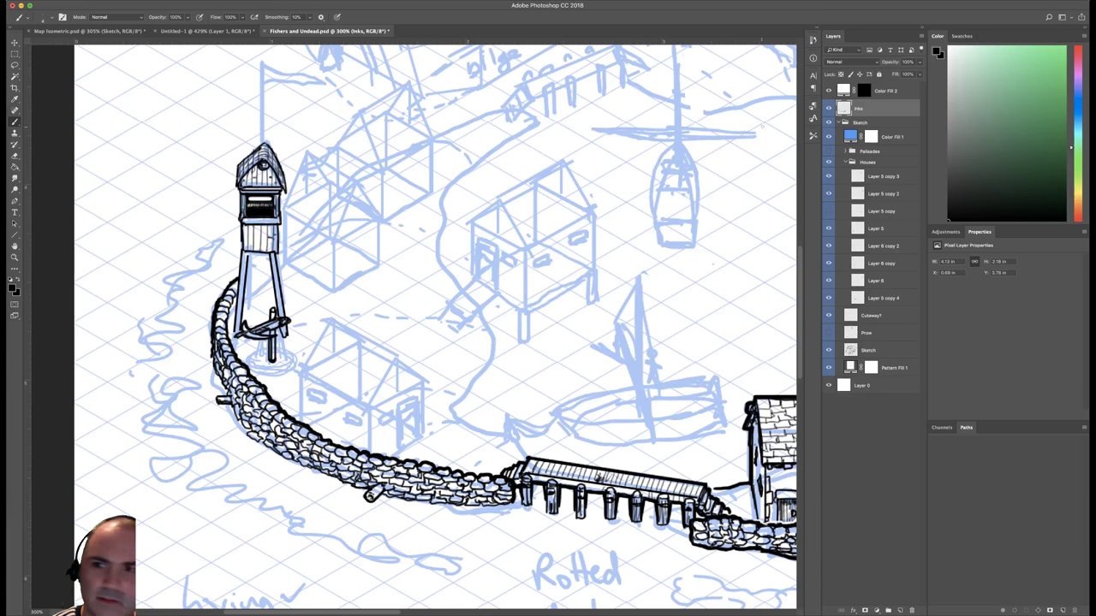
left_click(862, 91)
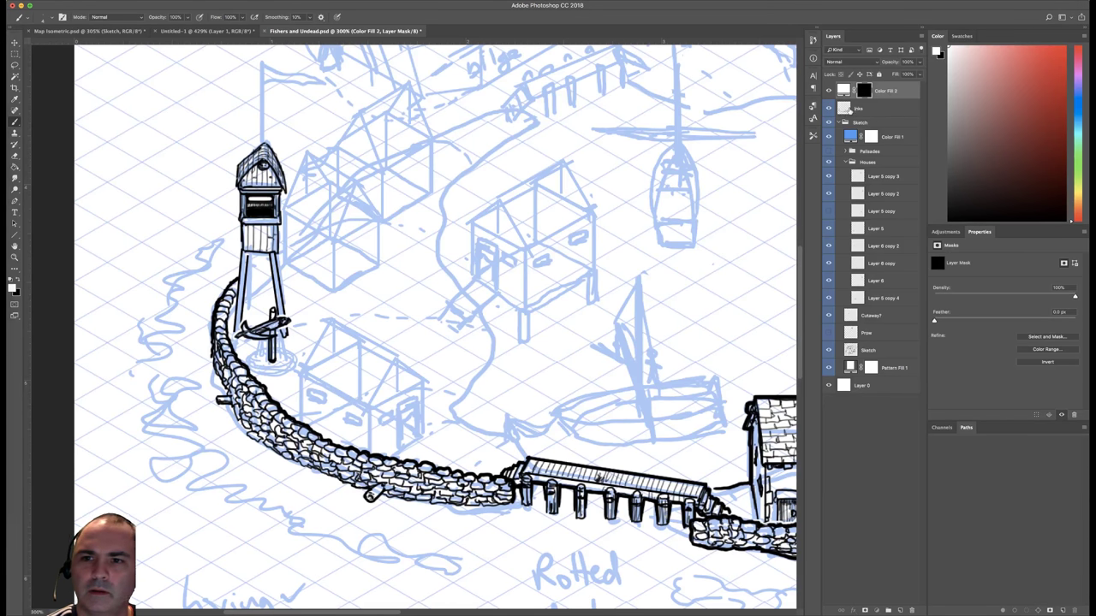
left_click(845, 109)
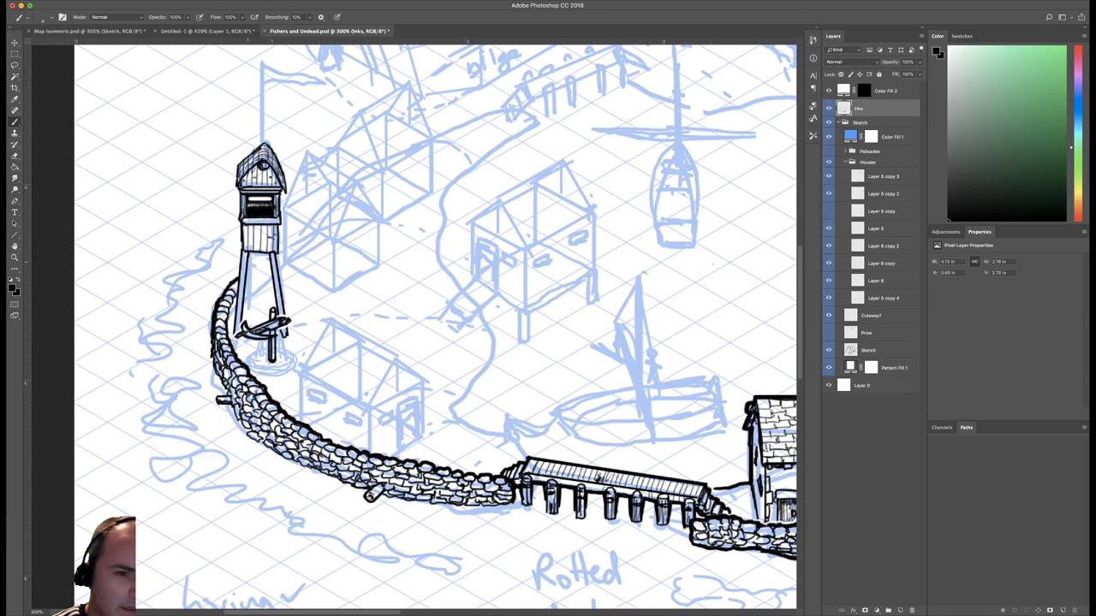
key("e")
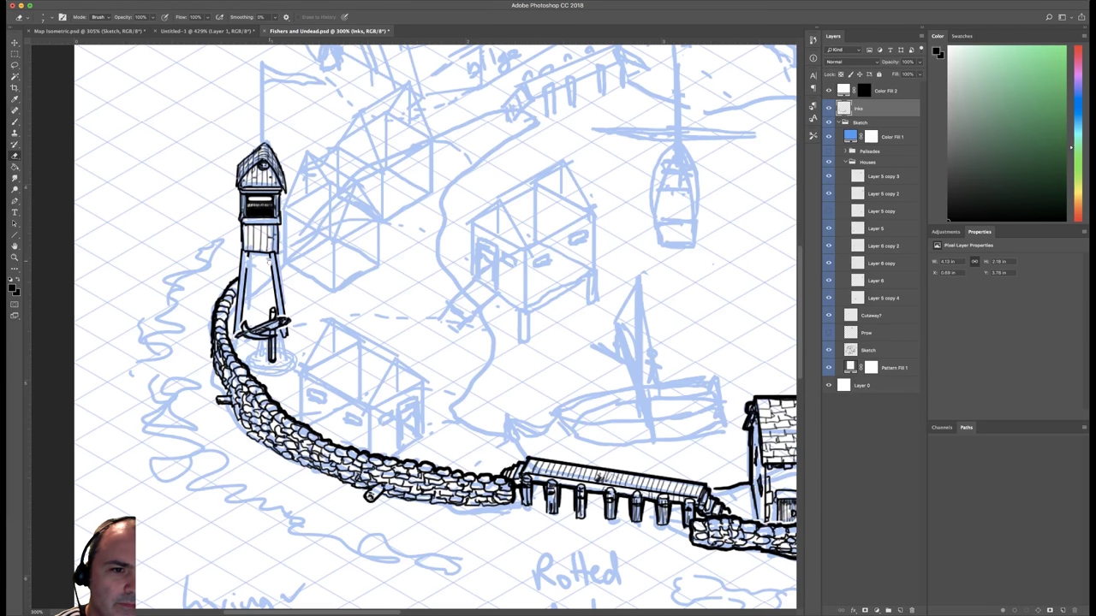
key("b")
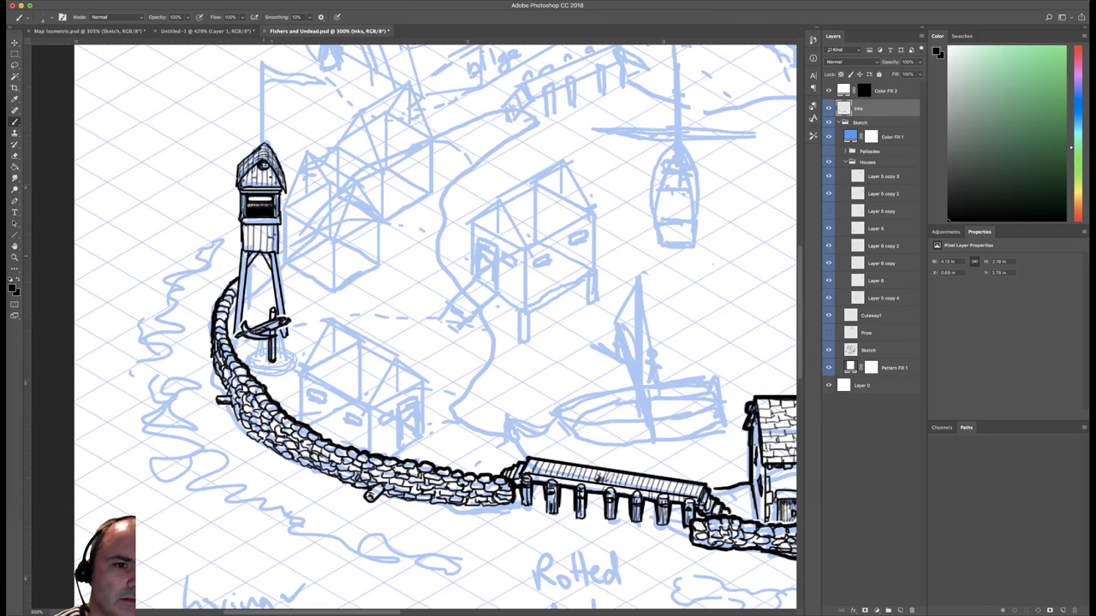
left_click_drag(358, 234, 379, 260)
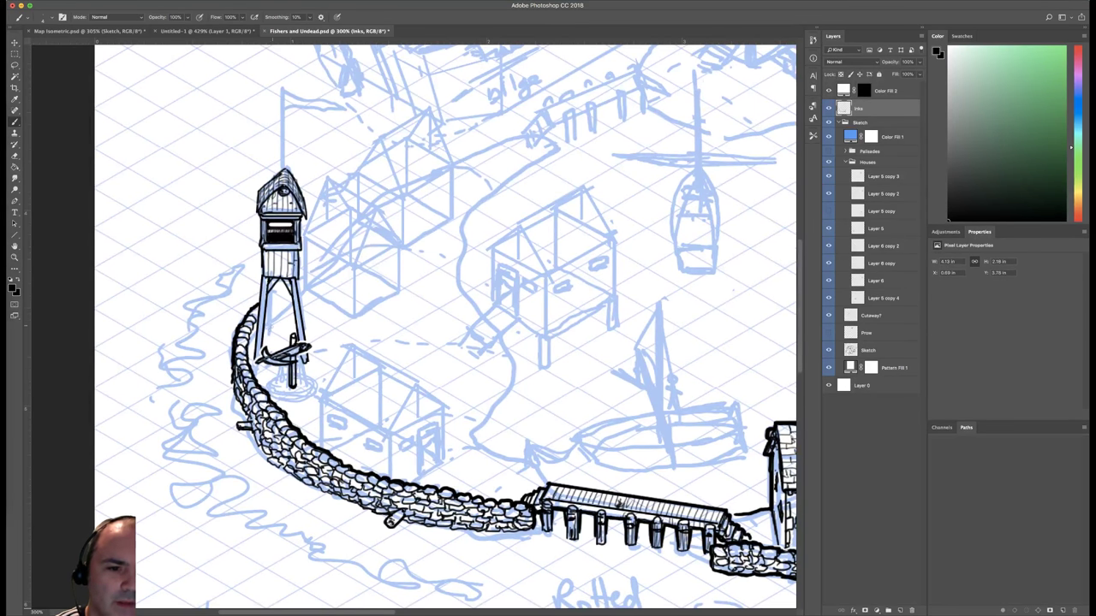
left_click_drag(265, 332, 284, 284)
key("super+z")
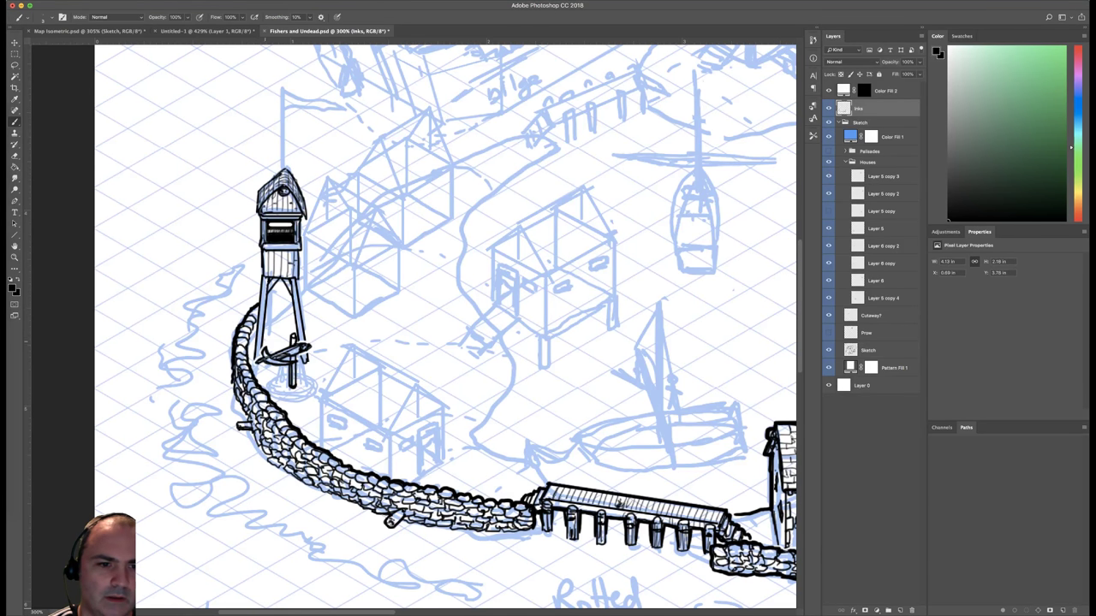
left_click_drag(264, 336, 291, 334)
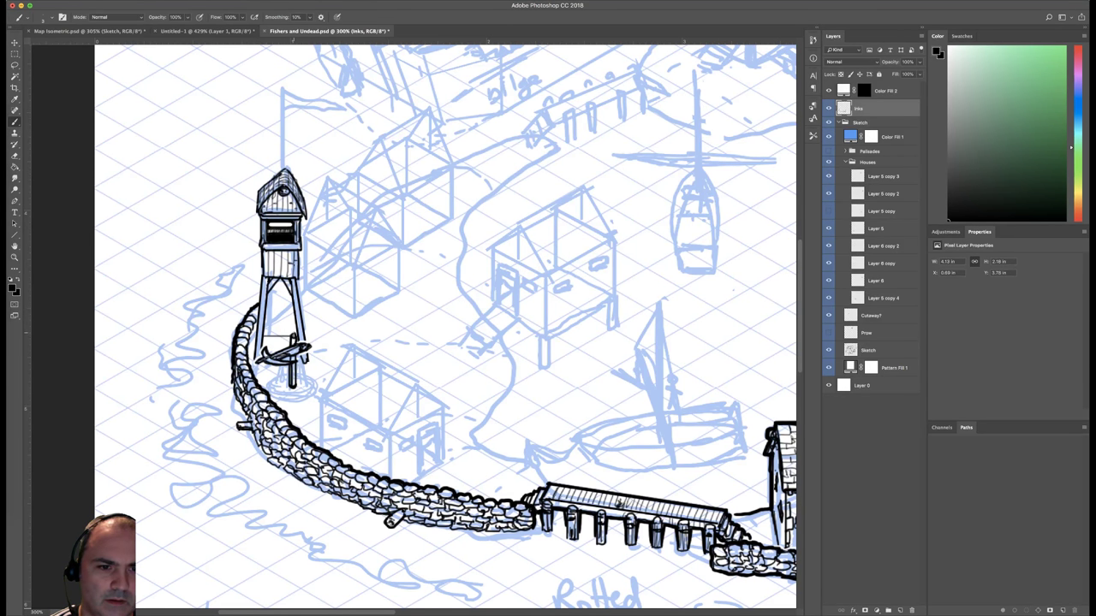
key("super+z")
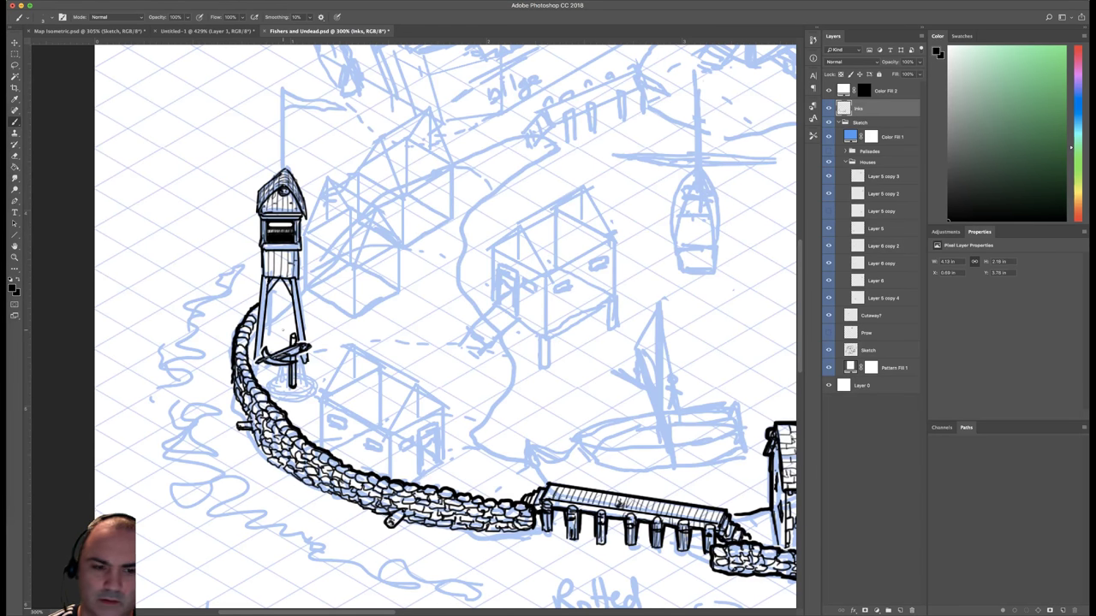
Ink a horizontal crossbar between the lighthouse's legs just above the device with the Faber Castell S brush.
right_click(362, 300)
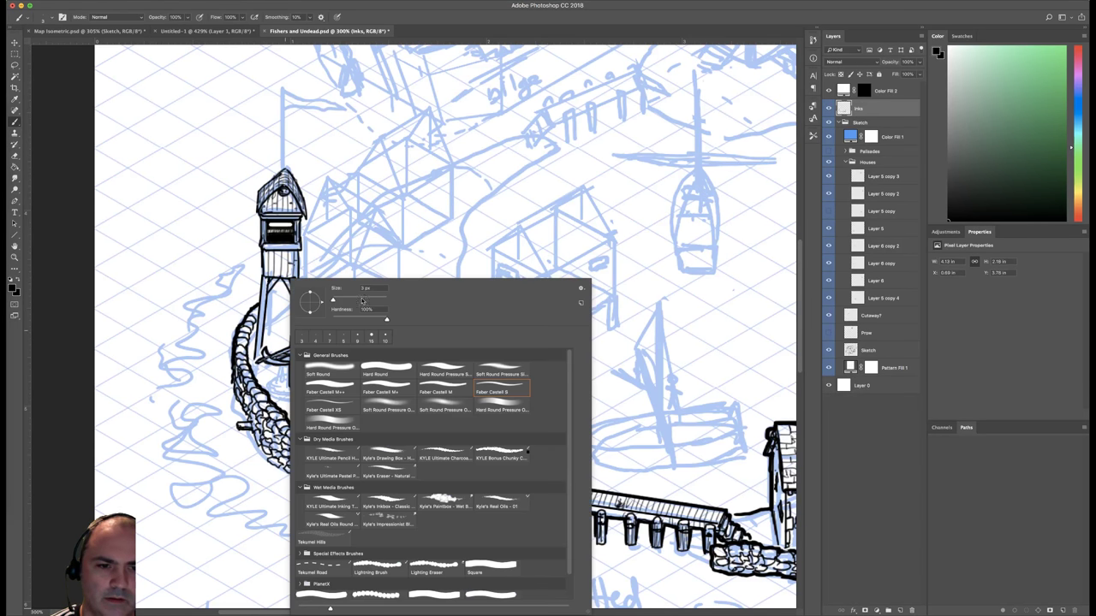
left_click(510, 387)
left_click(471, 271)
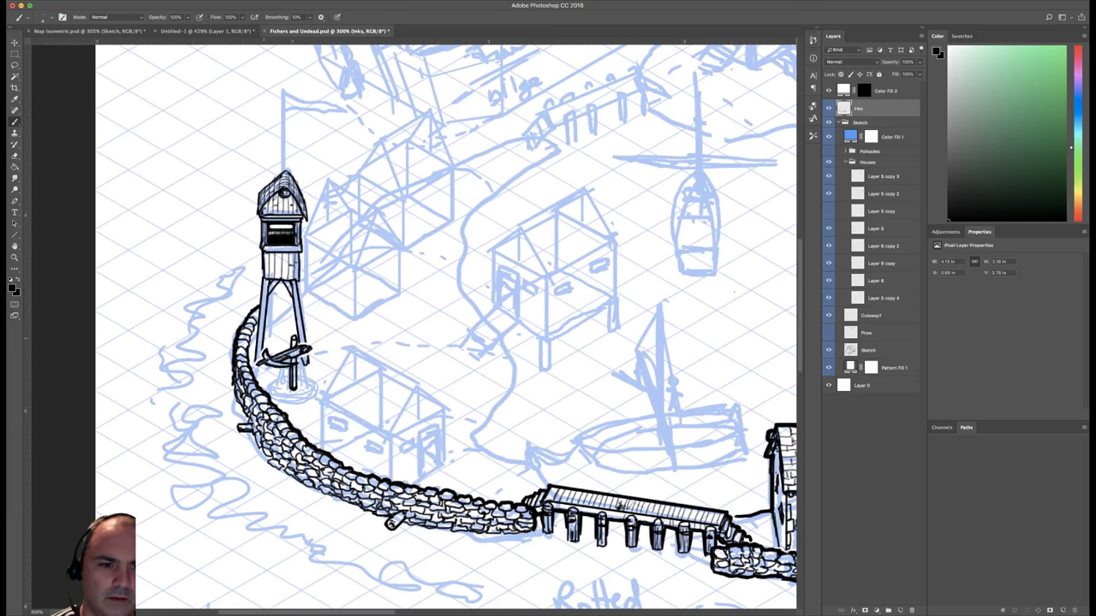
left_click_drag(264, 334, 295, 329)
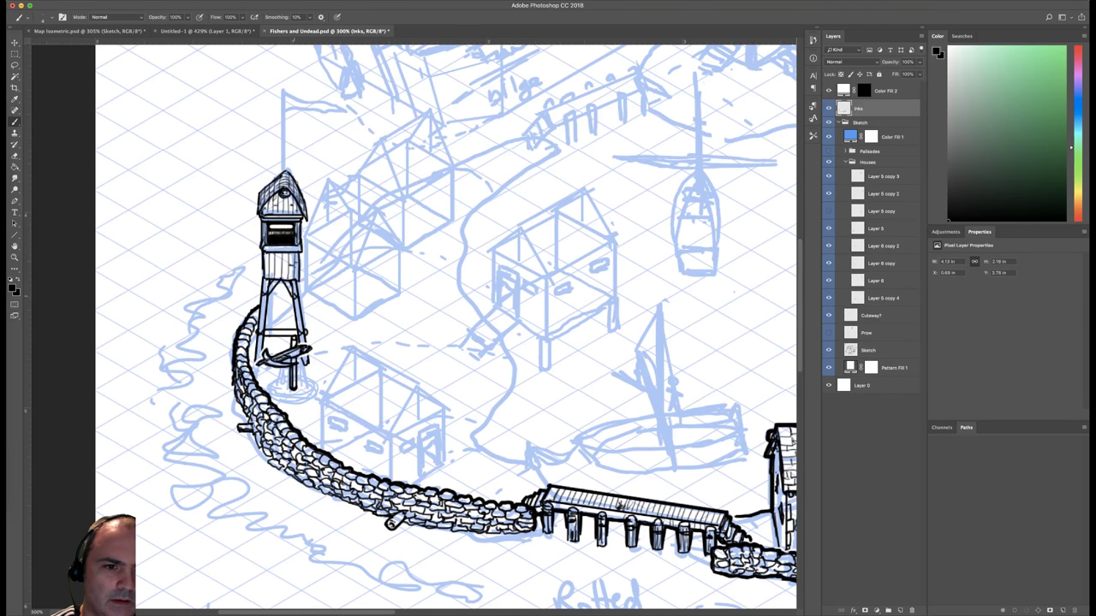
Ink fine detail lines on the crossbar and along the lighthouse's legs with the Faber Castell XS brush.
right_click(308, 281)
left_click(369, 403)
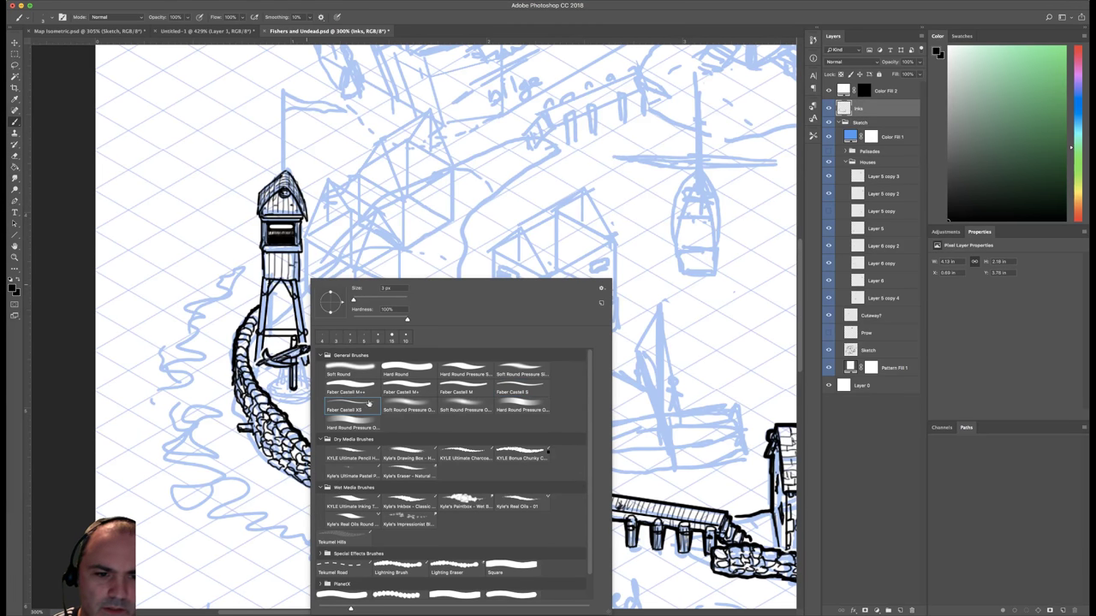
key("Return")
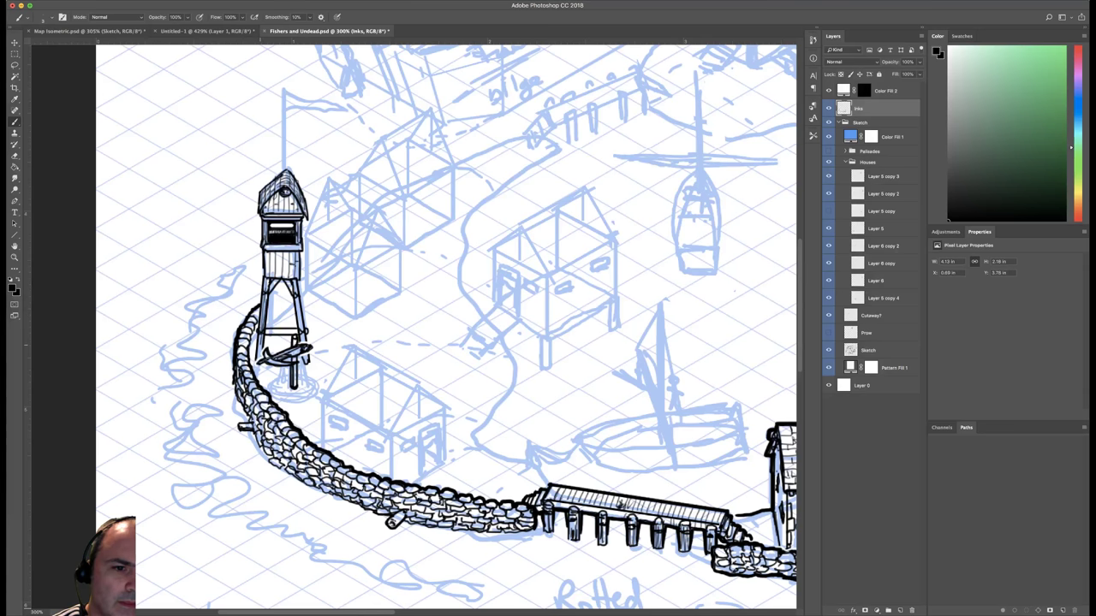
mouse_move(261, 334)
left_mouse_down()
mouse_move(259, 358)
mouse_move(289, 331)
left_mouse_up()
mouse_move(279, 280)
left_mouse_down()
mouse_move(267, 289)
mouse_move(293, 292)
mouse_move(301, 331)
left_mouse_up()
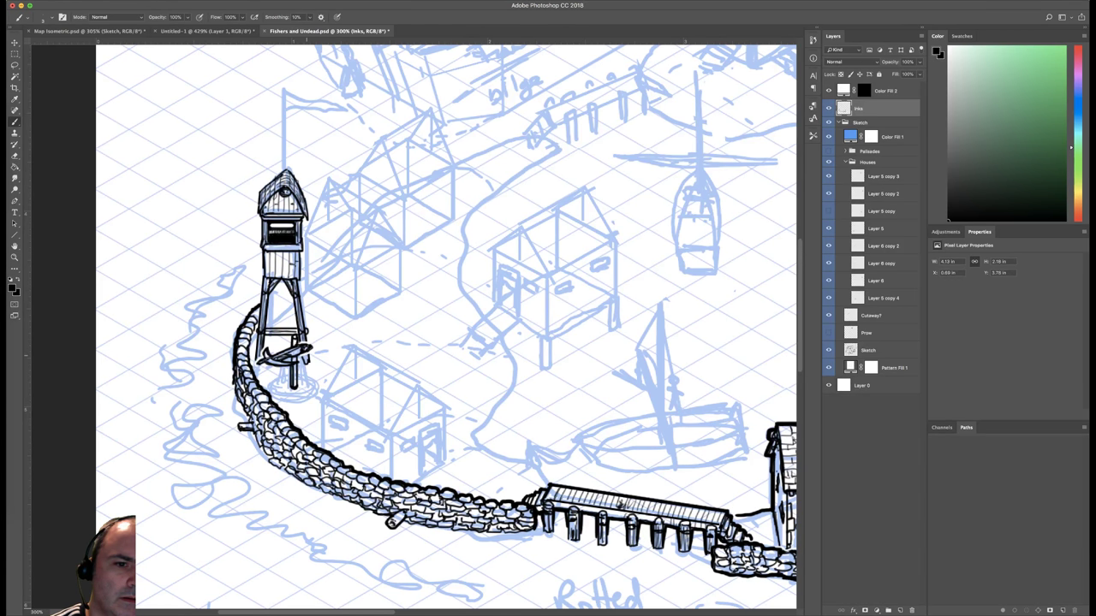
Ink the round stone base under the device's post, with its oval top and a row of stones around the side.
right_click(423, 311)
key("Escape")
left_click_drag(620, 505, 647, 481)
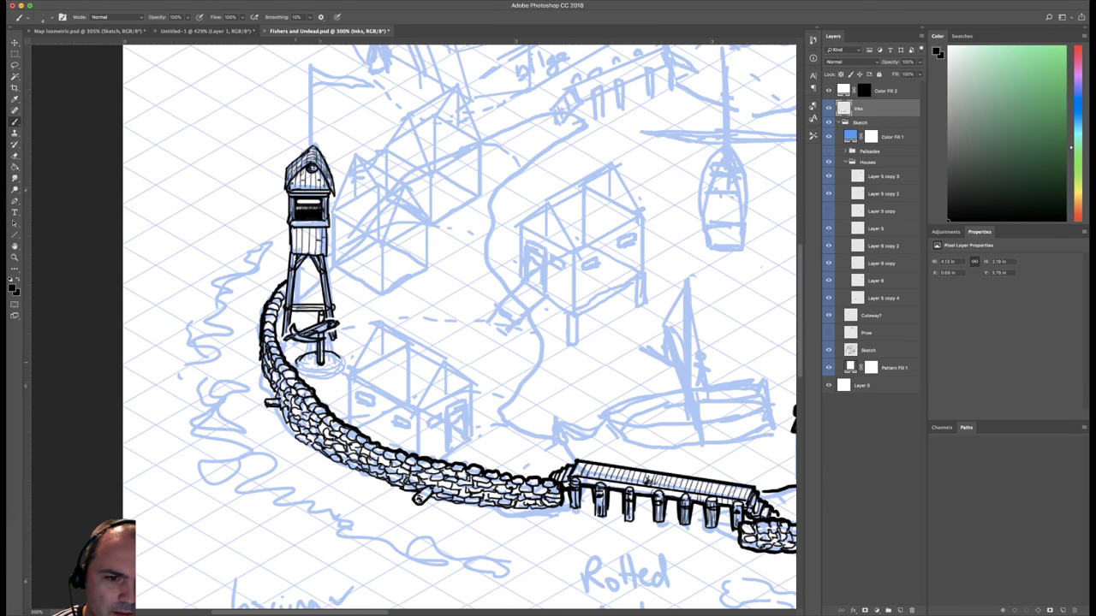
mouse_move(301, 369)
left_mouse_down()
mouse_move(342, 362)
mouse_move(308, 373)
mouse_move(338, 372)
left_mouse_up()
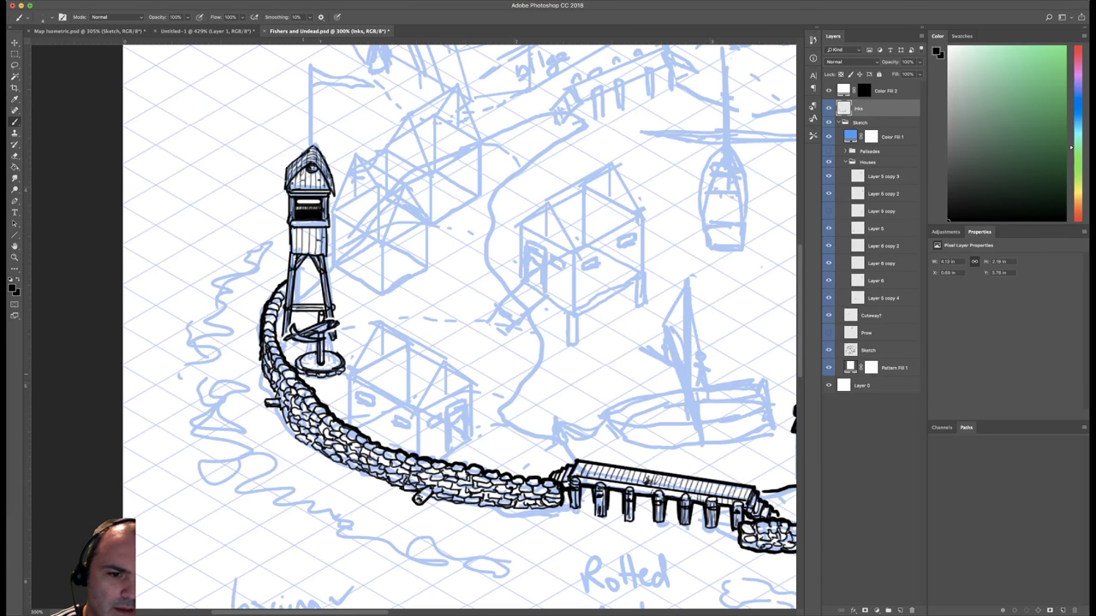
mouse_move(304, 375)
left_mouse_down()
mouse_move(341, 374)
mouse_move(336, 349)
mouse_move(311, 350)
left_mouse_up()
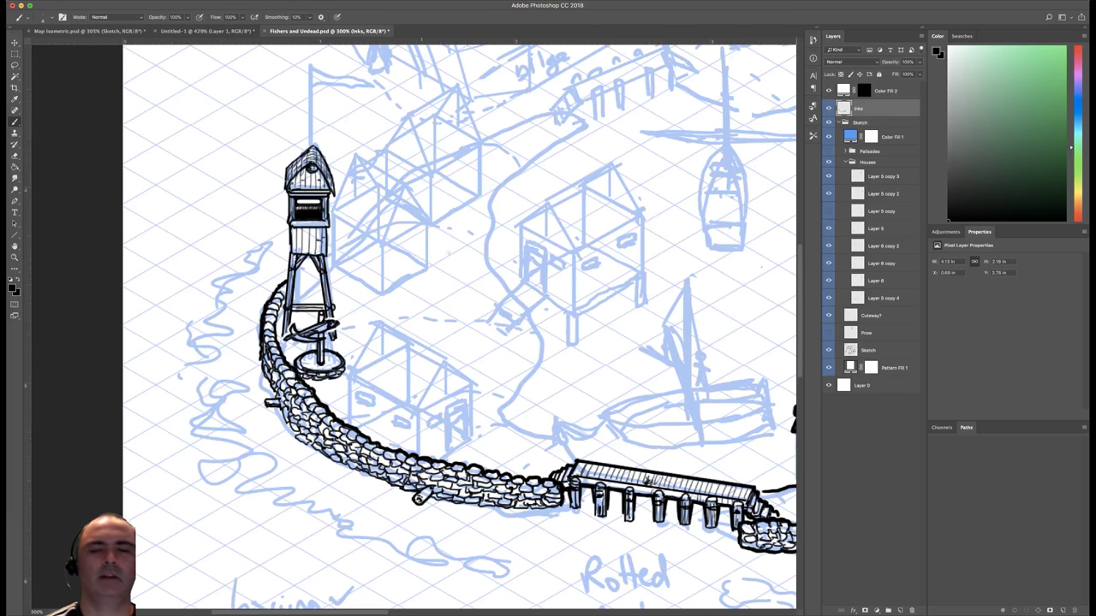
Hide the Sketch group to review the inks alone at 100% zoom, and show the group again.
left_click(827, 122)
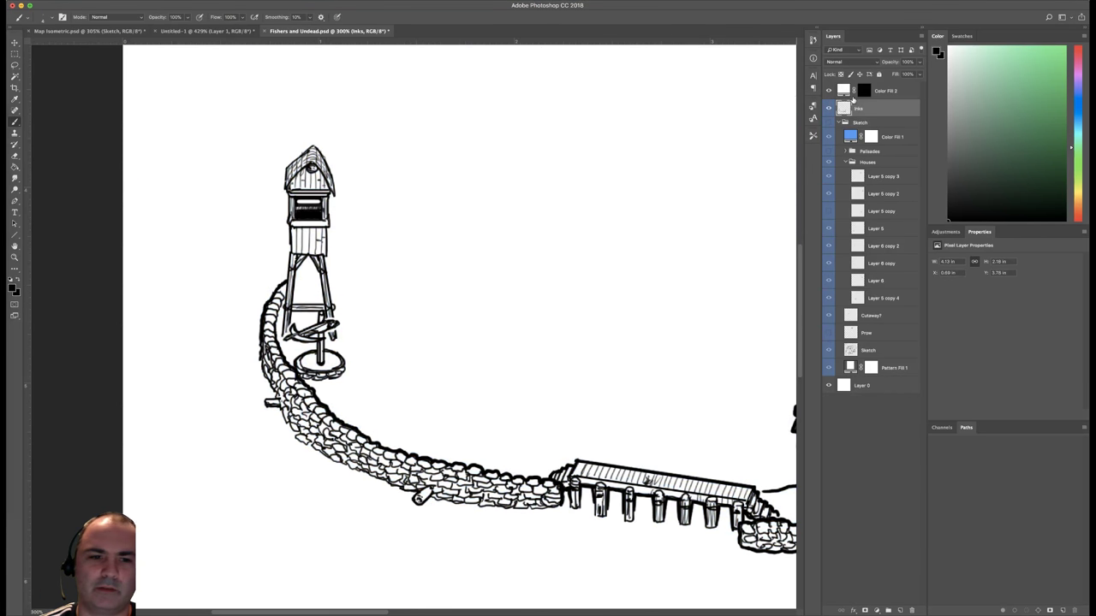
key("super+minus")
key("super+minus")
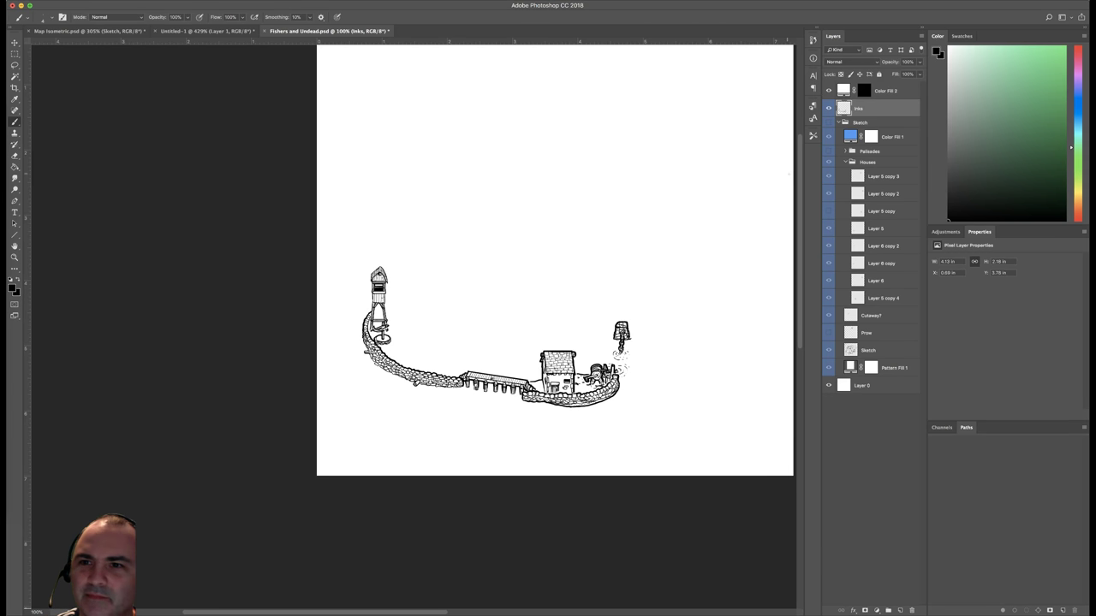
left_click(828, 123)
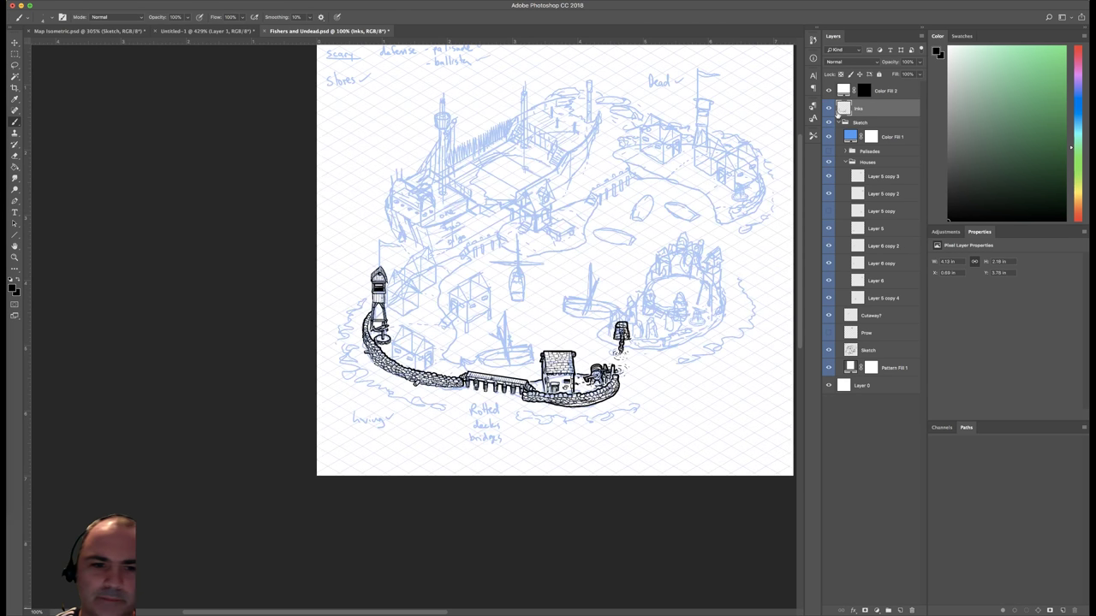
Ink the shoreline outline along the outer foot of the stone wall, from below the lighthouse round to the bridge, with the Faber Castell M brush.
key("super+equal")
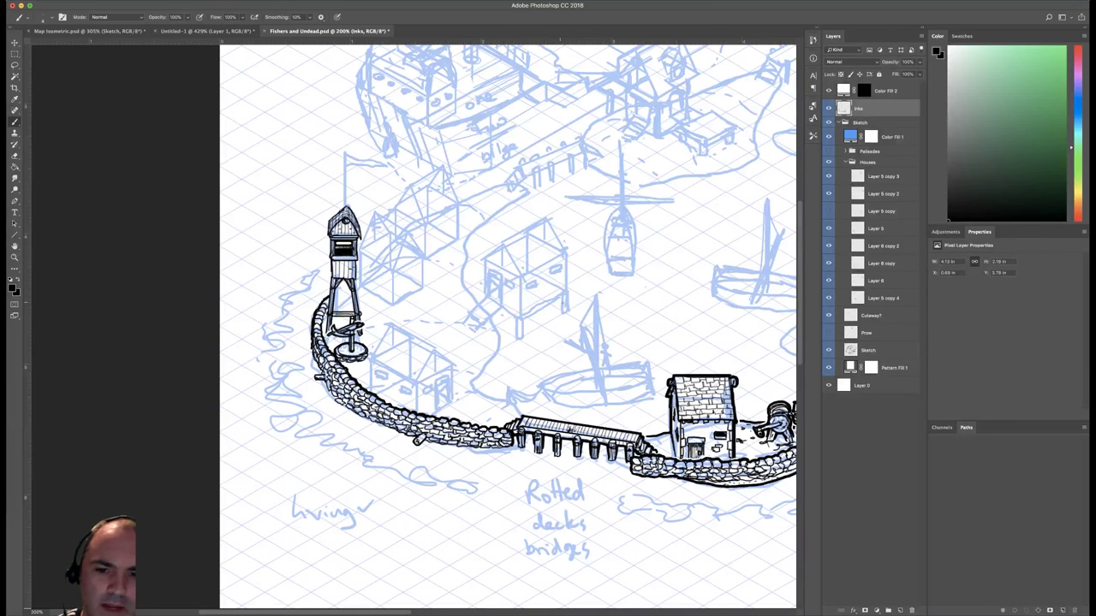
left_click_drag(570, 333, 472, 292)
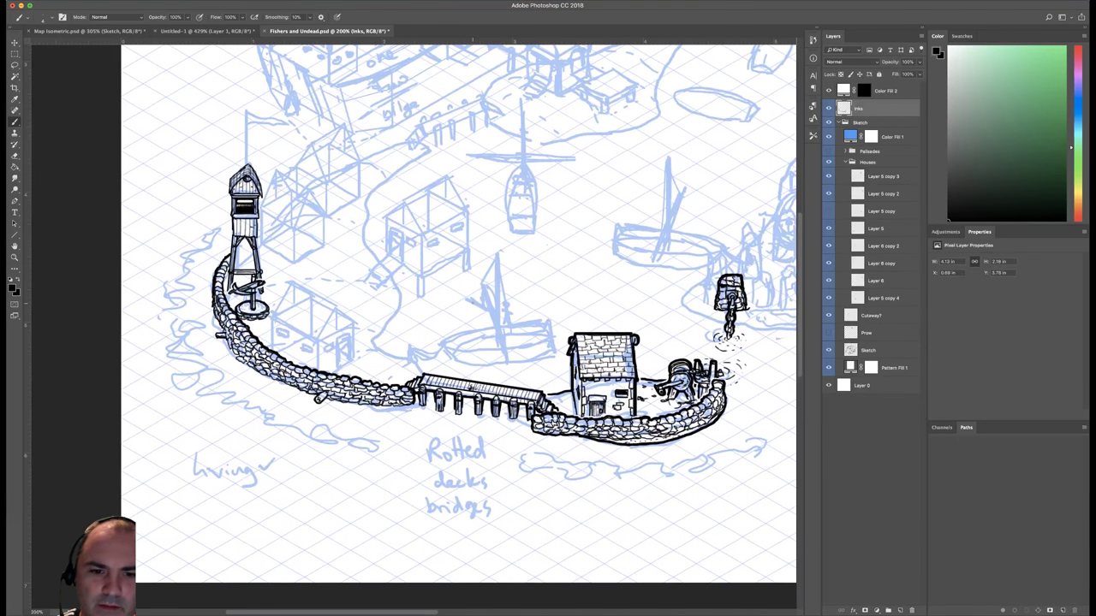
right_click(496, 280)
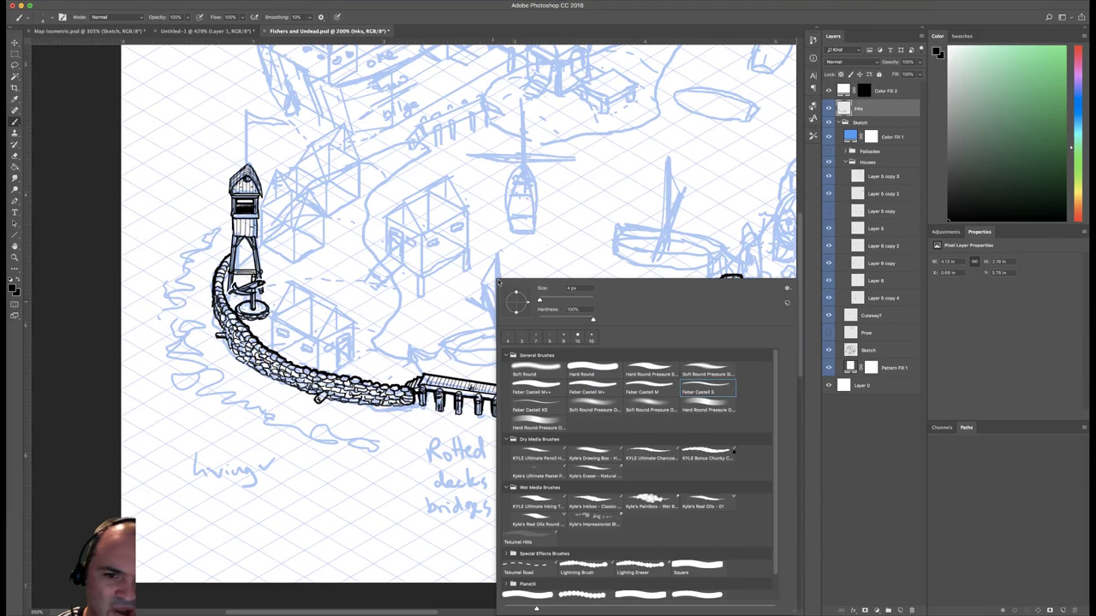
left_click(431, 388)
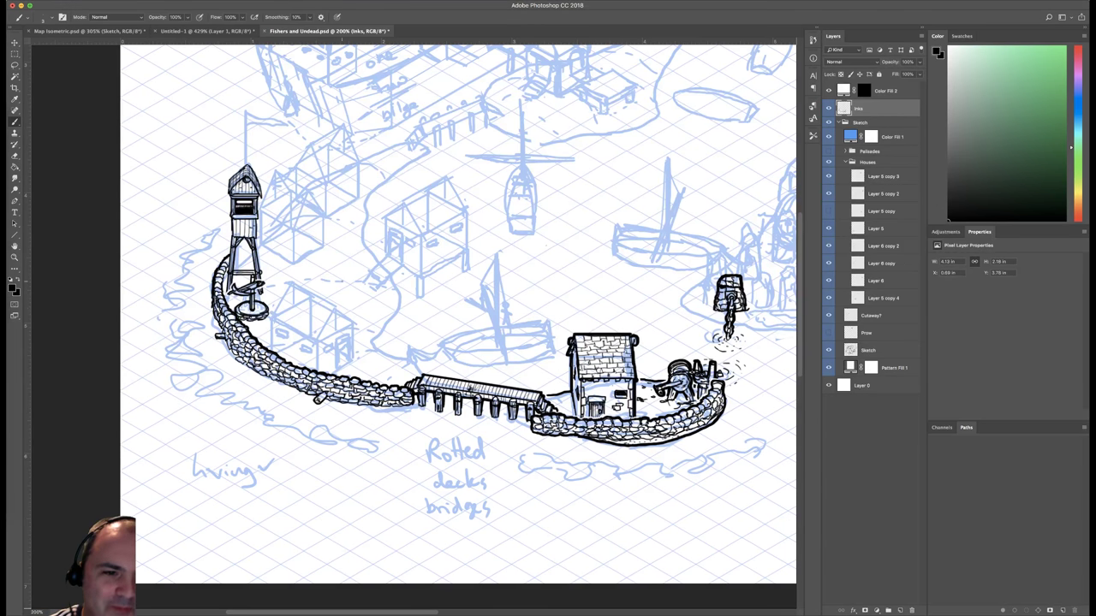
right_click(289, 314)
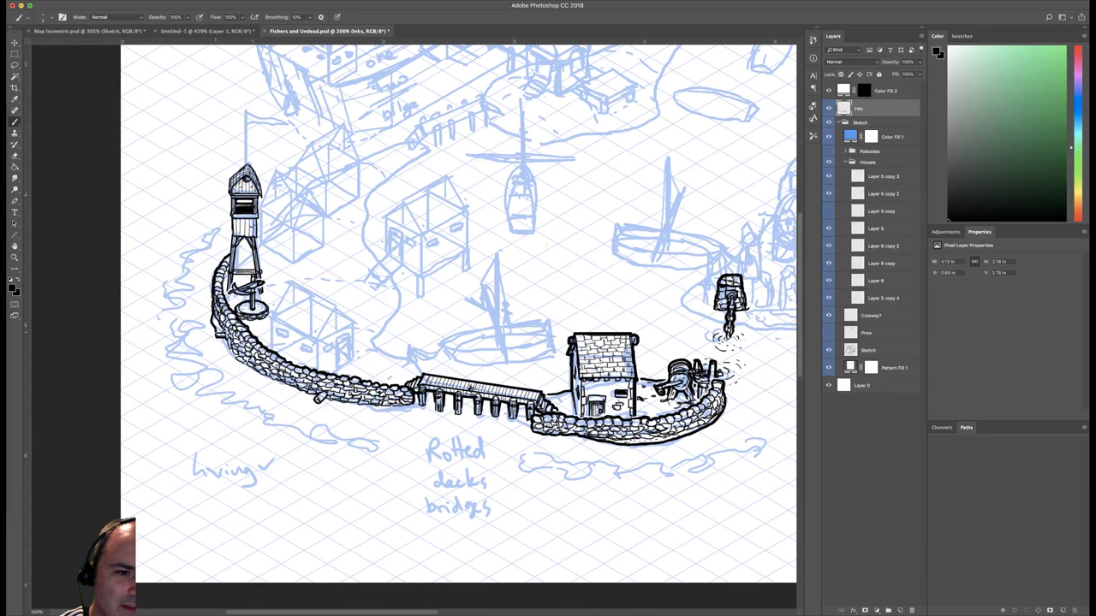
key("ctrl+plus")
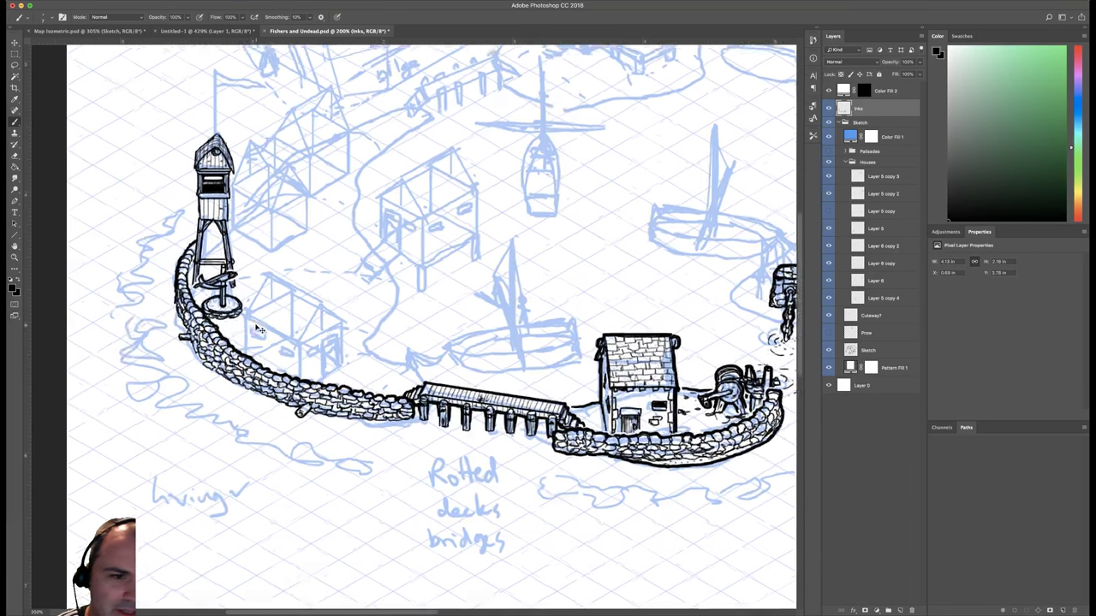
left_click_drag(277, 260, 385, 238)
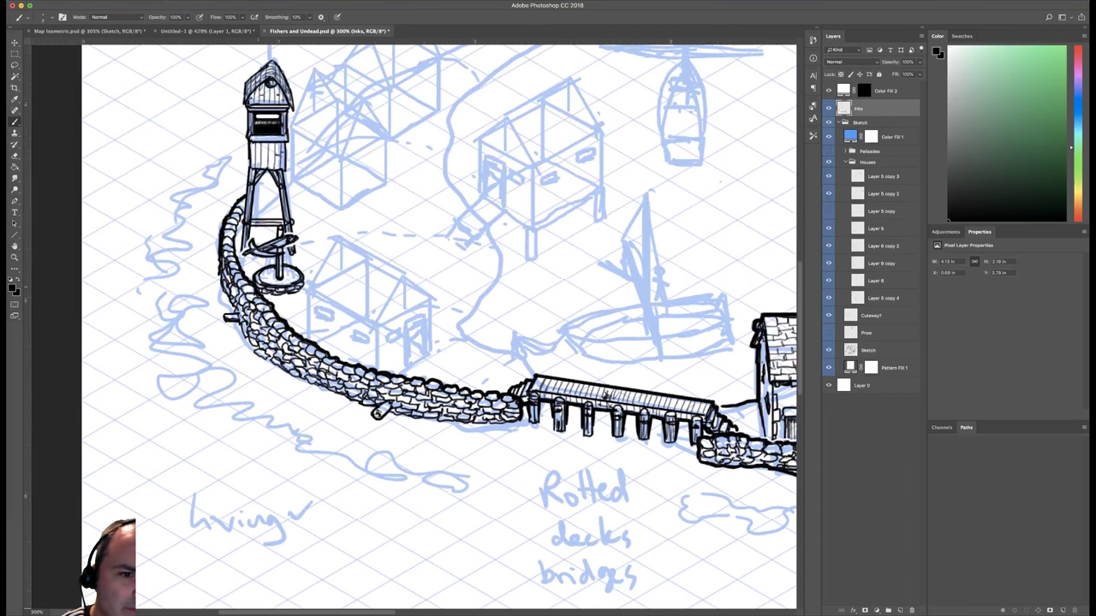
mouse_move(221, 273)
left_mouse_down()
mouse_move(211, 316)
mouse_move(224, 343)
mouse_move(323, 401)
mouse_move(515, 434)
mouse_move(547, 425)
mouse_move(537, 408)
left_mouse_up()
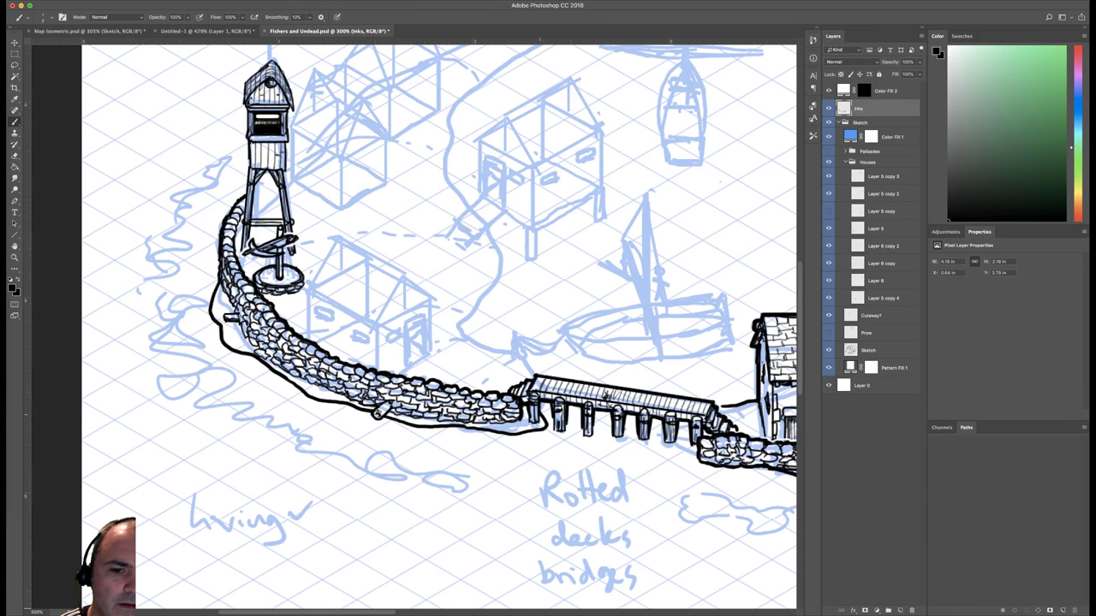
Add fine texture marks between the shoreline outline and the wall and on the device's round base with the Faber Castell XS brush.
right_click(517, 397)
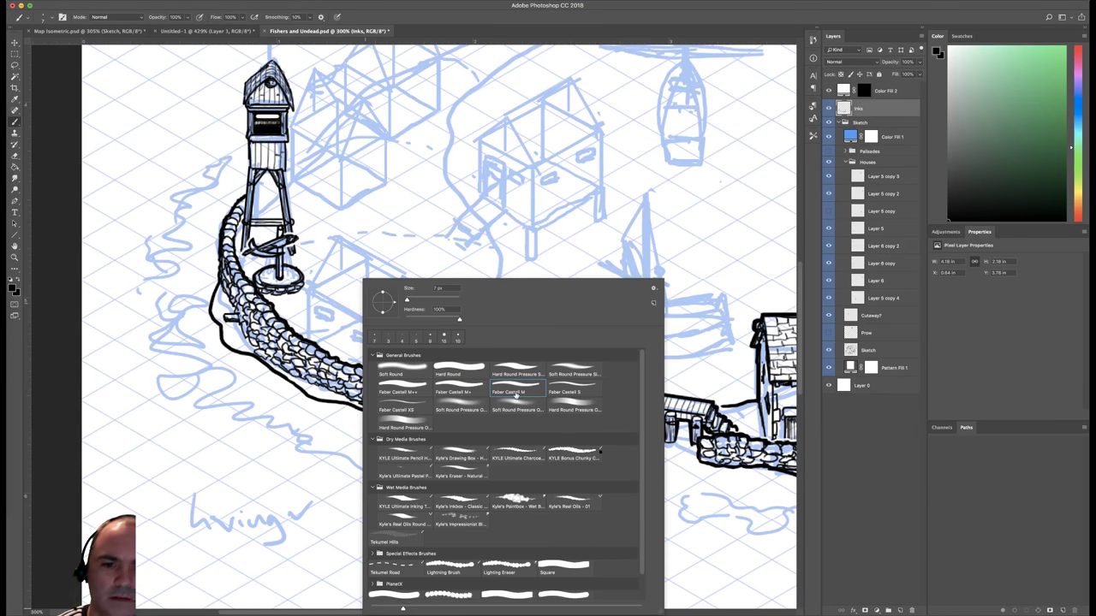
double_click(395, 397)
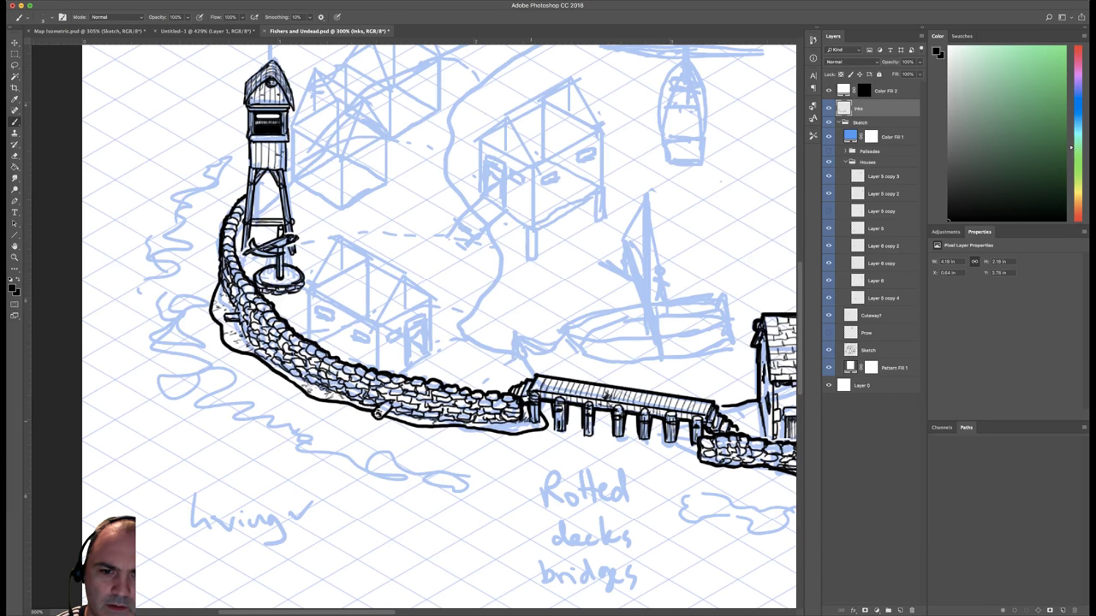
mouse_move(519, 422)
left_mouse_down()
mouse_move(528, 425)
mouse_move(492, 426)
left_mouse_up()
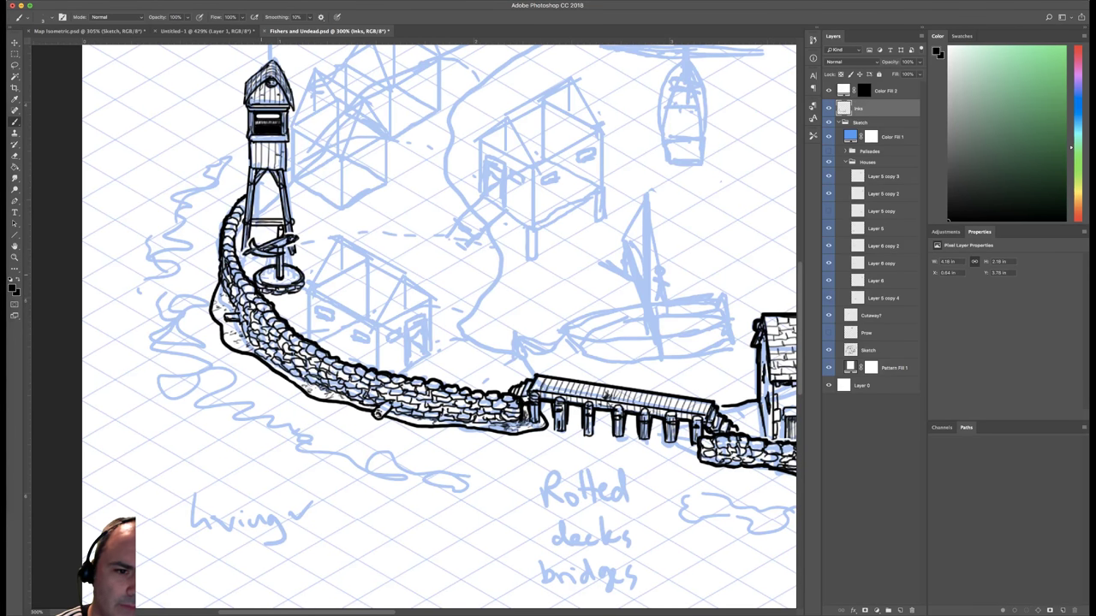
left_click_drag(261, 275, 270, 277)
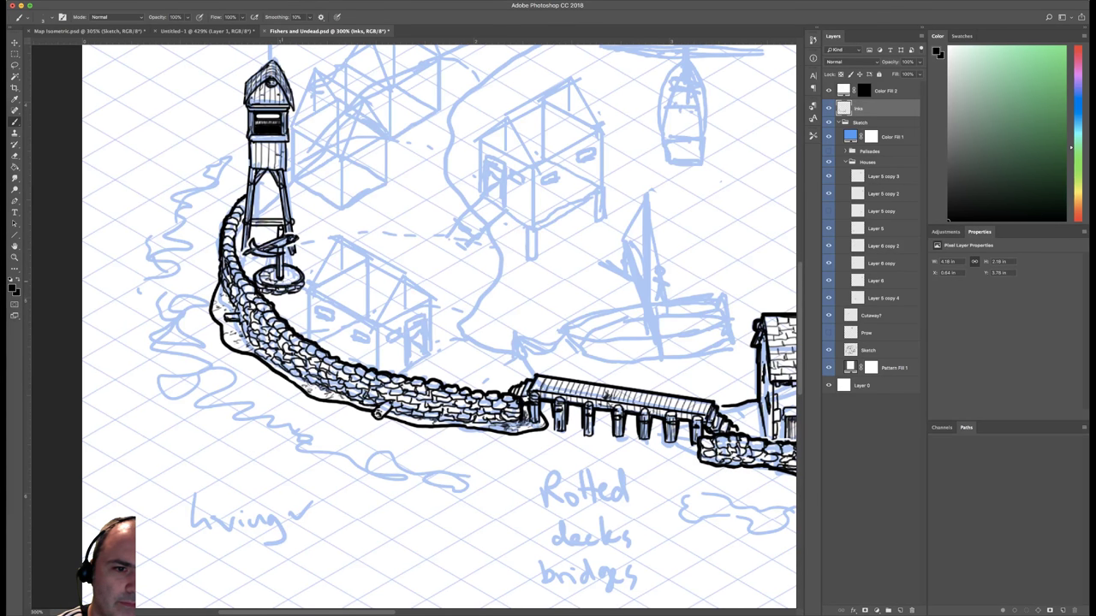
left_click_drag(288, 278, 292, 276)
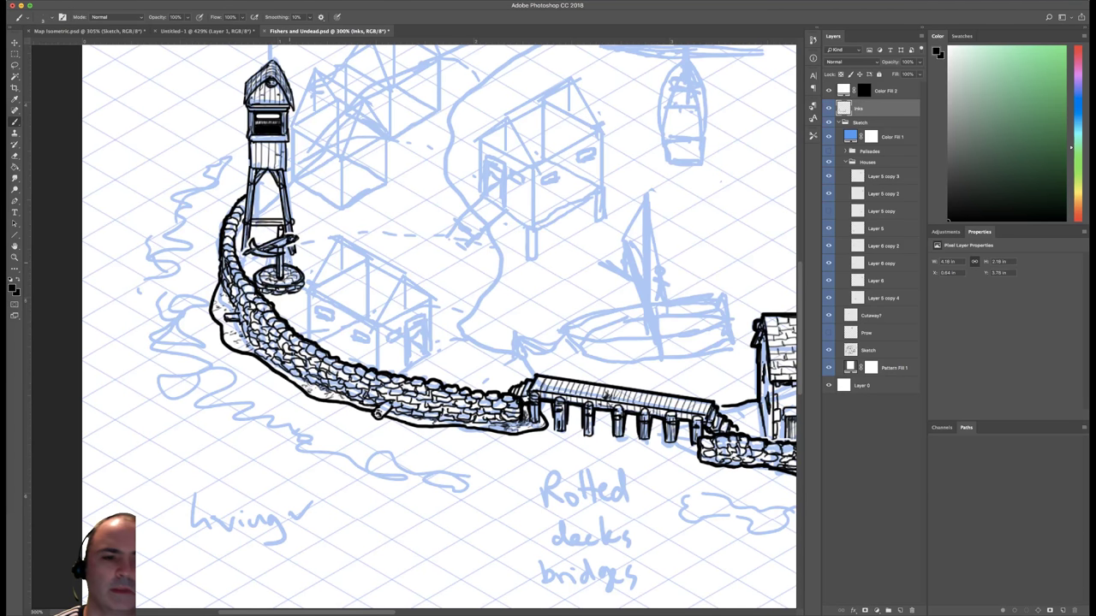
Ink a small looped ornament at the tip of the lighthouse's sketched flagpole with the 4 px Faber Castell S brush.
key("super+minus")
key("super+minus")
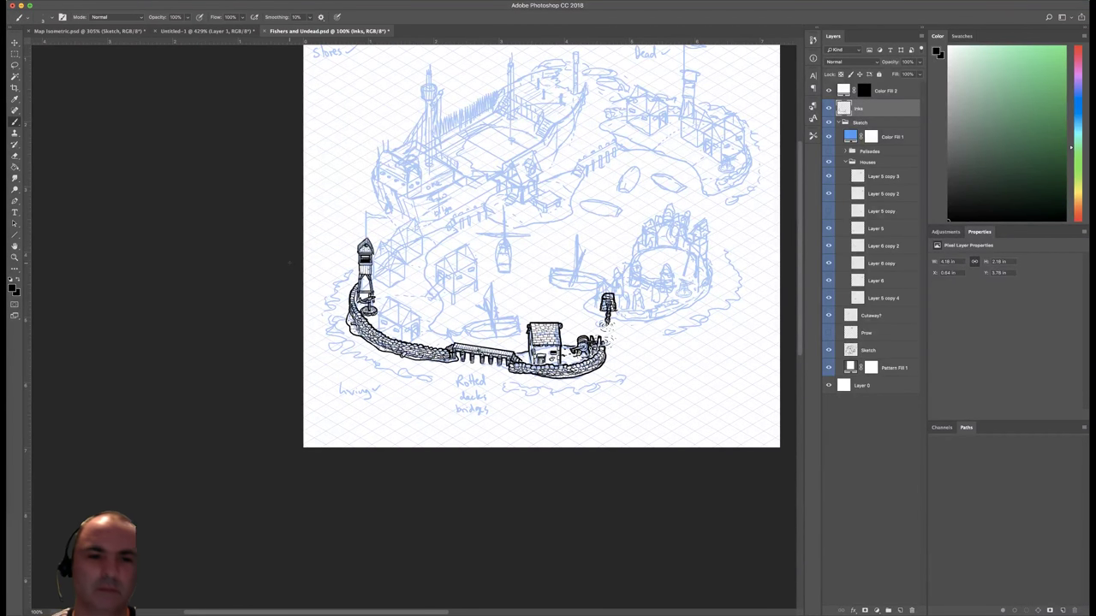
key("super+plus")
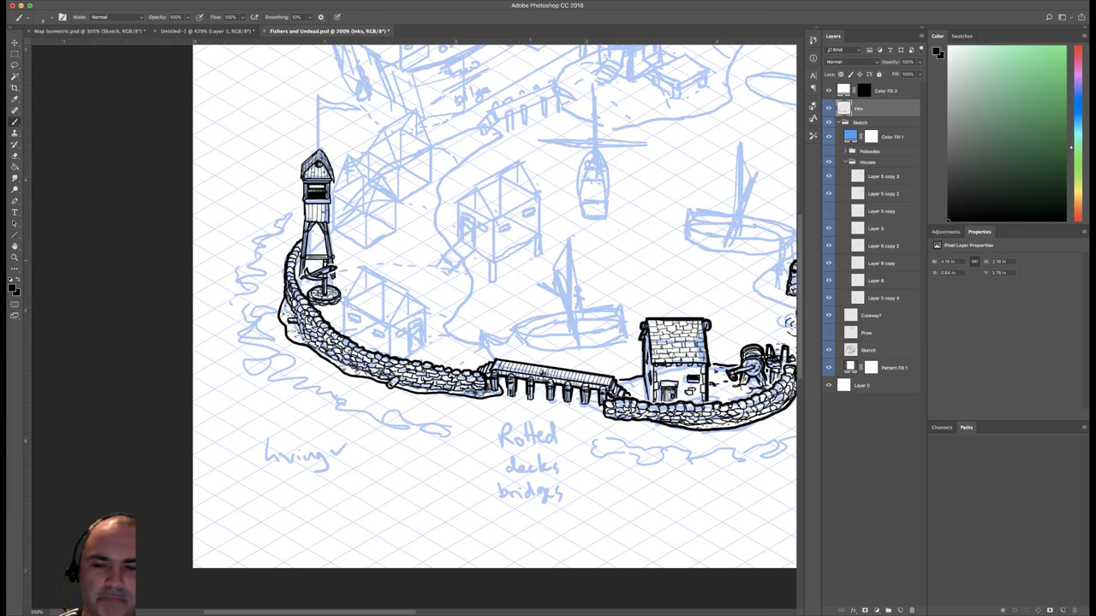
left_click_drag(547, 261, 523, 287)
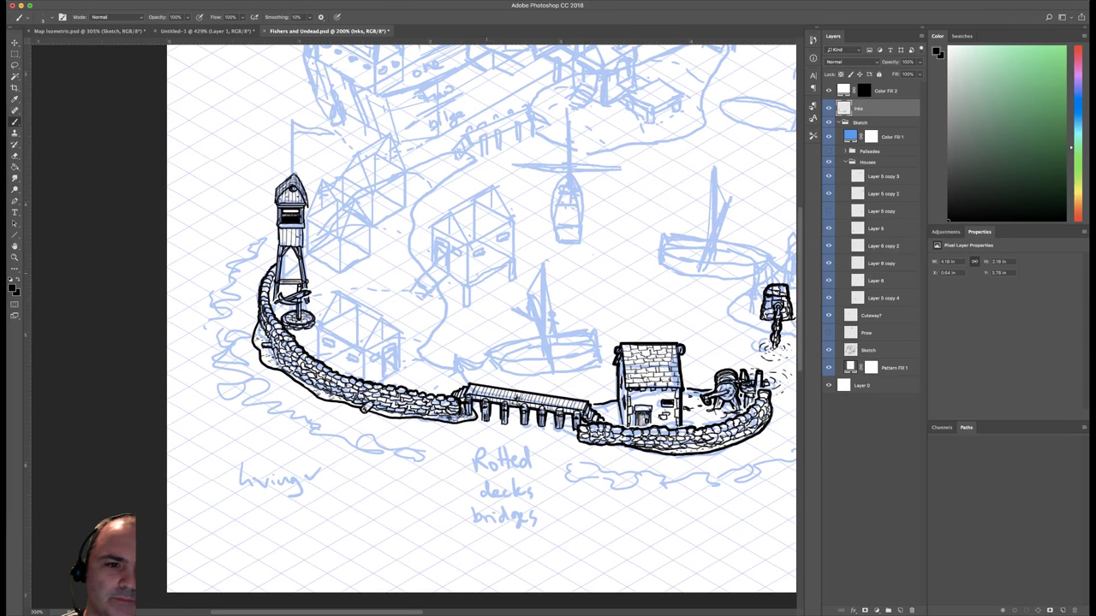
right_click(384, 268)
left_click(540, 377)
left_click(314, 279)
scroll(345, 269, "up", 1)
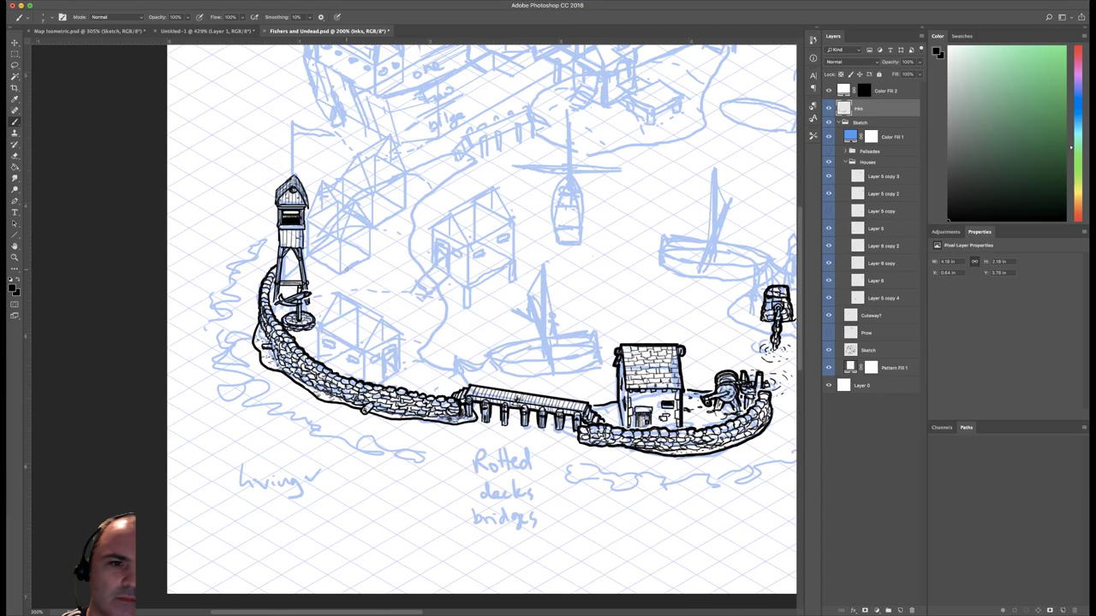
scroll(530, 311, "up", 5)
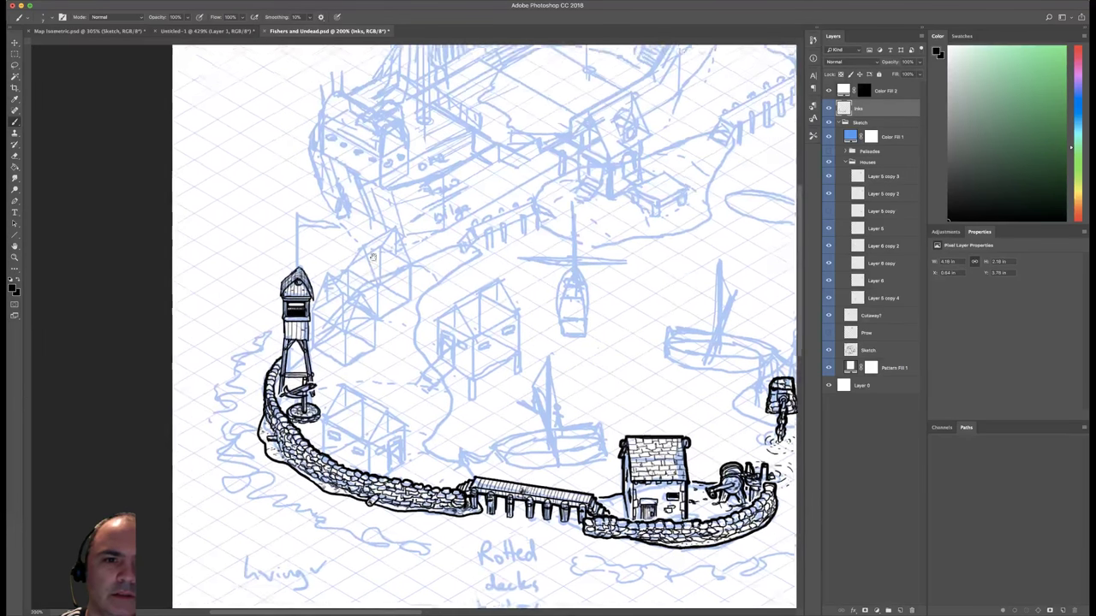
right_click(529, 312)
left_click(735, 390)
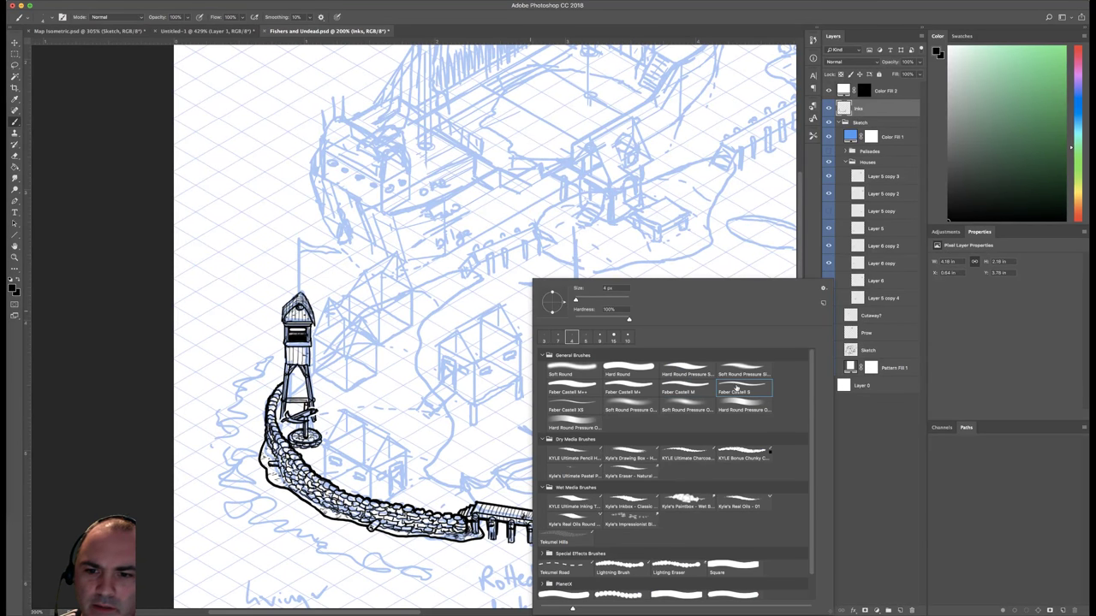
left_click(301, 248)
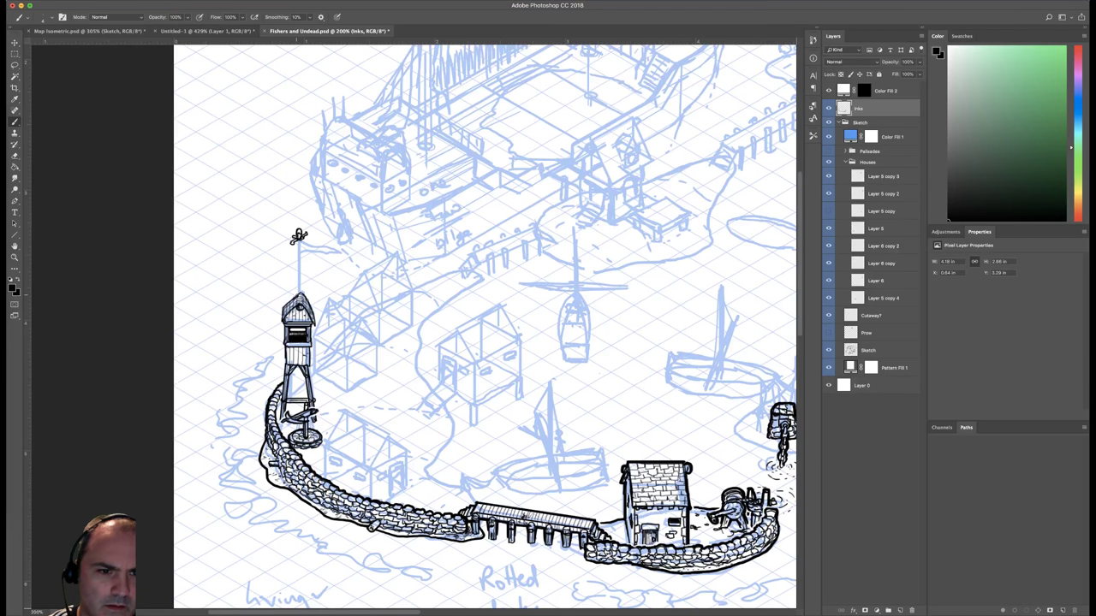
Thicken the flagpole's ornament and ink both sides of the pole down to the lighthouse roof with the Faber Castell M brush.
left_click_drag(297, 294, 298, 241)
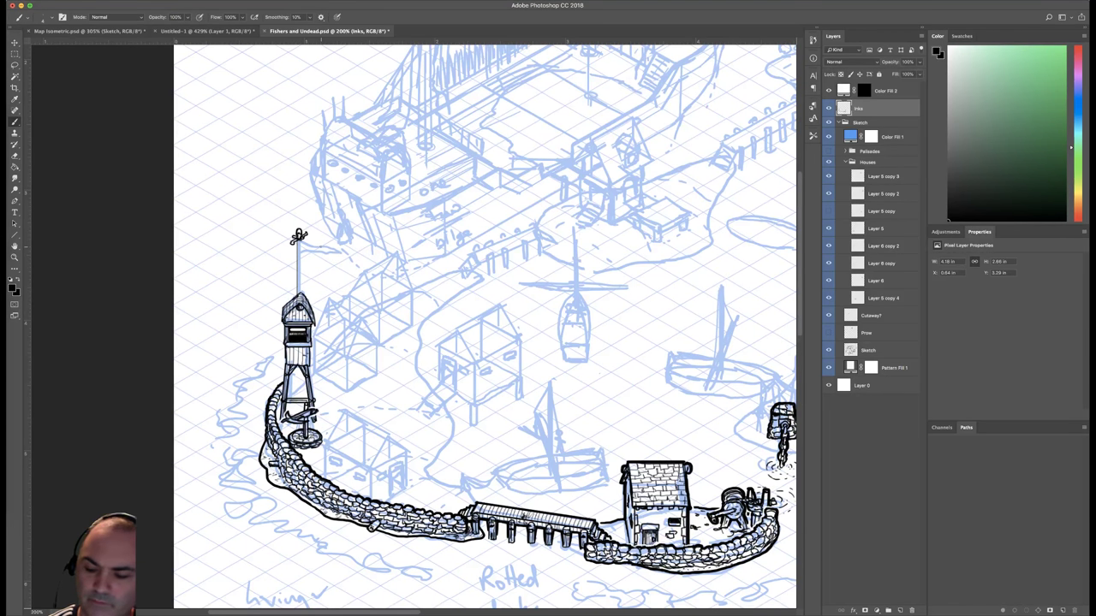
right_click(358, 175)
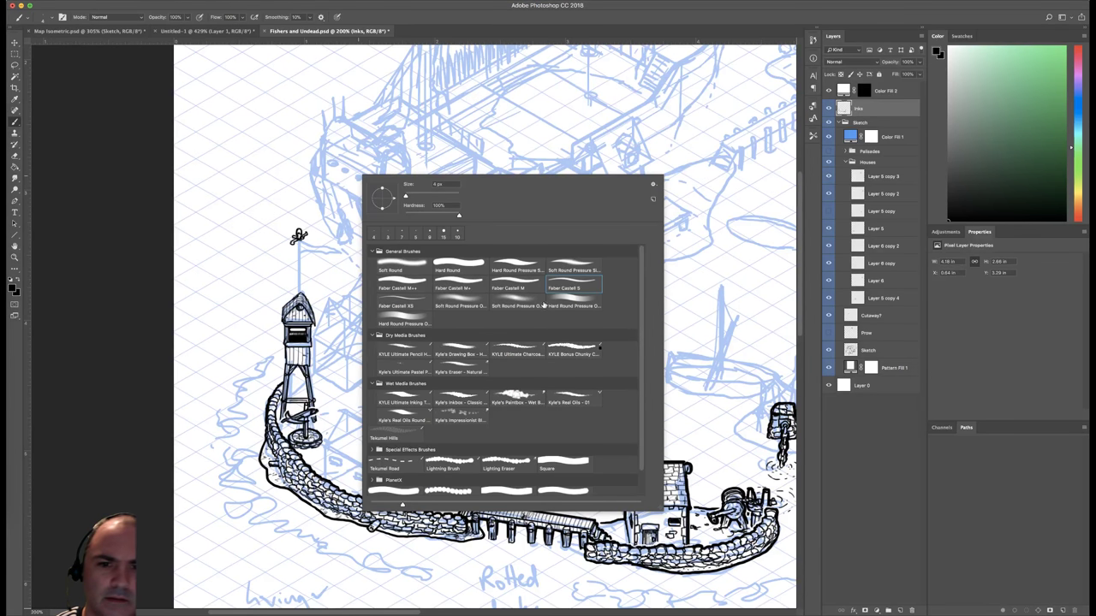
left_click(541, 284)
left_click(304, 230)
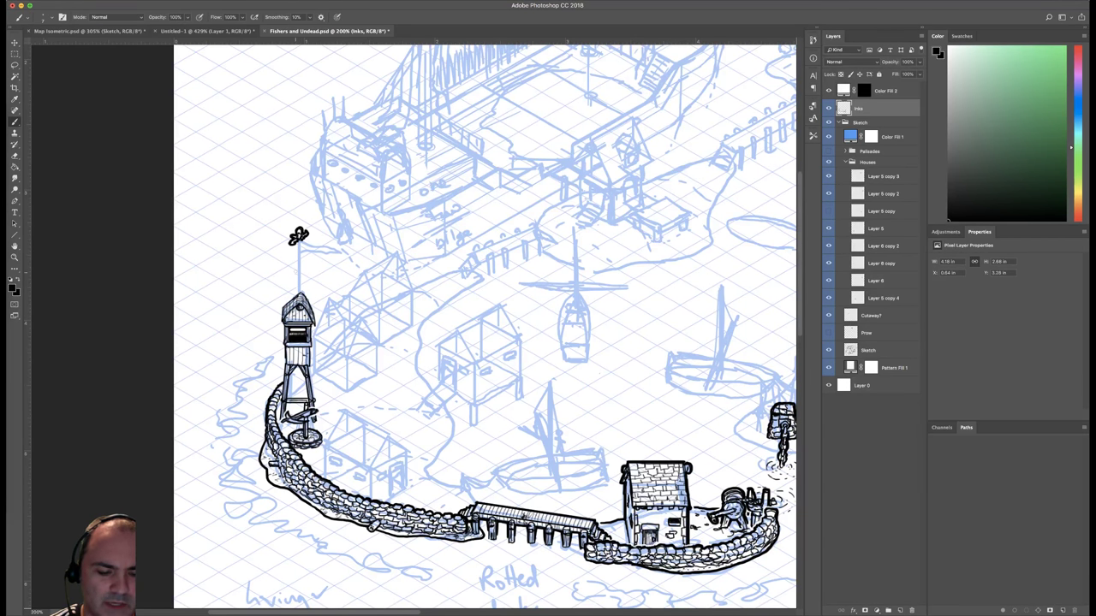
left_click_drag(297, 243, 297, 297)
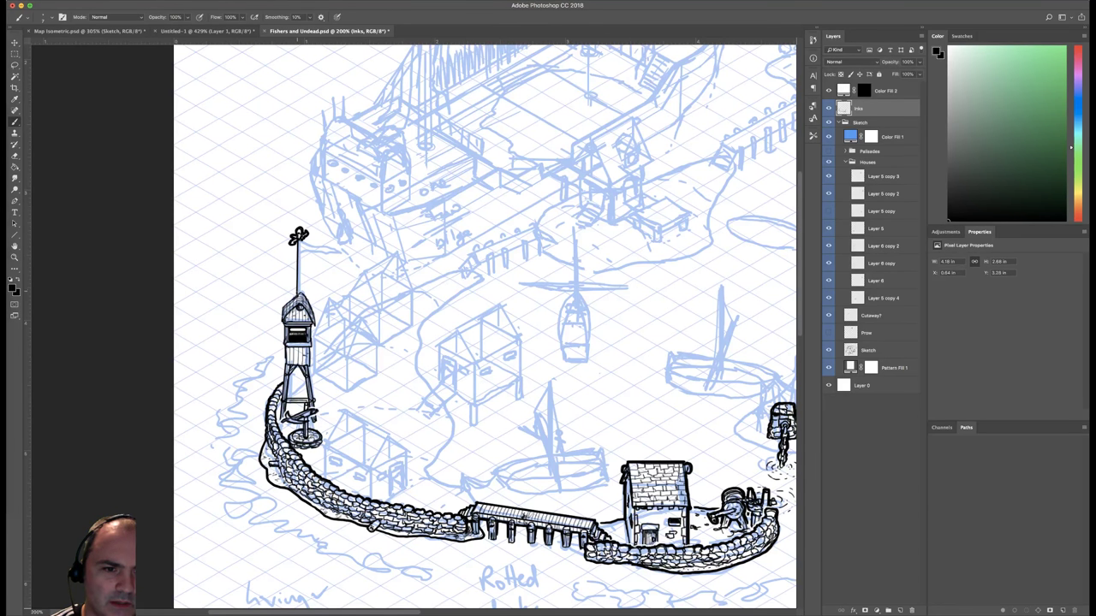
left_click_drag(297, 296, 297, 244)
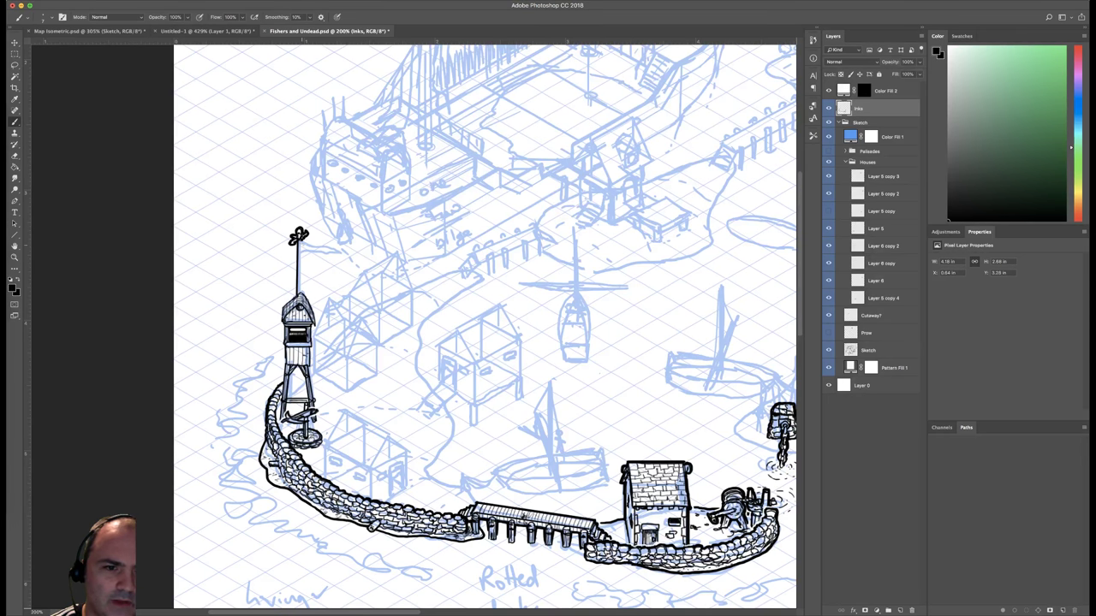
left_click_drag(303, 243, 303, 293)
mouse_move(302, 241)
left_mouse_down()
mouse_move(302, 292)
mouse_move(301, 240)
left_mouse_up()
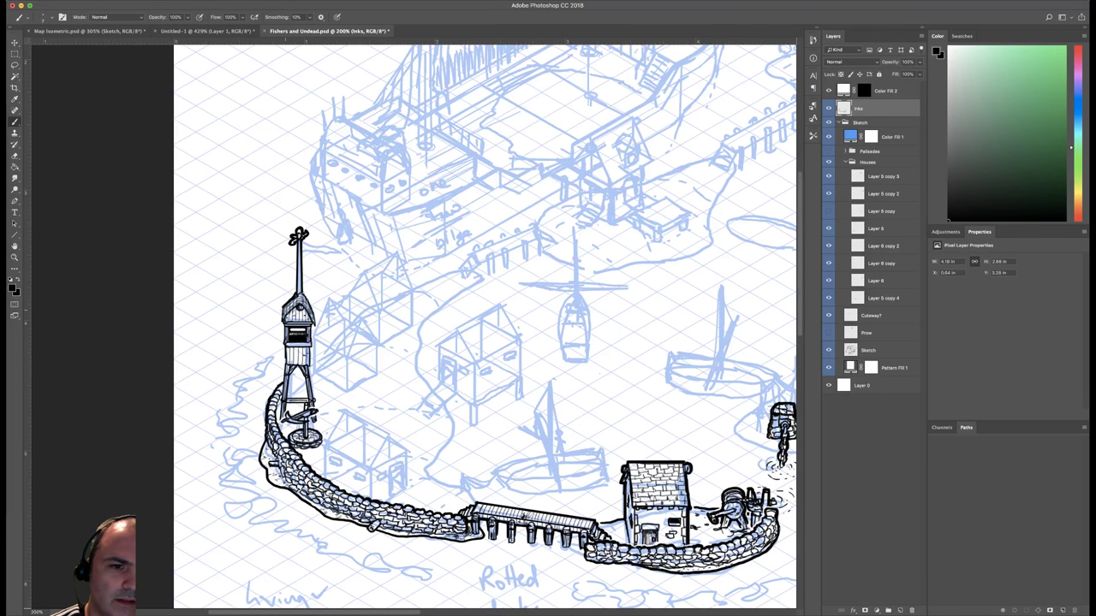
Thicken the outlines of the lighthouse's roof edges and upper cabin.
left_click_drag(281, 308, 282, 321)
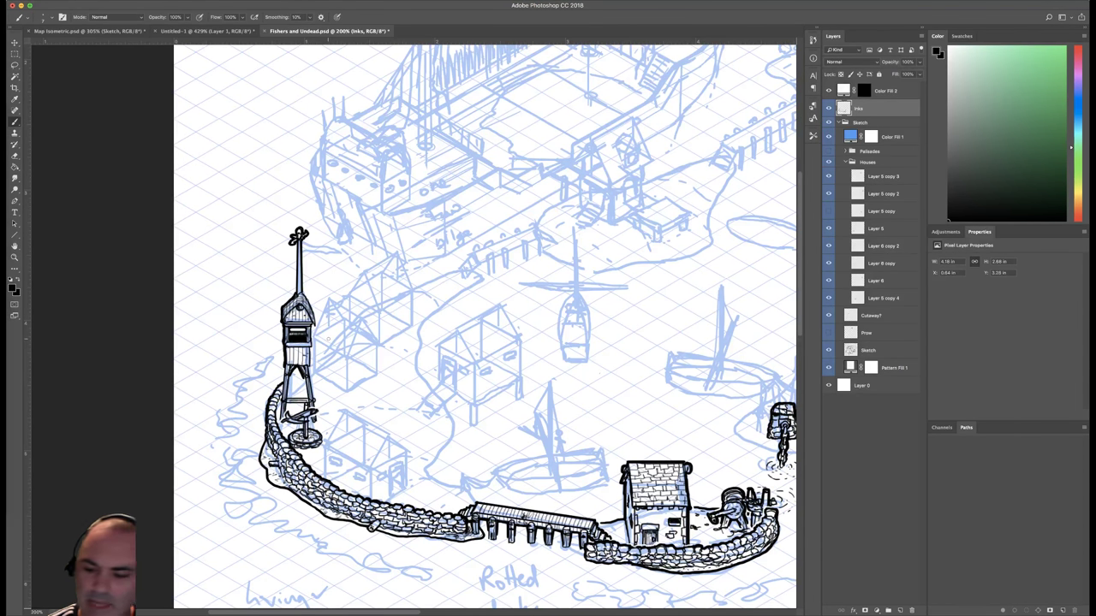
key("super+plus")
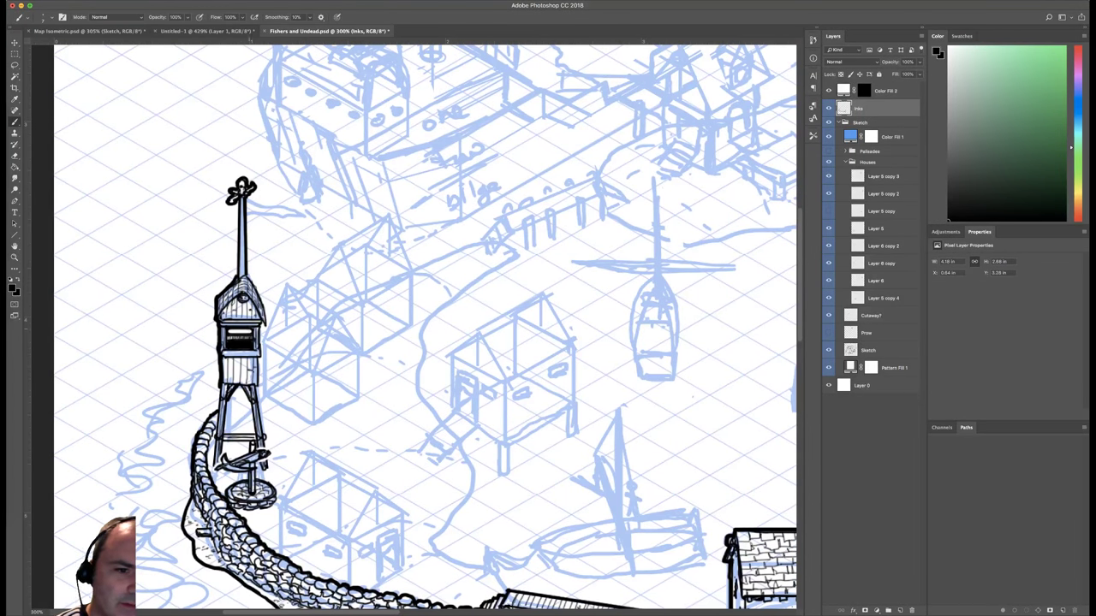
left_click_drag(261, 325, 267, 326)
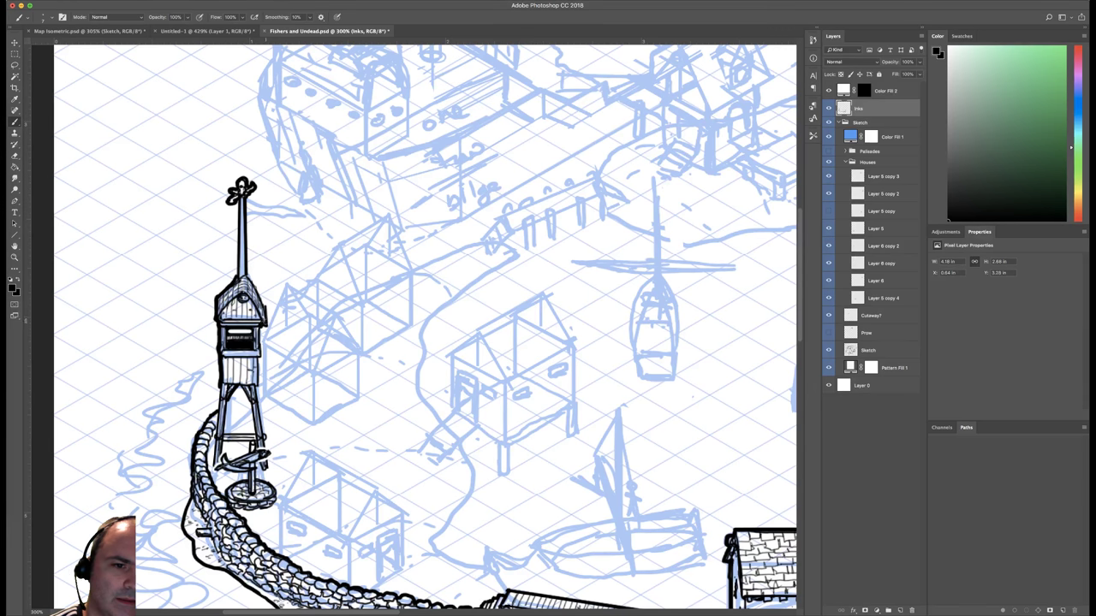
left_click_drag(257, 278, 265, 305)
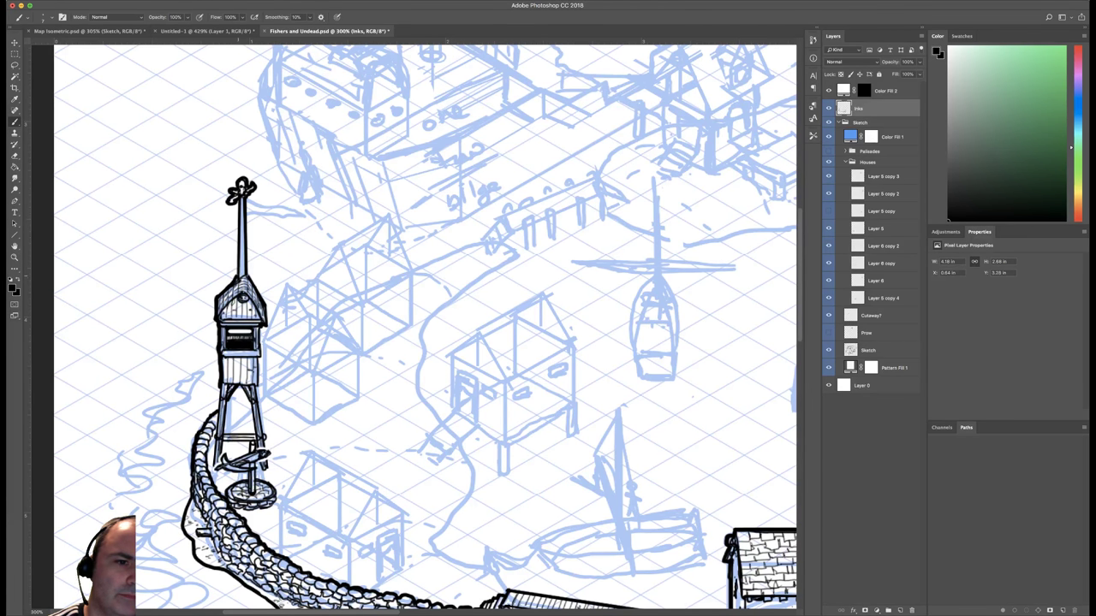
key("e")
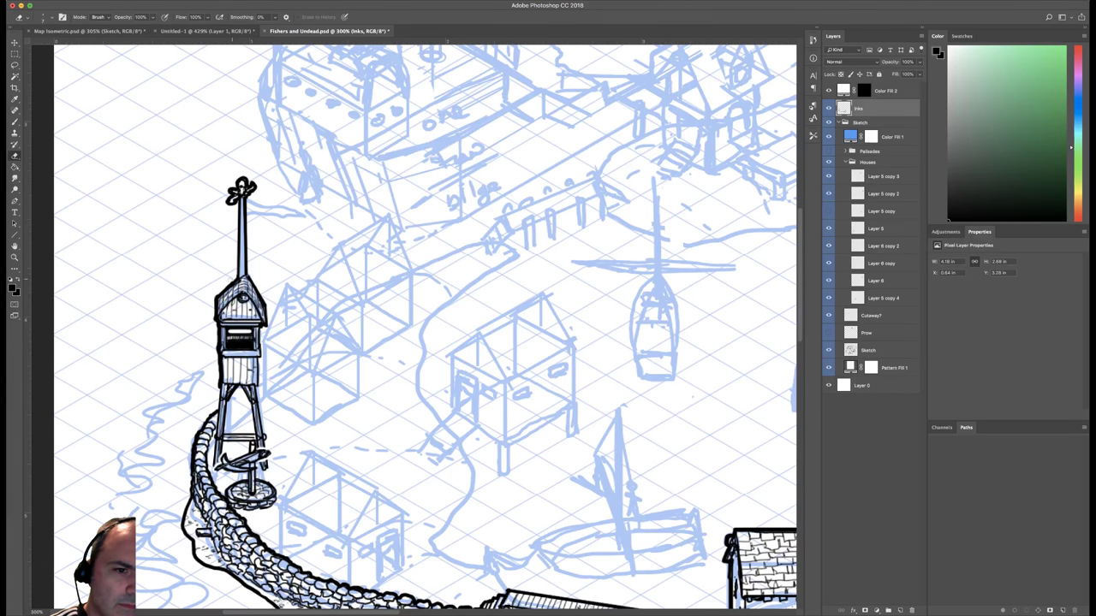
key("b")
Strengthen the ink lines on the lighthouse's legs and the underside of its cabin.
left_click_drag(227, 320, 304, 238)
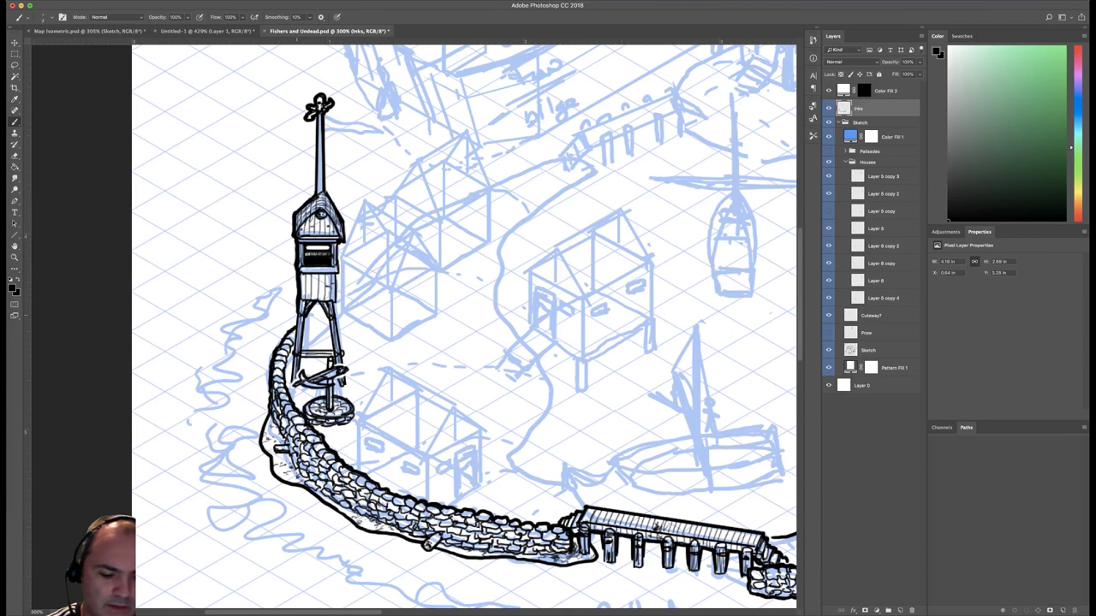
left_click(289, 381, "shift")
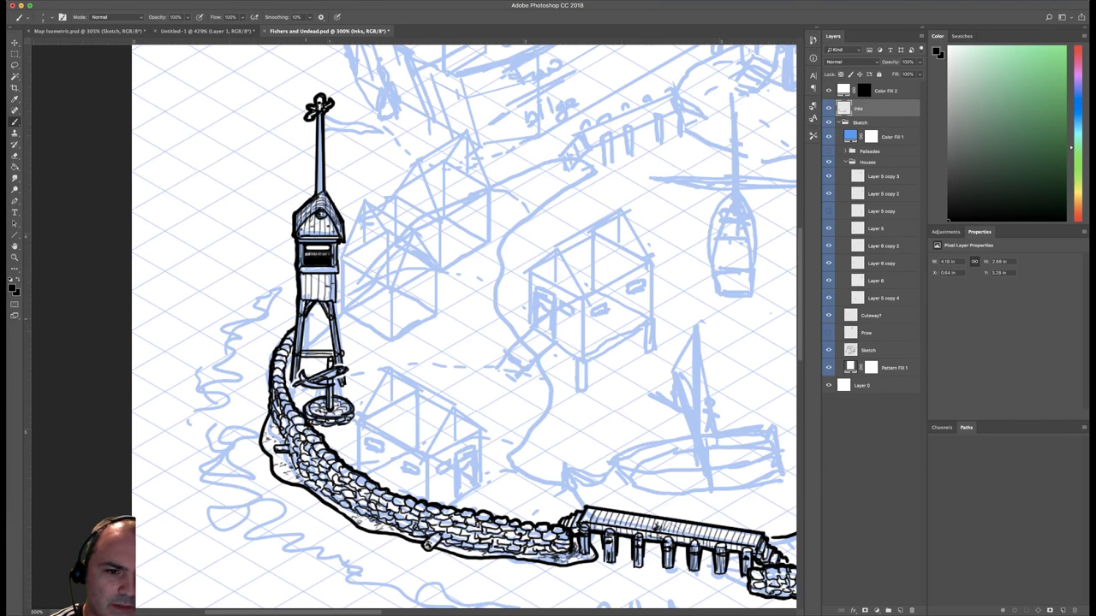
mouse_move(301, 354)
left_mouse_down()
mouse_move(305, 317)
mouse_move(335, 349)
mouse_move(328, 301)
left_mouse_up()
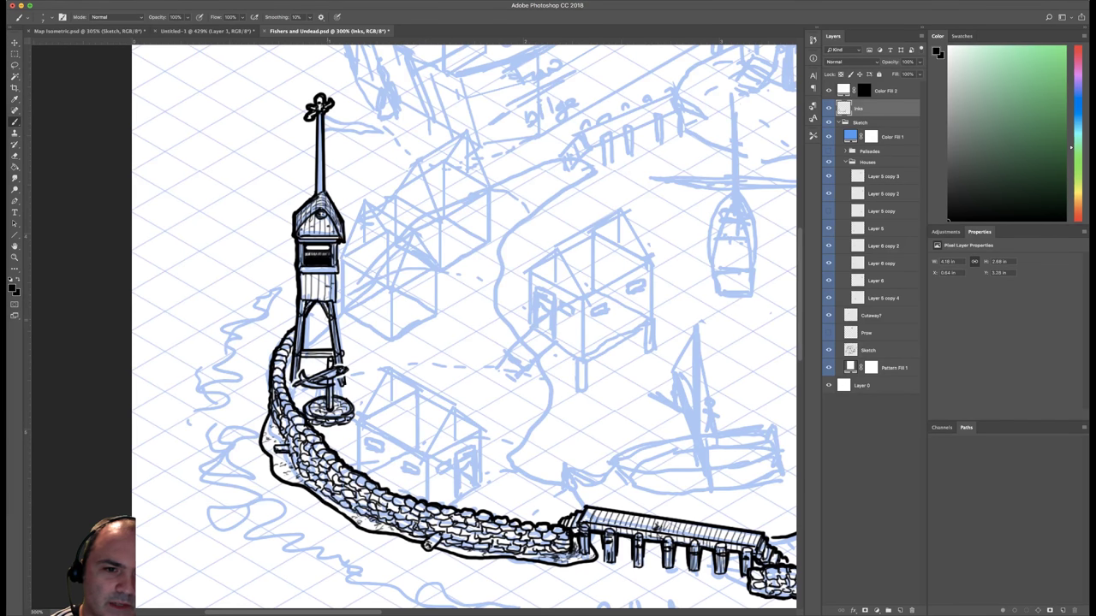
left_click_drag(318, 319, 328, 302)
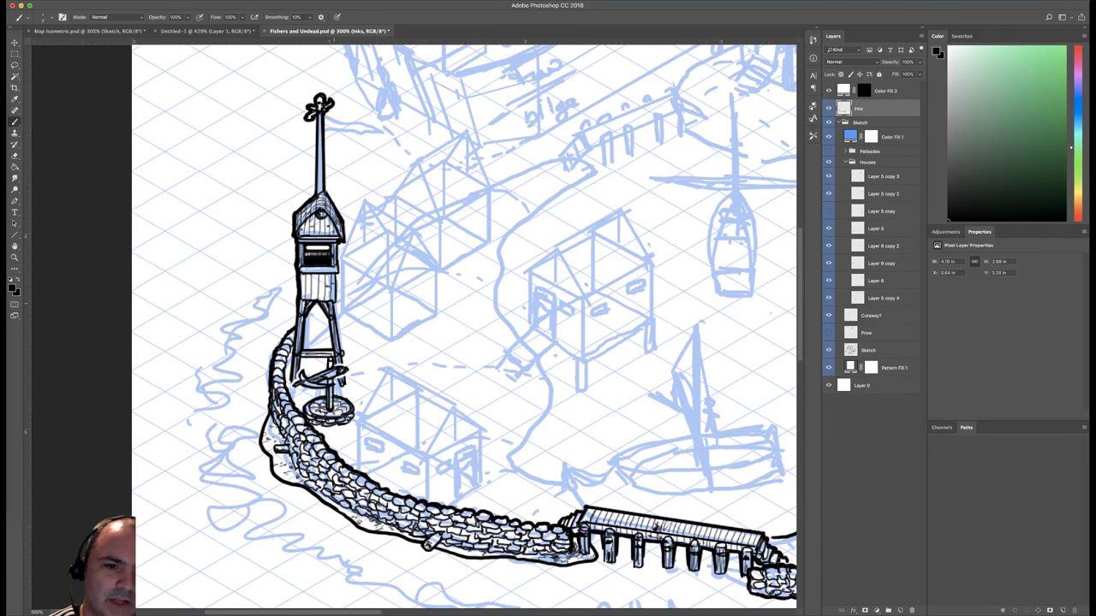
Thicken the lighthouse's right leg and the crossbeam between its legs with black ink.
left_click_drag(333, 304, 341, 348)
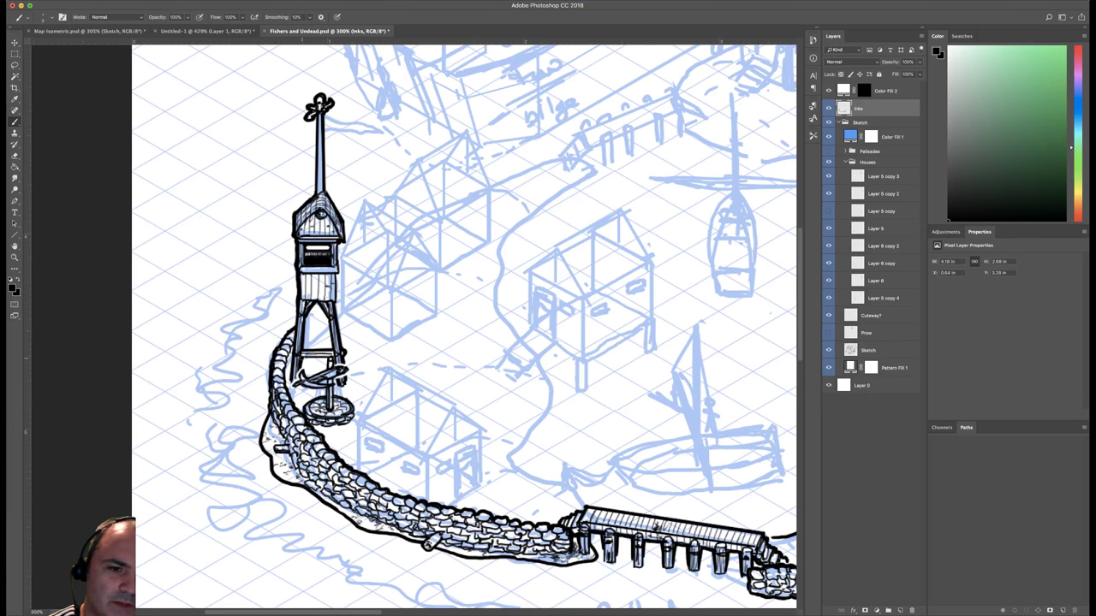
left_click_drag(303, 357, 333, 359)
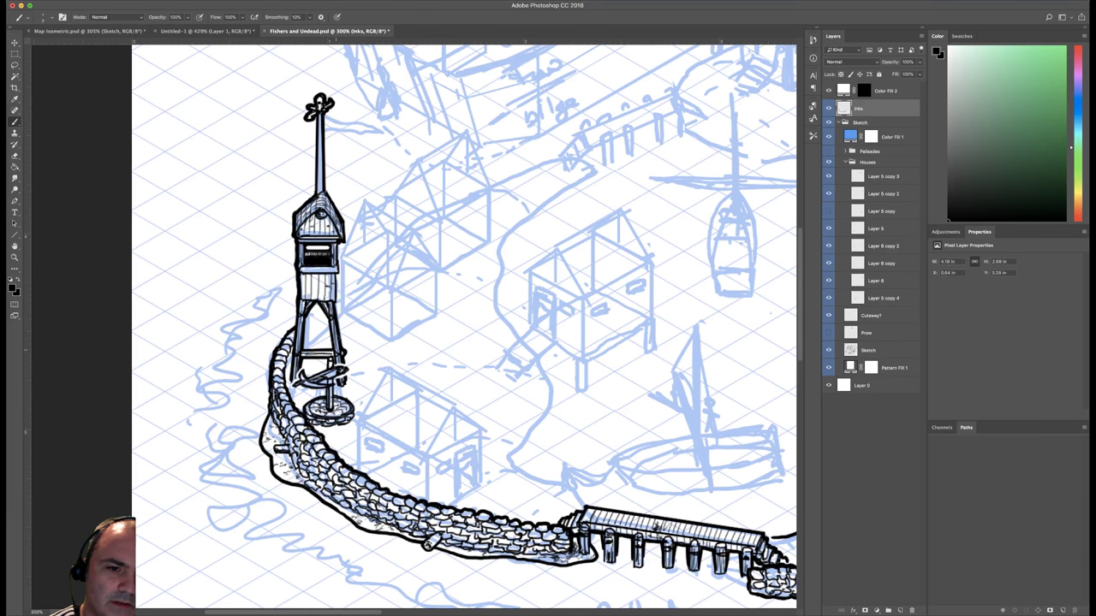
Paint white gaps around the lighthouse's lower crossbeam and the post before it on the Color Fill 2 mask, using the Faber Castell S brush.
left_click(862, 91)
right_click(690, 285)
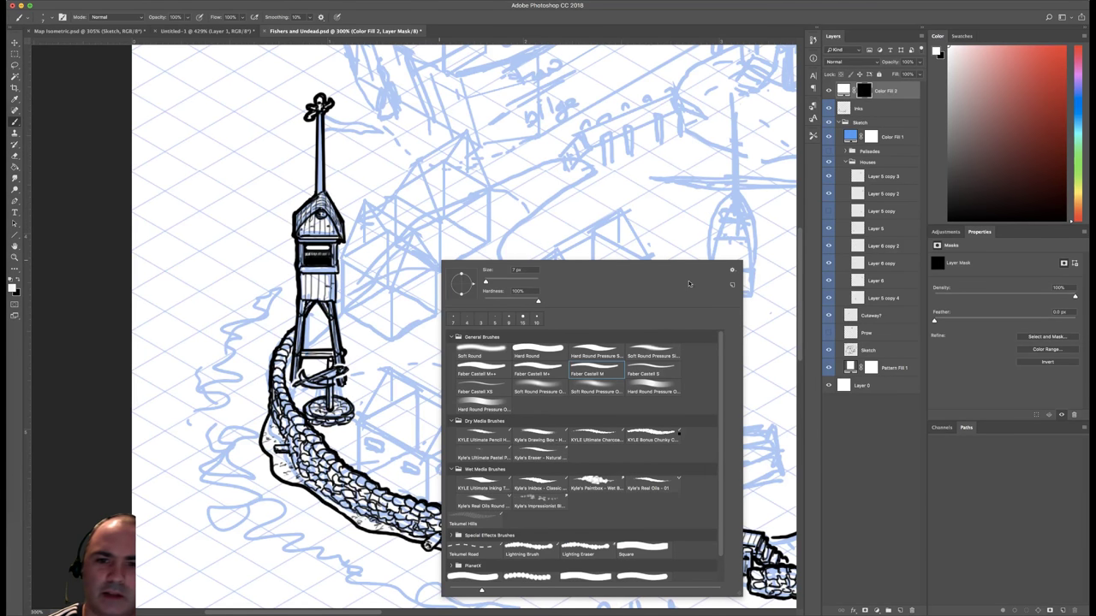
left_click(646, 370)
left_click(330, 357)
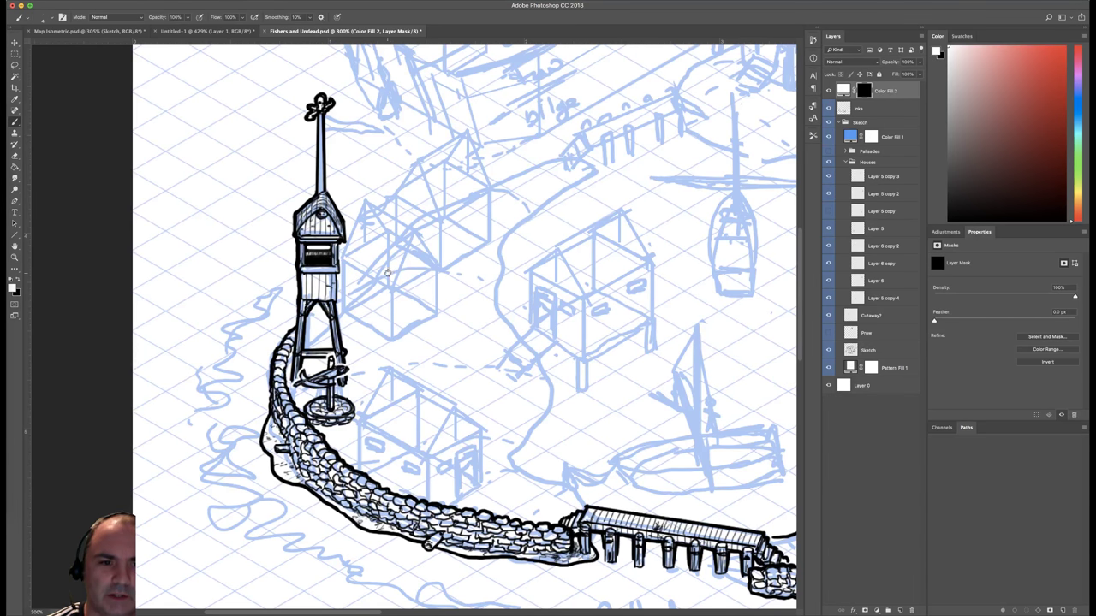
Thicken the right edge of the lighthouse cabin on the Inks layer with the 7 px Faber Castell M brush.
left_click(845, 112)
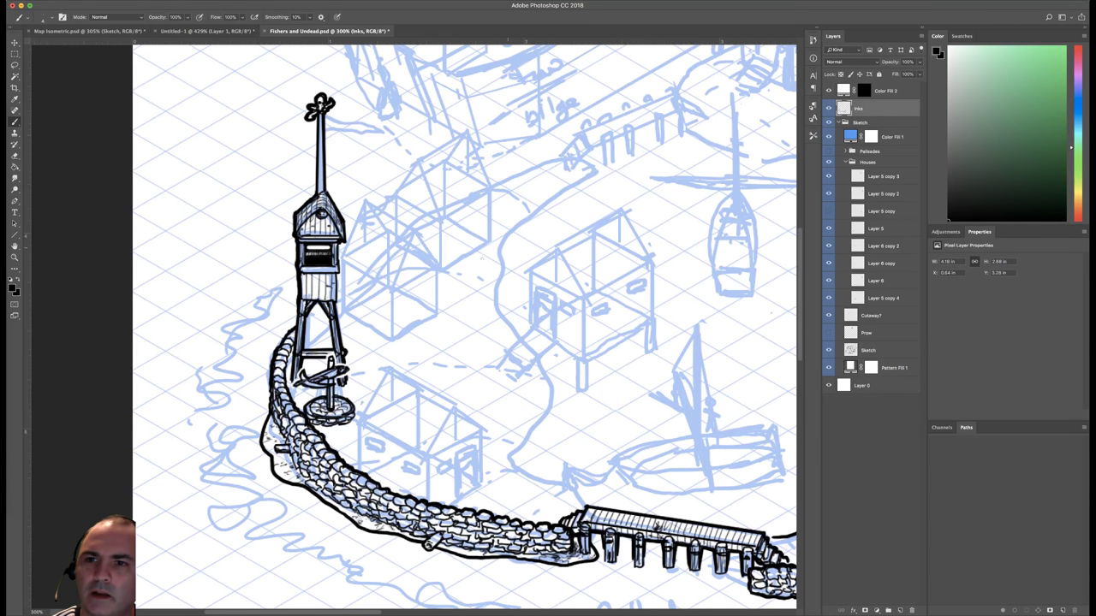
right_click(466, 269)
left_click(623, 374)
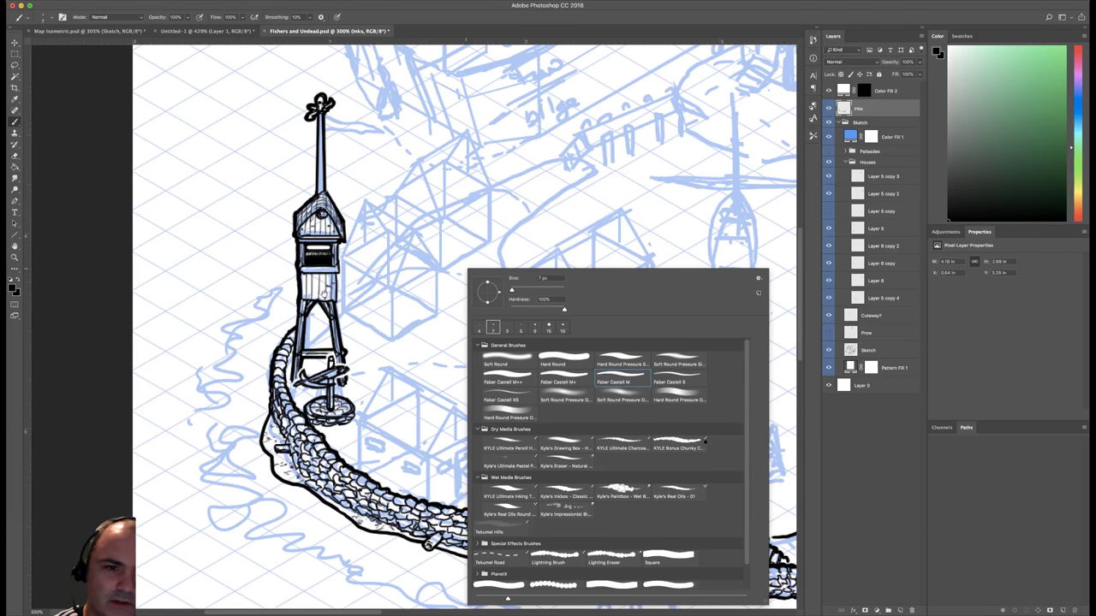
left_click(345, 283)
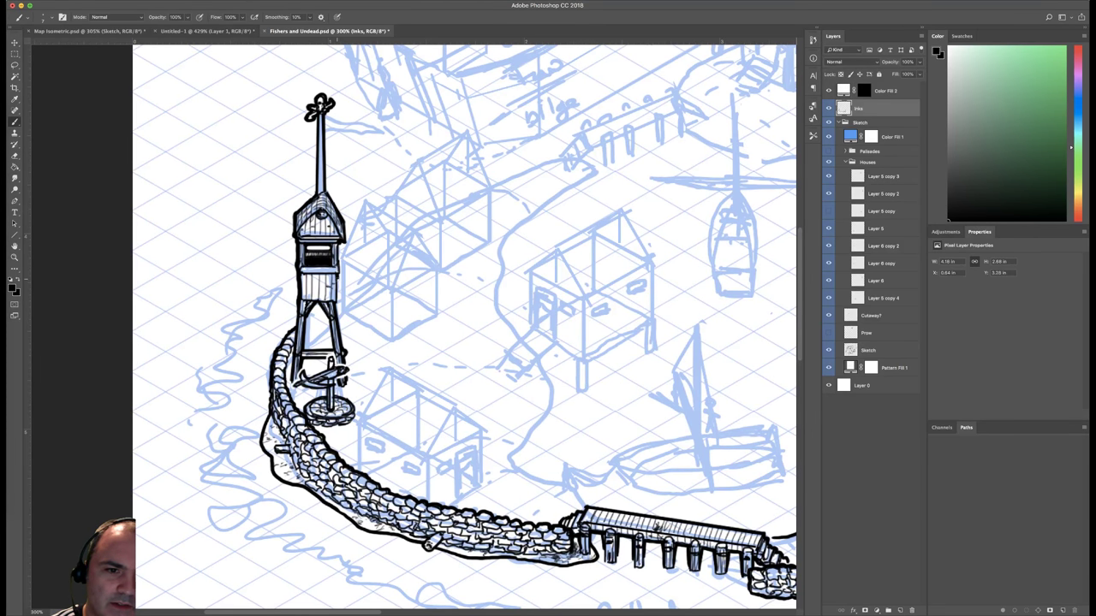
mouse_move(337, 279)
left_mouse_down()
mouse_move(336, 303)
mouse_move(339, 241)
left_mouse_up()
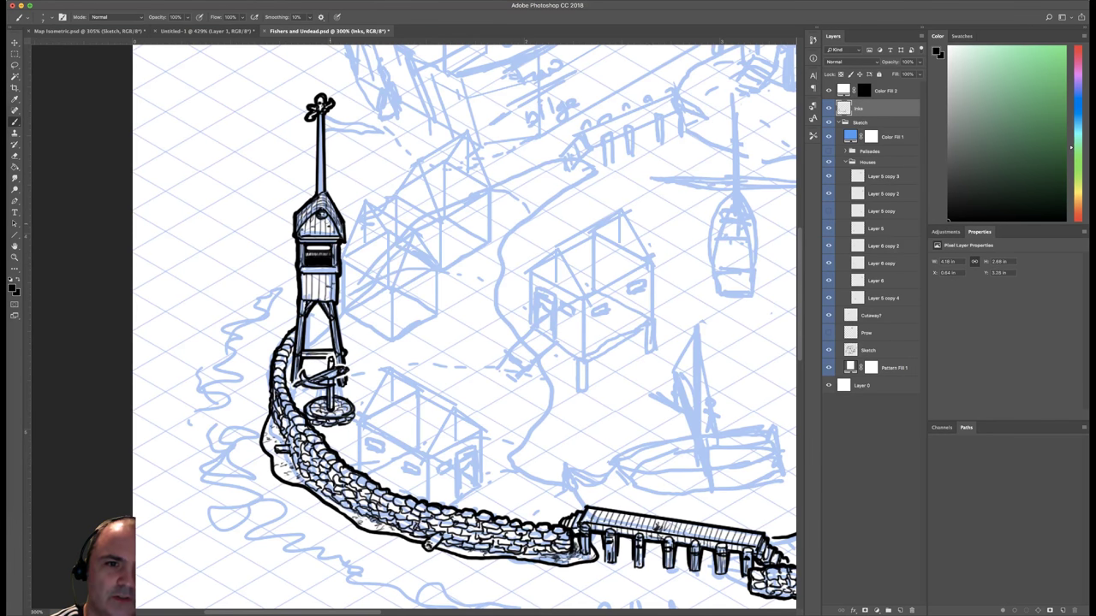
Ink a small collar on the flagpole just below its looped ornament with the 4 px Faber Castell S brush.
left_click_drag(346, 140, 345, 209)
right_click(360, 214)
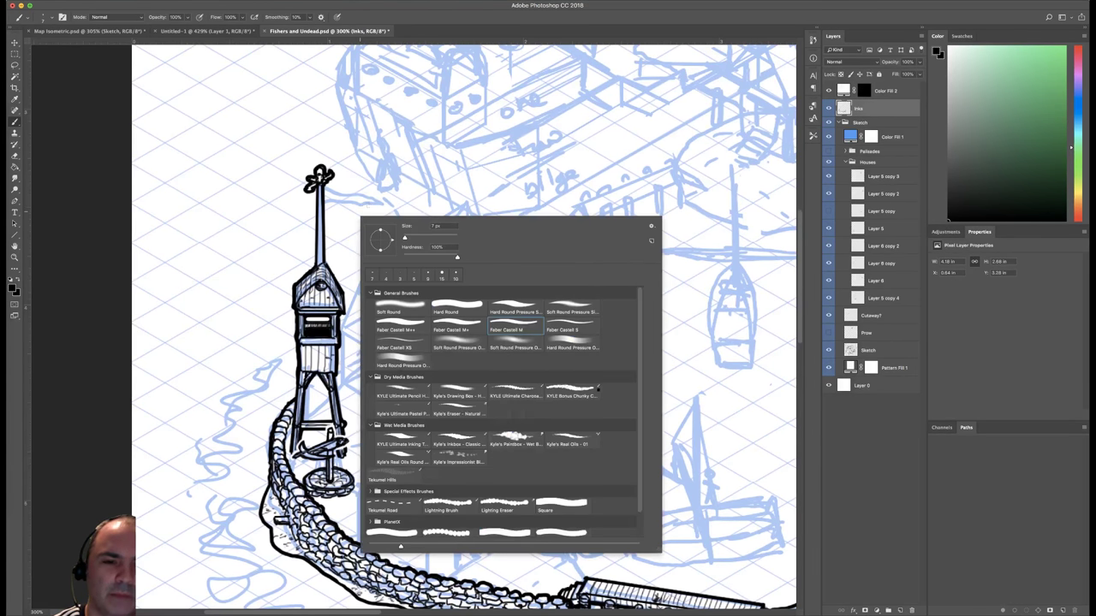
left_click(574, 327)
left_click(350, 191)
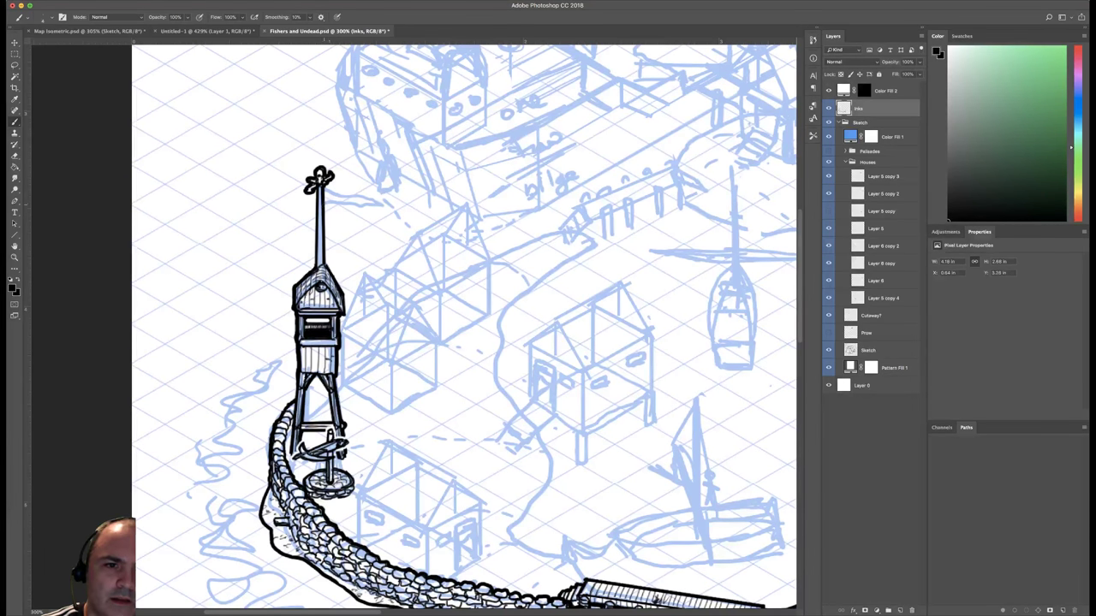
left_click_drag(317, 188, 331, 203)
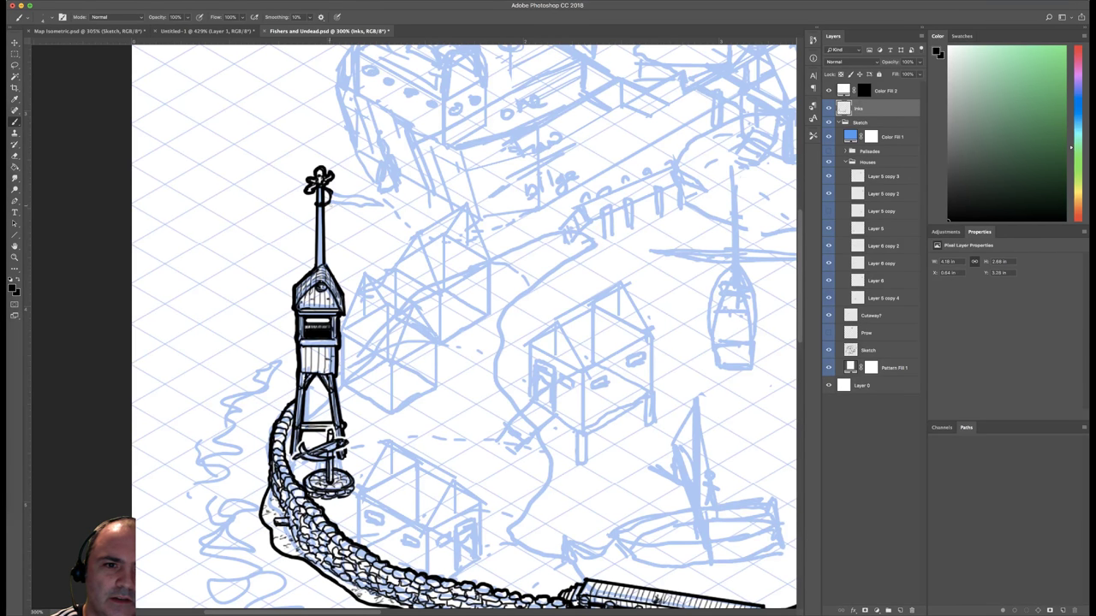
Examine the whole Map Isometric document at 100% zoom, and return to the Fishers and Undead document.
key("ctrl+Tab")
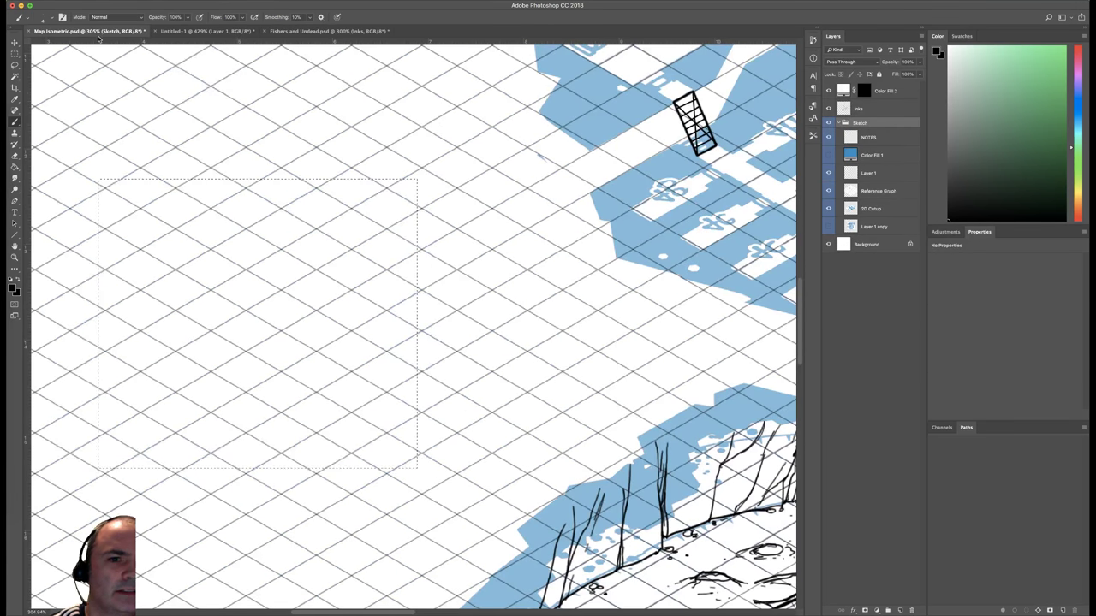
key("super+1")
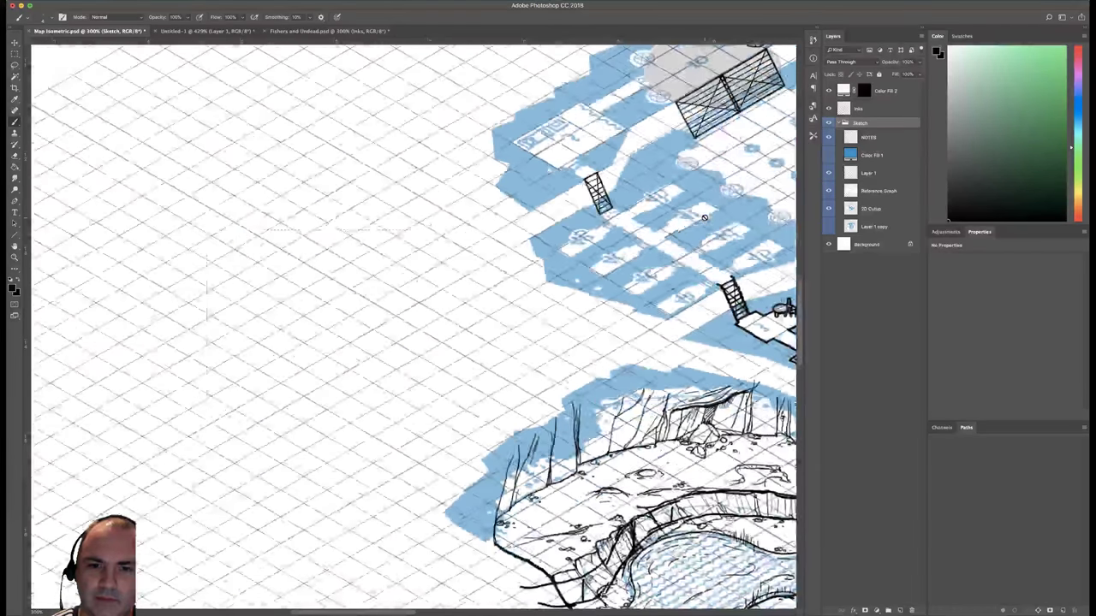
scroll(704, 217, "right", 6)
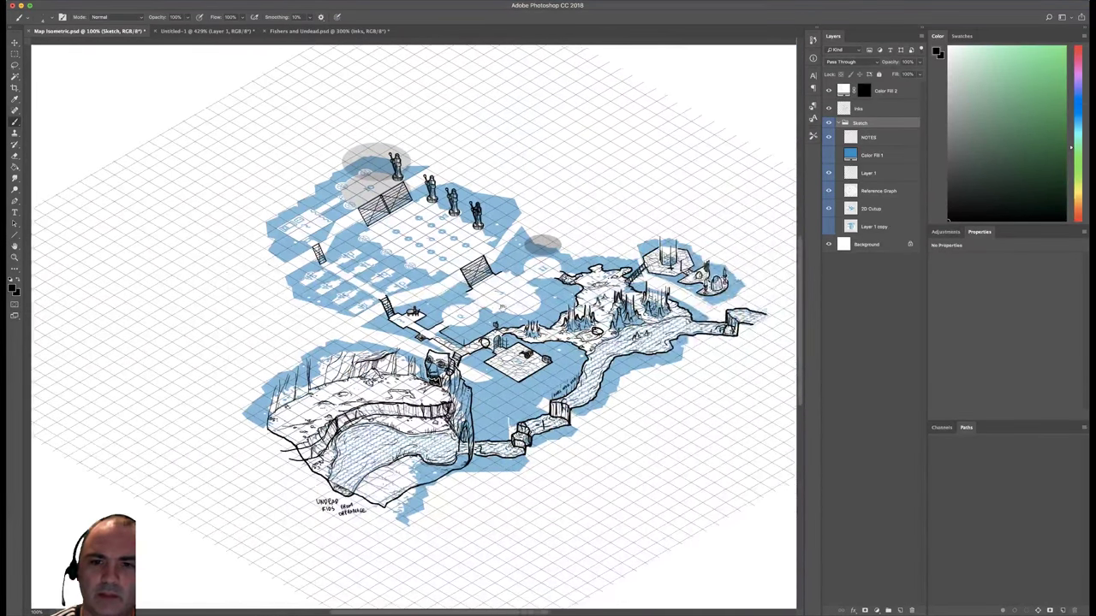
left_click_drag(454, 306, 444, 306)
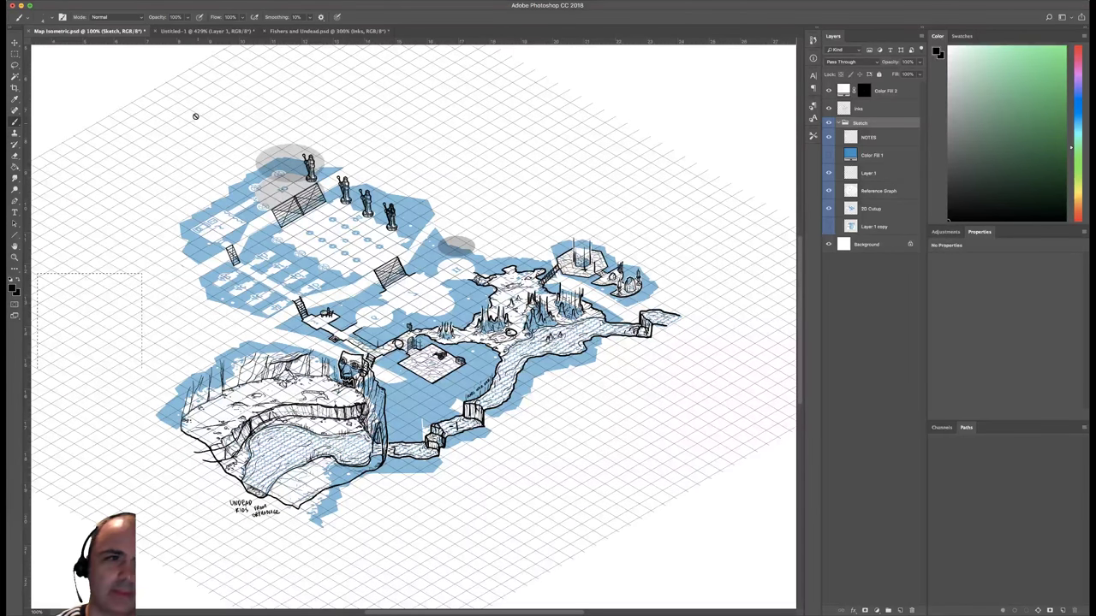
left_click(333, 32)
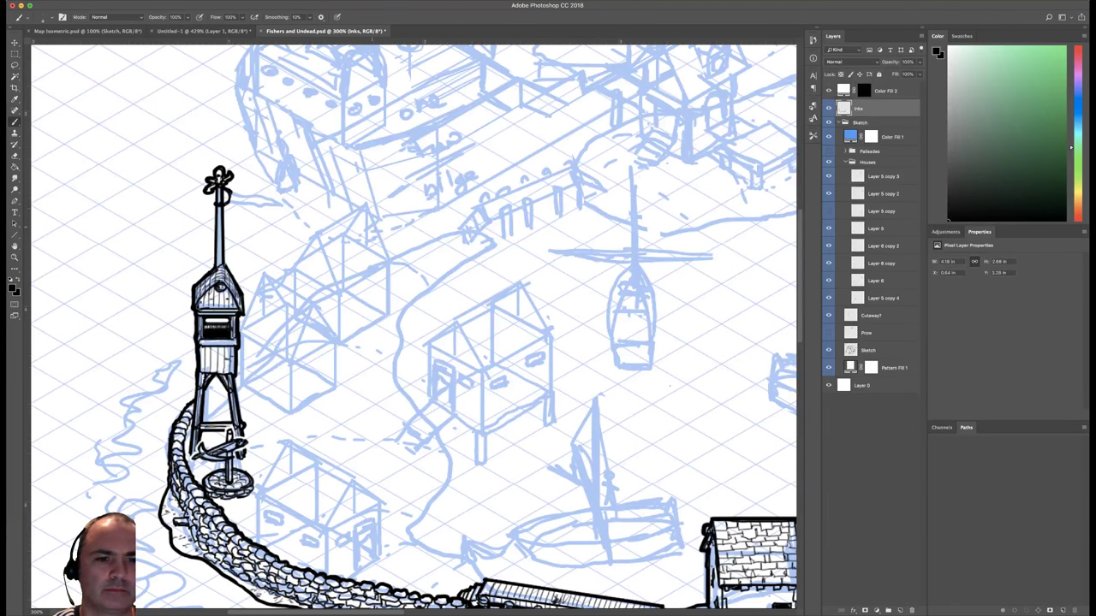
Ink fine shading lines along the lighthouse's flagpole with the 3 px Faber Castell XS brush.
scroll(385, 226, "down", 2)
right_click(287, 232)
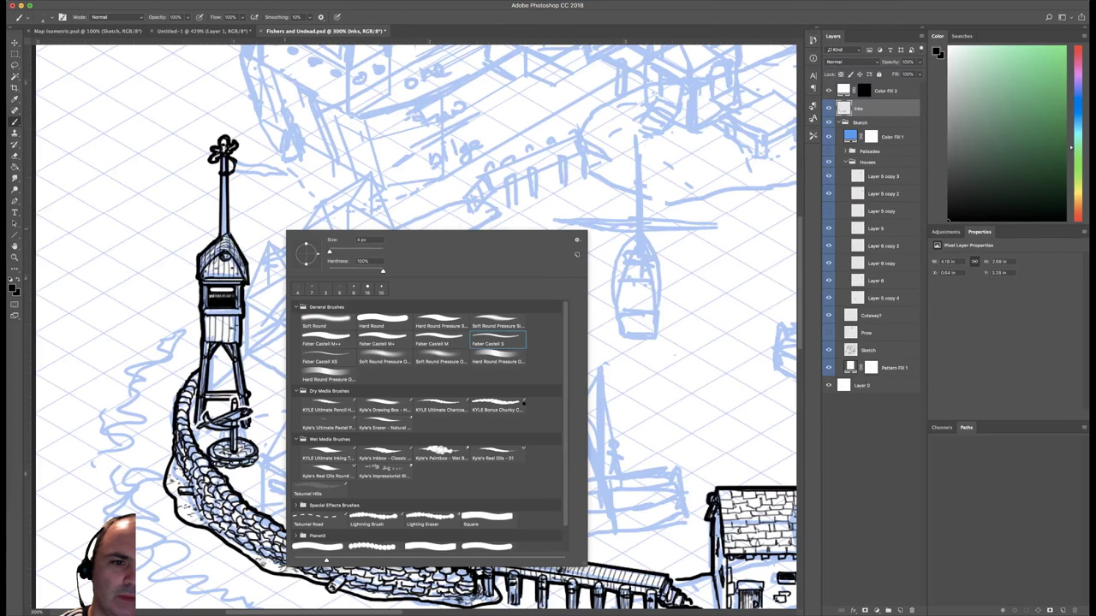
left_click(482, 338)
left_click(243, 214)
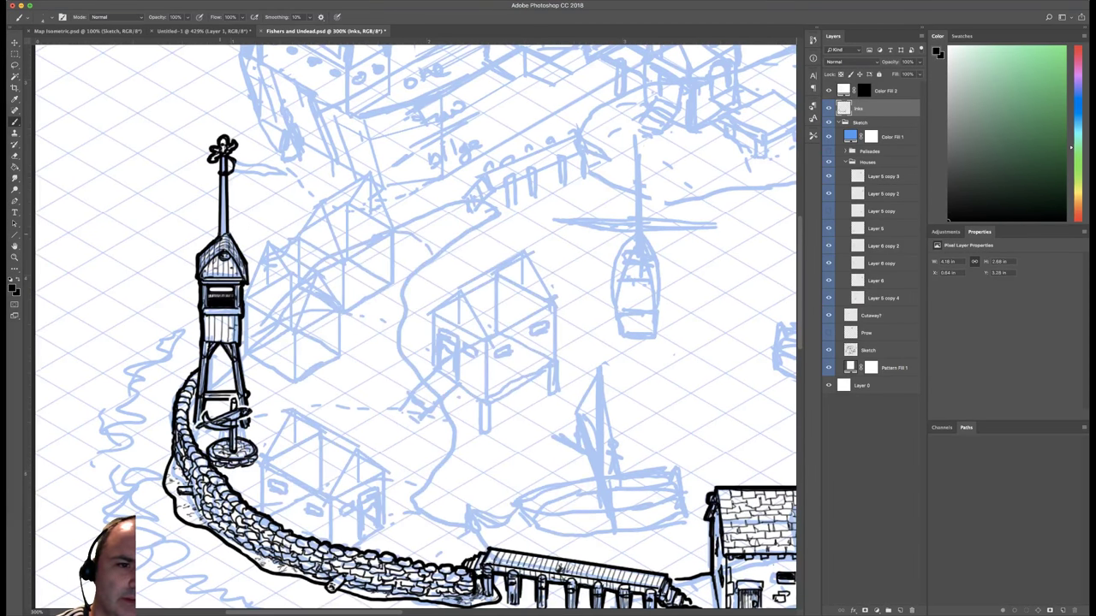
right_click(241, 216)
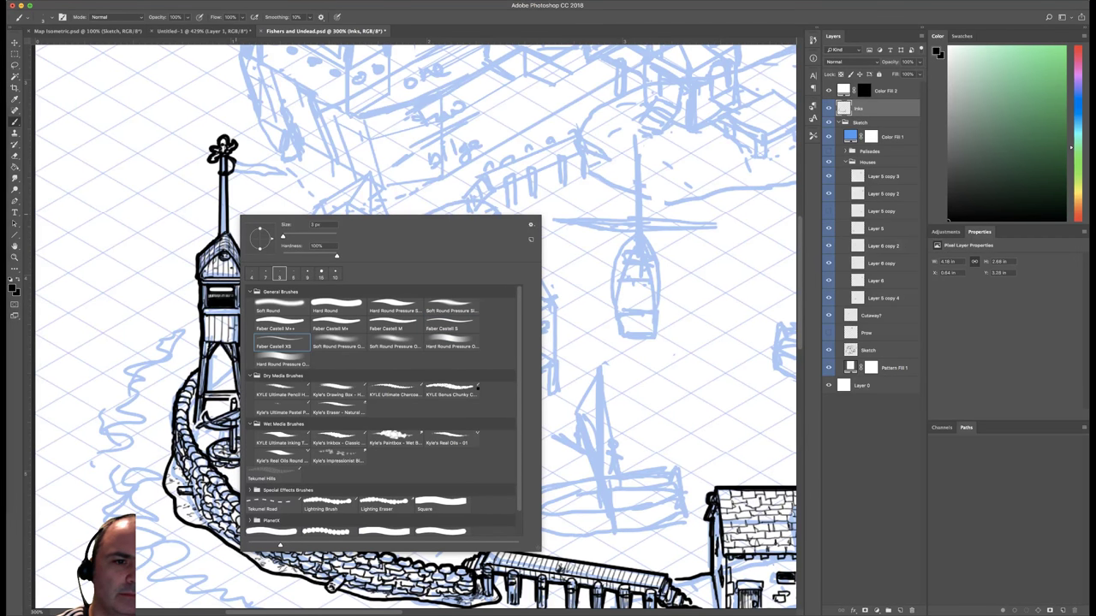
left_click(224, 224)
left_click_drag(223, 226, 223, 182)
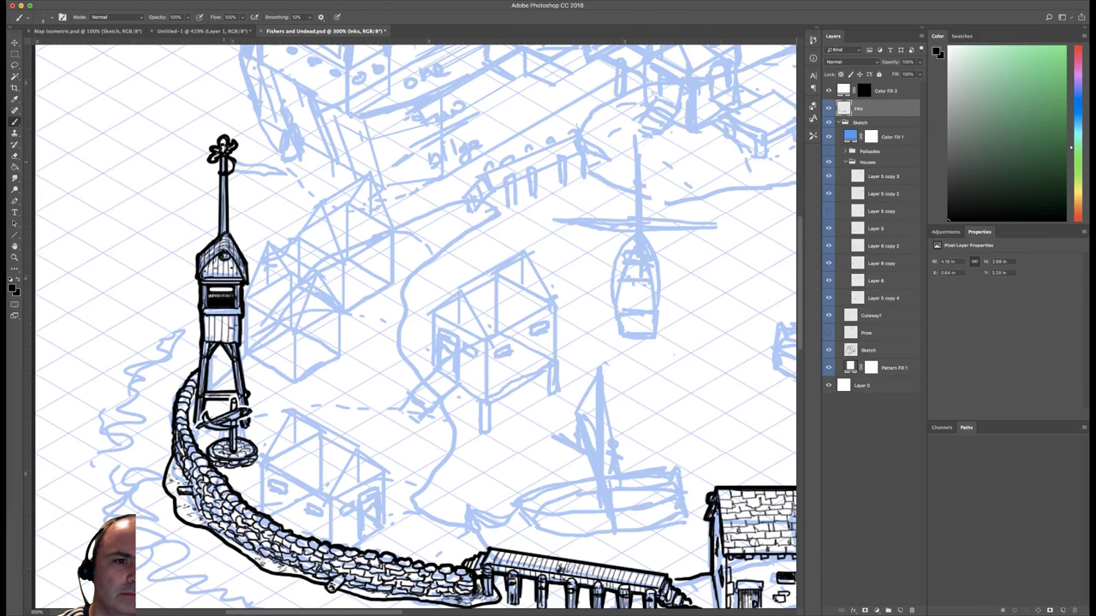
right_click(254, 181)
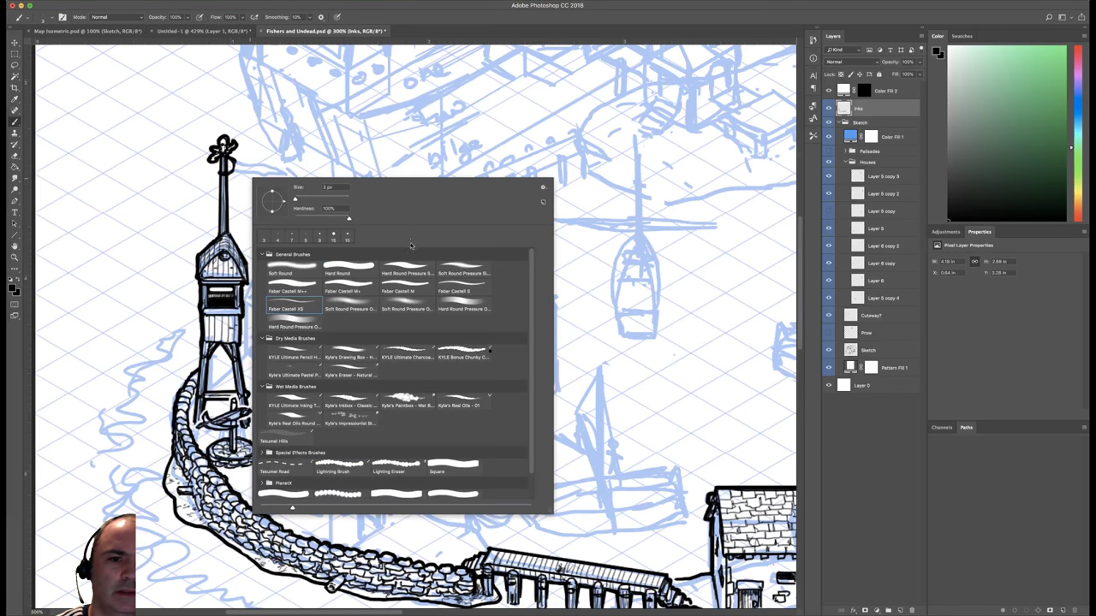
Ink a waving pennant on the watchtower's mast and switch the brush to the Faber Castell S preset.
left_click(249, 176)
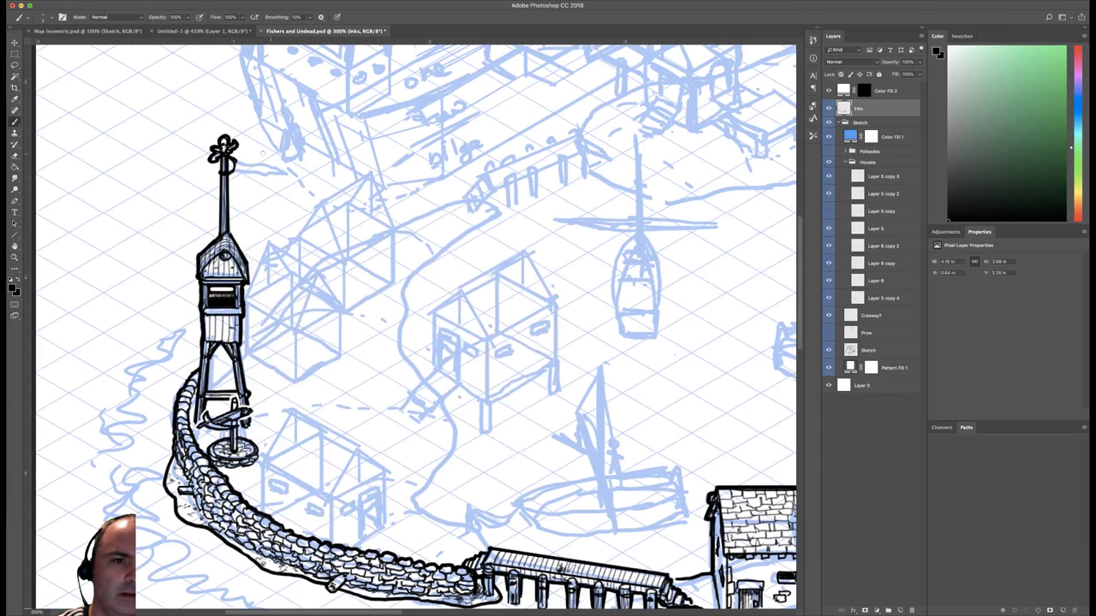
mouse_move(233, 159)
left_mouse_down()
mouse_move(287, 171)
mouse_move(228, 176)
left_mouse_up()
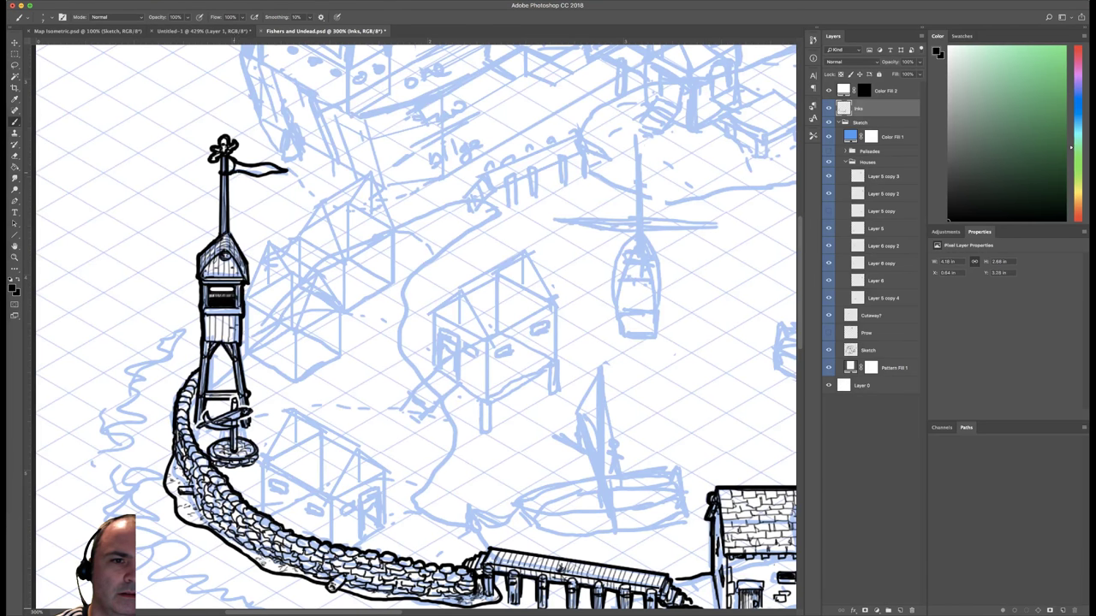
right_click(271, 170)
double_click(465, 279)
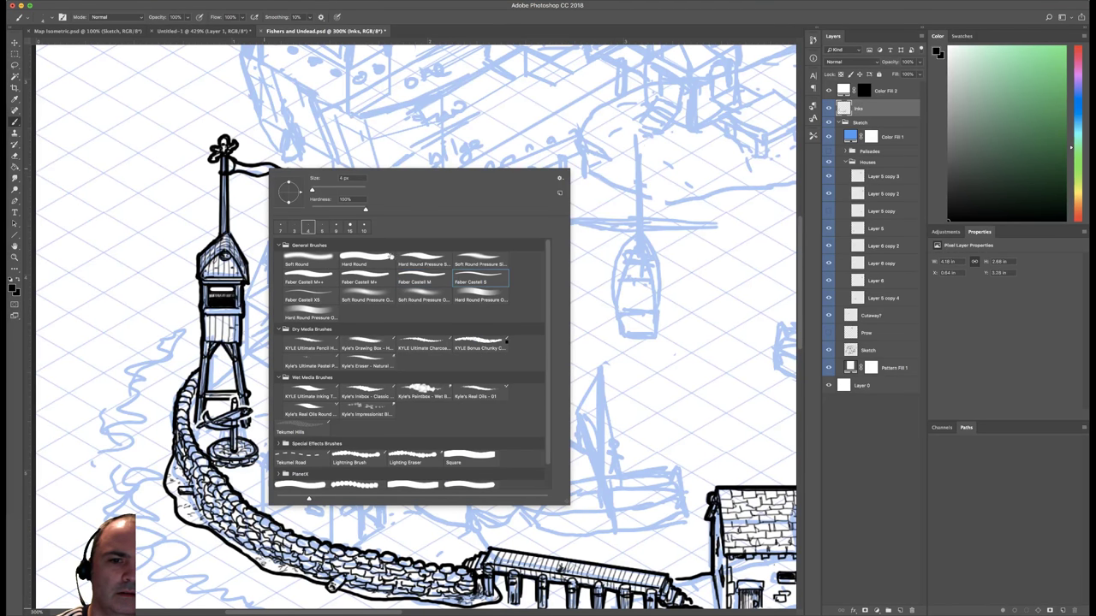
Add a new layer above the Inks layer and set the foreground color to red for marking up the whole map.
key("super+1")
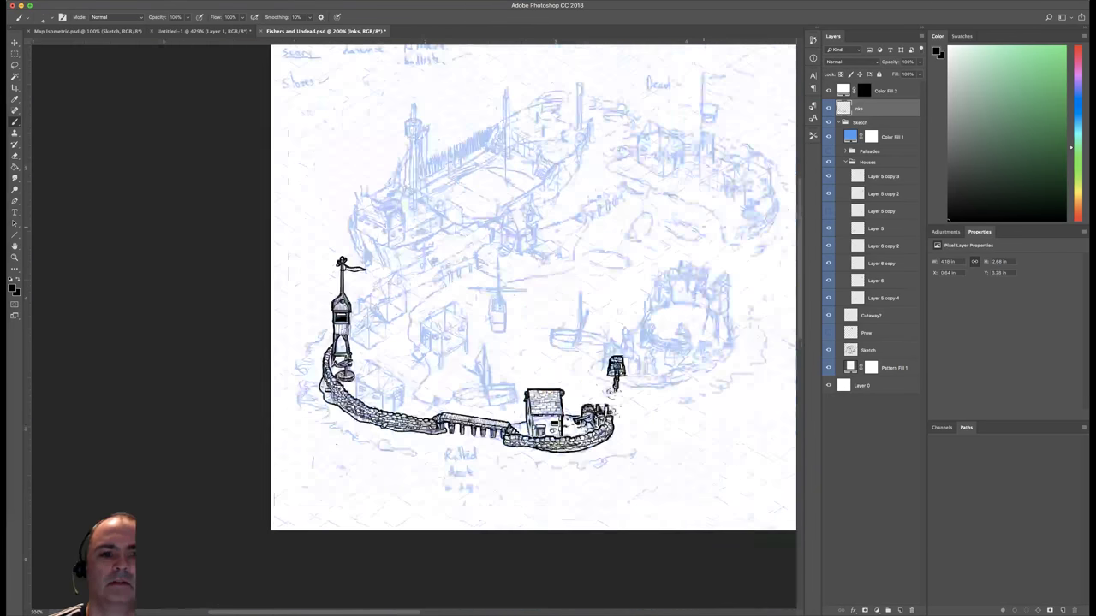
key("super+plus")
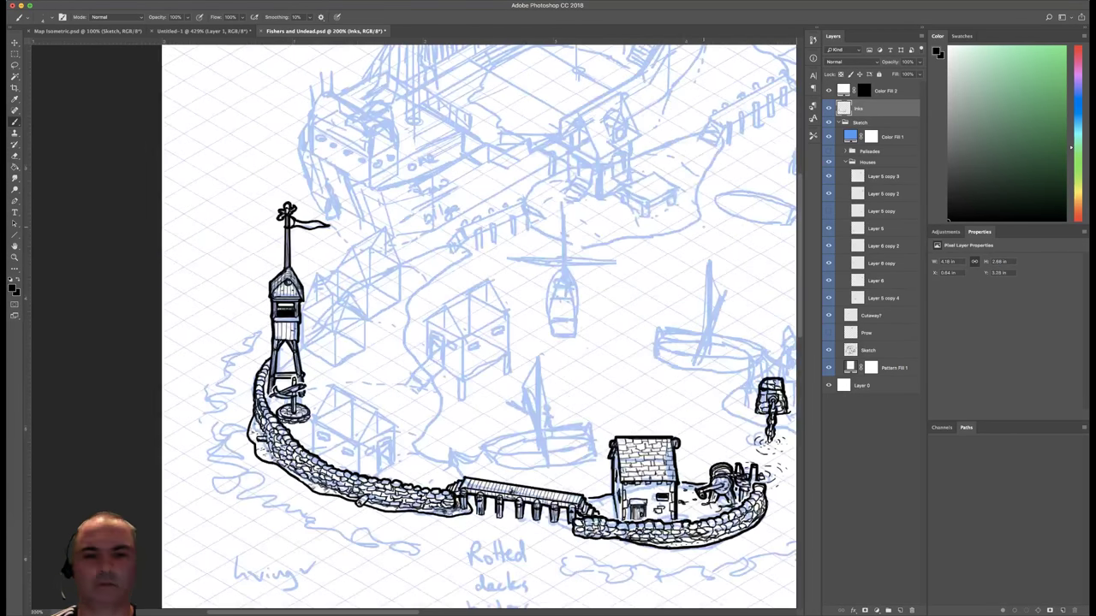
key("super+minus")
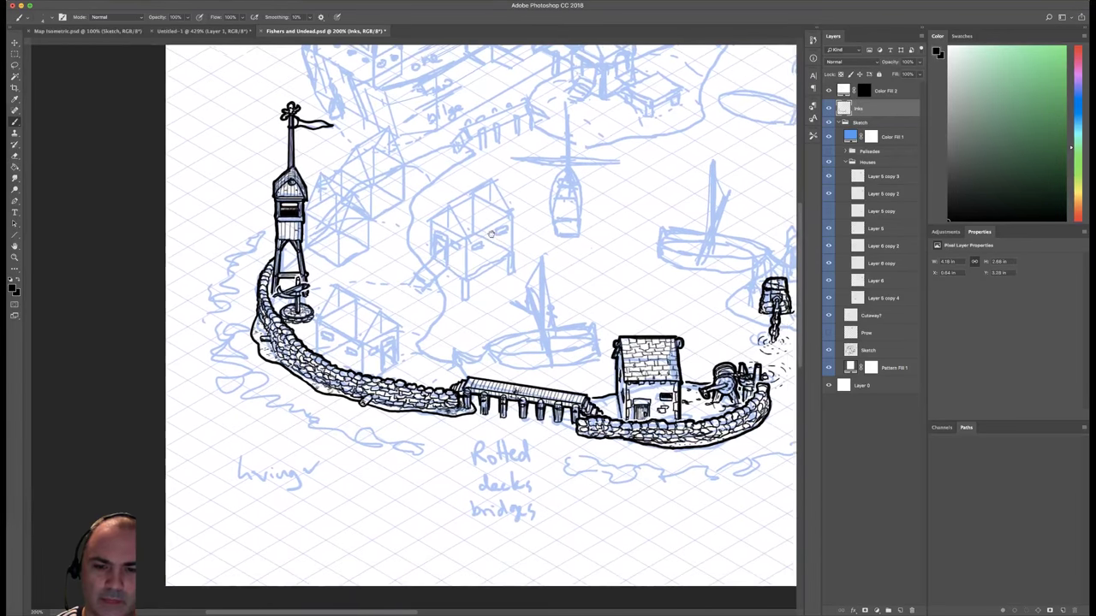
key("super+minus")
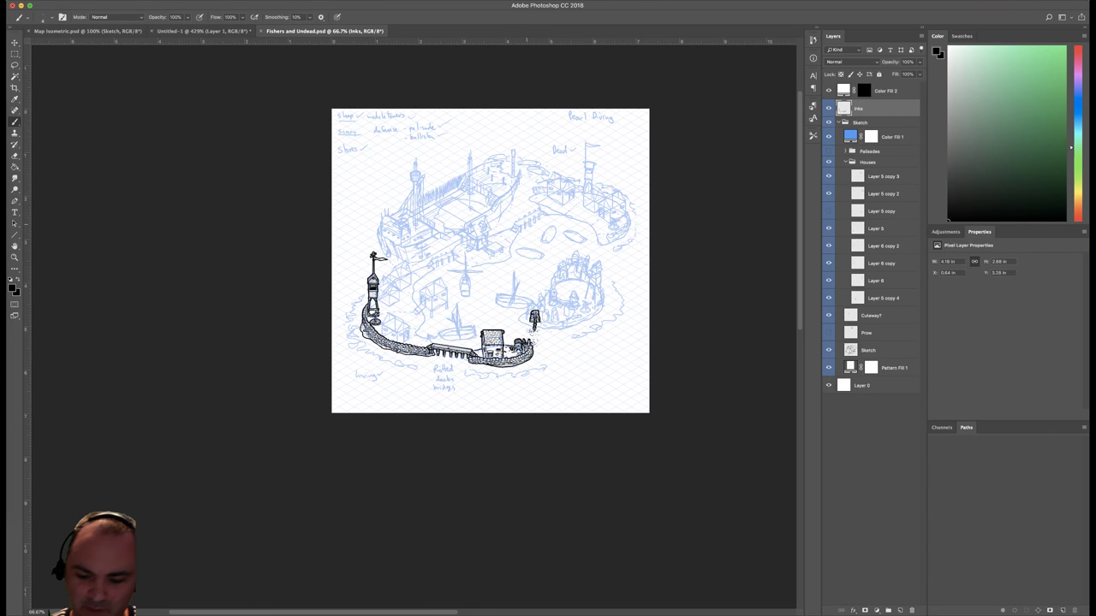
key("super+plus")
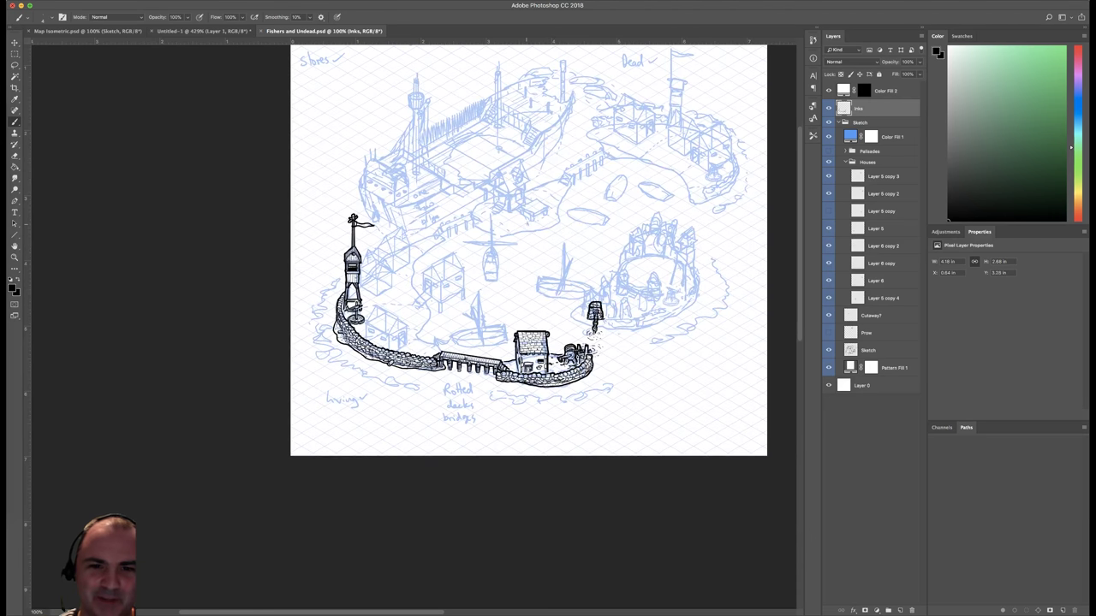
left_click_drag(648, 190, 512, 258)
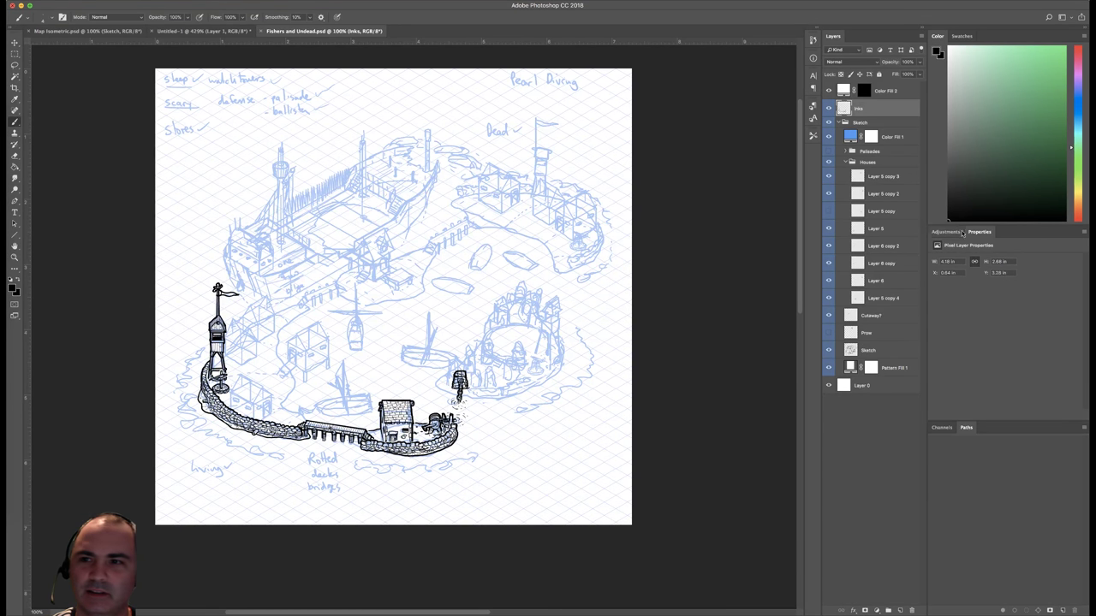
left_click(900, 610)
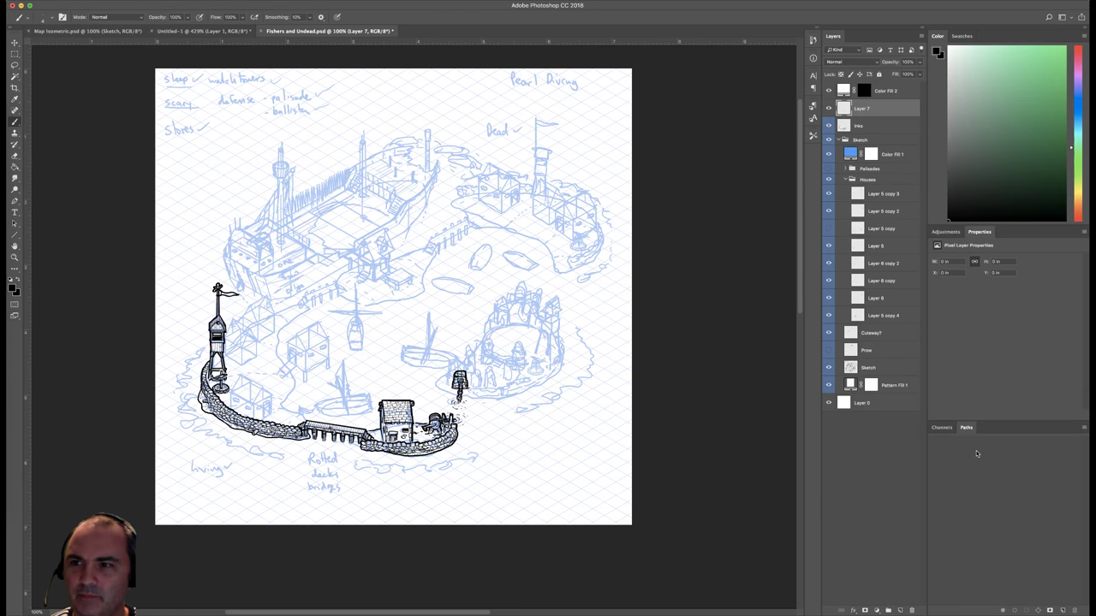
left_click(1079, 48)
left_click(1068, 45)
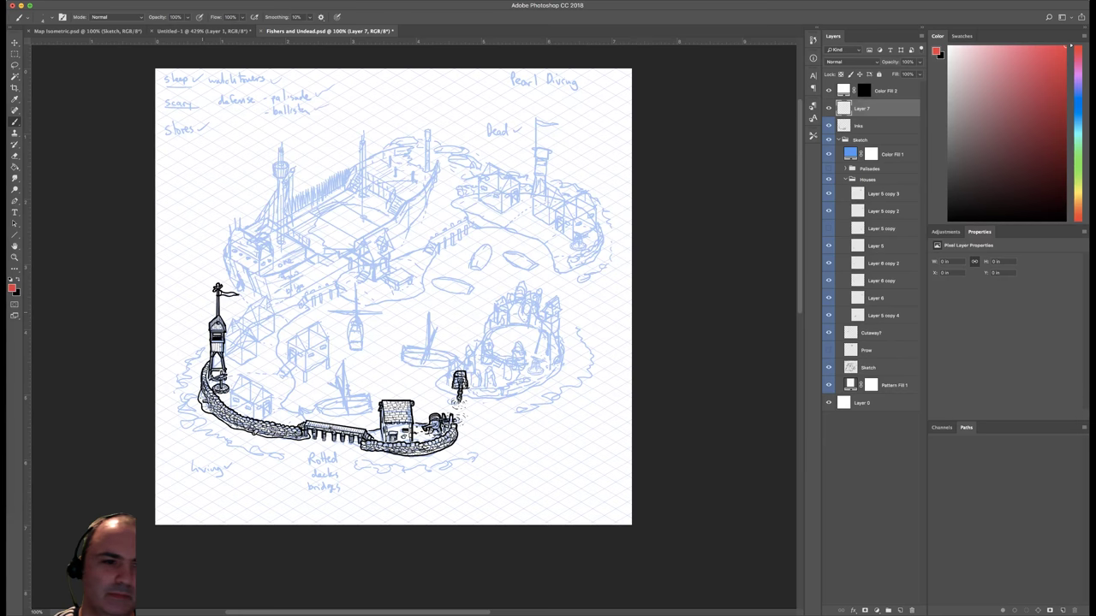
Circle the un-inked map areas in red: the lower-left houses and boat, ship halves, central dock, upper-right settlement and right-hand rock ring.
mouse_move(229, 314)
left_mouse_down()
mouse_move(289, 294)
mouse_move(318, 334)
mouse_move(313, 389)
mouse_move(375, 396)
mouse_move(342, 418)
mouse_move(276, 413)
mouse_move(228, 366)
mouse_move(233, 313)
left_mouse_up()
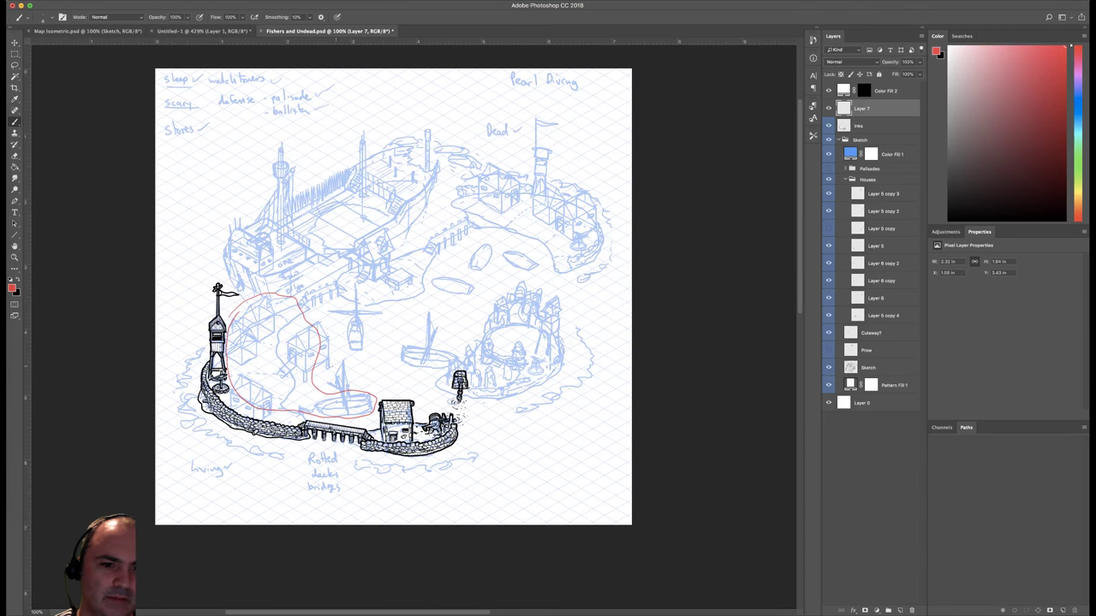
mouse_move(317, 376)
left_mouse_down()
mouse_move(381, 369)
mouse_move(378, 404)
left_mouse_up()
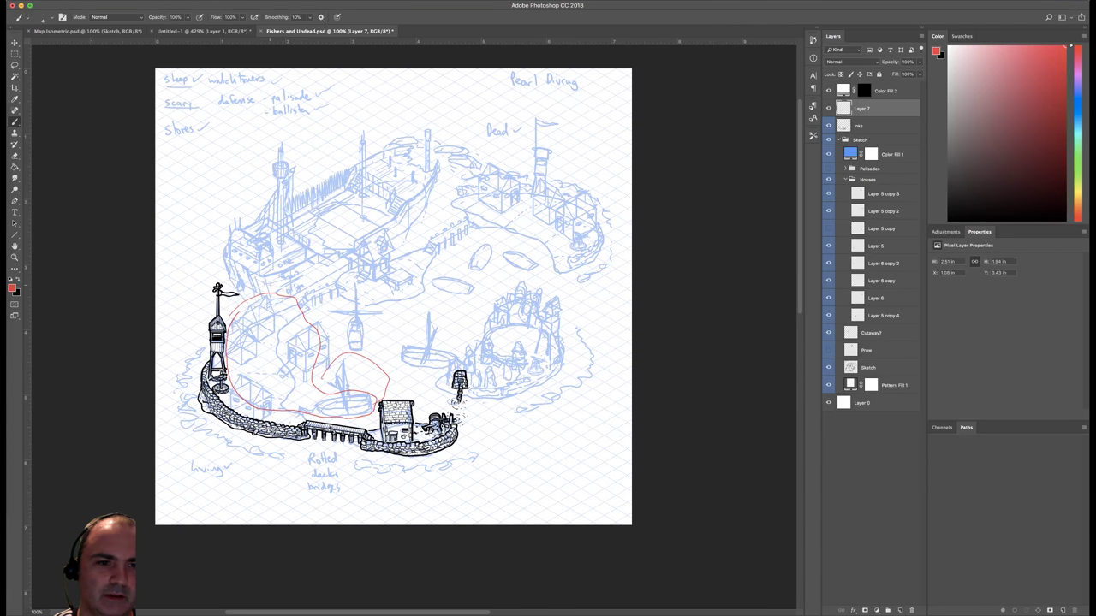
mouse_move(236, 295)
left_mouse_down()
mouse_move(221, 262)
mouse_move(244, 197)
mouse_move(287, 168)
mouse_move(344, 234)
mouse_move(334, 296)
mouse_move(418, 313)
mouse_move(506, 244)
mouse_move(411, 214)
mouse_move(356, 240)
mouse_move(324, 195)
mouse_move(382, 131)
mouse_move(465, 137)
mouse_move(455, 190)
mouse_move(438, 208)
left_mouse_up()
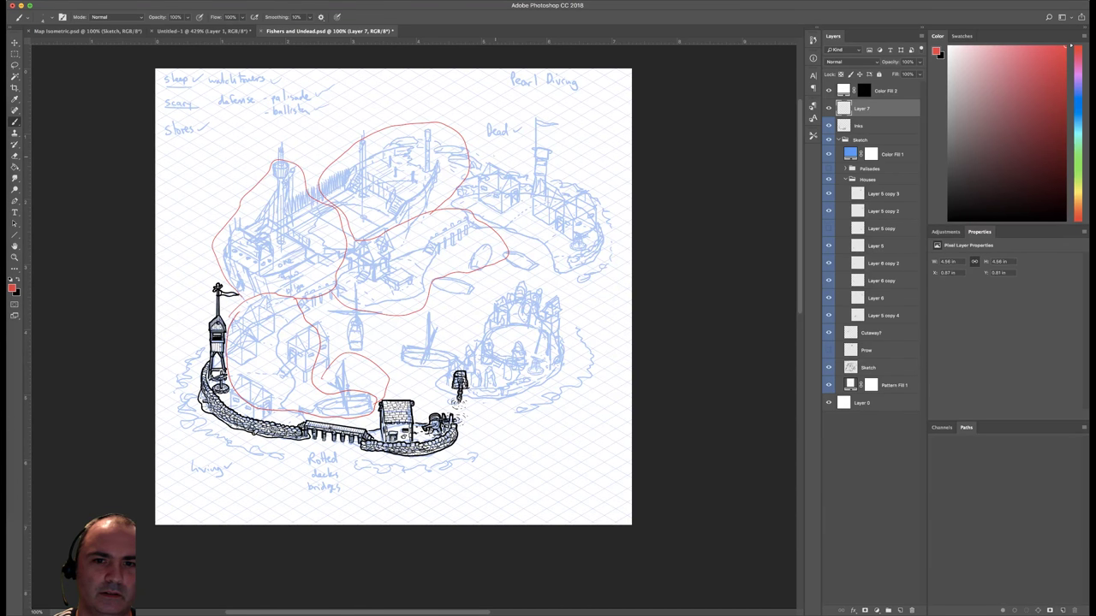
mouse_move(493, 155)
left_mouse_down()
mouse_move(464, 188)
mouse_move(490, 223)
mouse_move(553, 243)
mouse_move(543, 164)
mouse_move(489, 151)
left_mouse_up()
mouse_move(514, 249)
left_mouse_down()
mouse_move(502, 286)
mouse_move(591, 296)
mouse_move(604, 219)
left_mouse_up()
mouse_move(495, 317)
left_mouse_down()
mouse_move(462, 334)
mouse_move(506, 393)
mouse_move(556, 330)
left_mouse_up()
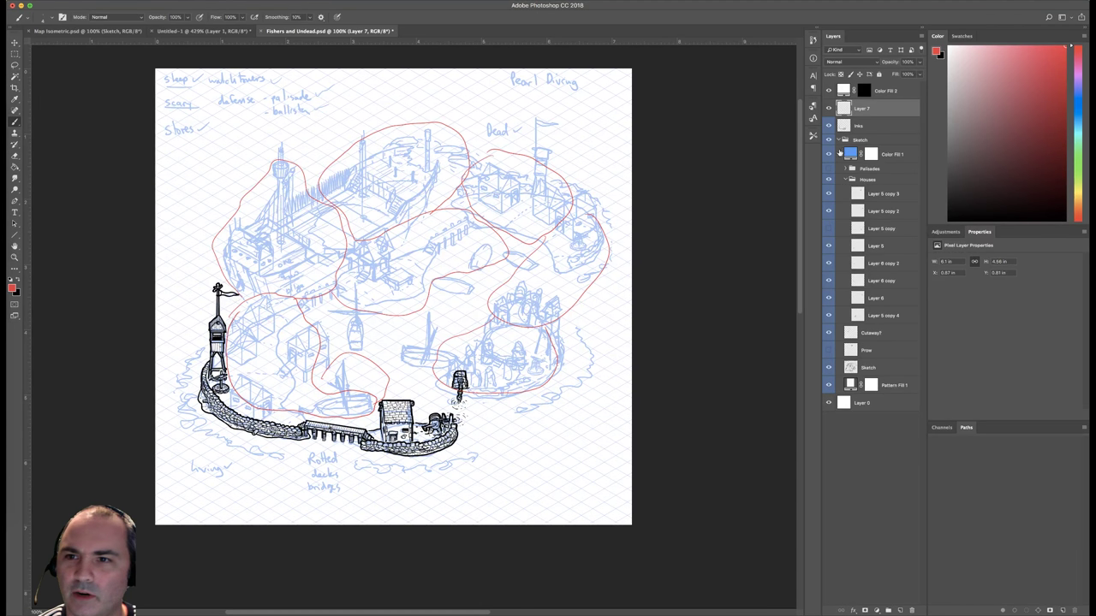
Hide the layer holding the red area outlines and delete it.
left_click(828, 109)
left_click_drag(848, 111, 911, 608)
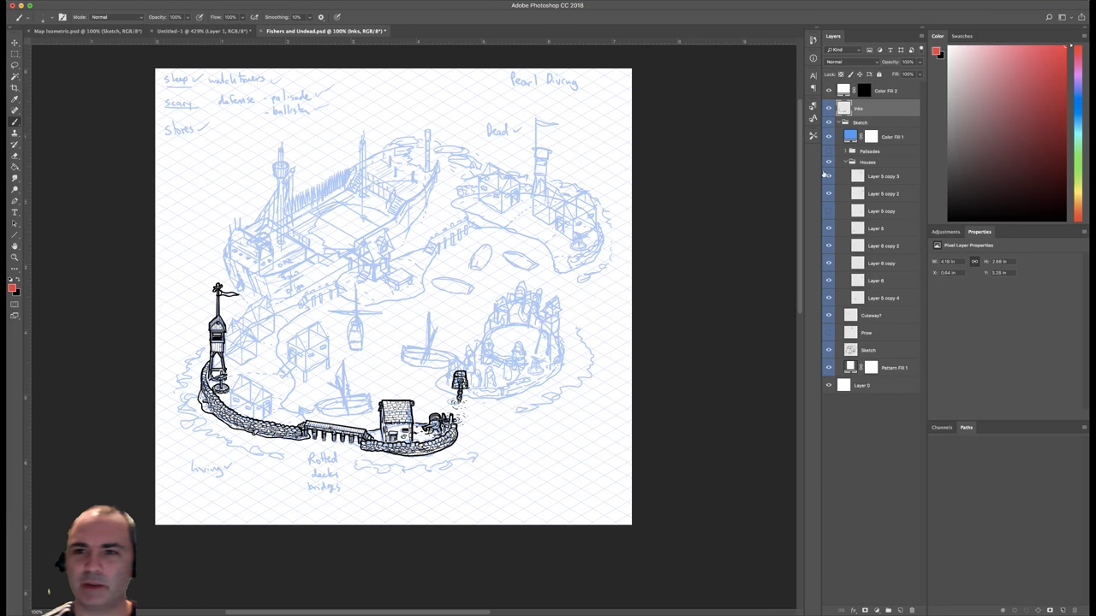
Set the foreground color to black and ink the eave and sloping side edges of the roof on the small house beside the watchtower.
left_click_drag(475, 266, 512, 241)
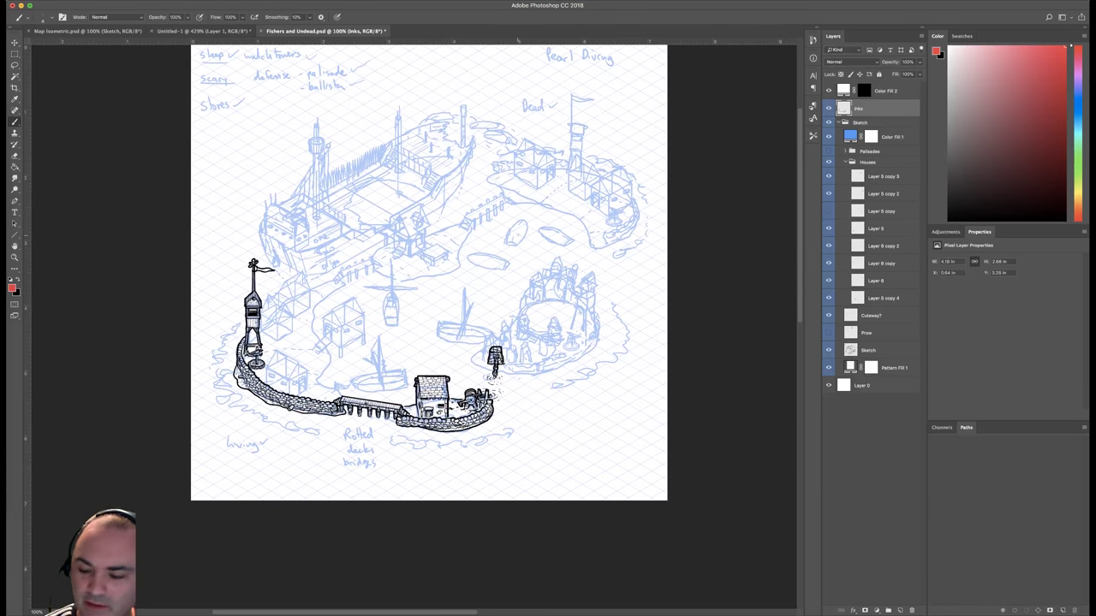
key("super+plus")
scroll(413, 325, "left", 5)
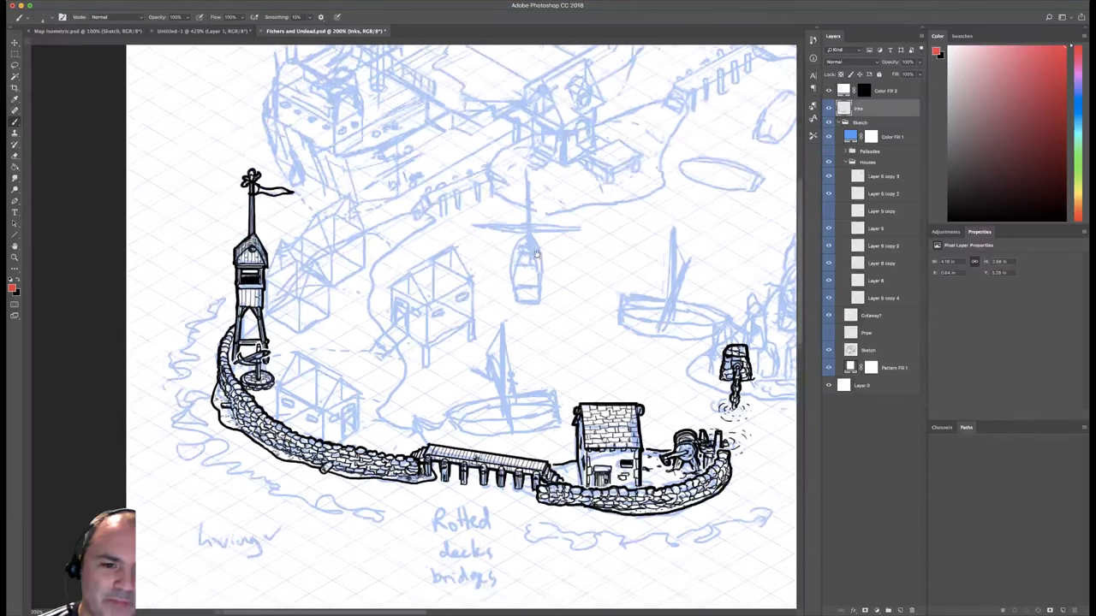
scroll(460, 325, "left", 3)
scroll(461, 325, "down", 1)
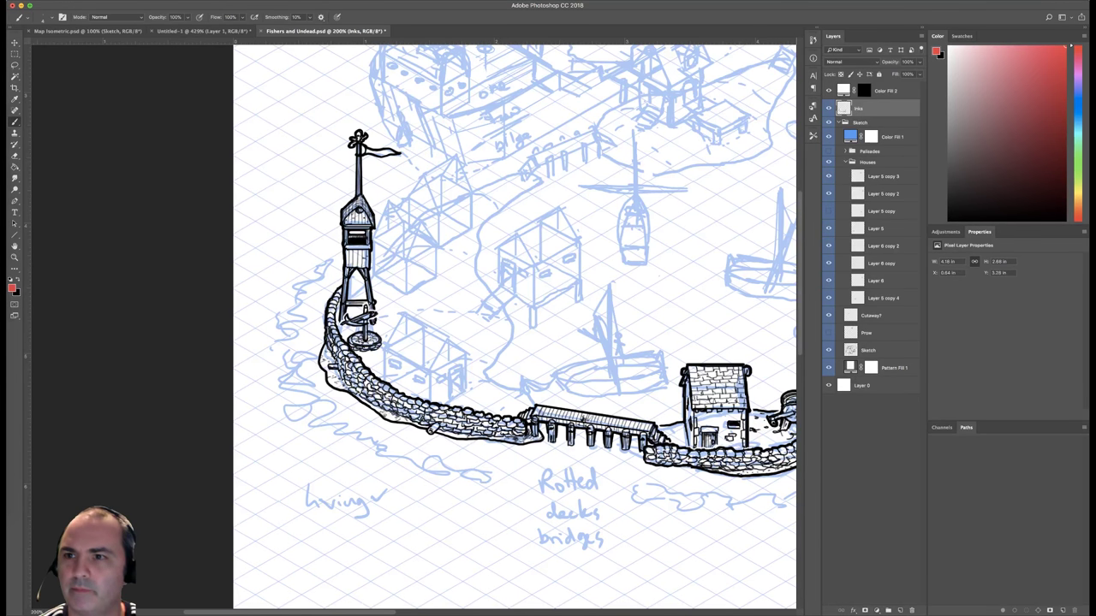
left_click_drag(971, 174, 922, 249)
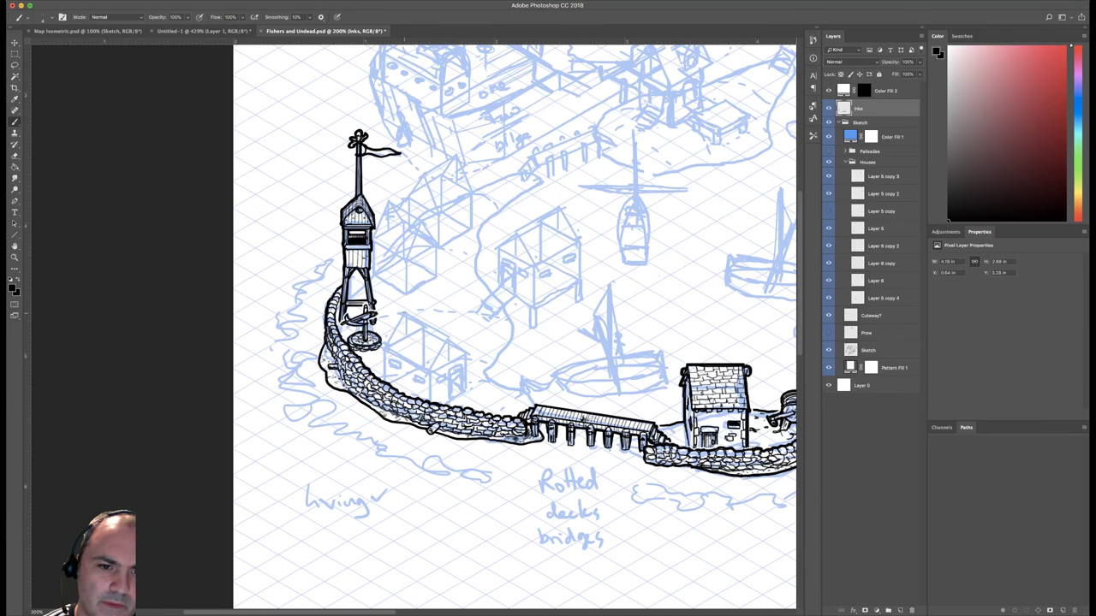
left_click_drag(402, 314, 389, 344)
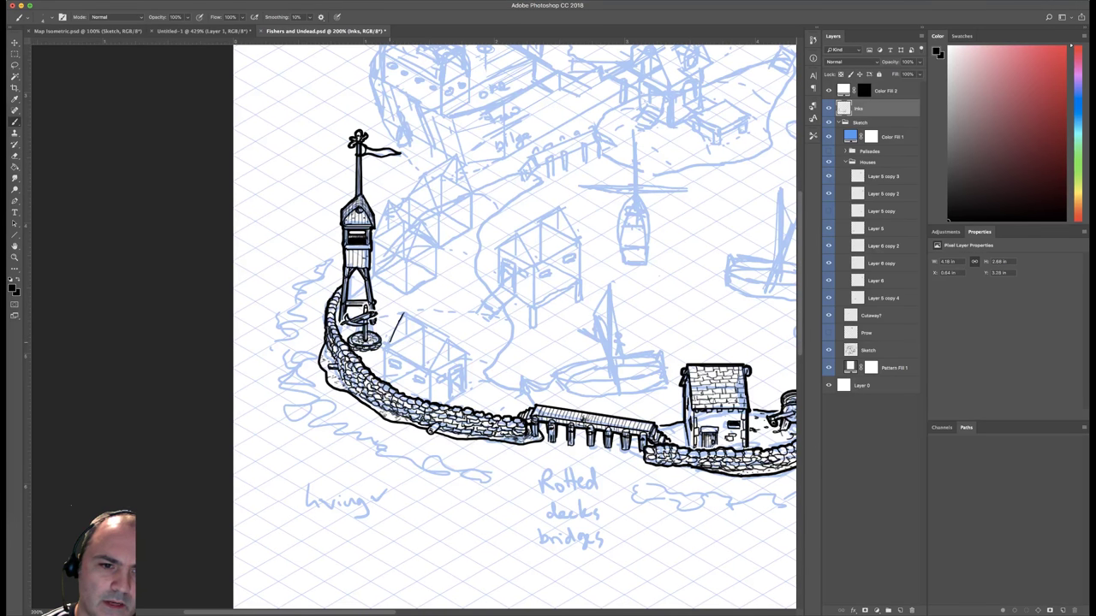
key("super+z")
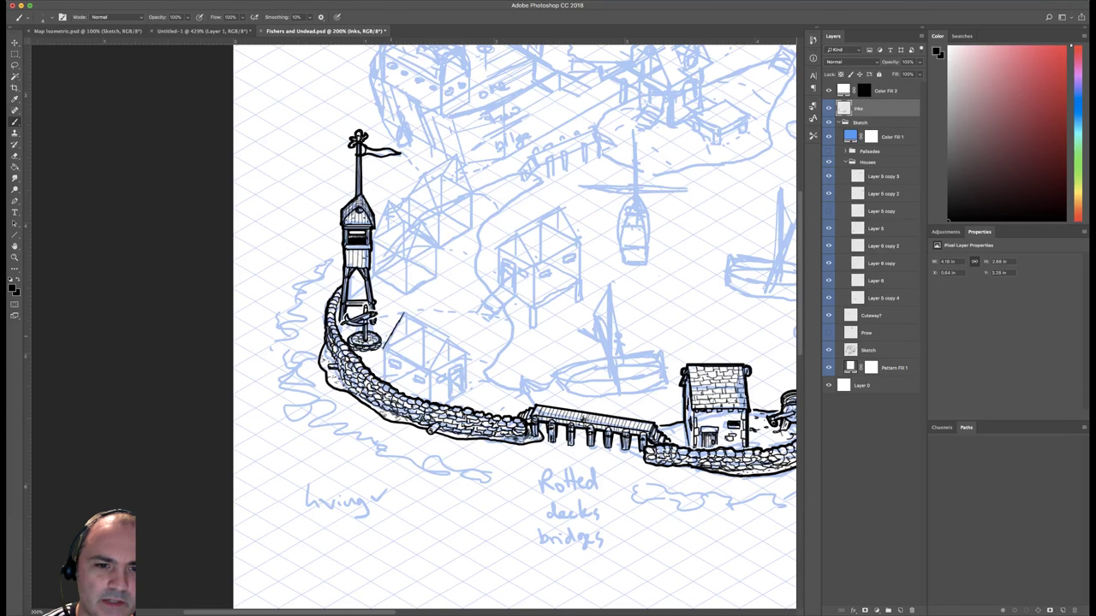
left_click_drag(390, 336, 383, 349)
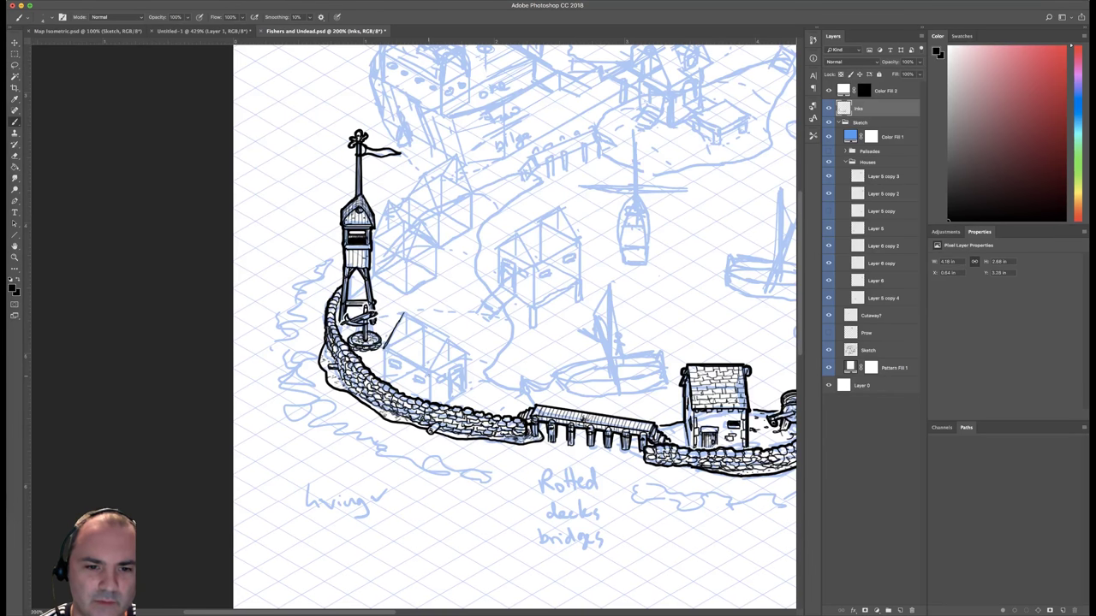
left_click(428, 376, "shift")
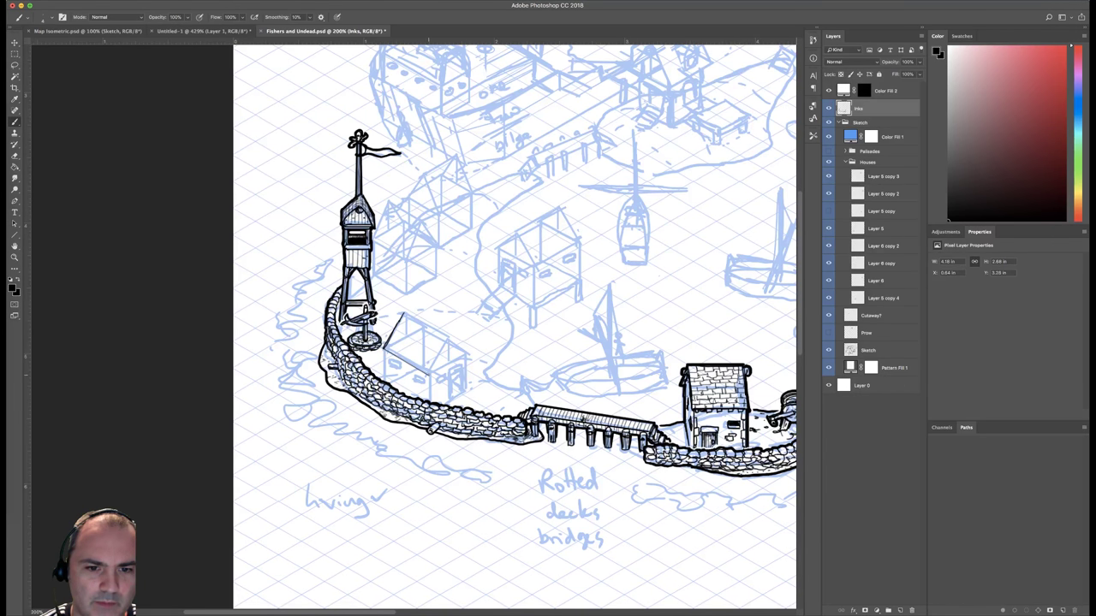
left_click_drag(447, 342, 428, 378)
left_click_drag(381, 350, 428, 377)
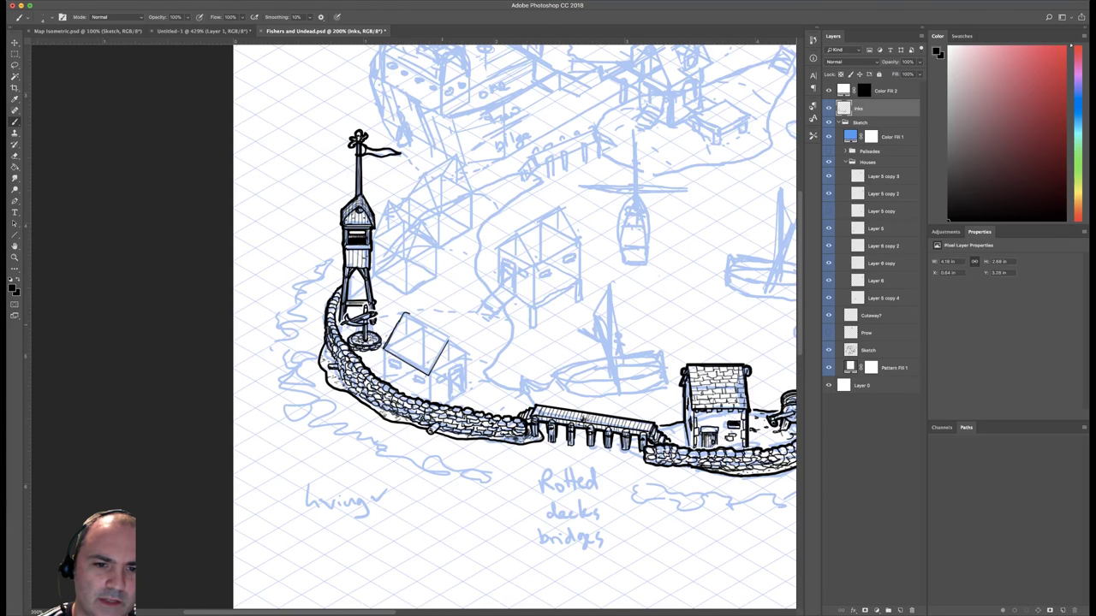
Ink the small house's roof ridge, far gable edge, walls and door frame along the sketch lines.
mouse_move(409, 314)
left_mouse_down()
mouse_move(448, 340)
mouse_move(409, 314)
left_mouse_up()
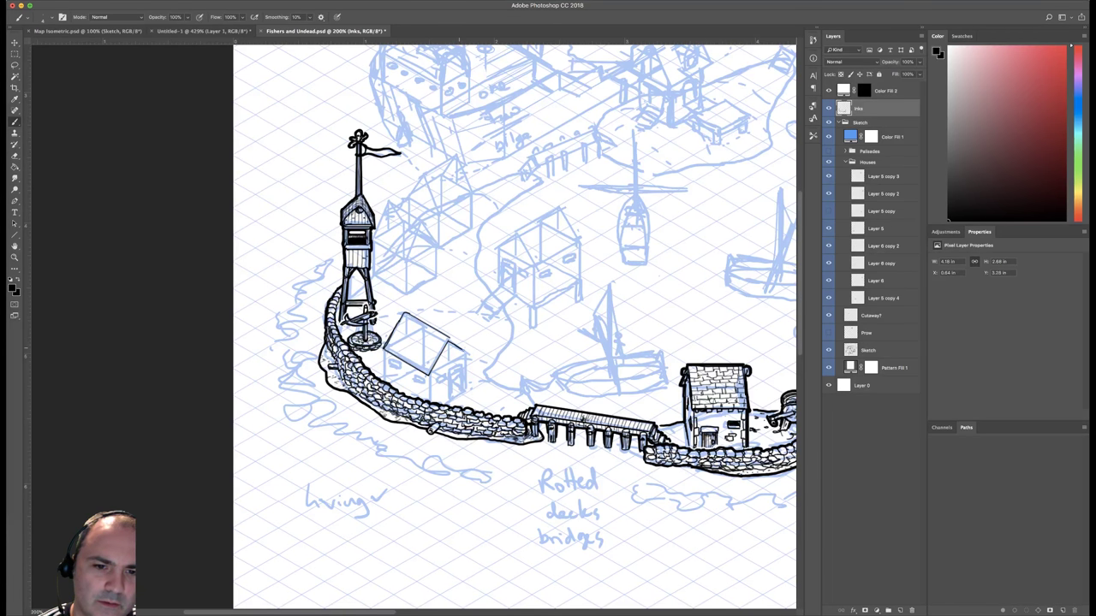
left_click_drag(461, 348, 469, 351)
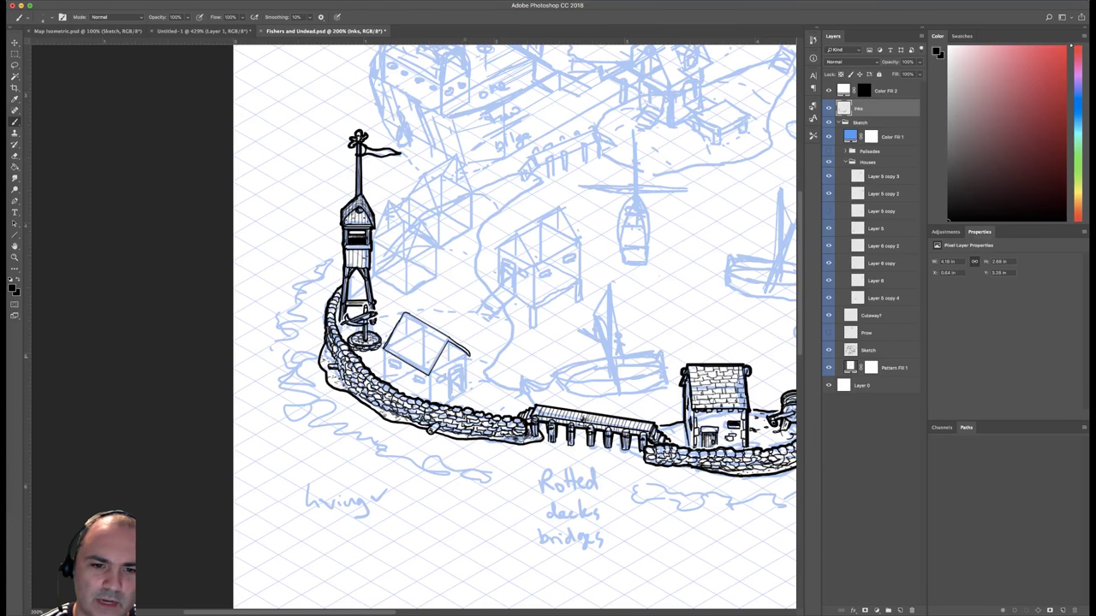
mouse_move(466, 354)
left_mouse_down()
mouse_move(466, 387)
mouse_move(429, 399)
left_mouse_up()
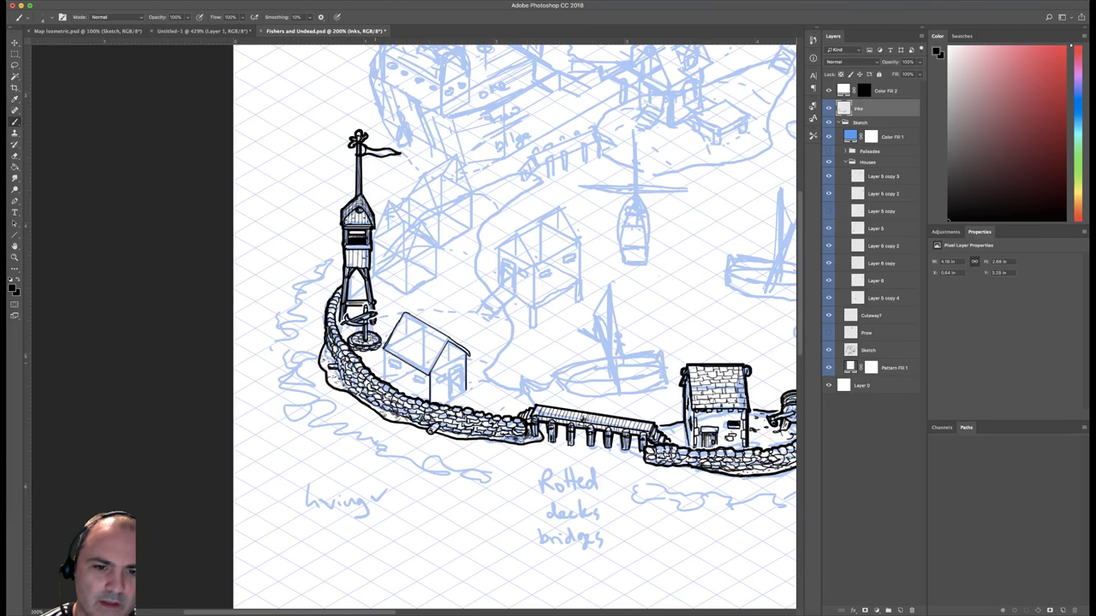
left_click_drag(385, 354, 385, 377)
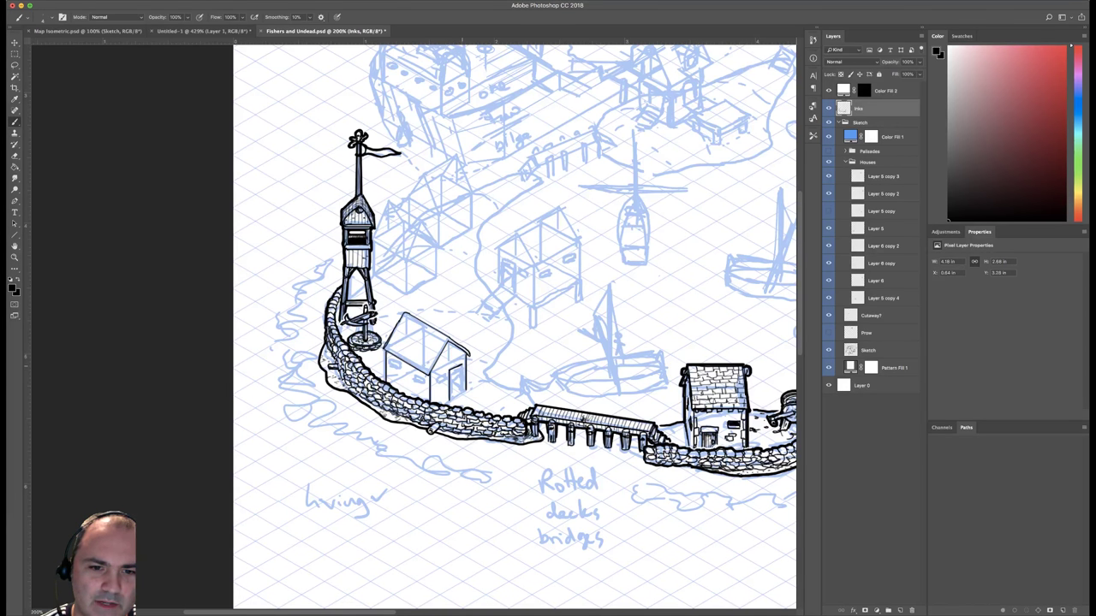
Ink the door in the small house's gable wall, adding its fine details with the Faber Castell XS brush.
left_click_drag(463, 363, 462, 390)
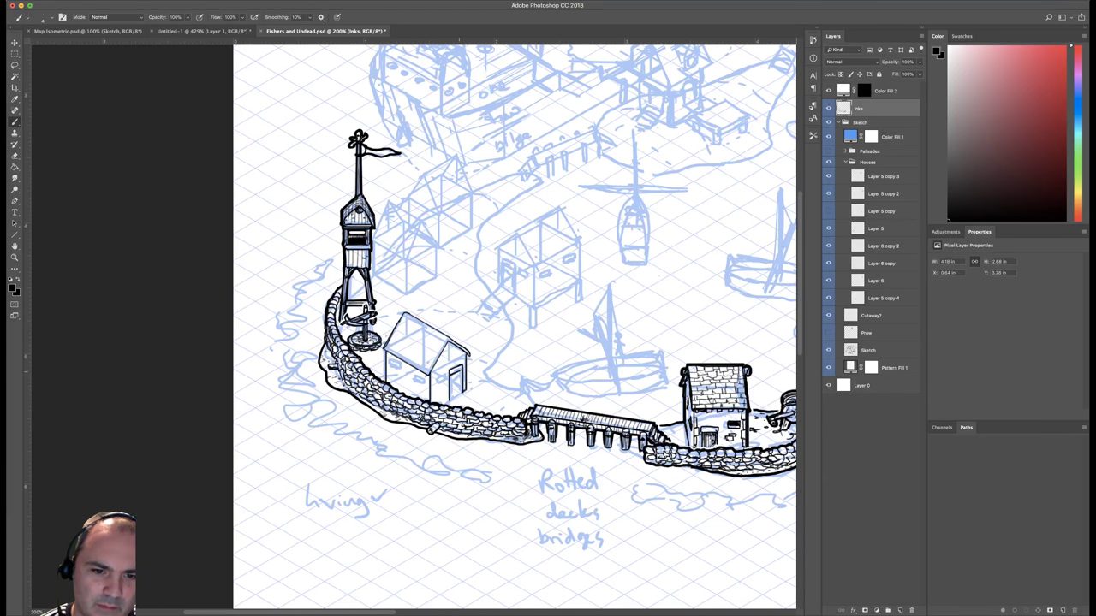
left_click_drag(459, 372, 459, 383)
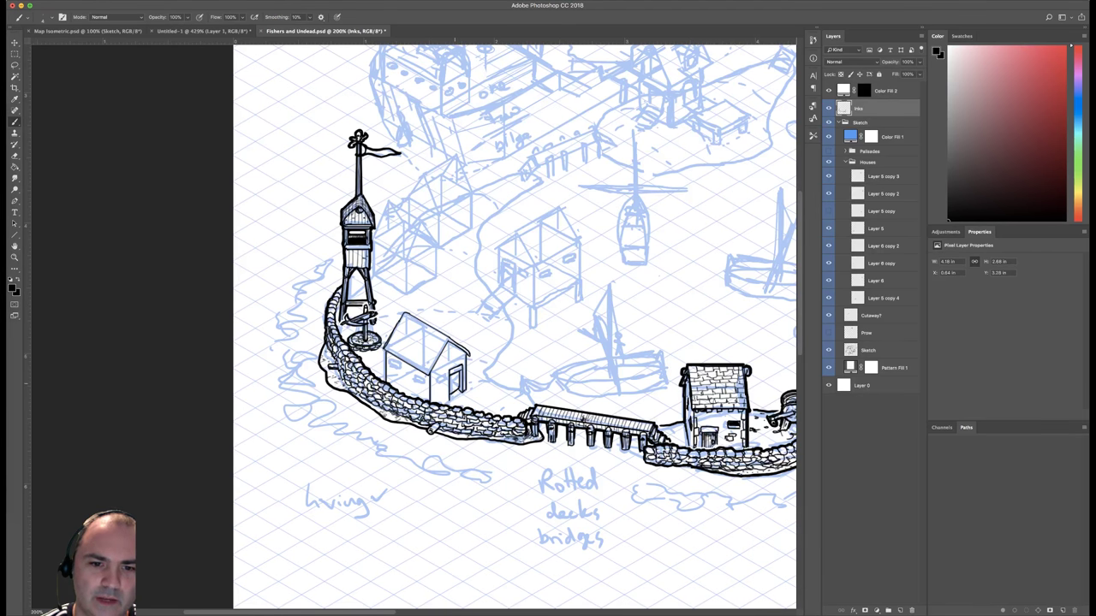
right_click(466, 372)
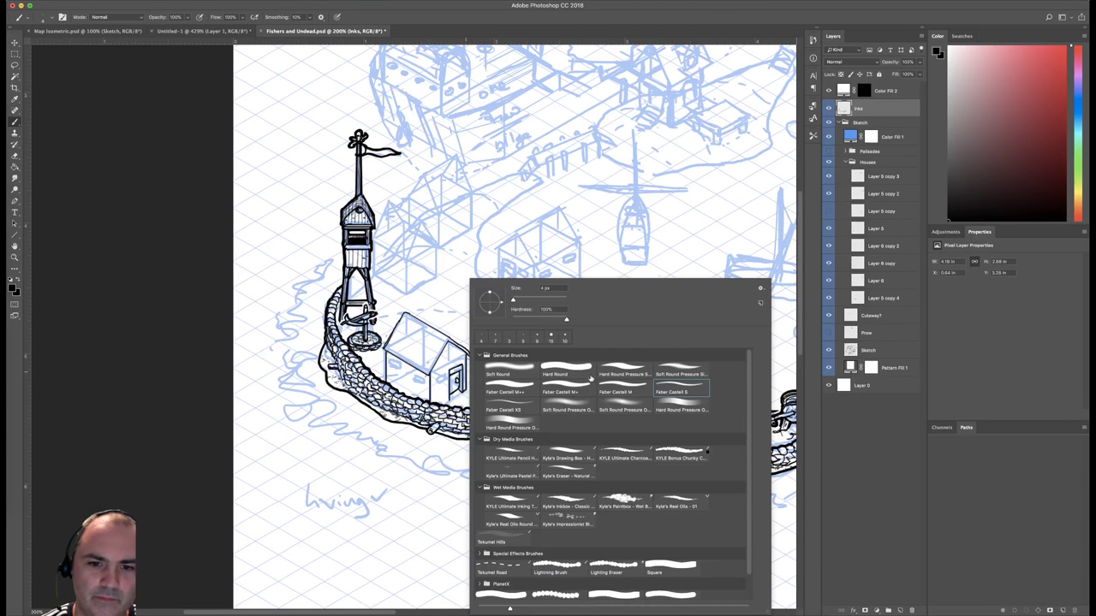
double_click(519, 409)
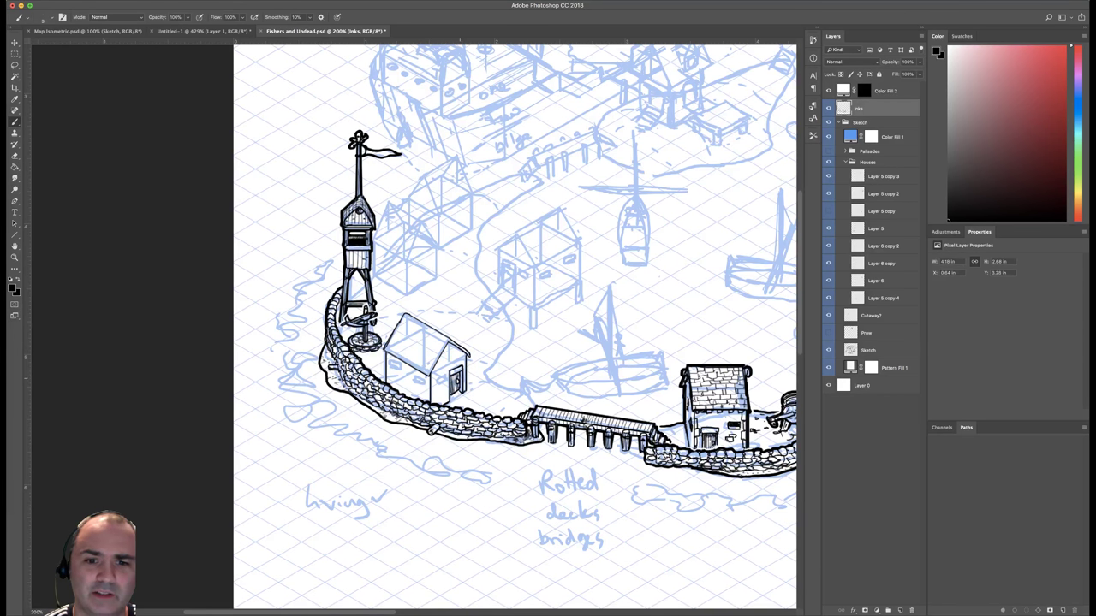
Ink the ridge beam end and gable window with the Faber Castell S brush, and detail the roof ridge with Faber Castell XS.
right_click(462, 330)
left_click(685, 381)
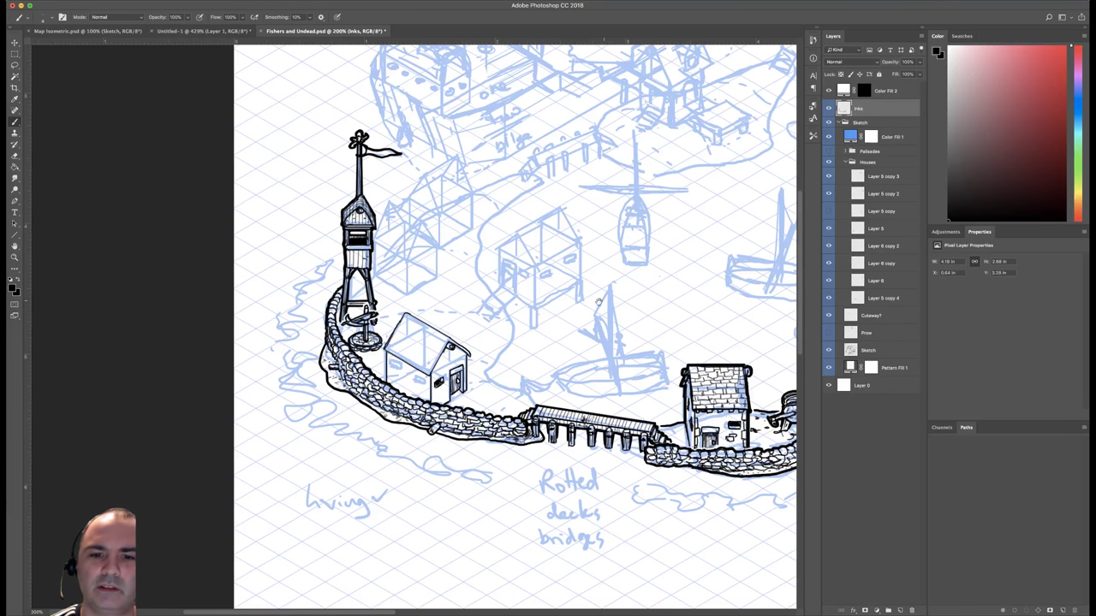
right_click(485, 289)
left_click(552, 403)
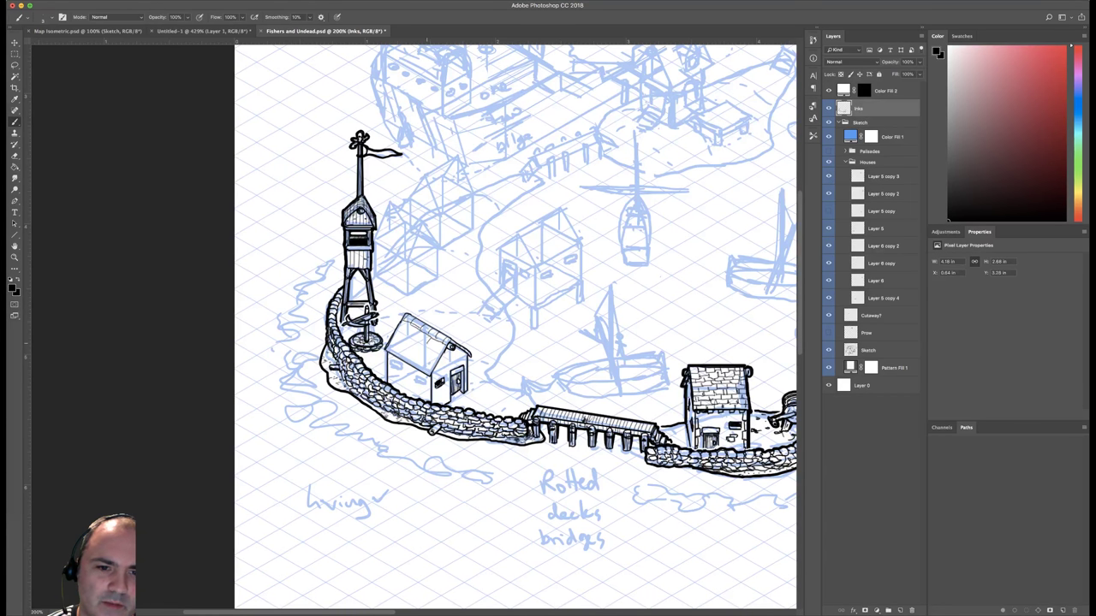
Ink staggered rows of rectangular shingles across the visible roof slope of the small house beside the watchtower.
mouse_move(397, 327)
left_mouse_down()
mouse_move(430, 345)
mouse_move(433, 356)
mouse_move(418, 354)
mouse_move(431, 370)
left_mouse_up()
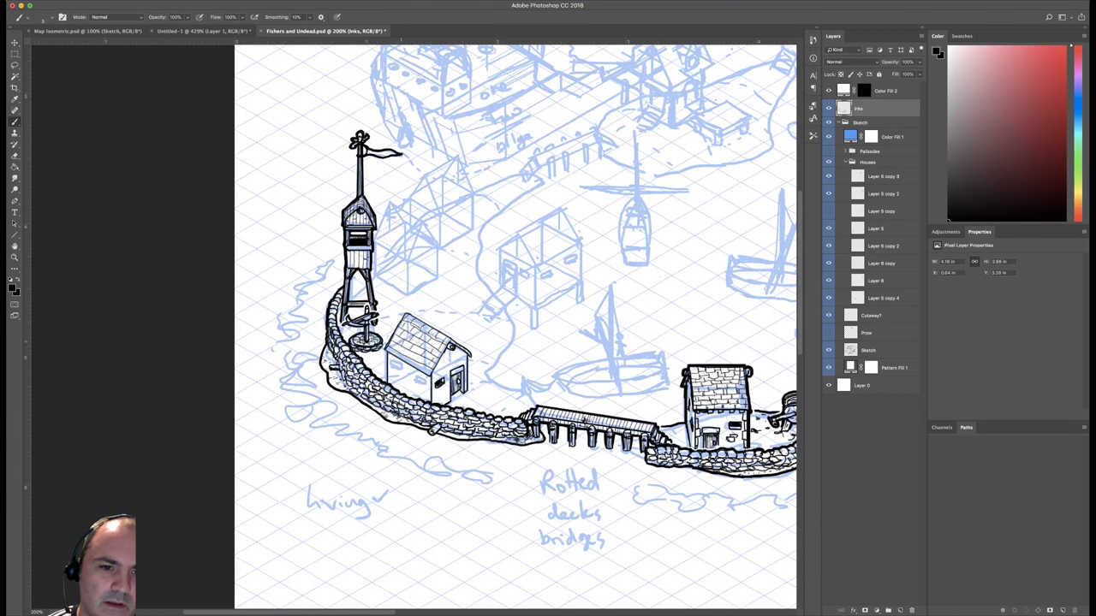
left_click_drag(403, 352, 412, 359)
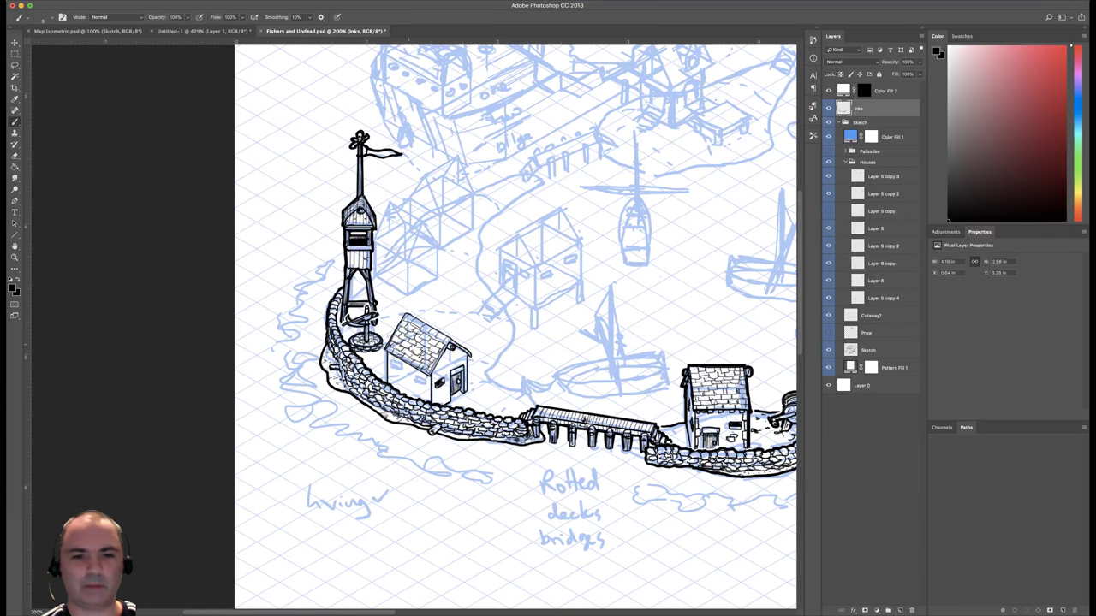
Ink scattered stonework lines on the small house's gable wall and long side wall, undoing the unwanted strokes.
left_click_drag(498, 278, 574, 248)
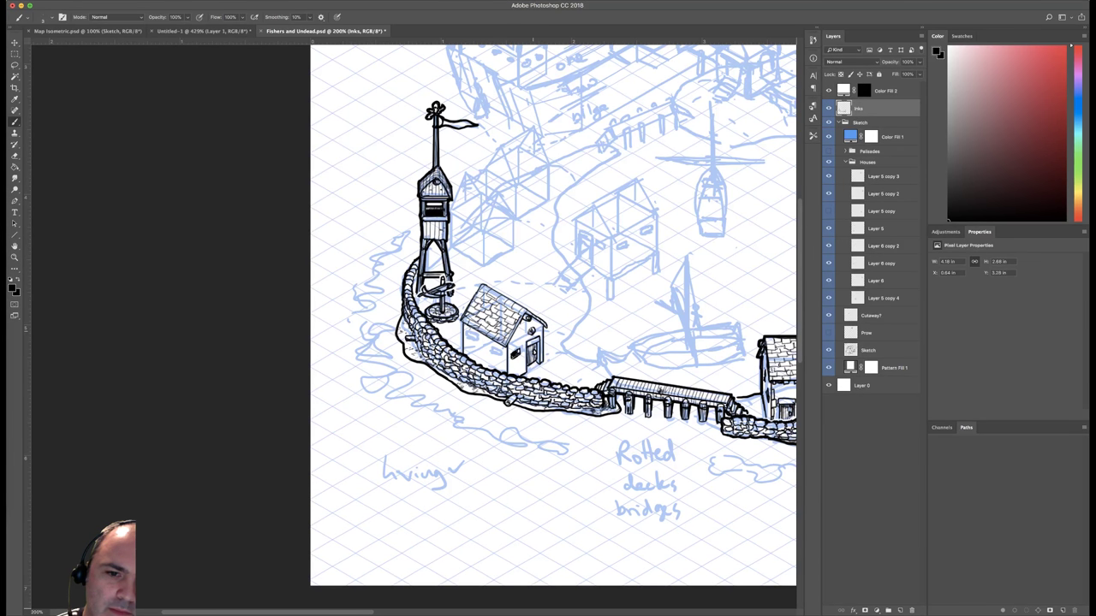
left_click_drag(521, 359, 522, 349)
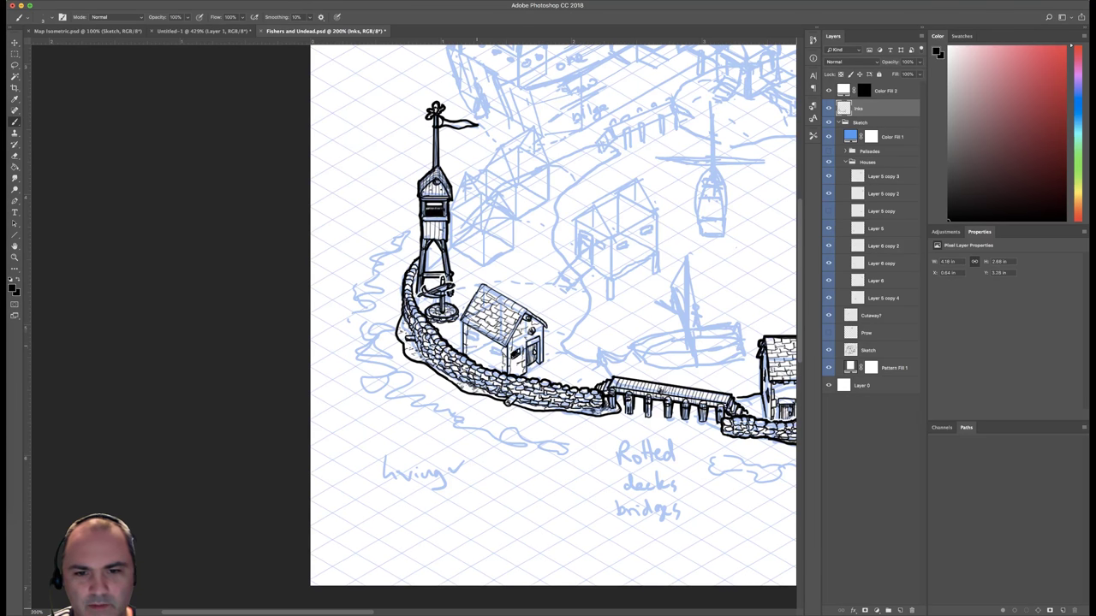
left_click_drag(475, 354, 487, 357)
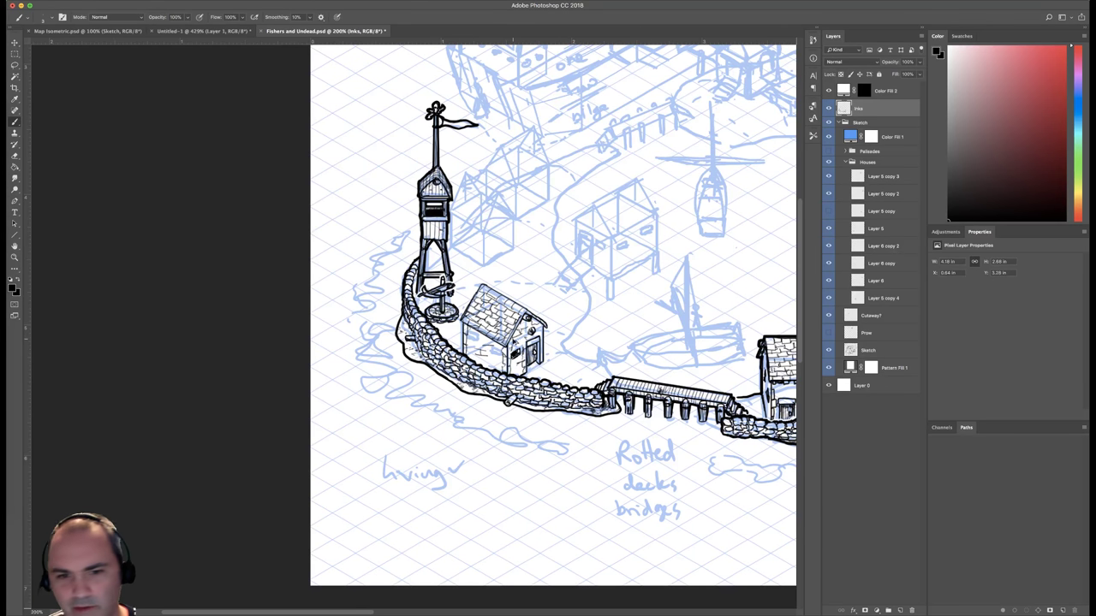
key("super+alt+z")
key("super+alt+z")
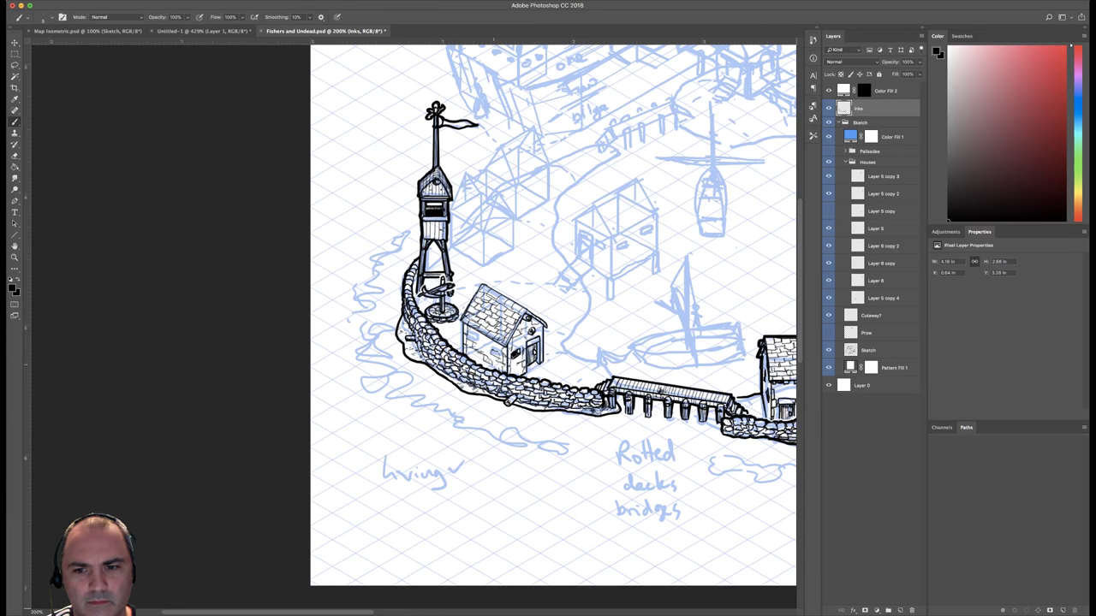
left_click_drag(467, 353, 476, 358)
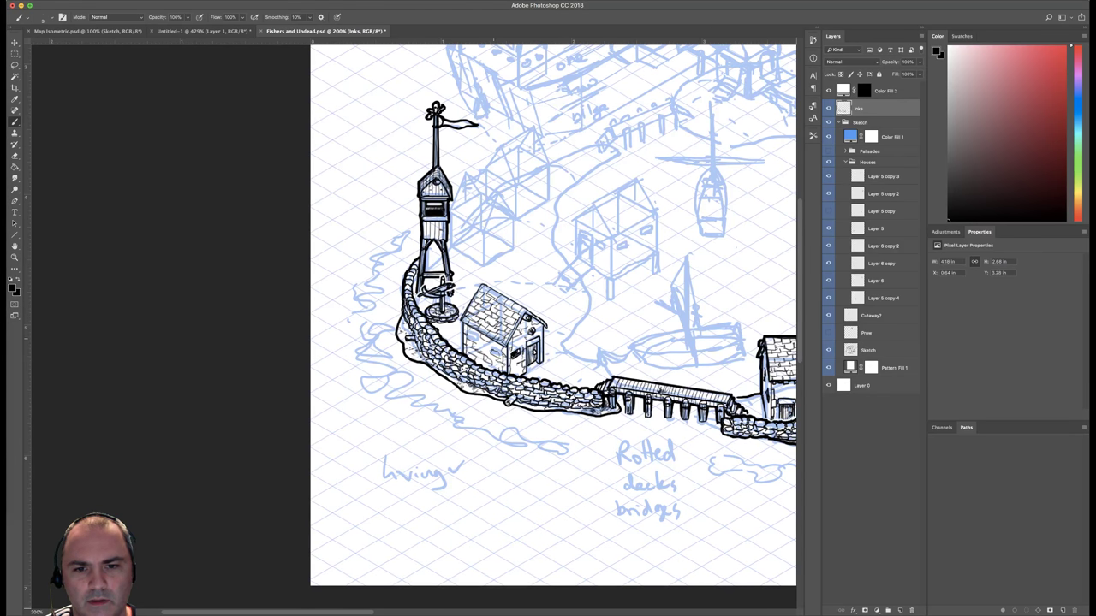
Switch to the Faber Castell M brush and thicken the outer vertical wall edges of the small house.
left_click_drag(553, 311, 500, 234)
key("super+minus")
key("super+plus")
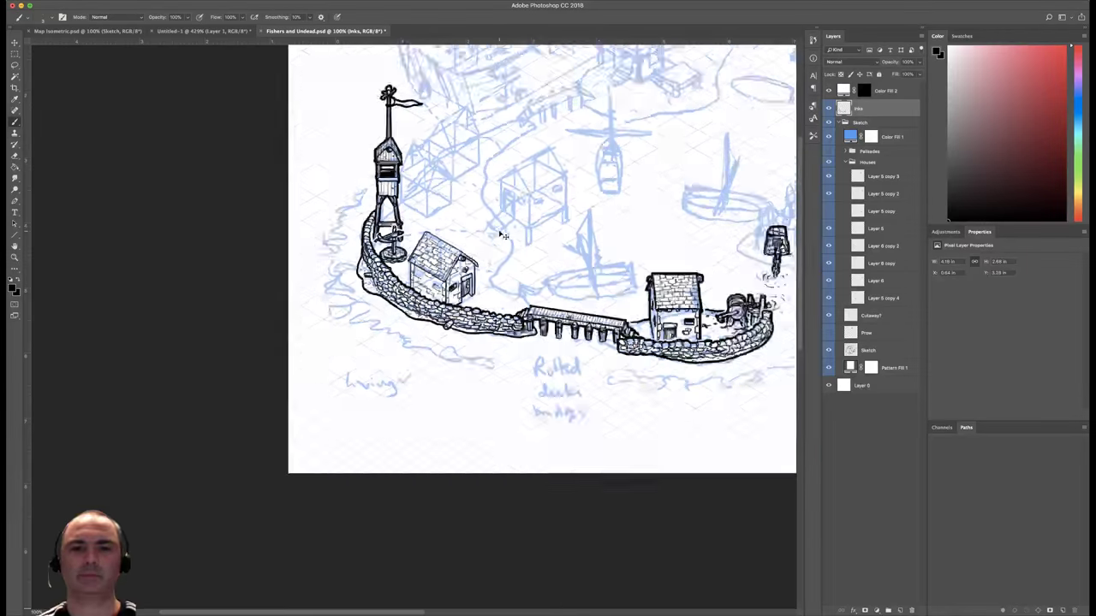
scroll(503, 235, "up", 2)
right_click(502, 204)
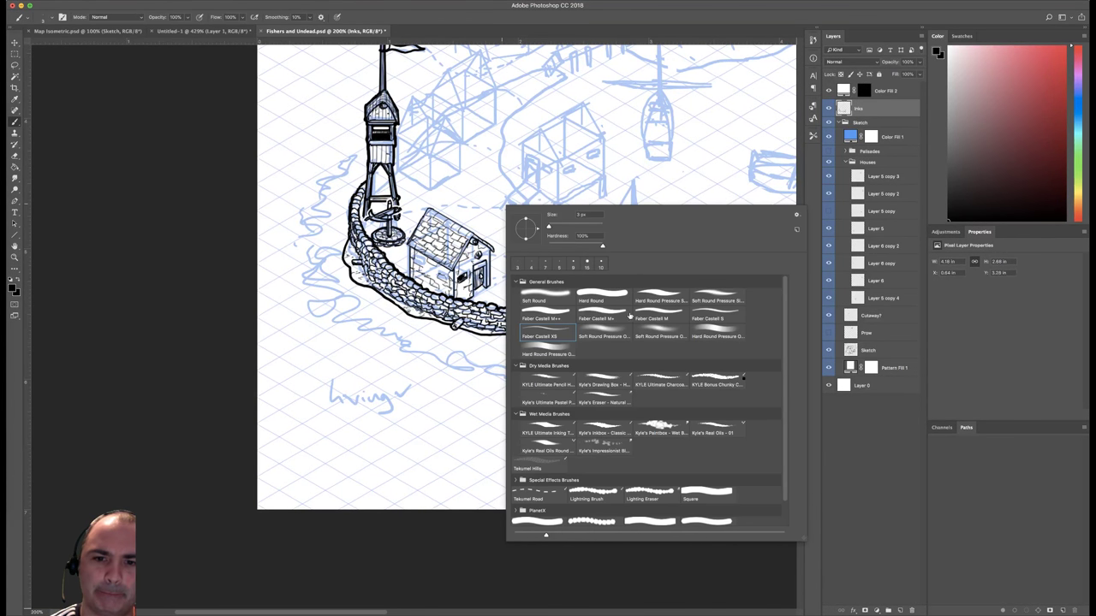
left_click(648, 315)
left_click(454, 222)
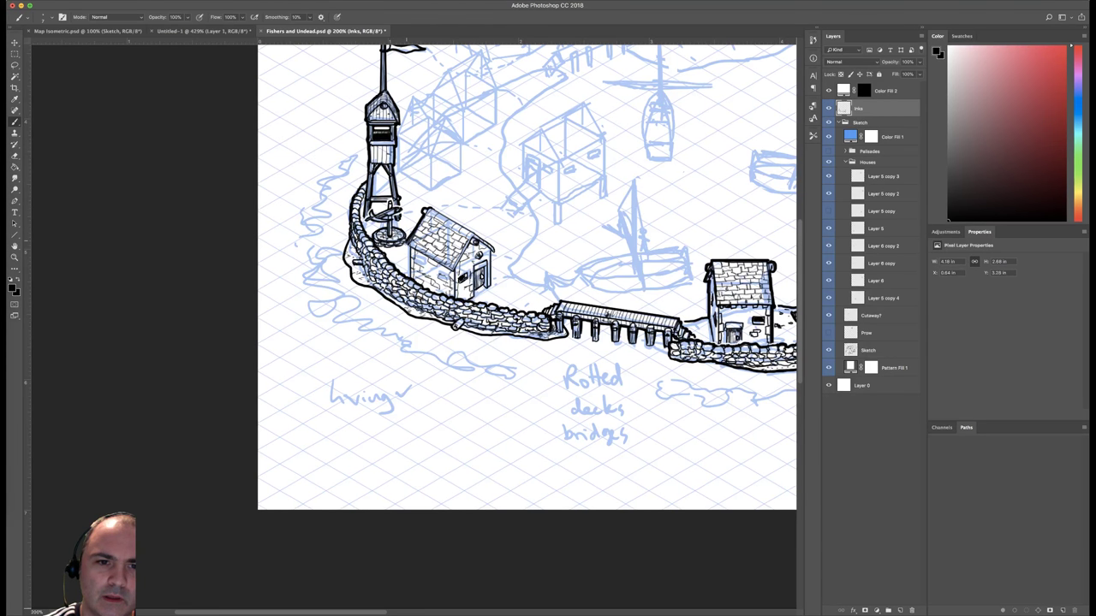
left_click_drag(410, 249, 409, 279)
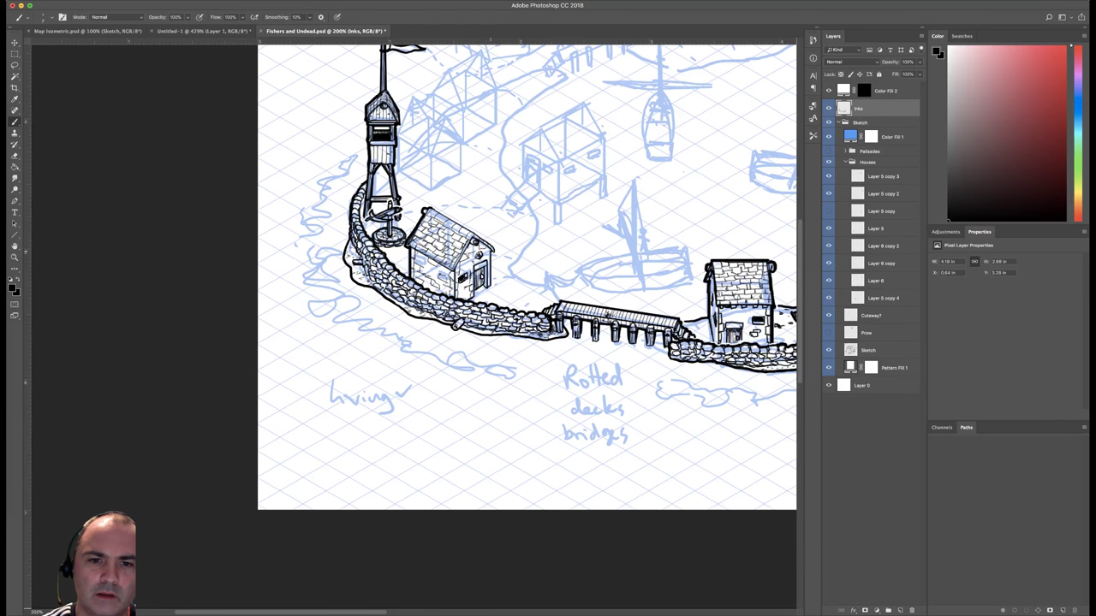
left_click_drag(489, 250, 489, 285)
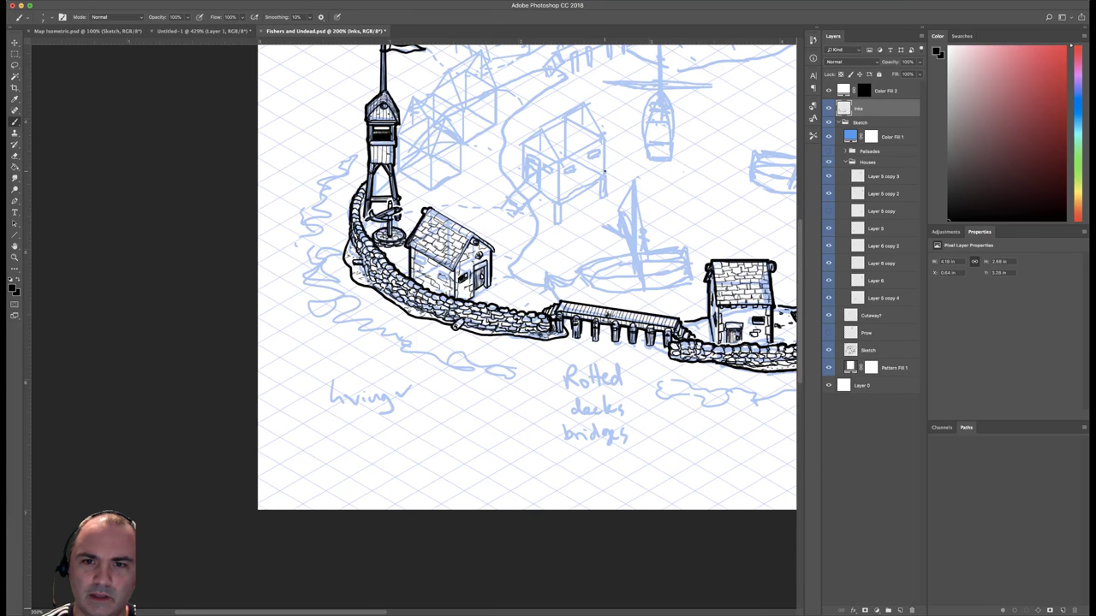
mouse_move(605, 172)
left_mouse_down()
mouse_move(605, 255)
mouse_move(627, 272)
mouse_move(598, 253)
left_mouse_up()
left_click_drag(592, 239, 589, 251)
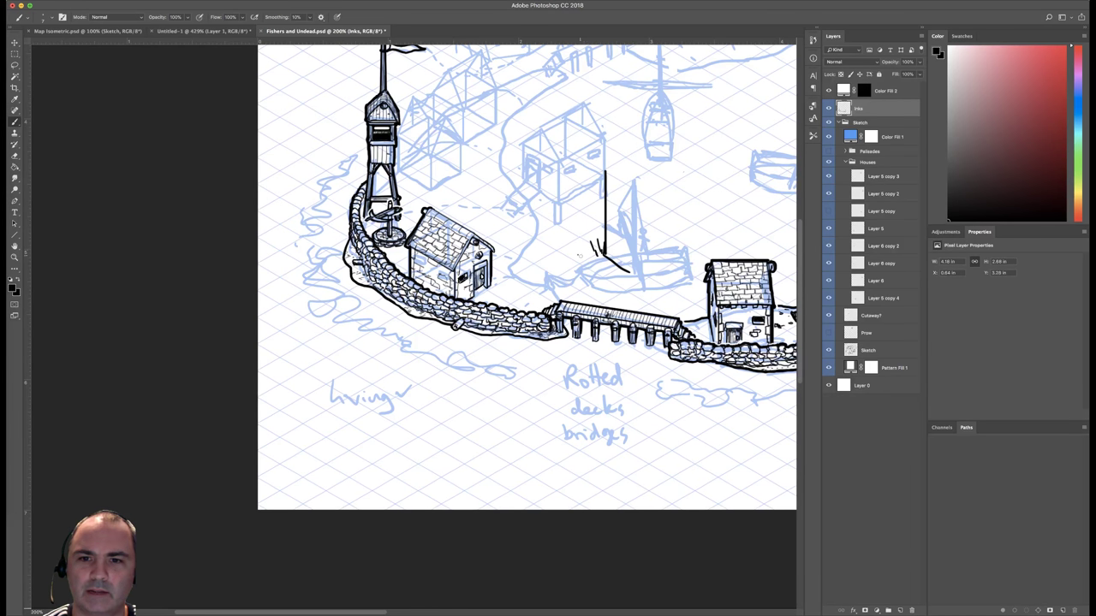
right_click(649, 189)
key("Escape")
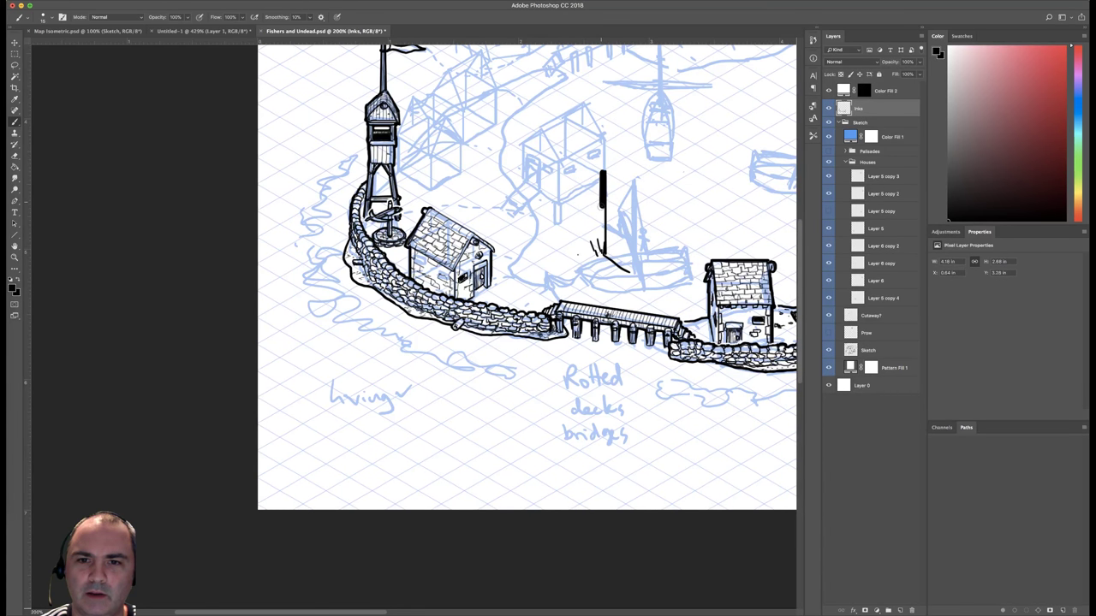
mouse_move(556, 222)
left_mouse_down()
mouse_move(622, 247)
mouse_move(630, 235)
left_mouse_up()
mouse_move(632, 223)
left_mouse_down()
mouse_move(630, 250)
mouse_move(639, 242)
mouse_move(662, 257)
left_mouse_up()
left_click(638, 242)
left_click_drag(561, 180, 590, 195)
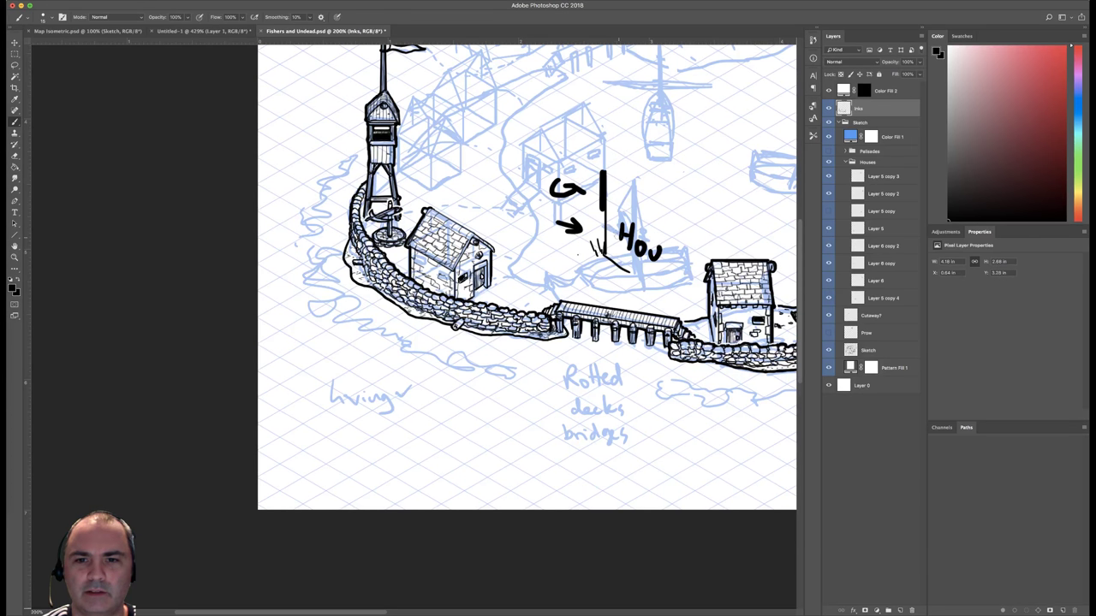
right_click(609, 221)
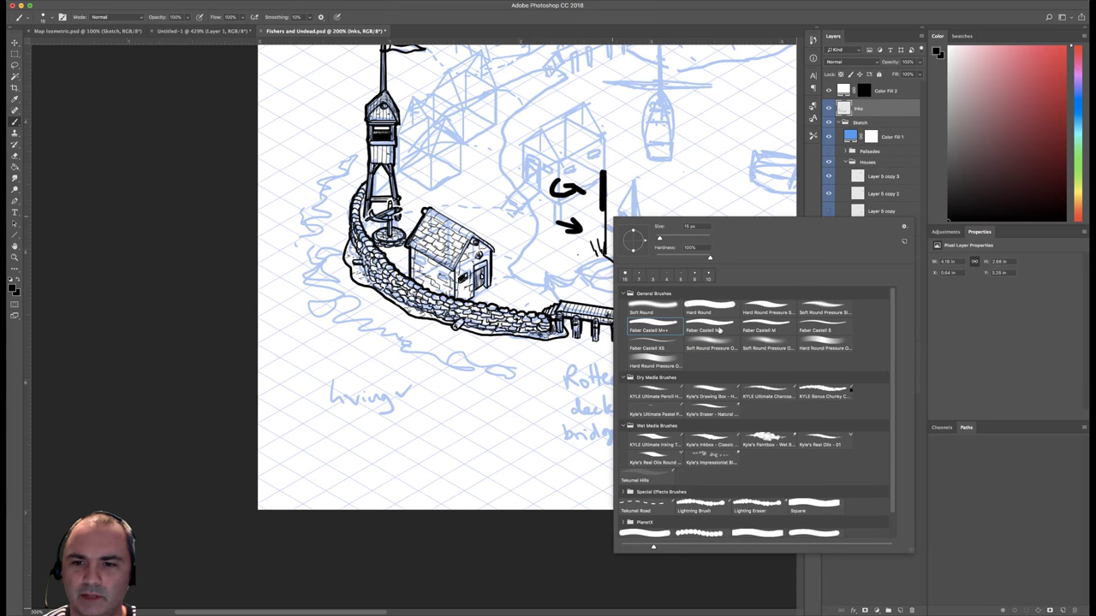
left_click(716, 329)
left_click(760, 324)
left_click(606, 210)
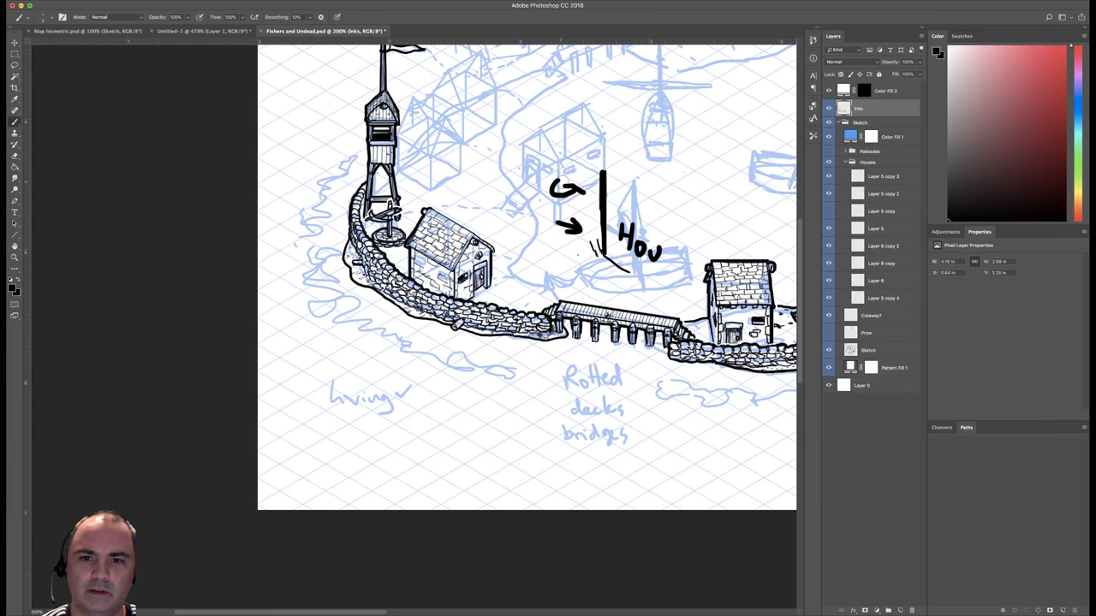
mouse_move(564, 176)
left_mouse_down()
mouse_move(560, 205)
mouse_move(614, 157)
mouse_move(584, 193)
mouse_move(608, 231)
mouse_move(642, 213)
mouse_move(655, 253)
left_mouse_up()
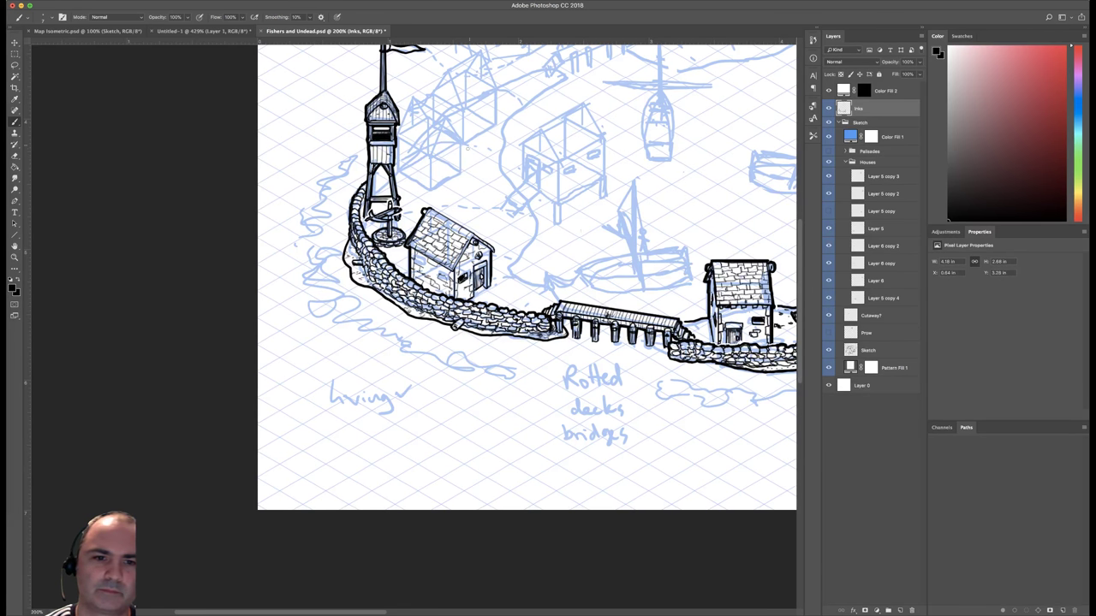
Thicken the far gable edge of the small house's roof, undoing the first attempt and redrawing the line.
right_click(487, 195)
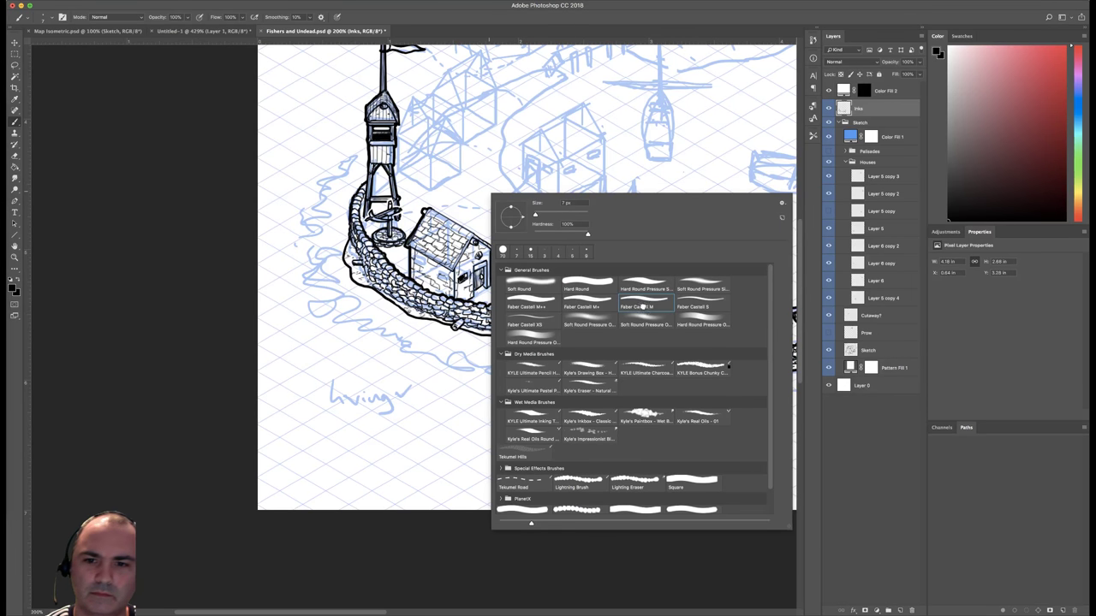
left_click(651, 280)
left_click(476, 210)
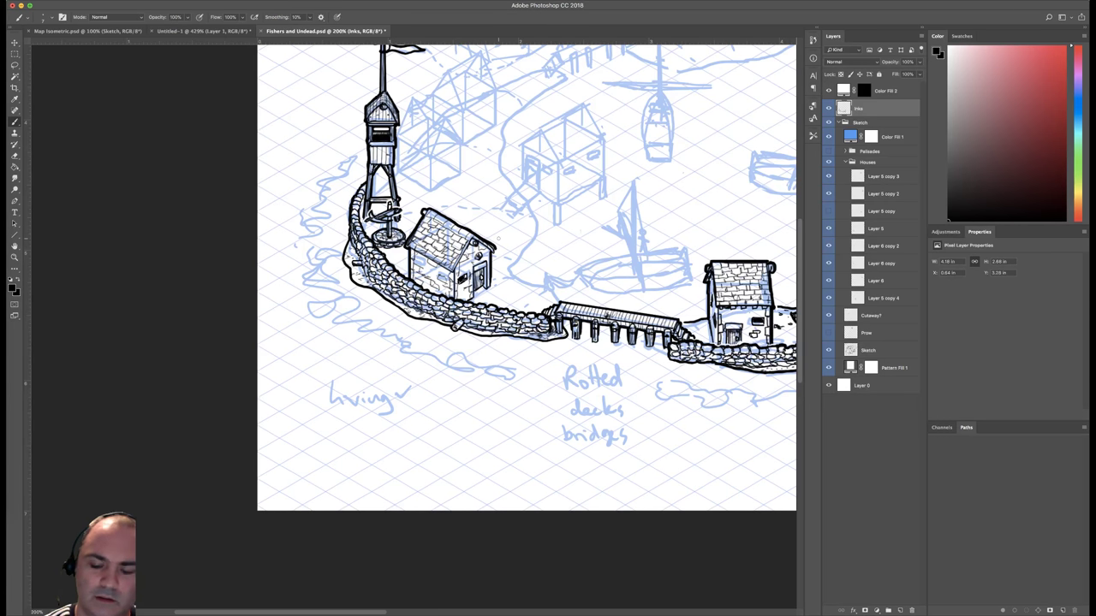
key("super+z")
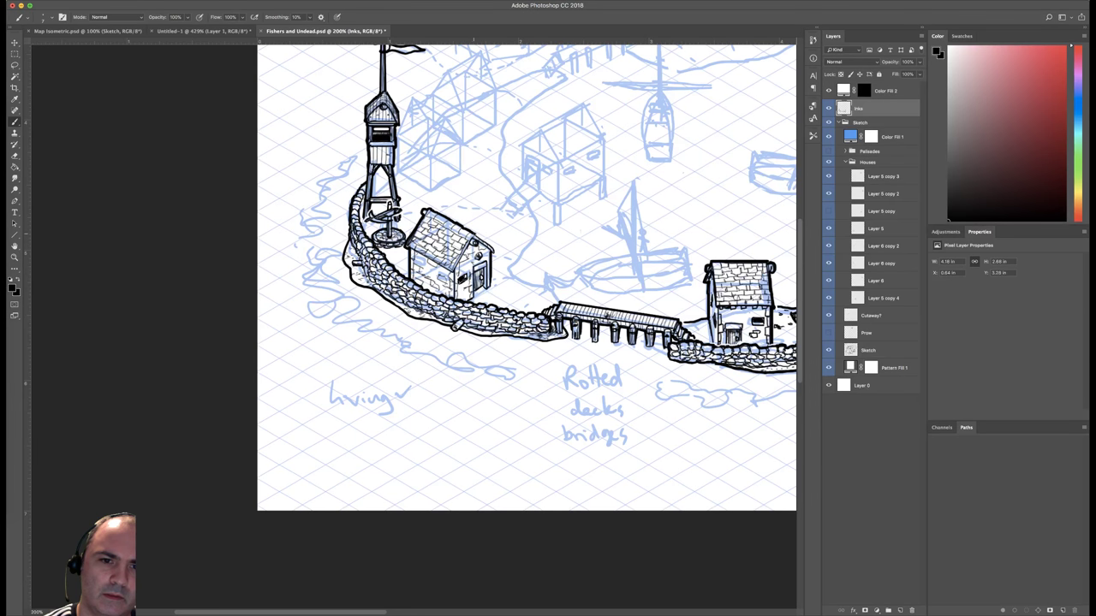
left_click_drag(478, 237, 485, 240)
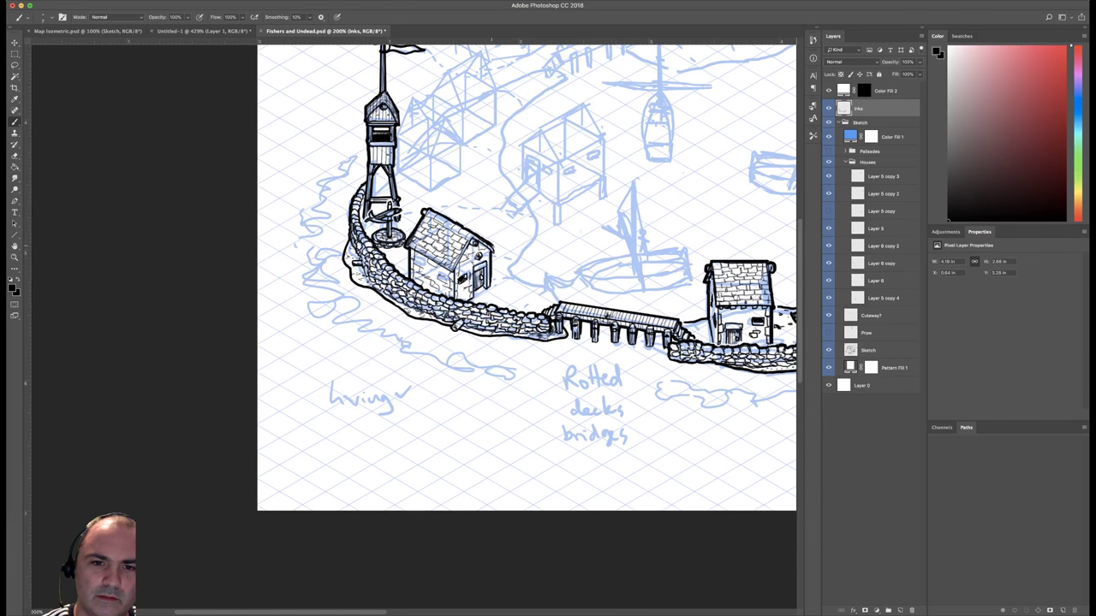
Strengthen the near gable edge of the small house's roof and ink along its long eave with the Faber Castell M brush.
key("super+minus")
key("super+minus")
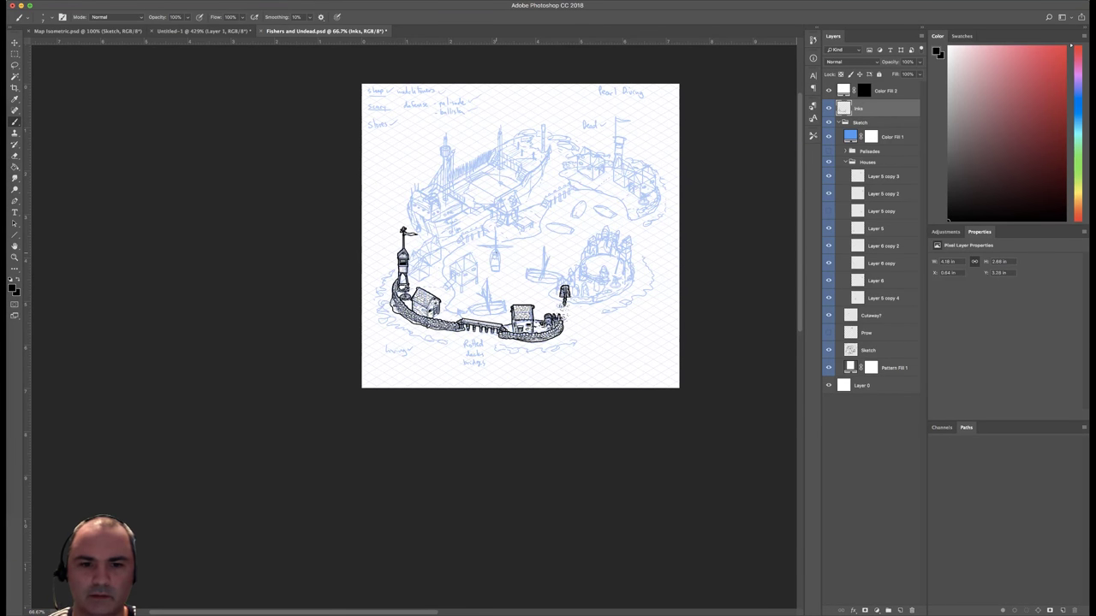
key("super+plus")
key("super+plus")
right_click(505, 215)
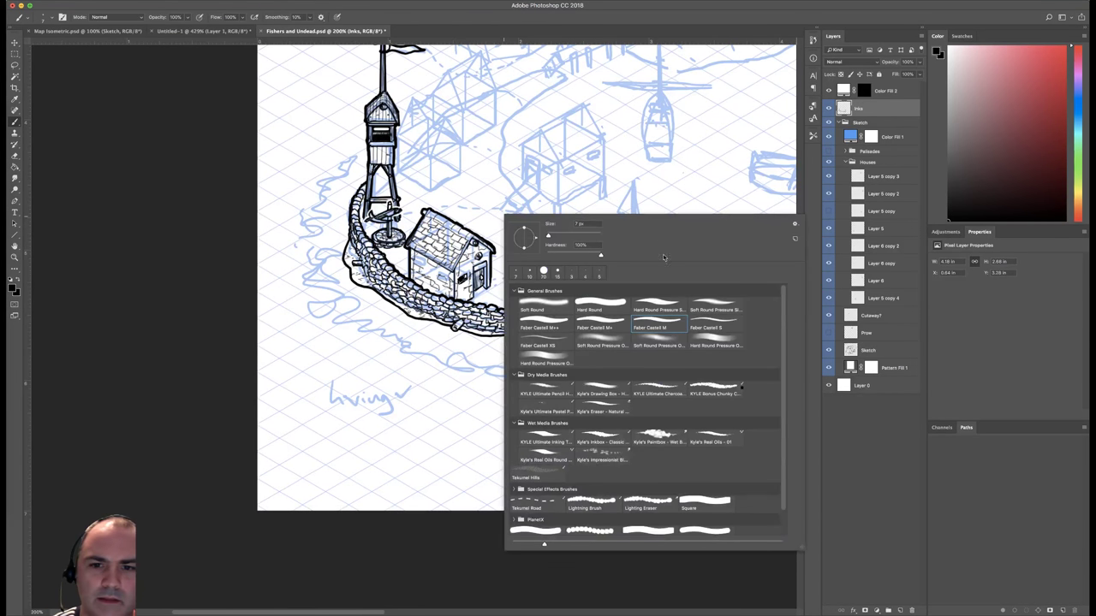
key("Escape")
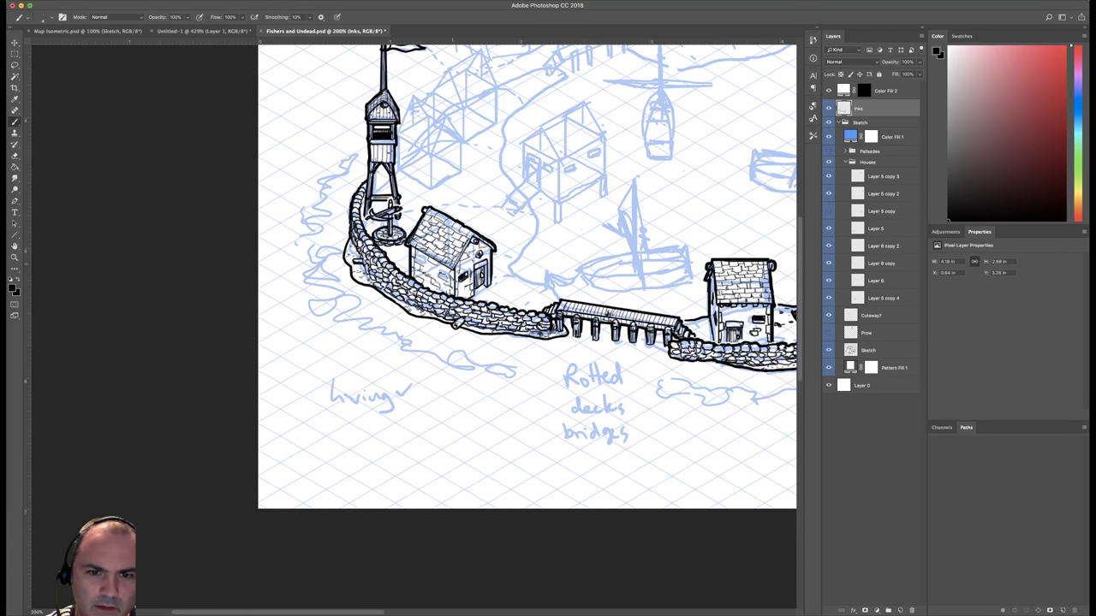
left_click_drag(470, 245, 457, 267)
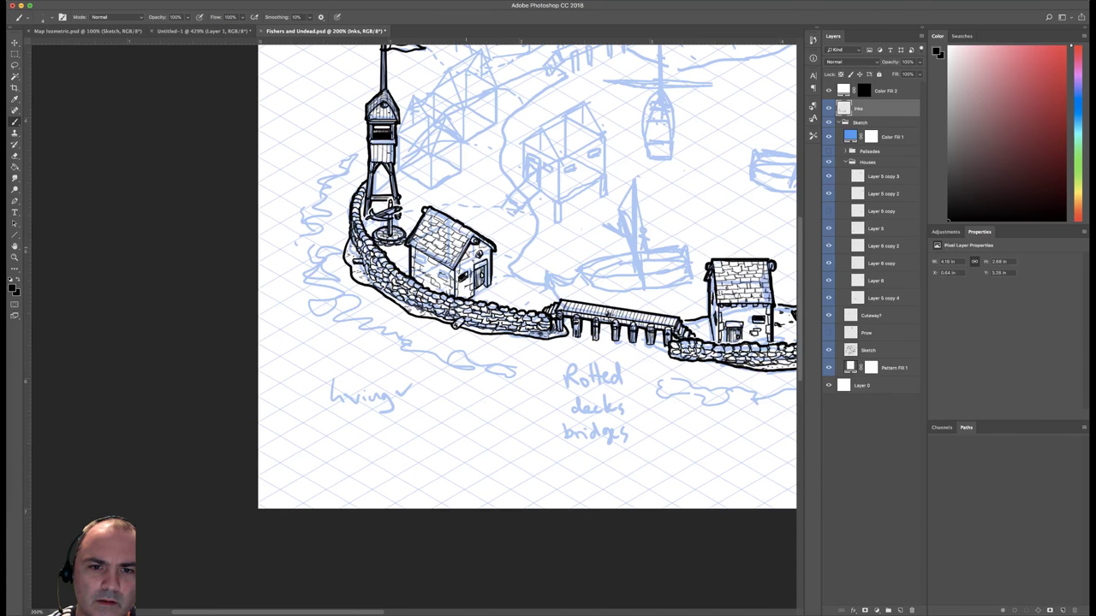
right_click(428, 243)
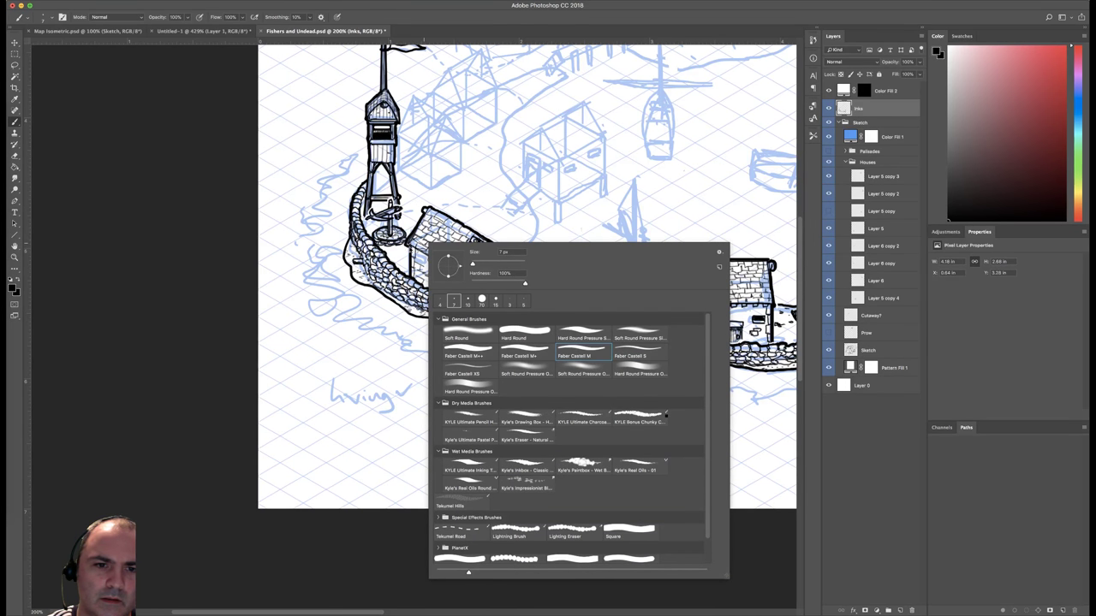
left_click(411, 249)
left_click_drag(412, 250, 454, 270)
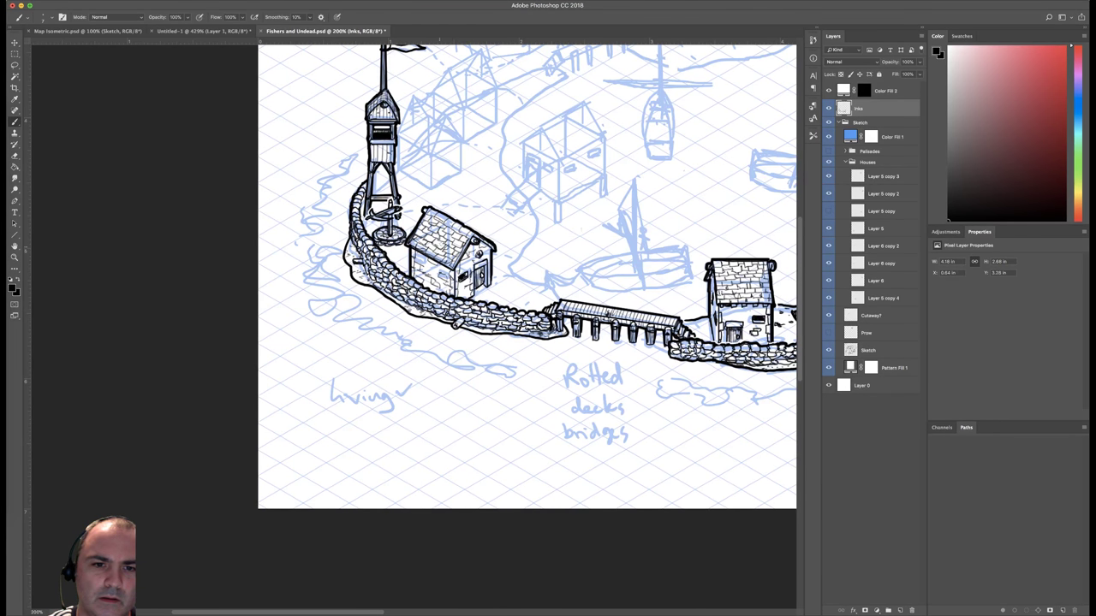
Select the Color Fill 2 layer mask and touch up the ink around the small house with fine white strokes.
key("super+minus")
key("super+minus")
key("super+minus")
key("super+minus")
key("super+plus")
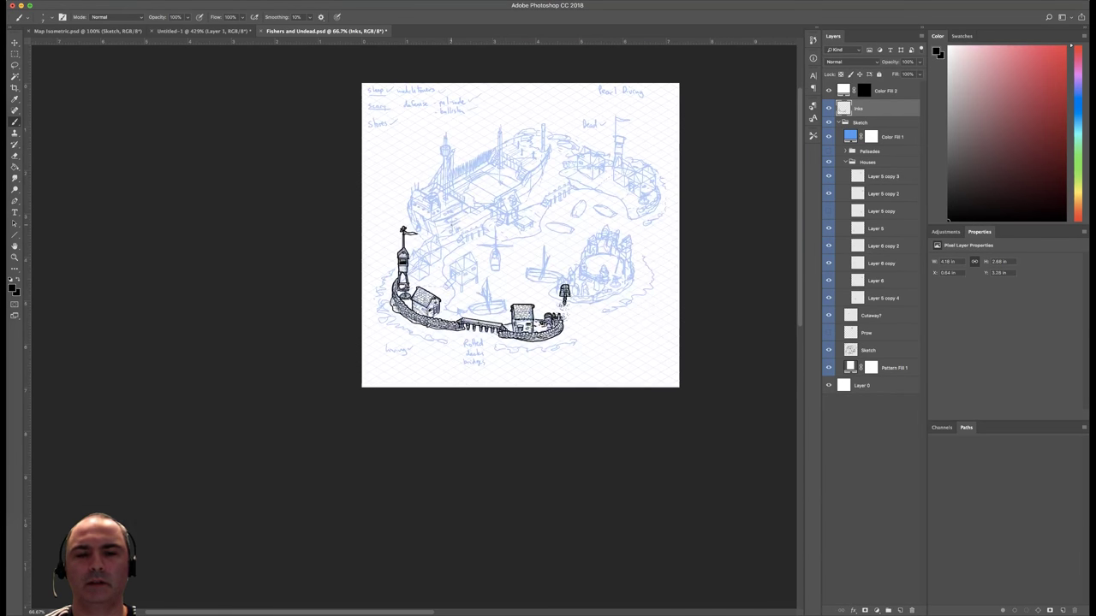
left_click(864, 90)
key("super+plus")
key("super+plus")
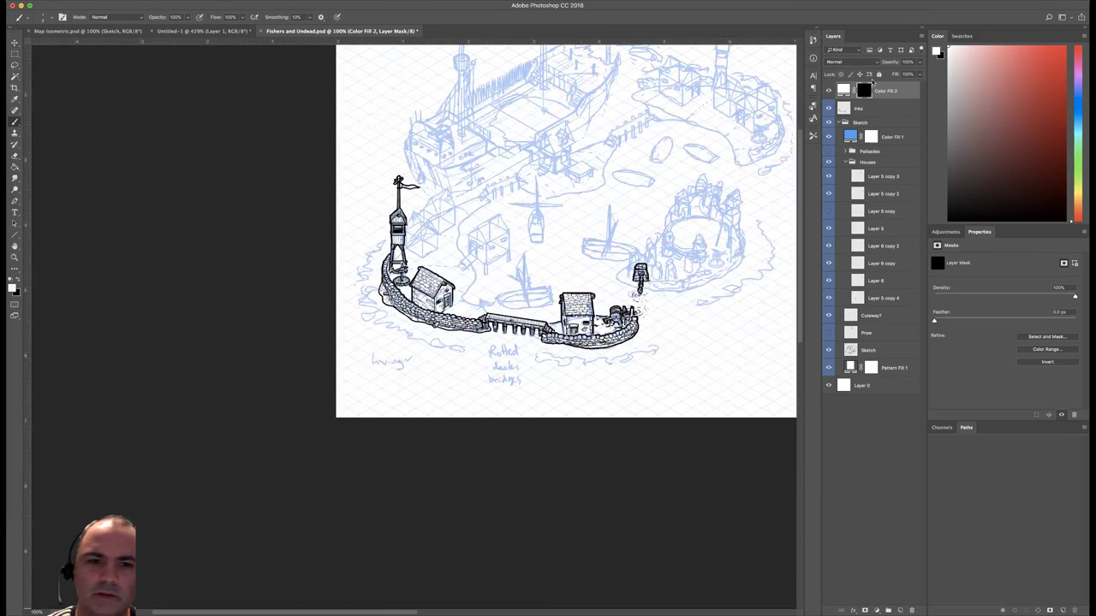
key("super+plus")
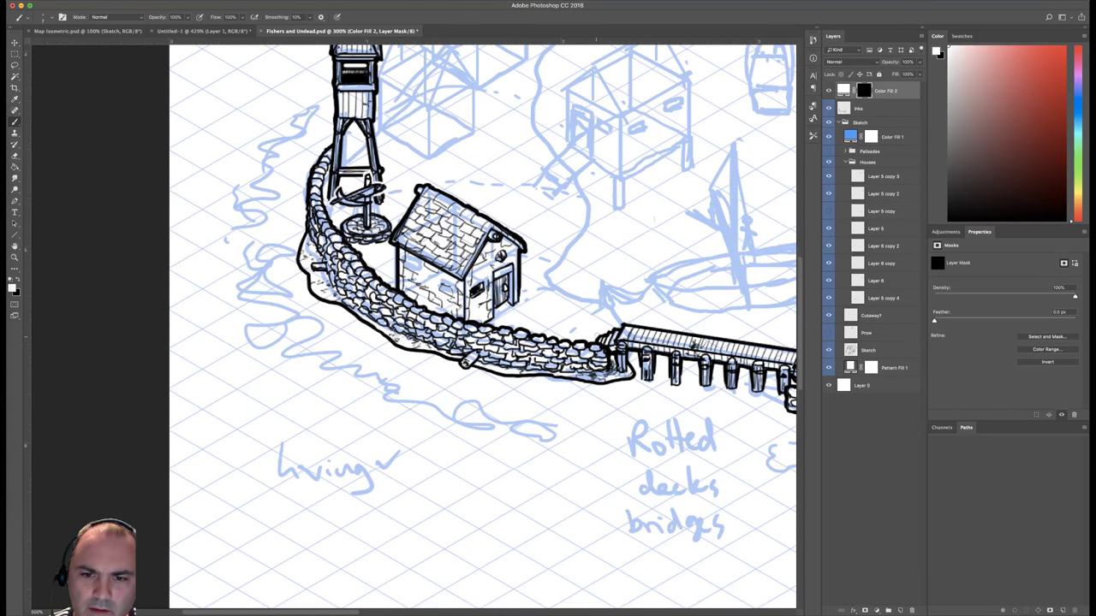
right_click(599, 336)
left_click(814, 396)
left_click_drag(561, 328, 565, 329)
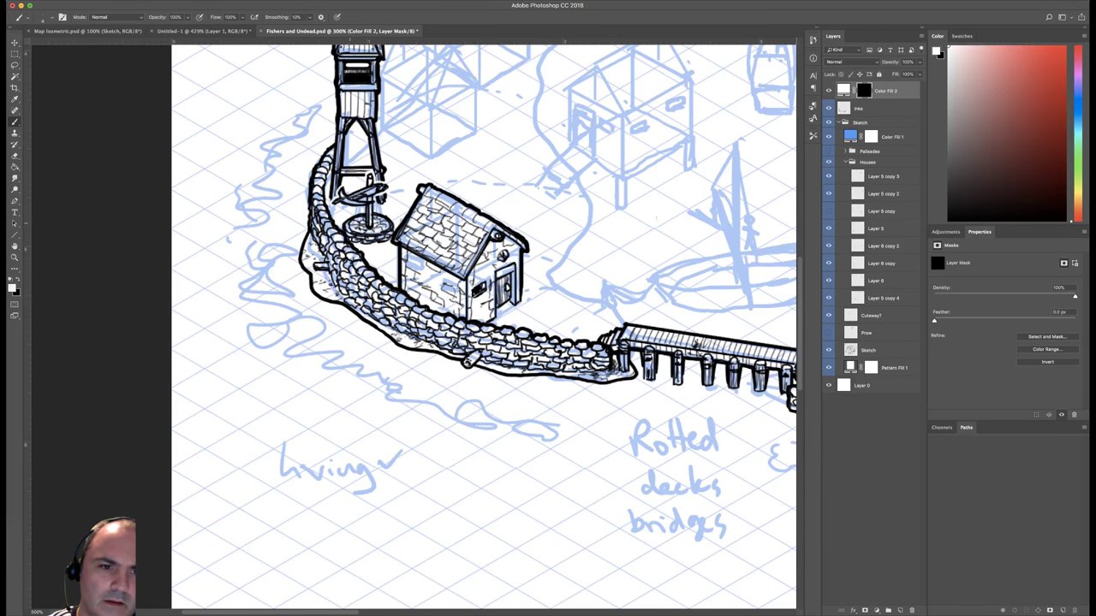
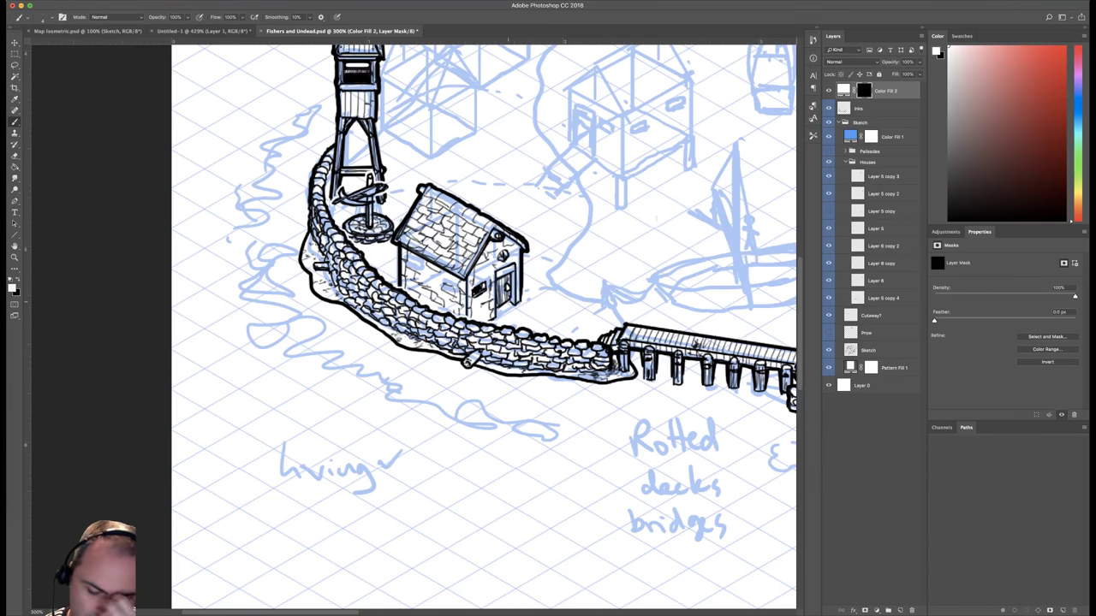
scroll(511, 306, "down", 4)
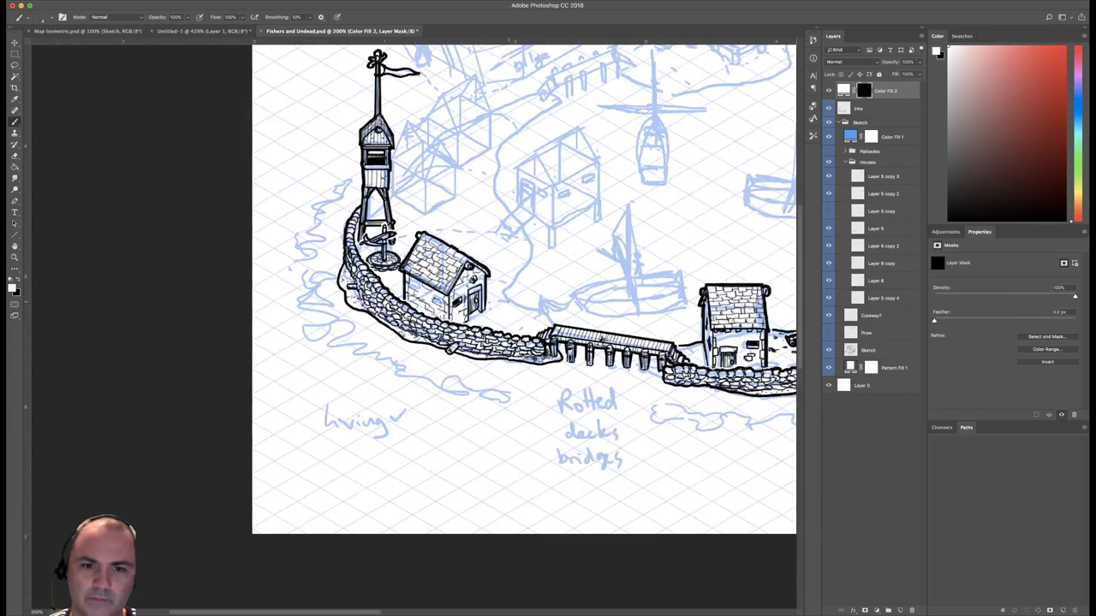
scroll(511, 305, "up", 2)
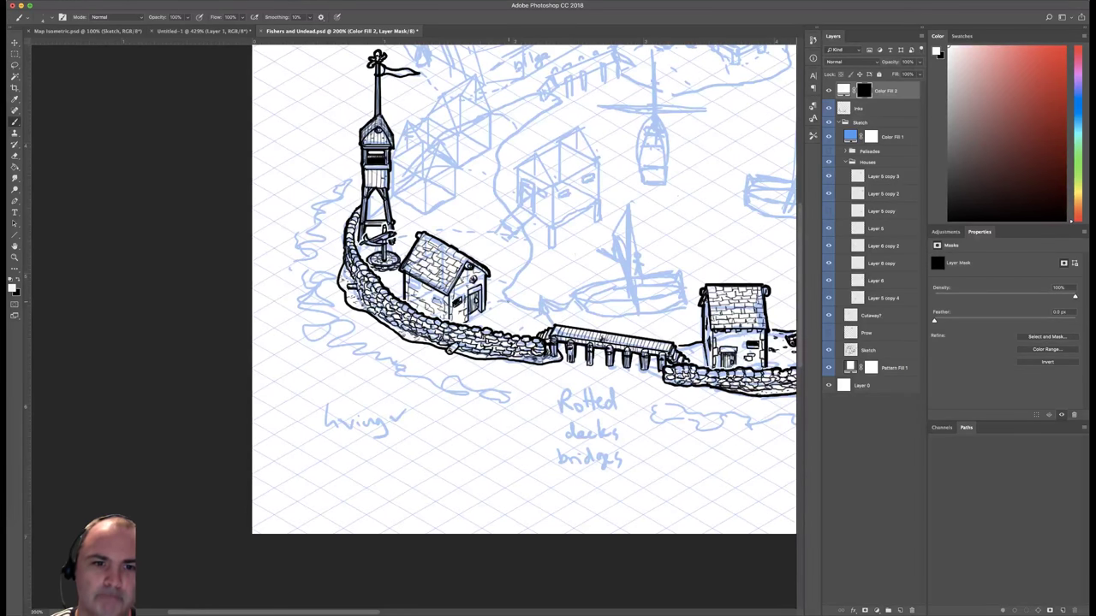
Choose the Faber Castell S brush for working on the Color Fill 2 layer mask.
left_click_drag(515, 188, 496, 228)
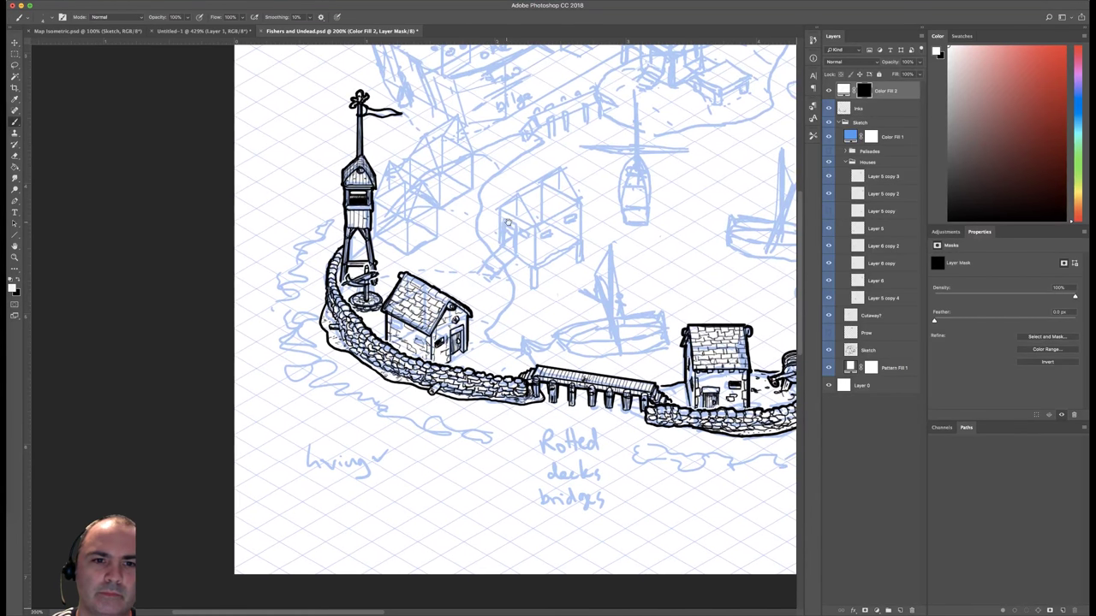
right_click(553, 242)
left_click(763, 354)
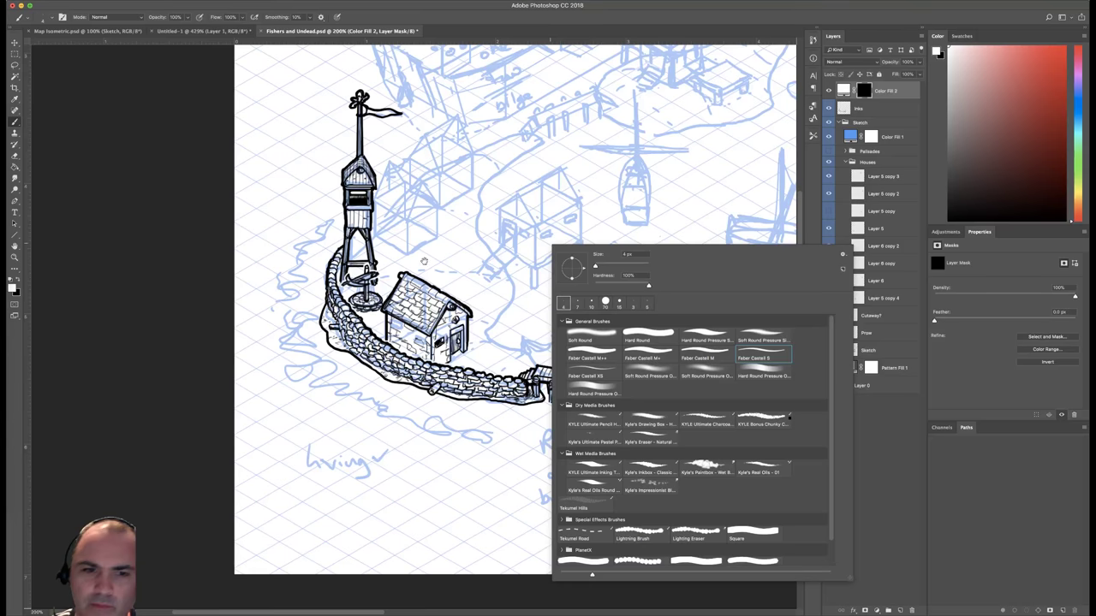
left_click_drag(424, 261, 426, 262)
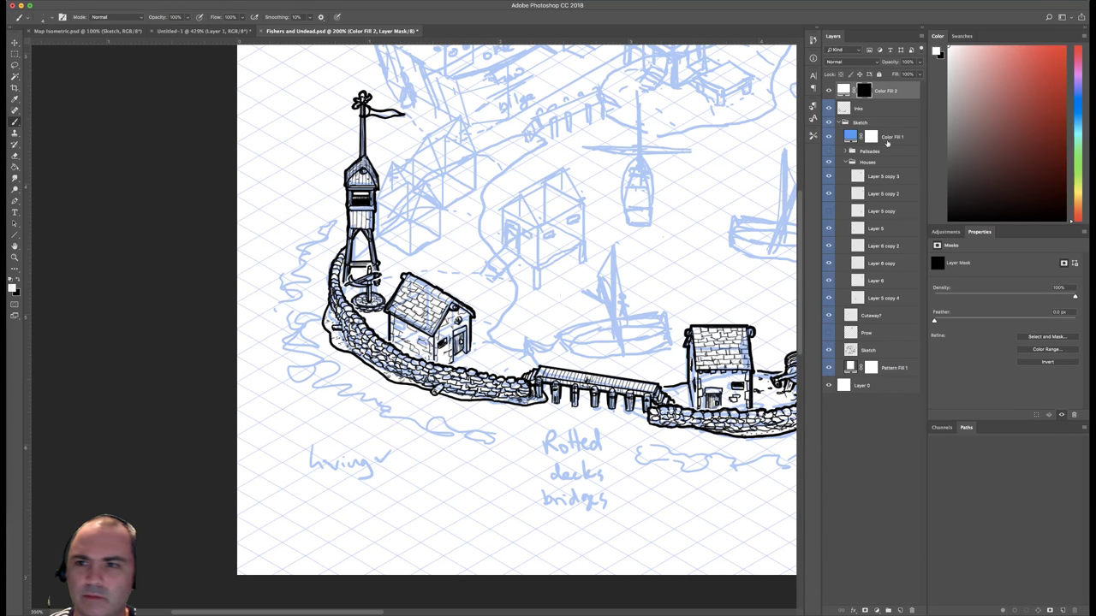
Examine the inked watchtower, sea wall, bridge and houses at several zoom levels against the surrounding sketch.
left_click(844, 108)
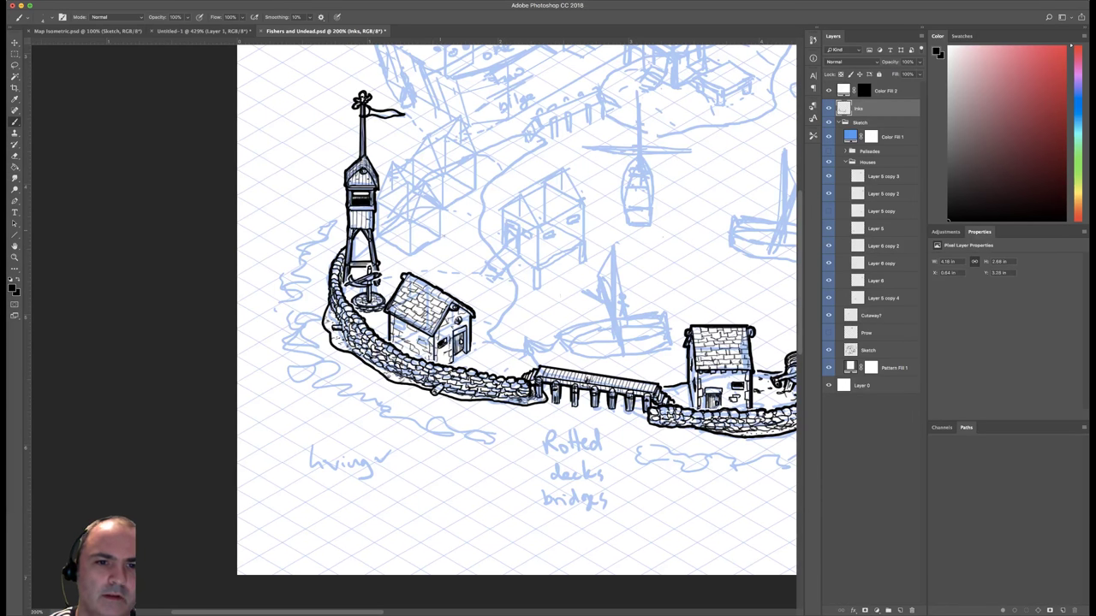
scroll(469, 245, "up", 2)
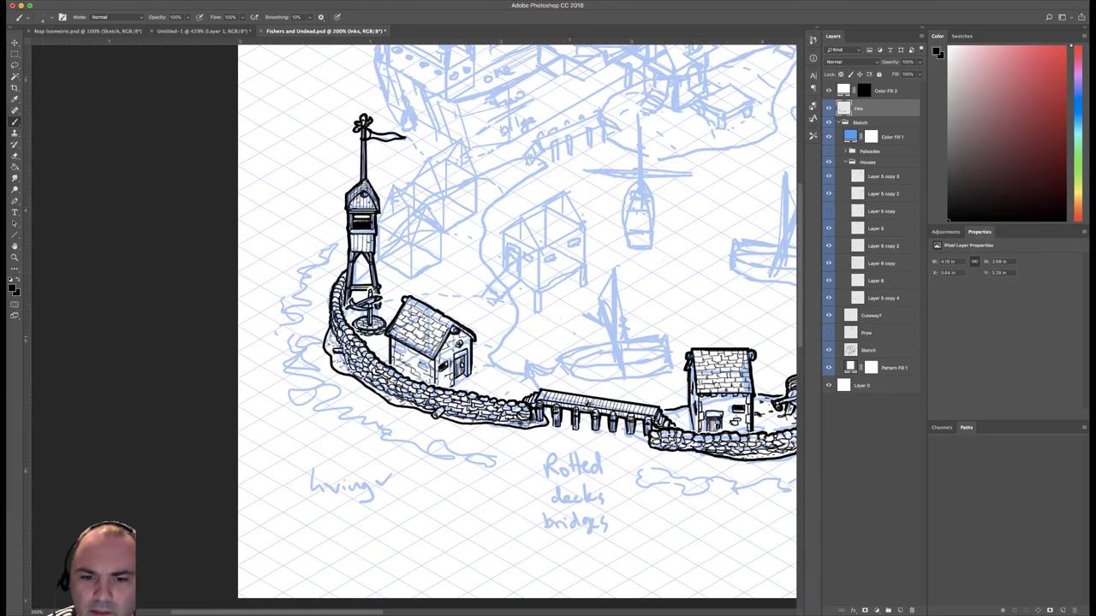
left_click(863, 91)
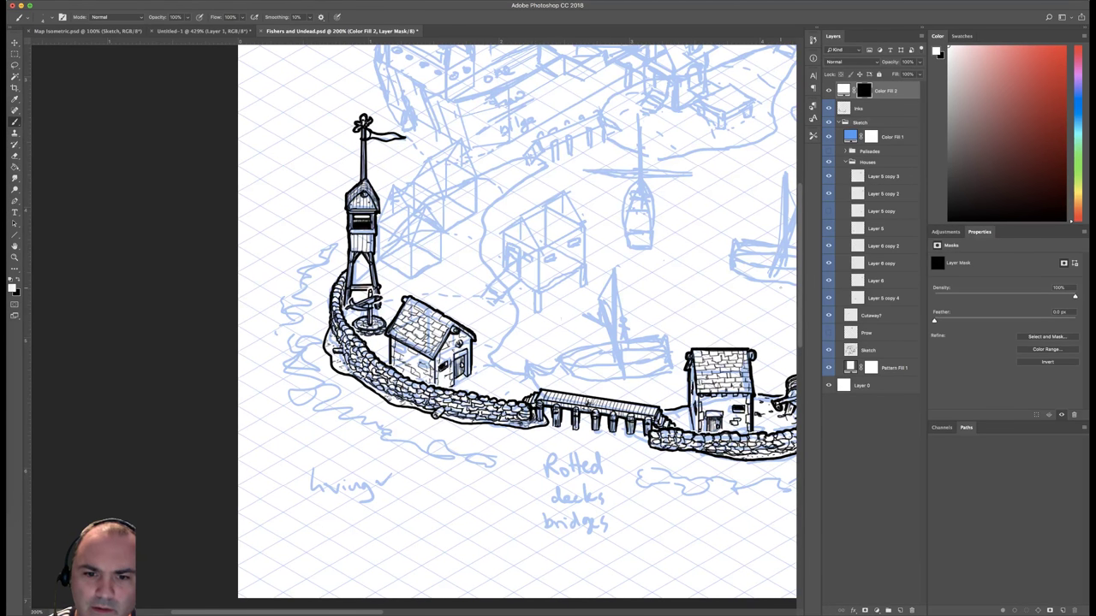
key("super+plus")
left_click_drag(636, 381, 574, 303)
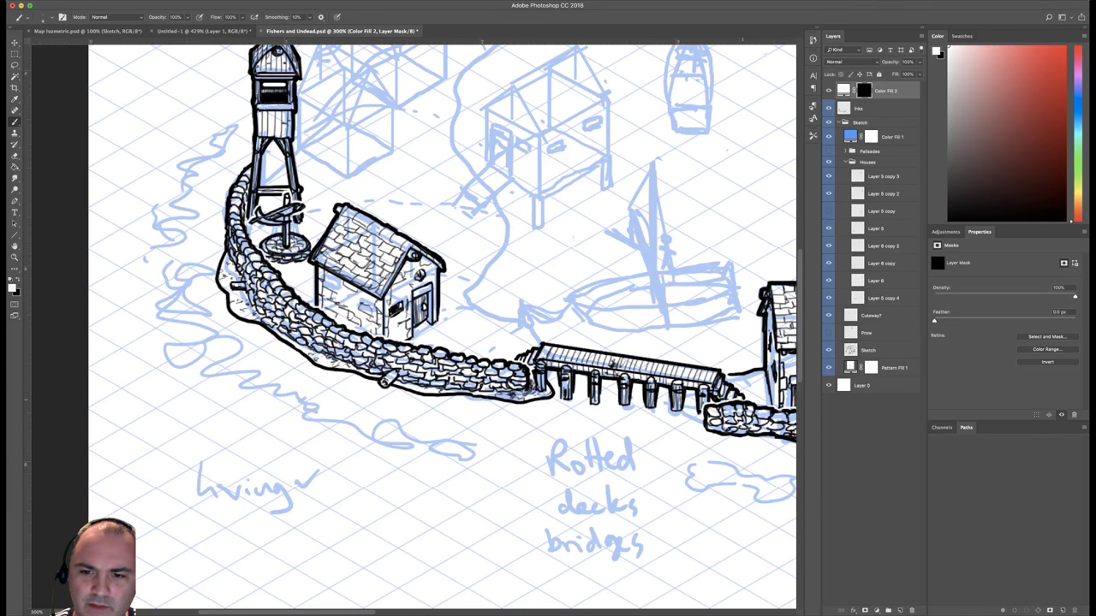
key("super+minus")
key("super+minus")
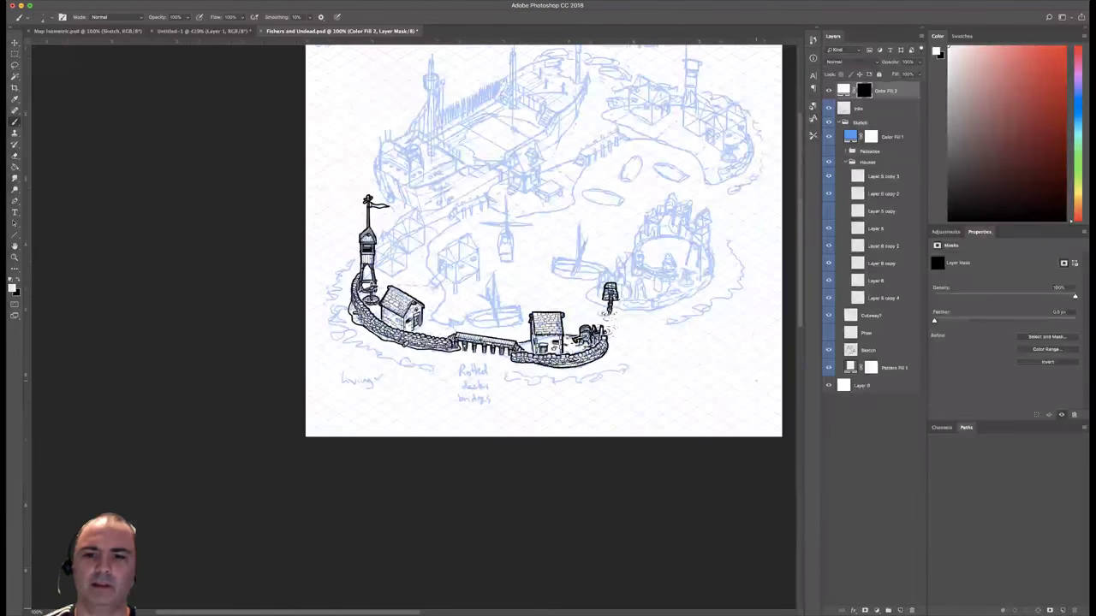
key("super+minus")
key("super+plus")
key("super+plus")
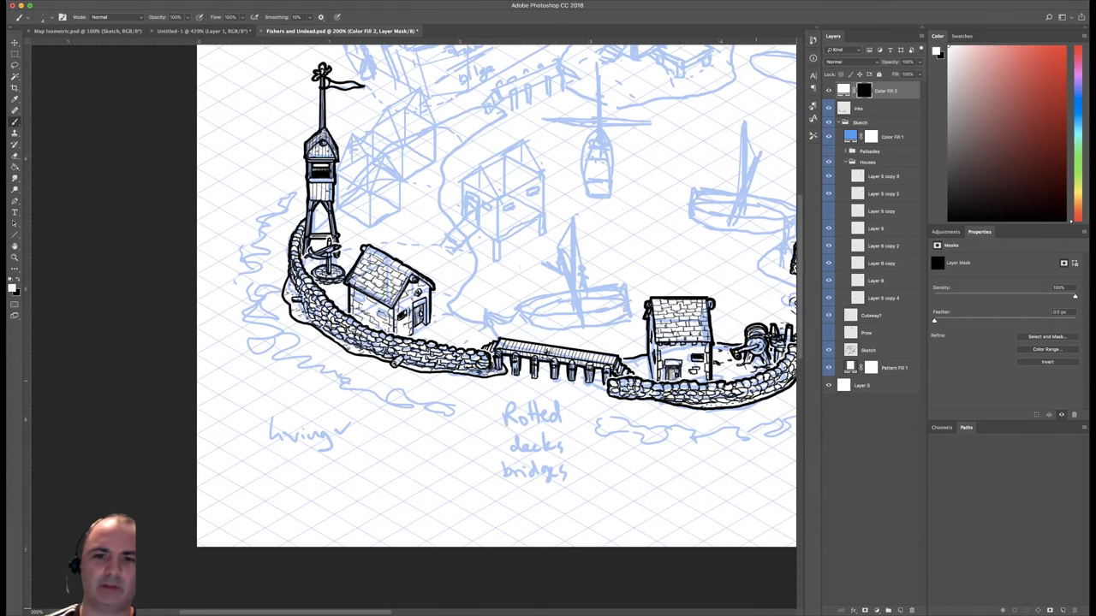
key("super+minus")
key("super+plus")
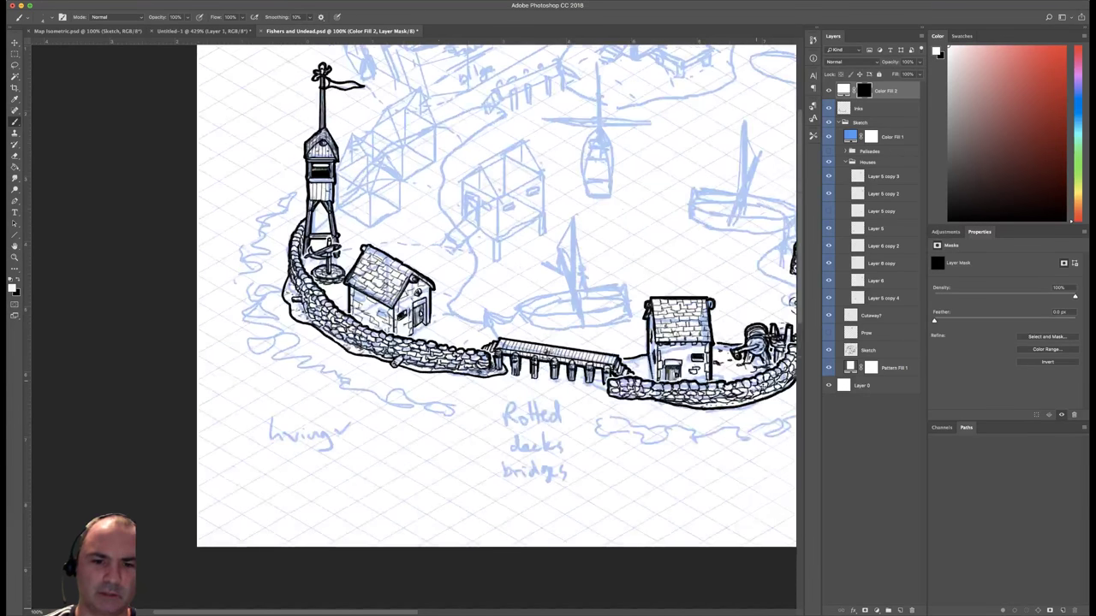
key("super+plus")
key("super+plus")
key("super+minus")
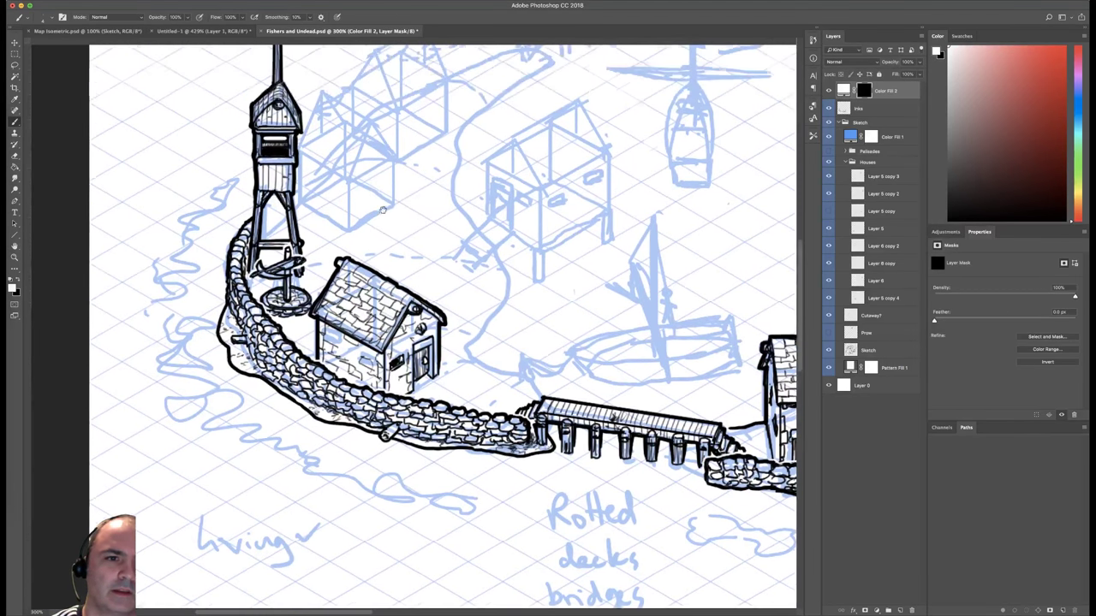
key("super+plus")
Make the Inks layer active and choose the Faber Castell S brush for the house sketched behind the watchtower.
left_click(848, 110)
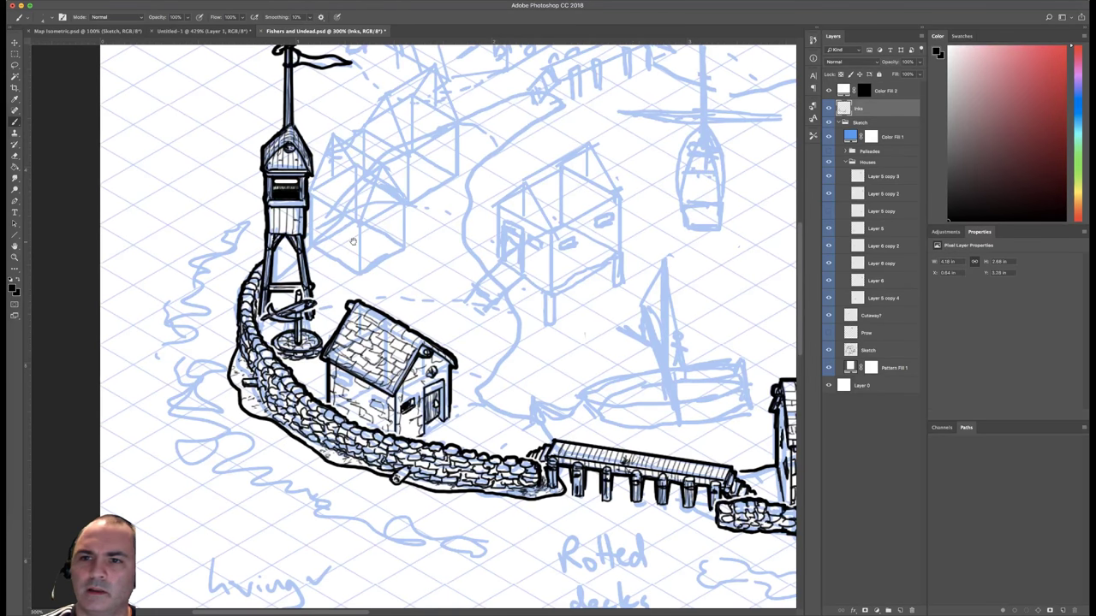
left_click_drag(298, 251, 350, 264)
right_click(441, 263)
left_click(651, 362)
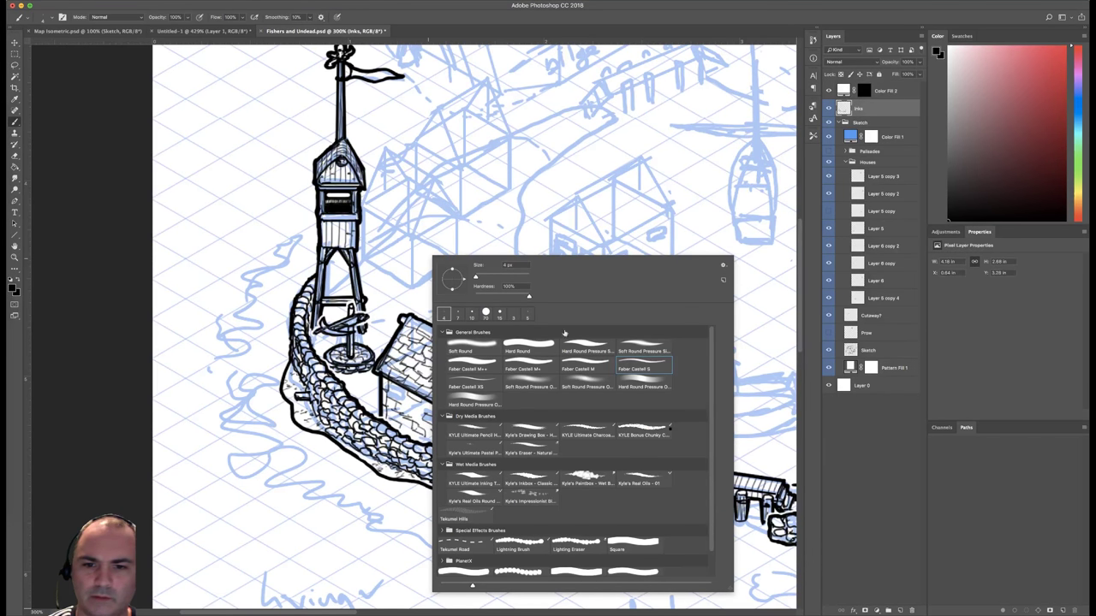
left_click(365, 246)
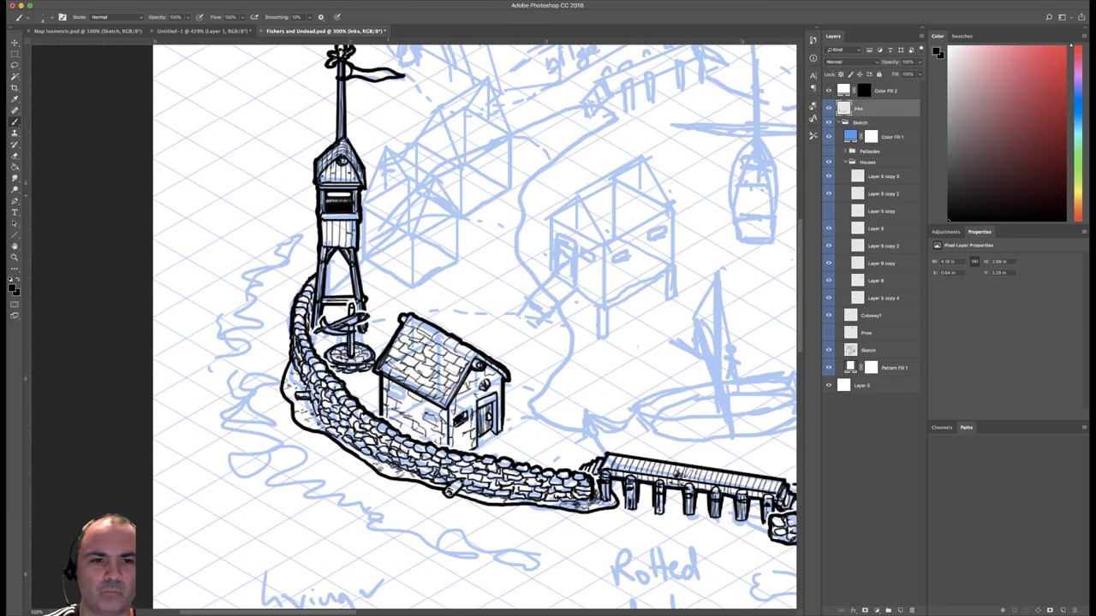
key("u")
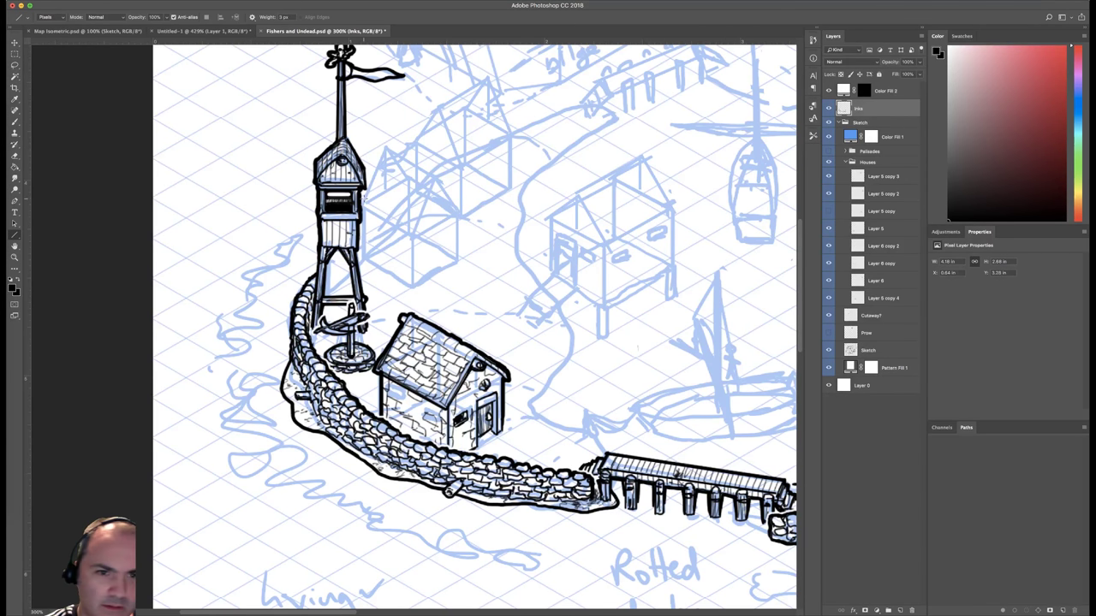
left_click_drag(361, 207, 386, 147)
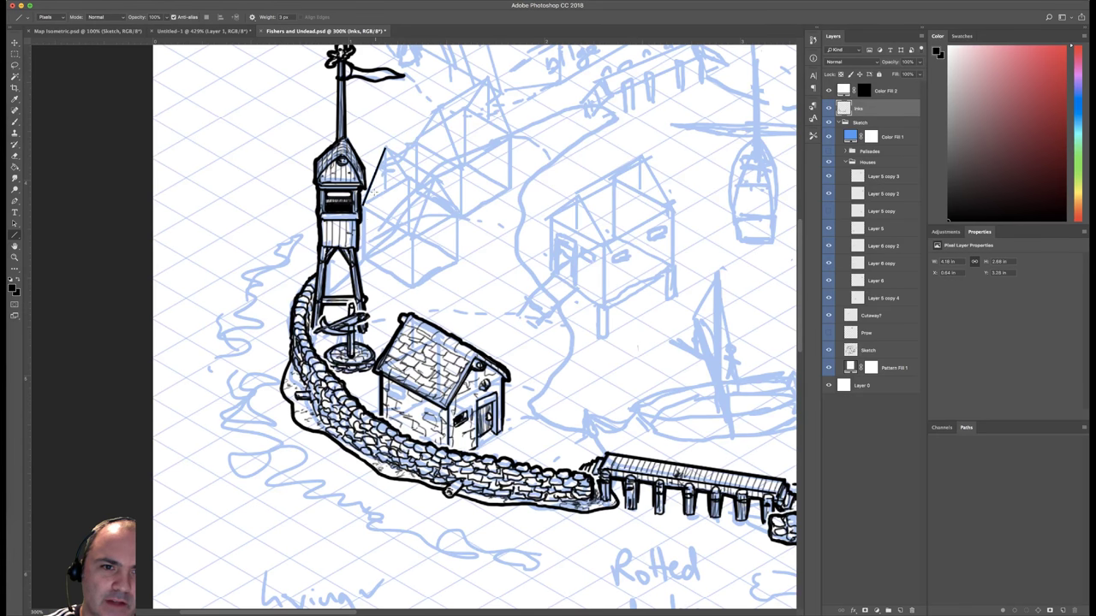
left_click_drag(361, 206, 361, 261)
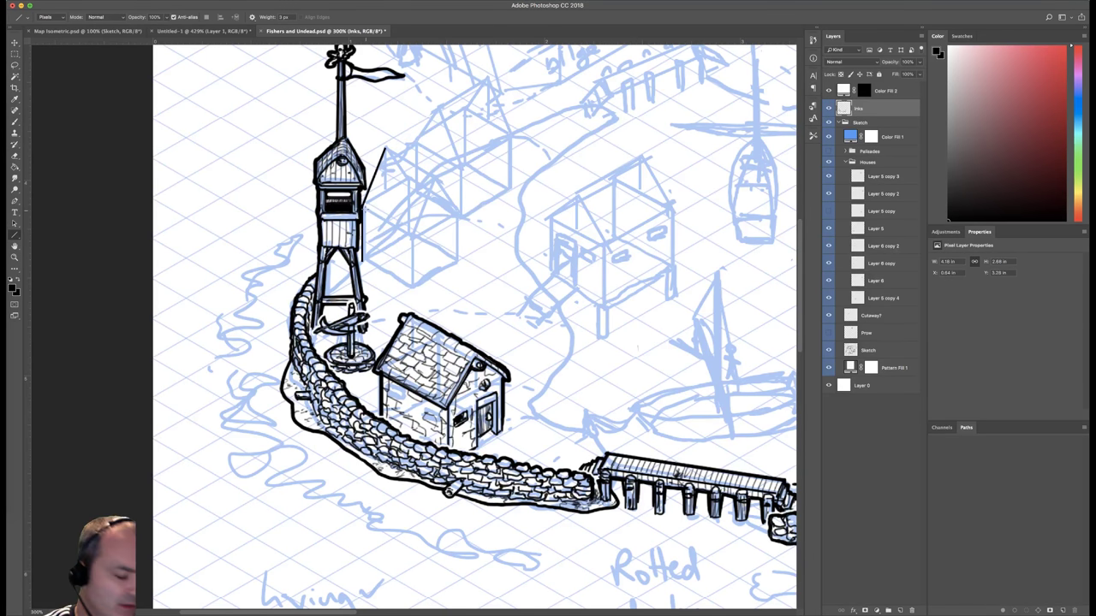
key("b")
mouse_move(346, 214)
left_mouse_down()
mouse_move(355, 224)
mouse_move(335, 202)
left_mouse_up()
key("ctrl+alt+z")
key("ctrl+alt+z")
key("ctrl+alt+z")
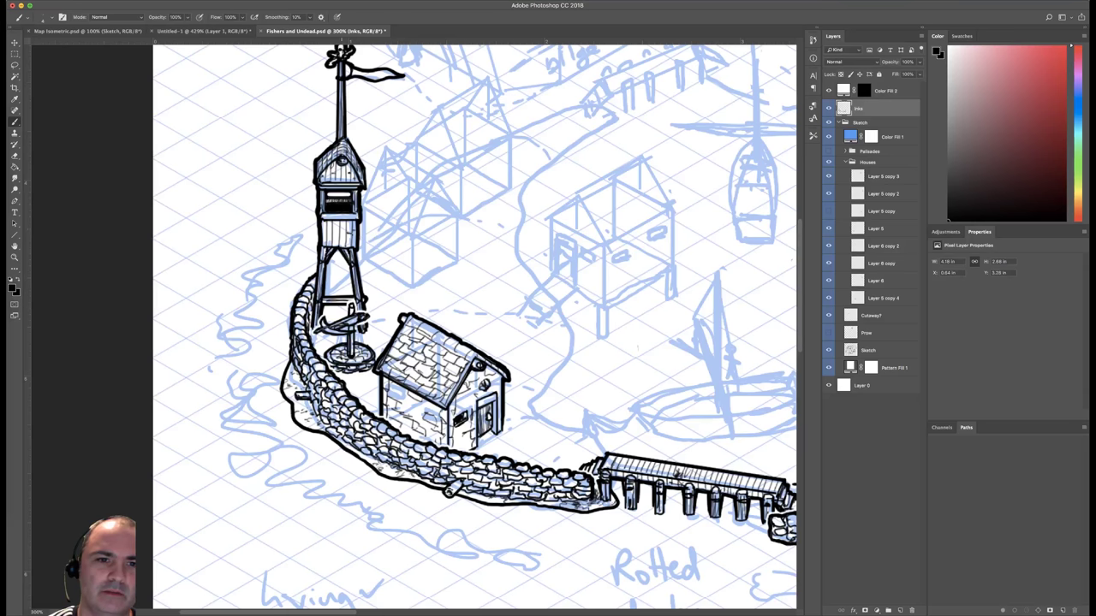
Identify the sketch layer of the house behind the watchtower by toggling layer visibility, and nudge Layer 6 copy slightly up and left.
left_click(828, 163)
left_click(828, 163)
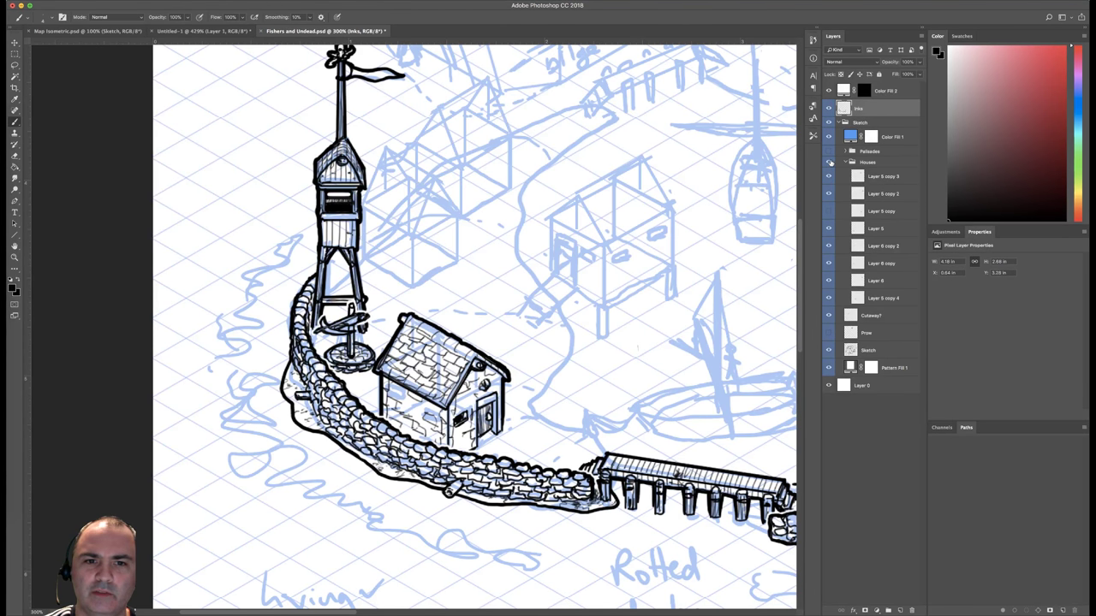
left_click(830, 230)
left_click(830, 230)
left_click(830, 246)
left_click(829, 246)
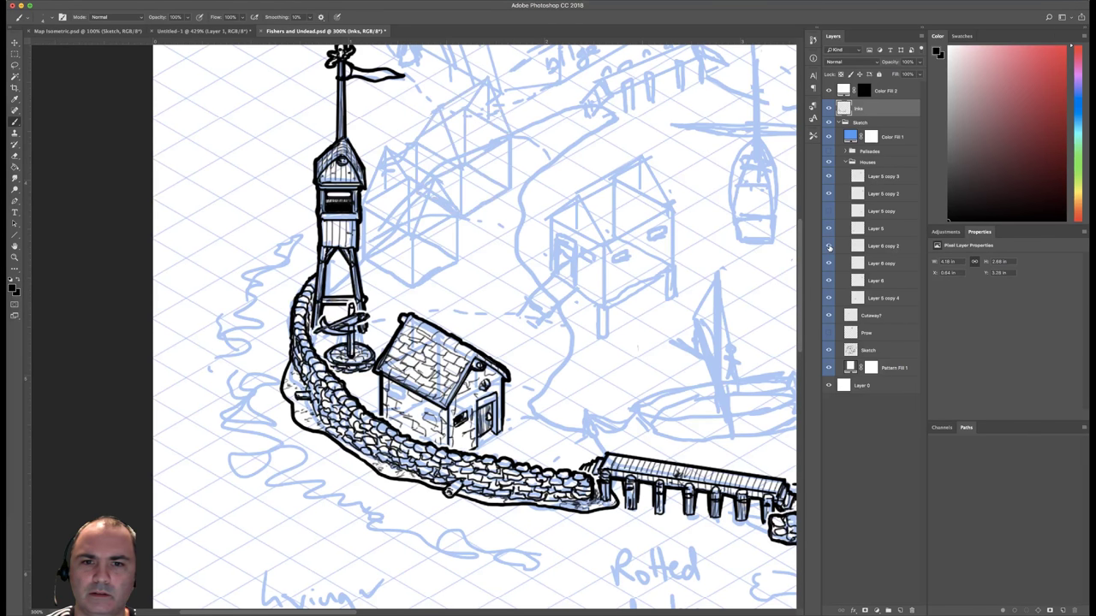
left_click(829, 264)
left_click(829, 263)
left_click(851, 265)
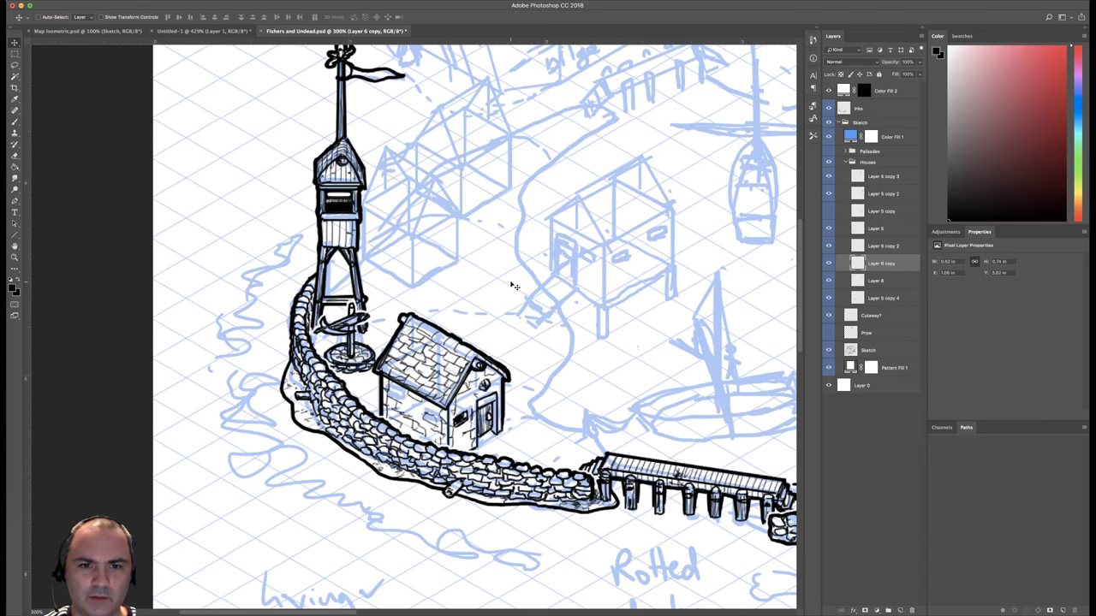
left_click_drag(512, 284, 505, 278)
key("b")
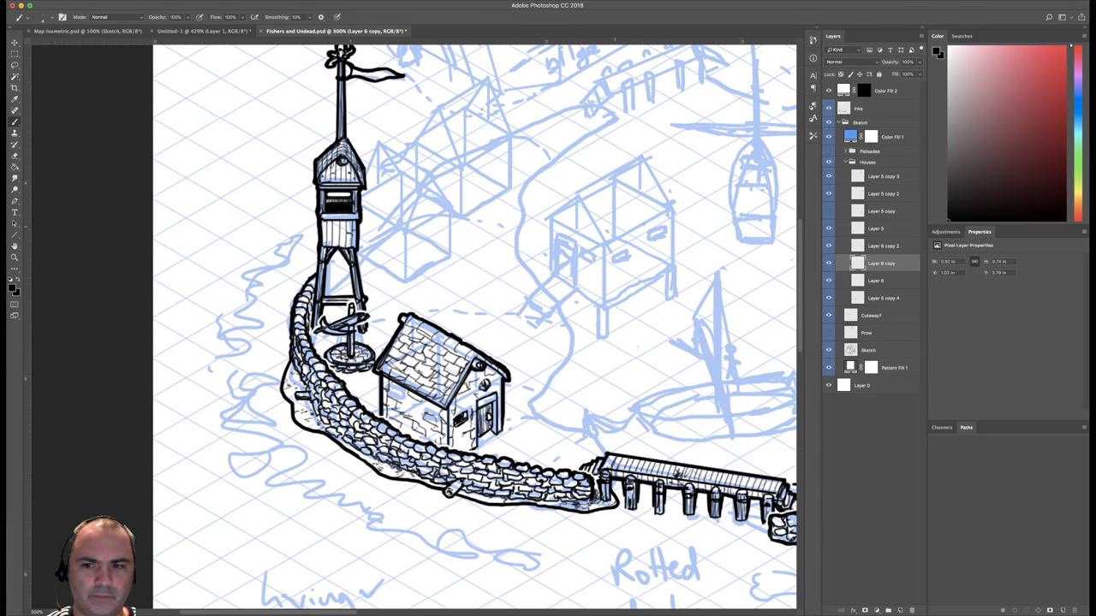
On the Inks layer, ink the far slope and the ridge line of the roof behind the watchtower with thin strokes.
left_click(847, 112)
scroll(441, 228, "left", 3)
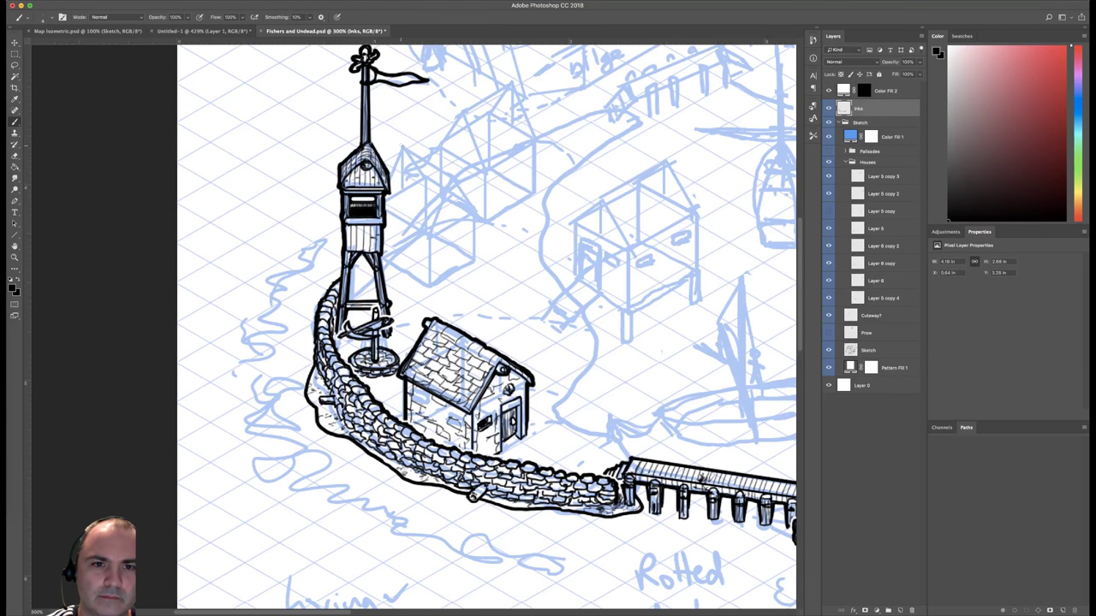
right_click(408, 147)
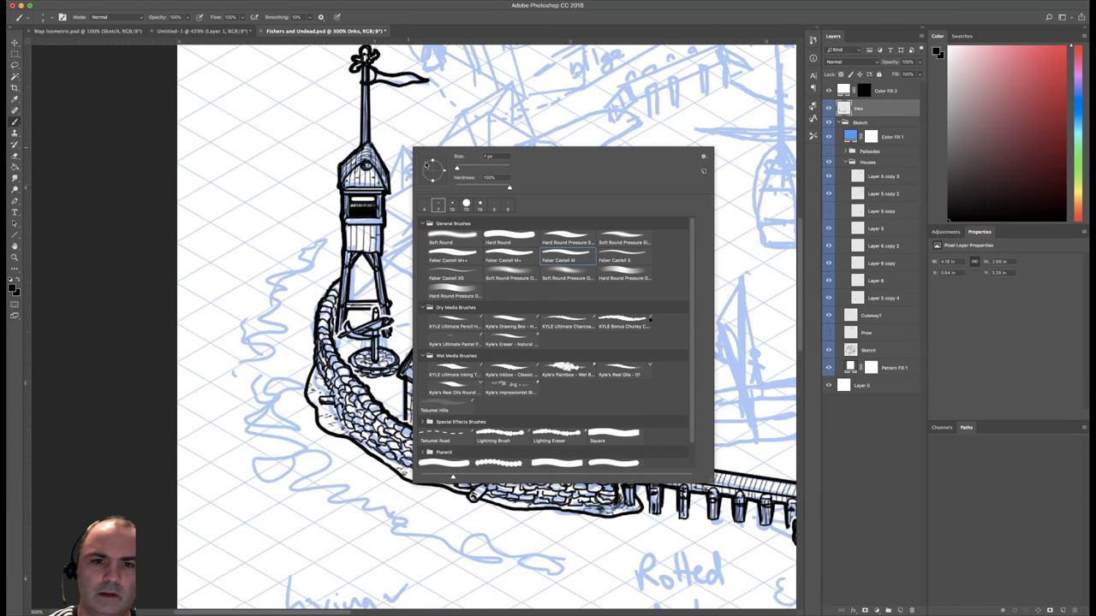
left_click(380, 175)
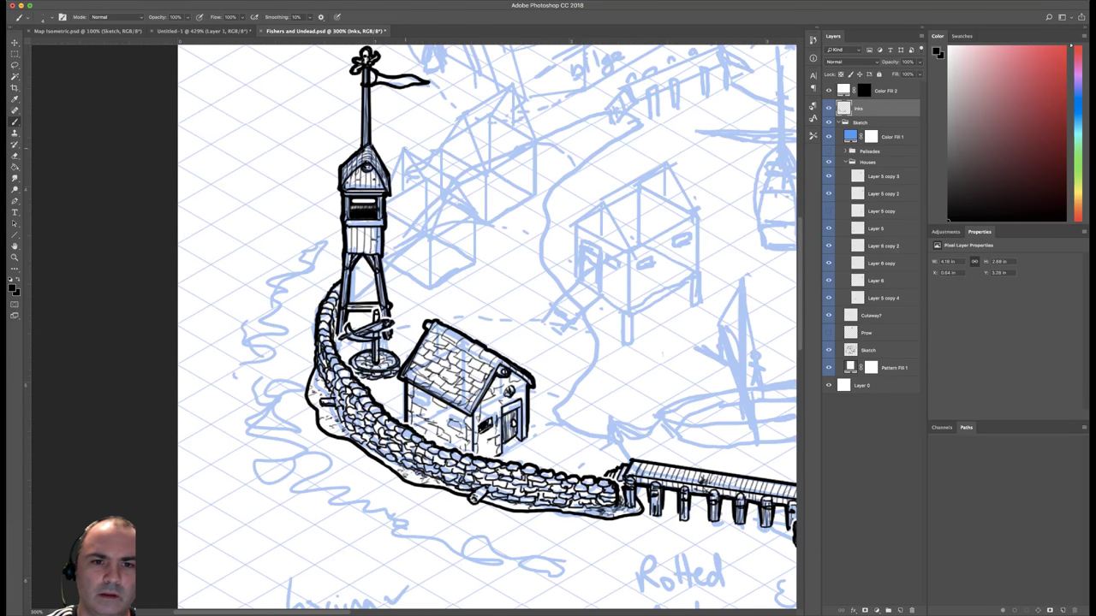
left_click_drag(402, 151, 392, 172)
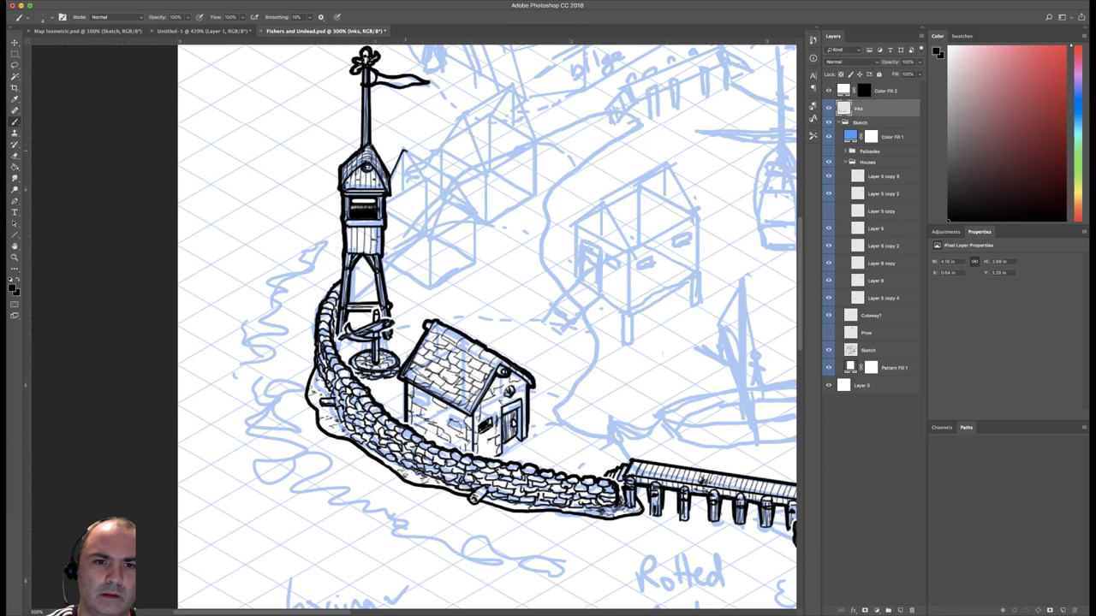
left_click_drag(434, 167, 452, 179)
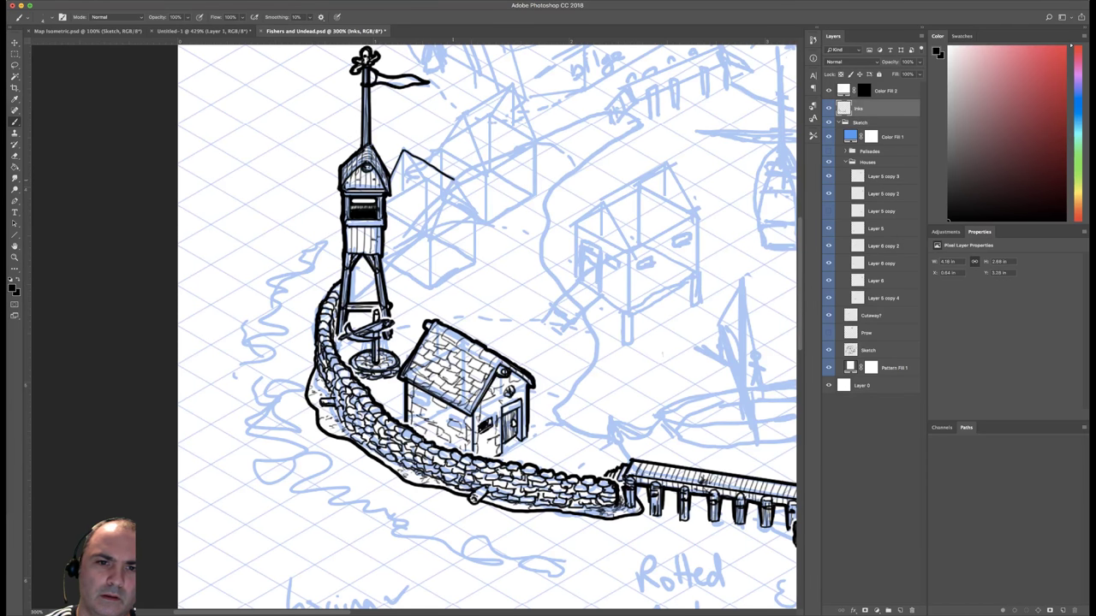
Ink both gable slopes, the outer wall edge and the long eave of the house behind the watchtower.
left_click_drag(450, 184, 434, 224)
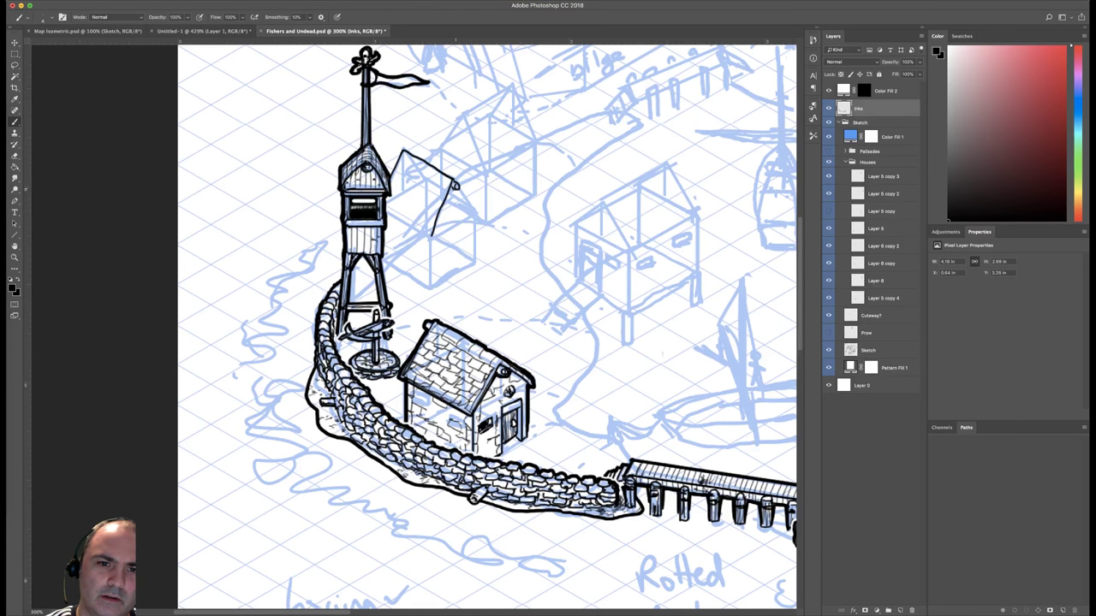
left_click_drag(455, 183, 476, 213)
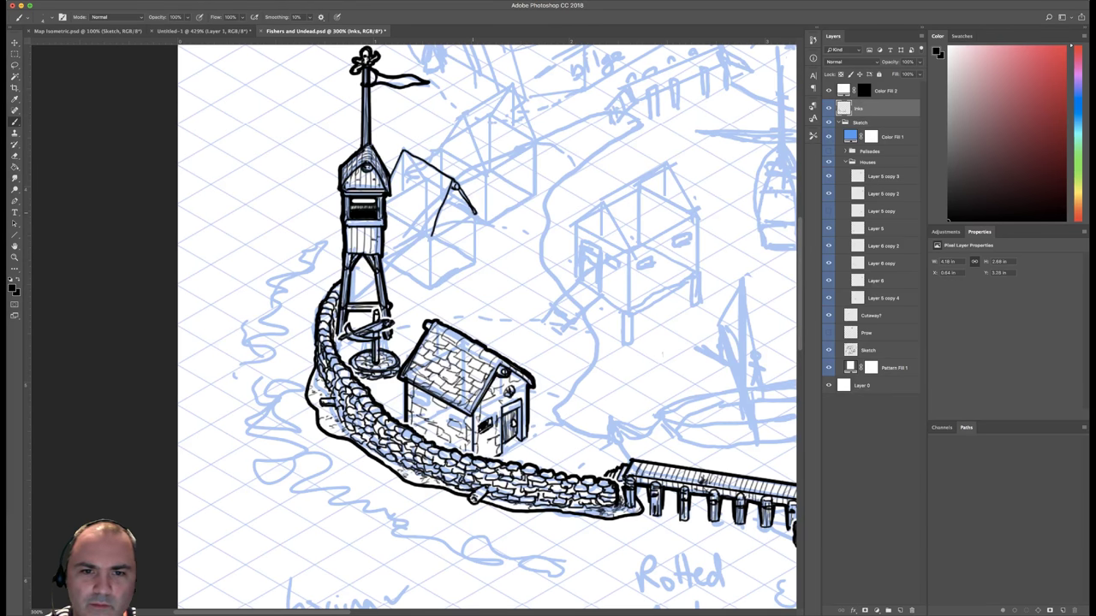
left_click_drag(472, 212, 473, 260)
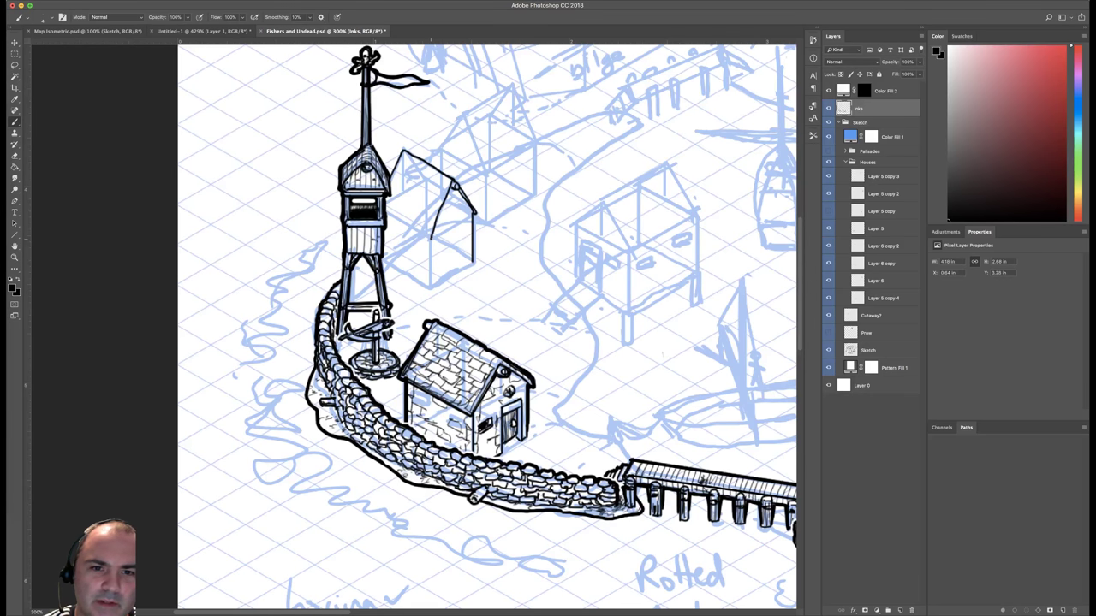
key("ctrl+z")
mouse_move(387, 214)
left_mouse_down()
mouse_move(432, 239)
mouse_move(397, 212)
left_mouse_up()
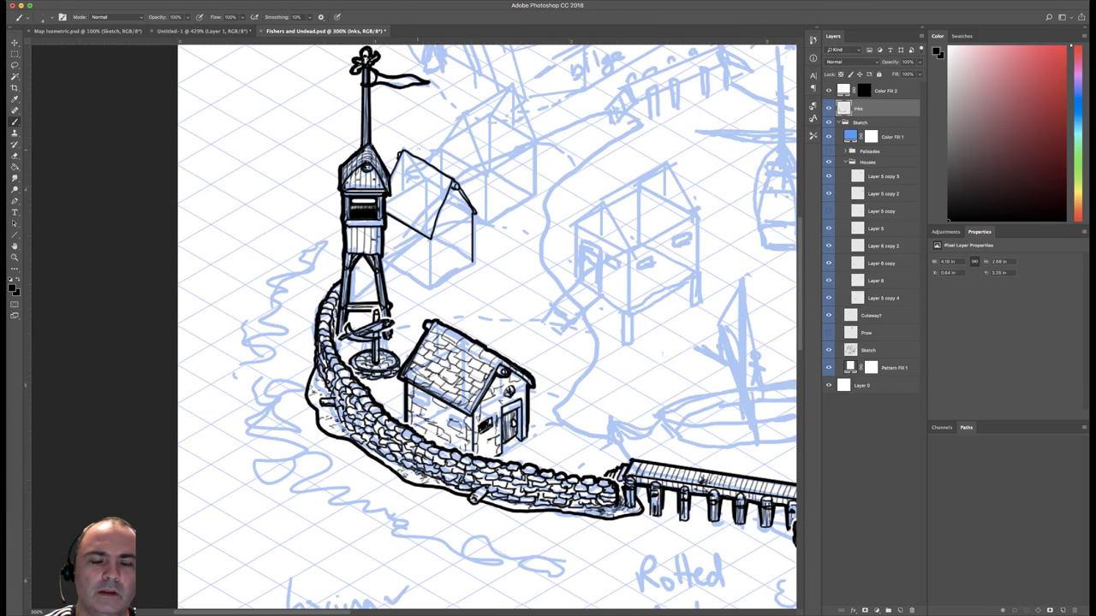
With the Faber Castell M brush, thicken the roof ridge, right gable slope and outer wall edge of the house behind the watchtower.
left_click_drag(504, 195, 531, 208)
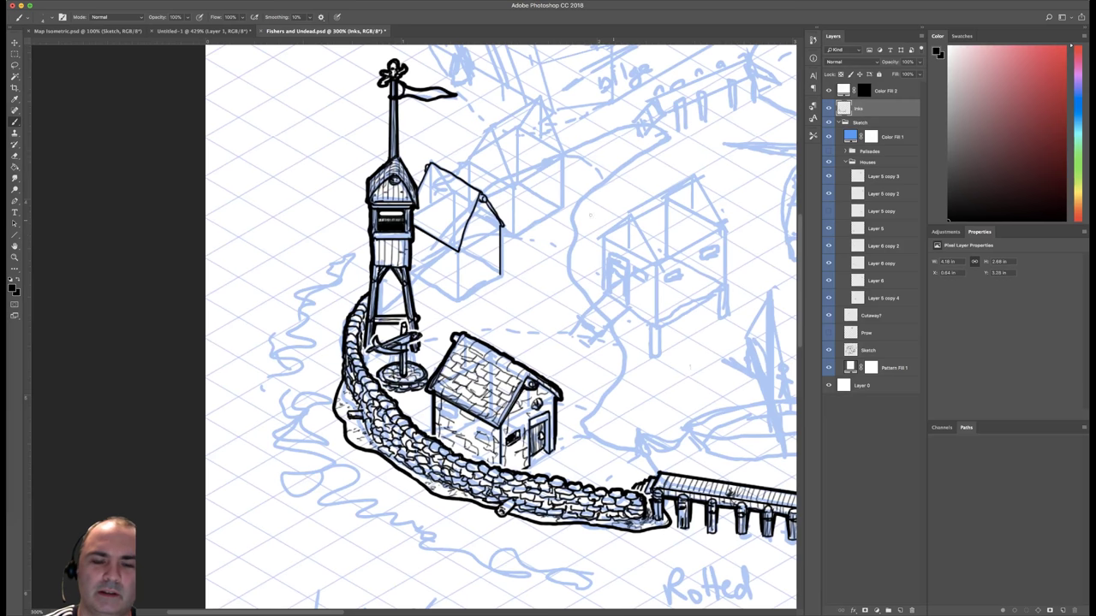
right_click(510, 207)
left_click(667, 318)
left_click(437, 161)
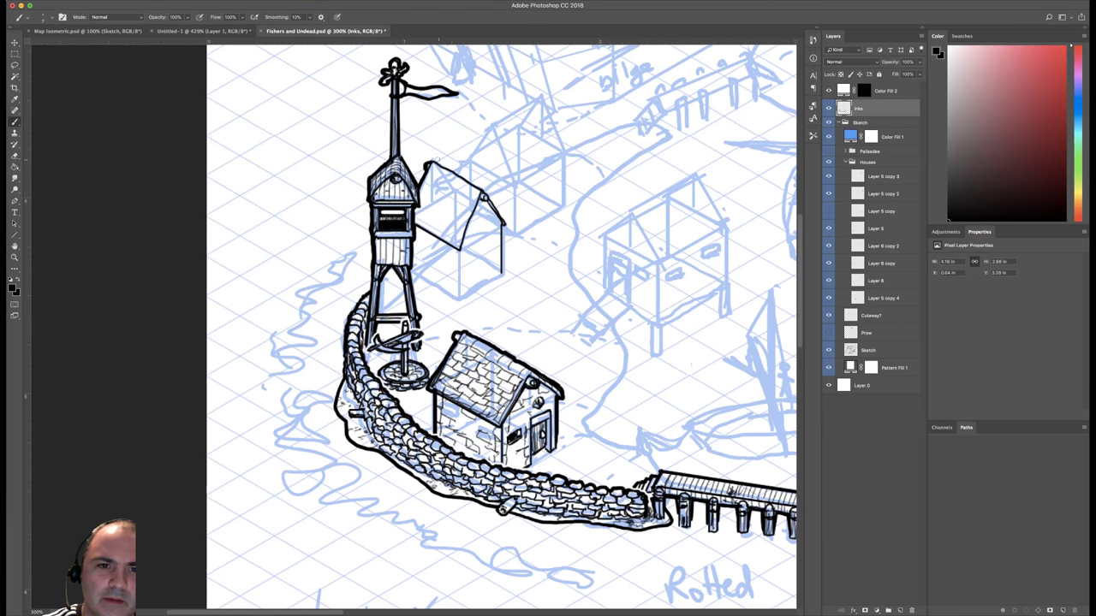
mouse_move(431, 161)
left_mouse_down()
mouse_move(487, 194)
mouse_move(505, 221)
left_mouse_up()
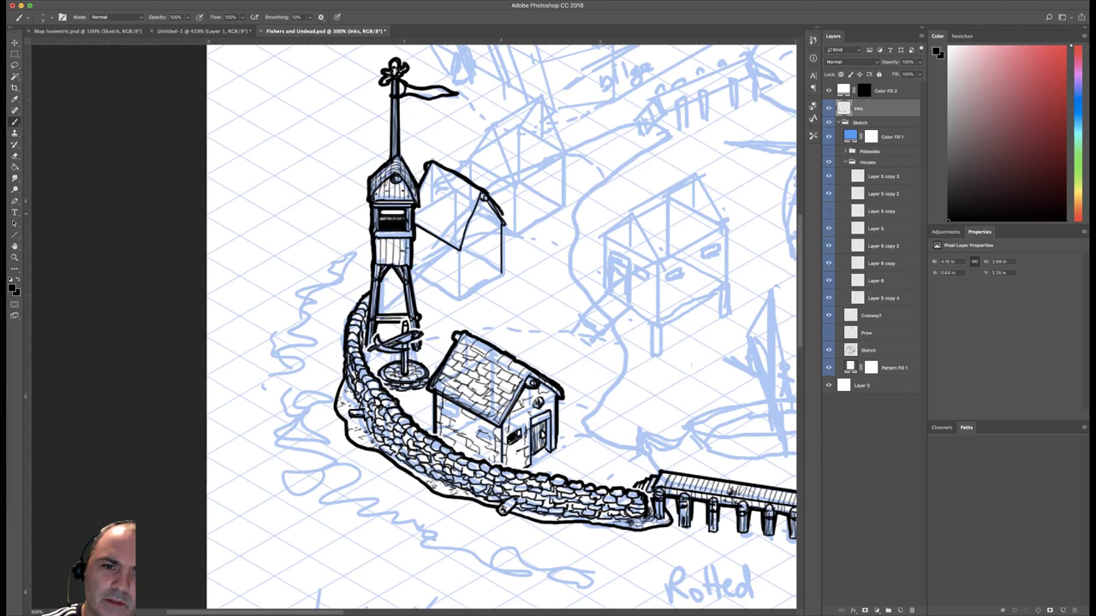
key("super+z")
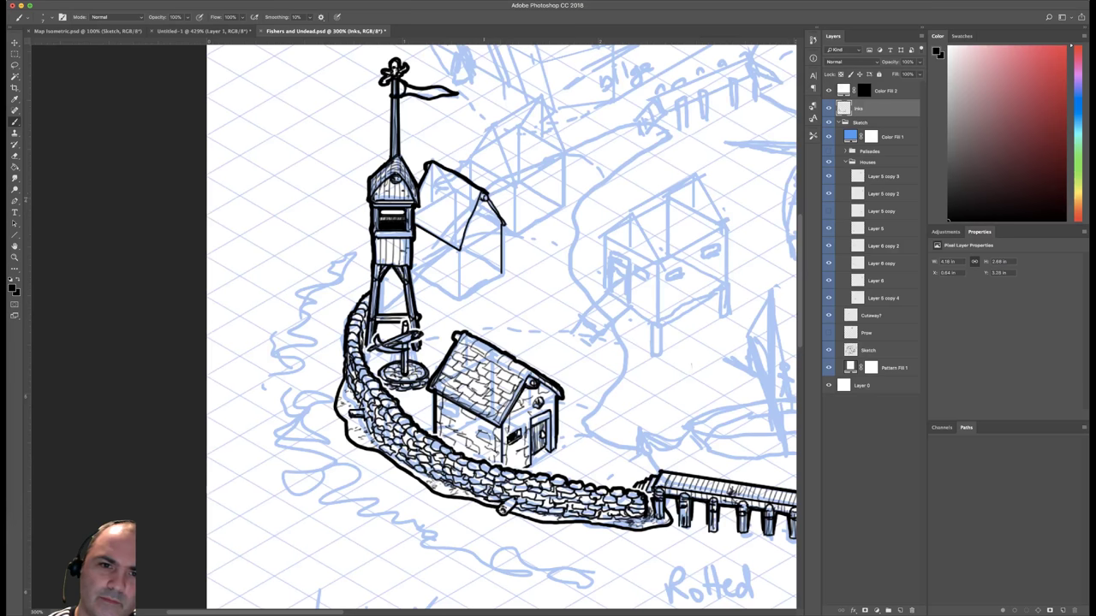
mouse_move(484, 194)
left_mouse_down()
mouse_move(505, 226)
mouse_move(503, 257)
left_mouse_up()
With the Faber Castell S brush, ink the front wall corner and uneven ground line of the house behind the watchtower.
right_click(504, 251)
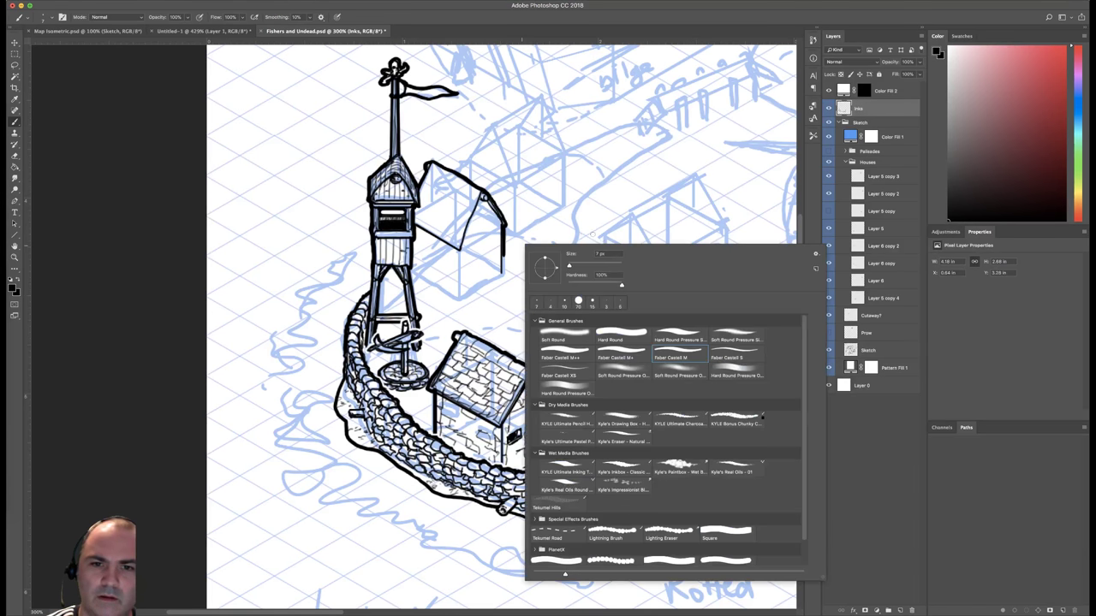
left_click(500, 250)
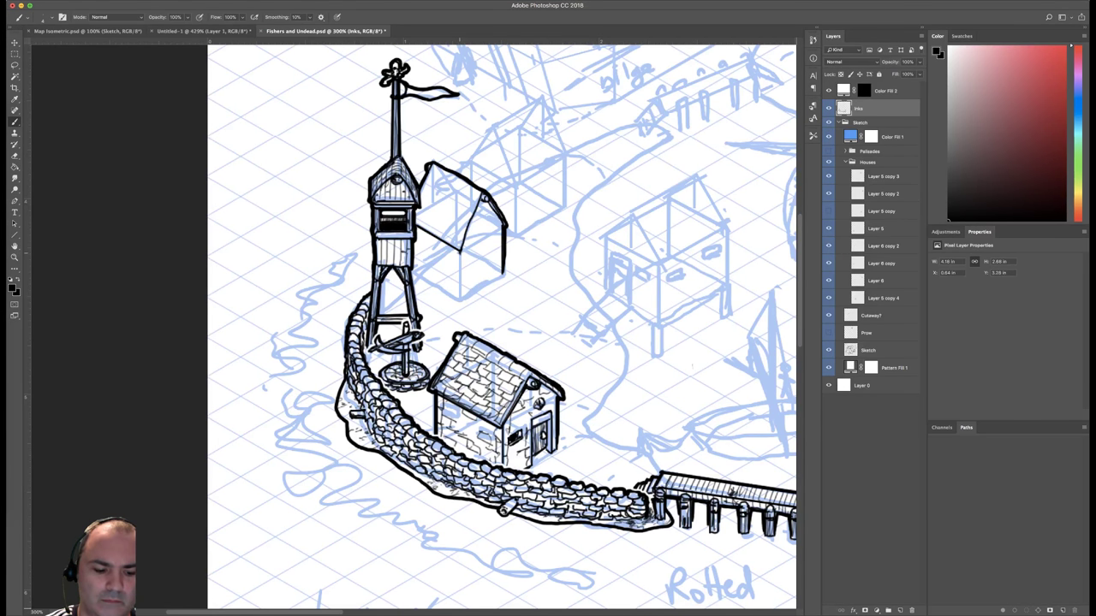
left_click_drag(459, 251, 460, 299)
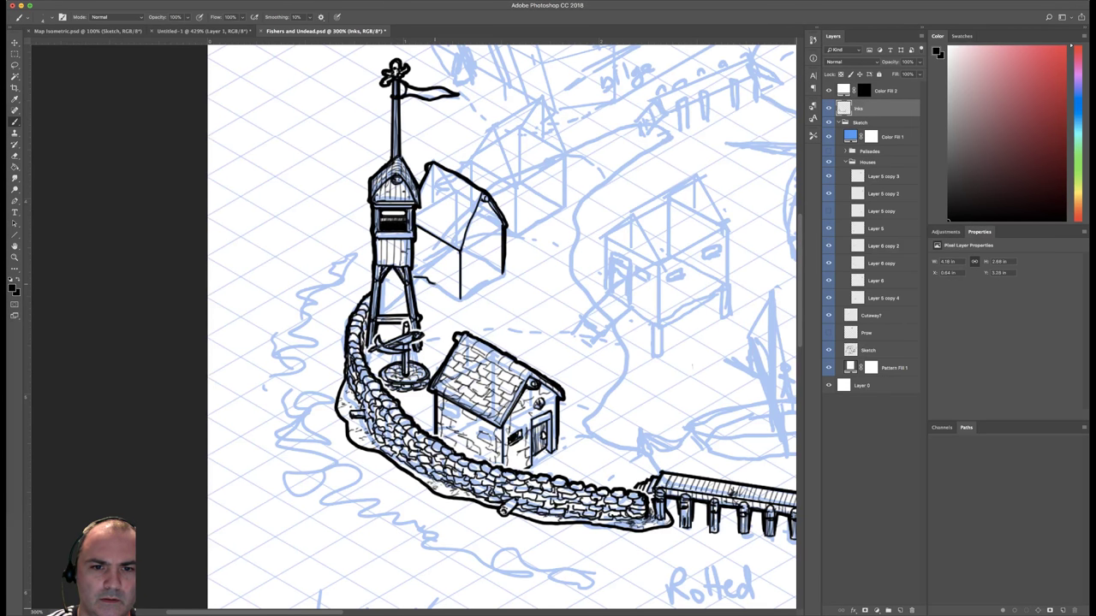
mouse_move(433, 282)
left_mouse_down()
mouse_move(458, 299)
mouse_move(501, 273)
left_mouse_up()
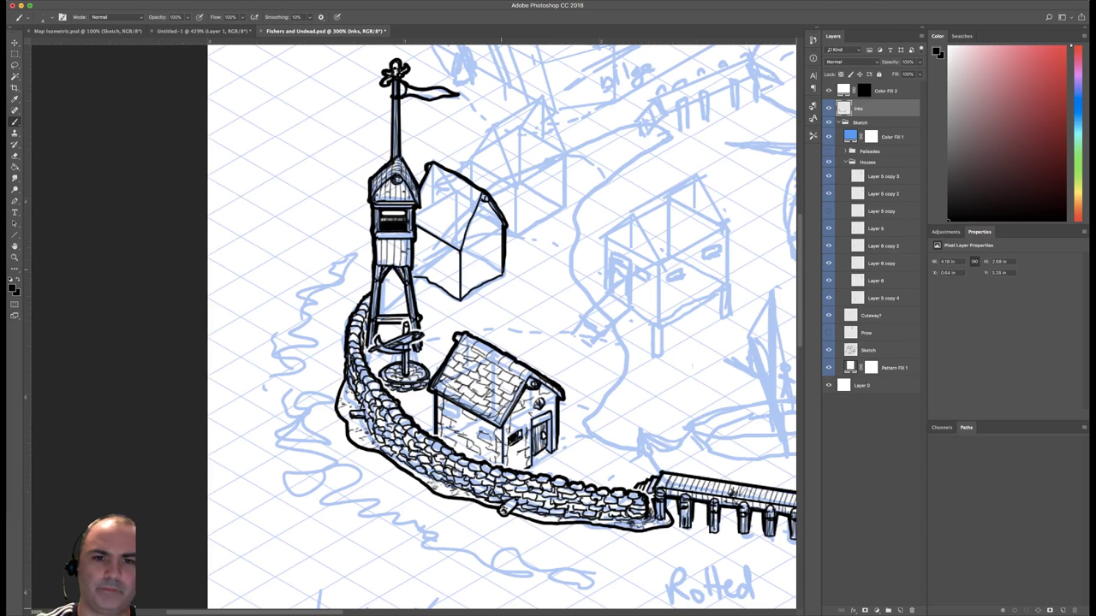
With the Faber Castell XS brush, ink irregular shingles across the roof of the house behind the watchtower.
right_click(493, 191)
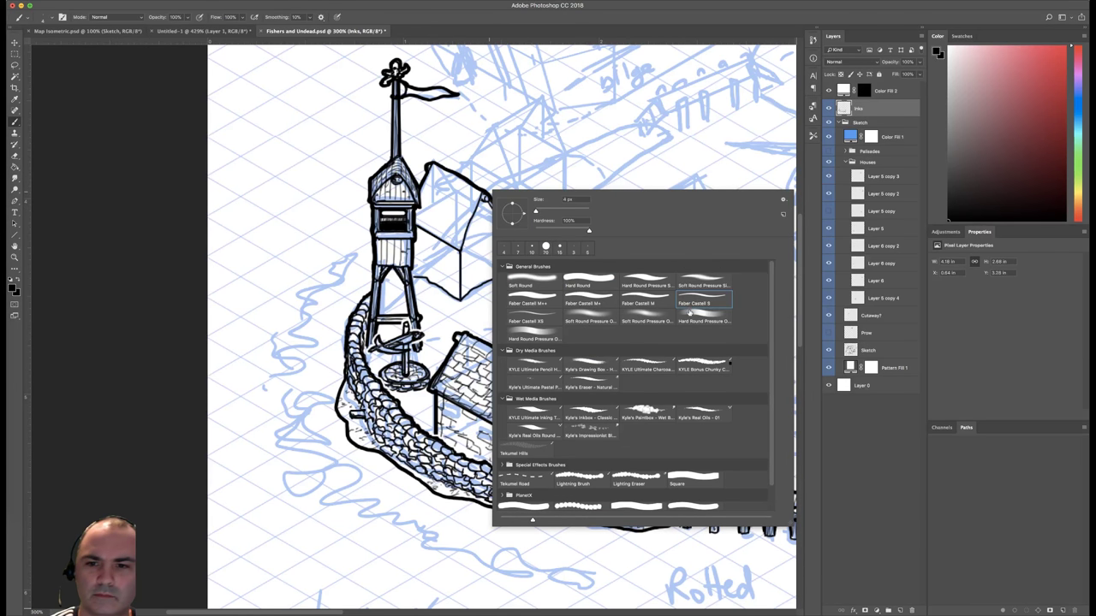
left_click(534, 321)
left_click(472, 187)
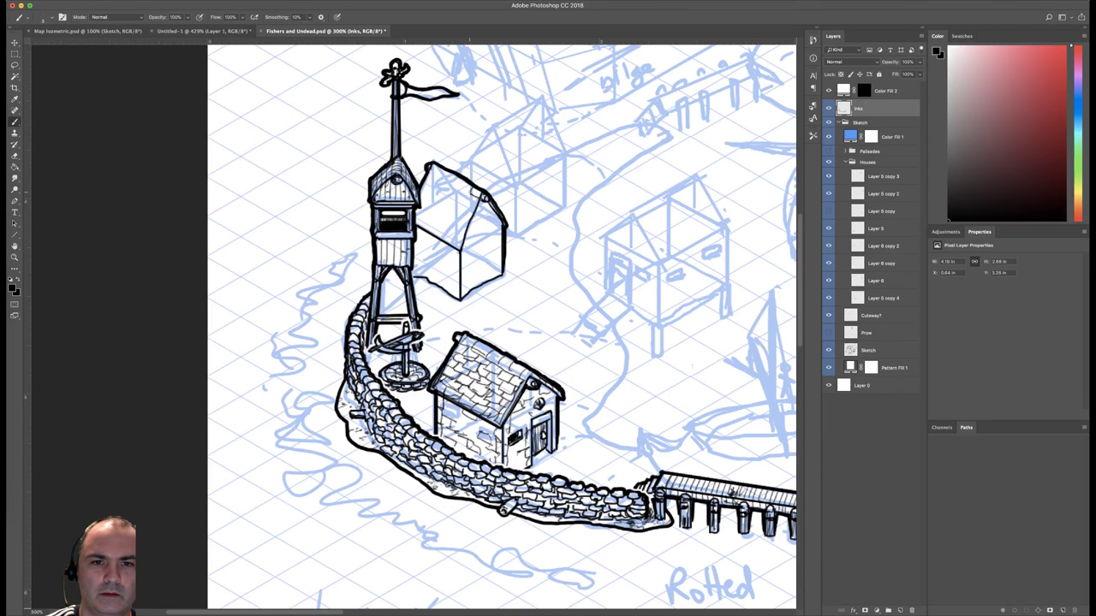
left_click_drag(463, 189, 454, 183)
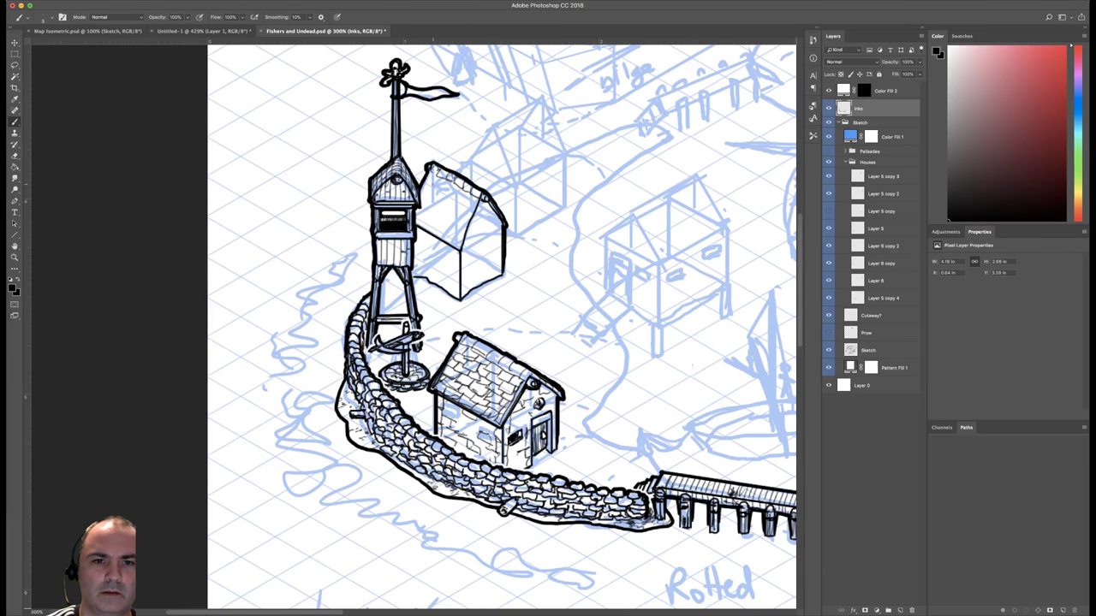
left_click_drag(433, 187, 454, 190)
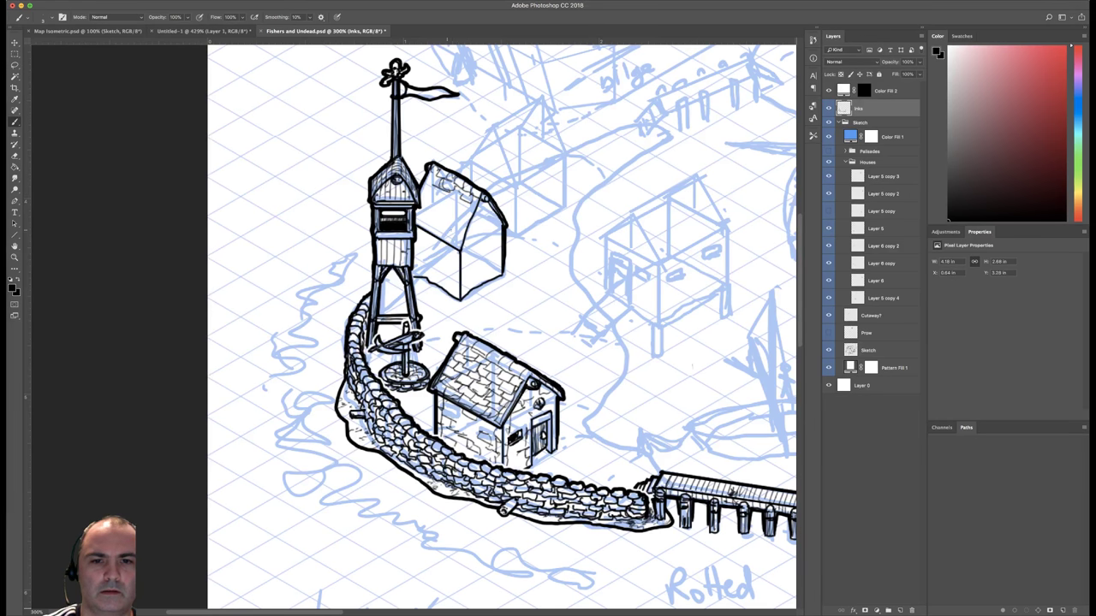
left_click_drag(442, 205, 454, 210)
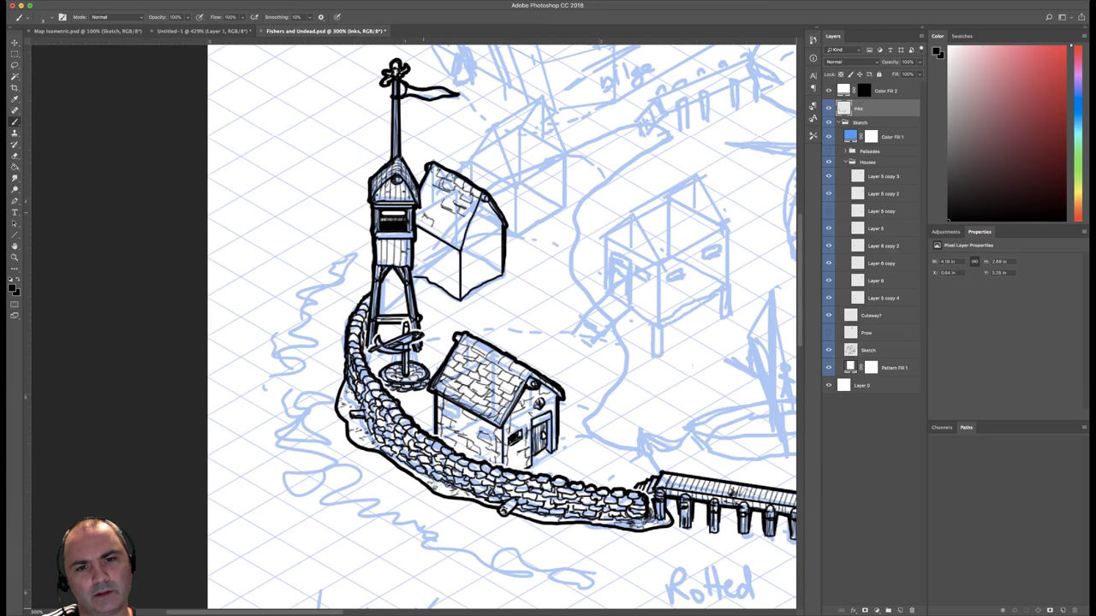
left_click_drag(423, 212, 432, 219)
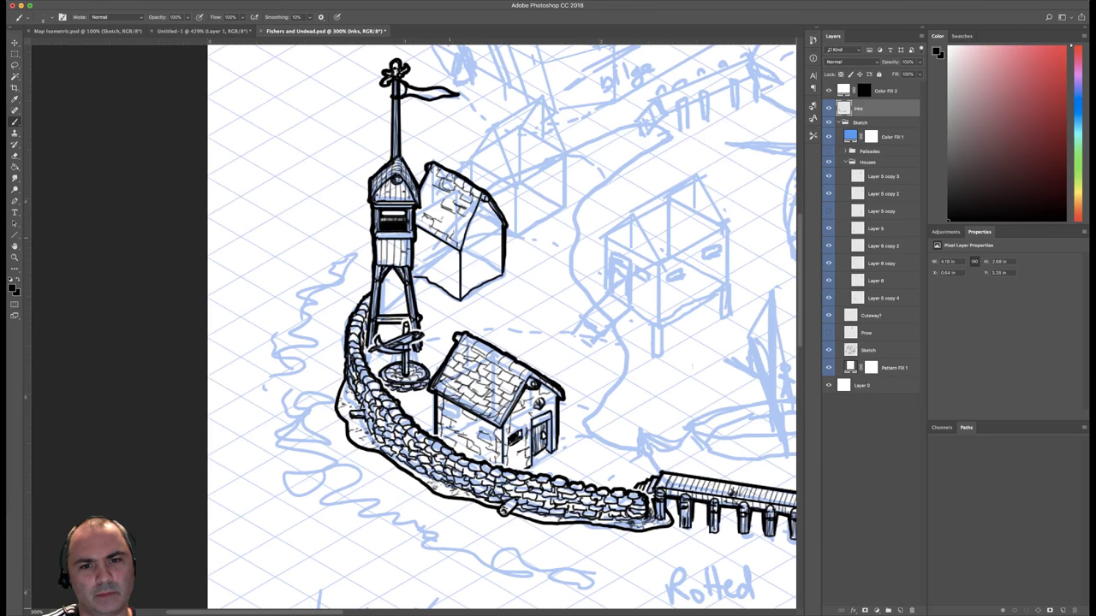
left_click_drag(445, 228, 467, 222)
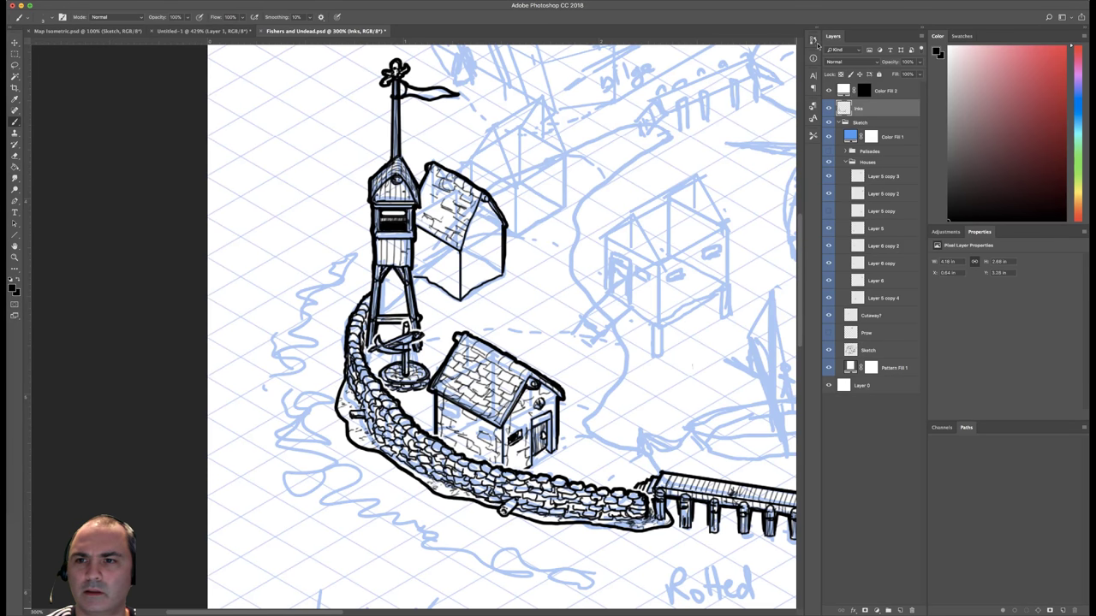
Paint white on the Color Fill 2 mask beside the watchtower's upper leg, using the Faber Castell S brush.
left_click(864, 90)
key("x")
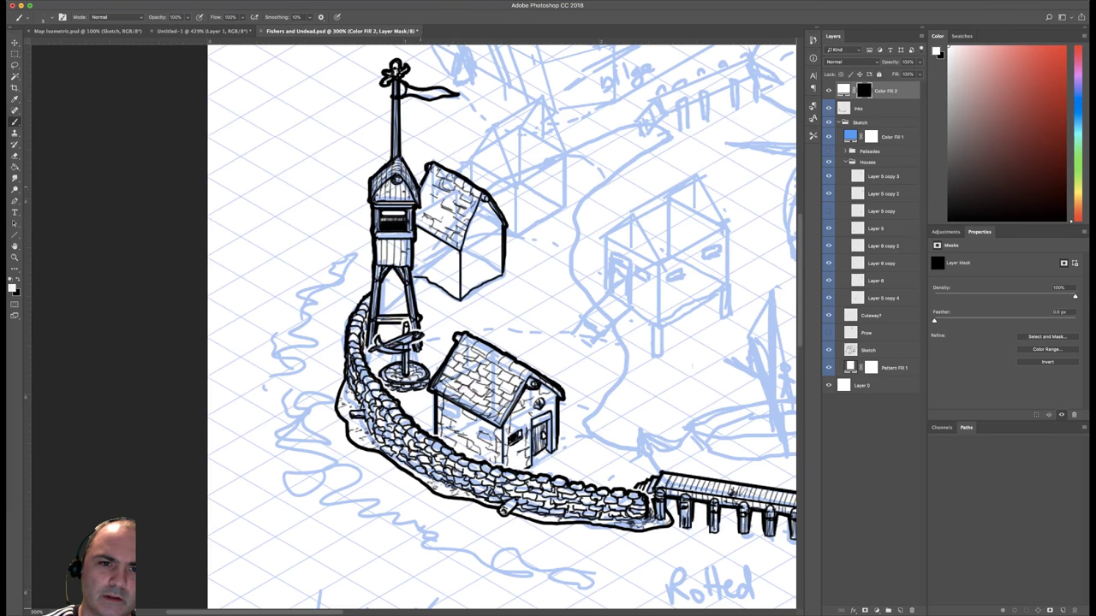
right_click(437, 157)
left_click(663, 270)
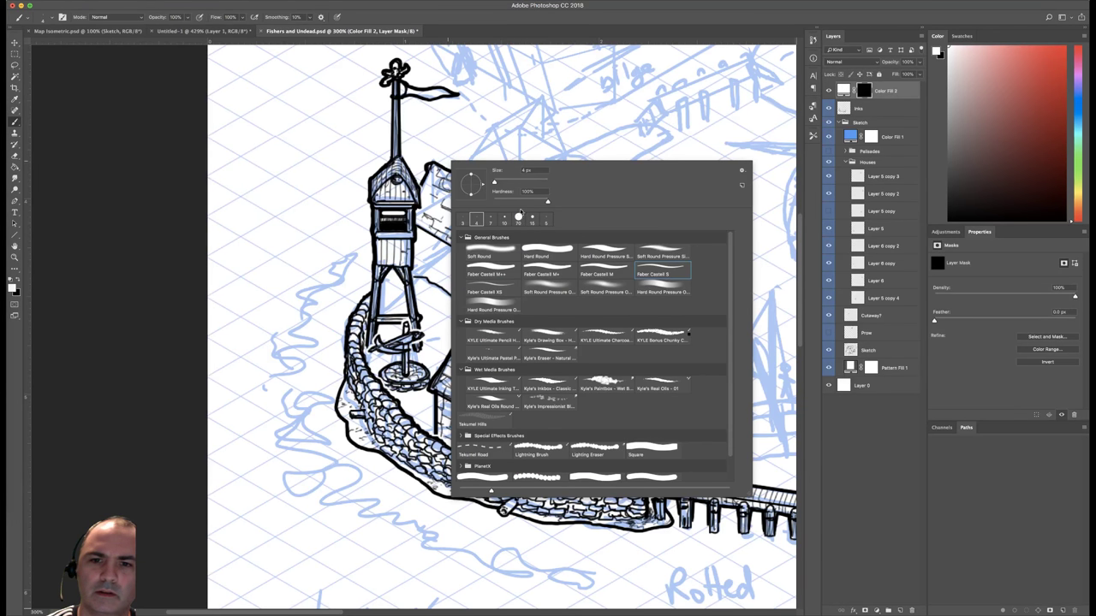
key("Return")
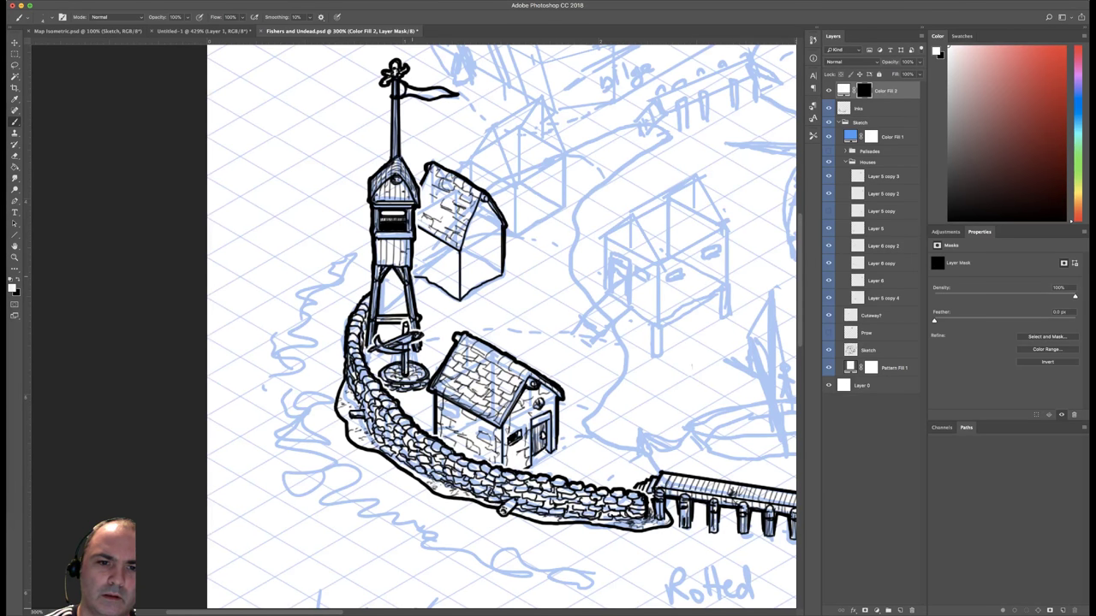
left_click_drag(411, 277, 417, 305)
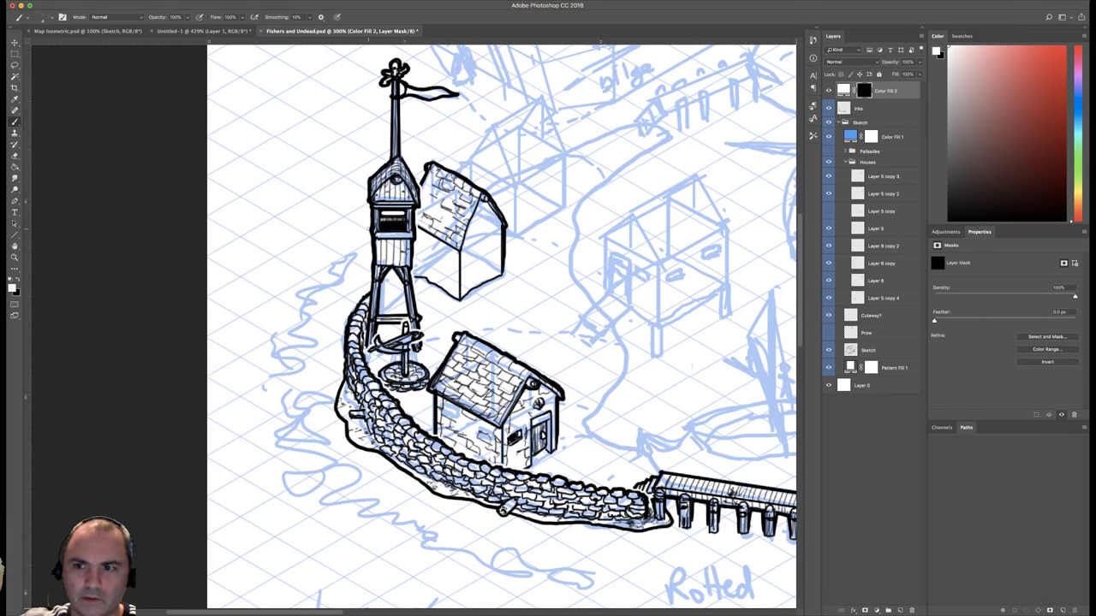
Make the Inks layer active again and keep the Faber Castell S brush at 4 px.
left_click(844, 110)
right_click(540, 211)
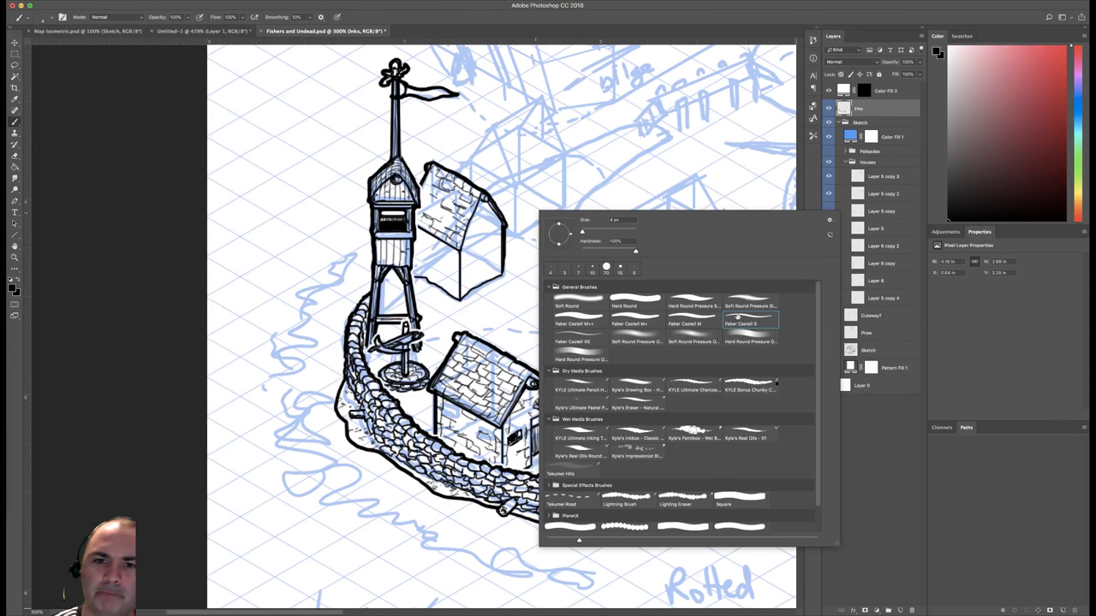
left_click(480, 324)
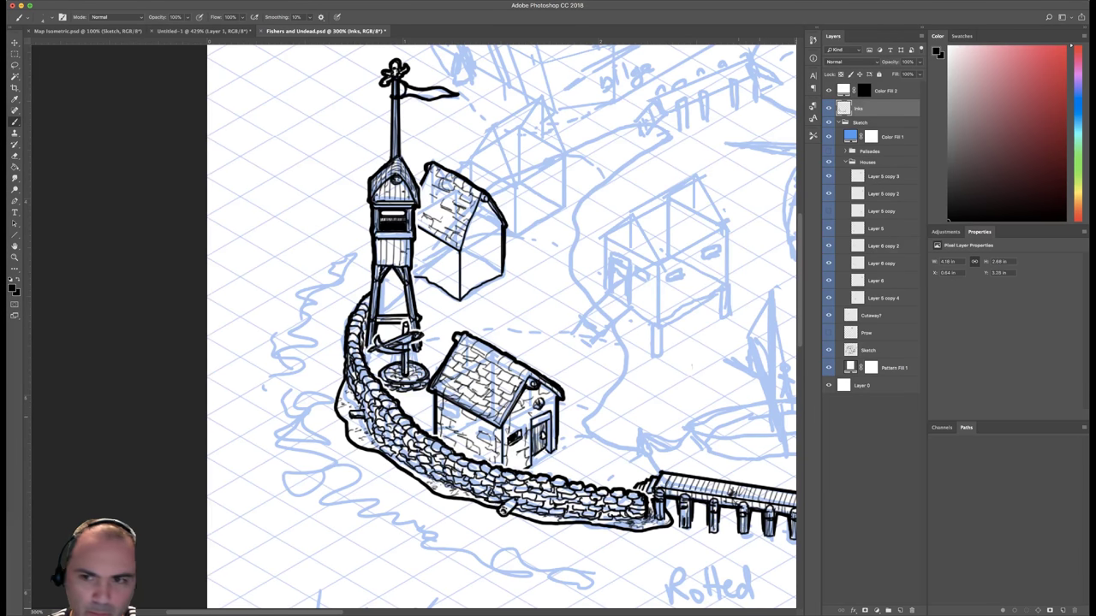
Set the Inks layer's color label to No Color and save the document.
right_click(829, 109)
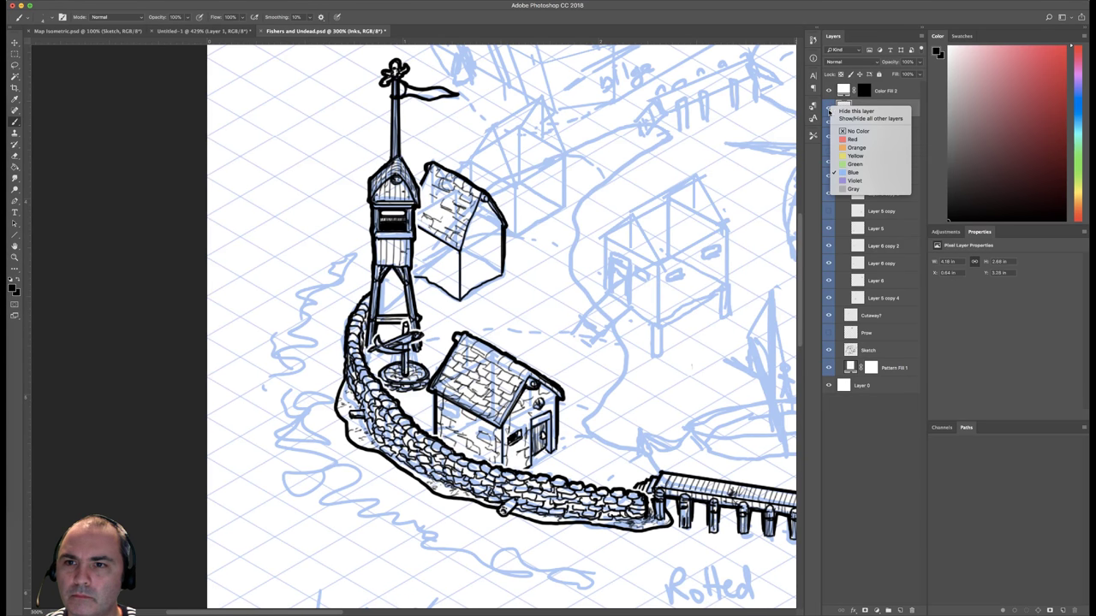
left_click(854, 180)
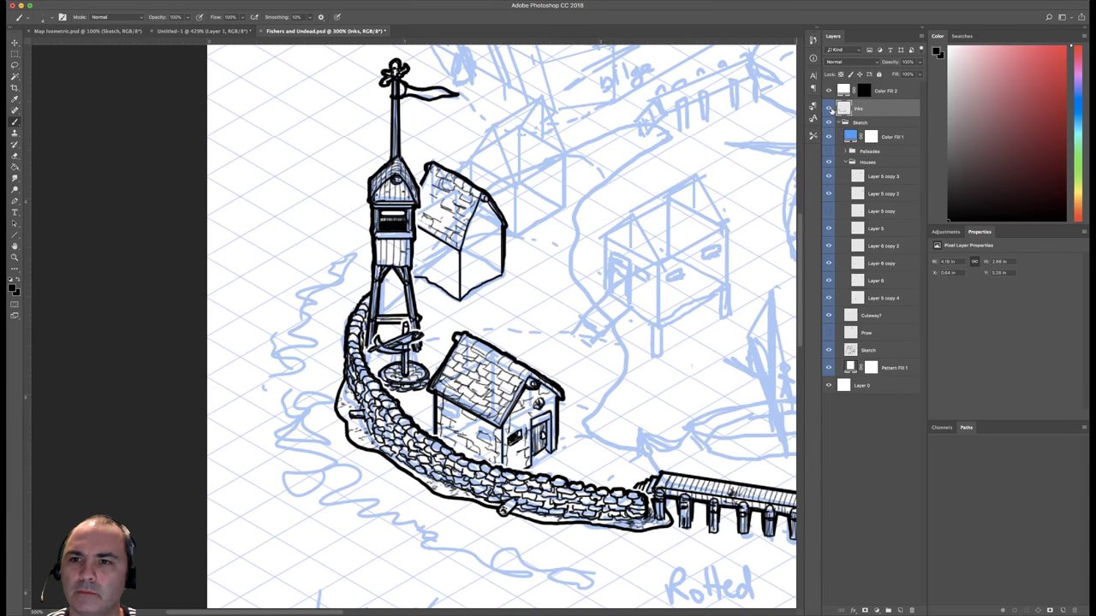
right_click(829, 108)
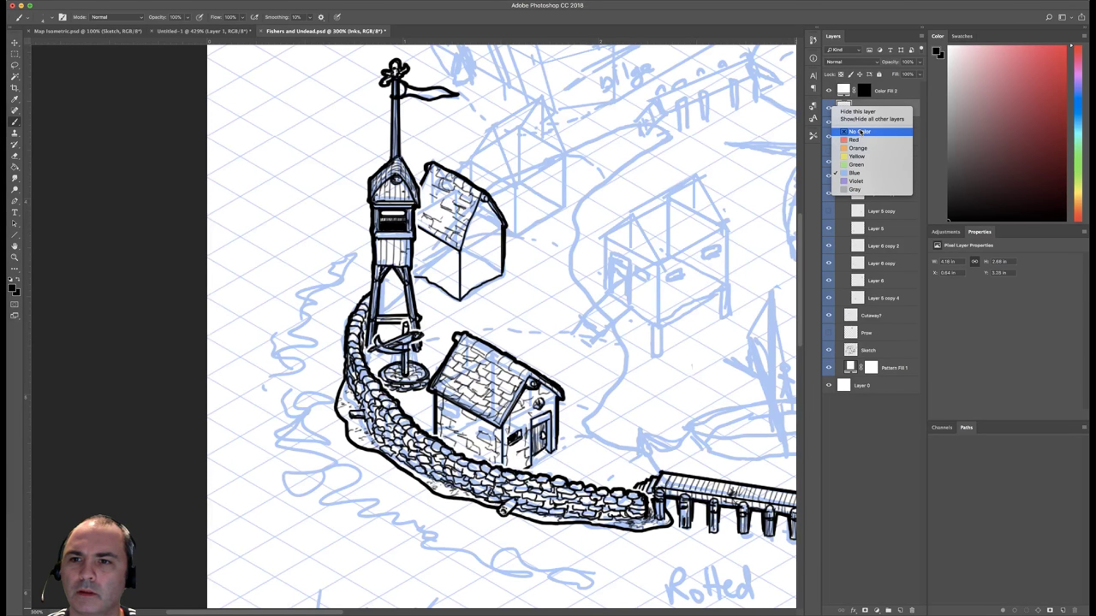
left_click(861, 131)
key("super+s")
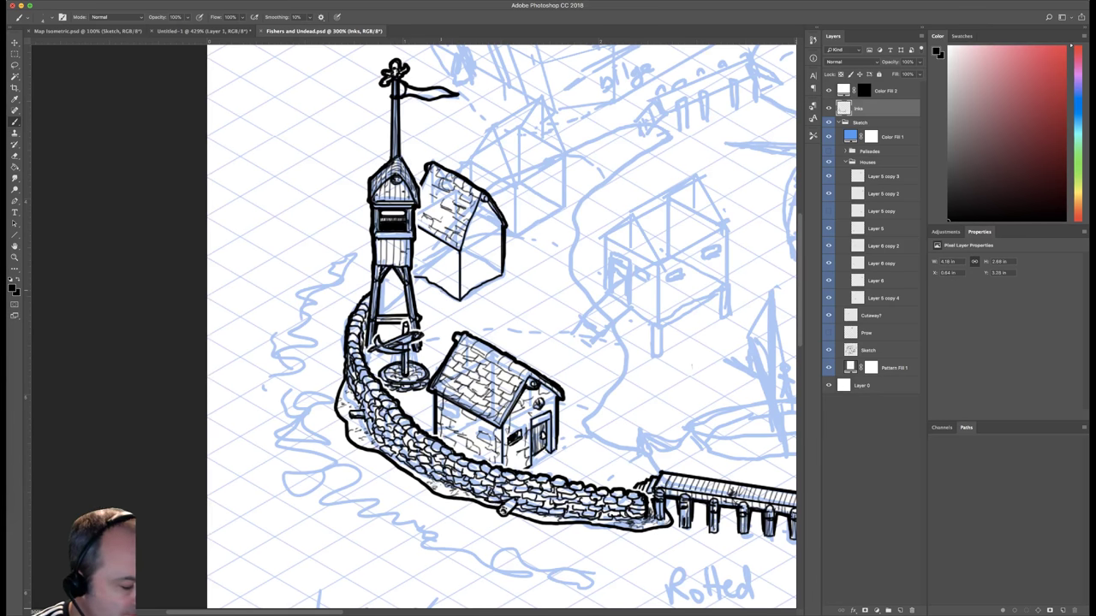
Erase a gap in the rear house's ground line and ink an arched doorway there with a small detail above it.
key("e")
left_click(444, 287)
key("b")
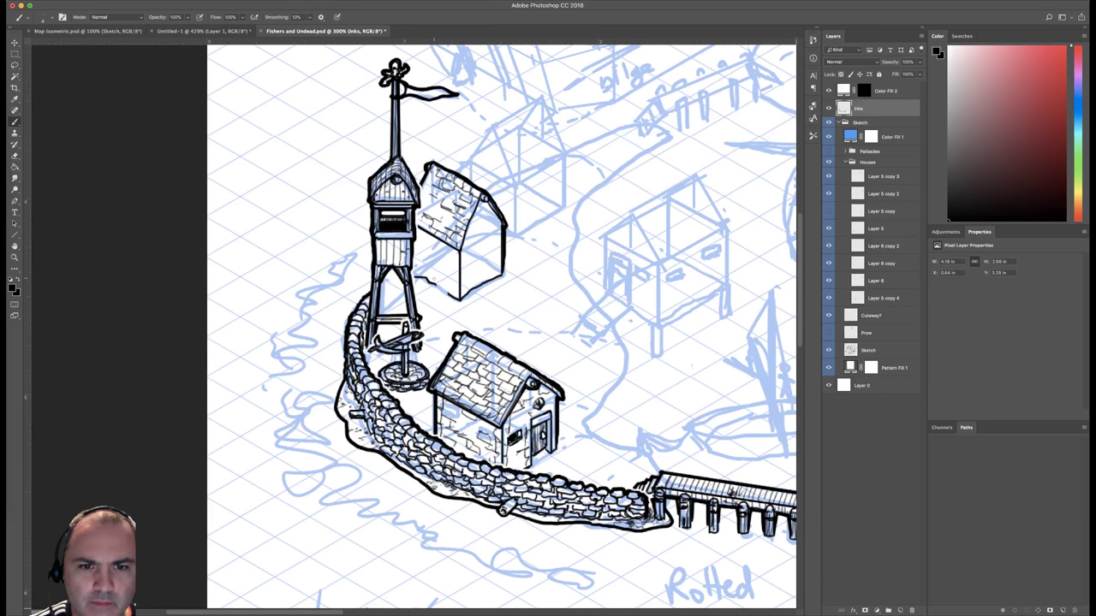
mouse_move(436, 286)
left_mouse_down()
mouse_move(436, 261)
mouse_move(449, 267)
left_mouse_up()
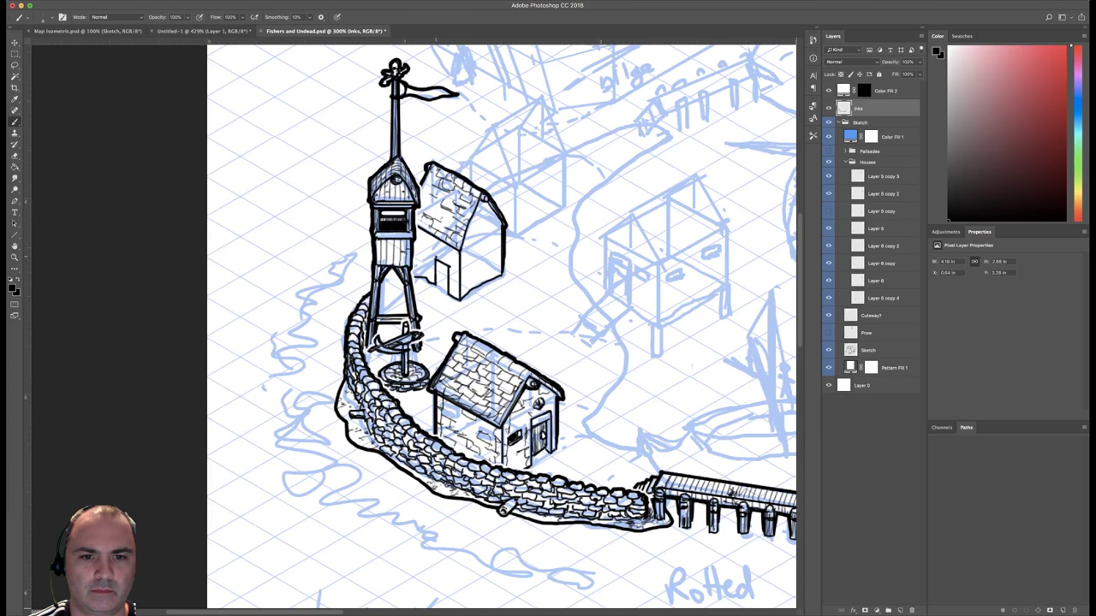
mouse_move(444, 255)
left_mouse_down()
mouse_move(449, 266)
mouse_move(438, 243)
mouse_move(441, 258)
left_mouse_up()
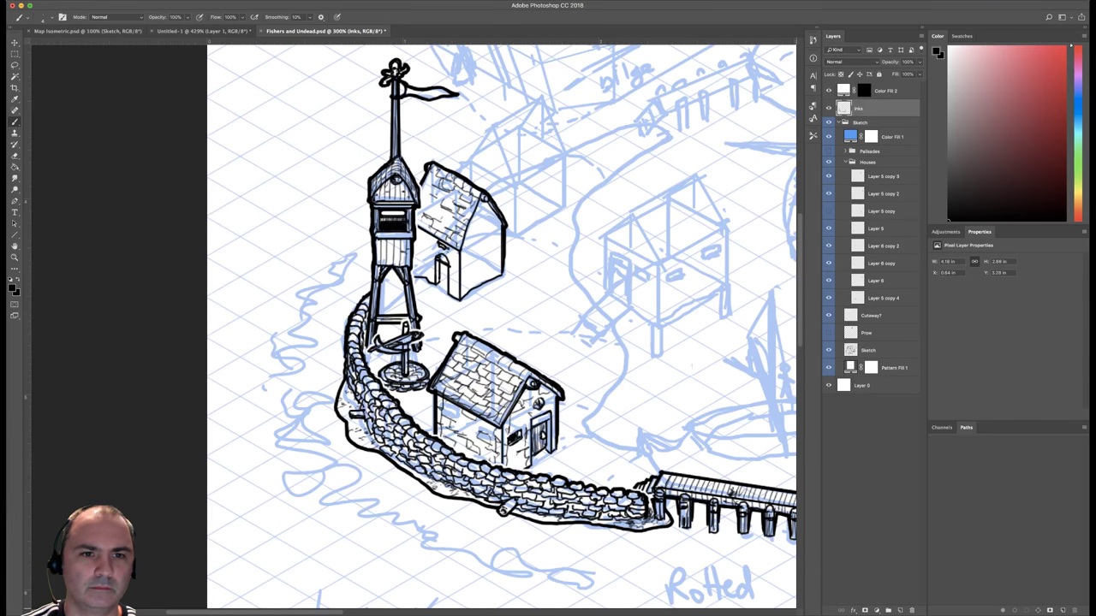
left_click_drag(322, 156, 295, 257)
key("super+z")
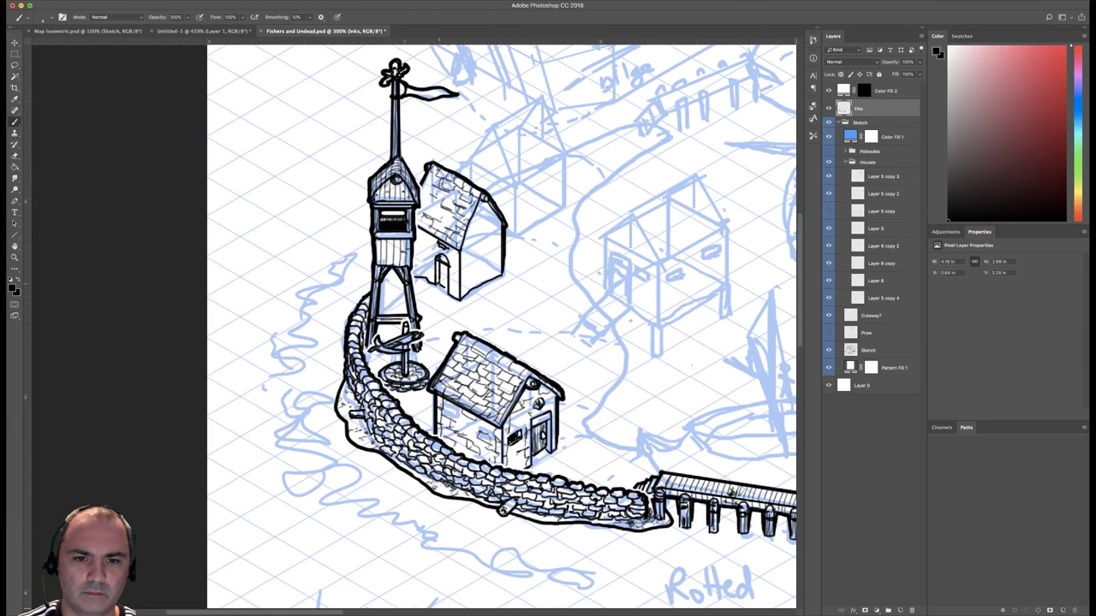
With the Faber Castell XS brush, add fine plank lines and shading to the rear house's door.
right_click(459, 270)
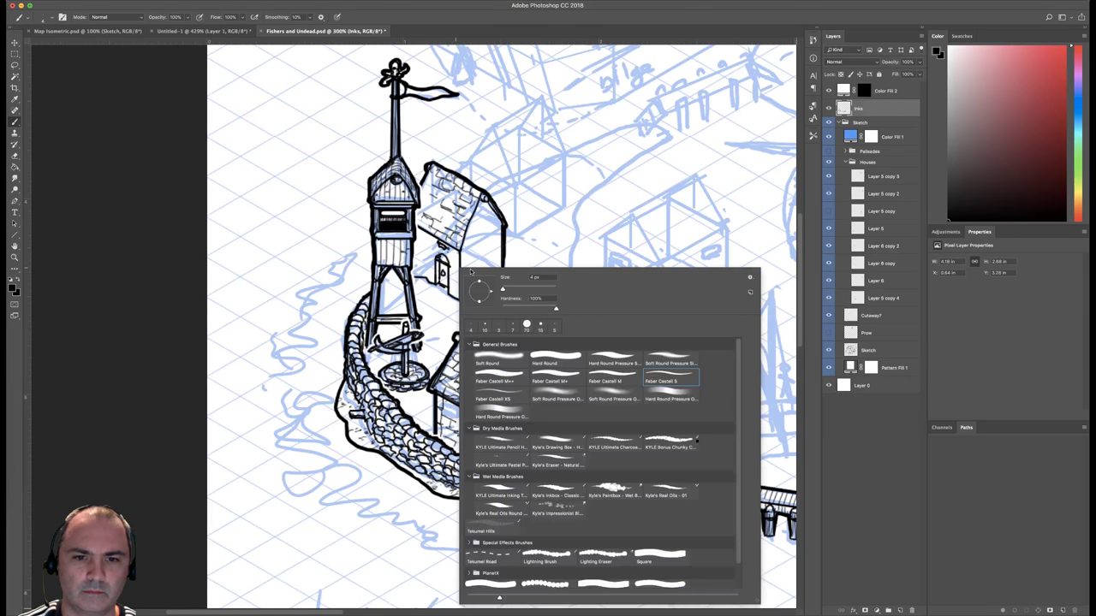
left_click(507, 393)
left_click(423, 297)
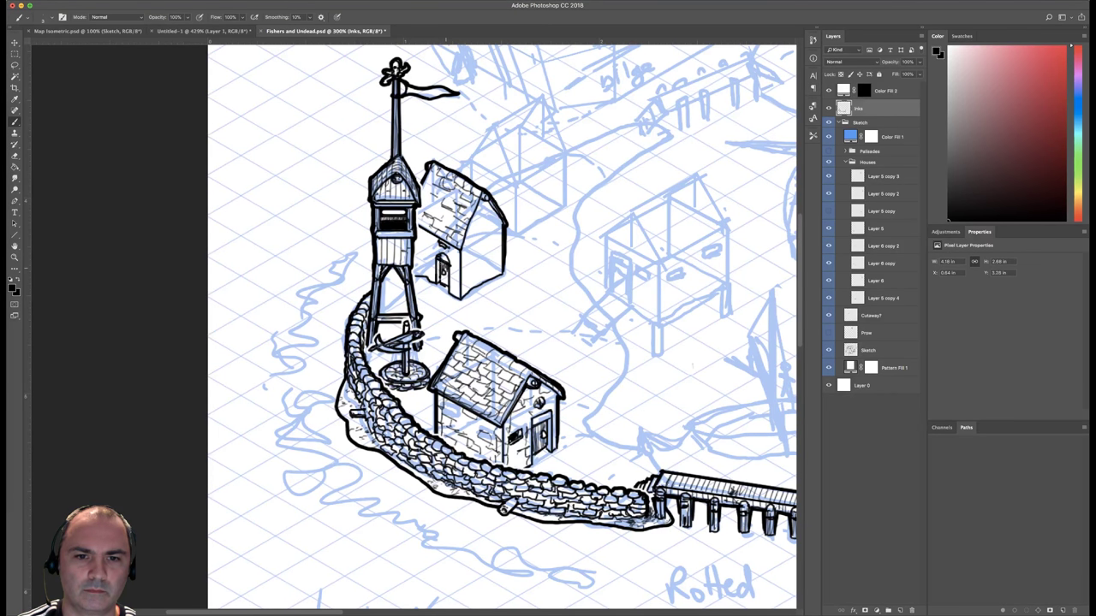
left_click_drag(447, 271, 447, 286)
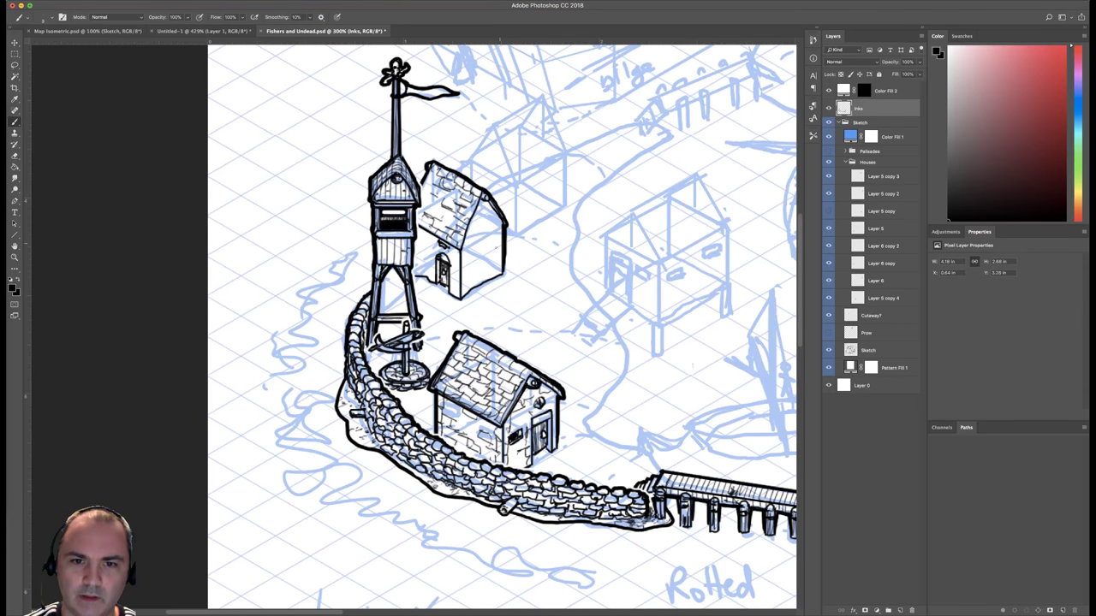
With the Faber Castell S brush, ink a small triangular window with a sill in the rear house's gable.
right_click(499, 248)
left_click(706, 365)
left_click(470, 247)
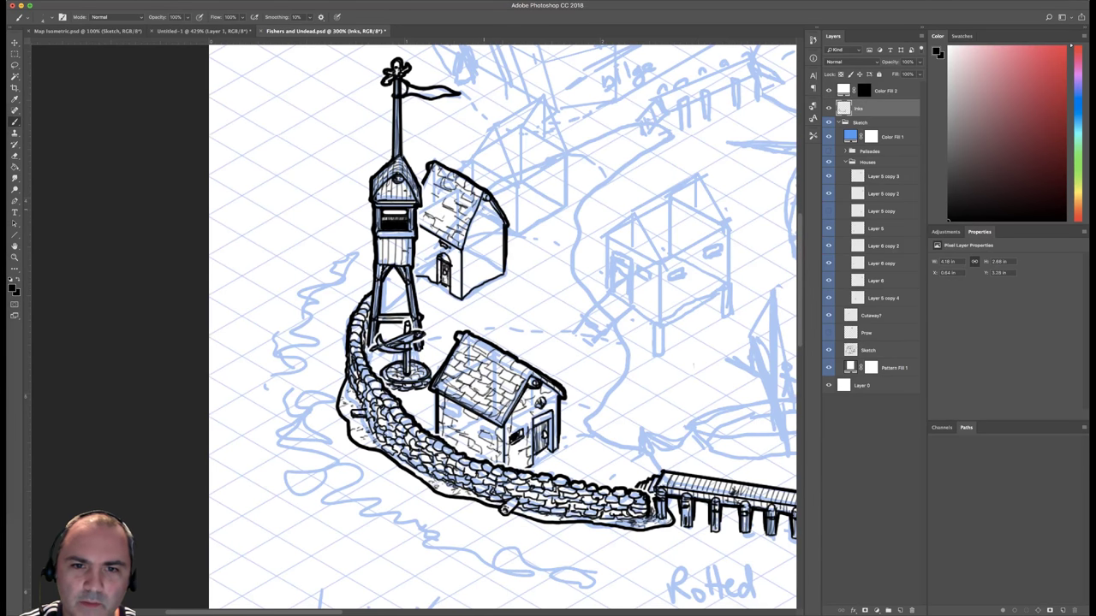
left_click_drag(483, 205, 488, 225)
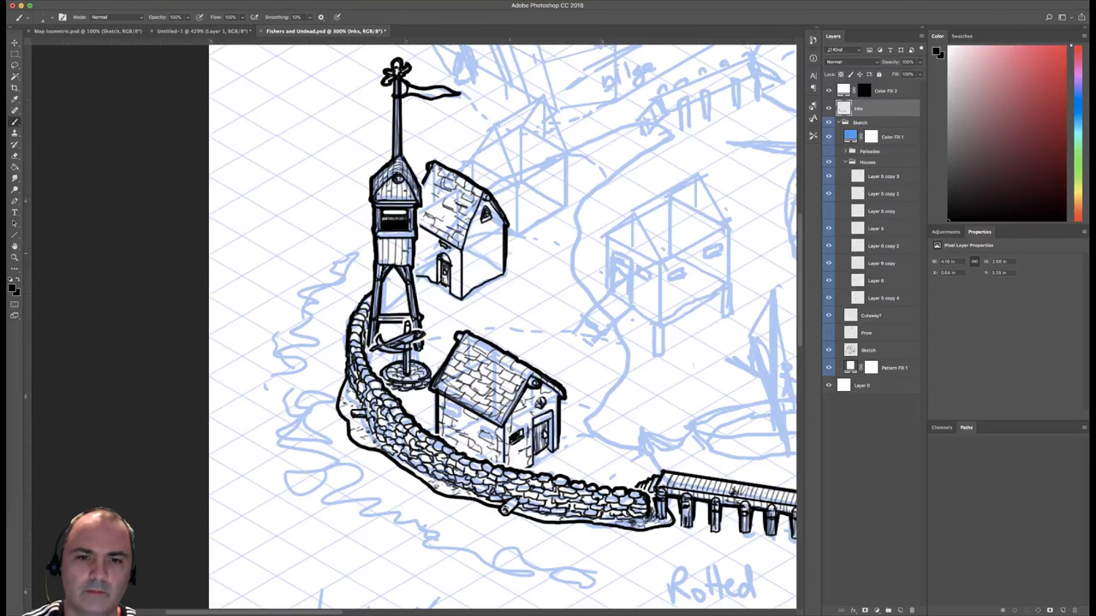
left_click_drag(482, 224, 490, 228)
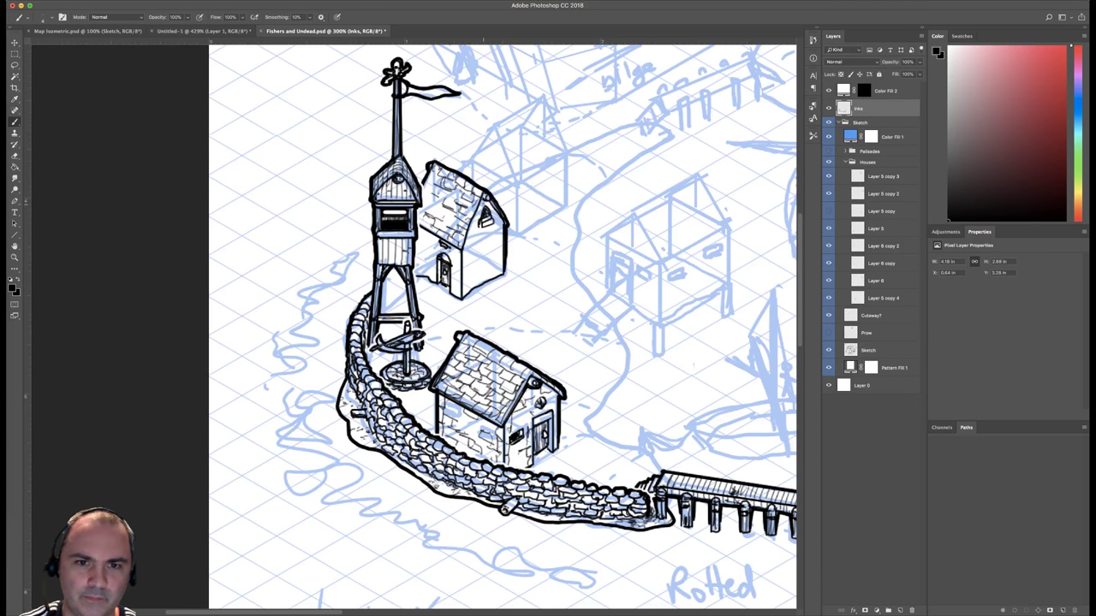
Ink windows and a small doorway on the rear house's gable wall, and add fine stone lines to its walls with the Faber Castell XS brush.
mouse_move(481, 228)
left_mouse_down()
mouse_move(492, 225)
mouse_move(470, 262)
left_mouse_up()
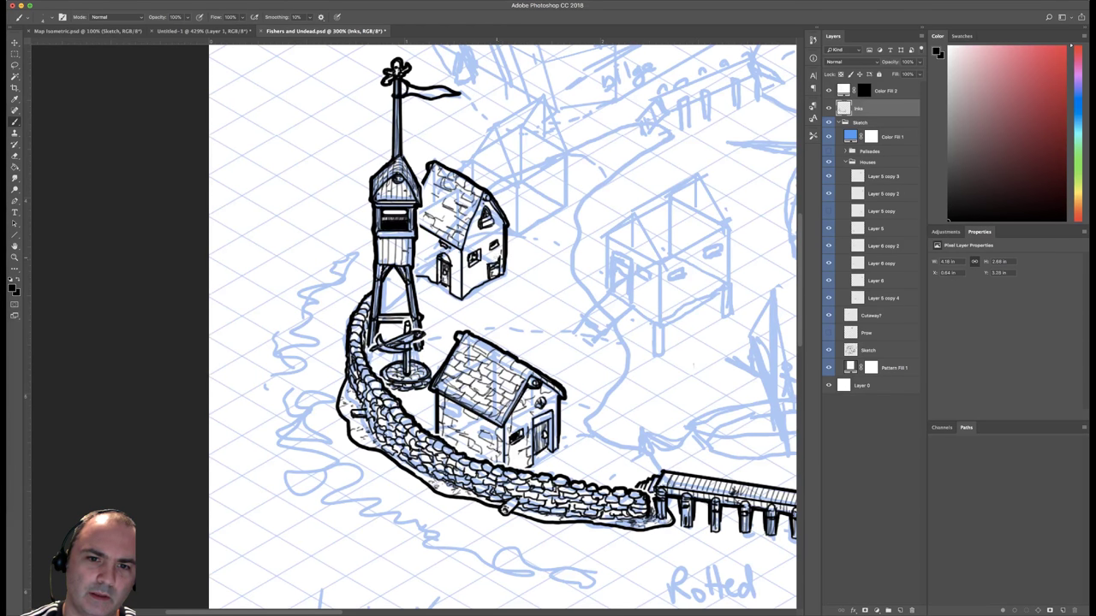
mouse_move(488, 263)
left_mouse_down()
mouse_move(486, 276)
mouse_move(502, 274)
left_mouse_up()
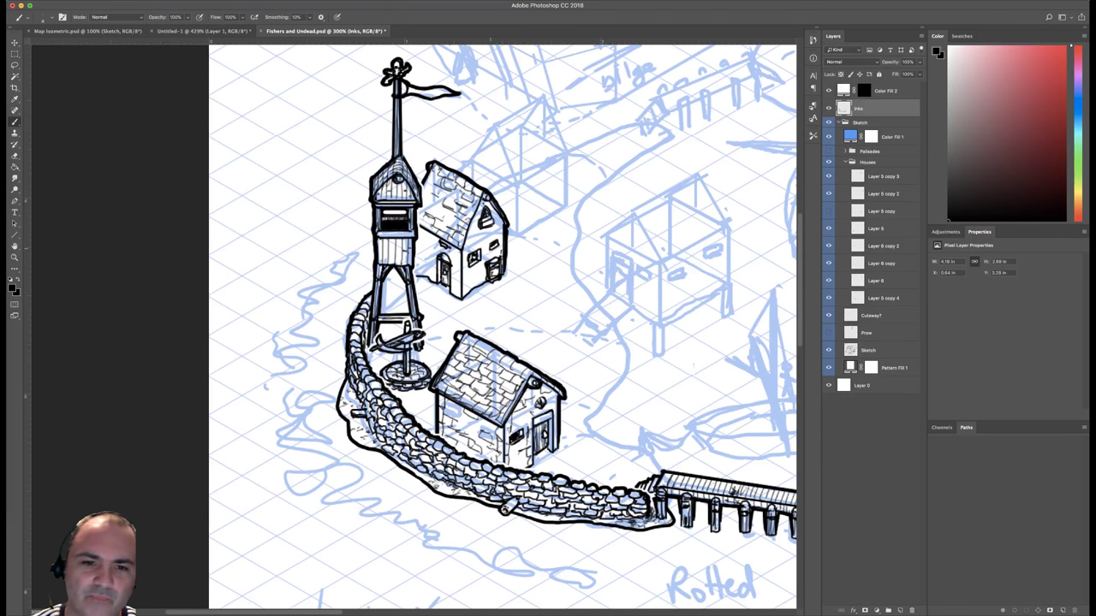
right_click(482, 247)
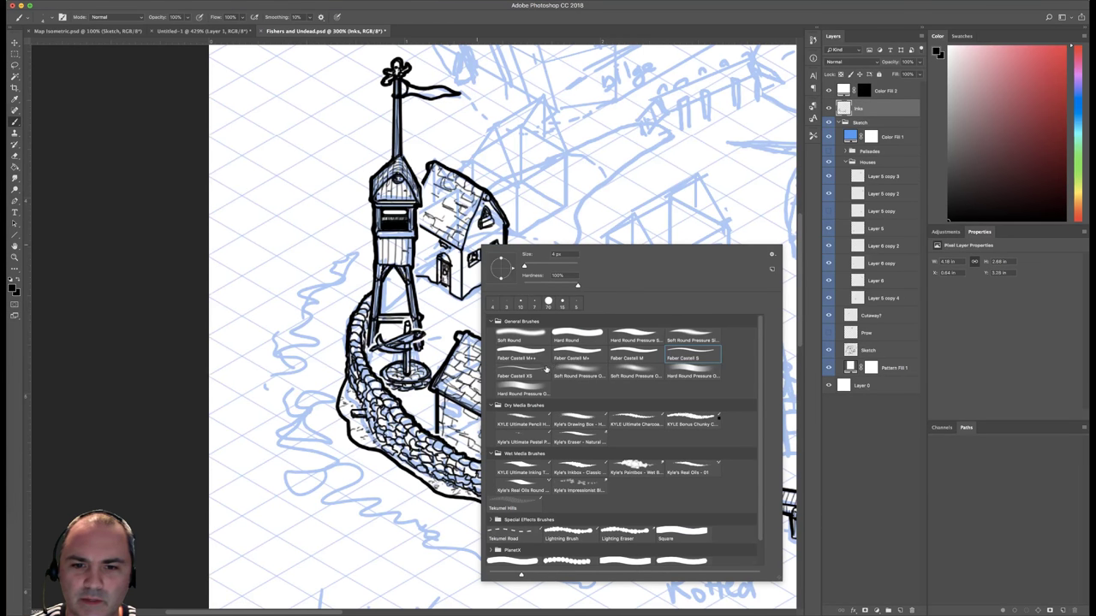
left_click(539, 370)
key("Return")
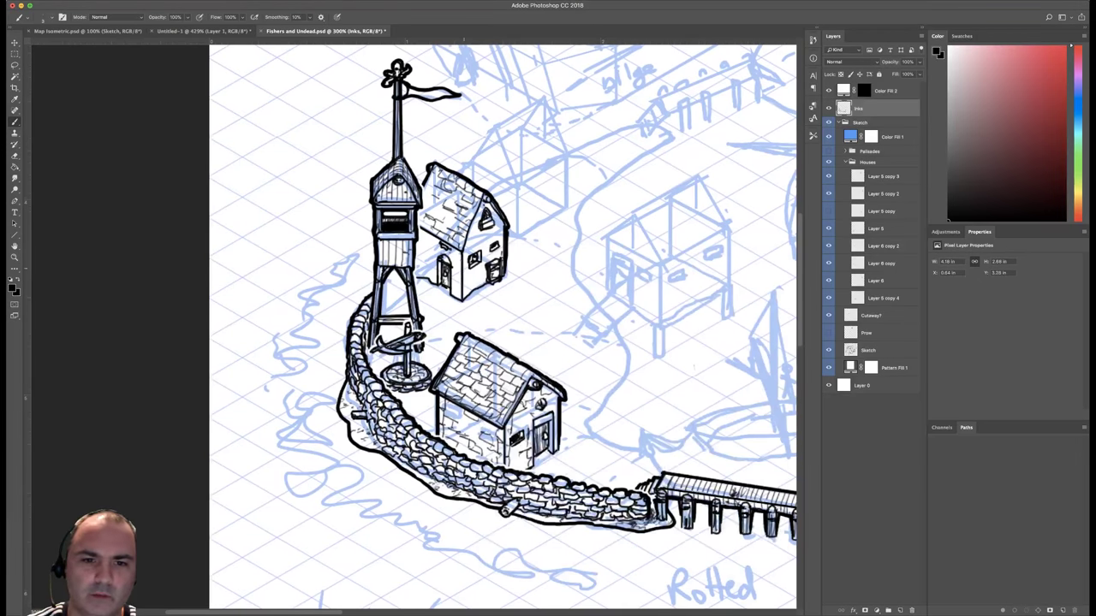
left_click_drag(458, 257, 458, 268)
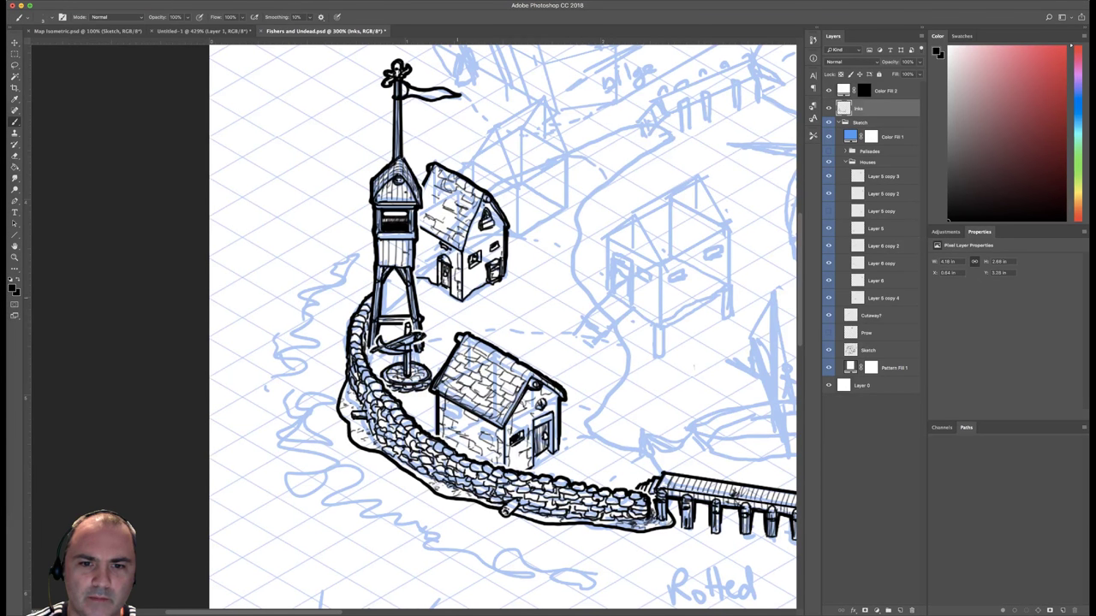
left_click_drag(466, 257, 466, 271)
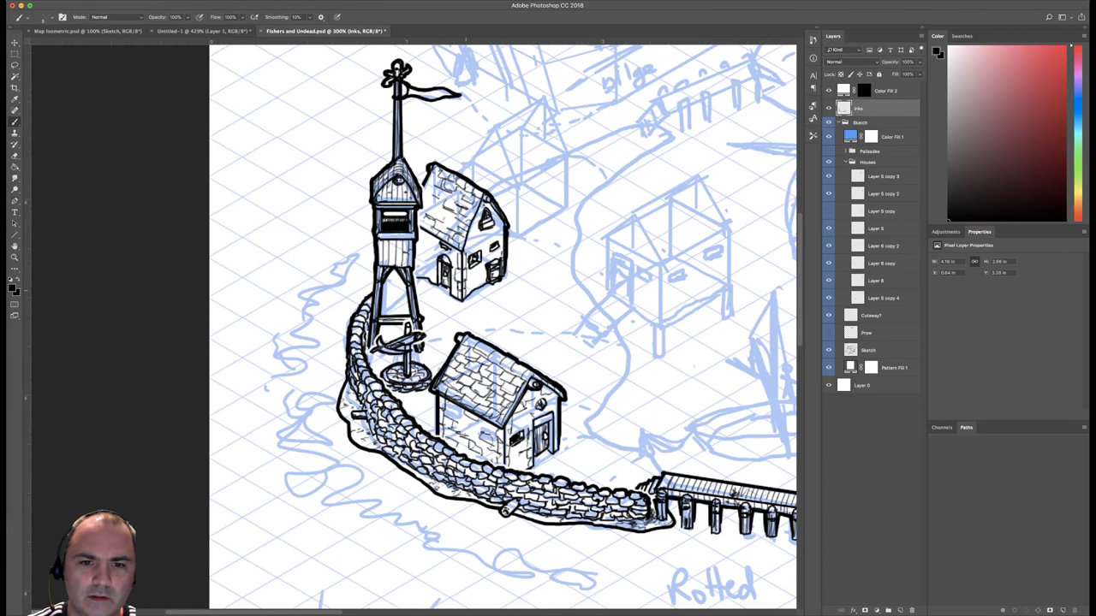
left_click_drag(500, 231, 502, 252)
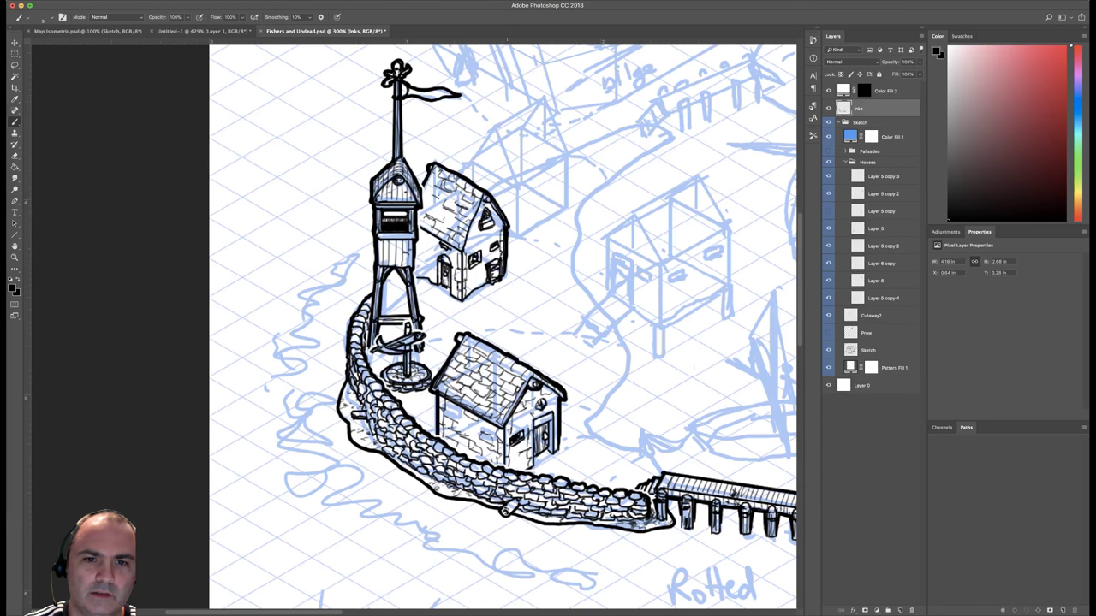
With the Faber Castell S brush, ink windows under the rear house's eave and small plants and stones on the ground beside both houses.
mouse_move(544, 238)
left_mouse_down()
mouse_move(590, 252)
mouse_move(456, 196)
left_mouse_up()
key("super+minus")
key("super+minus")
key("super+minus")
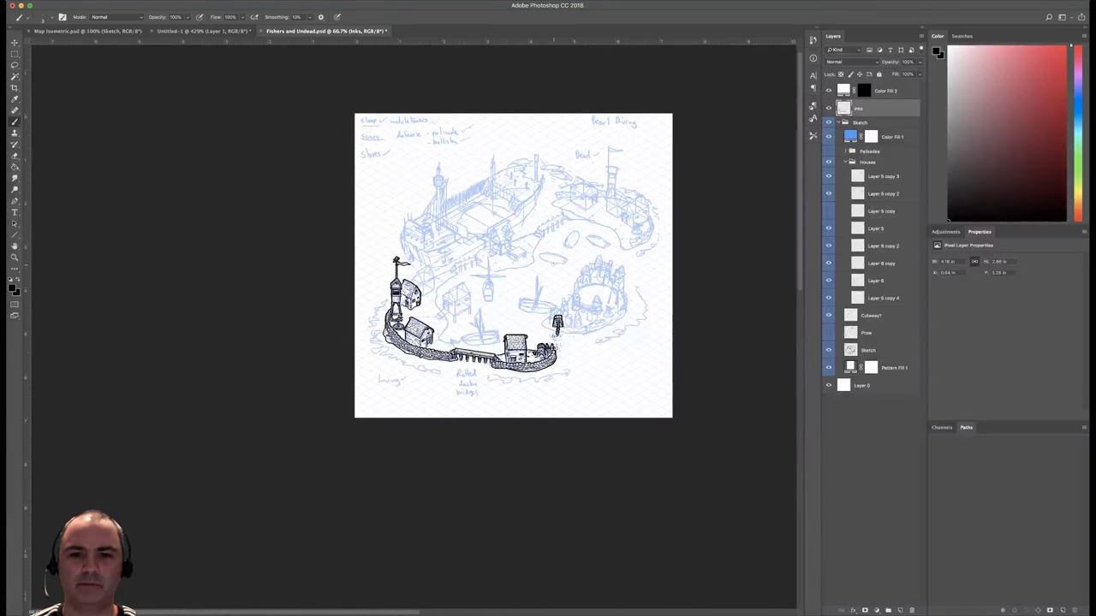
key("super+plus")
key("super+plus")
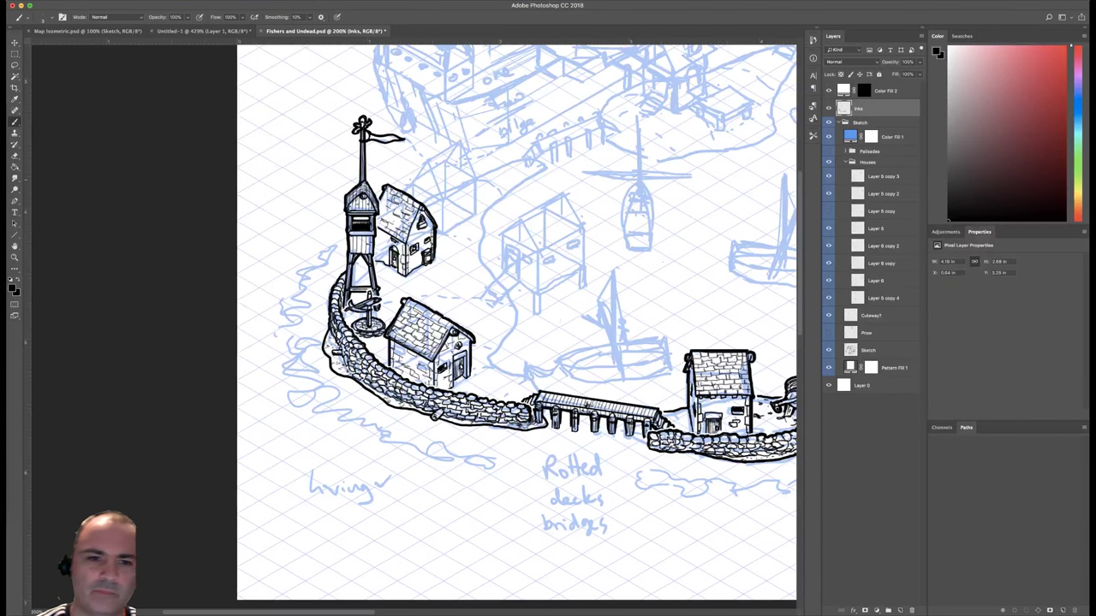
scroll(516, 325, "left", 2)
scroll(516, 325, "up", 1)
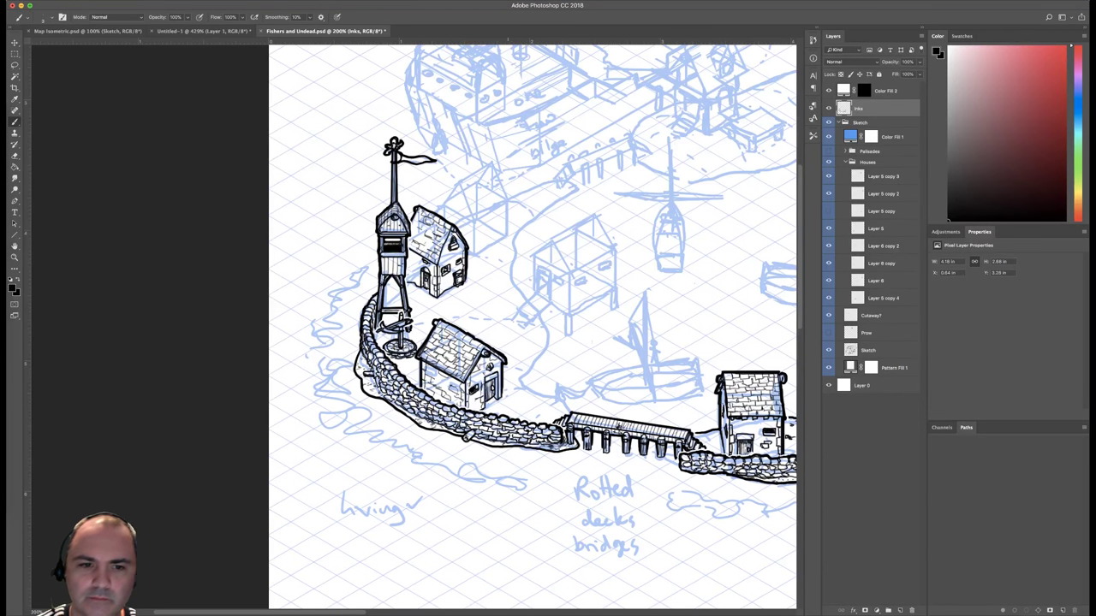
right_click(579, 250)
left_click(792, 357)
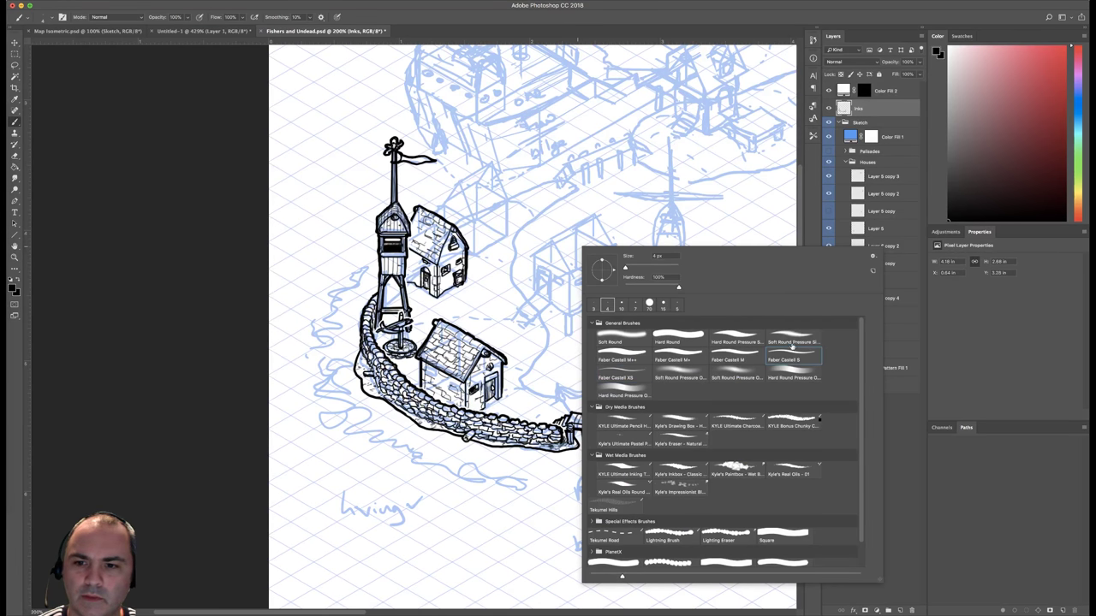
key("Return")
scroll(411, 317, "up", 1)
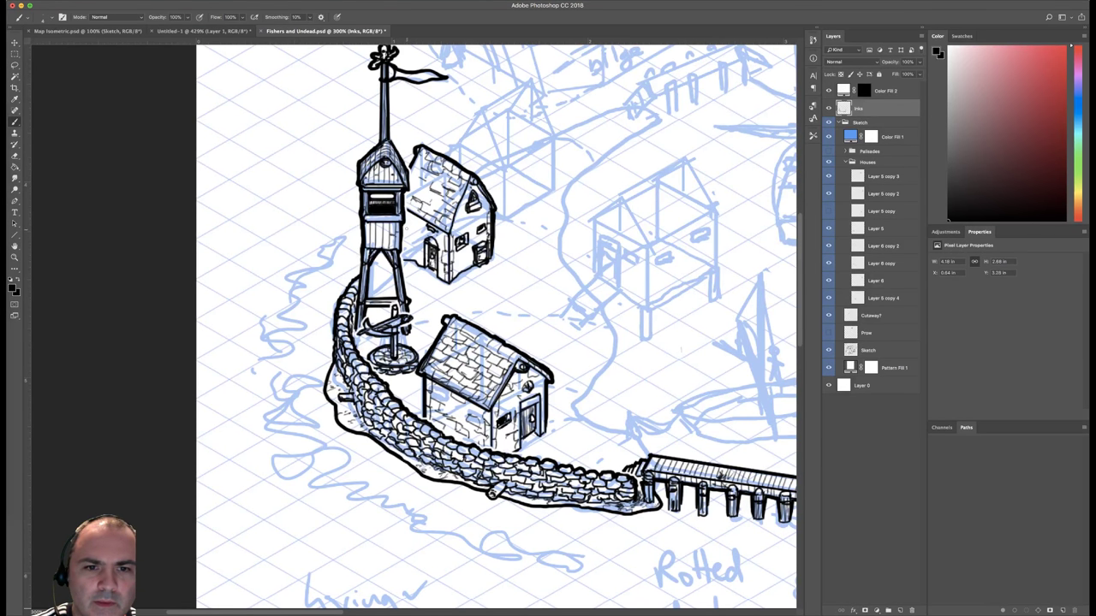
mouse_move(407, 230)
left_mouse_down()
mouse_move(416, 241)
mouse_move(417, 220)
mouse_move(455, 225)
left_mouse_up()
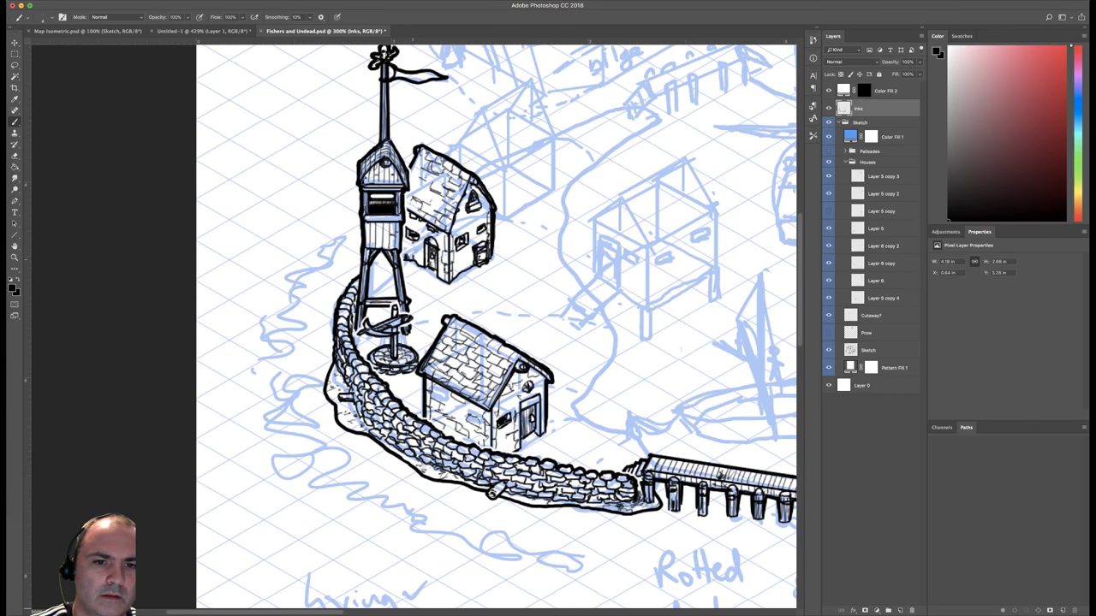
left_click_drag(415, 249, 415, 267)
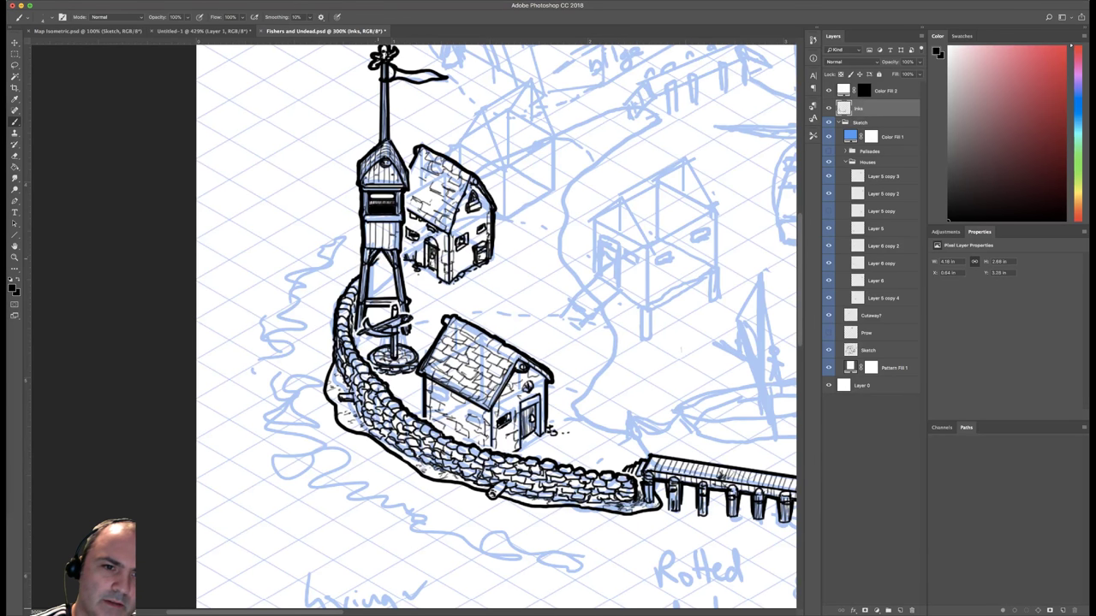
With the Faber Castell S brush, ink the stonework seen between the watchtower's legs.
right_click(386, 264)
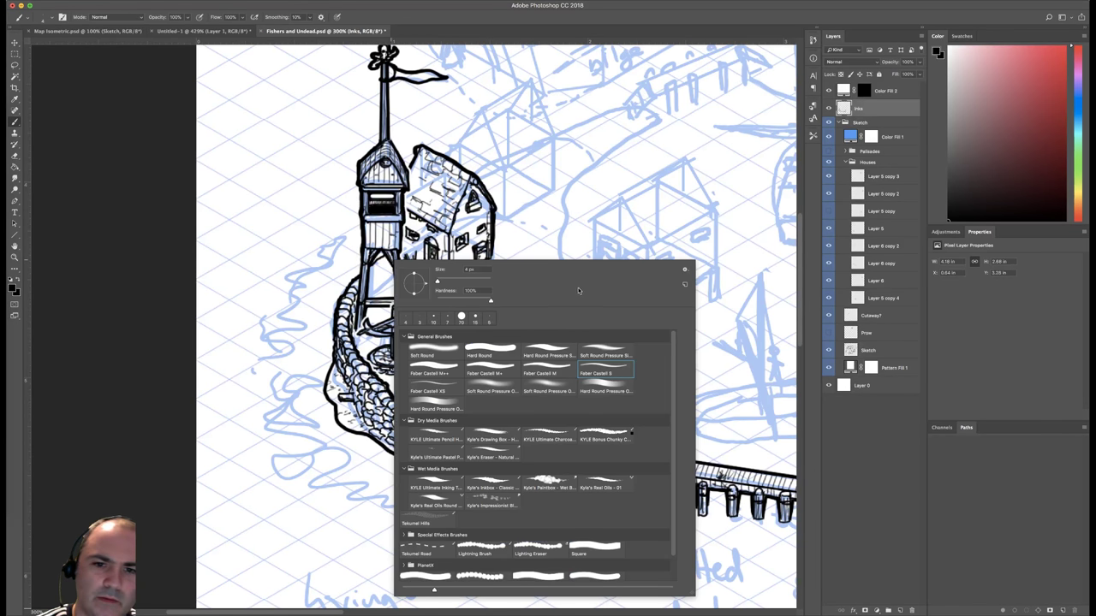
left_click(599, 365)
left_click_drag(373, 239, 379, 240)
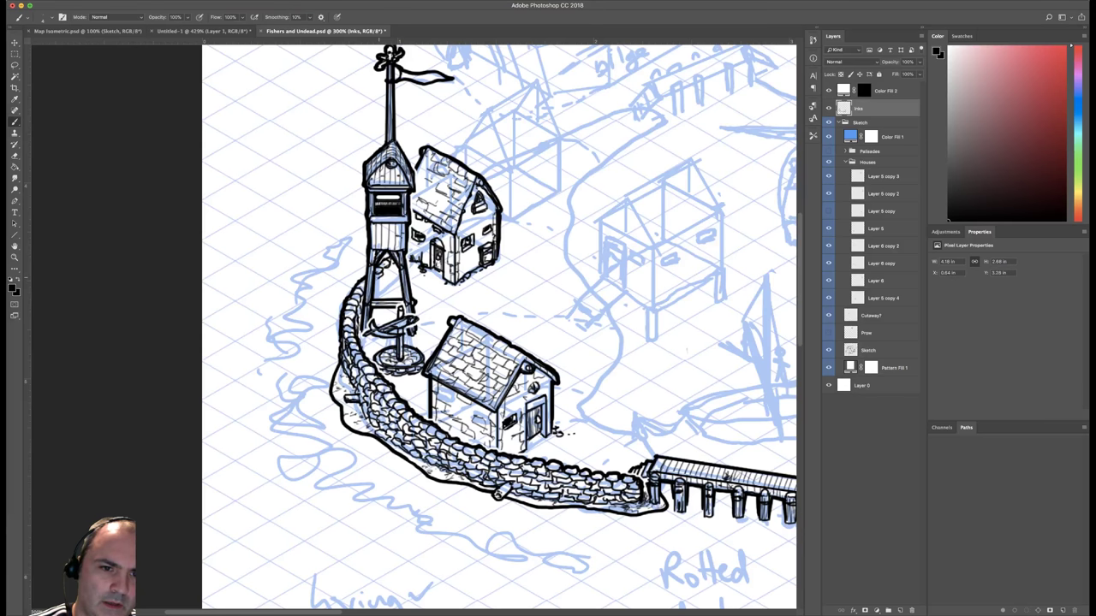
mouse_move(382, 276)
left_mouse_down()
mouse_move(378, 287)
mouse_move(387, 269)
mouse_move(387, 287)
left_mouse_up()
left_click_drag(396, 269, 393, 278)
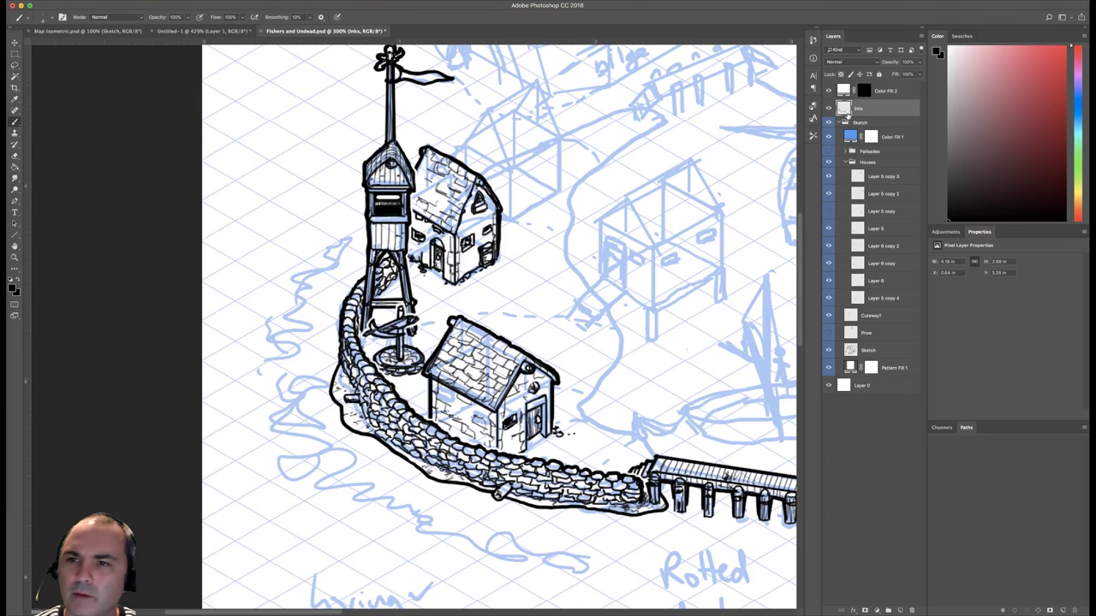
Paint white on the Color Fill 2 mask along the watchtower's legs to separate them from the stonework and wall behind.
left_click(864, 89)
right_click(440, 216)
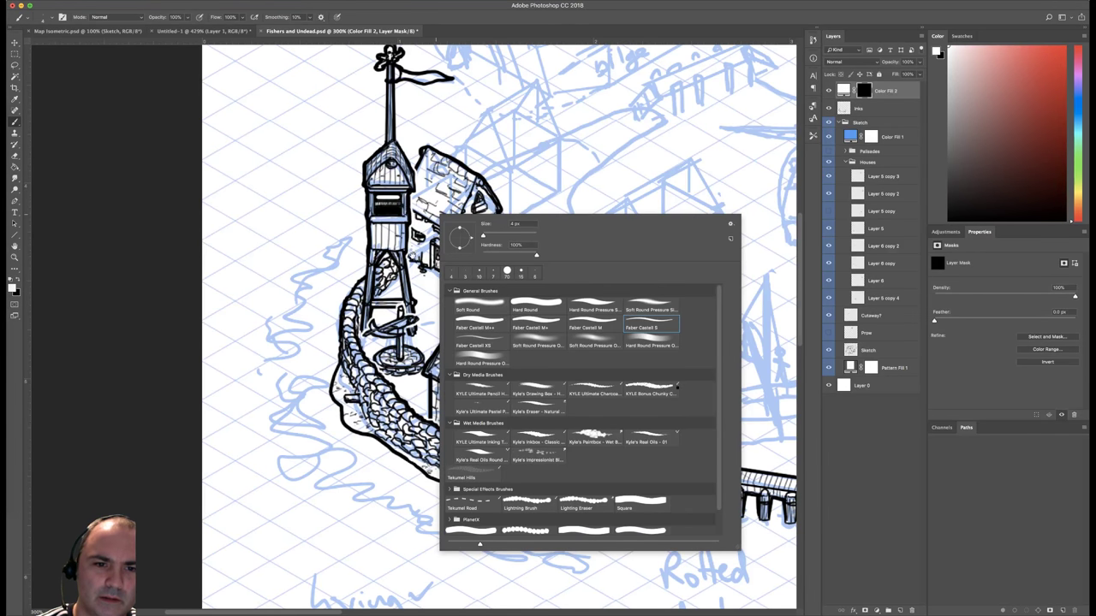
key("Return")
key("super+plus")
key("super+plus")
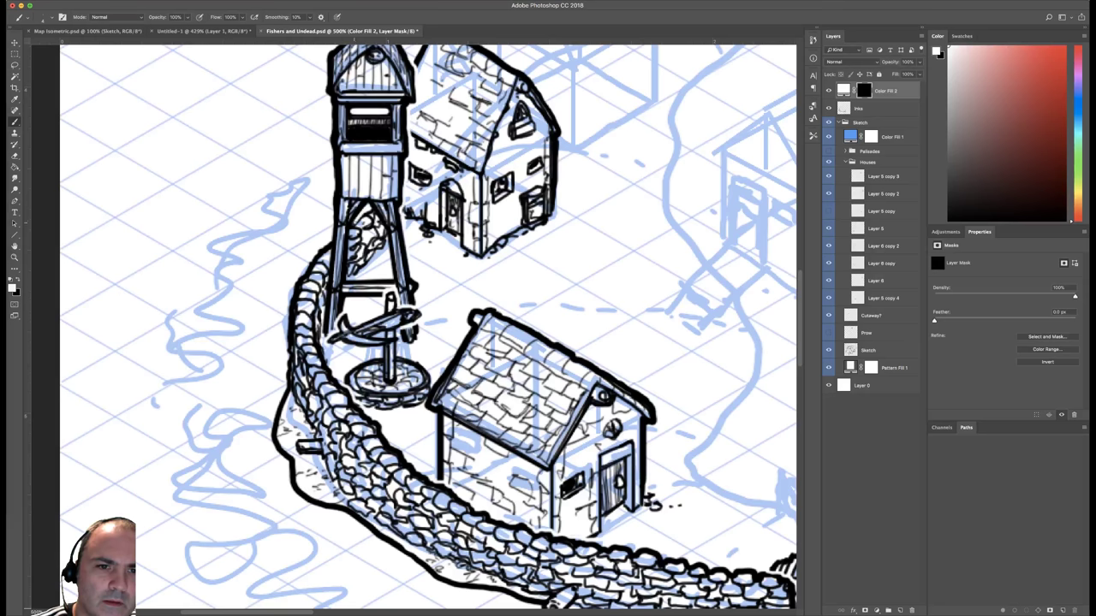
left_click_drag(351, 232, 347, 275)
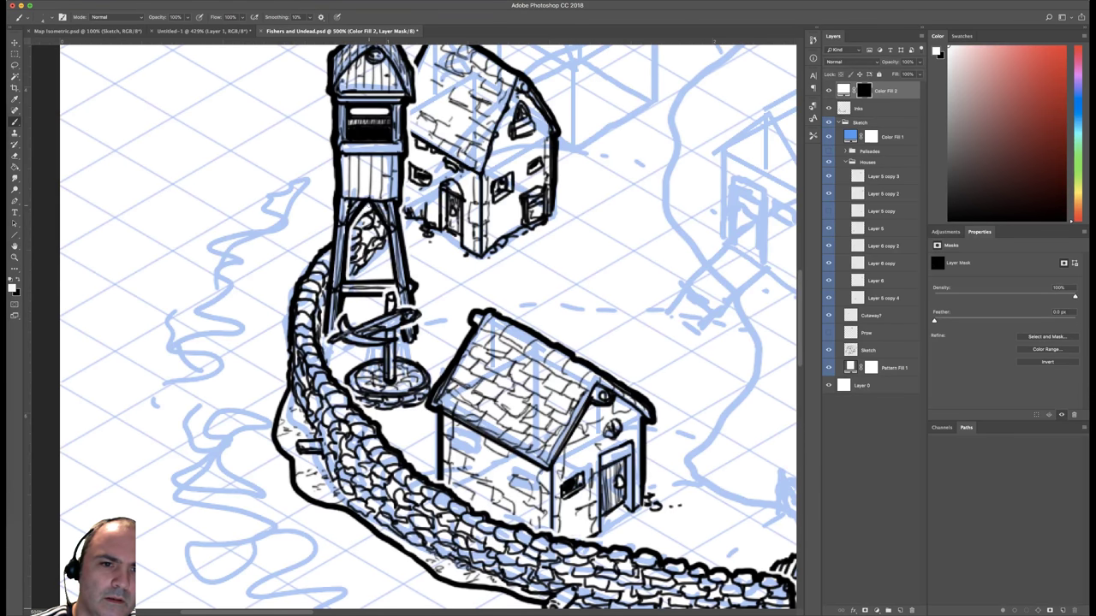
left_click_drag(368, 204, 389, 266)
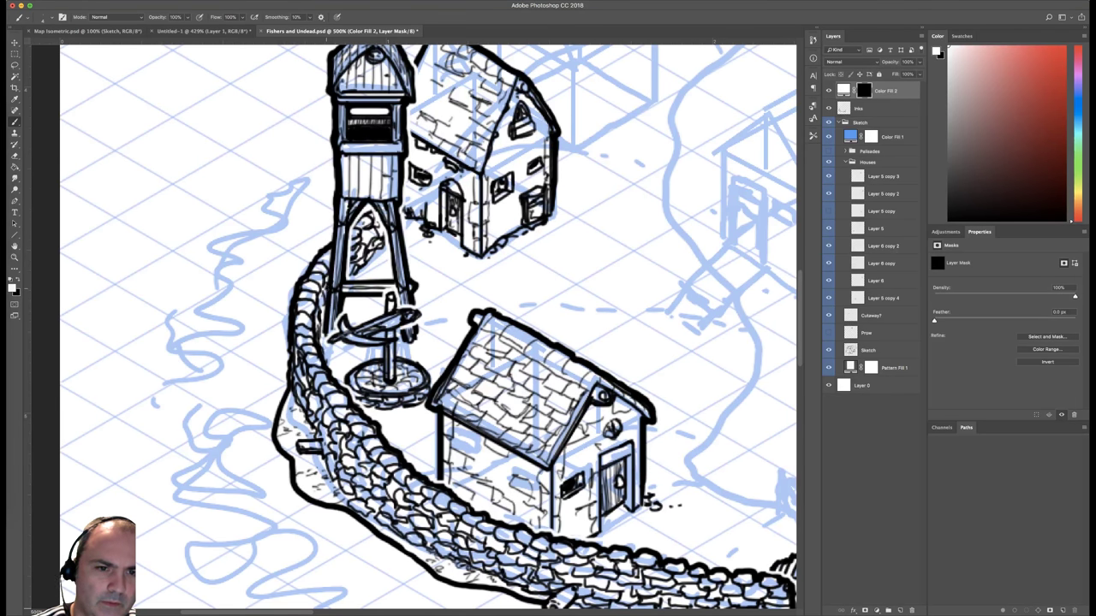
left_click_drag(326, 288, 326, 290)
left_click_drag(330, 238, 327, 291)
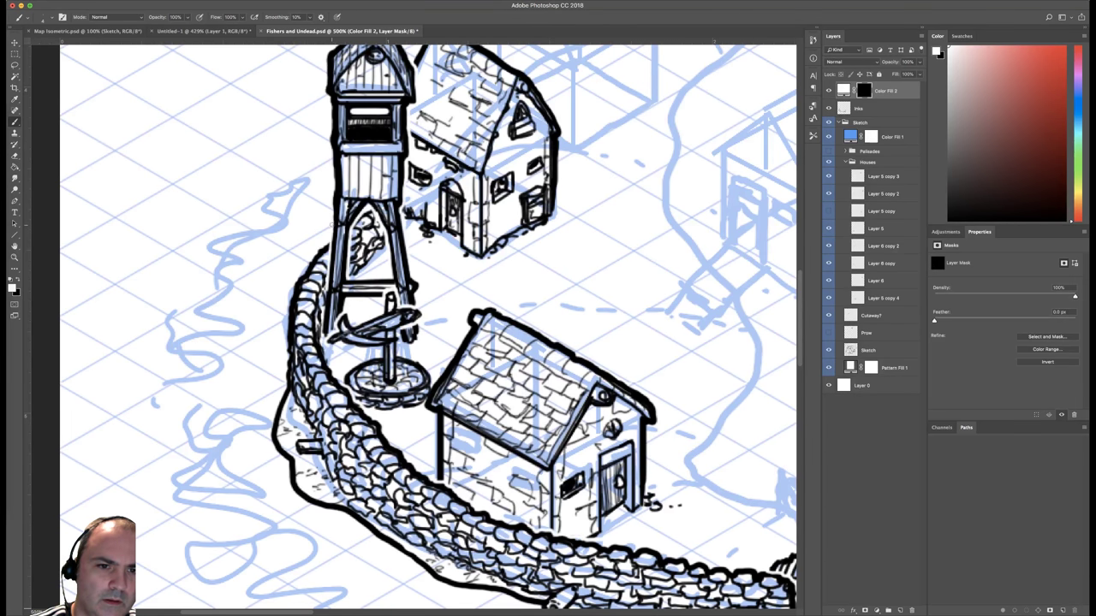
left_click_drag(330, 242, 324, 305)
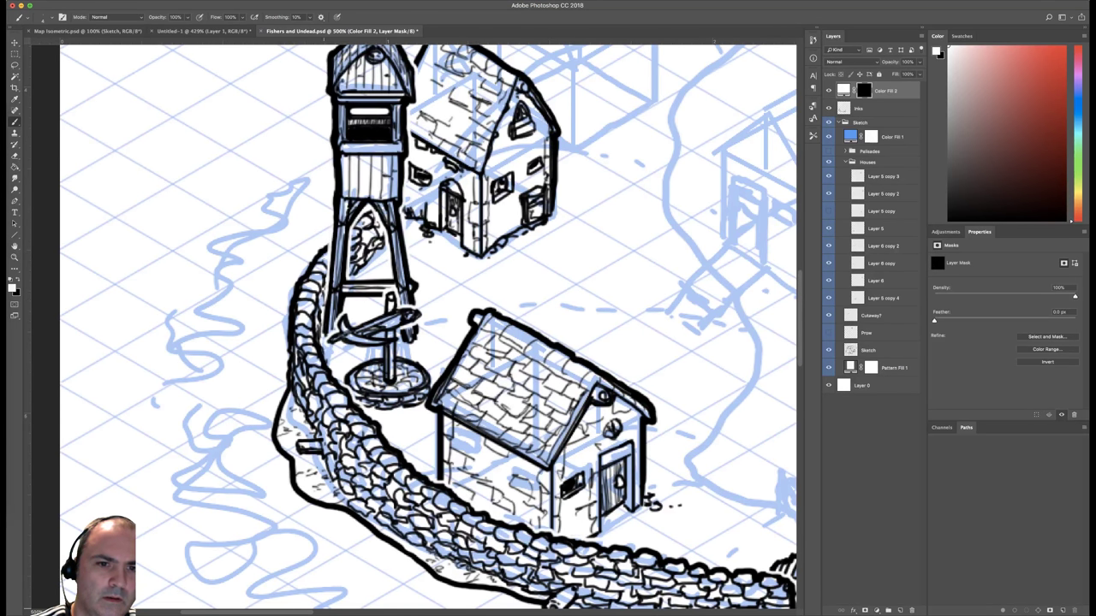
left_click_drag(416, 203, 423, 265)
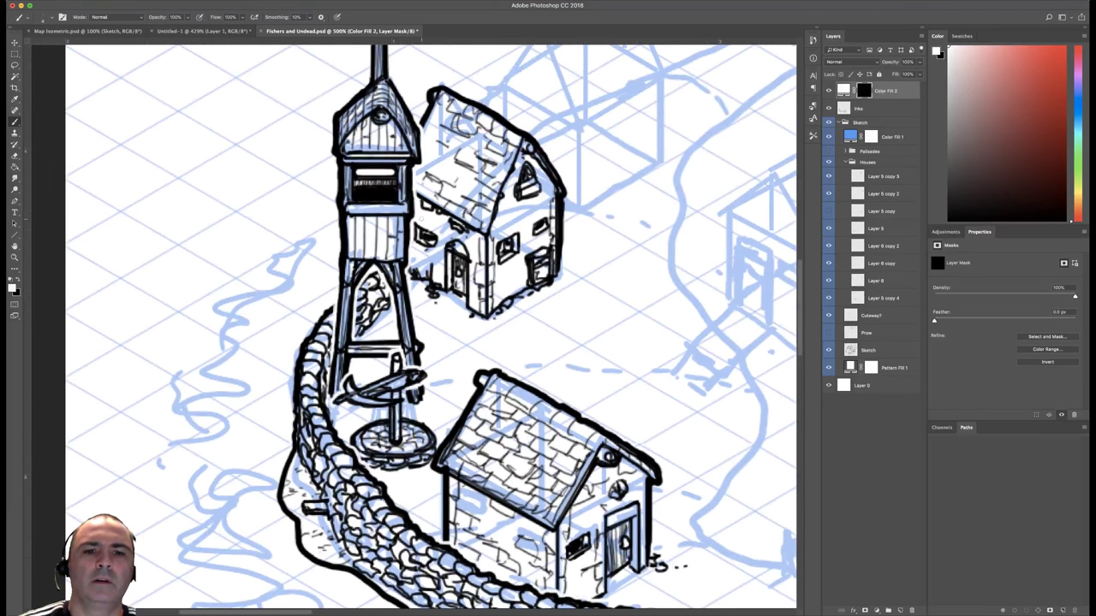
Examine the whole map and the inked shoreline against the remaining blue sketch.
key("super+minus")
key("super+minus")
key("super+minus")
key("super+minus")
key("super+minus")
key("super+minus")
key("super+minus")
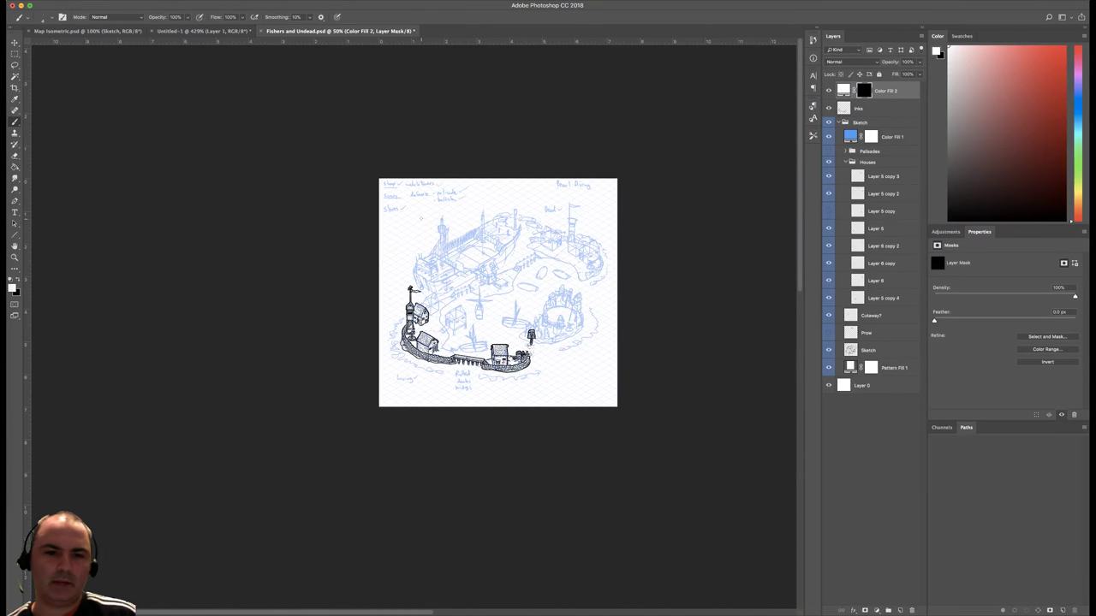
left_click_drag(412, 327, 505, 326)
key("super+plus")
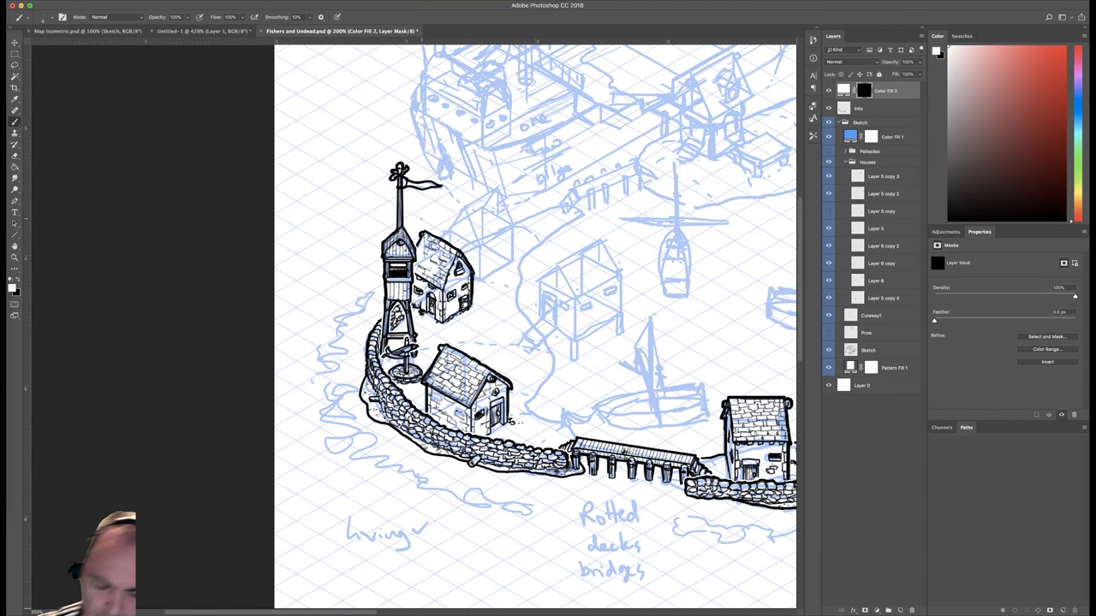
left_click_drag(608, 243, 507, 246)
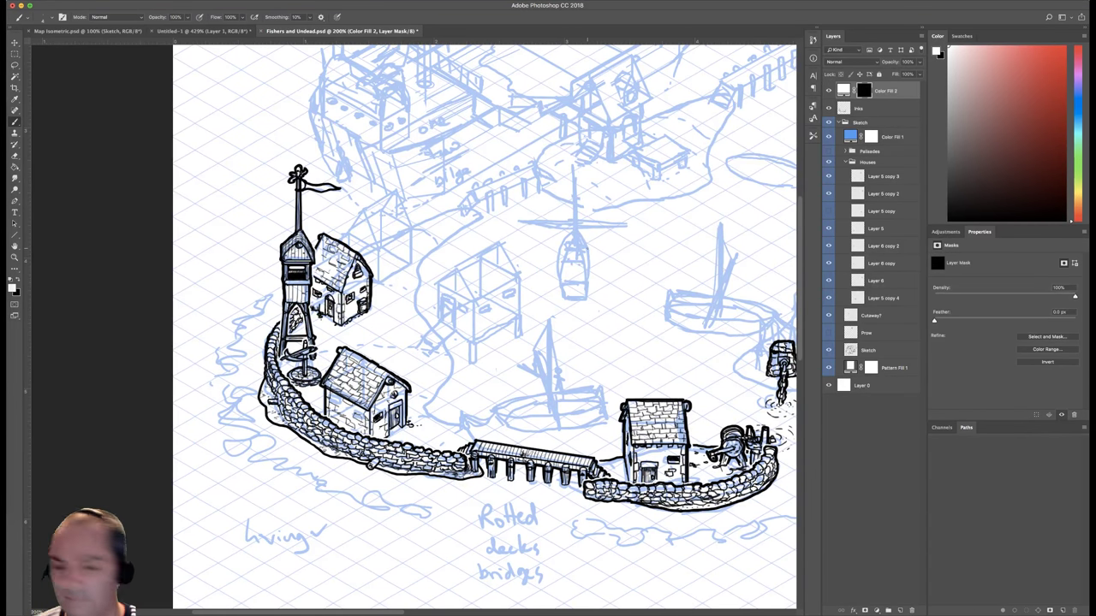
left_click_drag(409, 261, 397, 249)
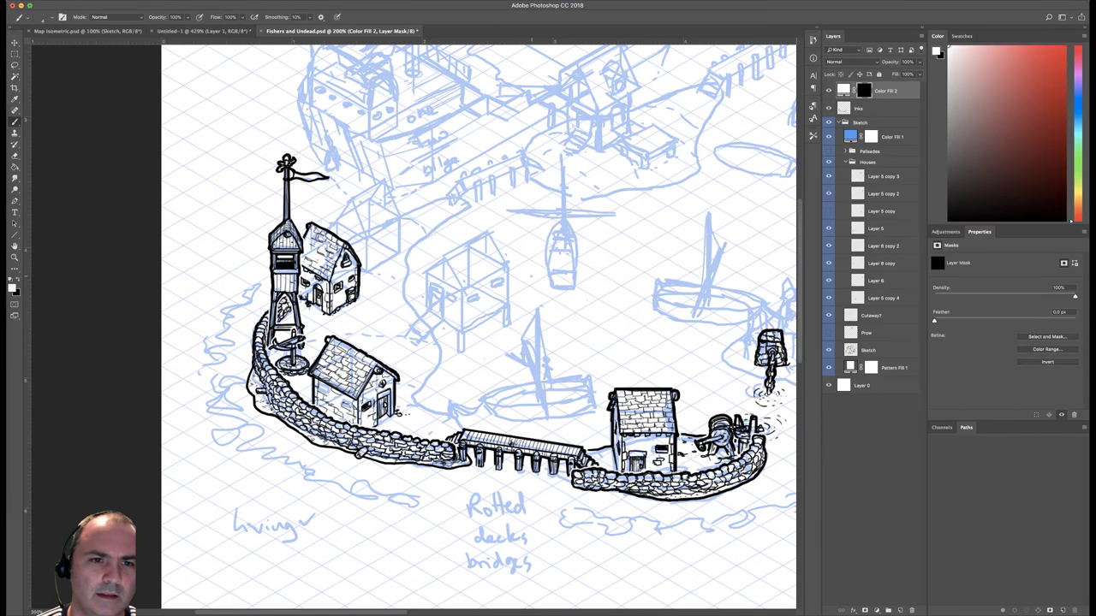
scroll(531, 281, "up", 2)
scroll(531, 278, "down", 2)
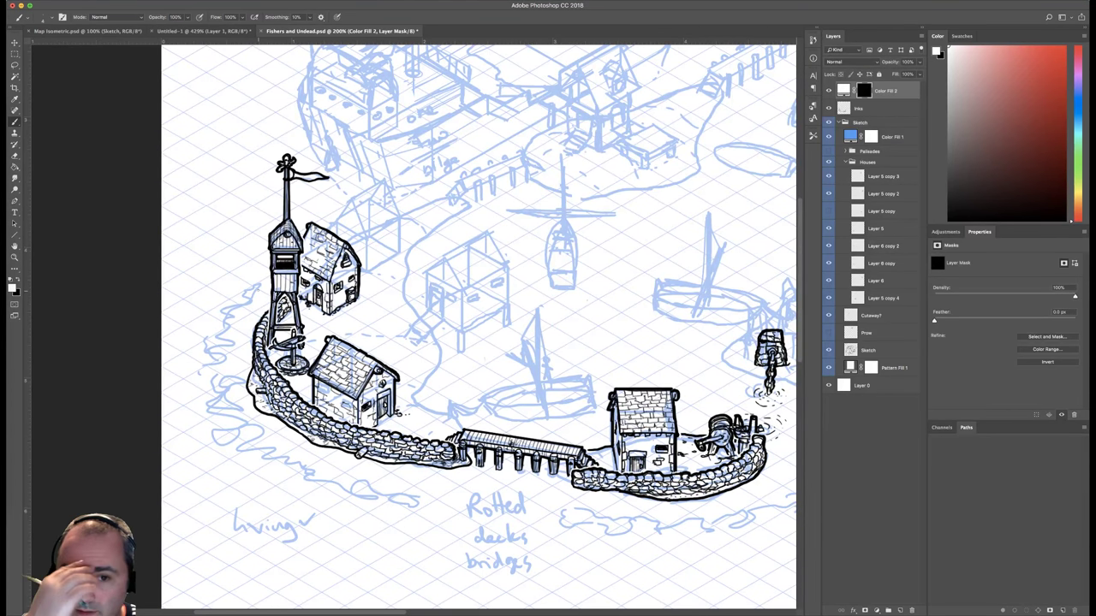
scroll(492, 312, "down", 2)
scroll(492, 312, "left", 1)
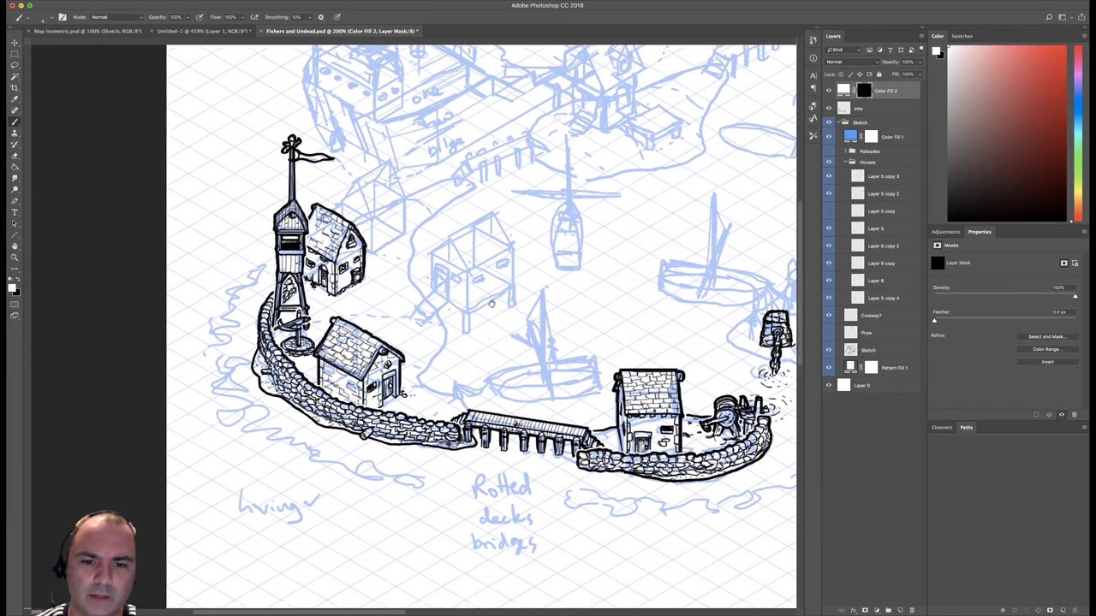
On the Inks layer, ink the outline of the stilt house's chimney with the Faber Castell S brush.
right_click(503, 291)
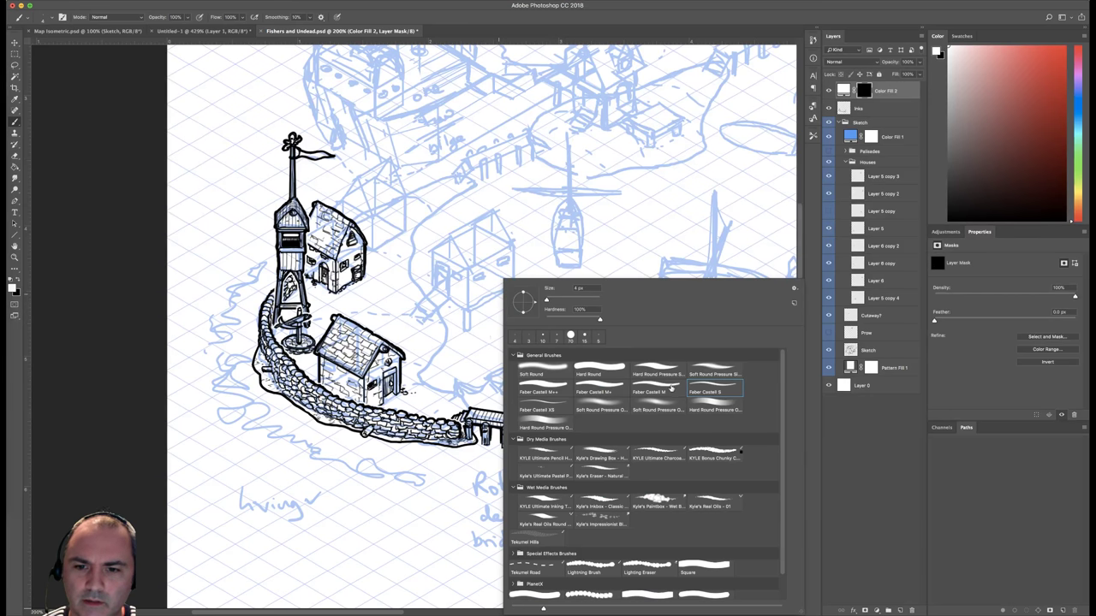
left_click(673, 388)
left_click(713, 390)
left_click(454, 287)
scroll(488, 271, "up", 1)
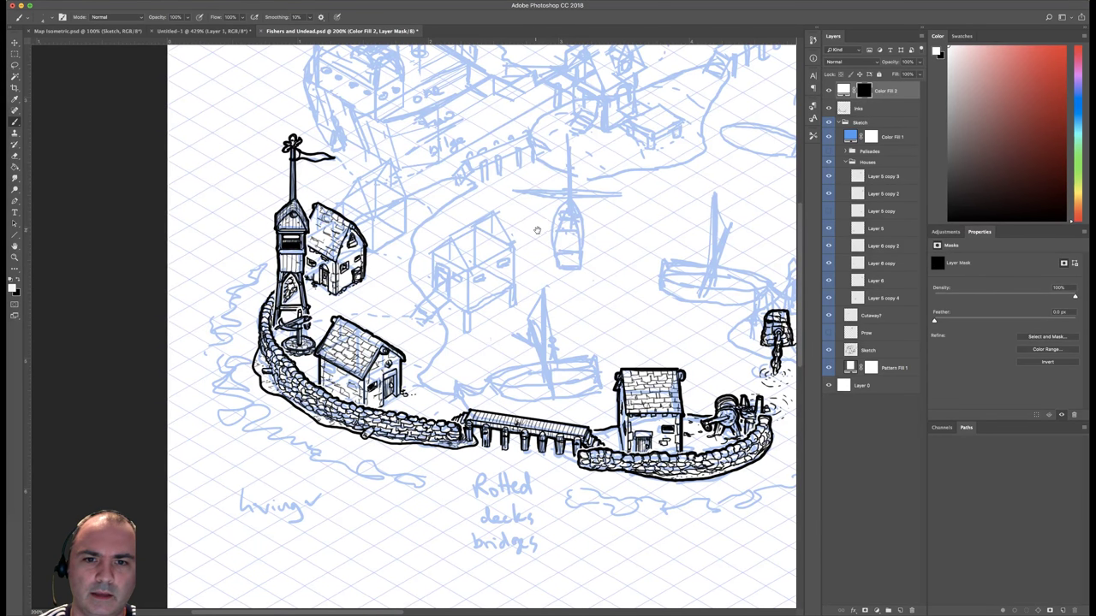
scroll(537, 230, "up", 2)
scroll(537, 230, "right", 1)
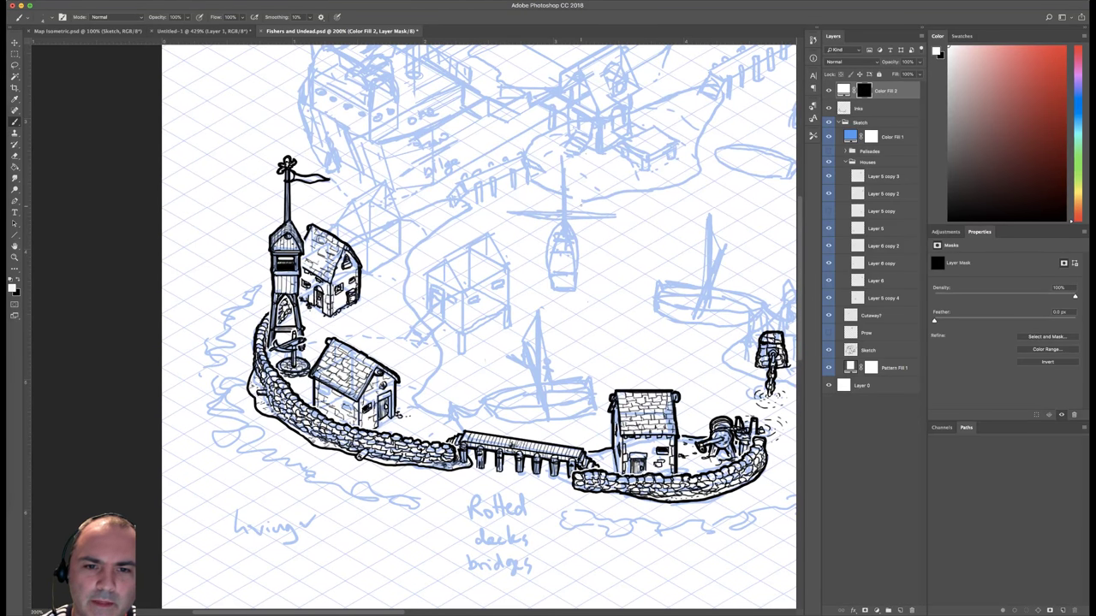
key("super+plus")
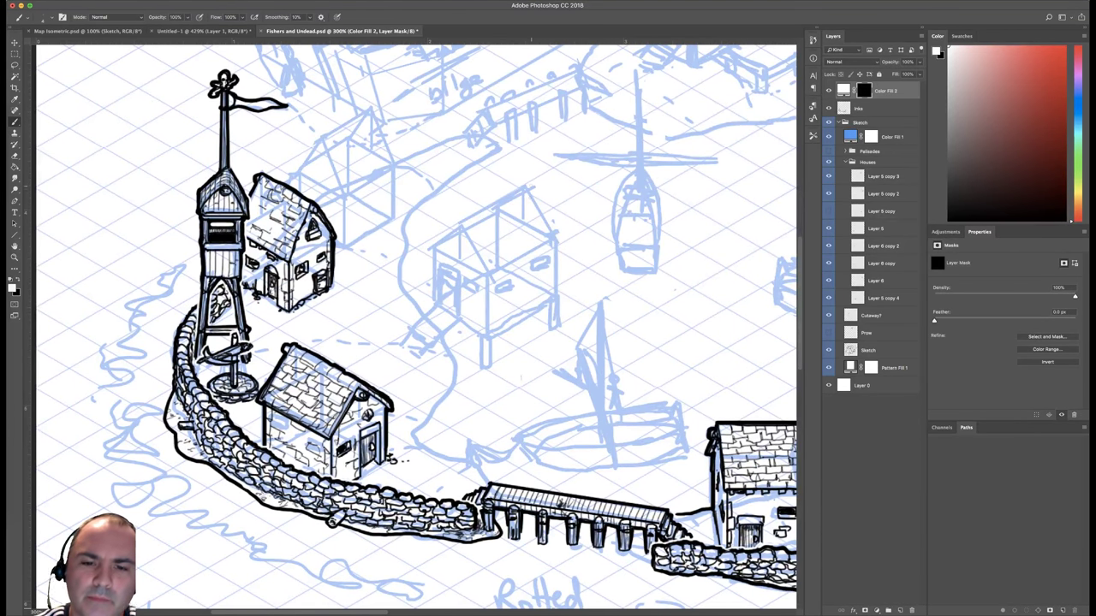
left_click(843, 110)
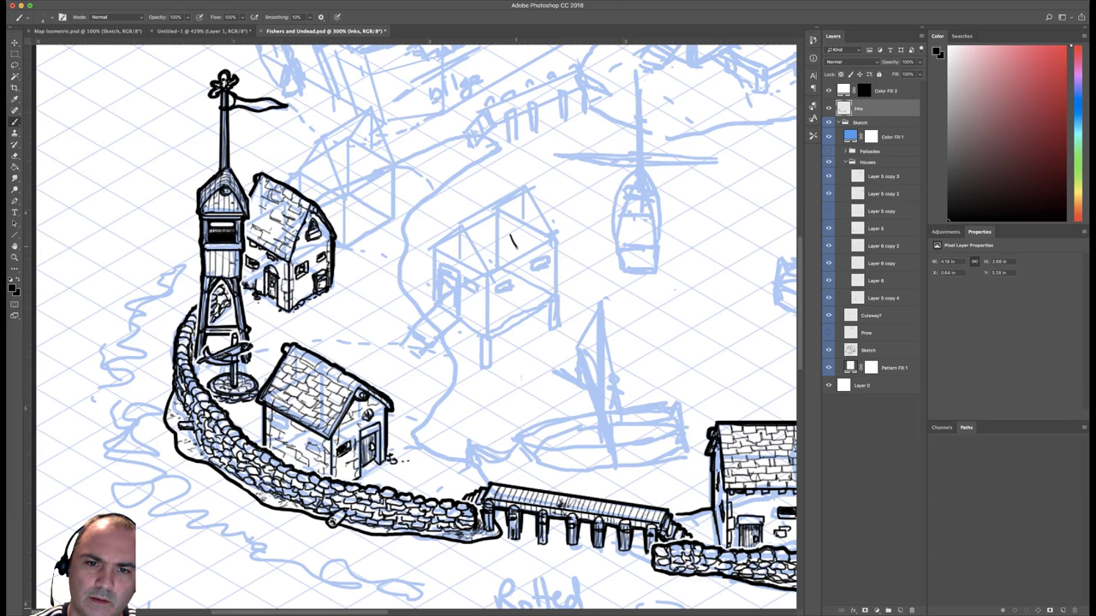
mouse_move(516, 248)
left_mouse_down()
mouse_move(518, 200)
mouse_move(512, 235)
mouse_move(507, 201)
left_mouse_up()
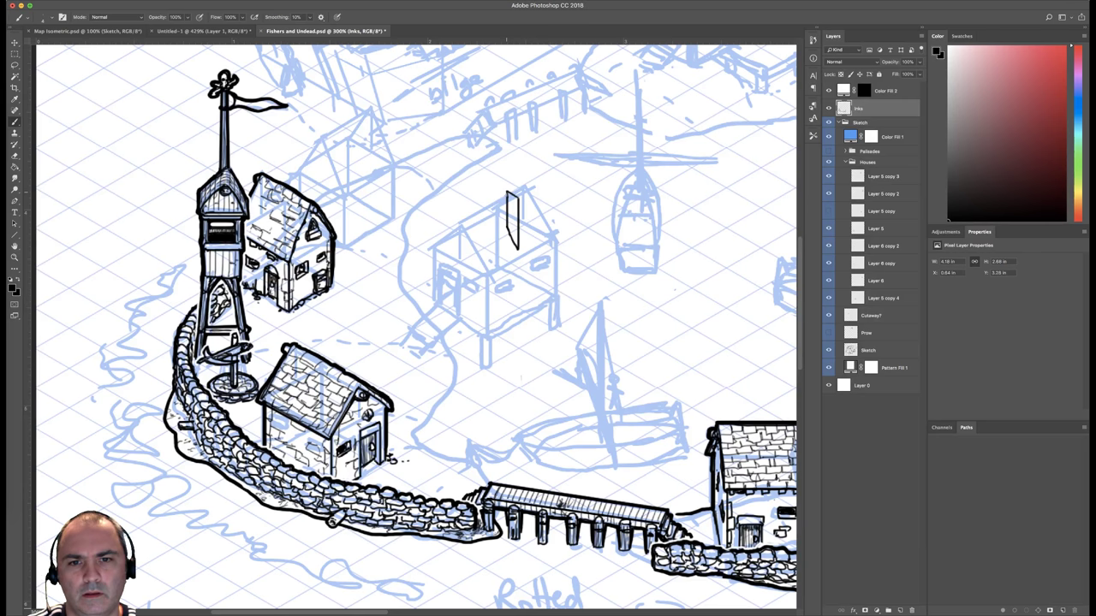
left_click_drag(507, 190, 517, 183)
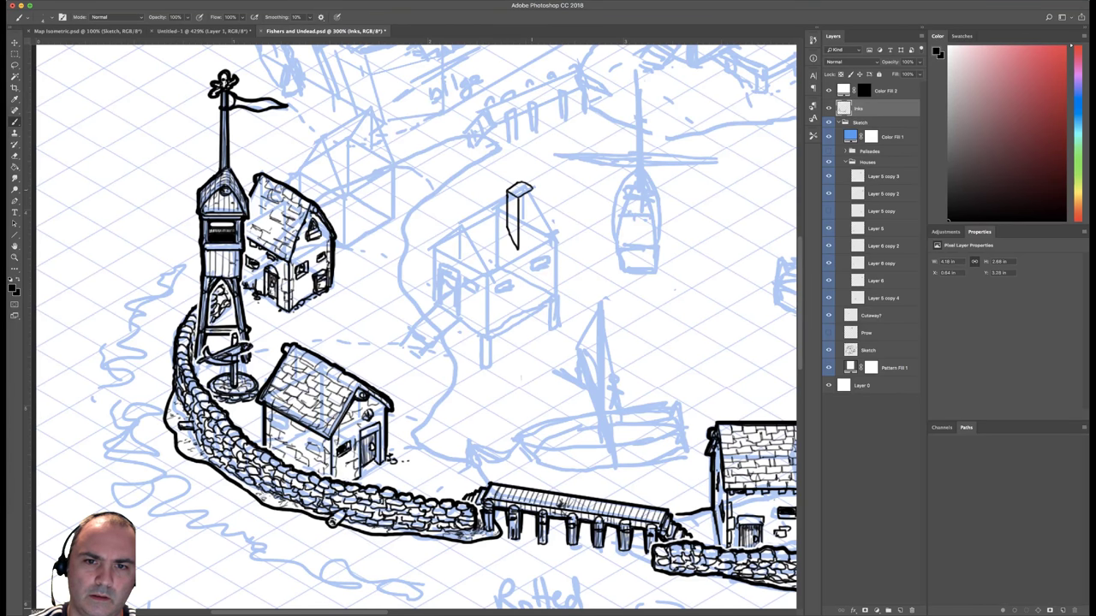
mouse_move(531, 190)
left_mouse_down()
mouse_move(532, 235)
mouse_move(516, 251)
mouse_move(533, 240)
mouse_move(721, 241)
left_mouse_up()
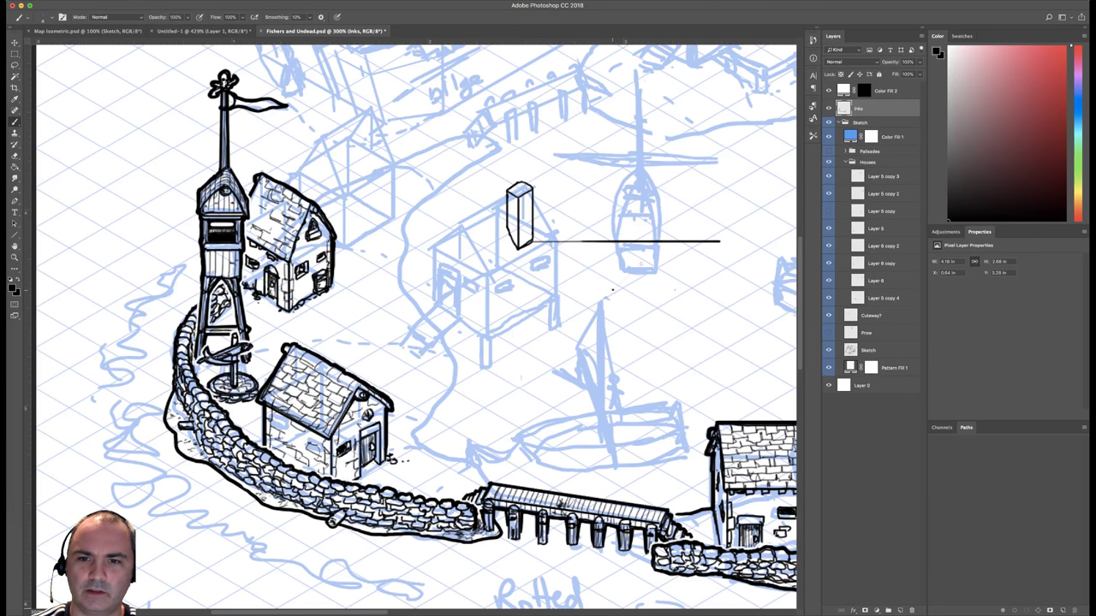
left_click_drag(612, 289, 720, 290)
mouse_move(649, 168)
left_mouse_down()
mouse_move(649, 344)
mouse_move(705, 166)
left_mouse_up()
left_click_drag(705, 166, 705, 280)
left_click_drag(615, 214, 699, 214)
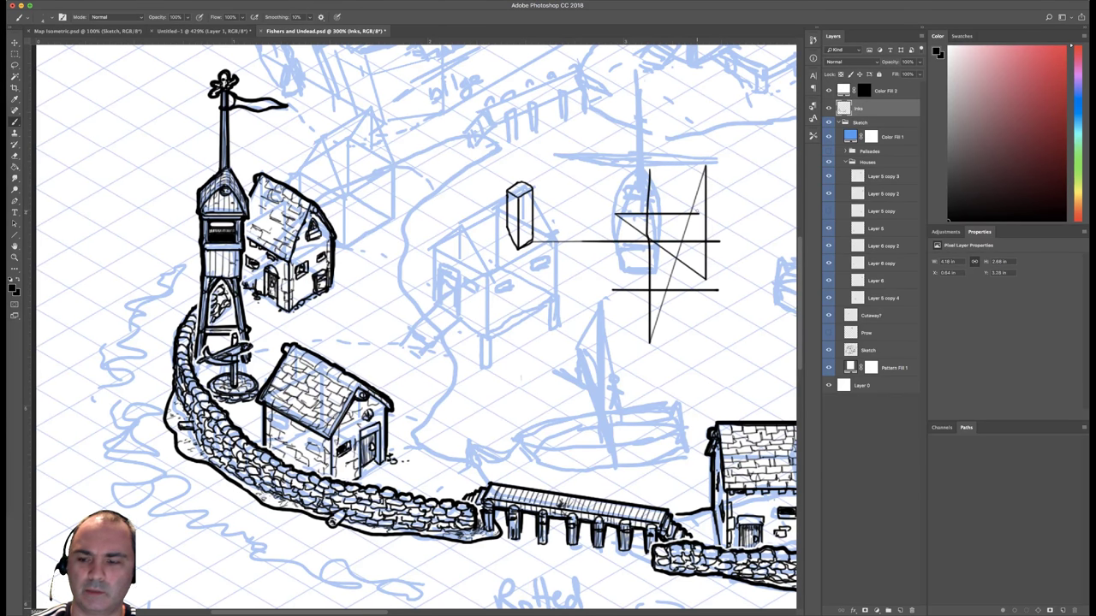
key("super+alt+z")
key("super+alt+z")
key("super+alt+z")
key("super+alt+z")
key("super+alt+z")
key("super+alt+z")
key("super+alt+z")
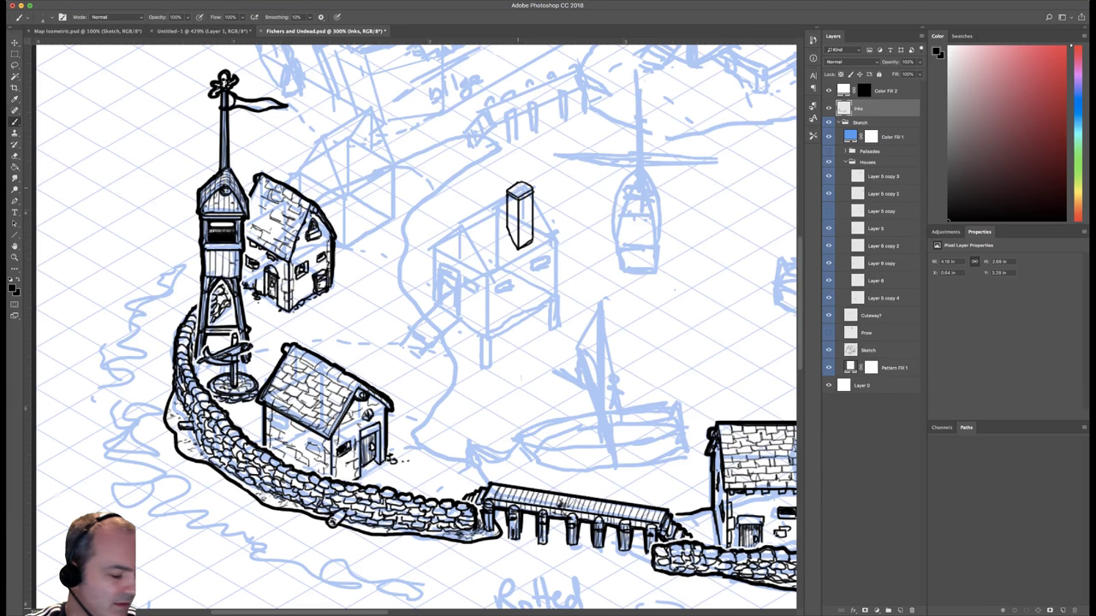
Erase the back edges of the chimney's top rim and ink small chimney pots there.
key("e")
left_click_drag(517, 187, 514, 183)
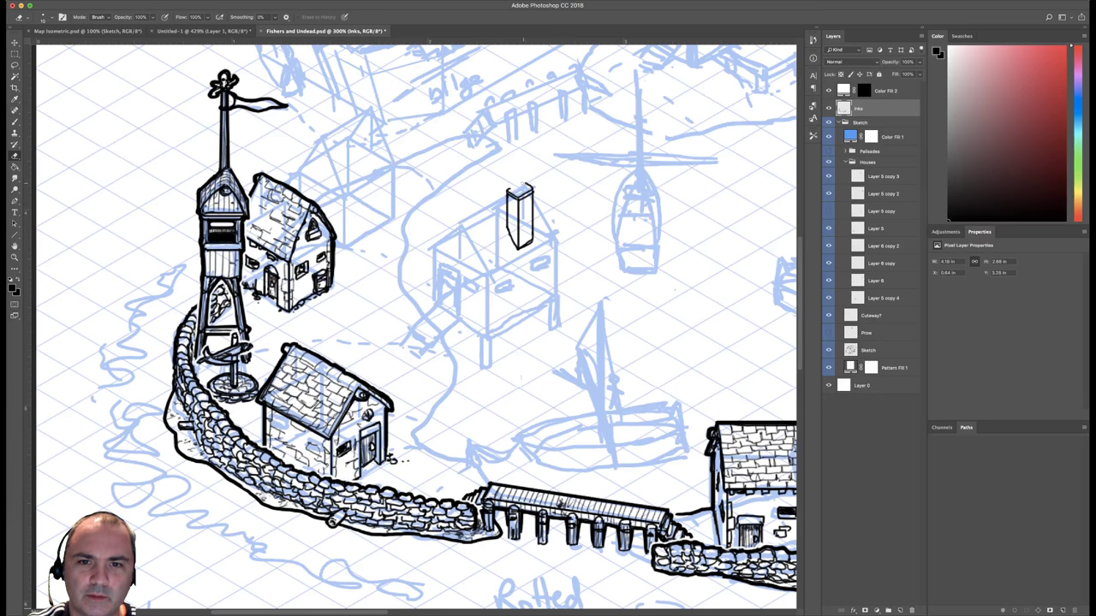
key("b")
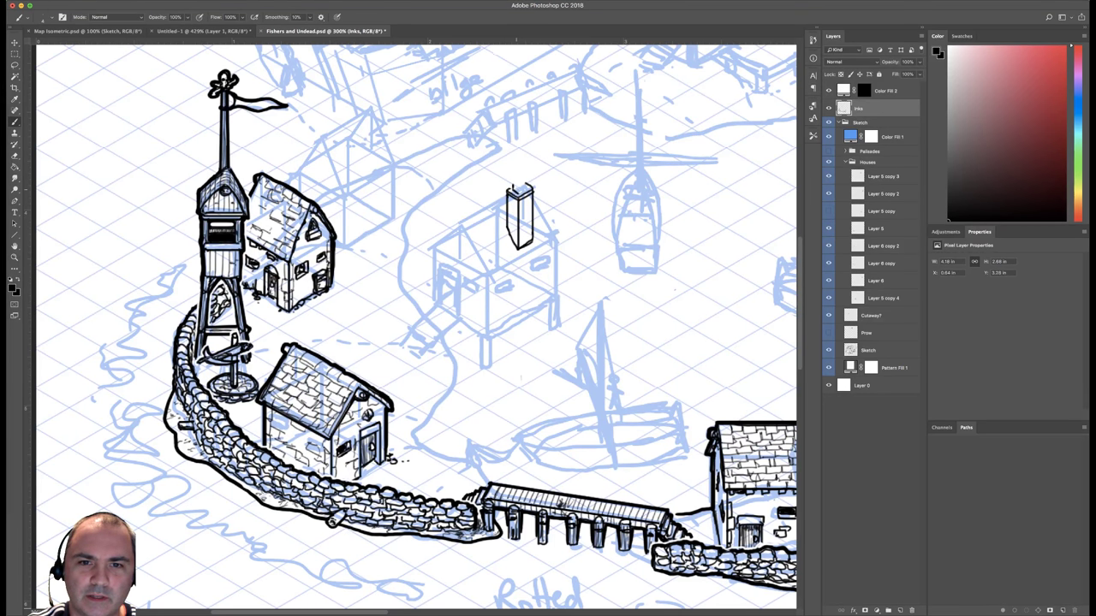
mouse_move(514, 185)
left_mouse_down()
mouse_move(527, 177)
mouse_move(531, 190)
left_mouse_up()
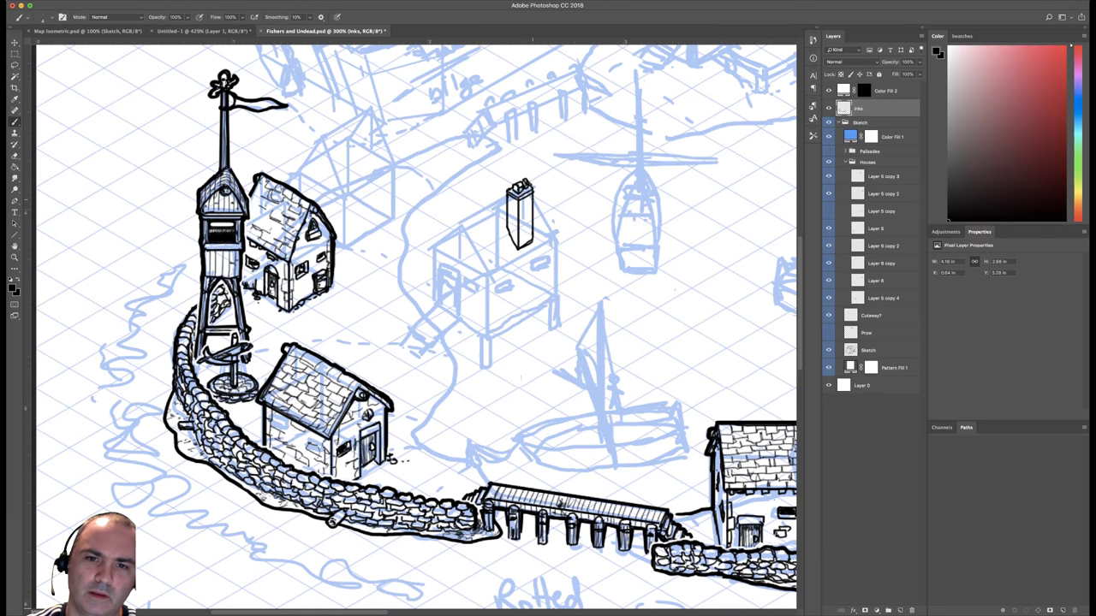
Ink the stilt house's roof outline along the sketch, using the Line tool for its straight ridge, eave and gable edges.
mouse_move(534, 203)
left_mouse_down()
mouse_move(558, 243)
mouse_move(535, 202)
left_mouse_up()
left_click_drag(555, 239, 534, 201)
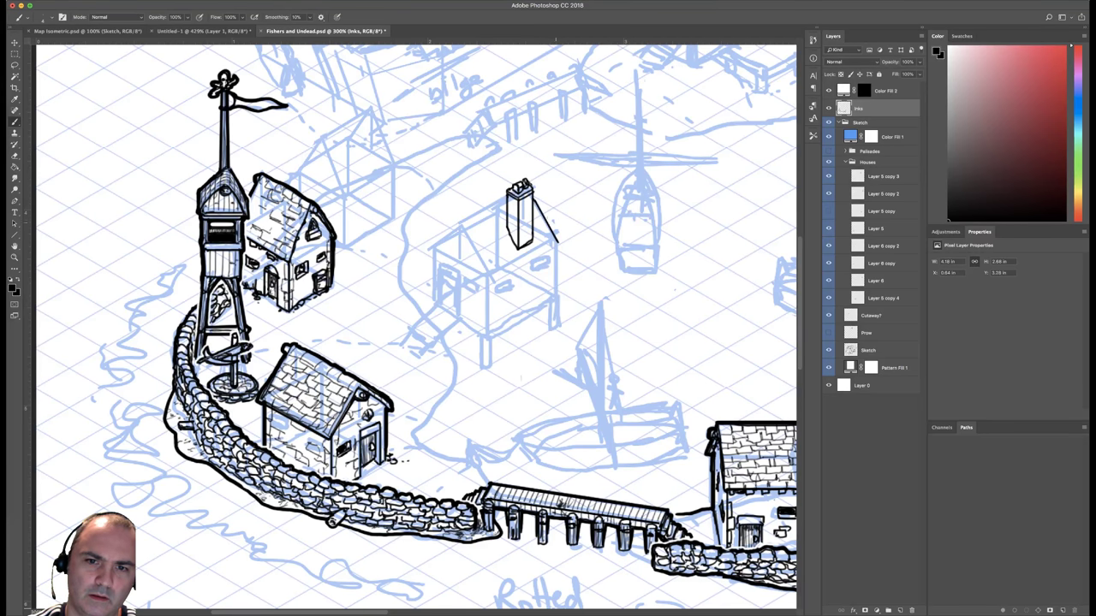
key("u")
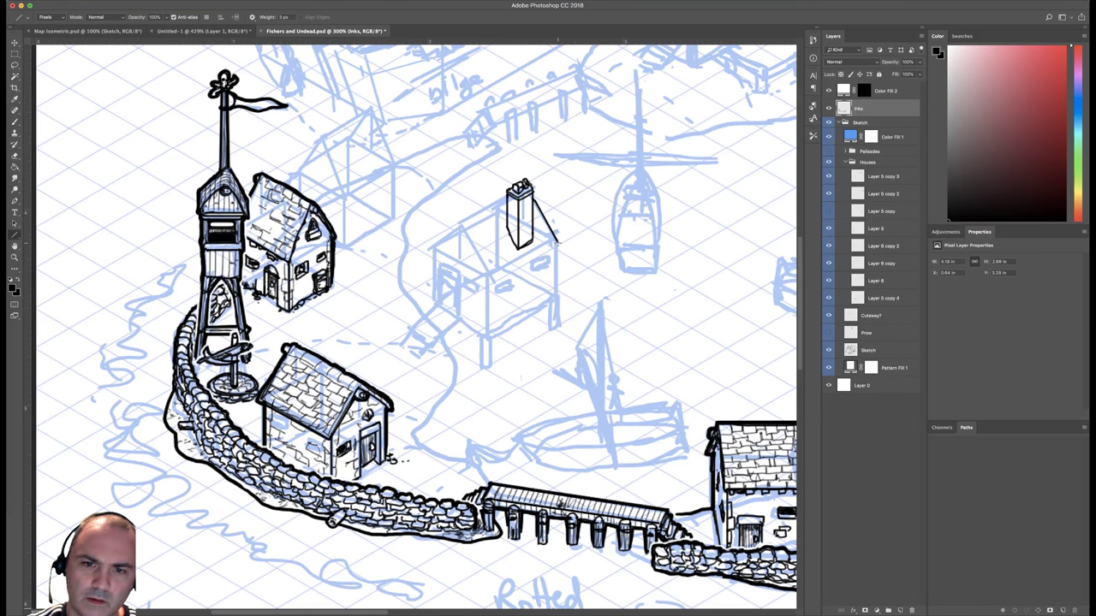
mouse_move(557, 244)
left_mouse_down()
mouse_move(446, 282)
mouse_move(493, 280)
mouse_move(461, 228)
mouse_move(509, 194)
left_mouse_up()
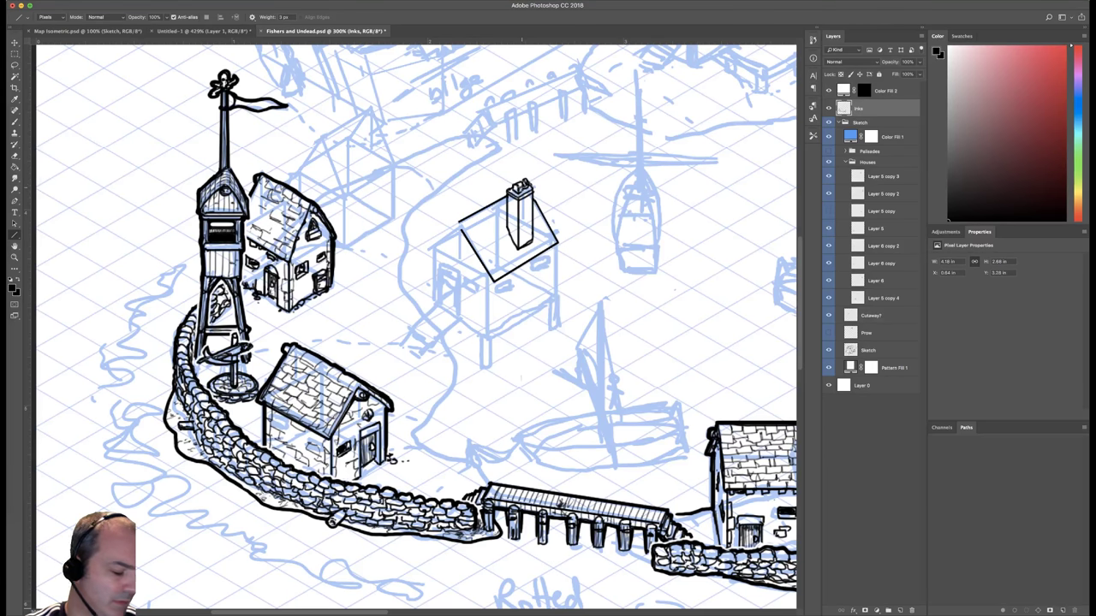
mouse_move(460, 227)
left_mouse_down()
mouse_move(427, 250)
mouse_move(460, 227)
left_mouse_up()
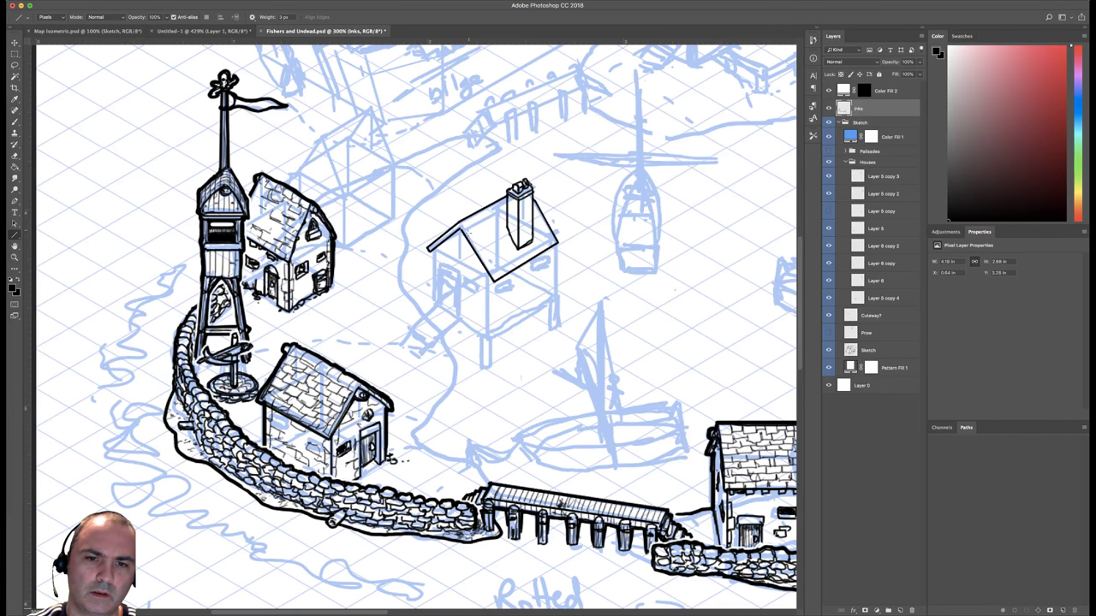
Brush in the ridge beam end under the stilt house's gable peak and strengthen the sloping front roof edge.
key("b")
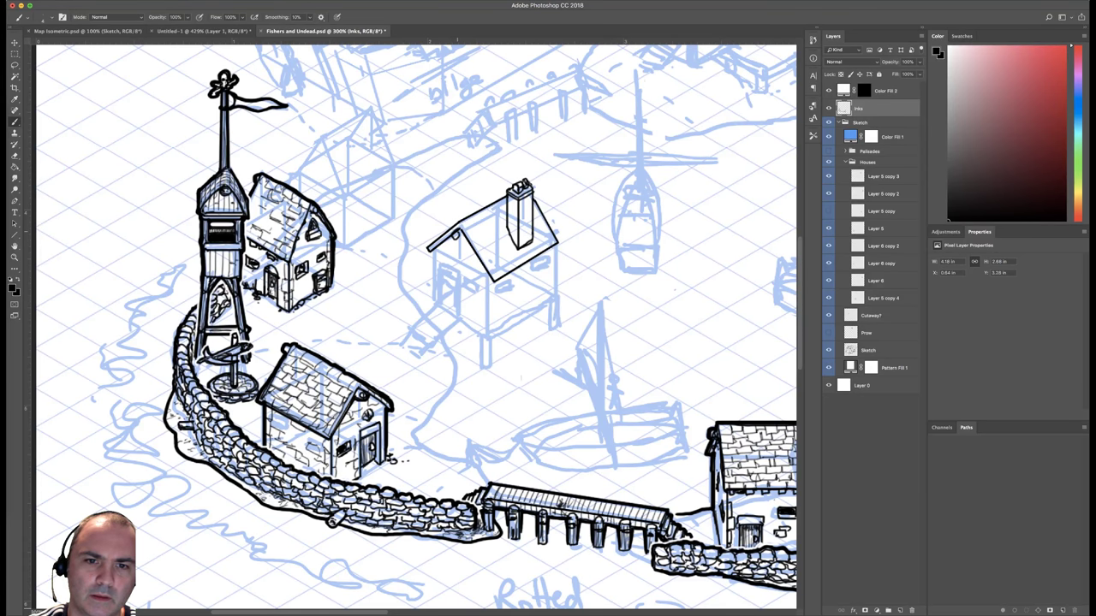
left_click_drag(457, 231, 462, 224)
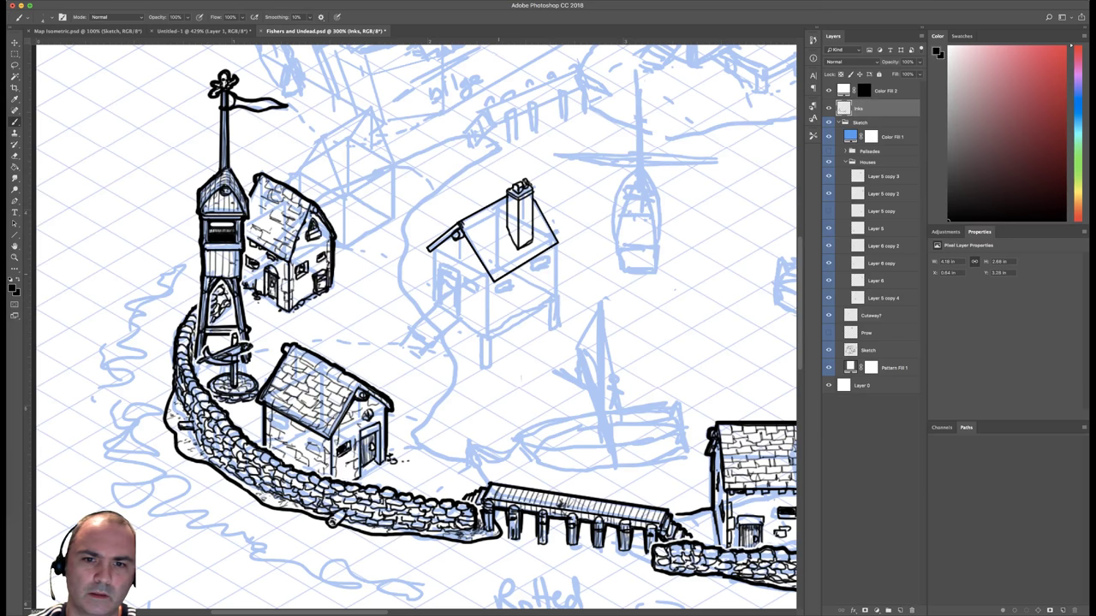
left_click_drag(465, 225, 495, 280)
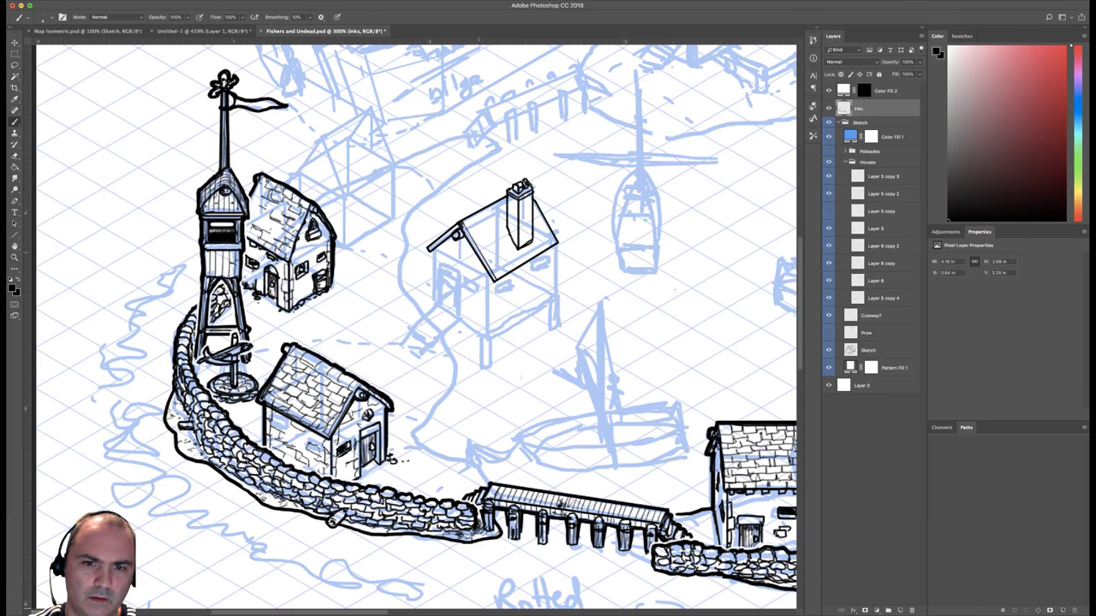
left_click_drag(462, 225, 495, 281)
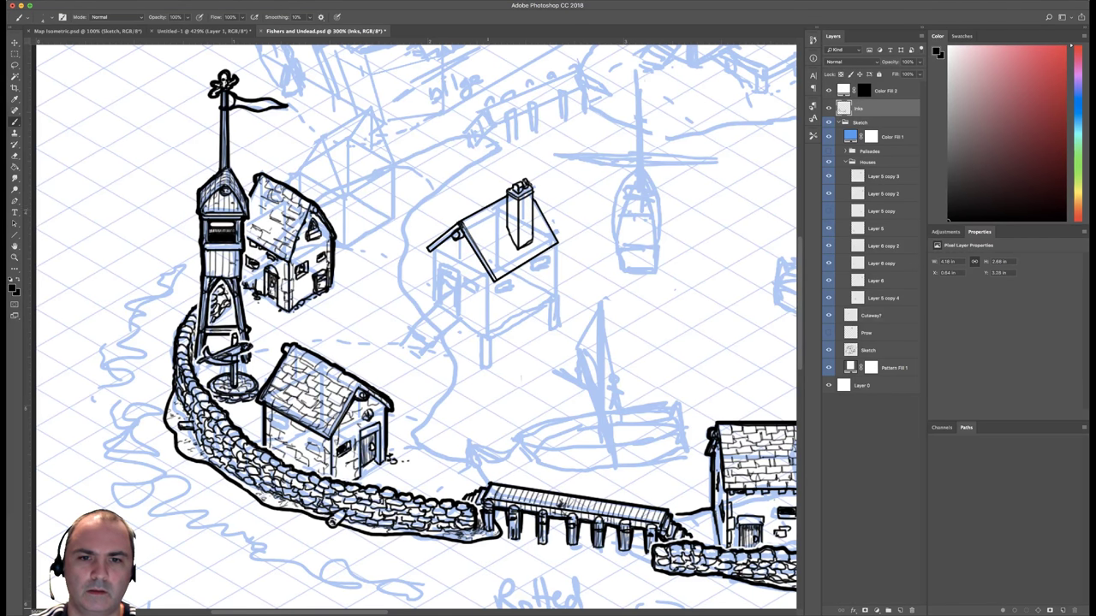
Ink the stilt house's front corner post below the floor with the Faber Castell S brush.
left_click_drag(508, 289, 536, 263)
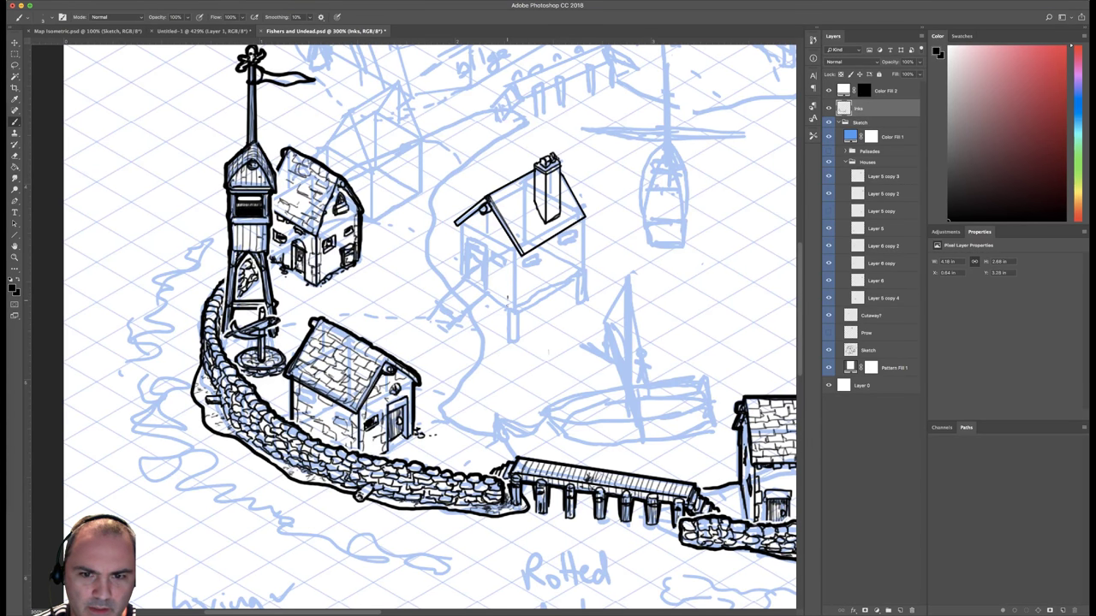
left_click_drag(506, 298, 507, 335)
right_click(521, 269)
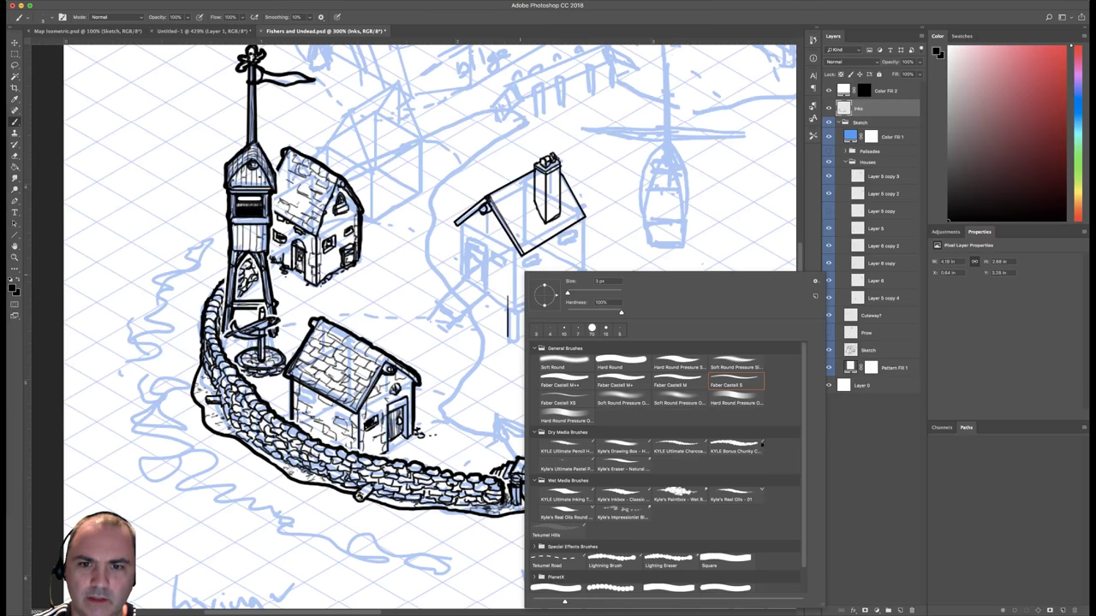
left_click(726, 385)
left_click(496, 315)
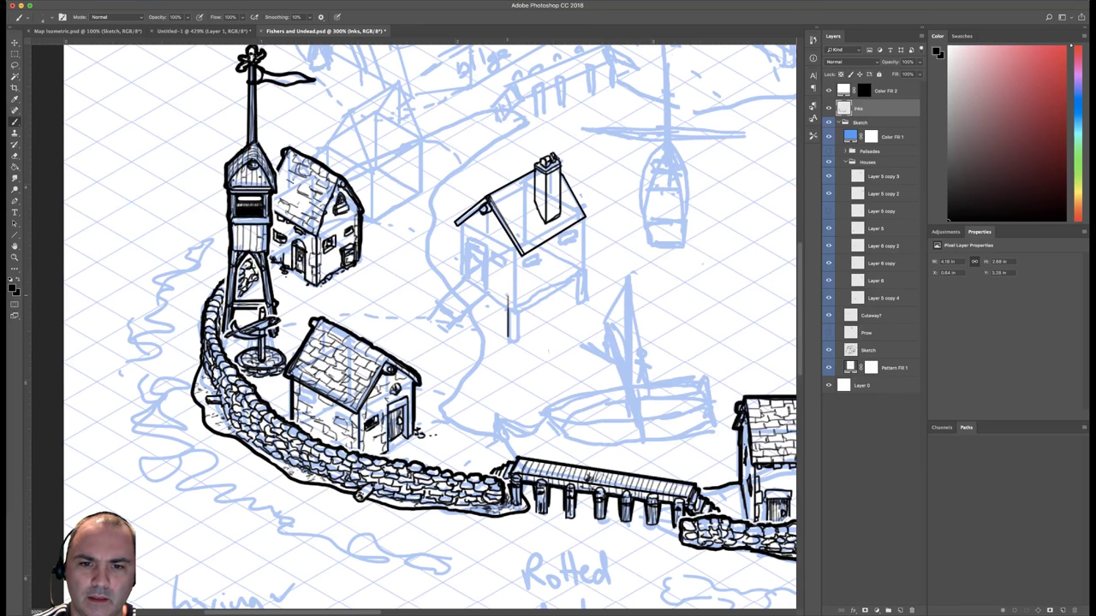
left_click_drag(508, 296, 508, 340)
left_click_drag(520, 343, 518, 292)
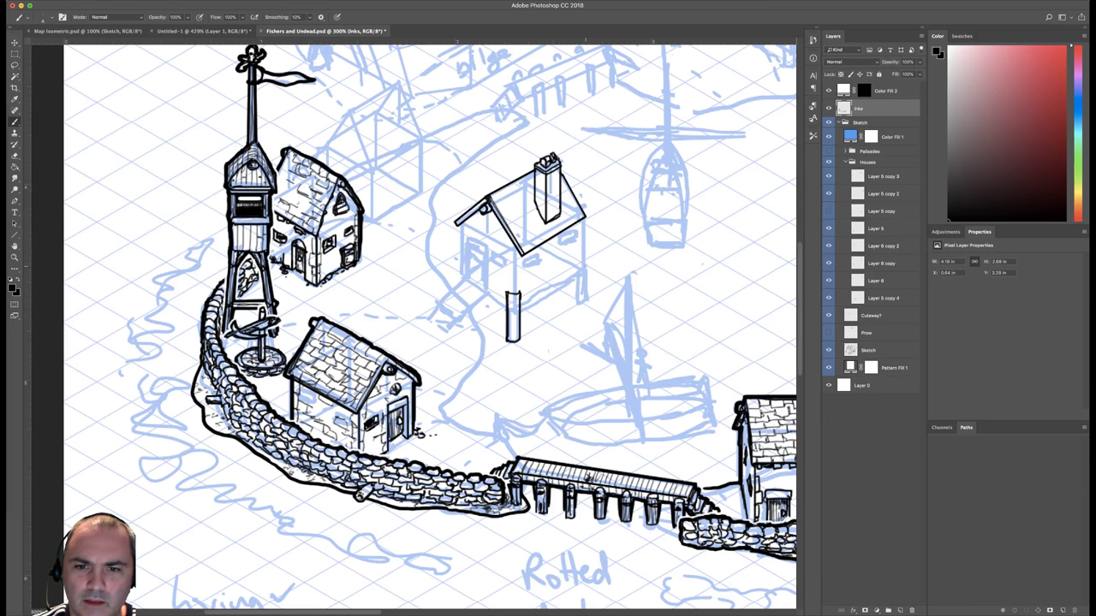
Ink the stilt house's far corner post below the eave, redoing its first strokes.
mouse_move(585, 271)
left_mouse_down()
mouse_move(585, 299)
mouse_move(574, 294)
left_mouse_up()
key("super+alt+z")
key("super+alt+z")
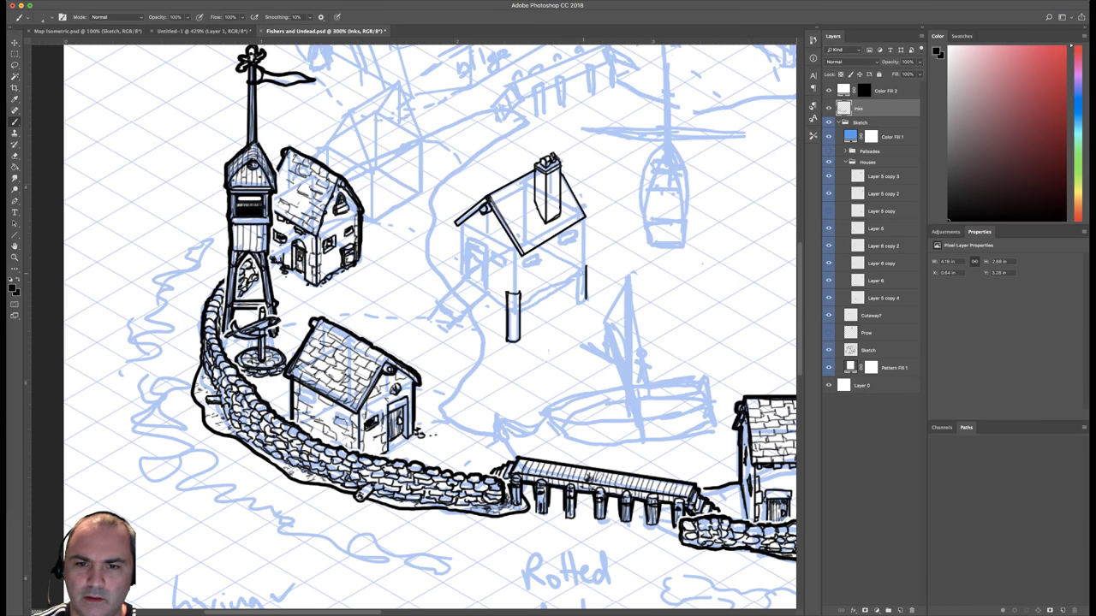
left_click_drag(573, 275, 572, 299)
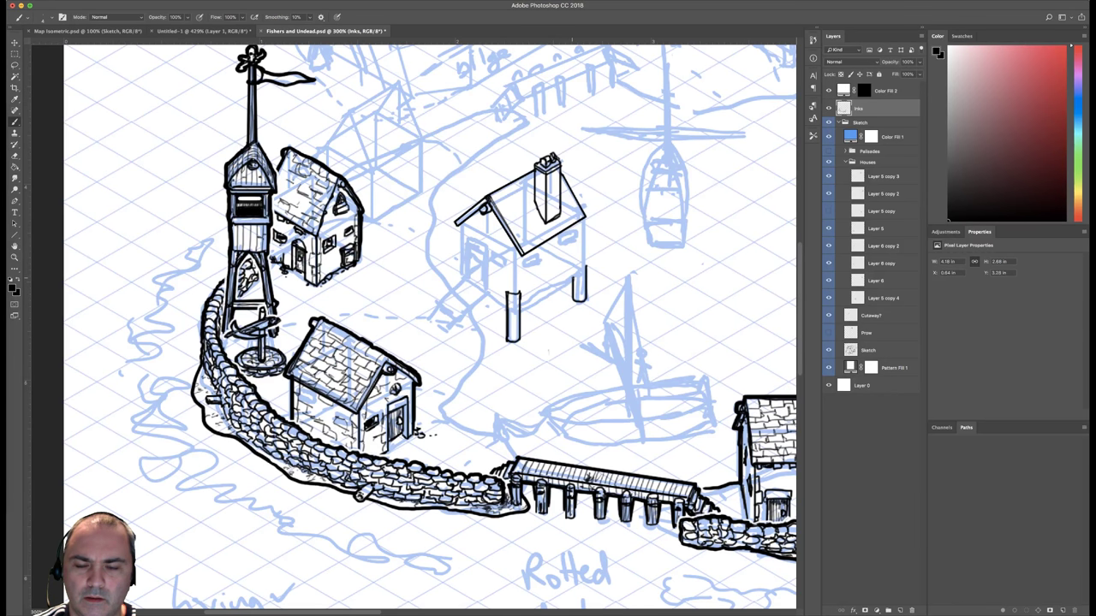
left_click_drag(578, 265, 578, 276)
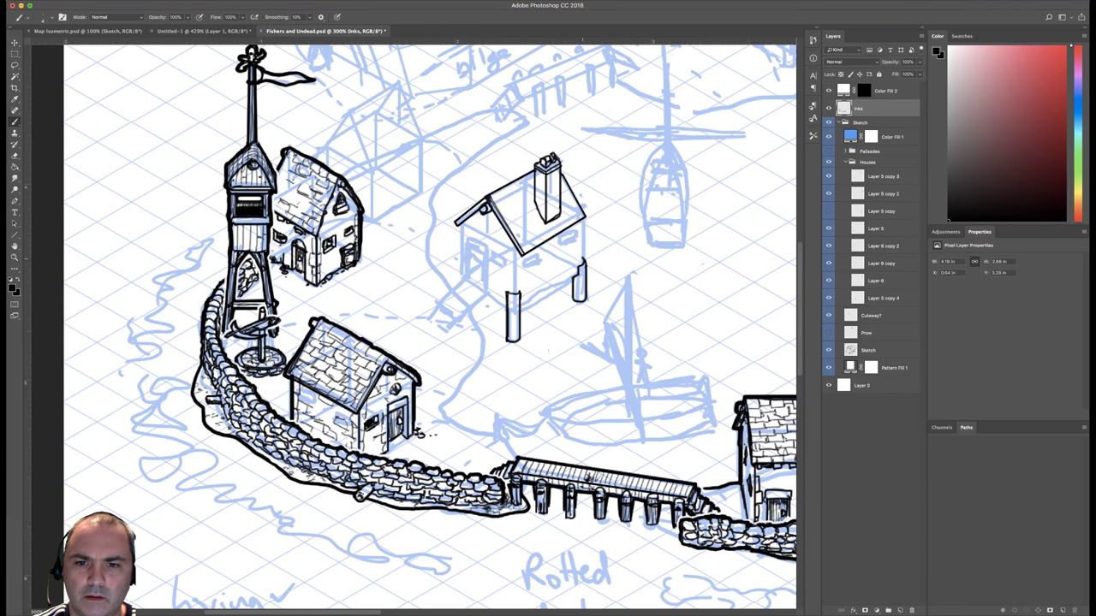
Ink the stilt house's far wall corner up to the roof and the floor edge between the two posts.
left_click_drag(583, 260, 583, 217)
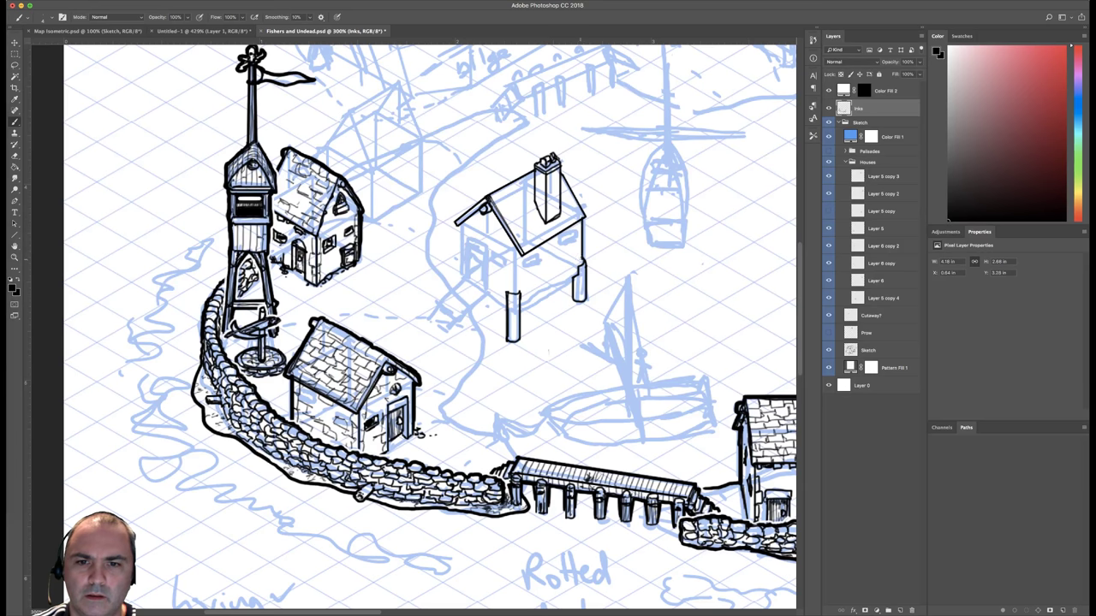
left_click_drag(578, 260, 579, 266)
left_click_drag(575, 278, 522, 310)
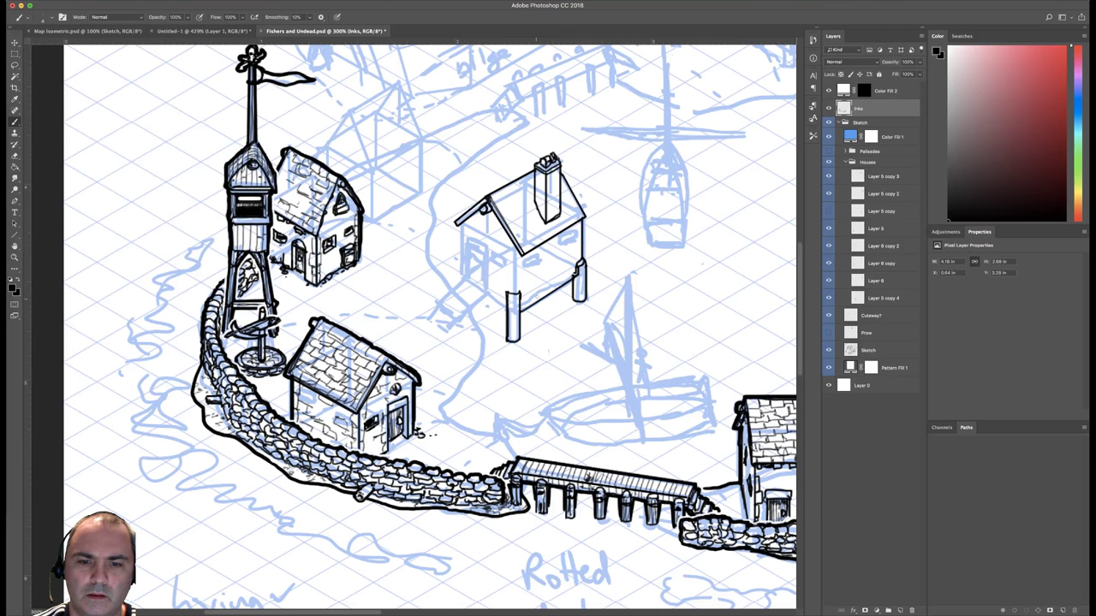
Thicken the floor edge between the stilt house's two posts with the Faber Castell M brush.
key("m")
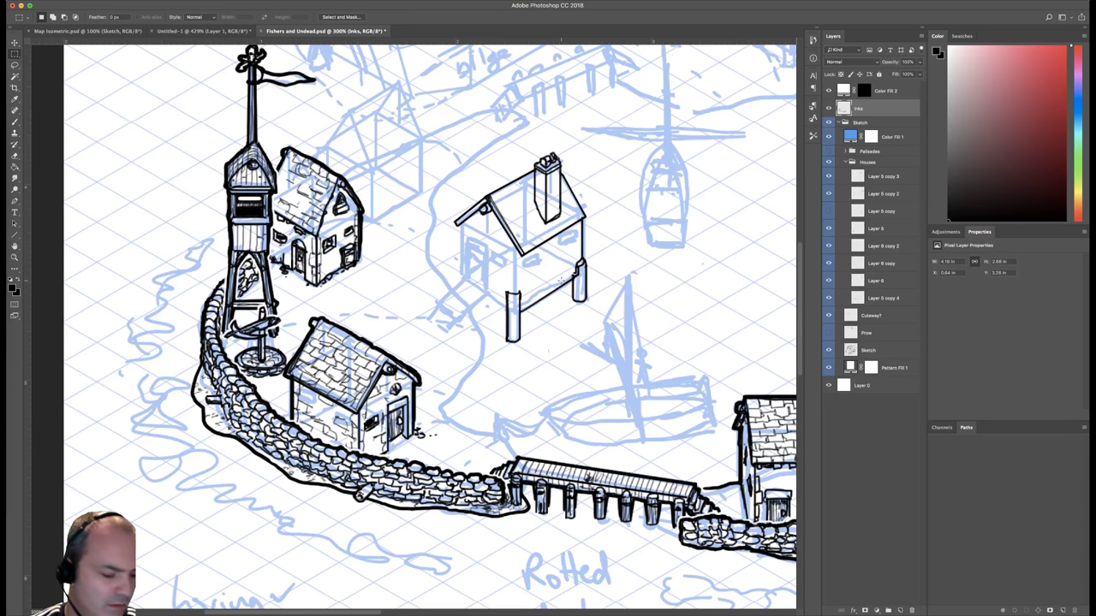
key("b")
right_click(579, 267)
left_click(729, 373)
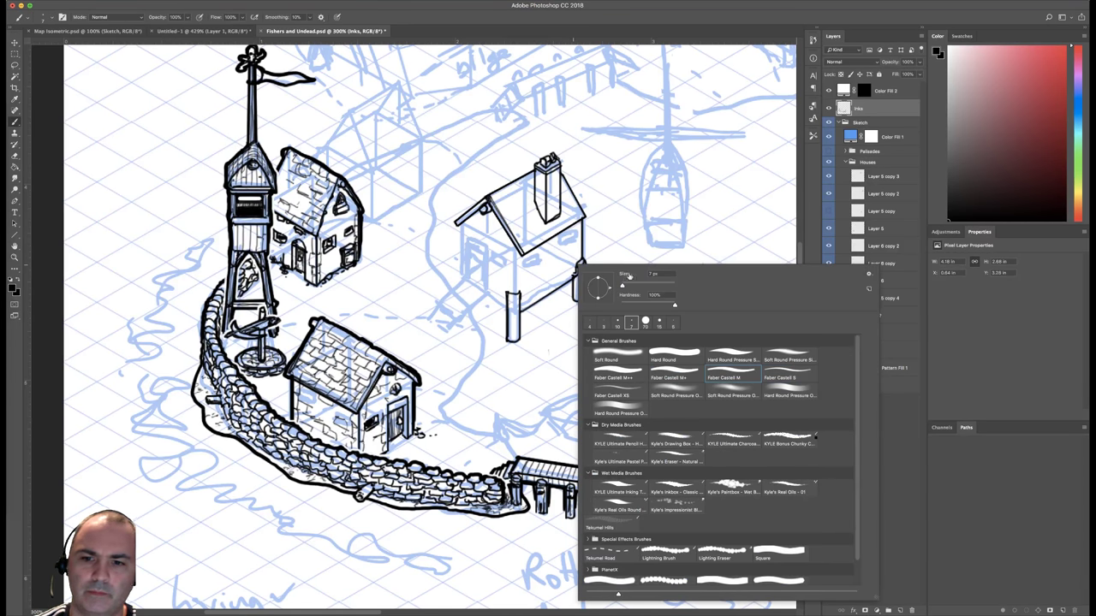
left_click(567, 250)
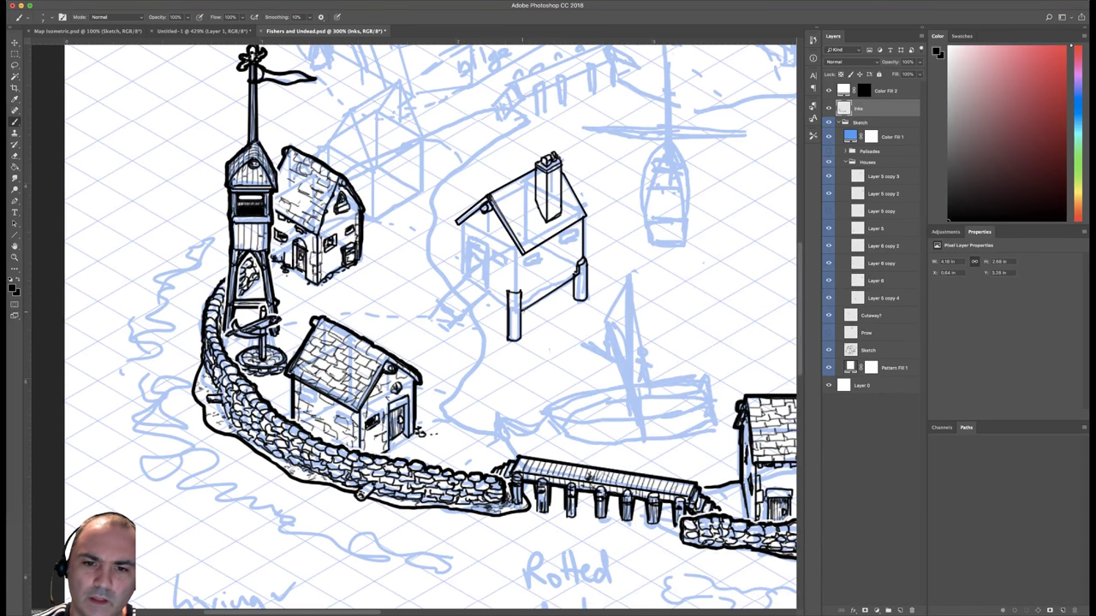
left_click_drag(524, 310, 572, 279)
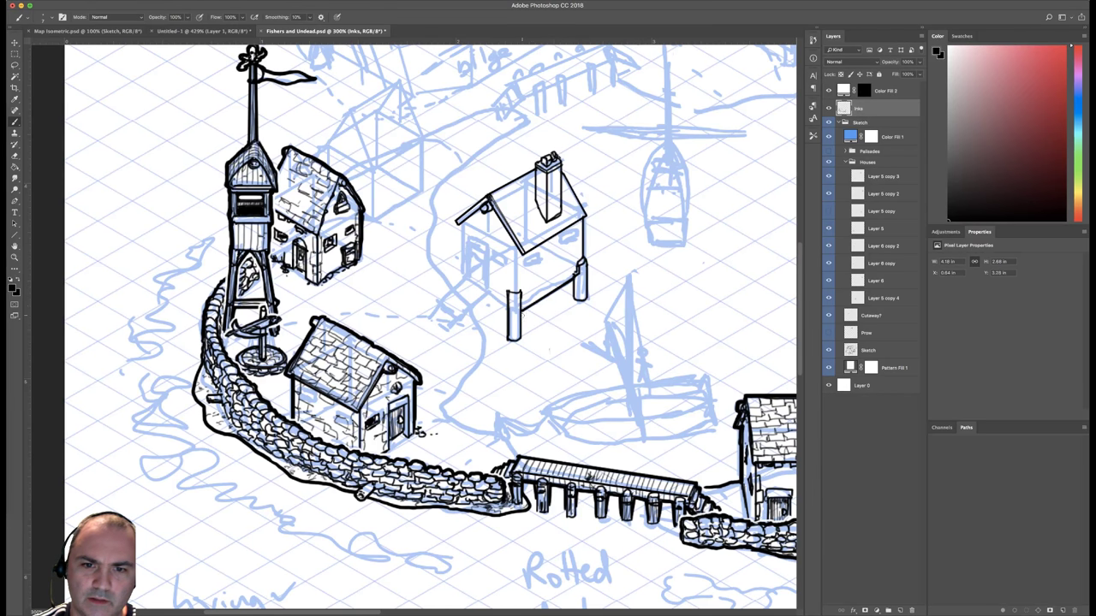
left_click_drag(522, 314, 573, 280)
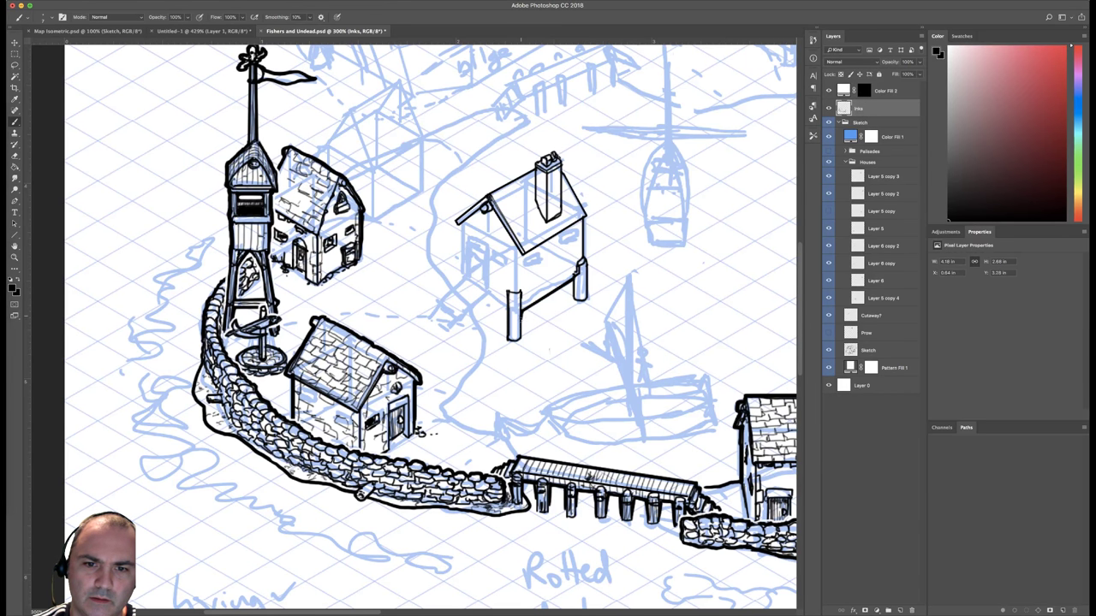
Touch up the stilt house's floor edge and thicken the far wall corner between post and eave.
left_click_drag(571, 281, 572, 289)
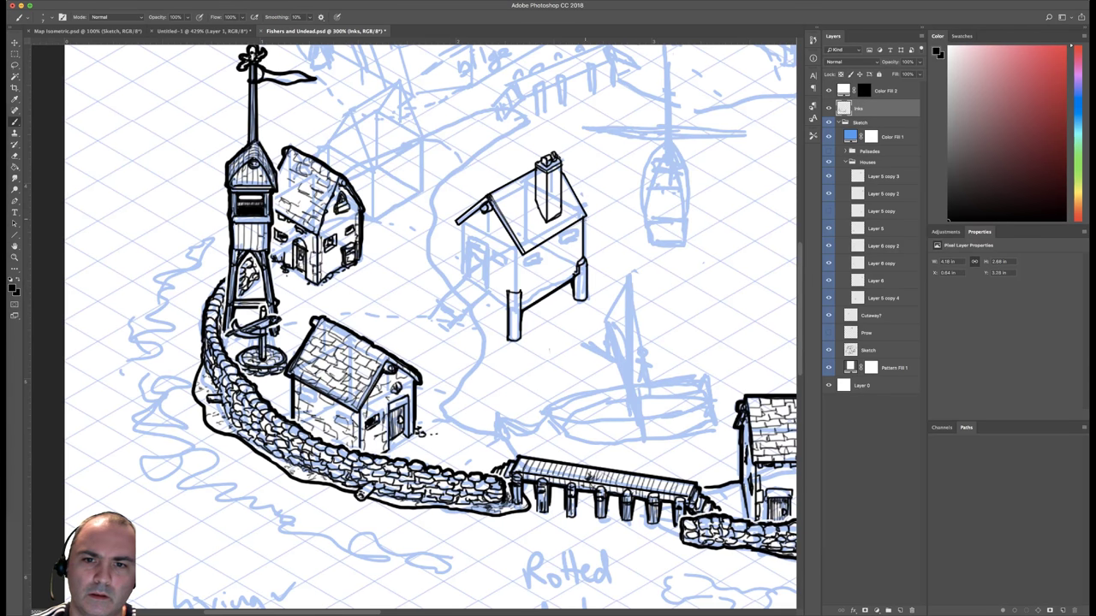
left_click_drag(583, 221, 589, 295)
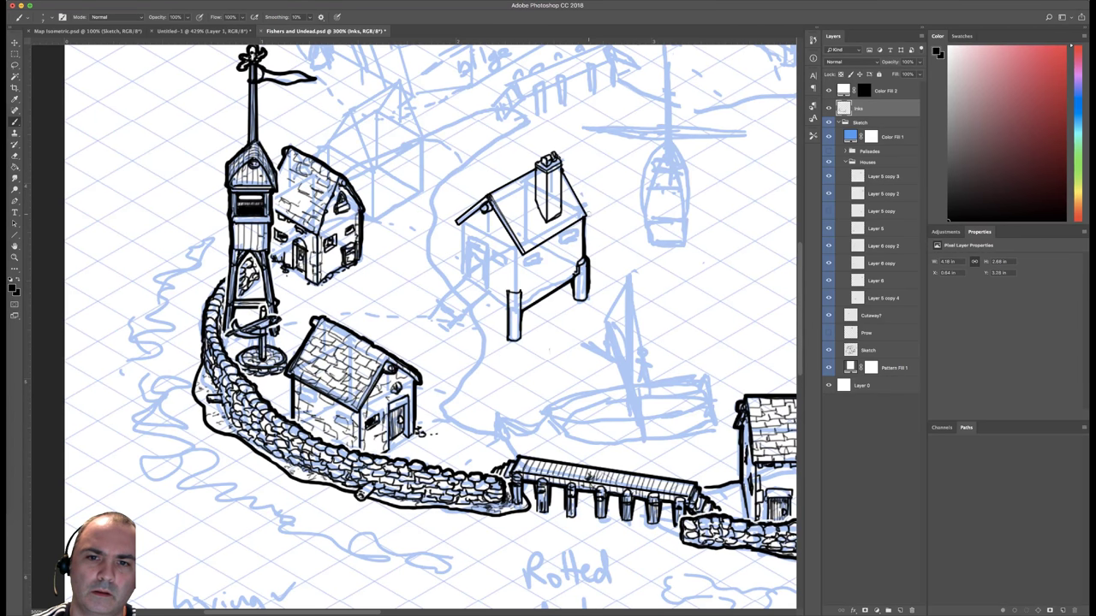
left_click(588, 214, "shift")
key("ctrl+z")
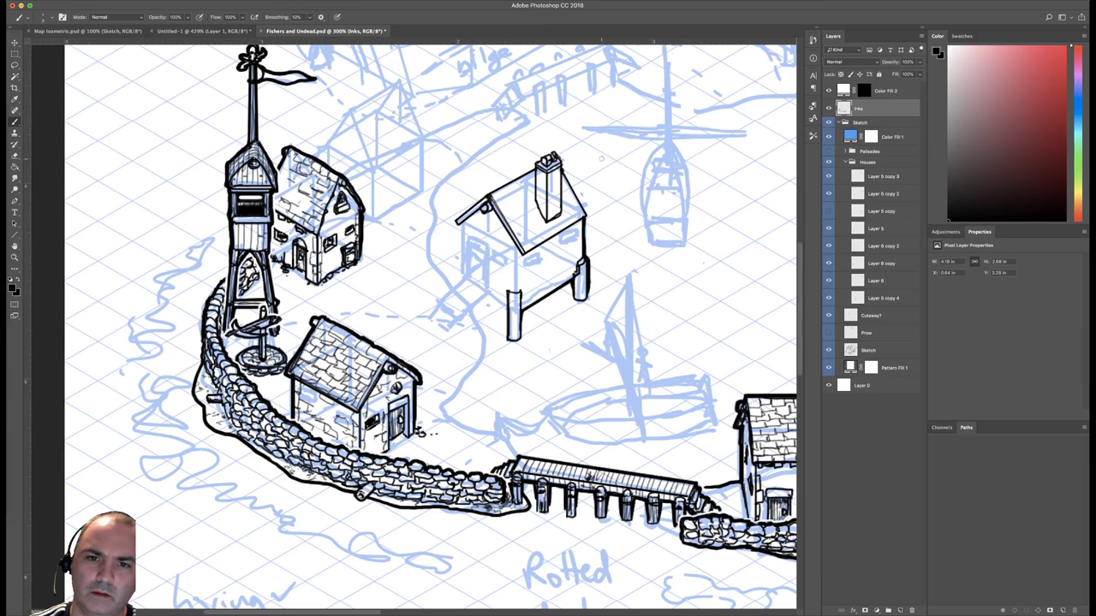
Thicken the stilt house's far roof slope, ridge and near eave, and ink the outer wall edge beside the door.
left_click_drag(563, 170, 589, 221)
mouse_move(563, 172)
left_mouse_down()
mouse_move(555, 150)
mouse_move(530, 170)
left_mouse_up()
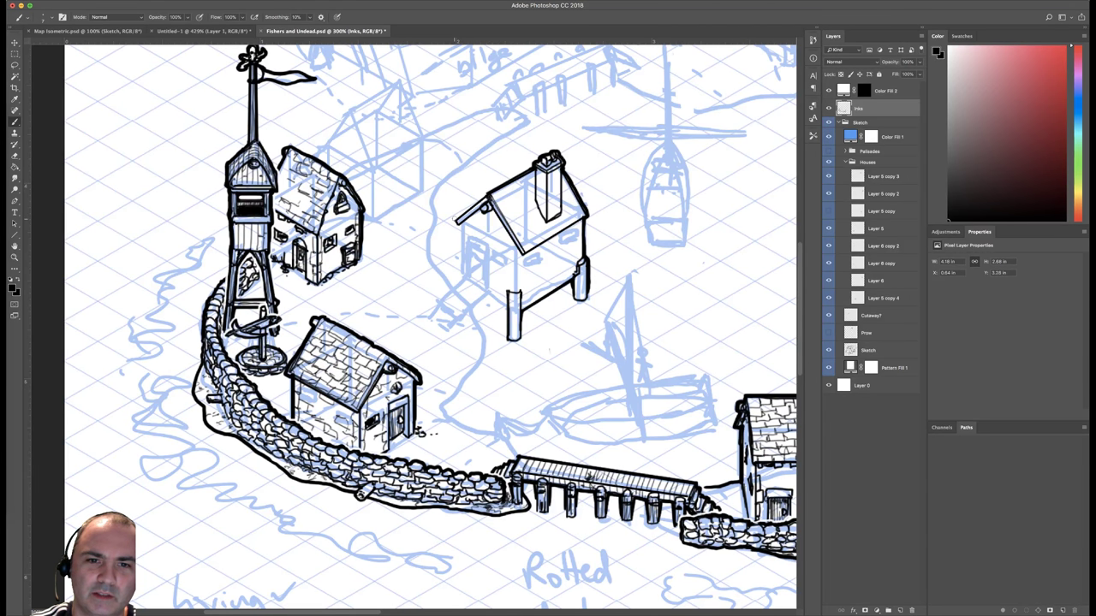
mouse_move(453, 222)
left_mouse_down()
mouse_move(486, 194)
mouse_move(454, 221)
mouse_move(462, 279)
left_mouse_up()
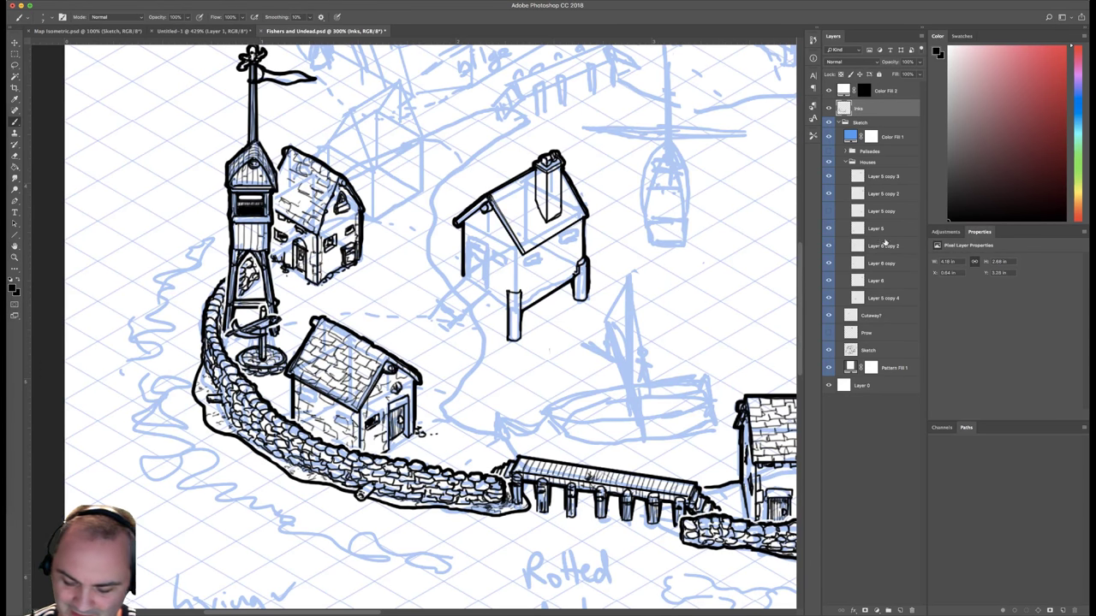
Ink the stilt house's door frame and door opening with the Faber Castell S brush.
right_click(481, 211)
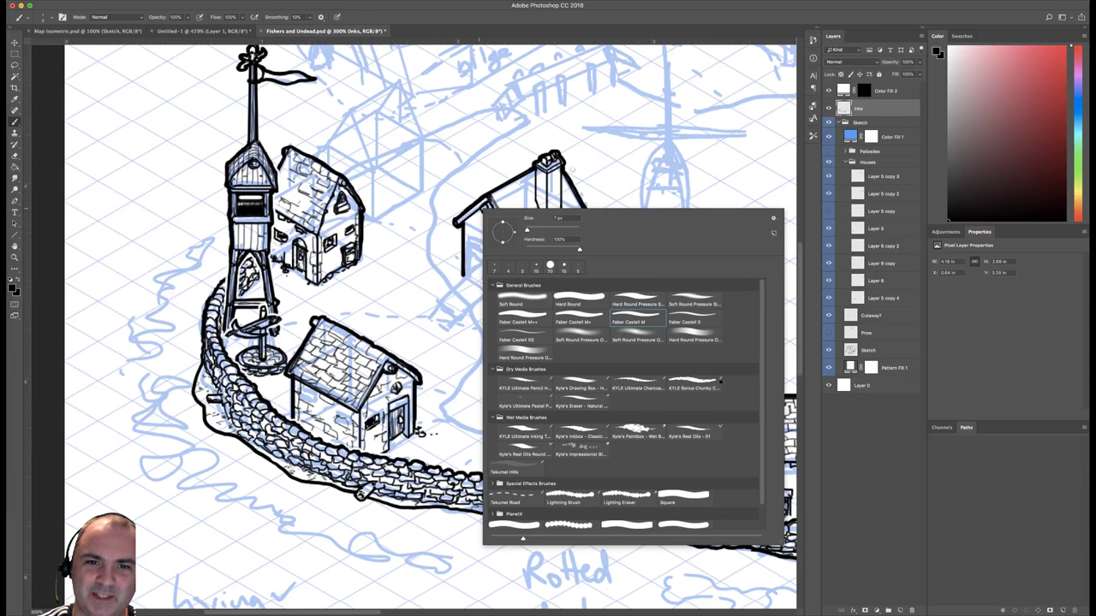
left_click(676, 322)
left_click(471, 229)
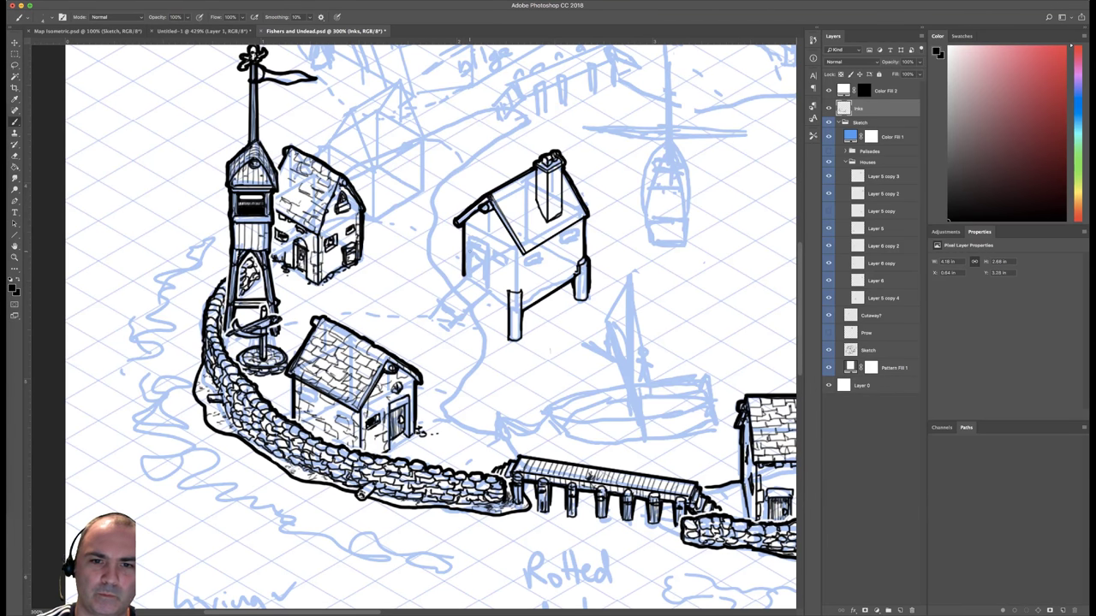
mouse_move(470, 247)
left_mouse_down()
mouse_move(469, 282)
mouse_move(490, 259)
mouse_move(469, 248)
mouse_move(487, 250)
mouse_move(476, 274)
left_mouse_up()
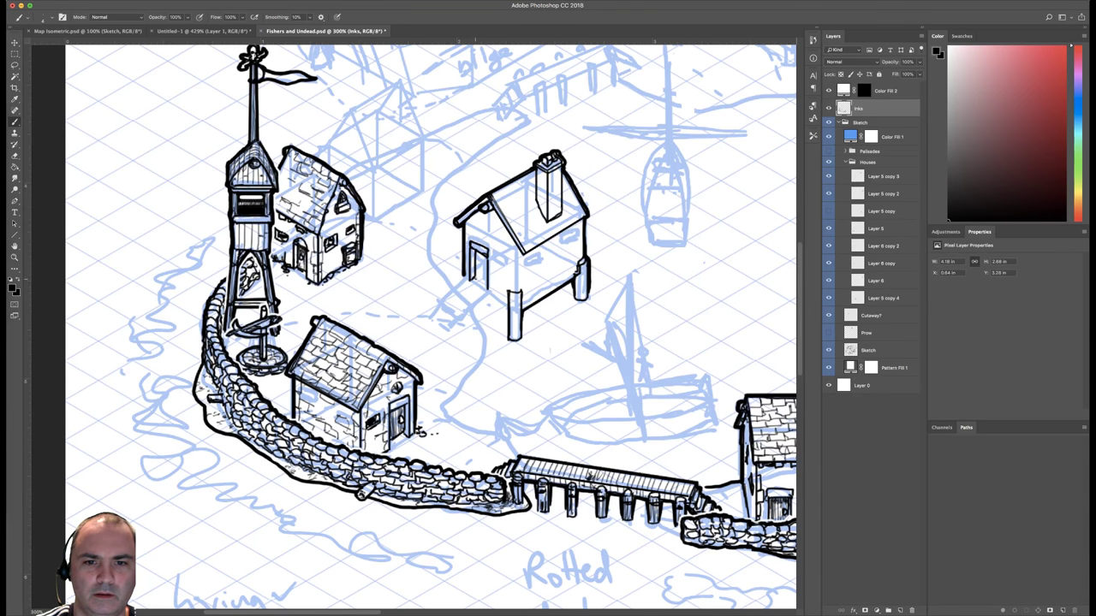
left_click_drag(480, 259, 480, 269)
Add fine plank details to the stilt house's door with the Faber Castell XS brush.
right_click(493, 257)
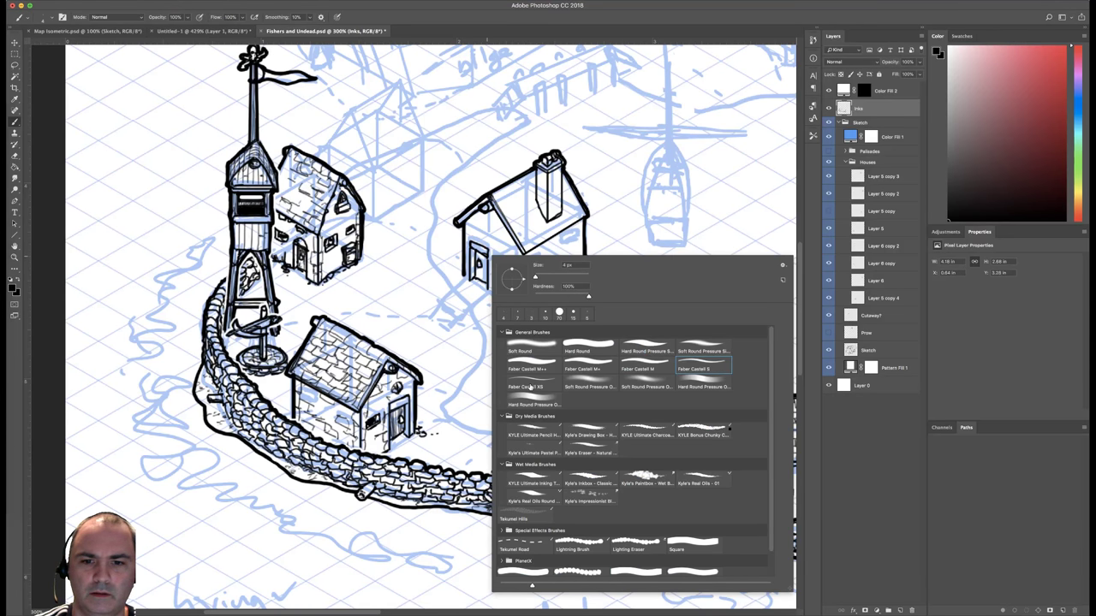
left_click(529, 387)
key("Return")
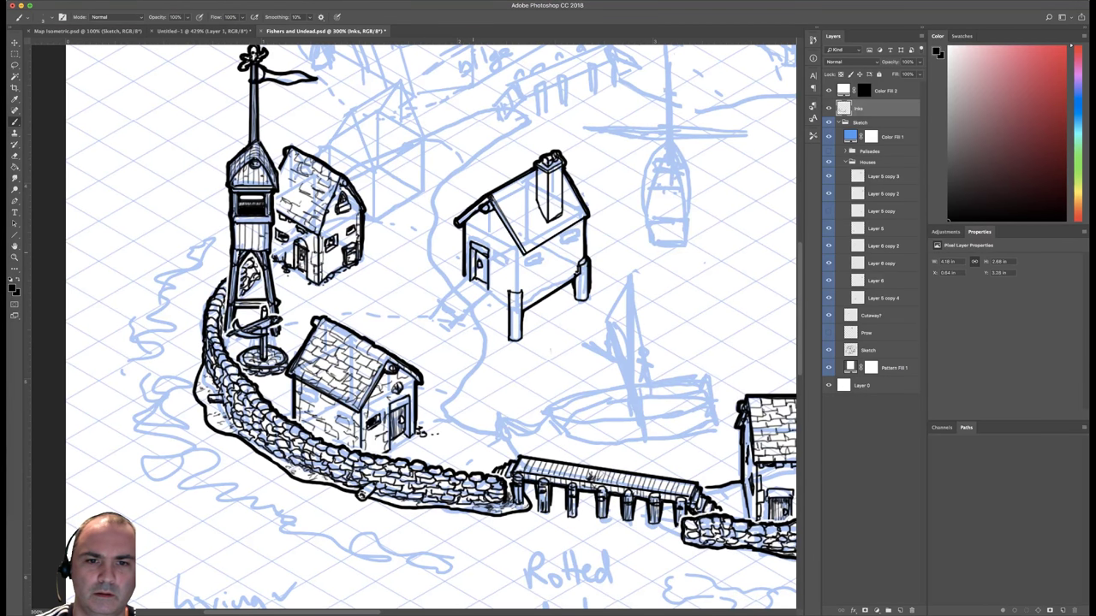
mouse_move(477, 253)
left_mouse_down()
mouse_move(485, 282)
mouse_move(472, 282)
left_mouse_up()
Ink the floor edge under the door, the front wall corner and the front post's joint with the Faber Castell S brush.
right_click(493, 279)
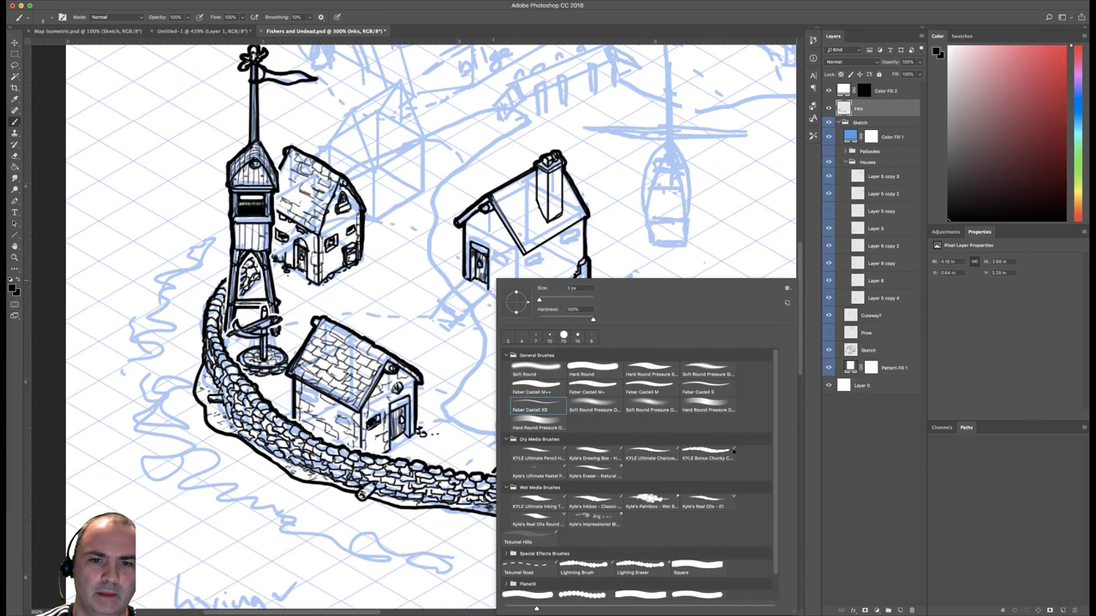
left_click(657, 385)
left_click(702, 378)
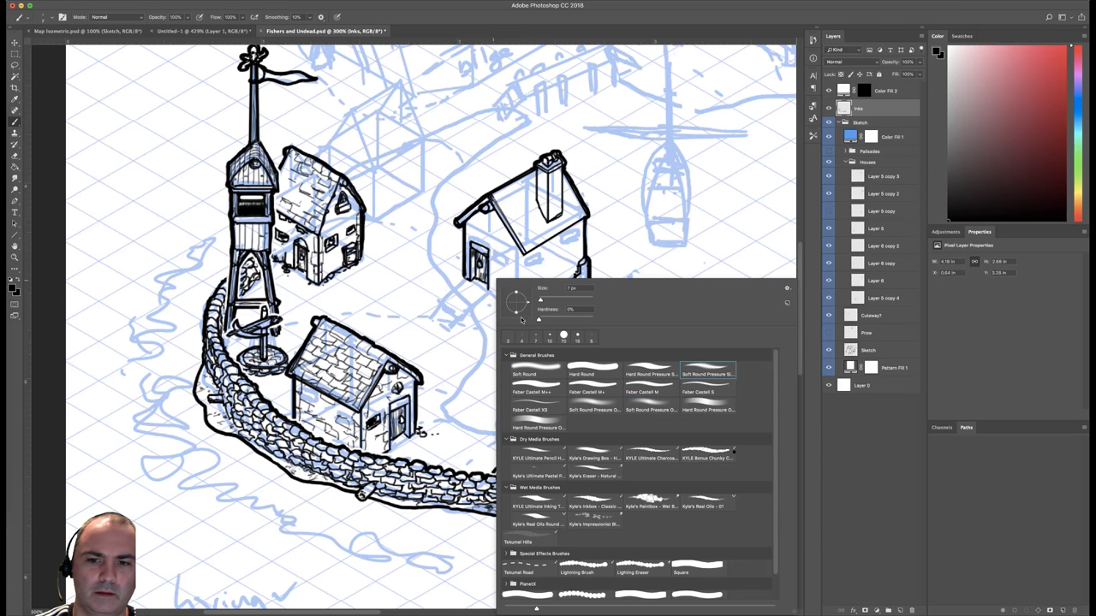
left_click(713, 391)
key("Return")
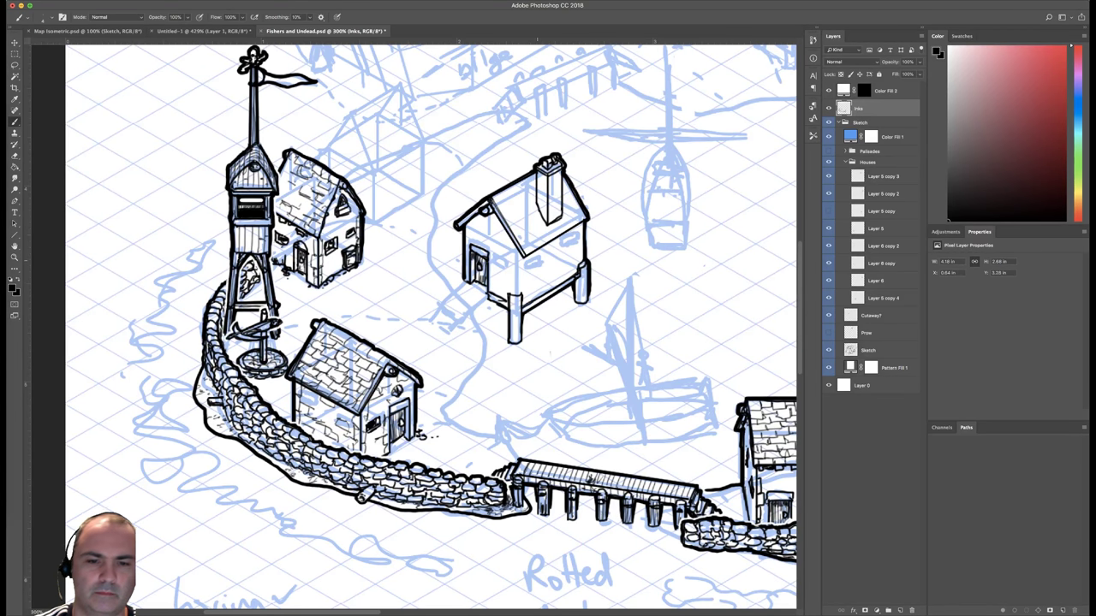
left_click_drag(517, 295, 517, 243)
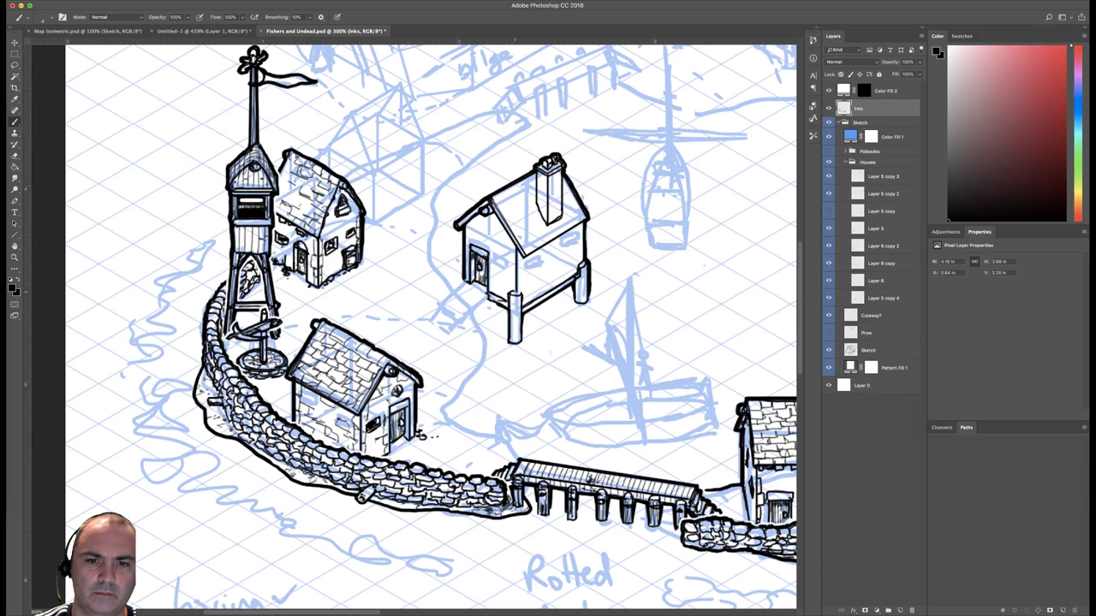
left_click_drag(522, 296, 522, 317)
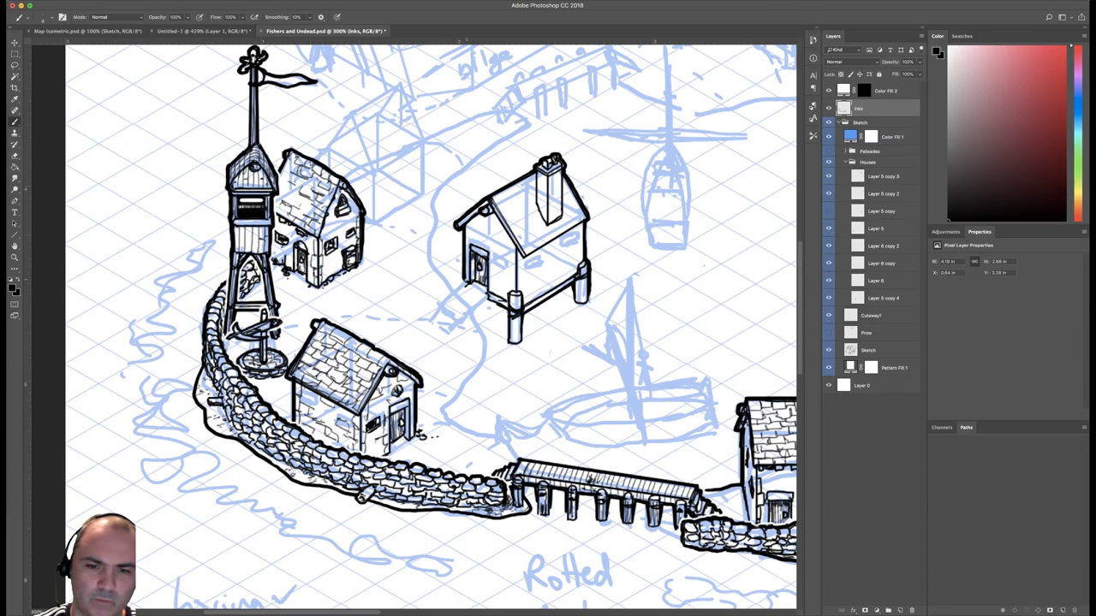
Draw the staircase's slanted side rails below the door with the Line tool and close their lower end with the brush.
key("u")
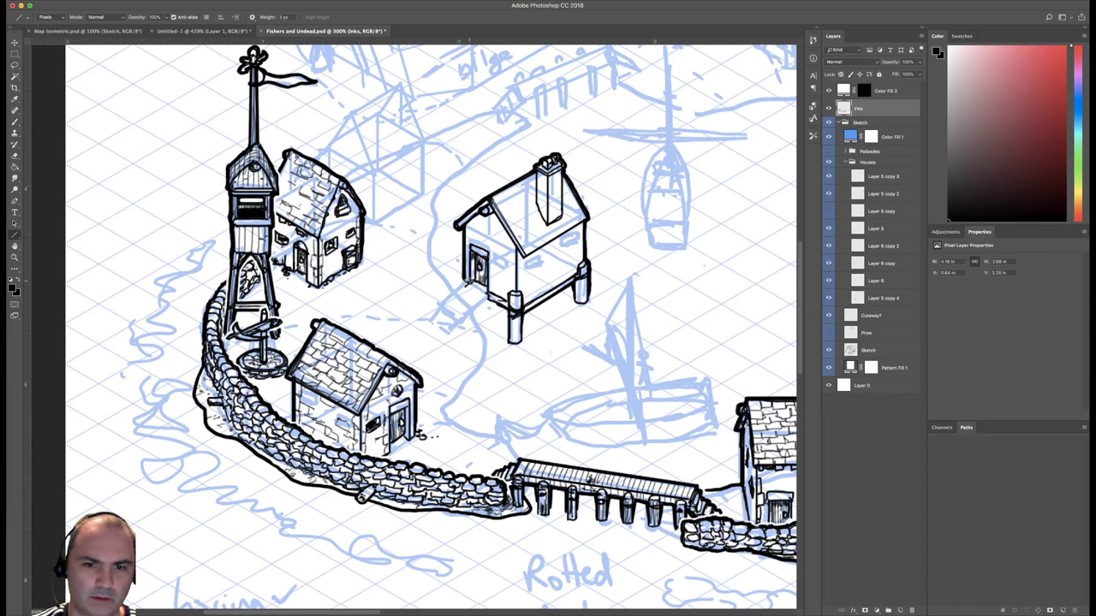
left_click_drag(462, 301, 432, 321)
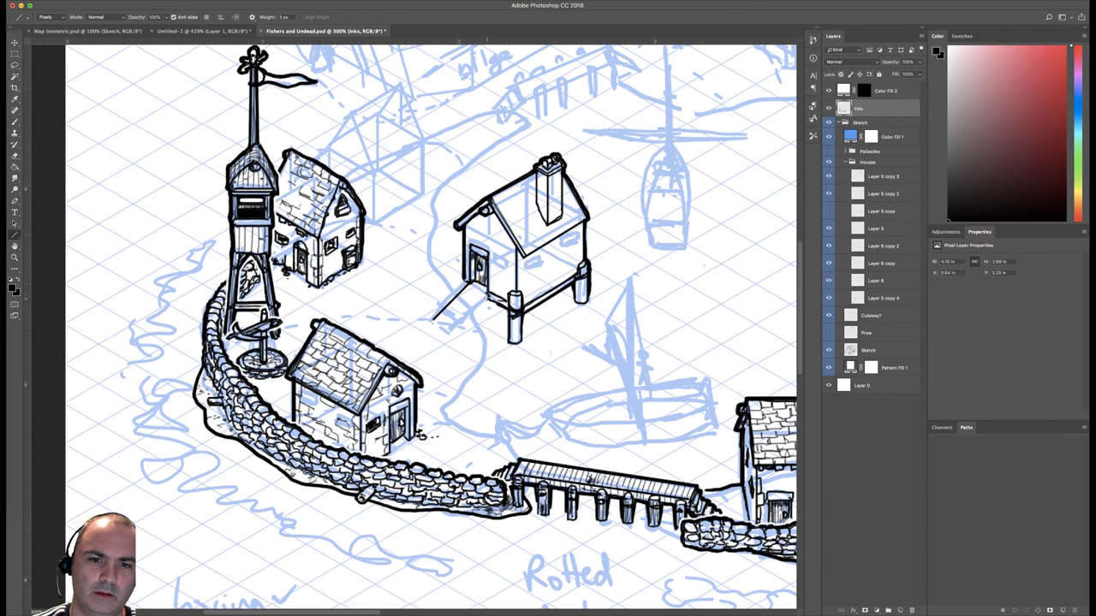
left_click_drag(487, 295, 450, 330)
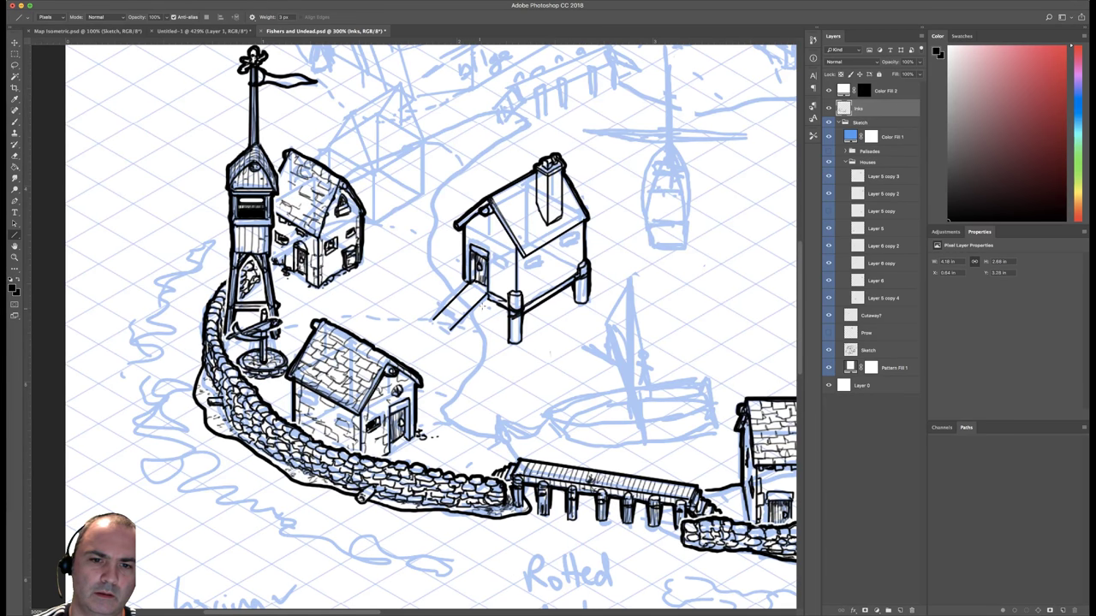
left_click_drag(489, 297, 451, 330)
key("b")
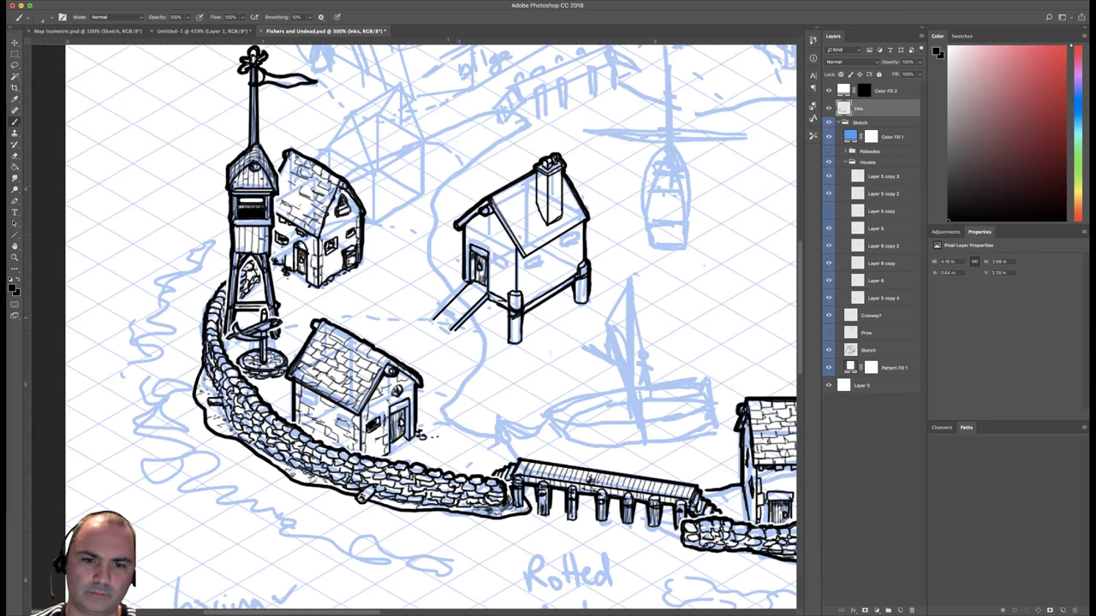
left_click_drag(434, 323, 451, 331)
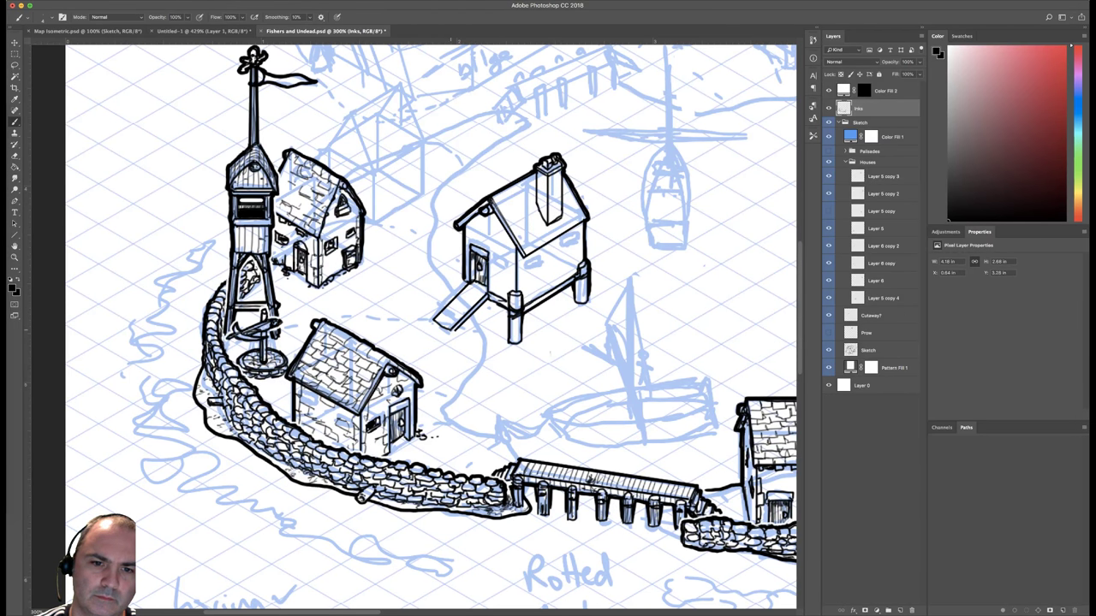
Ink the staircase's treads between the two side rails below the stilt house's door.
mouse_move(470, 288)
left_mouse_down()
mouse_move(483, 294)
mouse_move(472, 290)
mouse_move(475, 302)
left_mouse_up()
mouse_move(461, 292)
left_mouse_down()
mouse_move(472, 307)
mouse_move(456, 325)
mouse_move(449, 315)
mouse_move(463, 316)
left_mouse_up()
left_click_drag(454, 283, 471, 310)
mouse_move(436, 311)
left_mouse_down()
mouse_move(457, 328)
mouse_move(485, 303)
mouse_move(488, 311)
mouse_move(456, 324)
left_mouse_up()
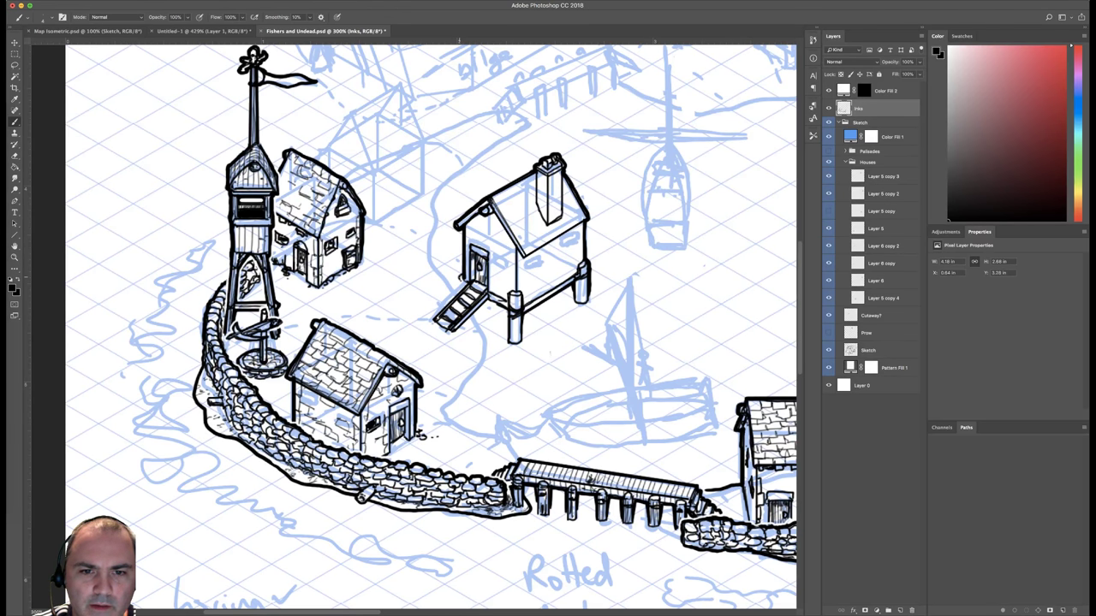
left_click_drag(459, 274, 459, 292)
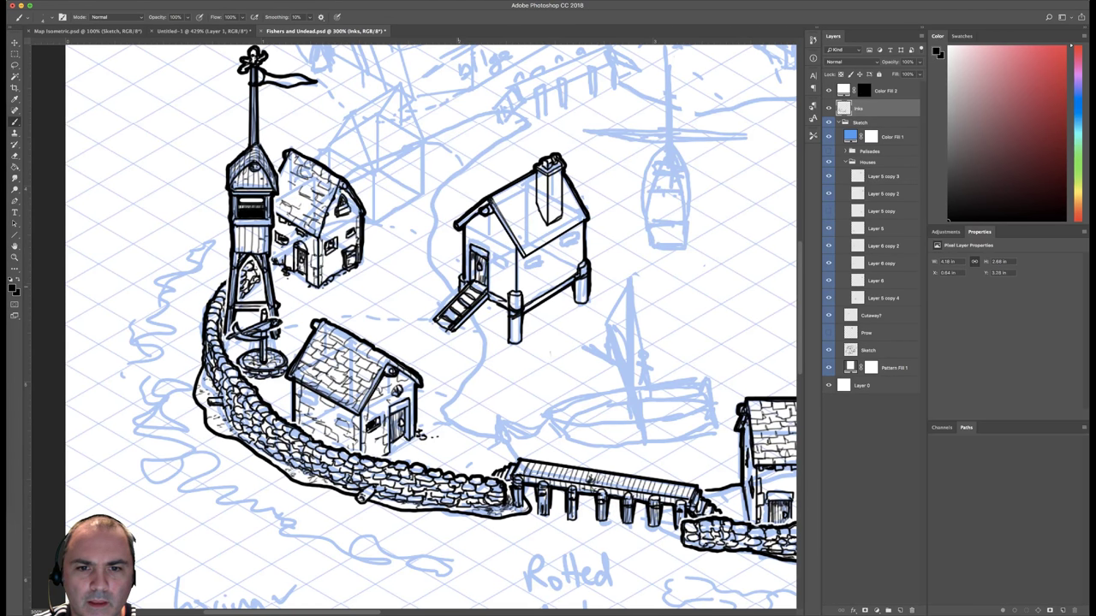
Thicken the staircase's lower side and the adjoining floor edge with the Faber Castell M brush.
right_click(502, 276)
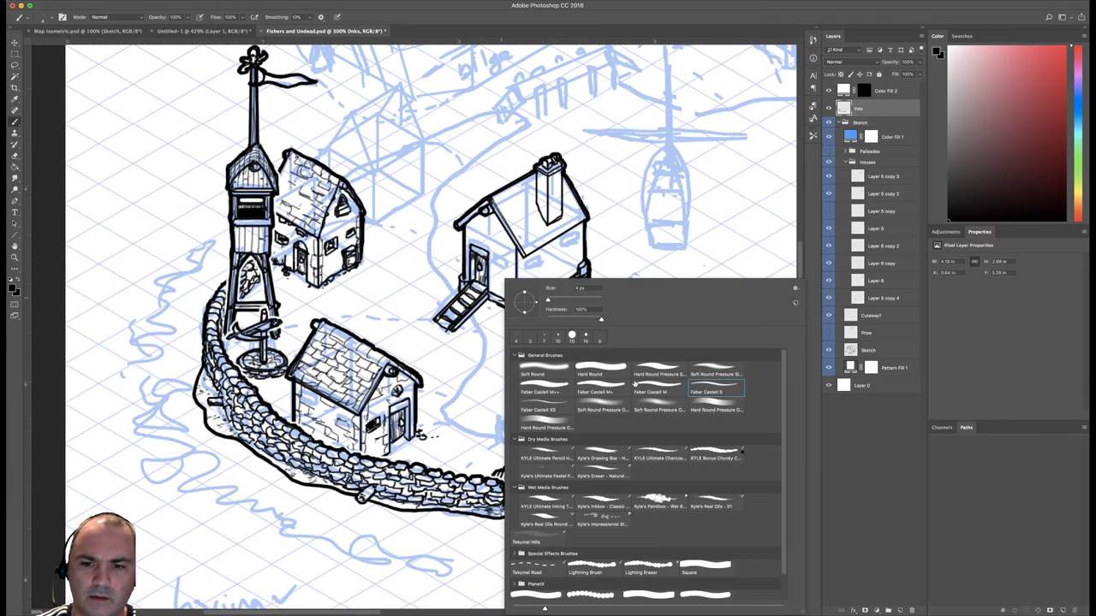
left_click(637, 385)
left_click(501, 289)
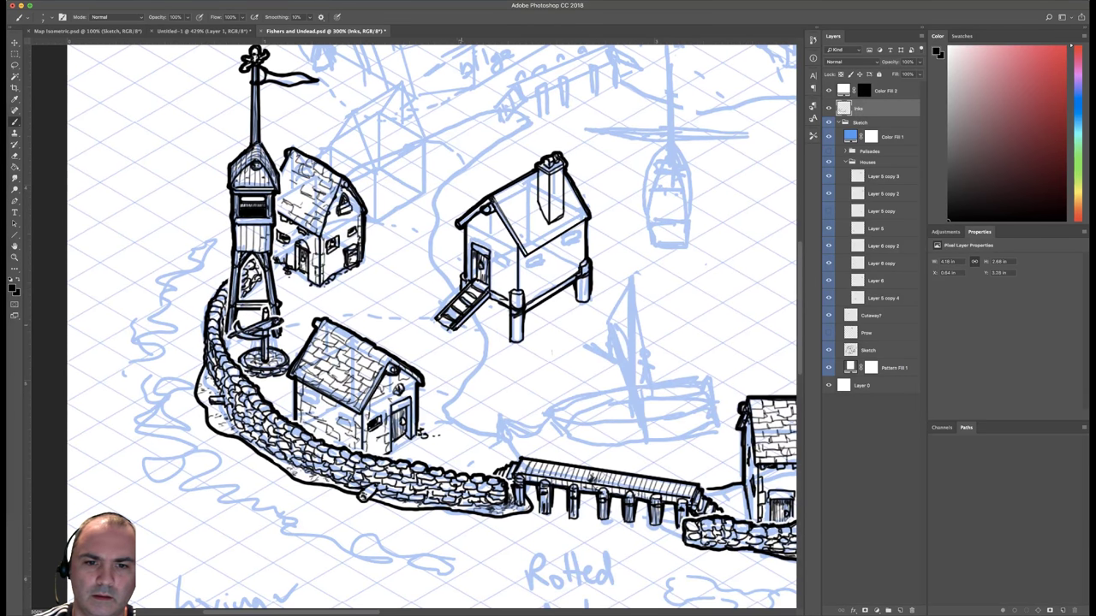
left_click_drag(461, 324, 501, 299)
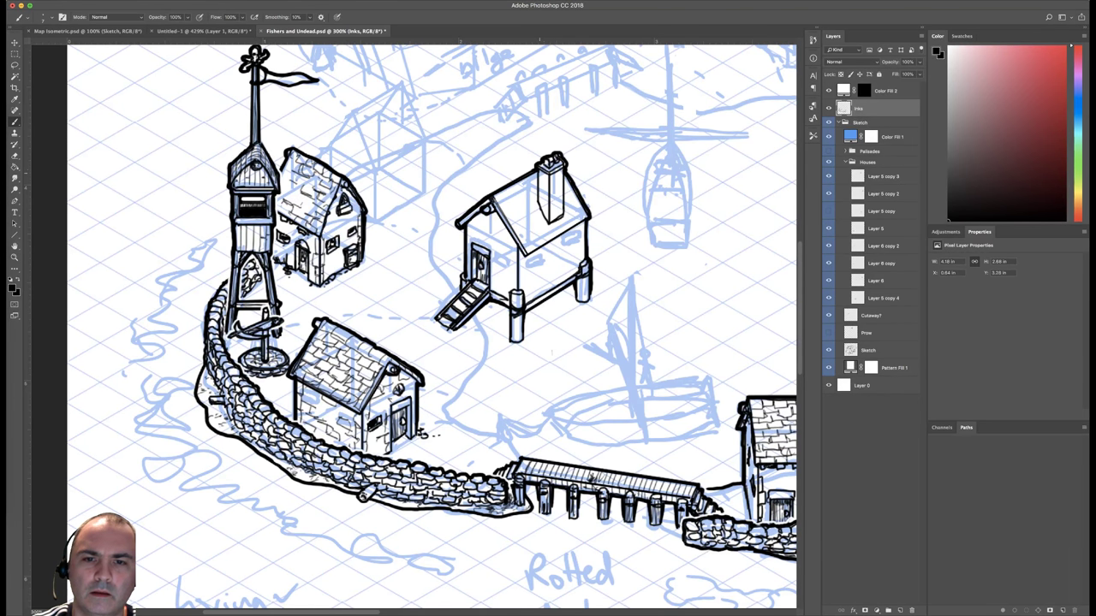
Thicken both outer sides of the stilt house's chimney with the Faber Castell S brush.
right_click(540, 164)
left_click(750, 280)
left_click(508, 168)
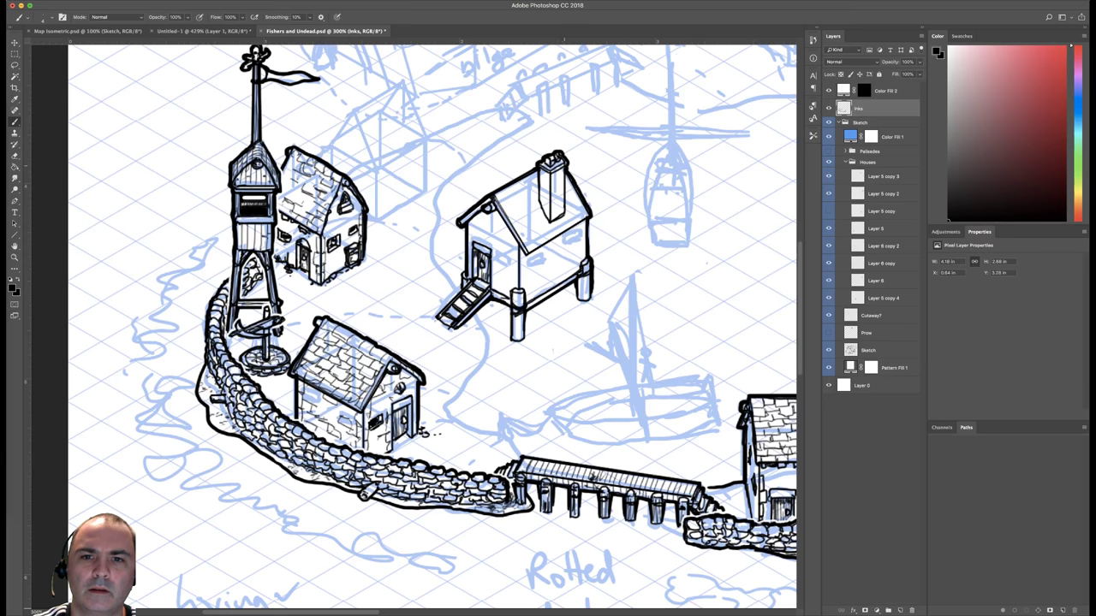
left_click_drag(564, 169, 565, 196)
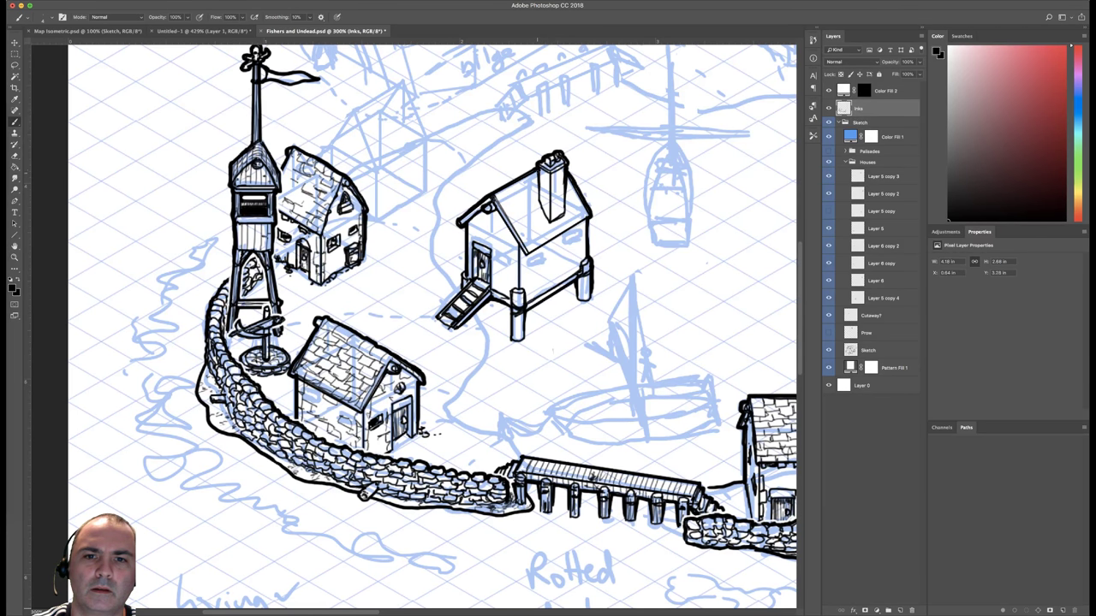
left_click_drag(538, 174, 538, 197)
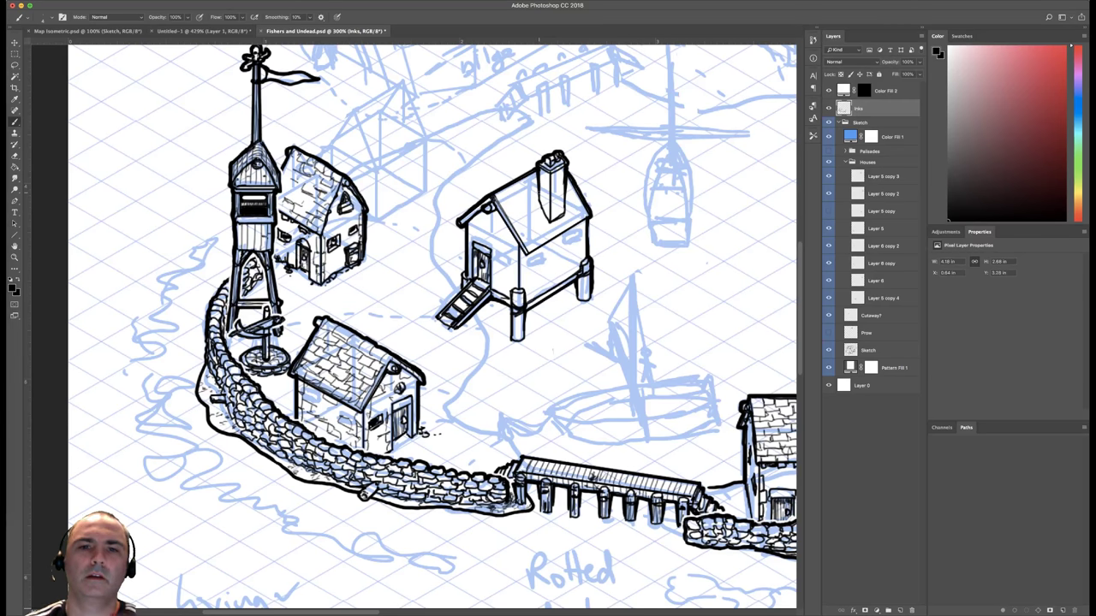
Ink brickwork on both faces of the stilt house's chimney with the Faber Castell XS brush.
key("super+minus")
left_click_drag(597, 202, 612, 215)
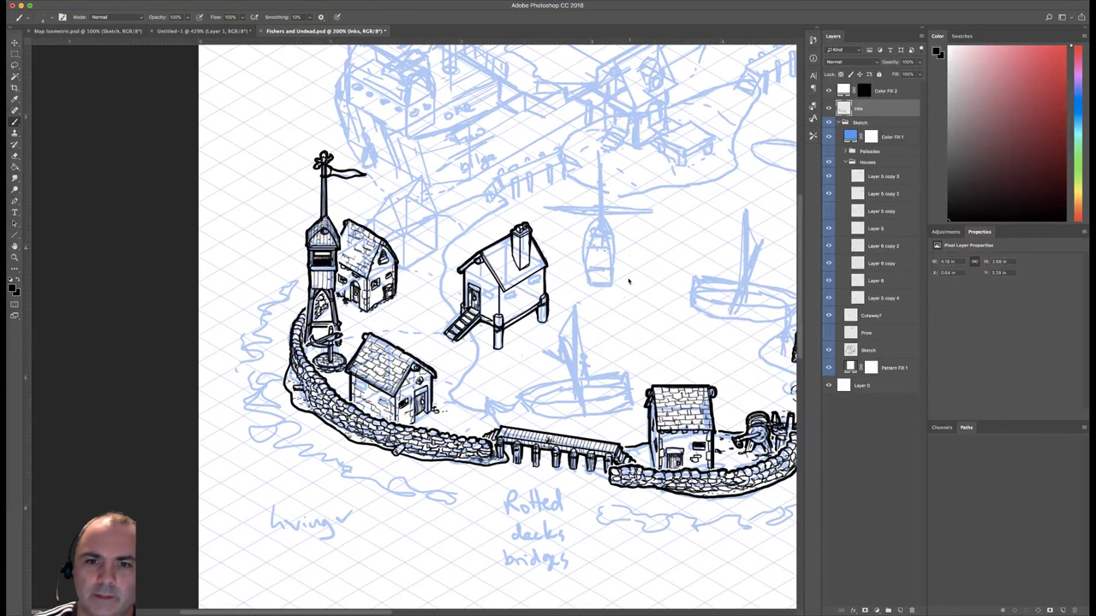
right_click(629, 279)
left_click(681, 365)
left_click_drag(505, 320, 509, 319)
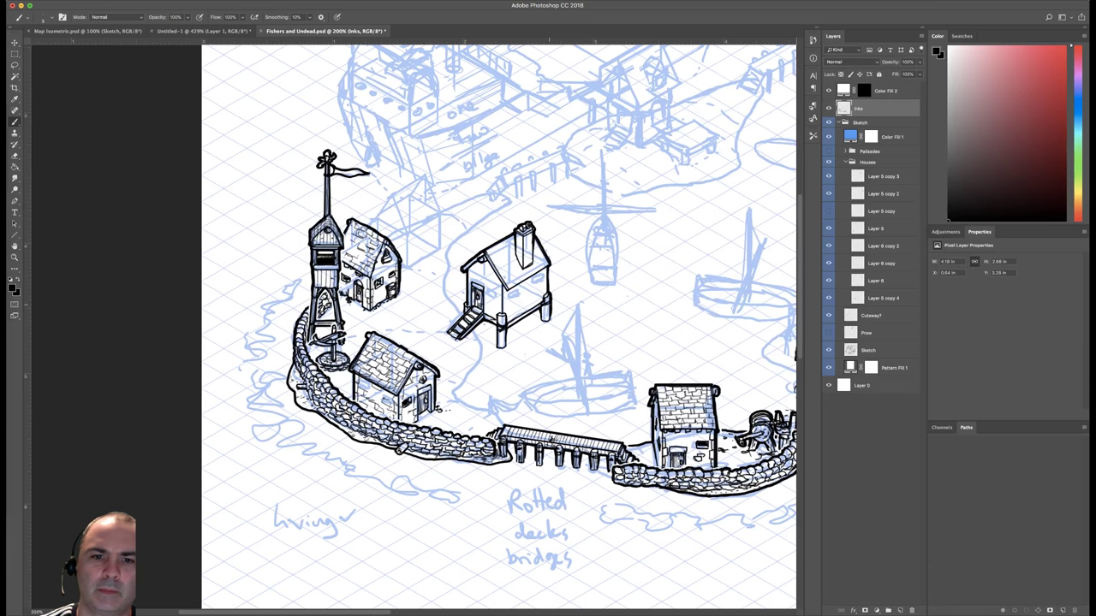
key("super+plus")
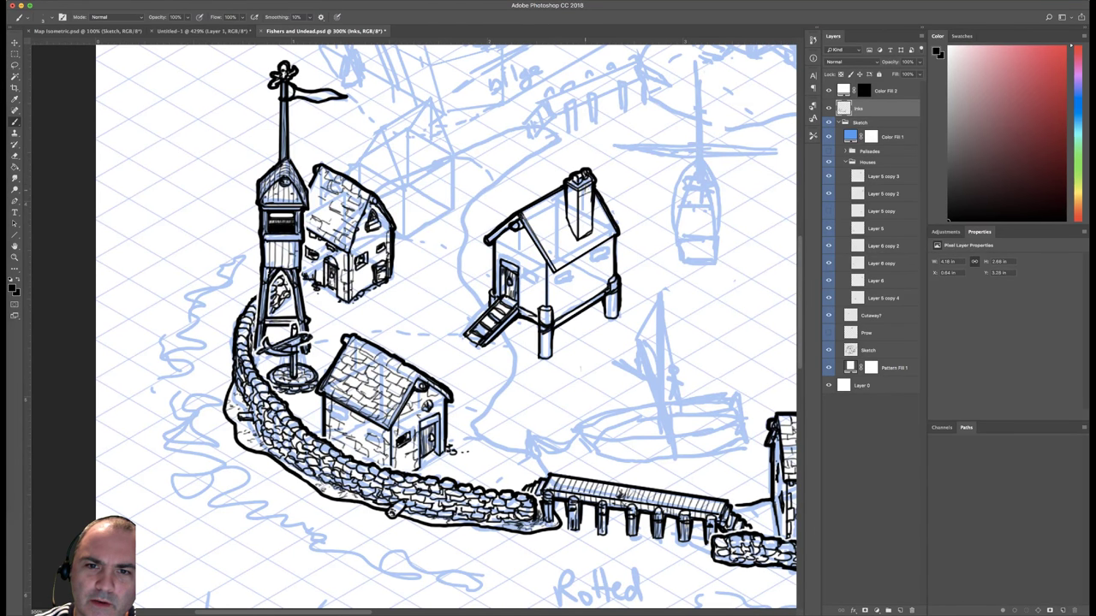
mouse_move(577, 200)
left_mouse_down()
mouse_move(591, 206)
mouse_move(589, 229)
left_mouse_up()
mouse_move(568, 190)
left_mouse_down()
mouse_move(579, 196)
mouse_move(576, 229)
left_mouse_up()
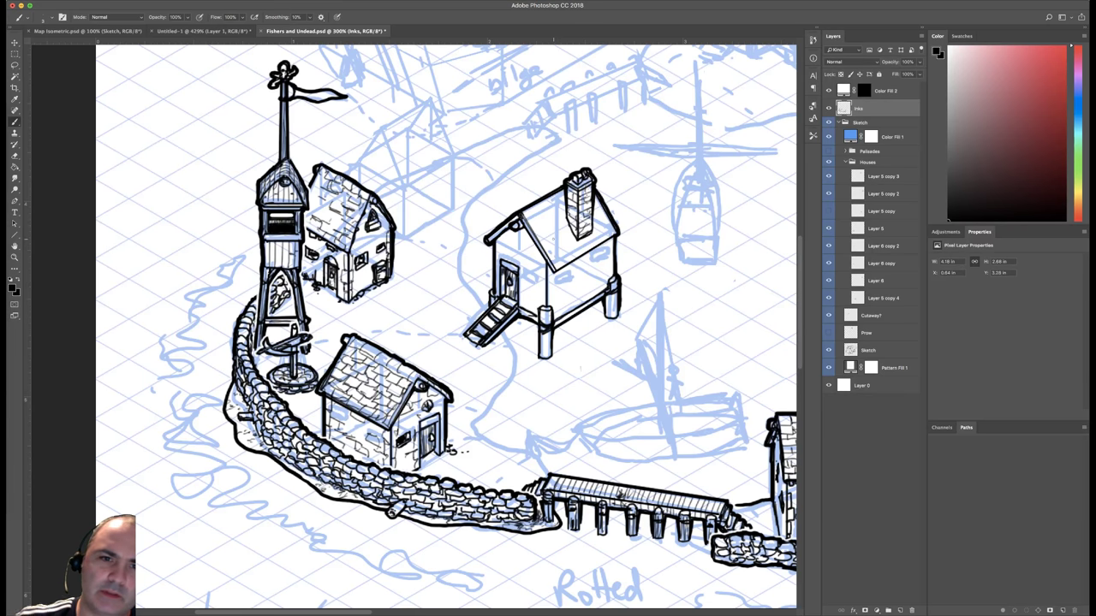
Ink shingles across the stilt house's roof around the chimney with the Faber Castell XS brush.
right_click(530, 187)
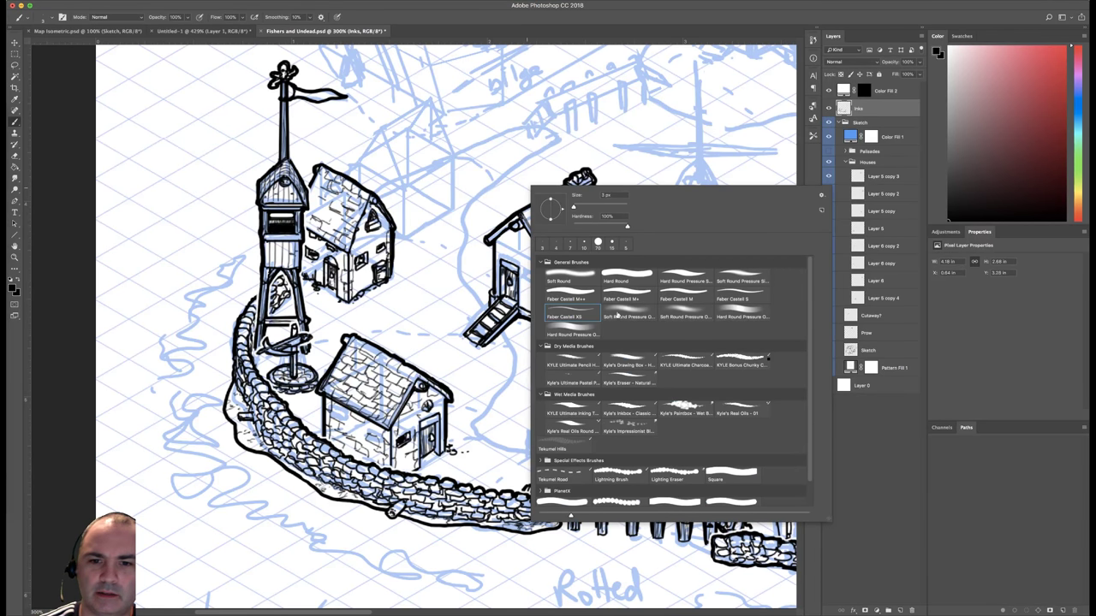
left_click(480, 225)
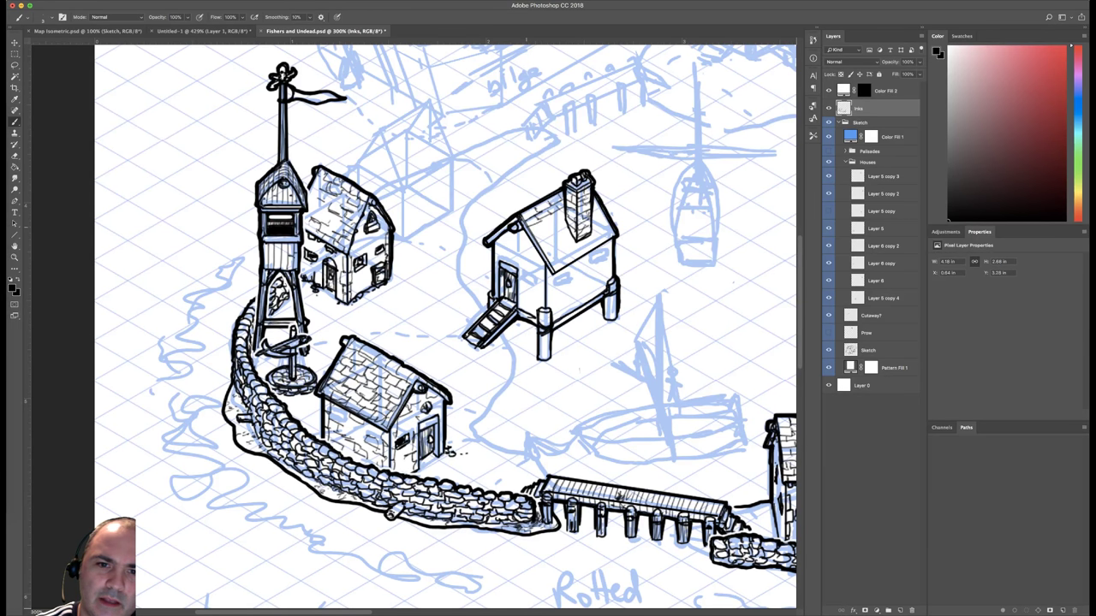
left_click_drag(539, 227, 550, 220)
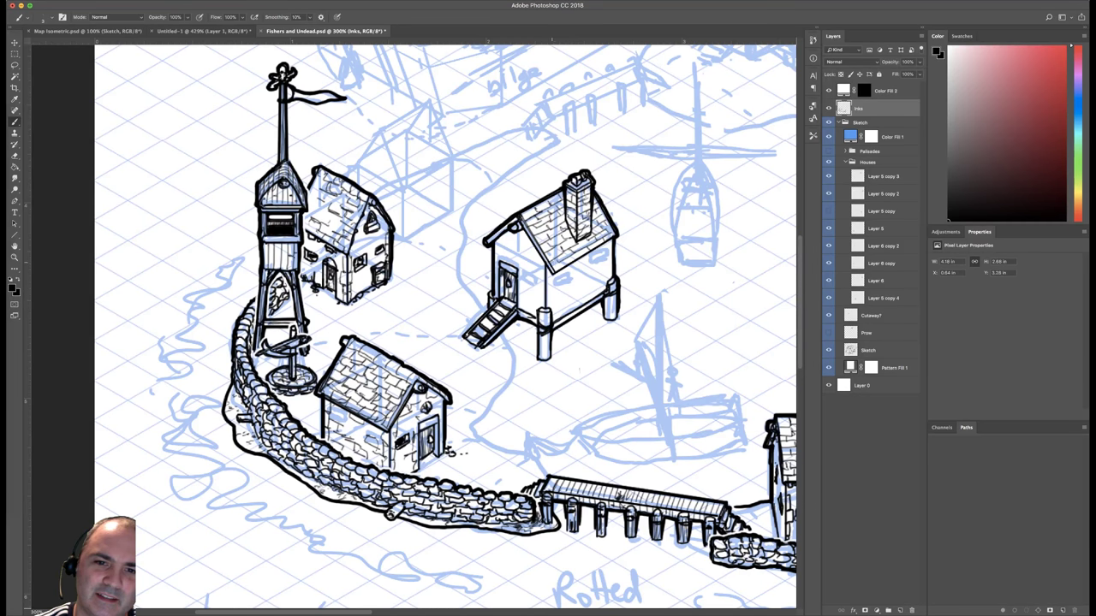
left_click_drag(552, 262, 577, 255)
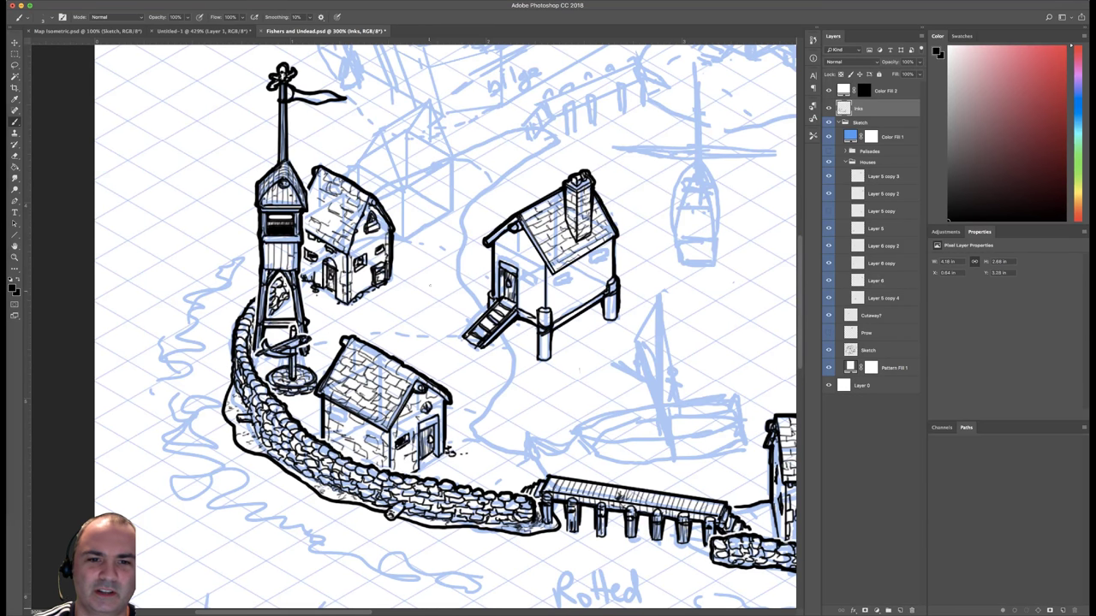
mouse_move(431, 279)
left_mouse_down()
mouse_move(434, 304)
mouse_move(427, 265)
mouse_move(438, 273)
mouse_move(437, 256)
left_mouse_up()
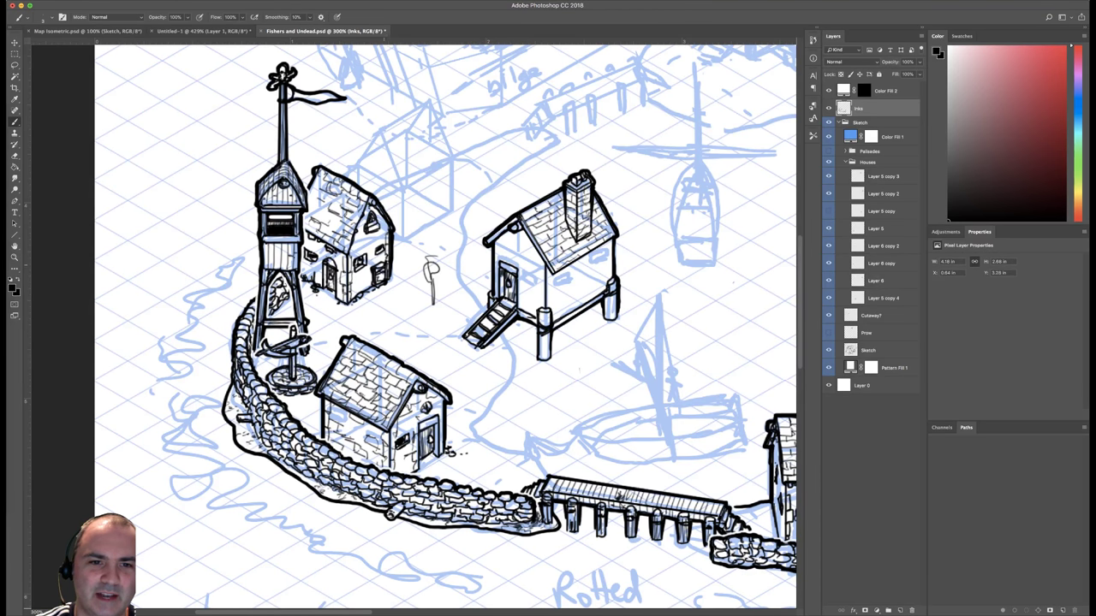
mouse_move(380, 189)
left_mouse_down()
mouse_move(343, 257)
mouse_move(402, 205)
left_mouse_up()
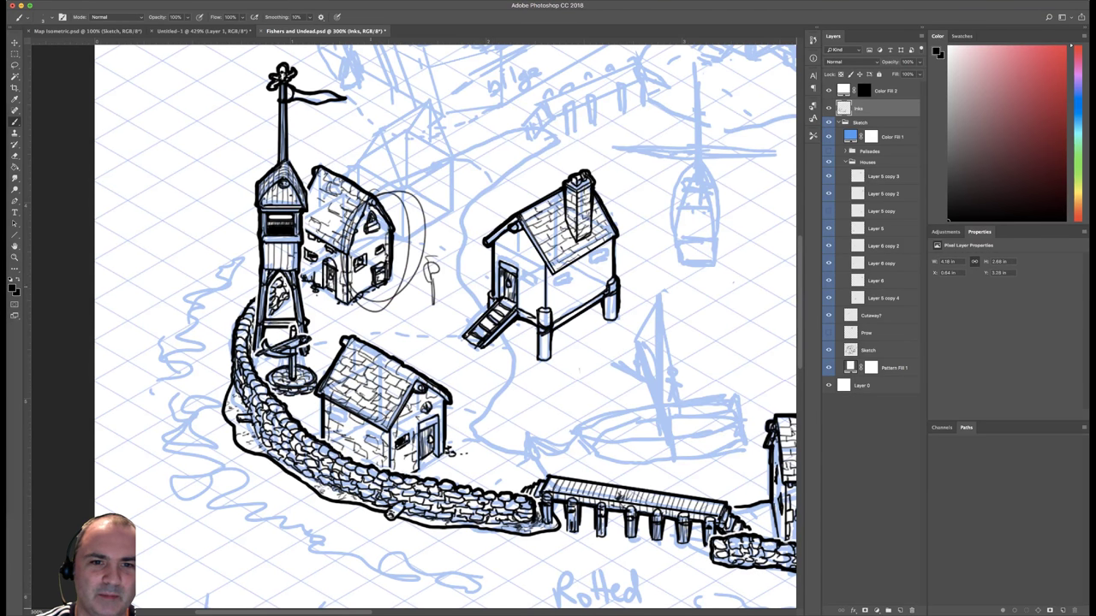
mouse_move(368, 287)
left_mouse_down()
mouse_move(358, 339)
mouse_move(407, 257)
mouse_move(536, 347)
mouse_move(395, 237)
left_mouse_up()
key("super+alt+z")
key("super+alt+z")
key("super+alt+z")
key("super+alt+z")
key("super+alt+z")
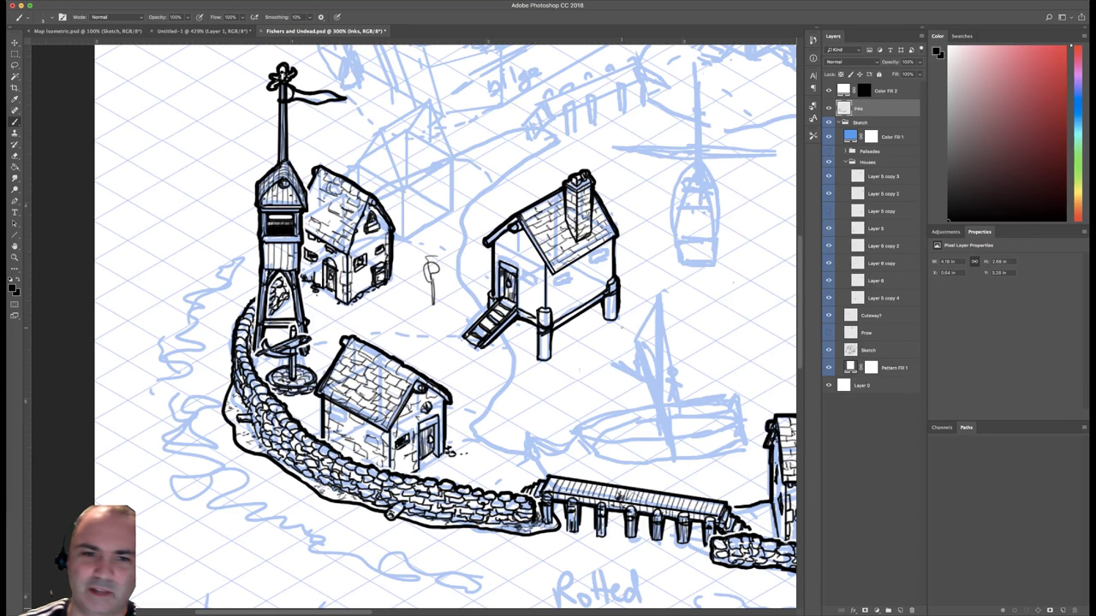
key("super+alt+z")
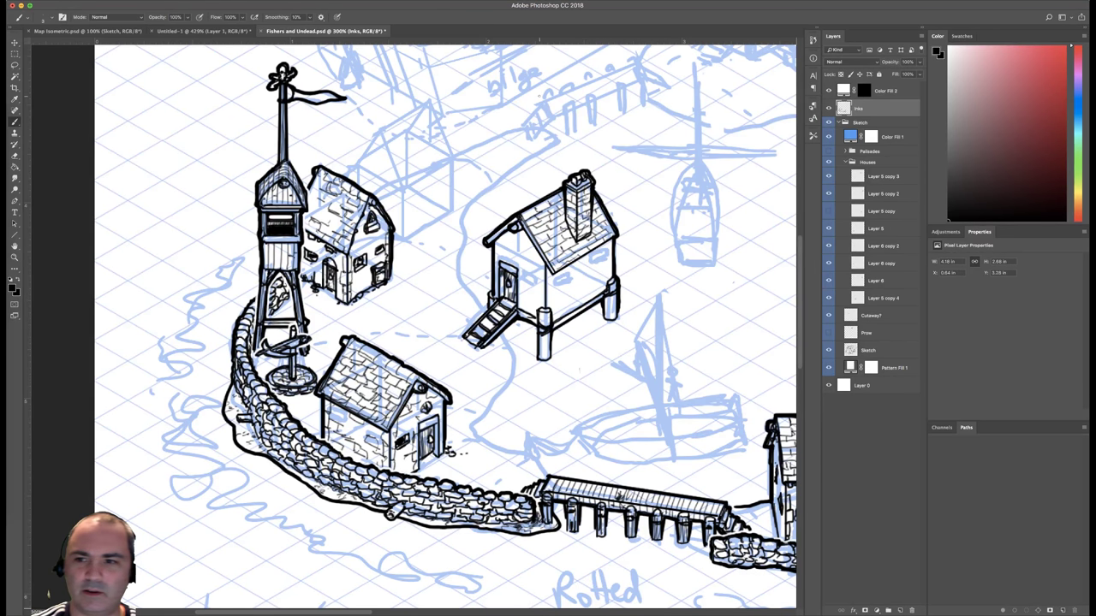
Try a 30 pt Dominican text letter "G" above the stilt house, and delete its text layer.
key("t")
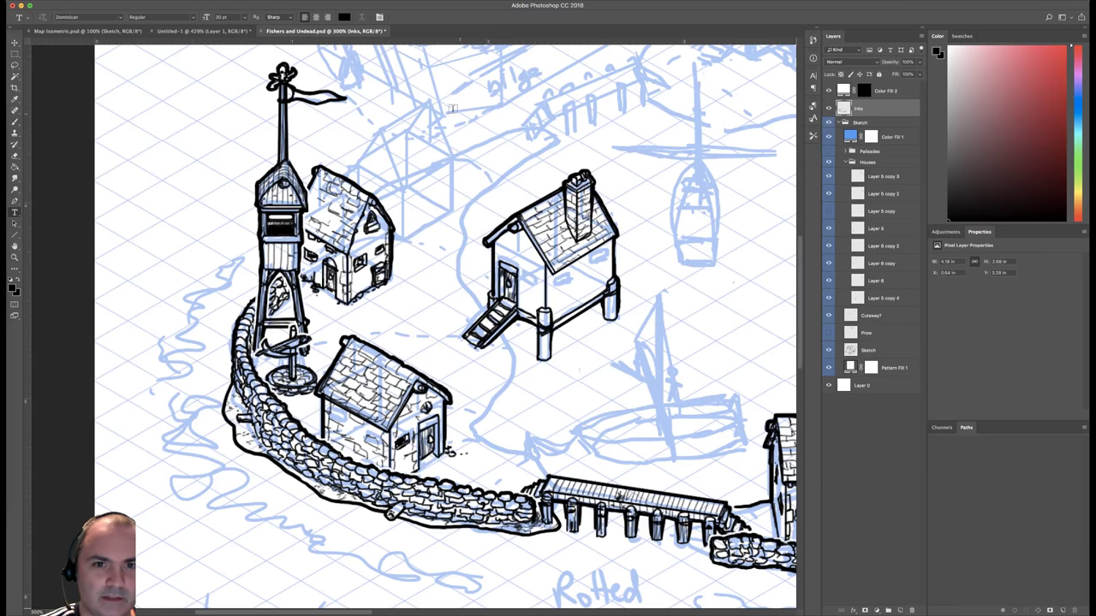
left_click_drag(415, 75, 687, 209)
type("G")
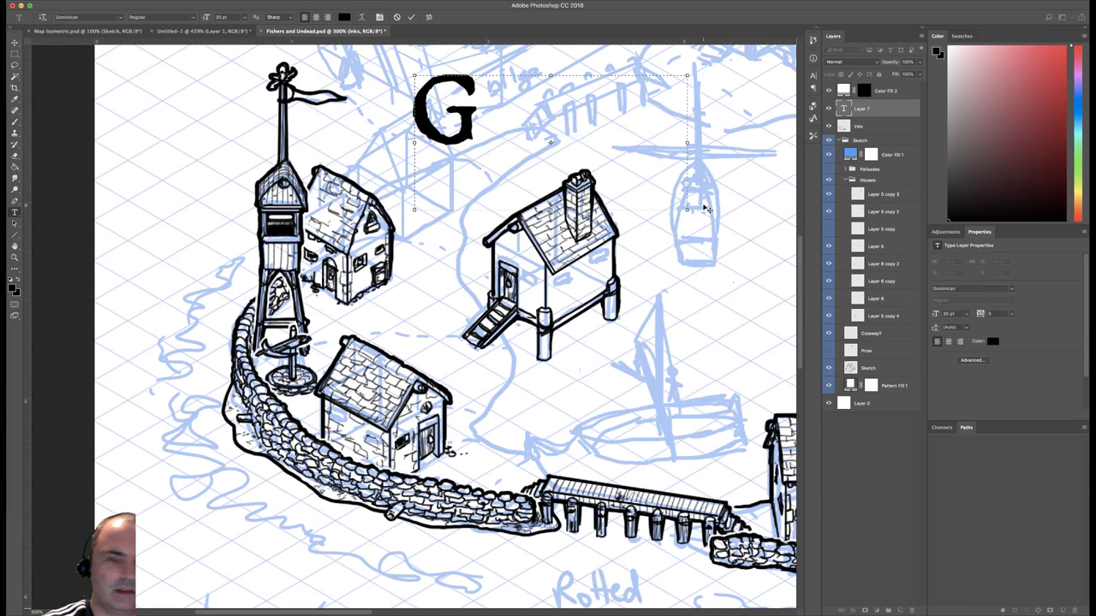
key("ctrl+a")
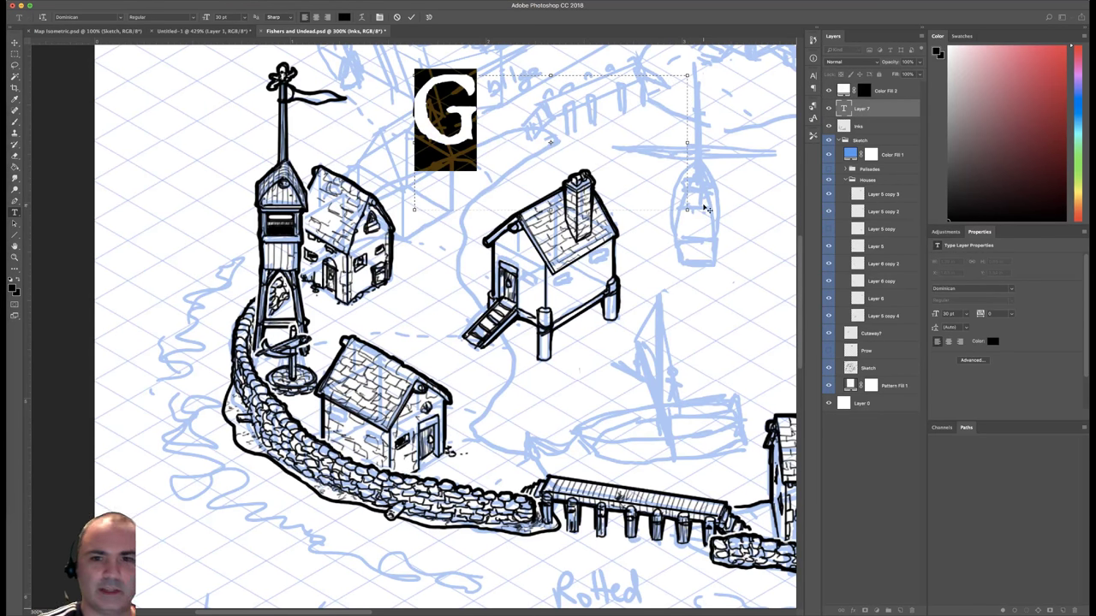
left_click(245, 17)
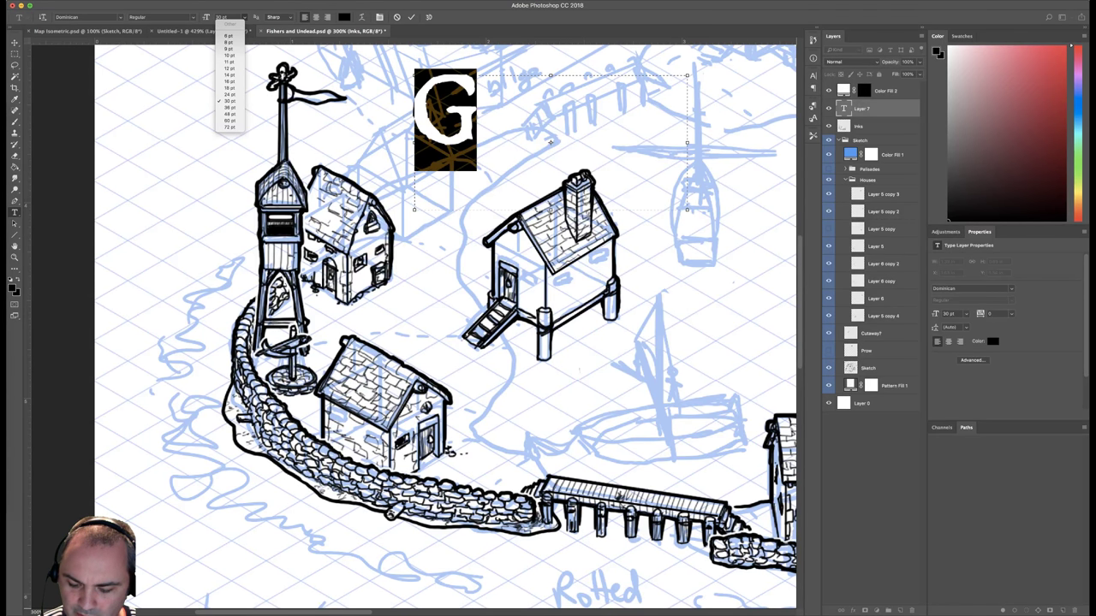
key("Escape")
key("super+Return")
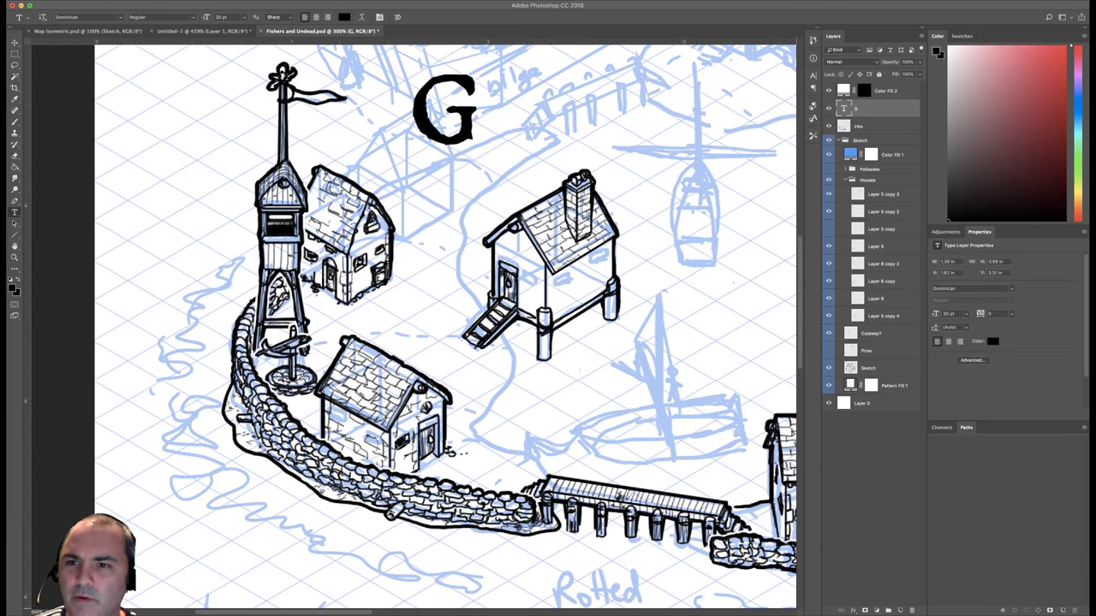
left_click_drag(848, 111, 910, 609)
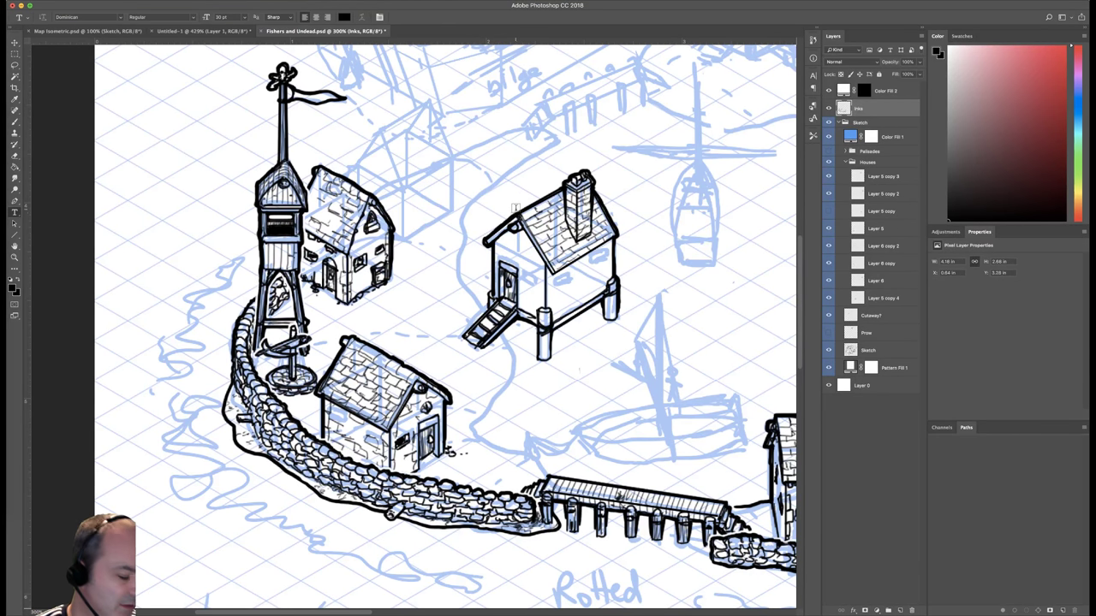
Ink two small windows on the stilt house's long wall and a round gable window with the Faber Castell S brush.
key("b")
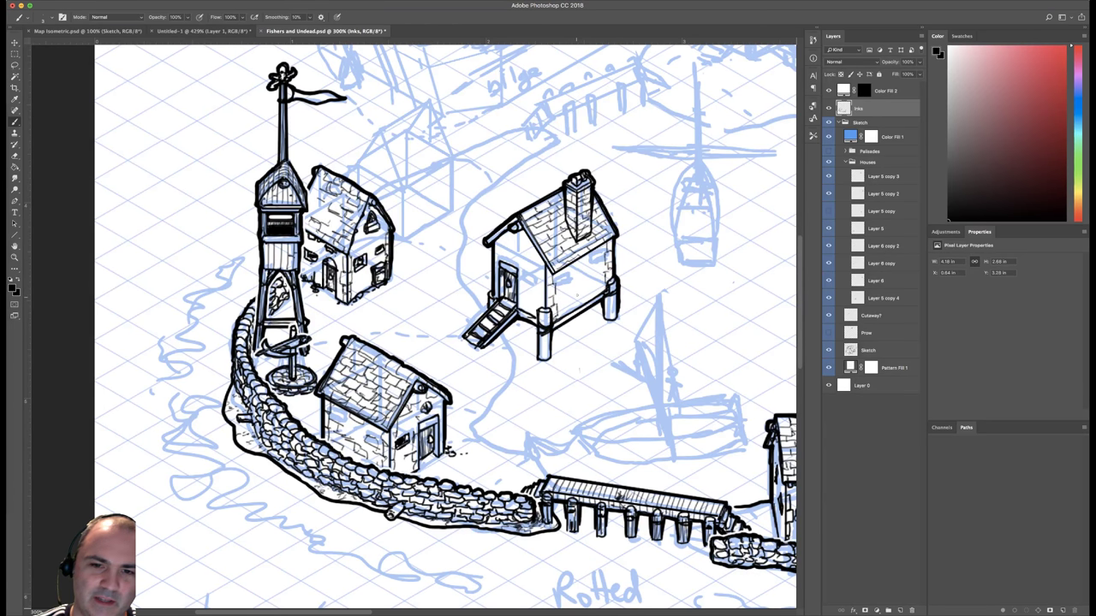
right_click(578, 279)
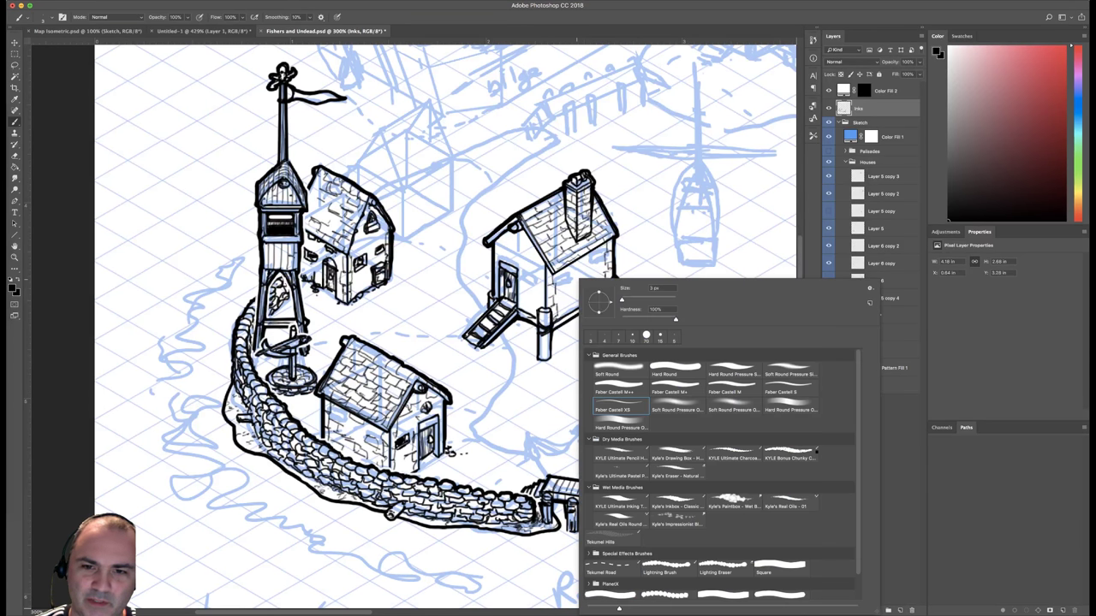
left_click(784, 391)
left_click_drag(637, 215, 639, 217)
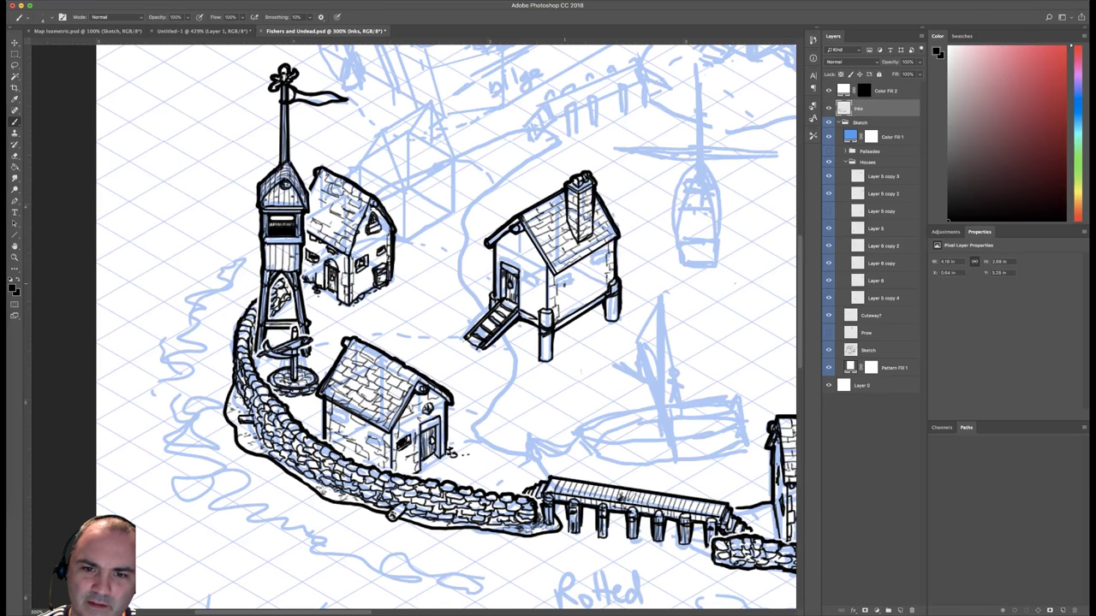
left_click_drag(564, 283, 577, 280)
left_click_drag(563, 289, 591, 263)
left_click_drag(588, 269, 599, 262)
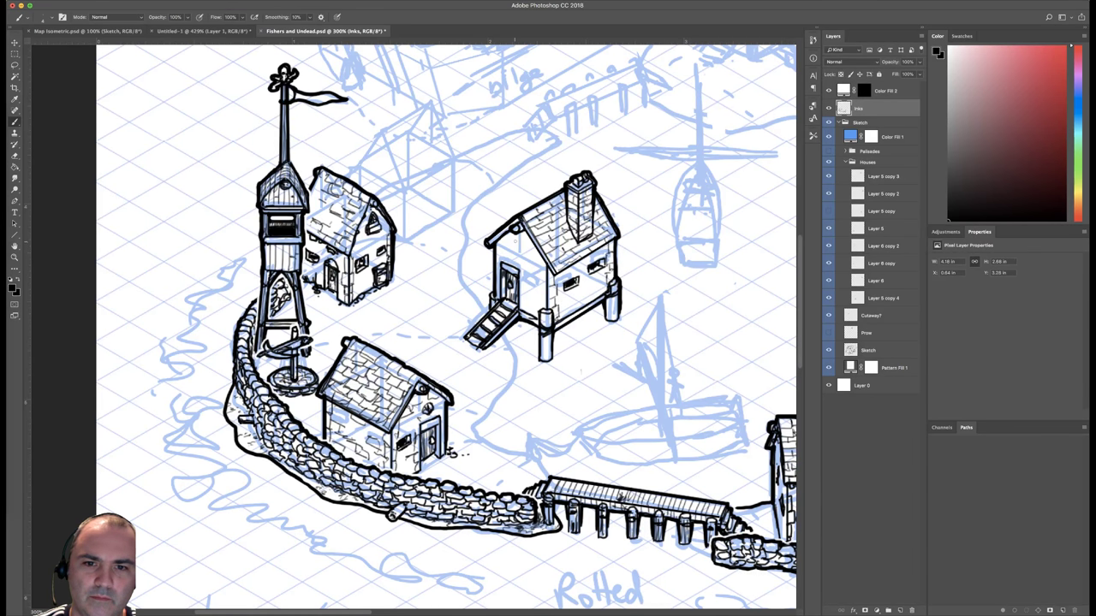
mouse_move(516, 237)
left_mouse_down()
mouse_move(512, 256)
mouse_move(526, 250)
mouse_move(515, 252)
left_mouse_up()
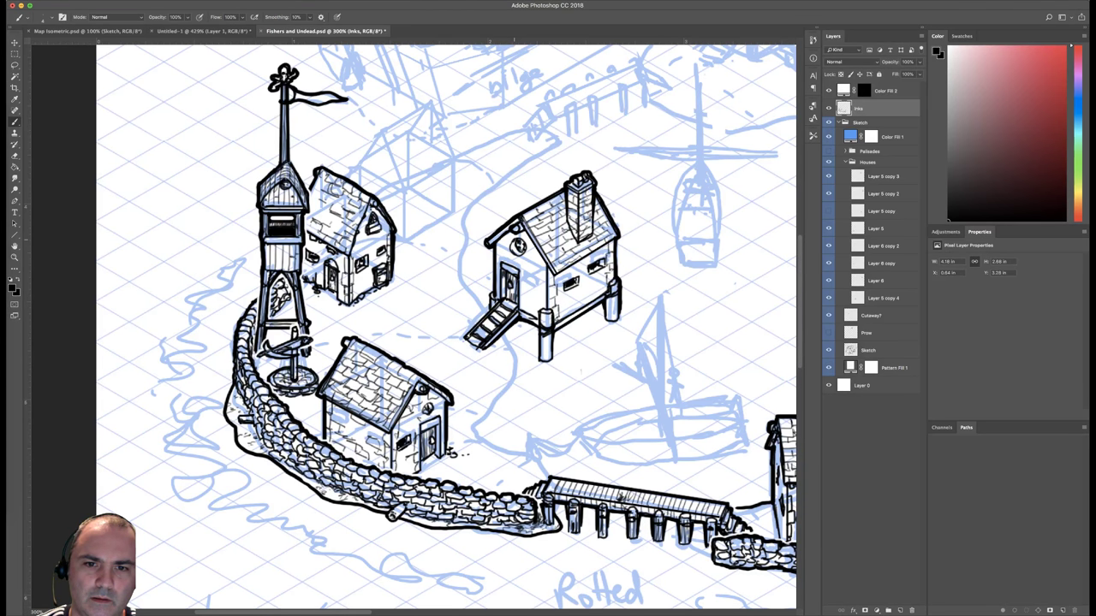
left_click_drag(515, 243, 511, 253)
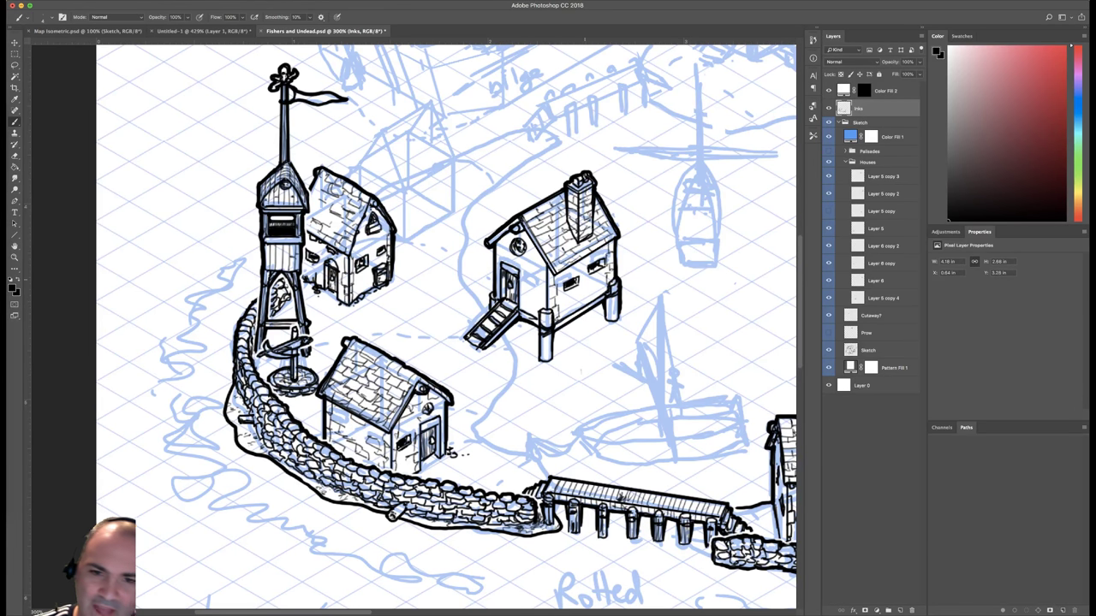
Ink fine detail lines on the stilt house's support posts, staircase area and front wall with the Faber Castell XS brush.
right_click(558, 257)
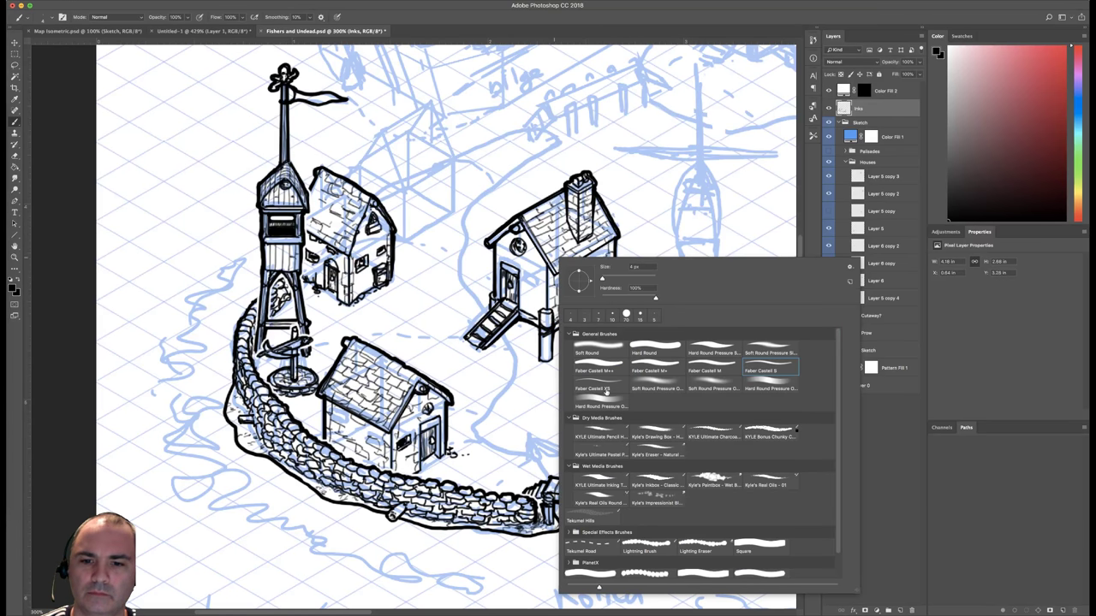
double_click(605, 389)
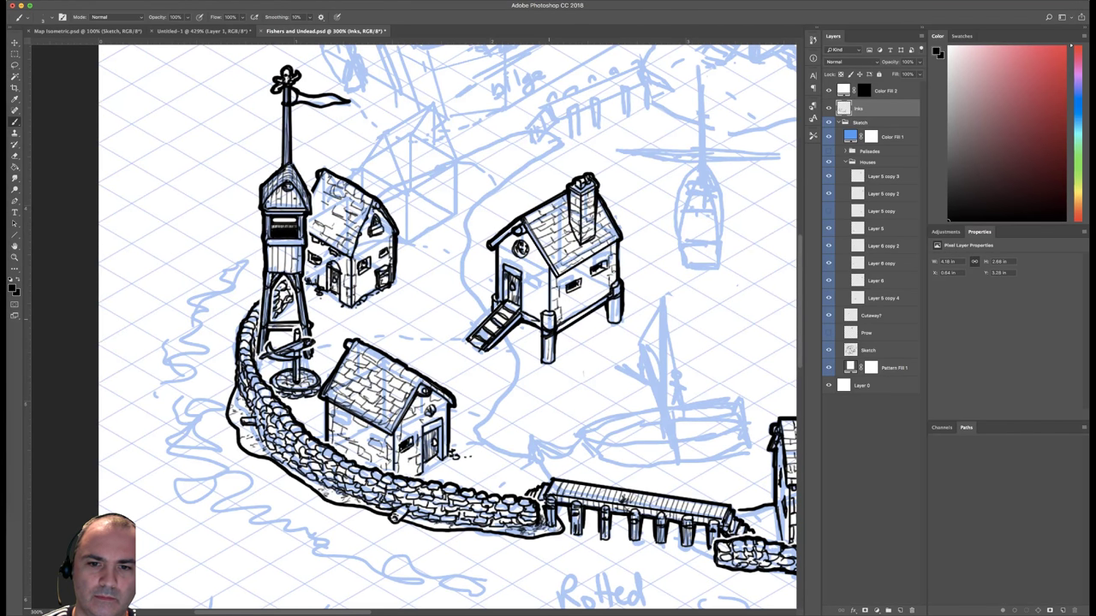
left_click_drag(549, 317, 548, 328)
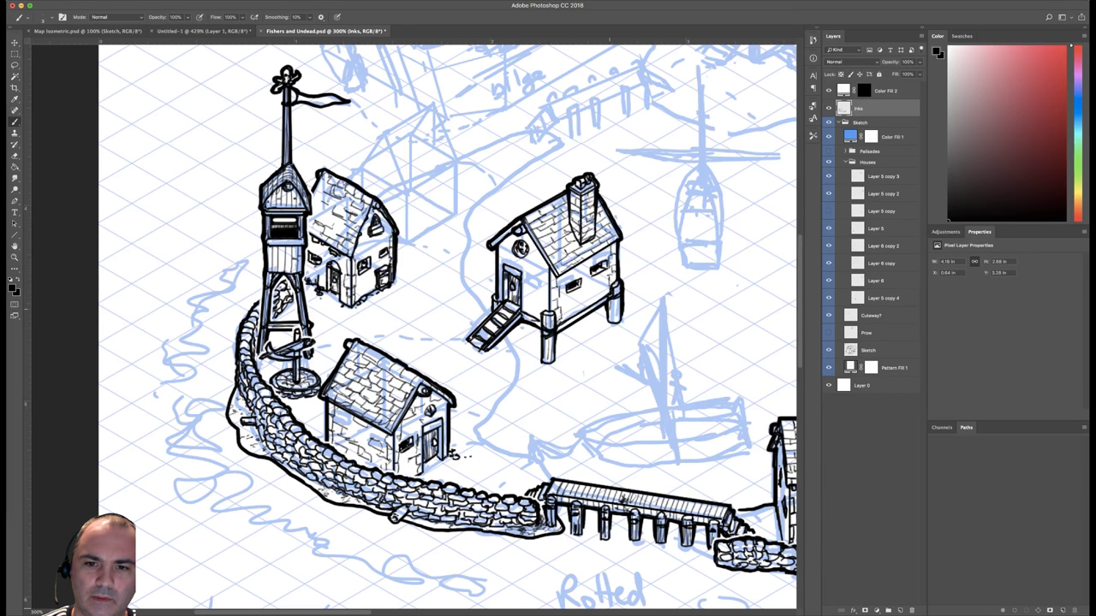
left_click_drag(612, 296, 618, 321)
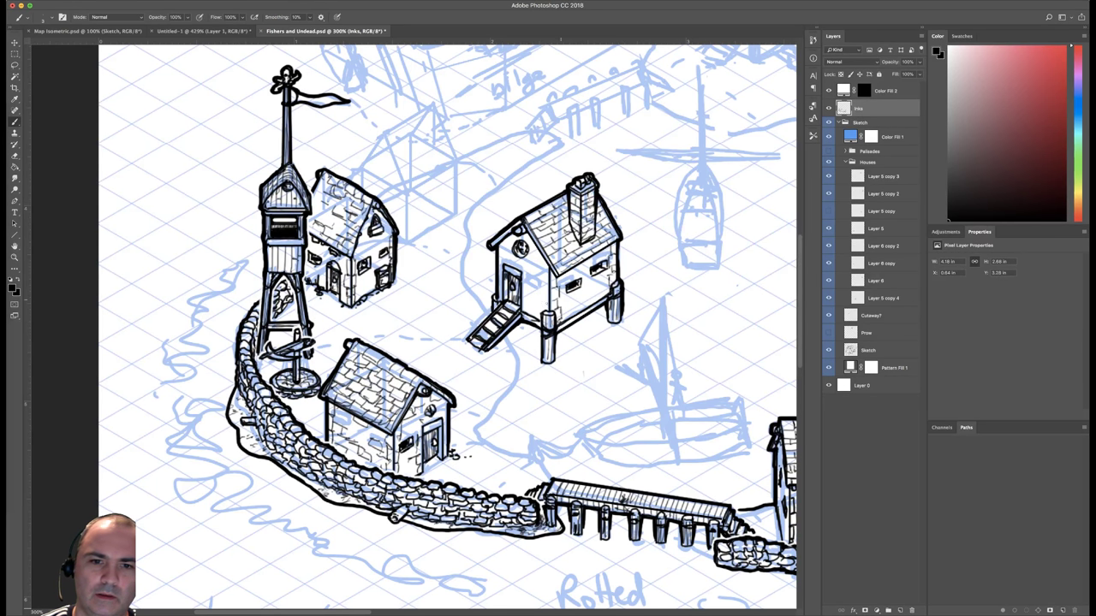
left_click_drag(501, 310, 496, 317)
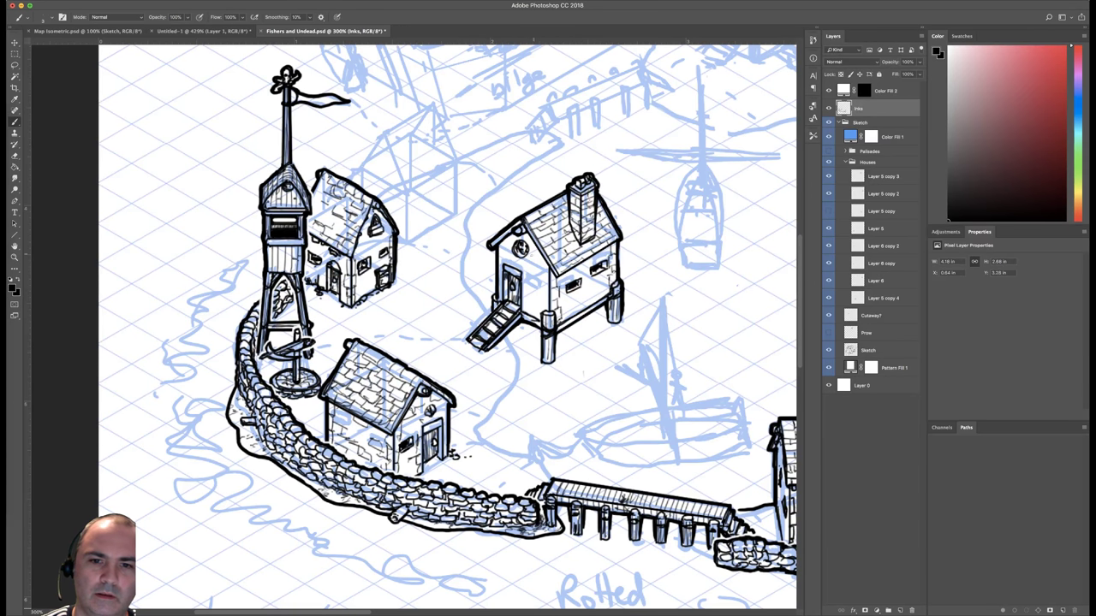
mouse_move(539, 264)
left_mouse_down()
mouse_move(529, 260)
mouse_move(543, 318)
left_mouse_up()
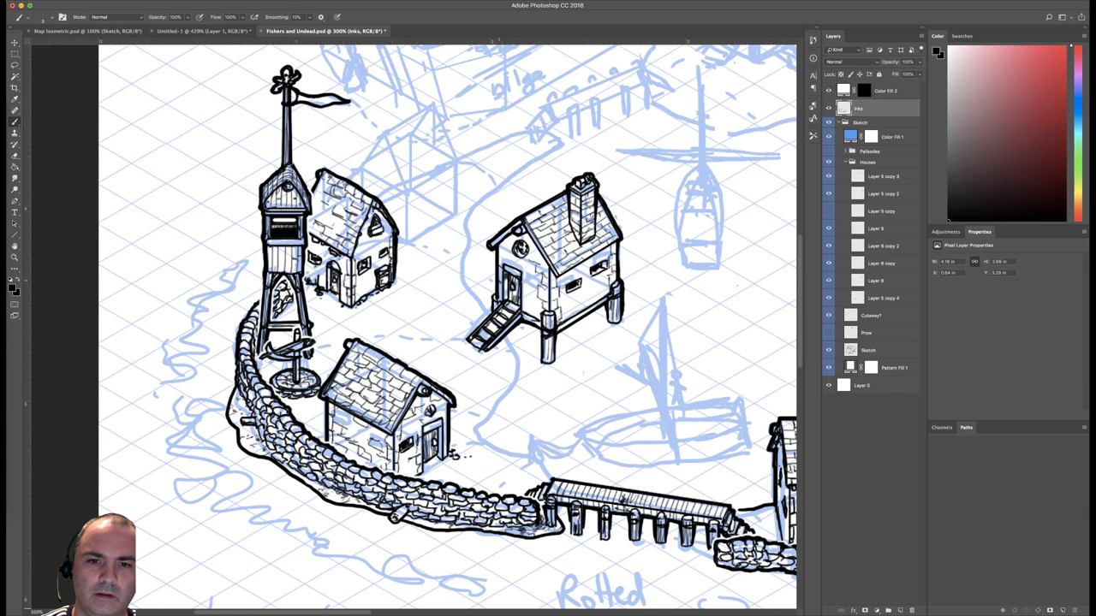
mouse_move(504, 247)
left_mouse_down()
mouse_move(504, 263)
mouse_move(511, 235)
mouse_move(523, 235)
mouse_move(546, 267)
left_mouse_up()
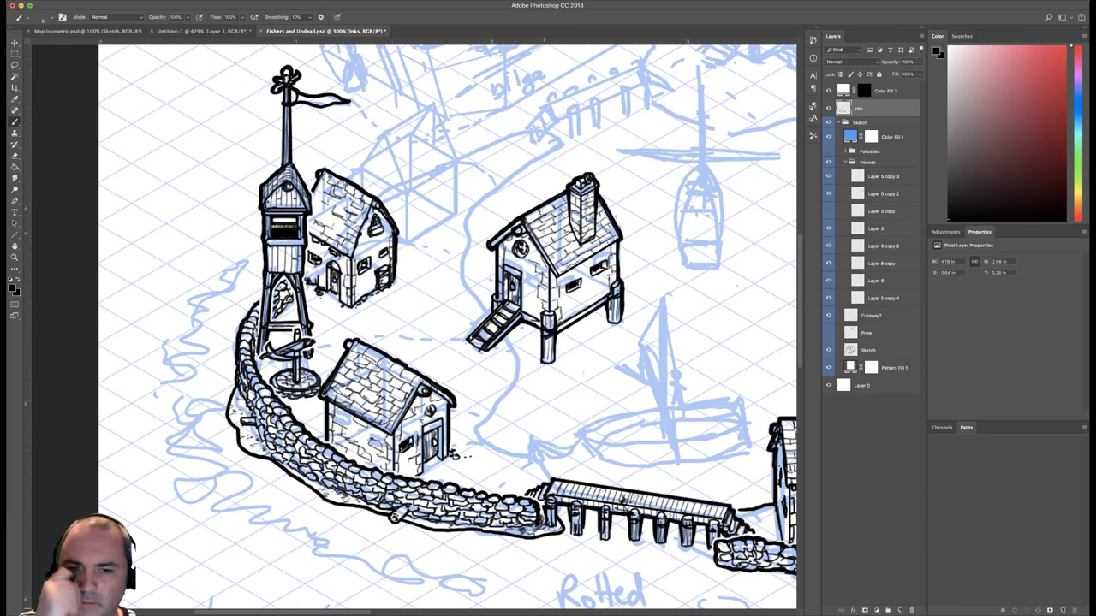
Examine the inked houses and sea wall against the rest of the blue sketch at a smaller magnification.
key("super+minus")
key("super+minus")
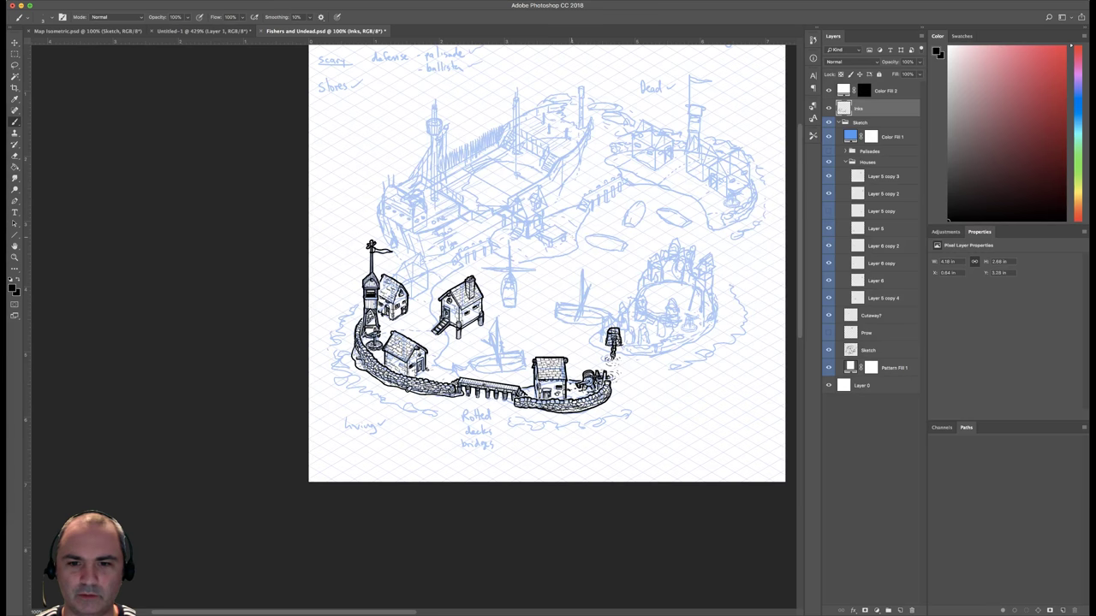
key("super+plus")
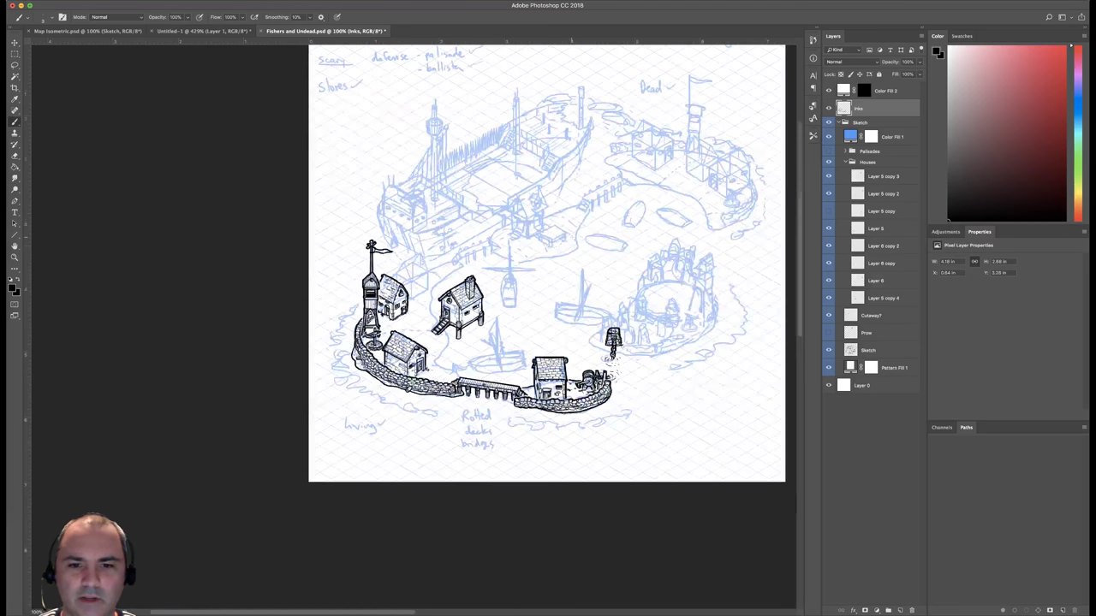
key("super+minus")
key("super+plus")
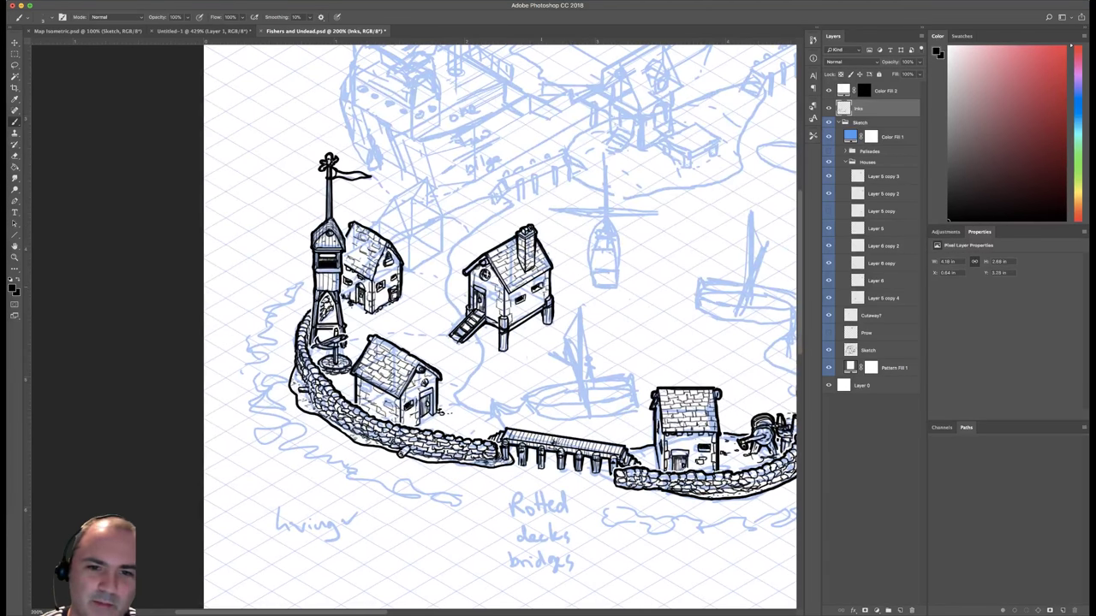
left_click_drag(590, 248, 455, 291)
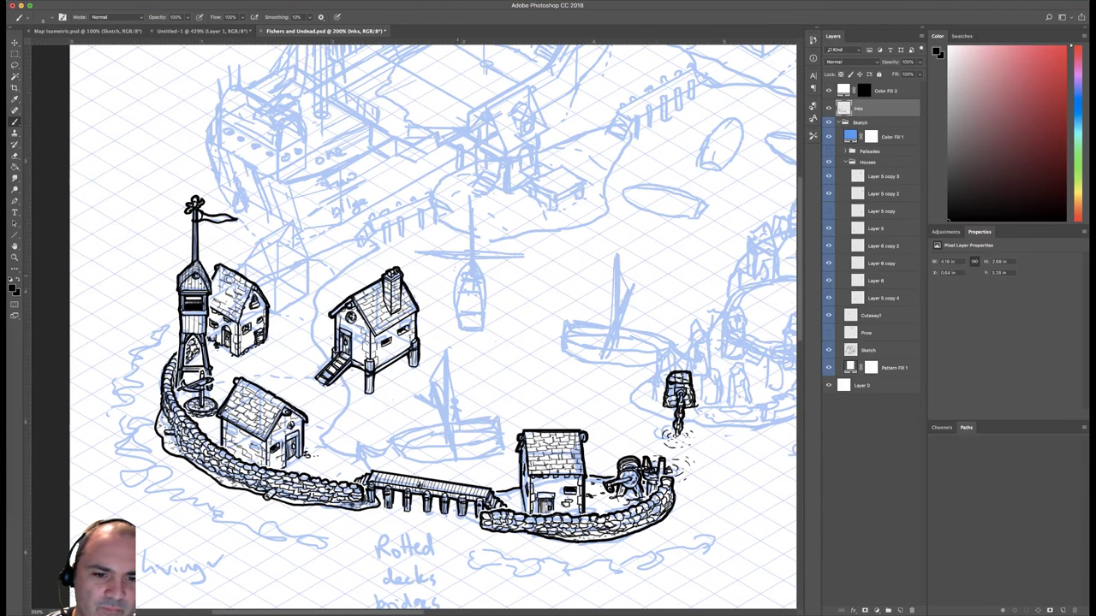
left_click_drag(515, 240, 606, 221)
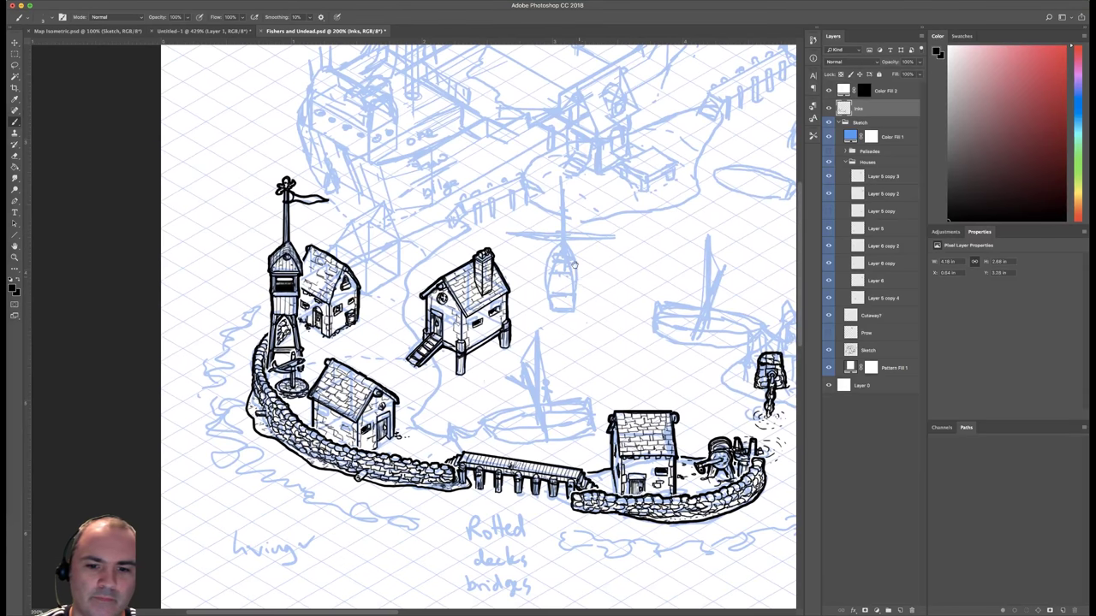
left_click_drag(574, 265, 532, 182)
Try a wavy water line below the stone wall beside the bridge, and undo it.
mouse_move(528, 456)
left_mouse_down()
mouse_move(674, 485)
mouse_move(753, 480)
left_mouse_up()
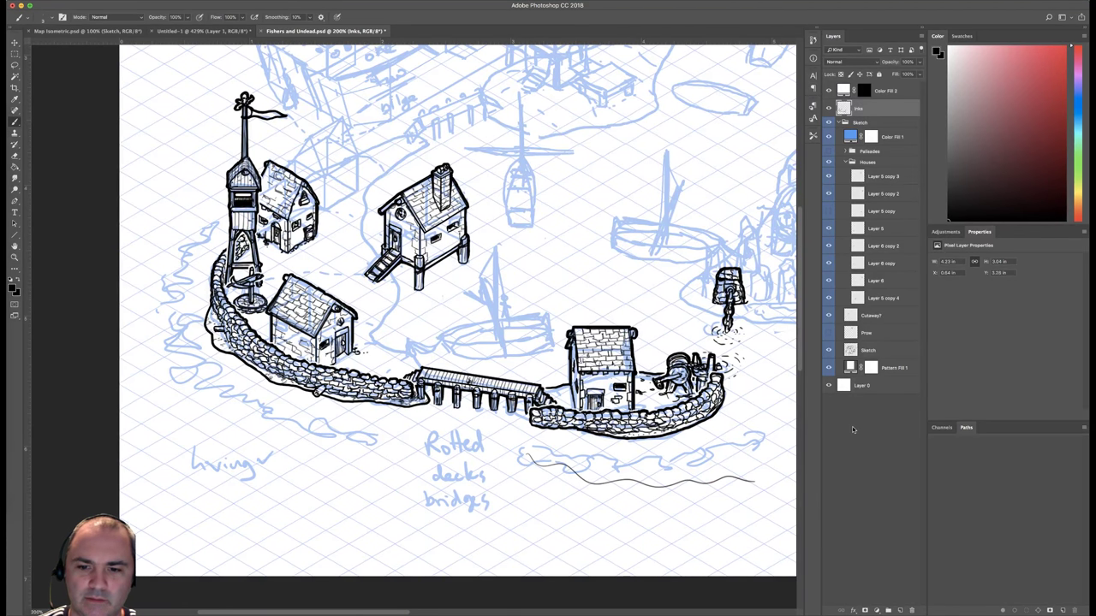
key("super+z")
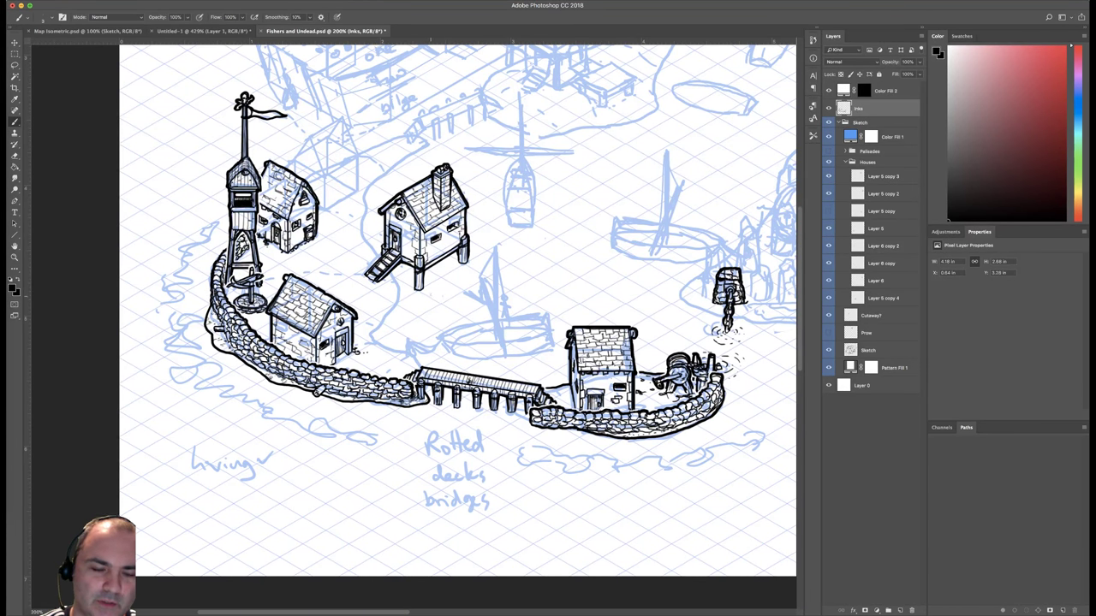
Ink the roof outline and beam end of the sketched house behind the watchtower with the Faber Castell S brush.
scroll(436, 291, "up", 2)
scroll(437, 291, "left", 2)
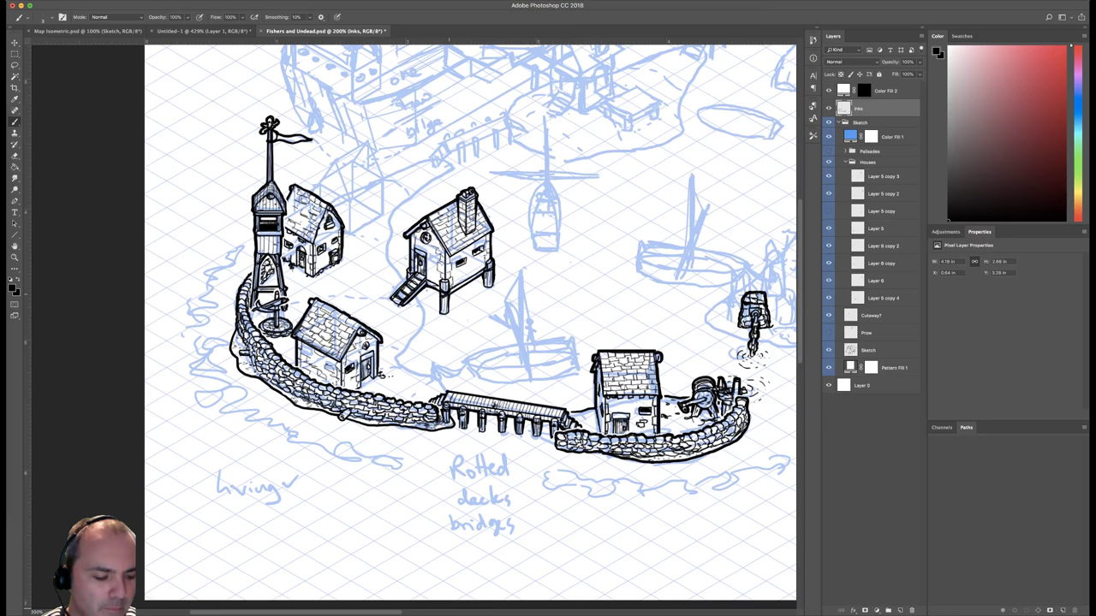
left_click_drag(446, 188, 478, 246)
key("super+plus")
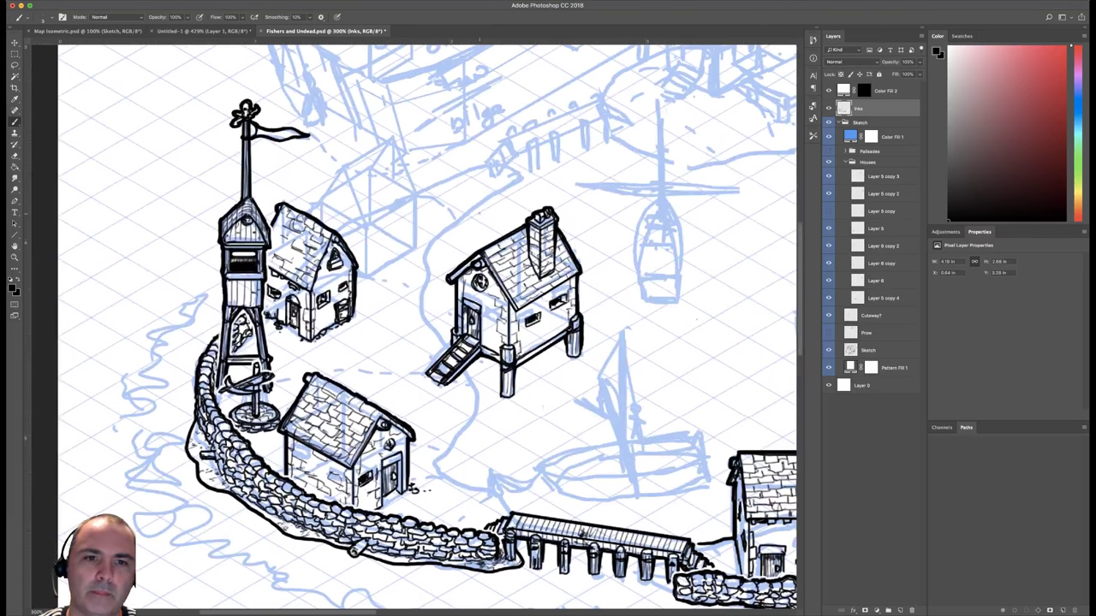
right_click(519, 239)
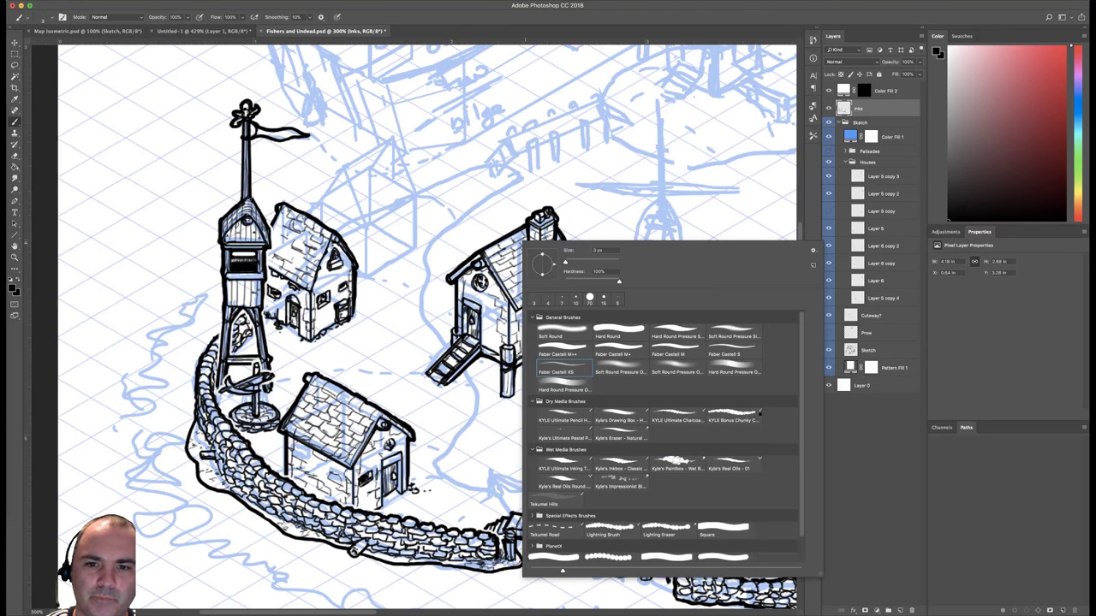
left_click(739, 357)
left_click_drag(387, 212, 388, 214)
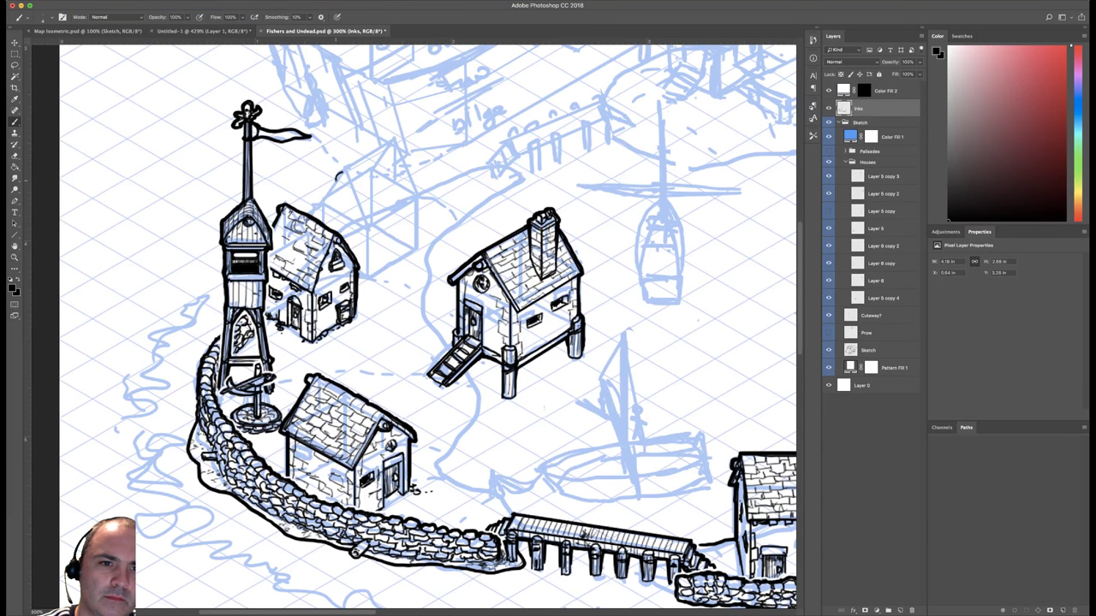
mouse_move(336, 180)
left_mouse_down()
mouse_move(366, 228)
mouse_move(420, 196)
left_mouse_up()
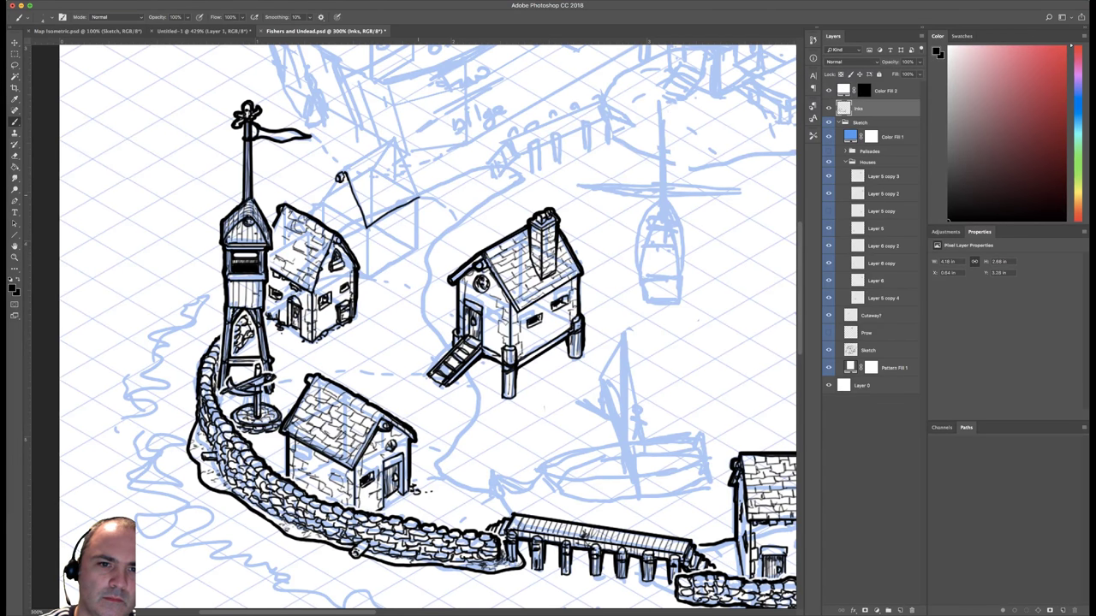
left_click_drag(394, 140, 418, 195)
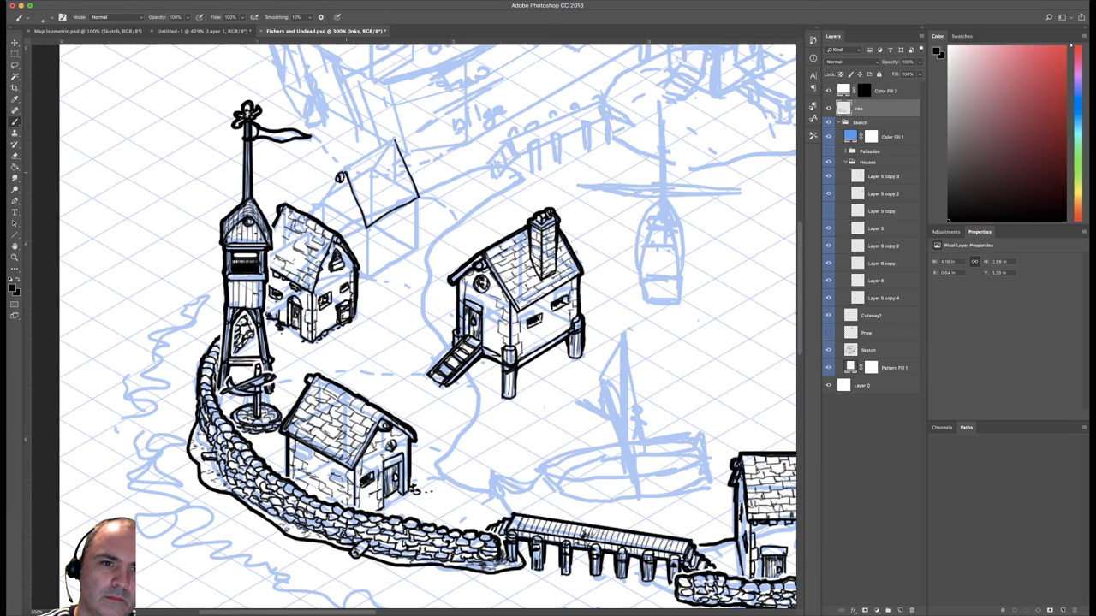
left_click_drag(340, 170, 379, 144)
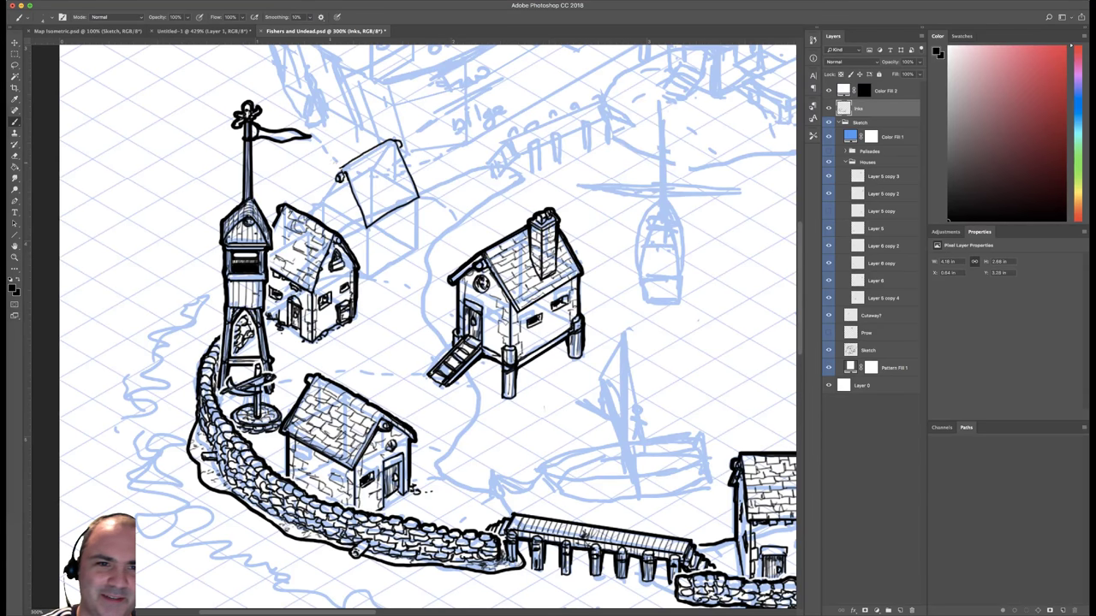
mouse_move(341, 170)
left_mouse_down()
mouse_move(320, 204)
mouse_move(338, 176)
left_mouse_up()
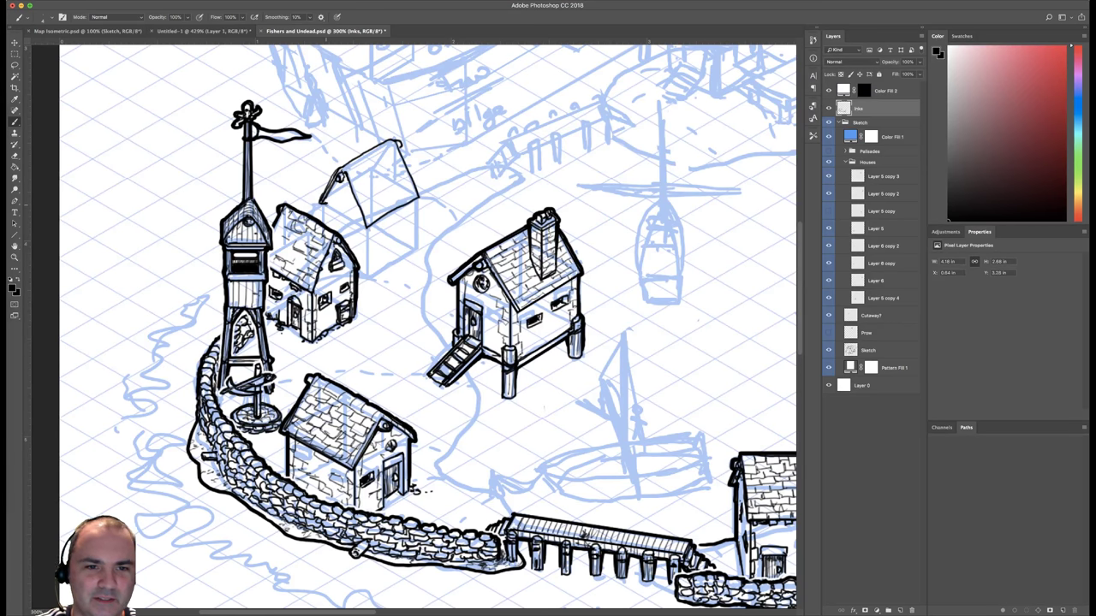
Ink the wall edges and base lines of the house behind the watchtower.
left_click_drag(325, 205, 326, 219)
mouse_move(326, 212)
left_mouse_down()
mouse_move(326, 203)
mouse_move(369, 252)
mouse_move(368, 271)
mouse_move(409, 253)
left_mouse_up()
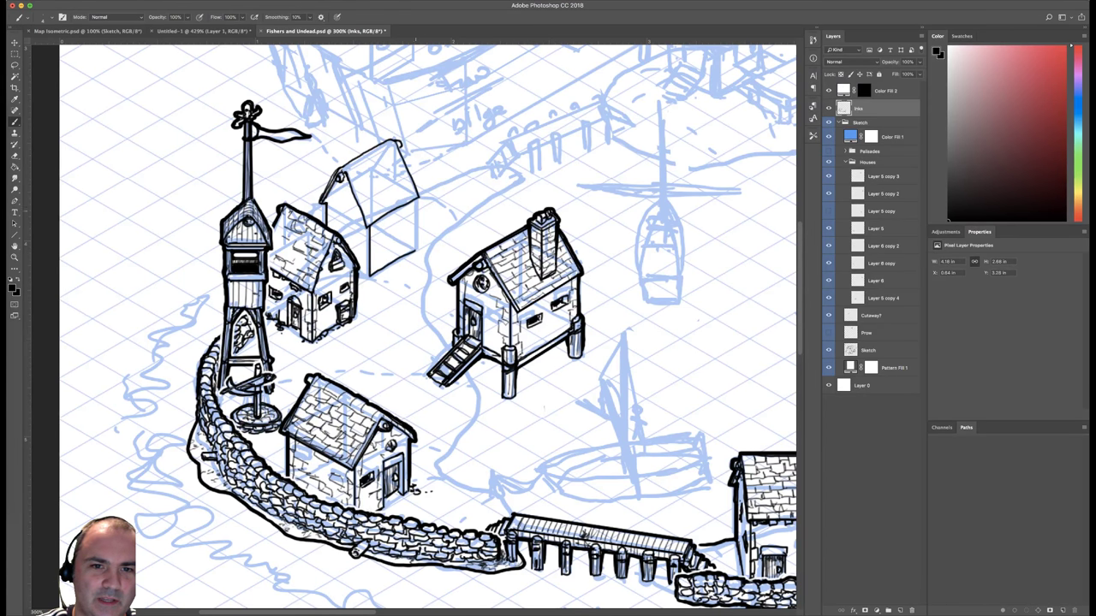
left_click_drag(413, 205, 415, 247)
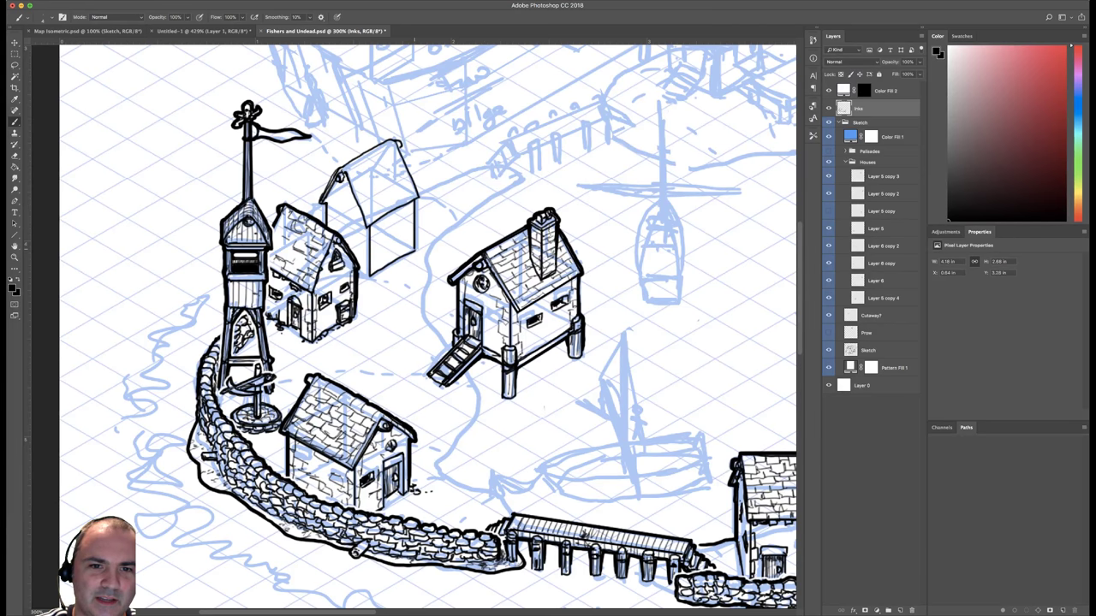
mouse_move(692, 193)
left_mouse_down()
mouse_move(635, 291)
mouse_move(693, 190)
mouse_move(662, 275)
mouse_move(711, 190)
mouse_move(636, 298)
mouse_move(694, 191)
mouse_move(726, 198)
left_mouse_up()
key("super+z")
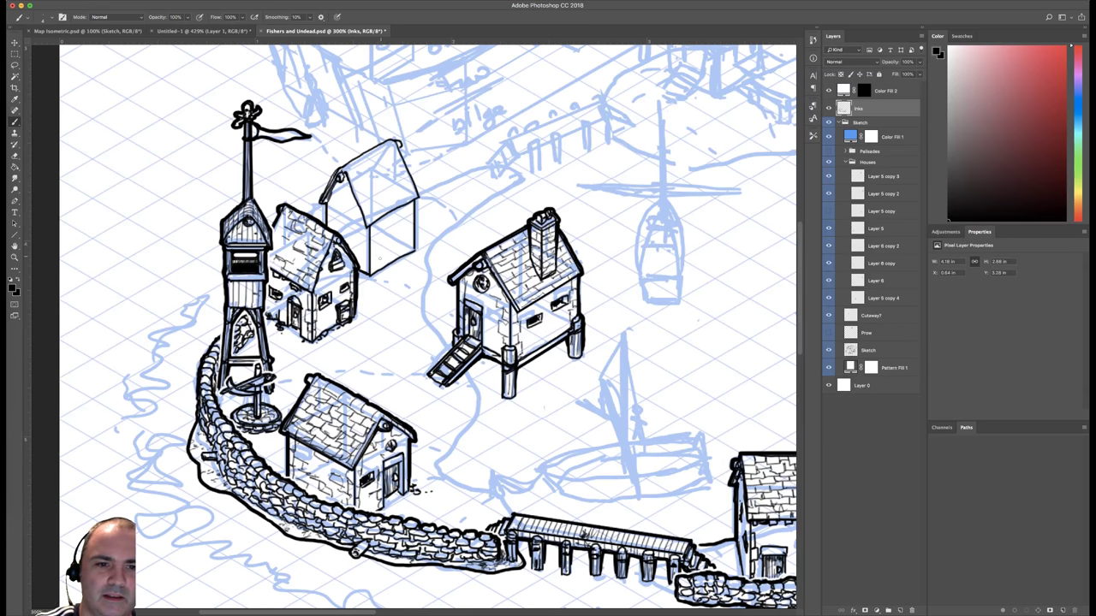
Ink a door and a small window beside it on the new house's long wall.
mouse_move(379, 247)
left_mouse_down()
mouse_move(380, 269)
mouse_move(379, 247)
mouse_move(388, 259)
left_mouse_up()
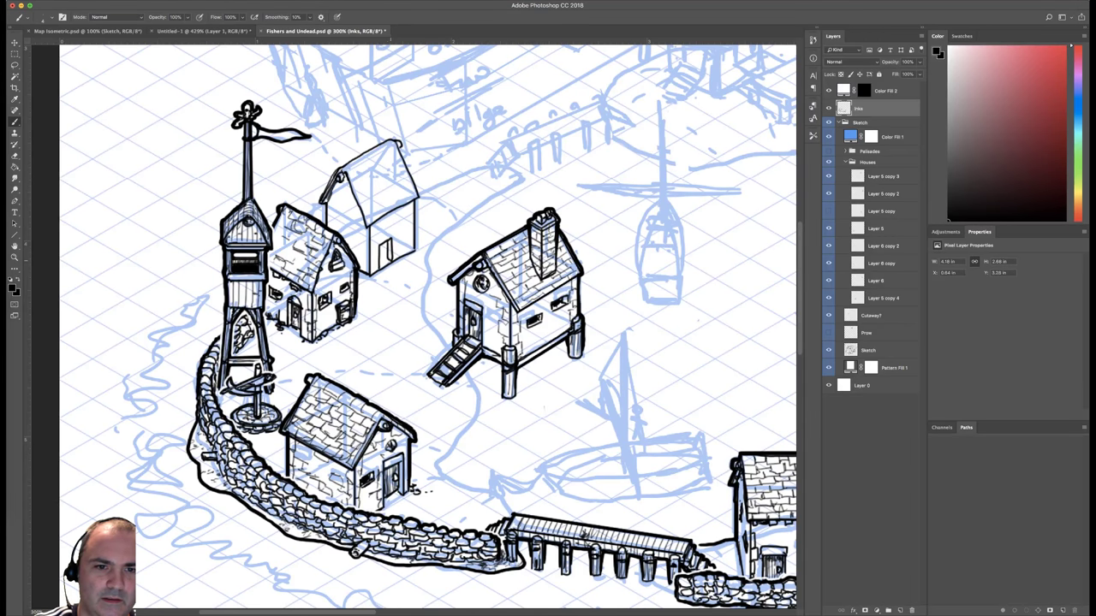
key("e")
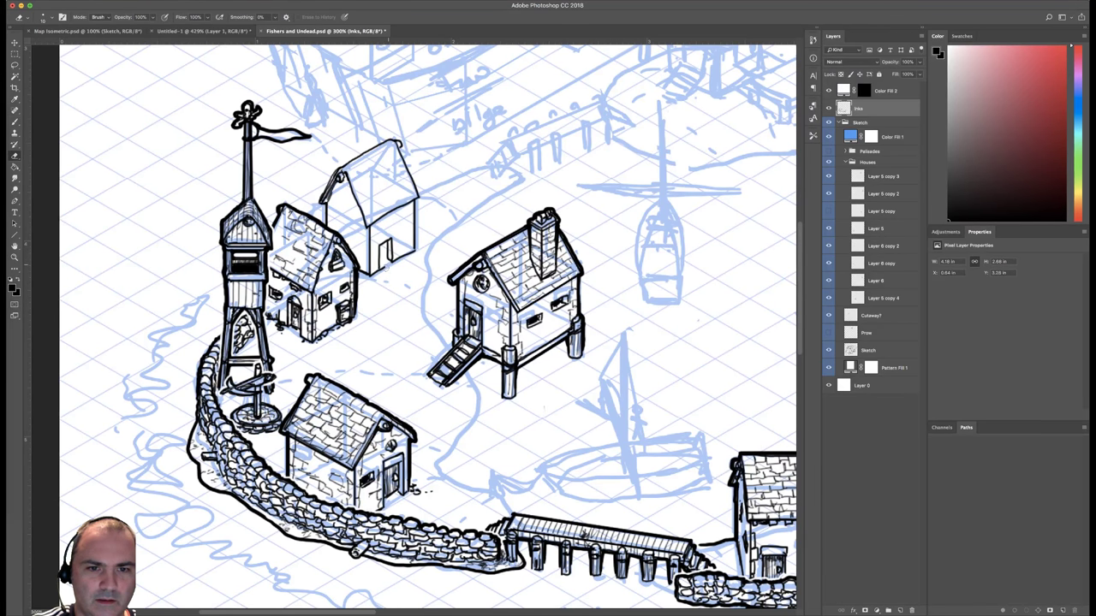
key("b")
left_click_drag(380, 255, 387, 265)
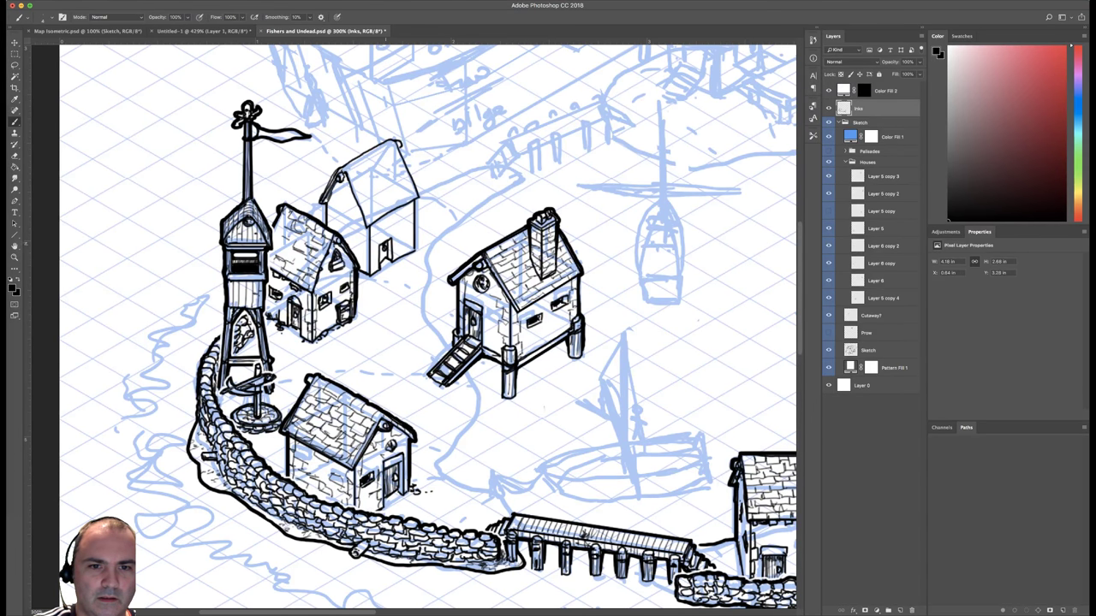
left_click_drag(378, 233, 379, 245)
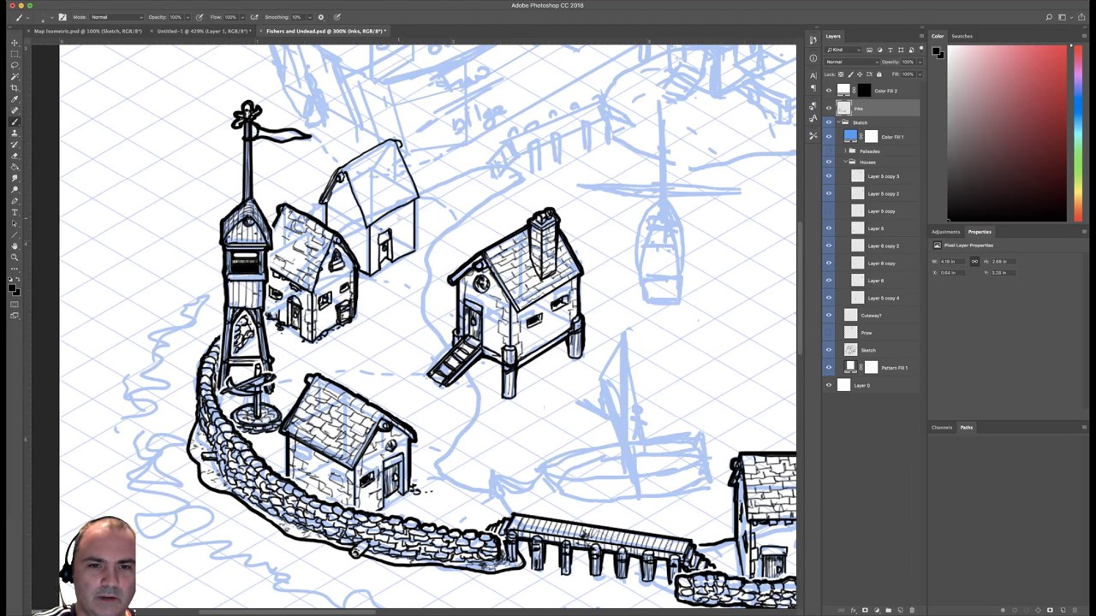
mouse_move(398, 218)
left_mouse_down()
mouse_move(411, 212)
mouse_move(402, 227)
left_mouse_up()
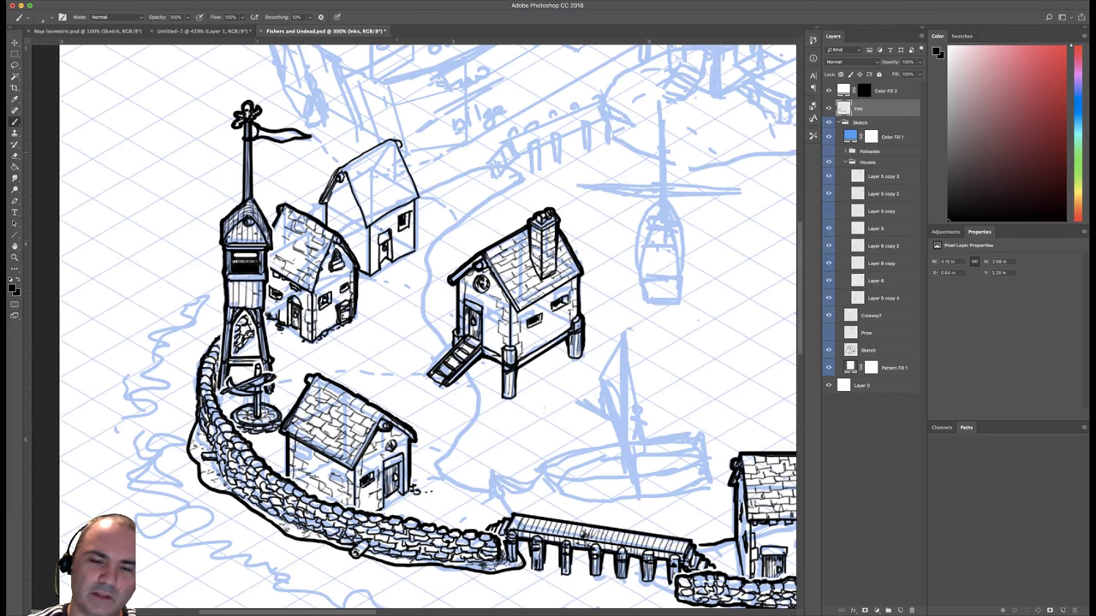
Thicken the outer roof and wall contours of the new house with the Faber Castell M brush.
scroll(454, 183, "up", 2)
right_click(464, 192)
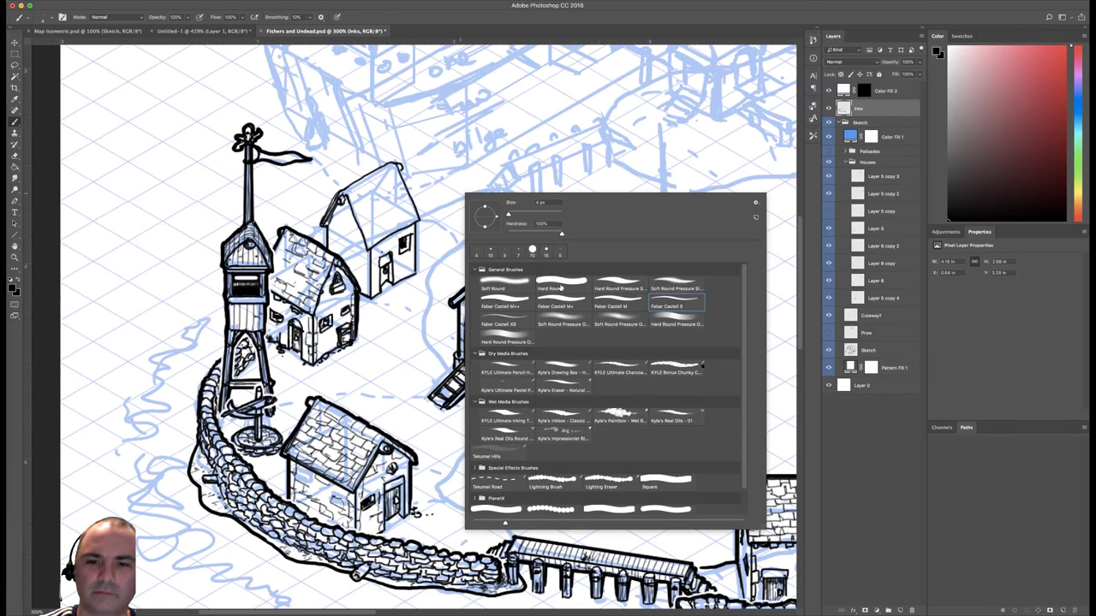
left_click(613, 301)
left_click(386, 195)
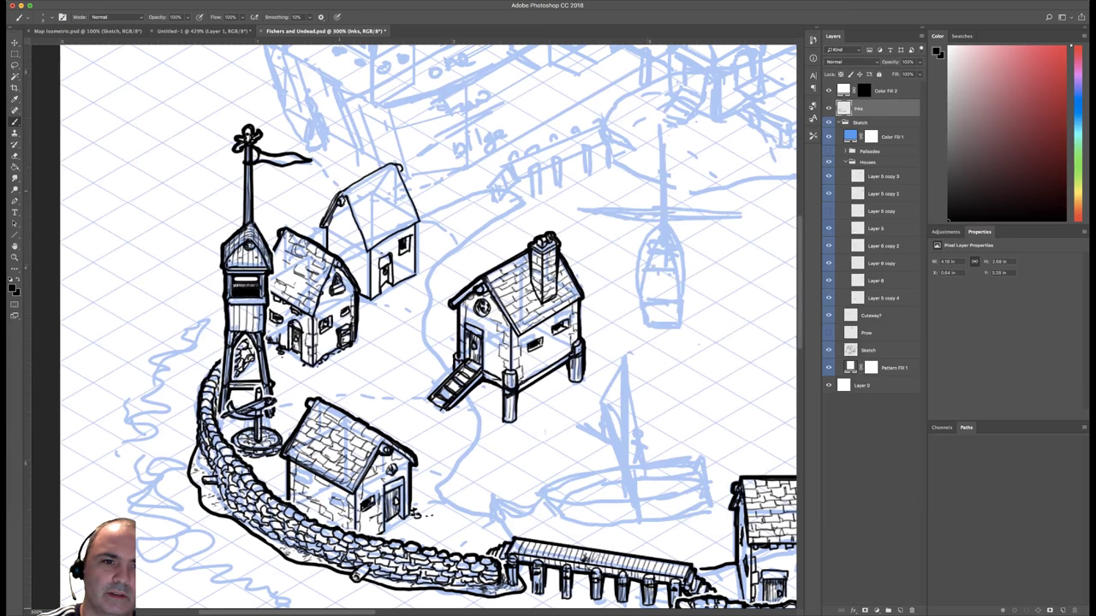
mouse_move(342, 188)
left_mouse_down()
mouse_move(321, 216)
mouse_move(325, 247)
left_mouse_up()
mouse_move(340, 190)
left_mouse_down()
mouse_move(391, 161)
mouse_move(406, 168)
mouse_move(419, 219)
mouse_move(415, 278)
left_mouse_up()
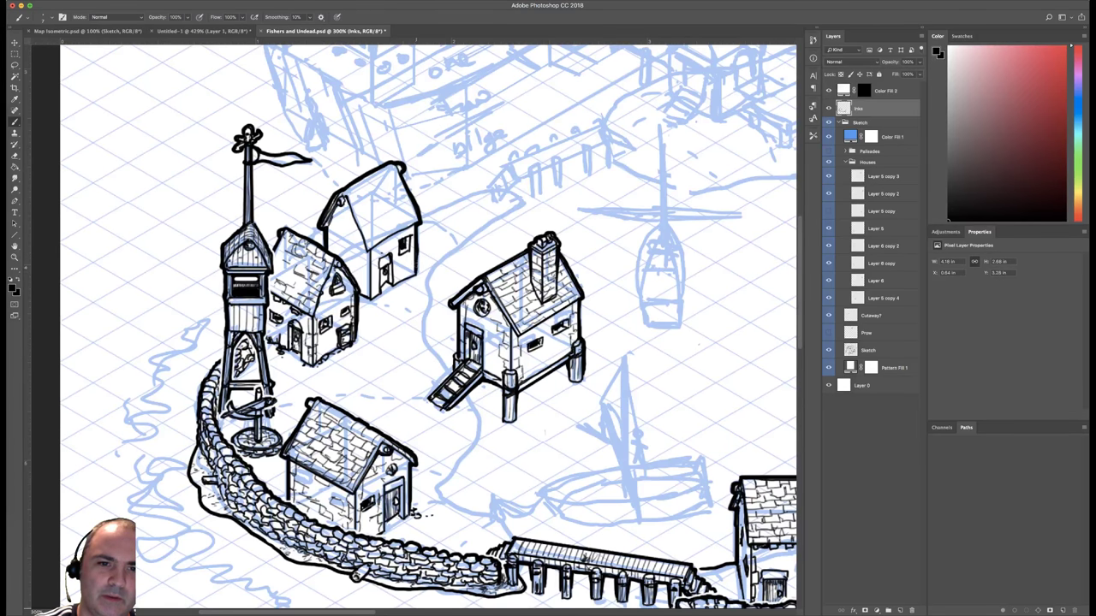
Ink an attic window and a small lower window on the new house's gable wall with the Faber Castell S brush.
right_click(489, 228)
left_click(700, 320)
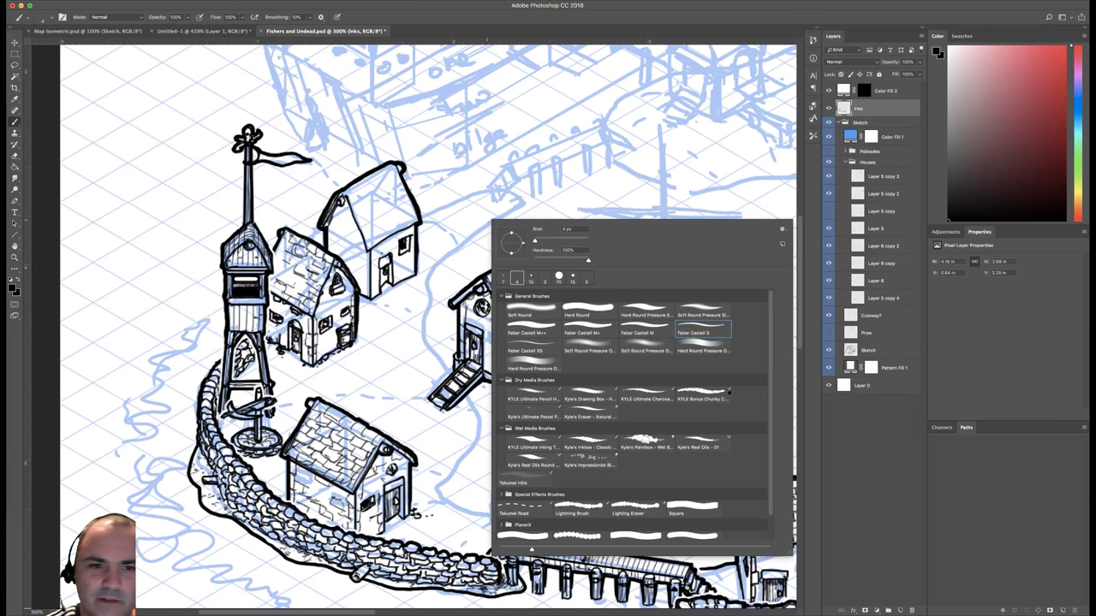
left_click(367, 252)
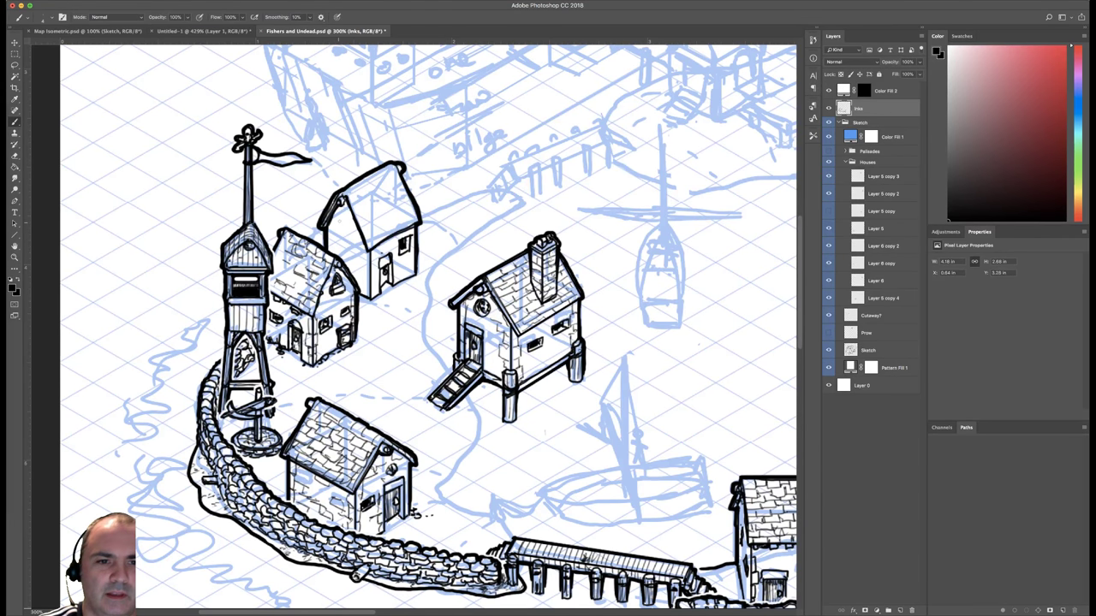
mouse_move(336, 221)
left_mouse_down()
mouse_move(341, 212)
mouse_move(347, 230)
mouse_move(342, 216)
left_mouse_up()
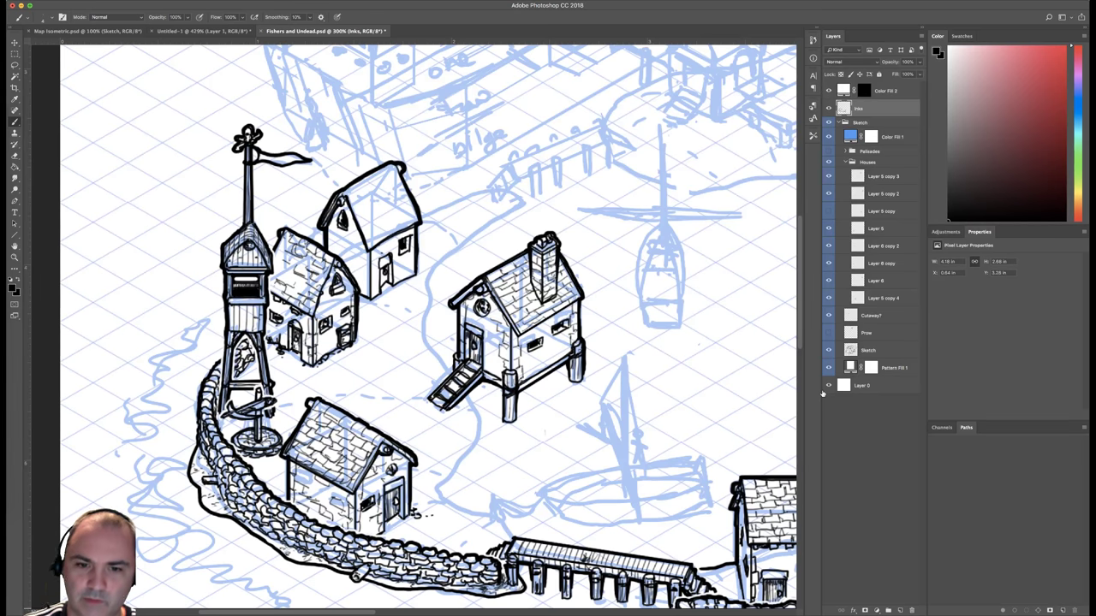
key("super+minus")
key("super+minus")
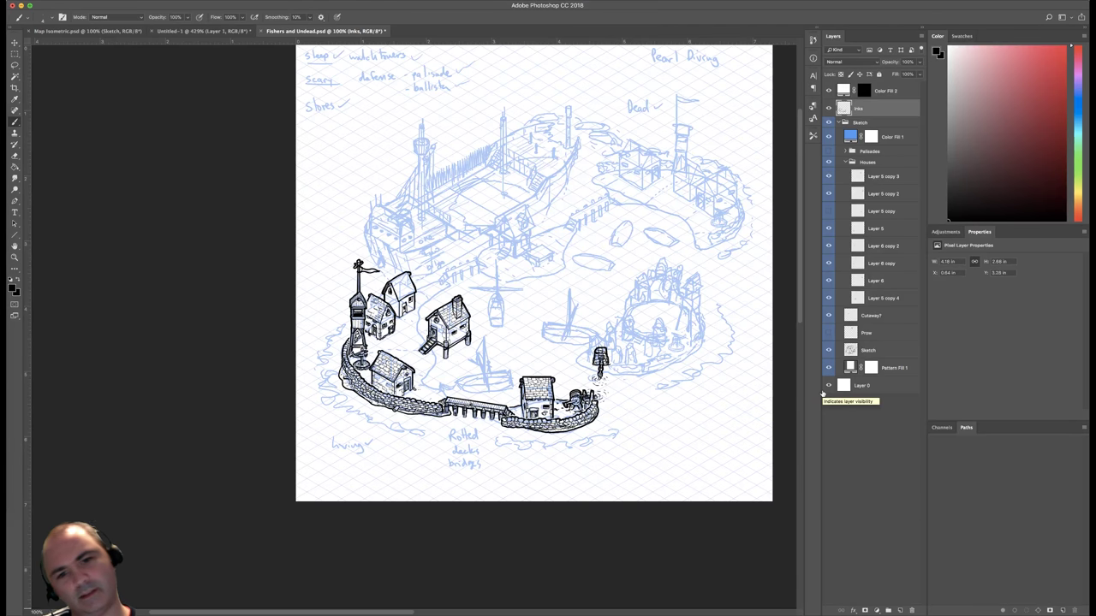
key("super+plus")
key("super+plus")
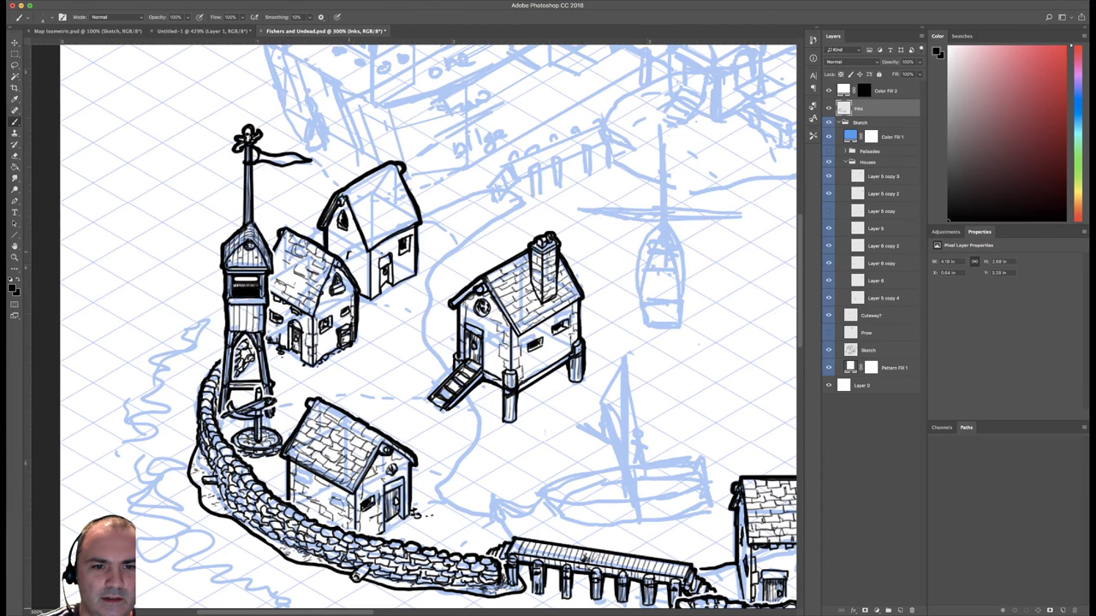
left_click_drag(349, 252, 365, 256)
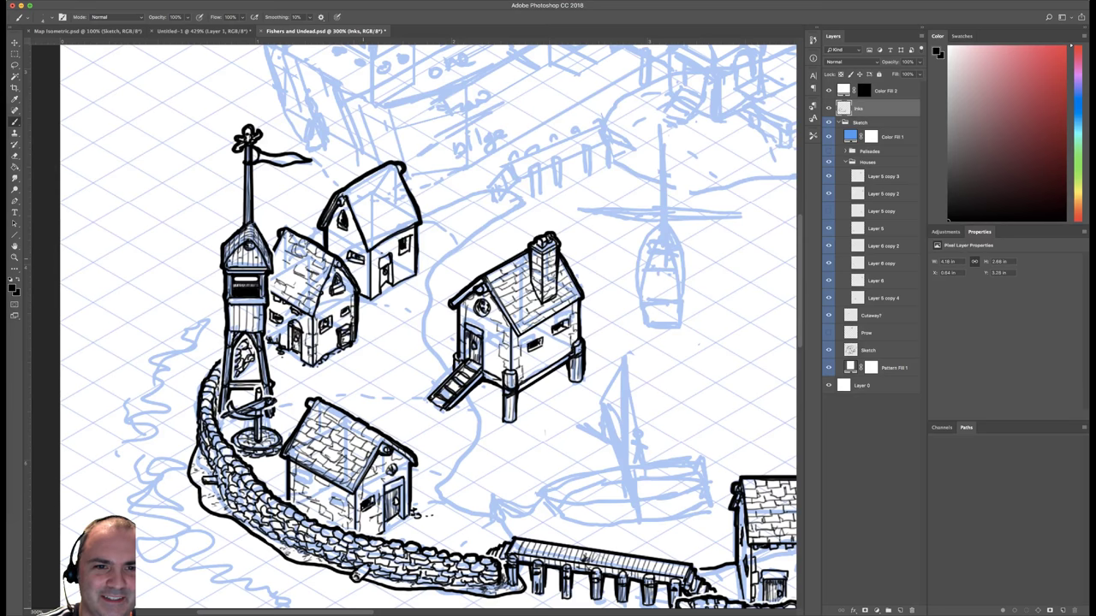
Ink fine stonework lines on the new house's corners, long wall and gable with the Faber Castell XS brush.
right_click(377, 252)
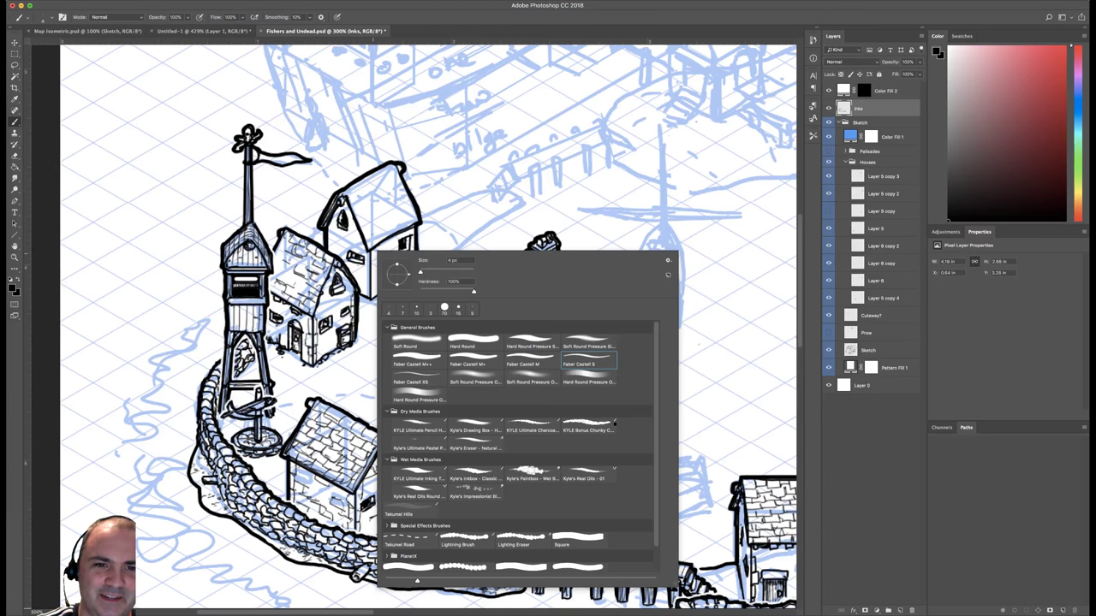
key("Return")
left_click_drag(585, 558, 587, 558)
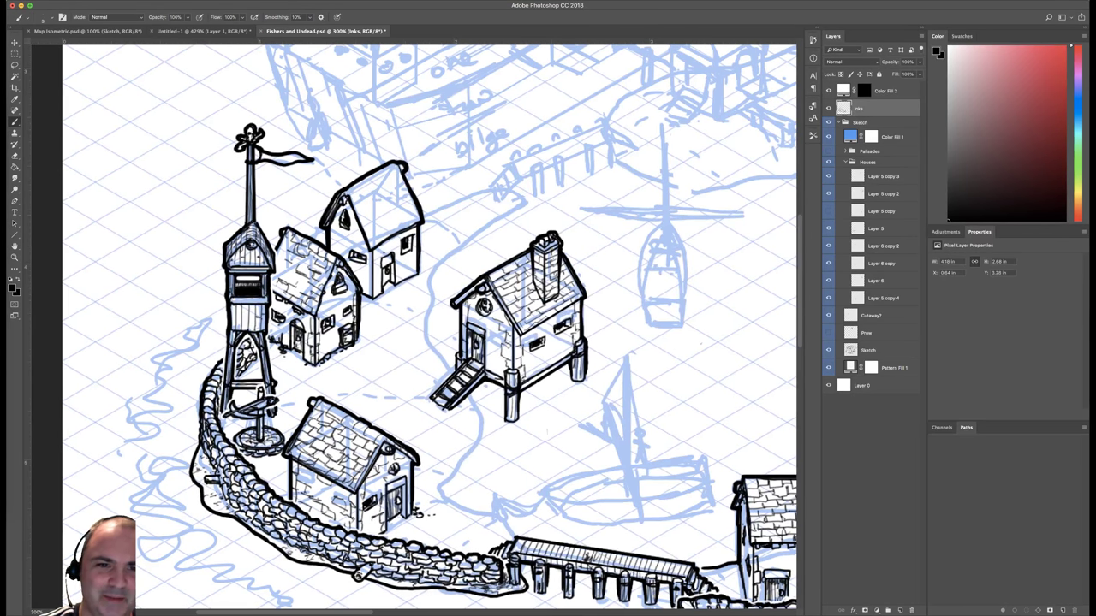
left_click_drag(374, 248, 378, 297)
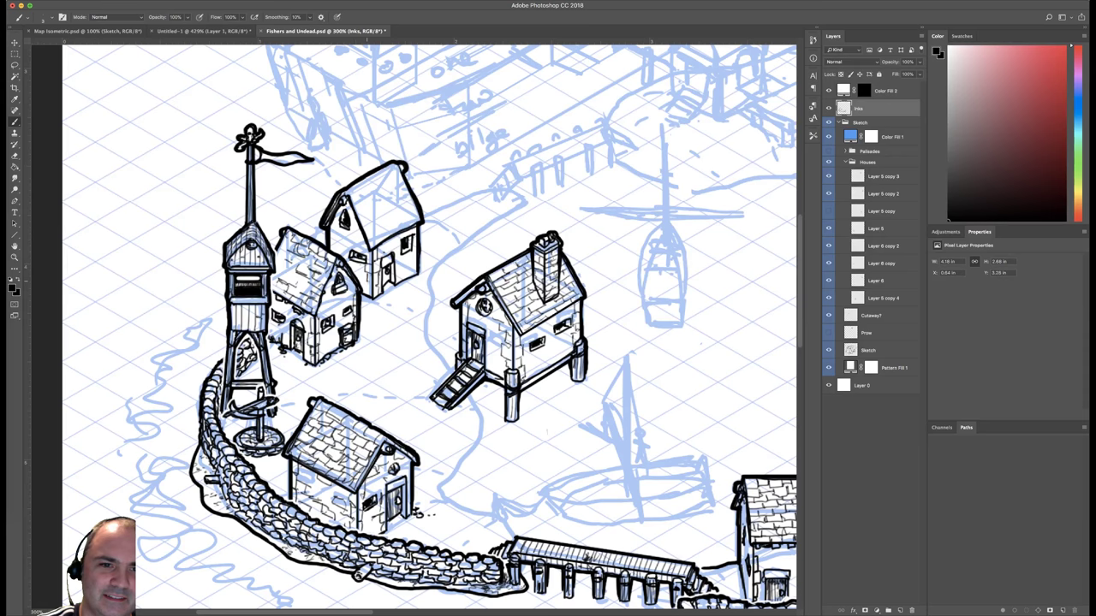
mouse_move(368, 247)
left_mouse_down()
mouse_move(368, 263)
mouse_move(414, 263)
left_mouse_up()
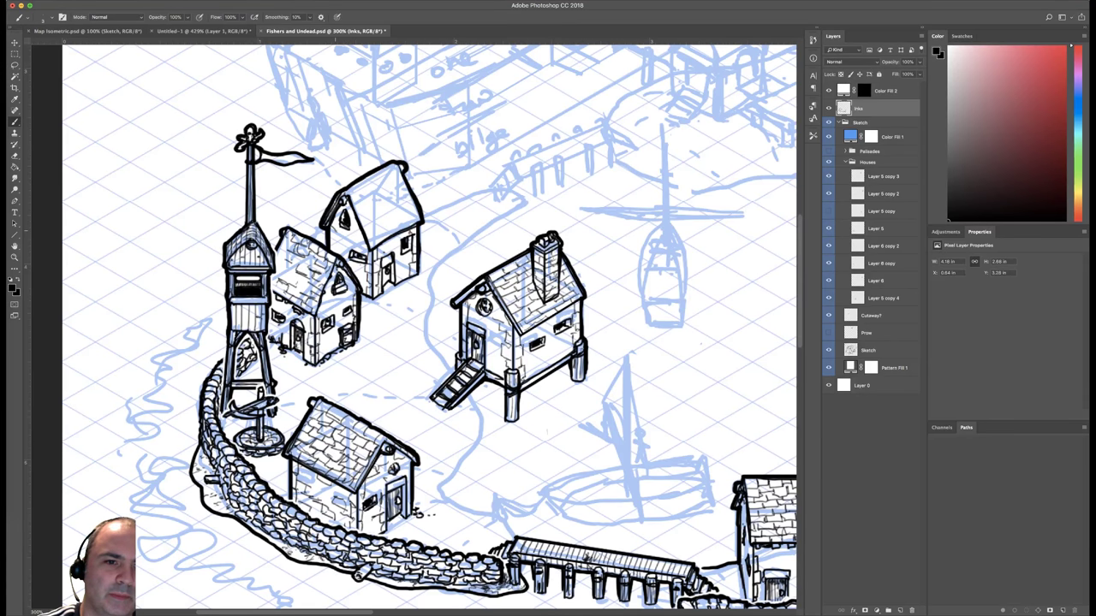
mouse_move(335, 229)
left_mouse_down()
mouse_move(335, 247)
mouse_move(363, 238)
left_mouse_up()
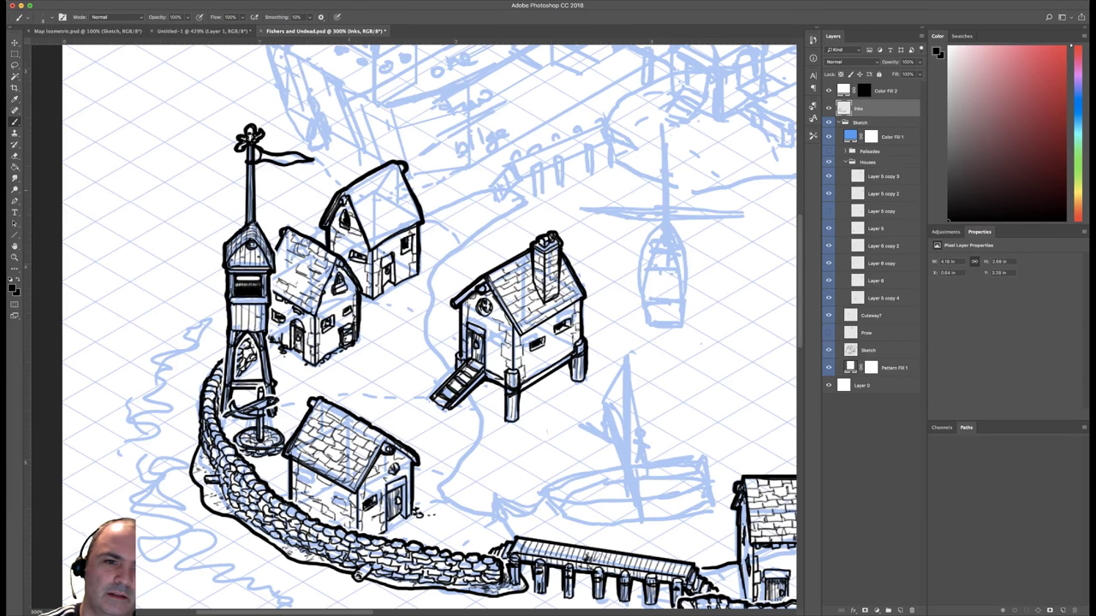
Fill the new house's roof with rows of fine shingle lines.
left_click_drag(348, 201, 390, 170)
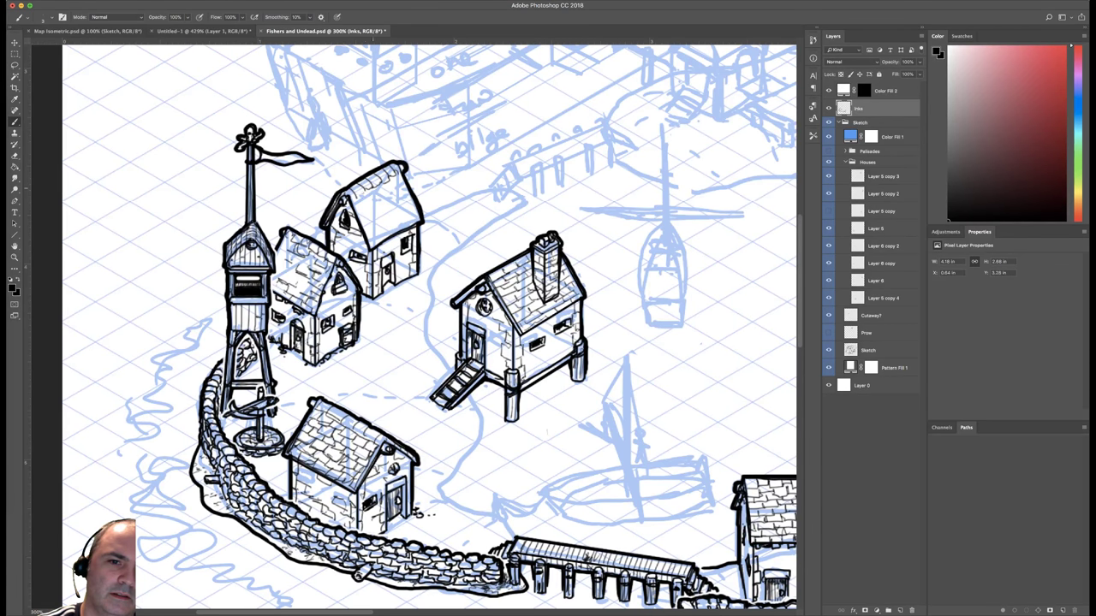
left_click_drag(356, 202, 354, 199)
mouse_move(366, 238)
left_mouse_down()
mouse_move(357, 203)
mouse_move(363, 224)
mouse_move(410, 196)
mouse_move(398, 211)
left_mouse_up()
key("super+minus")
key("super+minus")
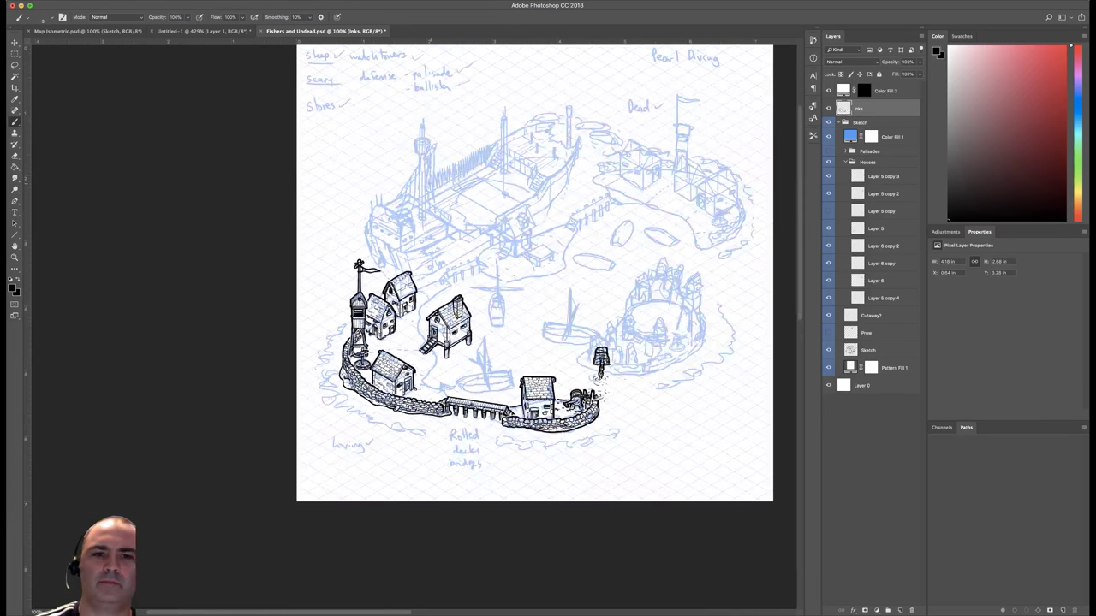
key("super+plus")
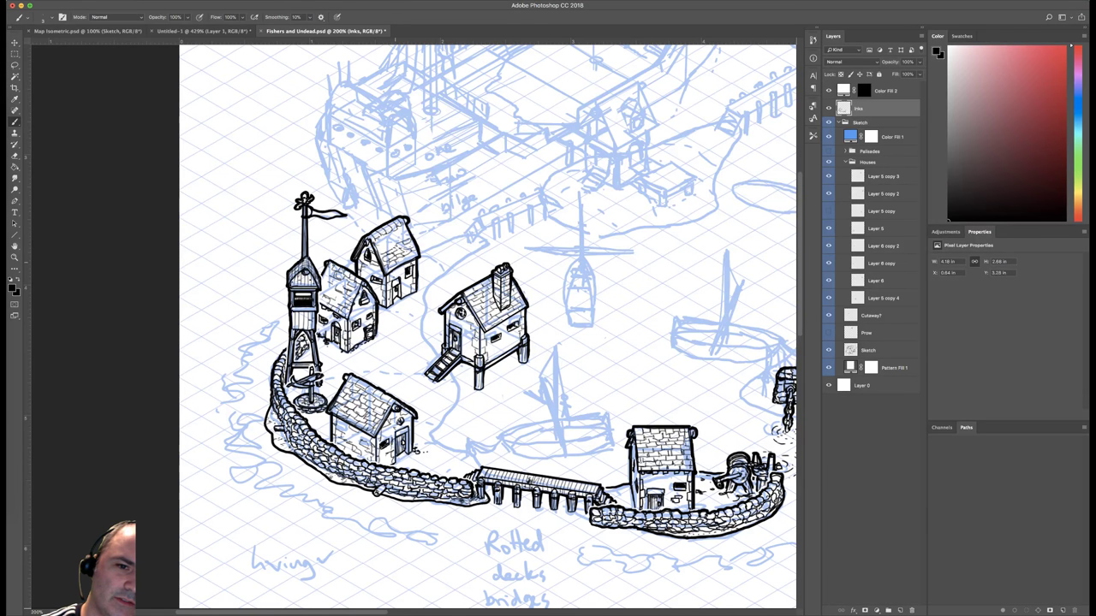
left_click_drag(408, 255, 416, 252)
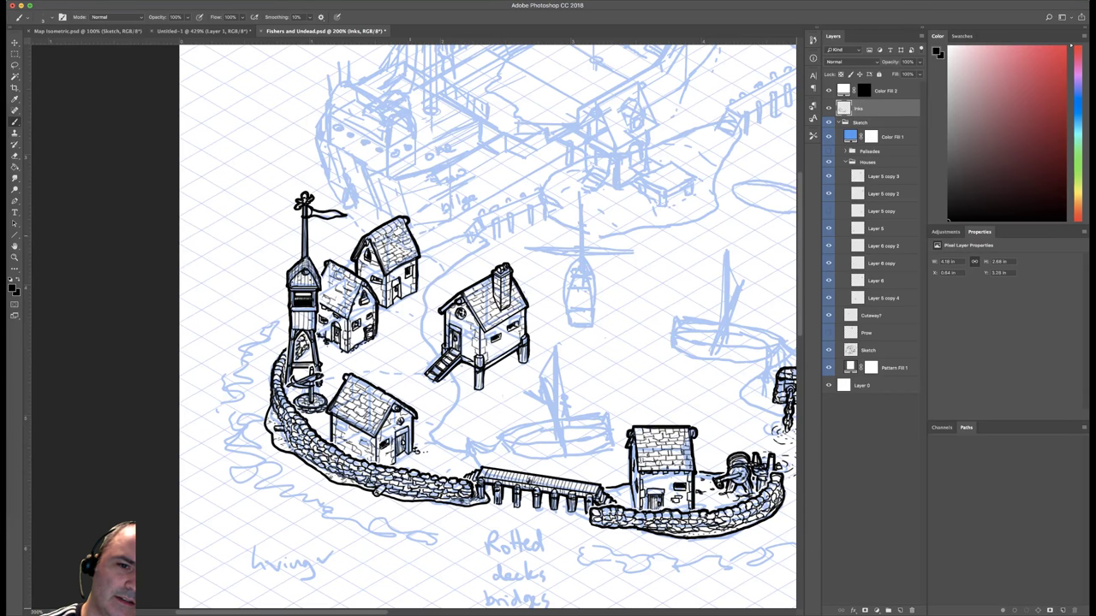
key("super+plus")
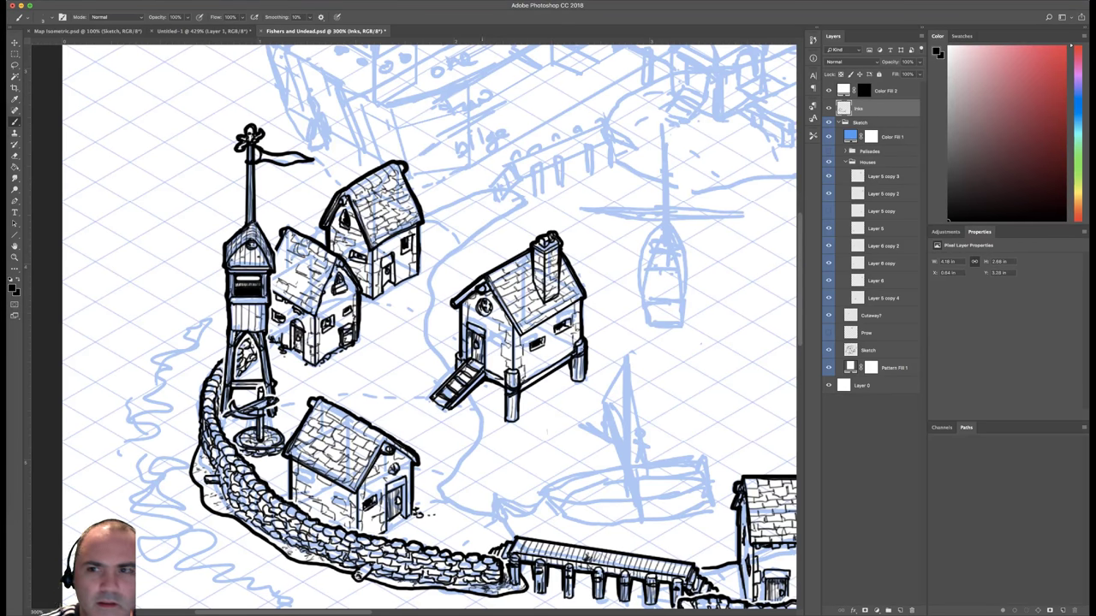
Target the Color Fill 2 layer mask with the Faber Castell S brush, and return to the Inks layer.
left_click(864, 90)
right_click(565, 211)
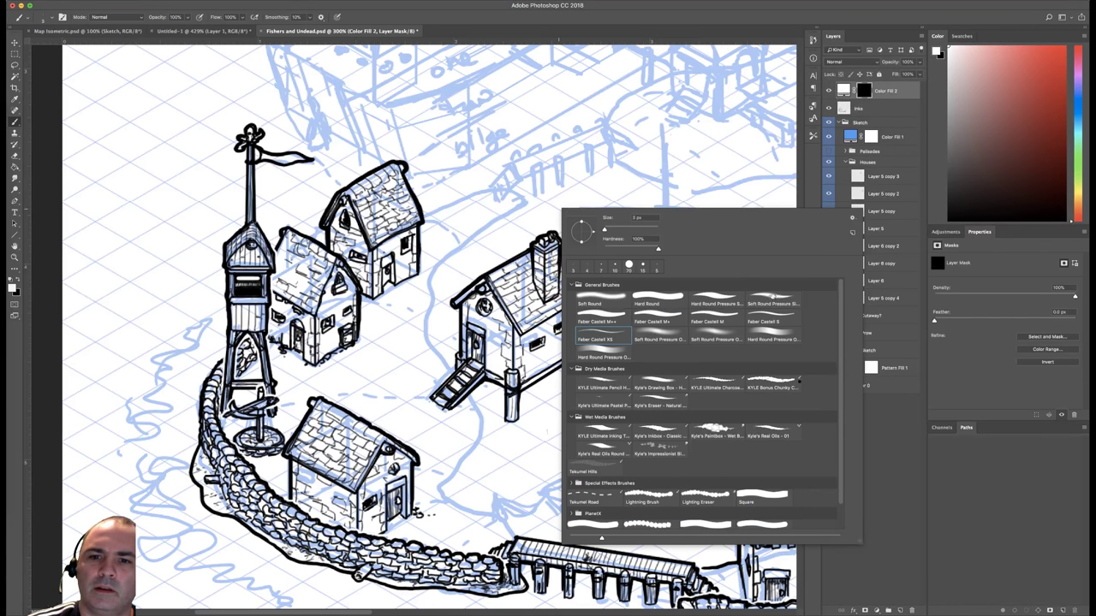
left_click(786, 317)
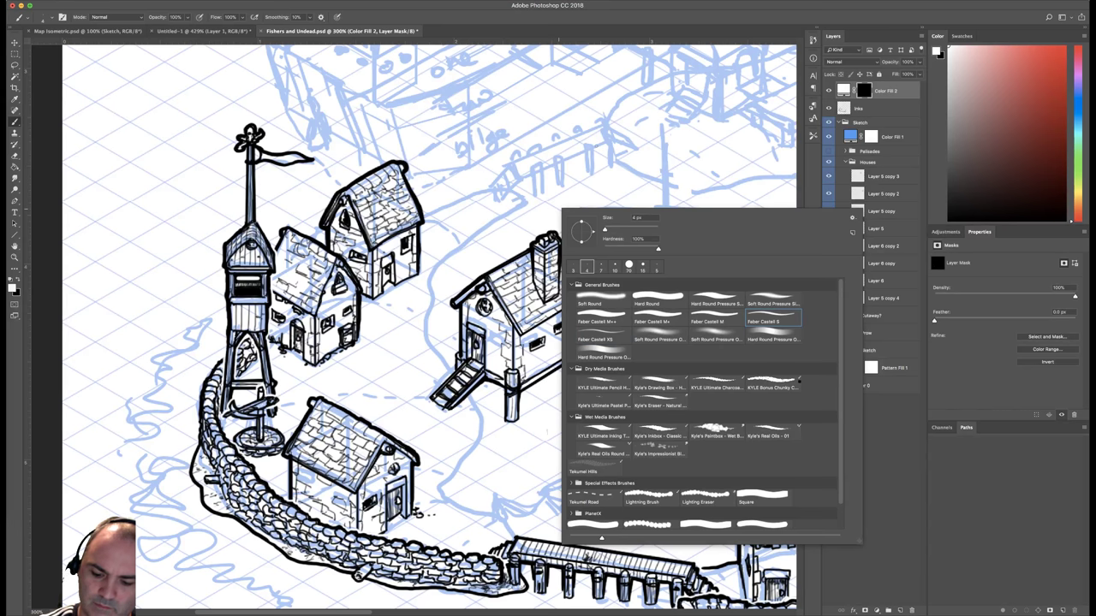
left_click(423, 210)
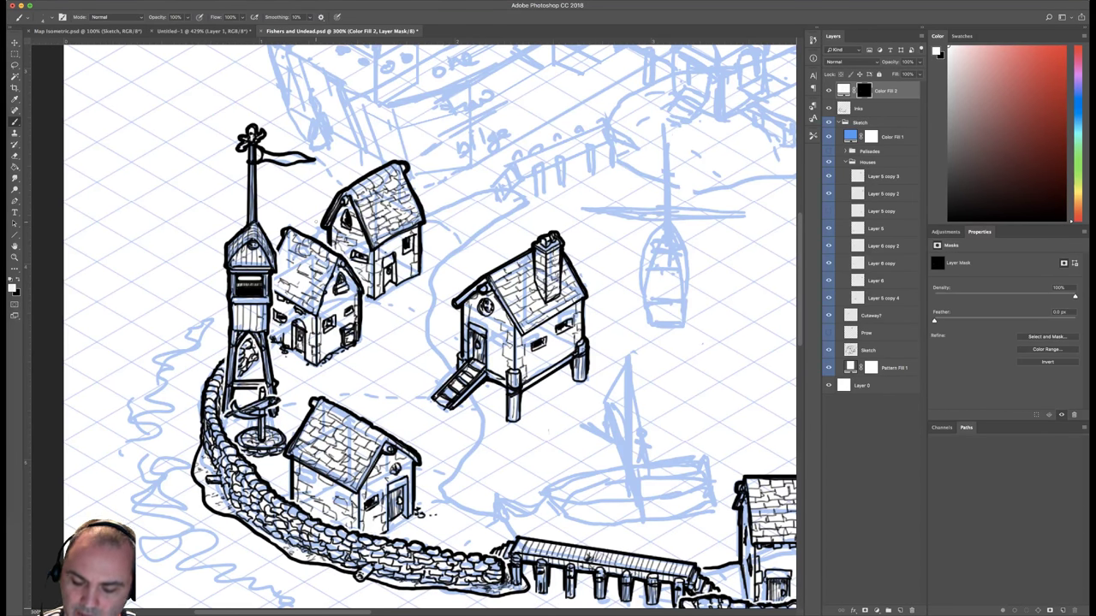
key("super+minus")
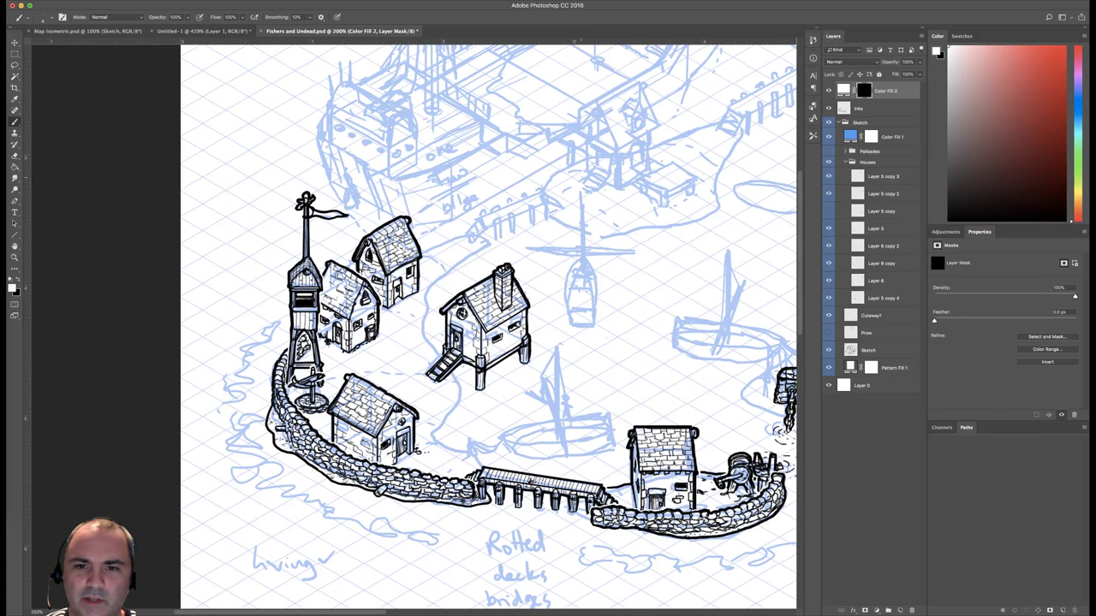
scroll(620, 214, "right", 5)
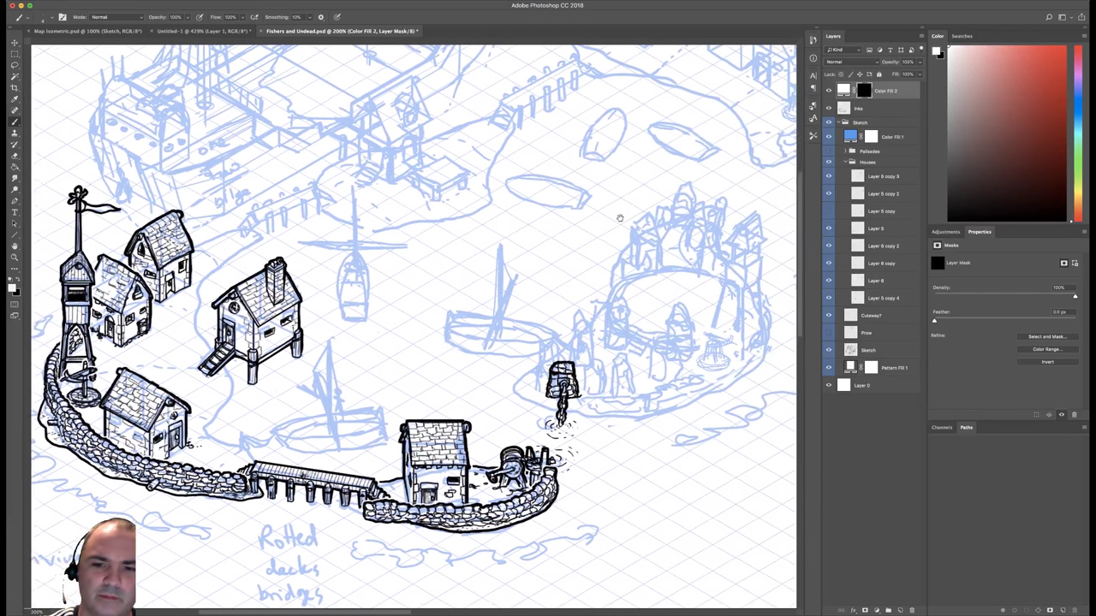
scroll(619, 218, "left", 4)
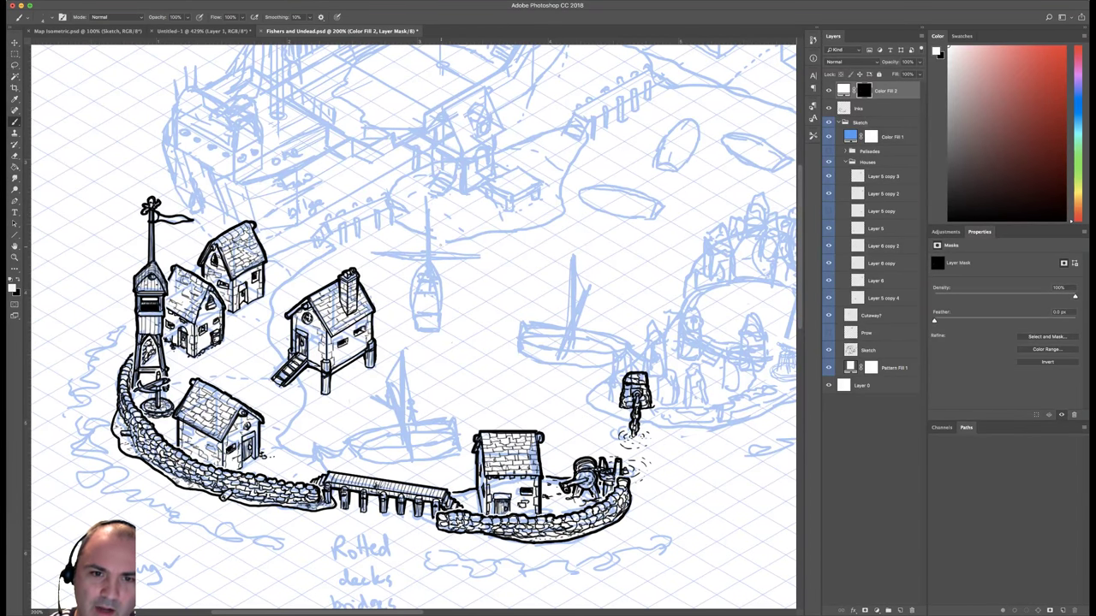
scroll(445, 239, "up", 3)
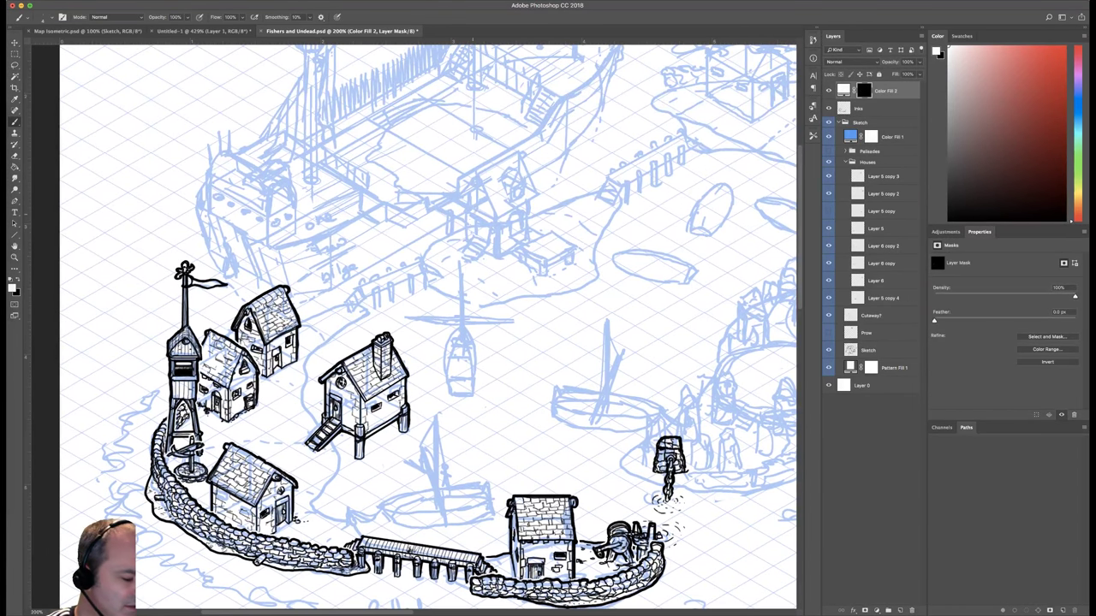
left_click(847, 109)
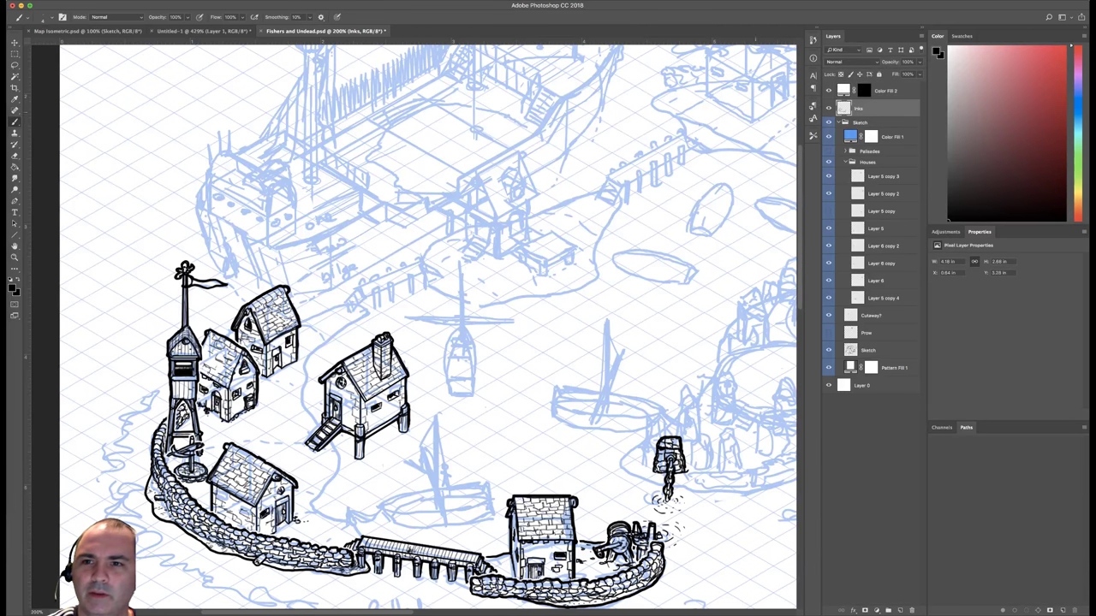
Hand-letter TRILEMMA.COM in ink over the open area above the sketched boats.
mouse_move(560, 218)
left_mouse_down()
mouse_move(577, 218)
mouse_move(570, 232)
left_mouse_up()
mouse_move(580, 232)
left_mouse_down()
mouse_move(585, 220)
mouse_move(588, 232)
left_mouse_up()
mouse_move(590, 219)
left_mouse_down()
mouse_move(590, 232)
mouse_move(610, 220)
left_mouse_up()
left_click_drag(609, 221, 634, 231)
mouse_move(638, 220)
left_mouse_down()
mouse_move(637, 232)
mouse_move(651, 231)
left_mouse_up()
left_click_drag(657, 218, 662, 229)
mouse_move(654, 226)
left_mouse_down()
mouse_move(685, 231)
mouse_move(692, 220)
left_mouse_up()
mouse_move(699, 231)
left_mouse_down()
mouse_move(700, 219)
mouse_move(712, 229)
left_mouse_up()
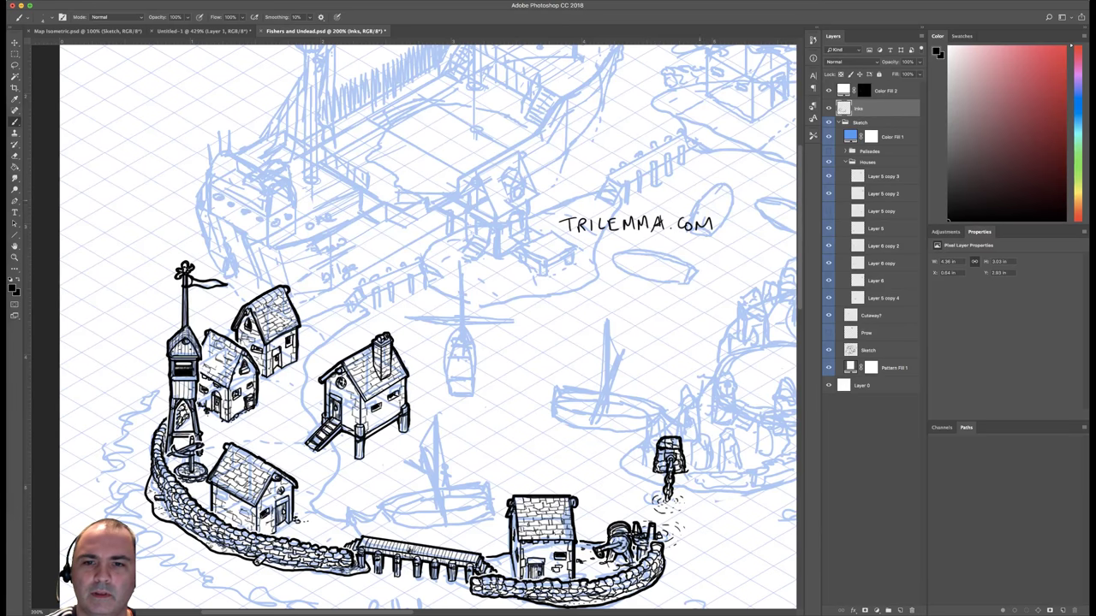
Erase the TRILEMMA.COM lettering with the Eraser and return to the Brush tool.
key("e")
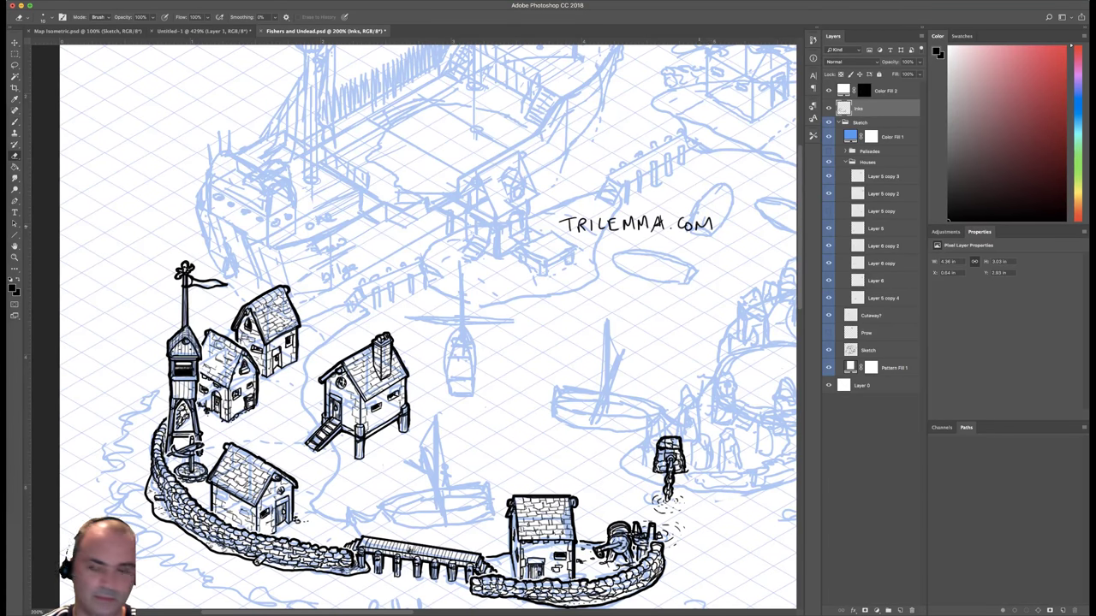
mouse_move(726, 238)
left_mouse_down()
mouse_move(547, 213)
mouse_move(581, 228)
mouse_move(725, 231)
left_mouse_up()
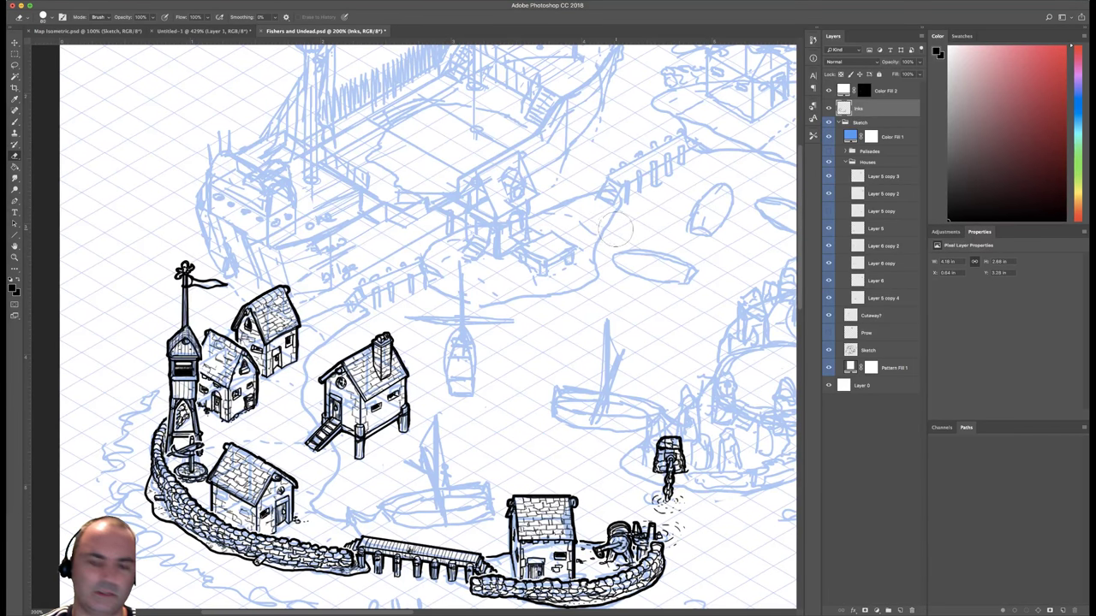
key("b")
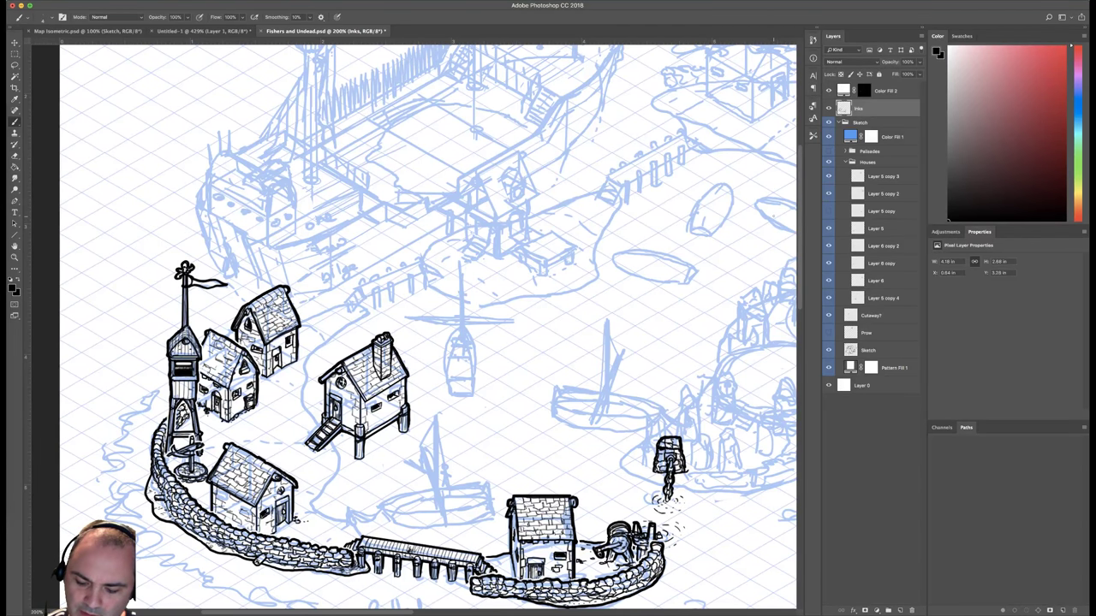
Collapse the Houses layer group and toggle the visibility of the Palisades group.
key("super+plus")
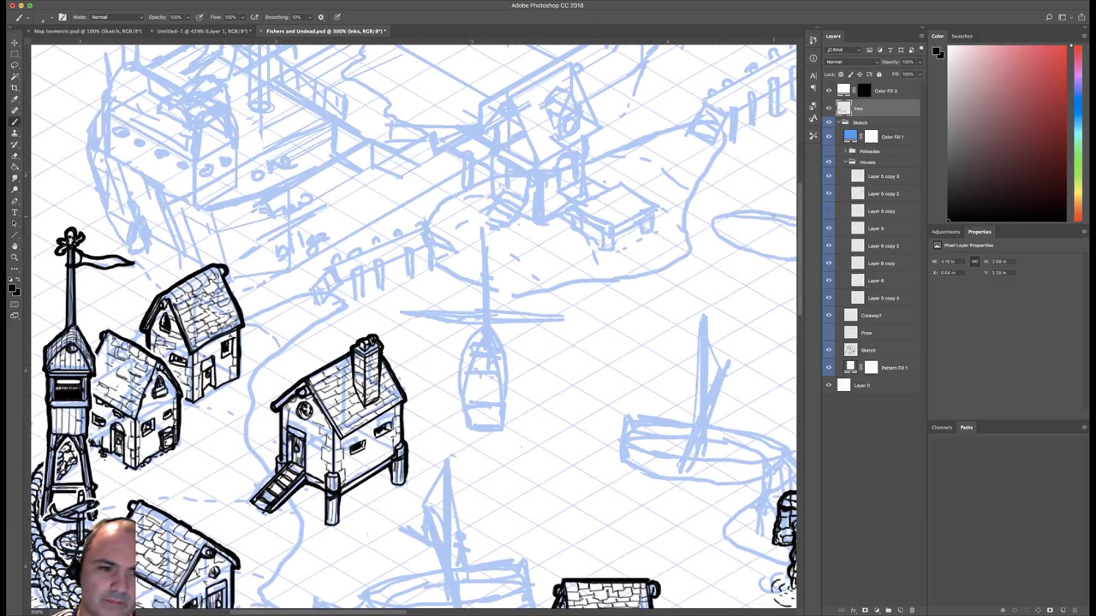
mouse_move(302, 274)
left_mouse_down()
mouse_move(445, 222)
mouse_move(469, 231)
left_mouse_up()
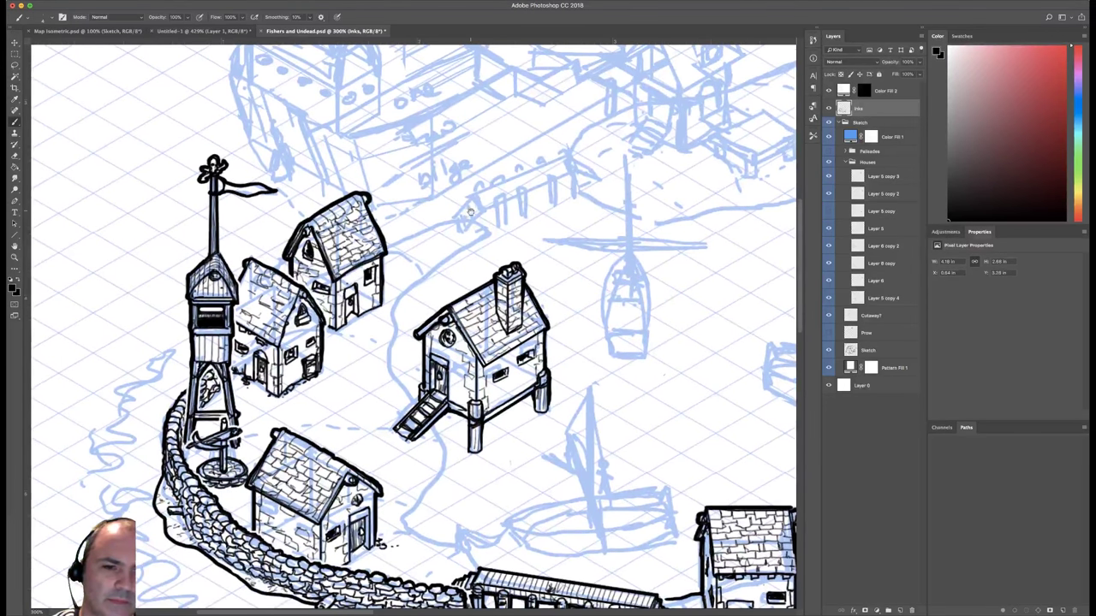
left_click_drag(538, 239, 500, 213)
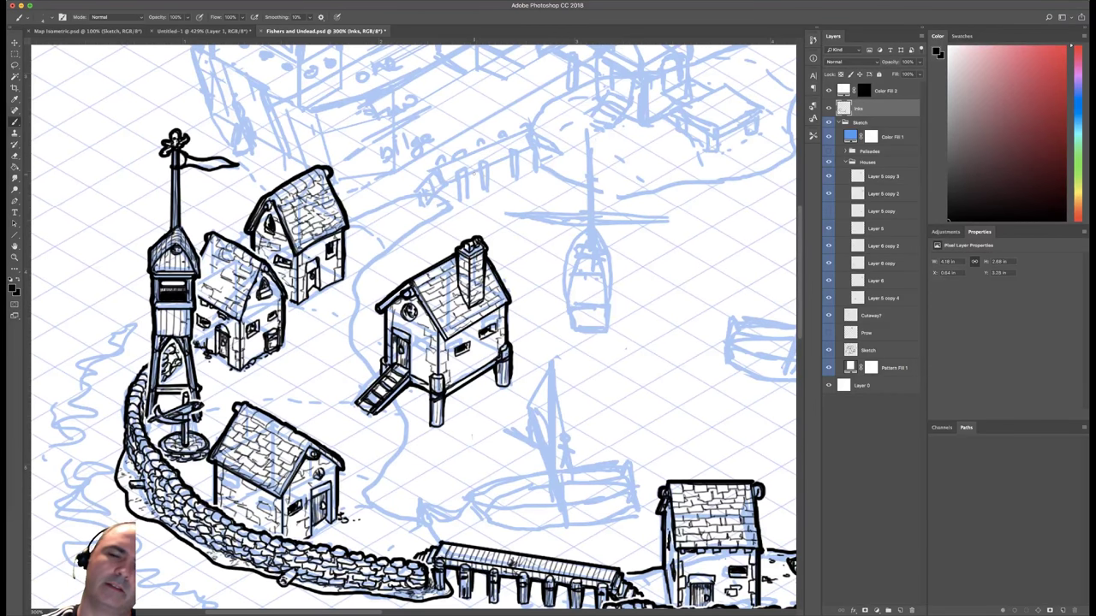
left_click_drag(492, 160, 485, 186)
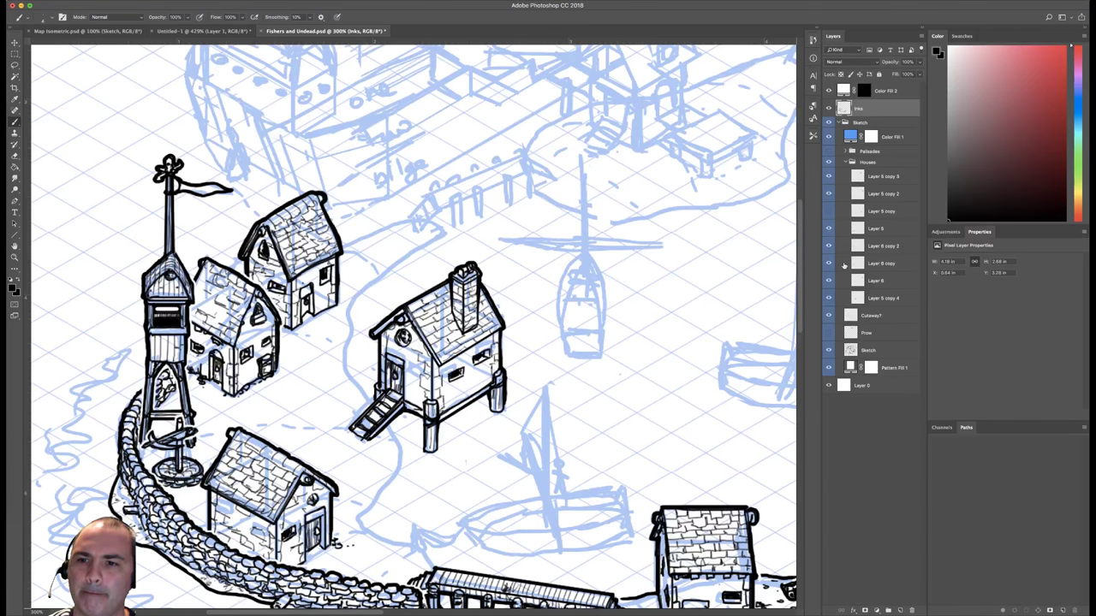
left_click(845, 162)
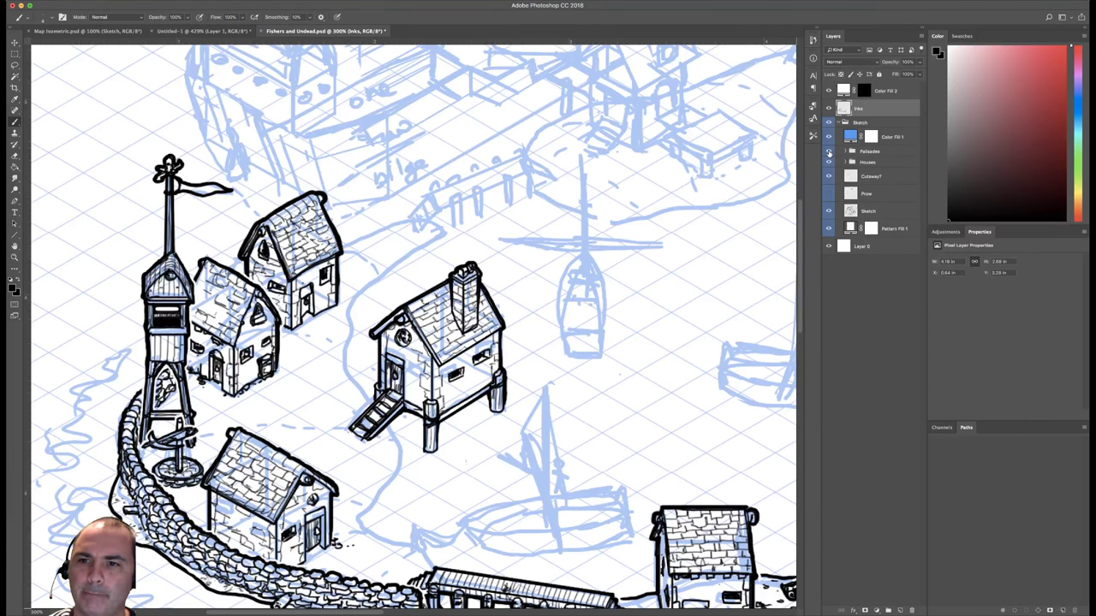
left_click(828, 152)
left_click(828, 151)
Ink a short mooring post on the shore above the wooden bridge and a rope to the sketched sailboat's curved bow using Faber Castell S.
scroll(541, 235, "down", 3)
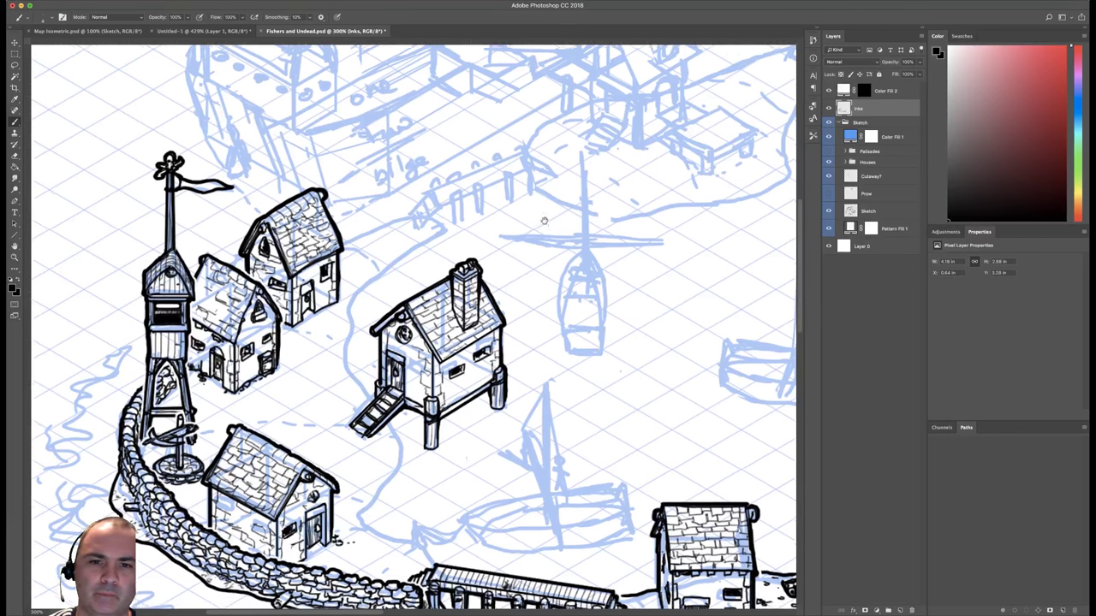
scroll(531, 216, "down", 3)
scroll(531, 222, "down", 1)
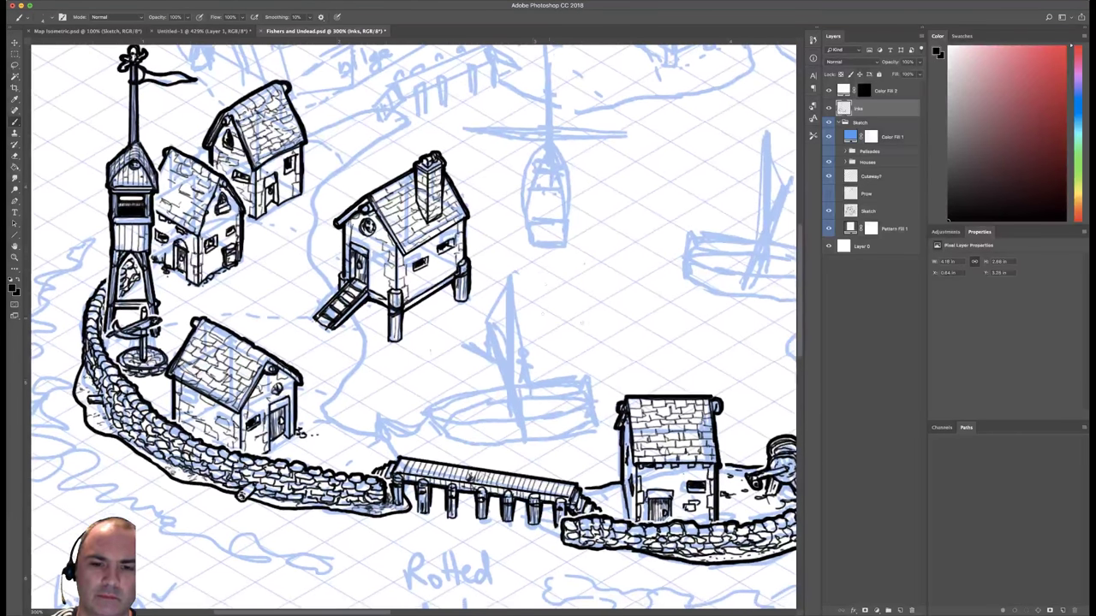
left_click_drag(446, 303, 535, 271)
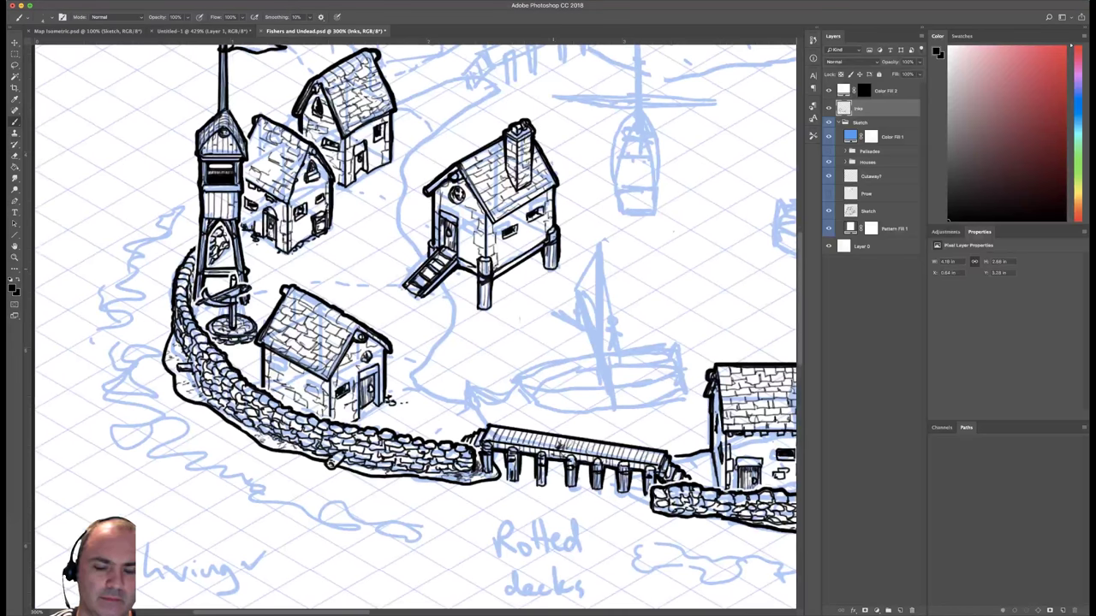
right_click(541, 259)
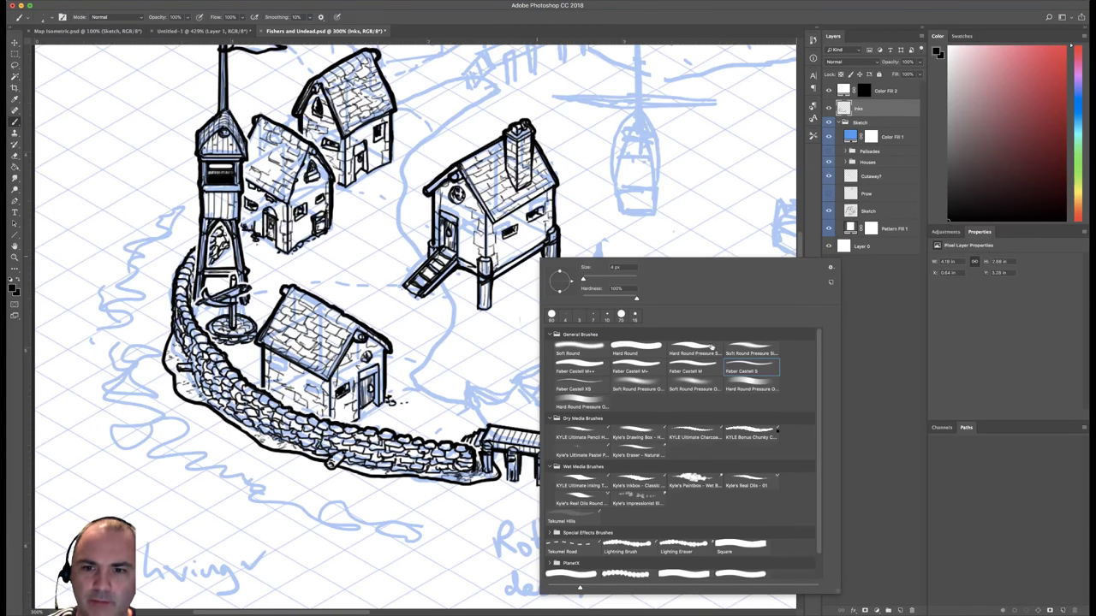
left_click(736, 359)
left_click(483, 357)
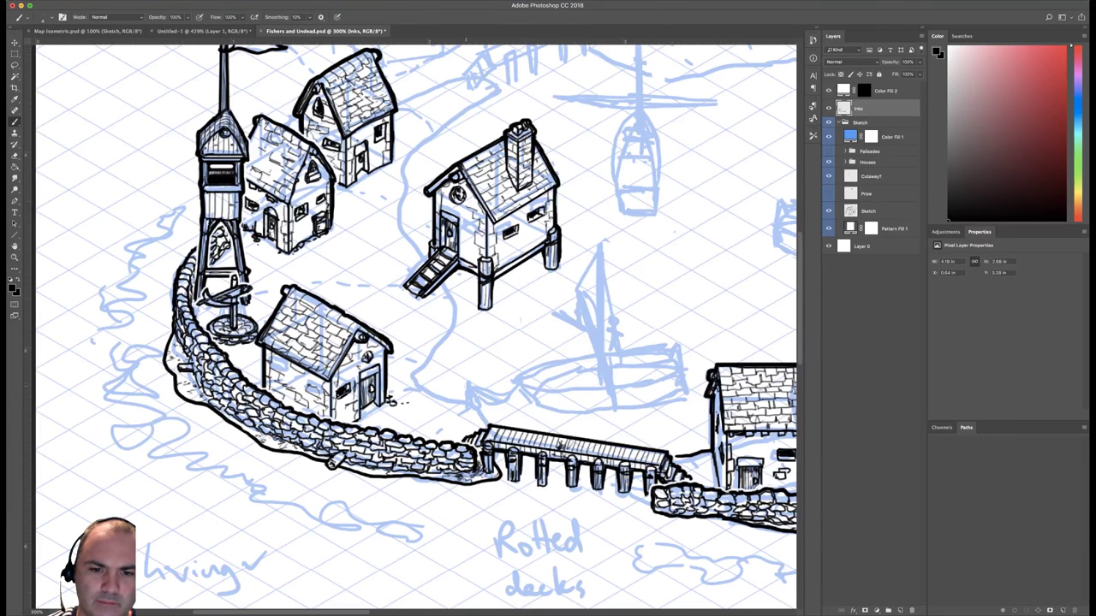
mouse_move(465, 380)
left_mouse_down()
mouse_move(465, 401)
mouse_move(473, 383)
left_mouse_up()
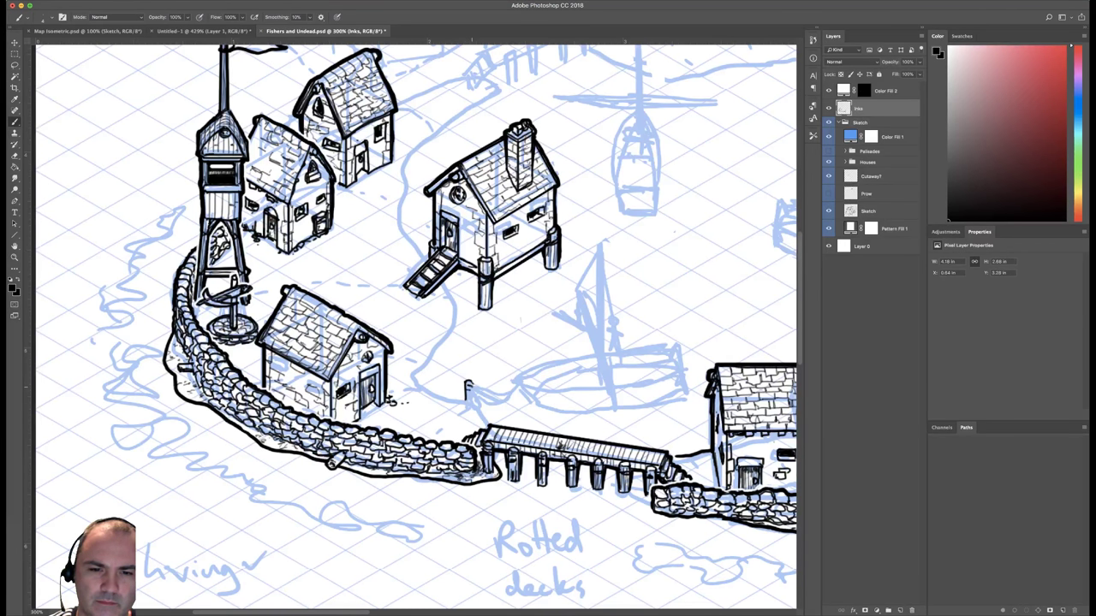
left_click_drag(472, 382, 465, 410)
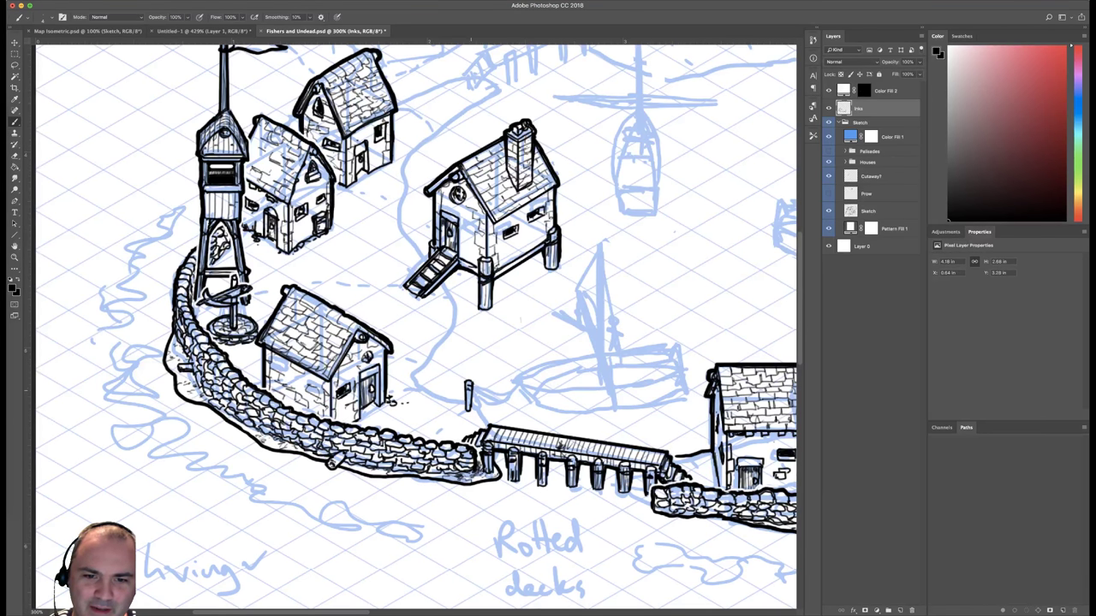
mouse_move(463, 387)
left_mouse_down()
mouse_move(518, 385)
mouse_move(485, 396)
mouse_move(517, 382)
mouse_move(488, 395)
mouse_move(518, 376)
left_mouse_up()
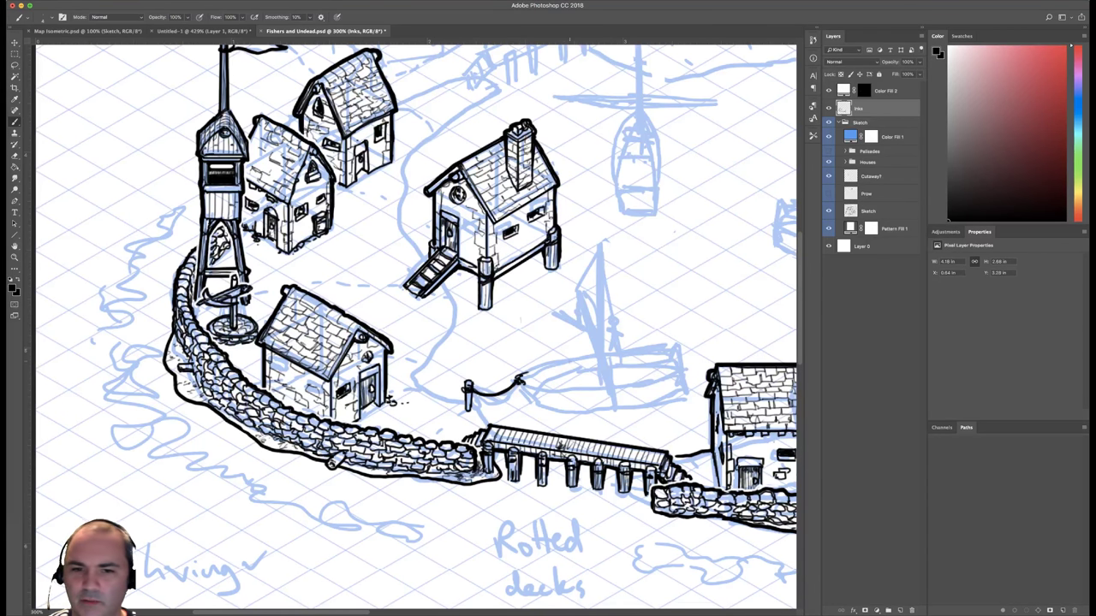
left_click_drag(518, 384, 542, 406)
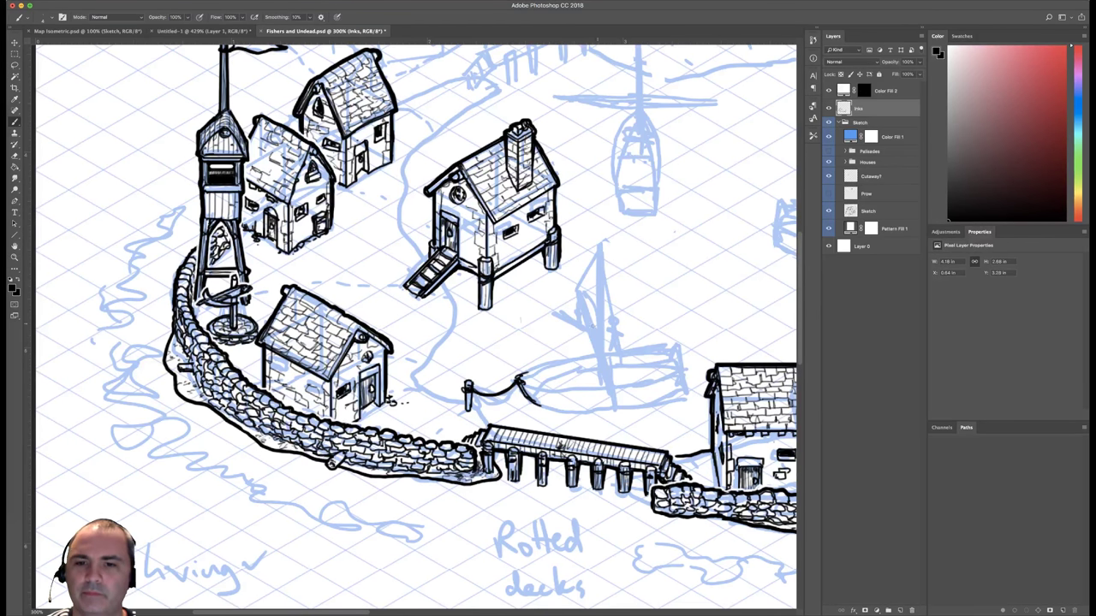
Add fine shading lines to the mooring post with the Faber Castell XS brush.
scroll(608, 306, "right", 3)
scroll(608, 307, "down", 1)
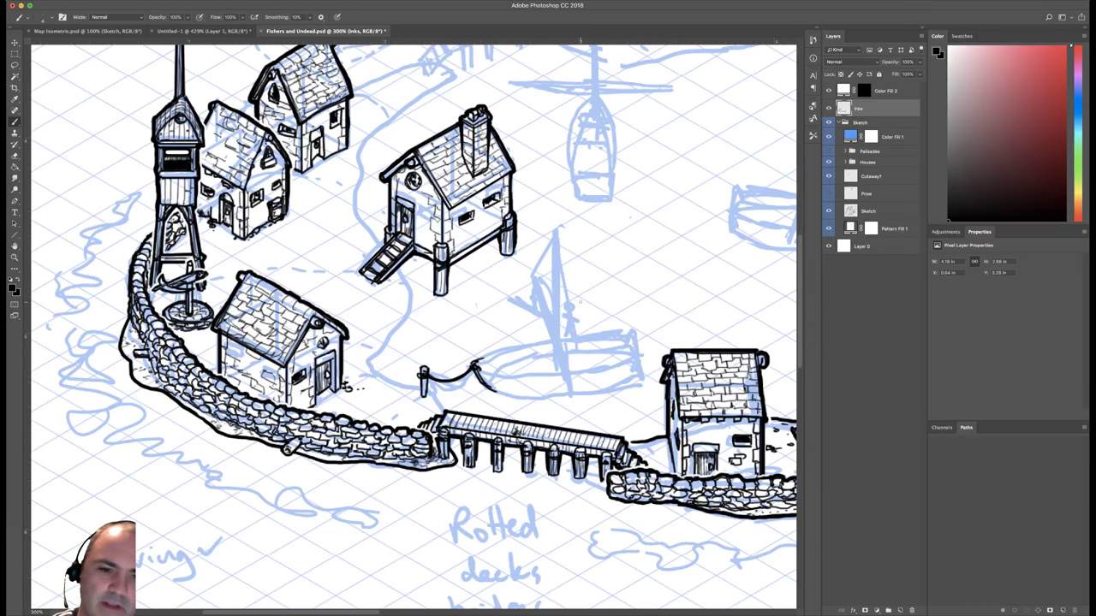
right_click(494, 279)
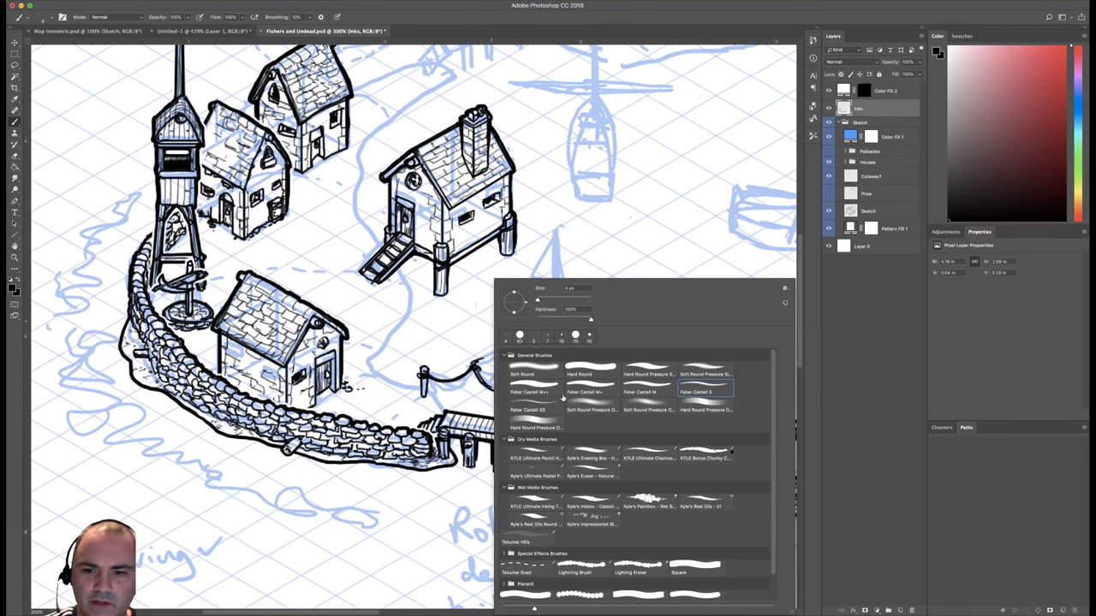
left_click(538, 406)
left_click(420, 366)
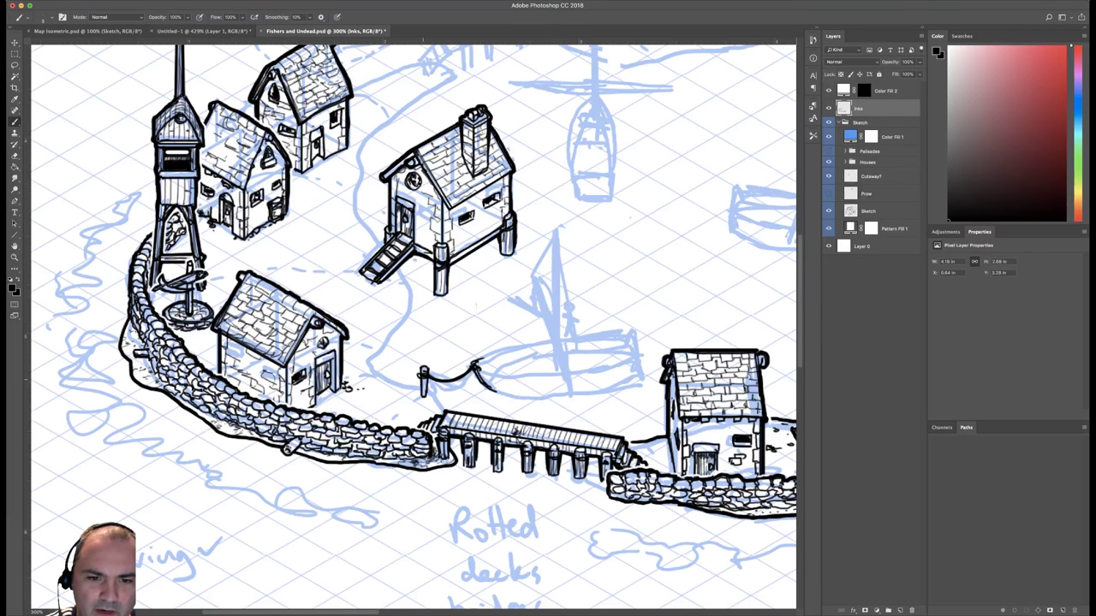
left_click_drag(423, 378, 424, 396)
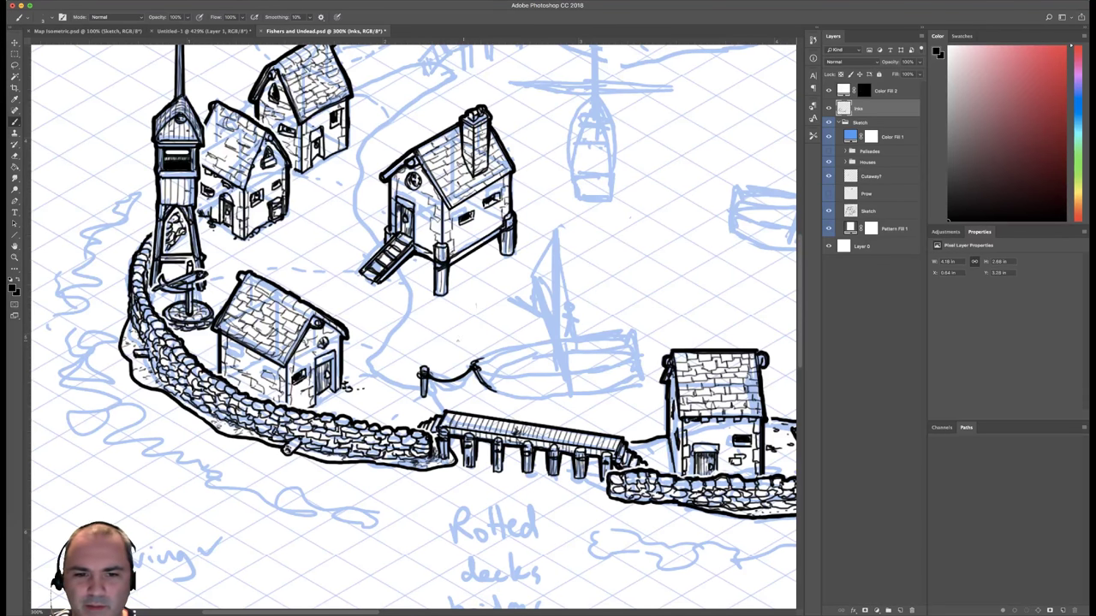
Switch the inking brush back to Faber Castell S.
right_click(518, 316)
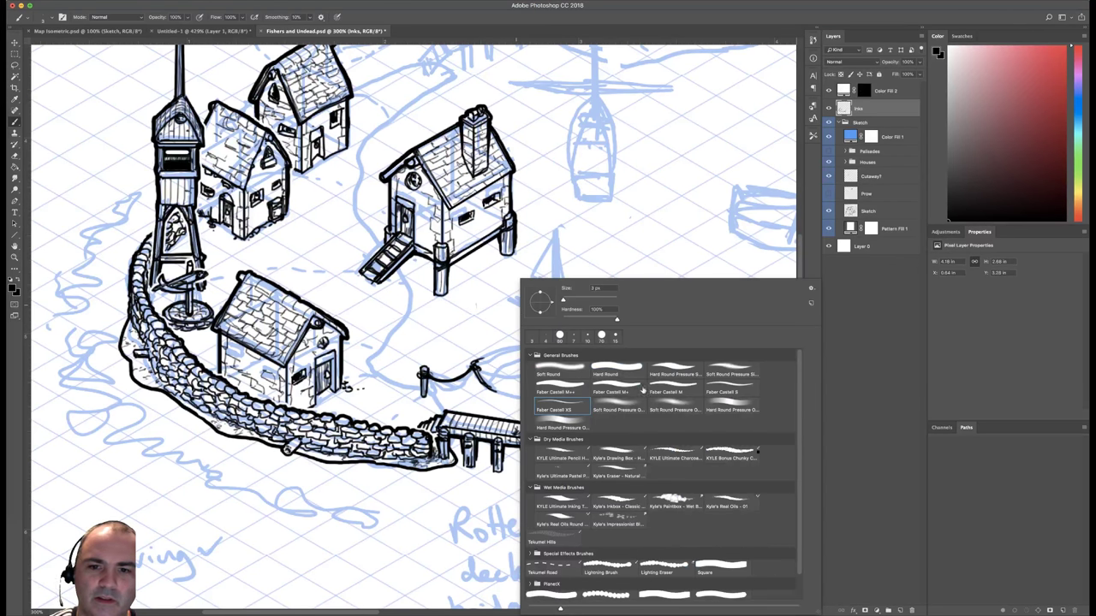
left_click(719, 389)
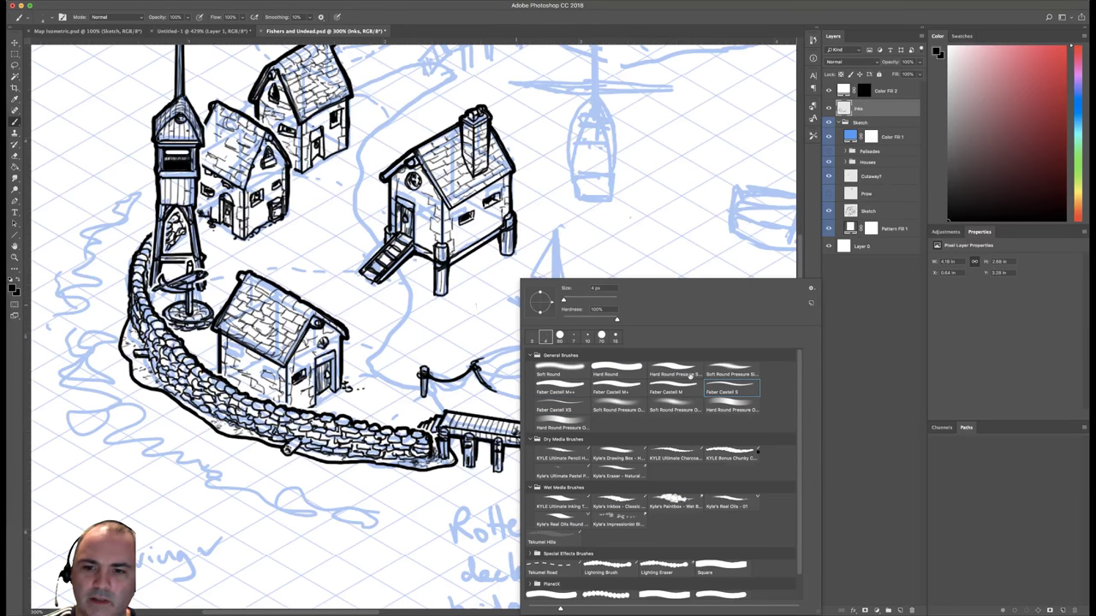
left_click(482, 304)
Hand-letter patreon.com/adventures in ink below the sketched upper rowboat.
left_click_drag(599, 206, 601, 215)
left_click_drag(608, 211, 697, 217)
mouse_move(708, 202)
left_mouse_down()
mouse_move(703, 220)
mouse_move(756, 218)
mouse_move(764, 203)
mouse_move(786, 225)
left_mouse_up()
Erase the patreon.com/adventures lettering and return to the Brush tool.
key("e")
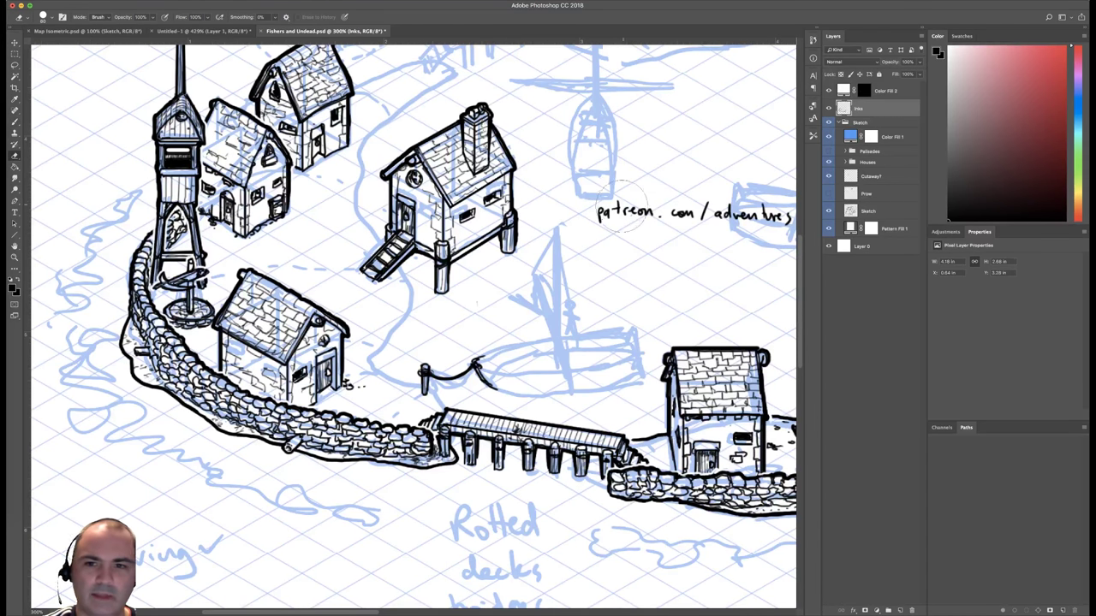
left_click_drag(586, 214, 775, 221)
key("b")
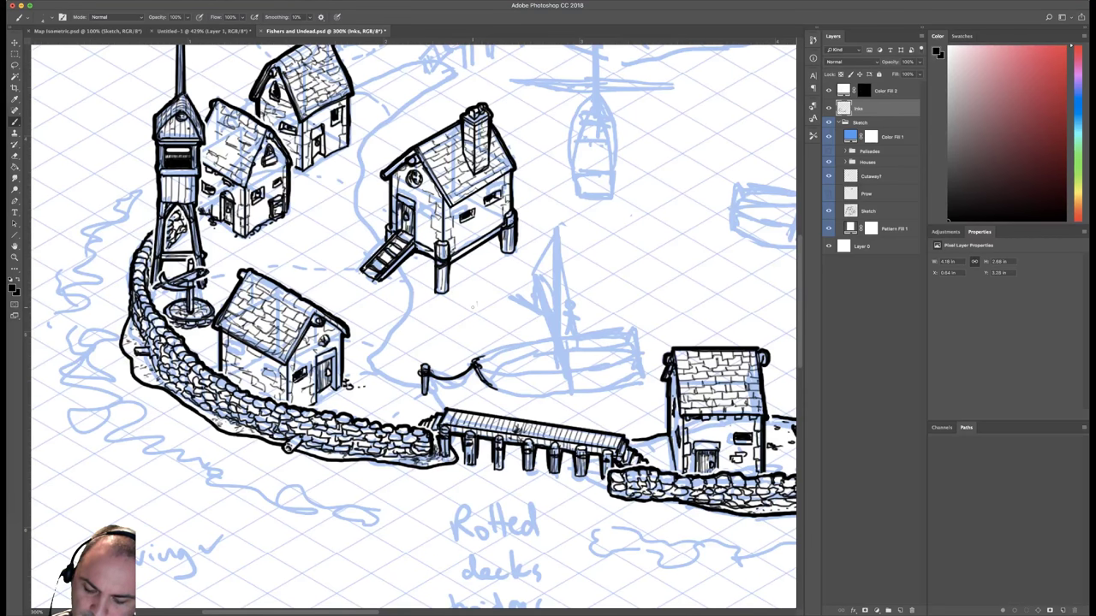
left_click_drag(665, 199, 522, 334)
left_click_drag(606, 244, 532, 359)
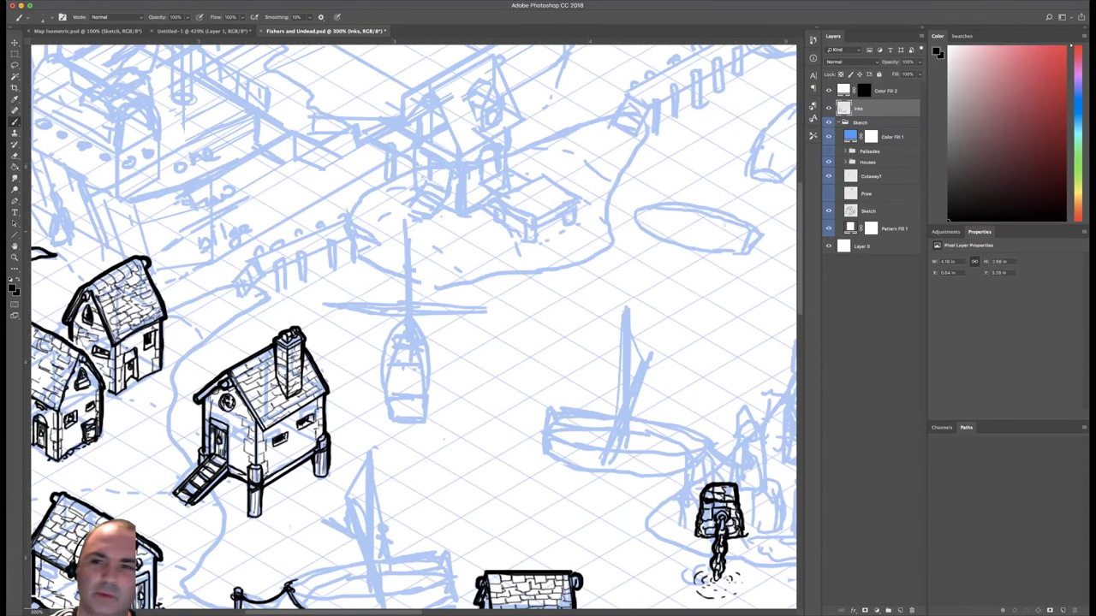
On the Sketch layer, hand-letter three "stocks" notes with arrows pointing to the central island's shore, and add "debtors!" beside the lowest one.
left_click(856, 212)
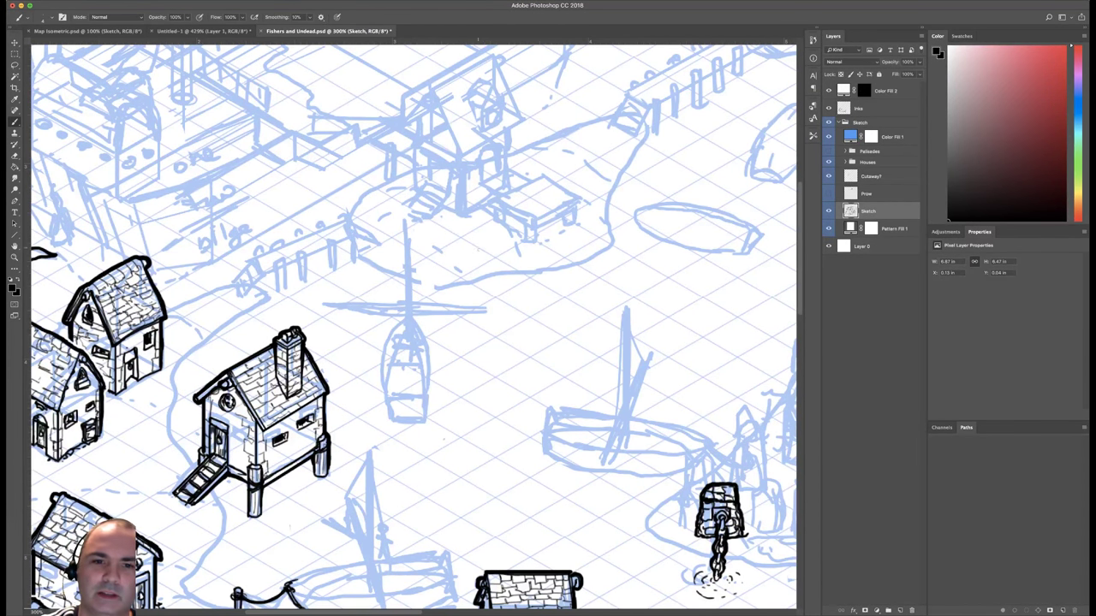
mouse_move(502, 284)
left_mouse_down()
mouse_move(502, 294)
mouse_move(547, 296)
left_mouse_up()
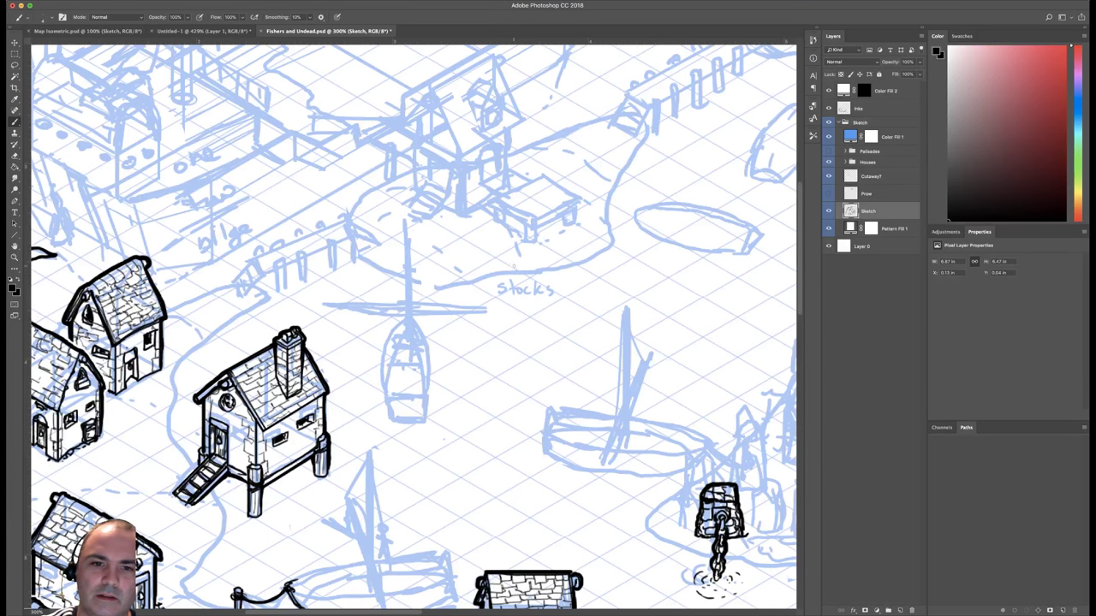
mouse_move(614, 260)
left_mouse_down()
mouse_move(607, 268)
mouse_move(648, 257)
mouse_move(653, 268)
left_mouse_up()
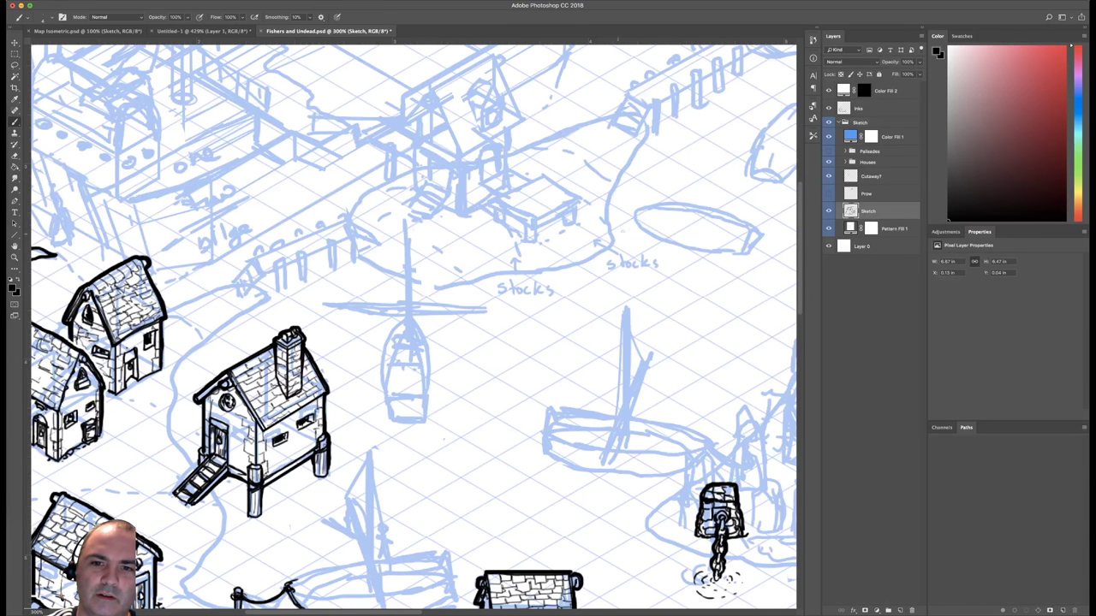
mouse_move(660, 161)
left_mouse_down()
mouse_move(653, 171)
mouse_move(664, 170)
left_mouse_up()
left_click_drag(663, 163, 685, 171)
left_click_drag(694, 160, 695, 171)
mouse_move(614, 160)
left_mouse_down()
mouse_move(648, 163)
mouse_move(627, 170)
left_mouse_up()
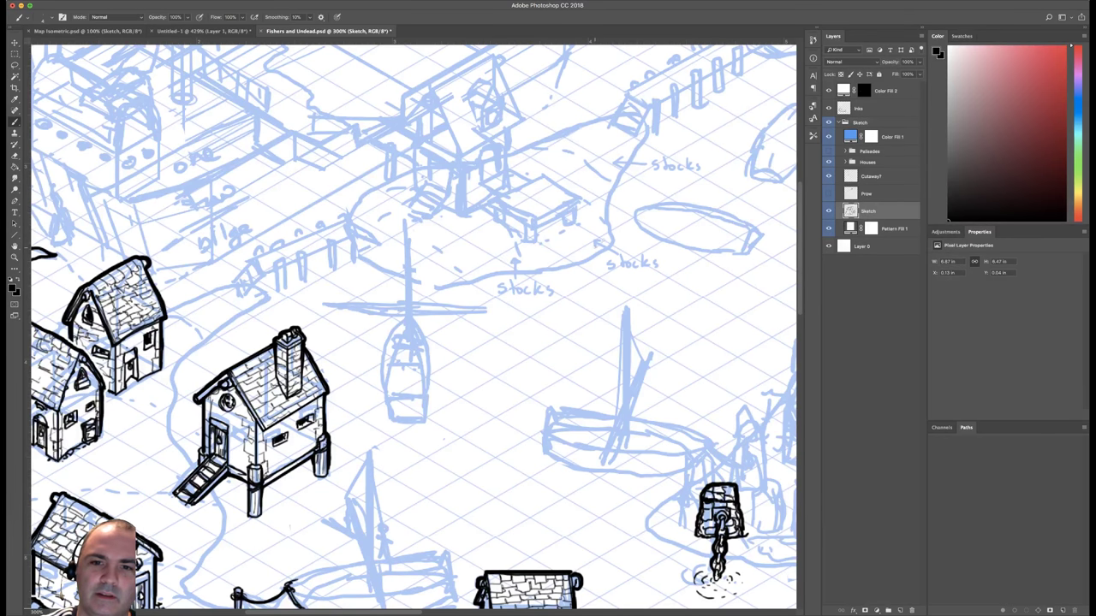
mouse_move(572, 290)
left_mouse_down()
mouse_move(599, 279)
mouse_move(635, 286)
left_mouse_up()
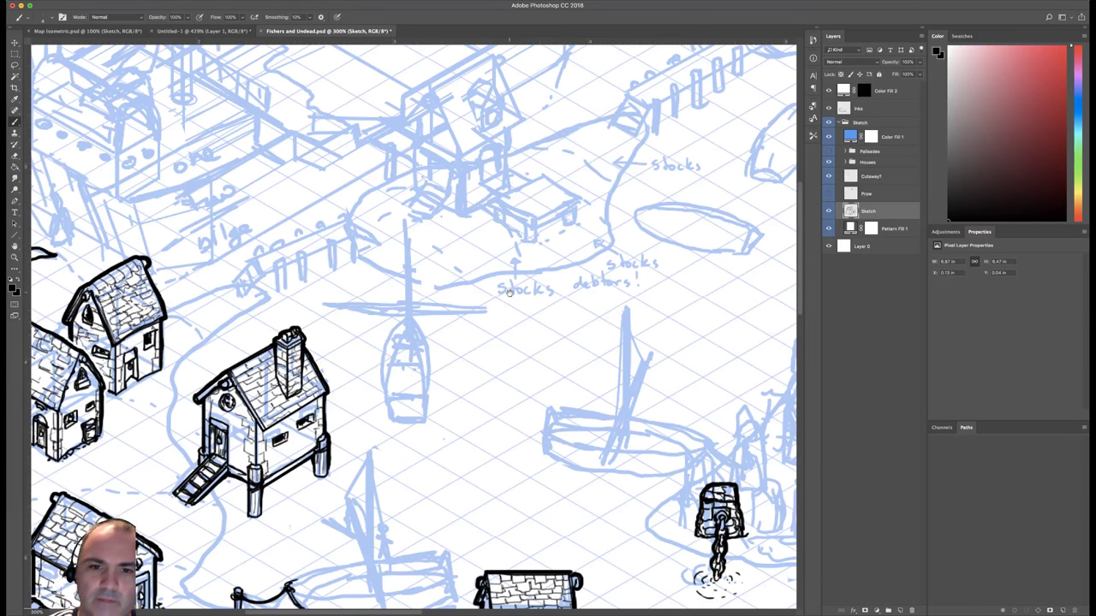
On the Inks layer, draw the mast of the sketched boat above the bridge as two straight, parallel vertical lines.
left_click_drag(508, 293, 642, 248)
left_click(856, 108)
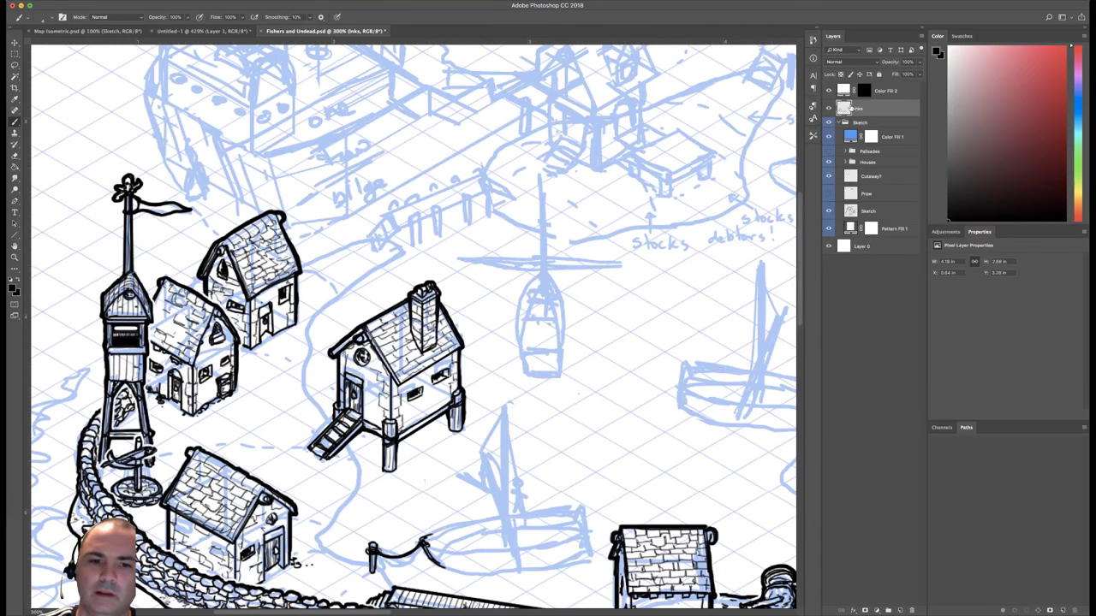
key("super+1")
left_click_drag(569, 246, 646, 188)
key("super+plus")
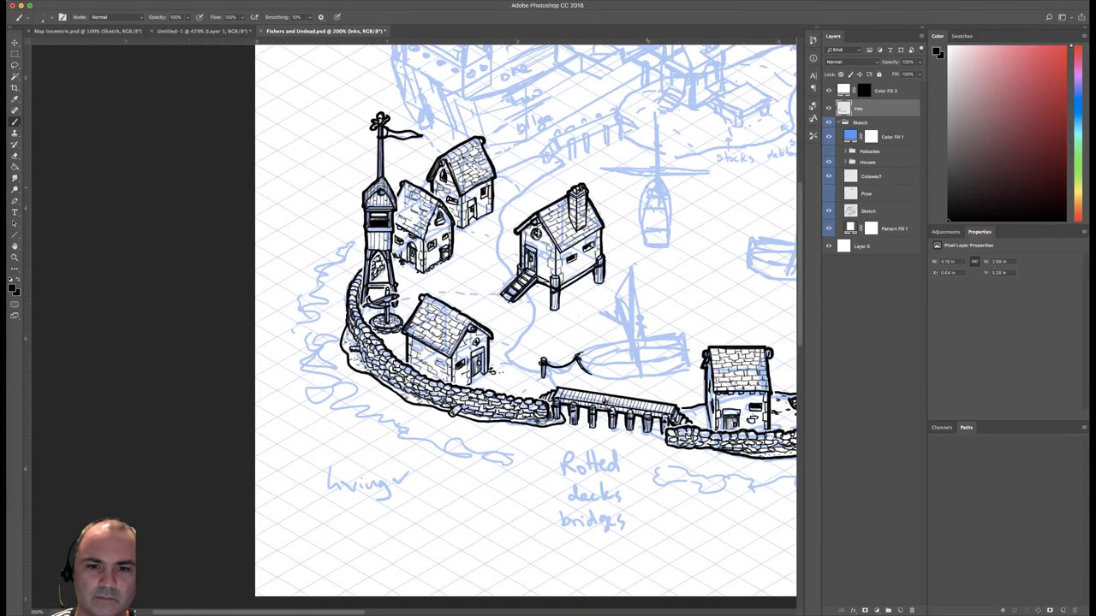
key("super+equal")
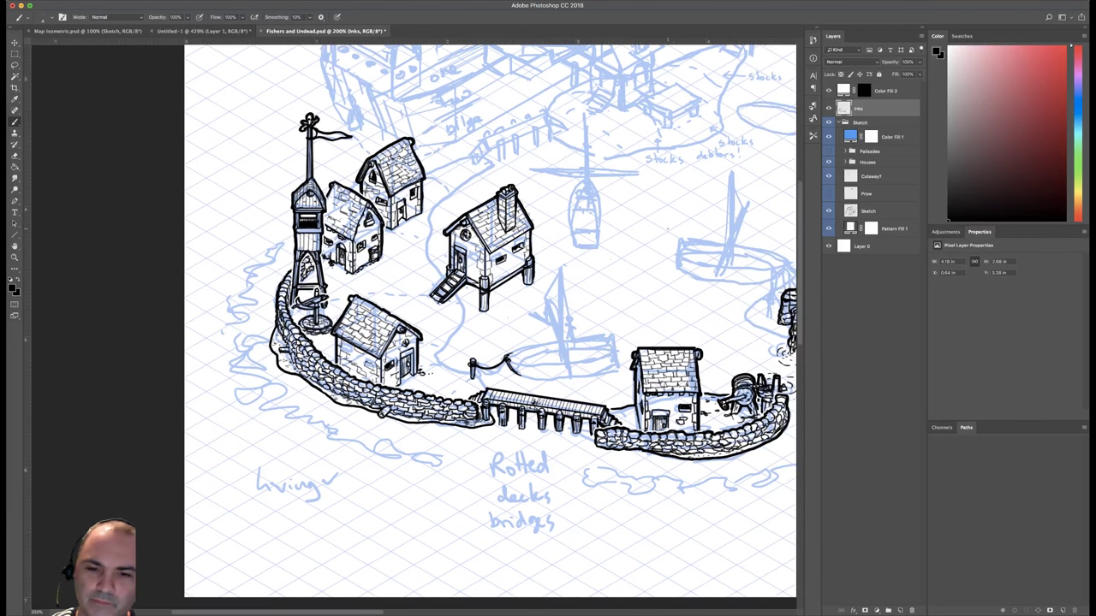
scroll(413, 325, "right", 5)
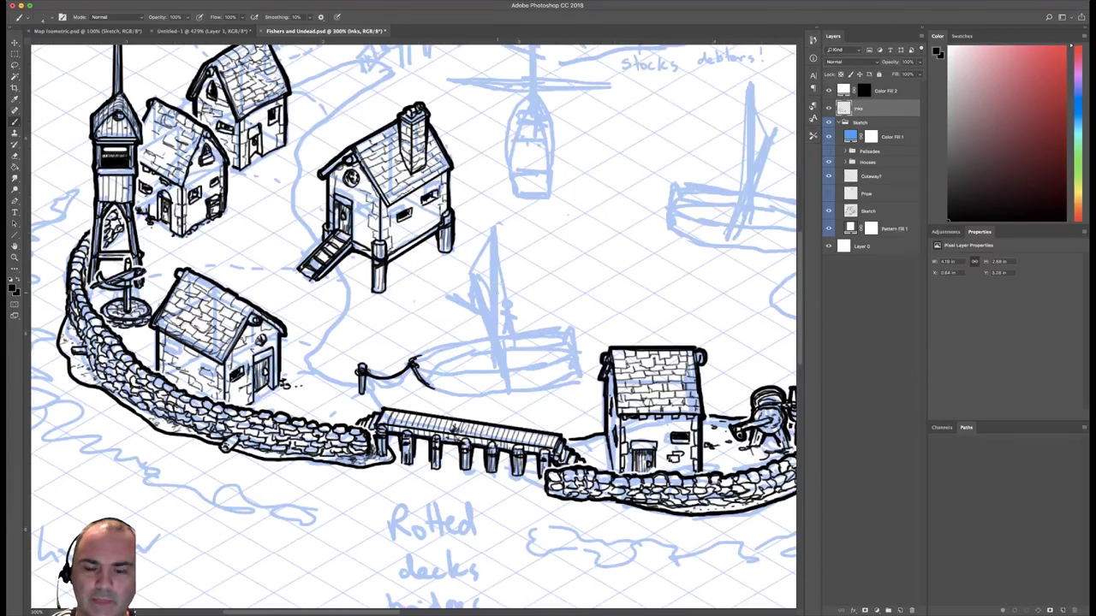
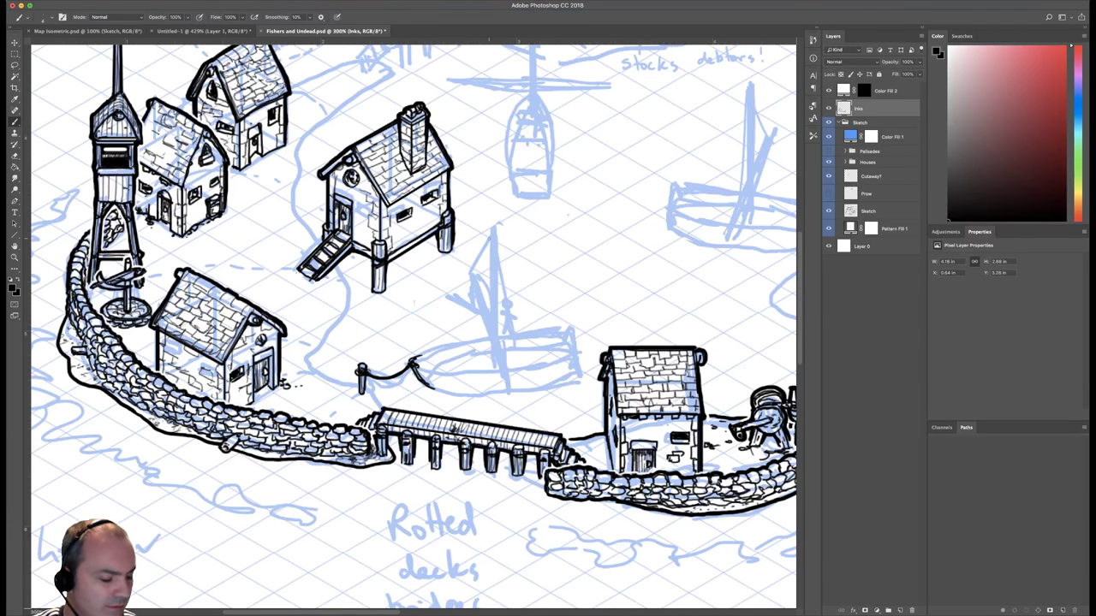
key("u")
left_click_drag(491, 227, 490, 352)
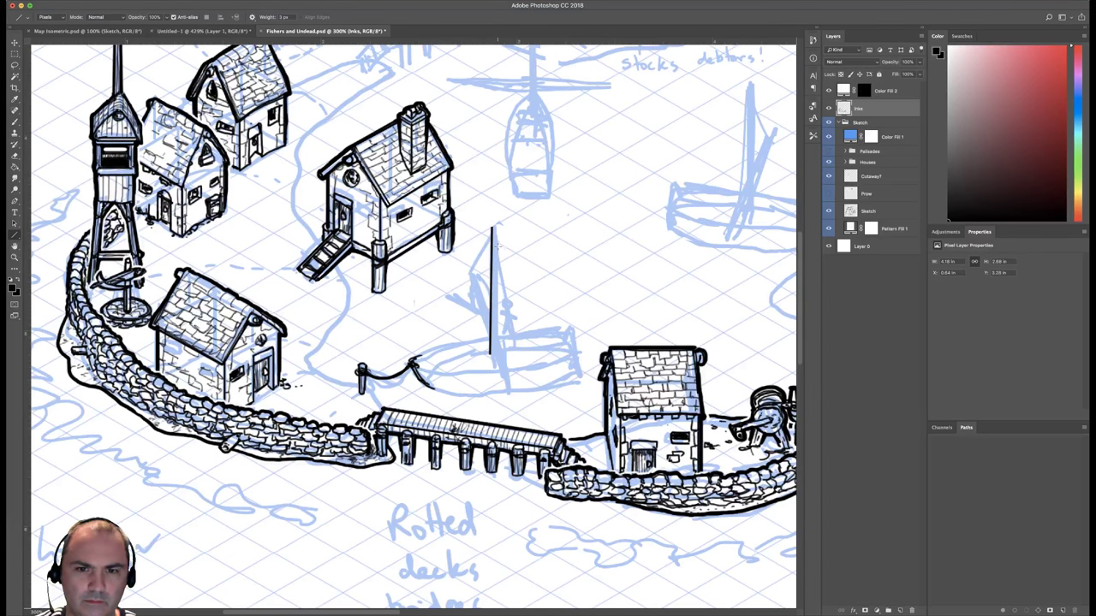
left_click_drag(492, 226, 494, 353)
key("b")
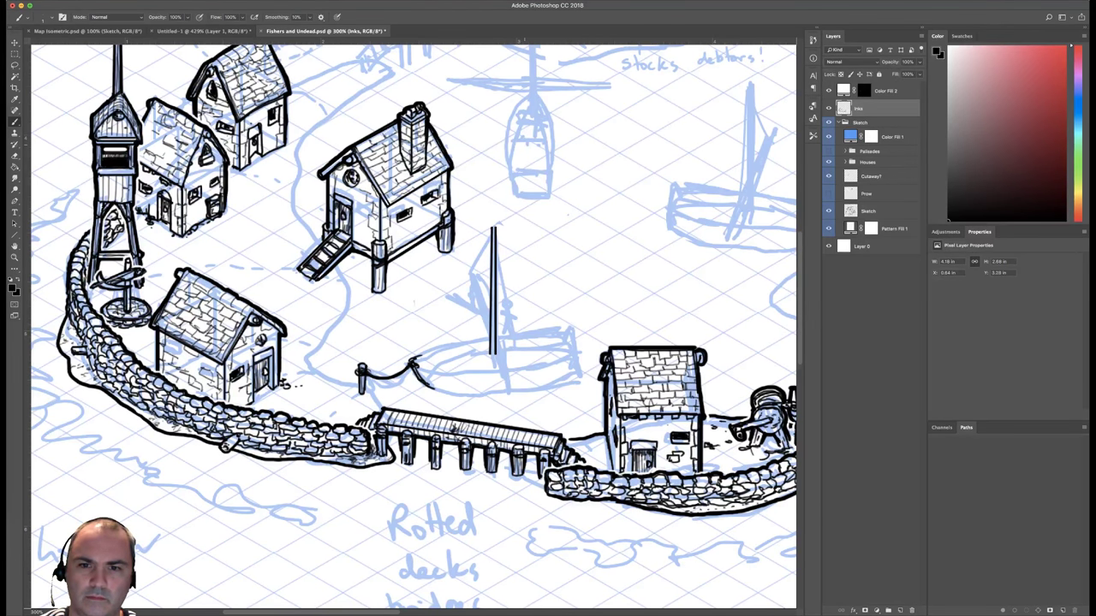
Set the Faber Castell S brush to 4 px and ink the mast's closed ends.
right_click(512, 230)
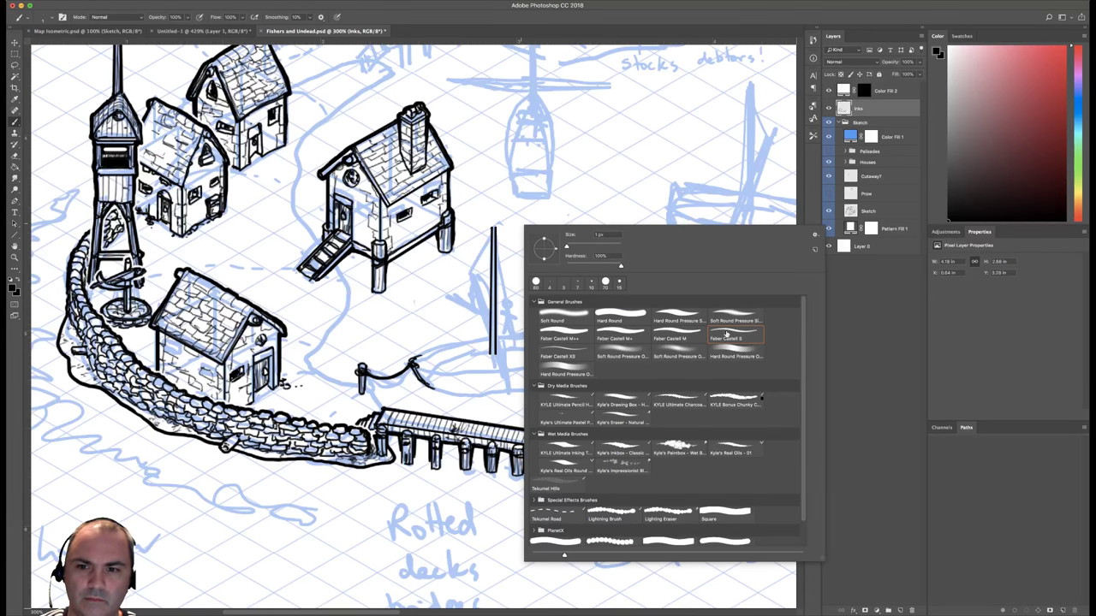
left_click(550, 280)
key("Return")
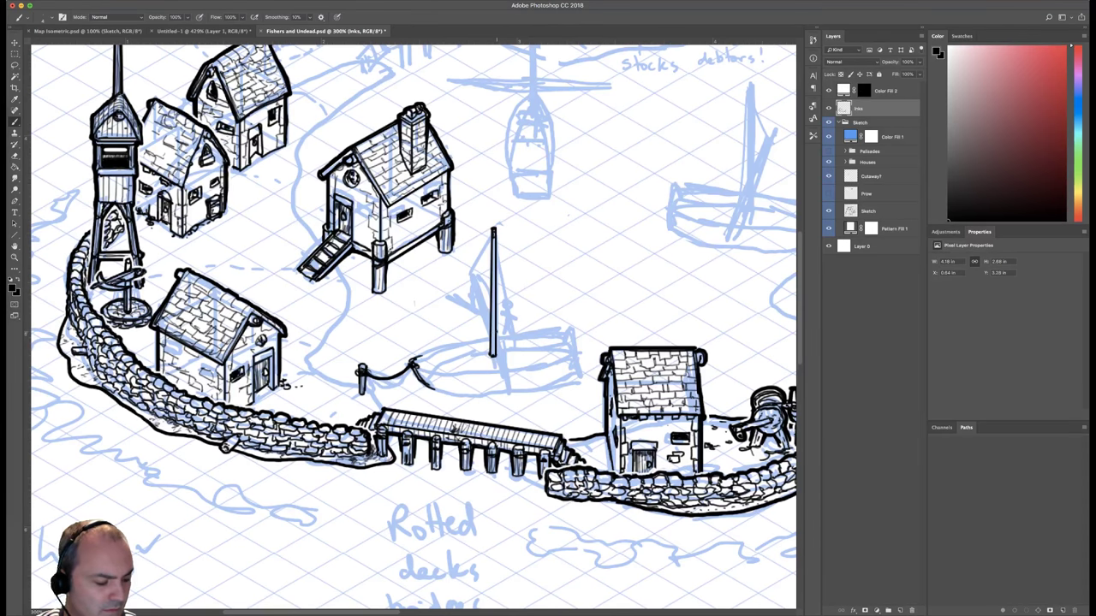
Ink a straight boom sloping up and away from the lower mast, and add small scalloped strokes along it.
key("u")
mouse_move(498, 332)
left_mouse_down()
mouse_move(574, 305)
mouse_move(497, 330)
left_mouse_up()
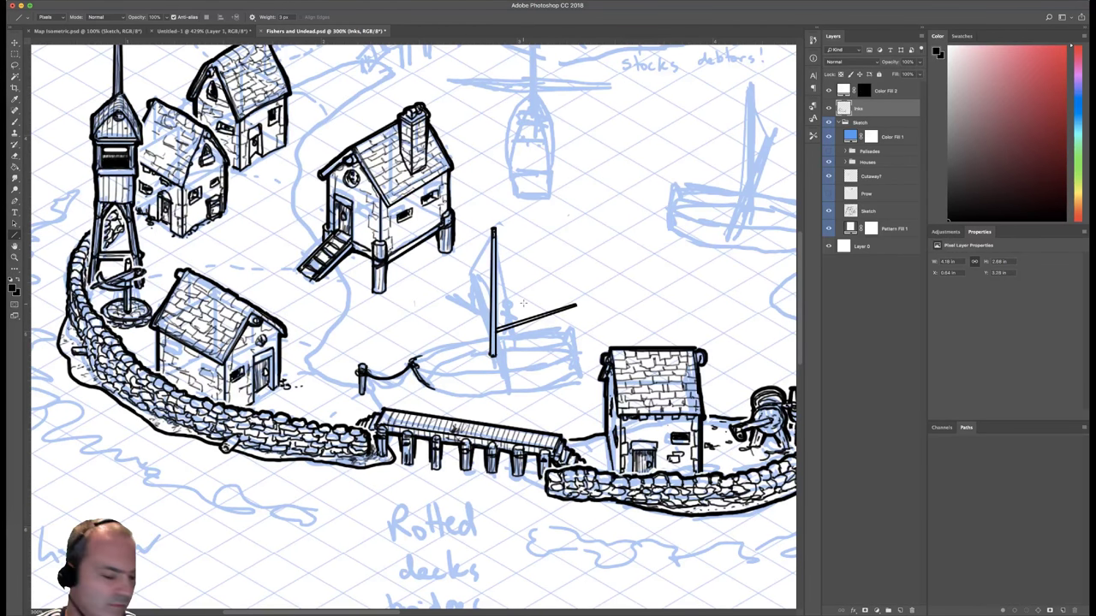
key("b")
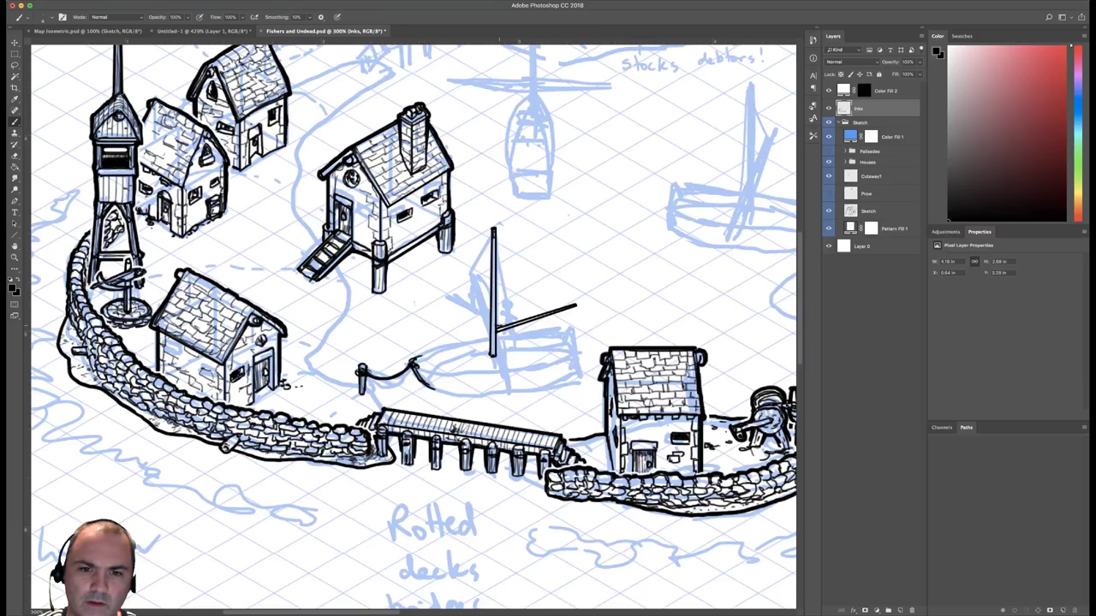
left_click_drag(505, 320, 565, 310)
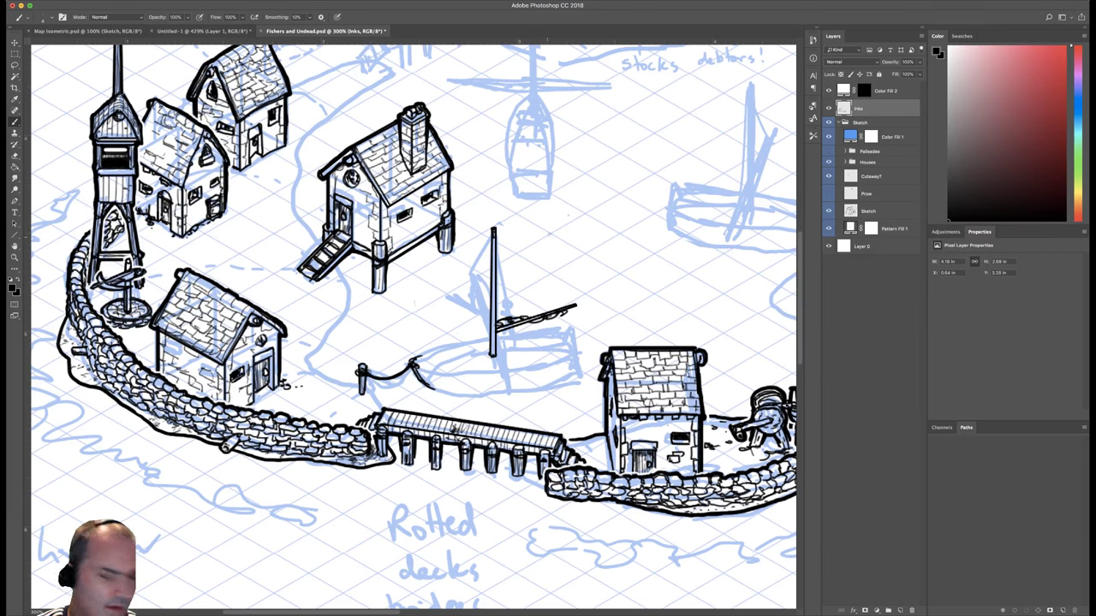
Try to ink a sagging curved sail edge from the mast top to the boom's end with an inner line, and undo both strokes.
right_click(555, 238)
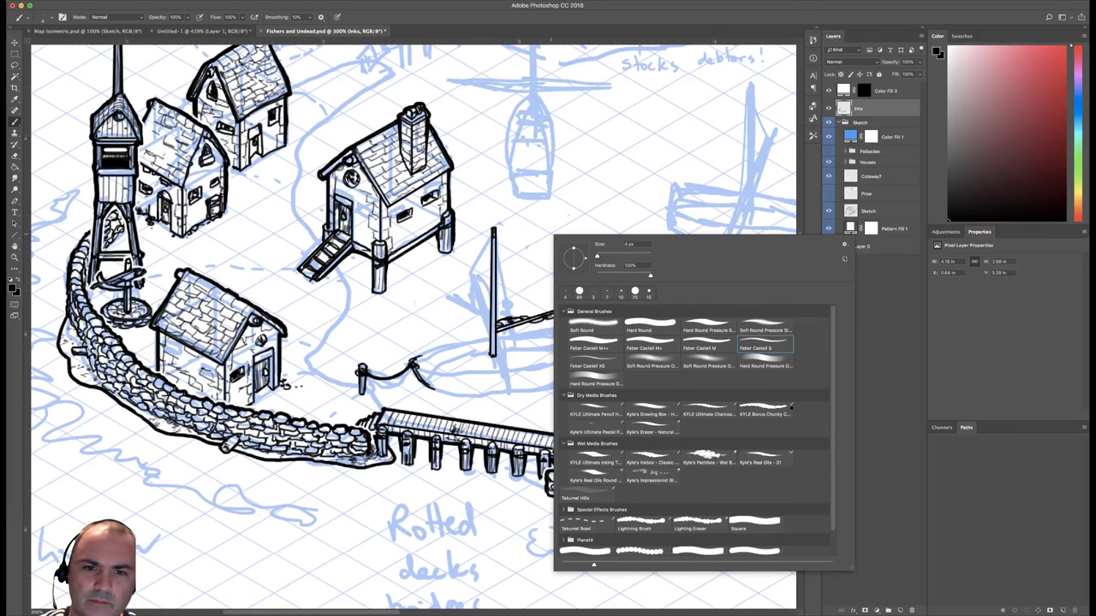
left_click(527, 247)
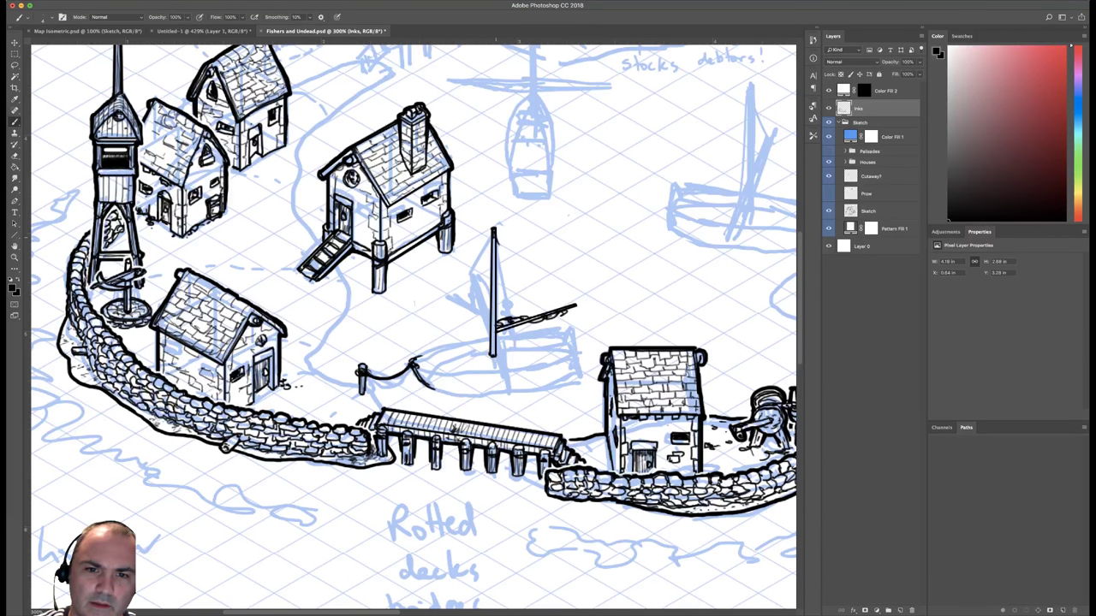
mouse_move(496, 238)
left_mouse_down()
mouse_move(519, 278)
mouse_move(572, 306)
left_mouse_up()
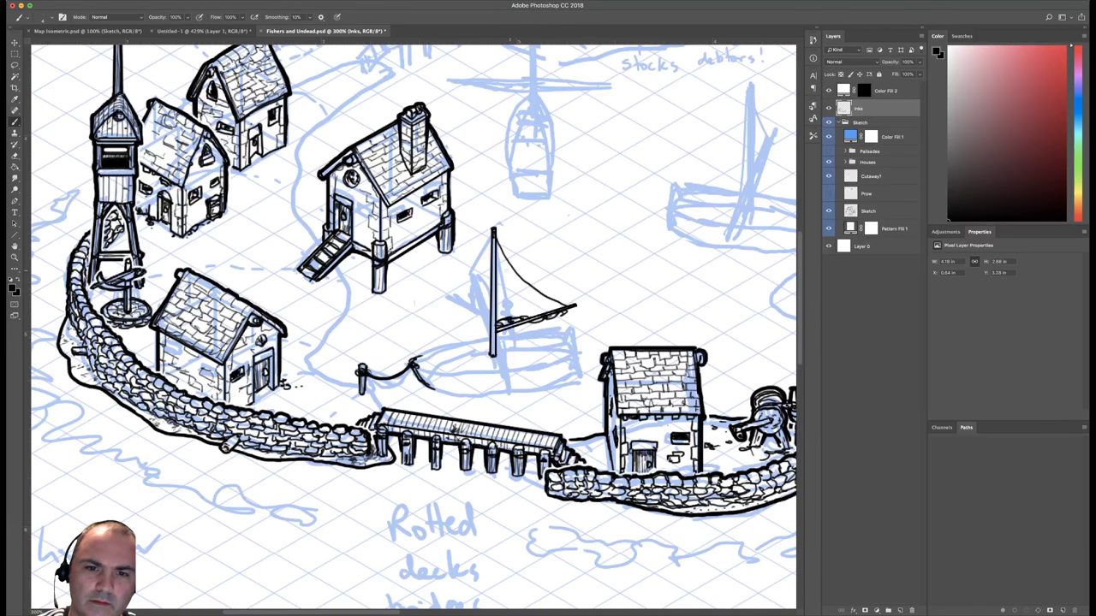
left_click_drag(496, 248, 524, 313)
key("super+z")
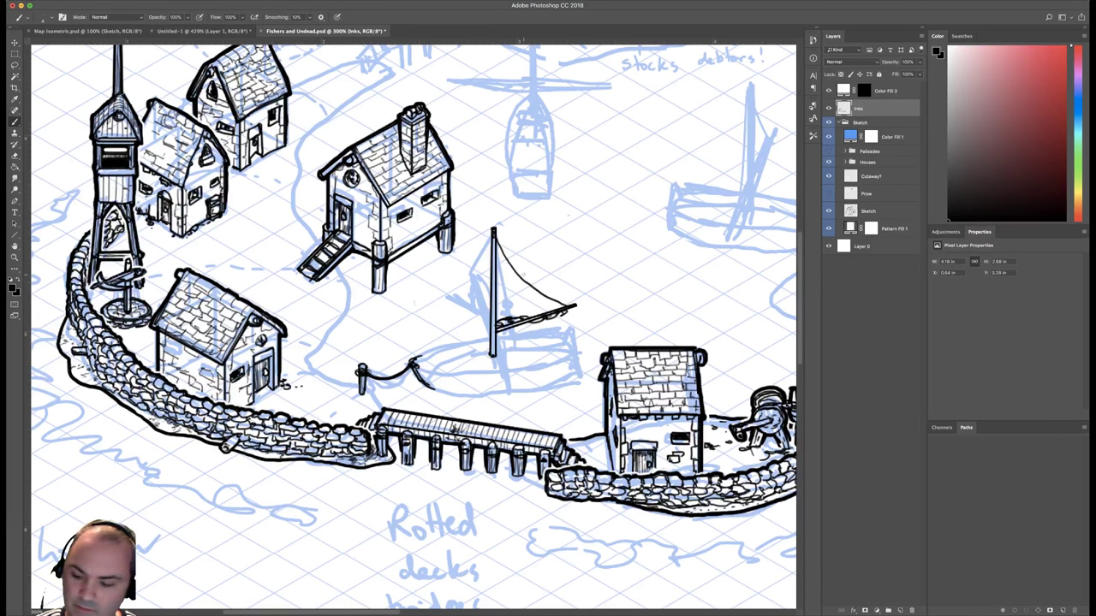
key("super+z")
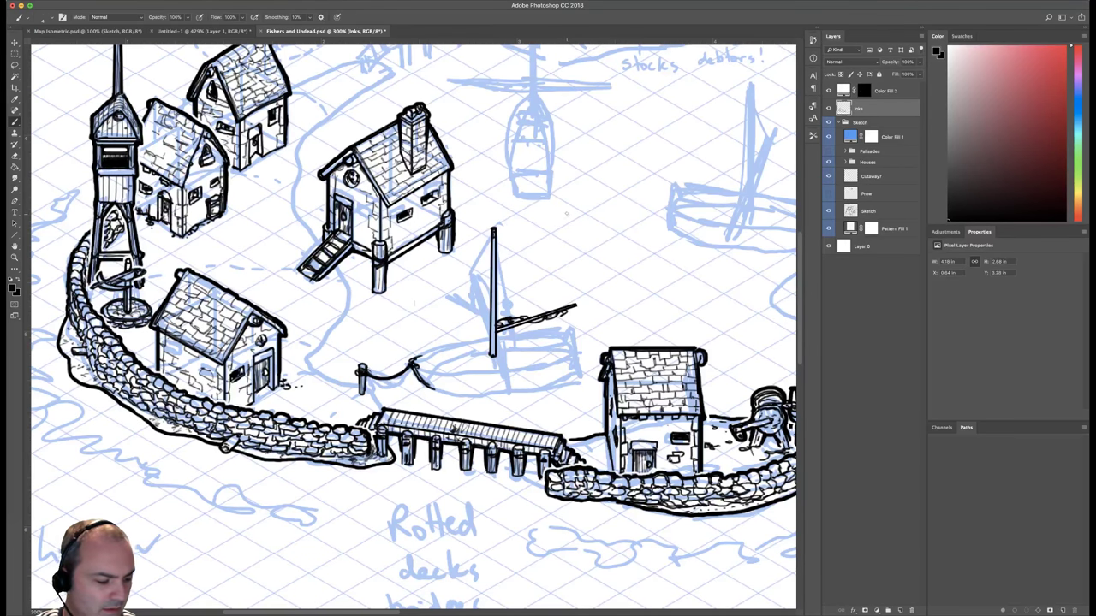
Ink the sail's outer edge as a straight line from the mast top to the boom's end.
key("u")
left_click_drag(494, 230, 575, 303)
key("super+minus")
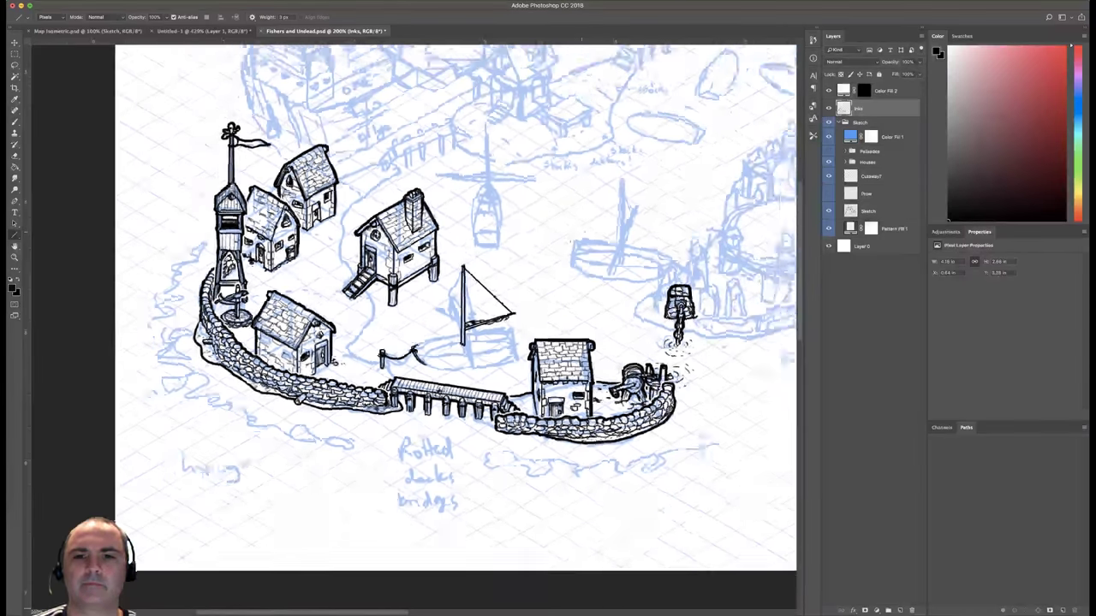
Undo the last rigging line, then draw two 1 px lines from the masthead to the boom's outer end and middle.
key("super+minus")
key("super+plus")
key("super+z")
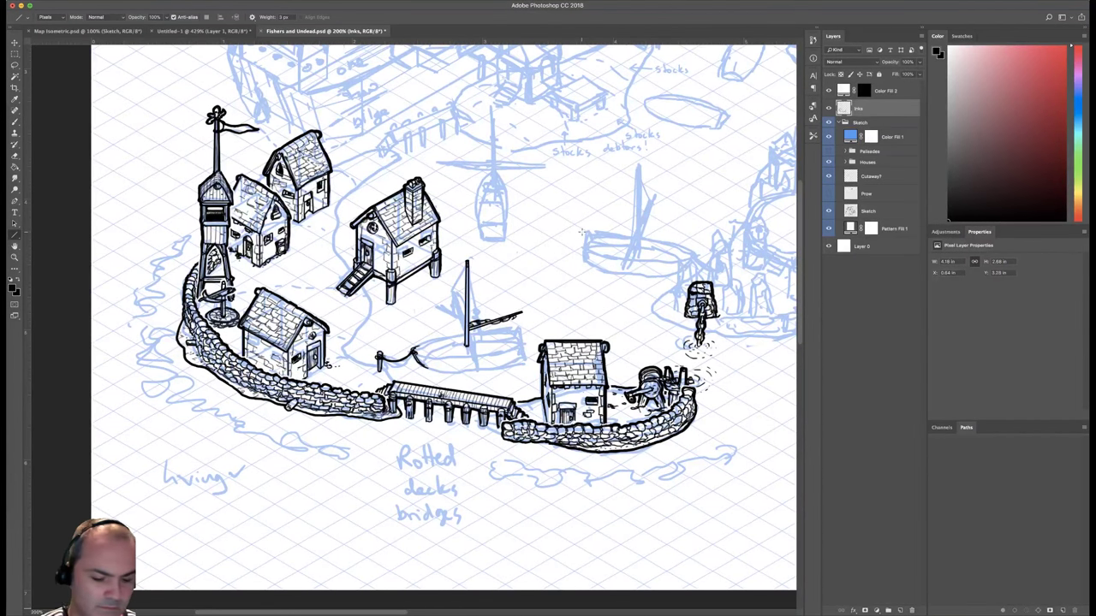
left_click_drag(468, 262, 523, 313)
key("super+plus")
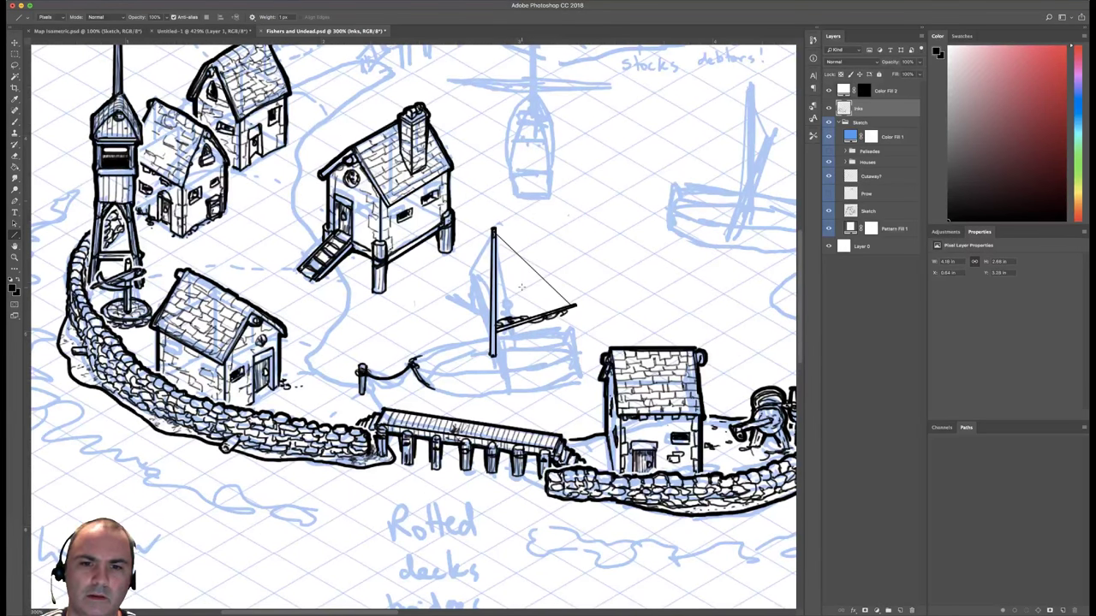
mouse_move(494, 233)
left_mouse_down()
mouse_move(538, 293)
mouse_move(575, 306)
left_mouse_up()
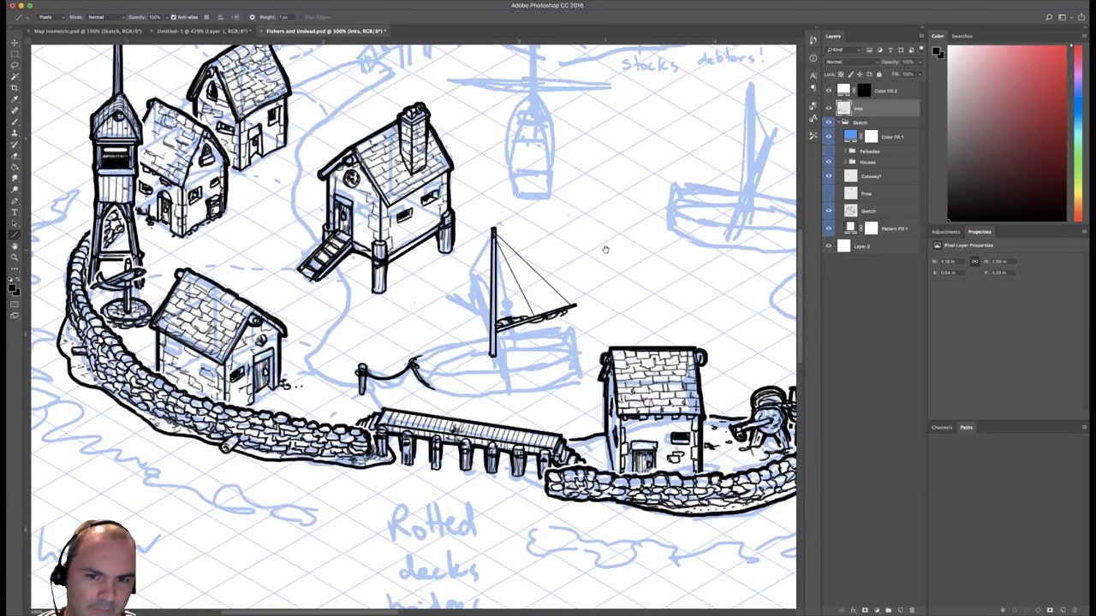
left_click_drag(605, 249, 603, 245)
Brush in the sagging sail edge beneath the boom and ink the boat's far gunwale from bow to stern.
key("b")
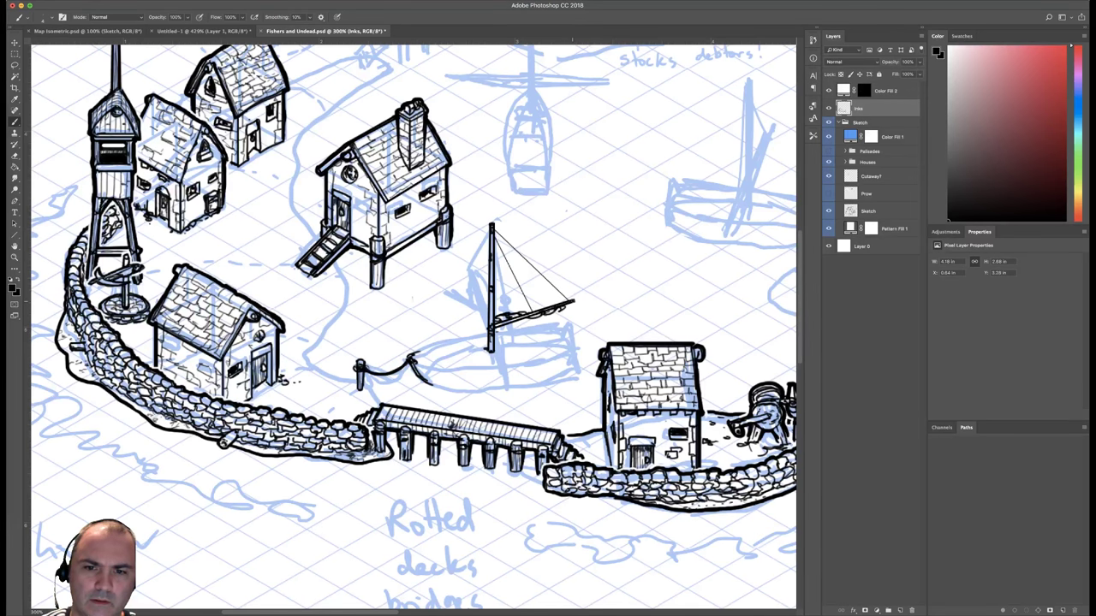
mouse_move(572, 302)
left_mouse_down()
mouse_move(518, 342)
mouse_move(573, 300)
mouse_move(518, 342)
mouse_move(532, 345)
left_mouse_up()
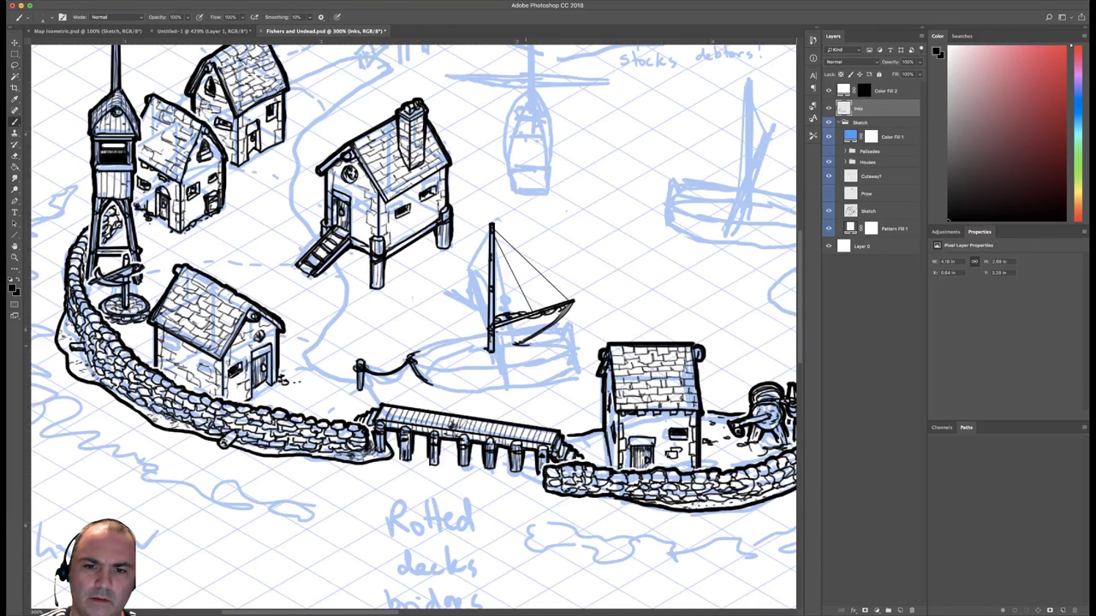
left_click_drag(412, 353, 488, 332)
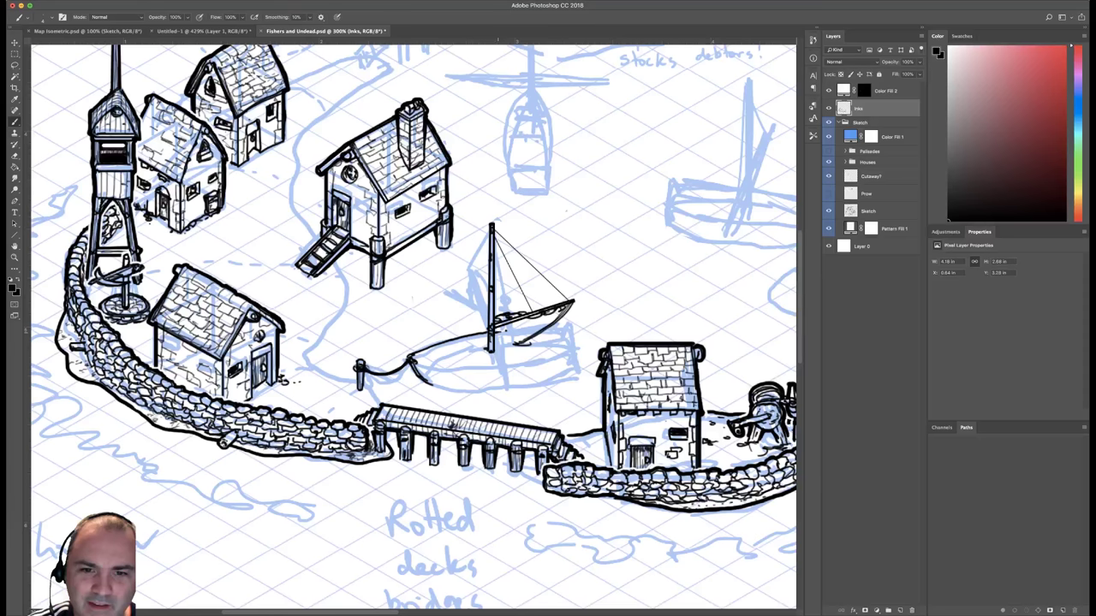
mouse_move(494, 332)
left_mouse_down()
mouse_move(570, 329)
mouse_move(571, 348)
left_mouse_up()
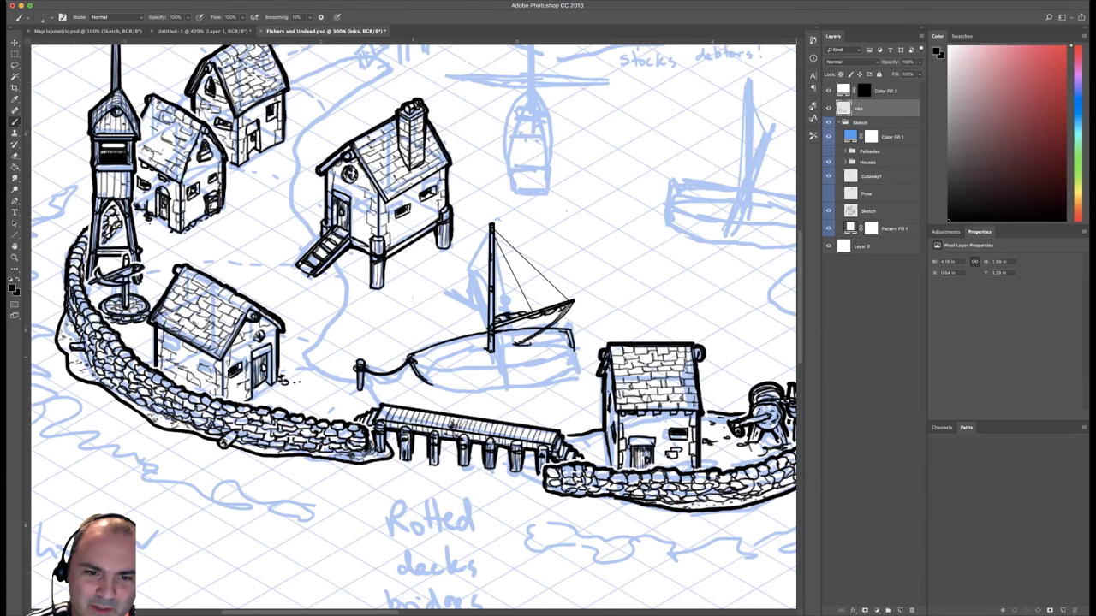
left_click_drag(413, 358, 422, 352)
left_click_drag(459, 340, 558, 332)
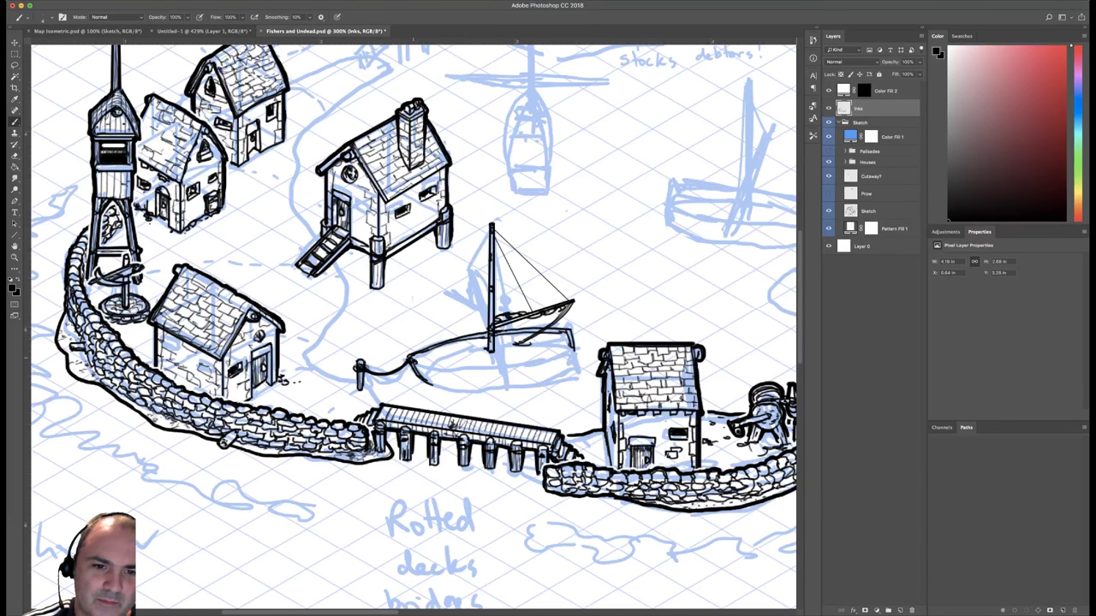
left_click_drag(413, 357, 482, 339)
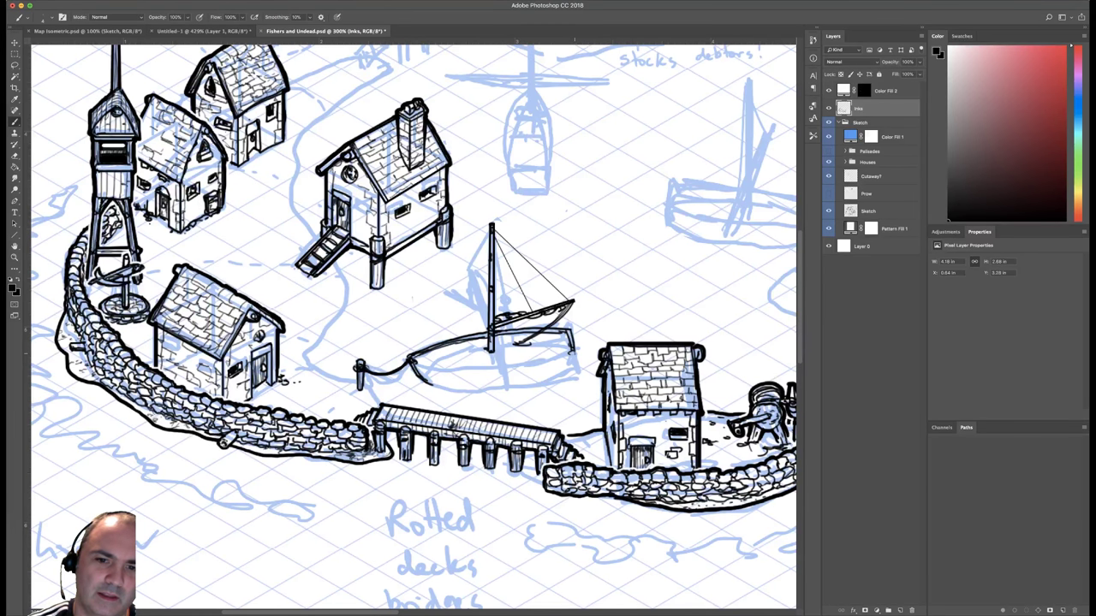
Ink the boat's stern edge and its near gunwale from the bow to the stern.
left_click_drag(574, 353, 572, 367)
mouse_move(408, 360)
left_mouse_down()
mouse_move(469, 366)
mouse_move(571, 350)
left_mouse_up()
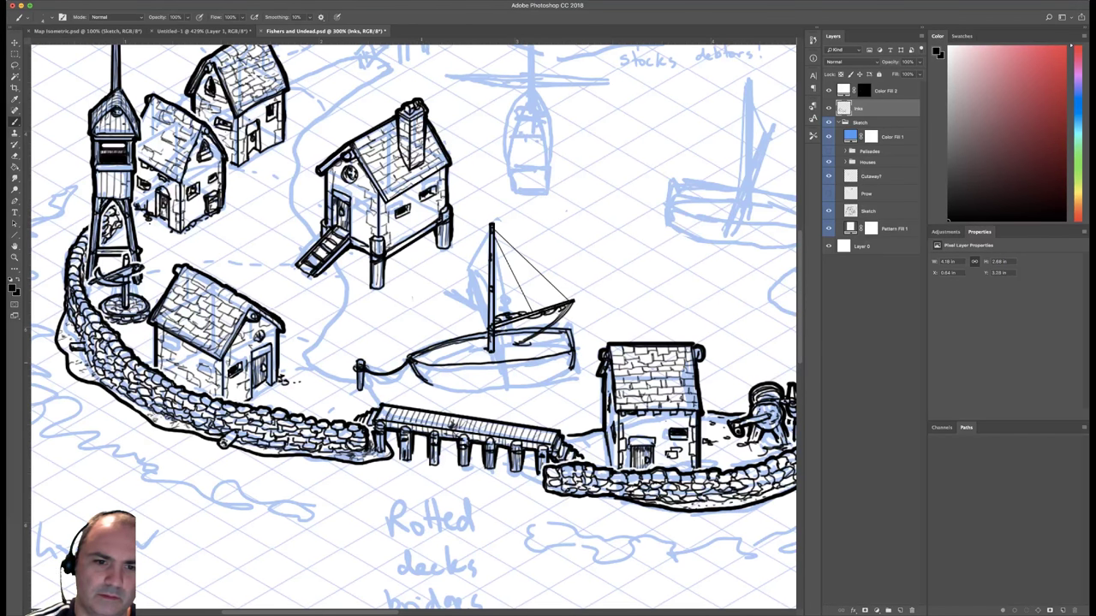
mouse_move(412, 360)
left_mouse_down()
mouse_move(472, 370)
mouse_move(575, 349)
mouse_move(574, 360)
left_mouse_up()
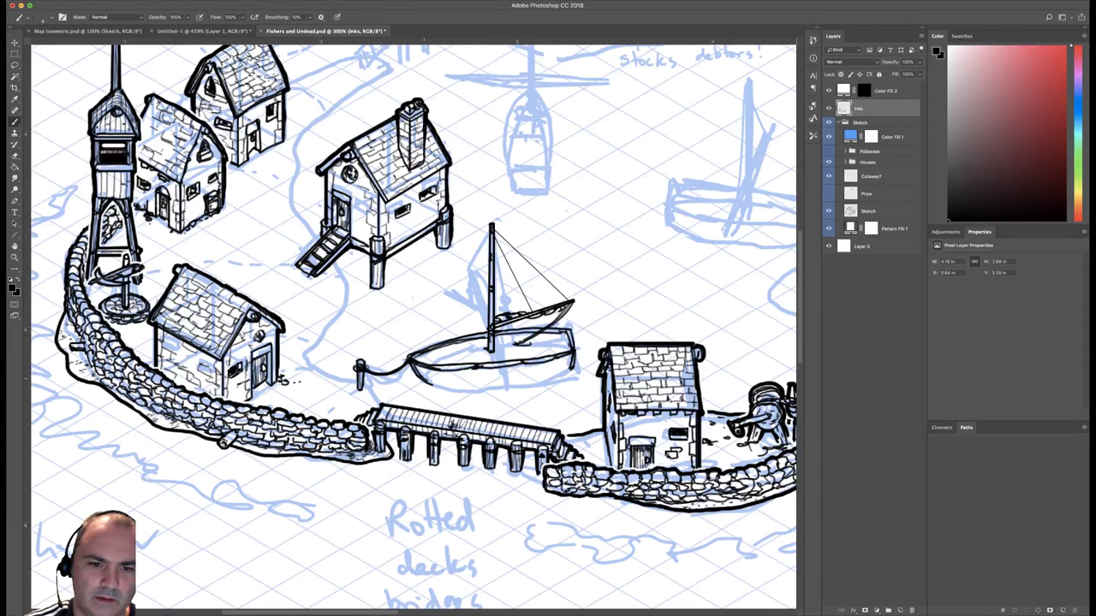
Erase the excess end of the bow line and ink the hull's bottom edge along to the stern.
key("e")
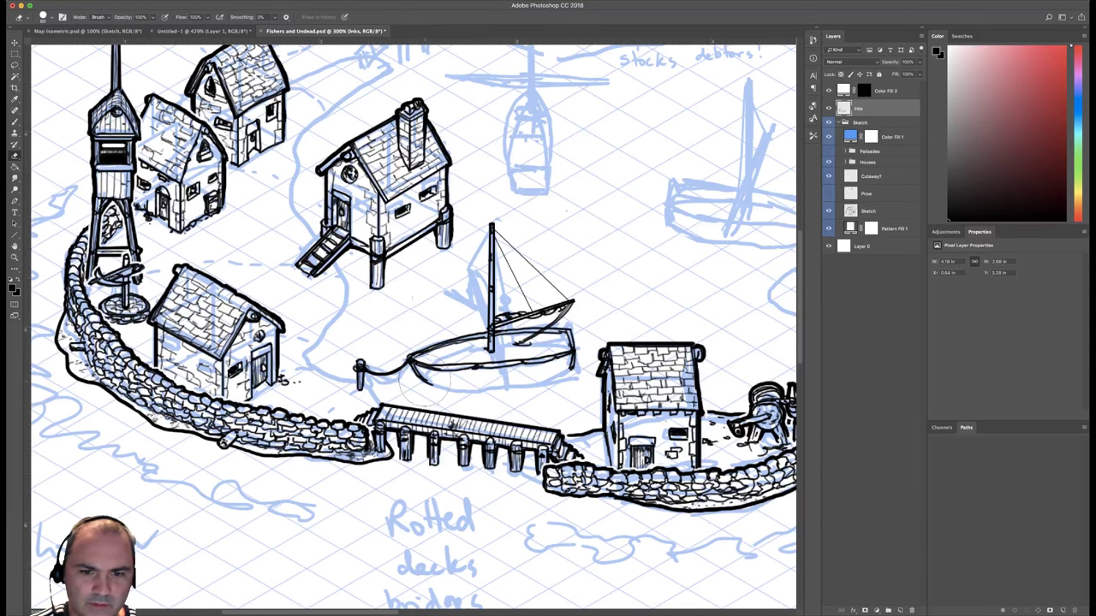
left_click_drag(421, 382, 416, 384)
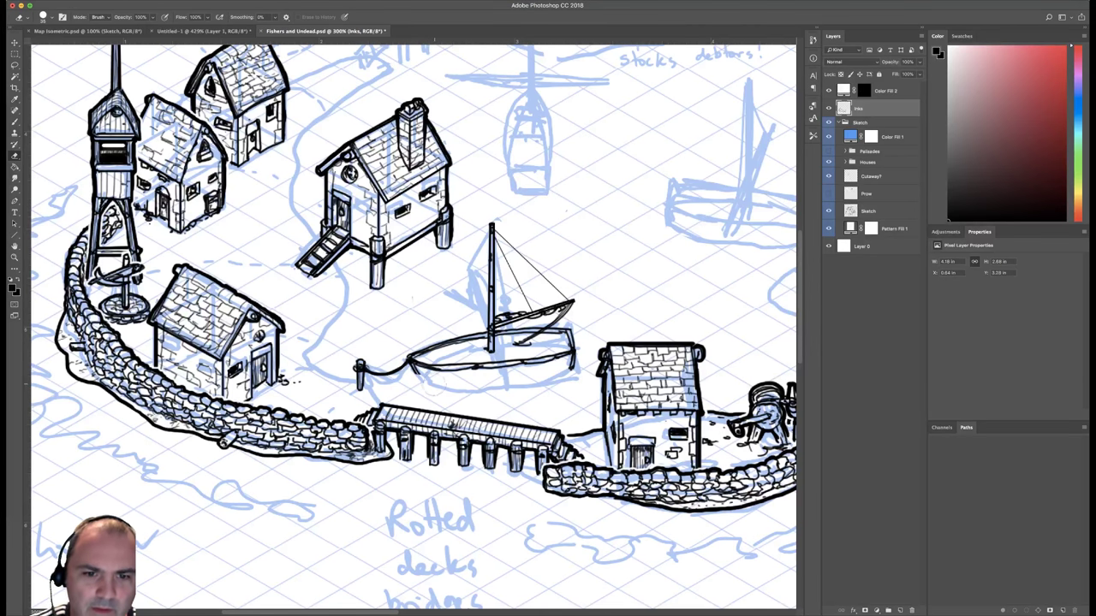
key("b")
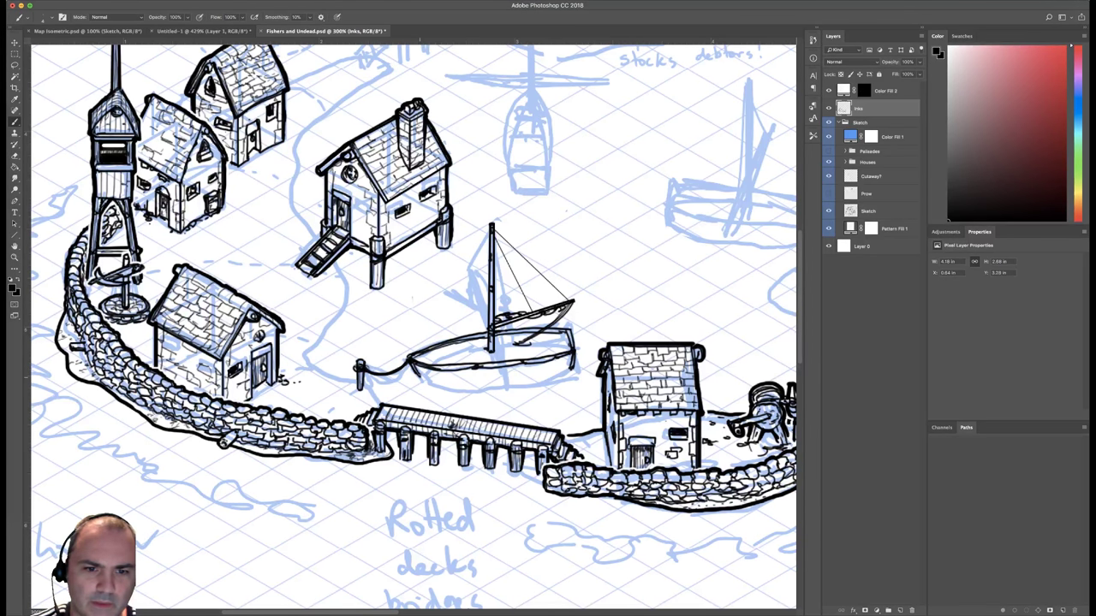
mouse_move(426, 383)
left_mouse_down()
mouse_move(571, 372)
mouse_move(554, 376)
left_mouse_up()
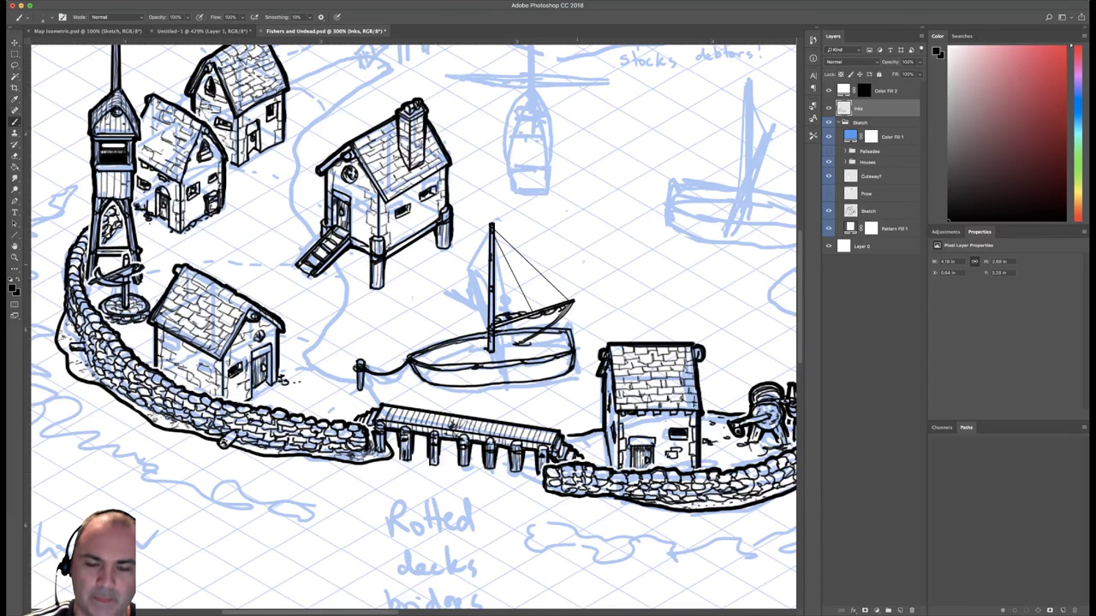
Ink the inner rim line along the boat's far side and short bench lines near the bow.
scroll(584, 260, "down", 3)
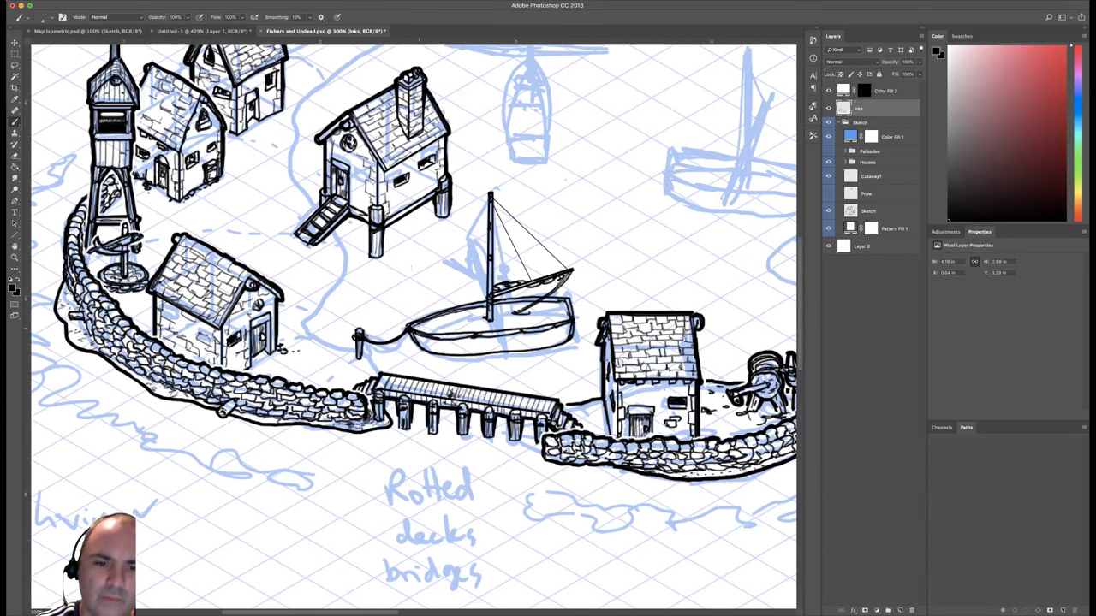
left_click_drag(416, 329, 565, 304)
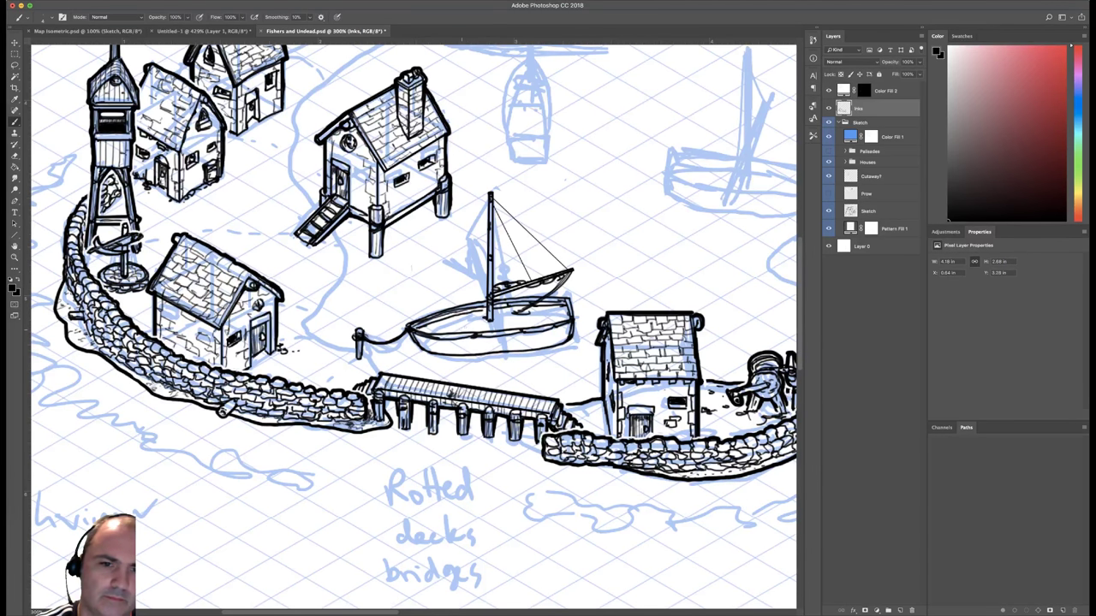
mouse_move(440, 321)
left_mouse_down()
mouse_move(452, 331)
mouse_move(441, 335)
left_mouse_up()
left_click_drag(441, 320, 442, 330)
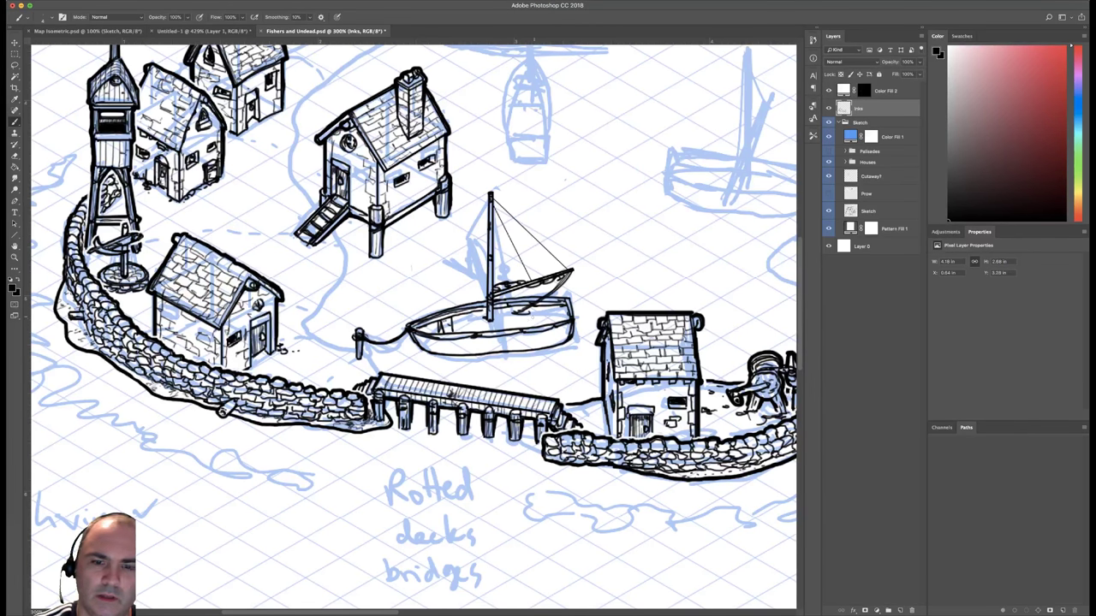
Ink the rounded cargo shapes and small details inside the boat from bow to stern.
mouse_move(533, 317)
left_mouse_down()
mouse_move(564, 310)
mouse_move(555, 320)
mouse_move(566, 302)
left_mouse_up()
left_click_drag(452, 321, 464, 314)
left_click_drag(454, 317, 474, 313)
mouse_move(455, 325)
left_mouse_down()
mouse_move(474, 319)
mouse_move(433, 321)
left_mouse_up()
left_click_drag(426, 334, 452, 327)
mouse_move(449, 335)
left_mouse_down()
mouse_move(455, 329)
mouse_move(426, 327)
left_mouse_up()
left_click_drag(421, 333, 492, 323)
left_click_drag(490, 332, 498, 326)
left_click_drag(482, 332, 507, 323)
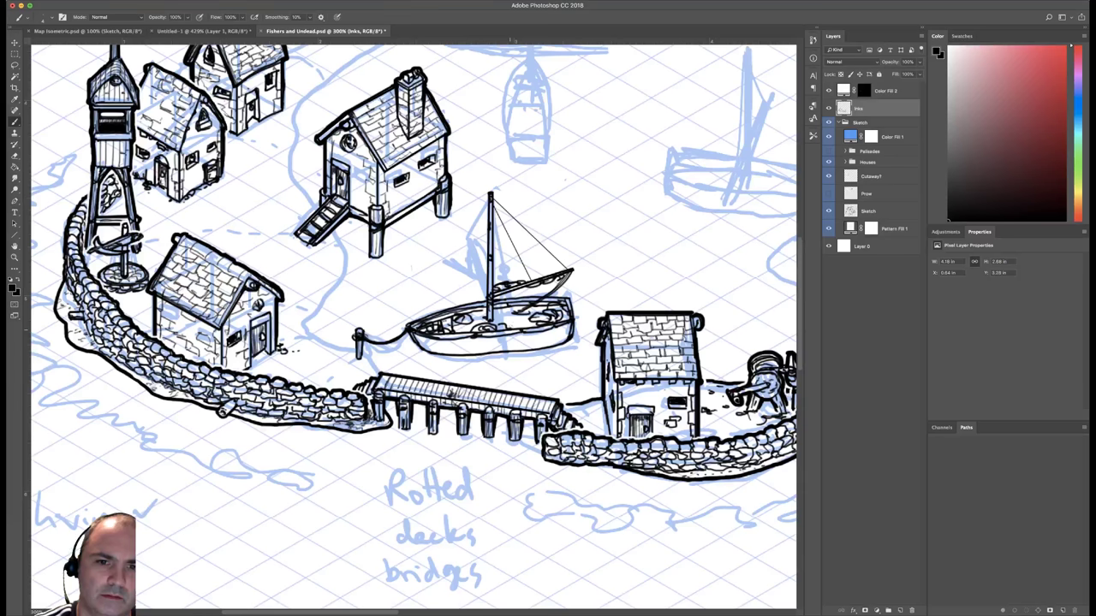
Choose the Faber Castell XS brush and rotate the canvas about a quarter turn clockwise around the boat.
key("super+minus")
key("super+minus")
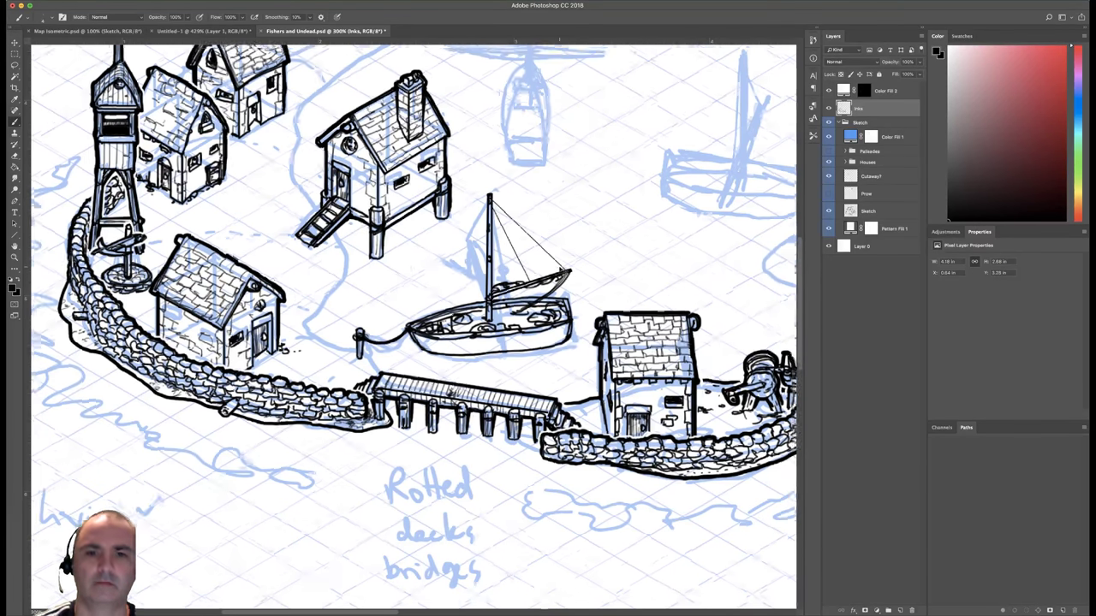
key("super+equal")
key("ctrl+plus")
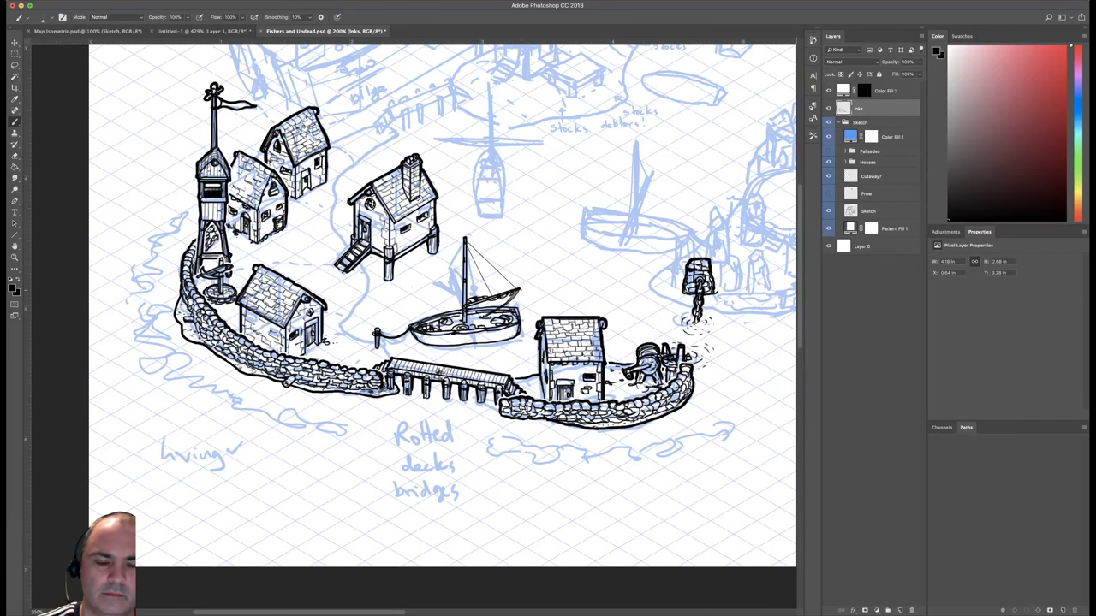
key("ctrl+plus")
right_click(491, 302)
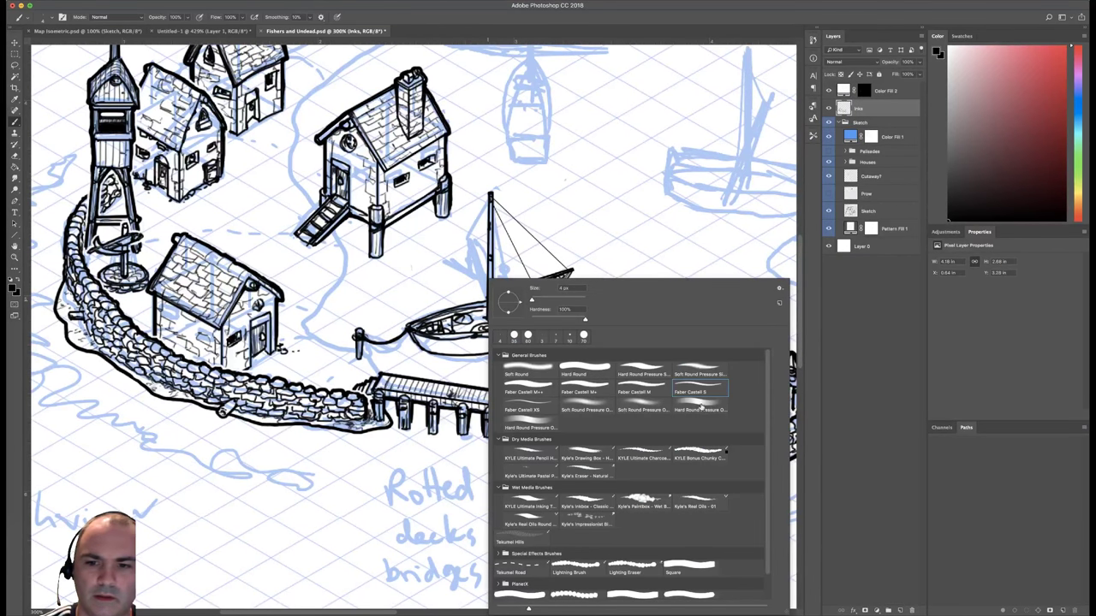
left_click(541, 405)
left_click(586, 241)
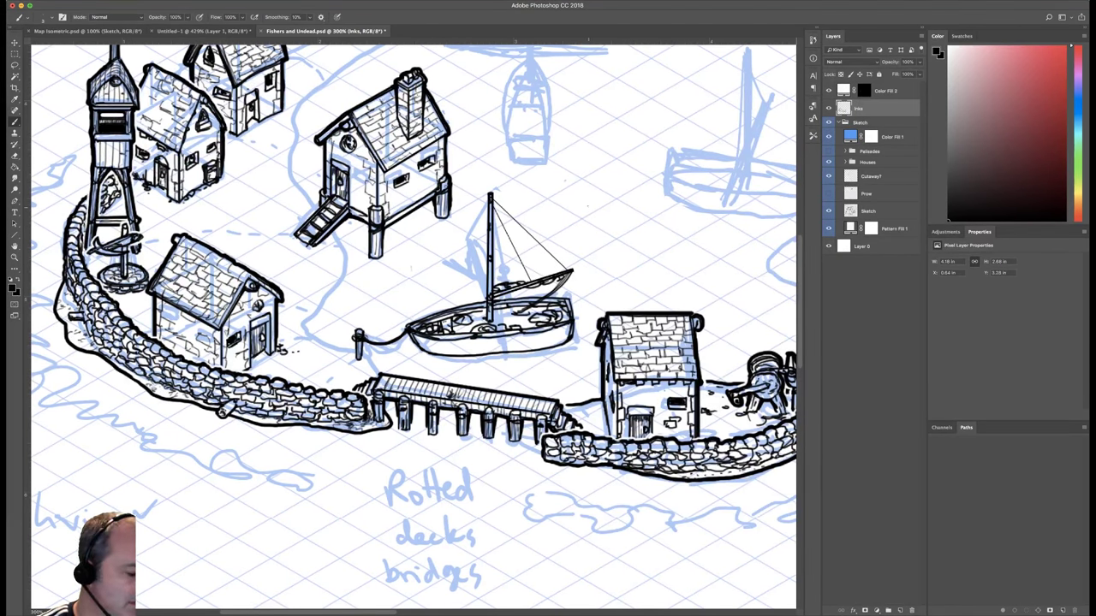
key("r")
left_click_drag(612, 163, 486, 424)
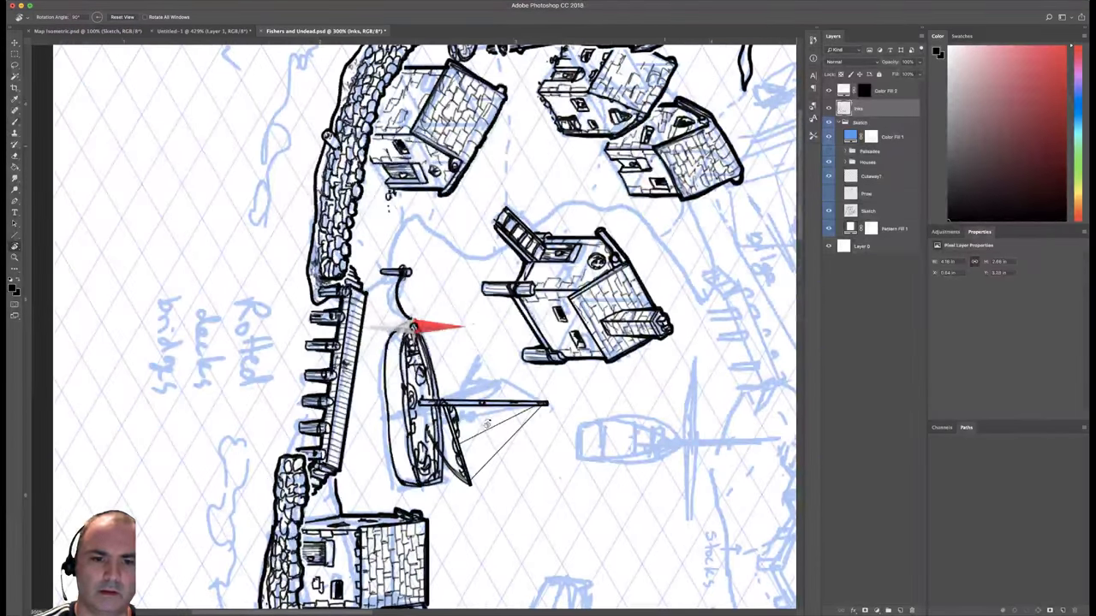
left_click_drag(644, 274, 643, 289)
left_click_drag(491, 345, 537, 226)
key("b")
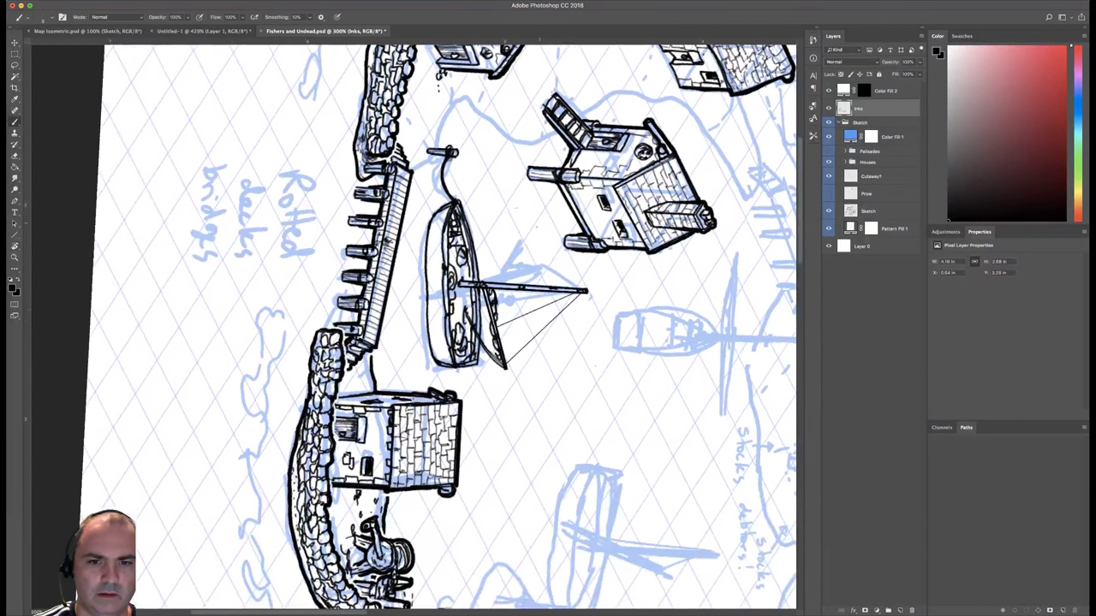
right_click(558, 255)
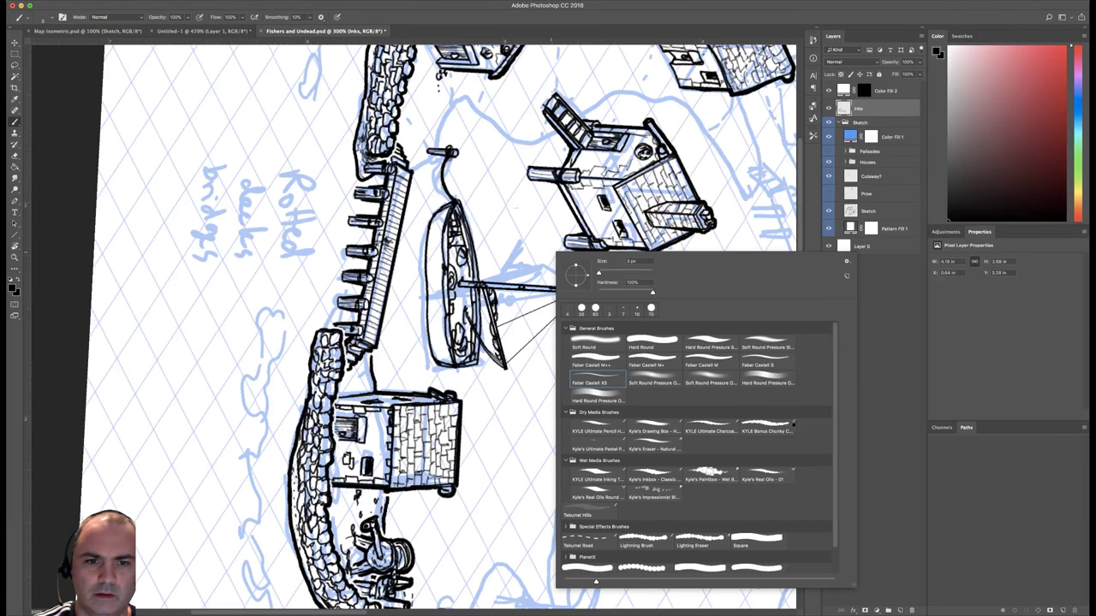
key("Return")
Hatch fine shading lines lengthwise inside the boat, around the cargo and along the inner far side.
left_click_drag(452, 244, 451, 268)
left_click_drag(454, 247, 456, 268)
left_click_drag(458, 251, 463, 280)
left_click_drag(464, 264, 466, 281)
left_click_drag(468, 272, 459, 319)
left_click_drag(464, 290, 463, 310)
left_click_drag(468, 288, 466, 317)
mouse_move(472, 291)
left_mouse_down()
mouse_move(468, 326)
mouse_move(452, 331)
left_mouse_up()
left_click_drag(458, 295, 463, 334)
left_click_drag(468, 315, 454, 358)
left_click_drag(458, 352, 466, 359)
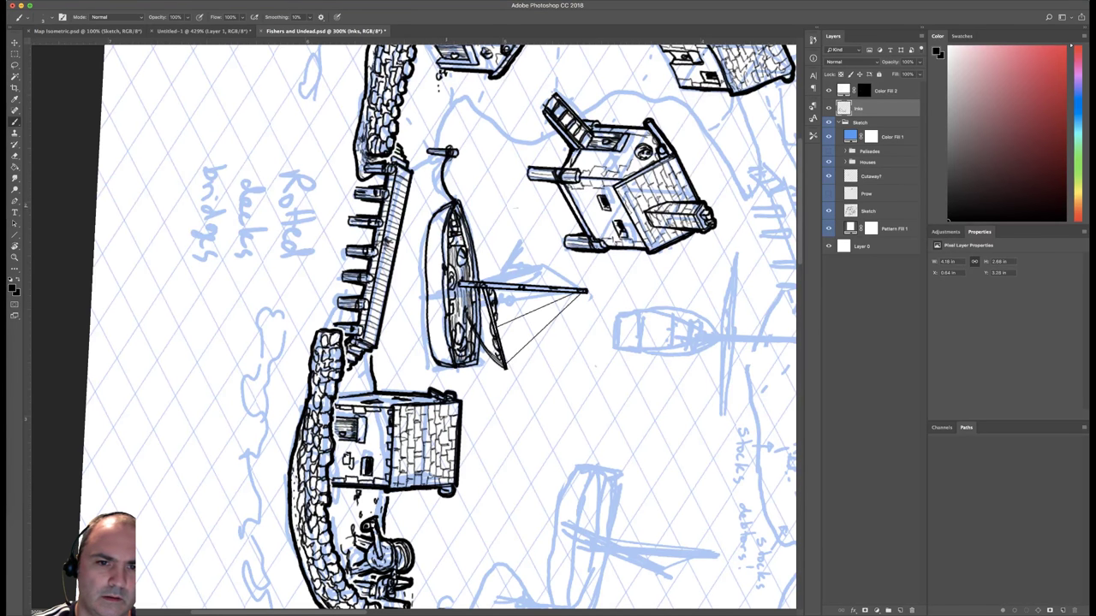
Draw fine lengthwise plank lines along the outer hull from bow to stern.
left_click_drag(445, 208, 434, 258)
left_click_drag(437, 216, 441, 308)
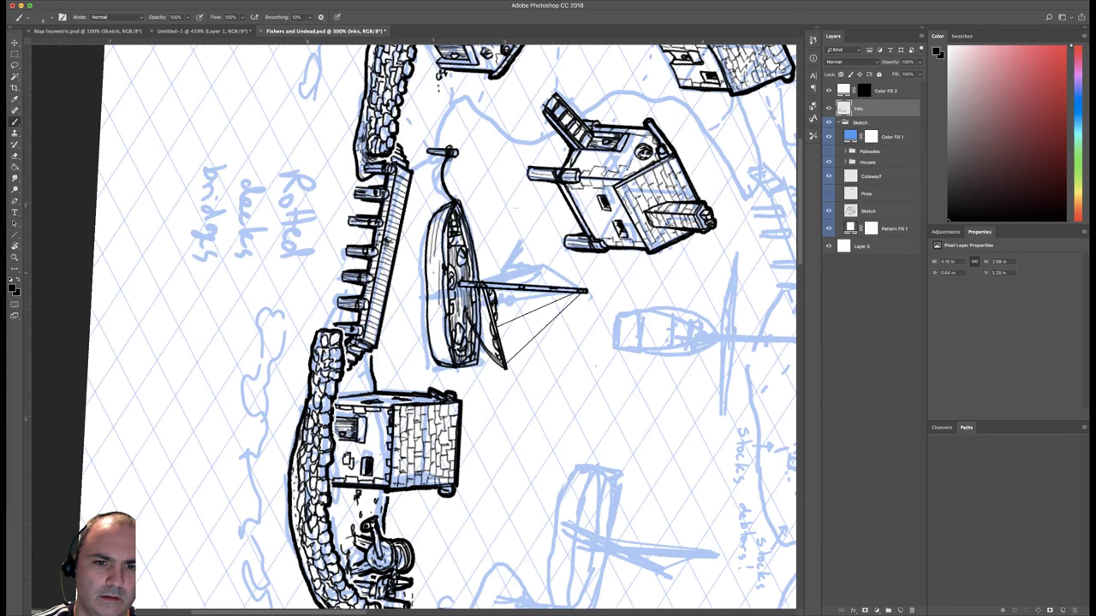
left_click_drag(434, 270, 435, 360)
left_click_drag(433, 321, 445, 354)
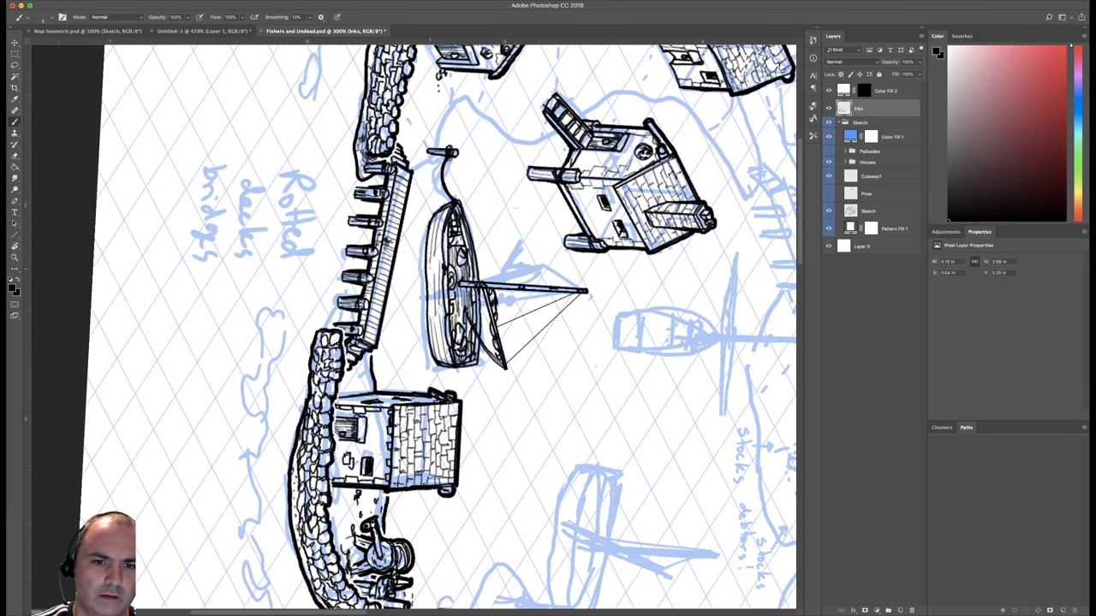
left_click_drag(429, 266, 427, 319)
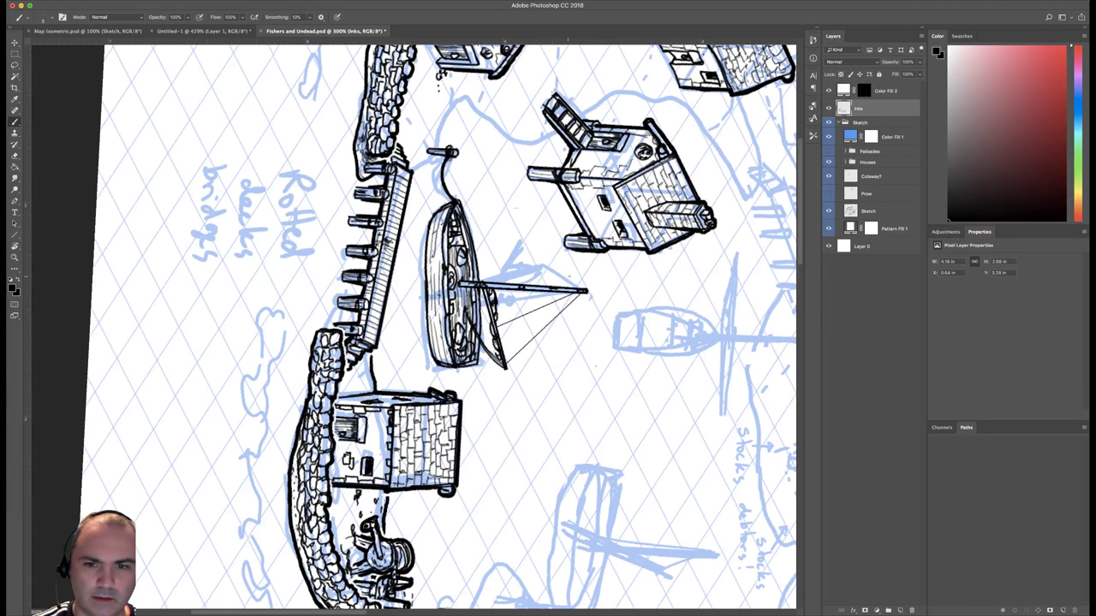
Turn the canvas back upright and choose the 7 px Faber Castell M brush.
key("e")
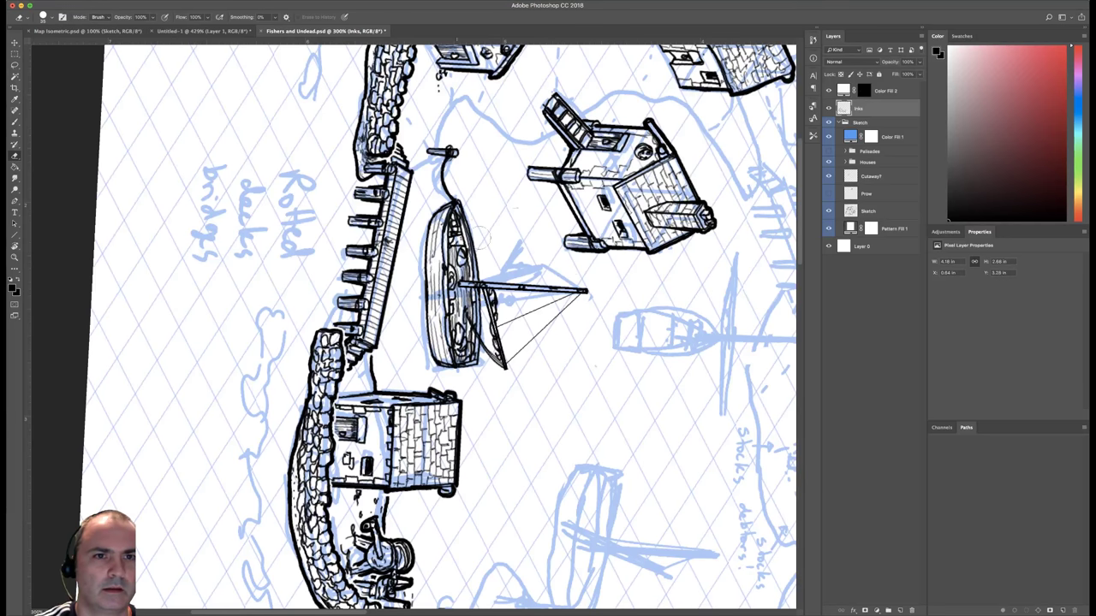
key("r")
mouse_move(728, 265)
left_mouse_down()
mouse_move(558, 34)
mouse_move(414, 34)
left_mouse_up()
key("b")
left_click_drag(489, 267, 562, 266)
right_click(572, 267)
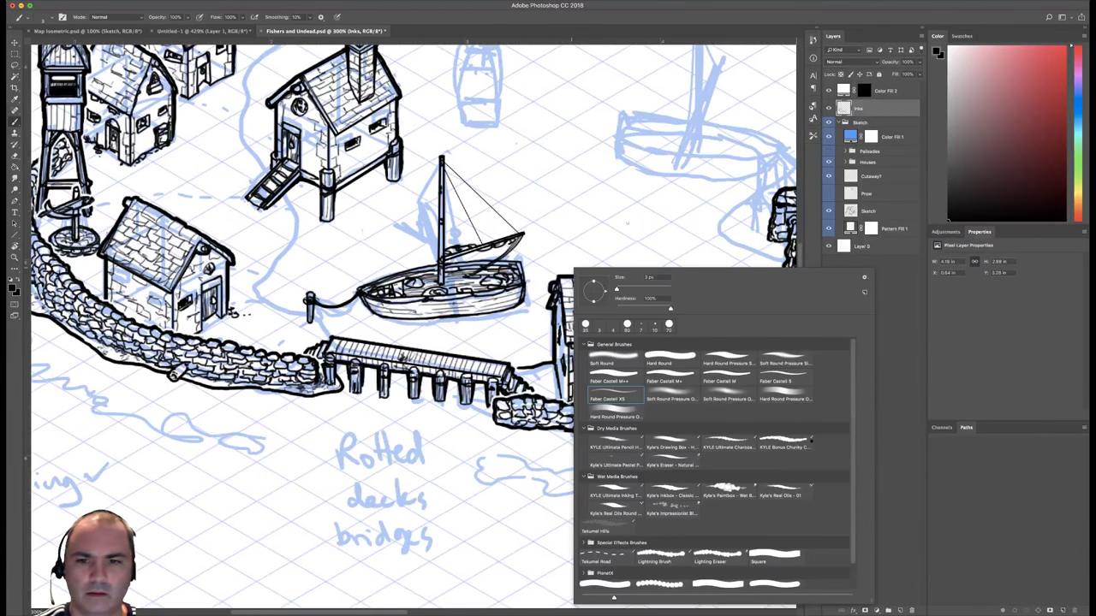
left_click(728, 377)
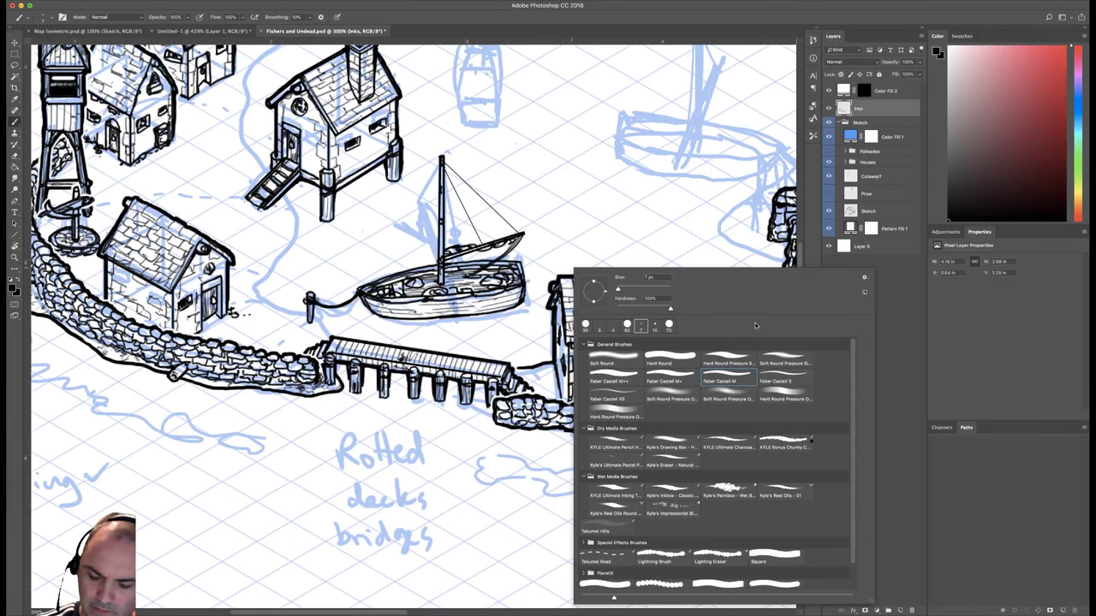
left_click(463, 221)
left_click_drag(476, 231, 479, 228)
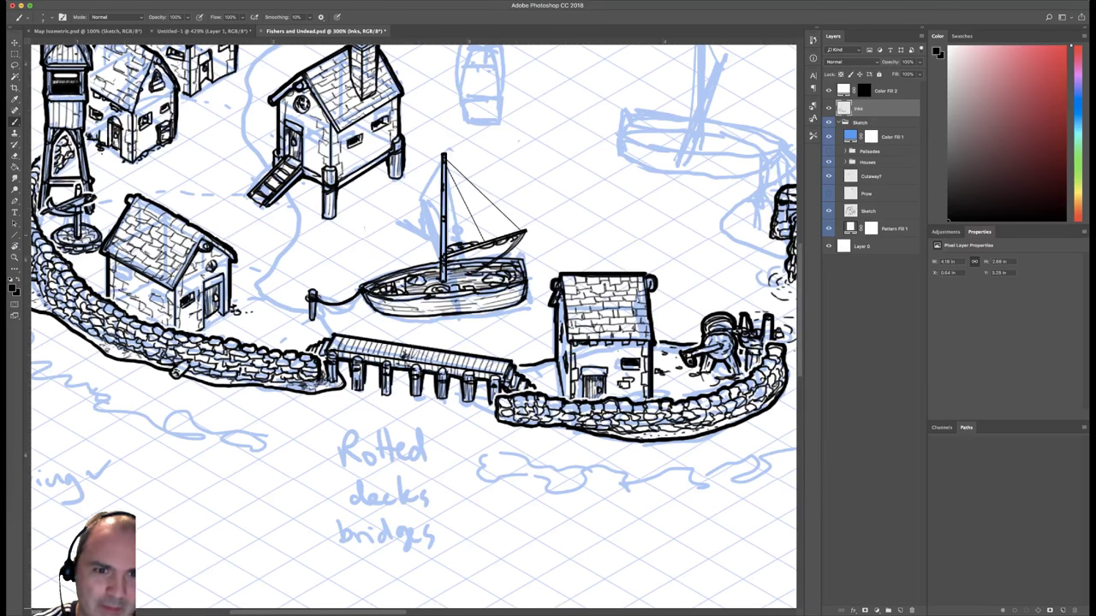
left_click_drag(429, 239, 501, 223)
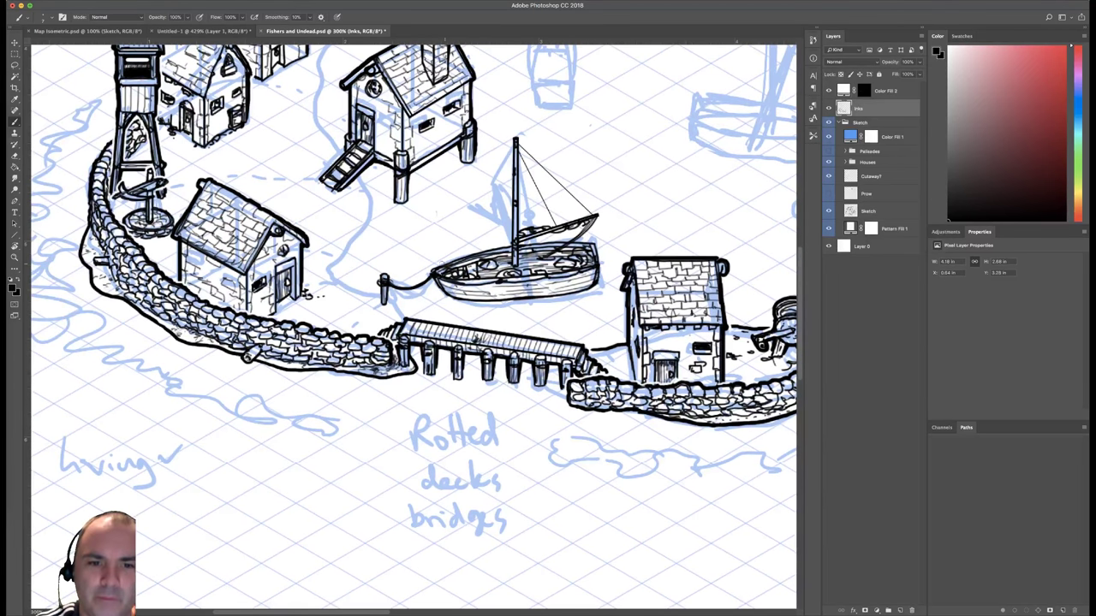
Choose the Faber Castell S brush and add fine shading strokes to the mooring post beside the boat.
right_click(448, 249)
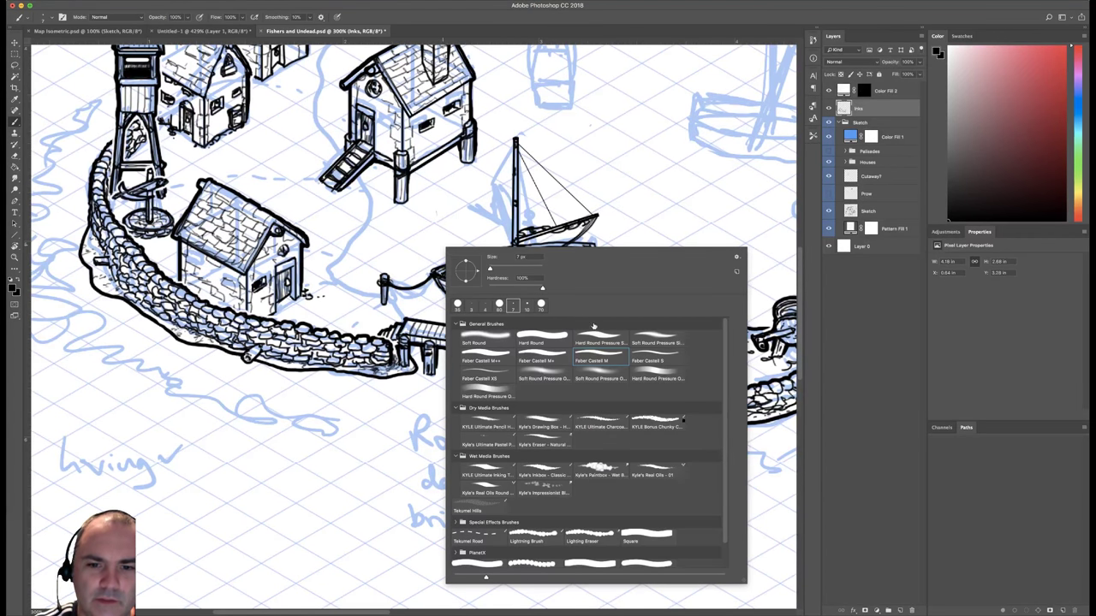
left_click(656, 358)
left_click(380, 276)
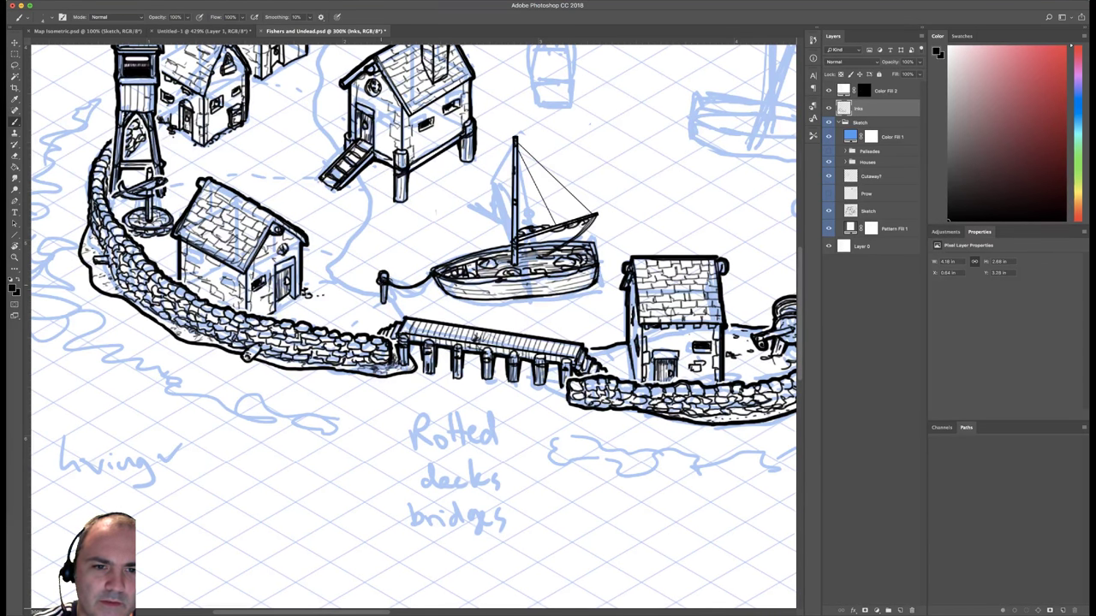
left_click_drag(387, 285, 386, 297)
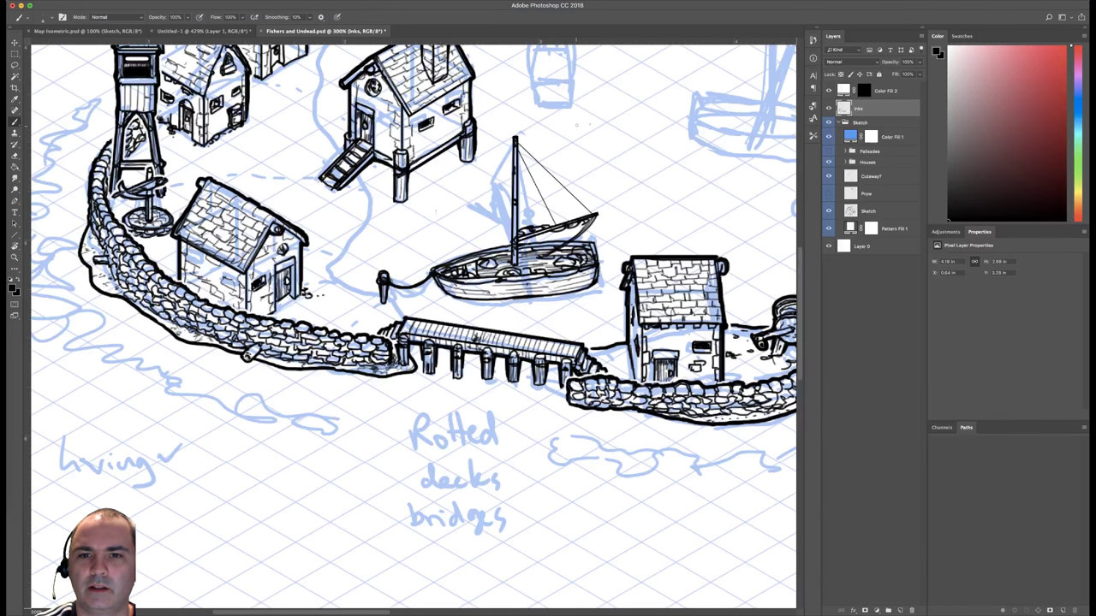
Handwrite two people's names in the empty water above the boat, with an arrow pointing at the lower name.
mouse_move(578, 116)
left_mouse_down()
mouse_move(578, 132)
mouse_move(626, 130)
left_mouse_up()
left_click_drag(630, 124, 650, 130)
left_click_drag(646, 121, 655, 120)
left_click_drag(659, 124, 666, 130)
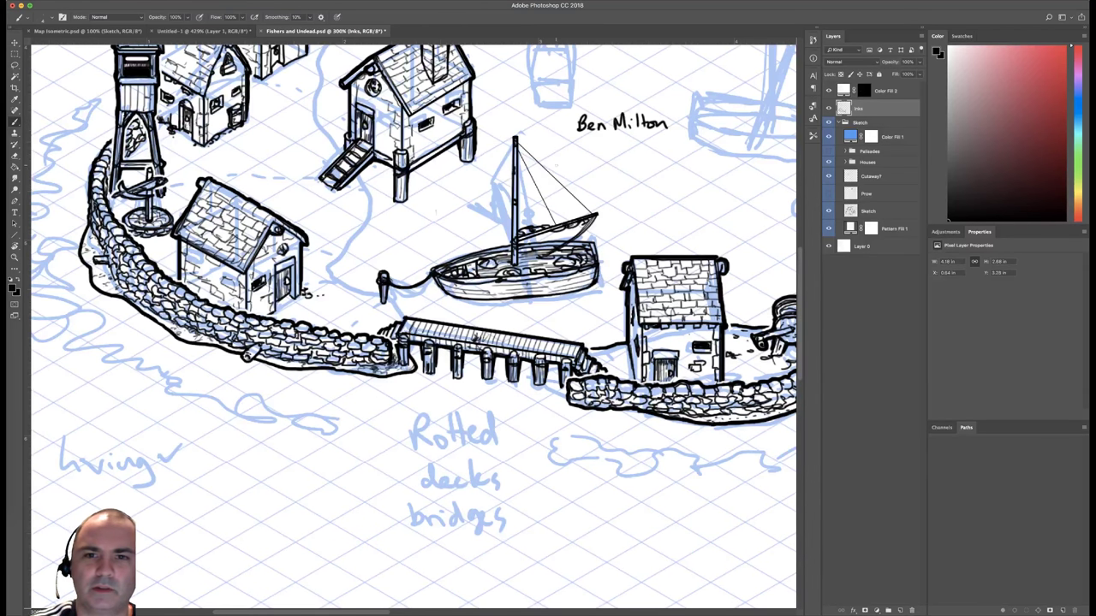
mouse_move(571, 152)
left_mouse_down()
mouse_move(571, 169)
mouse_move(599, 169)
left_mouse_up()
left_click_drag(602, 162, 639, 167)
left_click_drag(640, 146, 649, 167)
mouse_move(652, 156)
left_mouse_down()
mouse_move(659, 165)
mouse_move(685, 159)
left_mouse_up()
left_click_drag(684, 158, 729, 159)
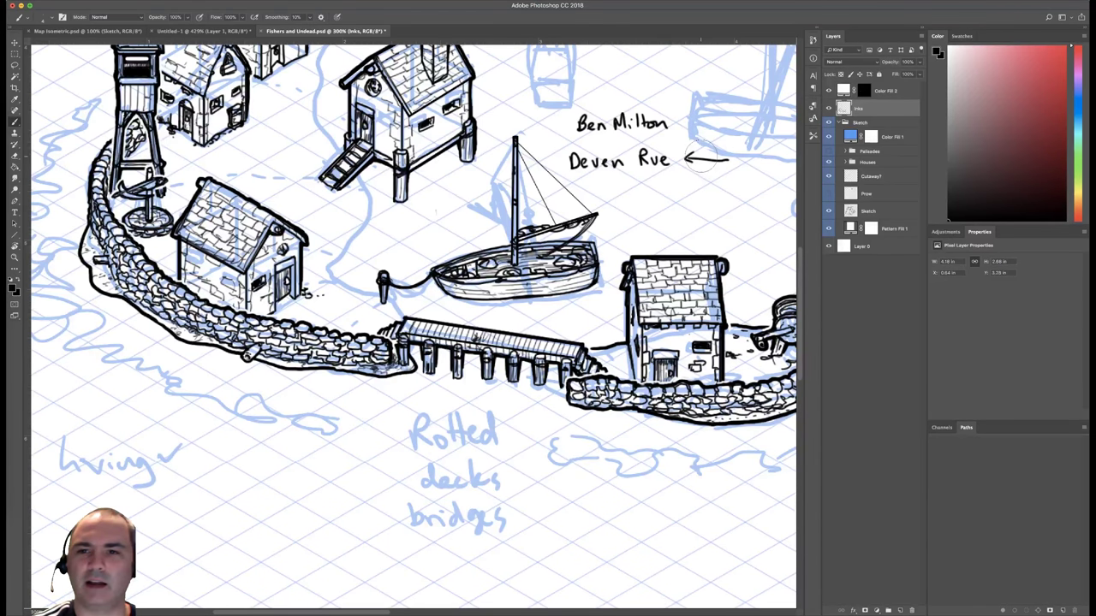
left_click_drag(727, 169, 730, 160)
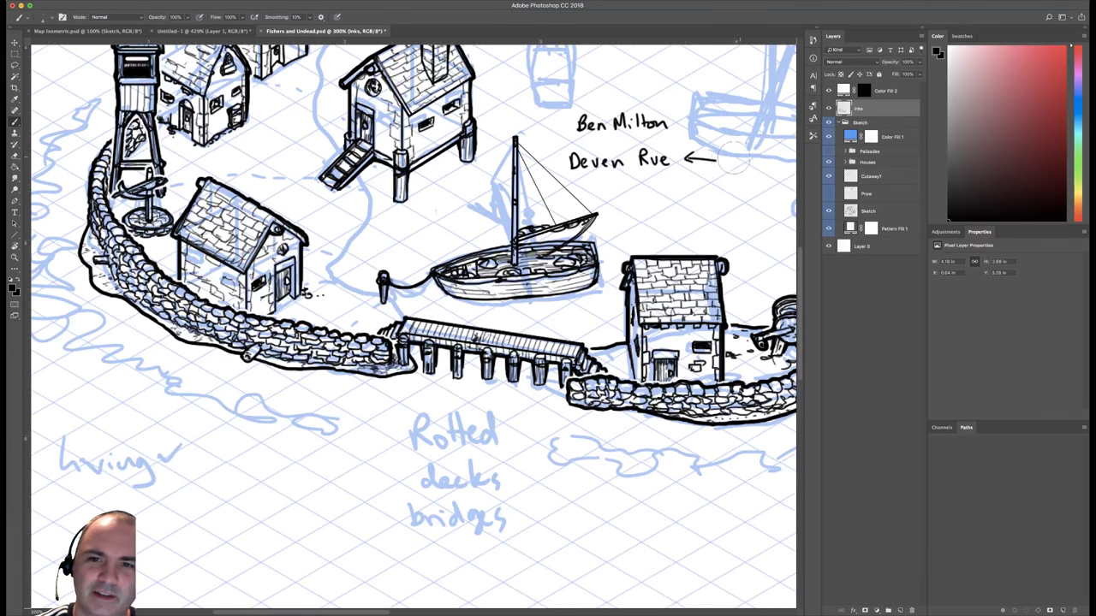
Erase the arrow and both handwritten names above the boat.
mouse_move(715, 159)
left_mouse_down()
mouse_move(685, 159)
mouse_move(711, 163)
left_mouse_up()
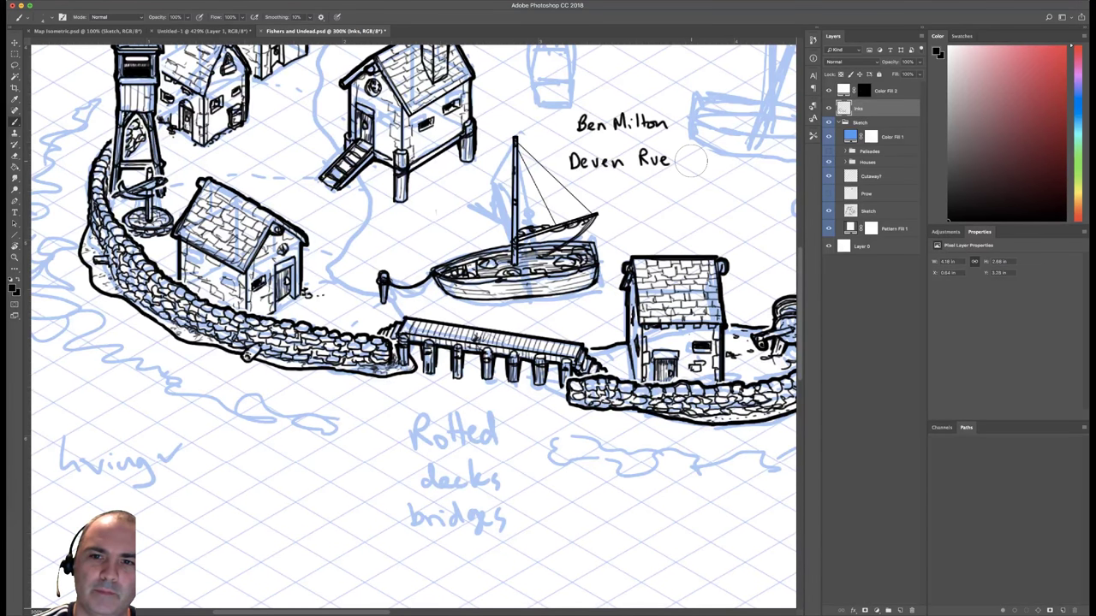
left_click_drag(691, 161, 577, 162)
left_click_drag(575, 124, 653, 127)
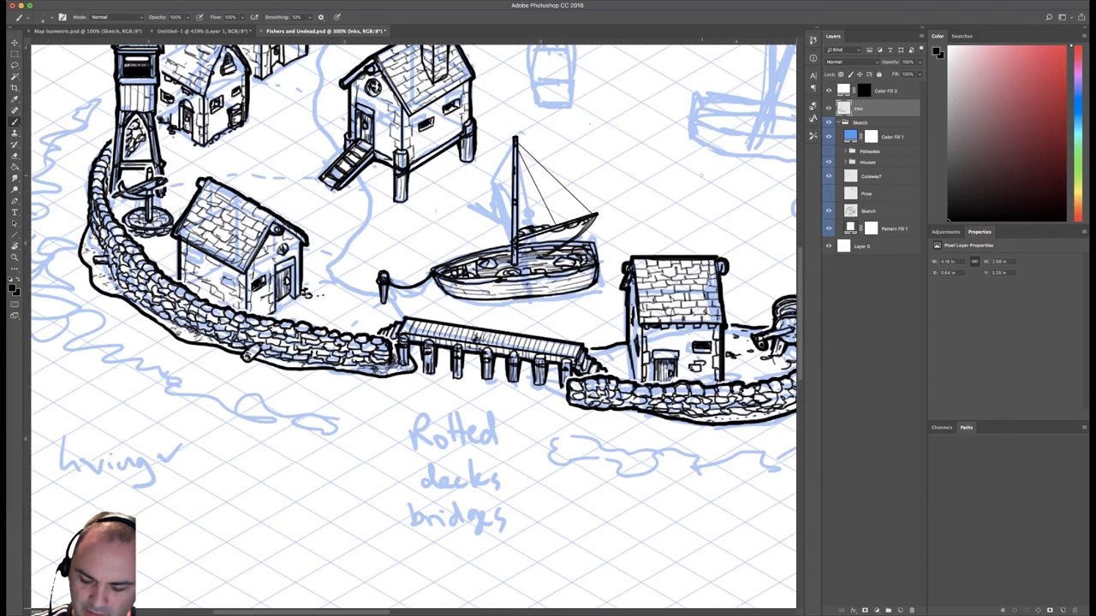
Choose the 7 px Faber Castell M brush and thicken the outlines of the boat's hull, mast and boom.
left_click_drag(622, 152, 648, 142)
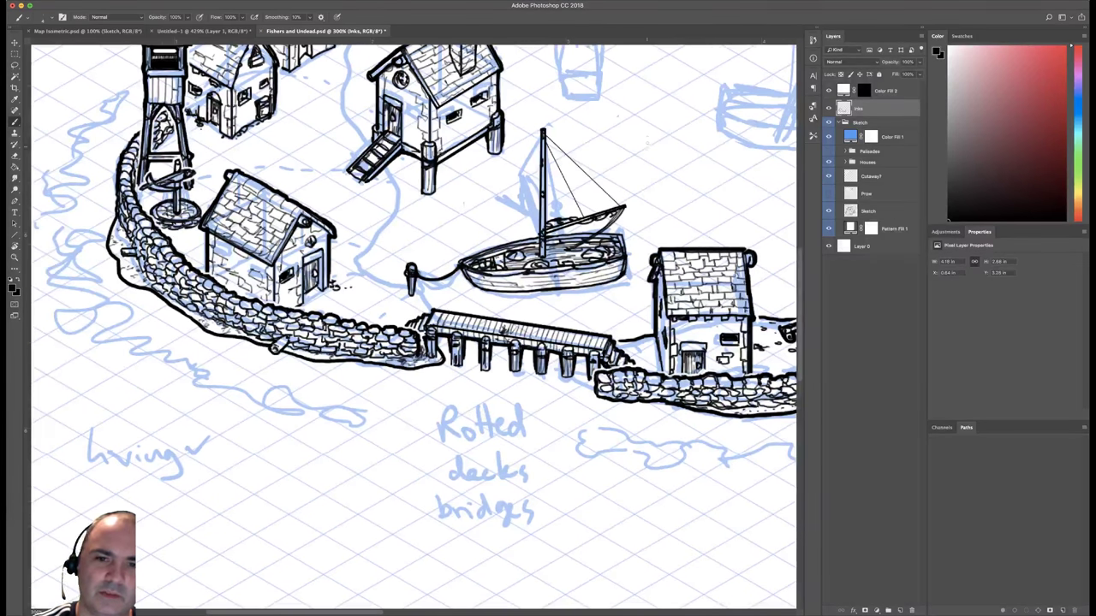
right_click(624, 202)
left_click(788, 310)
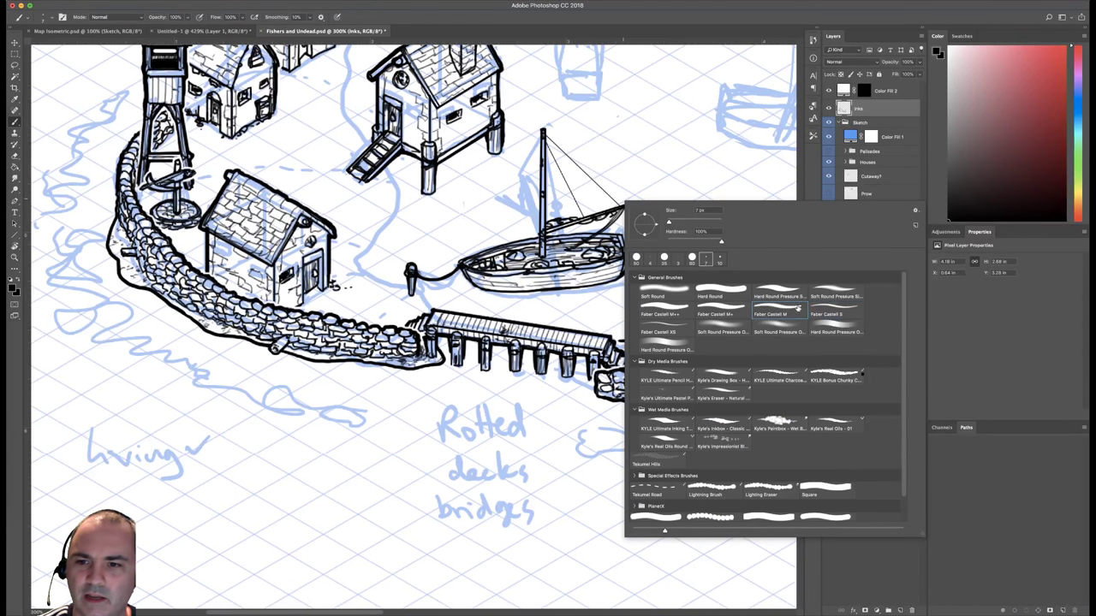
left_click(555, 226)
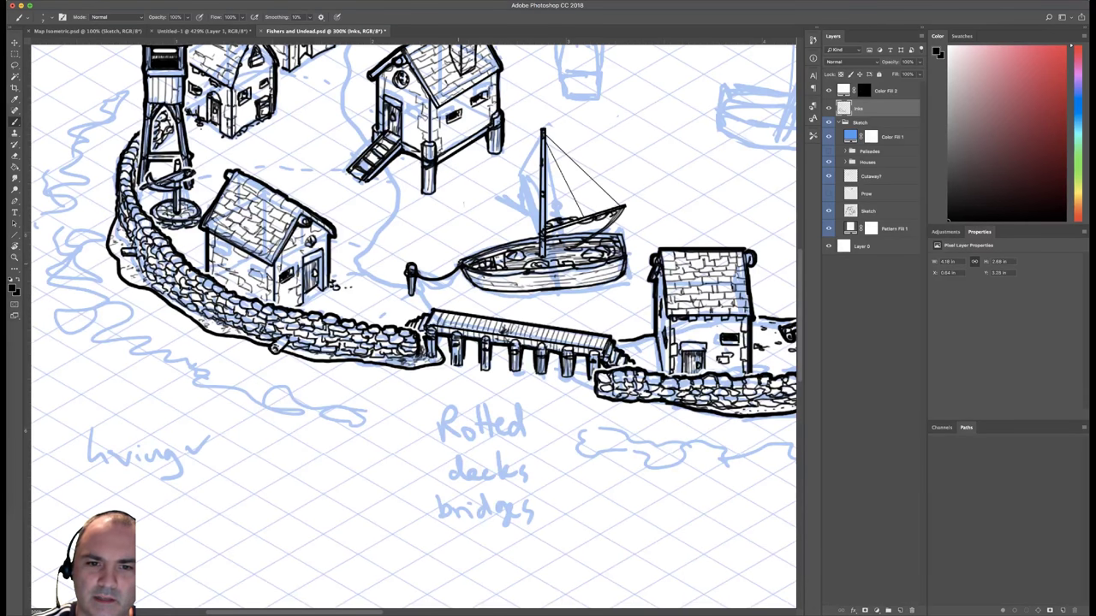
left_click_drag(461, 266, 465, 254)
mouse_move(464, 255)
left_mouse_down()
mouse_move(541, 232)
mouse_move(627, 228)
left_mouse_up()
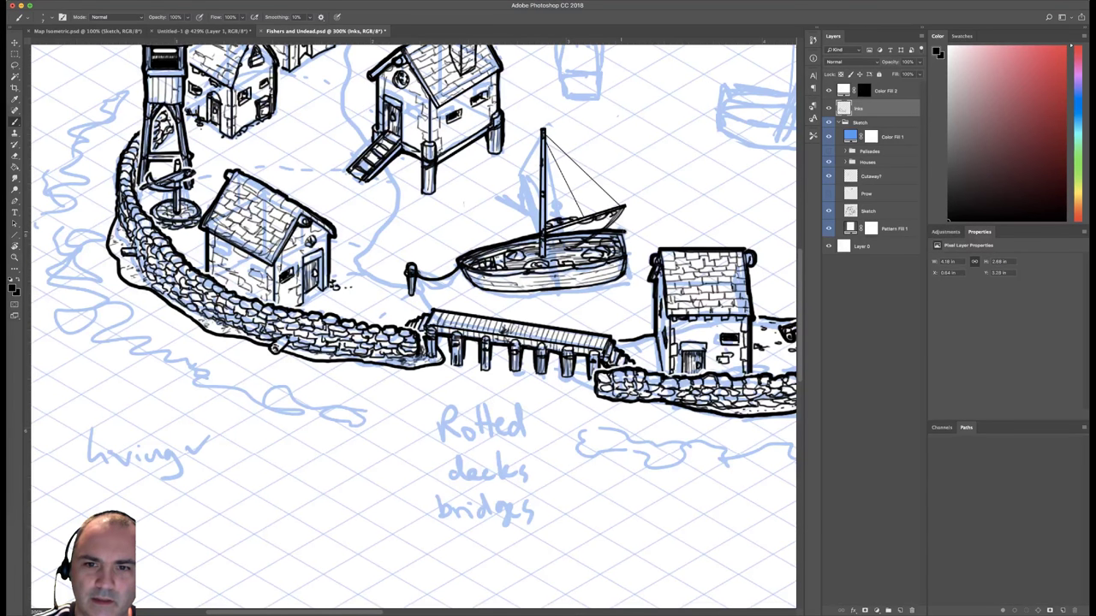
key("super+z")
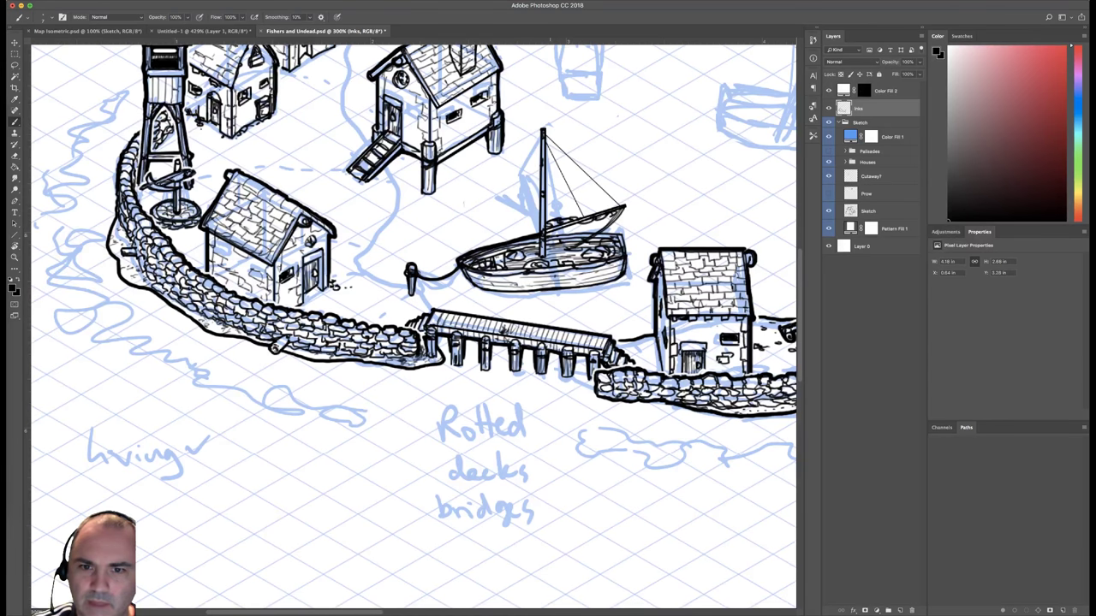
mouse_move(546, 237)
left_mouse_down()
mouse_move(625, 231)
mouse_move(625, 275)
mouse_move(627, 267)
left_mouse_up()
left_click_drag(458, 260, 469, 282)
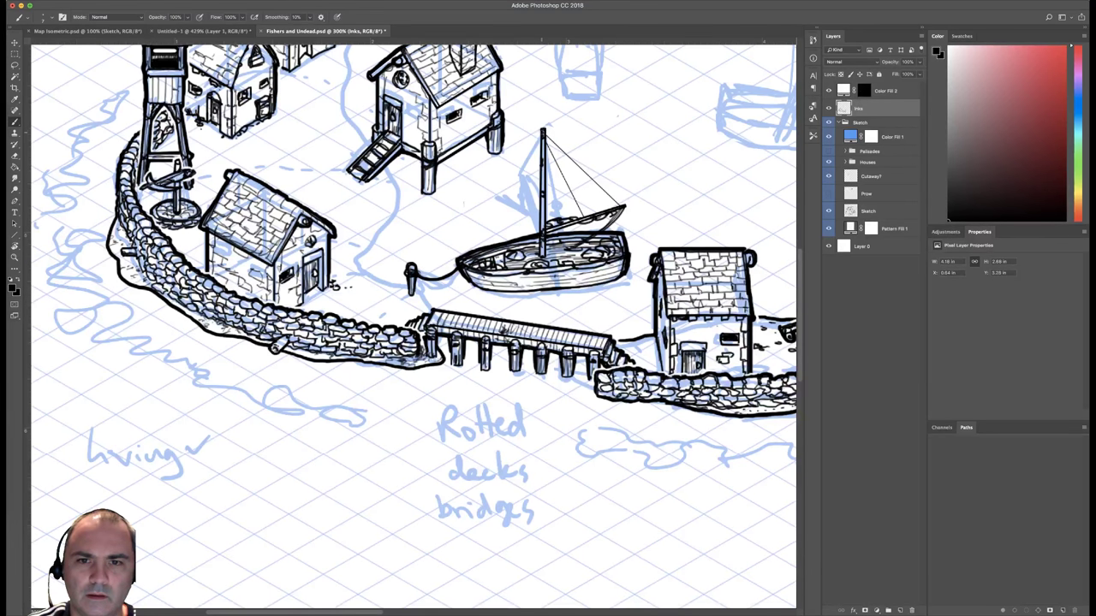
left_click_drag(540, 233, 539, 129)
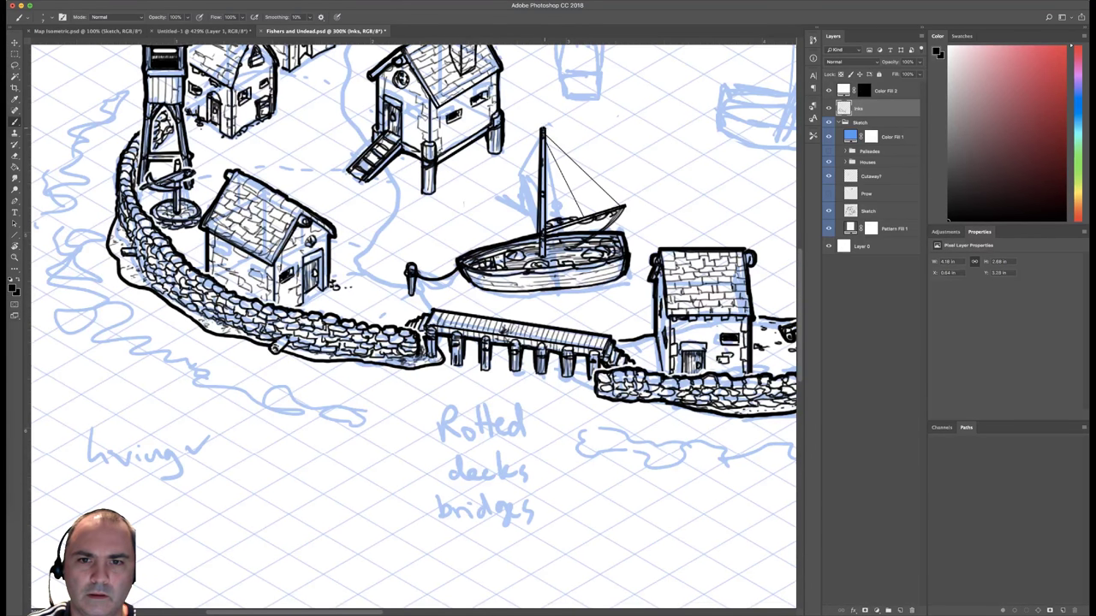
mouse_move(545, 131)
left_mouse_down()
mouse_move(544, 224)
mouse_move(618, 213)
mouse_move(539, 246)
left_mouse_up()
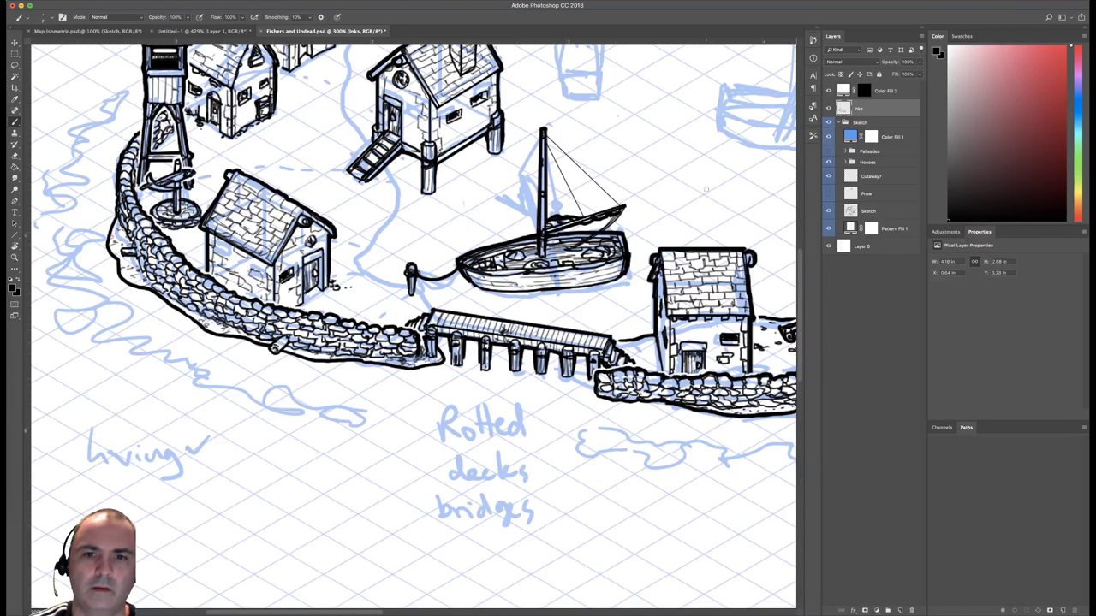
On the Color Fill 2 layer mask, use the Faber Castell S brush to add a white edge along the boat's mast.
scroll(711, 187, "up", 2)
key("alt+bracketright")
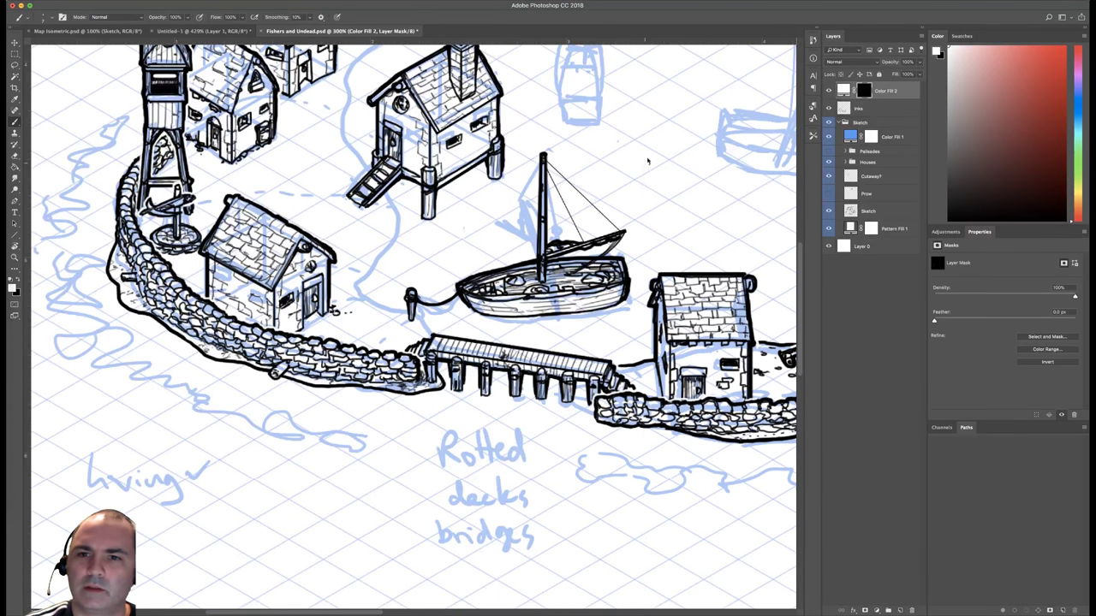
right_click(648, 161)
left_click(863, 279)
left_click(542, 229)
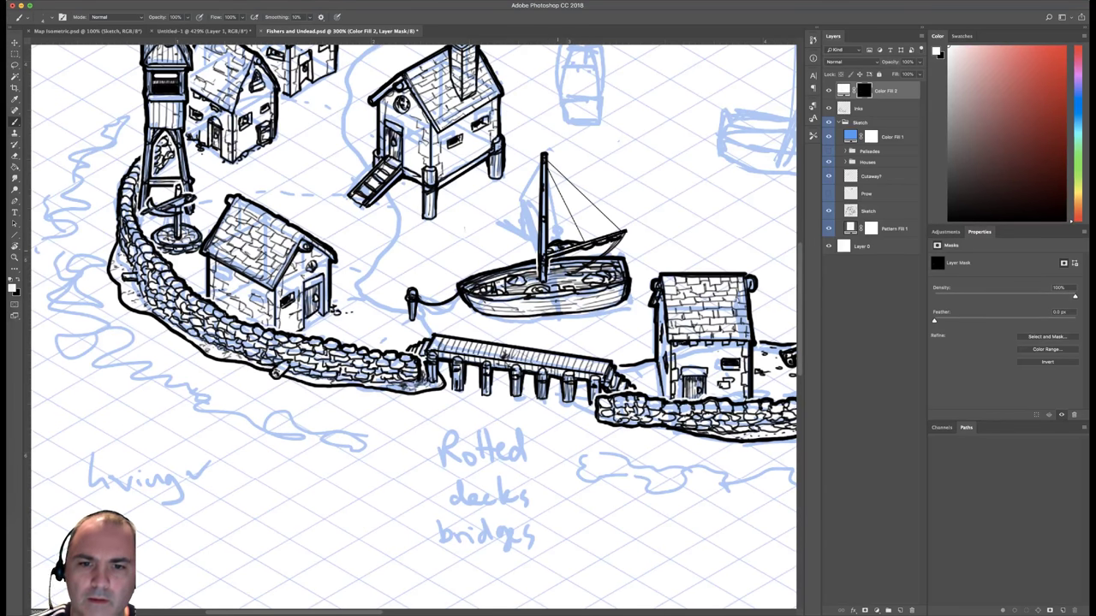
Examine the inked boat and surrounding village both up close and as part of the whole map.
key("super+minus")
key("super+minus")
key("super+minus")
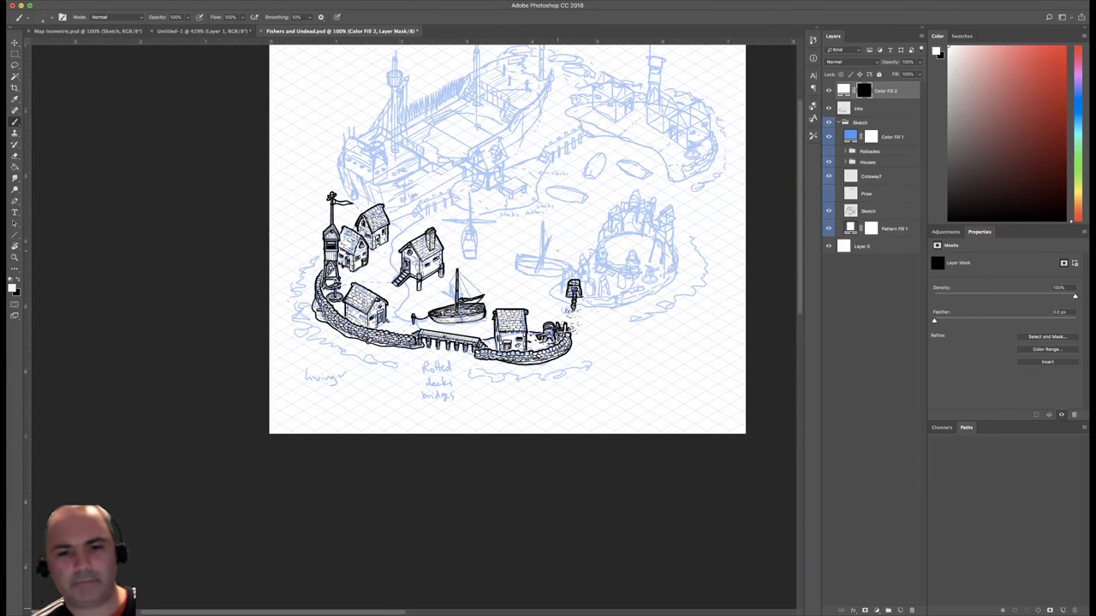
key("super+plus")
key("super+plus")
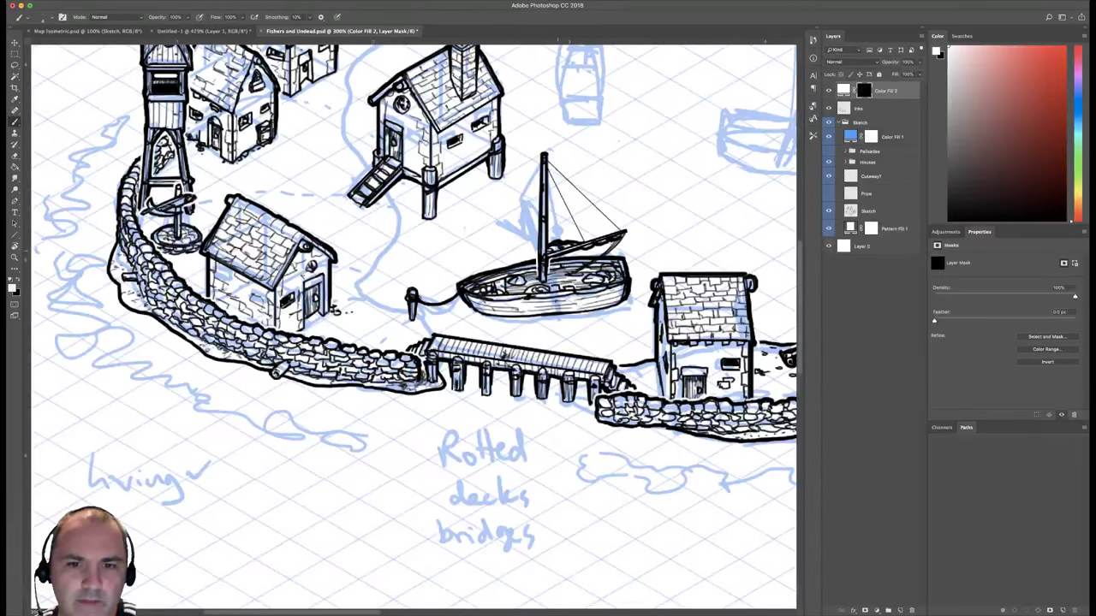
key("super+plus")
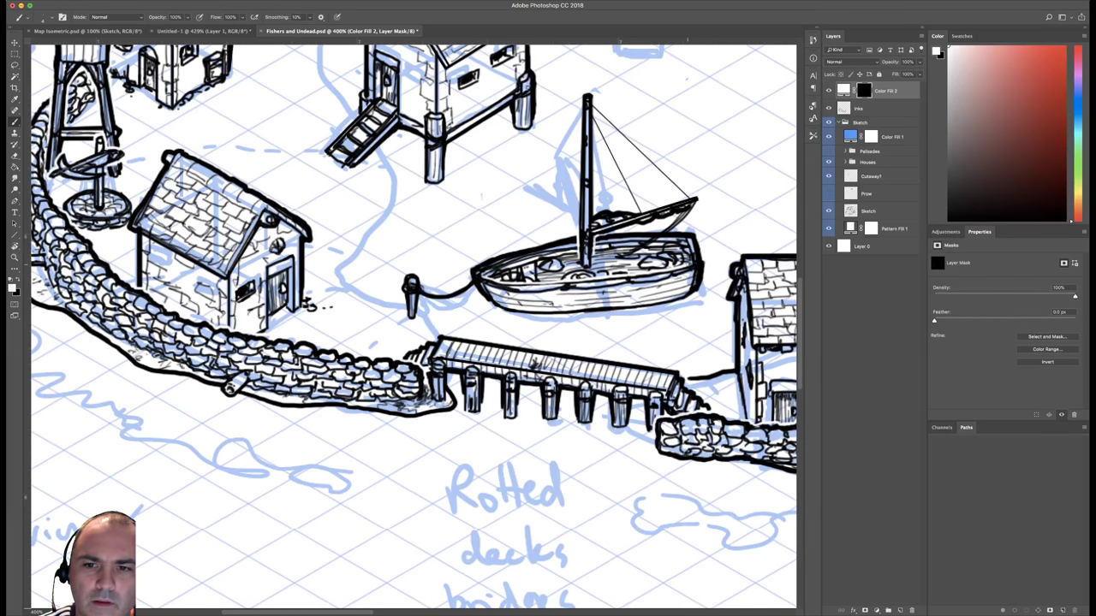
key("super+minus")
key("super+minus")
key("super+minus")
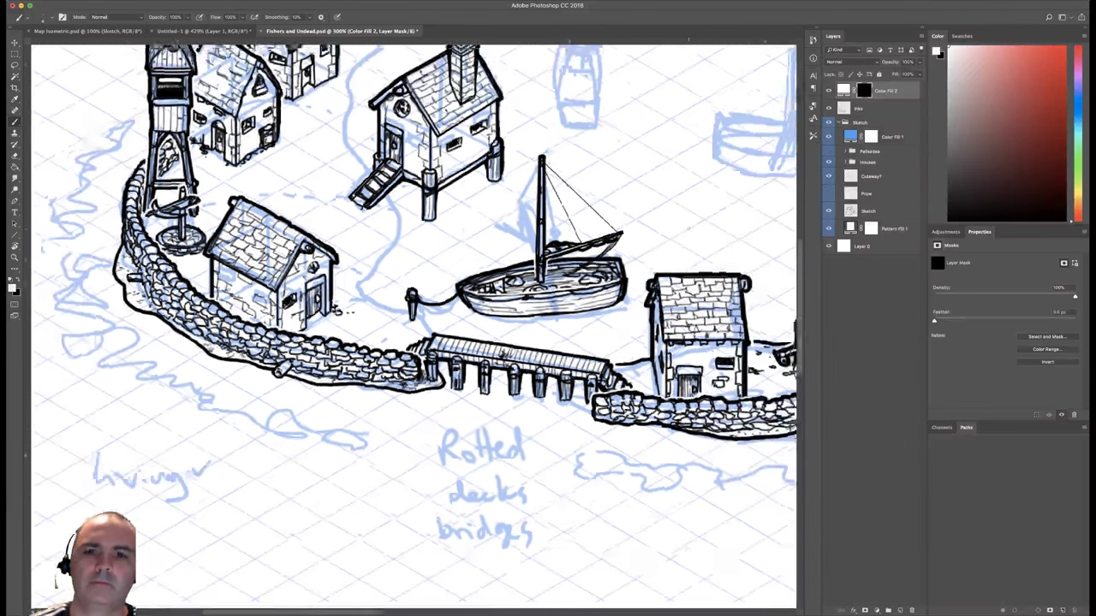
scroll(415, 327, "up", 2)
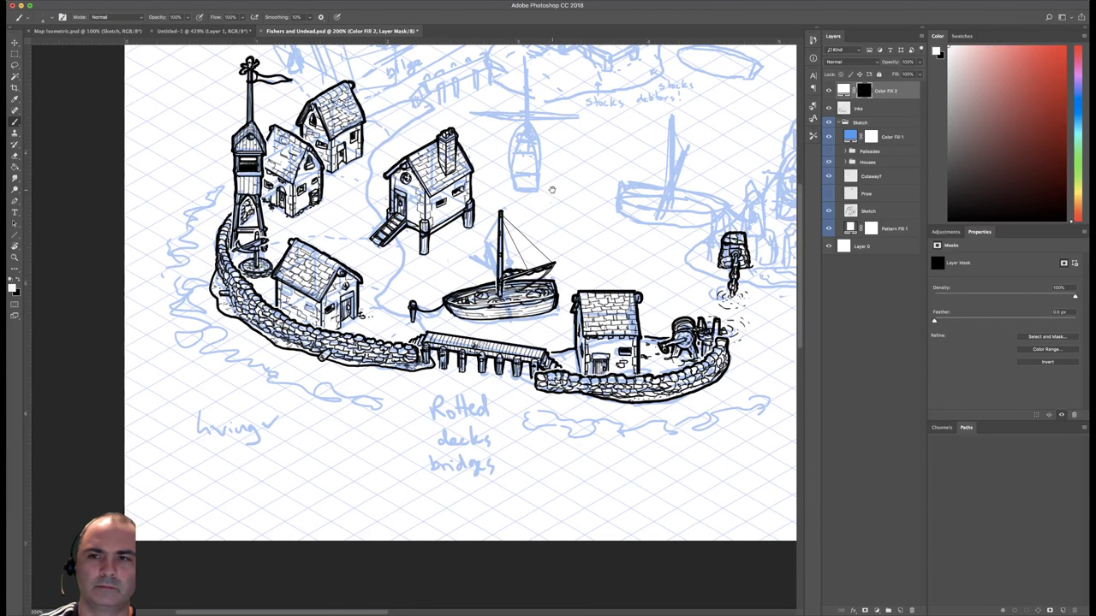
left_click_drag(553, 191, 559, 222)
key("super+plus")
left_click_drag(503, 116, 524, 184)
key("super+plus")
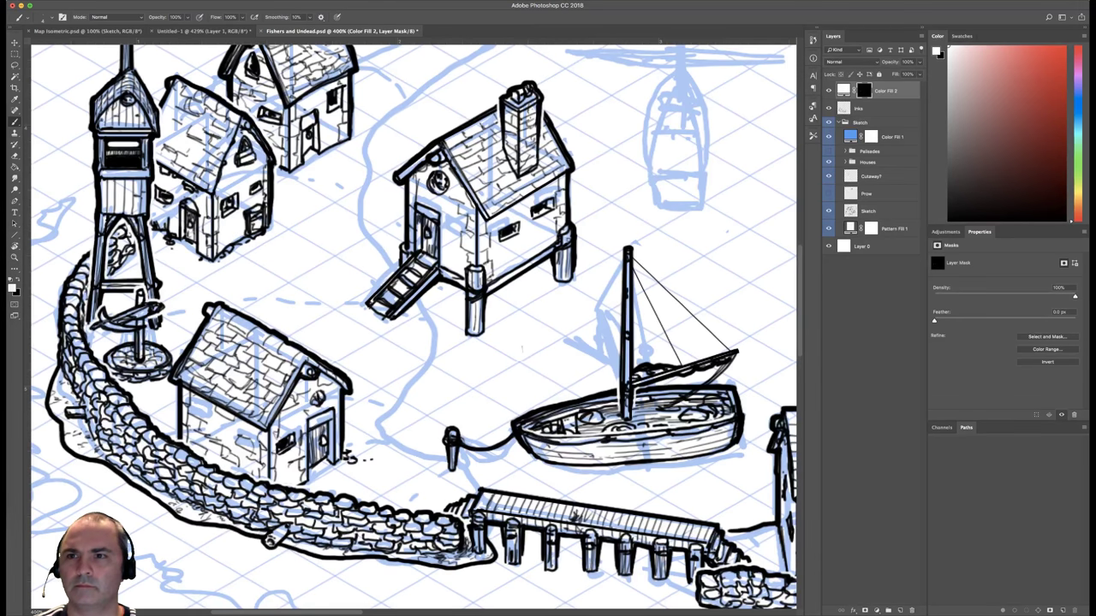
left_click(908, 3)
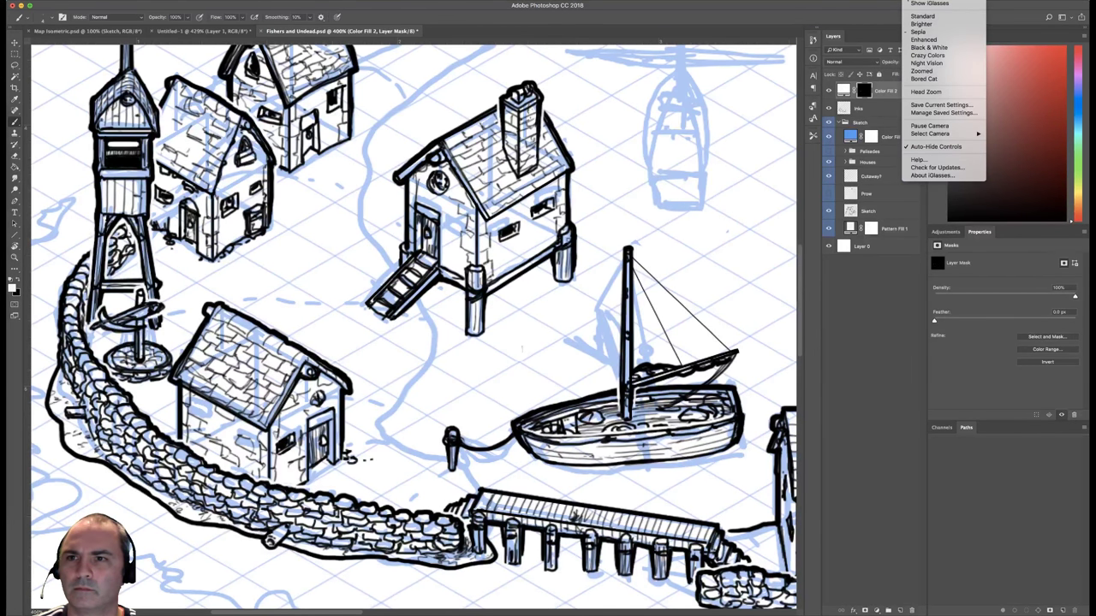
left_click(909, 3)
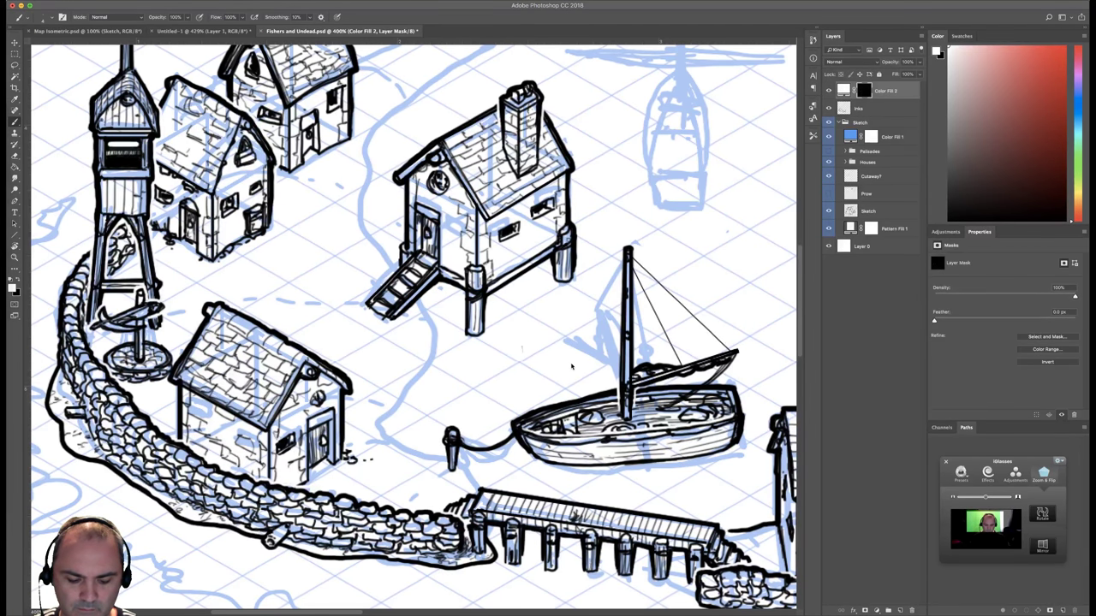
left_click(946, 462)
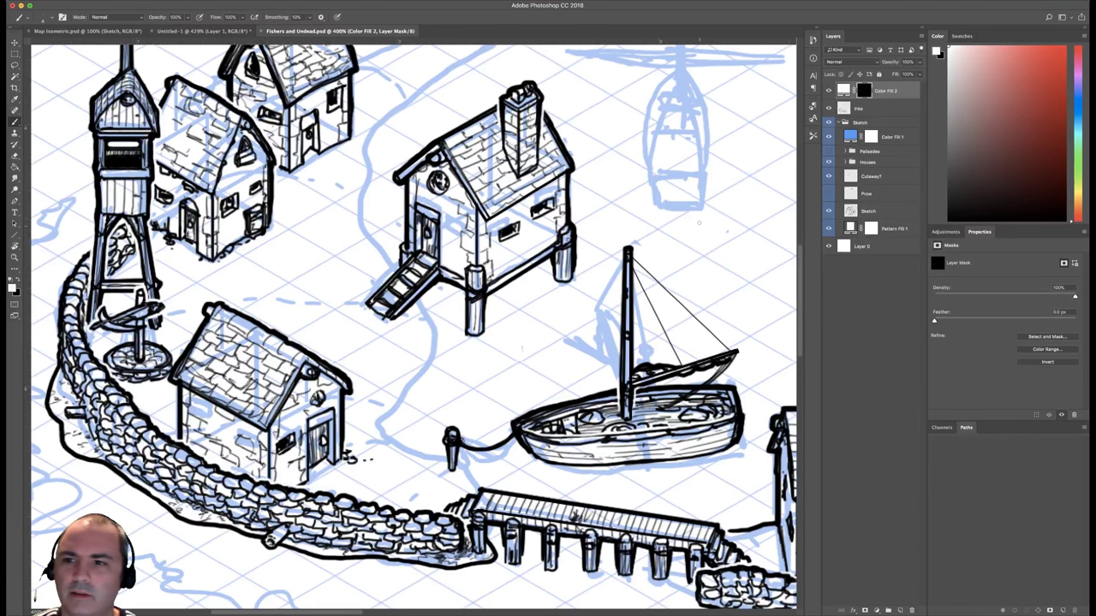
Select the Inks layer and temporarily hide the Sketch group to review the inked artwork on its own.
left_click(849, 111)
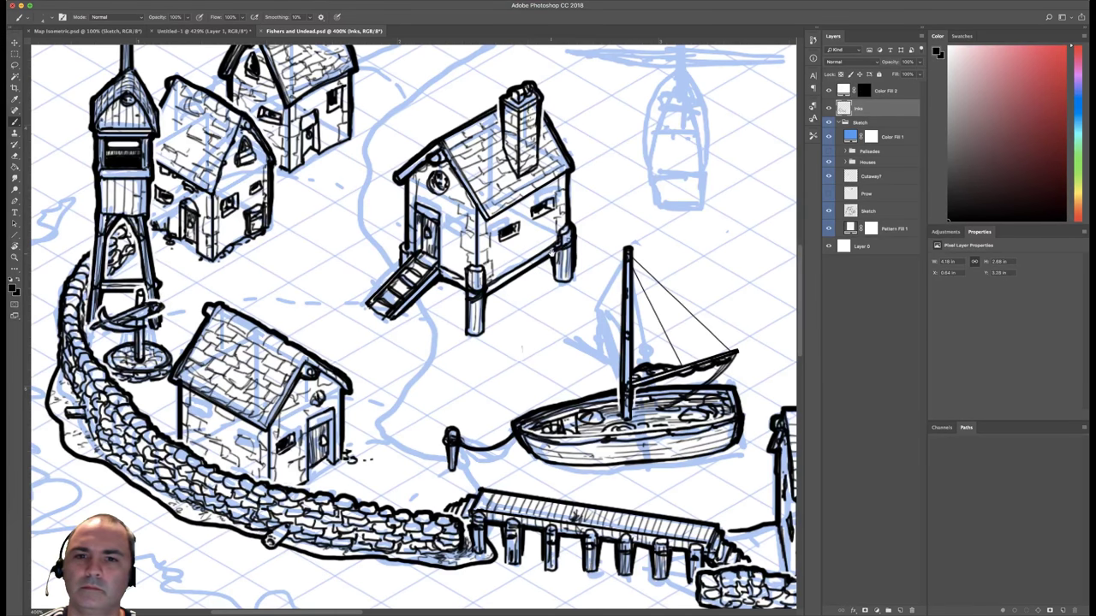
left_click_drag(552, 252, 598, 242)
key("super+minus")
key("super+minus")
key("super+minus")
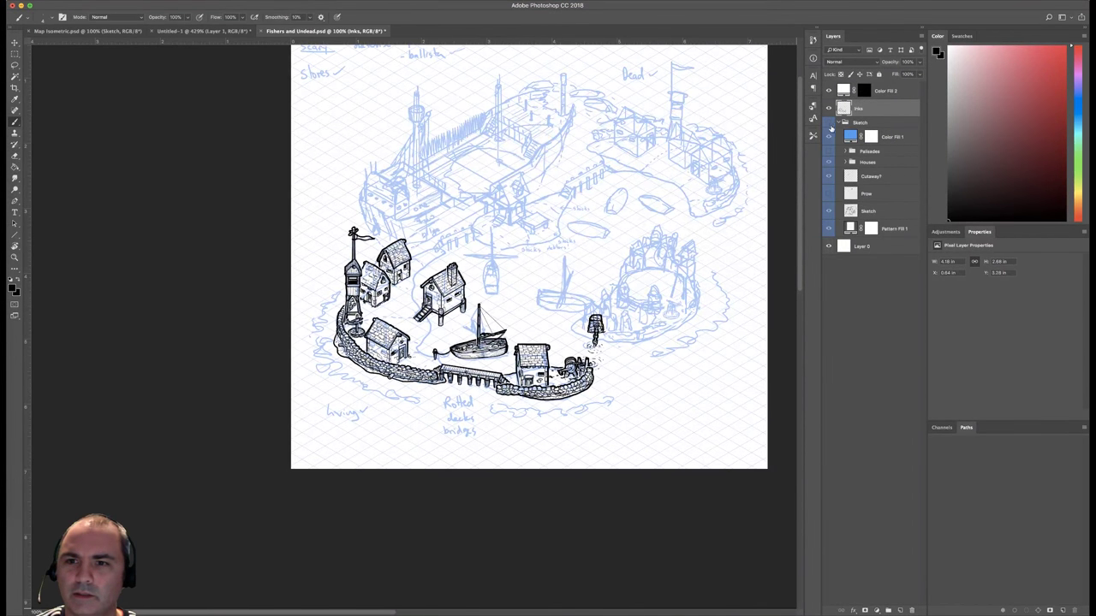
left_click(828, 122)
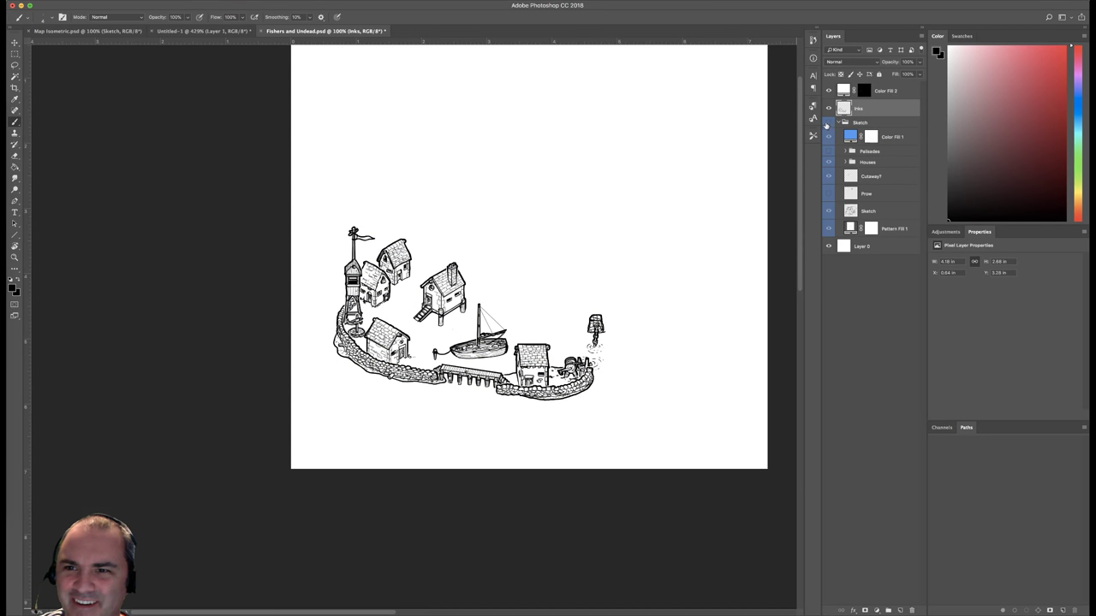
left_click(828, 122)
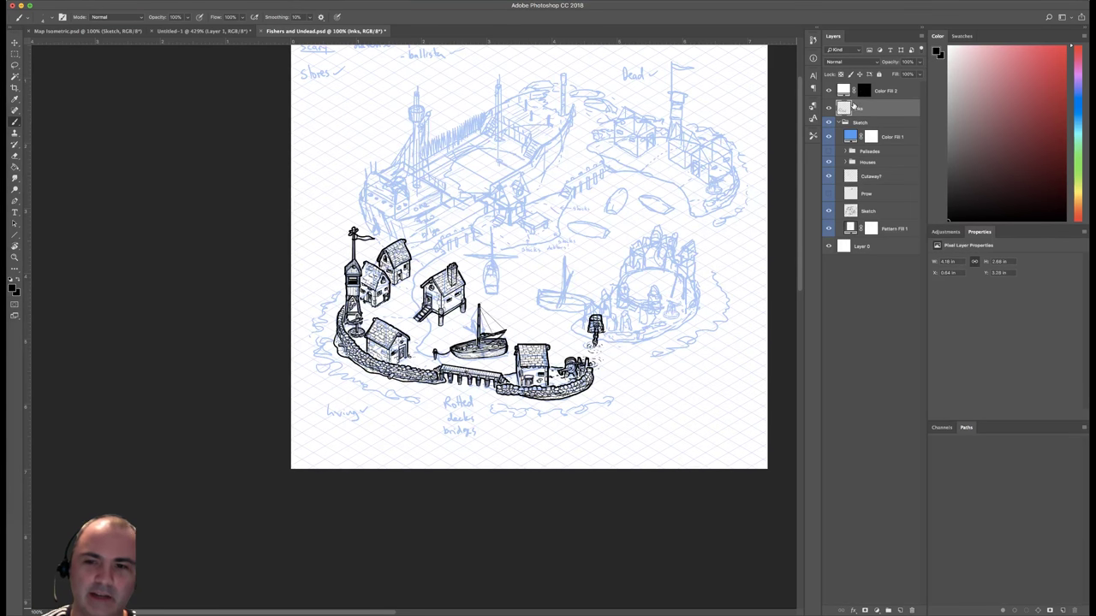
Ink a row of five support posts for the sketched jetty above the stilted house, using the 4 px Faber Castell S brush.
key("super+plus")
key("super+plus")
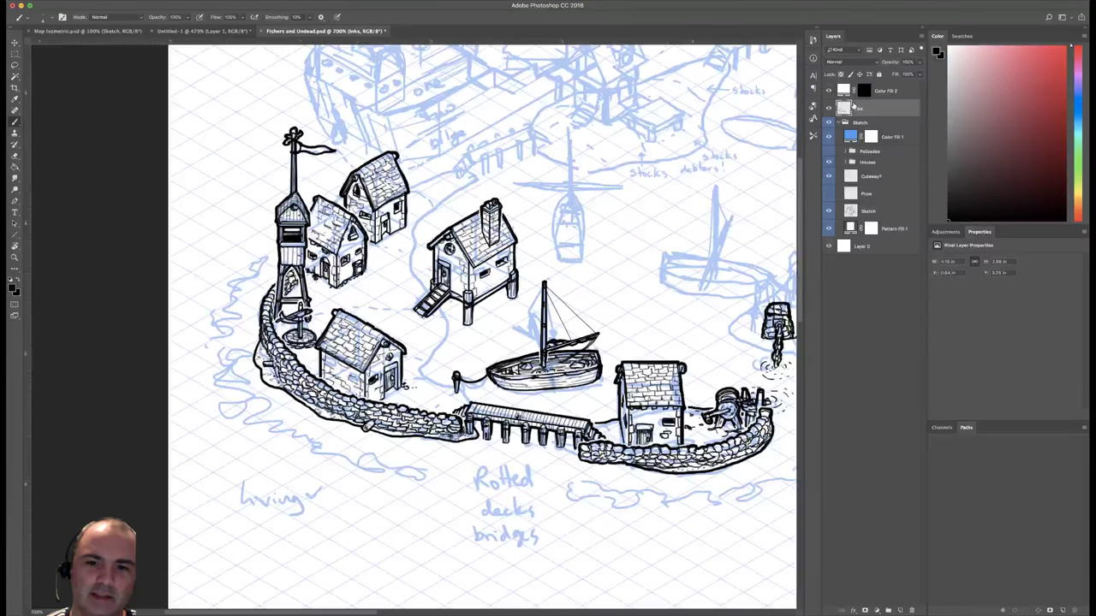
key("super+minus")
key("super+minus")
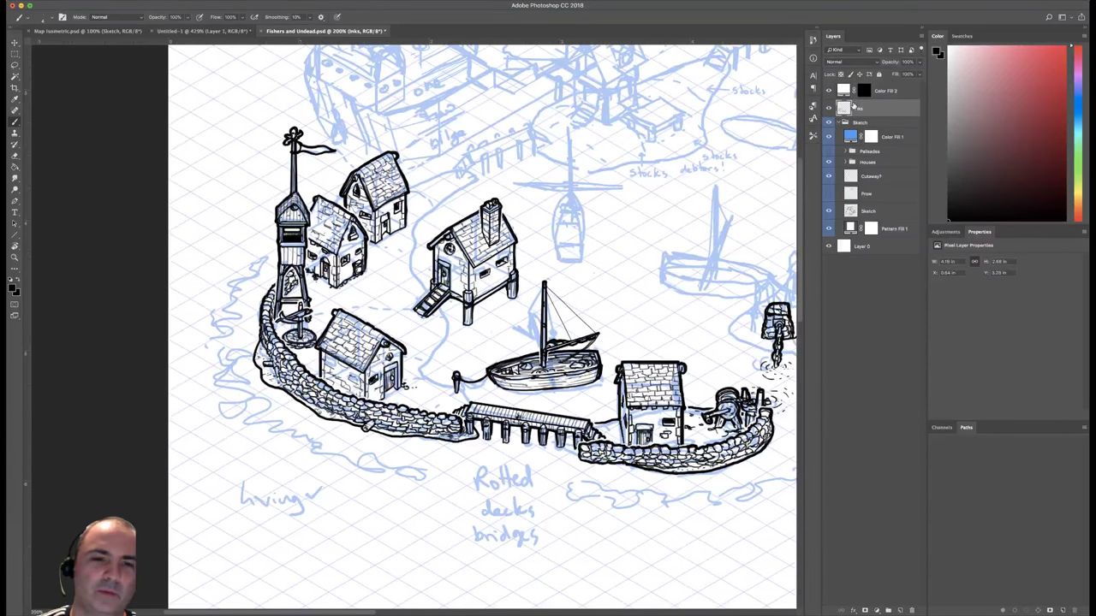
left_click_drag(580, 159, 547, 203)
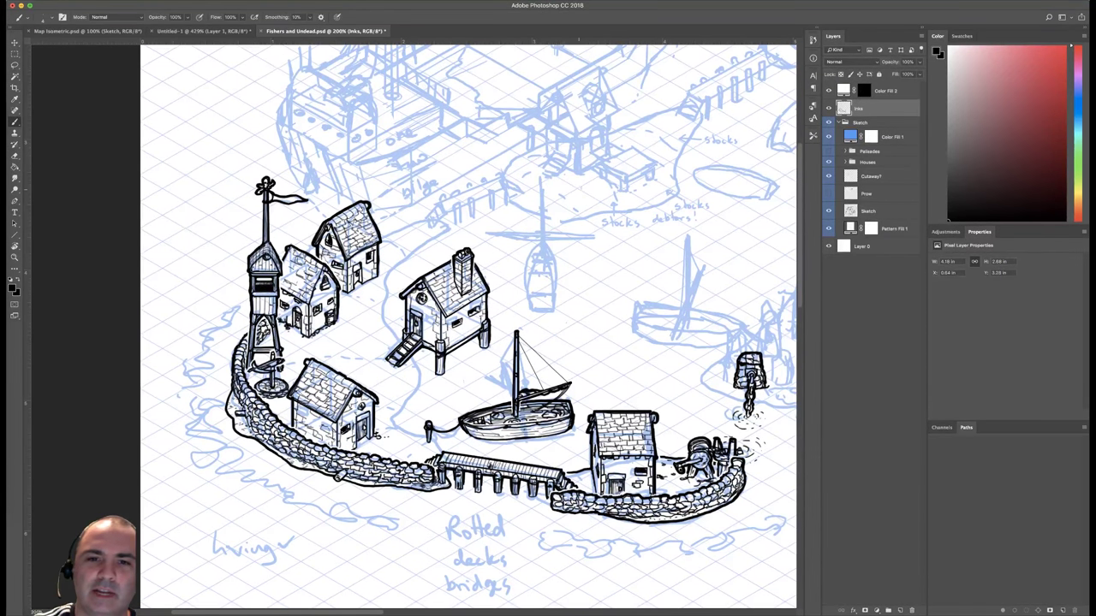
right_click(610, 199)
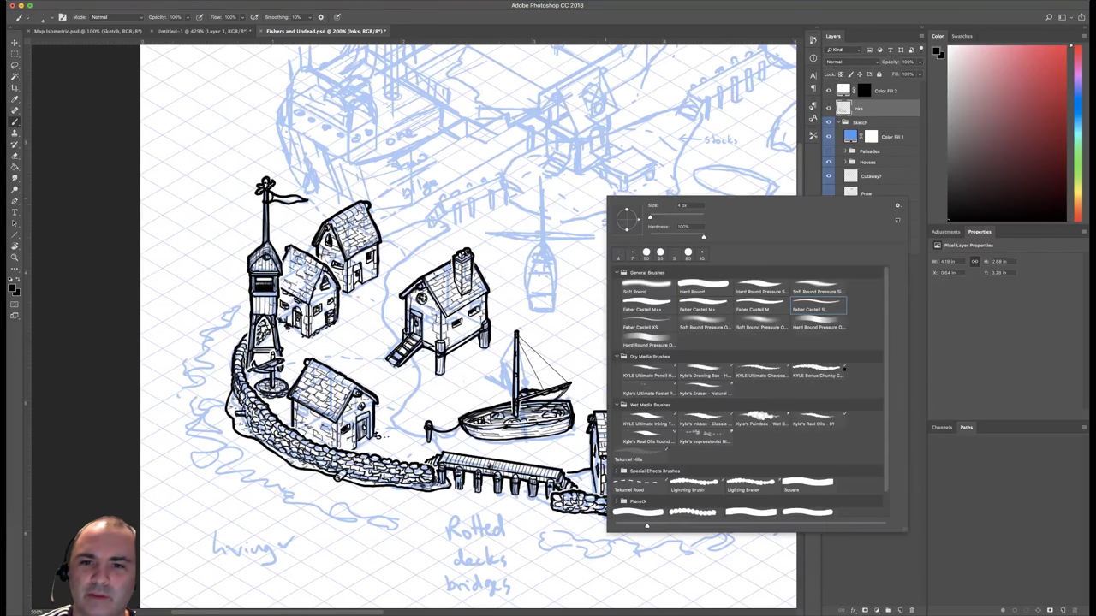
left_click(807, 306)
left_click(545, 224)
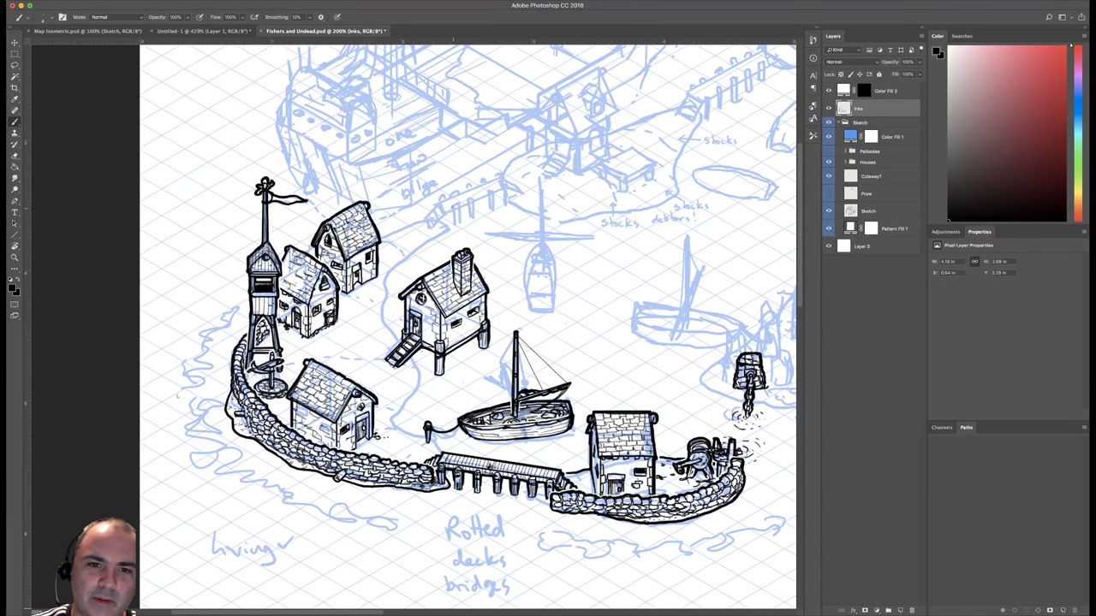
left_click_drag(453, 208, 454, 226)
left_click_drag(459, 206, 460, 228)
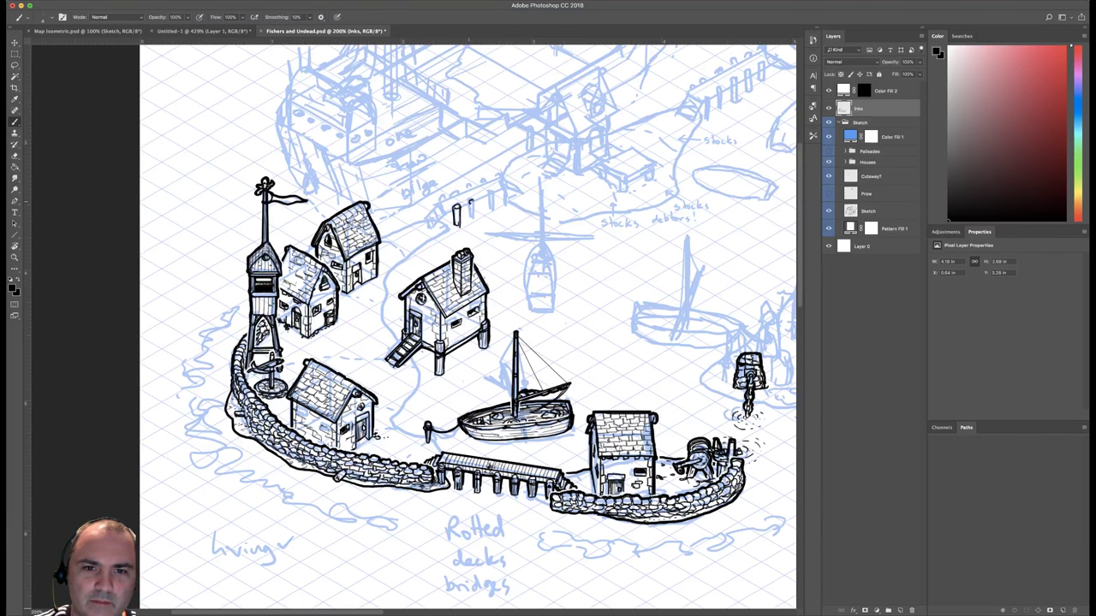
left_click_drag(469, 204, 473, 218)
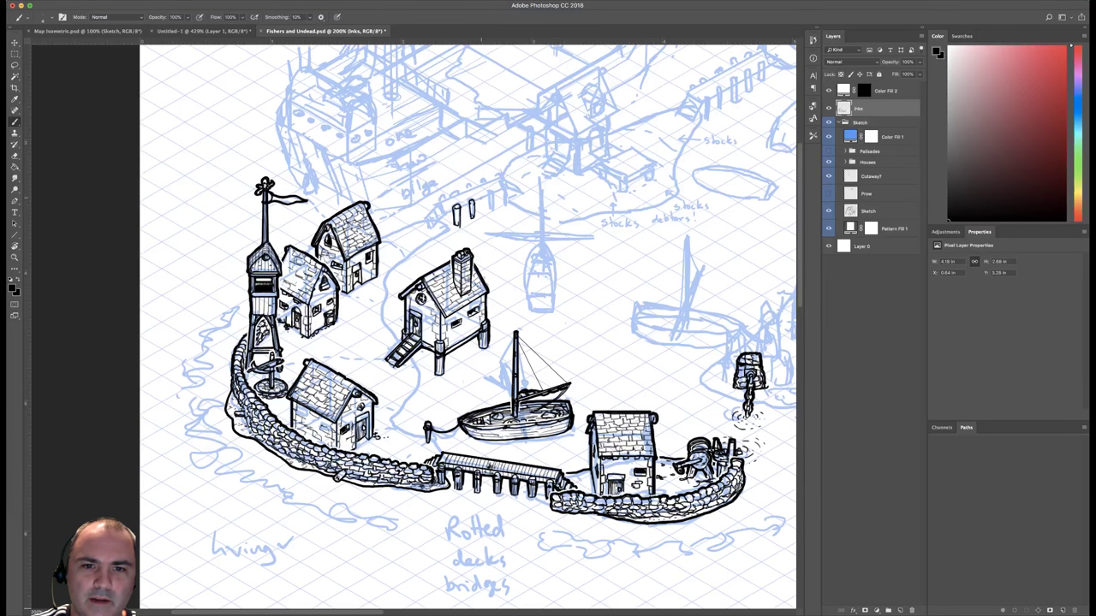
left_click_drag(481, 197, 481, 209)
left_click_drag(493, 192, 495, 206)
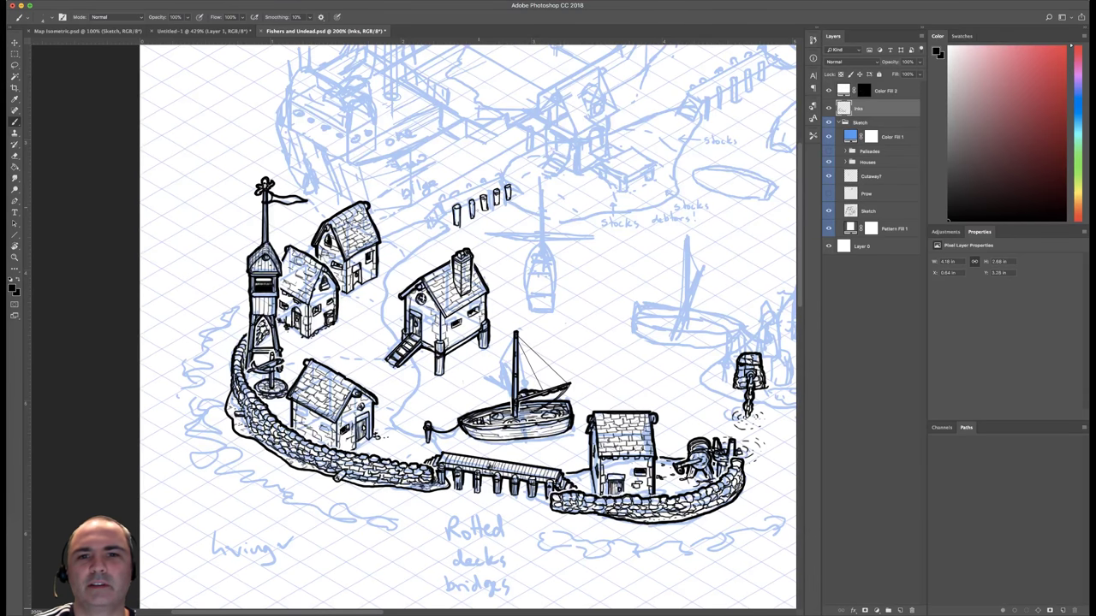
Ink the front edge of the jetty's deck along the post tops and its short near-end edge.
left_click_drag(484, 210, 512, 217)
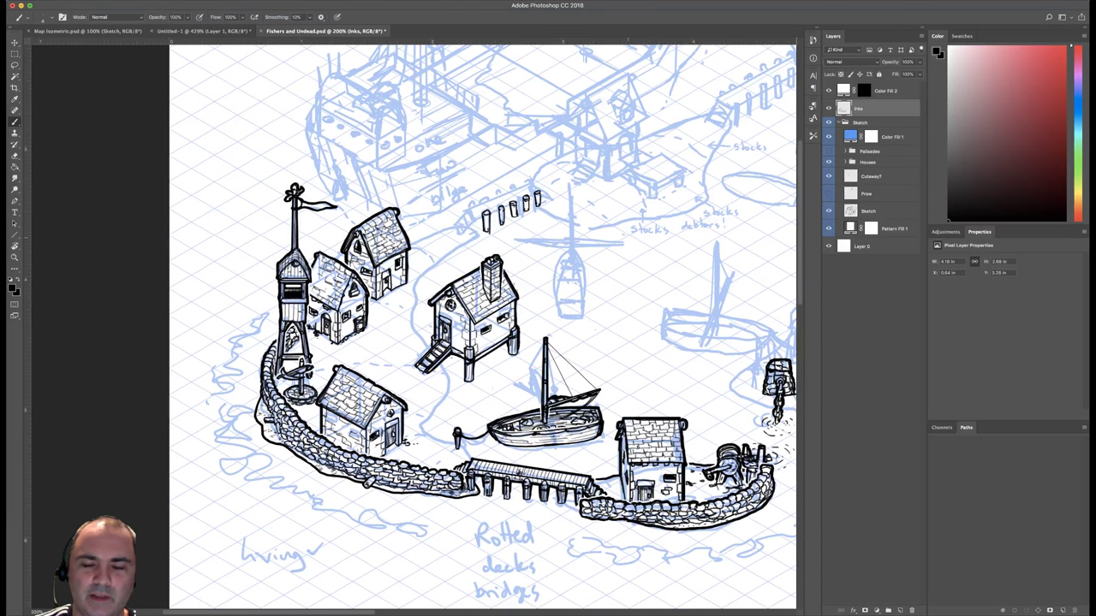
left_click_drag(618, 217, 633, 262)
key("super+equal")
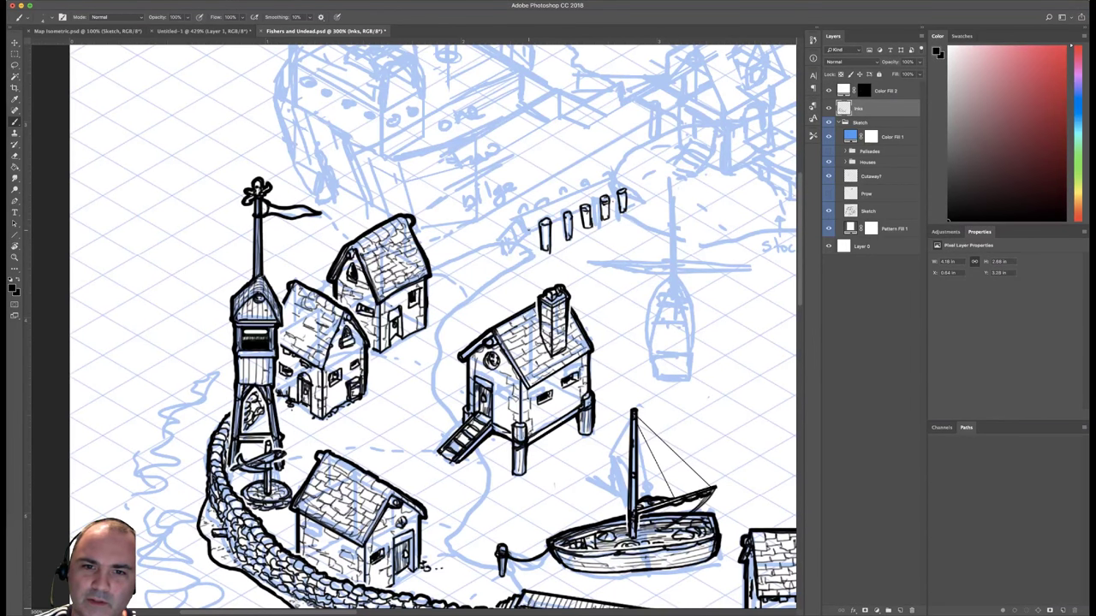
left_click_drag(528, 228, 617, 195)
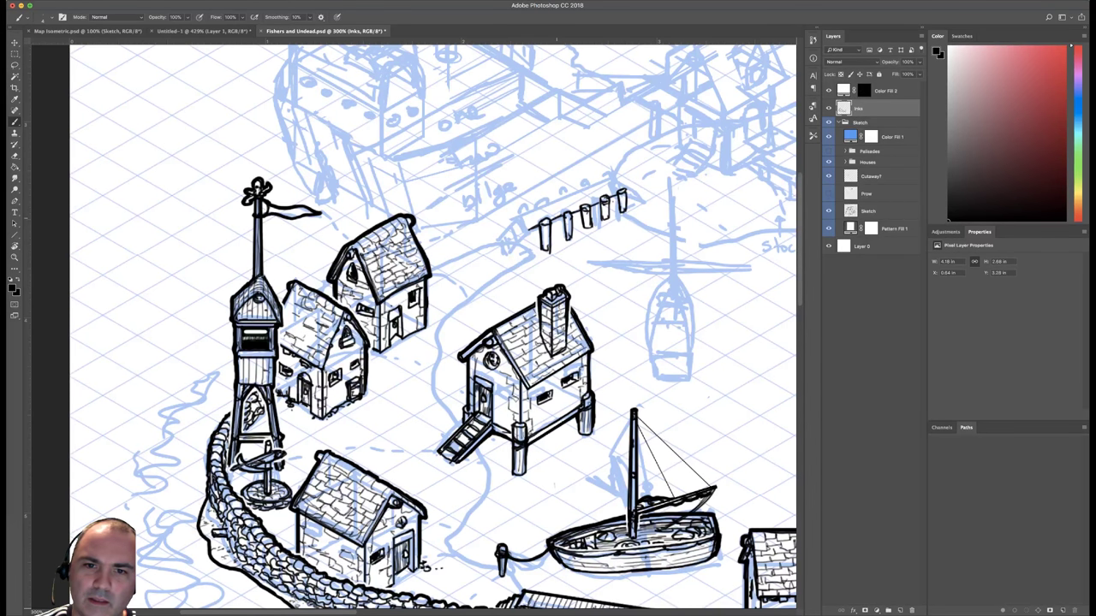
left_click_drag(529, 234, 619, 199)
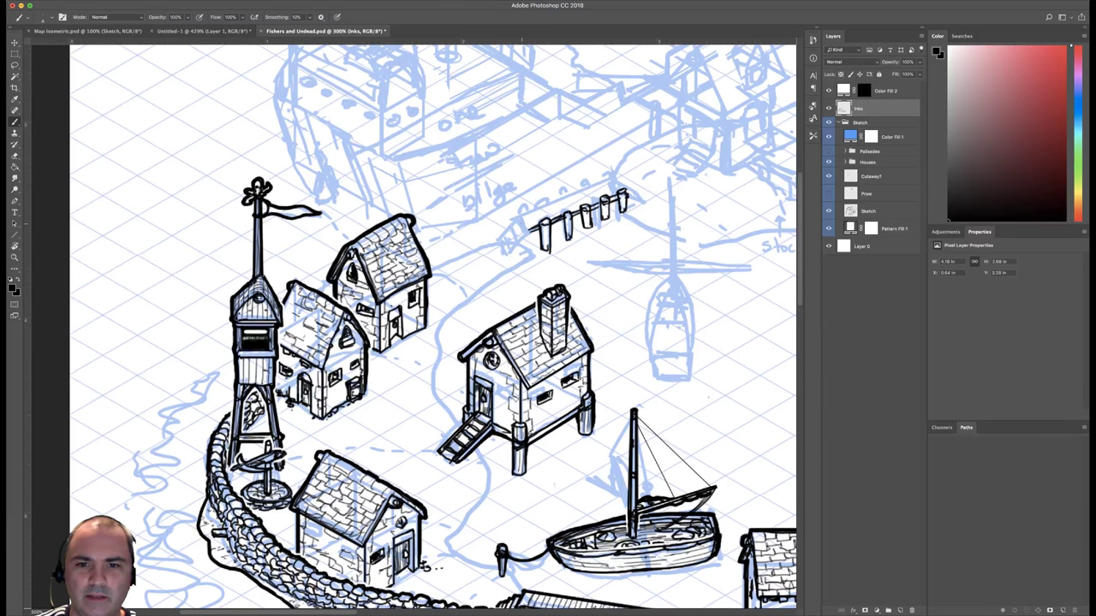
mouse_move(532, 228)
left_mouse_down()
mouse_move(532, 255)
mouse_move(528, 229)
left_mouse_up()
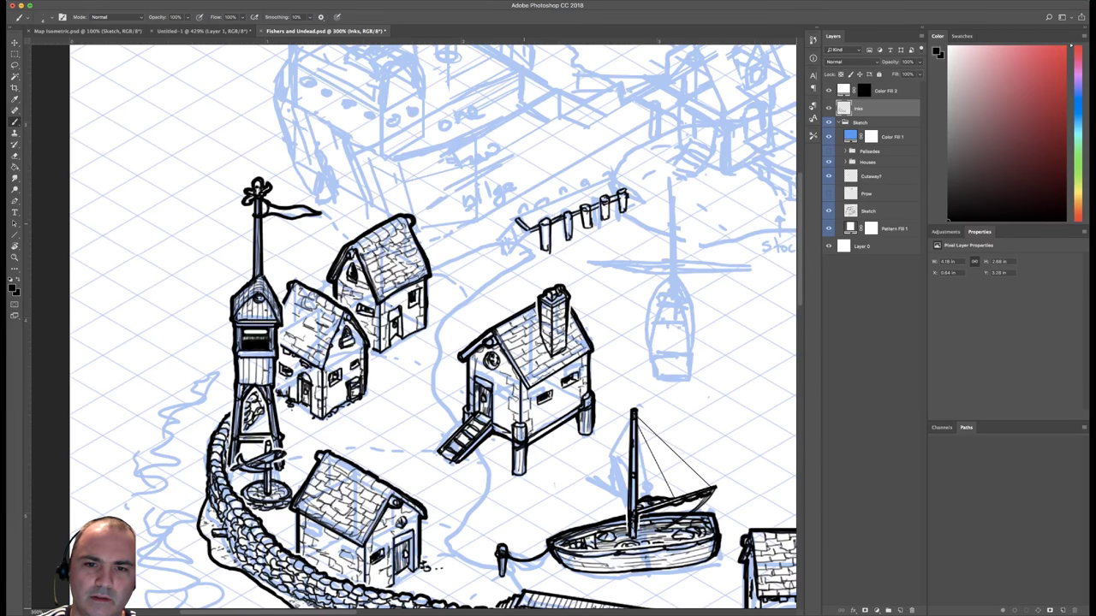
Outline the jetty deck's far edge and far end with straight lines, using the Line tool at 3 px weight.
key("u")
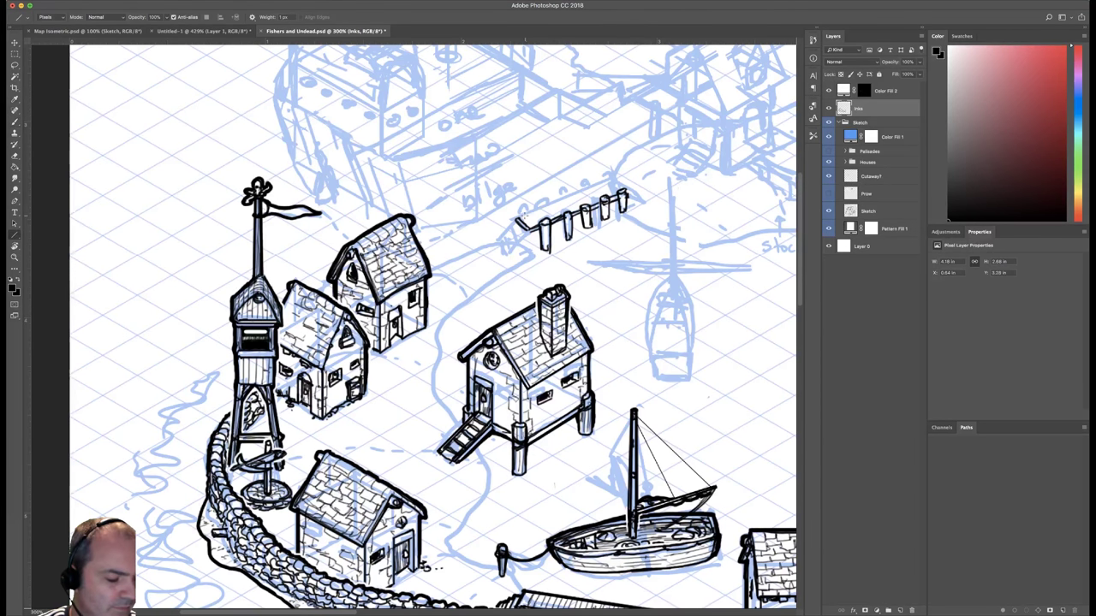
left_click_drag(519, 216, 606, 167)
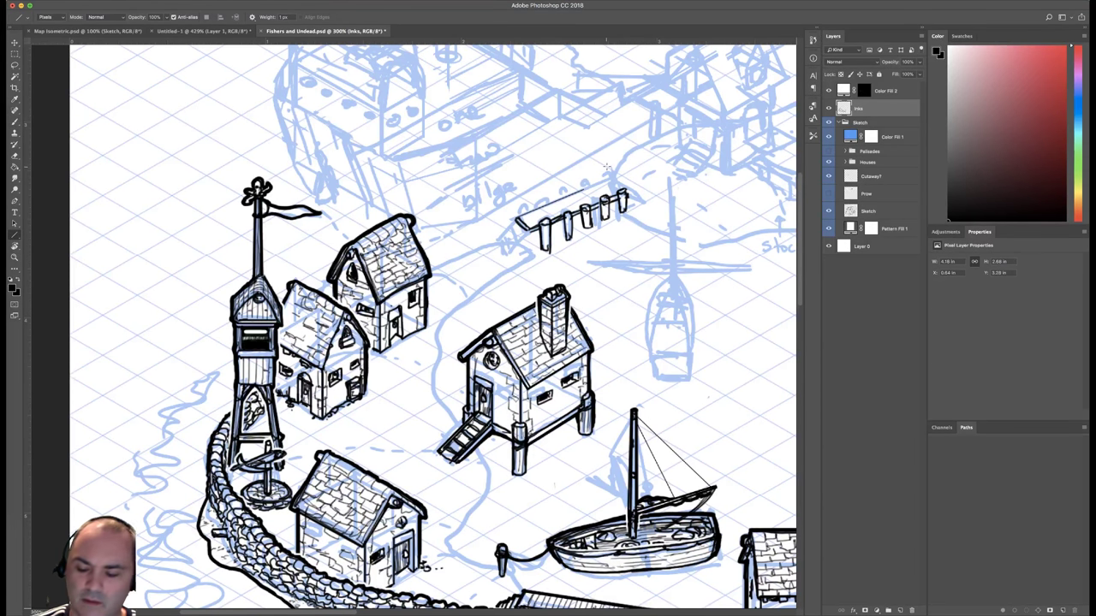
key("super+z")
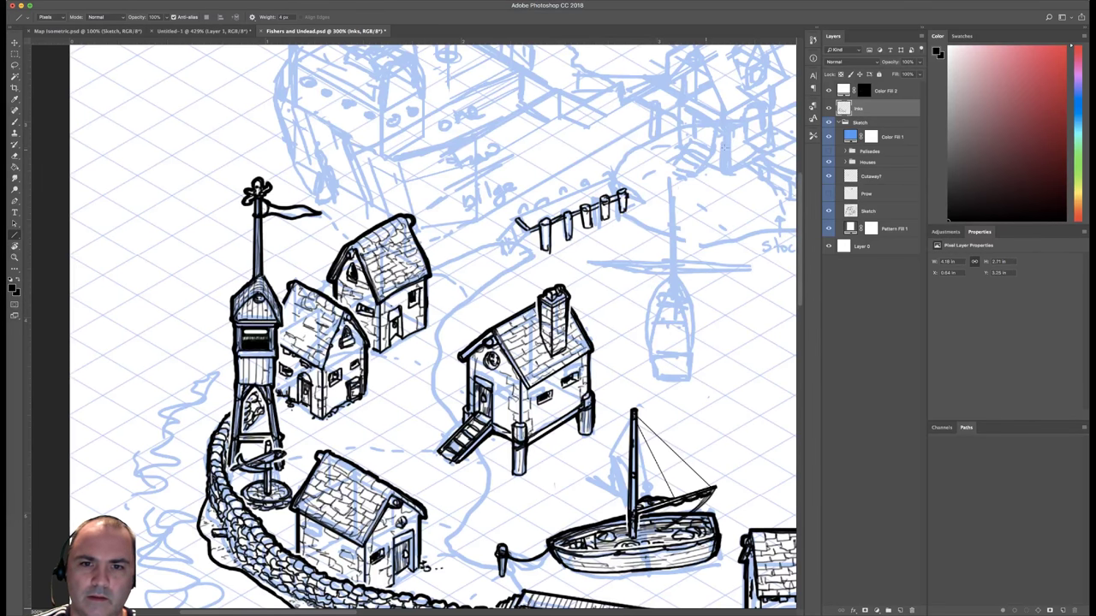
key("super+z")
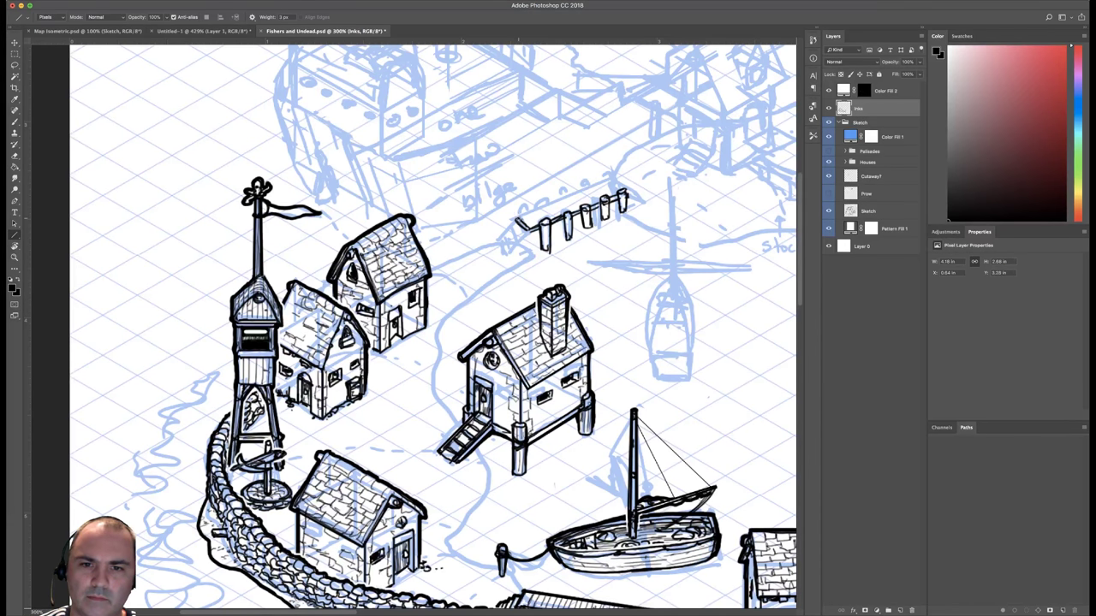
mouse_move(518, 215)
left_mouse_down()
mouse_move(599, 178)
mouse_move(630, 195)
left_mouse_up()
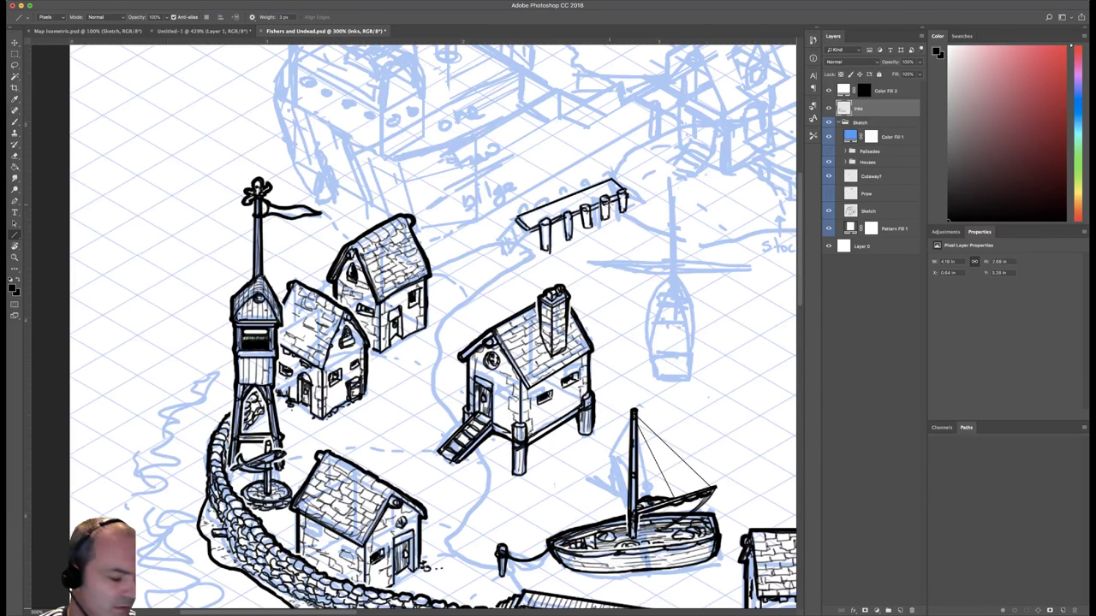
Brush in the steps at the jetty's near end and add plank lines across the deck with the 3 px Faber Castell XS brush.
key("b")
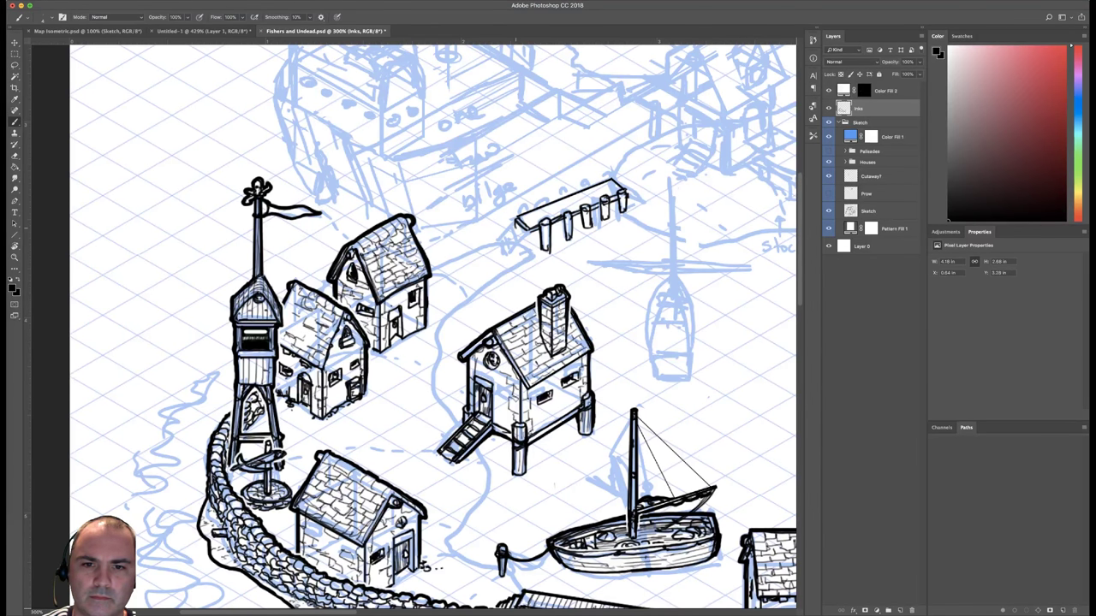
mouse_move(515, 226)
left_mouse_down()
mouse_move(523, 234)
mouse_move(512, 246)
mouse_move(524, 242)
mouse_move(510, 255)
left_mouse_up()
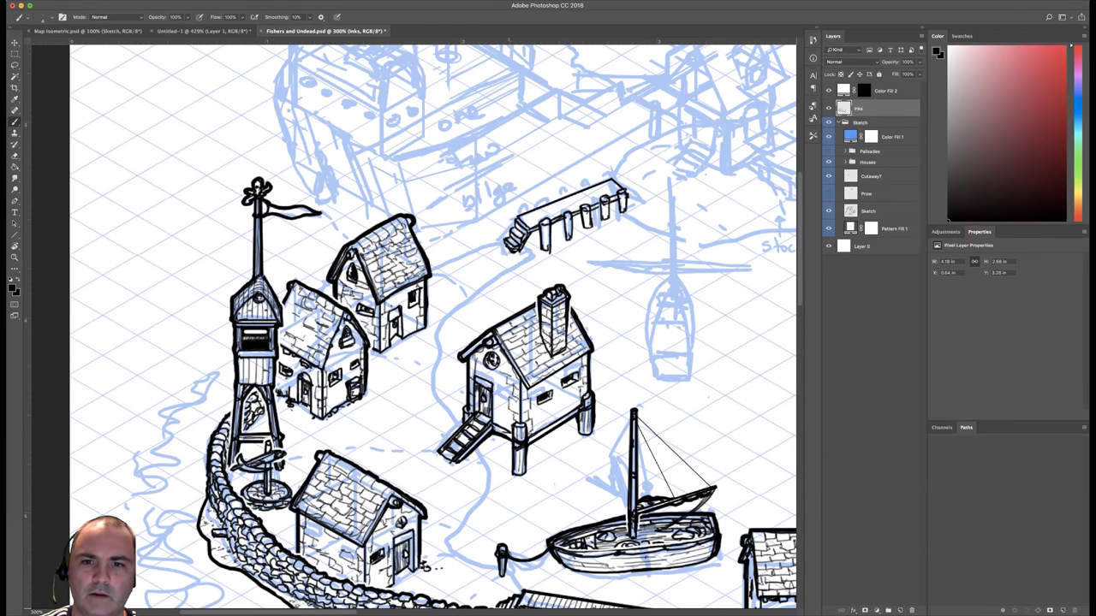
right_click(603, 198)
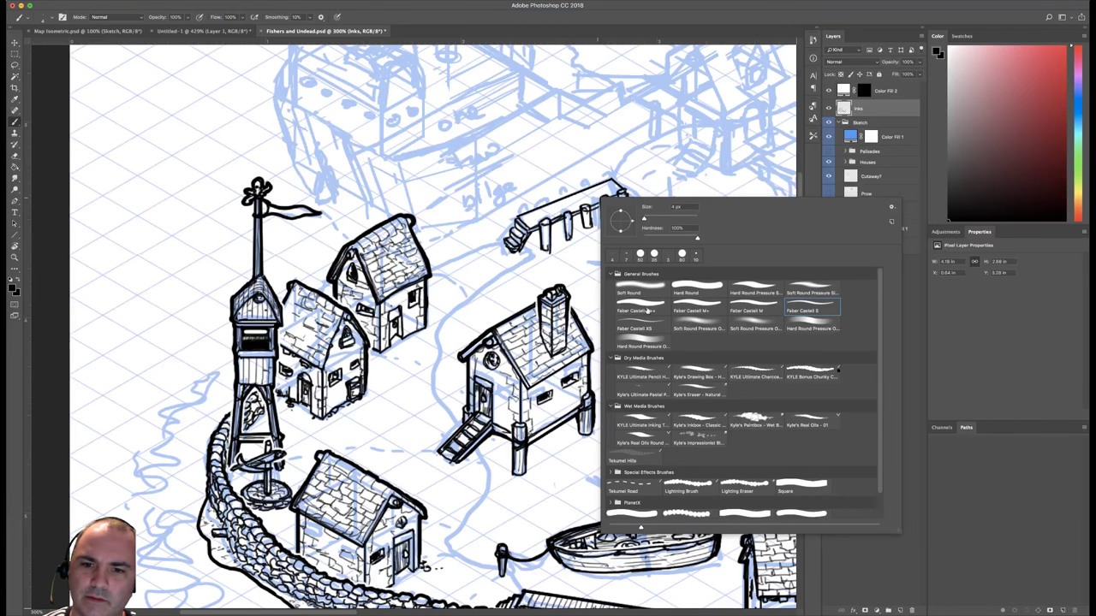
left_click(551, 202)
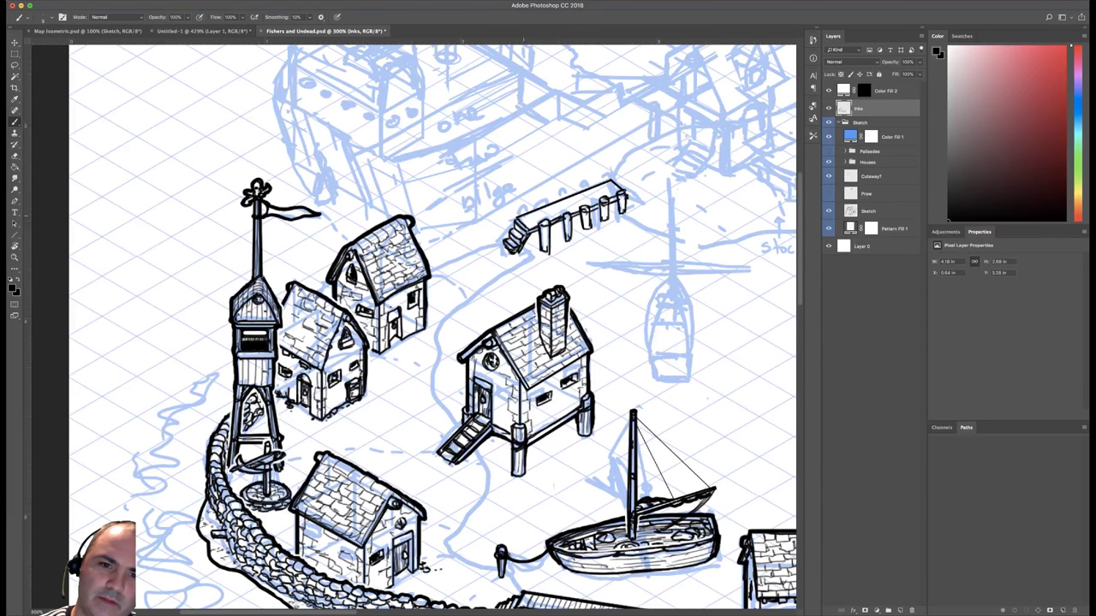
mouse_move(525, 218)
left_mouse_down()
mouse_move(538, 230)
mouse_move(530, 213)
mouse_move(568, 211)
mouse_move(606, 189)
left_mouse_up()
left_click_drag(619, 187, 613, 195)
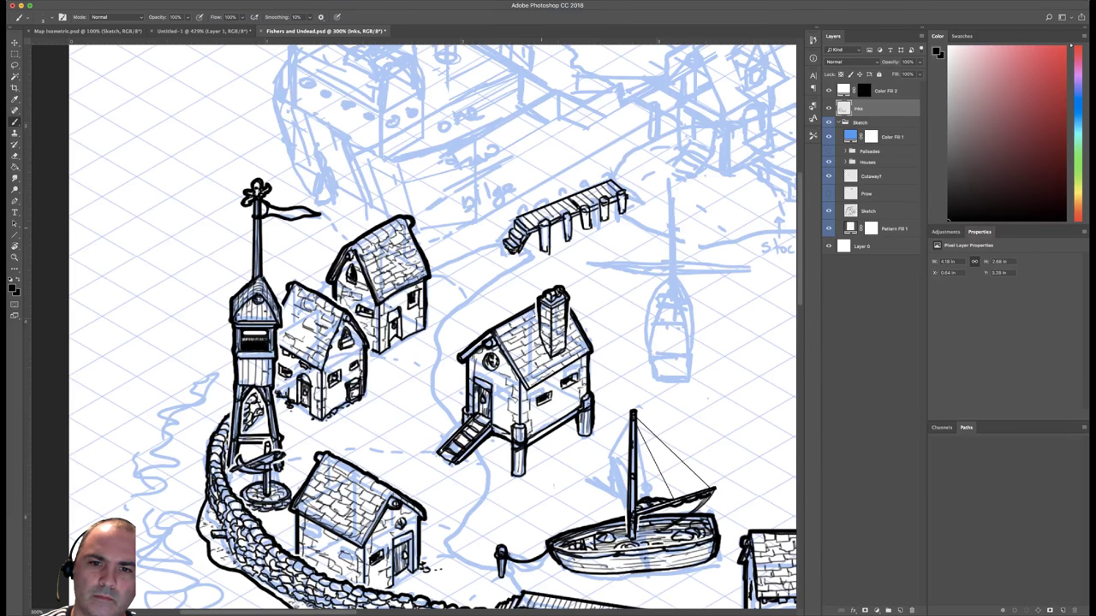
Switch to the Faber Castell S brush and strengthen the inking of the jetty's support posts and the deck edge above them.
right_click(590, 242)
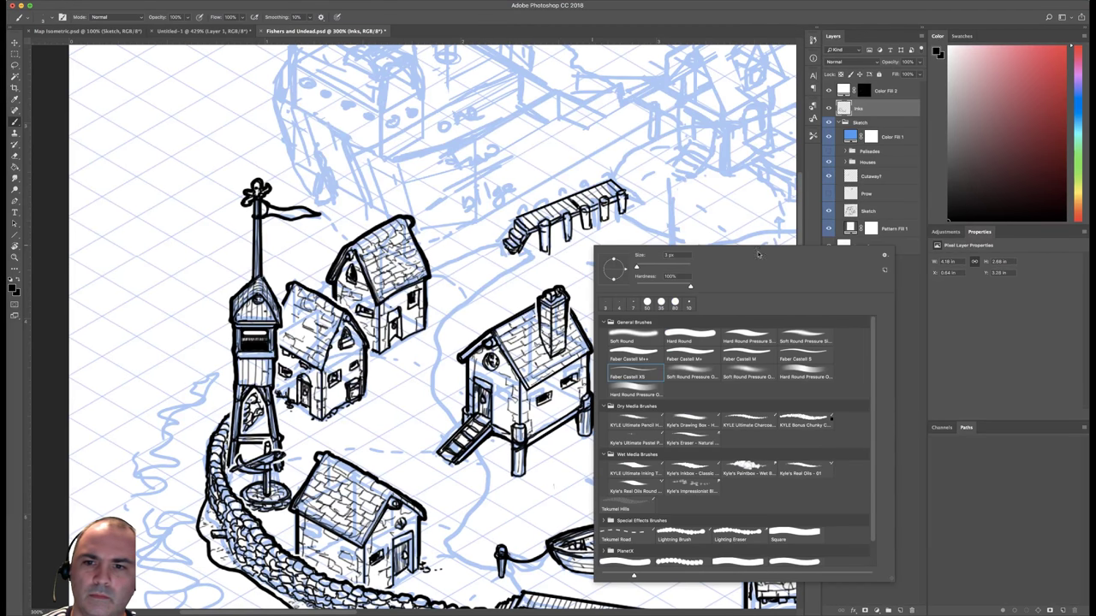
left_click(808, 355)
left_click(581, 216)
mouse_move(580, 219)
left_mouse_down()
mouse_move(570, 148)
mouse_move(537, 157)
mouse_move(550, 154)
left_mouse_up()
mouse_move(562, 144)
left_mouse_down()
mouse_move(548, 156)
mouse_move(607, 130)
left_mouse_up()
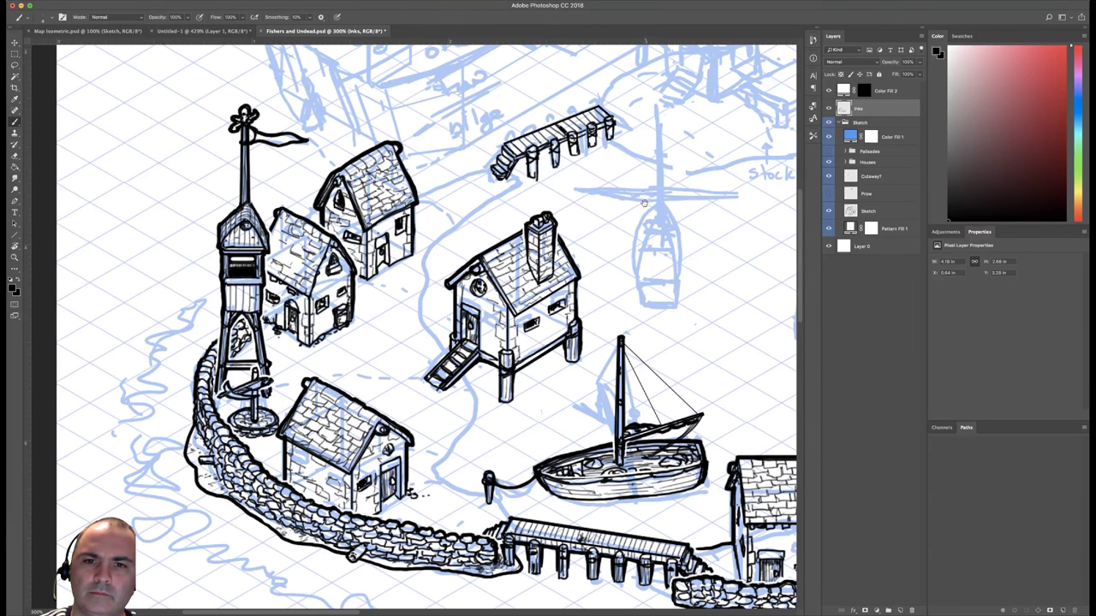
left_click_drag(646, 203, 642, 250)
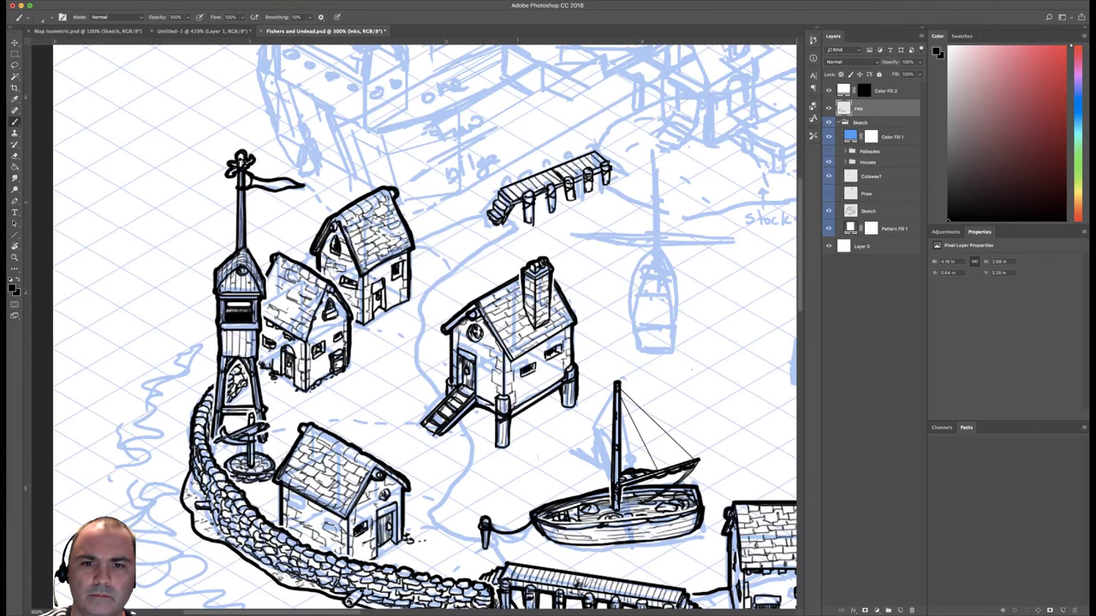
left_click_drag(544, 196, 534, 202)
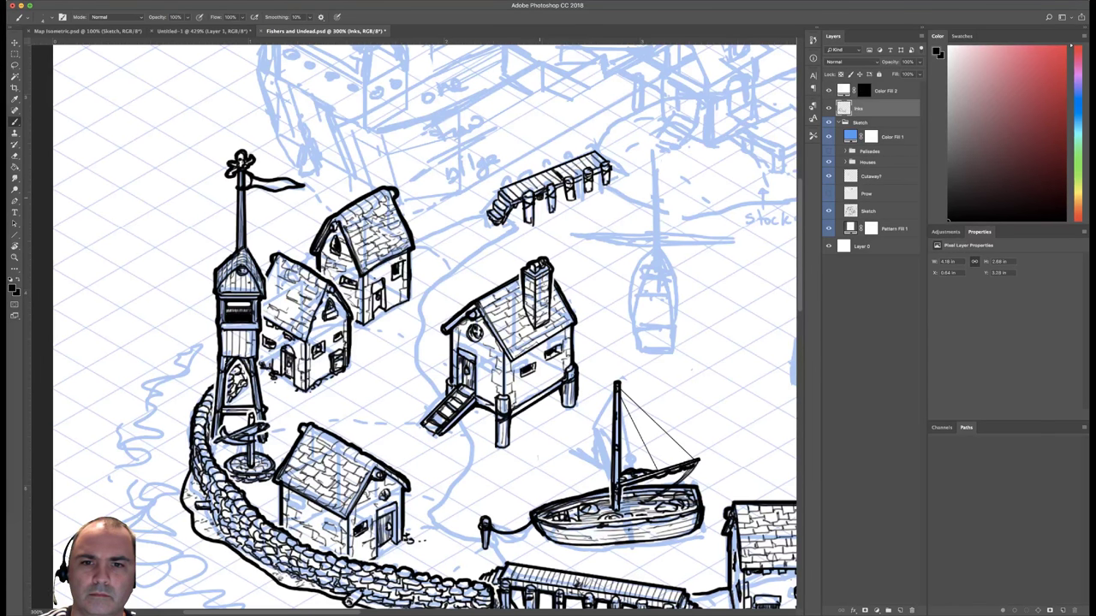
Add fine wood-grain shading to the jetty's support posts with the 3 px Faber Castell XS brush.
right_click(613, 219)
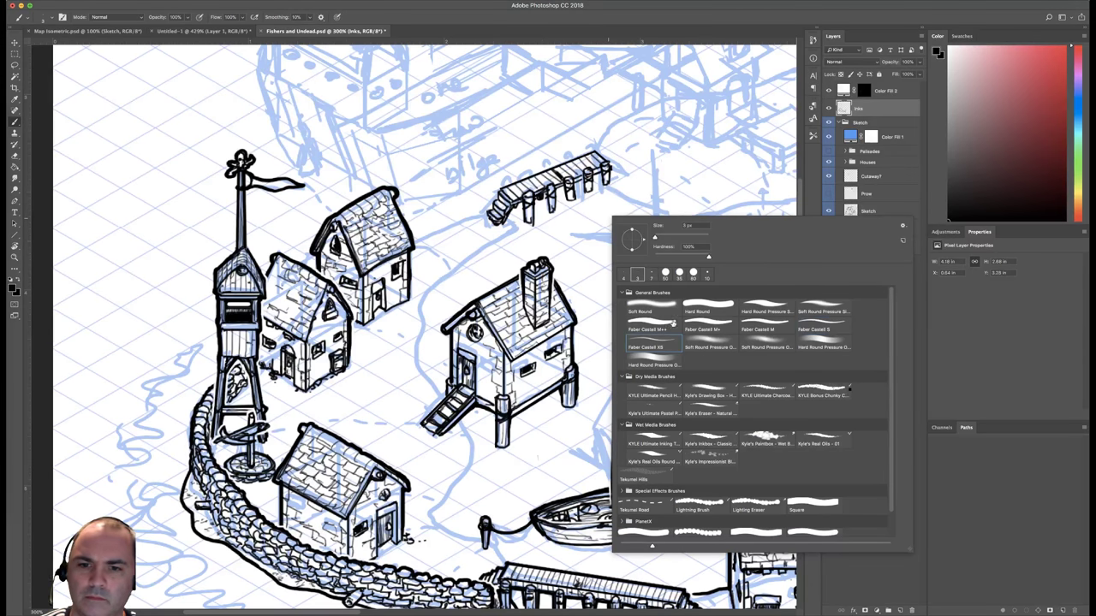
left_click(529, 196)
mouse_move(530, 216)
left_mouse_down()
mouse_move(529, 198)
mouse_move(552, 208)
mouse_move(591, 192)
left_mouse_up()
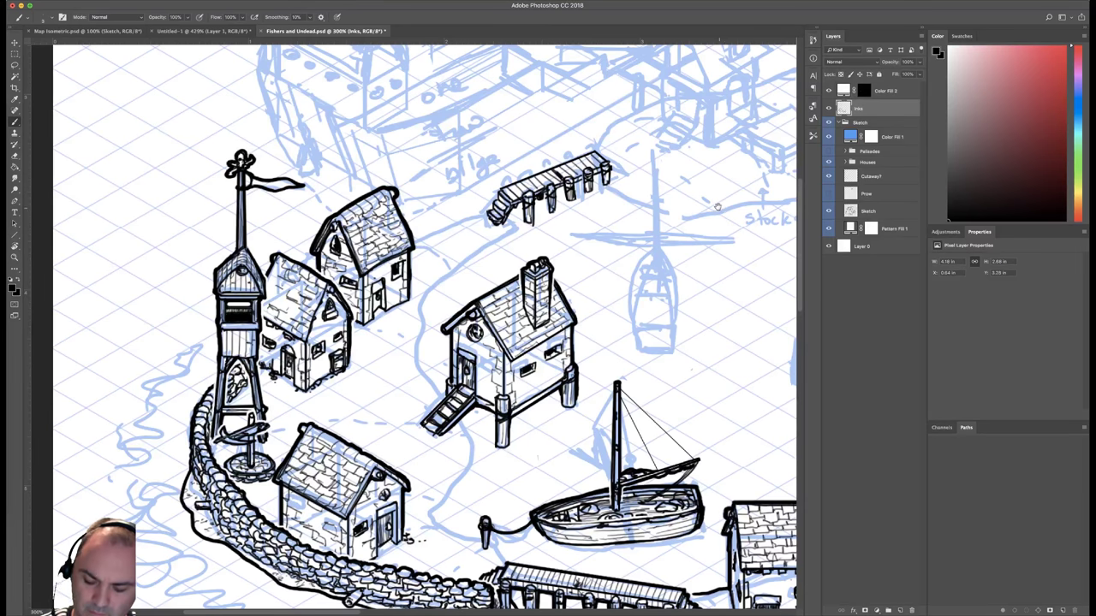
Choose the Faber Castell M brush, thicken the jetty's outer outline and ink the post tops along its far side.
left_click_drag(719, 205, 726, 226)
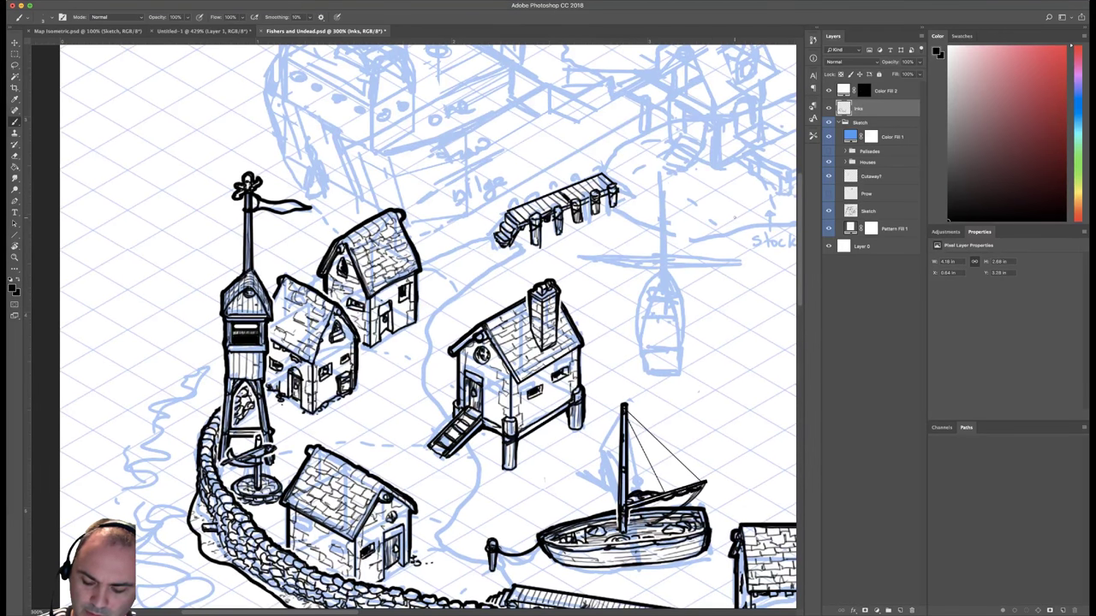
right_click(612, 255)
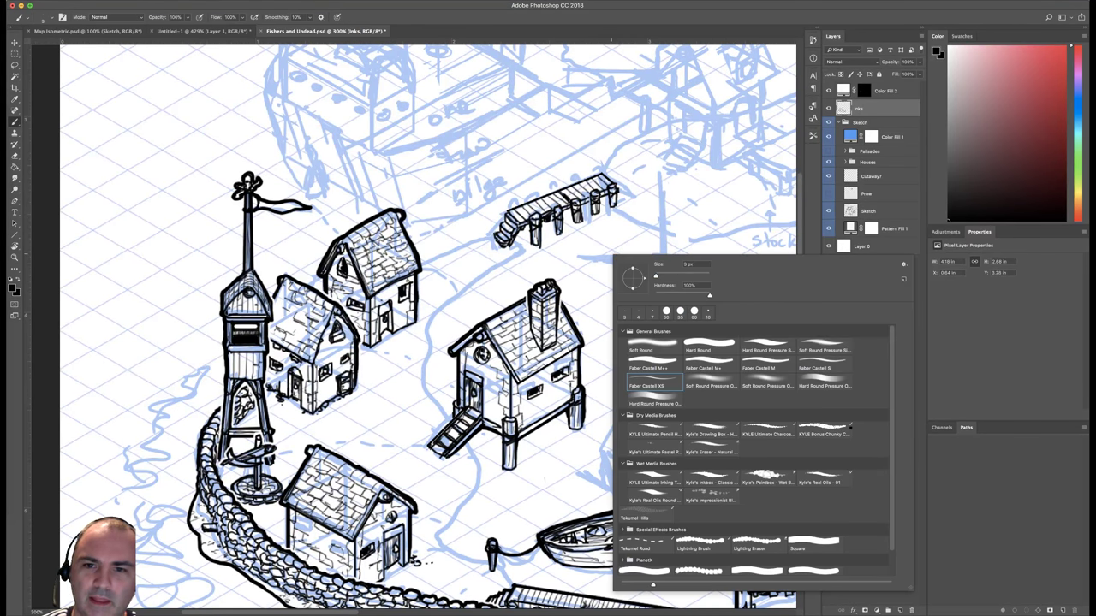
left_click(767, 365)
left_click(506, 208)
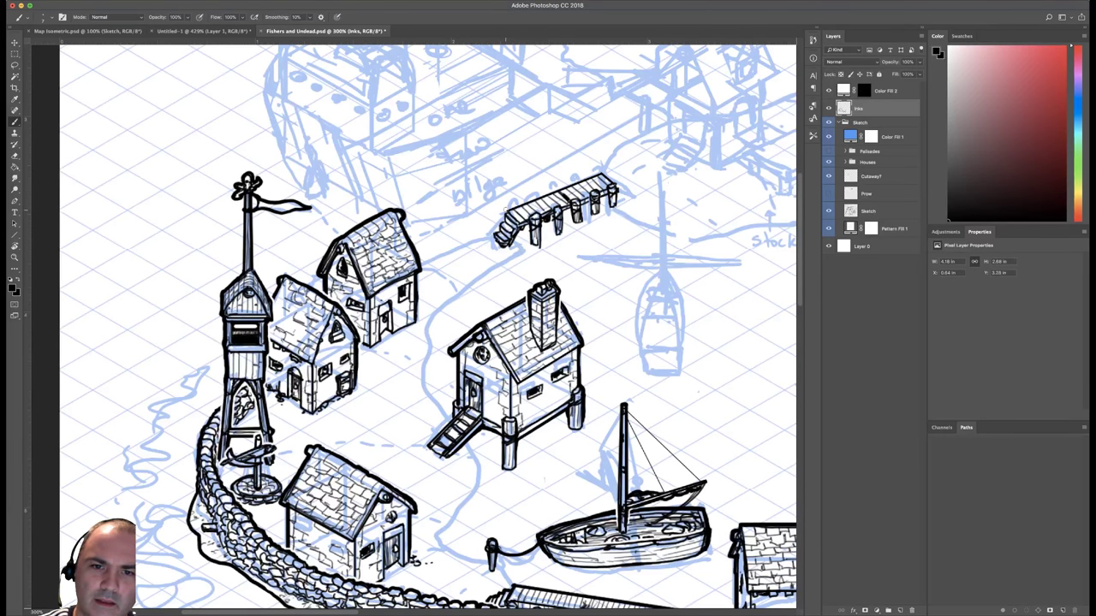
mouse_move(509, 208)
left_mouse_down()
mouse_move(493, 233)
mouse_move(538, 190)
mouse_move(596, 170)
mouse_move(616, 183)
left_mouse_up()
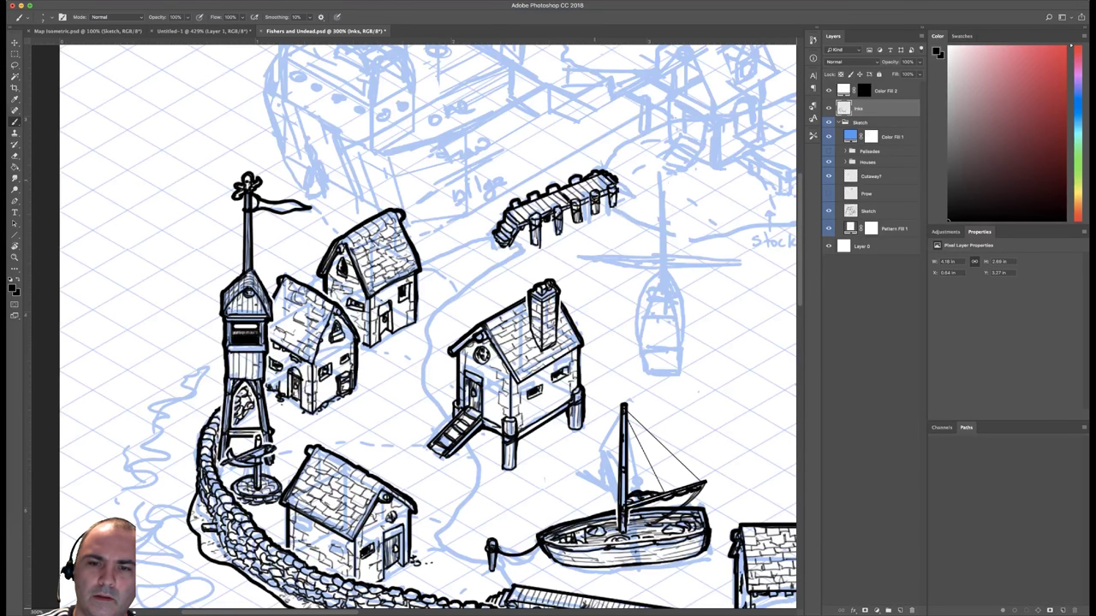
Return to the Faber Castell S brush and touch up the post tops along the jetty's far edge.
right_click(603, 177)
left_click(822, 291)
key("Return")
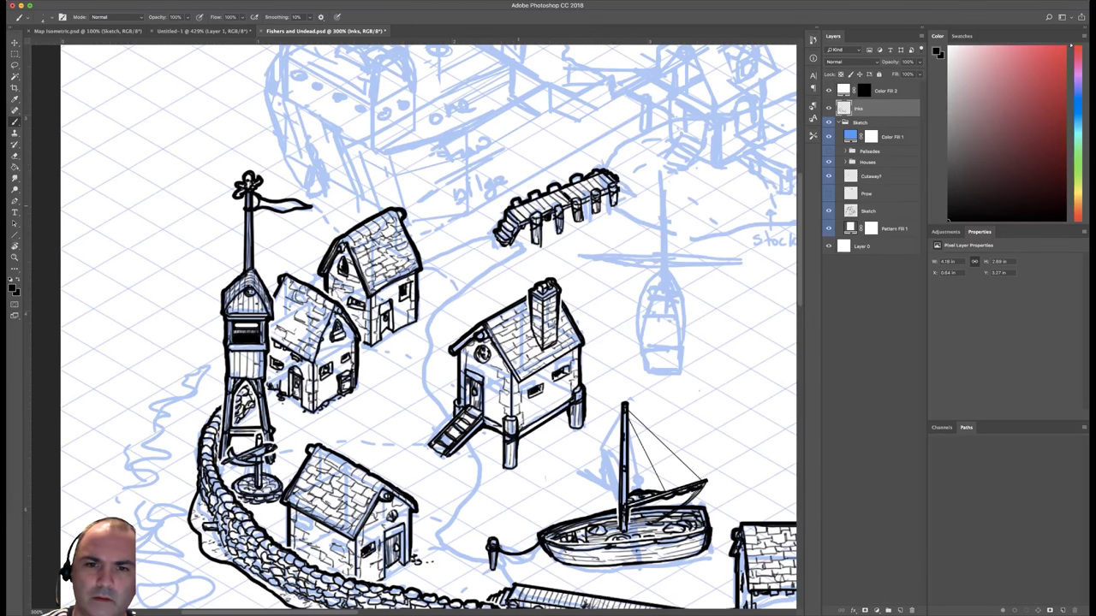
left_click_drag(532, 194, 584, 175)
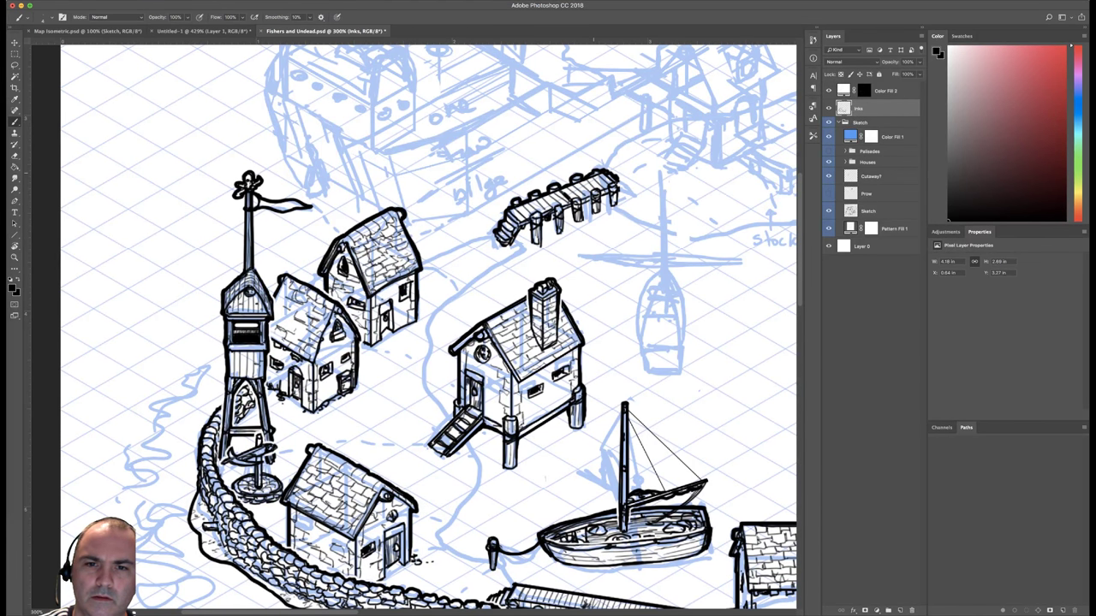
Switch to the 7 px Faber Castell M brush and ink the short shoreline curves on both sides of the jetty's far end.
key("super+minus")
key("super+minus")
key("super+minus")
key("super+plus")
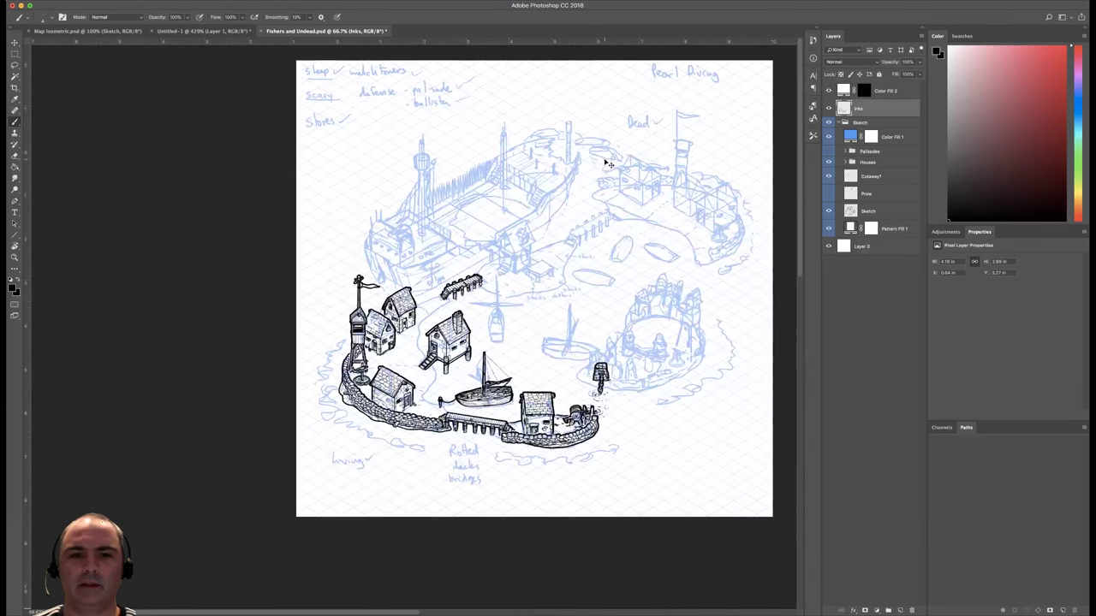
key("super+plus")
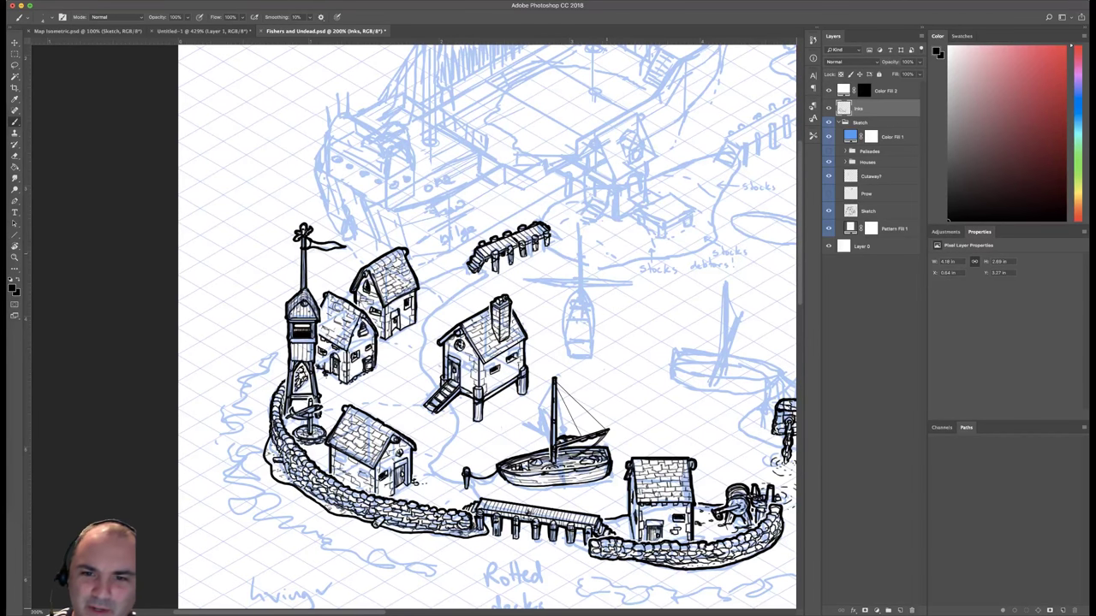
right_click(723, 322)
left_click(755, 362)
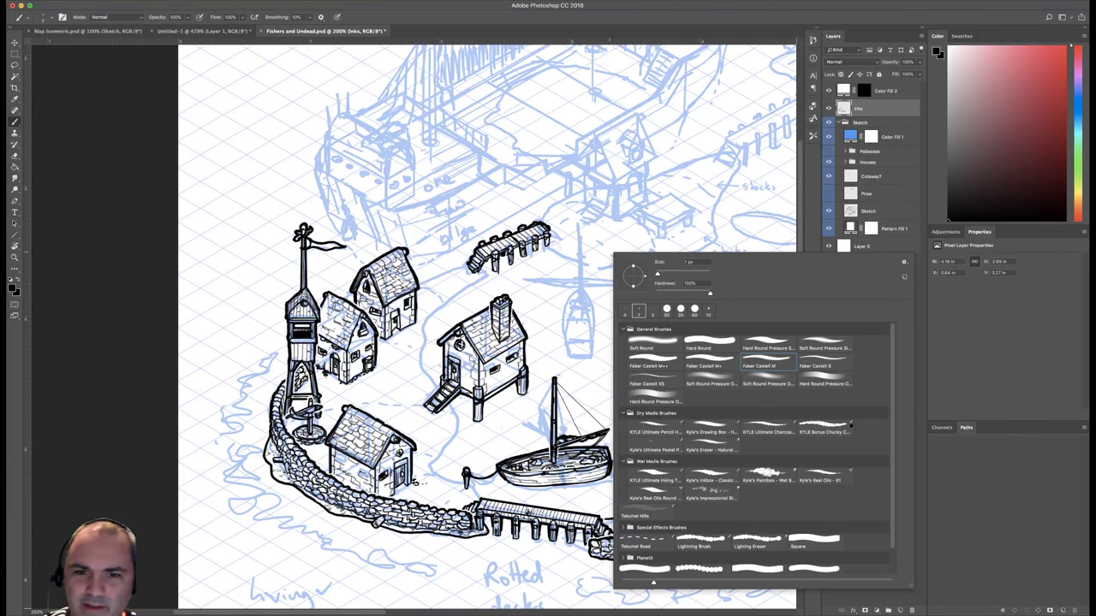
key("Return")
left_click_drag(548, 248, 574, 256)
left_click_drag(542, 222, 551, 208)
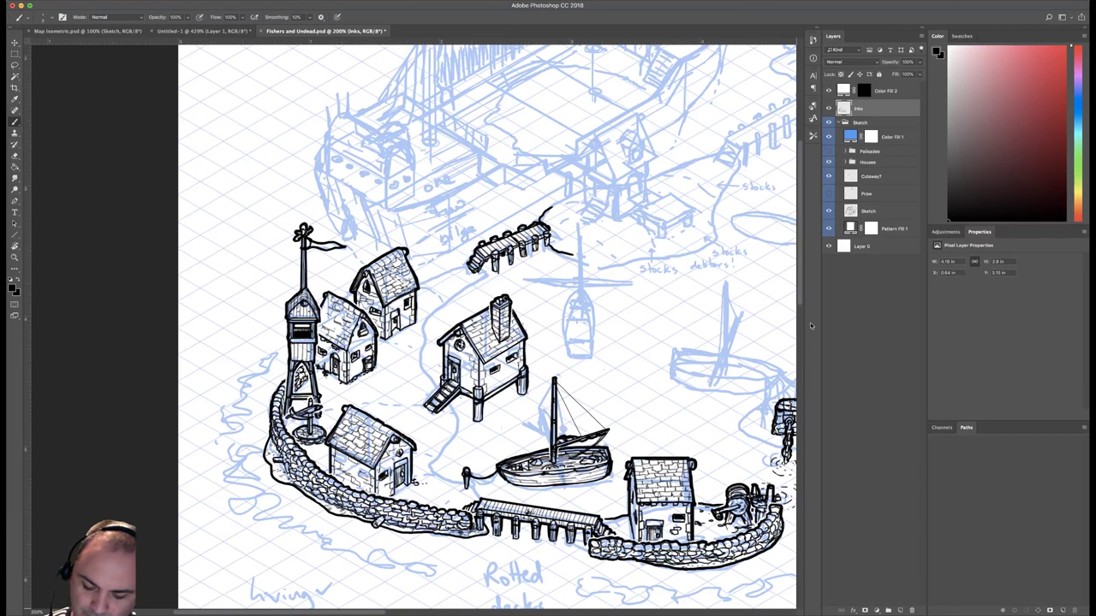
Strengthen the inking of the jetty's support posts along its near side.
left_click_drag(537, 271, 565, 253)
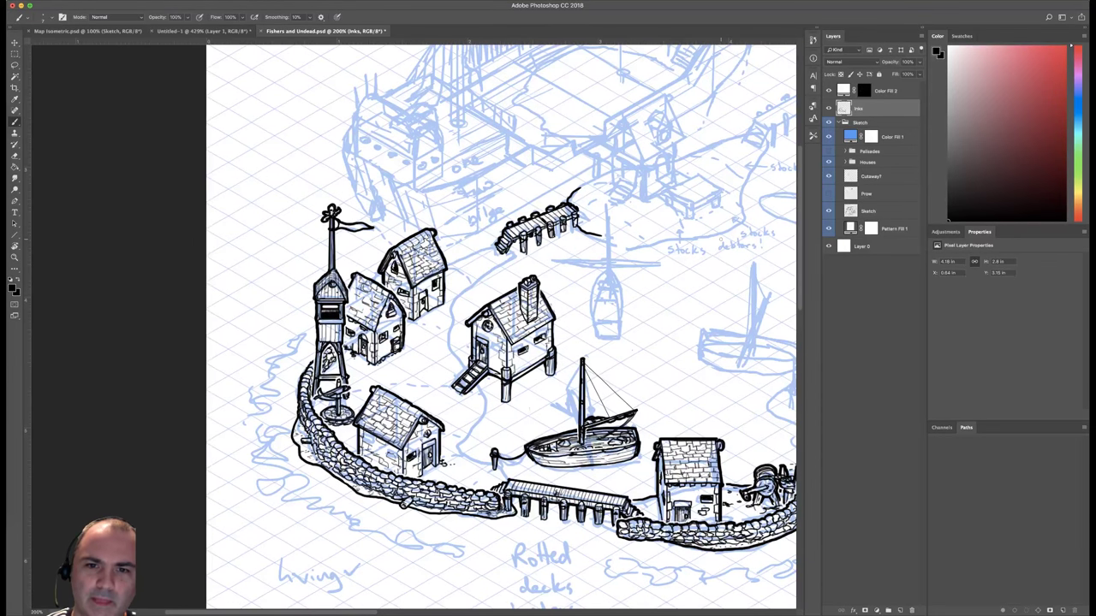
key("super+plus")
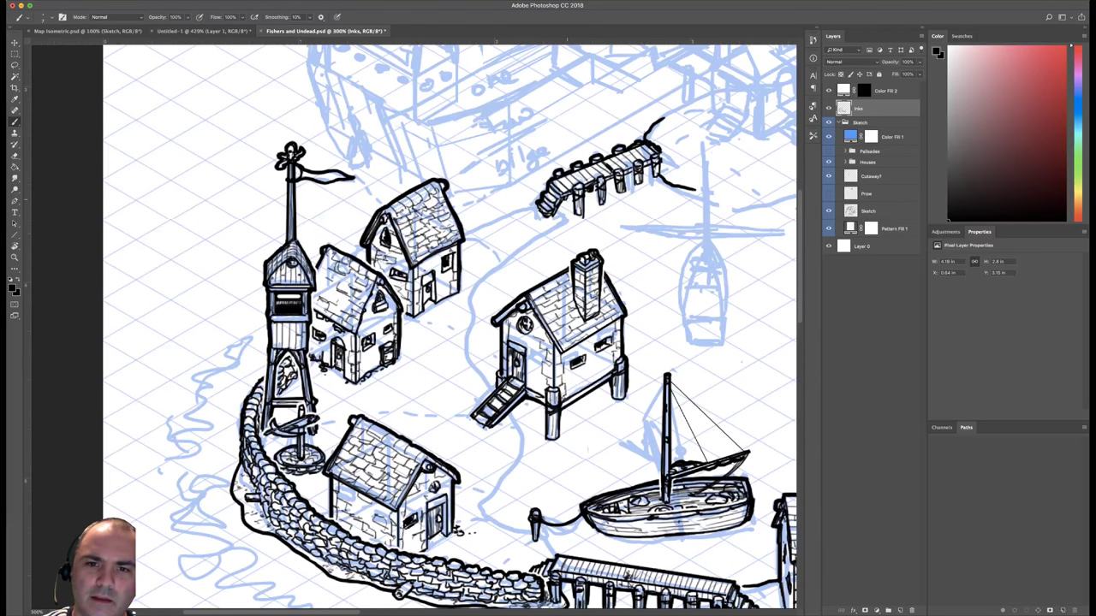
mouse_move(566, 198)
left_mouse_down()
mouse_move(557, 209)
mouse_move(570, 196)
mouse_move(586, 204)
mouse_move(596, 189)
mouse_move(607, 201)
mouse_move(651, 165)
mouse_move(661, 172)
mouse_move(662, 160)
left_mouse_up()
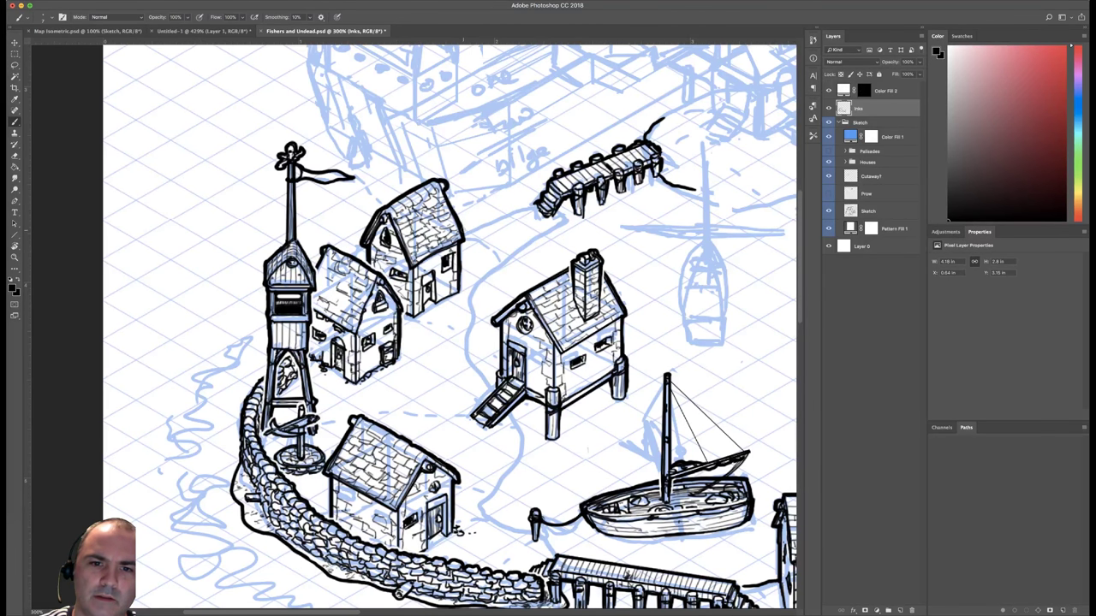
Ink the shoreline from the jetty past the stilted house's steps to the wooden bridge, redrawing the bend below the steps.
mouse_move(462, 232)
left_mouse_down()
mouse_move(539, 202)
mouse_move(560, 223)
mouse_move(469, 276)
mouse_move(483, 306)
mouse_move(464, 328)
mouse_move(495, 389)
left_mouse_up()
left_click_drag(646, 333, 688, 249)
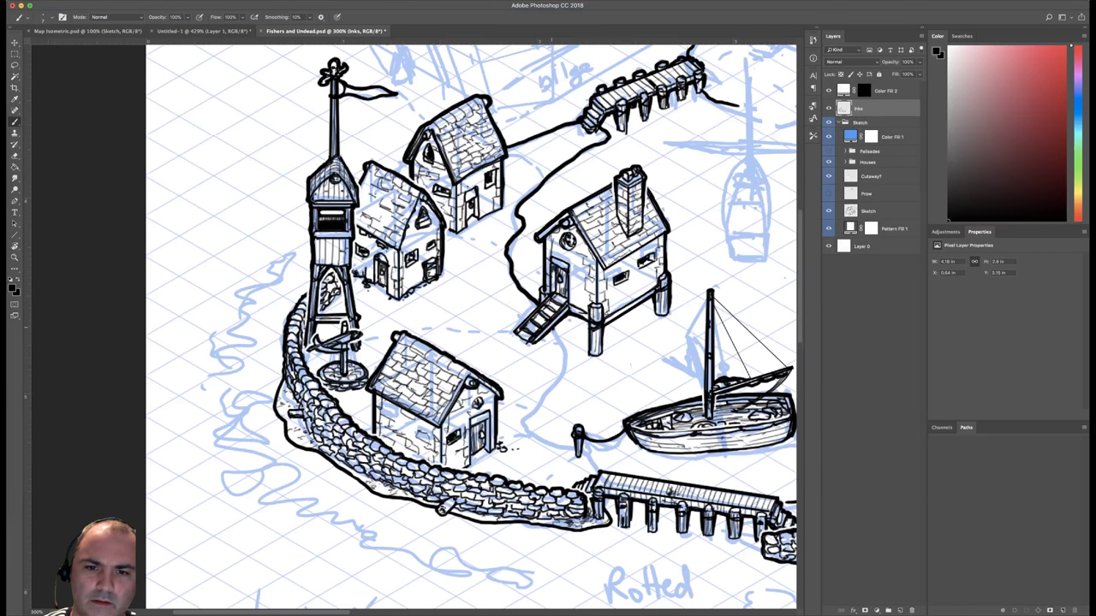
mouse_move(552, 328)
left_mouse_down()
mouse_move(573, 352)
mouse_move(543, 375)
mouse_move(565, 395)
mouse_move(541, 433)
mouse_move(599, 471)
left_mouse_up()
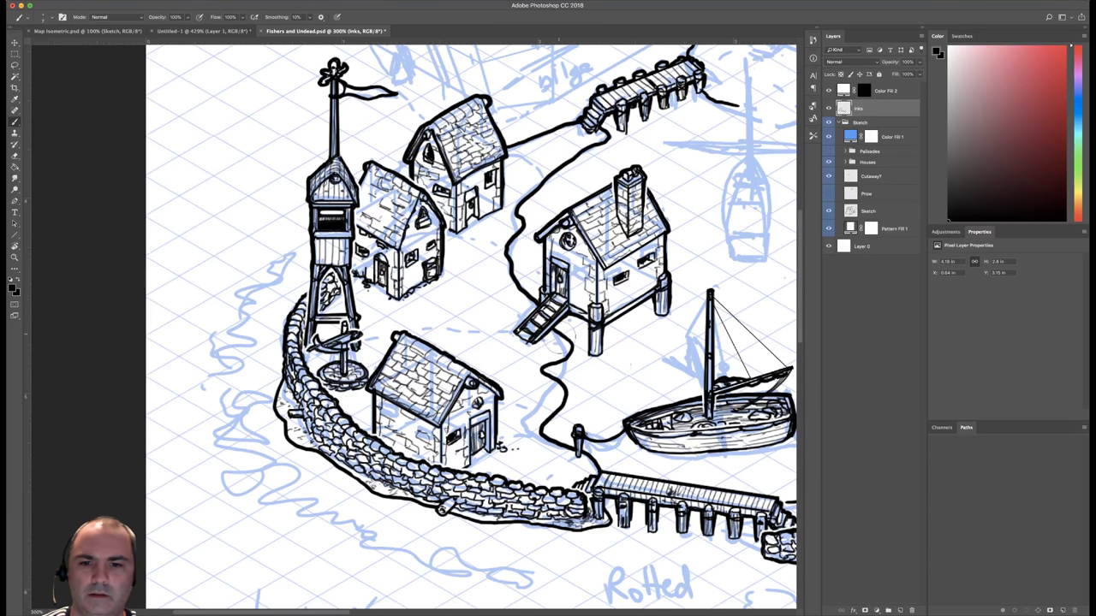
mouse_move(543, 376)
left_mouse_down()
mouse_move(567, 344)
mouse_move(565, 381)
left_mouse_up()
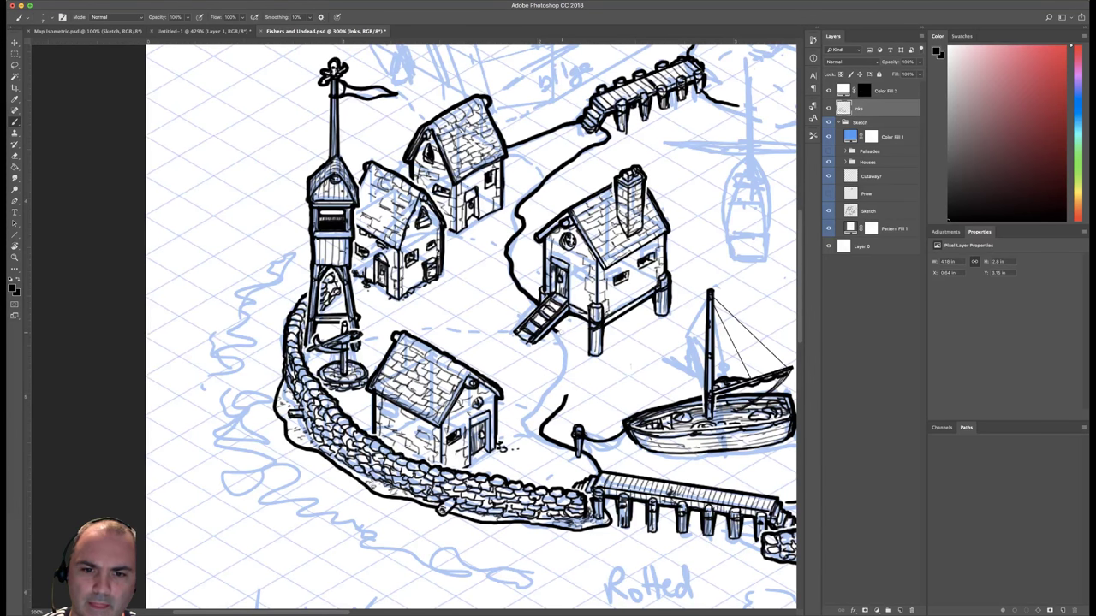
mouse_move(556, 331)
left_mouse_down()
mouse_move(579, 362)
mouse_move(569, 390)
left_mouse_up()
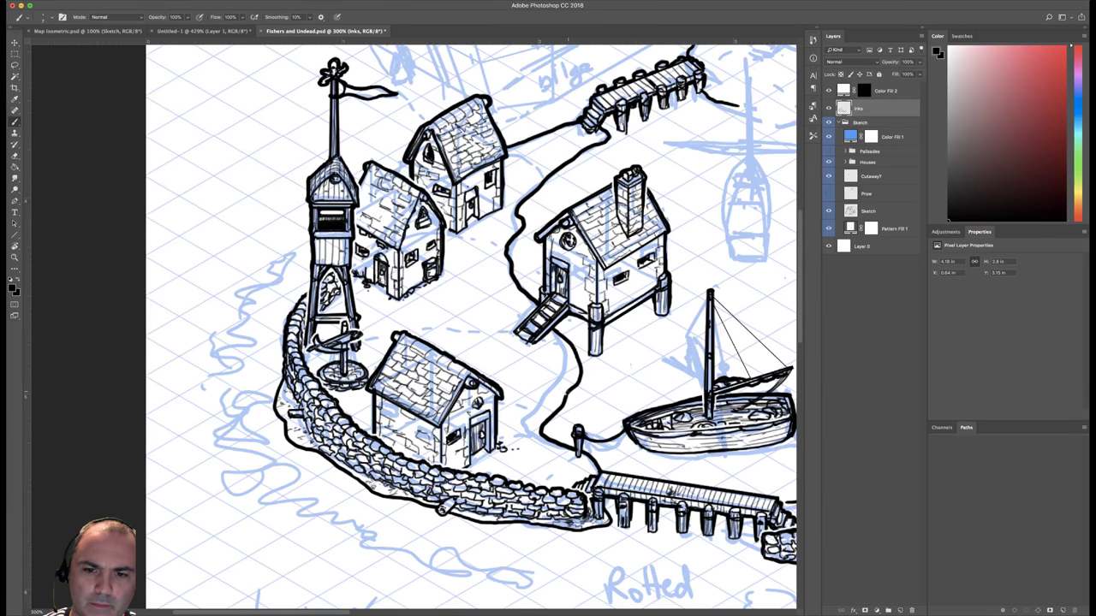
Examine the new shoreline in the context of the whole map and up close.
key("super+minus")
key("super+minus")
key("super+minus")
key("super+minus")
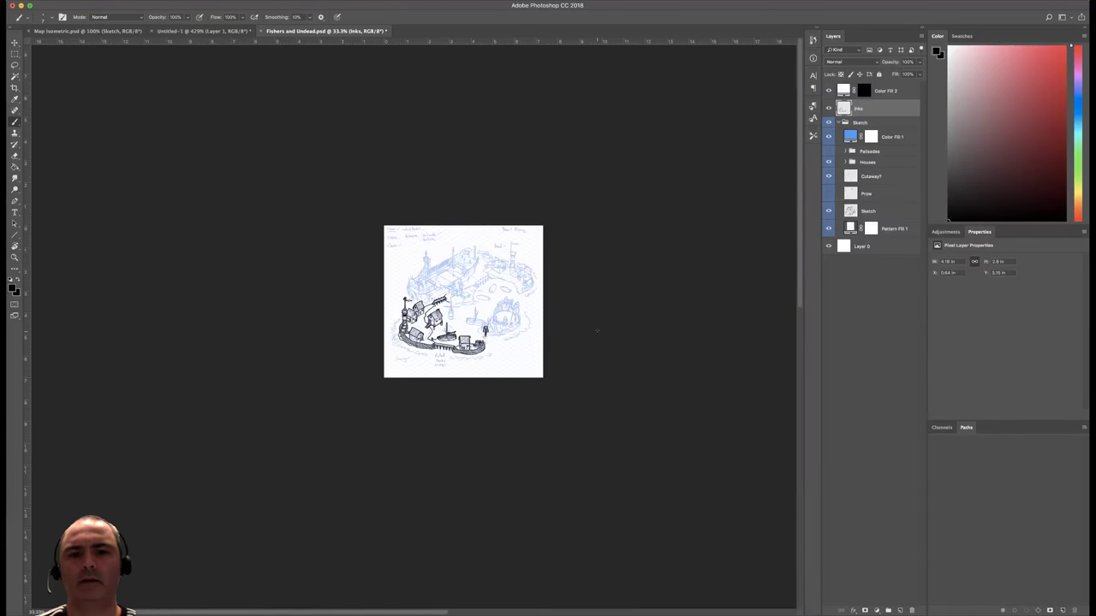
key("super+plus")
key("super+plus")
key("super+plus")
key("super+plus")
key("super+plus")
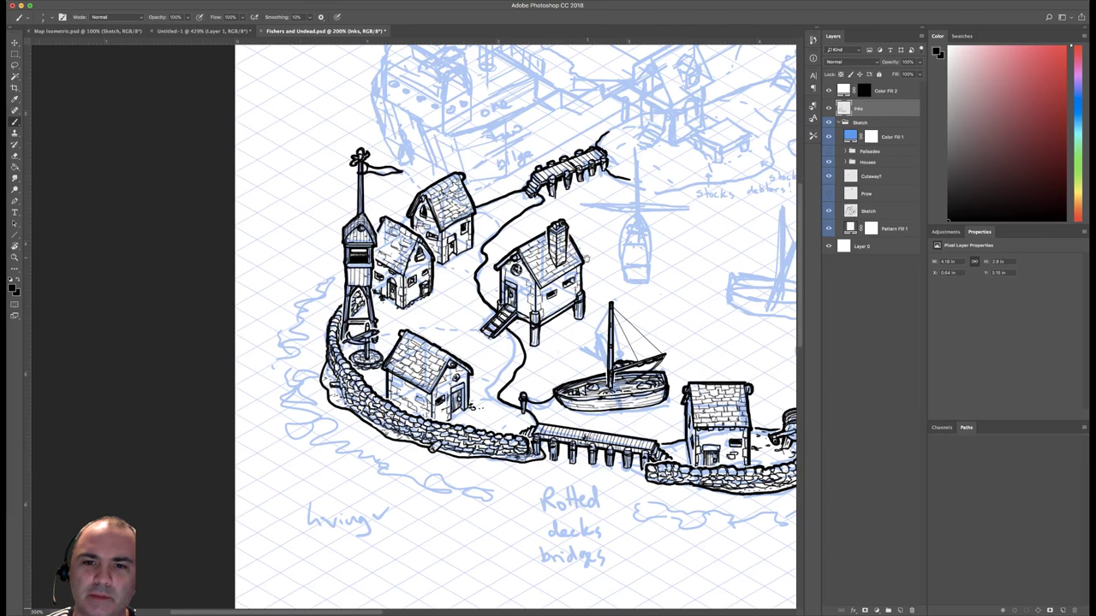
Switch to the 3 px Faber Castell XS brush and add fine shading to the stilted house's steps.
mouse_move(590, 257)
left_mouse_down()
mouse_move(639, 224)
mouse_move(667, 291)
mouse_move(391, 360)
mouse_move(395, 265)
mouse_move(595, 178)
left_mouse_up()
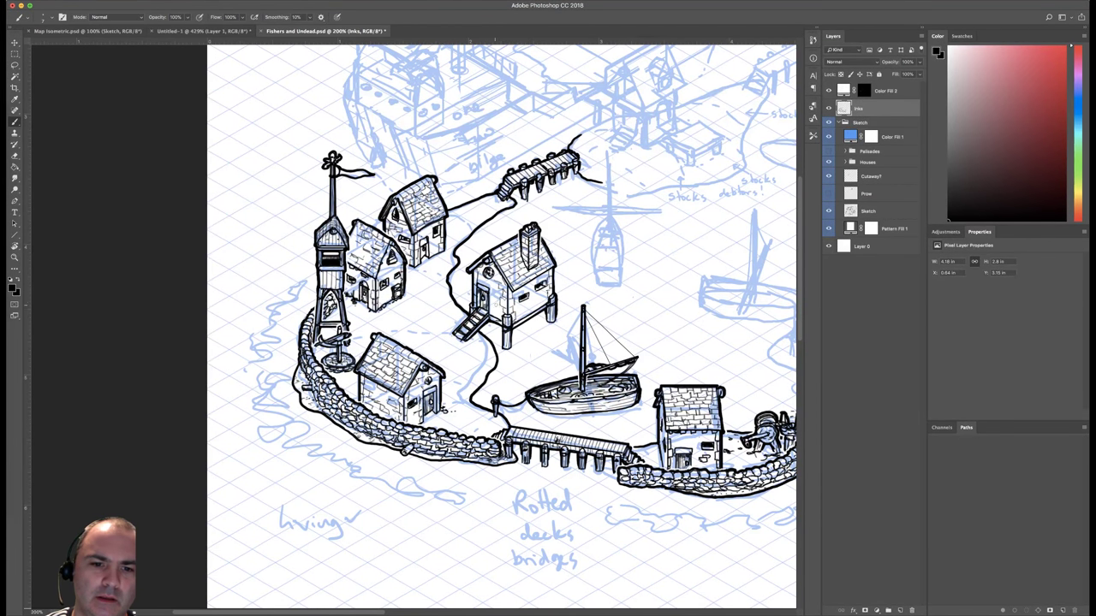
right_click(494, 299)
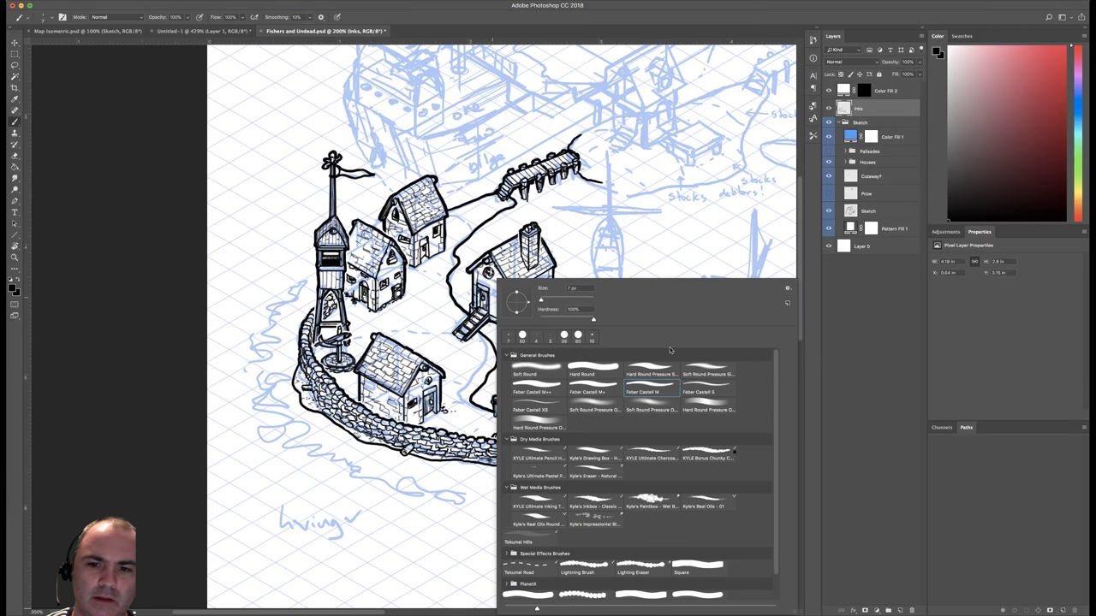
left_click(536, 402)
left_click(465, 333)
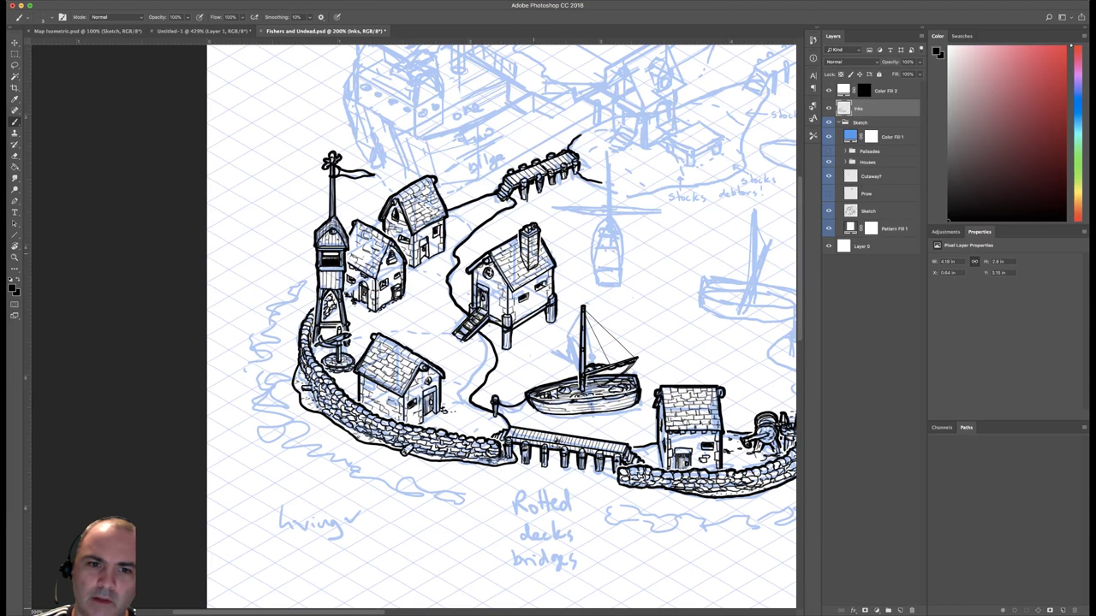
Review the inked village against the remaining blue sketch of the ship and islands.
left_click_drag(686, 248, 552, 232)
key("super+minus")
key("super+minus")
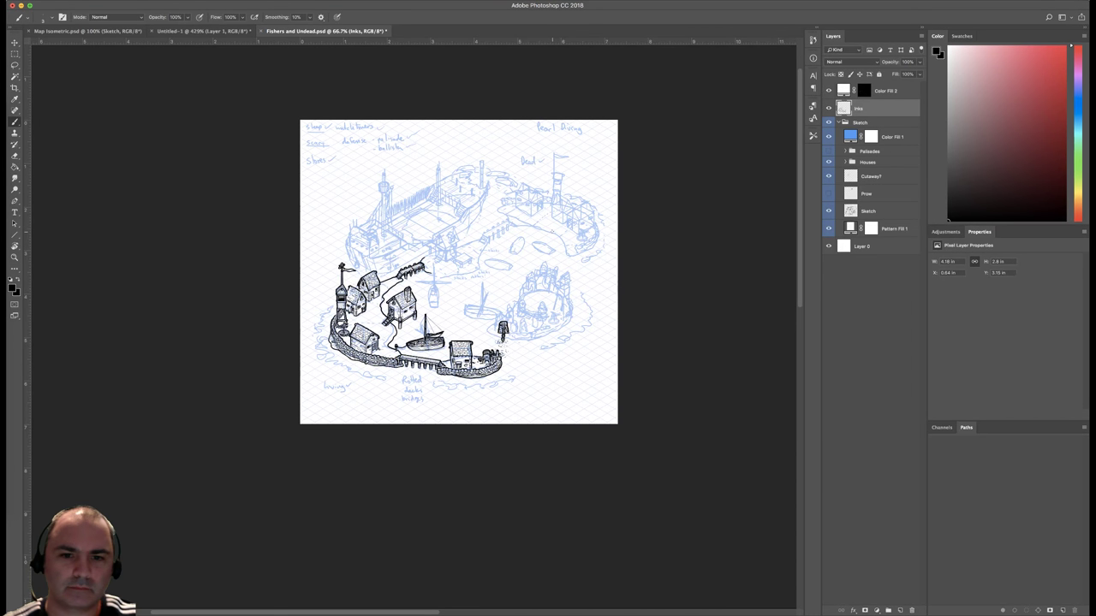
key("super+plus")
key("super+equal")
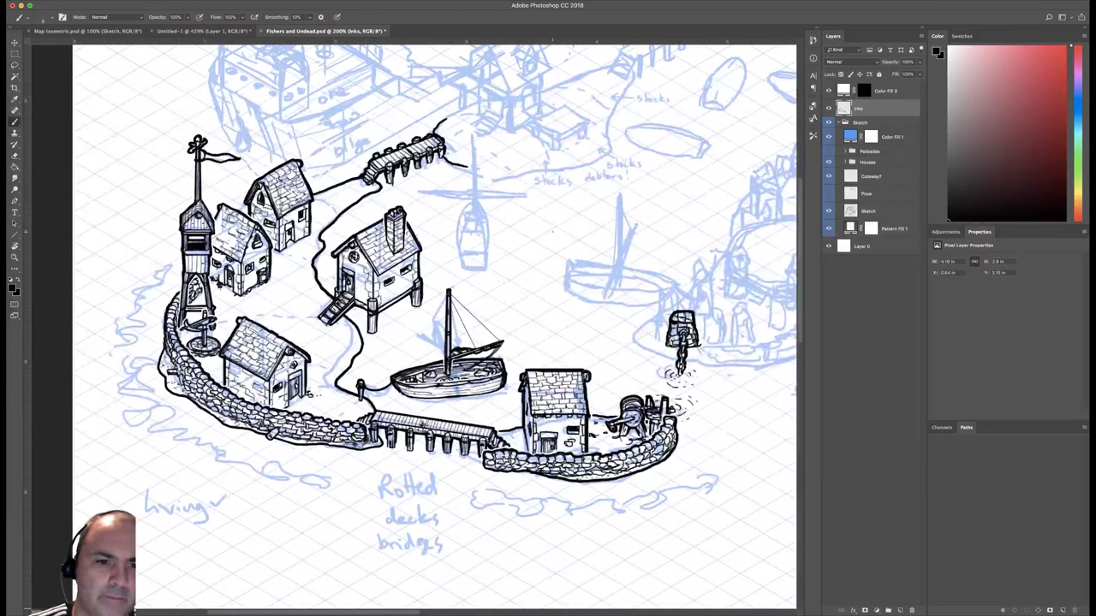
key("super+minus")
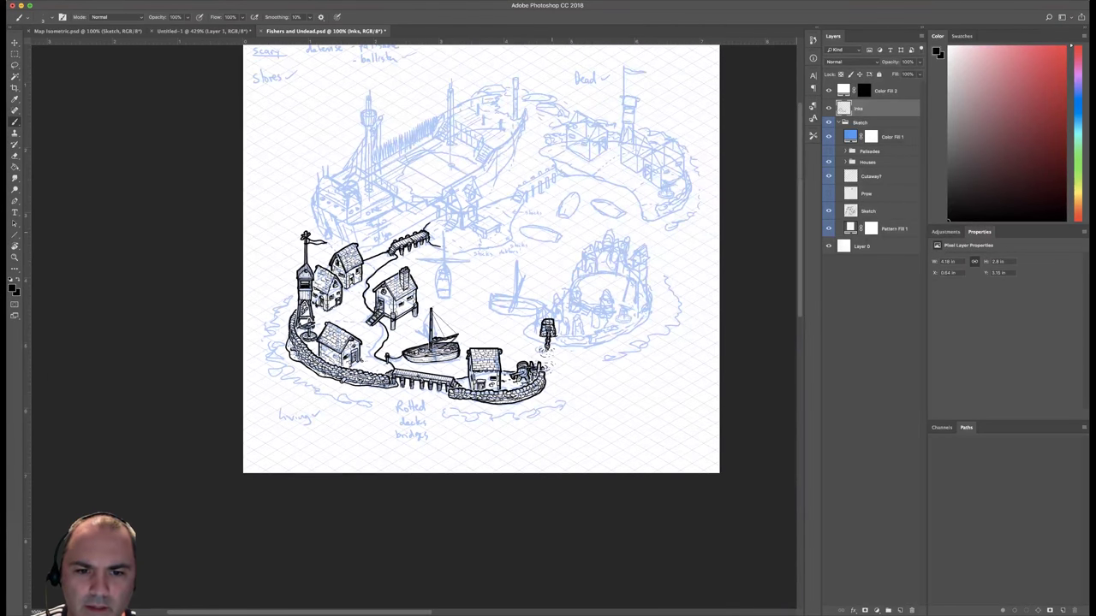
key("super+equal")
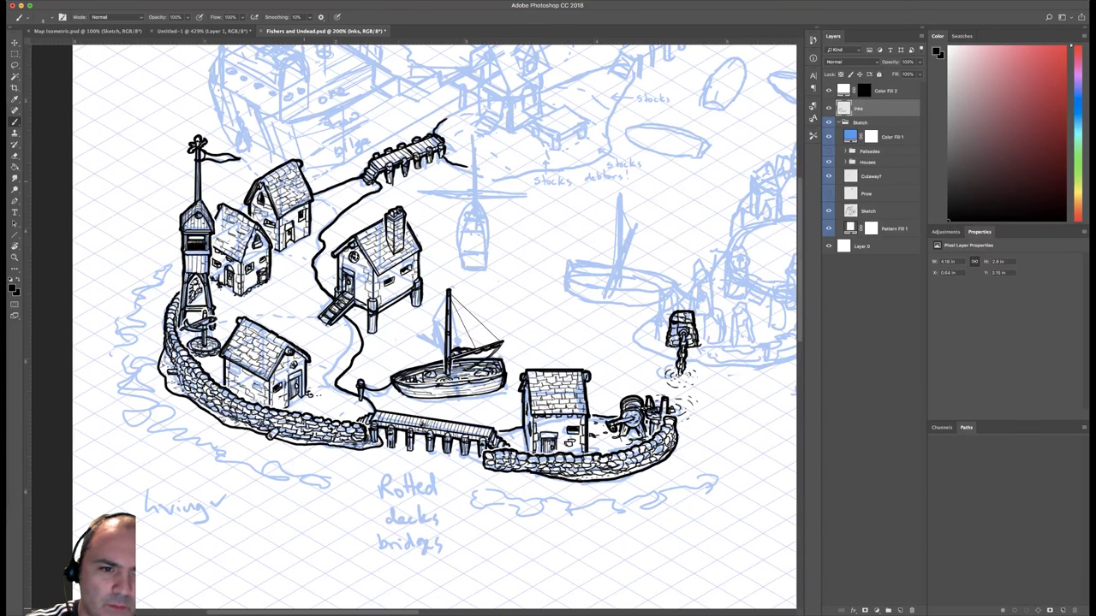
Switch to the Faber Castell S brush and ink a small rounded stack beside the door of the house nearest the stone wall.
left_click_drag(410, 260, 516, 245)
right_click(598, 266)
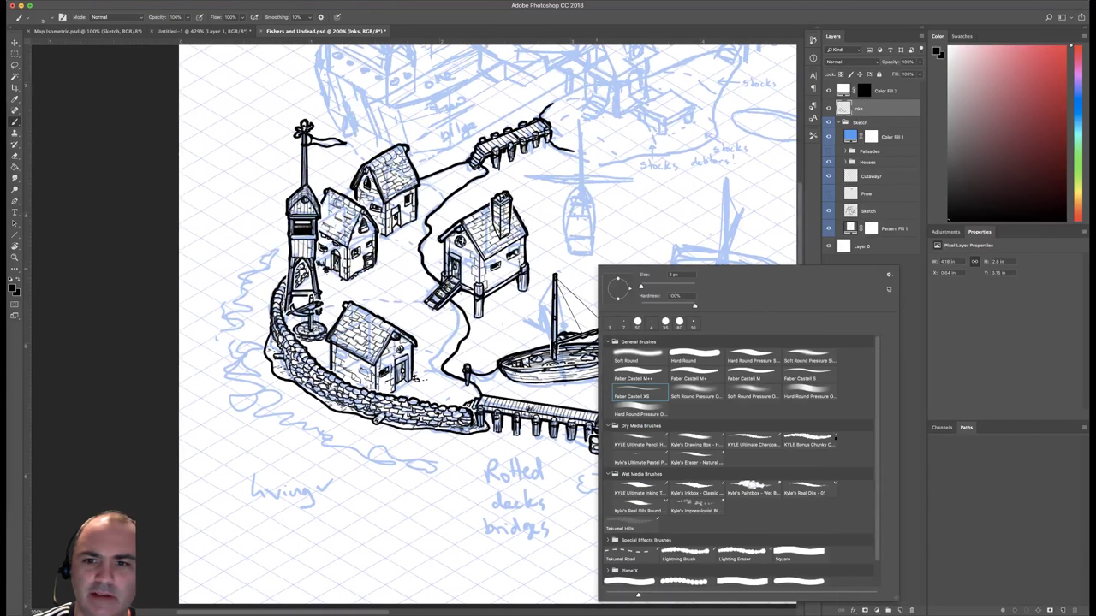
left_click(793, 373)
left_click(422, 279)
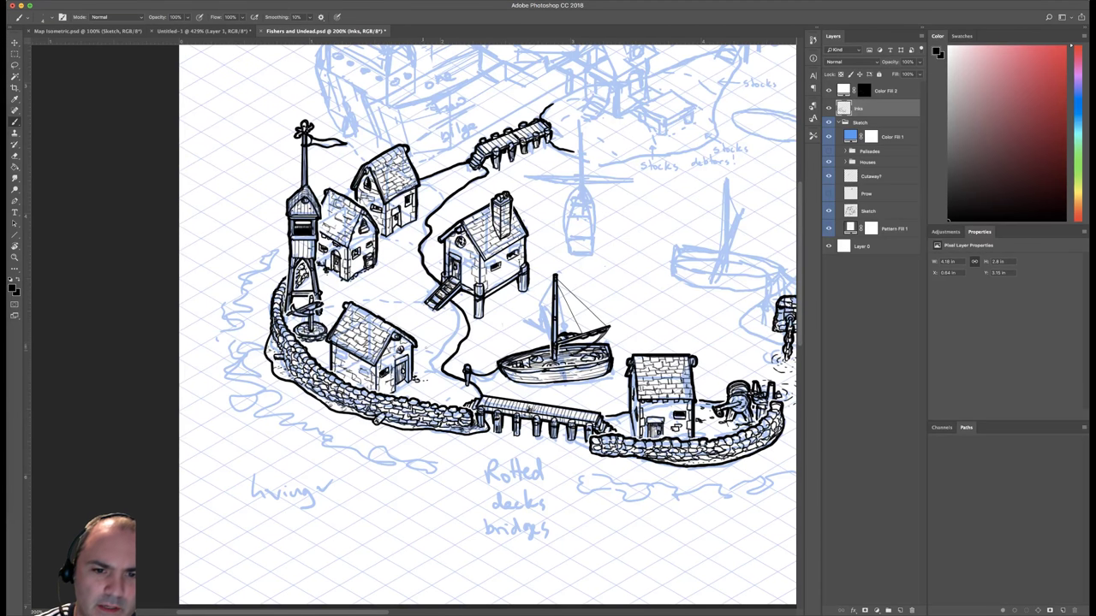
key("super+equal")
left_click_drag(462, 344, 508, 310)
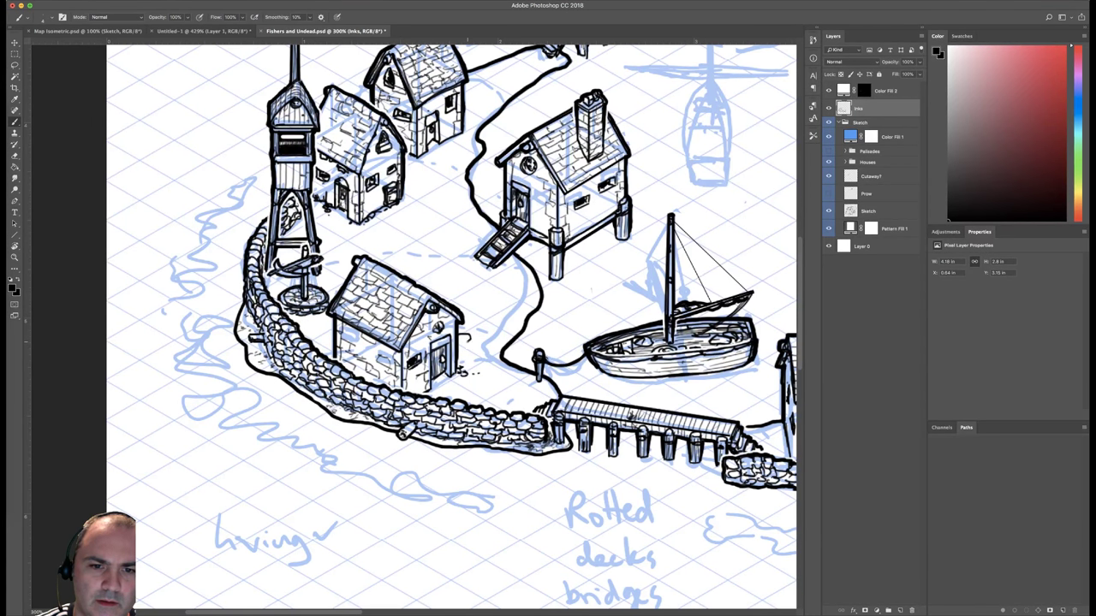
left_click_drag(470, 336, 477, 345)
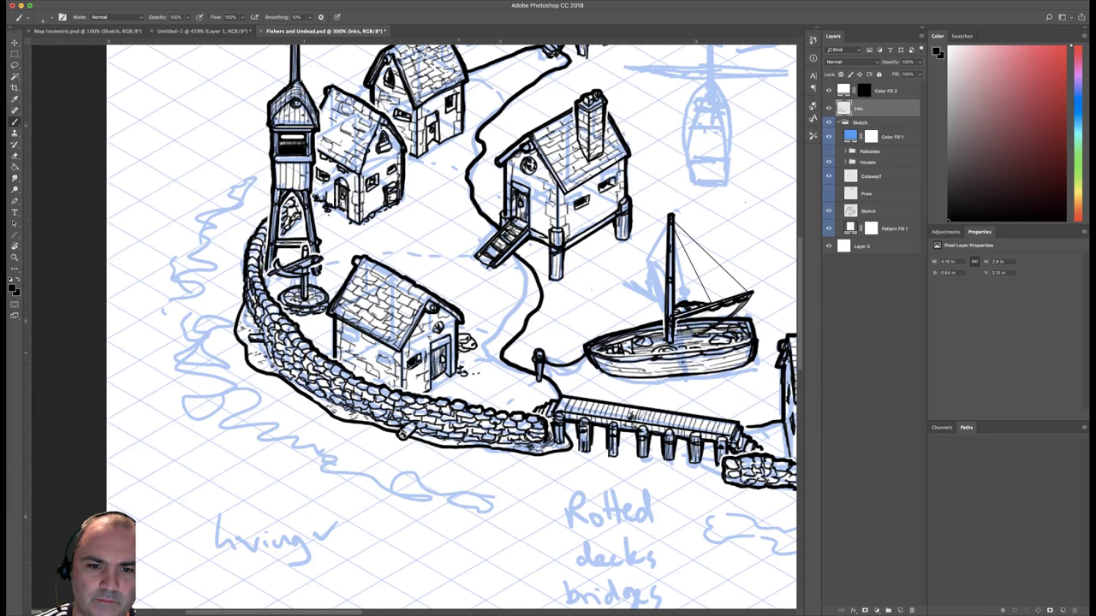
left_click_drag(477, 352, 465, 358)
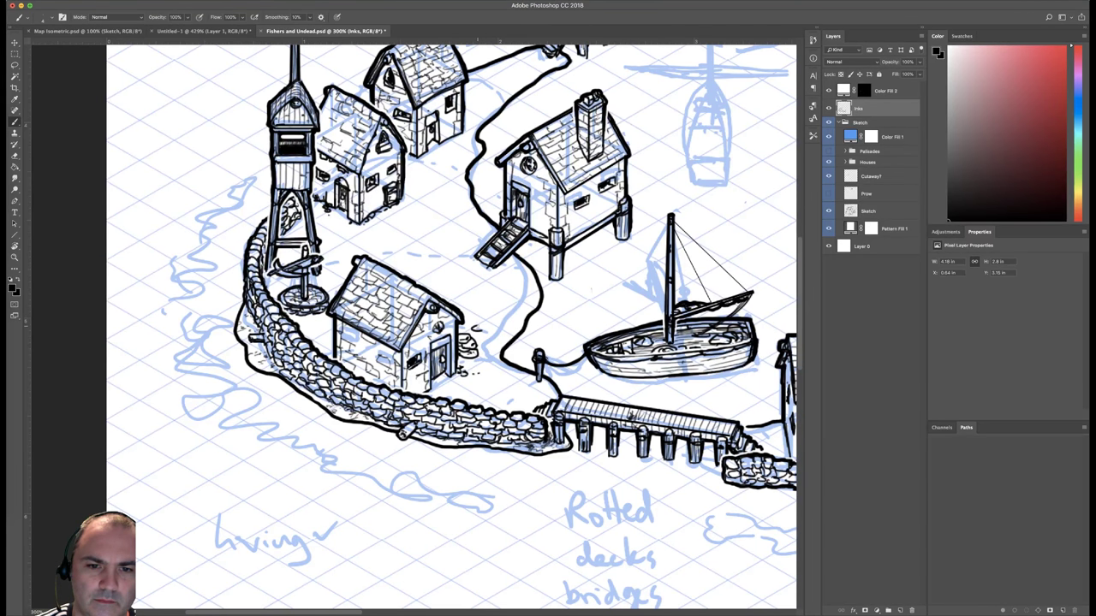
Ink and shade the barrels standing next to the rounded stack by the lower house.
left_click_drag(470, 328, 470, 339)
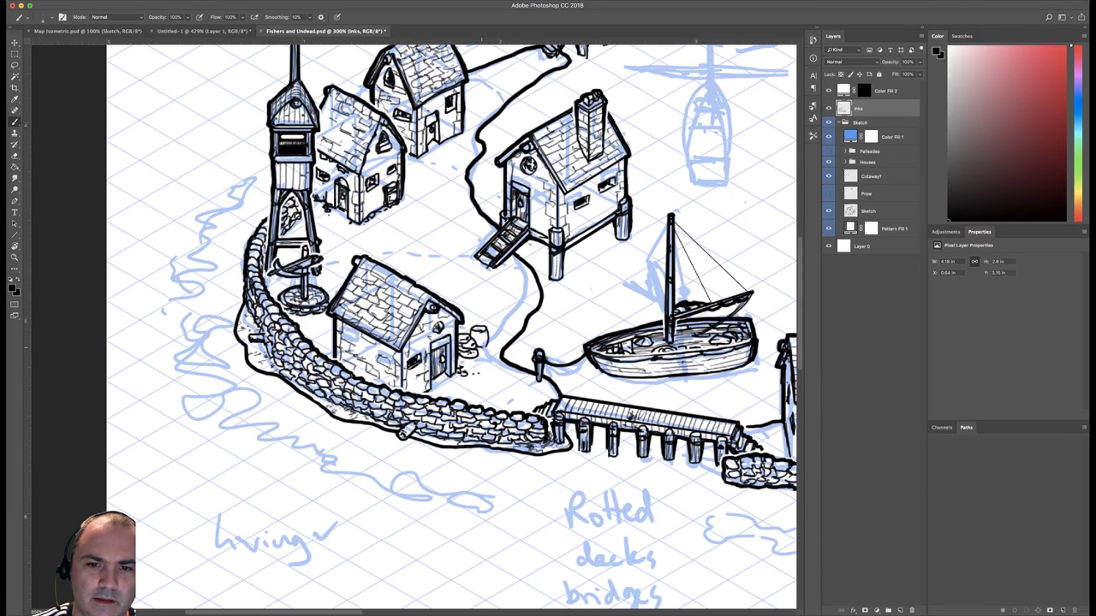
mouse_move(472, 333)
left_mouse_down()
mouse_move(485, 332)
mouse_move(486, 348)
left_mouse_up()
left_click_drag(475, 318, 490, 319)
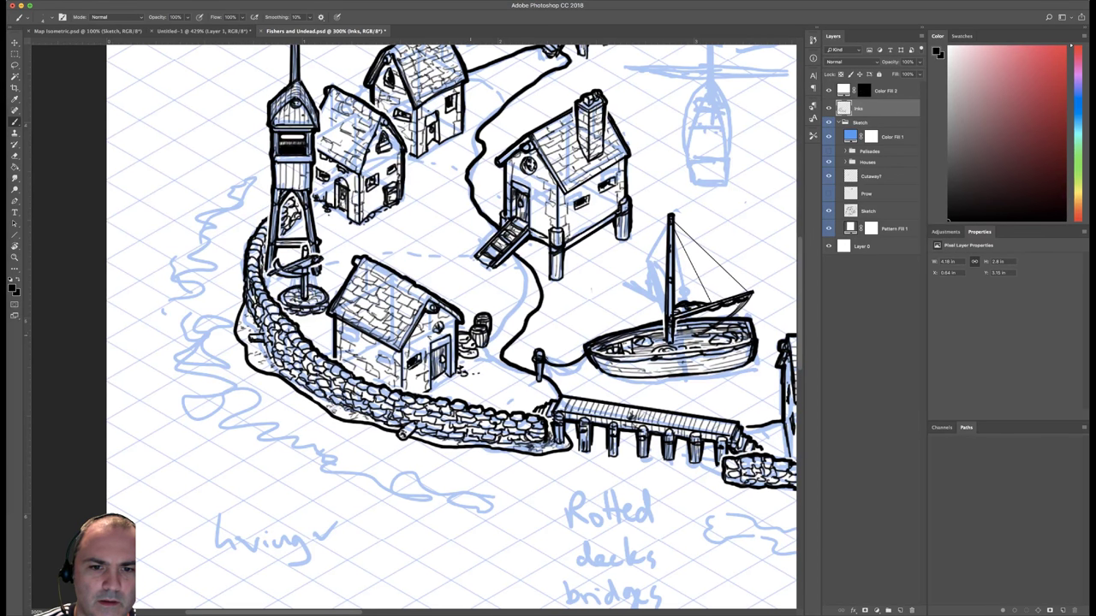
Select the Color Fill 2 layer mask and return to the Inks layer.
key("super+minus")
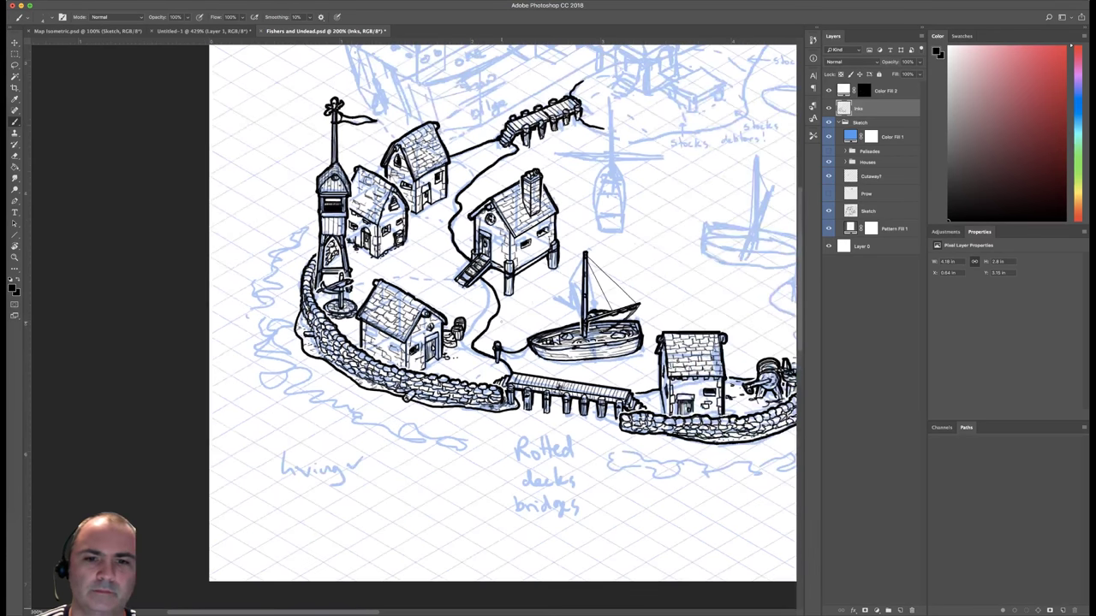
key("super+minus")
key("super+equal")
key("super+equal")
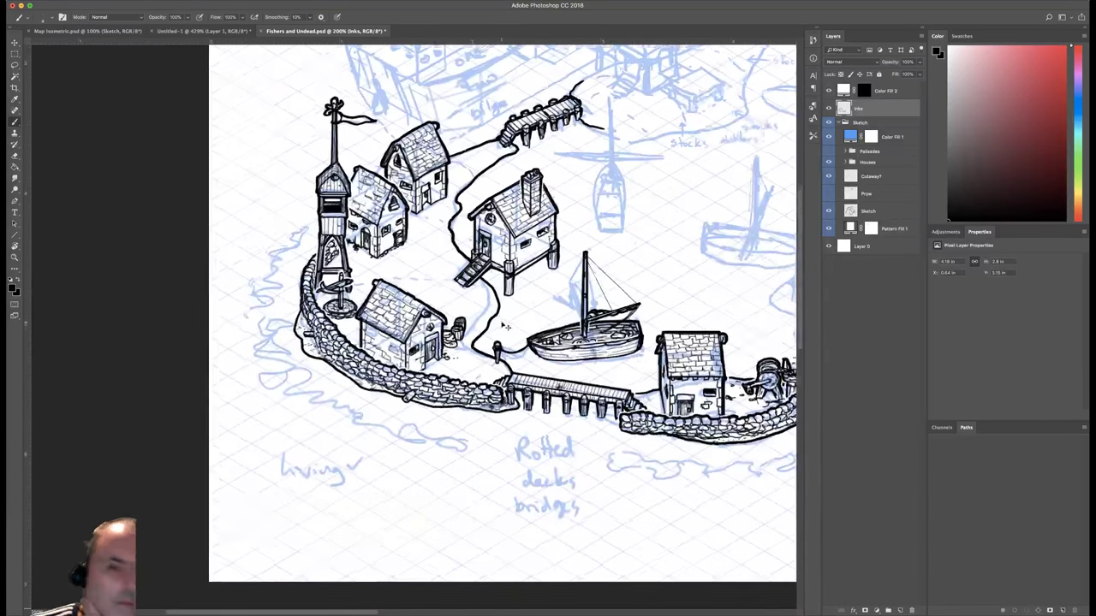
left_click(864, 90)
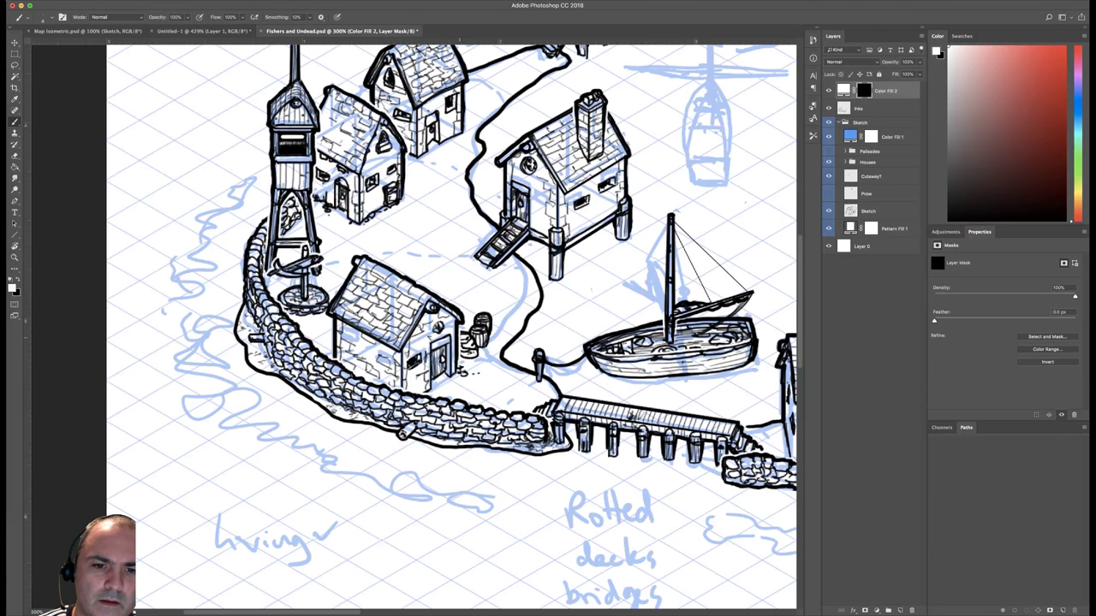
key("super+minus")
key("super+minus")
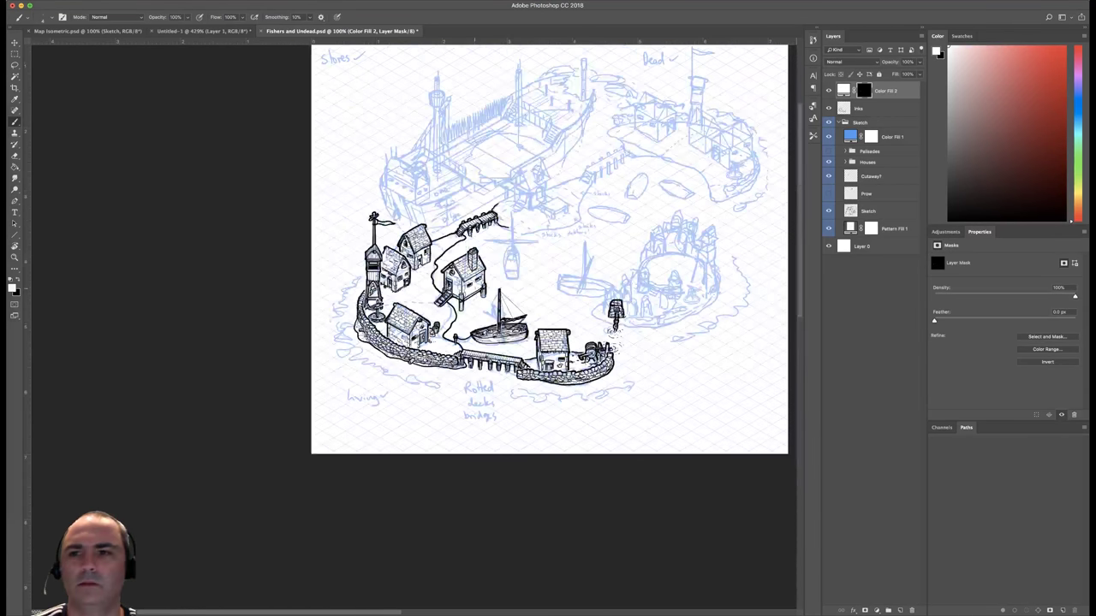
left_click(843, 110)
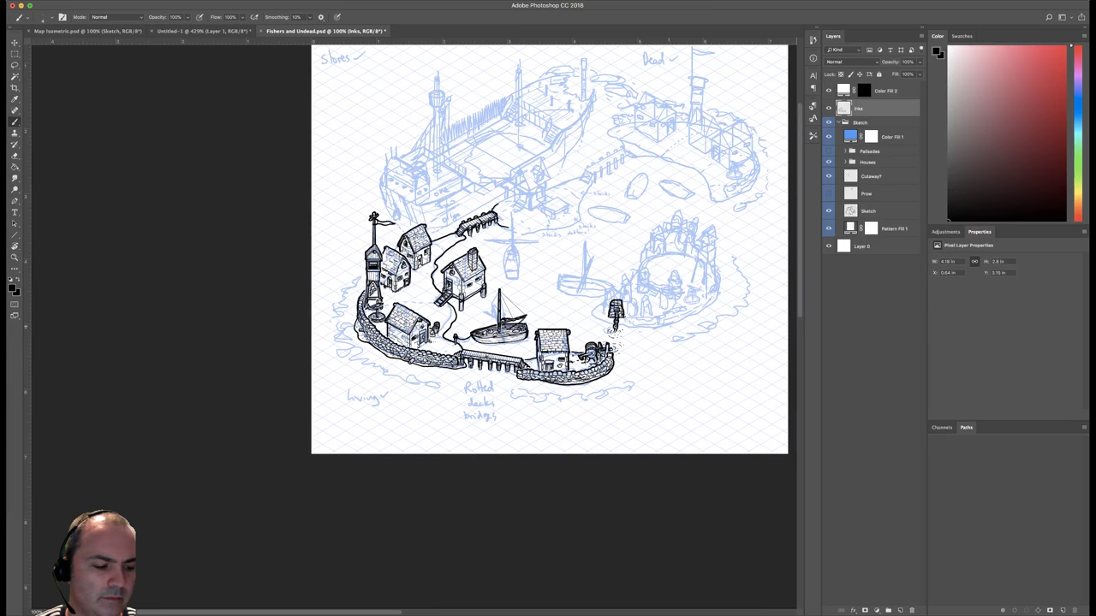
left_click_drag(534, 282, 596, 267)
key("super+plus")
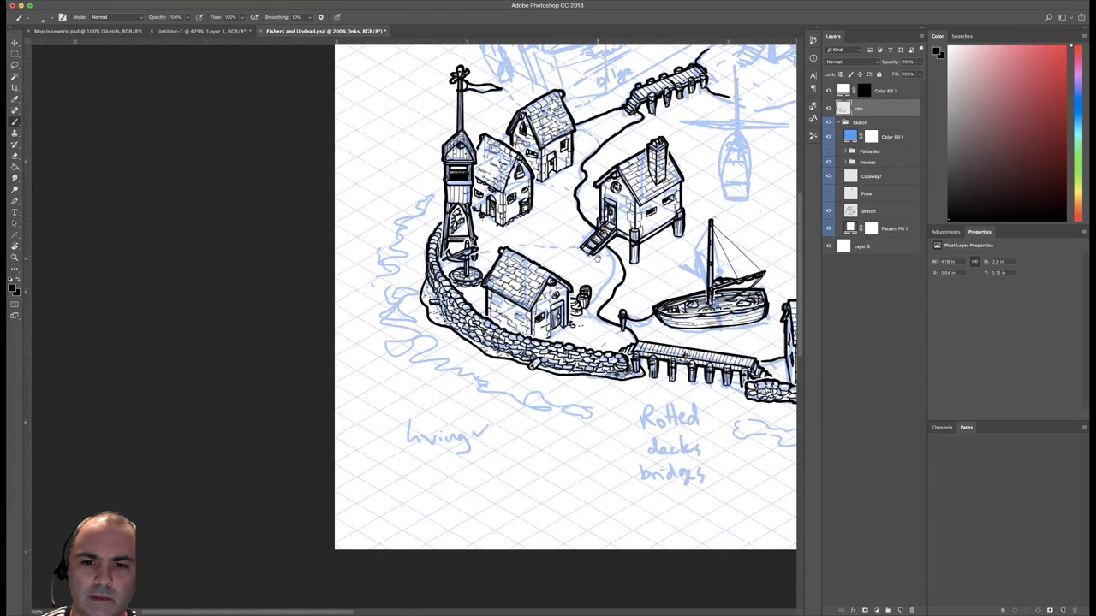
key("super+minus")
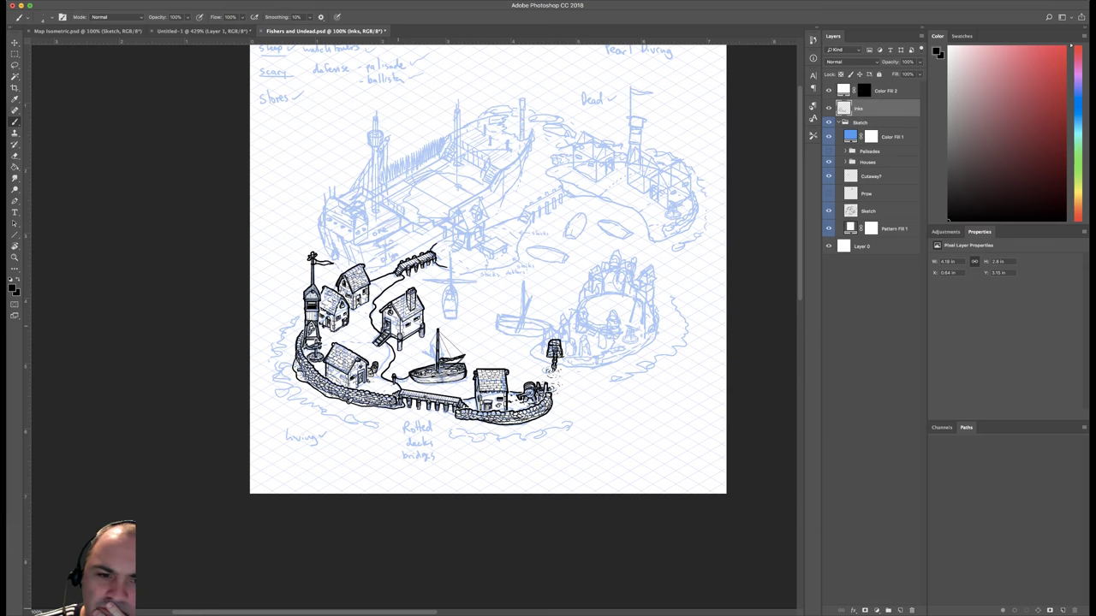
key("super+plus")
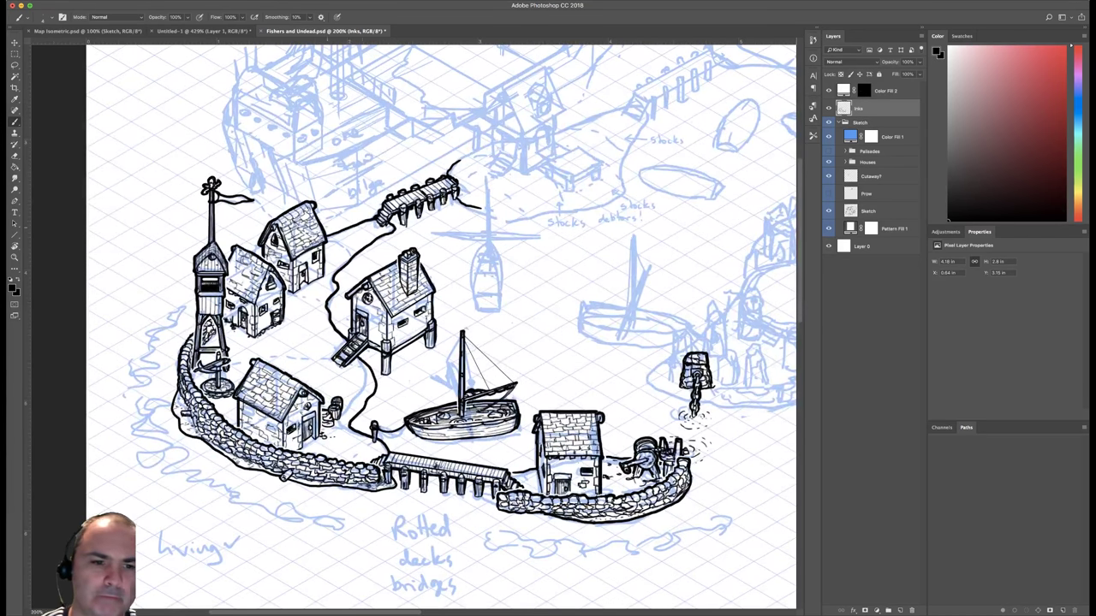
Ink grass tufts and small ground marks on the open ground between the upper houses and the stilted house.
left_click_drag(437, 251, 534, 218)
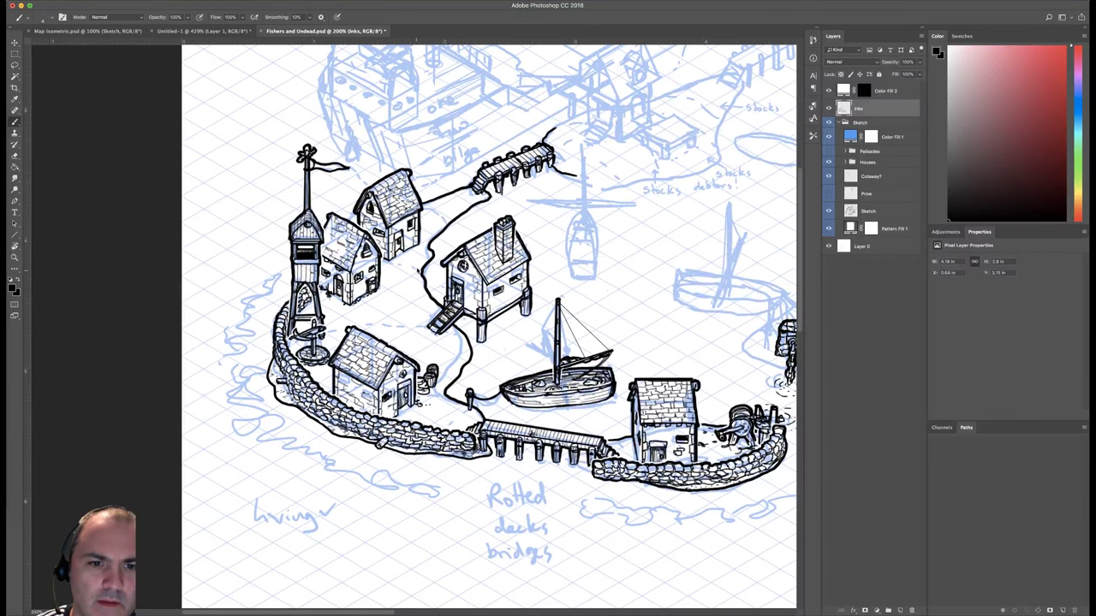
right_click(419, 273)
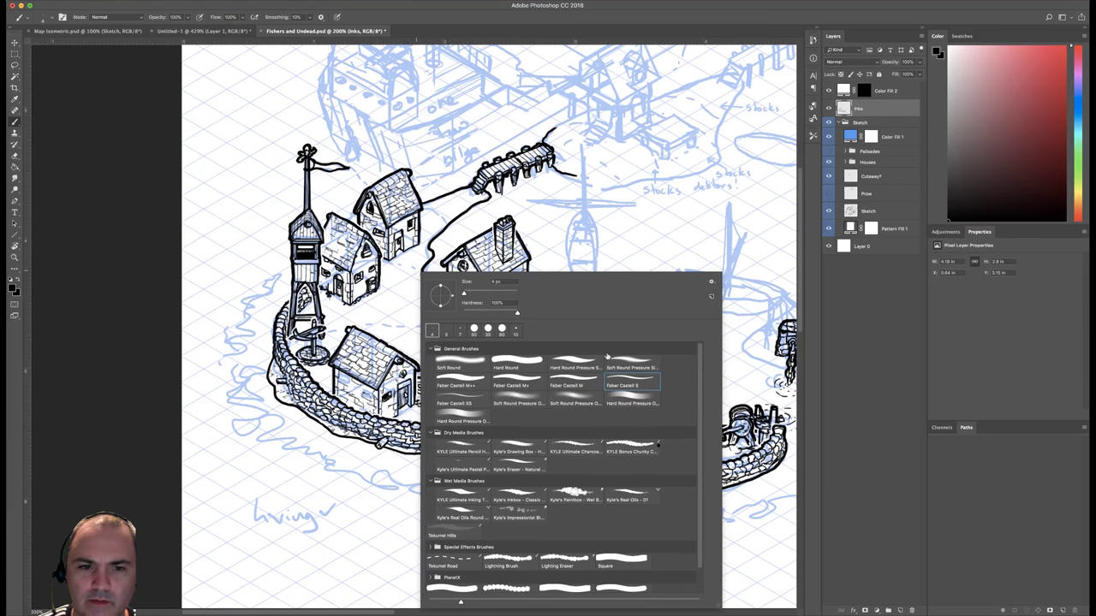
key("Escape")
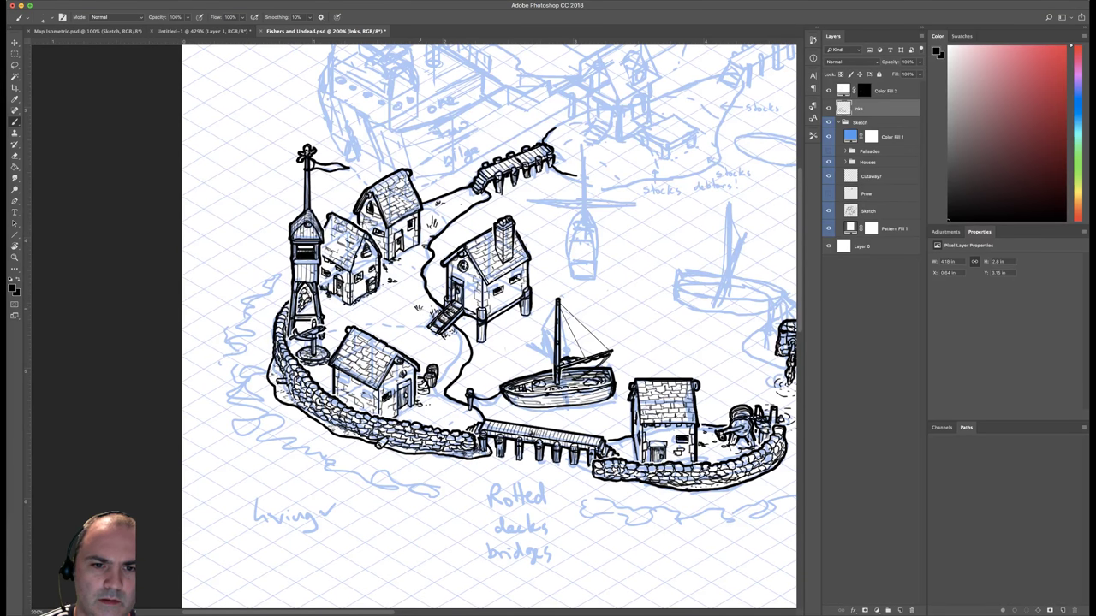
left_click_drag(412, 316, 422, 316)
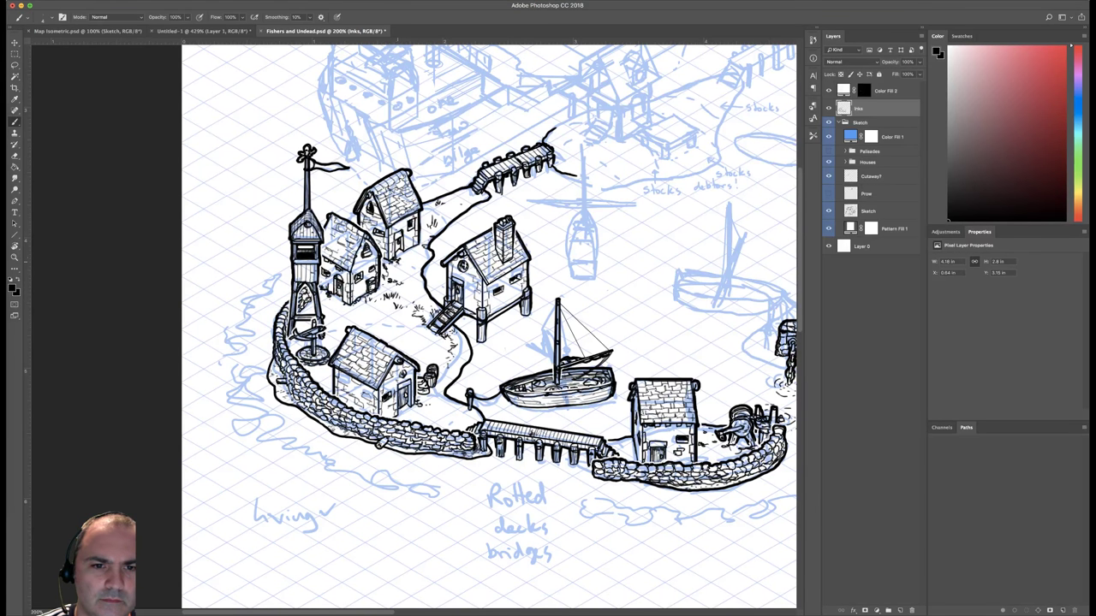
left_click_drag(396, 264, 399, 271)
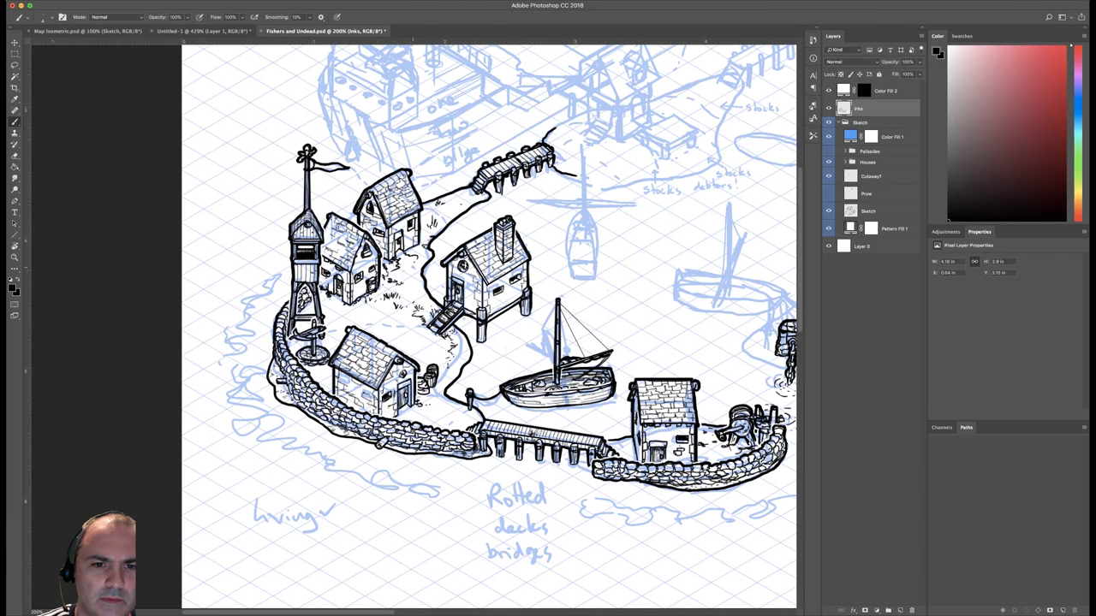
left_click_drag(407, 269, 417, 269)
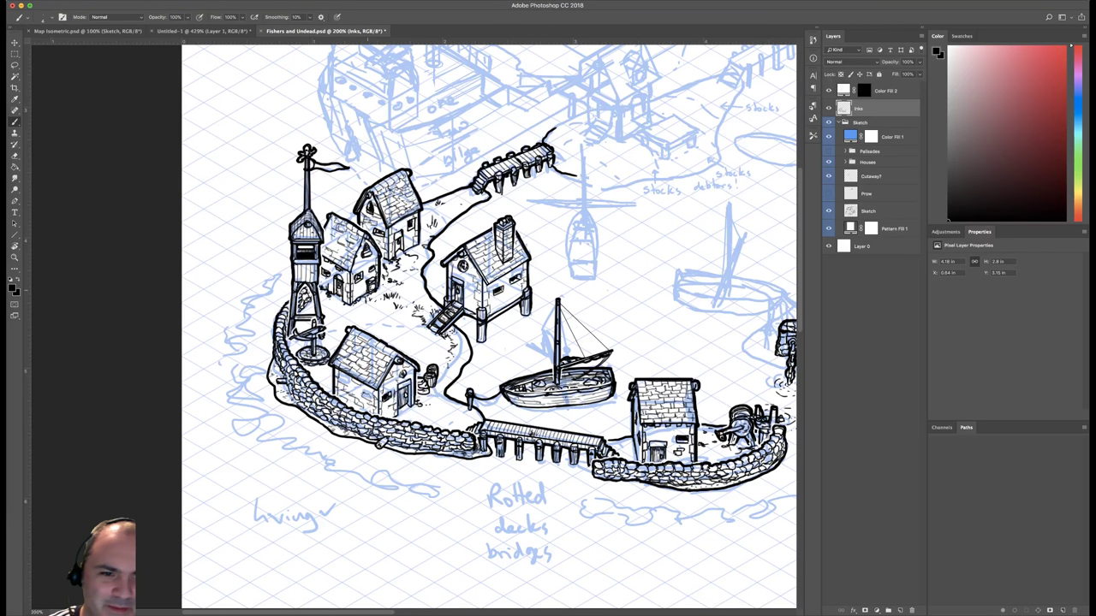
Ink more grass, pebbles and ground texture around the lower house and down to the bridge landing.
left_click_drag(345, 308, 352, 310)
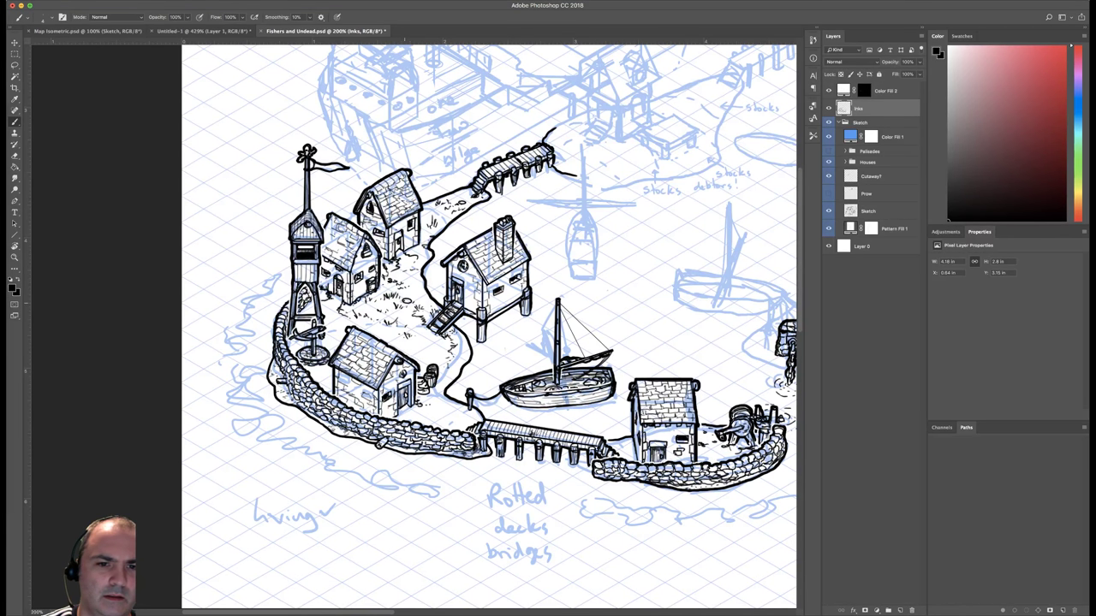
left_click_drag(413, 351, 420, 347)
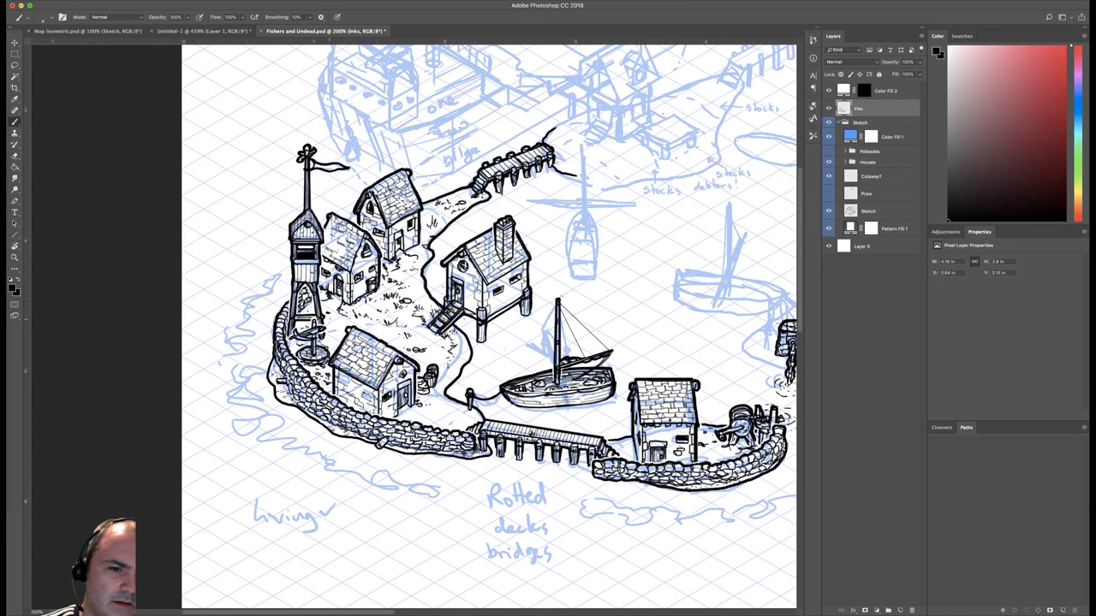
left_click_drag(331, 335, 337, 339)
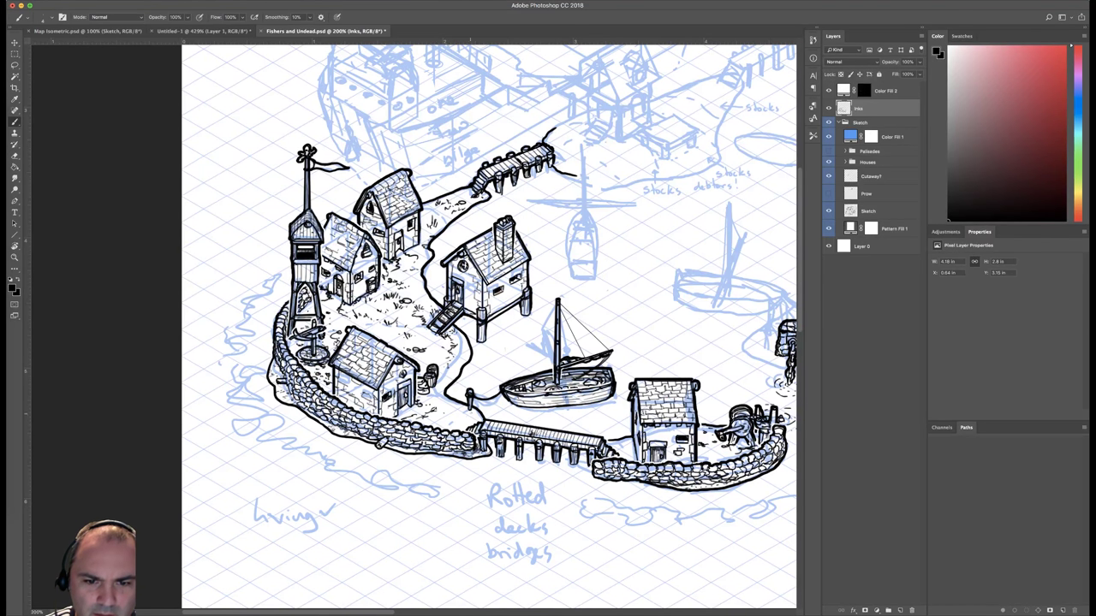
left_click_drag(459, 417, 476, 417)
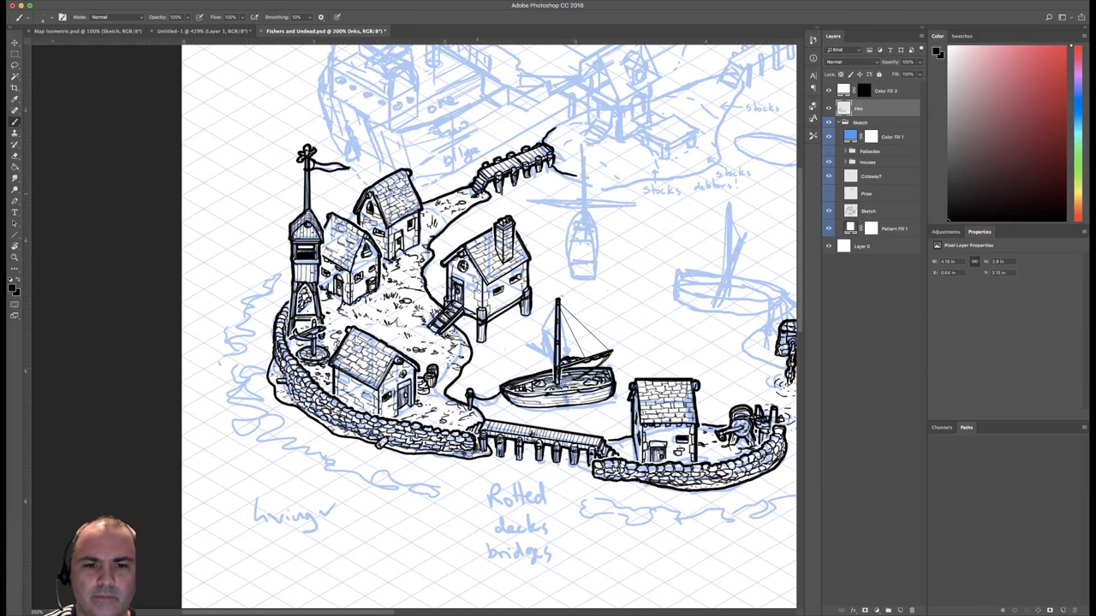
Review the textured village against the remaining blue sketch of the ship, the stocks island and the other islands.
key("super+minus")
key("super+minus")
key("super+plus")
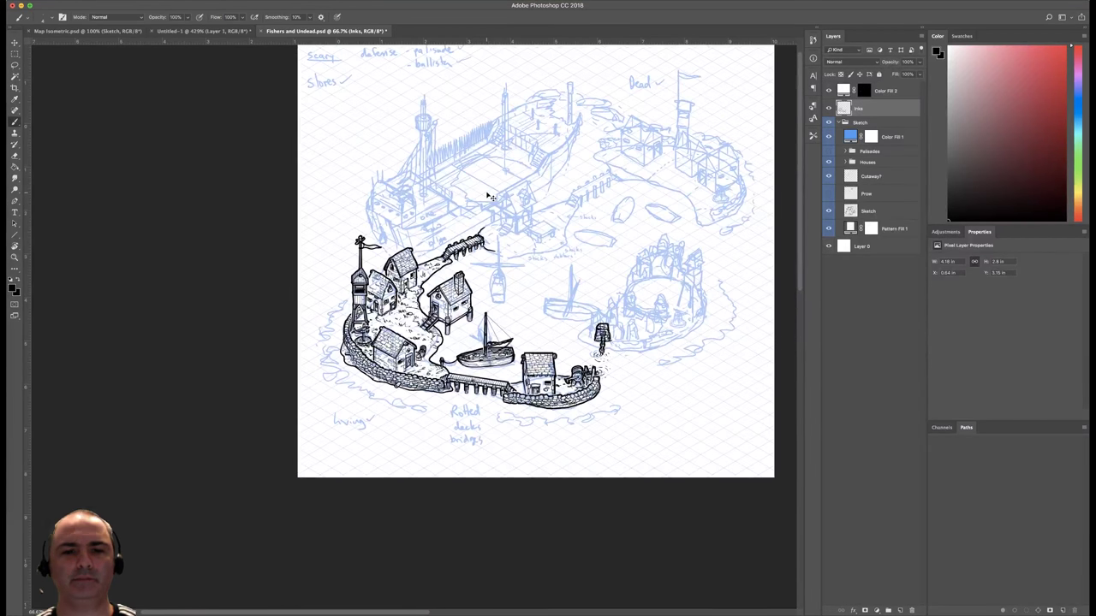
scroll(413, 331, "up", 3)
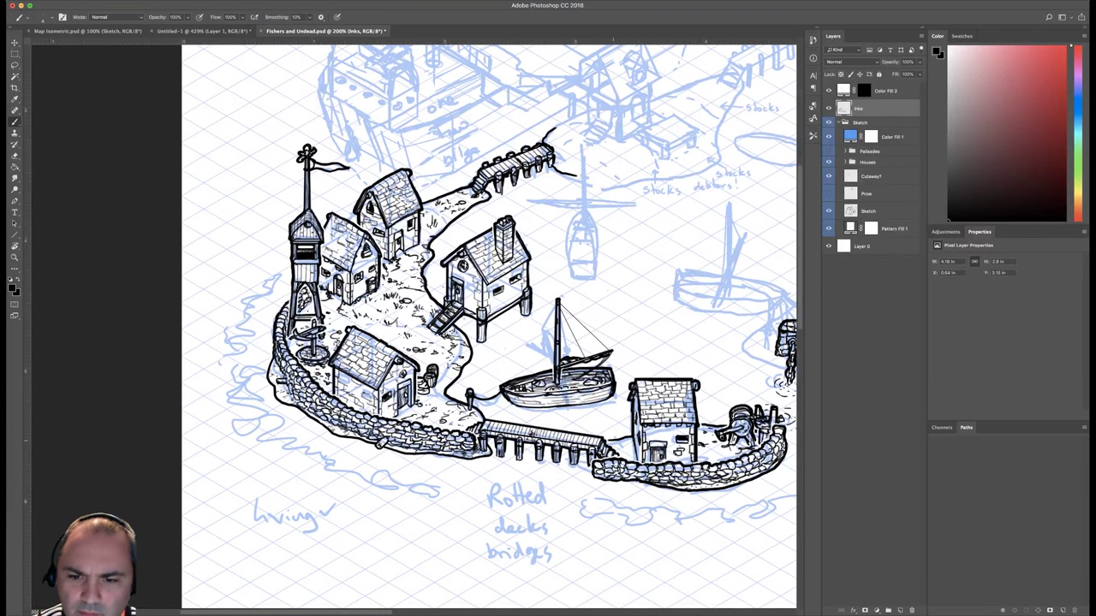
scroll(488, 326, "down", 5)
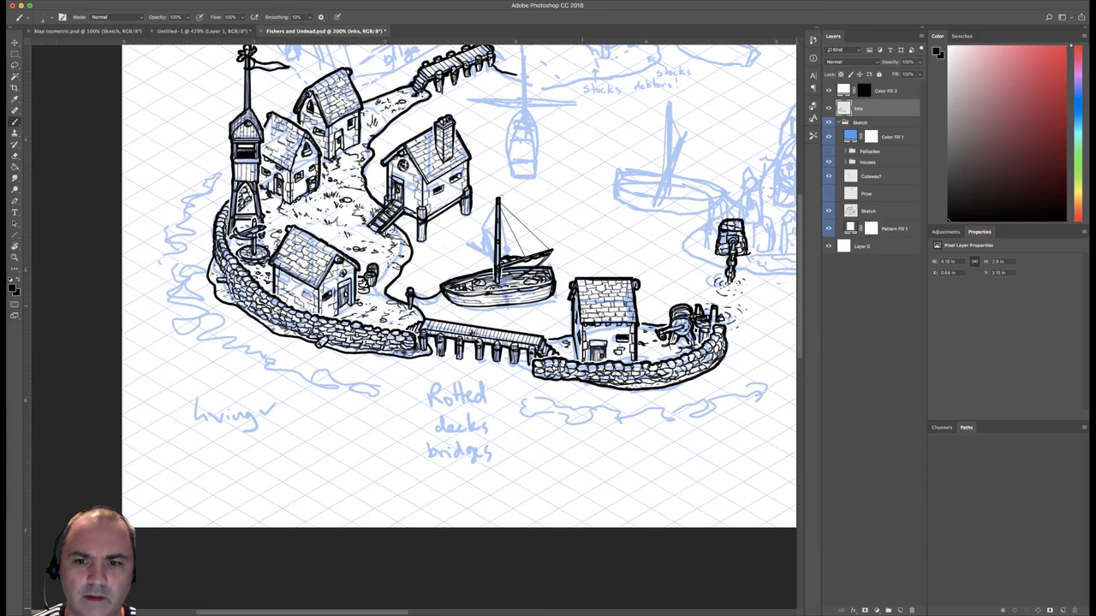
scroll(480, 342, "down", 2)
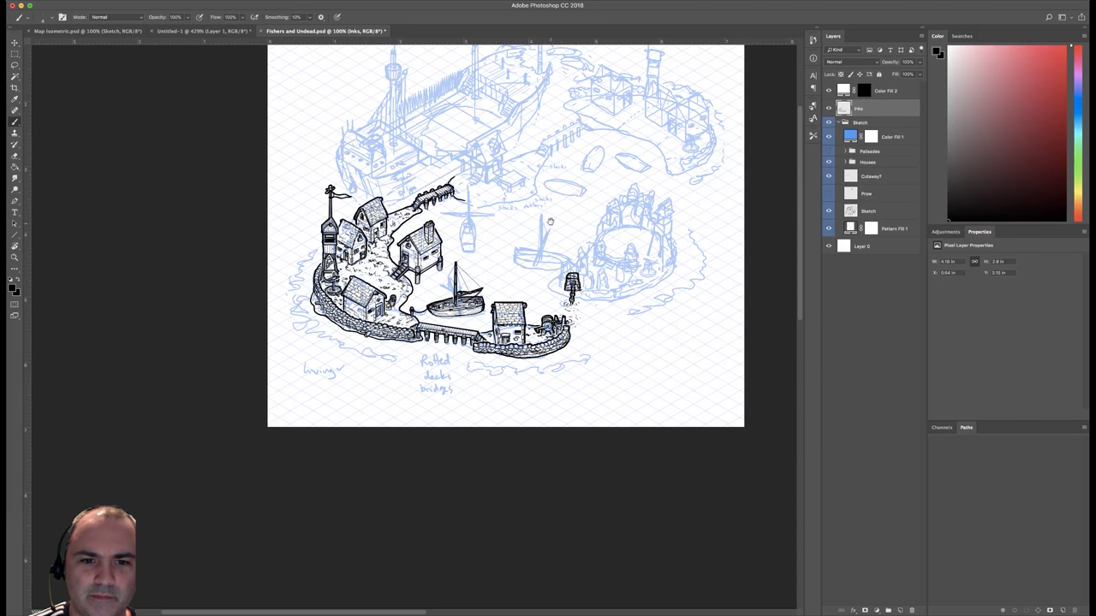
left_click_drag(550, 222, 556, 300)
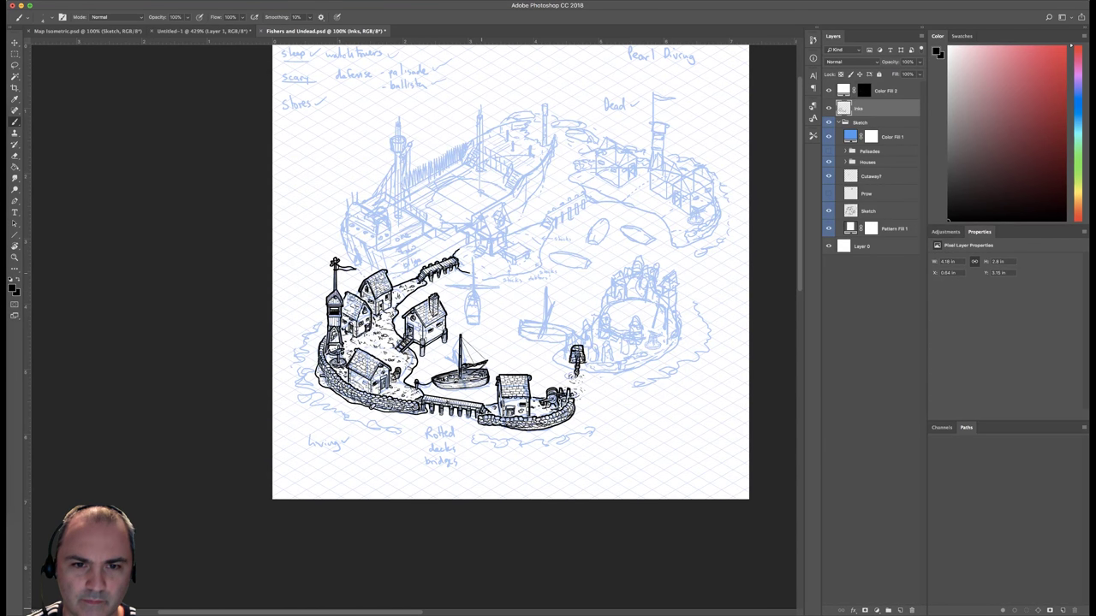
left_click_drag(491, 282, 487, 268)
key("super+plus")
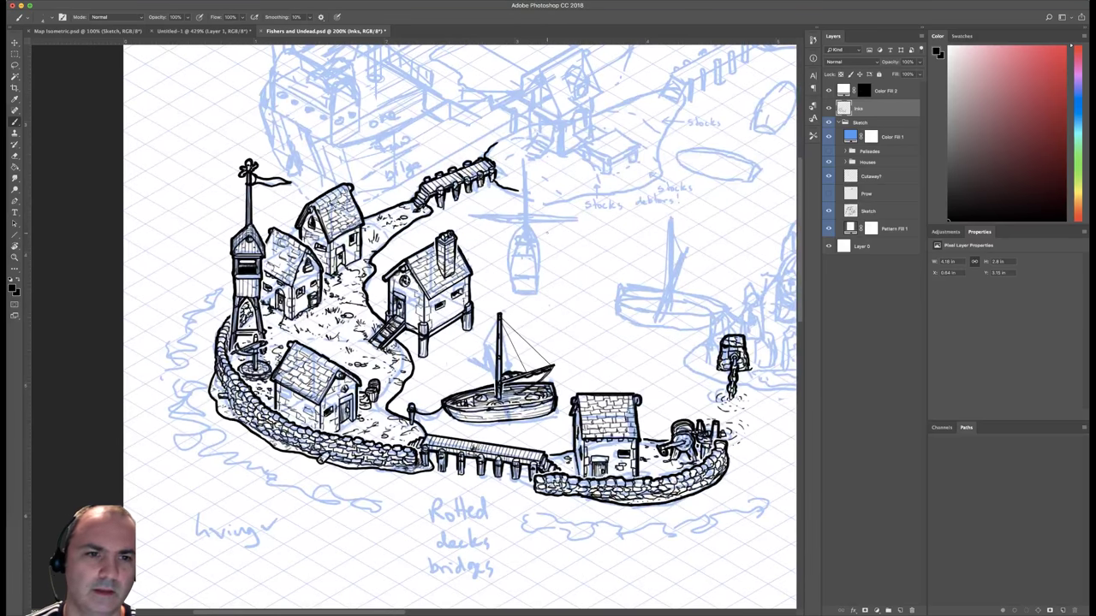
key("super+minus")
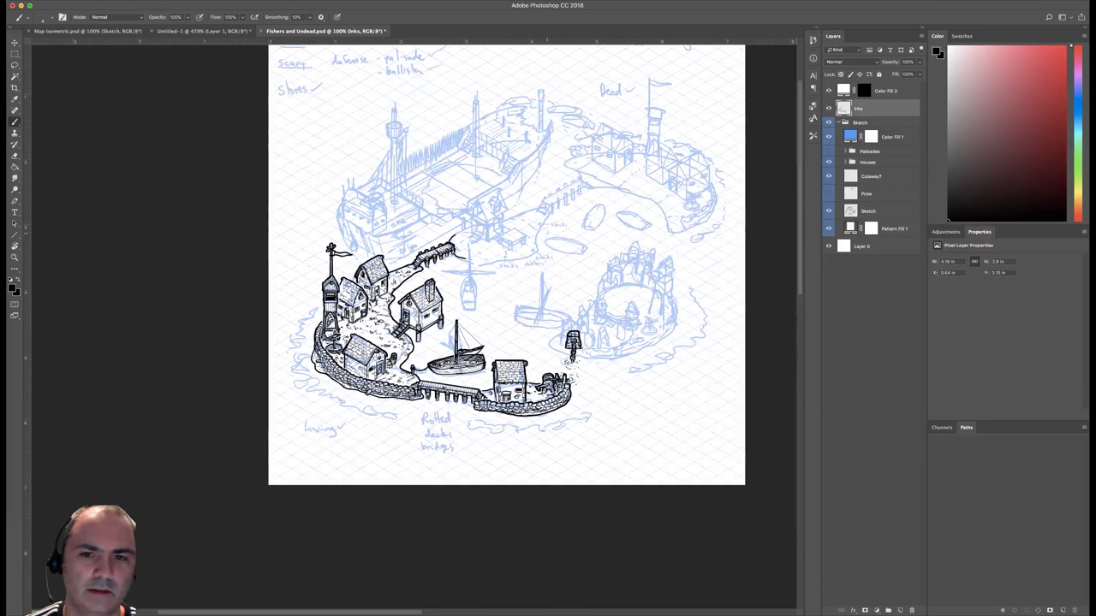
mouse_move(599, 276)
left_mouse_down()
mouse_move(584, 268)
mouse_move(591, 255)
mouse_move(578, 276)
left_mouse_up()
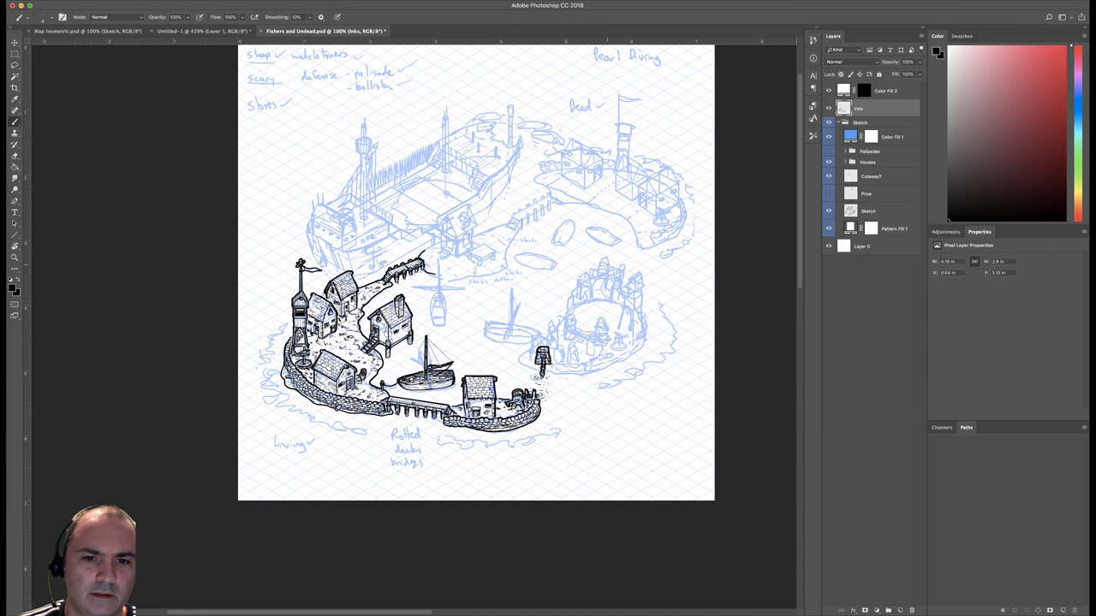
key("super+plus")
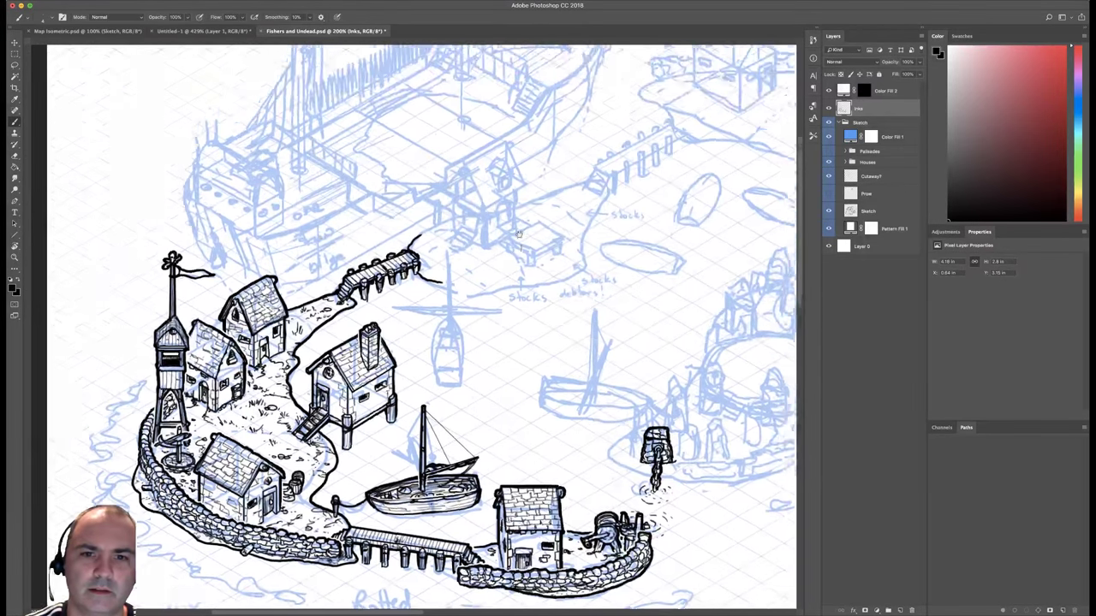
left_click_drag(519, 234, 511, 261)
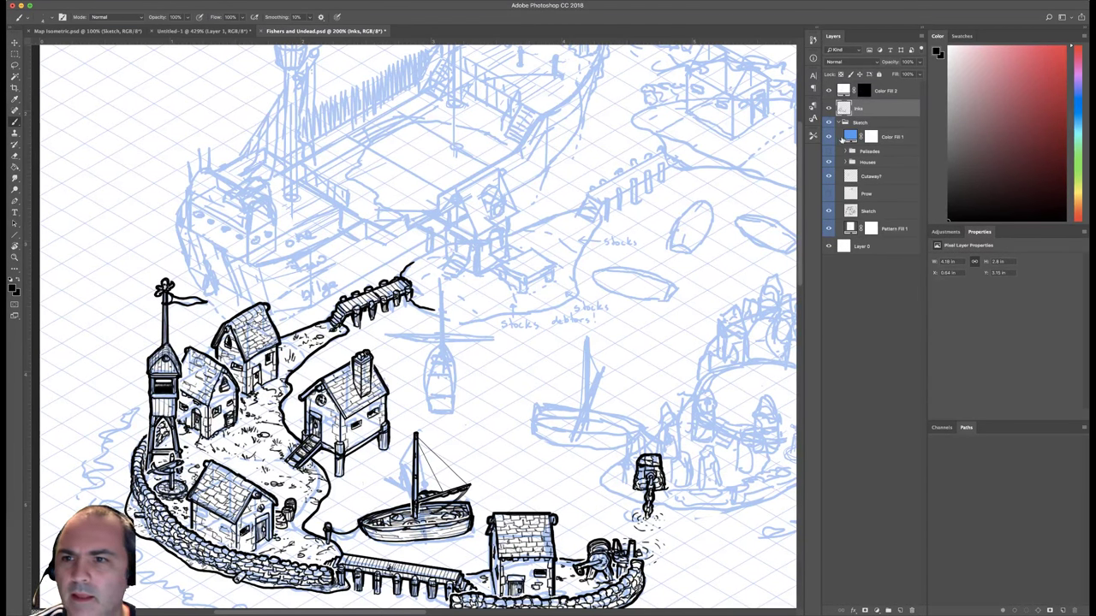
Set the Sketch group's opacity to 100% and hide the Inks layer, with the Sketch layer active for drawing.
left_click(854, 123)
left_click(920, 62)
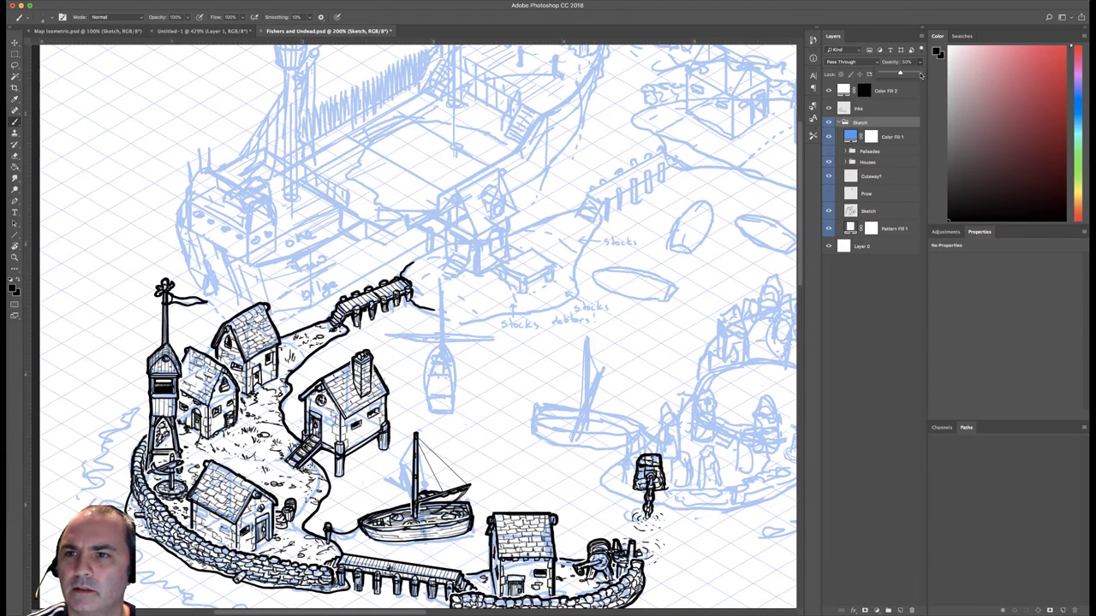
left_click(921, 74)
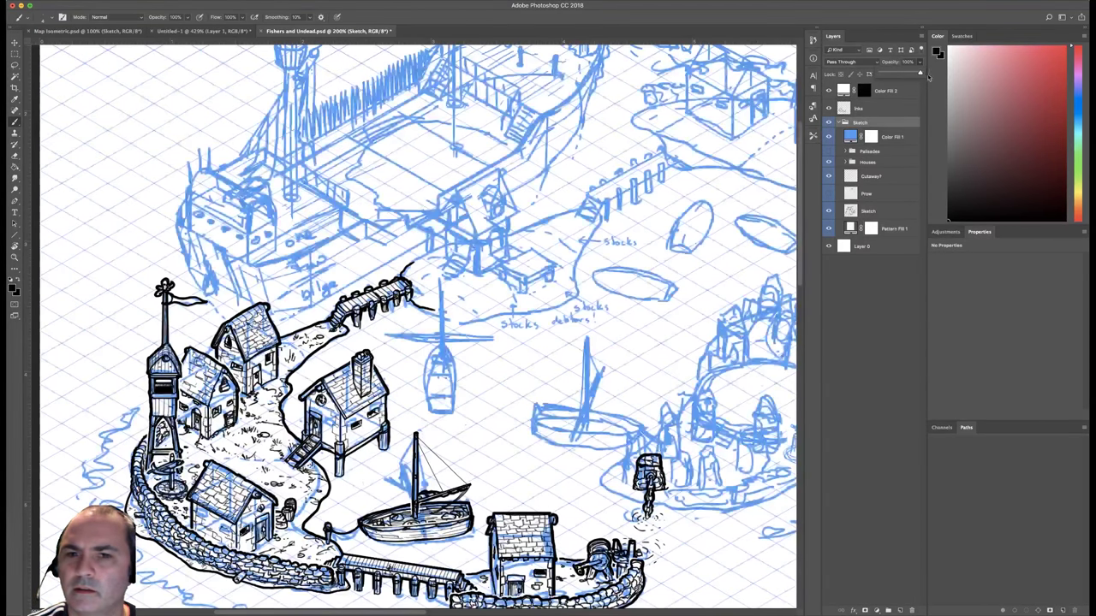
left_click(858, 211)
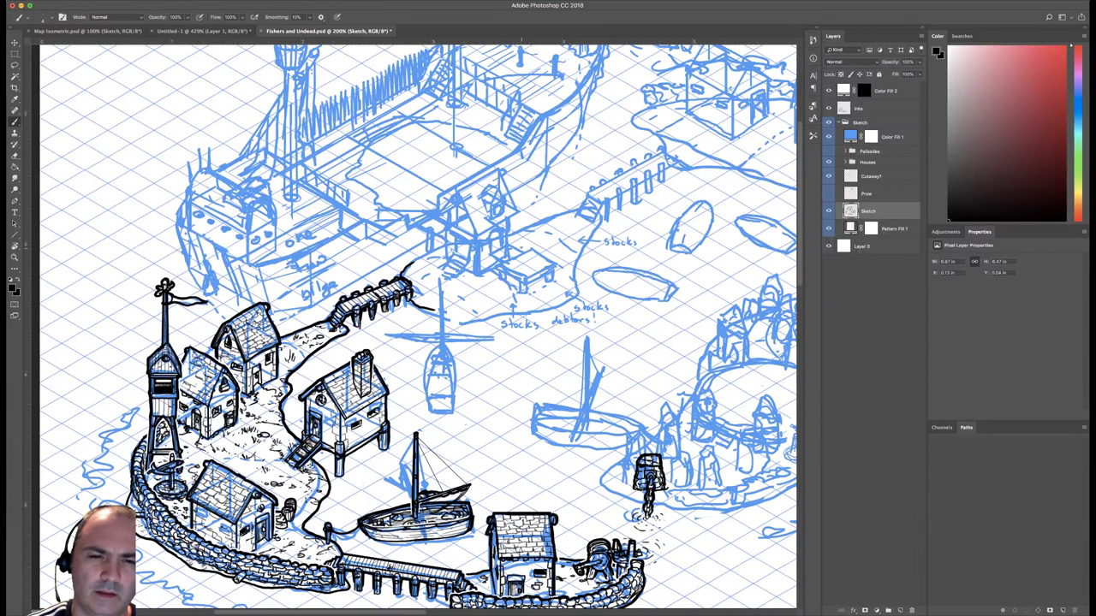
left_click(828, 108)
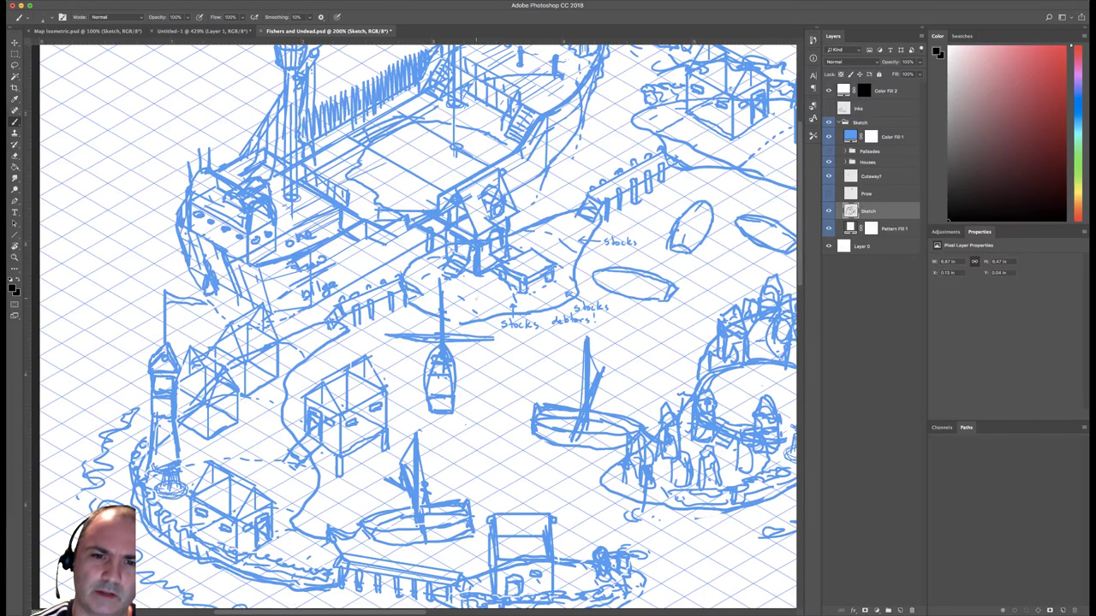
Redraw the shoreline of the stocks island farther out with the Faber Castell M brush and erase its old shoreline.
right_click(545, 311)
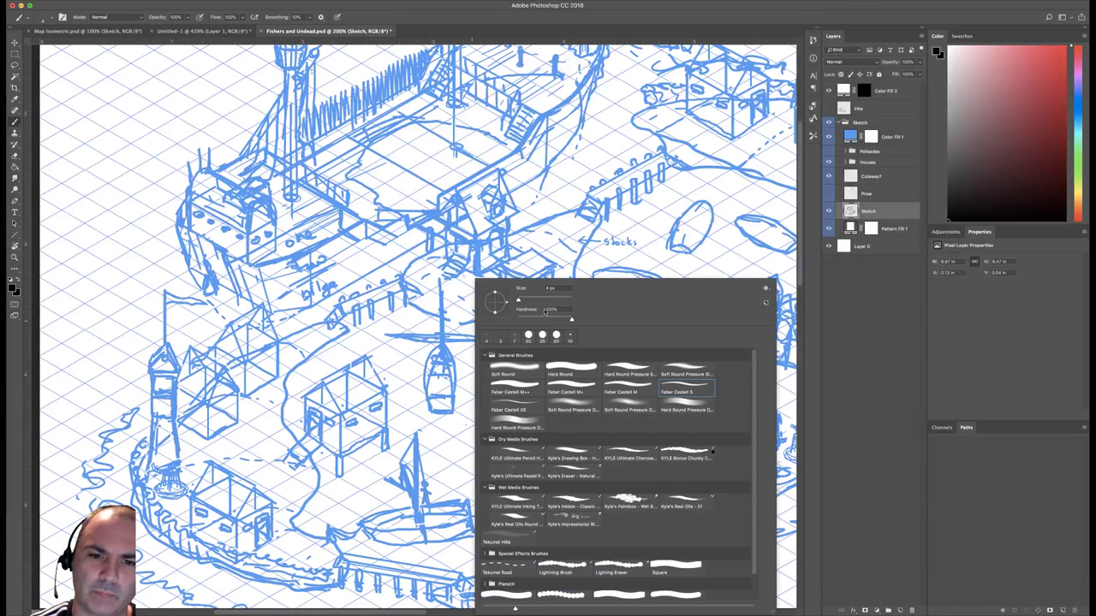
left_click(637, 390)
left_click(453, 309)
mouse_move(452, 330)
left_mouse_down()
mouse_move(538, 337)
mouse_move(600, 310)
mouse_move(597, 229)
left_mouse_up()
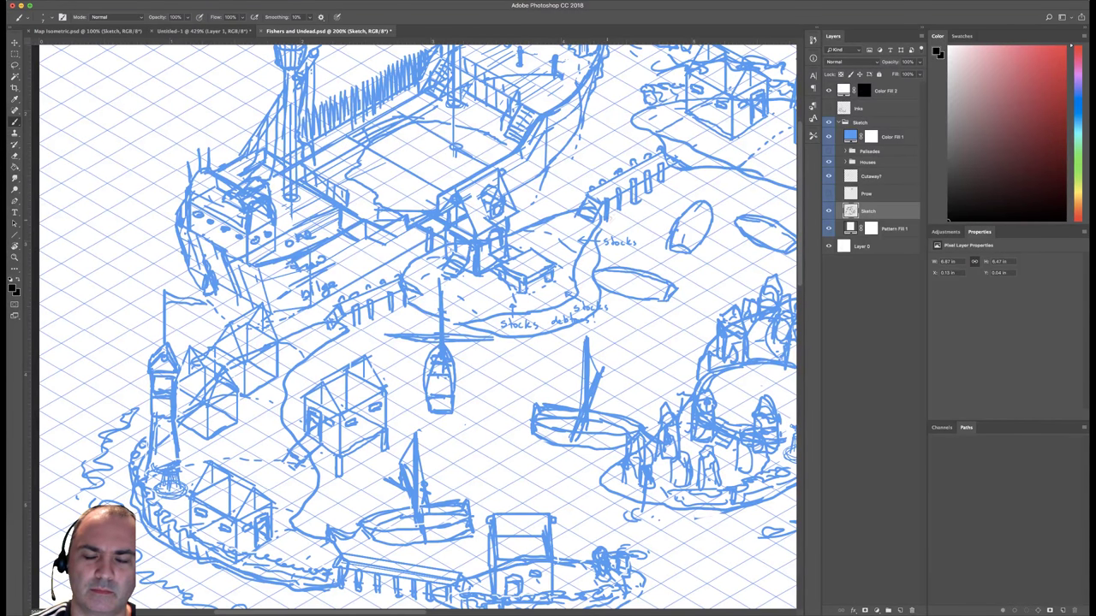
key("e")
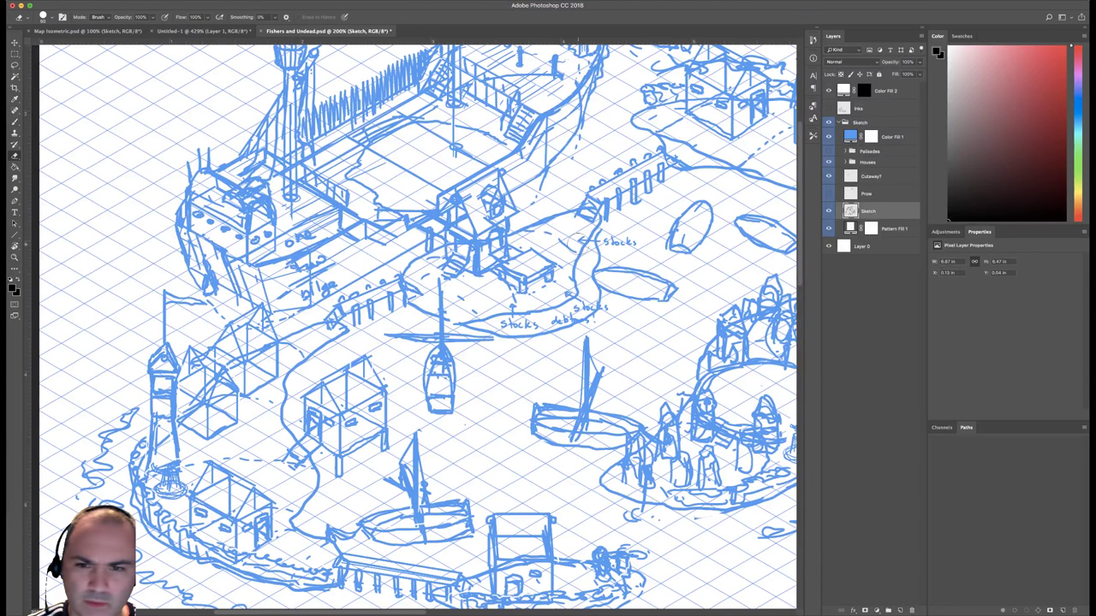
mouse_move(587, 237)
left_mouse_down()
mouse_move(572, 292)
mouse_move(469, 326)
left_mouse_up()
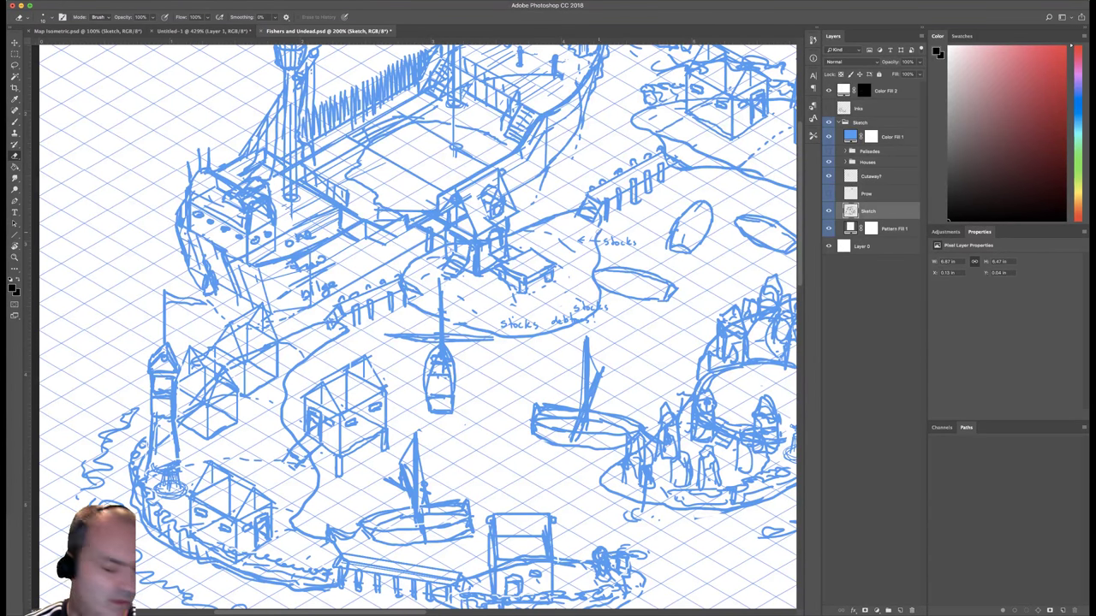
Sketch three small platform bases along the stocks island's outer shore with the Faber Castell S brush.
key("b")
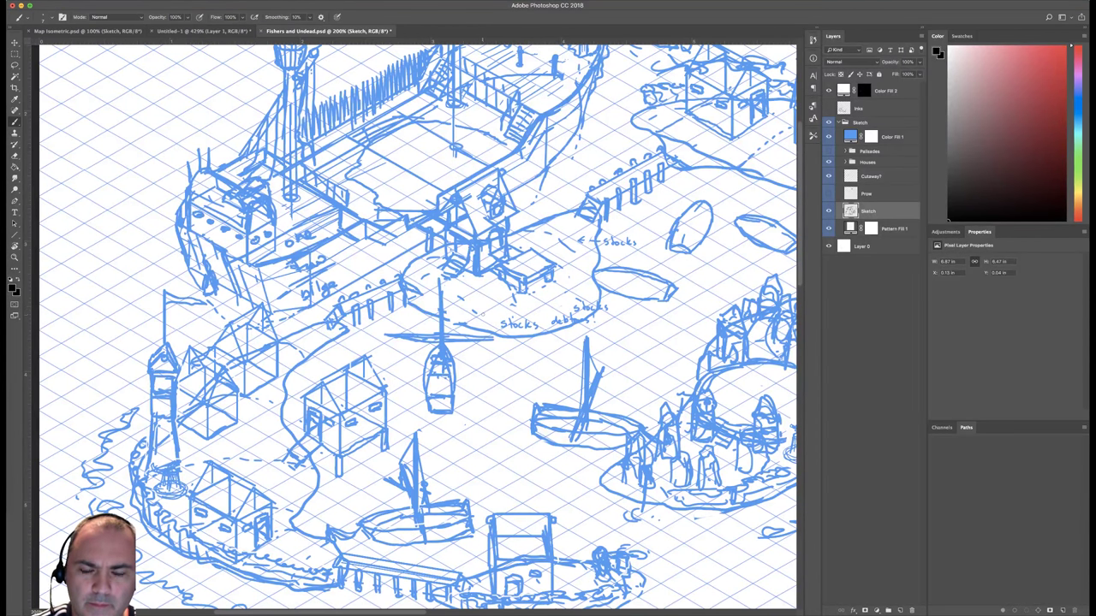
right_click(498, 292)
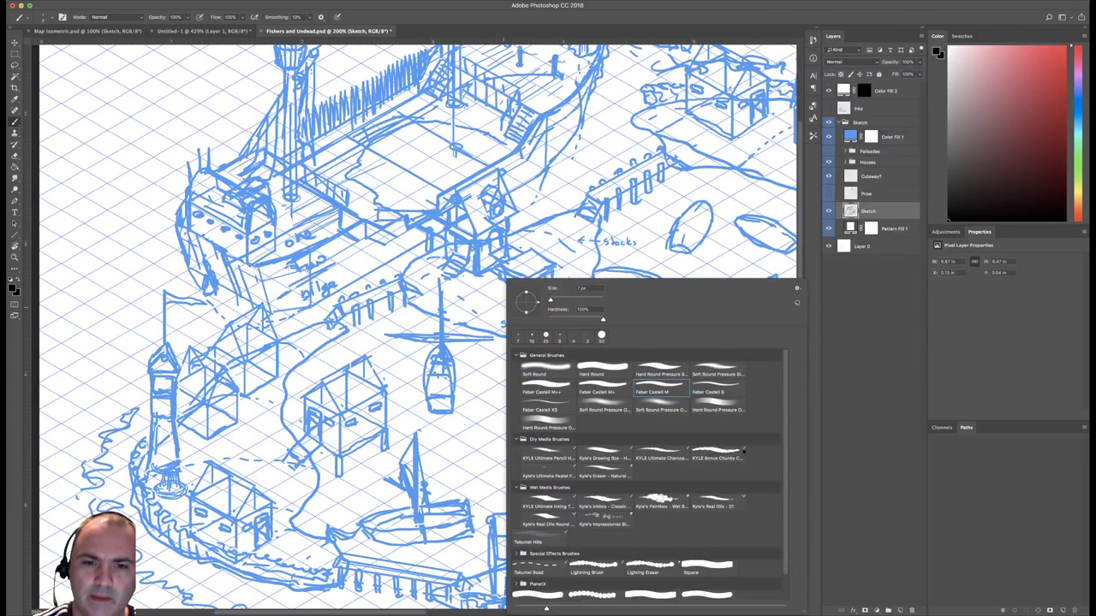
left_click(717, 387)
key("Return")
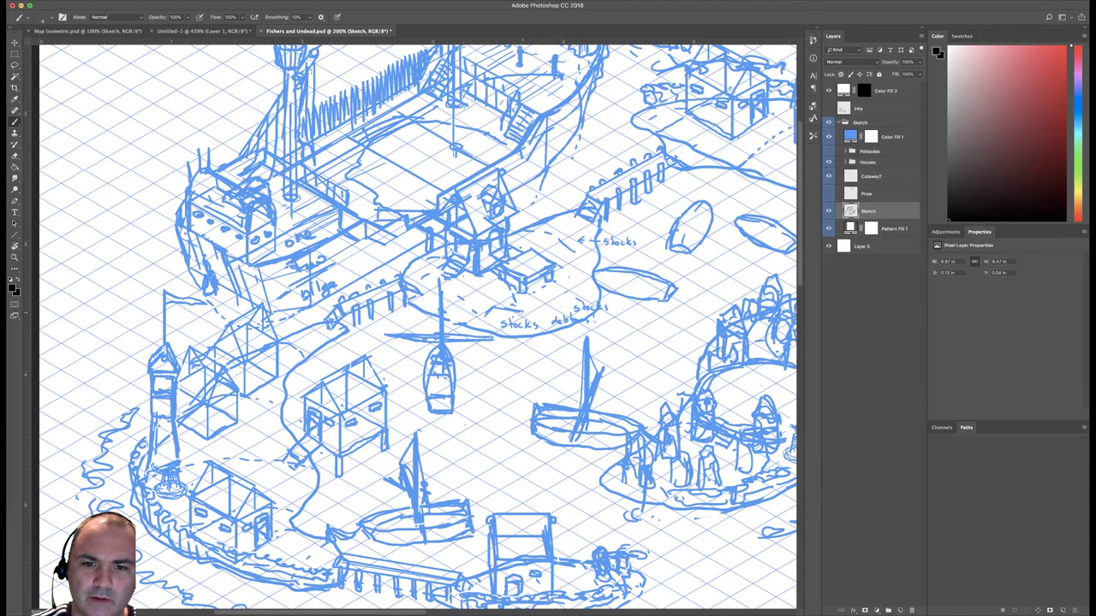
left_click_drag(484, 318, 517, 322)
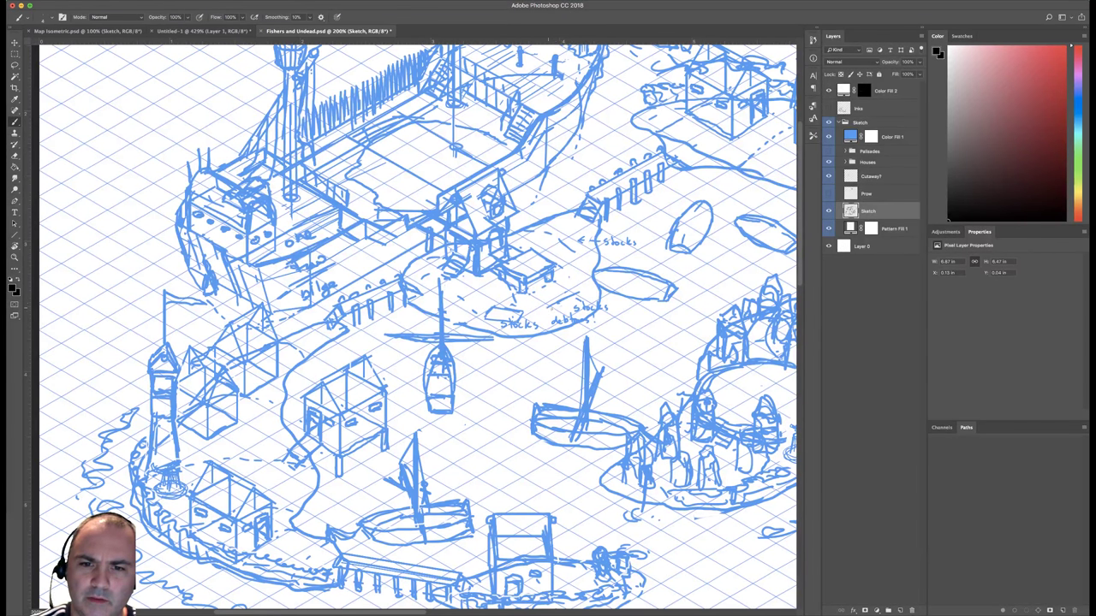
left_click_drag(579, 294, 591, 304)
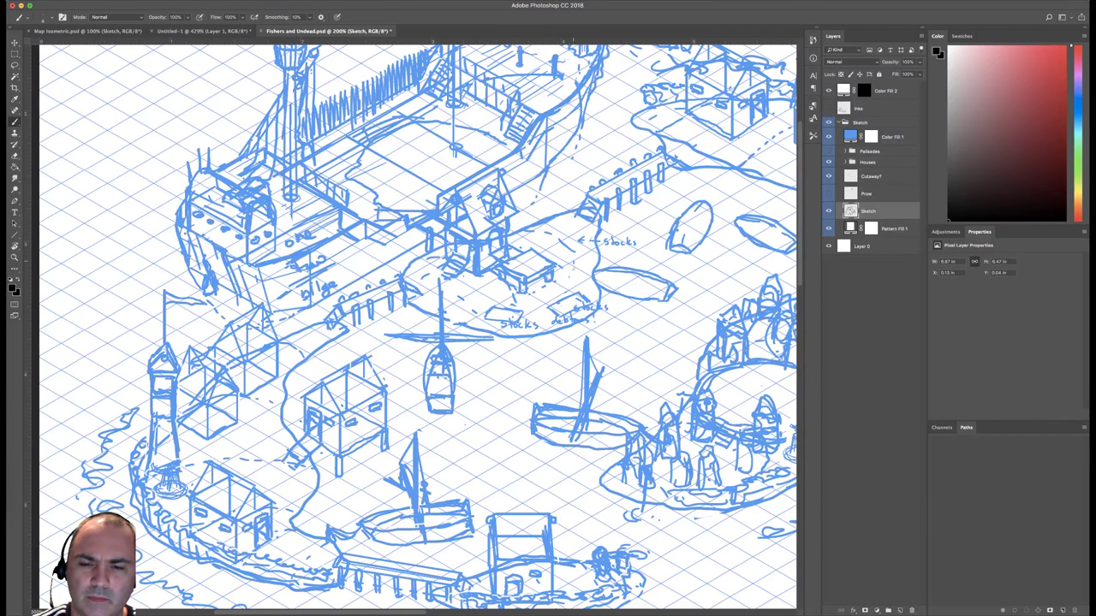
mouse_move(572, 260)
left_mouse_down()
mouse_move(574, 275)
mouse_move(592, 258)
mouse_move(591, 277)
mouse_move(571, 278)
mouse_move(591, 280)
left_mouse_up()
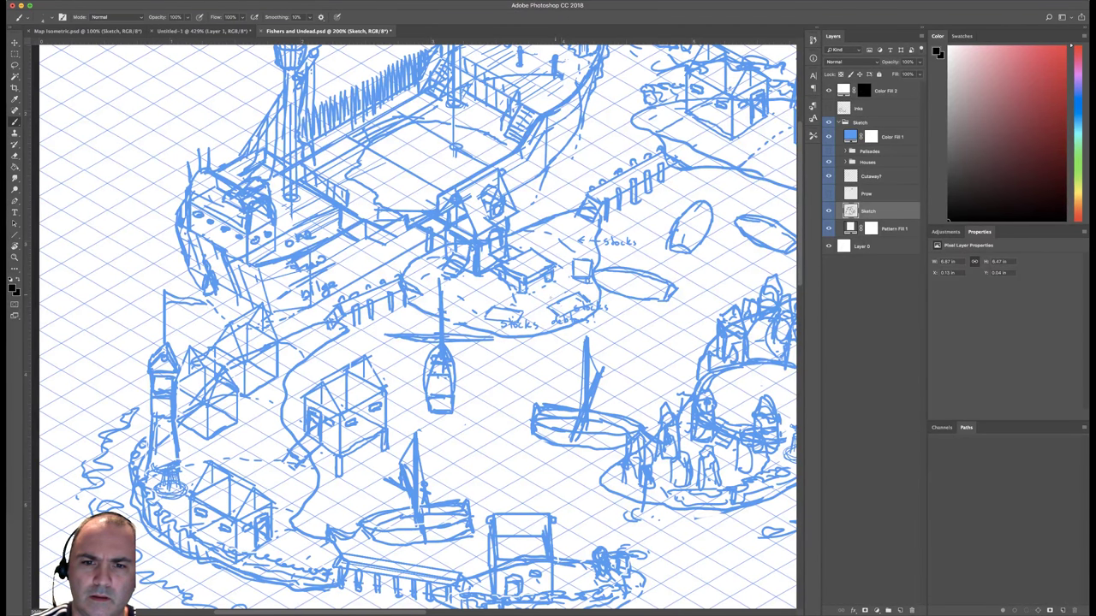
Sketch the stocks boards, an upright post and base details on the three platforms of the stocks island.
mouse_move(485, 320)
left_mouse_down()
mouse_move(507, 323)
mouse_move(494, 321)
left_mouse_up()
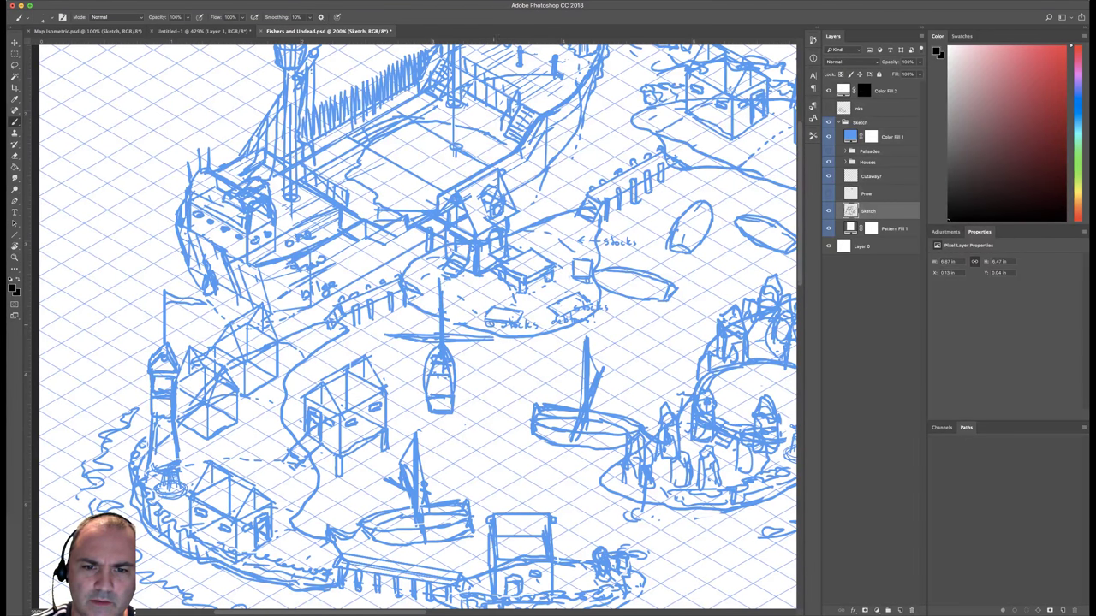
left_click_drag(559, 319, 585, 306)
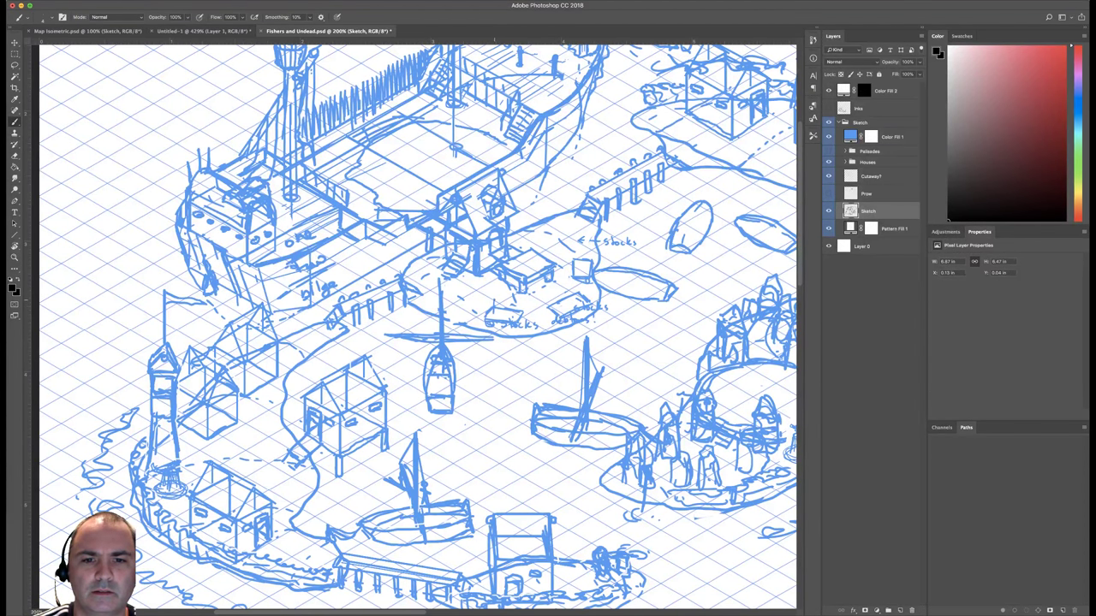
left_click_drag(494, 300, 511, 299)
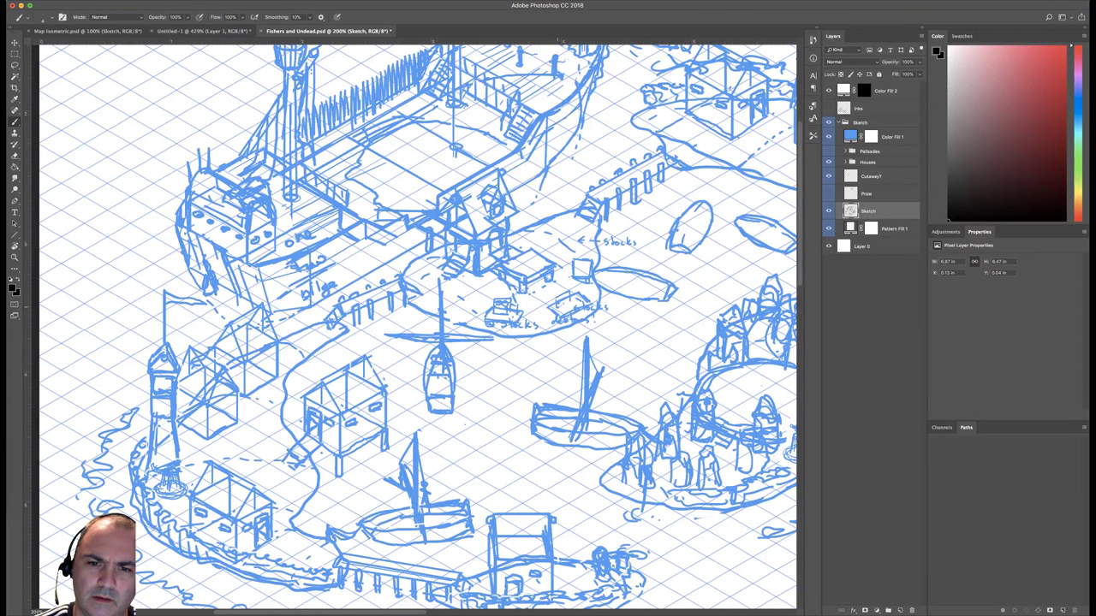
left_click_drag(558, 307, 569, 301)
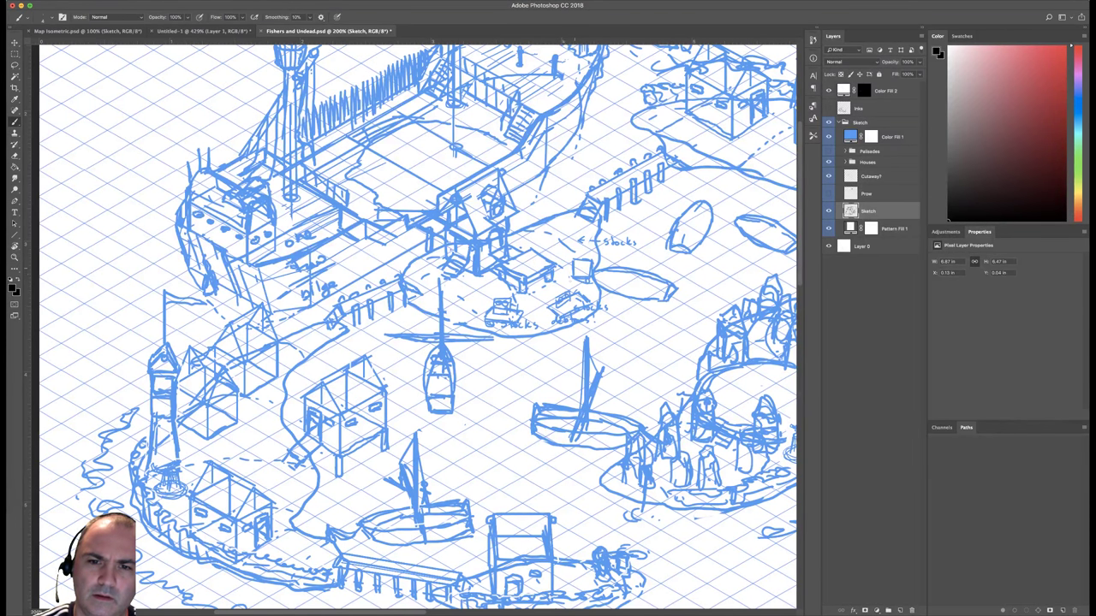
left_click_drag(577, 248, 579, 268)
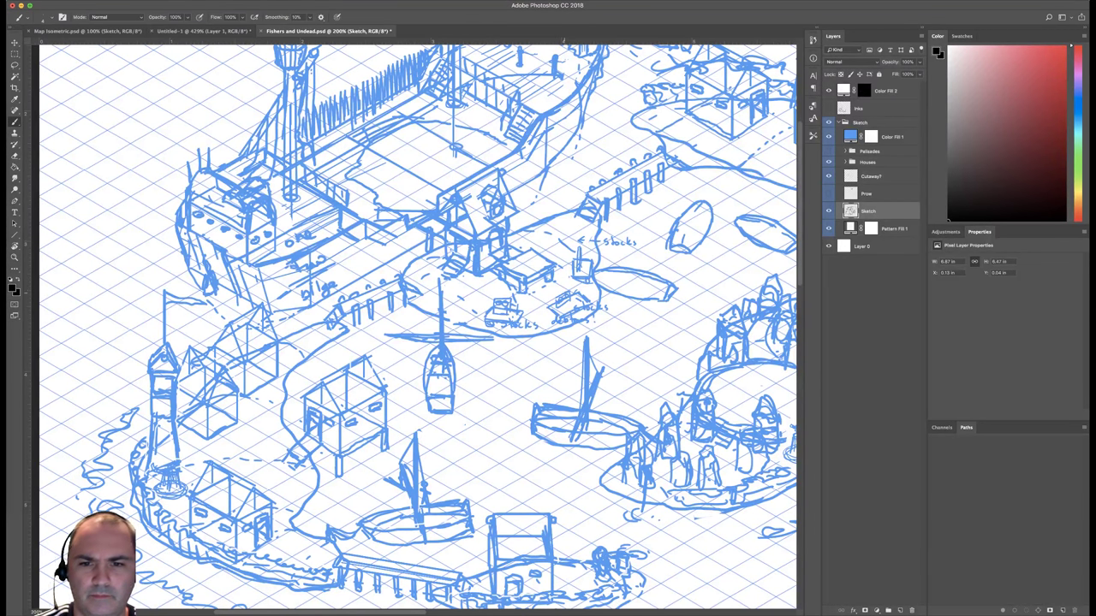
left_click_drag(556, 293, 571, 288)
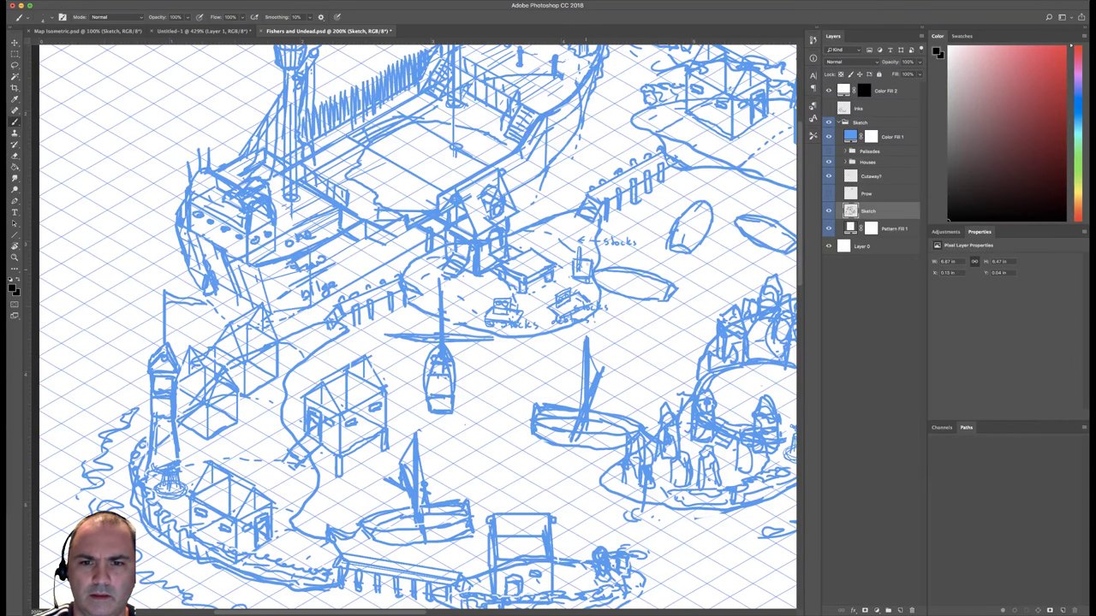
Show the Inks layer, lower the Sketch group's opacity to about 50%, and make the Inks layer active for drawing.
key("ctrl+minus")
key("ctrl+minus")
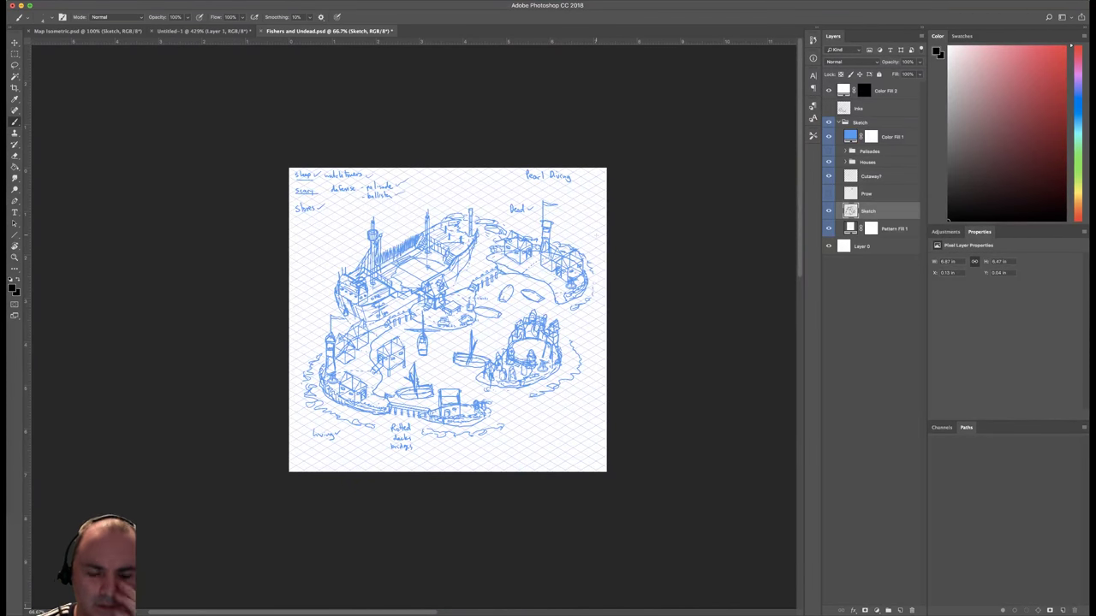
key("super+plus")
key("super+minus")
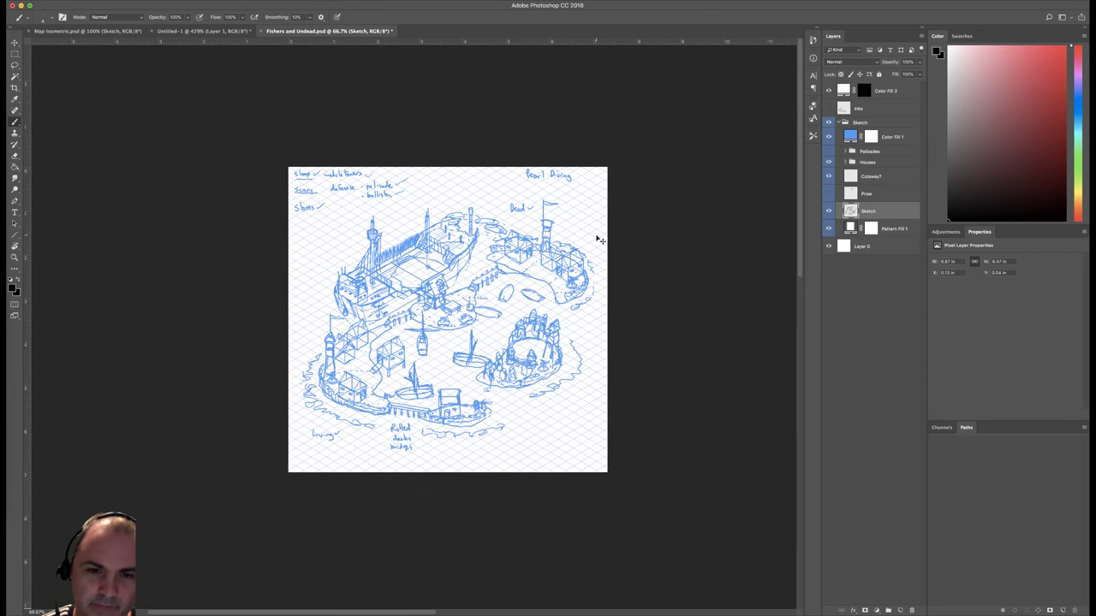
key("ctrl+plus")
key("ctrl+plus")
key("ctrl+minus")
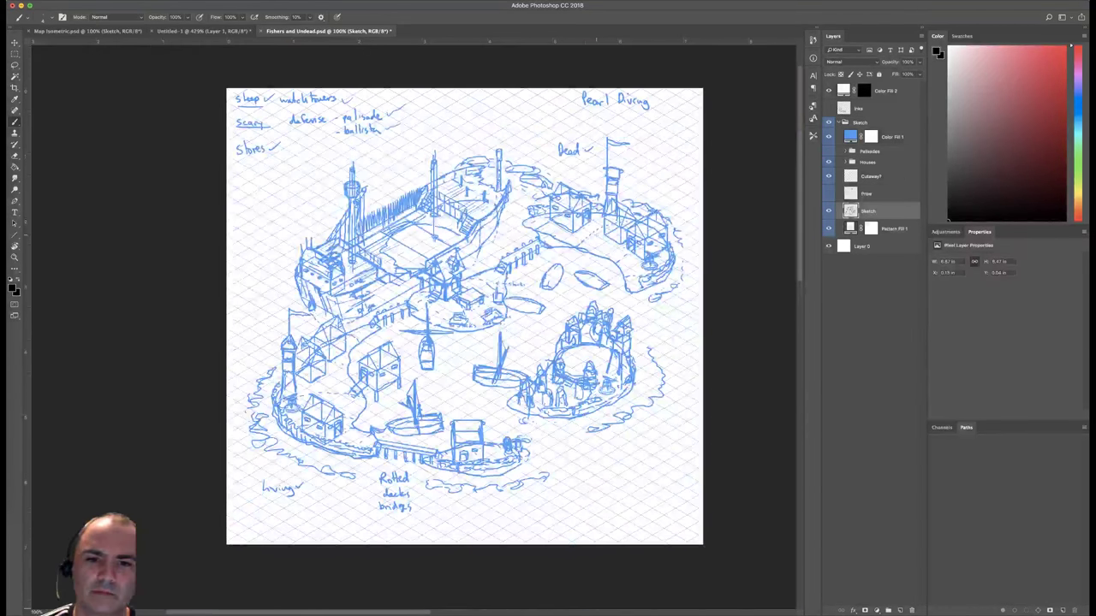
left_click(848, 109)
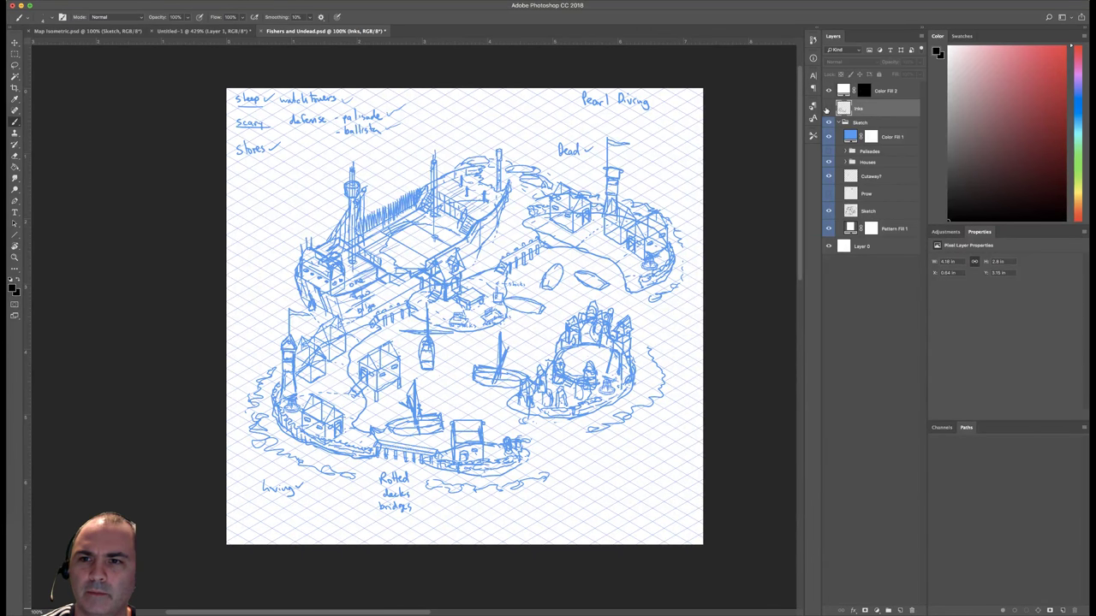
left_click(828, 108)
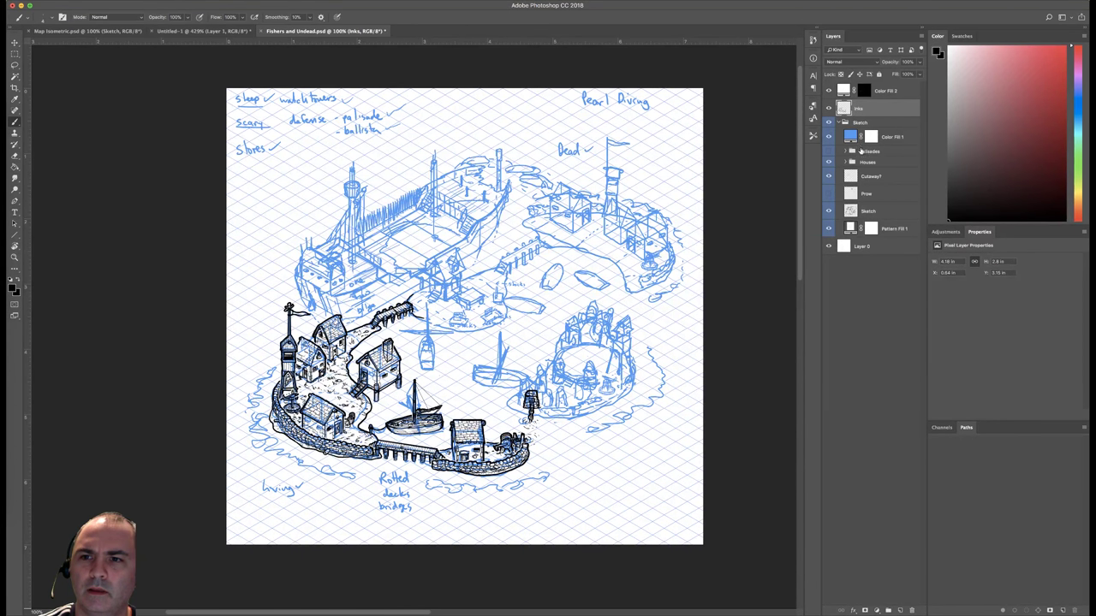
left_click(860, 122)
left_click(920, 63)
left_click_drag(921, 74, 900, 73)
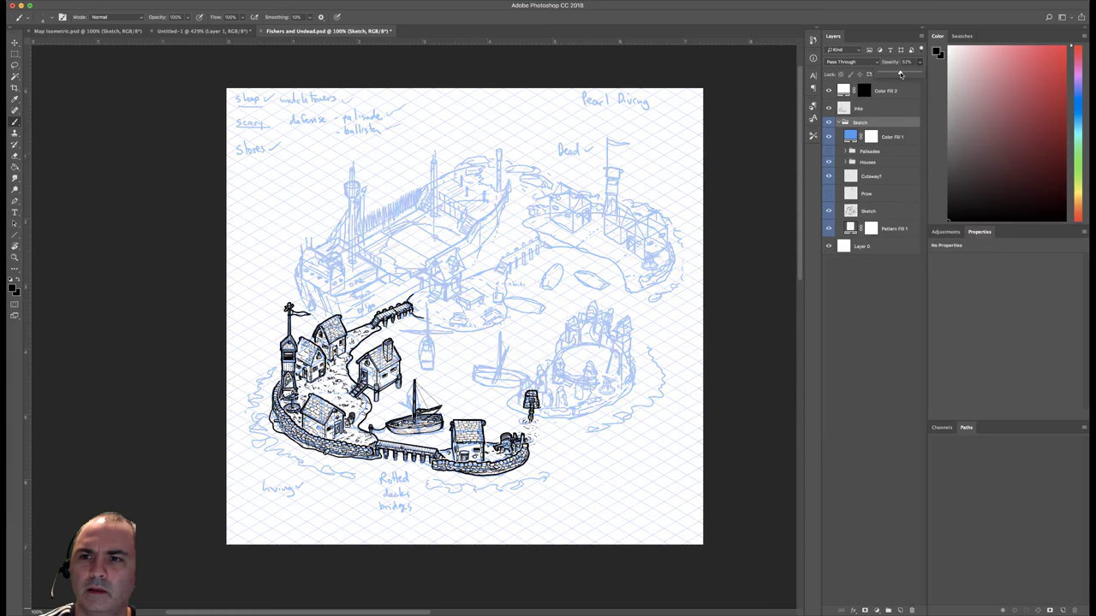
left_click(861, 104)
left_click(852, 110)
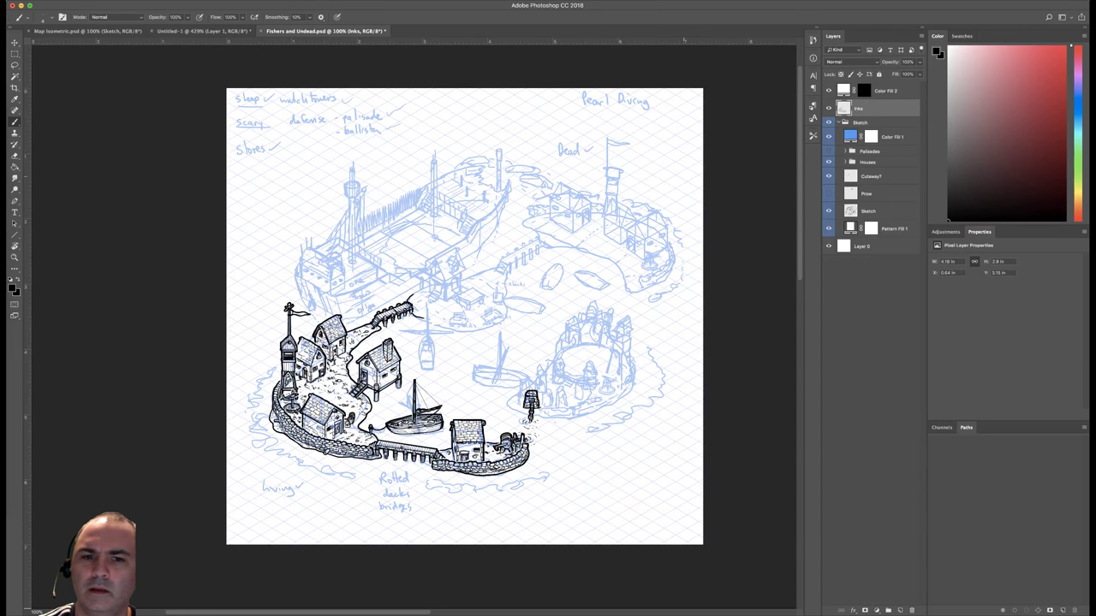
Ink the two posts and crossboards of the stocks frame near the island's outer shore with the Faber Castell S brush.
left_click_drag(430, 317, 455, 301)
key("super+plus")
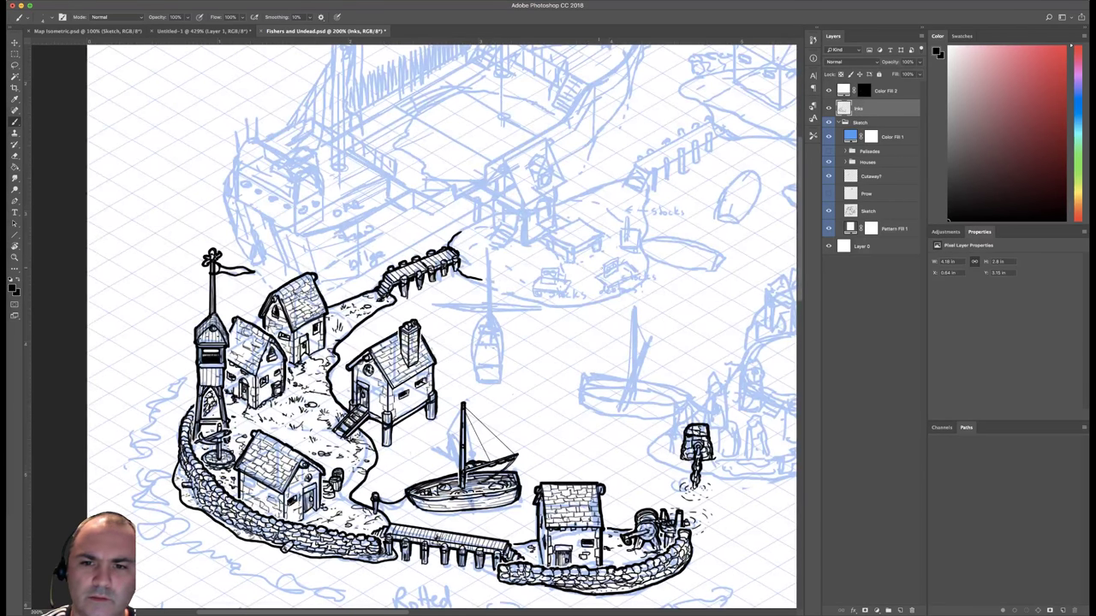
left_click_drag(617, 290, 582, 308)
key("super+plus")
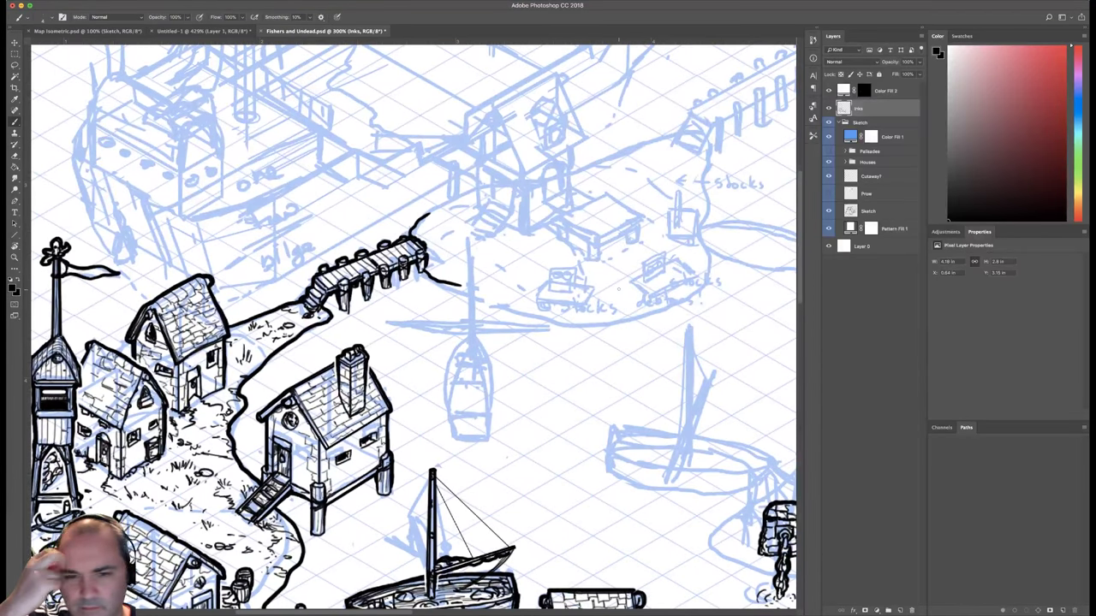
right_click(678, 273)
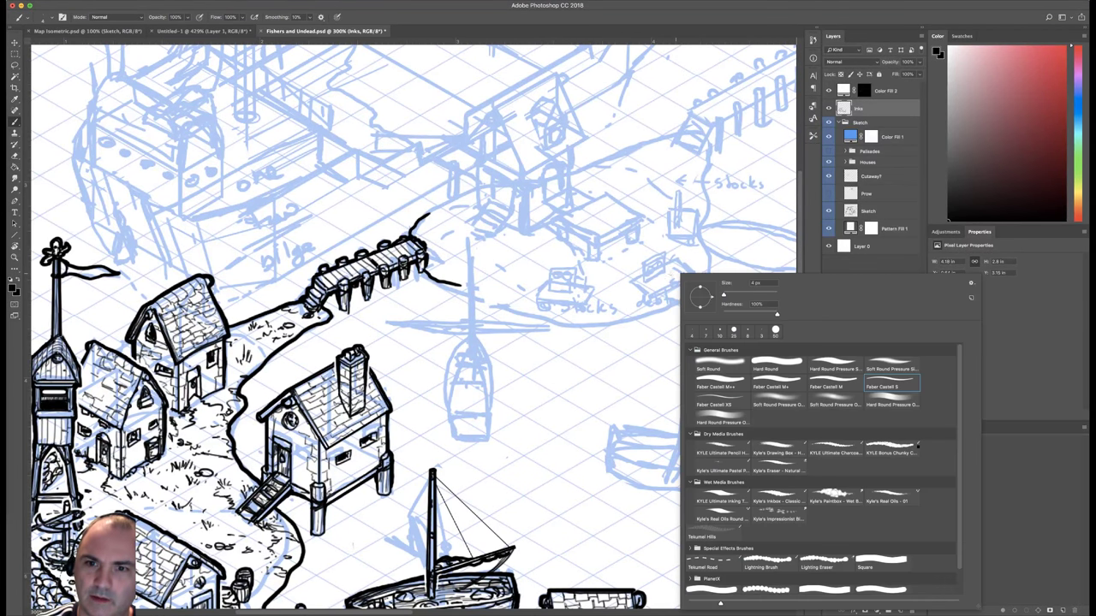
left_click(624, 296)
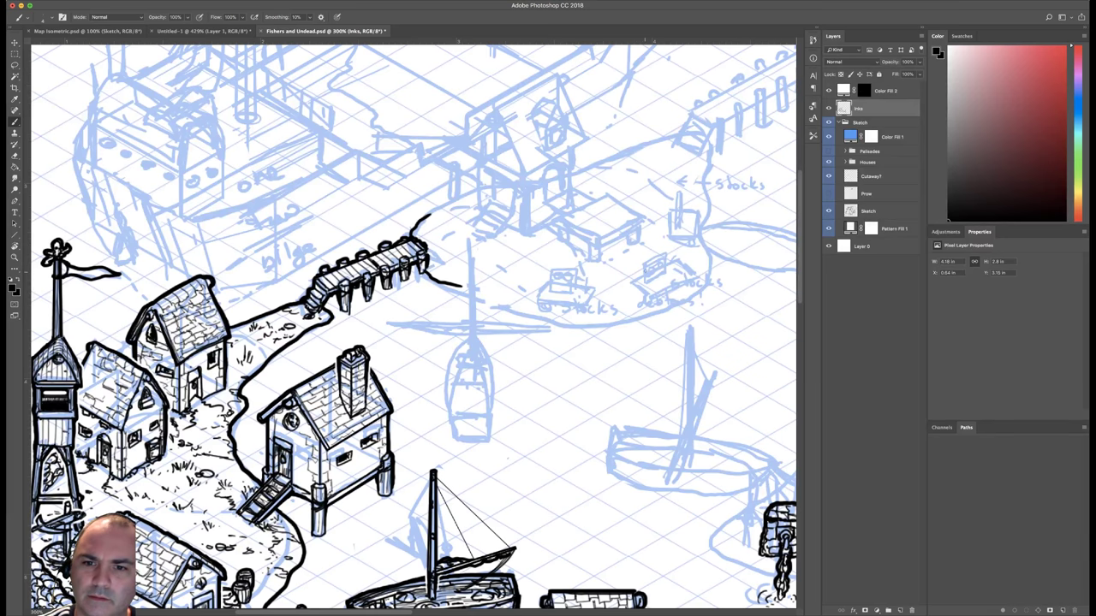
left_click_drag(645, 258, 641, 281)
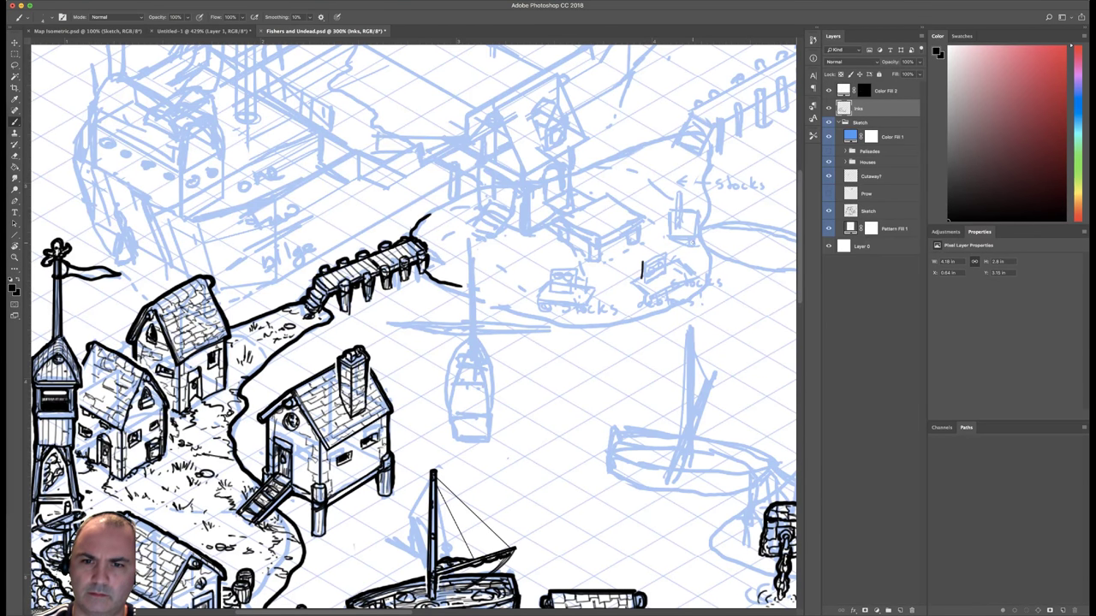
key("super+z")
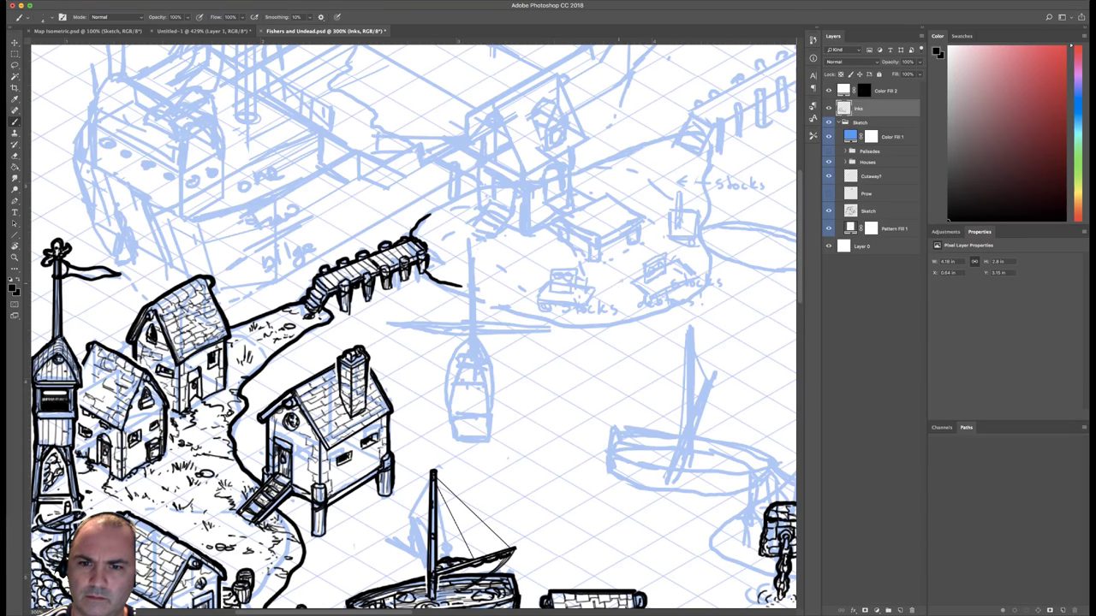
left_click_drag(644, 286, 644, 257)
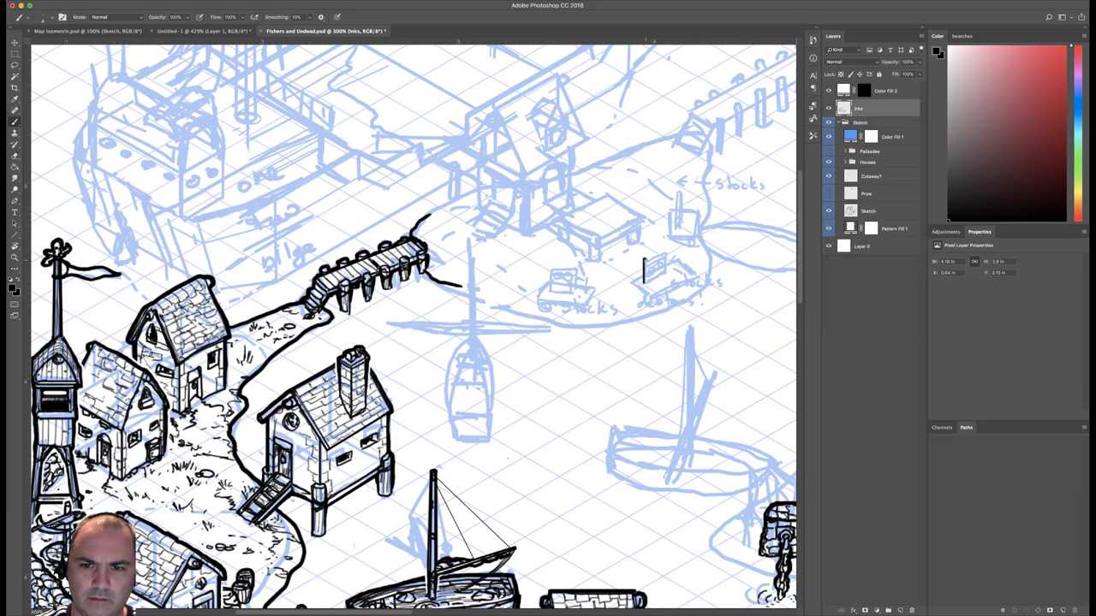
mouse_move(645, 259)
left_mouse_down()
mouse_move(645, 282)
mouse_move(657, 250)
left_mouse_up()
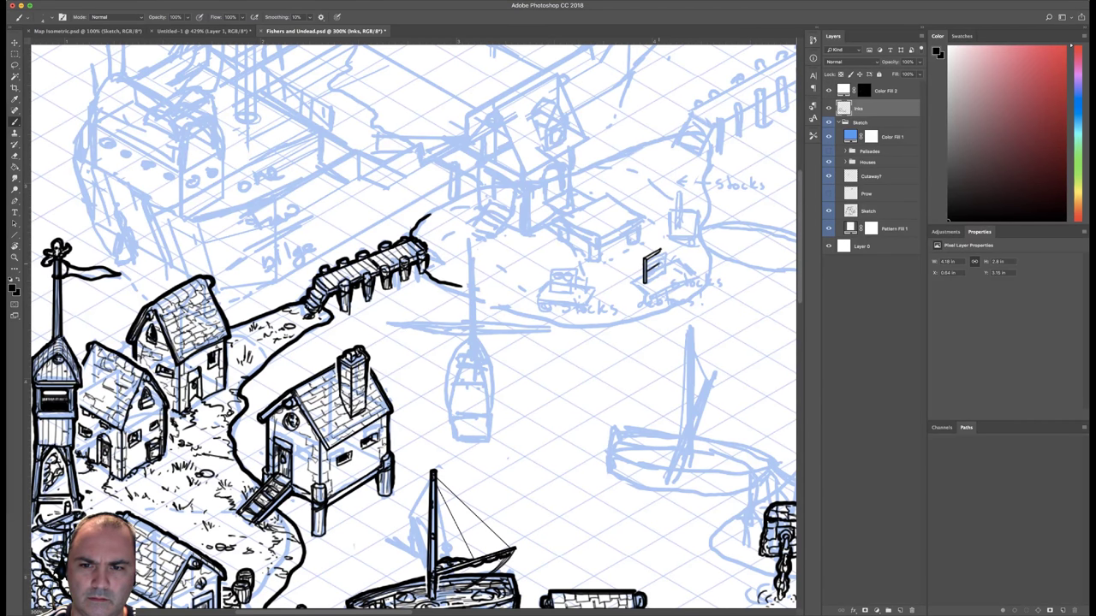
left_click_drag(661, 250, 663, 271)
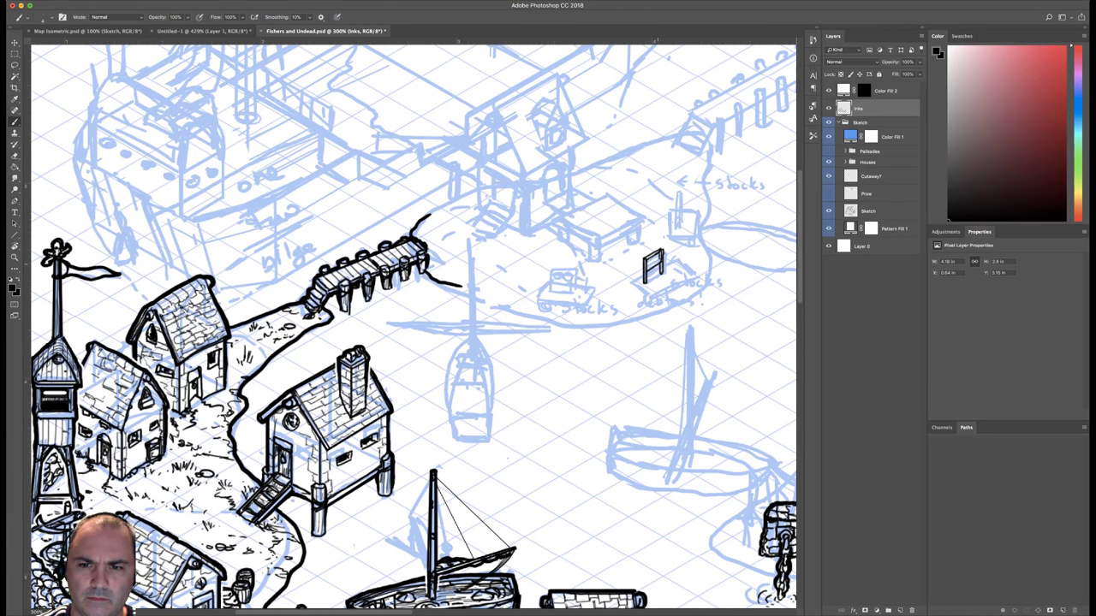
left_click_drag(652, 260, 658, 261)
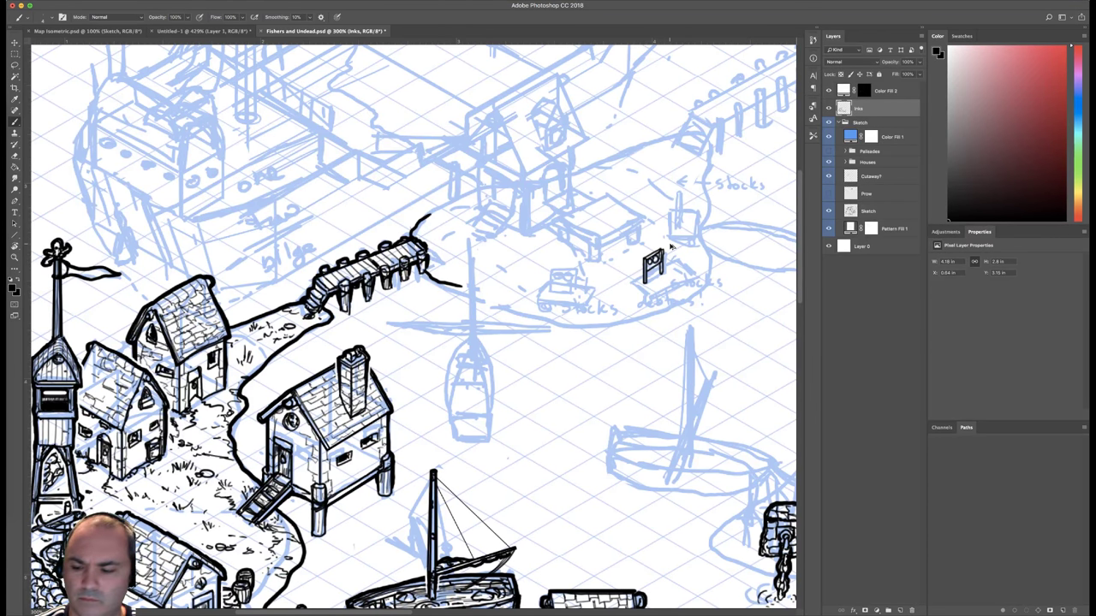
key("super+z")
key("super+z")
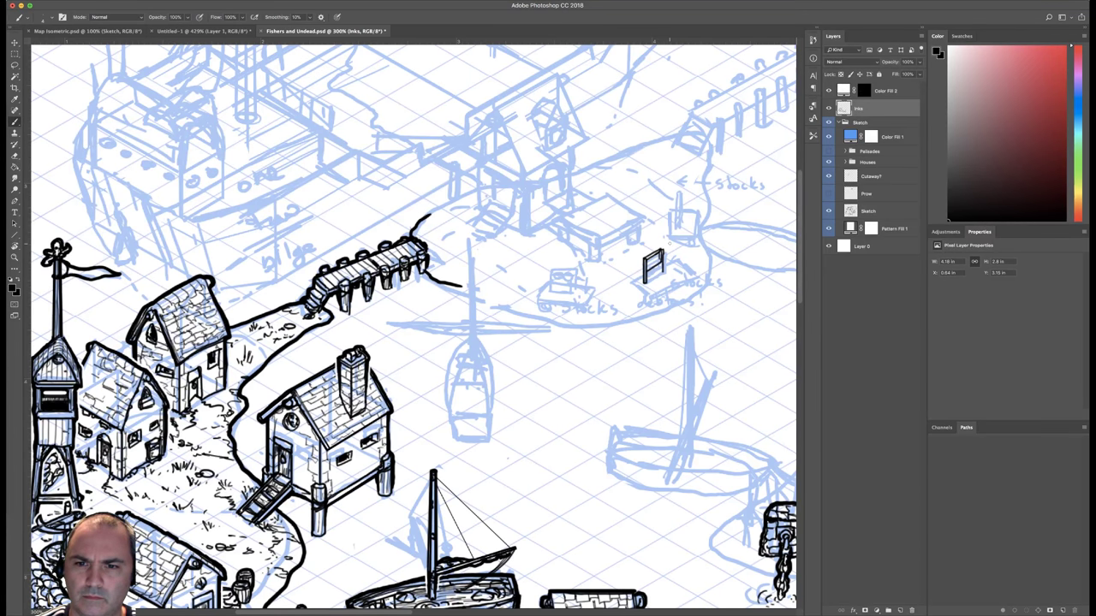
Ink the head and hand holes in the board of the stocks frame.
key("super+equal")
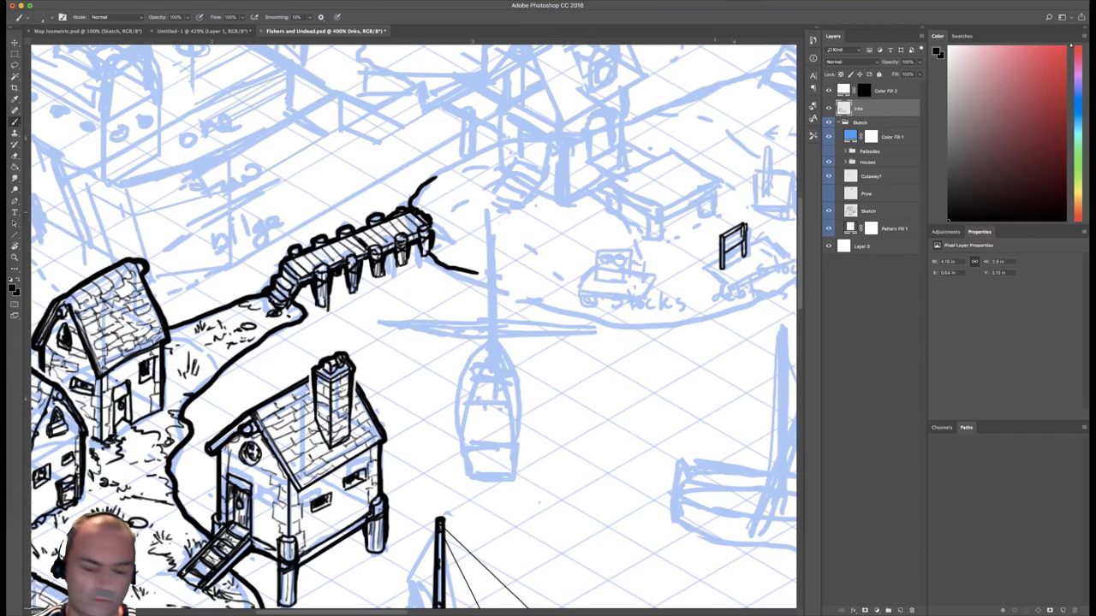
key("e")
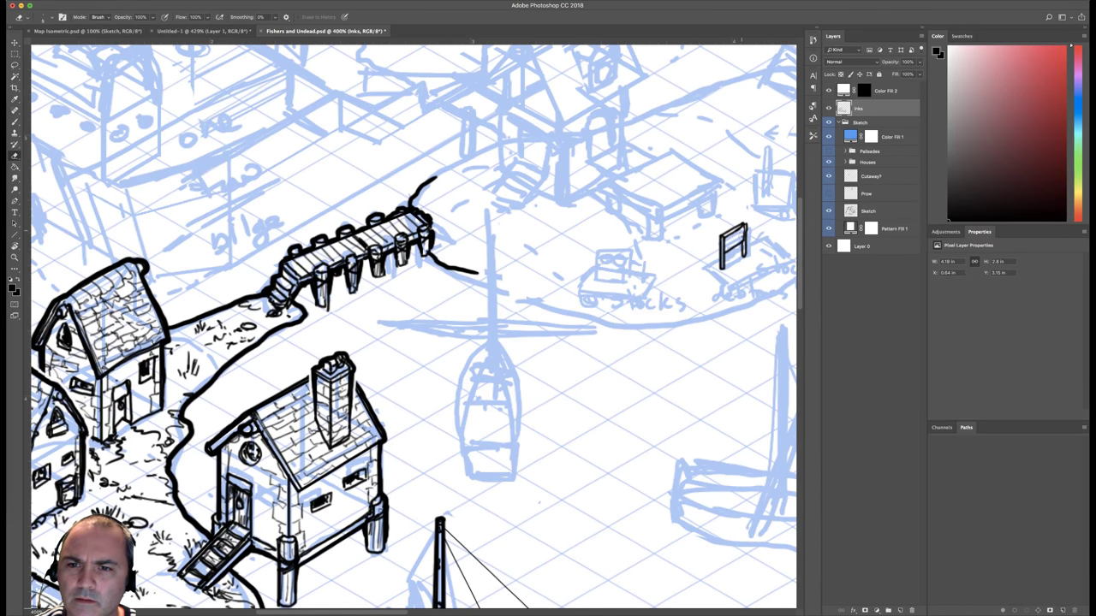
key("b")
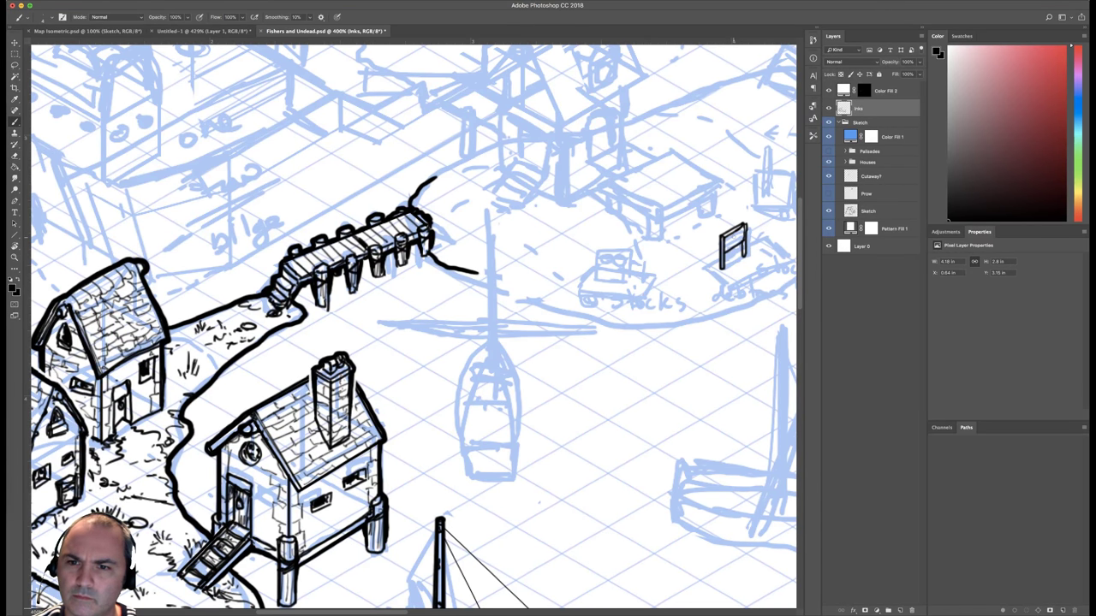
mouse_move(732, 244)
left_mouse_down()
mouse_move(743, 237)
mouse_move(724, 247)
mouse_move(740, 255)
left_mouse_up()
Switch the inking brush to Faber Castell M.
right_click(739, 221)
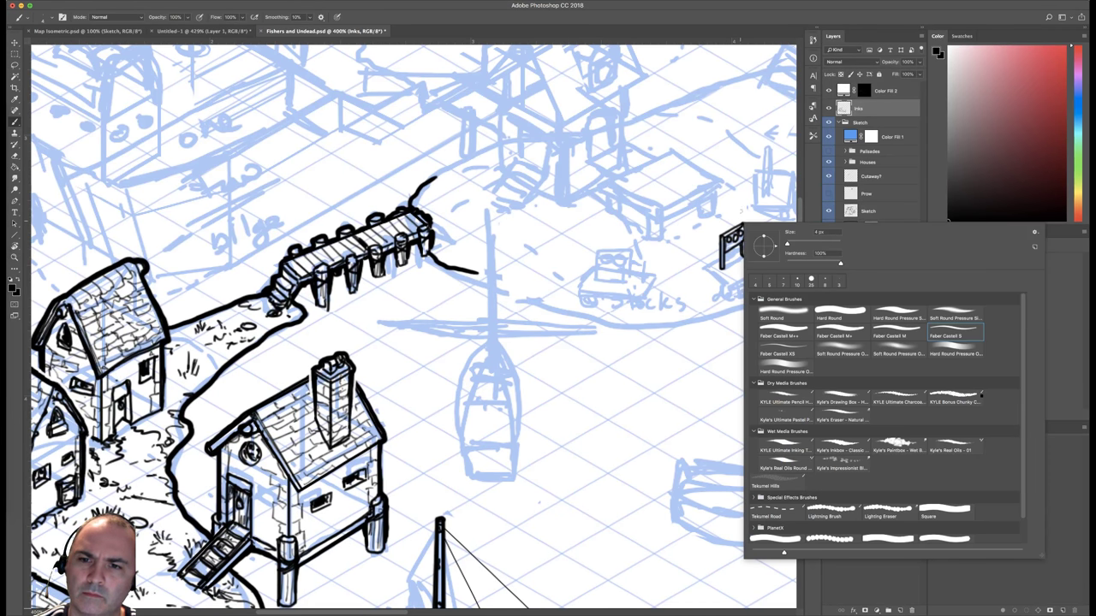
left_click(889, 327)
left_click(704, 248)
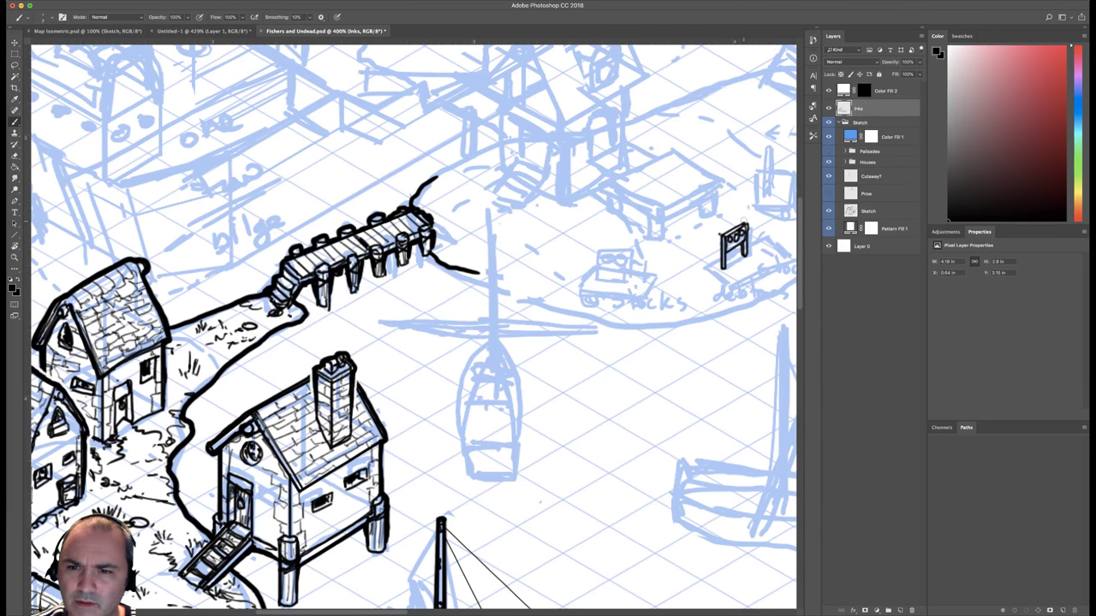
Thicken the outer edges of the stocks frame near the island's shore with the Faber Castell M brush.
mouse_move(720, 234)
left_mouse_down()
mouse_move(743, 222)
mouse_move(720, 243)
mouse_move(721, 257)
mouse_move(738, 245)
mouse_move(718, 268)
left_mouse_up()
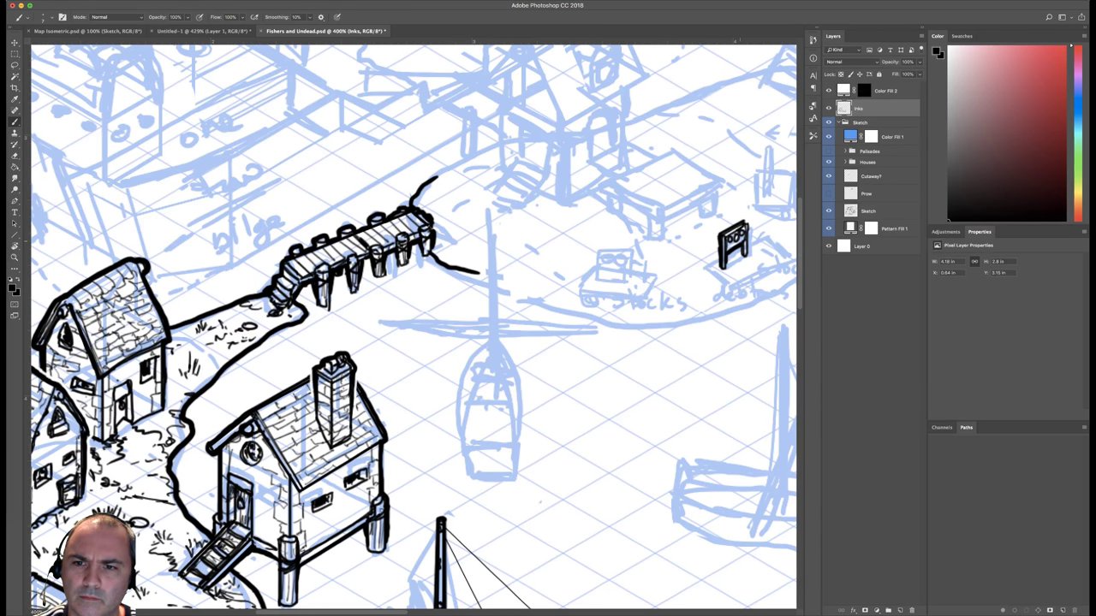
left_click_drag(742, 222, 746, 251)
Examine the inked stocks frame at several magnifications against the whole village map.
key("super+minus")
key("super+minus")
key("super+minus")
key("super+minus")
key("super+minus")
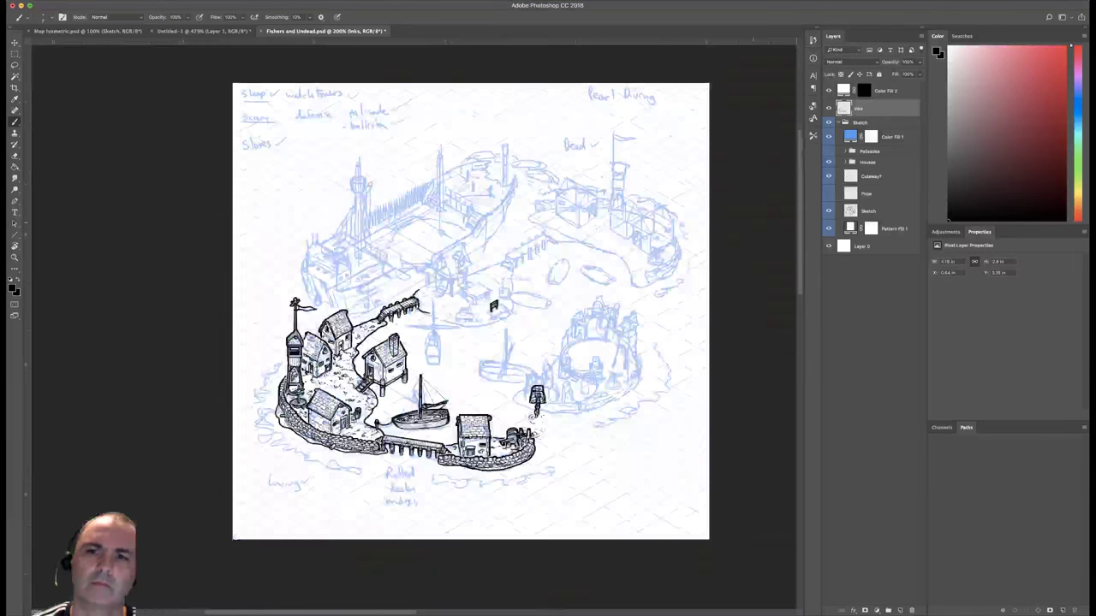
key("super+plus")
key("super+plus")
key("super+plus")
key("super+plus")
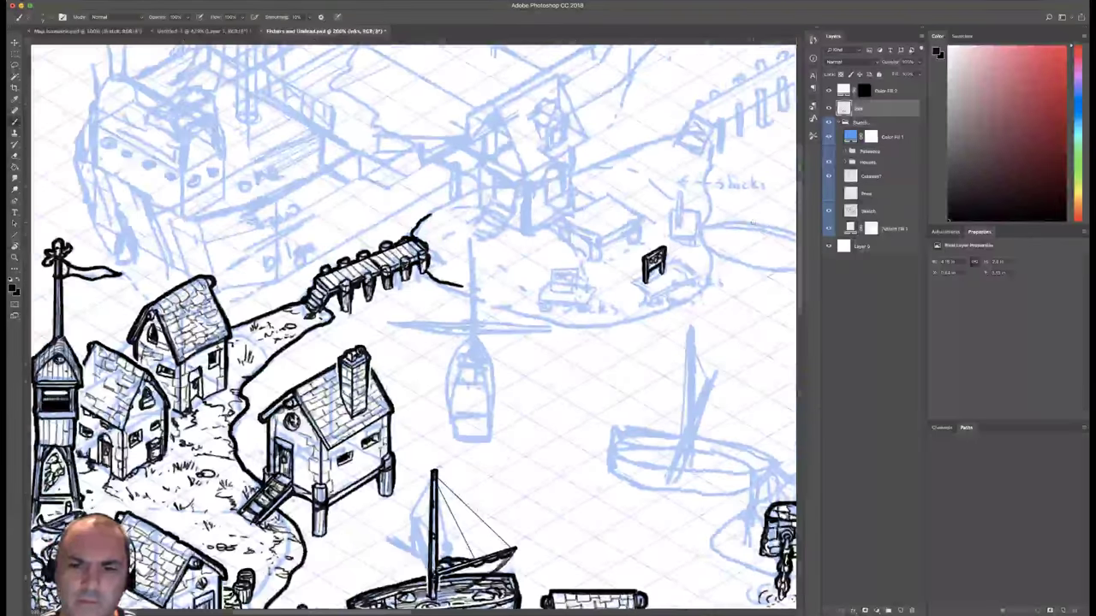
key("super+minus")
scroll(550, 301, "right", 2)
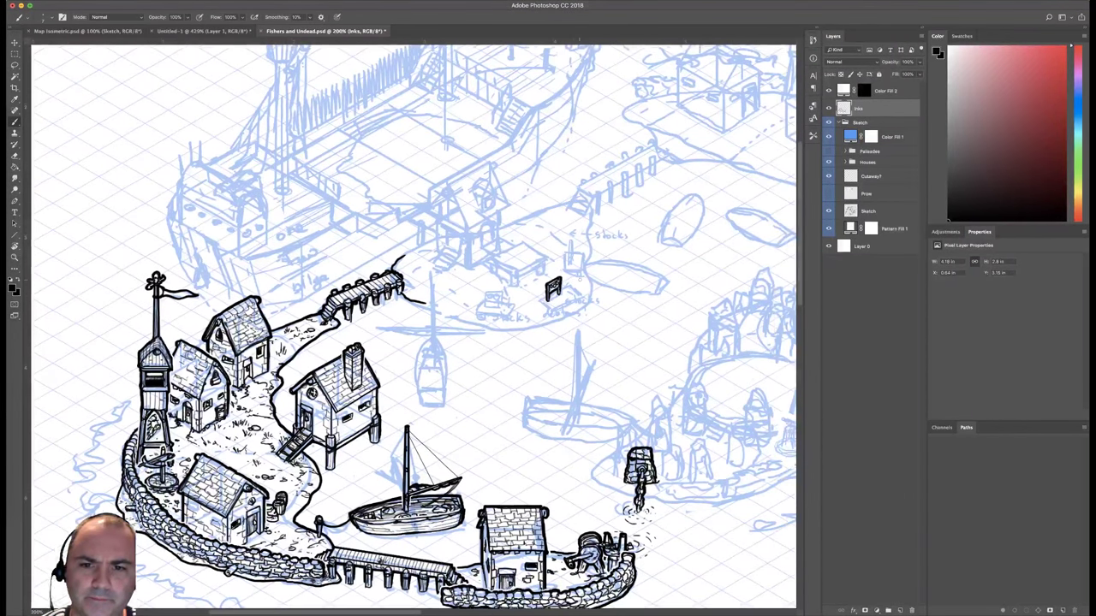
key("super+plus")
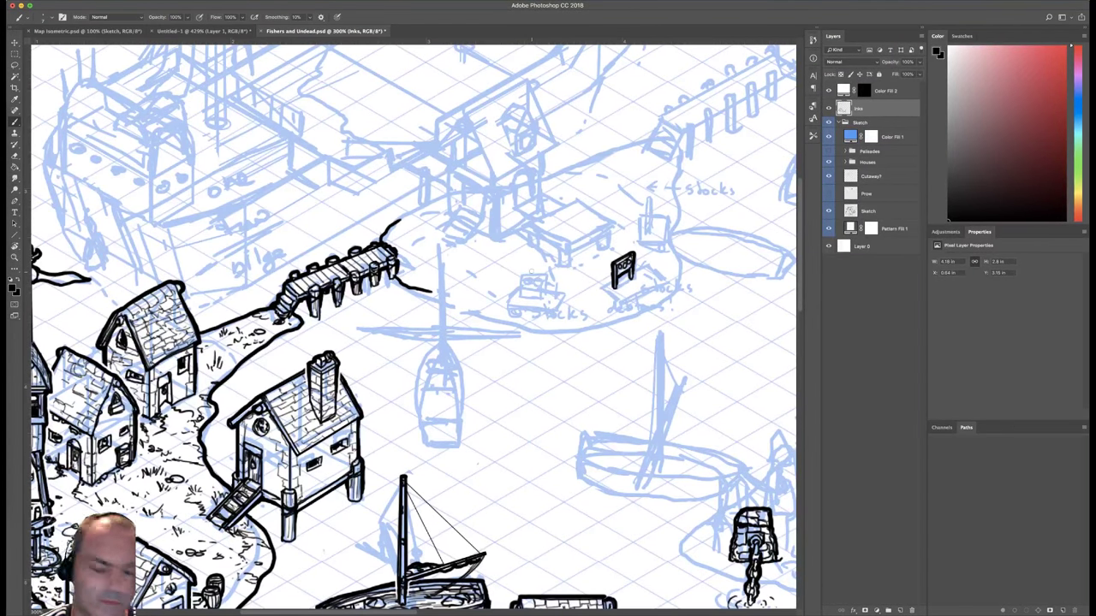
Draw straight 3 px lines for the sides and top of the second stocks frame above the lower "stocks" note.
key("u")
mouse_move(520, 271)
left_mouse_down()
mouse_move(549, 270)
mouse_move(546, 296)
mouse_move(518, 297)
left_mouse_up()
key("super+z")
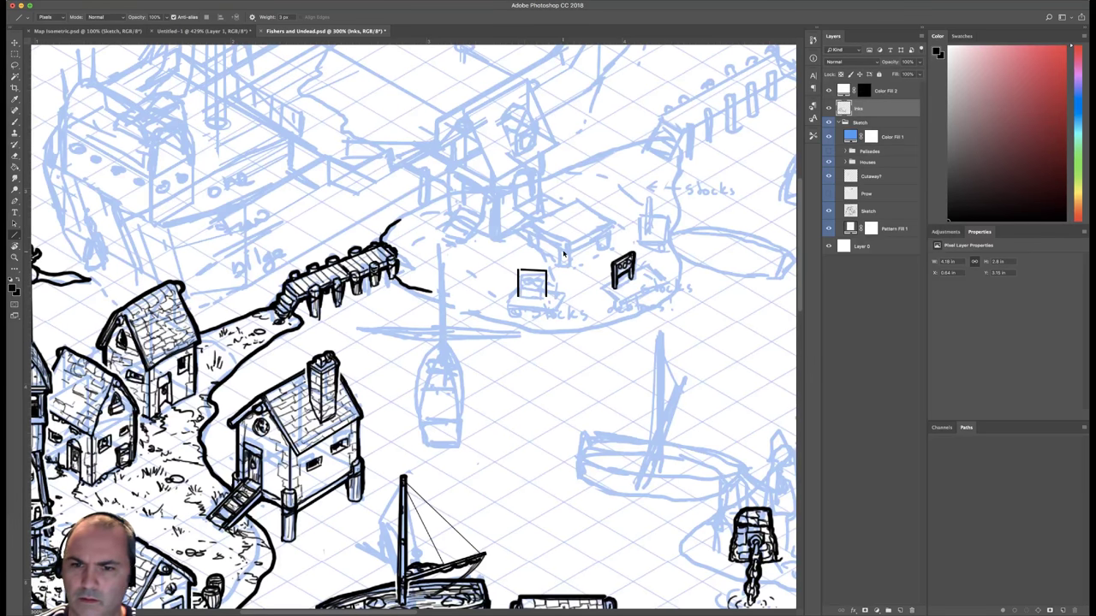
Complete both posts of the second stocks frame by inking their second vertical edges with the Faber Castell S brush.
right_click(633, 271)
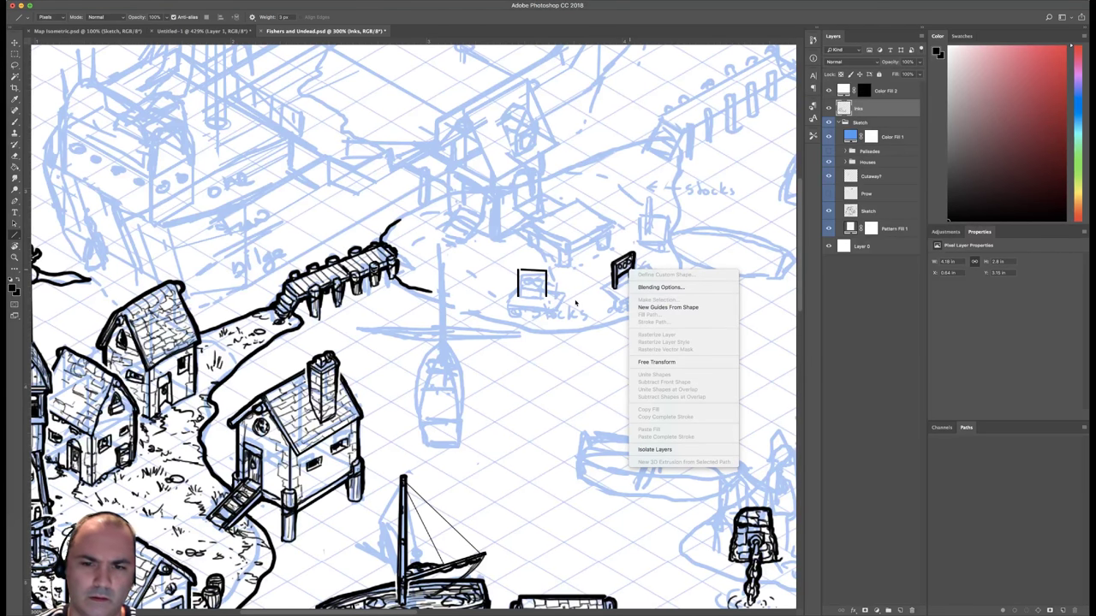
key("Escape")
key("b")
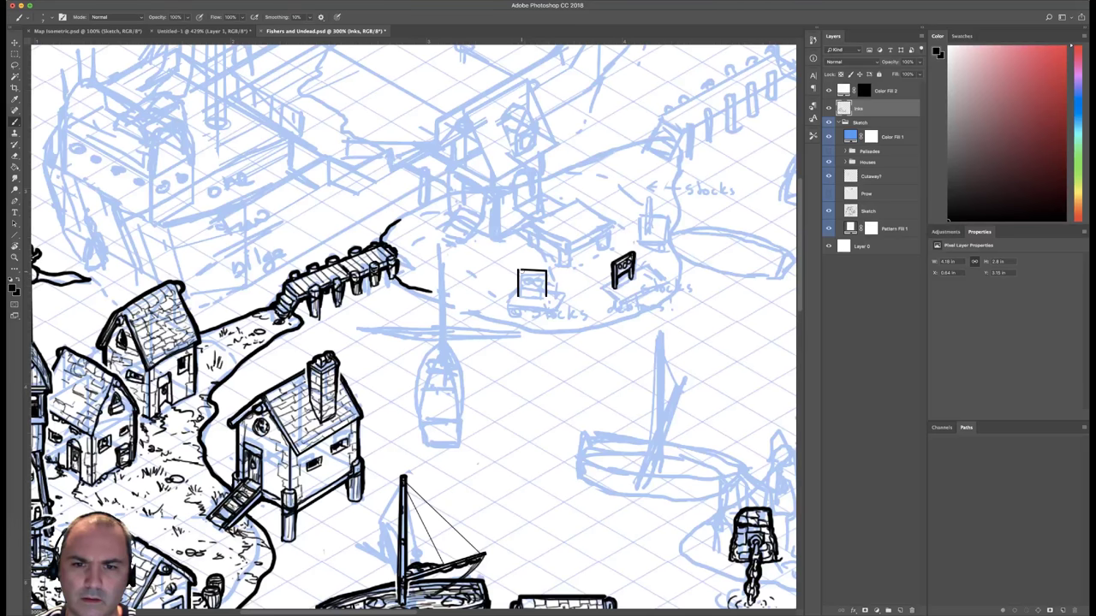
right_click(533, 274)
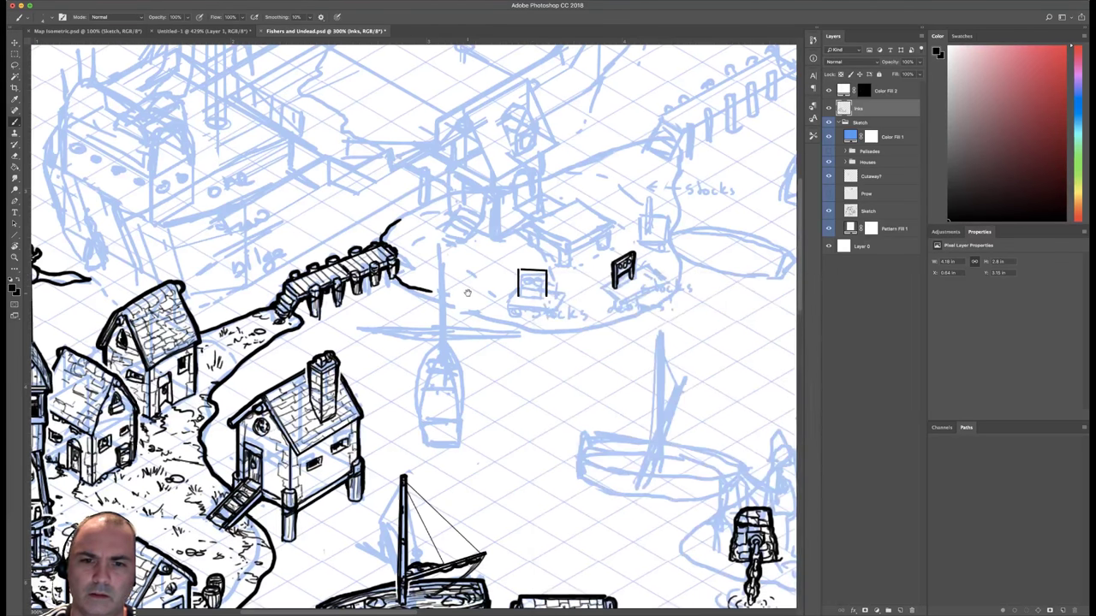
key("Escape")
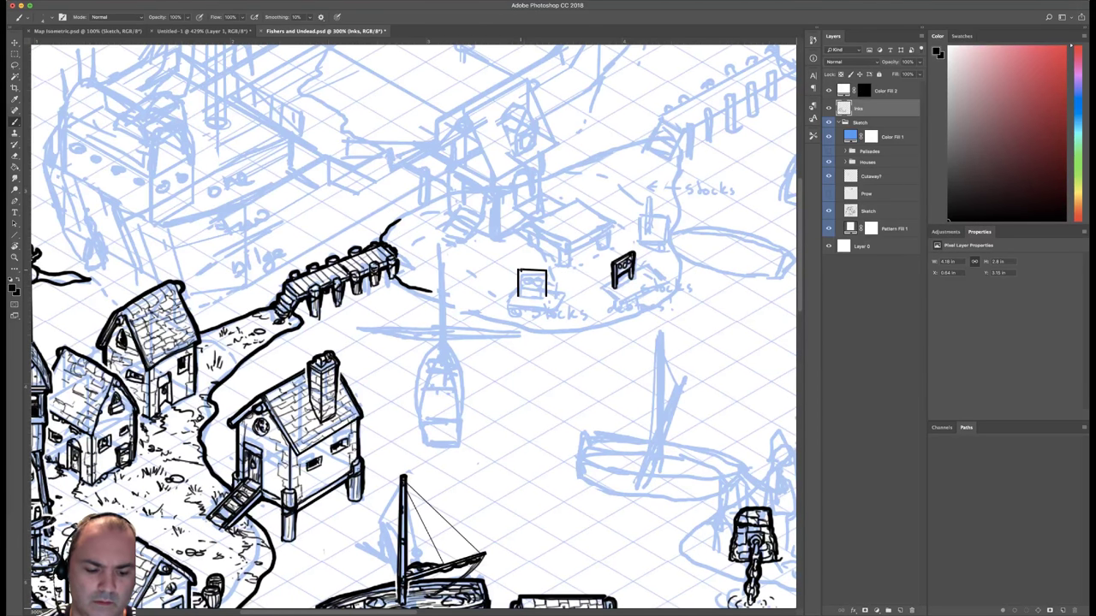
left_click_drag(520, 269, 520, 283)
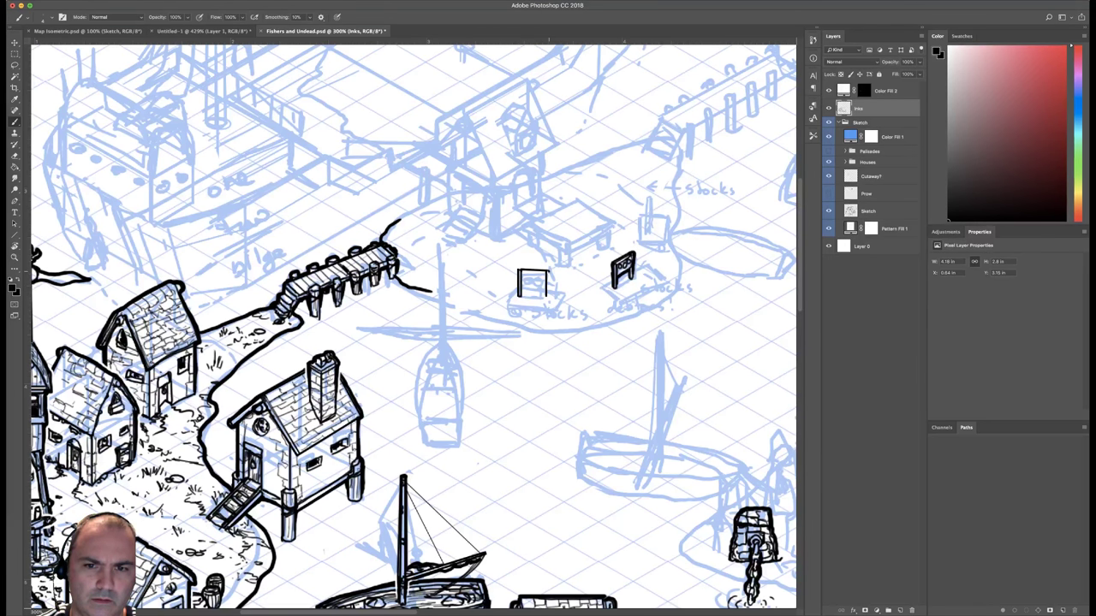
left_click_drag(550, 271, 550, 296)
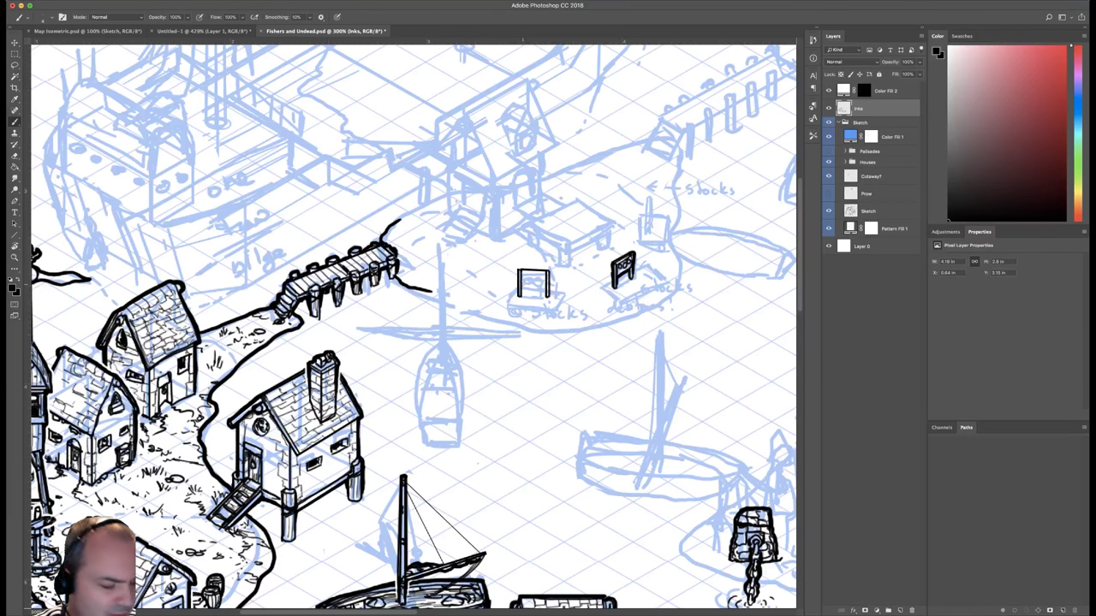
Draw the straight lower edge of the second frame's board and ink its head and hand holes.
key("u")
left_click_drag(519, 283, 548, 283)
key("b")
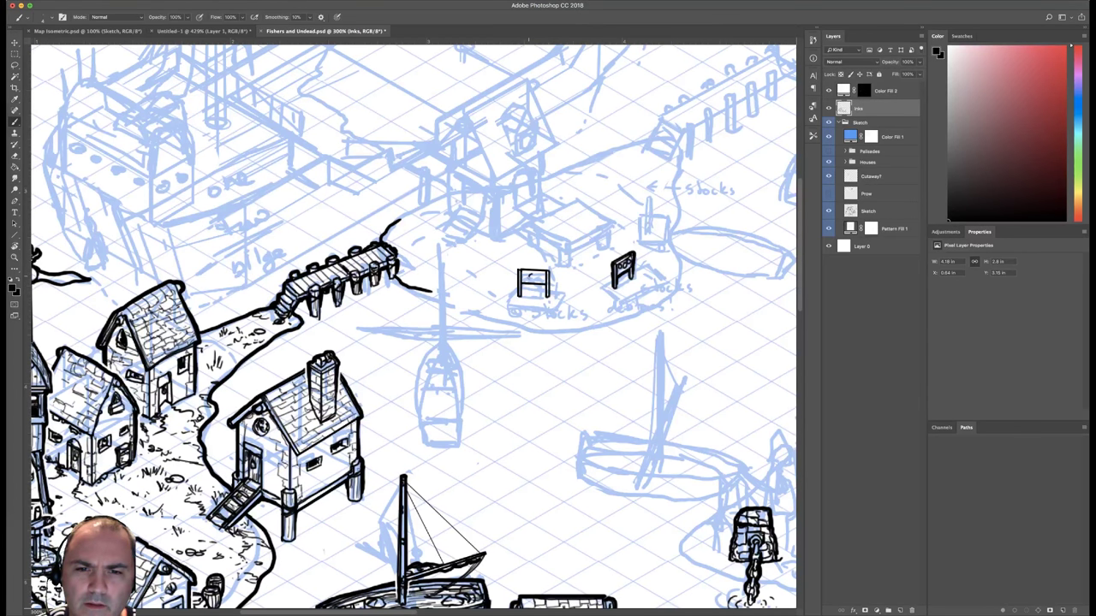
left_click_drag(525, 273, 537, 281)
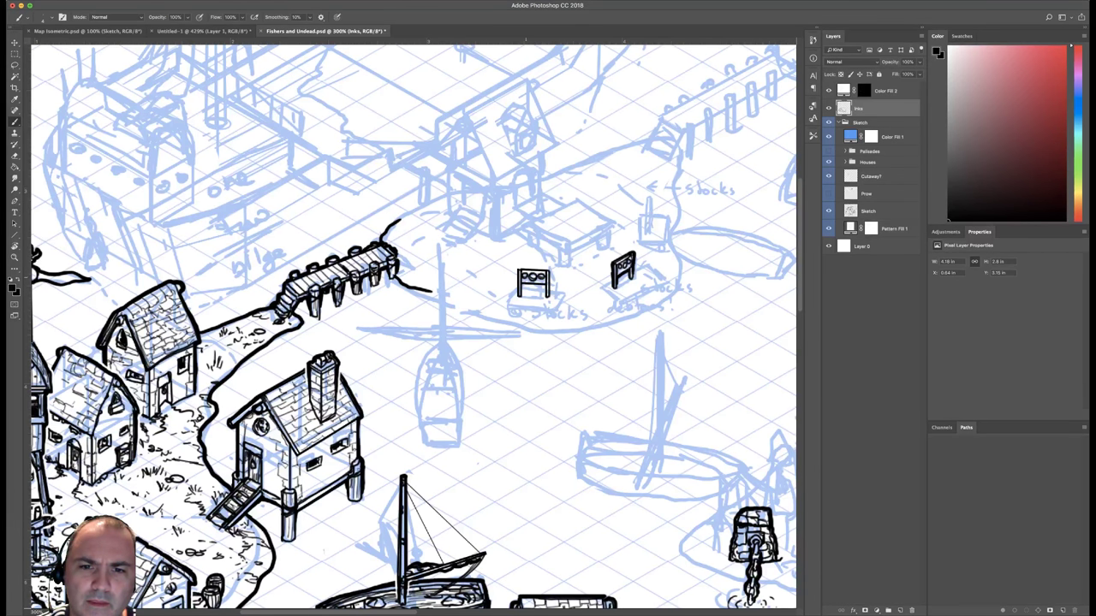
Thicken the top and outer outline of the second stocks frame with the Faber Castell M brush.
right_click(556, 265)
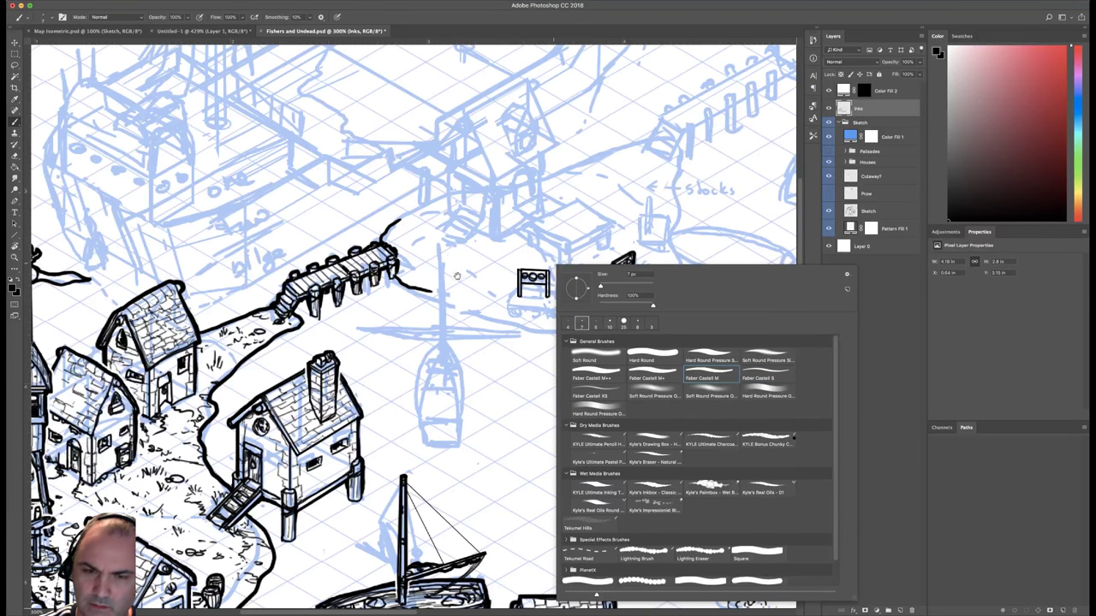
key("Escape")
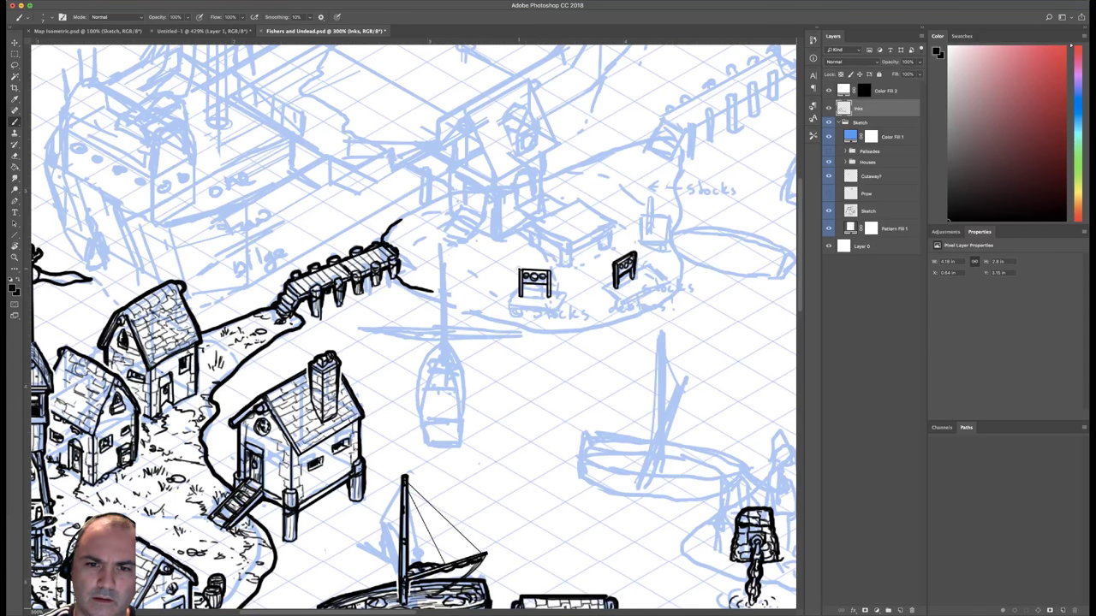
left_click_drag(519, 272, 542, 265)
left_click_drag(536, 271, 553, 267)
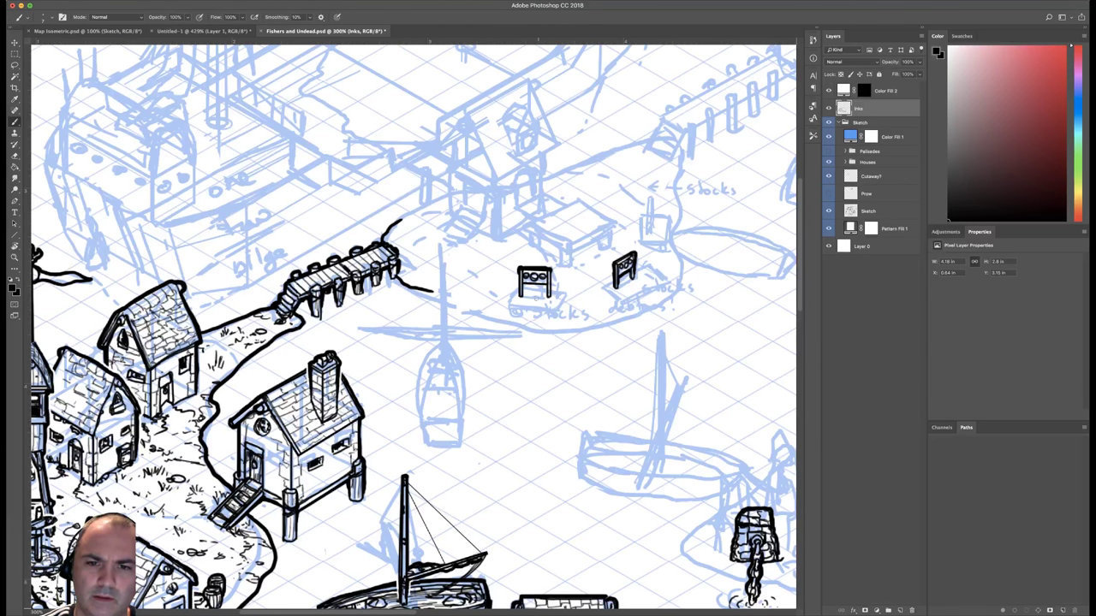
left_click_drag(523, 284, 542, 286)
Switch to the Faber Castell S brush and add fine ink detail to the second frame's board and posts.
right_click(570, 274)
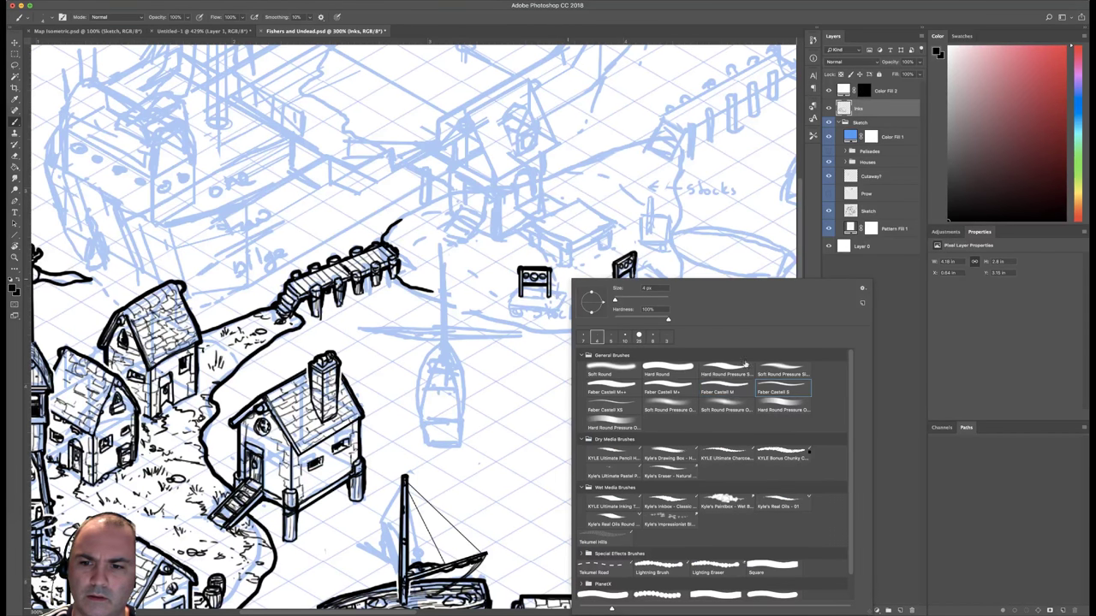
left_click(532, 287)
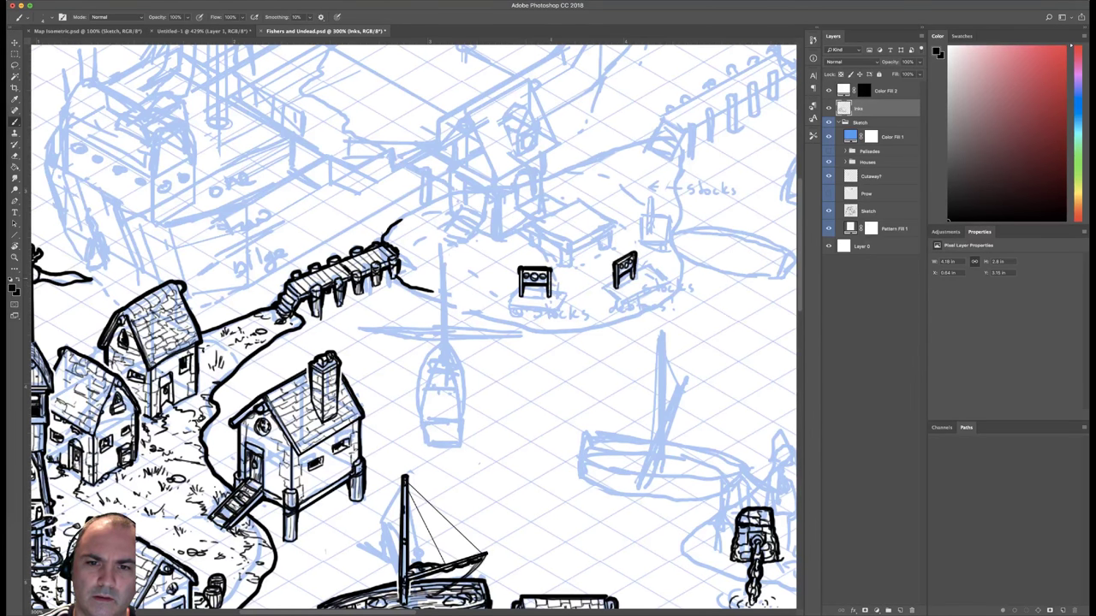
mouse_move(551, 270)
left_mouse_down()
mouse_move(551, 291)
mouse_move(518, 289)
left_mouse_up()
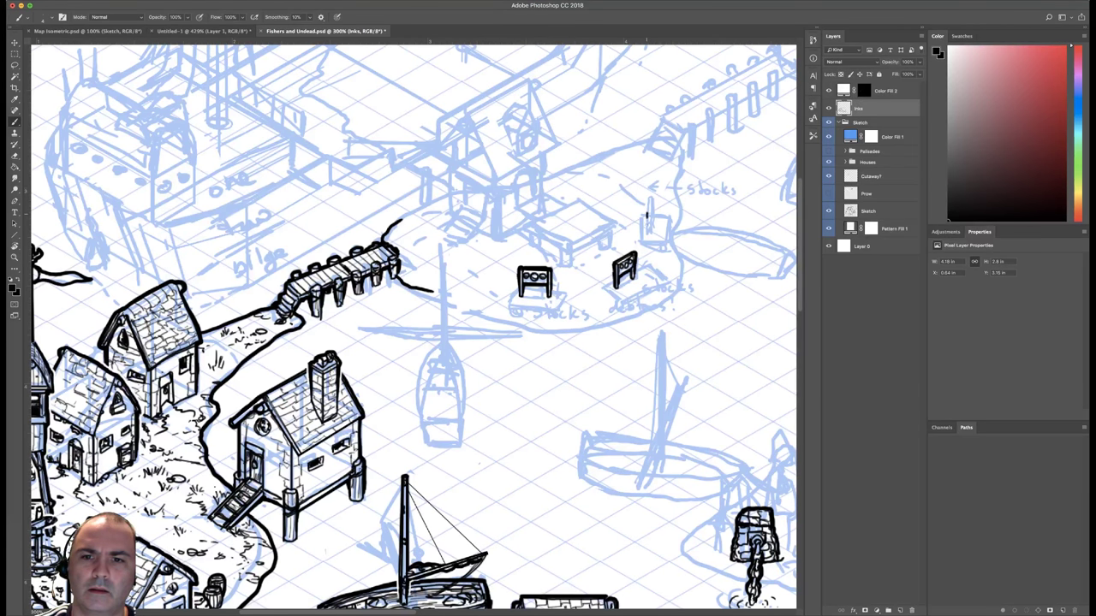
Ink the single upright post beside the upper "stocks" note with Faber Castell S, then thicken its top with Faber Castell M.
left_click_drag(647, 214, 649, 226)
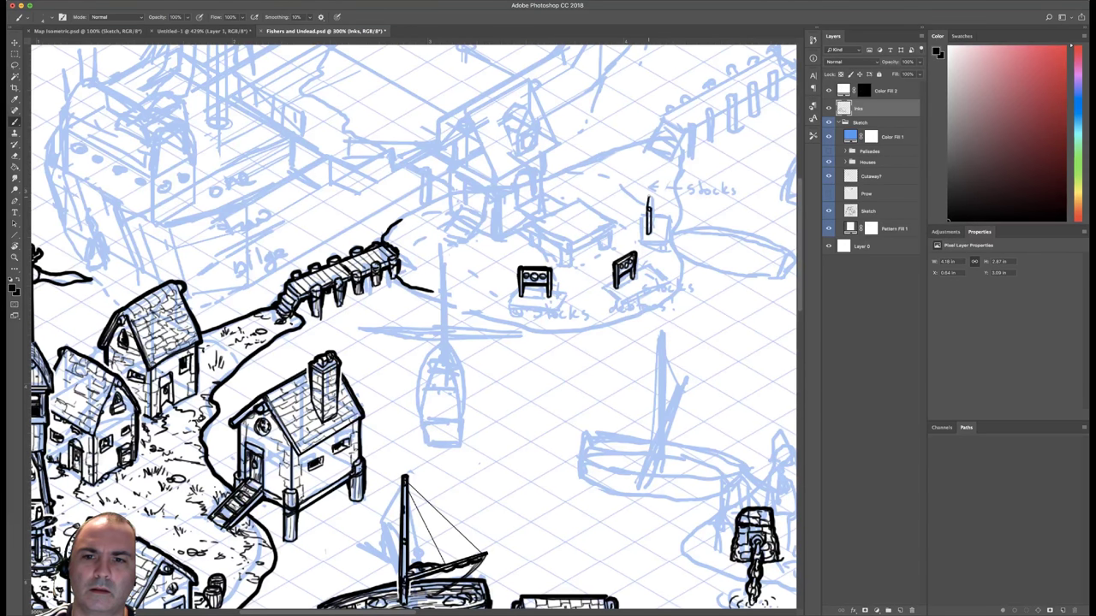
left_click_drag(651, 197, 653, 233)
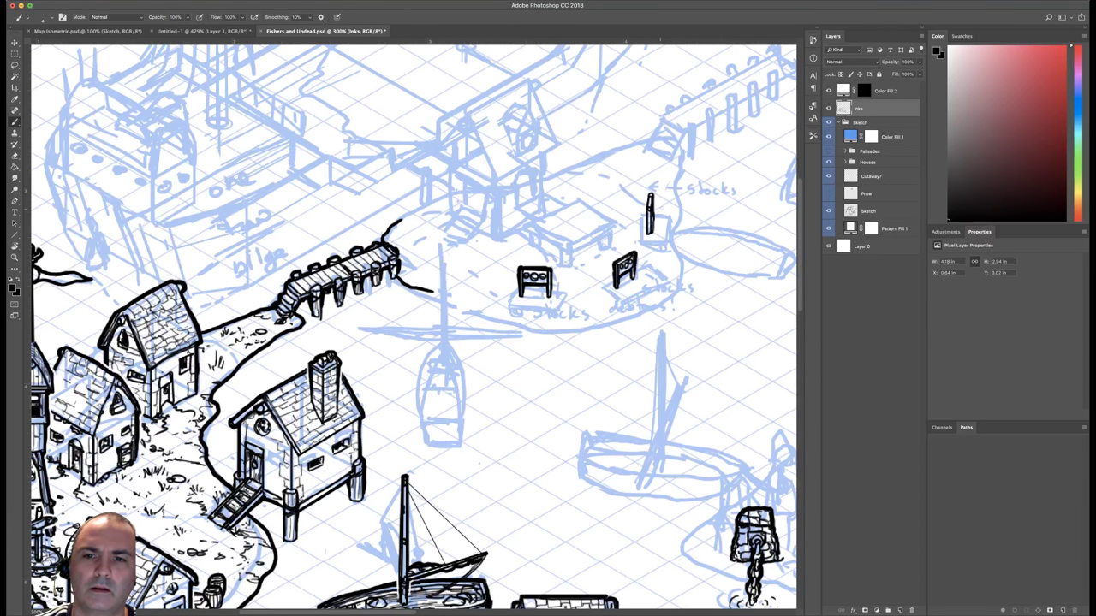
right_click(653, 196)
left_click(653, 194)
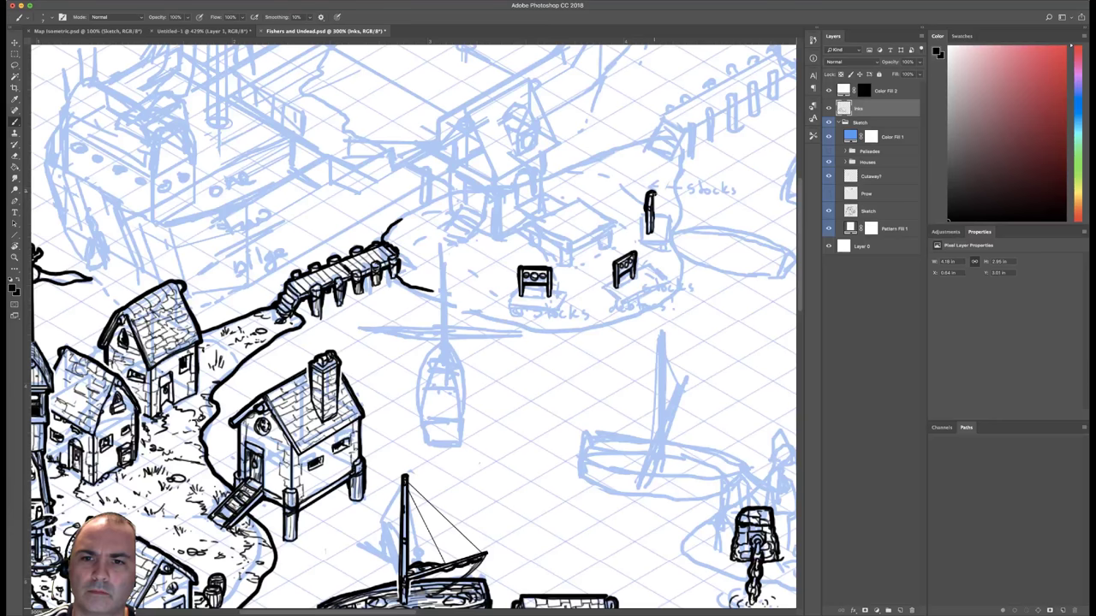
Shade the upright post with the Faber Castell S brush and erase excess ink along its lower part.
right_click(653, 198)
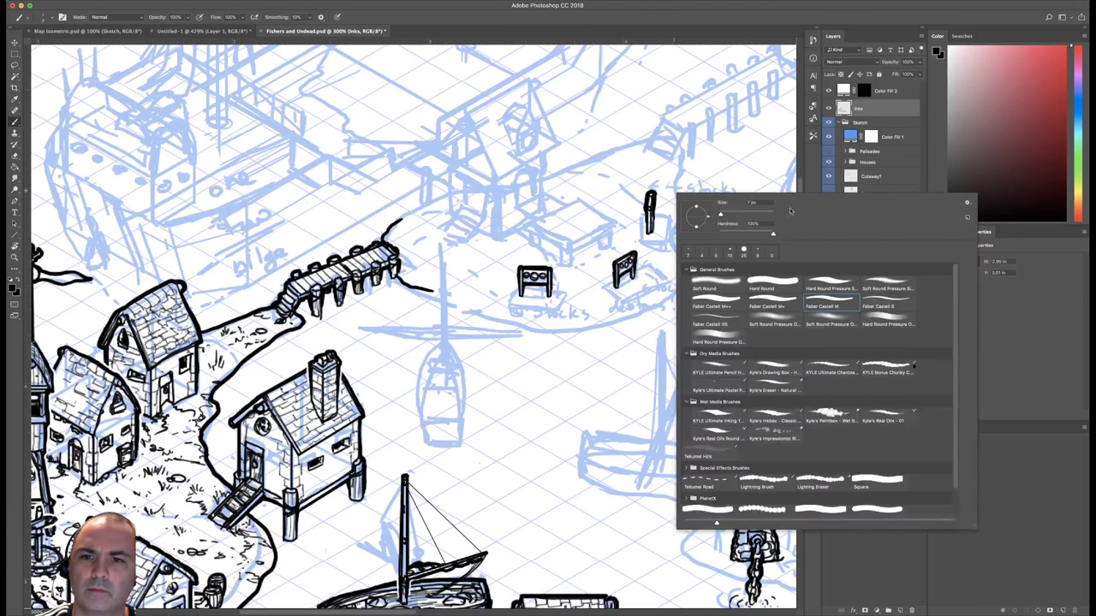
left_click(663, 226)
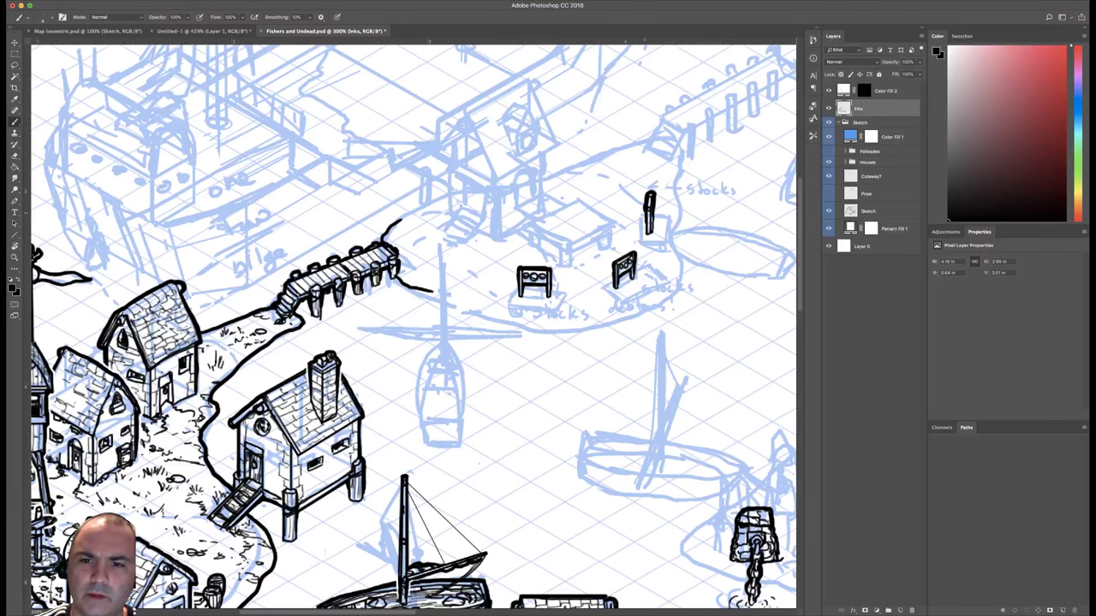
mouse_move(644, 207)
left_mouse_down()
mouse_move(644, 227)
mouse_move(654, 220)
left_mouse_up()
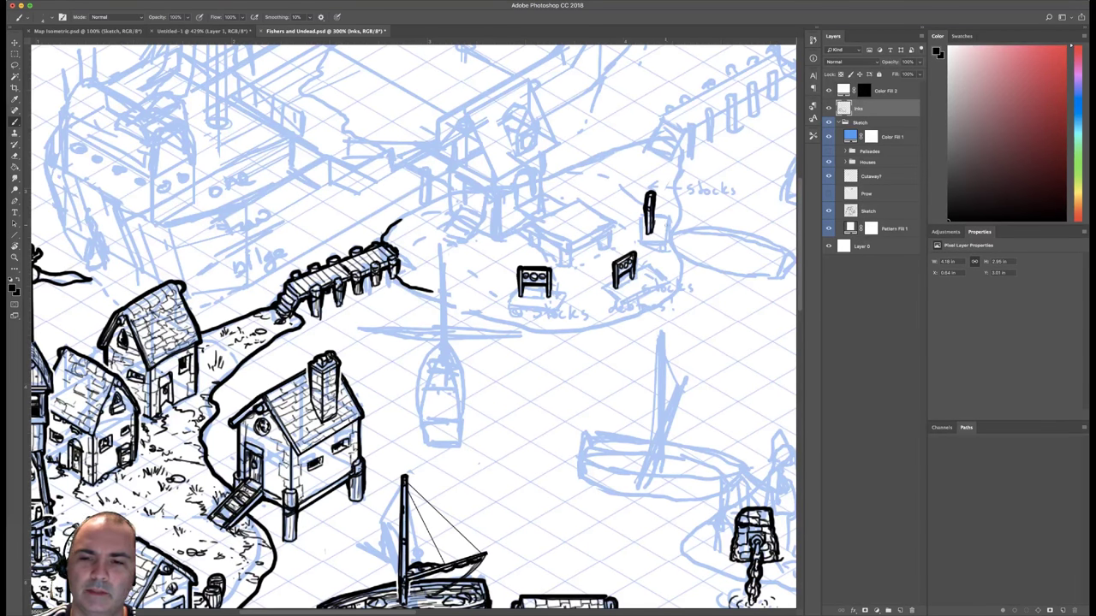
key("e")
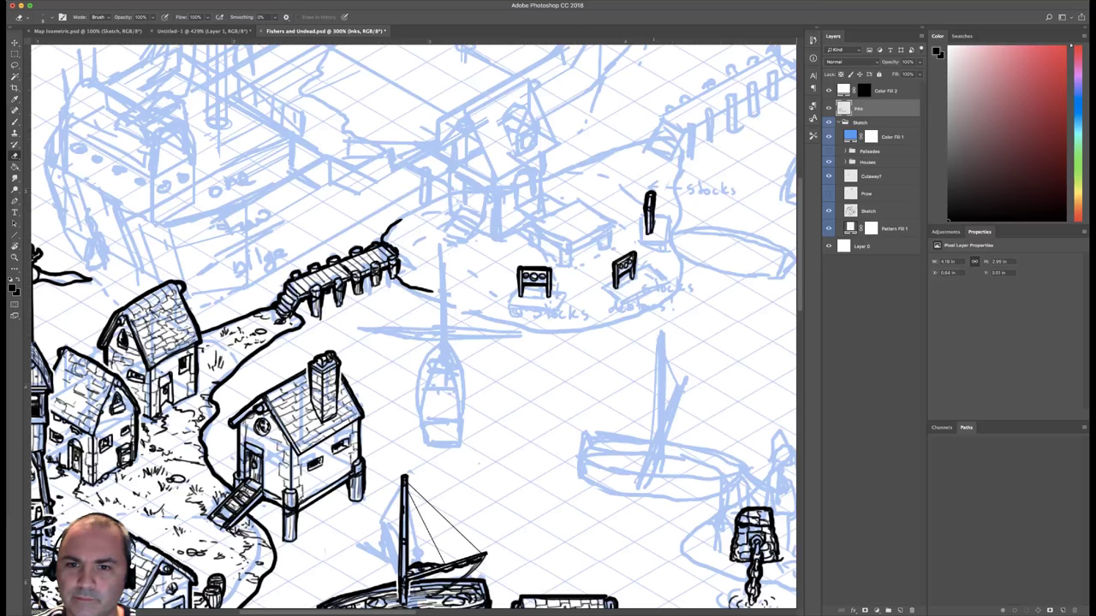
left_click_drag(654, 220, 653, 235)
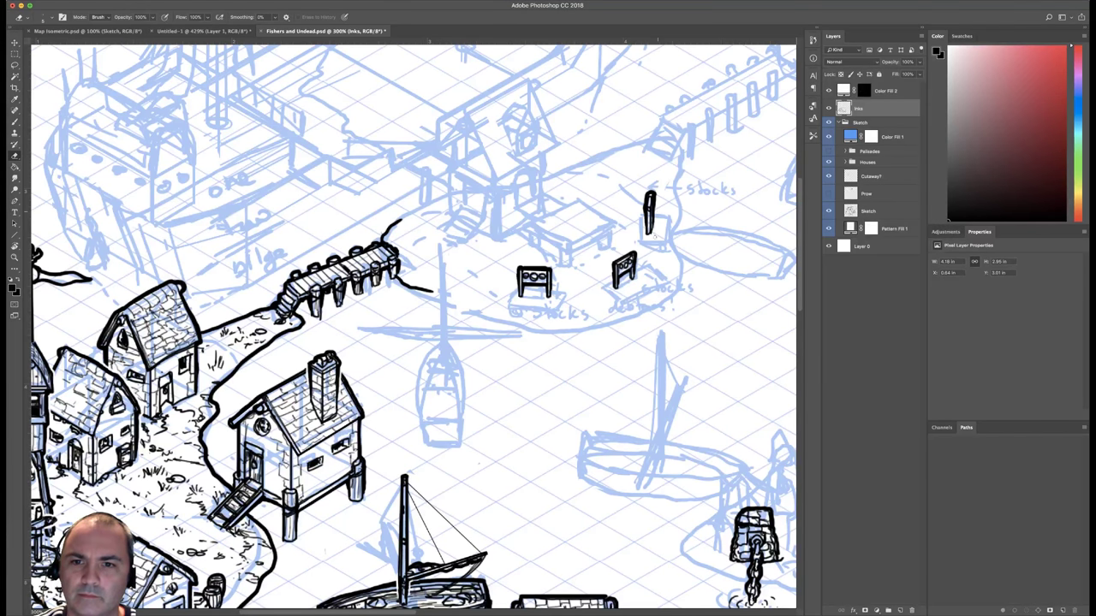
Set the eraser to Faber Castell S and try erasing across the holes in the second stocks frame's board.
right_click(701, 286)
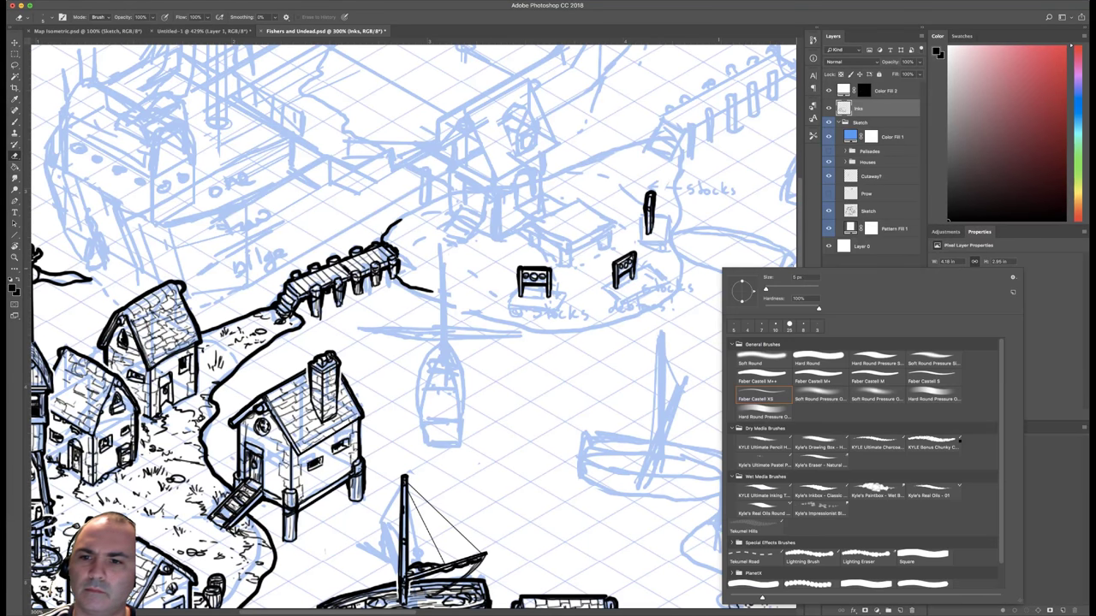
left_click(926, 382)
left_click_drag(567, 280, 568, 279)
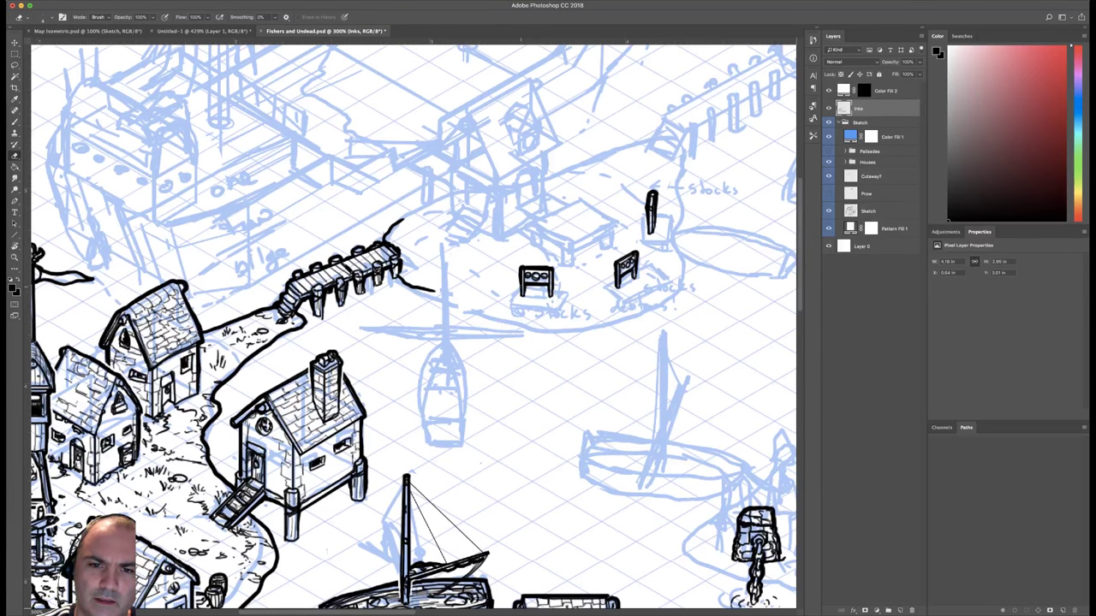
left_click_drag(522, 282, 549, 276)
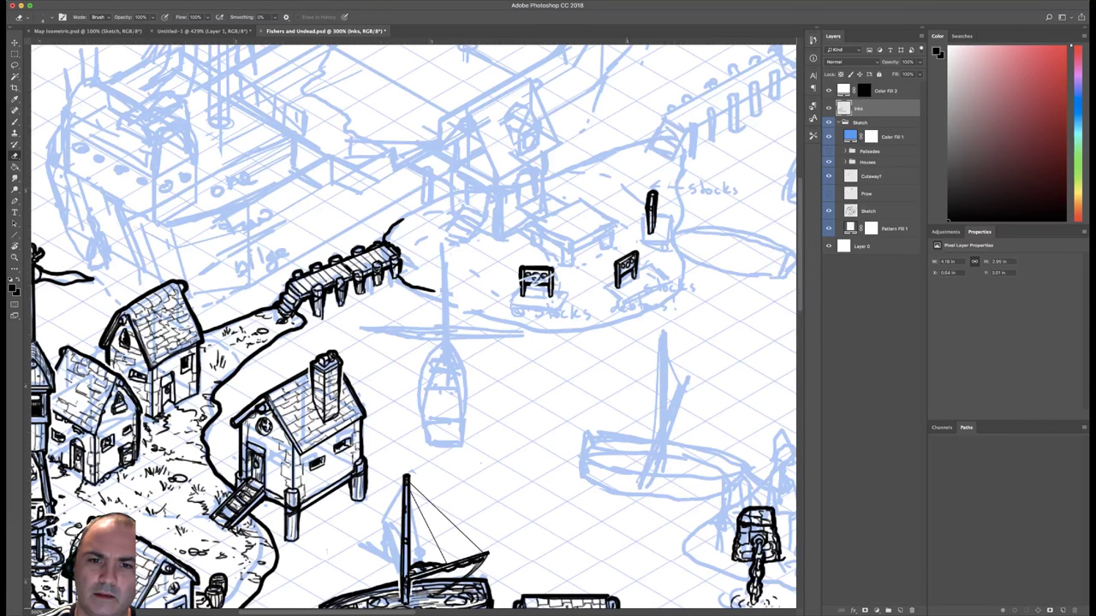
key("super+z")
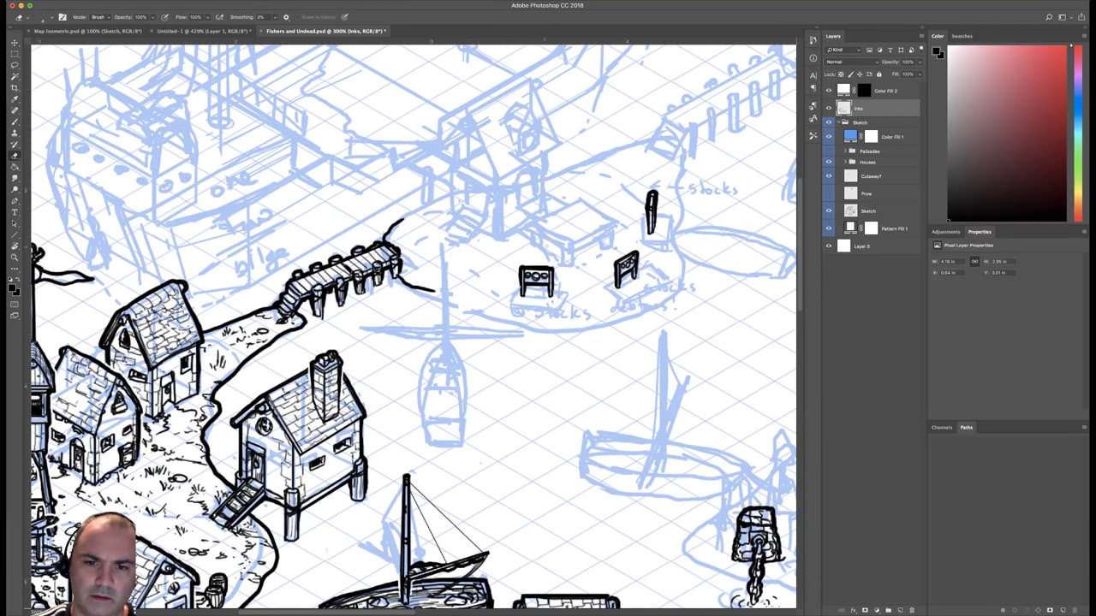
Ink the platform outline under the first stocks frame, using the Brush for its sides and the Line tool for its front edges.
key("b")
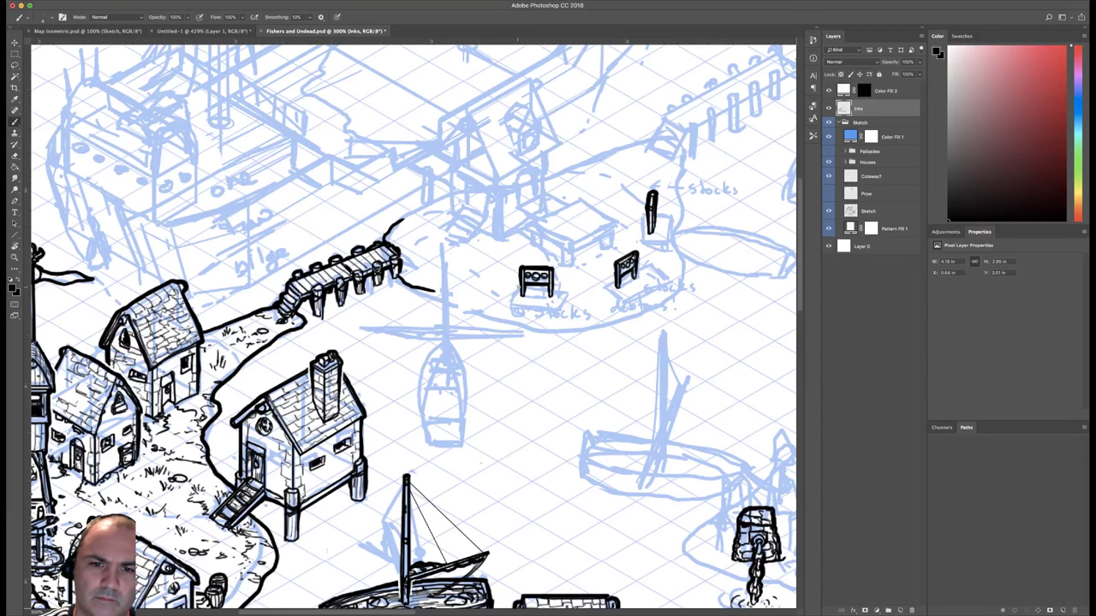
left_click_drag(520, 285, 509, 306)
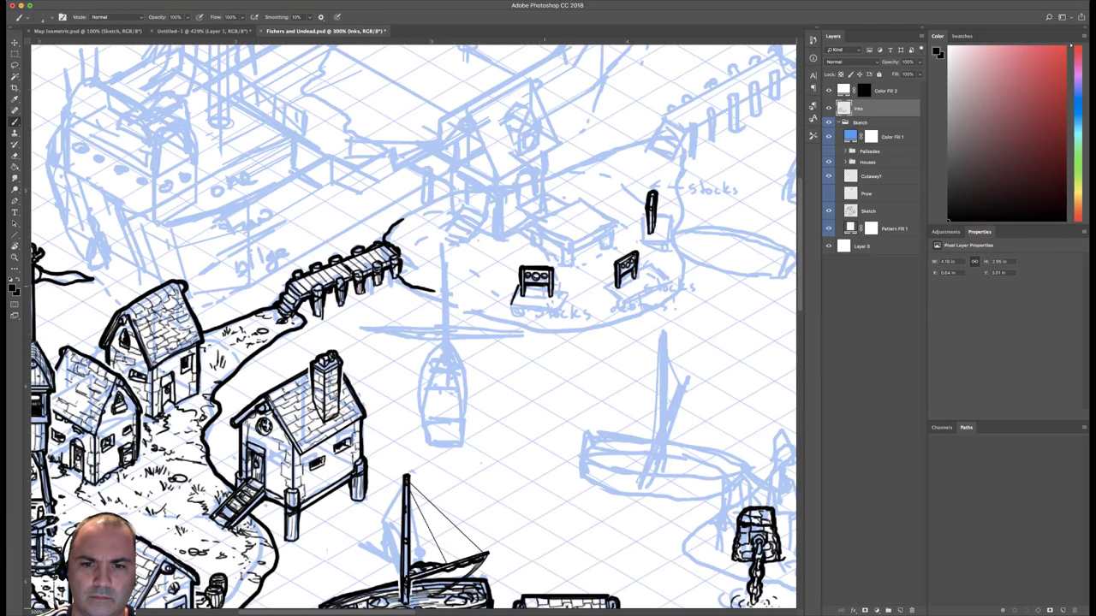
left_click_drag(561, 285, 554, 308)
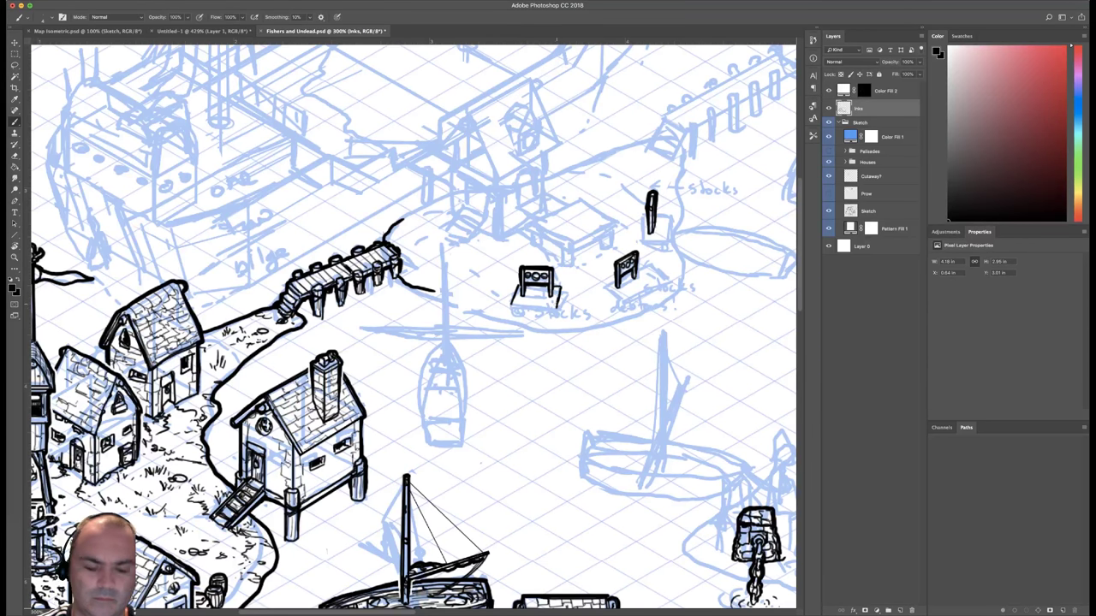
key("u")
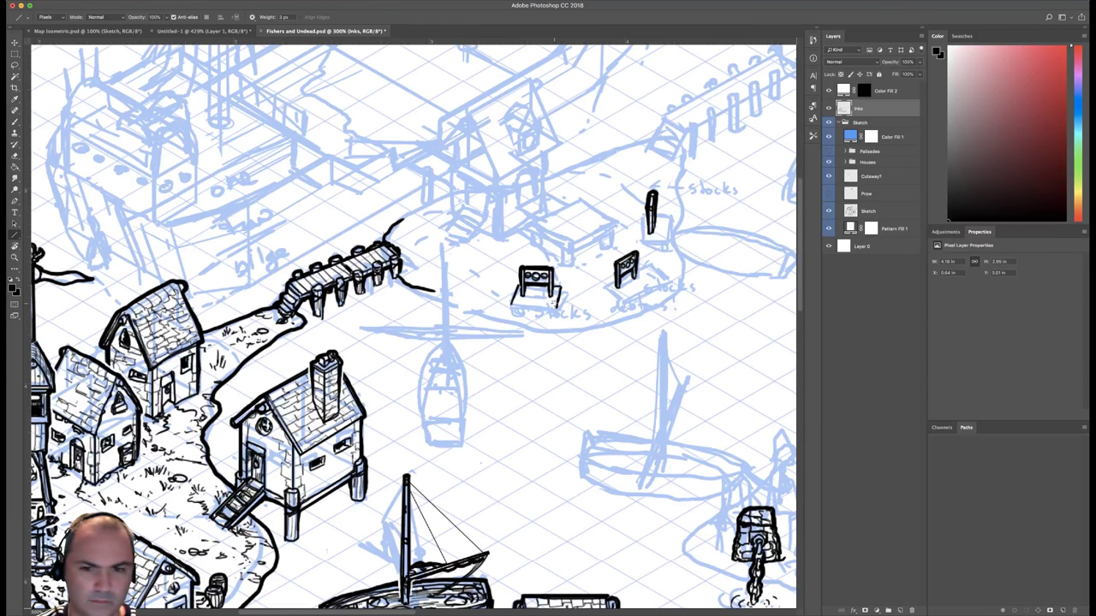
mouse_move(557, 308)
left_mouse_down()
mouse_move(511, 306)
mouse_move(559, 309)
left_mouse_up()
left_click_drag(561, 303, 557, 312)
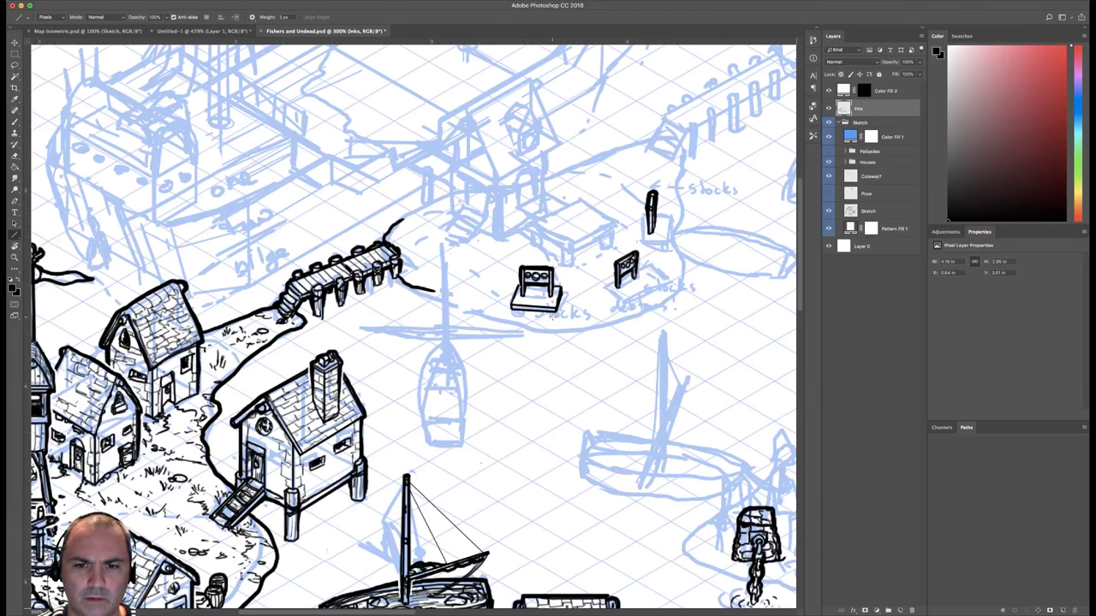
Brush in the first stocks platform's feet and ink its deck planks with Faber Castell XS.
key("b")
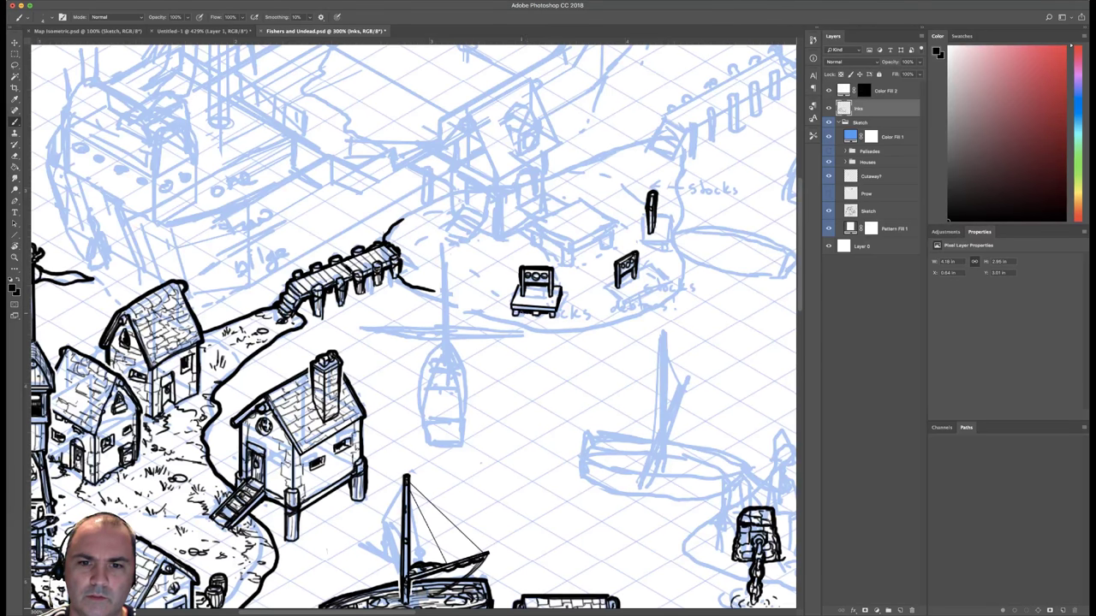
right_click(545, 319)
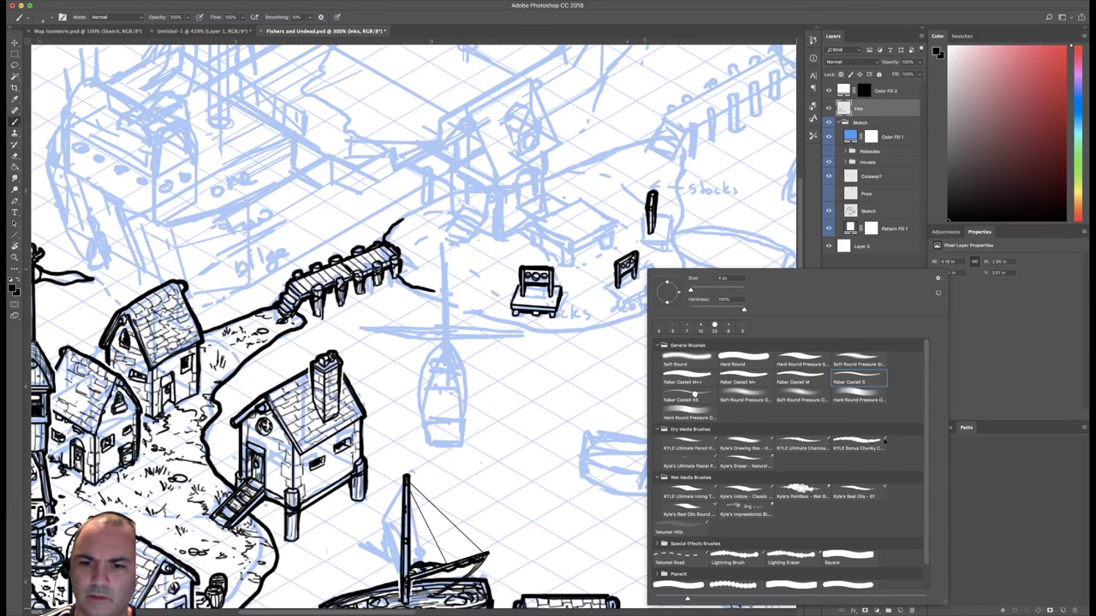
key("Escape")
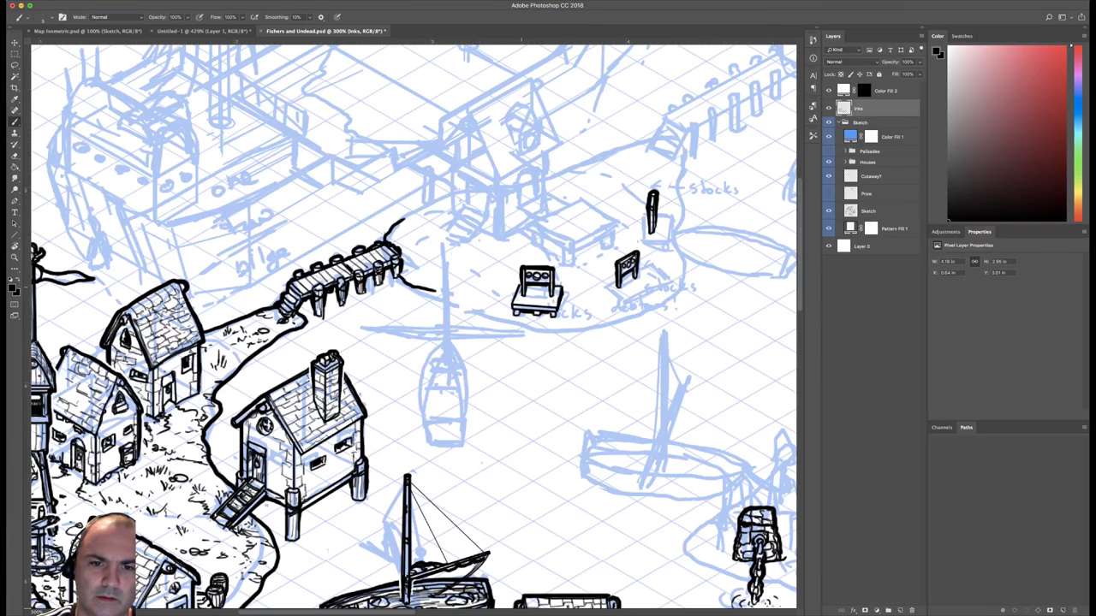
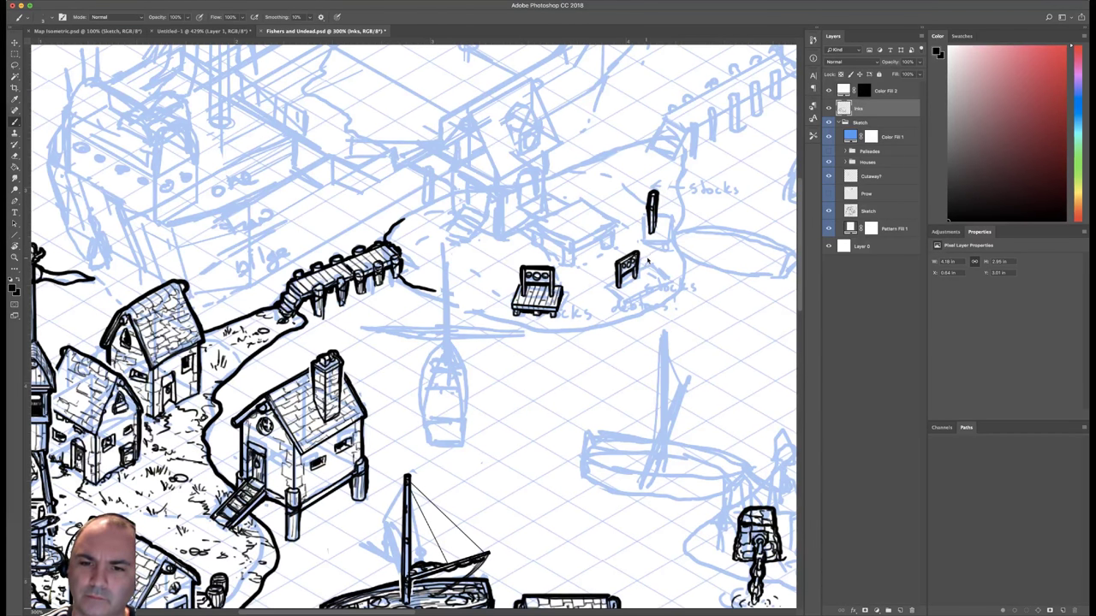
Ink the outline, thickness and feet of the second stocks frame's platform with the Faber Castell S brush.
right_click(648, 258)
double_click(847, 365)
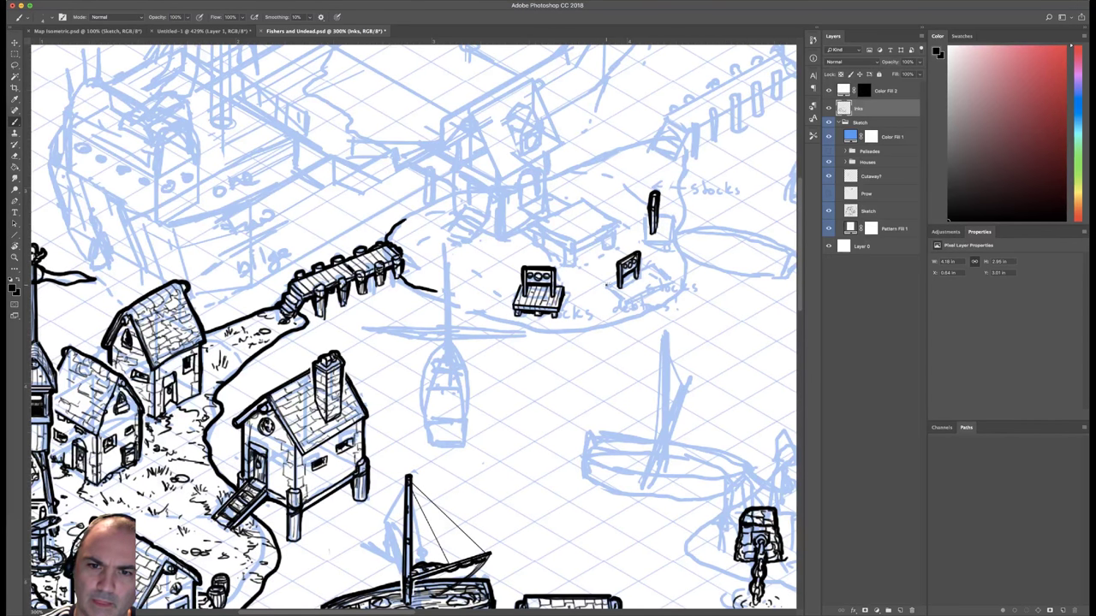
mouse_move(606, 284)
left_mouse_down()
mouse_move(654, 263)
mouse_move(616, 291)
mouse_move(630, 301)
left_mouse_up()
mouse_move(653, 265)
left_mouse_down()
mouse_move(669, 276)
mouse_move(654, 287)
mouse_move(670, 280)
mouse_move(642, 298)
mouse_move(669, 282)
left_mouse_up()
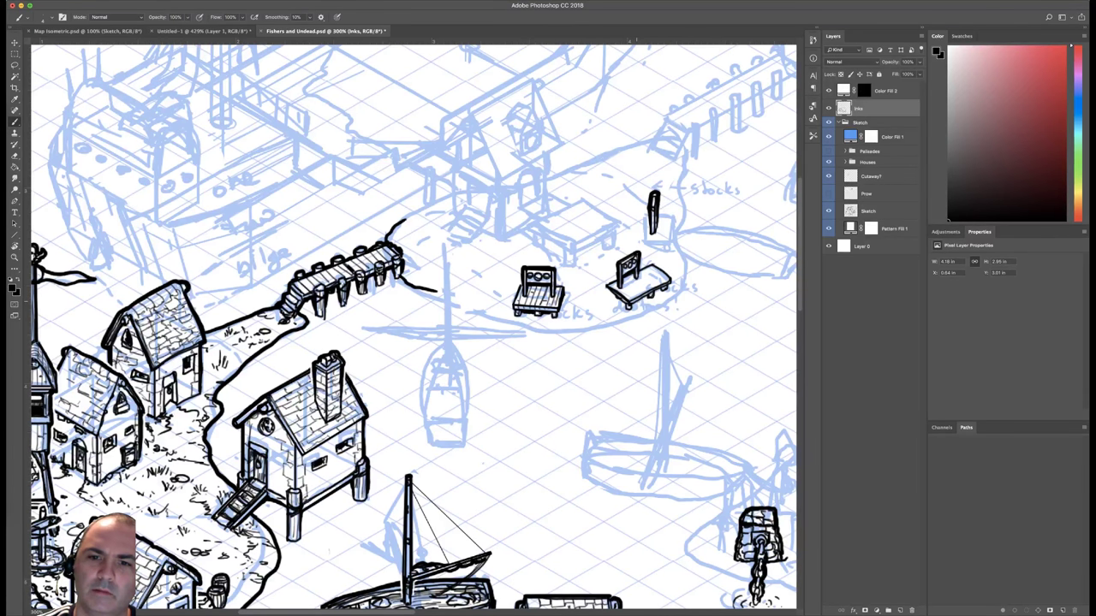
left_click_drag(637, 301, 639, 304)
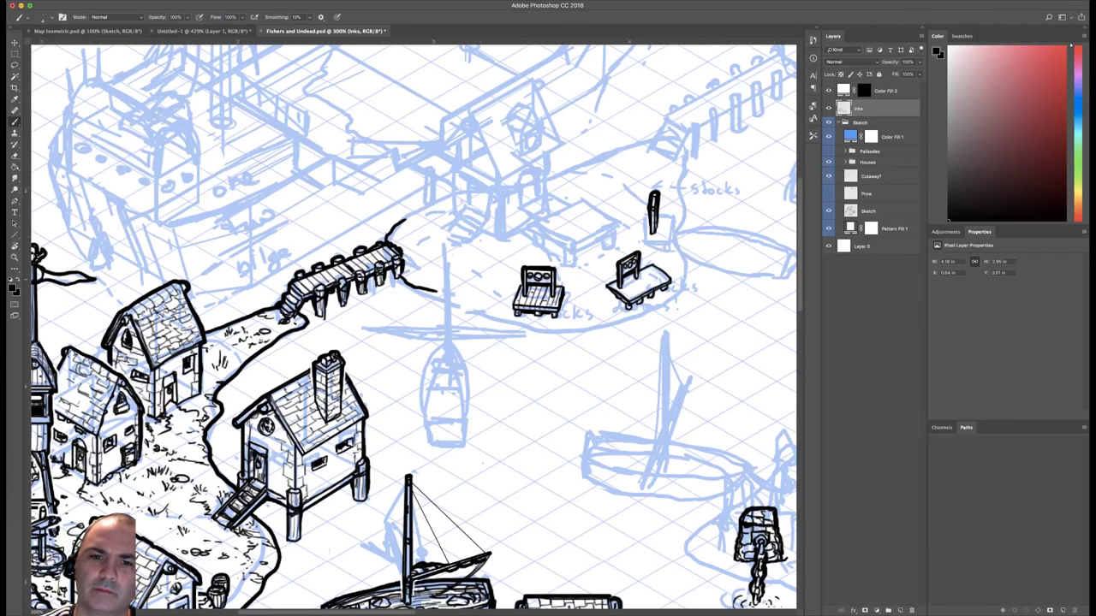
Switch to the Faber Castell XS brush and ink the planks across the second stocks platform.
right_click(635, 300)
left_click(727, 393)
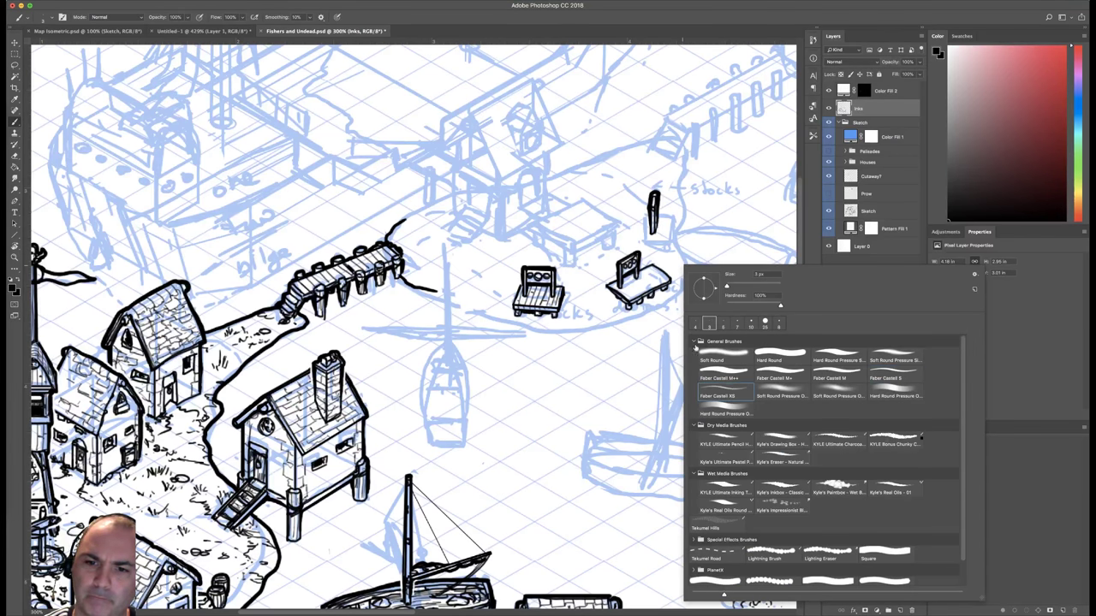
key("Return")
mouse_move(613, 287)
left_mouse_down()
mouse_move(628, 297)
mouse_move(668, 263)
left_mouse_up()
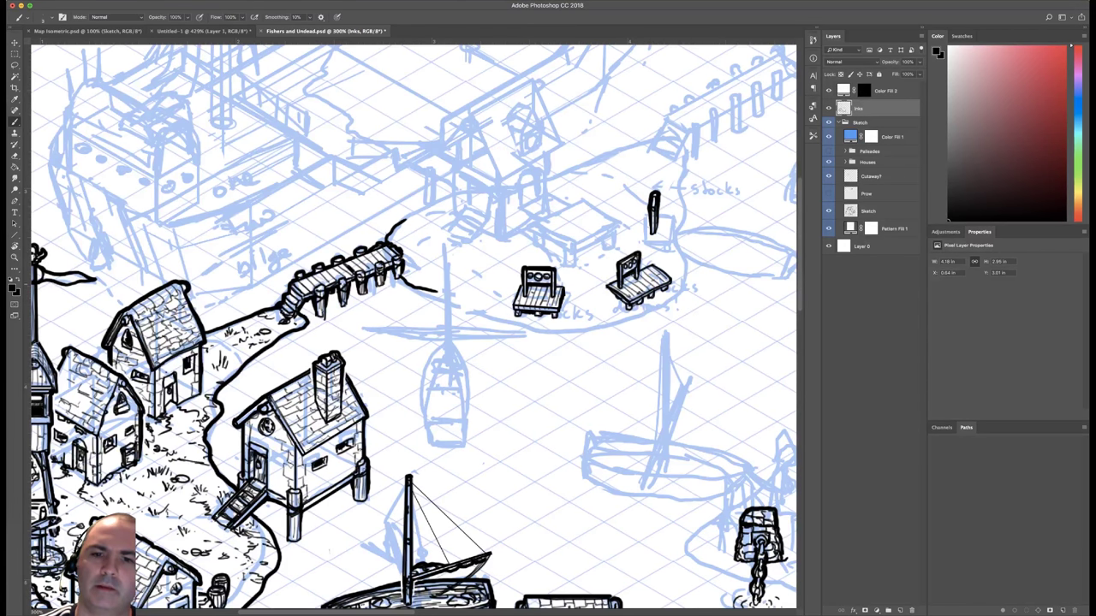
Ink the square platform outline and feet beneath the upright post with the Faber Castell S brush.
scroll(415, 327, "up", 2)
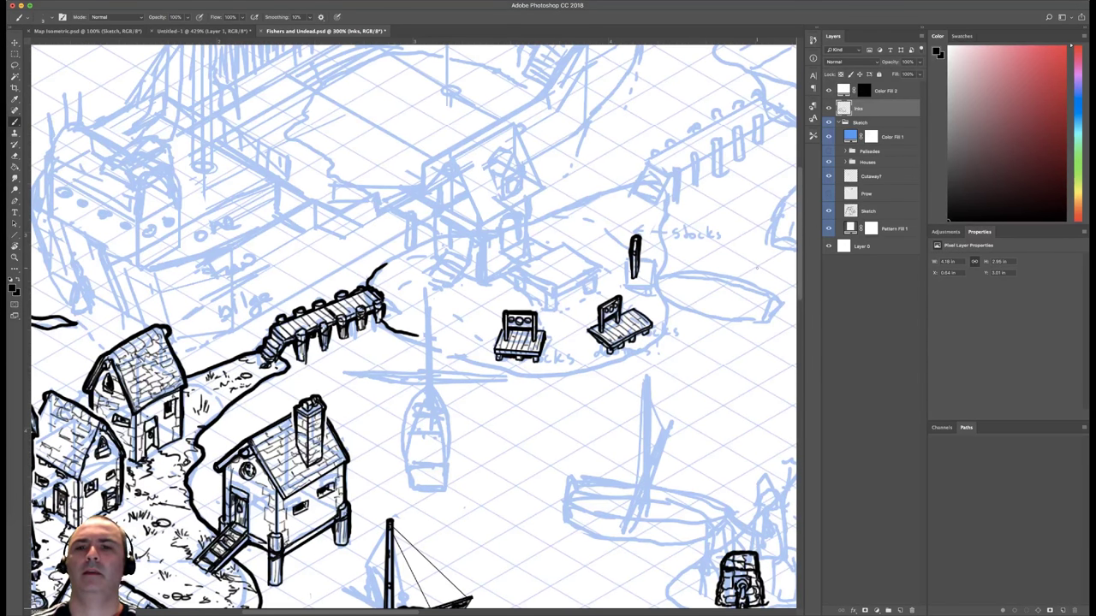
right_click(702, 270)
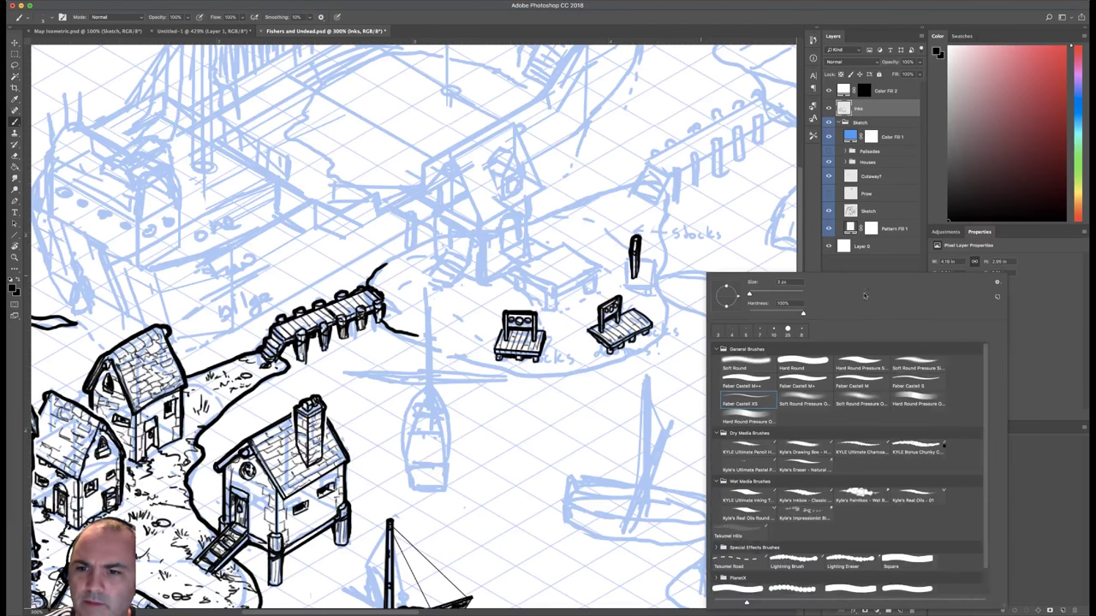
left_click(901, 385)
left_click(664, 292)
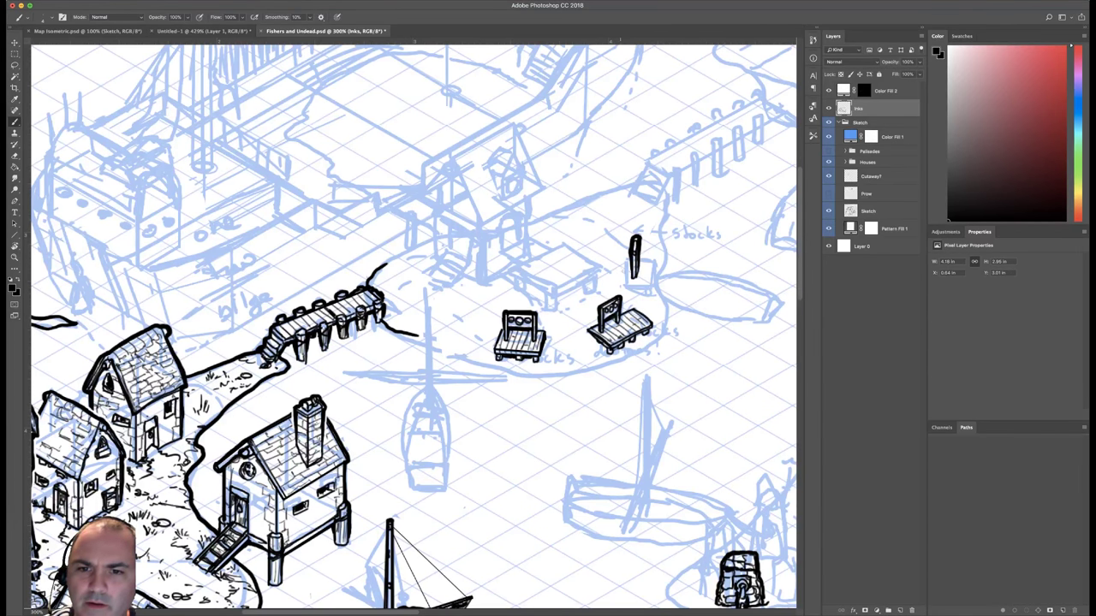
mouse_move(628, 259)
left_mouse_down()
mouse_move(624, 280)
mouse_move(654, 262)
mouse_move(653, 281)
mouse_move(637, 284)
mouse_move(654, 277)
mouse_move(647, 290)
left_mouse_up()
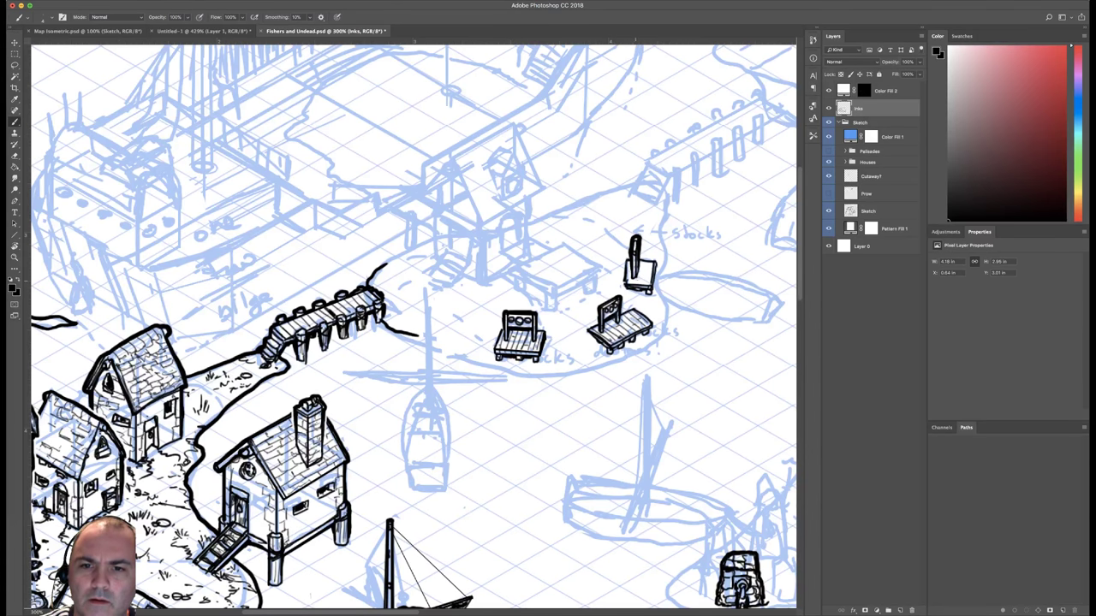
Ink the planks on the upright post's platform with Faber Castell XS, rotating the canvas for the strokes and returning it to 0°.
right_click(655, 251)
left_click(697, 386)
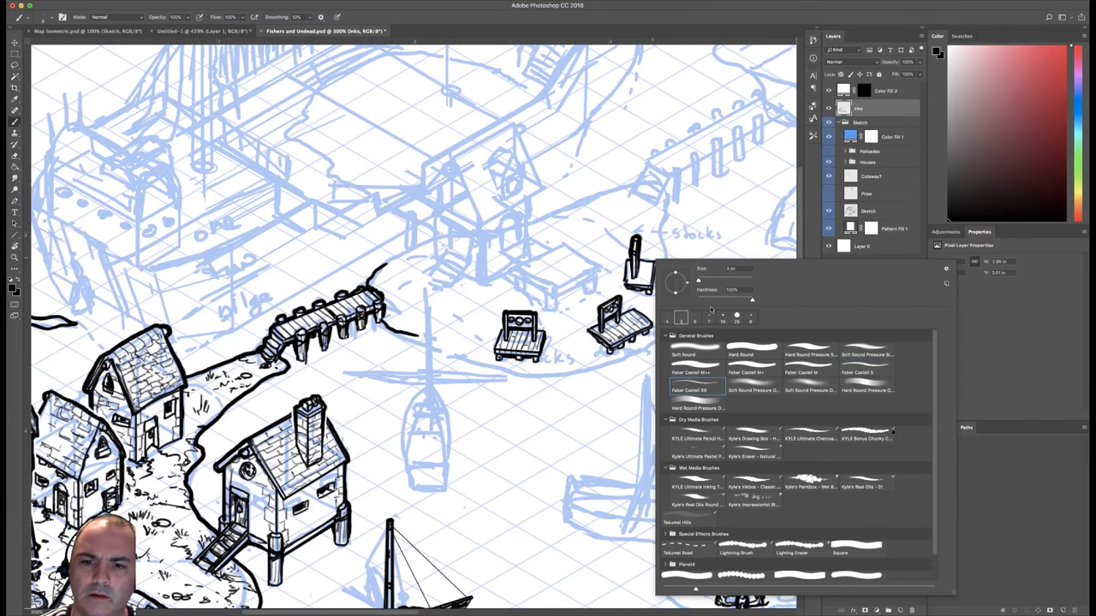
left_click(716, 182)
key("r")
left_click_drag(719, 185, 556, 323)
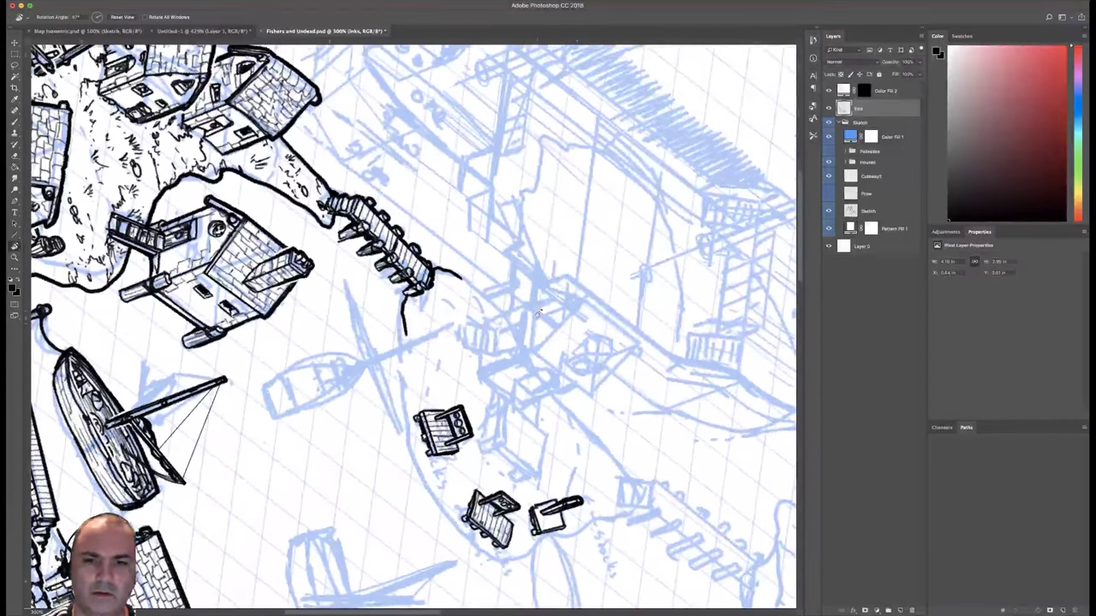
key("b")
left_click_drag(583, 390, 555, 178)
key("r")
left_click_drag(603, 225, 634, 297)
key("b")
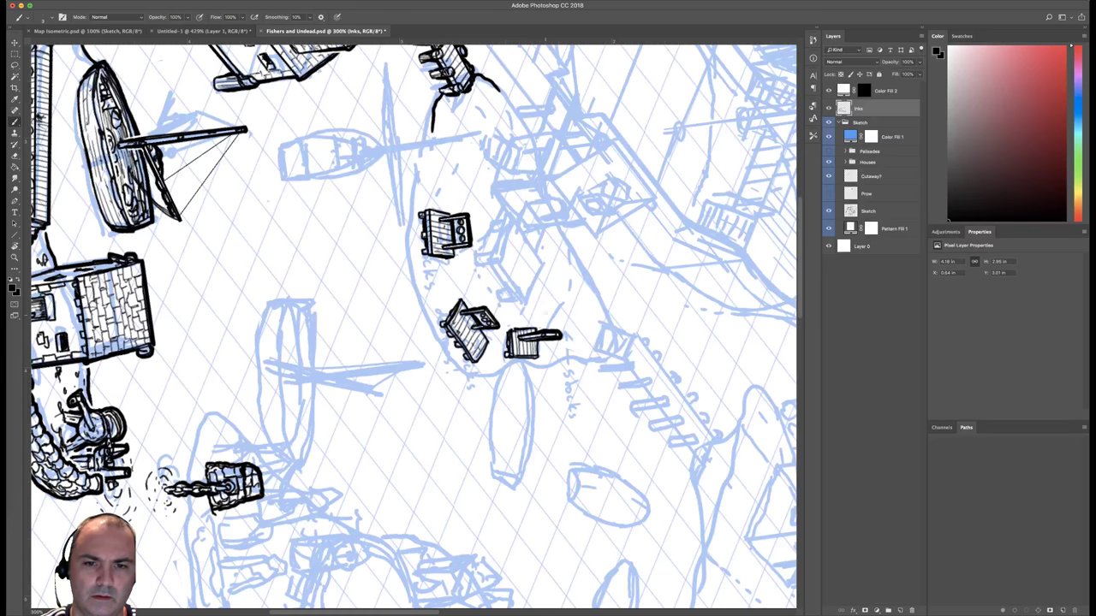
key("r")
left_click_drag(674, 293, 607, 245)
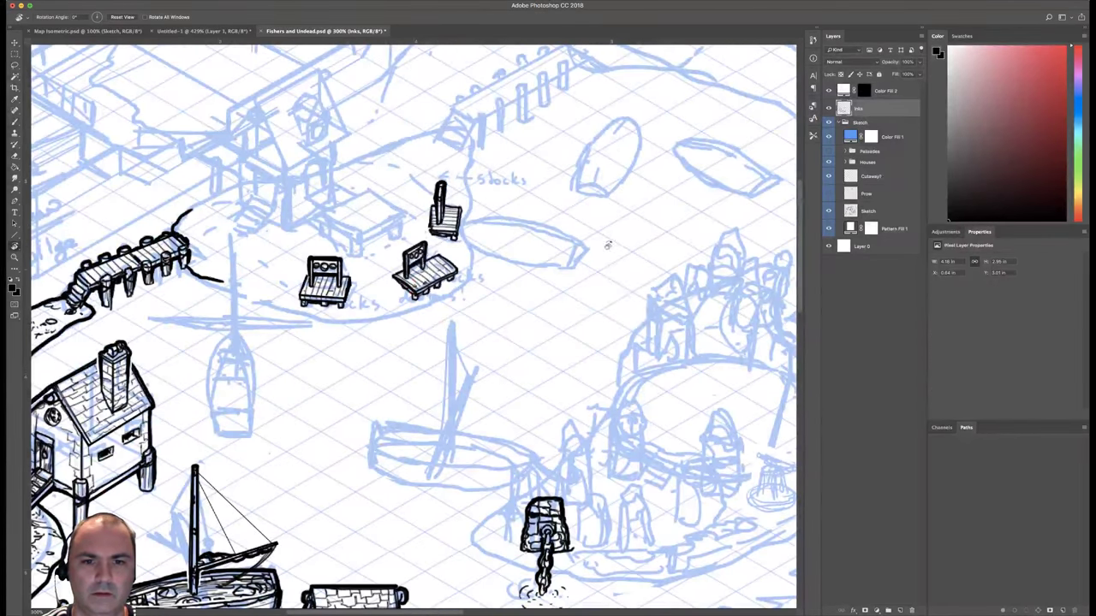
Save the map document with the inked stocks platforms.
key("b")
key("ctrl+minus")
key("ctrl+minus")
key("ctrl+minus")
key("ctrl+minus")
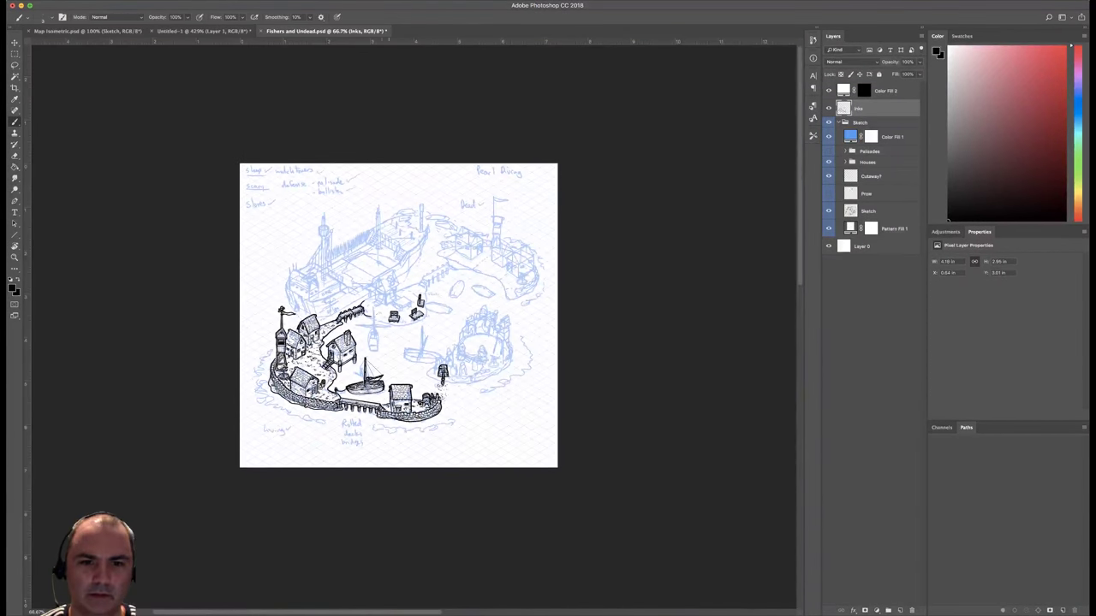
left_click_drag(421, 307, 474, 297)
key("ctrl+plus")
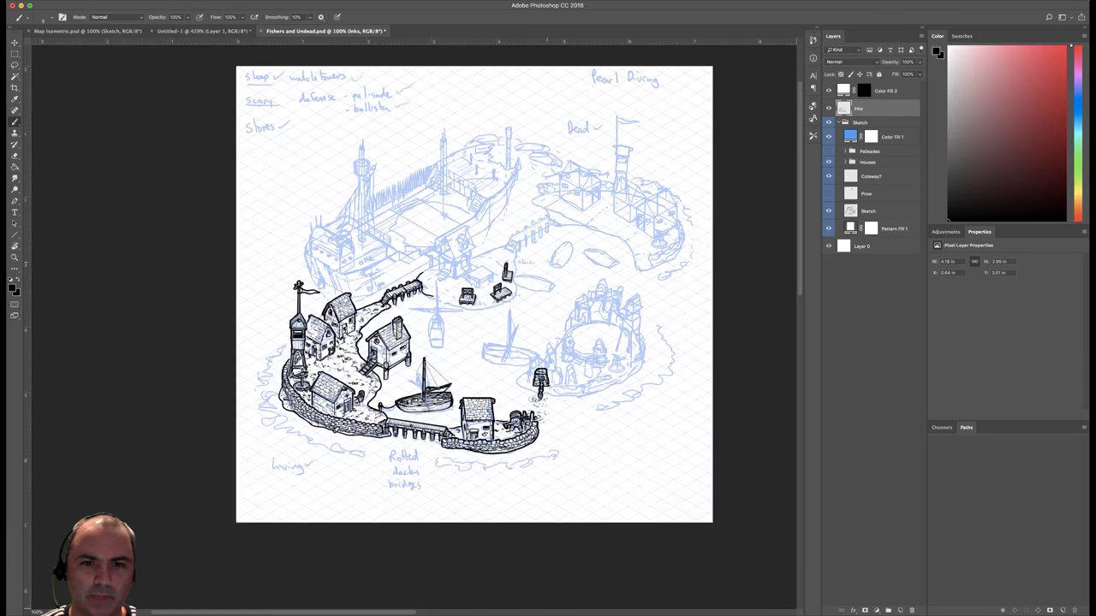
key("super+s")
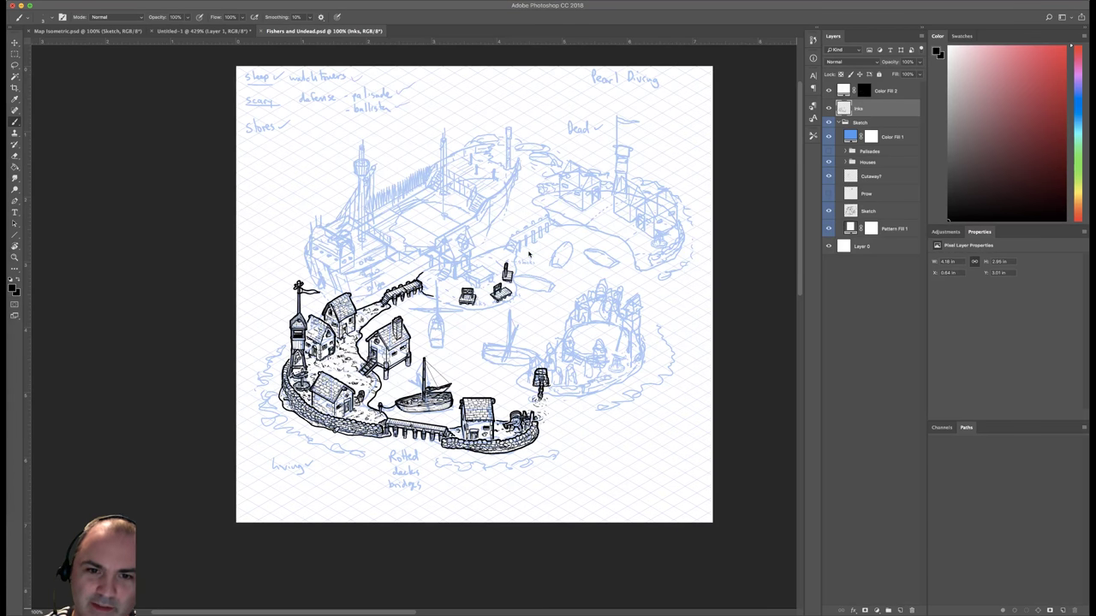
Ink the stocks island's shoreline with Faber Castell M, from the jetty's end around the platforms to the upper "stocks" note.
key("super+plus")
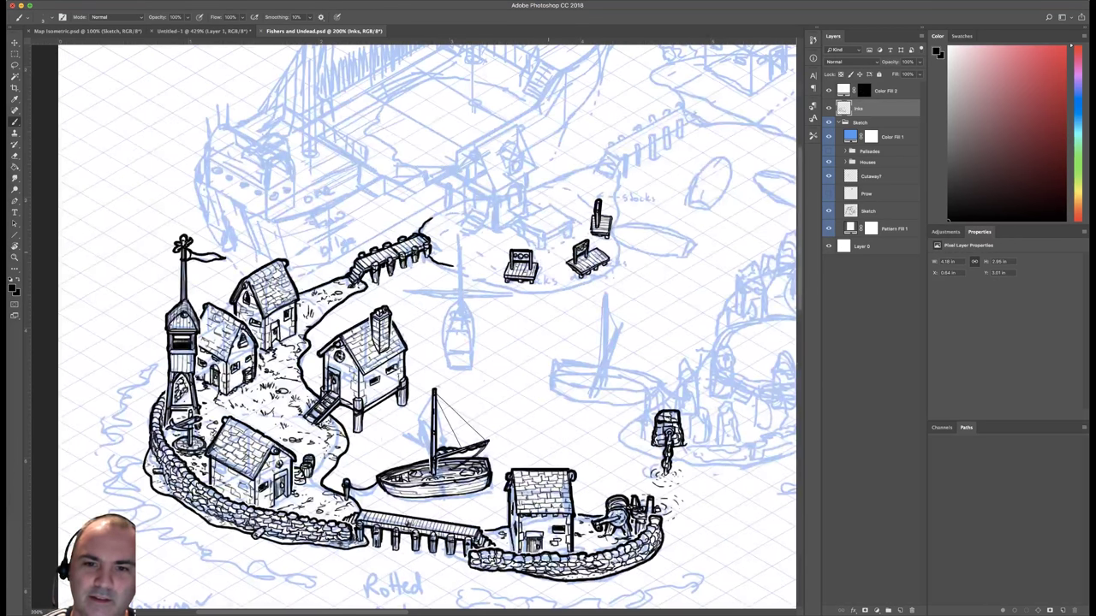
left_click_drag(639, 257, 589, 255)
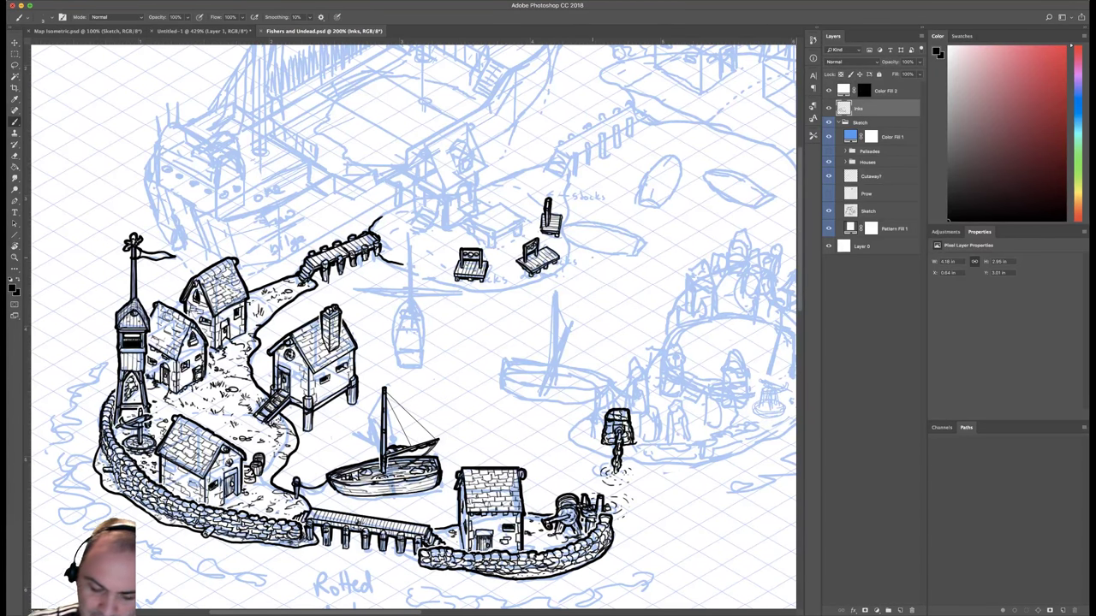
right_click(633, 243)
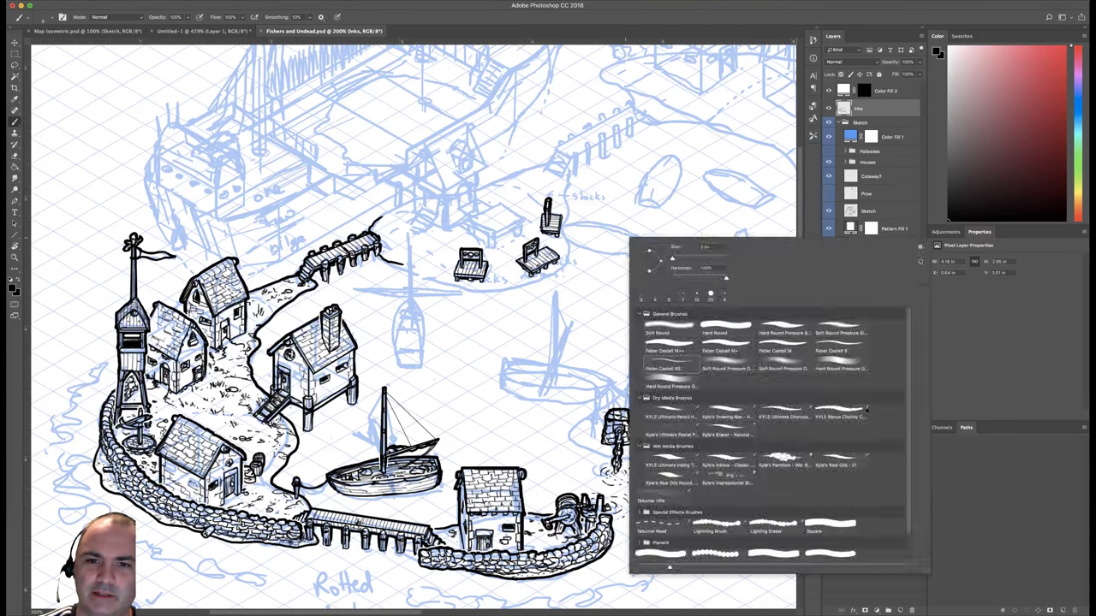
left_click(809, 345)
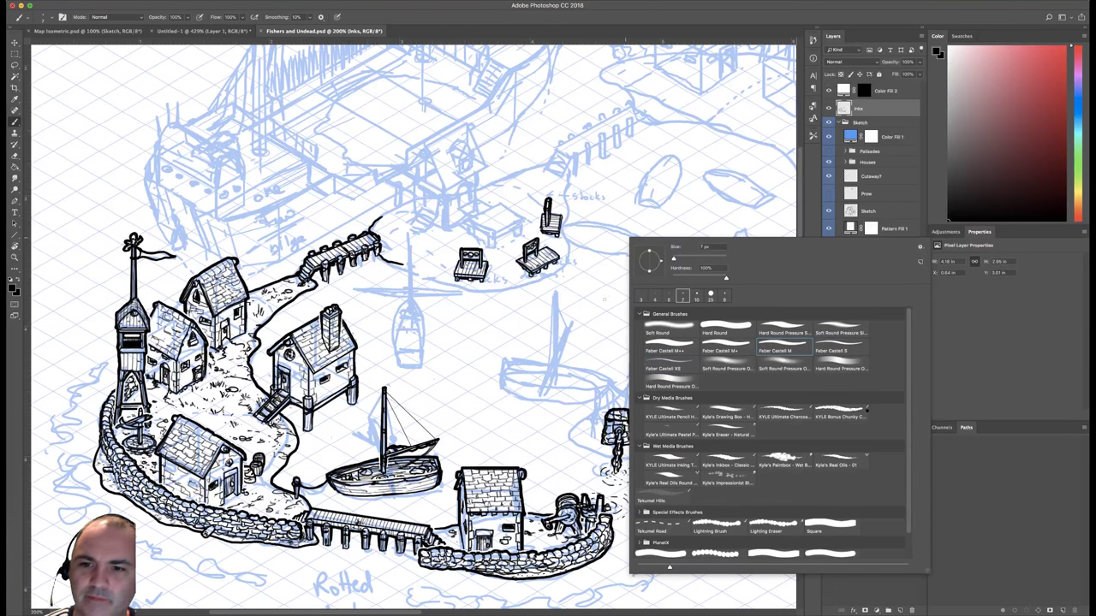
mouse_move(539, 262)
left_mouse_down()
mouse_move(539, 282)
mouse_move(574, 264)
mouse_move(572, 182)
left_mouse_up()
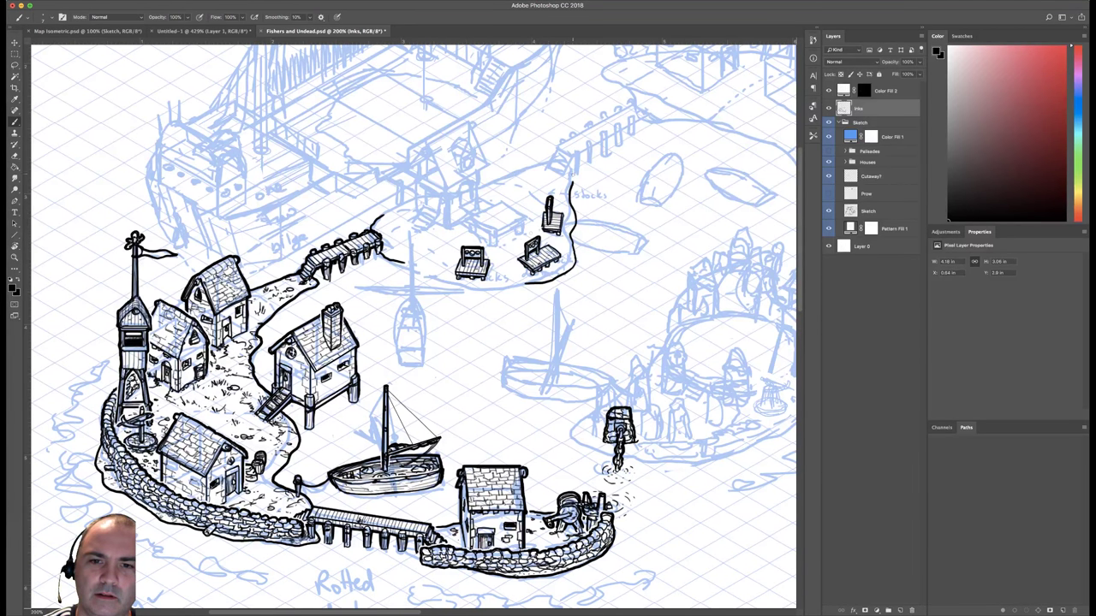
left_click_drag(448, 288, 531, 281)
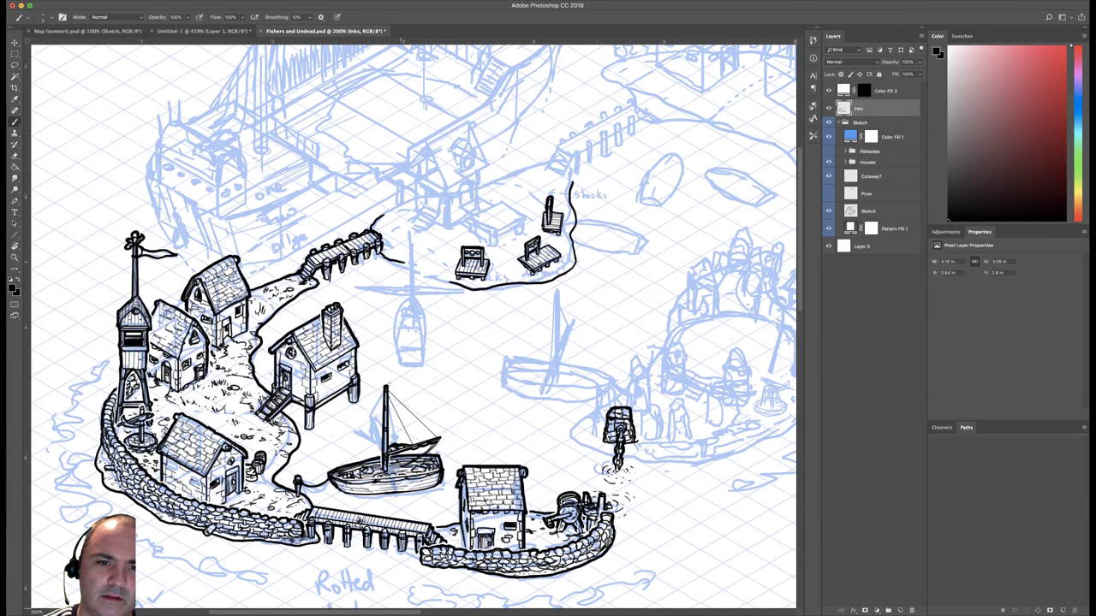
left_click_drag(400, 260, 452, 282)
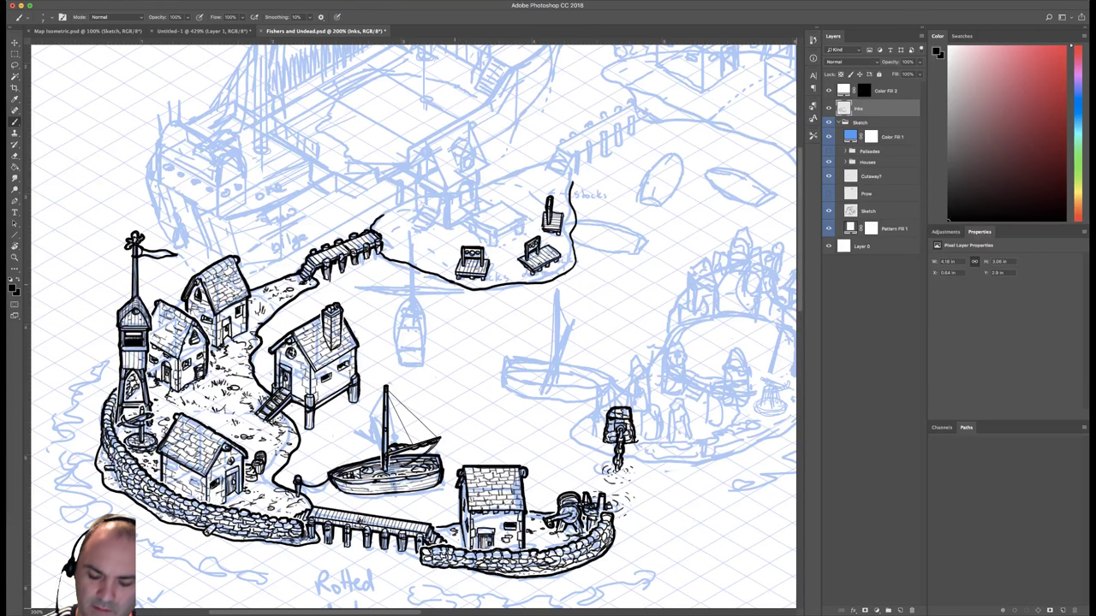
Draw the box outline of the large raised platform between the stocks and the sketched house with the Line tool, trimming stray ends at its corners.
left_click_drag(433, 234, 490, 231)
key("super+plus")
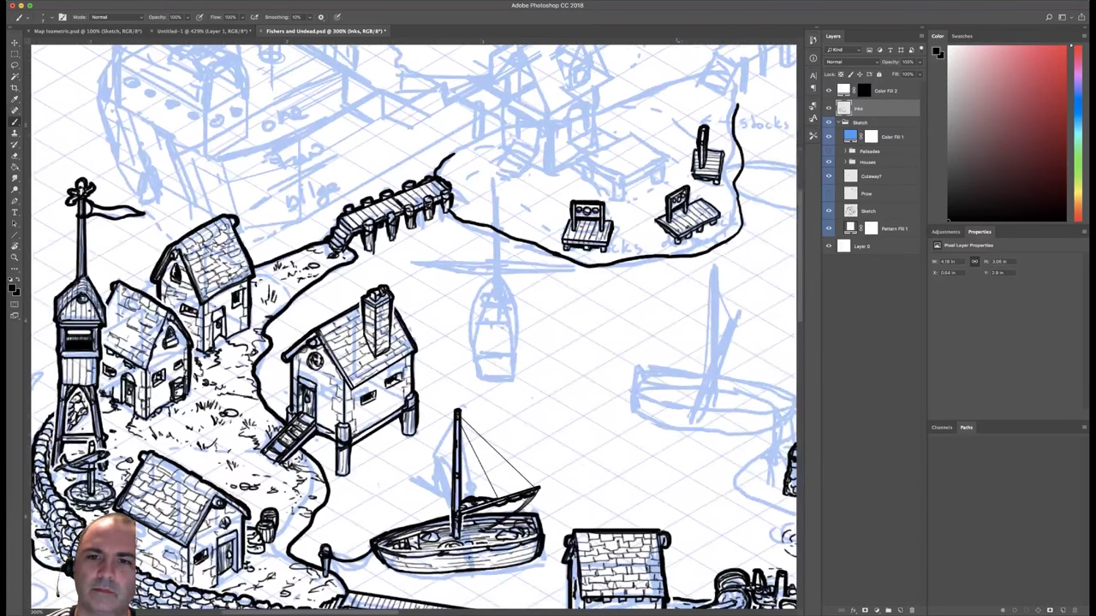
left_click_drag(674, 221, 551, 300)
right_click(598, 250)
left_click(823, 361)
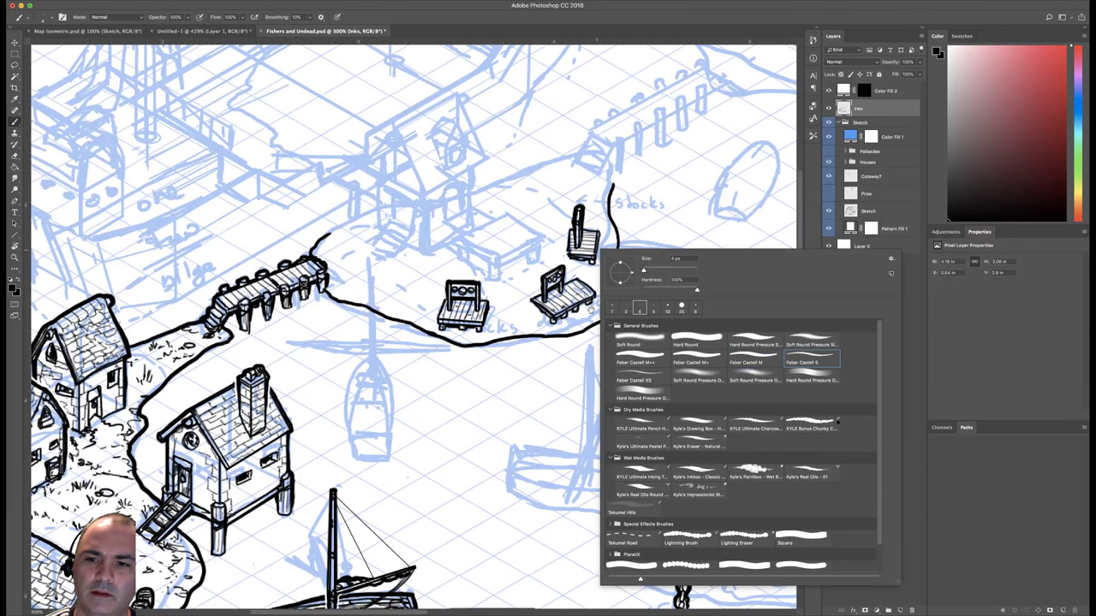
key("Return")
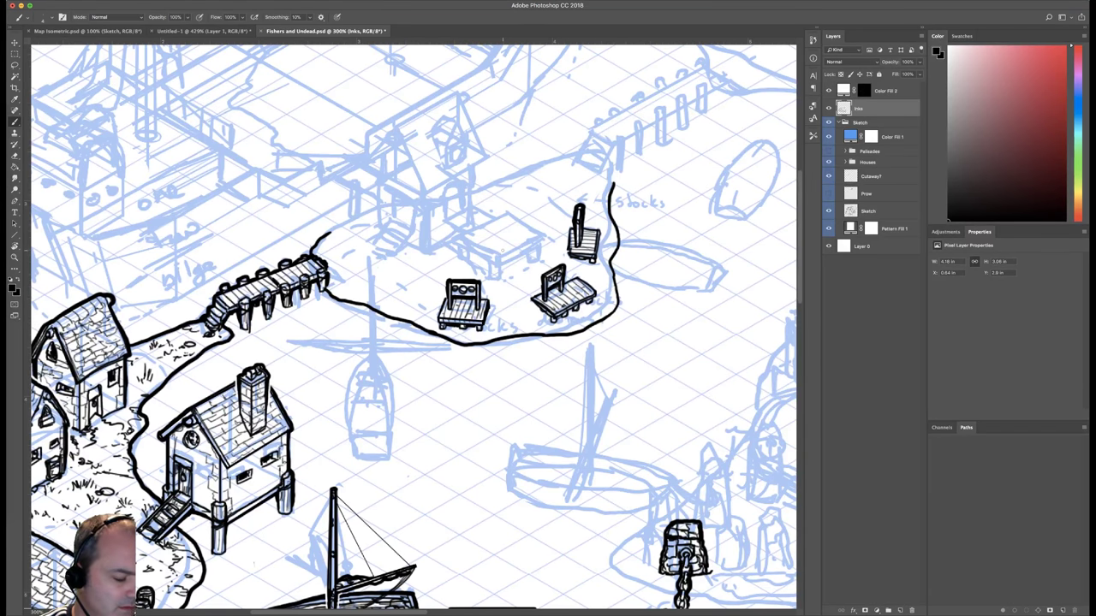
key("u")
left_click_drag(497, 256, 542, 232)
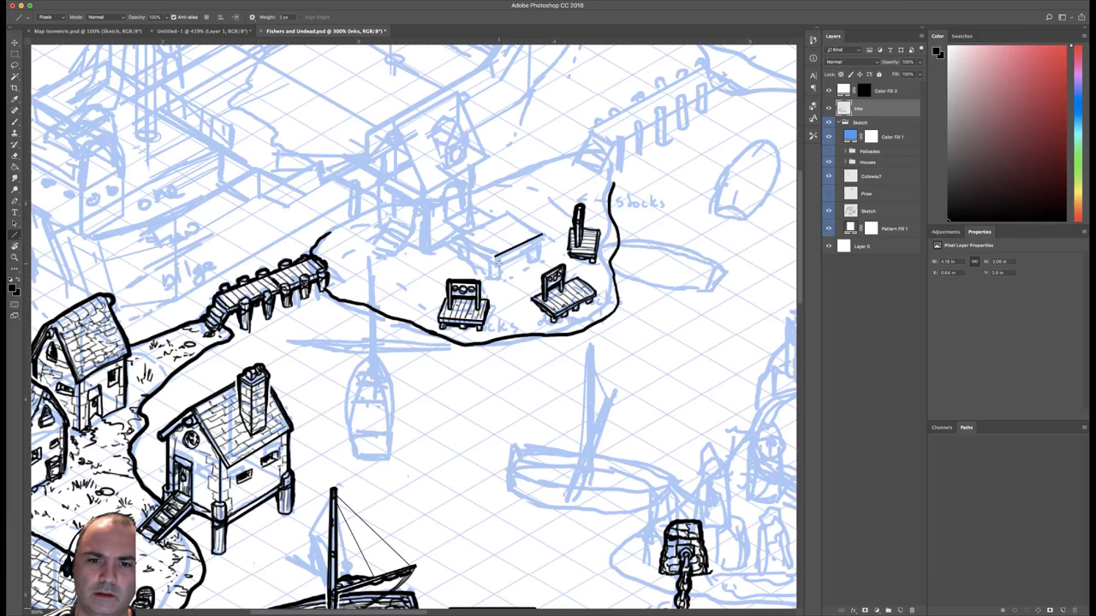
mouse_move(495, 263)
left_mouse_down()
mouse_move(544, 238)
mouse_move(496, 264)
left_mouse_up()
mouse_move(543, 235)
left_mouse_down()
mouse_move(506, 214)
mouse_move(457, 241)
mouse_move(495, 256)
left_mouse_up()
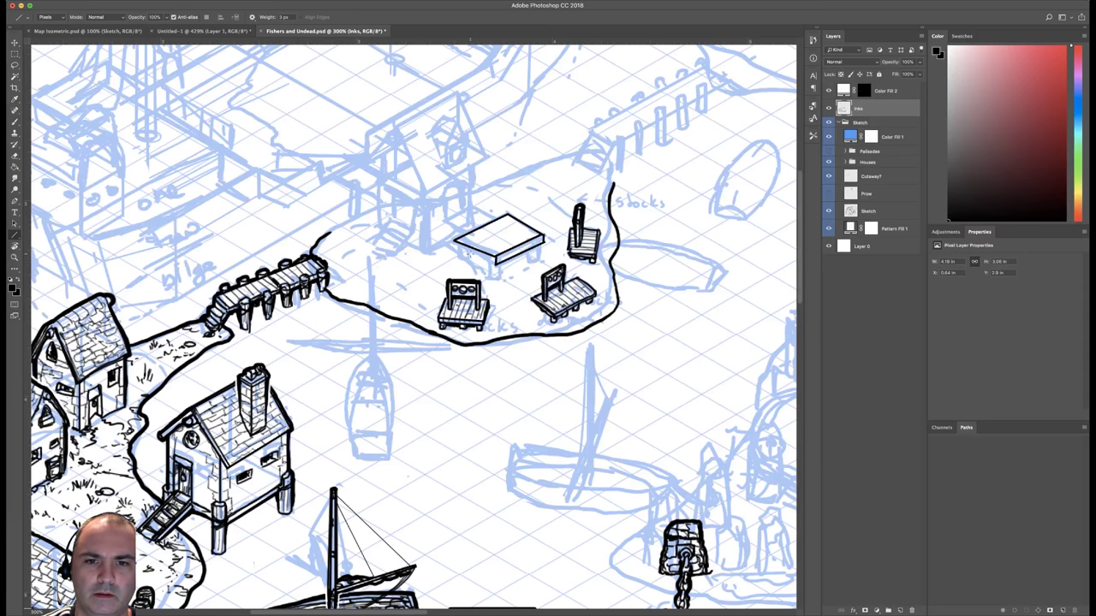
key("ctrl+z")
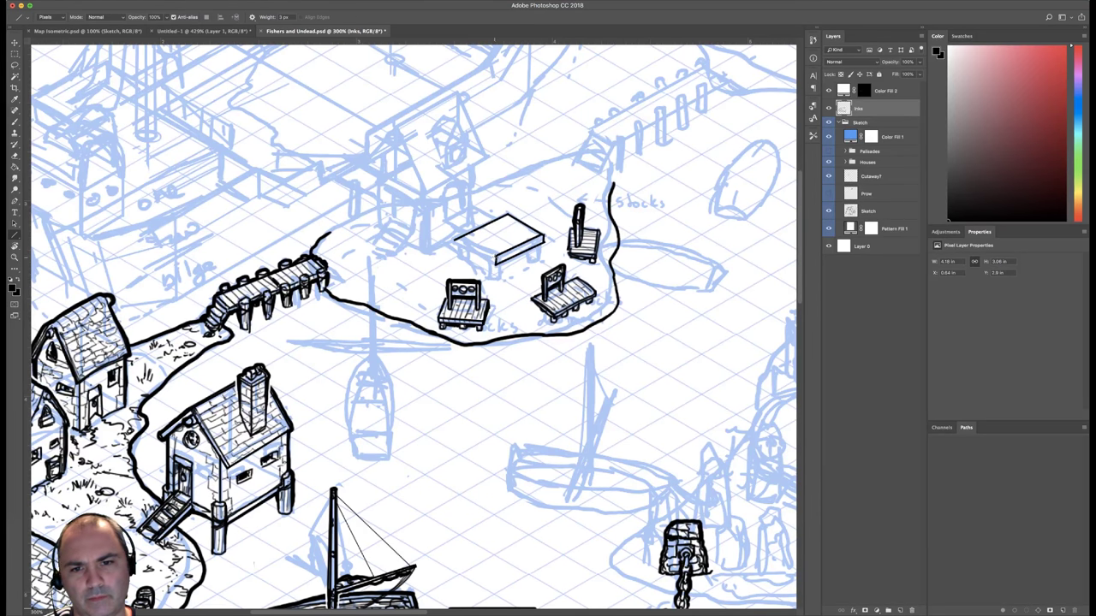
mouse_move(496, 255)
left_mouse_down()
mouse_move(453, 240)
mouse_move(456, 253)
left_mouse_up()
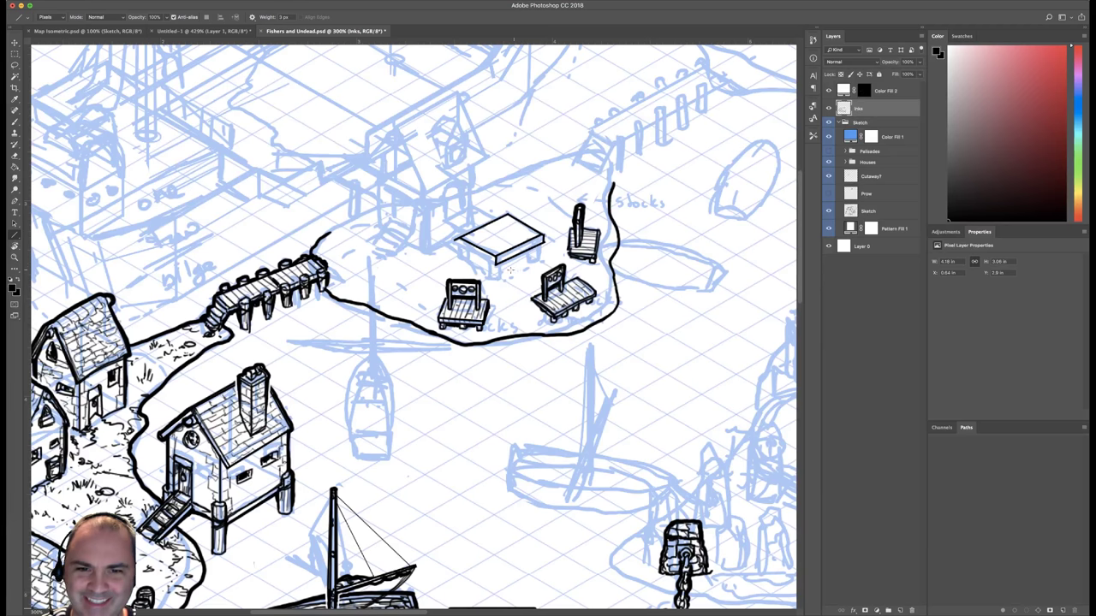
left_click_drag(495, 266, 455, 240)
key("e")
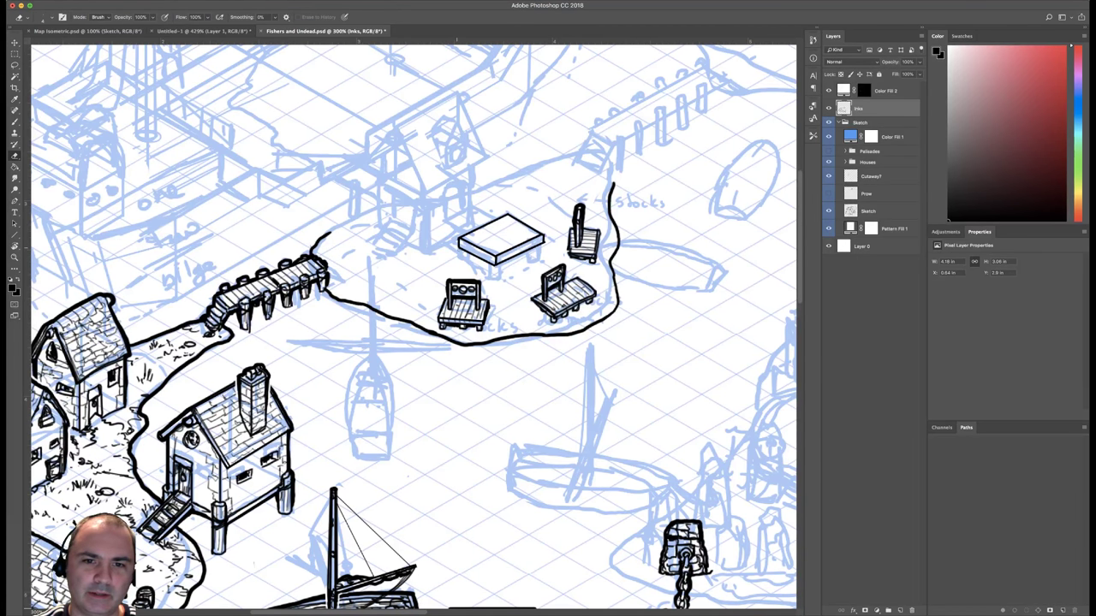
Ink the leg beneath the large platform's front corner with Faber Castell S, and erase the box lines at the front and right corners.
key("b")
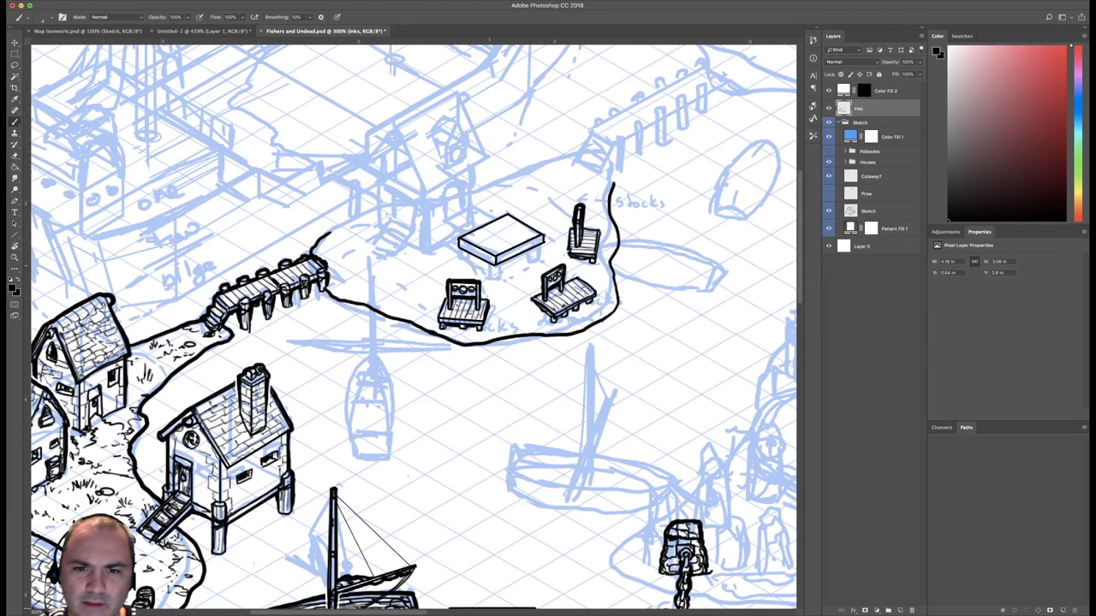
mouse_move(489, 263)
left_mouse_down()
mouse_move(489, 275)
mouse_move(500, 273)
left_mouse_up()
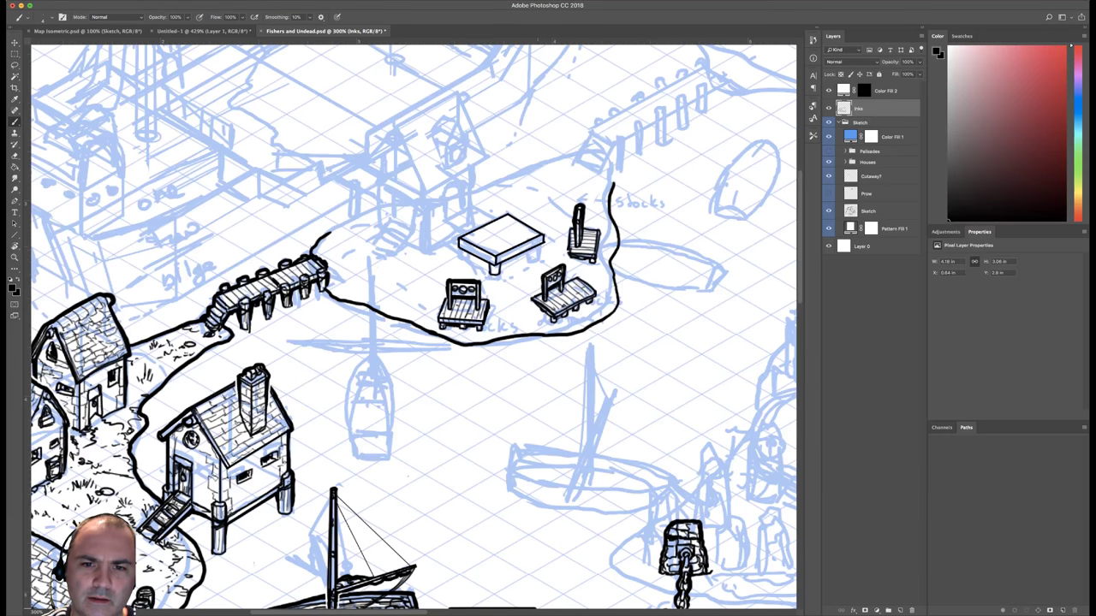
key("e")
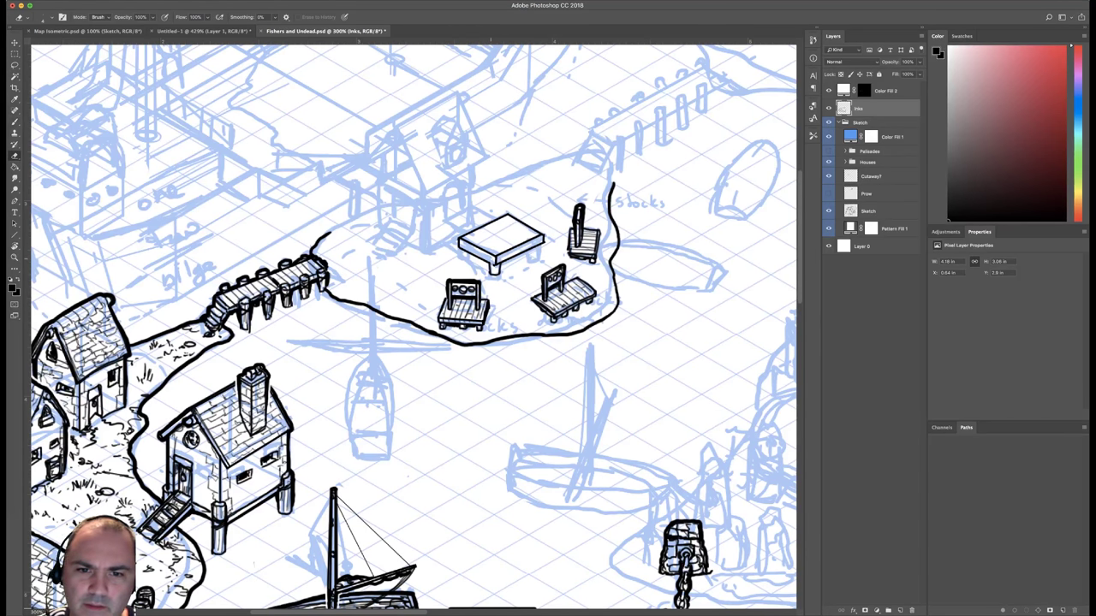
left_click_drag(495, 264, 496, 255)
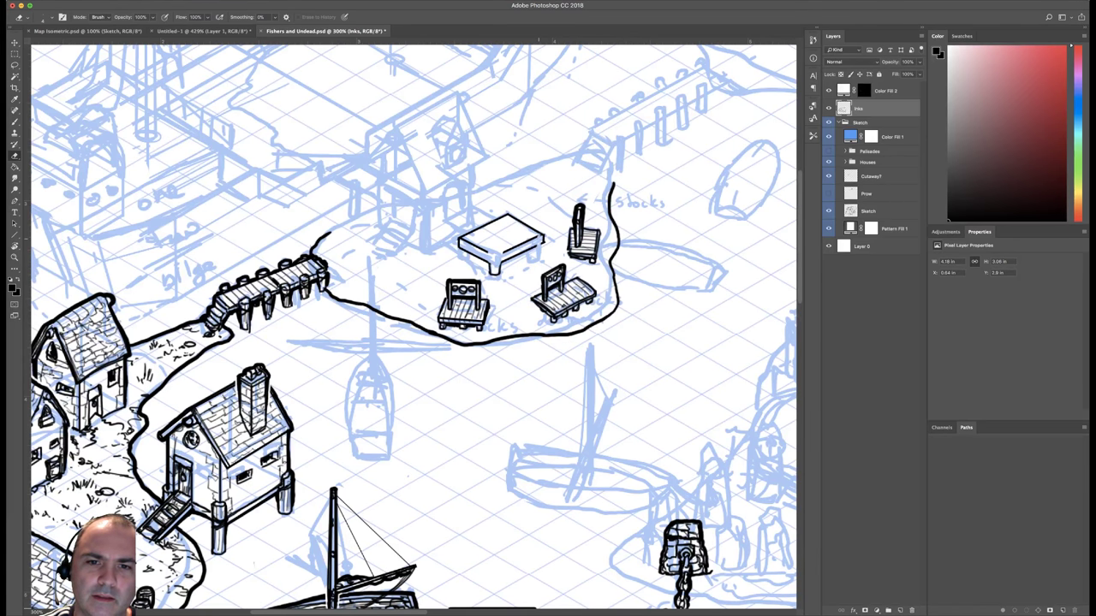
left_click_drag(542, 233, 543, 244)
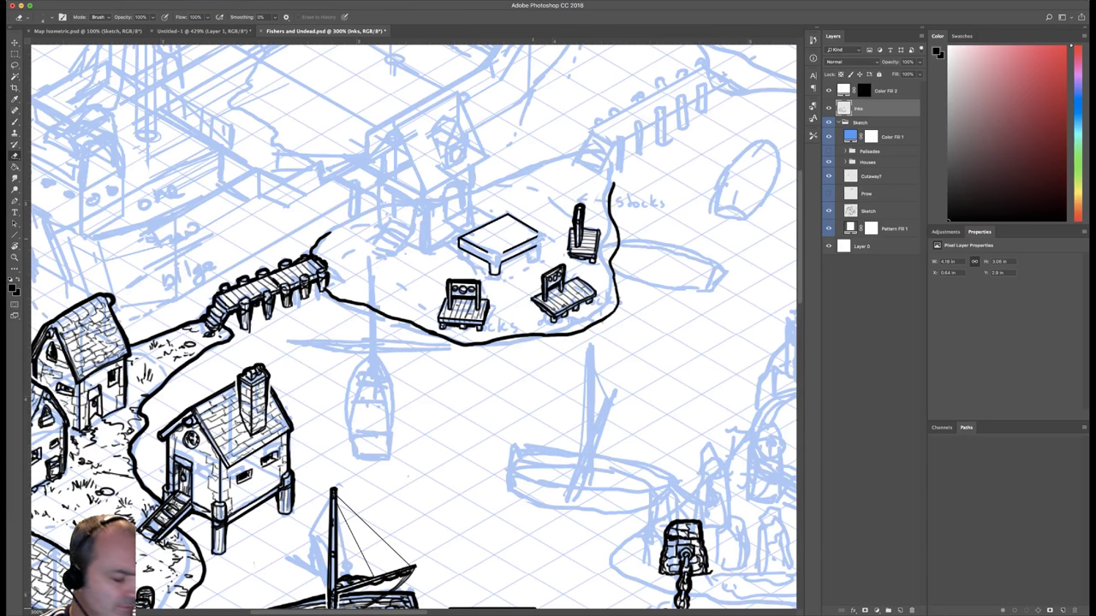
Ink posts at the large platform's front and right corners and add the remaining legs under its edges.
key("b")
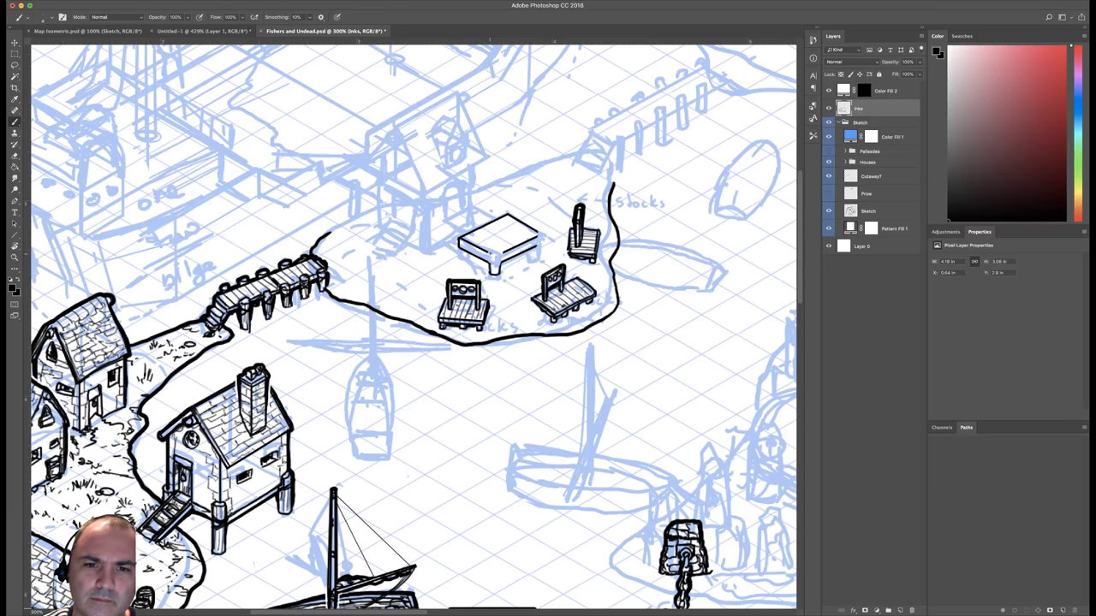
mouse_move(491, 252)
left_mouse_down()
mouse_move(490, 267)
mouse_move(501, 263)
left_mouse_up()
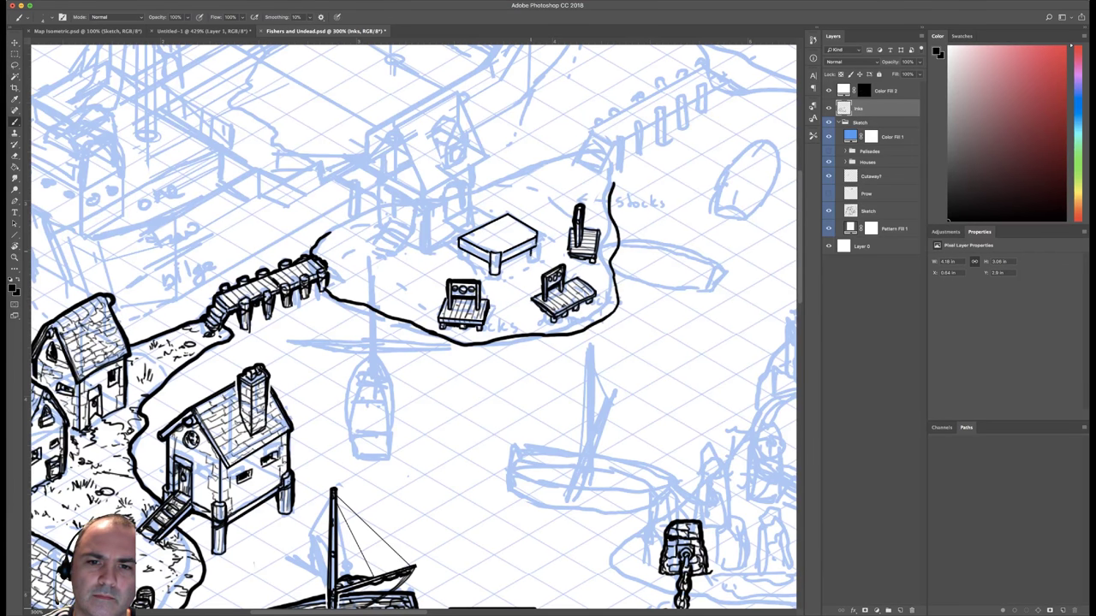
mouse_move(530, 255)
left_mouse_down()
mouse_move(539, 259)
mouse_move(541, 240)
mouse_move(539, 253)
mouse_move(494, 254)
left_mouse_up()
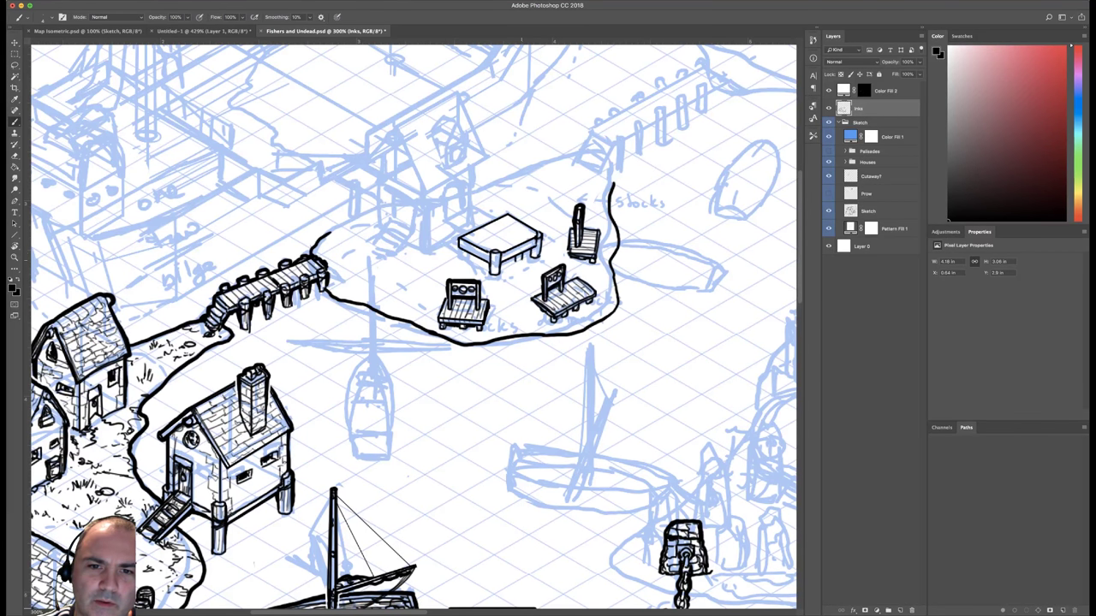
left_click_drag(519, 257, 521, 265)
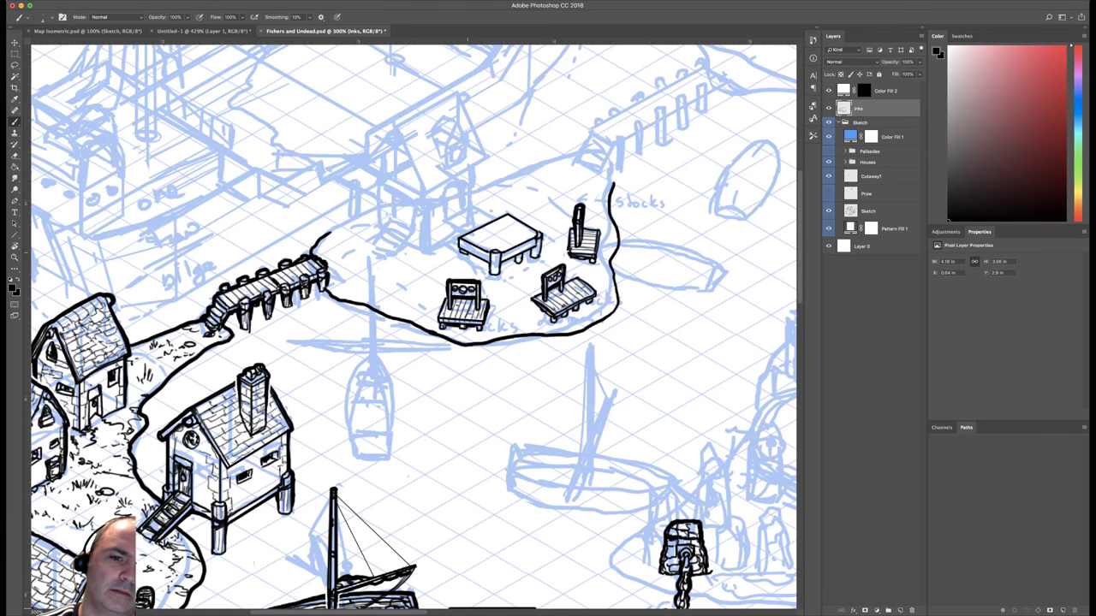
left_click_drag(479, 257, 481, 265)
Switch the inking brush to Faber Castell XS.
right_click(533, 221)
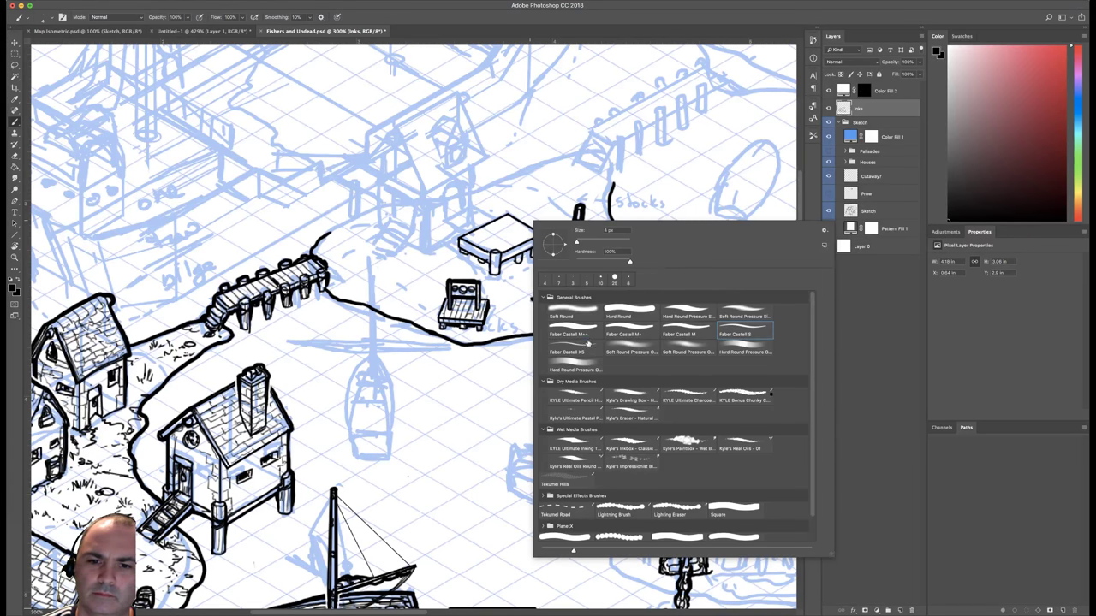
left_click(580, 351)
left_click(642, 177)
Try inking wooden planks across the large platform's top on a rotated canvas.
key("r")
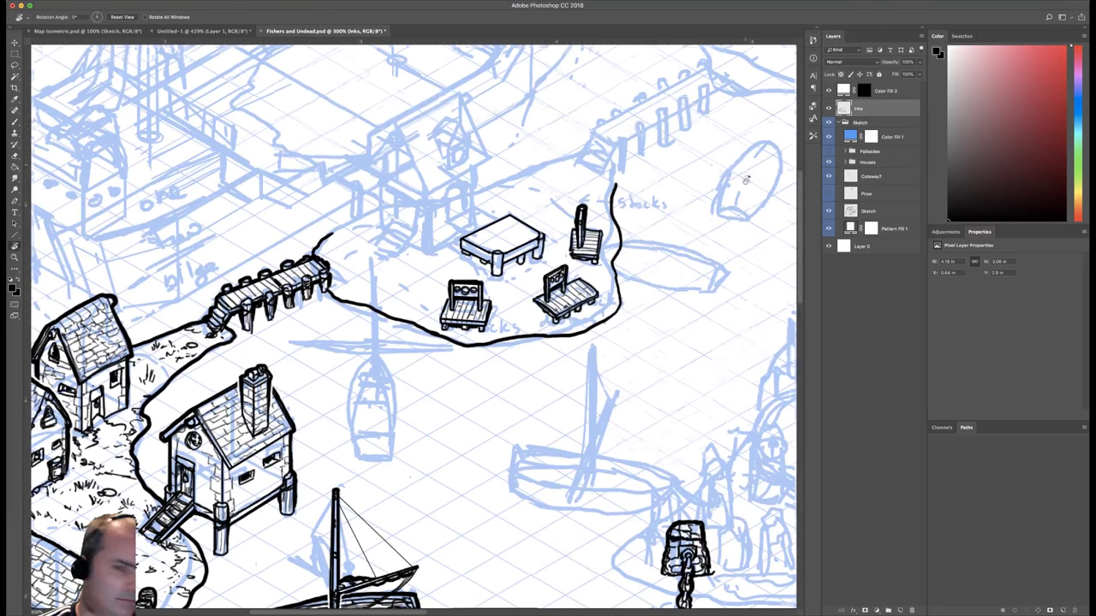
mouse_move(544, 273)
left_mouse_down()
mouse_move(555, 323)
mouse_move(510, 430)
left_mouse_up()
left_click_drag(703, 307, 692, 236)
left_click_drag(560, 319, 415, 249)
key("b")
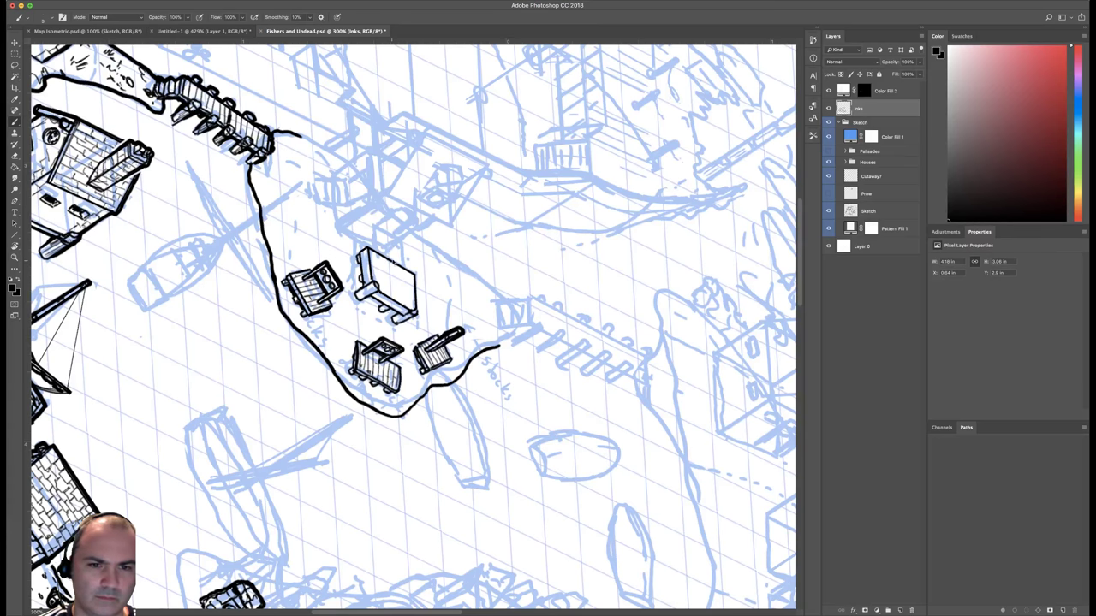
right_click(392, 261)
left_click(520, 246)
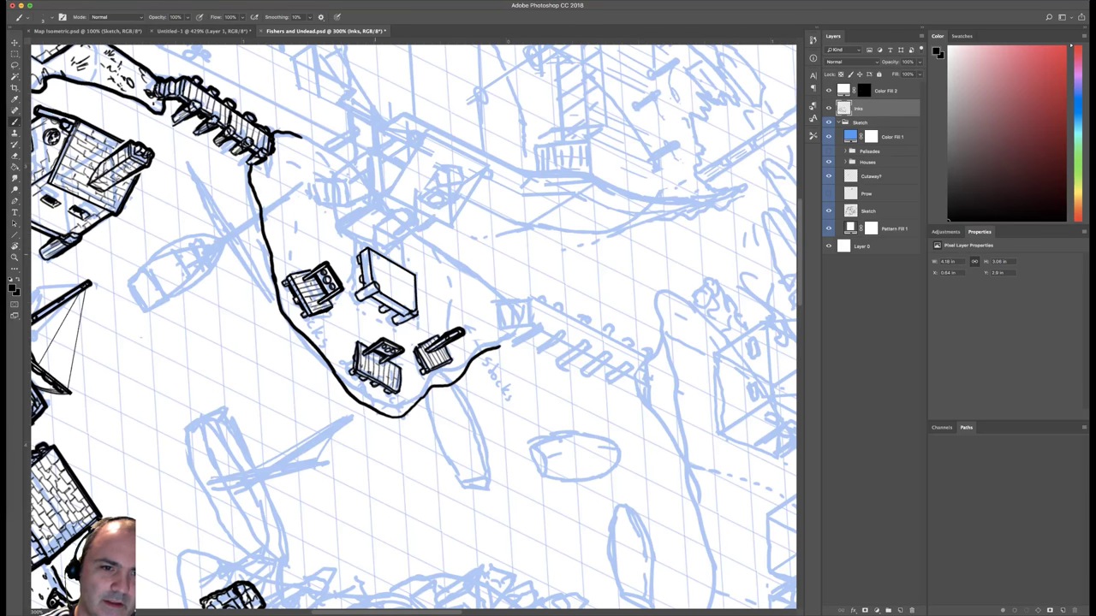
mouse_move(374, 254)
left_mouse_down()
mouse_move(388, 294)
mouse_move(407, 291)
mouse_move(409, 308)
mouse_move(412, 293)
mouse_move(414, 306)
left_mouse_up()
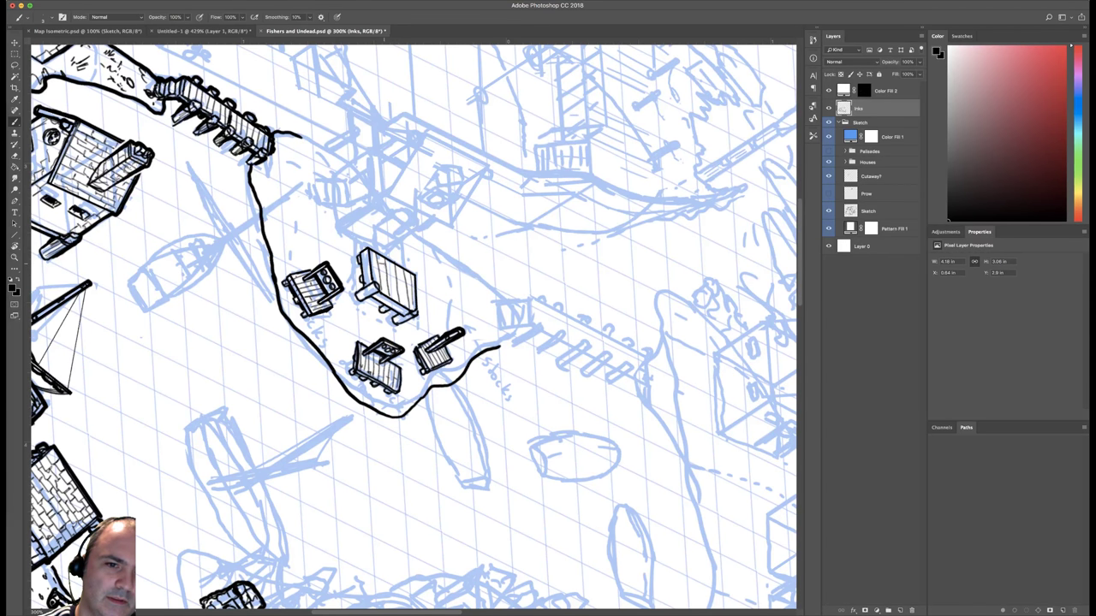
left_click_drag(386, 281, 397, 275)
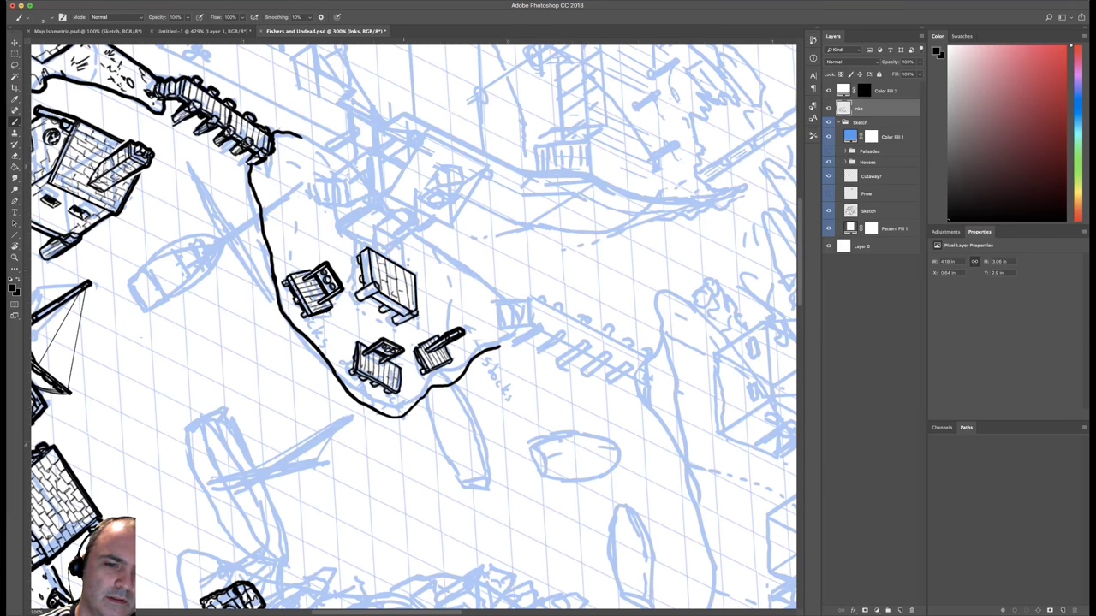
Undo the plank strokes on the large platform's top and rotate the canvas back upright.
key("alt+super+z")
key("alt+super+z")
key("alt+super+z")
key("alt+super+z")
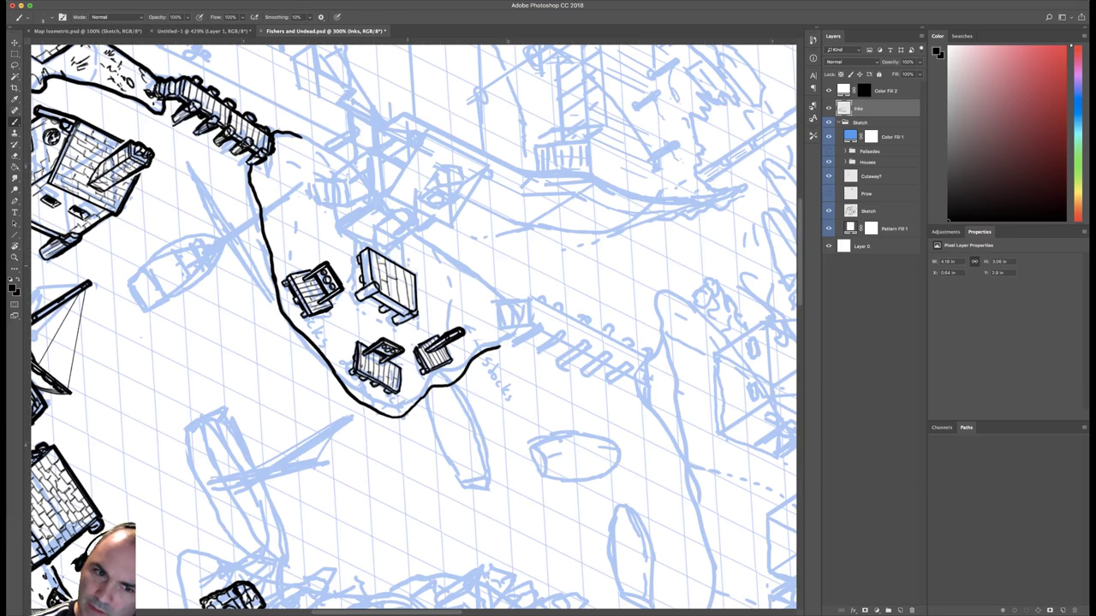
key("ctrl+alt+z")
key("ctrl+alt+z")
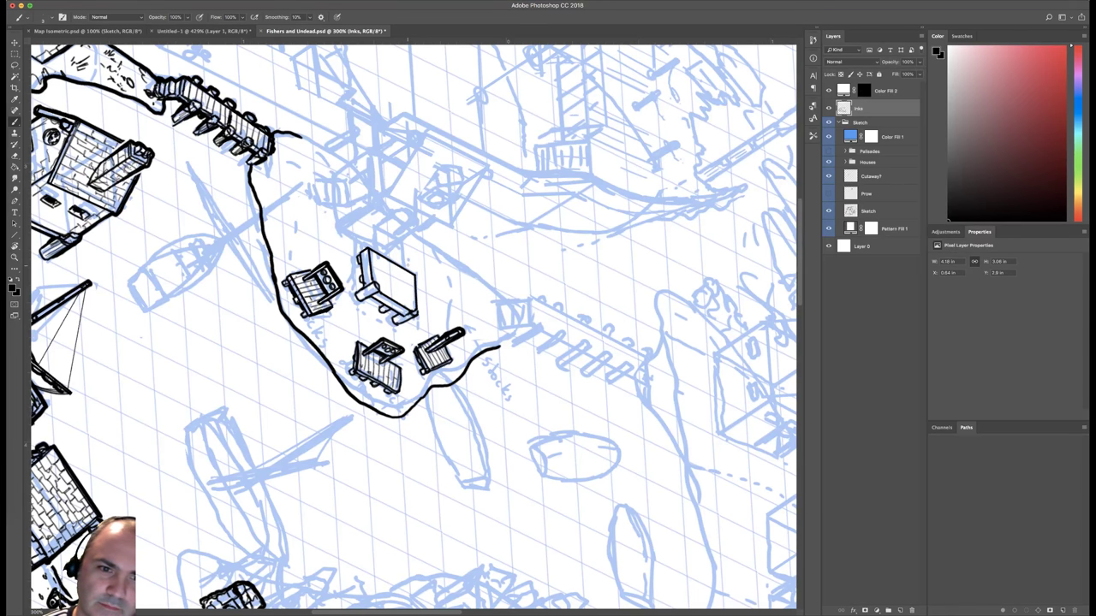
key("r")
mouse_move(653, 276)
left_mouse_down()
mouse_move(544, 155)
mouse_move(493, 157)
left_mouse_up()
left_click_drag(449, 288, 586, 249)
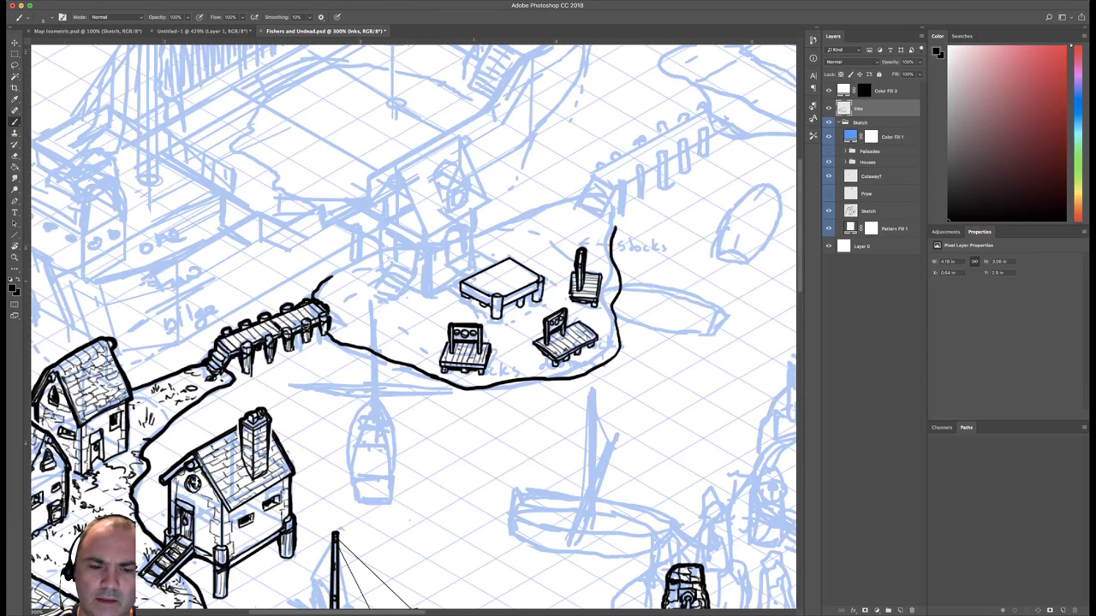
Try inking strokes across the large platform's top in the upright view and undo them.
mouse_move(511, 266)
left_mouse_down()
mouse_move(472, 282)
mouse_move(532, 266)
mouse_move(531, 279)
mouse_move(498, 292)
left_mouse_up()
key("super+alt+z")
key("super+alt+z")
key("super+alt+z")
key("super+alt+z")
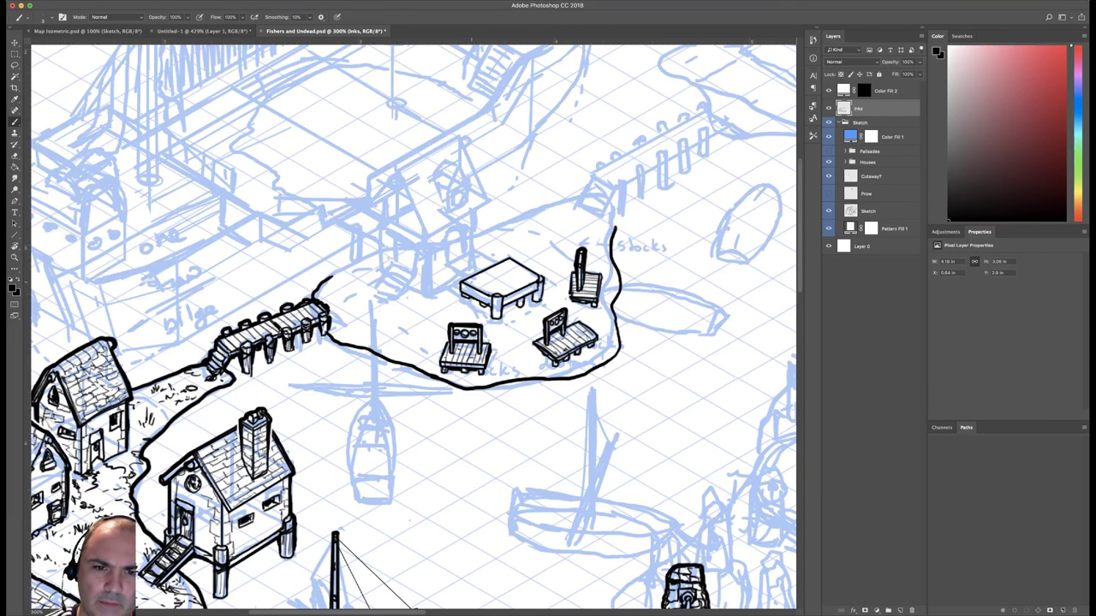
Ink chipped edge stones and irregular, cracked slabs across the large platform's top with Faber Castell XS.
mouse_move(470, 287)
left_mouse_down()
mouse_move(493, 292)
mouse_move(485, 275)
mouse_move(510, 263)
left_mouse_up()
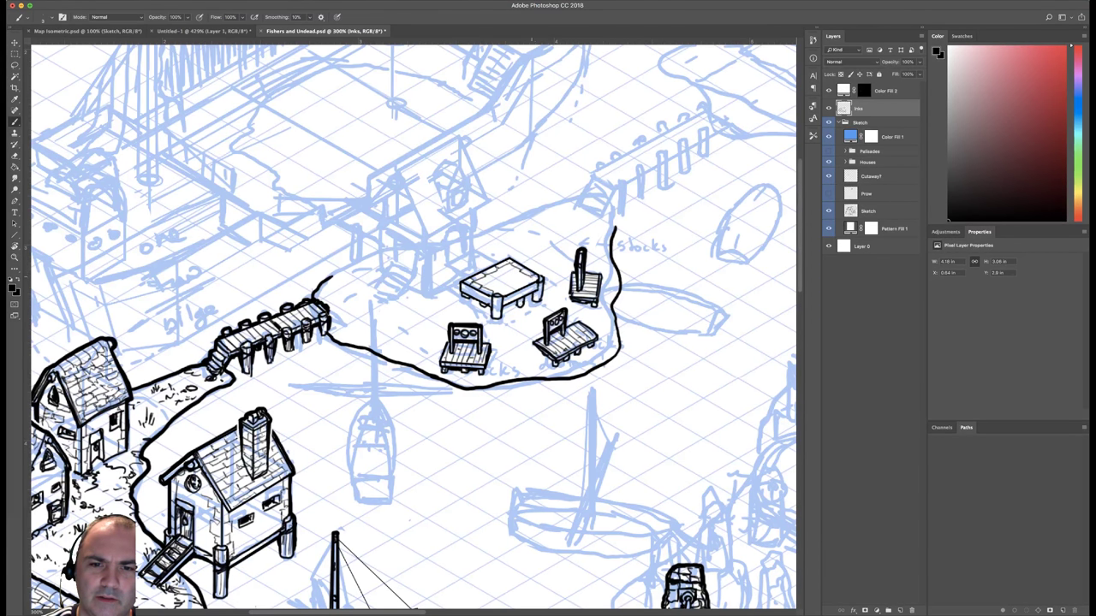
left_click_drag(519, 285, 532, 278)
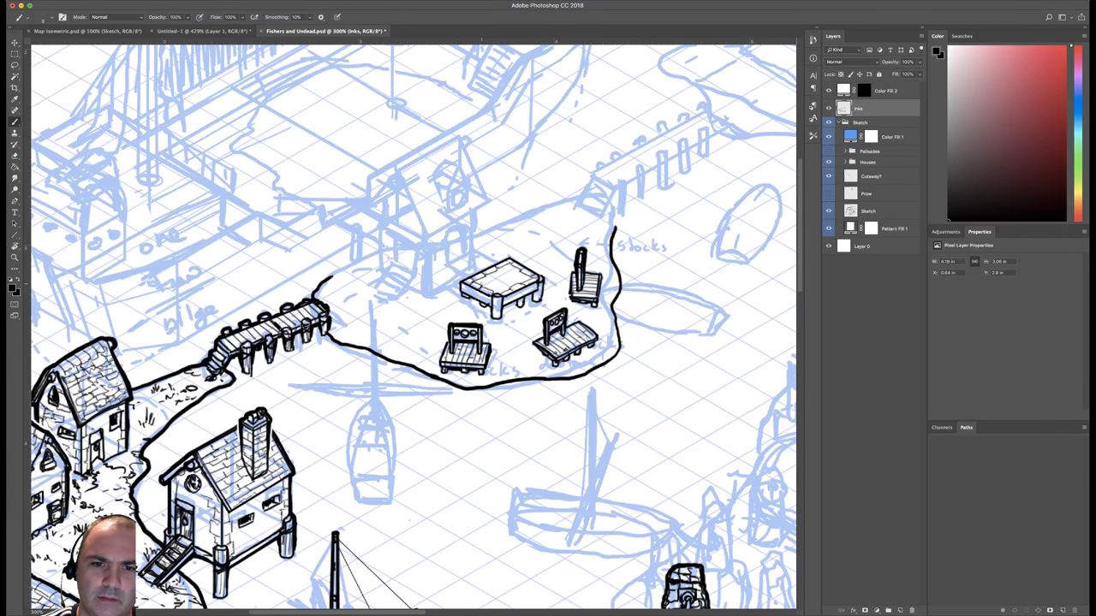
mouse_move(479, 285)
left_mouse_down()
mouse_move(524, 272)
mouse_move(507, 287)
left_mouse_up()
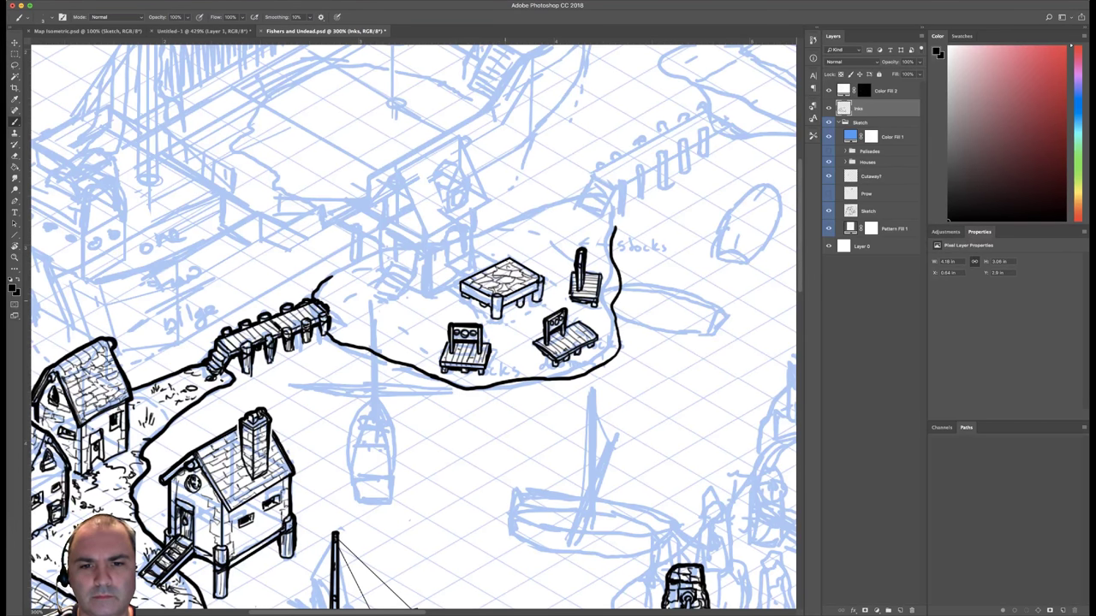
Ink fine shading on the large platform's sides and legs, and add small ground marks around its feet.
left_click_drag(505, 299, 533, 285)
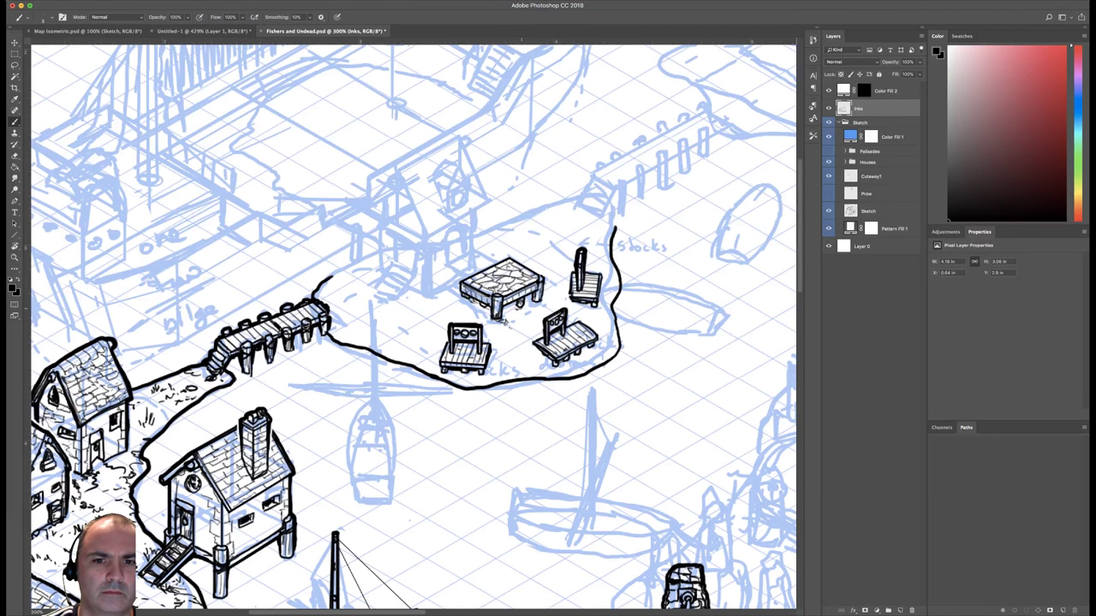
left_click_drag(522, 309, 568, 299)
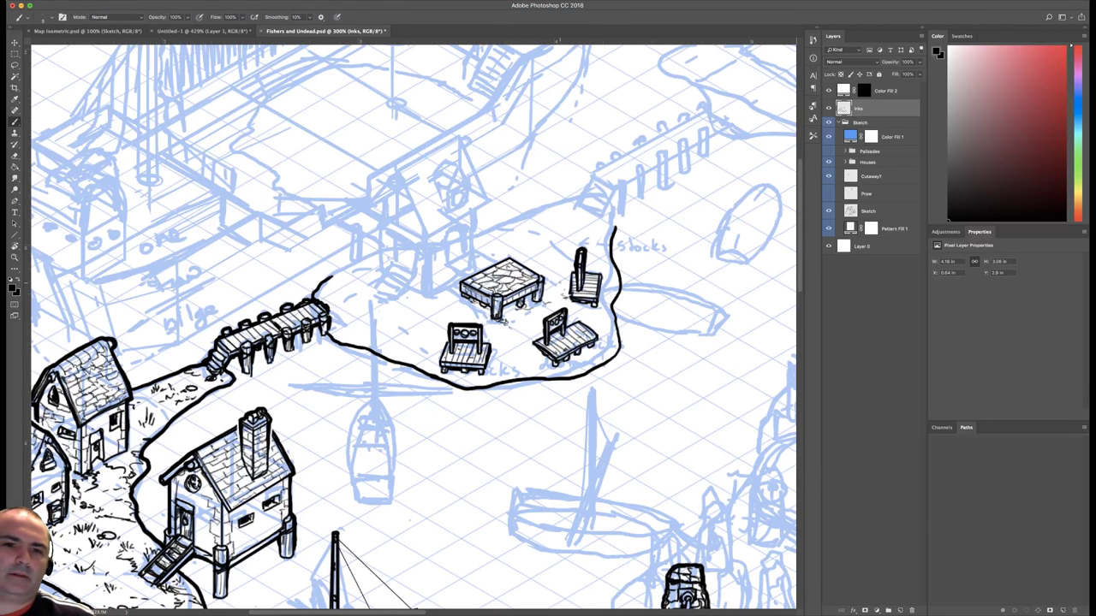
key("ctrl+minus")
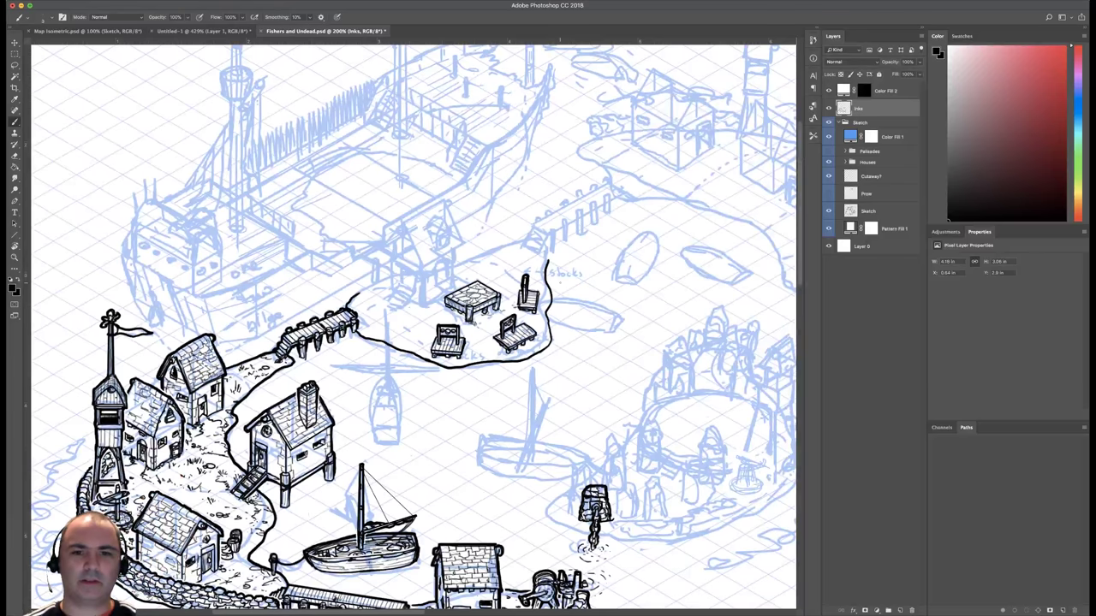
key("ctrl+plus")
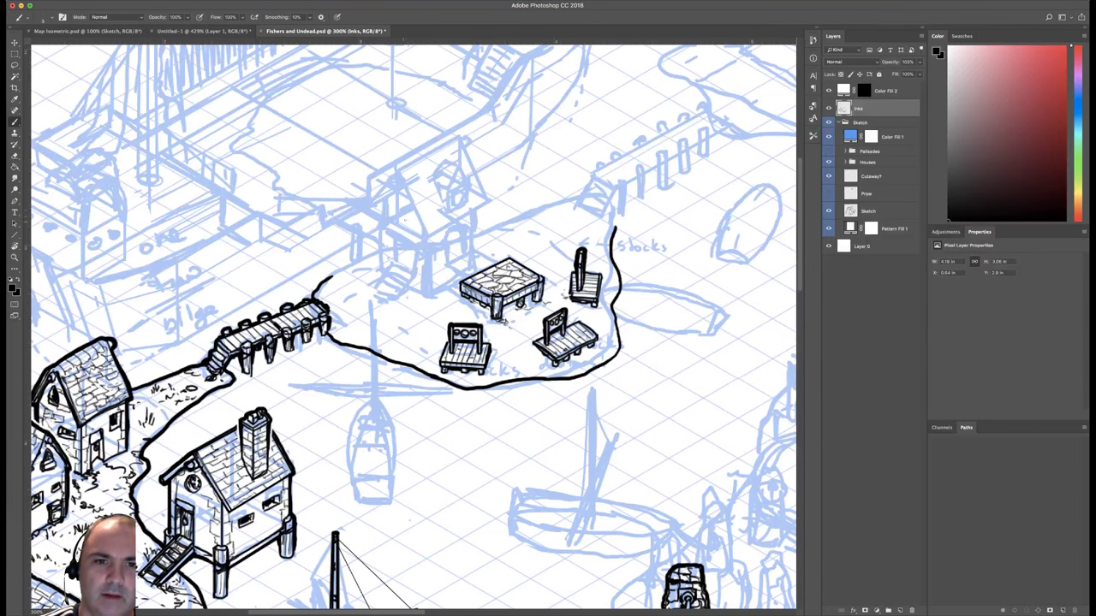
Ink the rounded ridge beam ends at both gables of the sketched house above the platforms with Faber Castell S.
left_click_drag(502, 194, 558, 197)
right_click(634, 233)
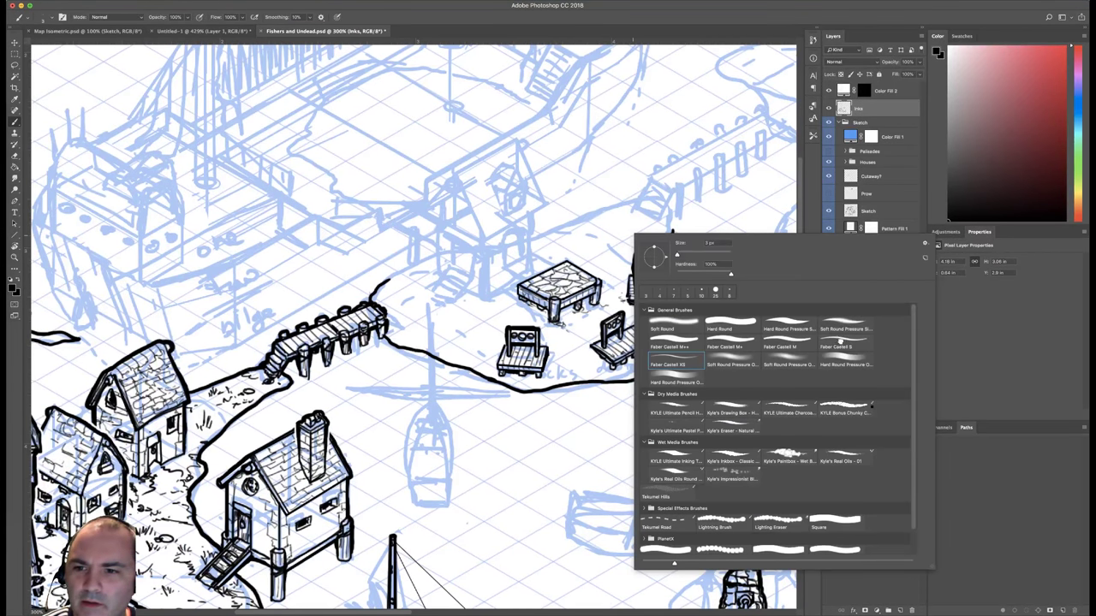
left_click(840, 342)
left_click(533, 245)
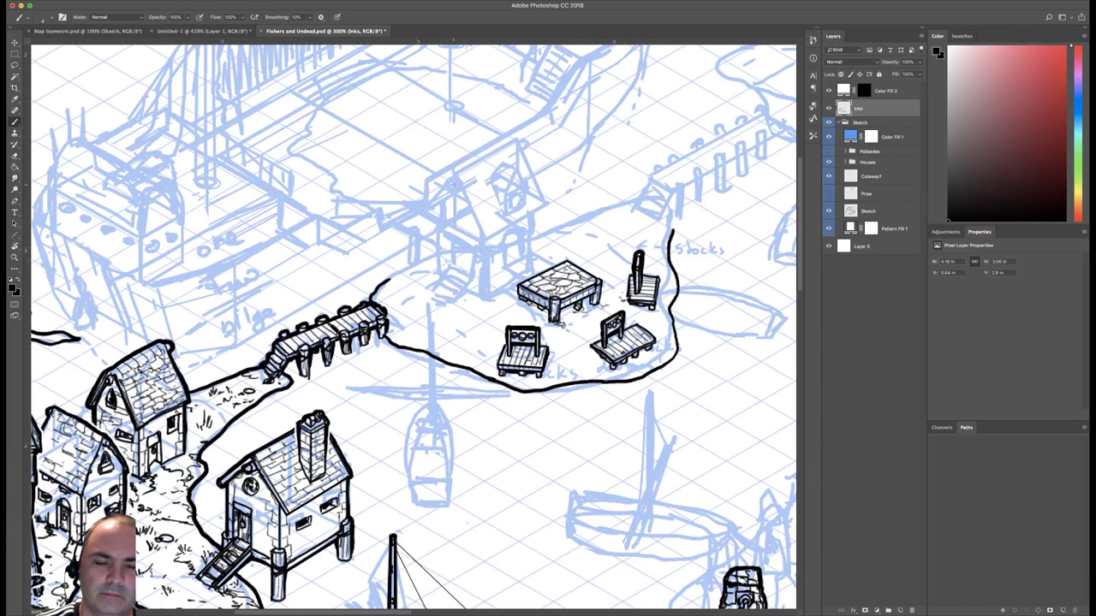
left_click_drag(448, 180, 454, 184)
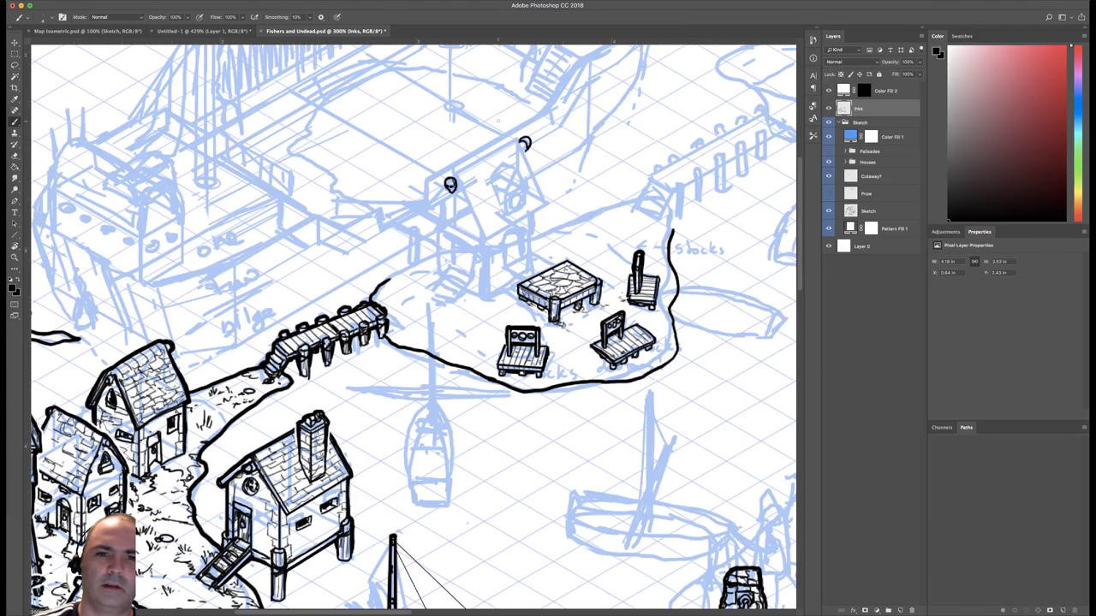
Outline the house's roof with straight Line tool strokes for the ridge, the sloped edges, the lower eave and the far gable edge.
key("super+minus")
key("super+minus")
key("super+minus")
key("super+plus")
key("super+plus")
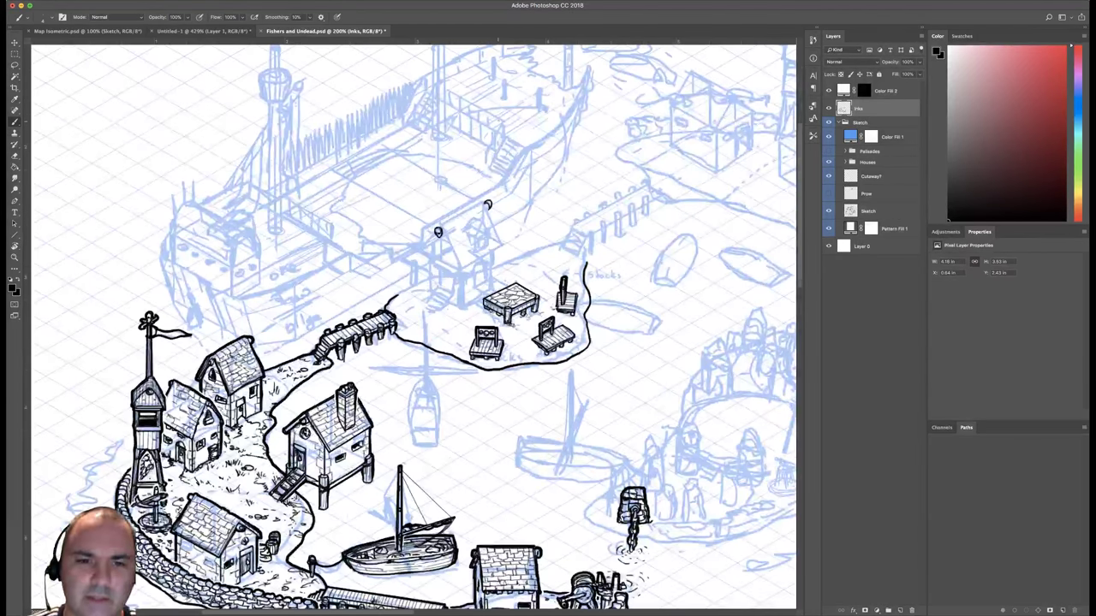
scroll(416, 333, "up", 3)
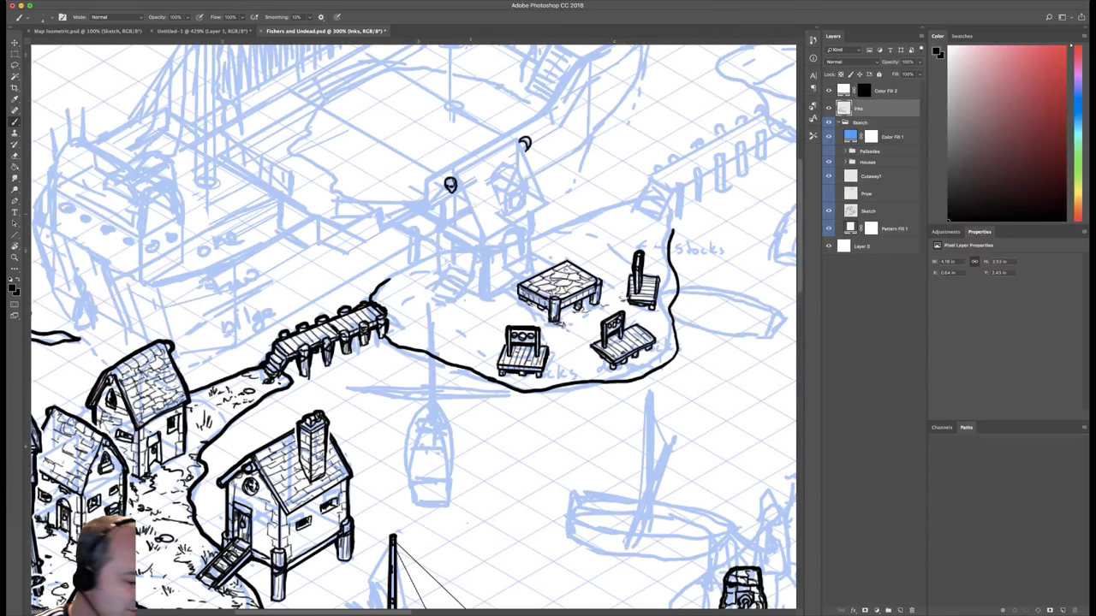
key("u")
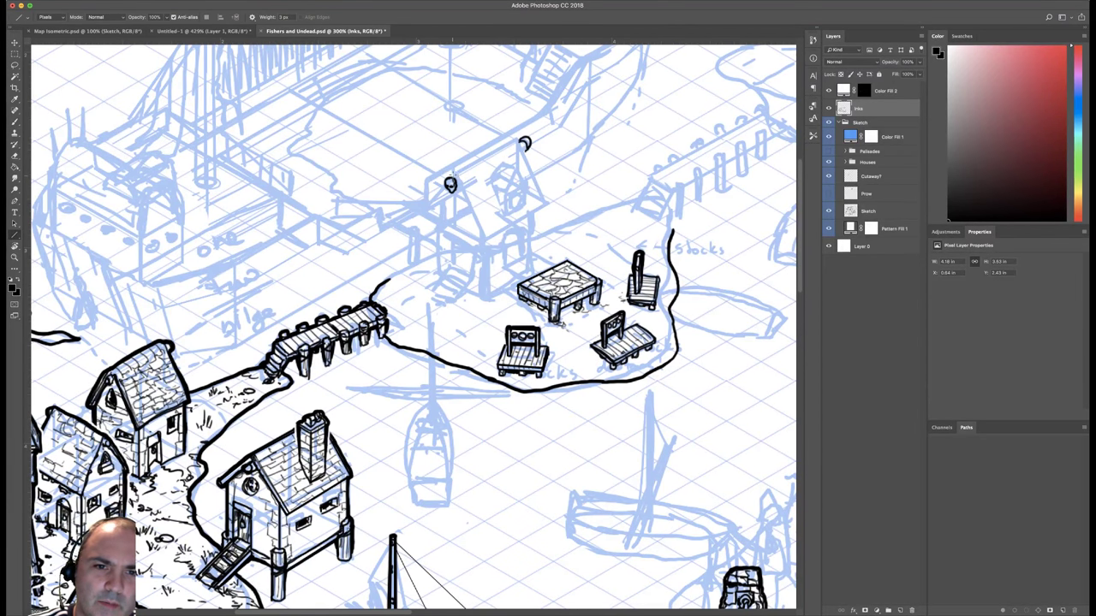
mouse_move(452, 187)
left_mouse_down()
mouse_move(484, 244)
mouse_move(546, 204)
mouse_move(525, 140)
mouse_move(512, 137)
mouse_move(448, 178)
mouse_move(419, 214)
mouse_move(463, 170)
left_mouse_up()
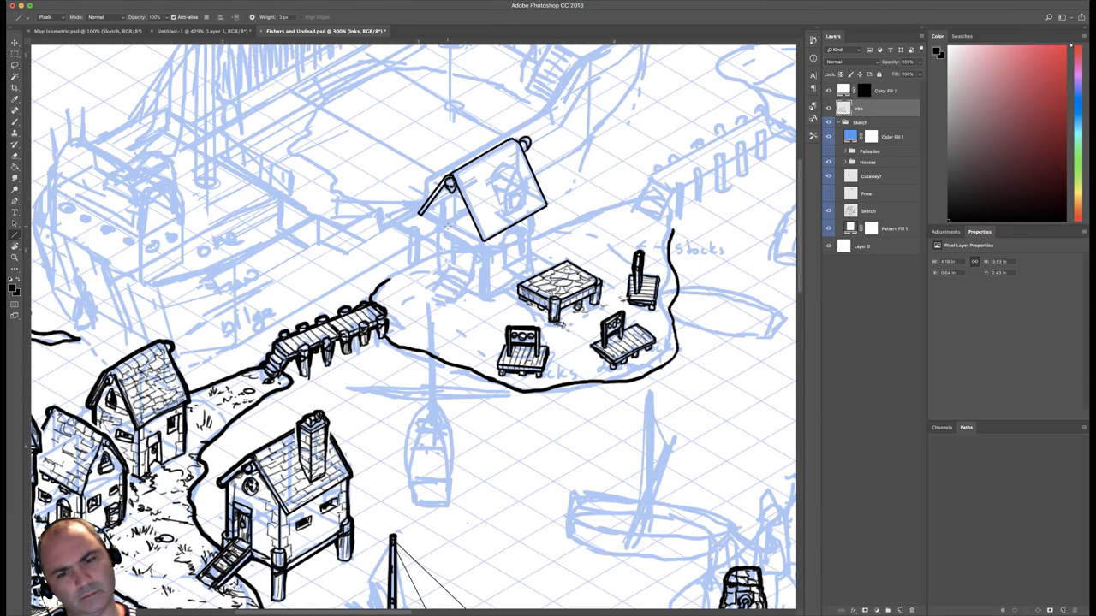
Select the lower end of the far gable edge and move it up toward the ridge to shorten it, and save the document.
key("l")
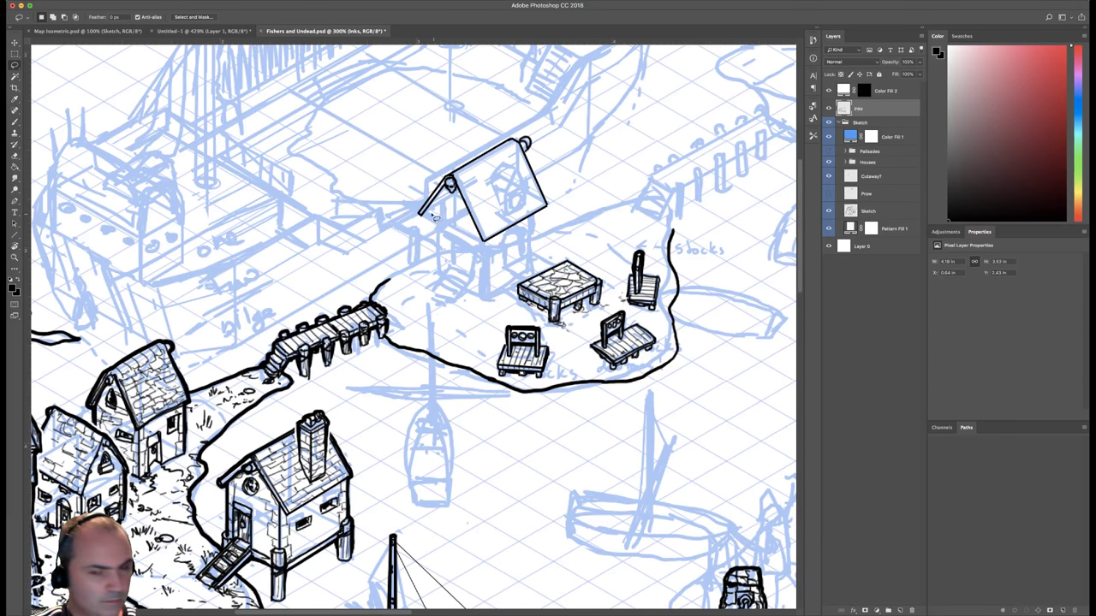
key("v")
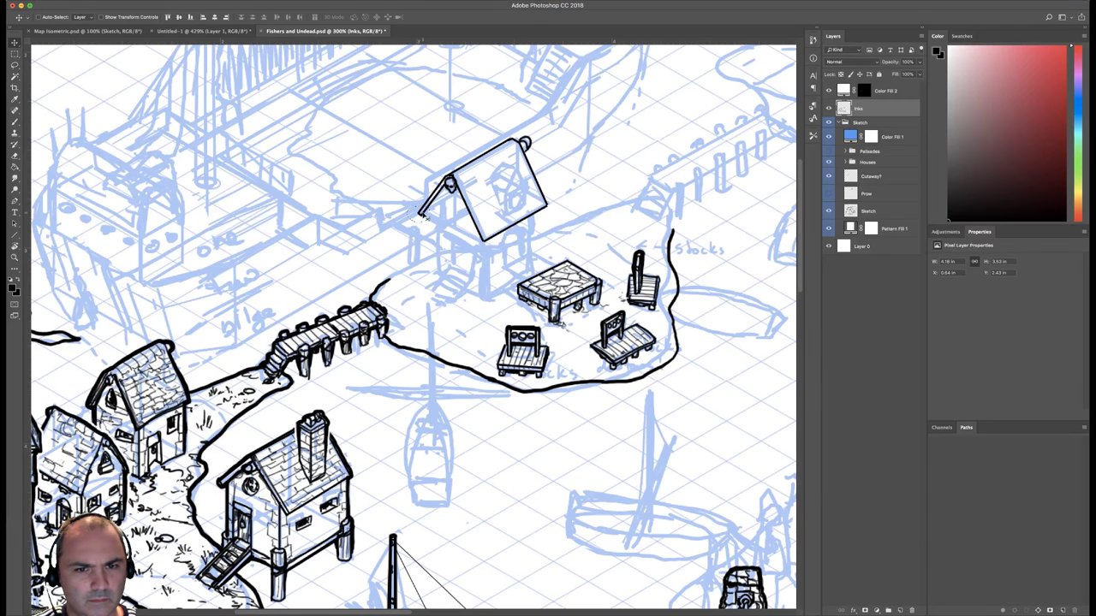
left_click_drag(422, 216, 425, 208)
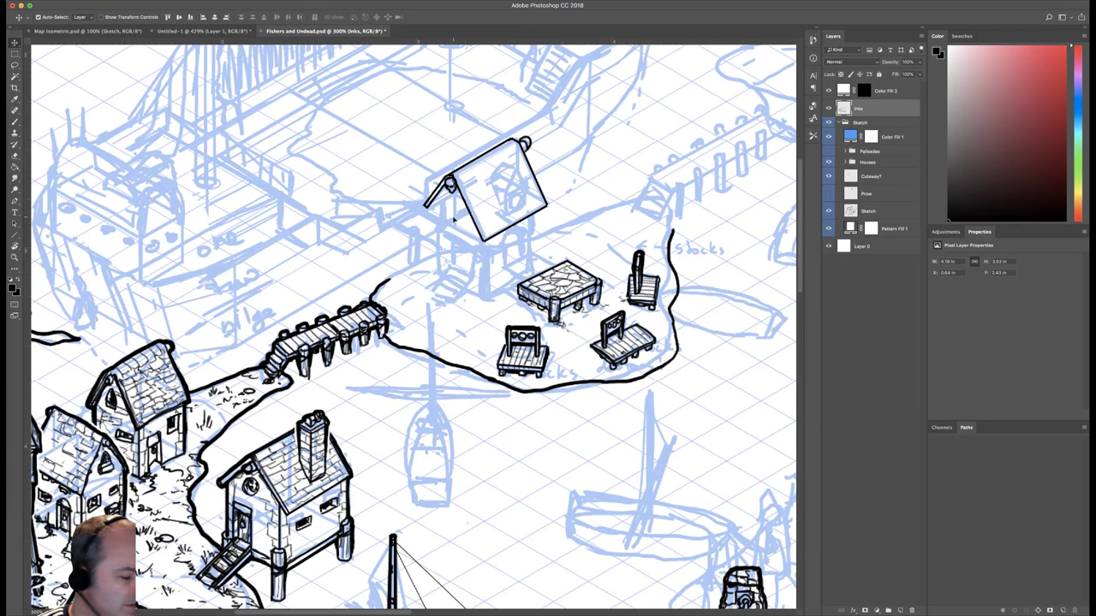
key("ctrl+s")
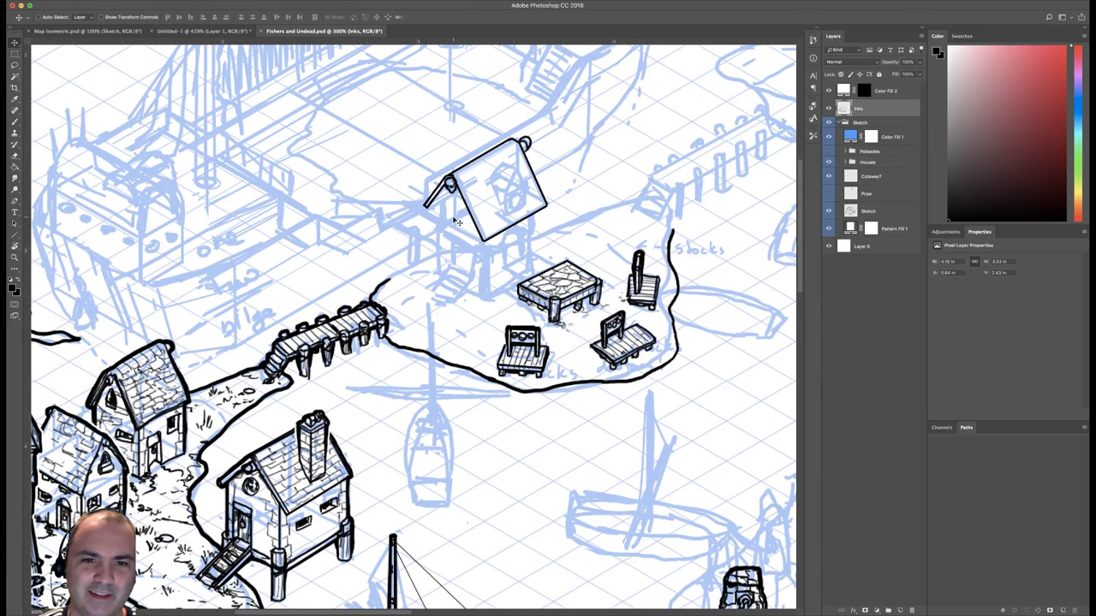
Ink the arched doorway and the wall corner beside it under the roof's eave with the Brush.
key("b")
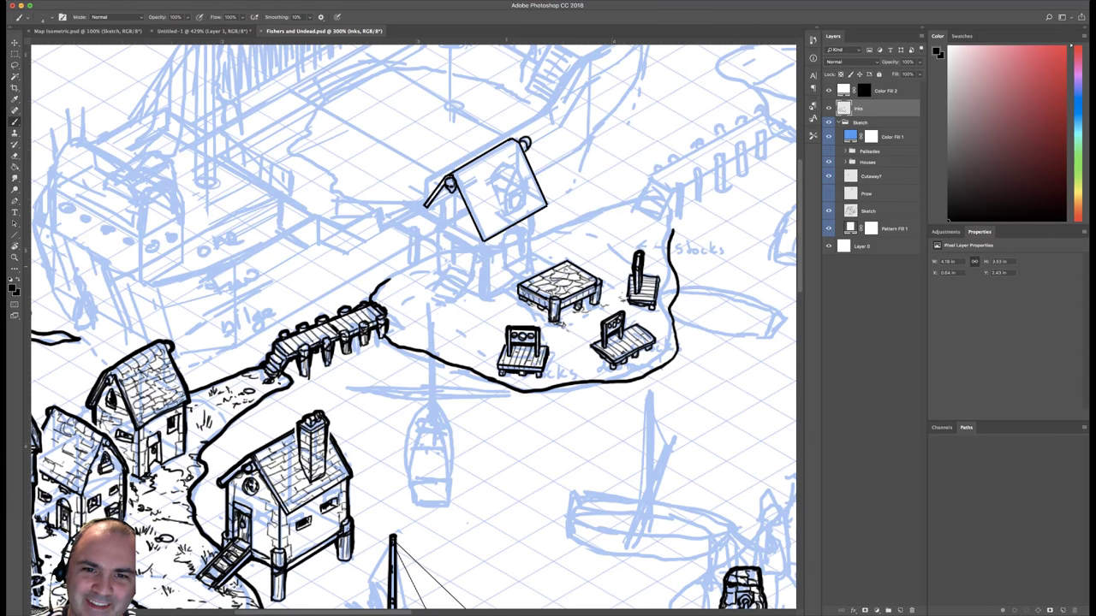
mouse_move(505, 265)
left_mouse_down()
mouse_move(509, 231)
mouse_move(523, 261)
left_mouse_up()
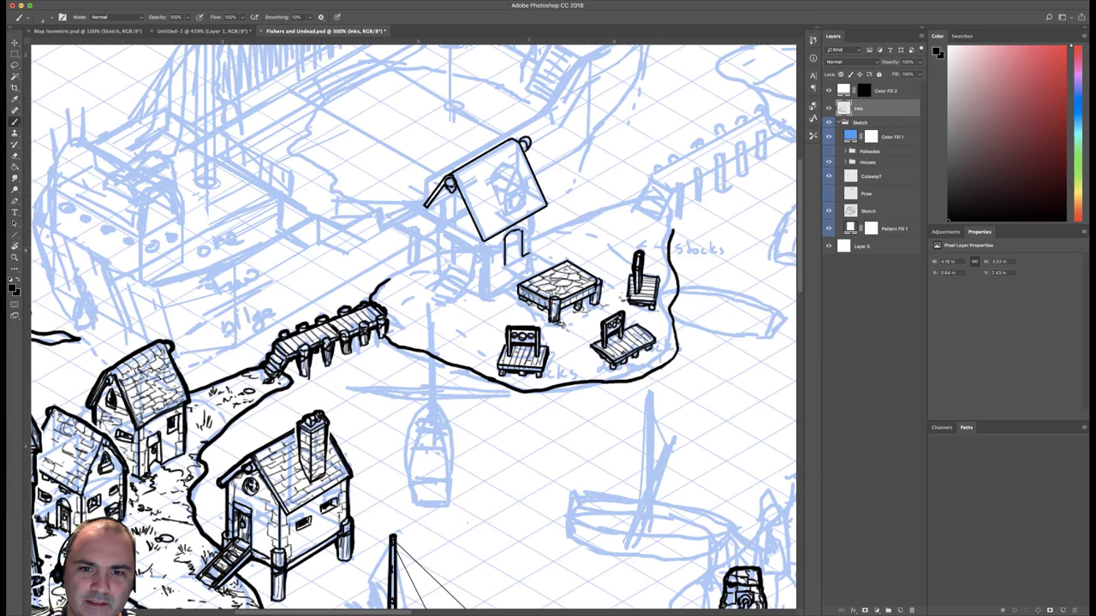
left_click_drag(532, 213, 532, 250)
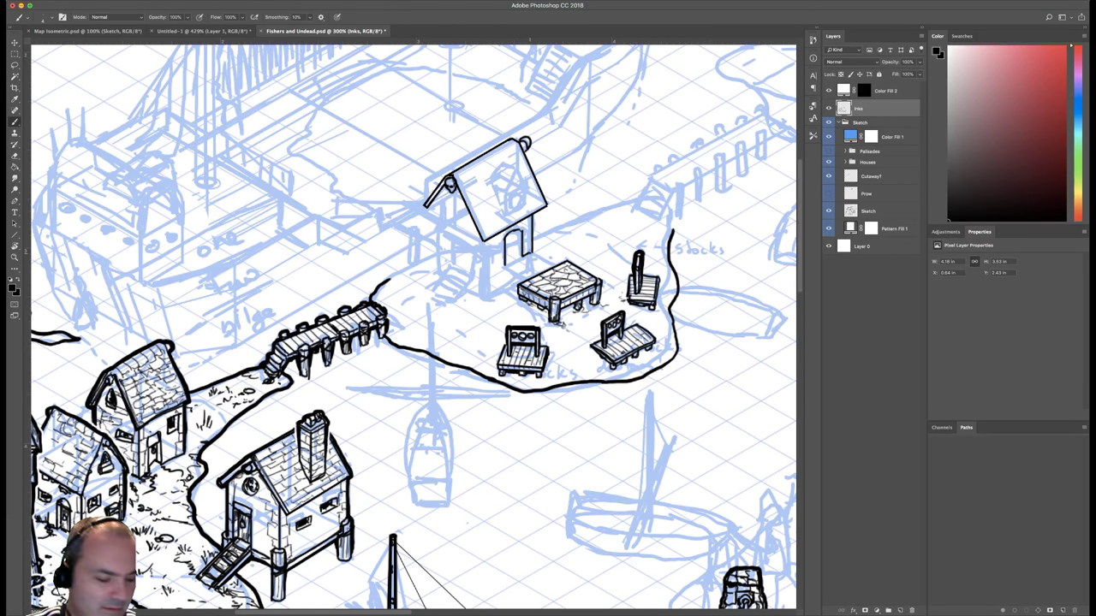
Draw a thick landing slab linking the doorway to the large platform, and erase the platform lines where the two meet.
key("u")
mouse_move(530, 254)
left_mouse_down()
mouse_move(555, 264)
mouse_move(501, 271)
mouse_move(526, 272)
mouse_move(518, 277)
mouse_move(502, 270)
left_mouse_up()
key("b")
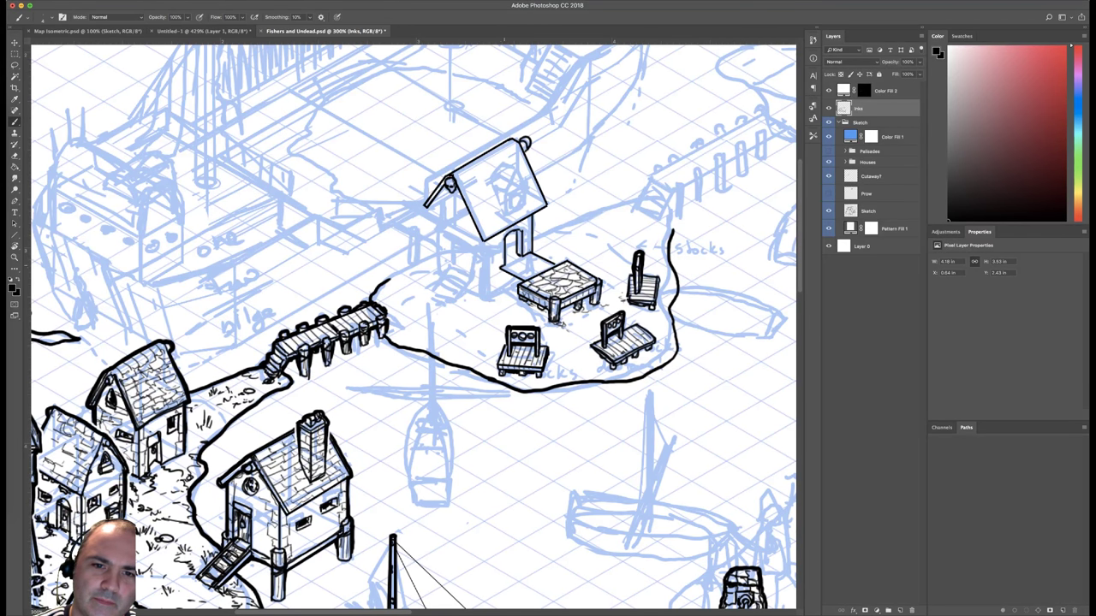
left_click_drag(502, 267, 498, 277)
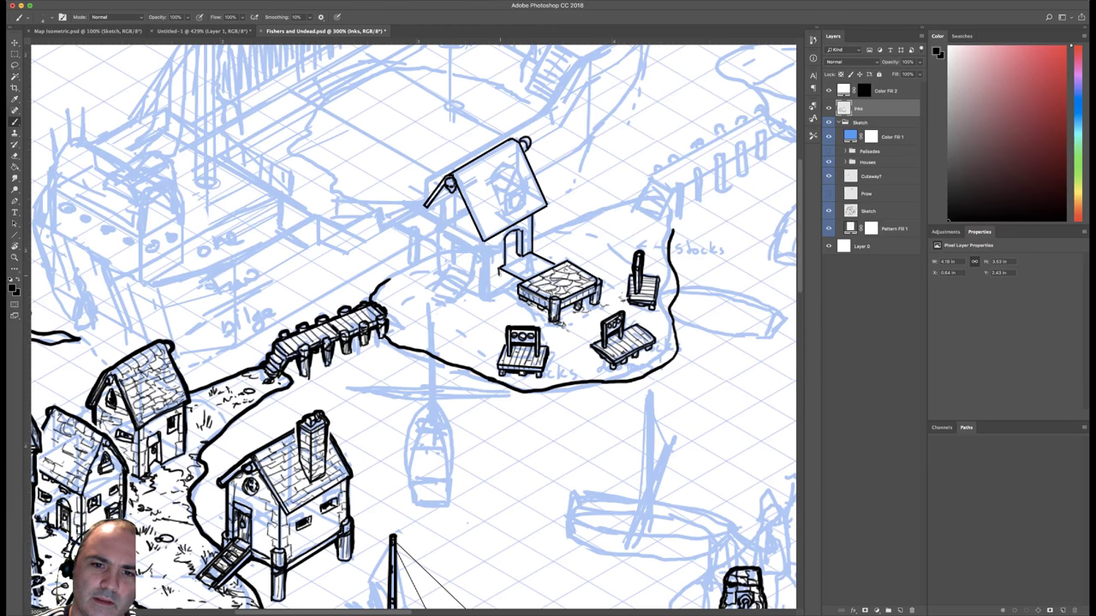
key("u")
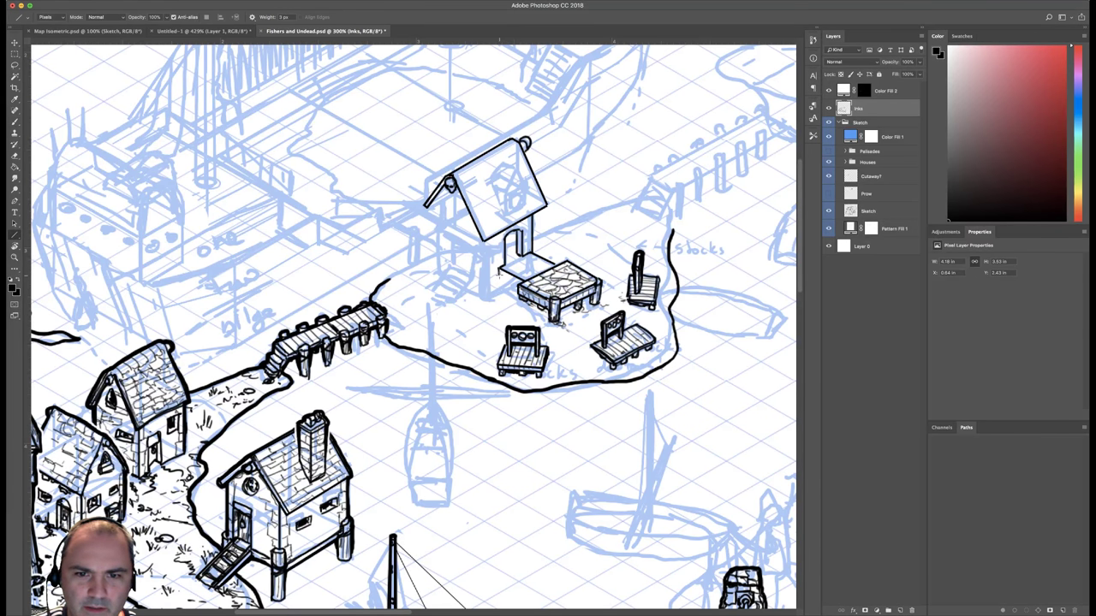
left_click_drag(499, 275, 520, 284)
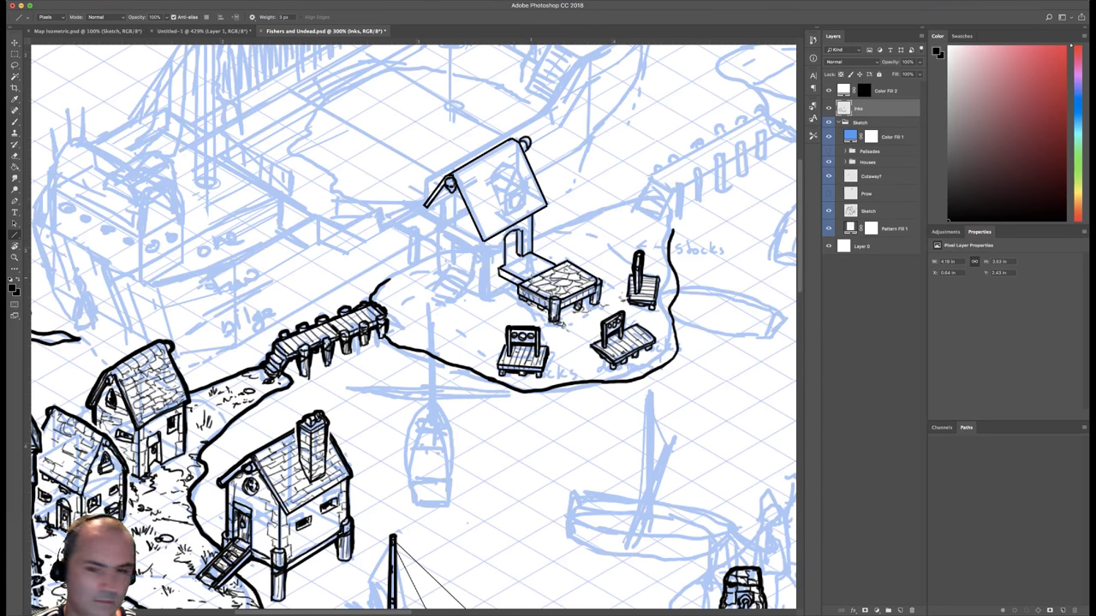
key("e")
left_click_drag(529, 279, 553, 267)
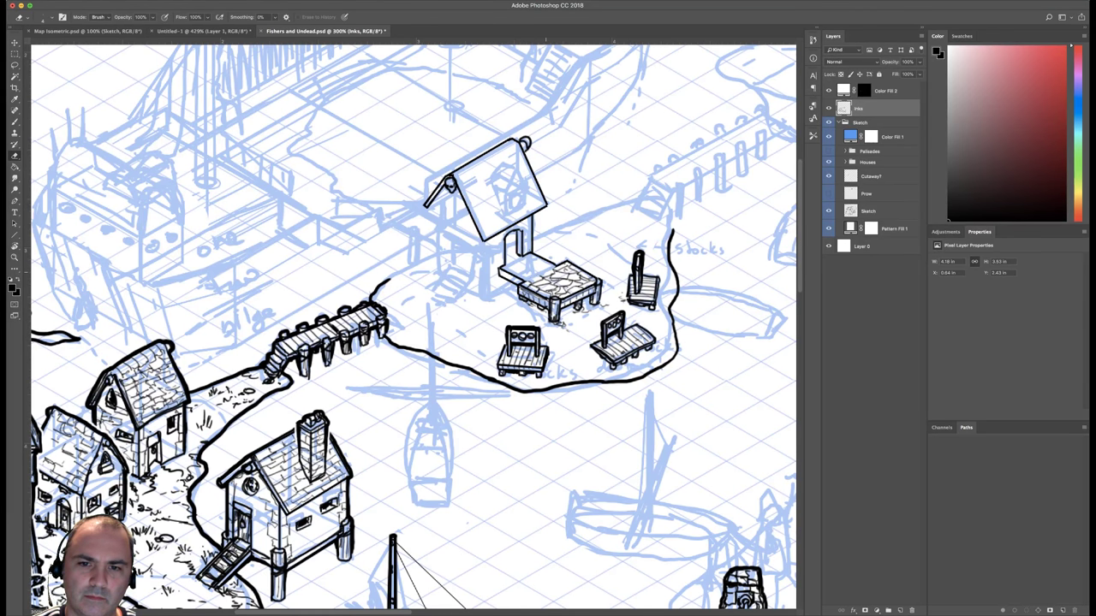
Ink irregular paving slabs across the landing and stones around the doorway with Faber Castell XS.
key("b")
right_click(553, 268)
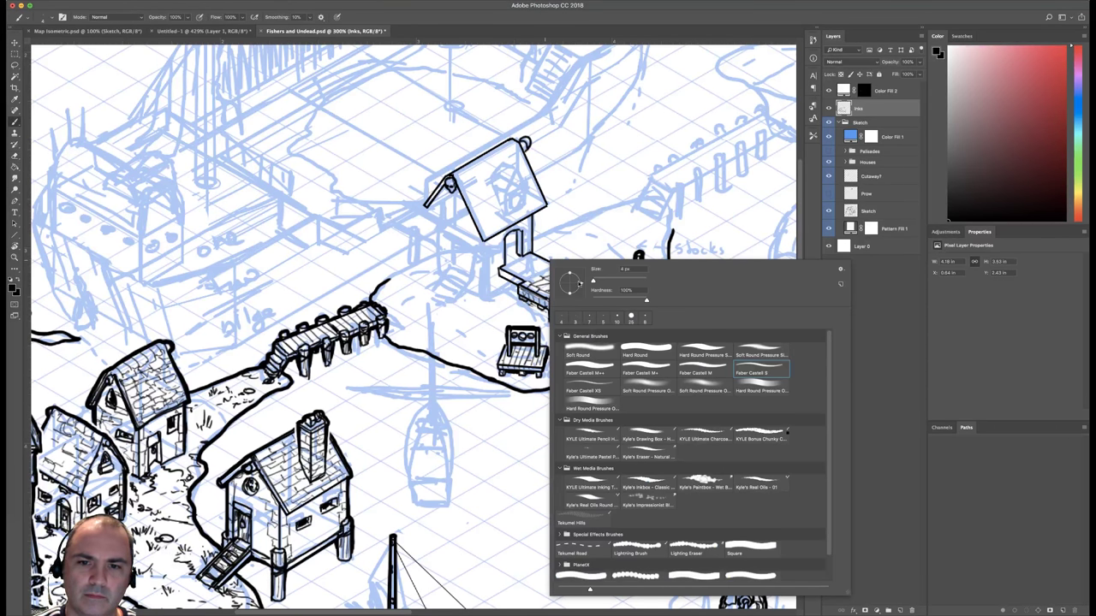
double_click(565, 349)
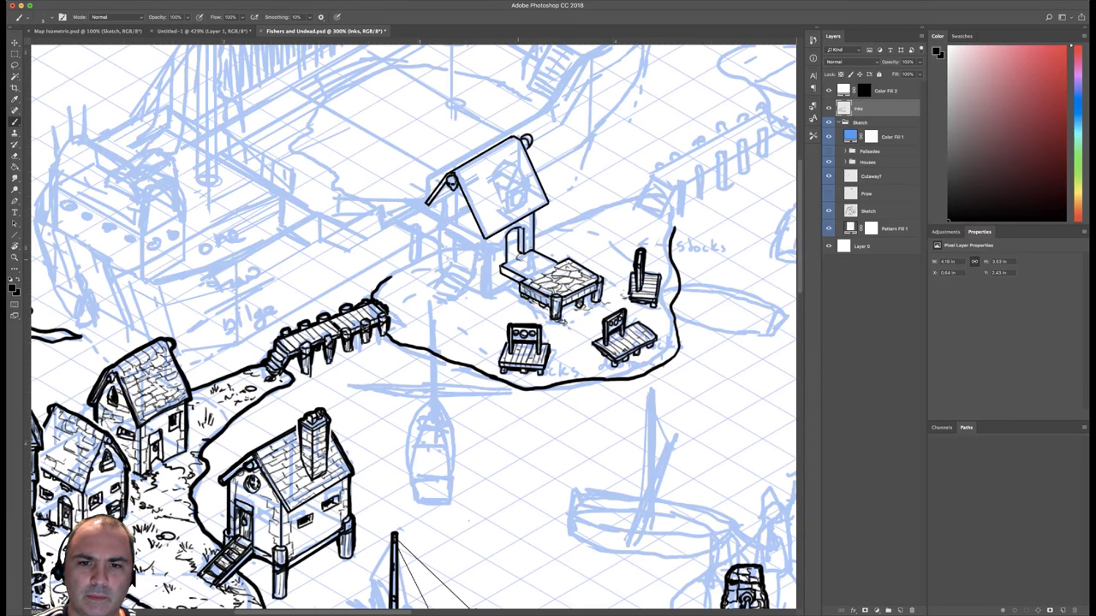
mouse_move(531, 255)
left_mouse_down()
mouse_move(553, 266)
mouse_move(517, 265)
mouse_move(553, 269)
mouse_move(516, 260)
mouse_move(511, 234)
left_mouse_up()
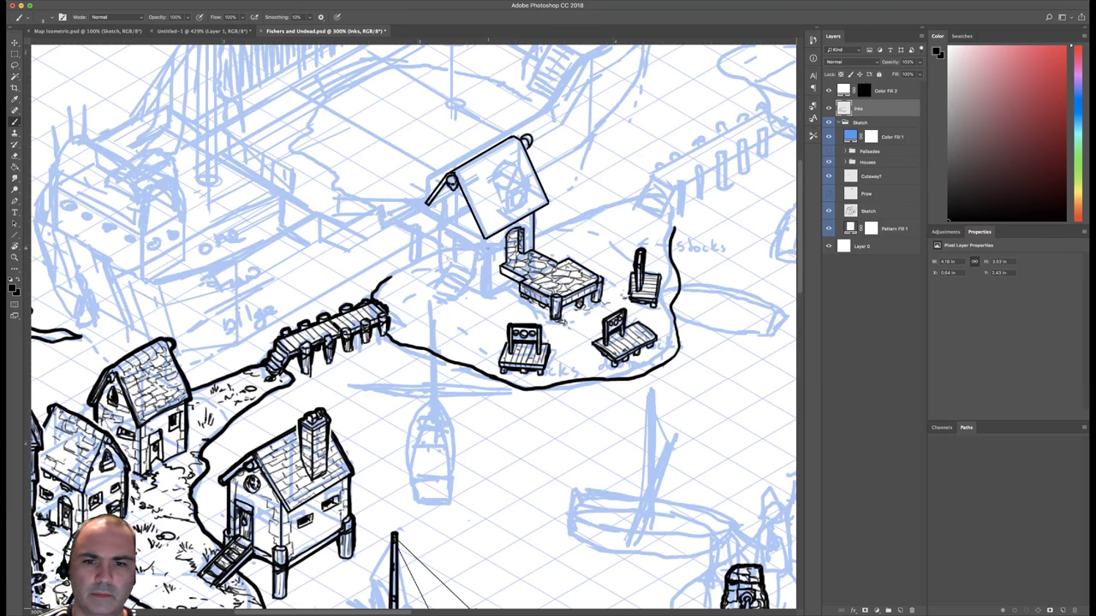
Ink the house's front corner, far wall edge and base lines, and darken the gable's eave with Faber Castell S.
right_click(500, 239)
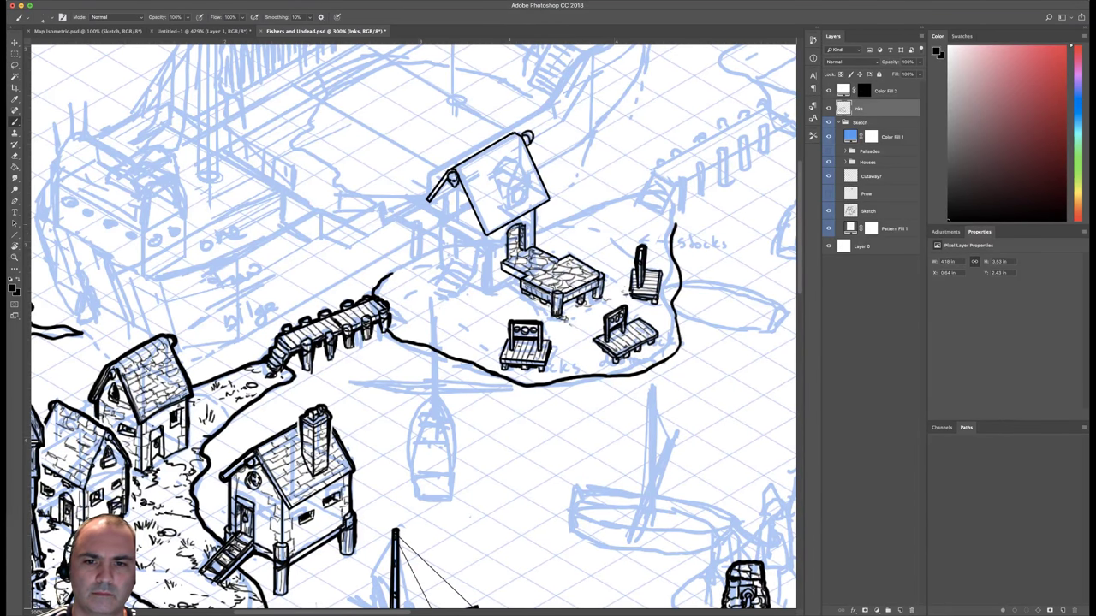
left_click_drag(485, 231, 486, 289)
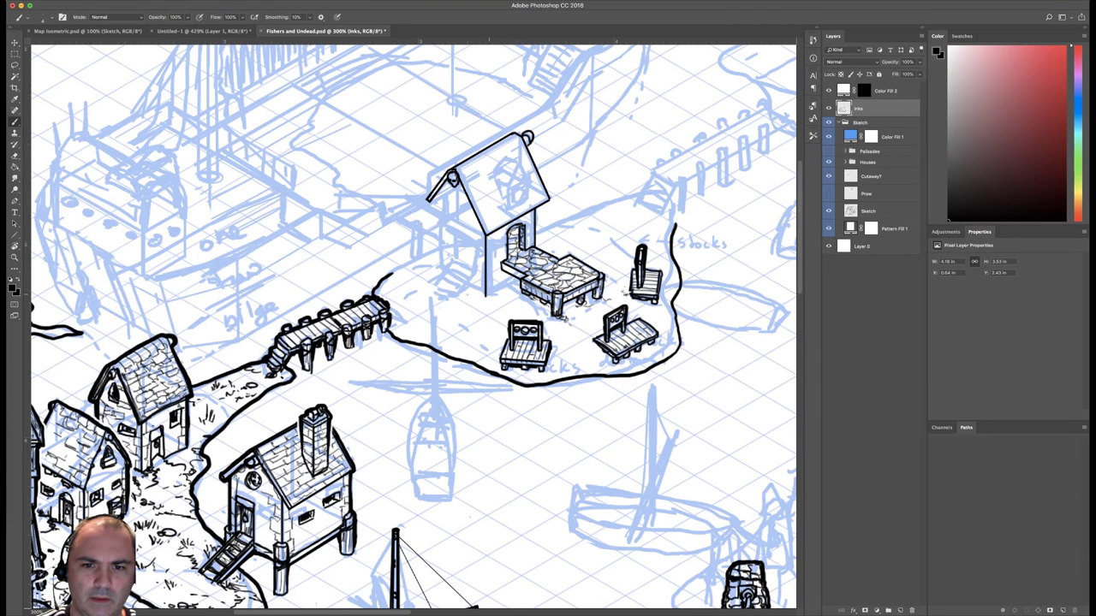
left_click_drag(485, 296, 499, 289)
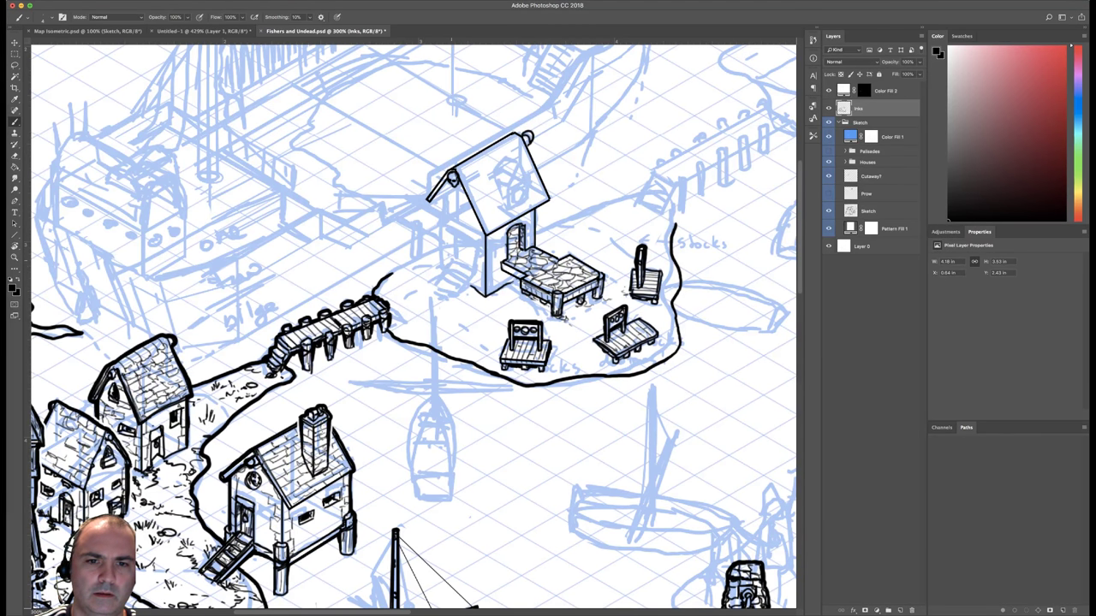
left_click_drag(440, 267, 433, 199)
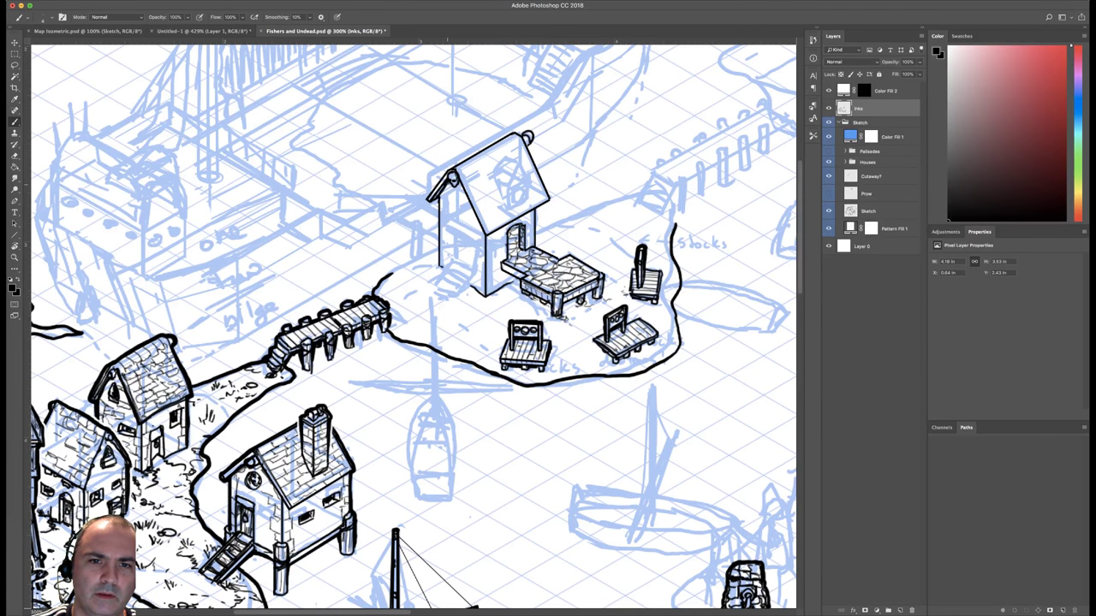
left_click(442, 190)
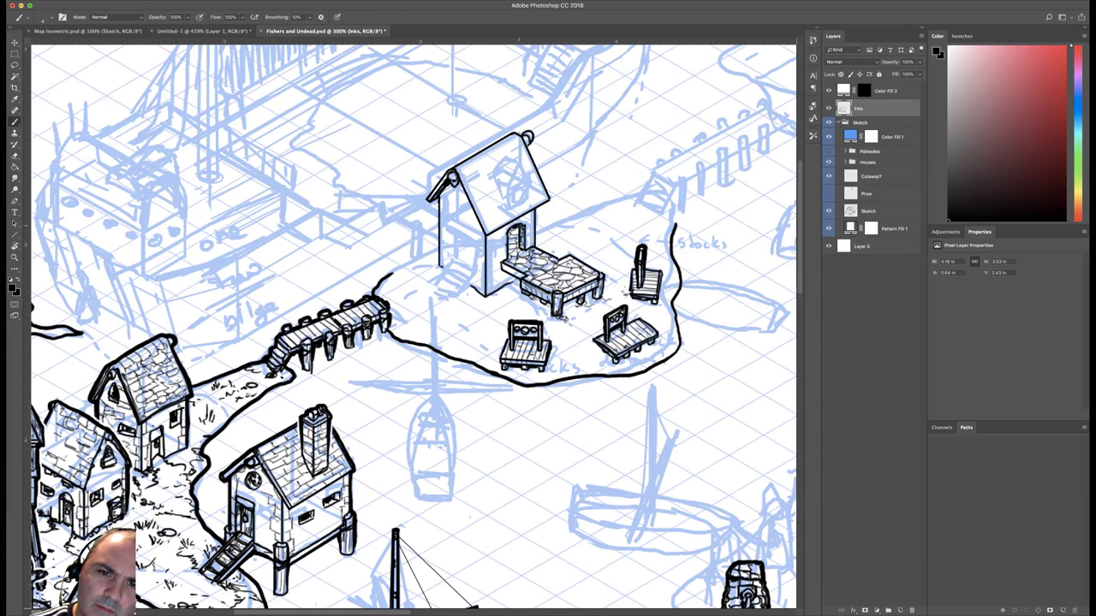
Ink fine dark shading inside the arched doorway with Faber Castell XS.
right_click(517, 228)
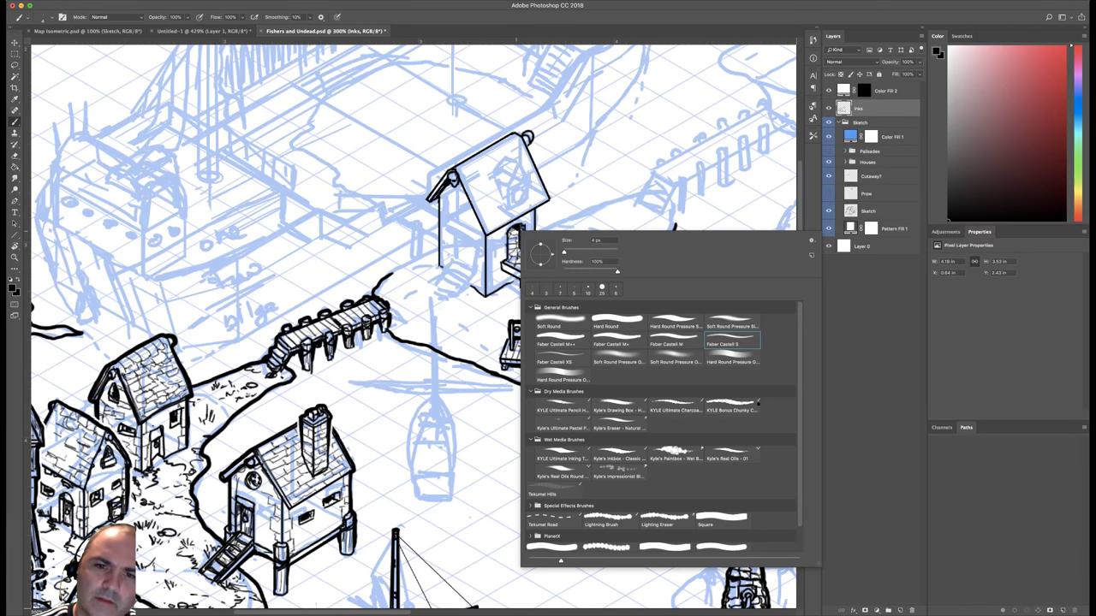
left_click(471, 258)
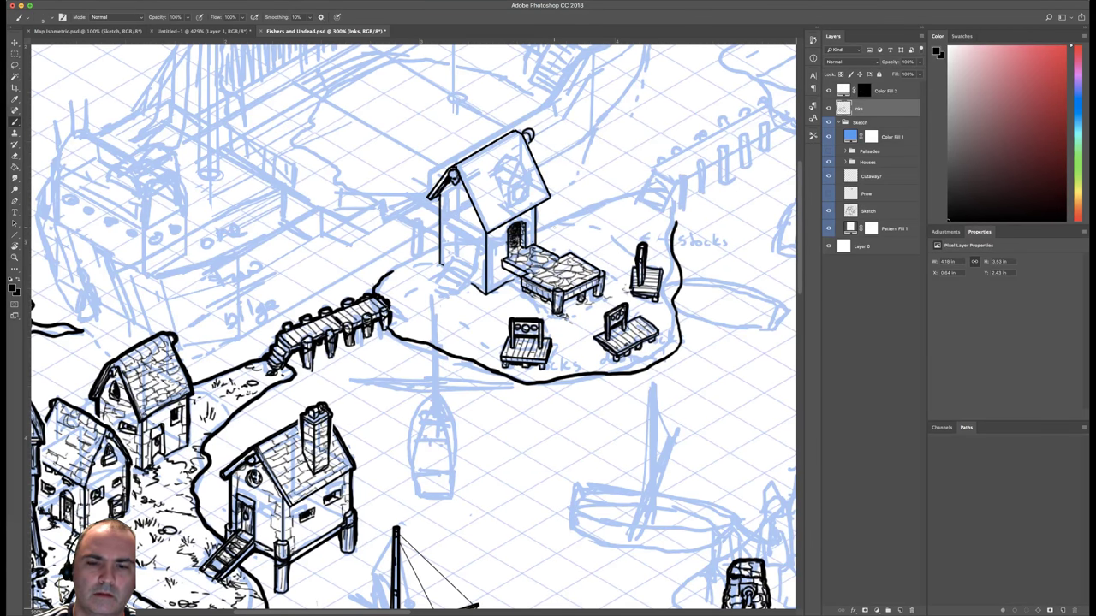
Ink a short flight of stairs with side rails at the base of the house's gable wall using Faber Castell S.
key("super+minus")
key("super+minus")
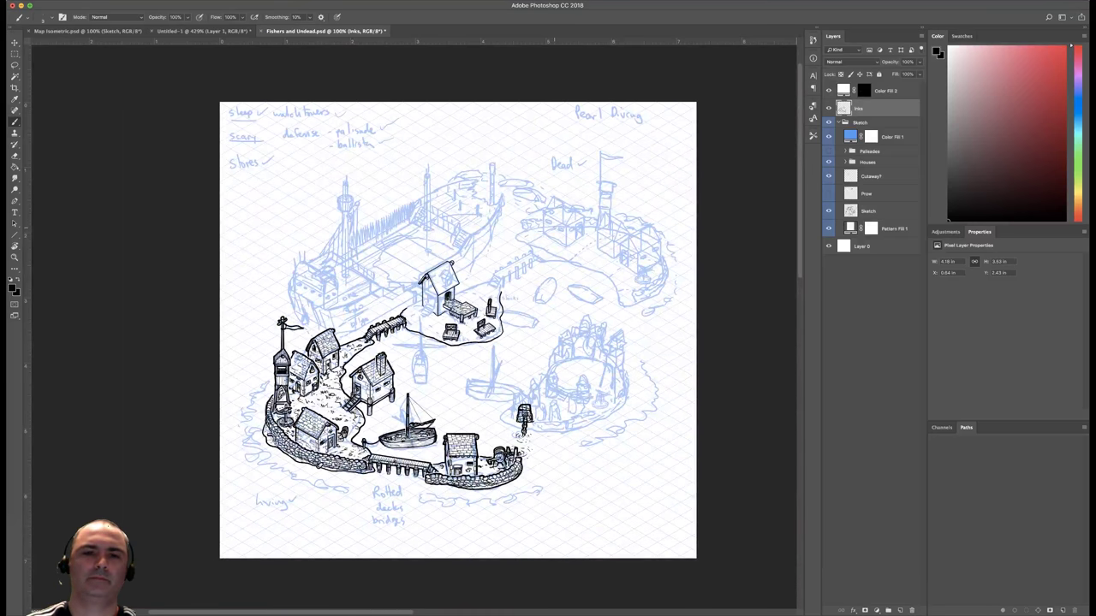
key("super+equal")
key("super+equal")
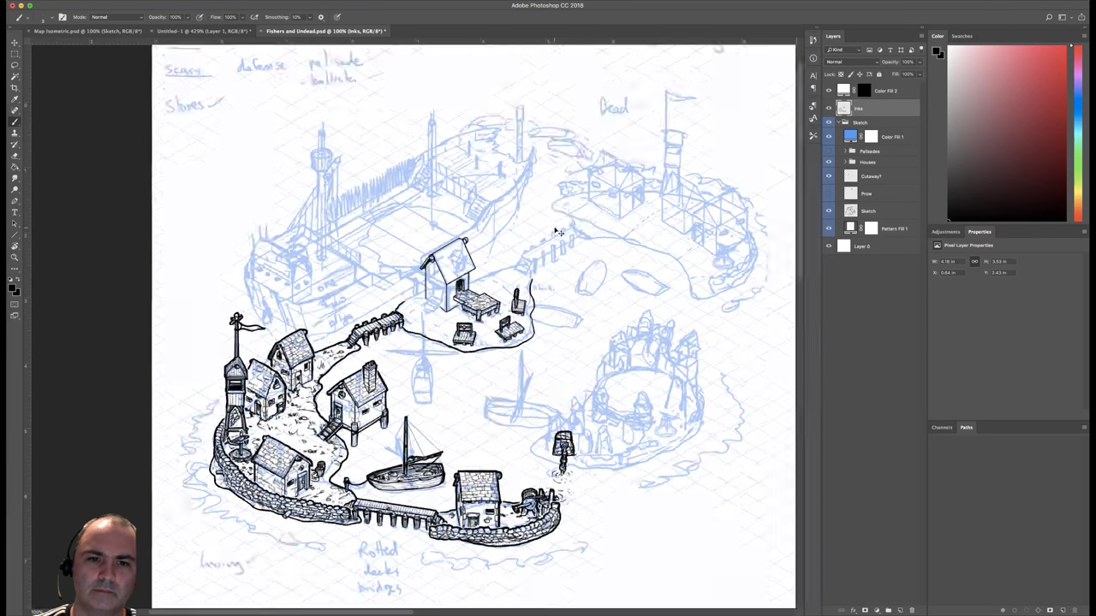
left_click_drag(534, 207, 536, 220)
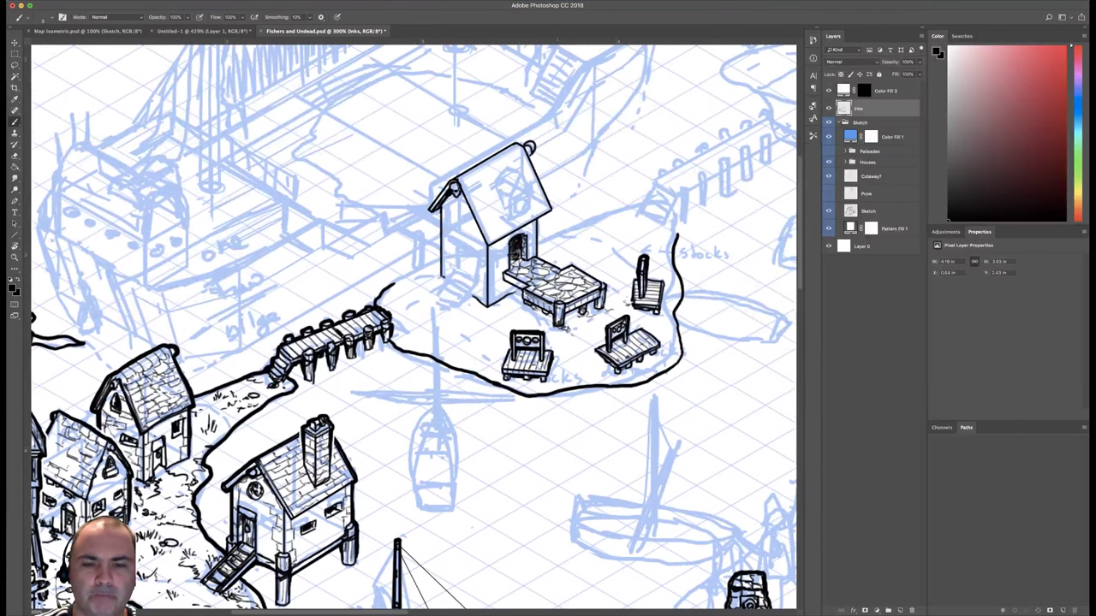
right_click(471, 224)
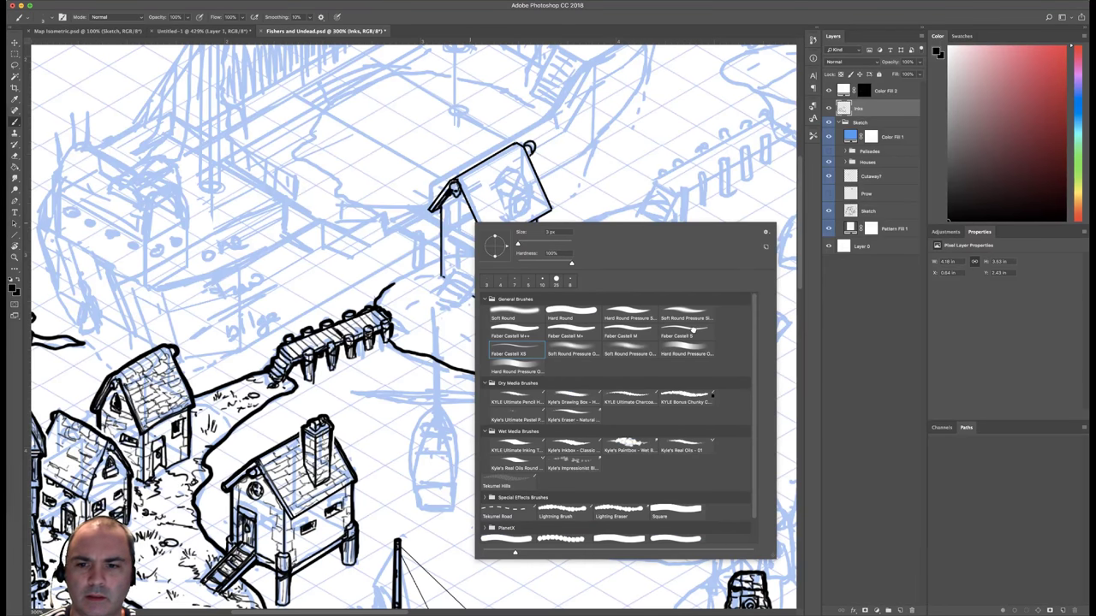
left_click(405, 240)
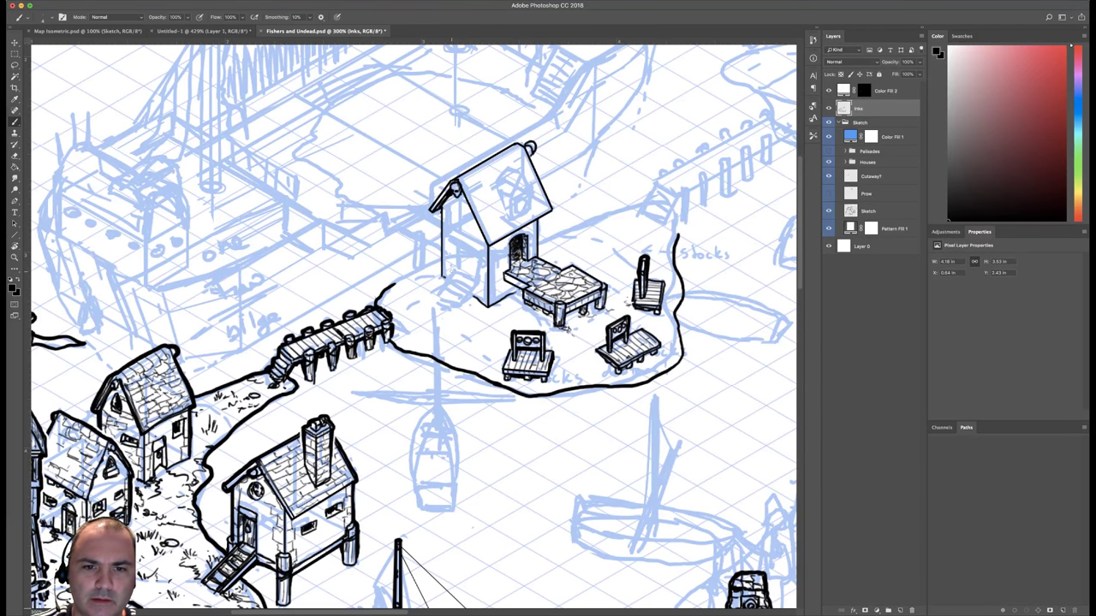
mouse_move(452, 270)
left_mouse_down()
mouse_move(433, 298)
mouse_move(473, 283)
mouse_move(457, 311)
mouse_move(474, 297)
mouse_move(459, 283)
mouse_move(471, 284)
mouse_move(457, 287)
left_mouse_up()
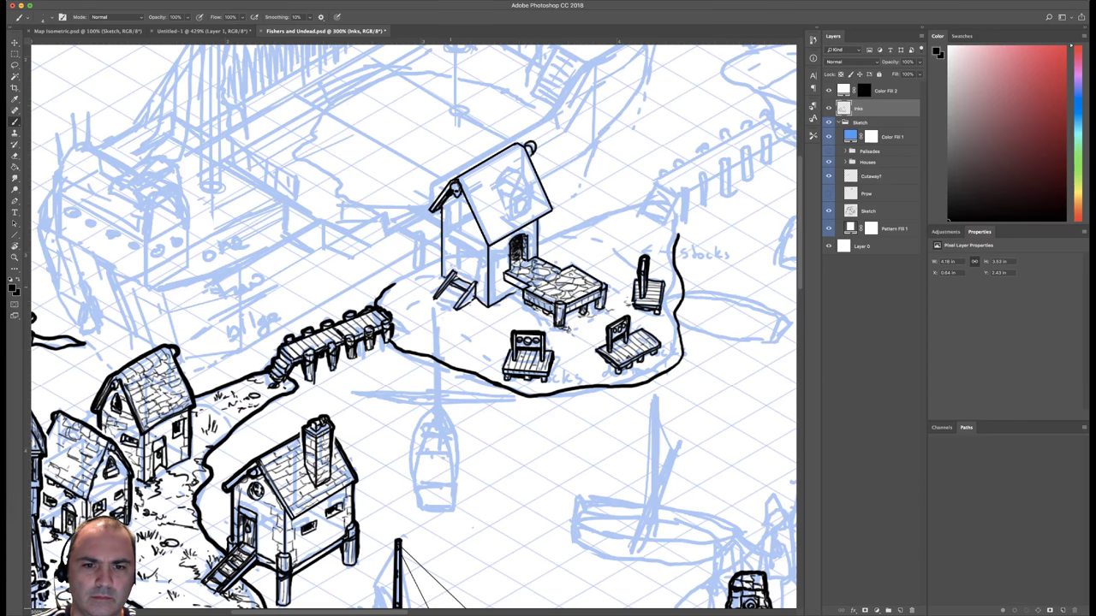
mouse_move(444, 293)
left_mouse_down()
mouse_move(464, 295)
mouse_move(456, 301)
left_mouse_up()
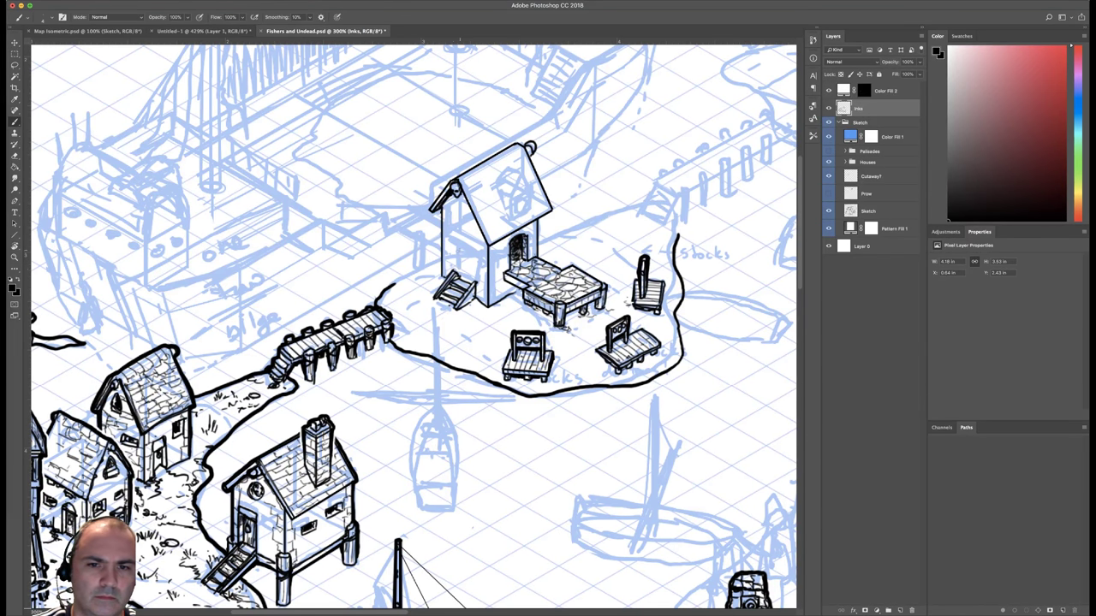
Ink the door frame and sloped canopy above the gable stairs, plus a small crossed emblem high on the gable wall.
left_click_drag(452, 242, 456, 273)
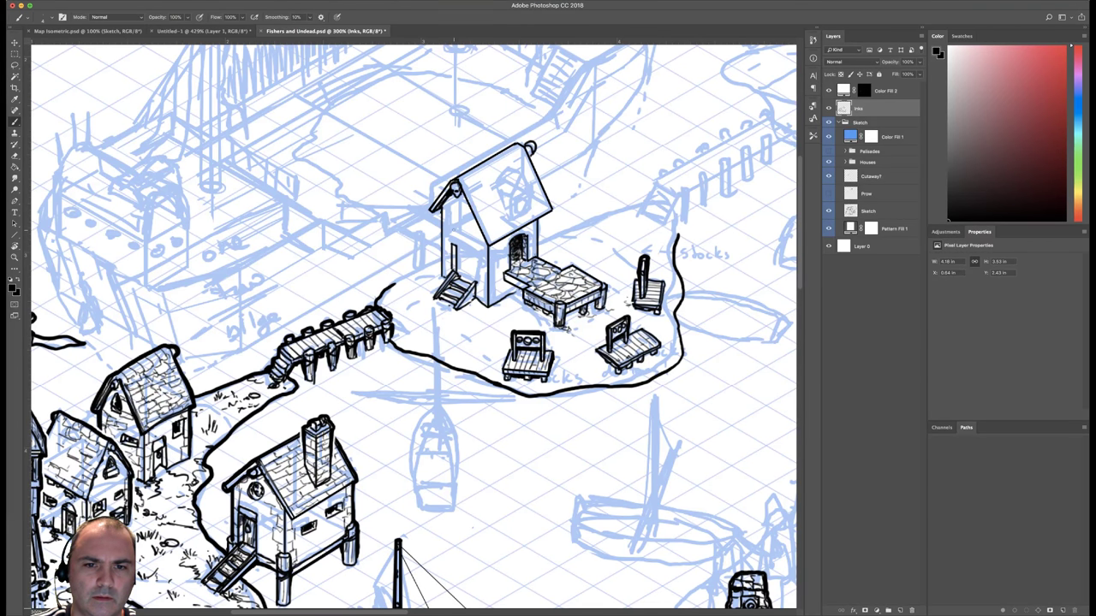
left_click_drag(451, 228, 451, 239)
key("u")
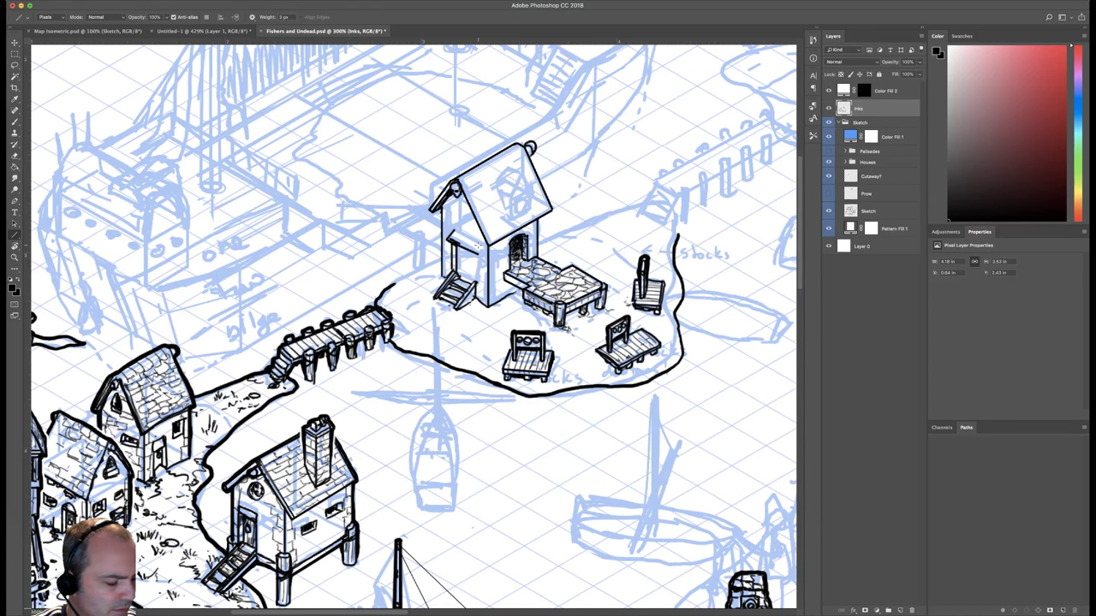
key("b")
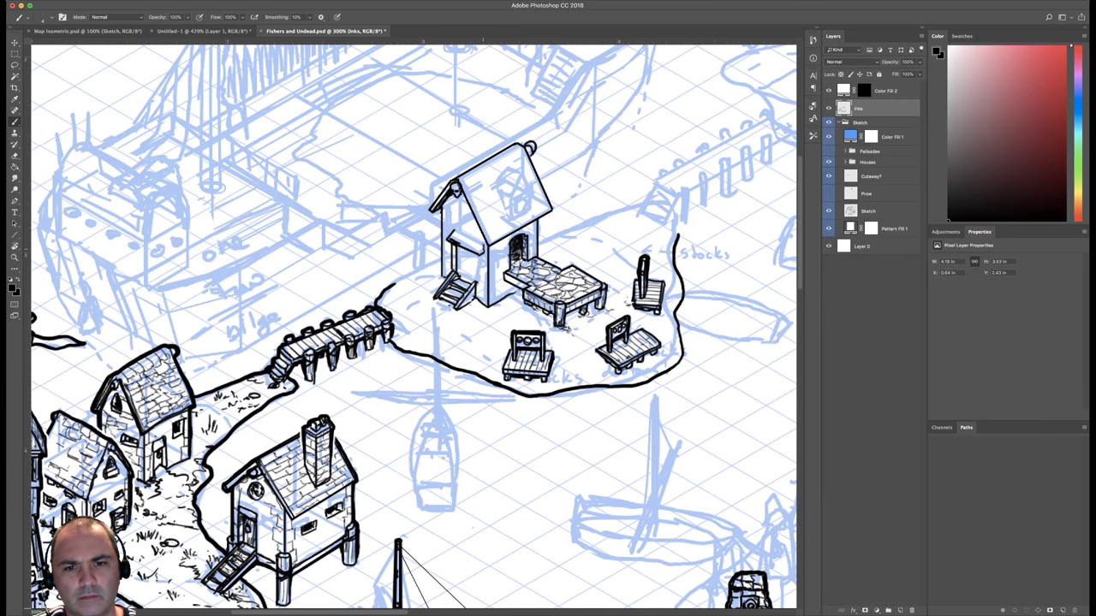
mouse_move(484, 242)
left_mouse_down()
mouse_move(479, 252)
mouse_move(462, 233)
mouse_move(476, 283)
left_mouse_up()
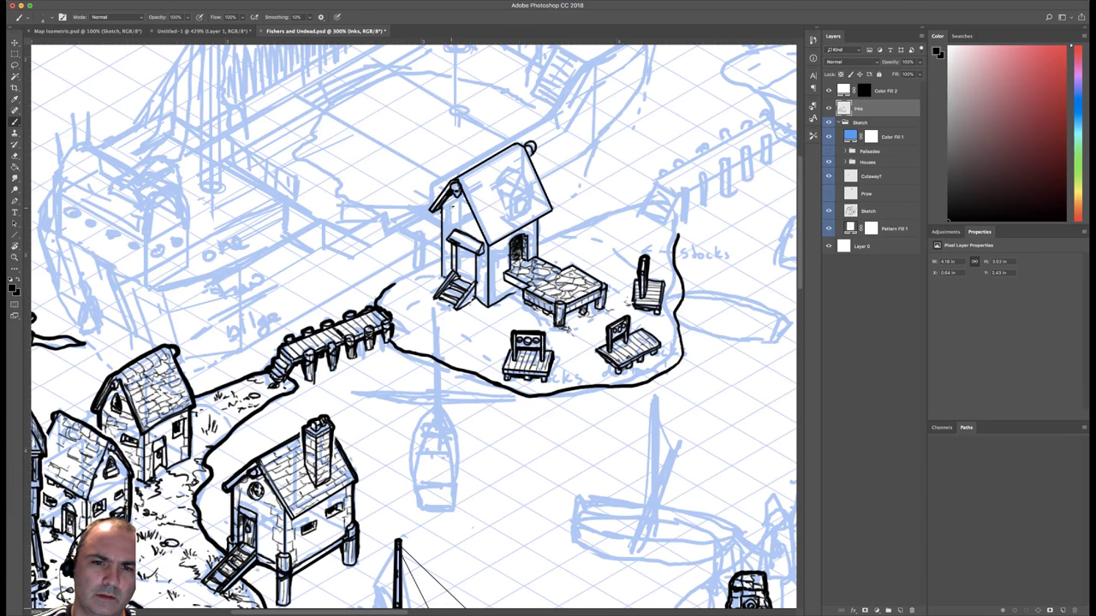
left_click_drag(460, 211, 470, 223)
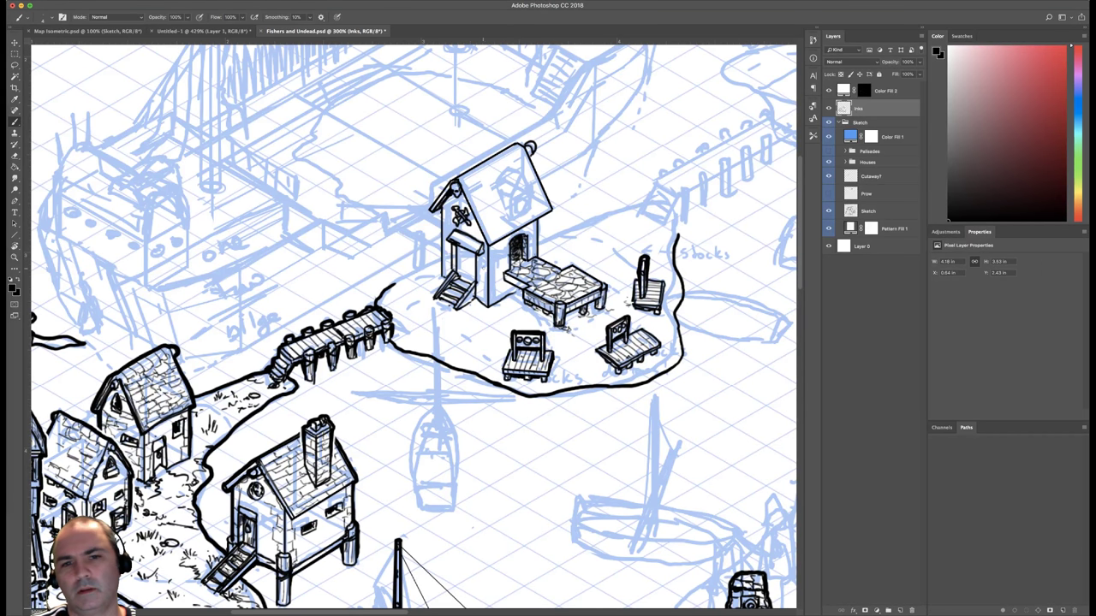
Ink fine planks on the door canopy and rows of irregular shingles across the house's roof with Faber Castell XS.
right_click(494, 250)
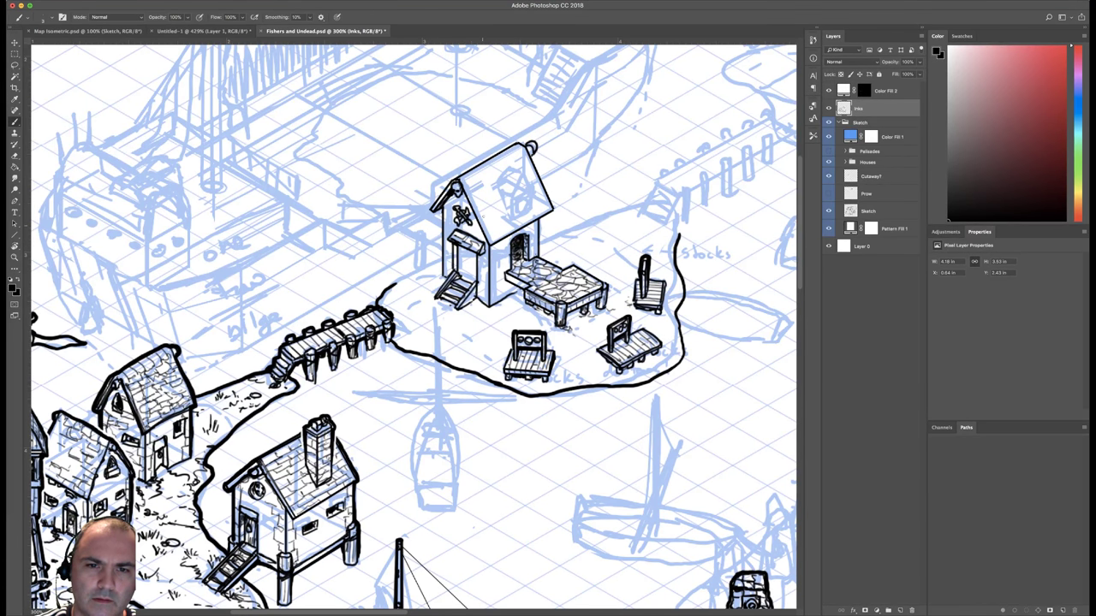
left_click_drag(465, 178, 471, 185)
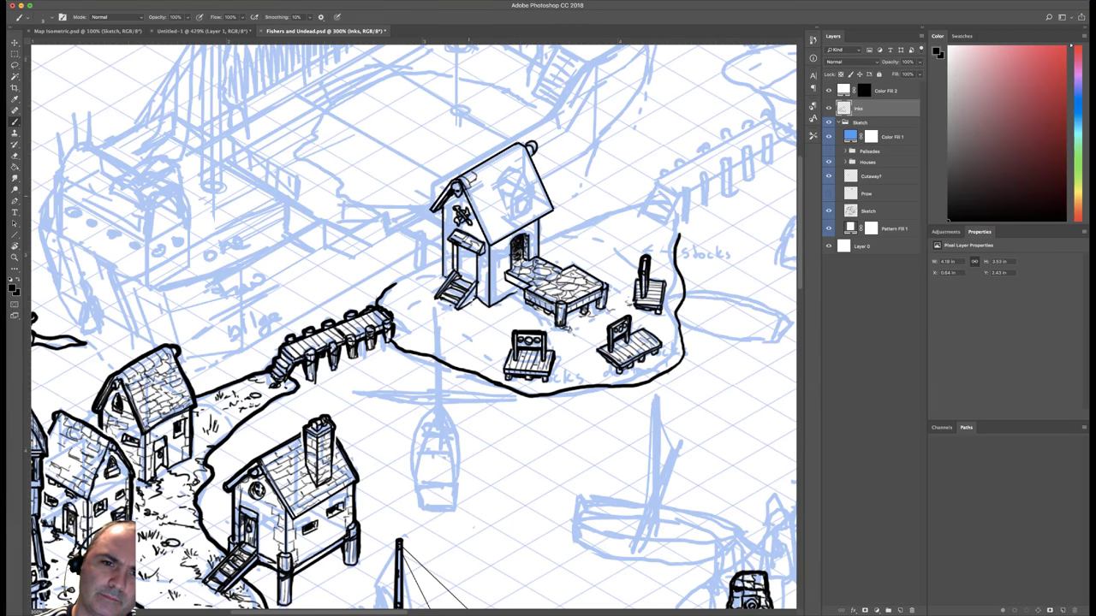
mouse_move(483, 228)
left_mouse_down()
mouse_move(464, 186)
mouse_move(519, 145)
left_mouse_up()
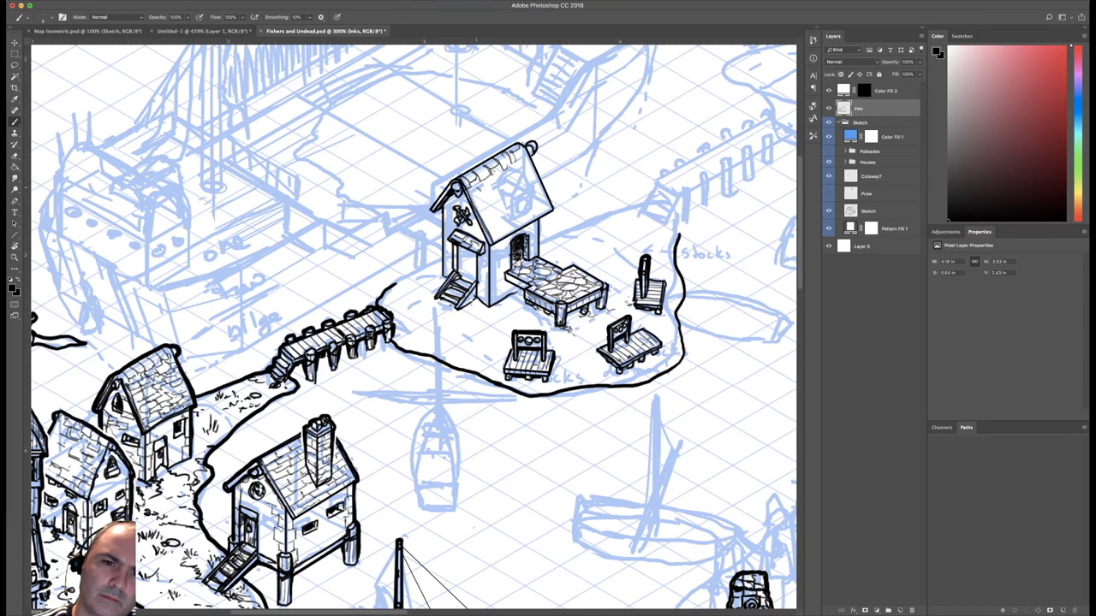
mouse_move(483, 189)
left_mouse_down()
mouse_move(528, 168)
mouse_move(514, 192)
mouse_move(496, 194)
mouse_move(498, 210)
mouse_move(540, 190)
mouse_move(543, 200)
left_mouse_up()
mouse_move(494, 242)
left_mouse_down()
mouse_move(544, 209)
mouse_move(544, 182)
left_mouse_up()
Ink stone blocks on the house walls, planks on the gable door, and fine texture around the gable emblem and eave.
mouse_move(487, 236)
left_mouse_down()
mouse_move(507, 223)
mouse_move(483, 292)
mouse_move(498, 242)
mouse_move(533, 220)
mouse_move(534, 242)
left_mouse_up()
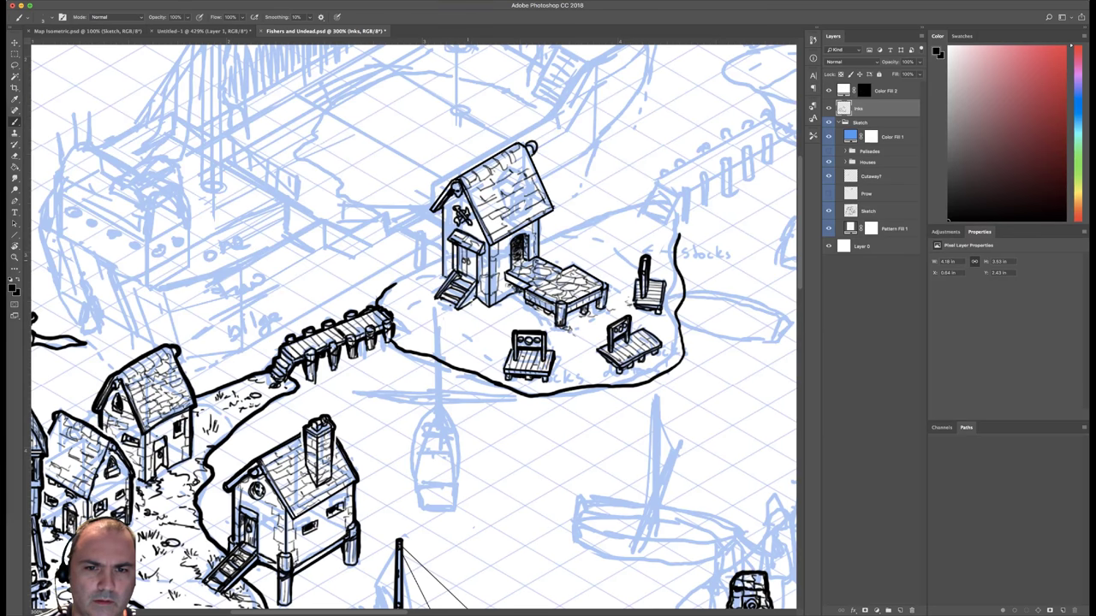
left_click_drag(471, 275, 472, 255)
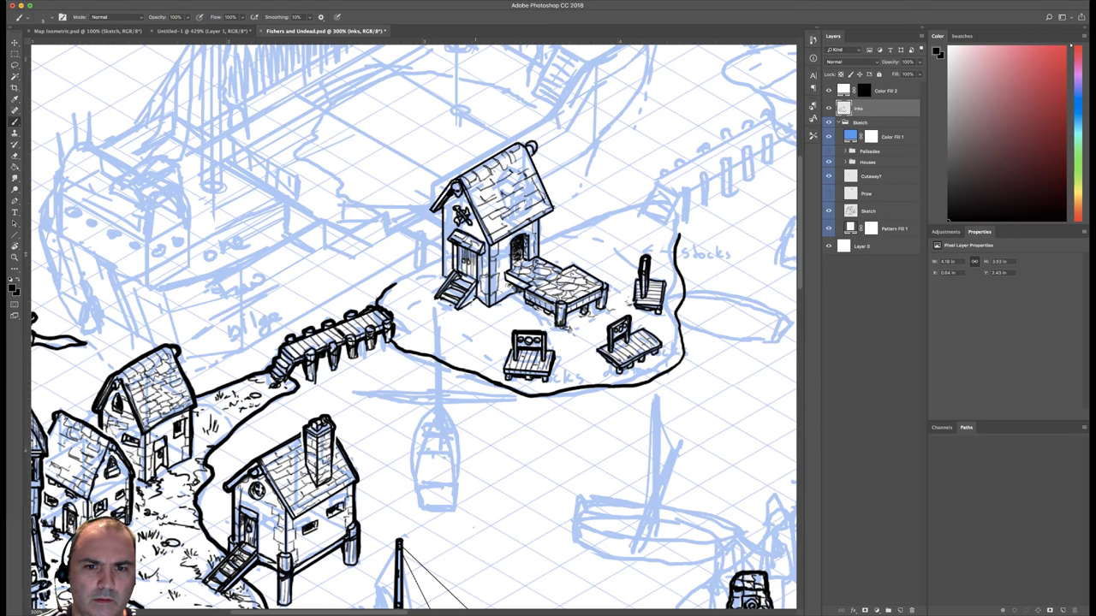
left_click_drag(475, 255, 474, 272)
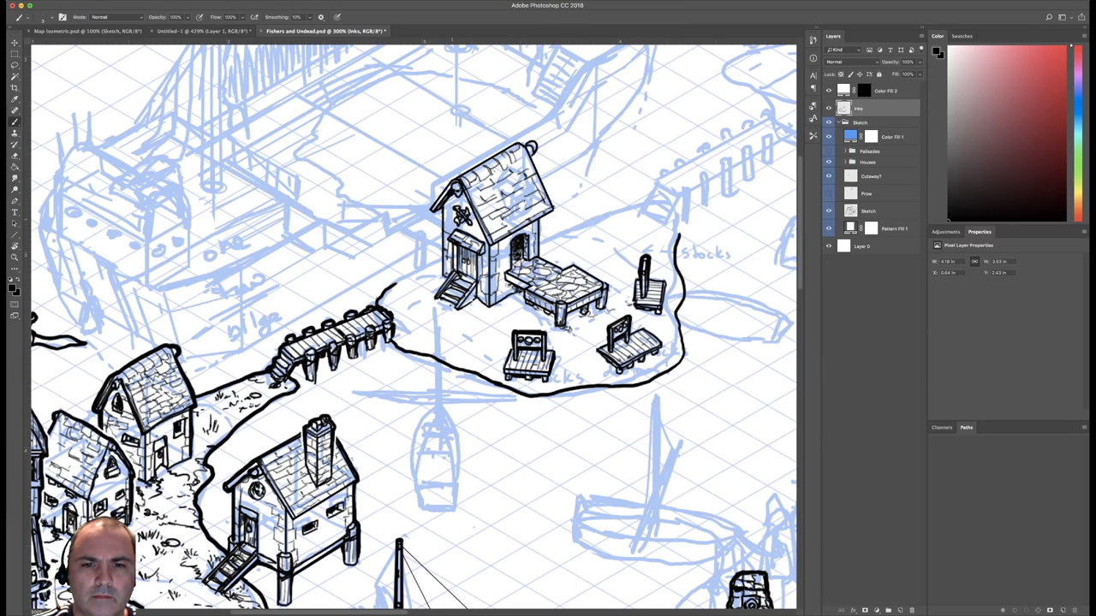
mouse_move(451, 215)
left_mouse_down()
mouse_move(448, 205)
mouse_move(466, 197)
mouse_move(484, 240)
left_mouse_up()
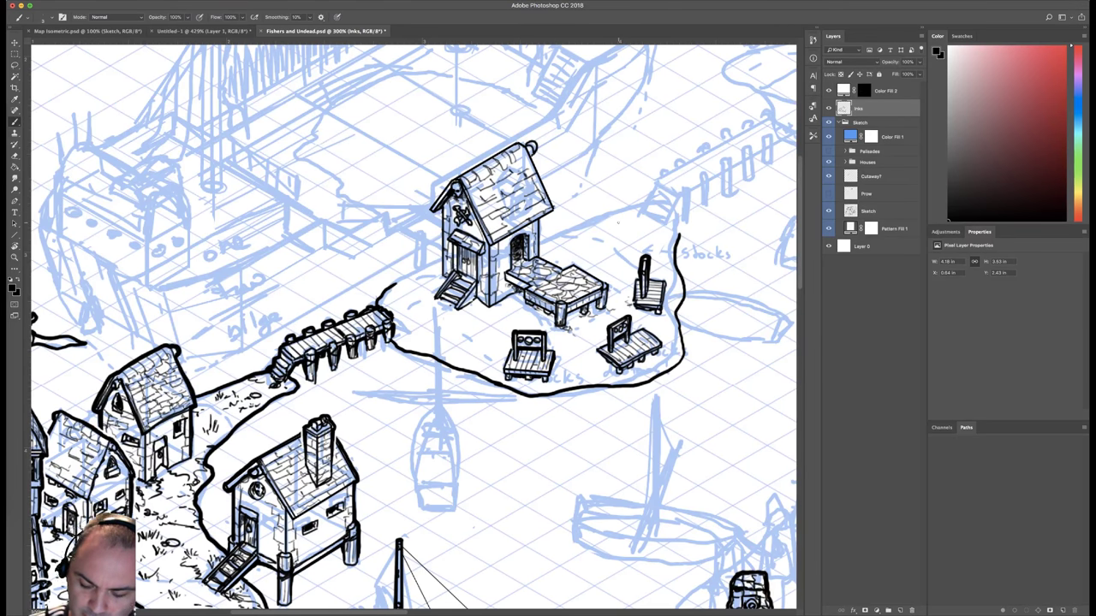
Ink a round-topped wooden post with a horizontal beam running to the house's rear gable corner using Faber Castell S.
right_click(446, 246)
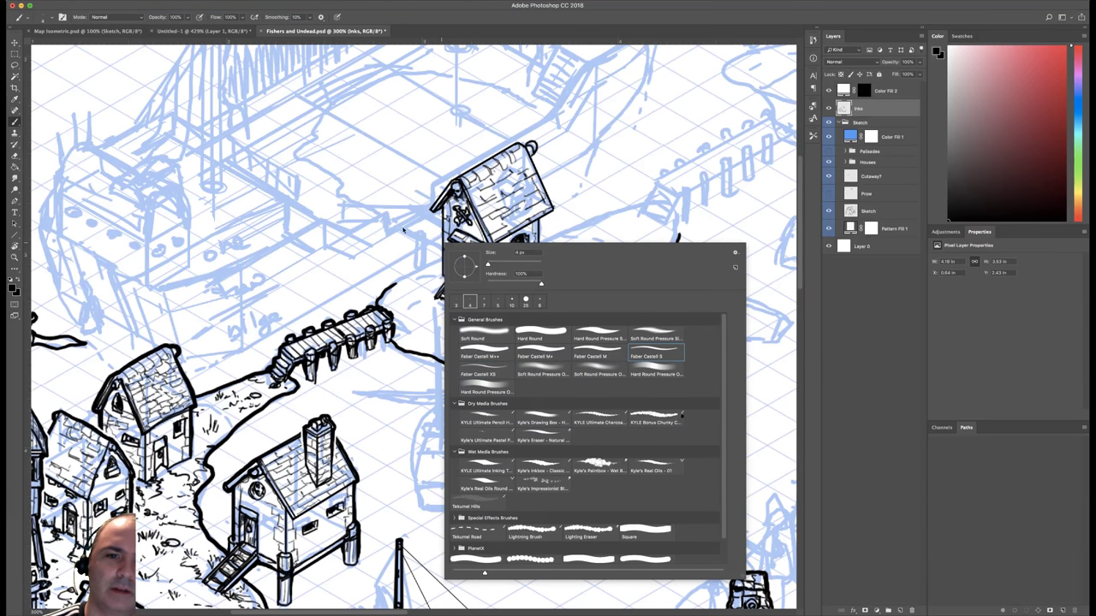
key("Return")
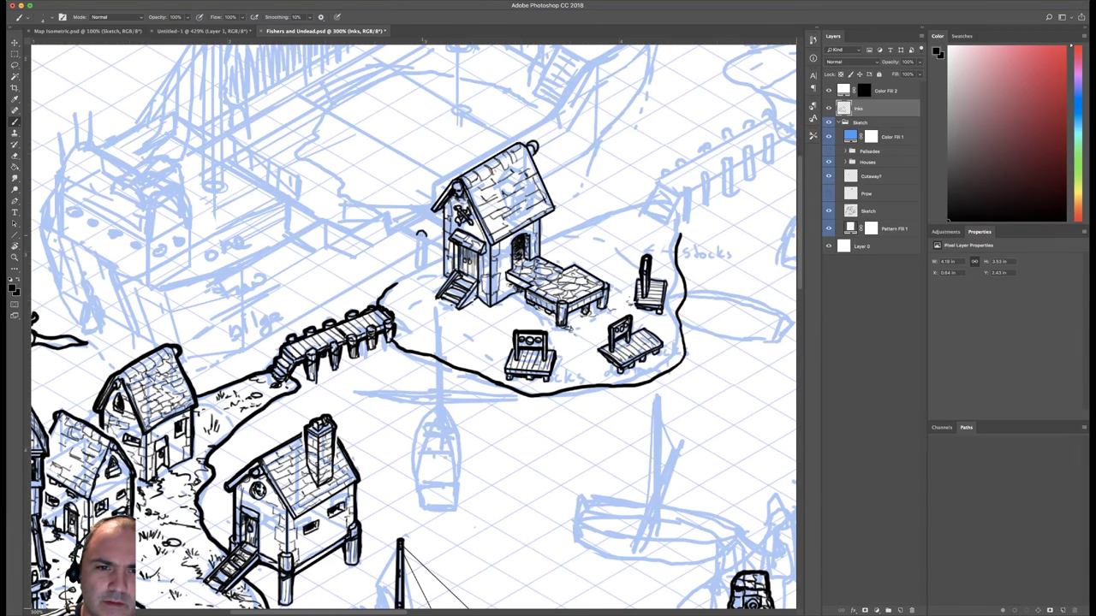
mouse_move(420, 233)
left_mouse_down()
mouse_move(417, 262)
mouse_move(428, 255)
mouse_move(417, 268)
mouse_move(424, 245)
left_mouse_up()
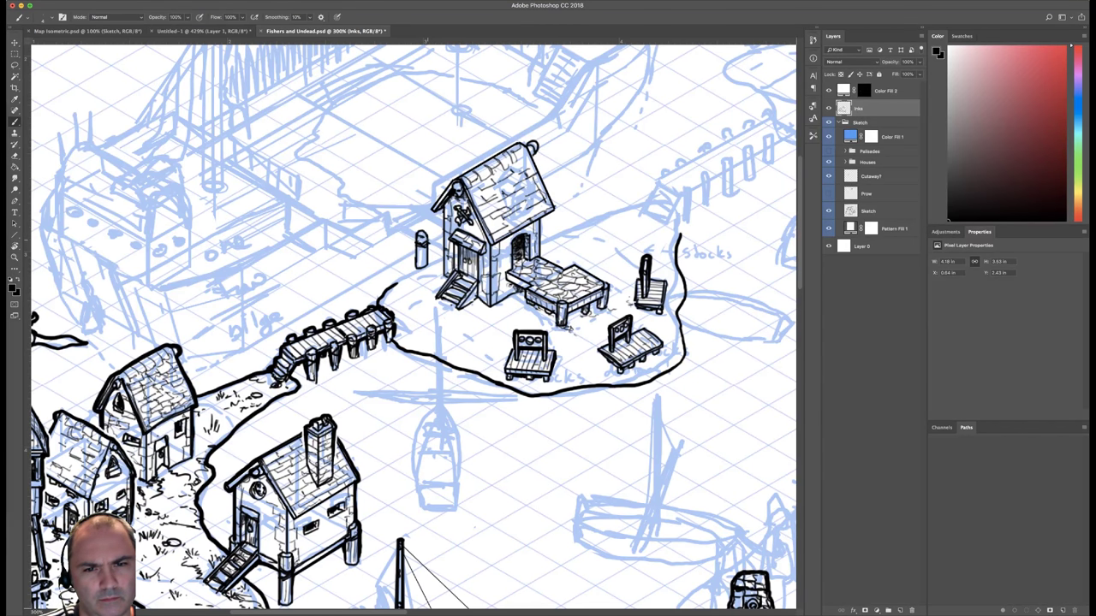
mouse_move(426, 239)
left_mouse_down()
mouse_move(443, 251)
mouse_move(416, 240)
left_mouse_up()
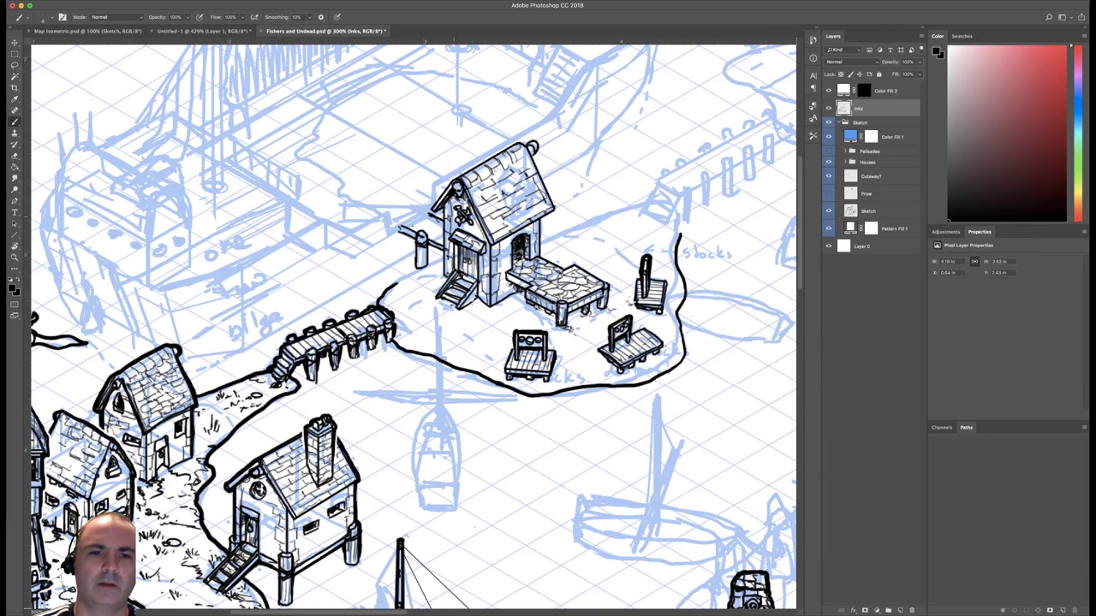
Thicken the outer outlines of the house, its platform, stairs and the wooden post with Faber Castell M.
right_click(535, 171)
left_click(690, 275)
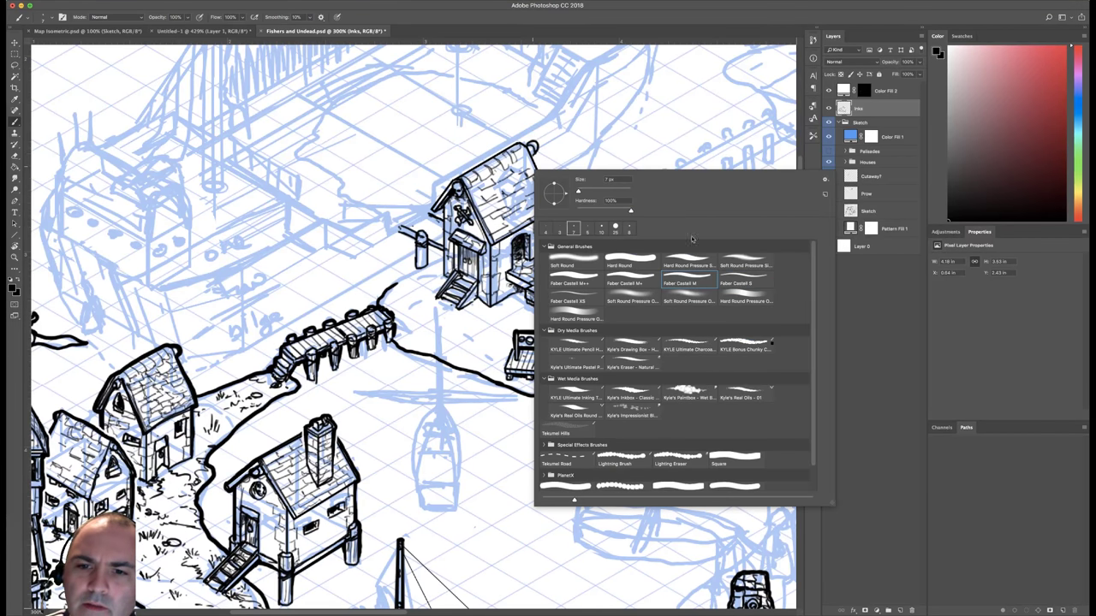
left_click(648, 151)
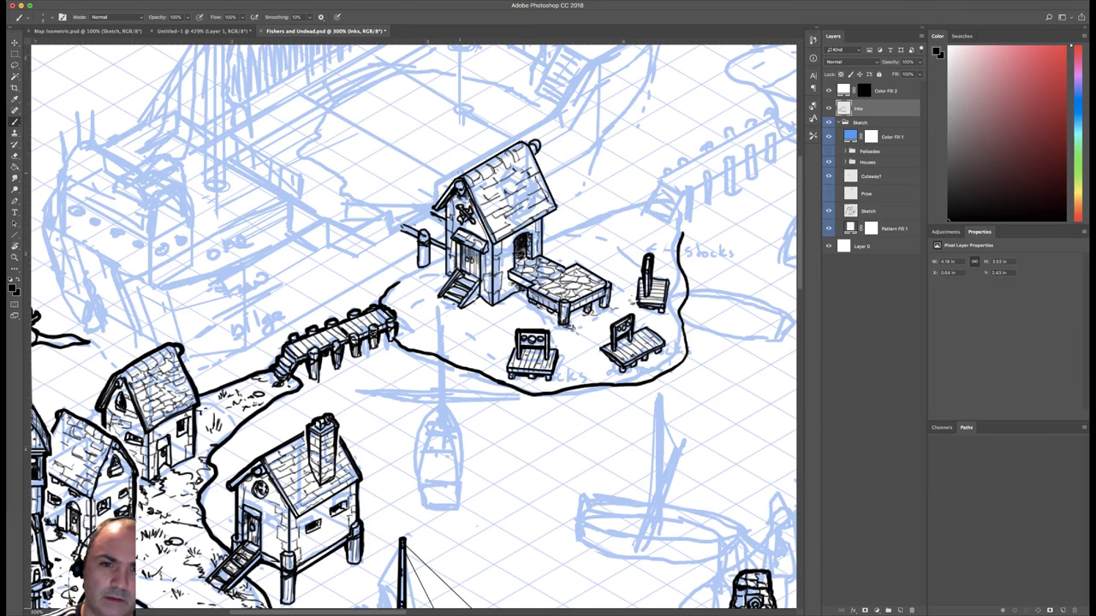
mouse_move(456, 177)
left_mouse_down()
mouse_move(435, 204)
mouse_move(464, 173)
mouse_move(539, 139)
mouse_move(557, 209)
mouse_move(543, 256)
mouse_move(609, 280)
mouse_move(611, 298)
mouse_move(543, 307)
mouse_move(556, 310)
mouse_move(527, 296)
left_mouse_up()
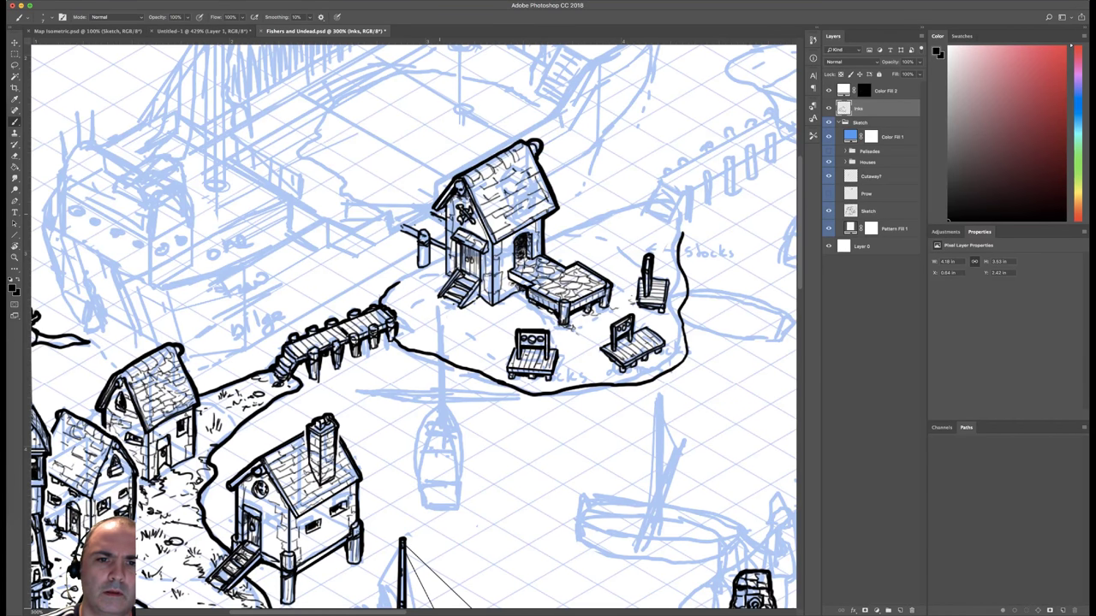
mouse_move(432, 213)
left_mouse_down()
mouse_move(445, 208)
mouse_move(443, 236)
left_mouse_up()
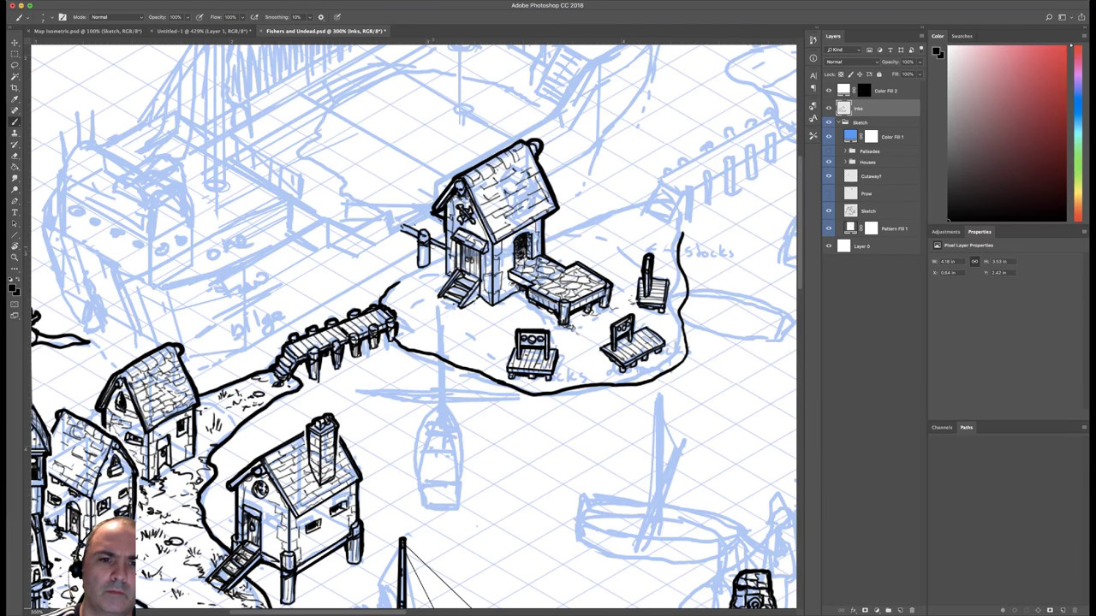
left_click_drag(432, 246, 445, 270)
left_click_drag(405, 232, 417, 267)
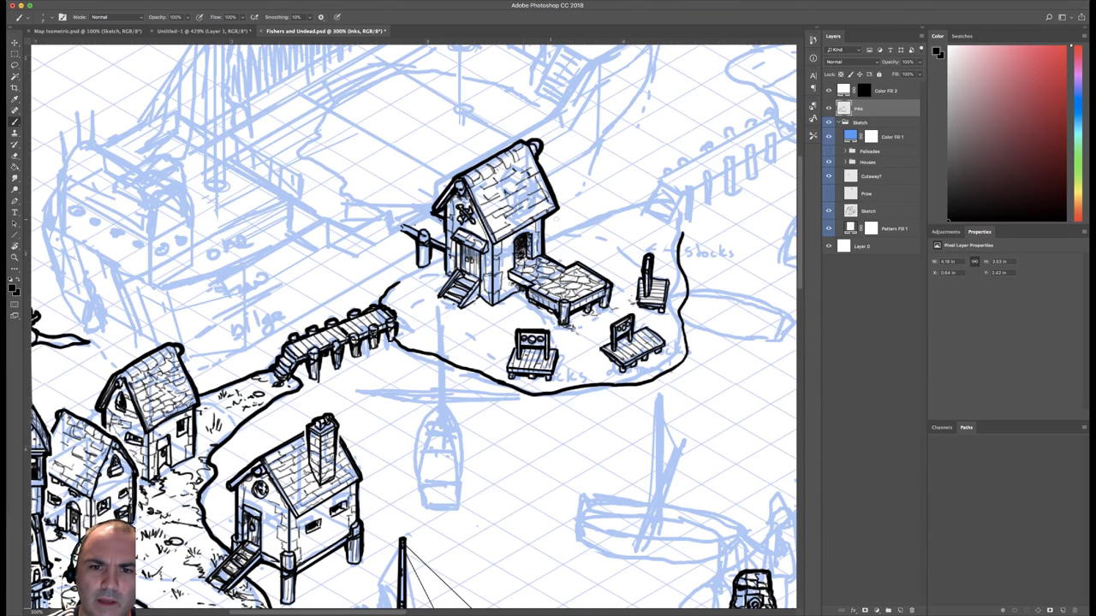
Reinforce the roof's sloping gable edge and lower eave line with the thinner Faber Castell S brush.
right_click(609, 214)
key("Escape")
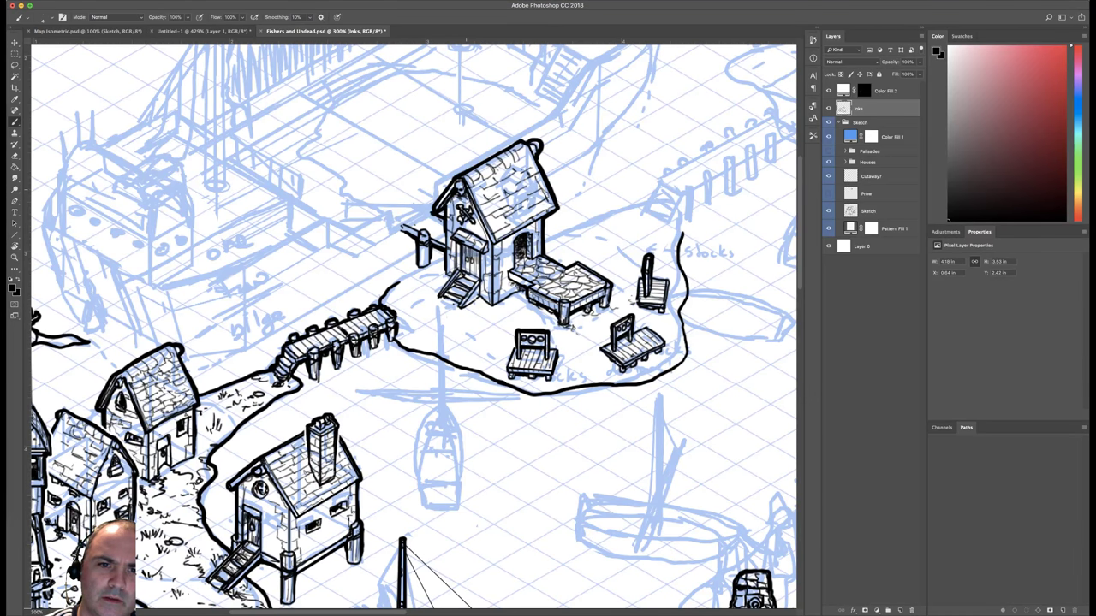
left_click_drag(469, 198, 490, 243)
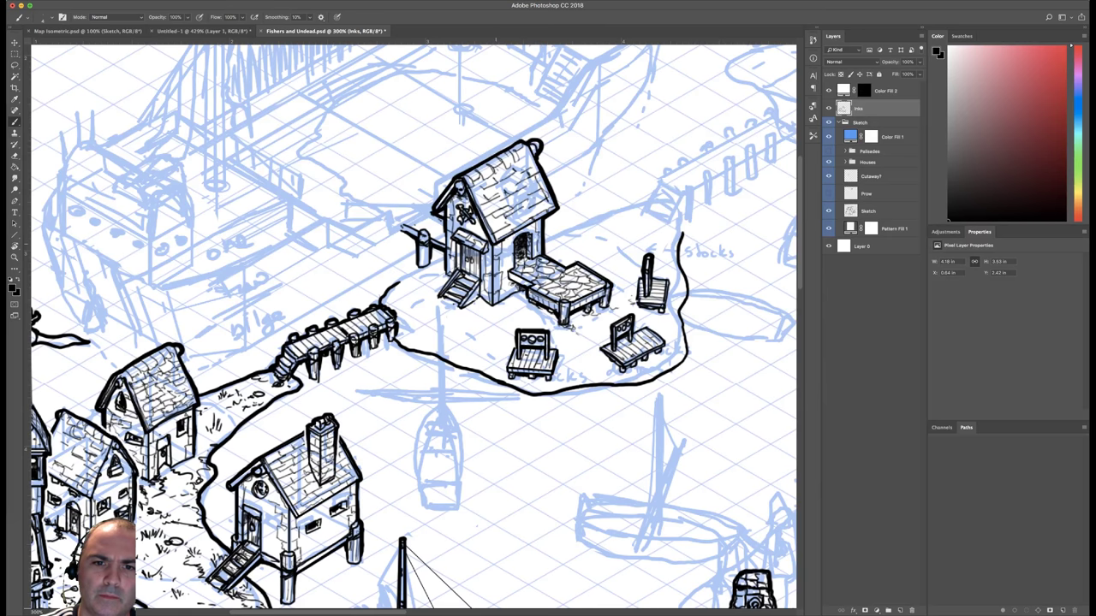
left_click_drag(499, 241, 535, 224)
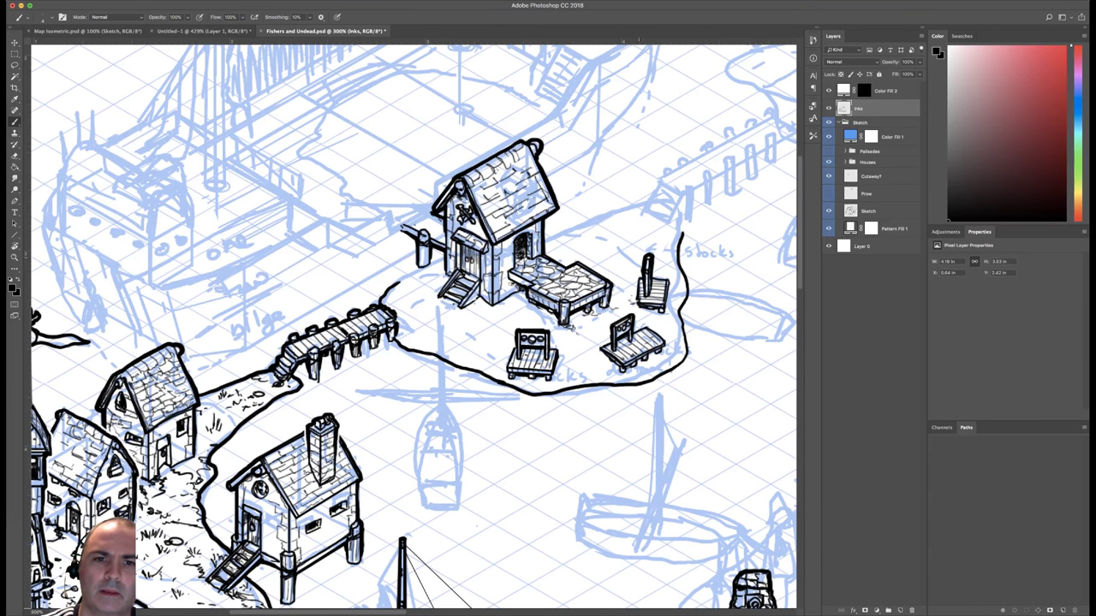
Paint a small white touch-up beside the gable's outer wall edge on the Color Fill 2 layer mask, and save the document.
left_click(863, 89)
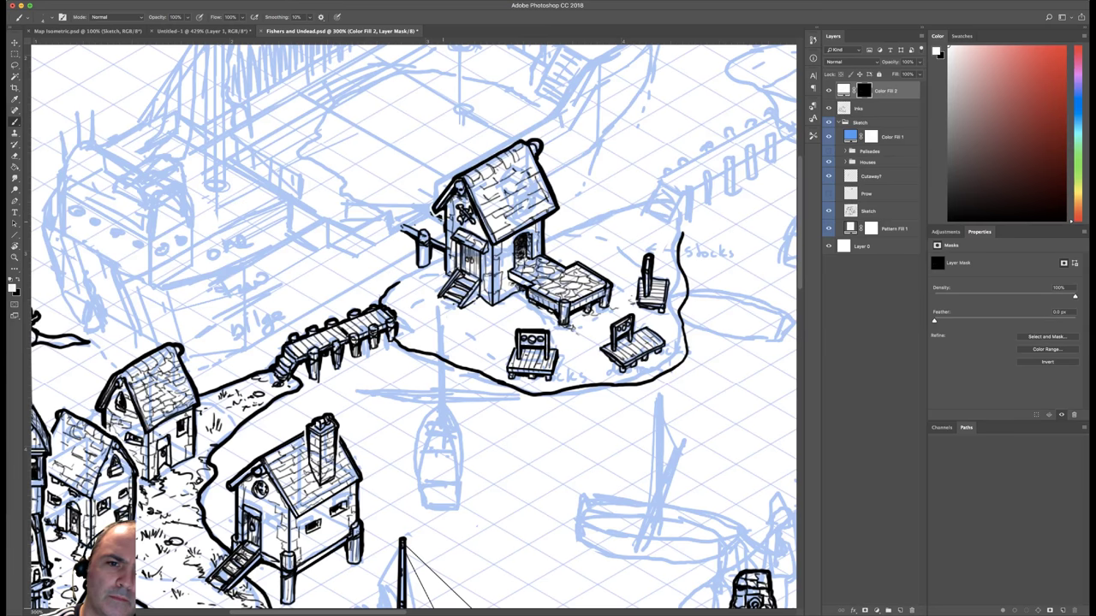
mouse_move(443, 230)
left_mouse_down()
mouse_move(441, 215)
mouse_move(444, 238)
left_mouse_up()
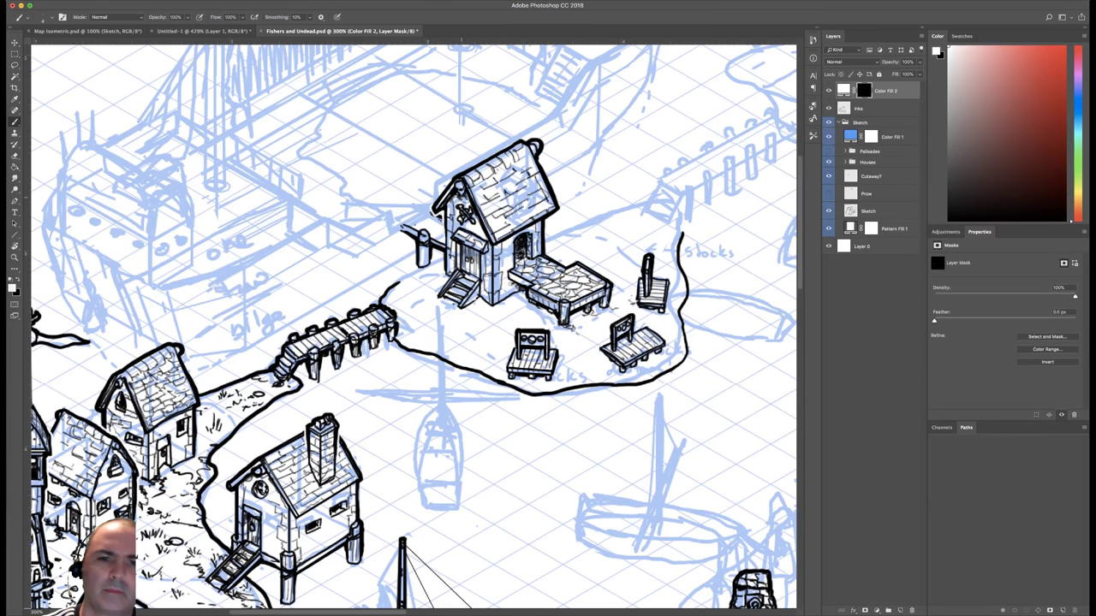
key("ctrl+minus")
key("ctrl+minus")
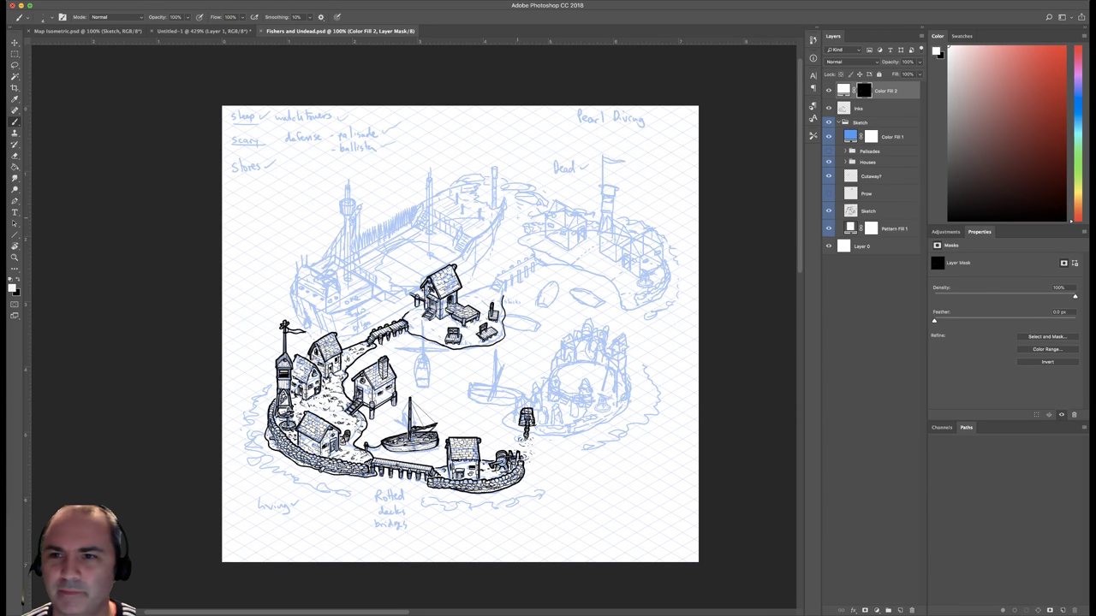
left_click_drag(563, 264, 568, 223)
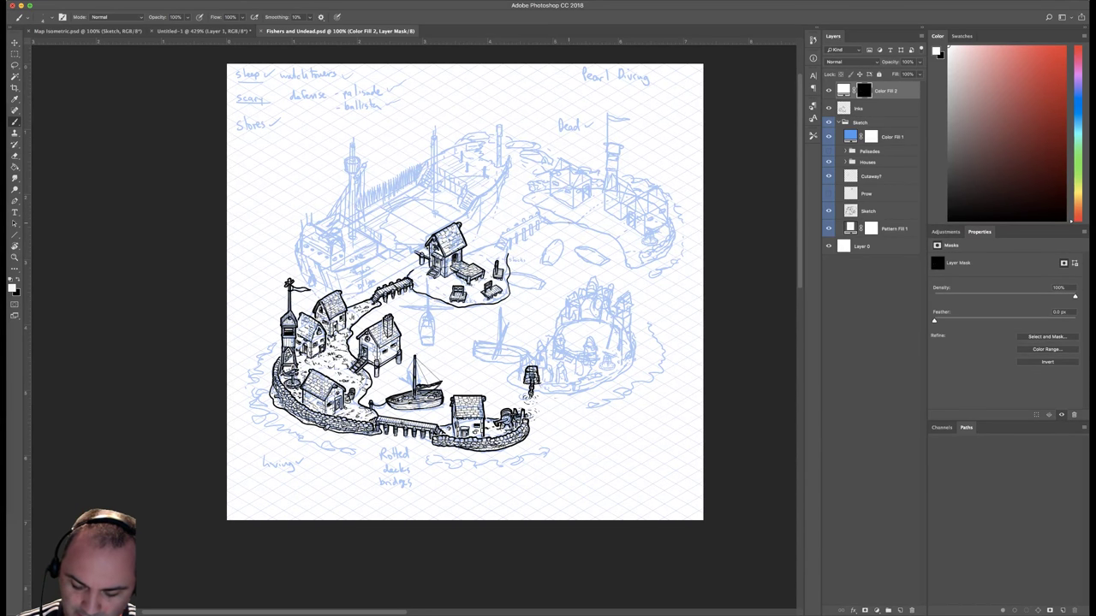